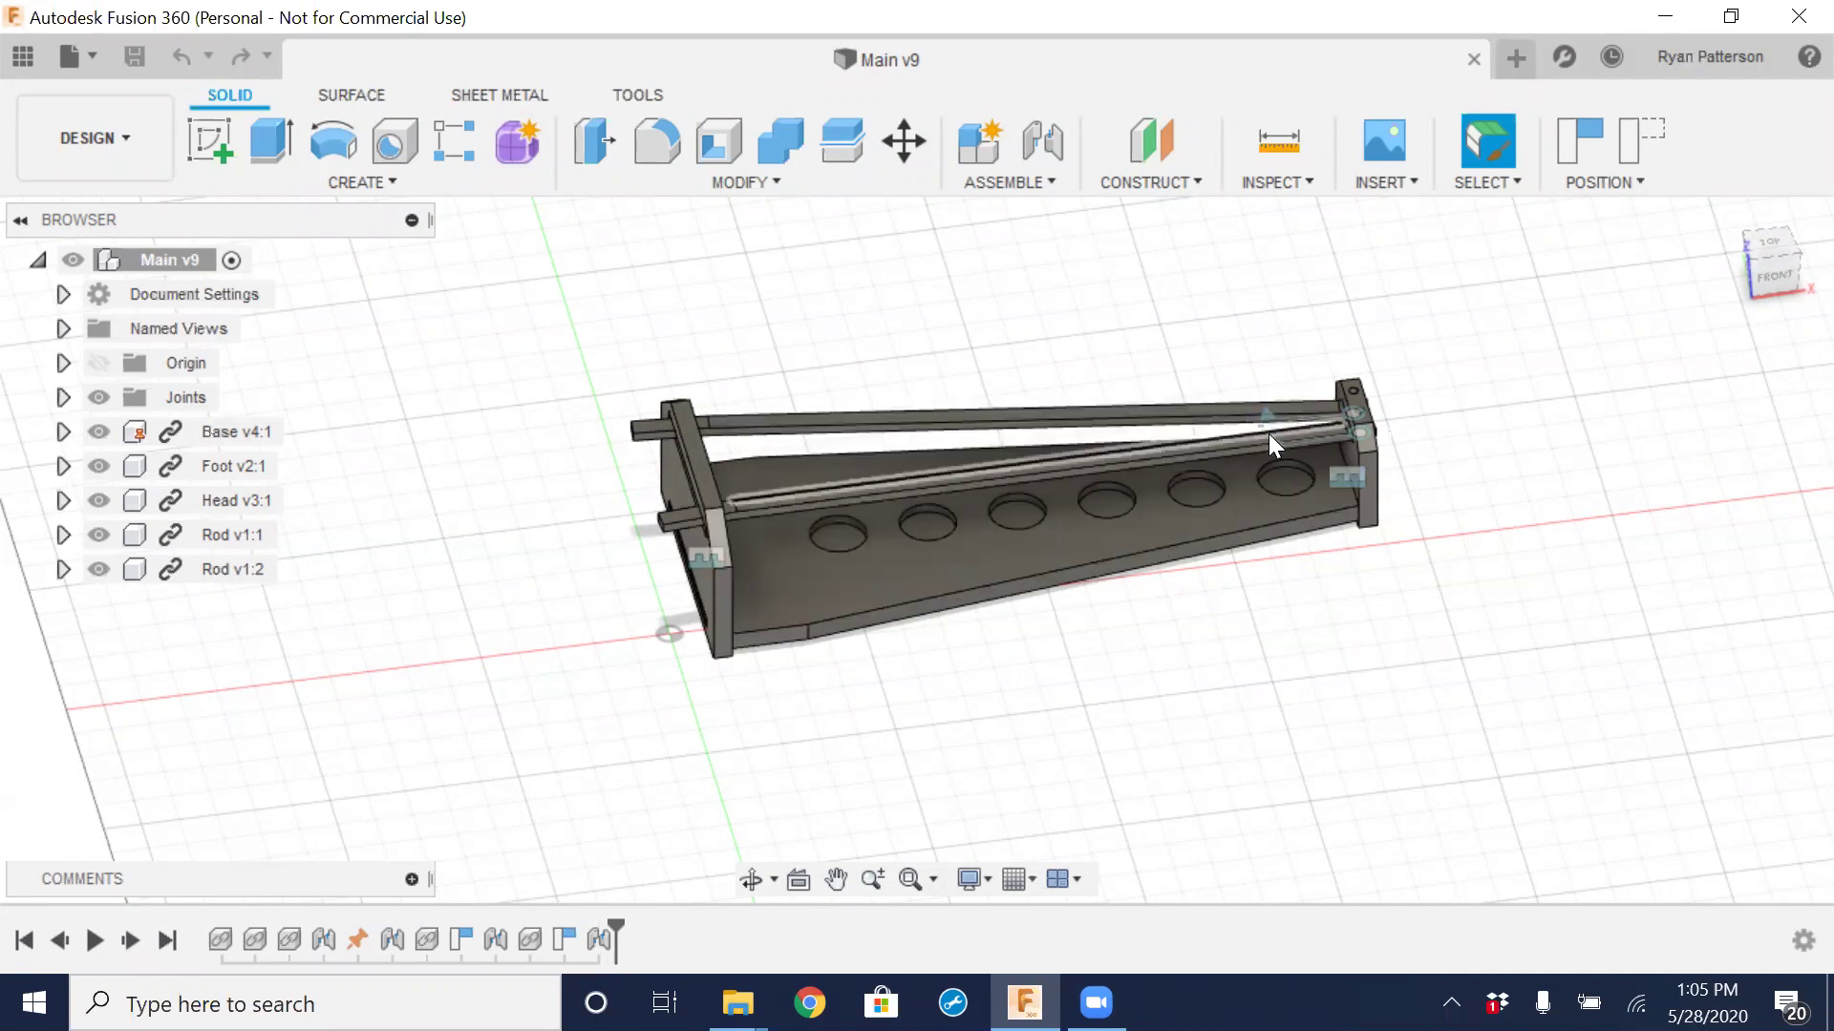
Pivot the front and rear rods about their joints at the narrow end of the assembly to test their motion
{"action": "scroll", "coordinate": [1362, 416], "scroll_direction": "up", "scroll_amount": 4}
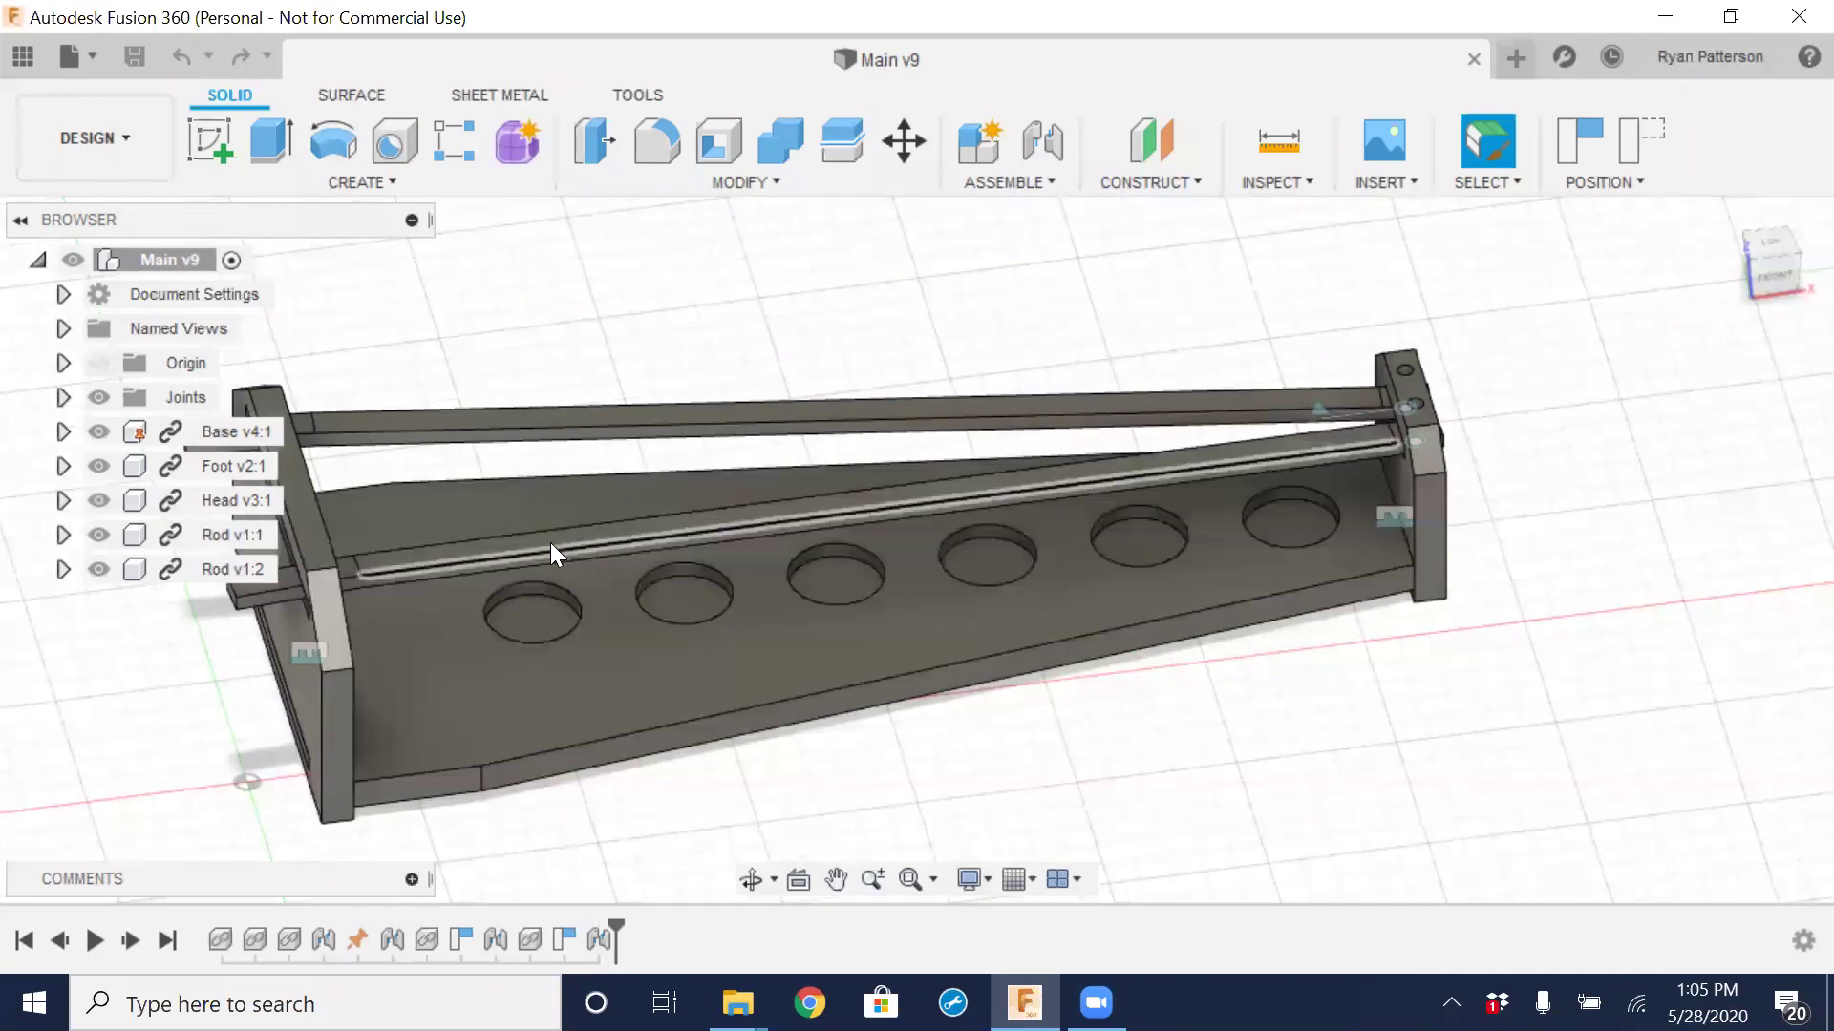
{"action": "left_click_drag", "start_coordinate": [552, 508], "coordinate": [516, 420]}
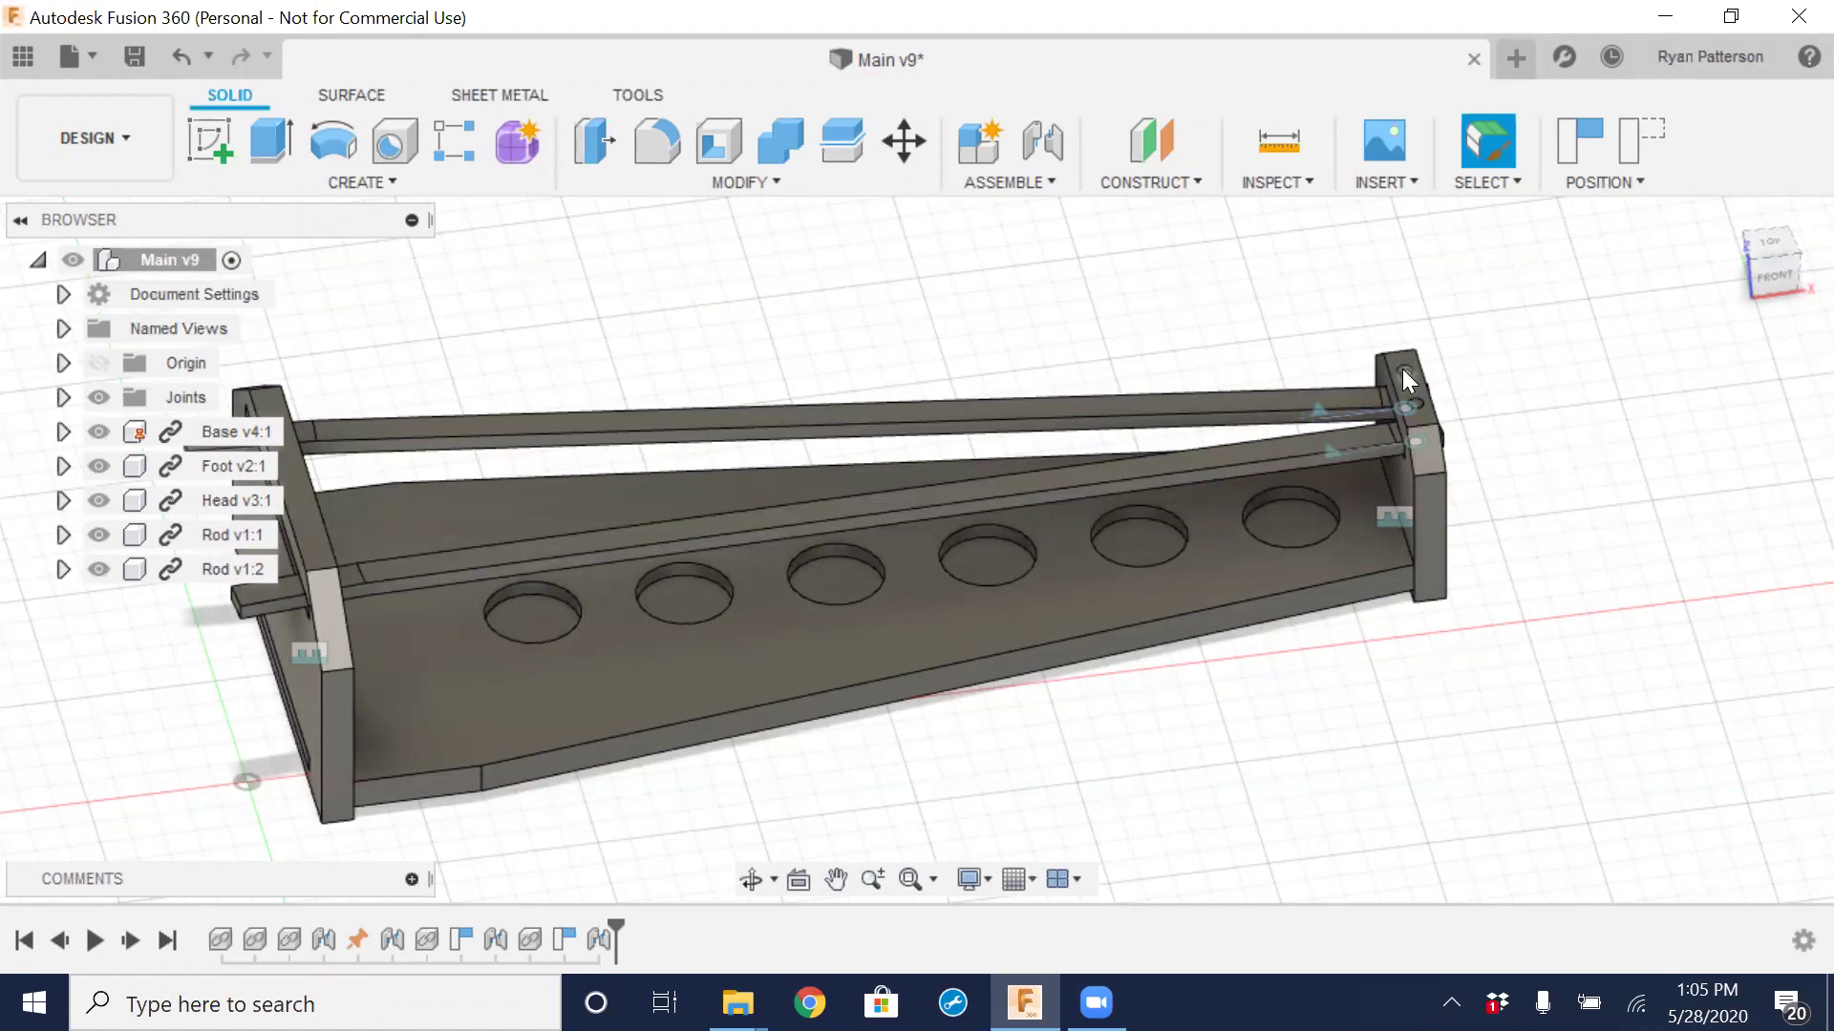
{"action": "left_click", "coordinate": [1316, 407]}
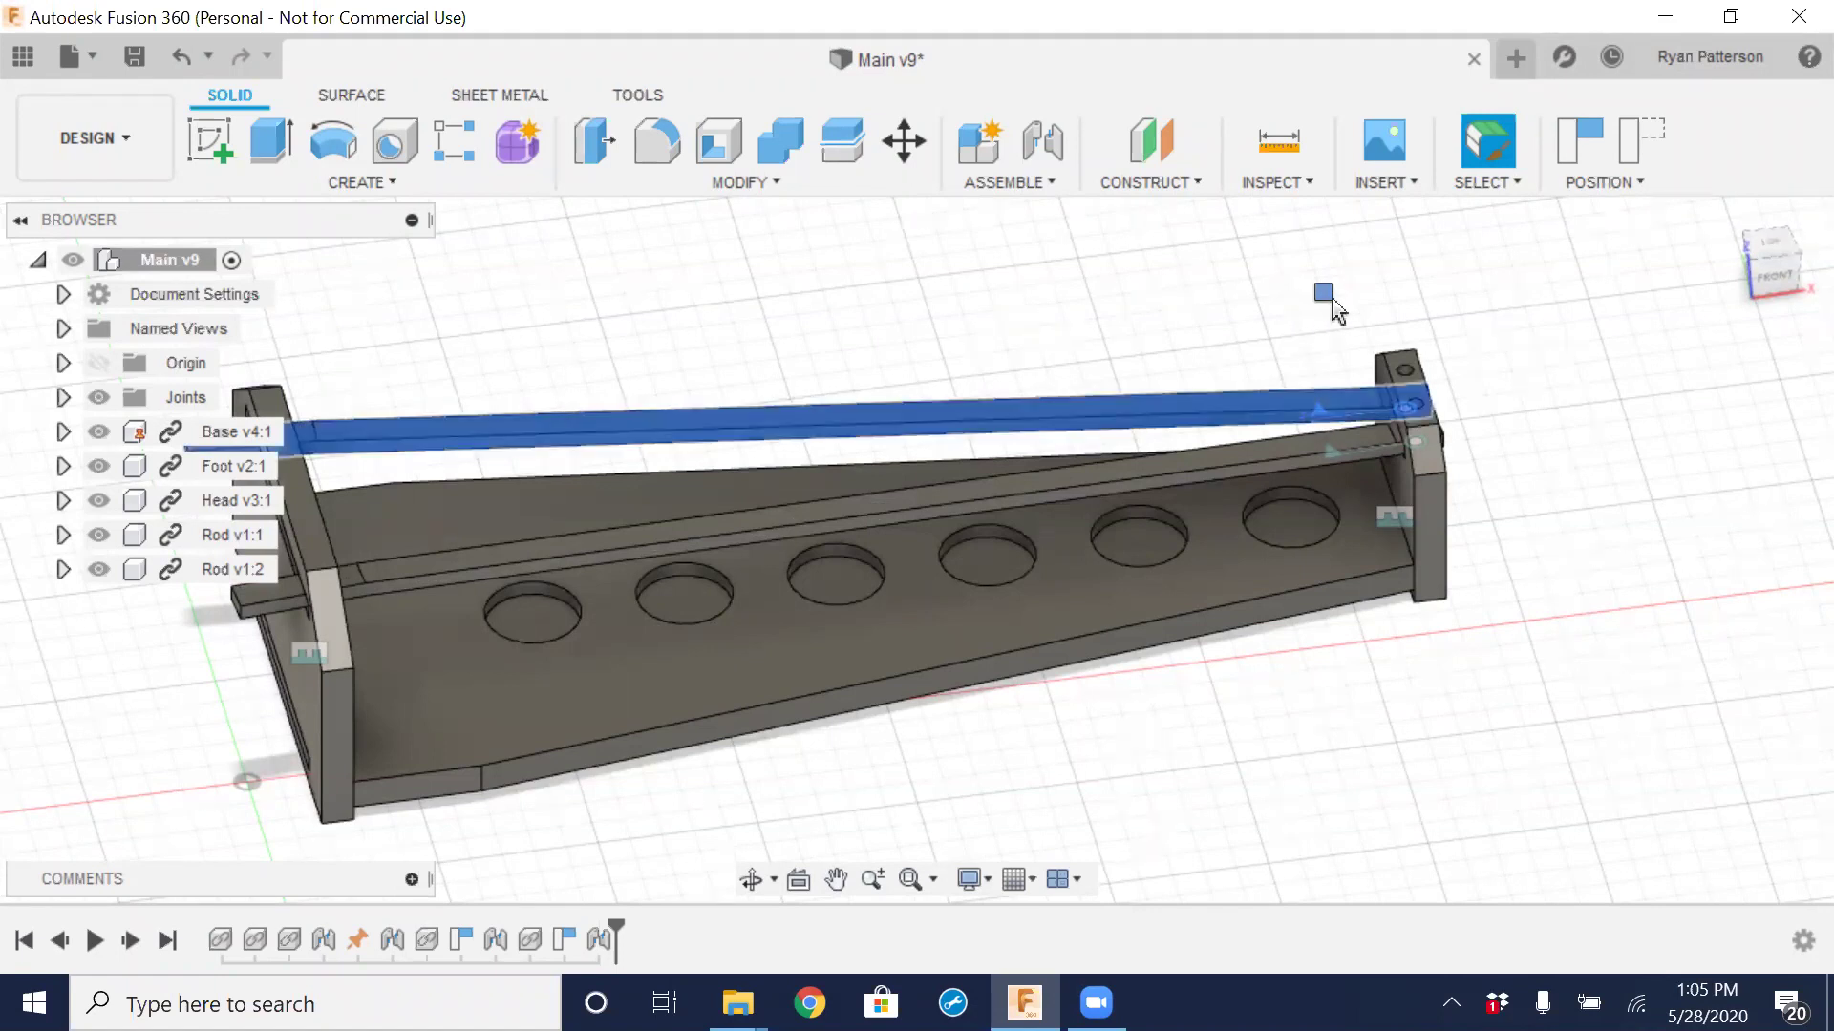
{"action": "left_click_drag", "start_coordinate": [1314, 400], "coordinate": [1185, 503]}
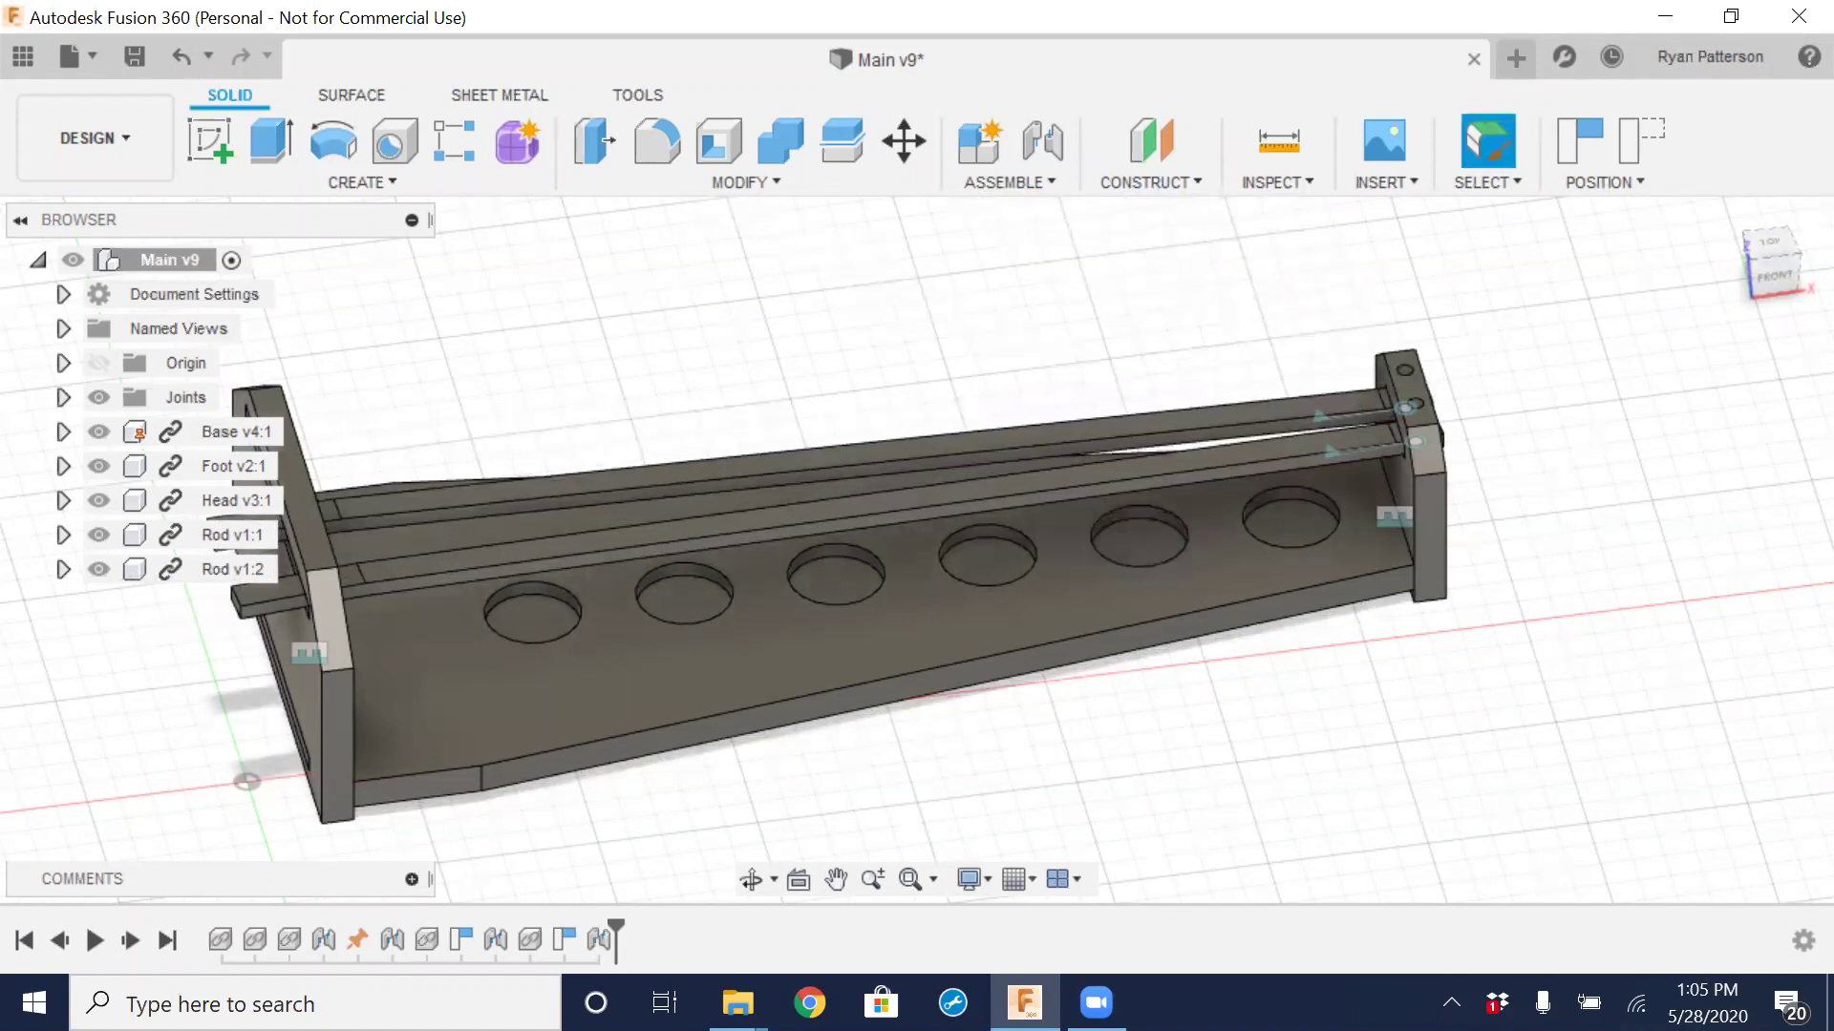
Start a new design and try to insert the Base part from the Shoot the Moon folder
{"action": "left_click", "coordinate": [1518, 59]}
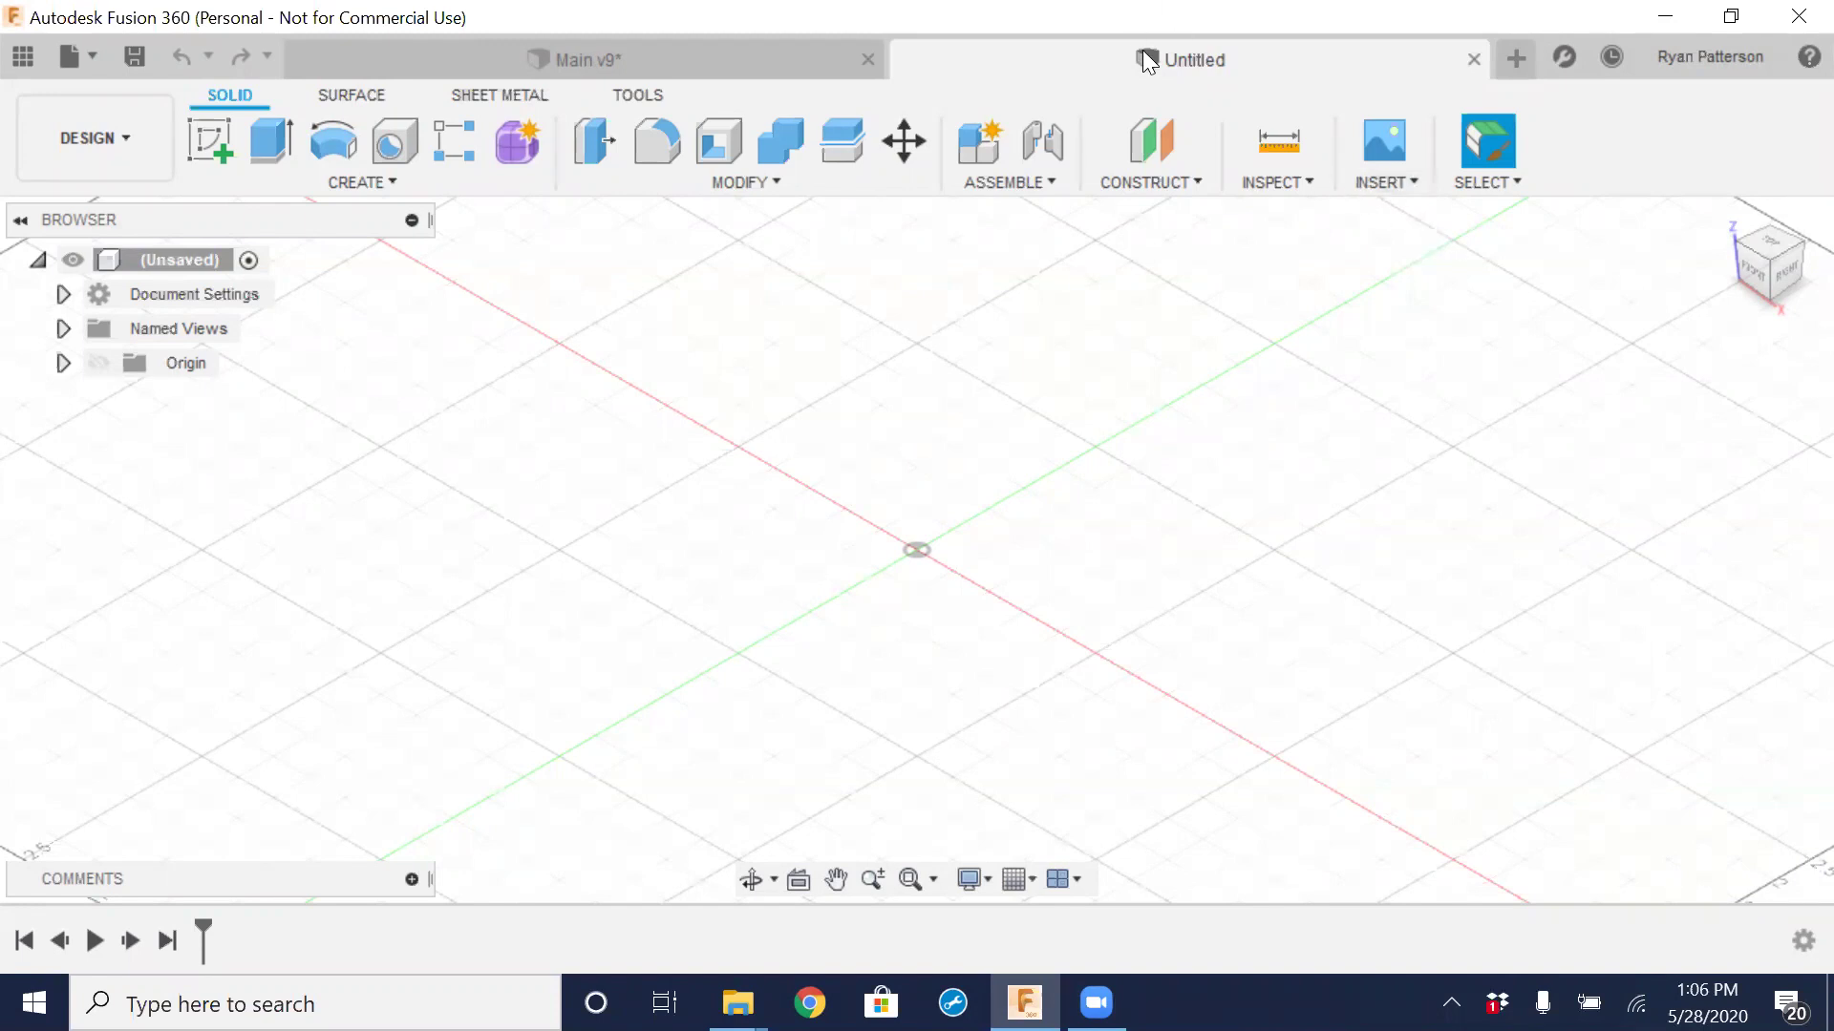
{"action": "left_click", "coordinate": [21, 57]}
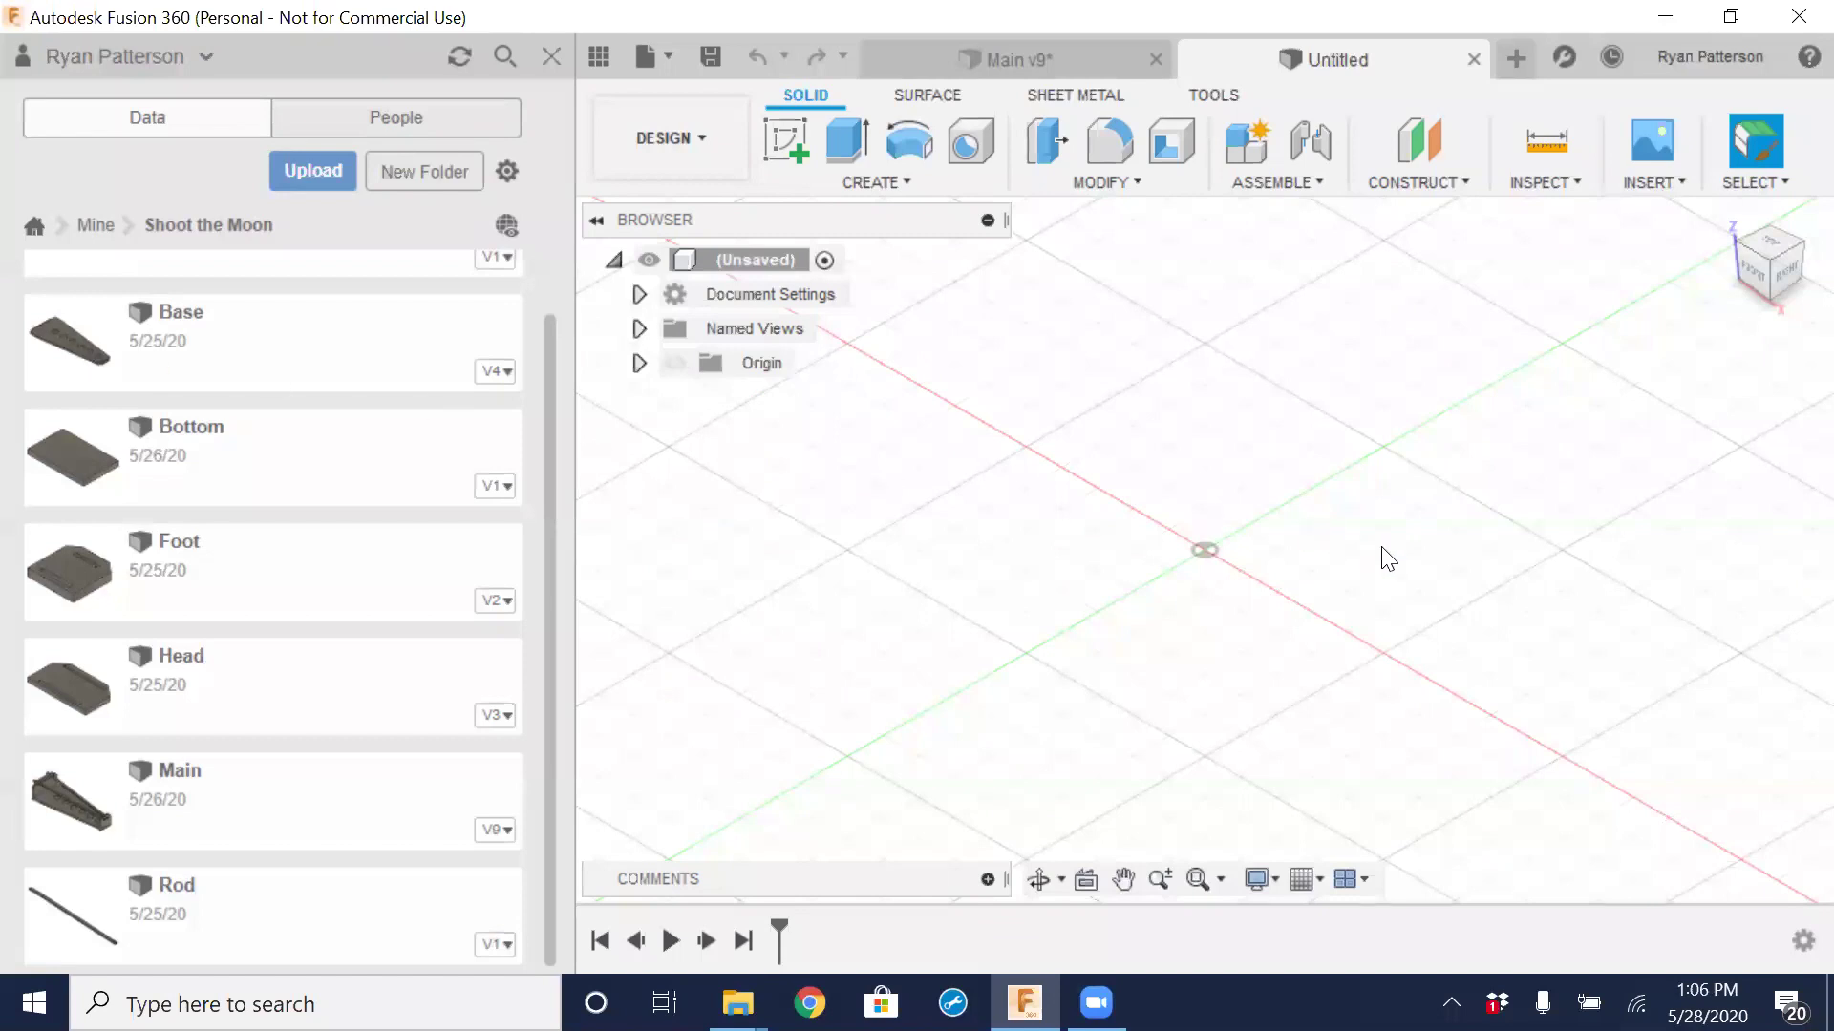
{"action": "middle_click_drag", "start_coordinate": [1281, 561], "coordinate": [963, 609], "text": "shift"}
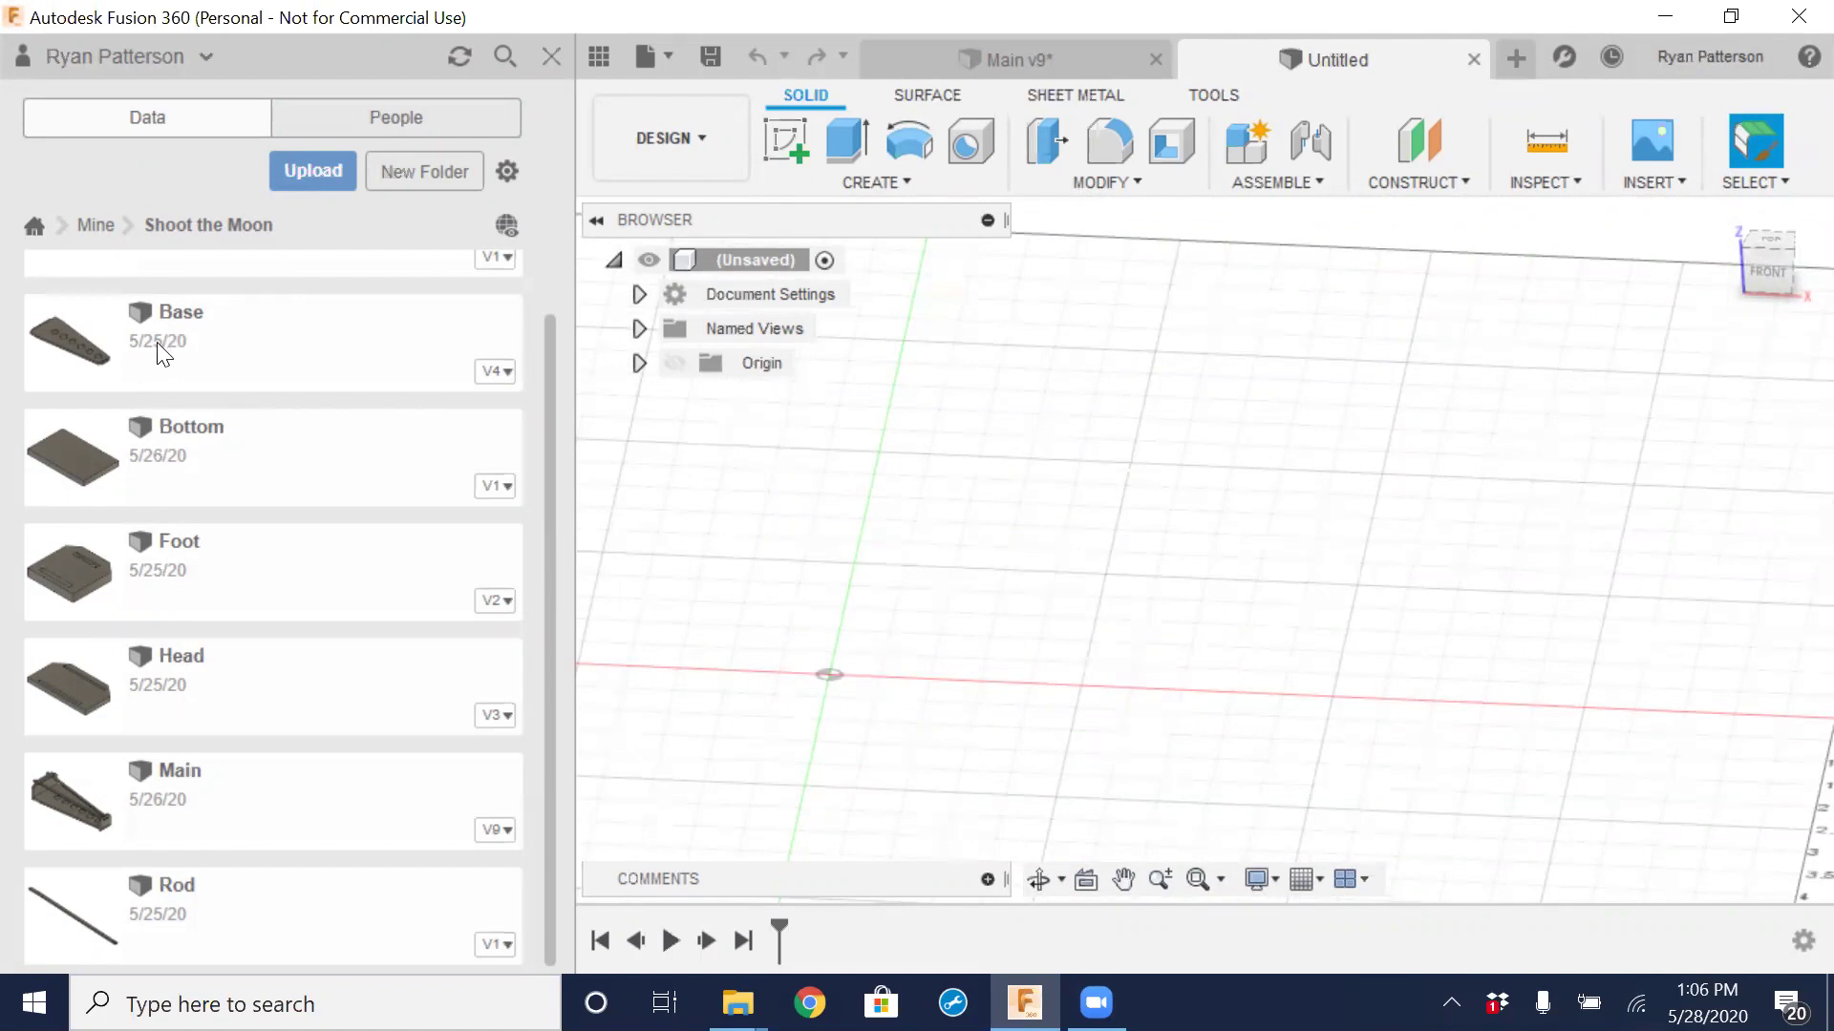
{"action": "left_click_drag", "start_coordinate": [156, 337], "coordinate": [996, 522]}
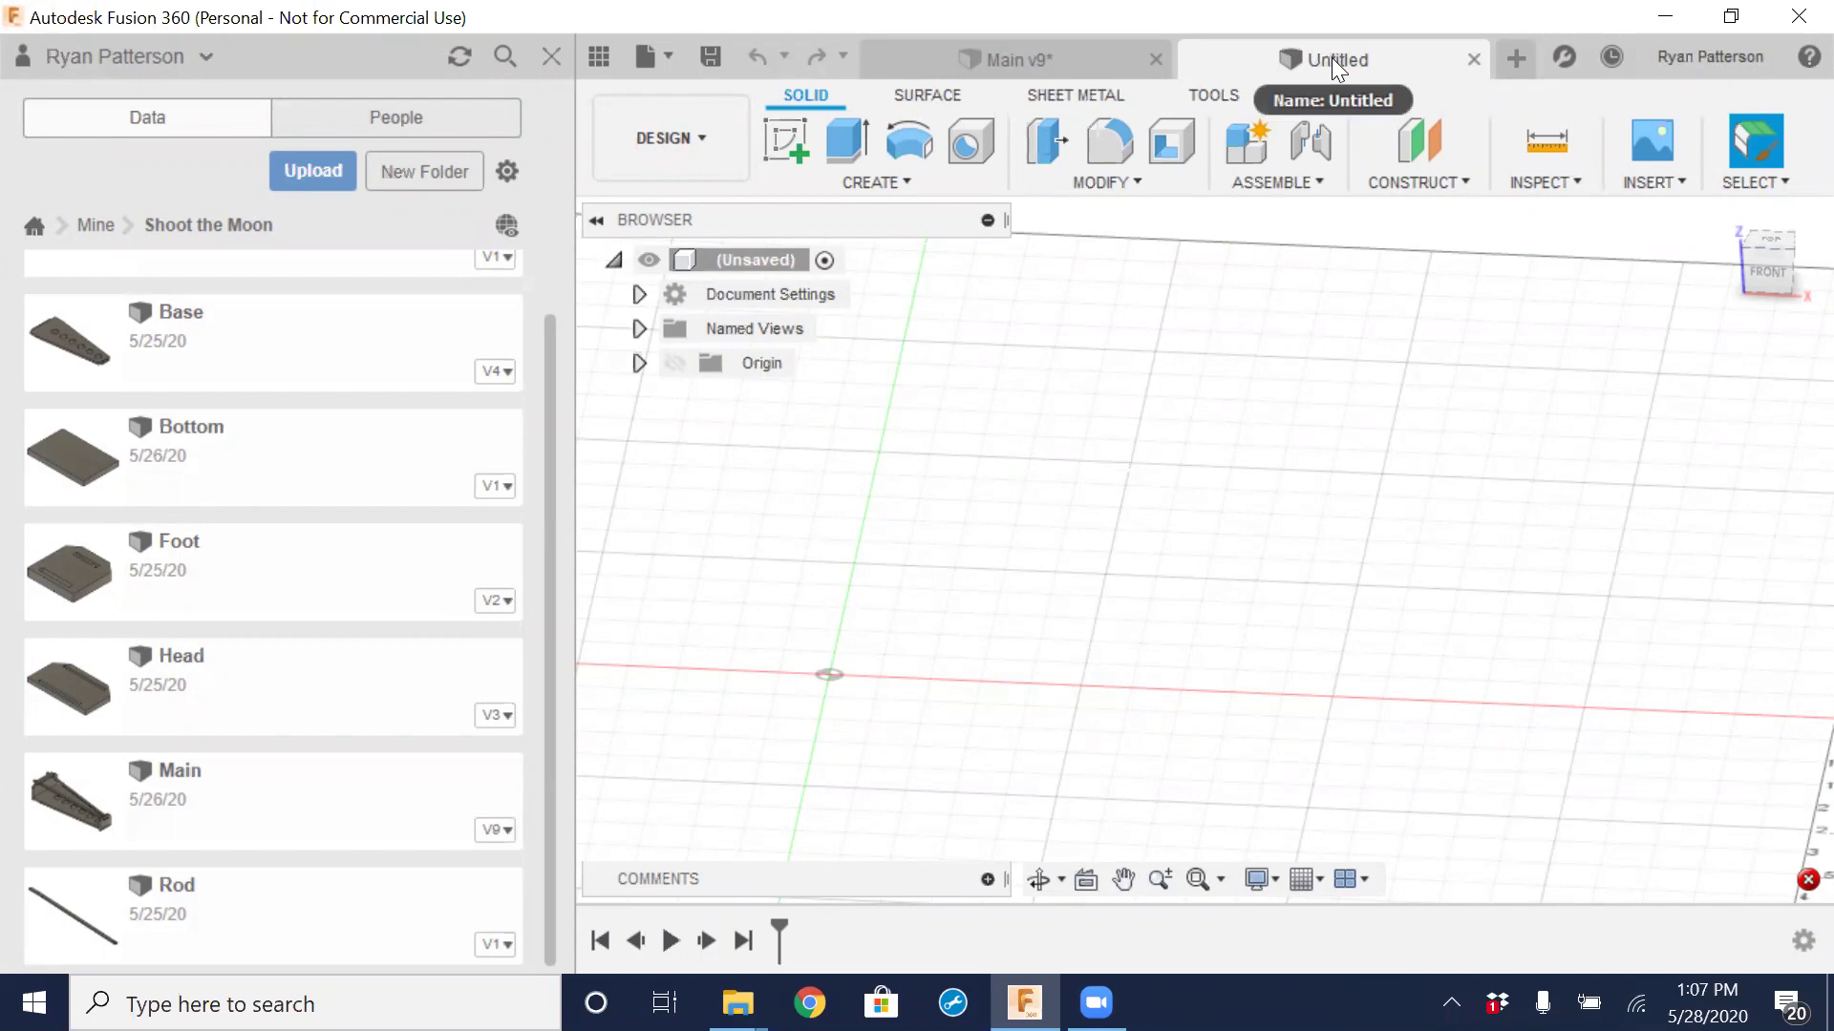
Save the new design as Main_2 in the Shoot The Moon project
{"action": "left_click", "coordinate": [709, 55]}
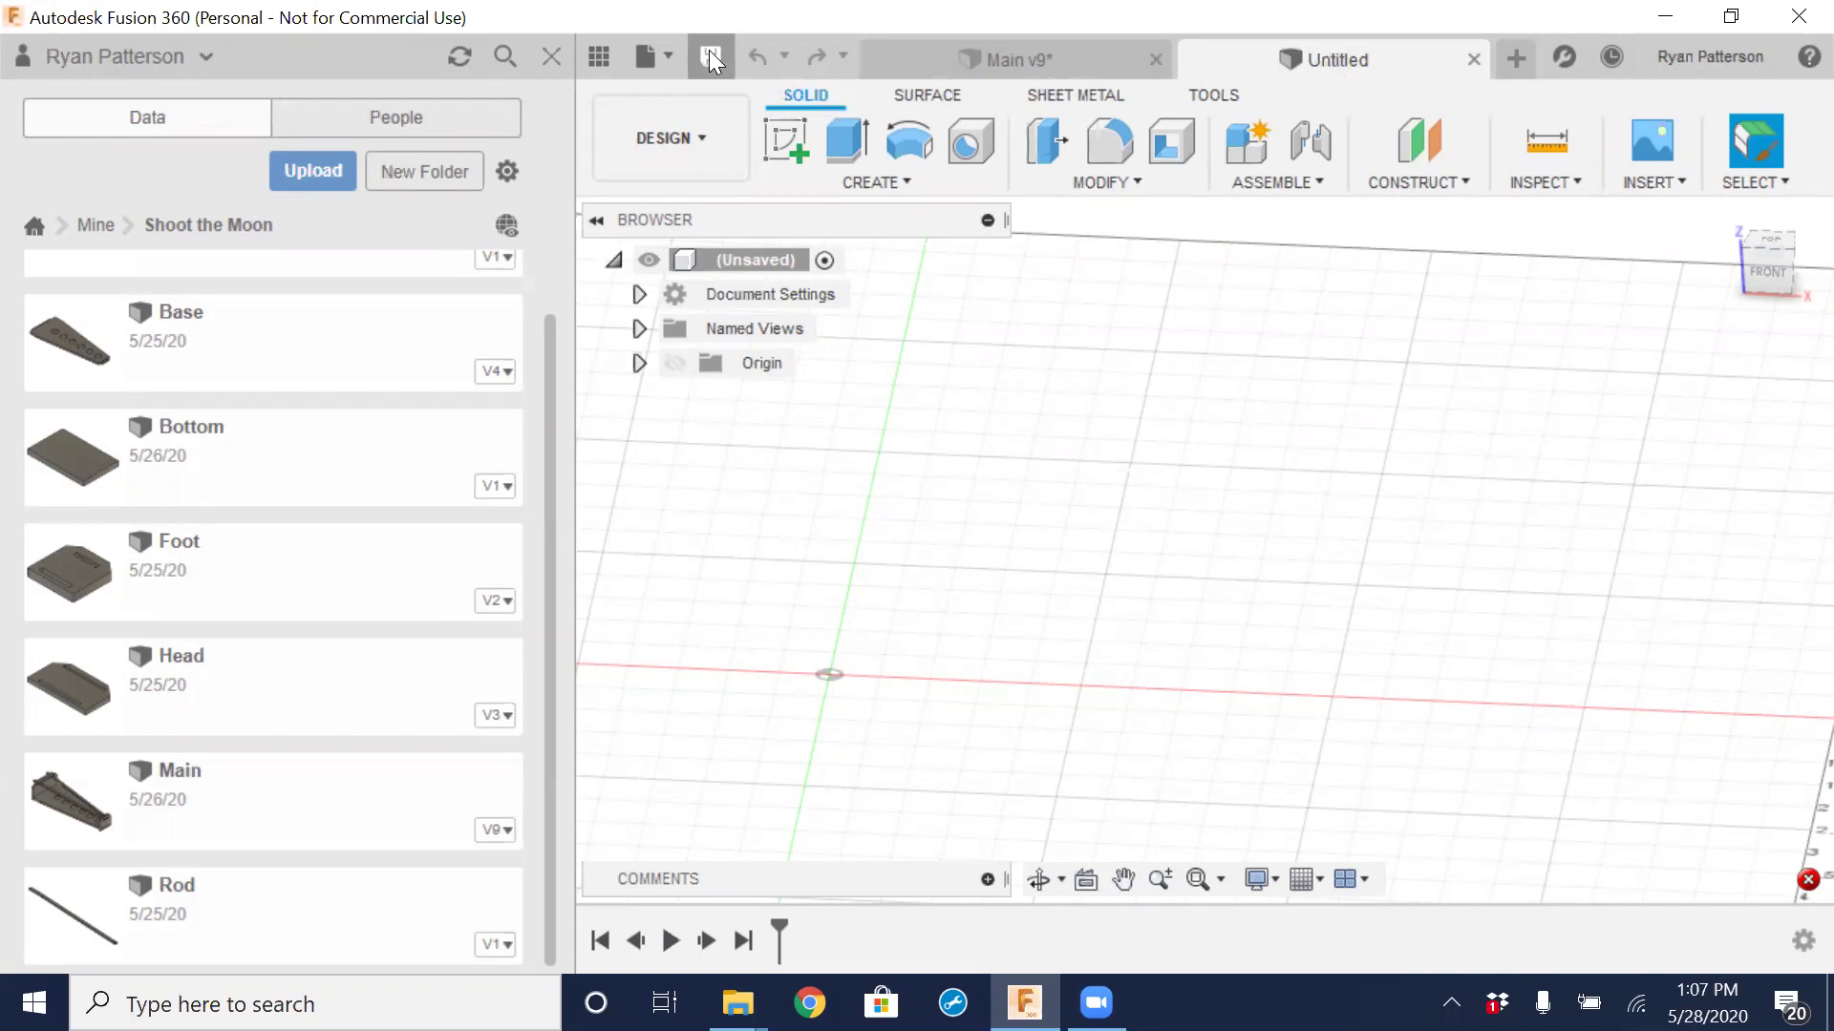
{"action": "type", "text": "M"}
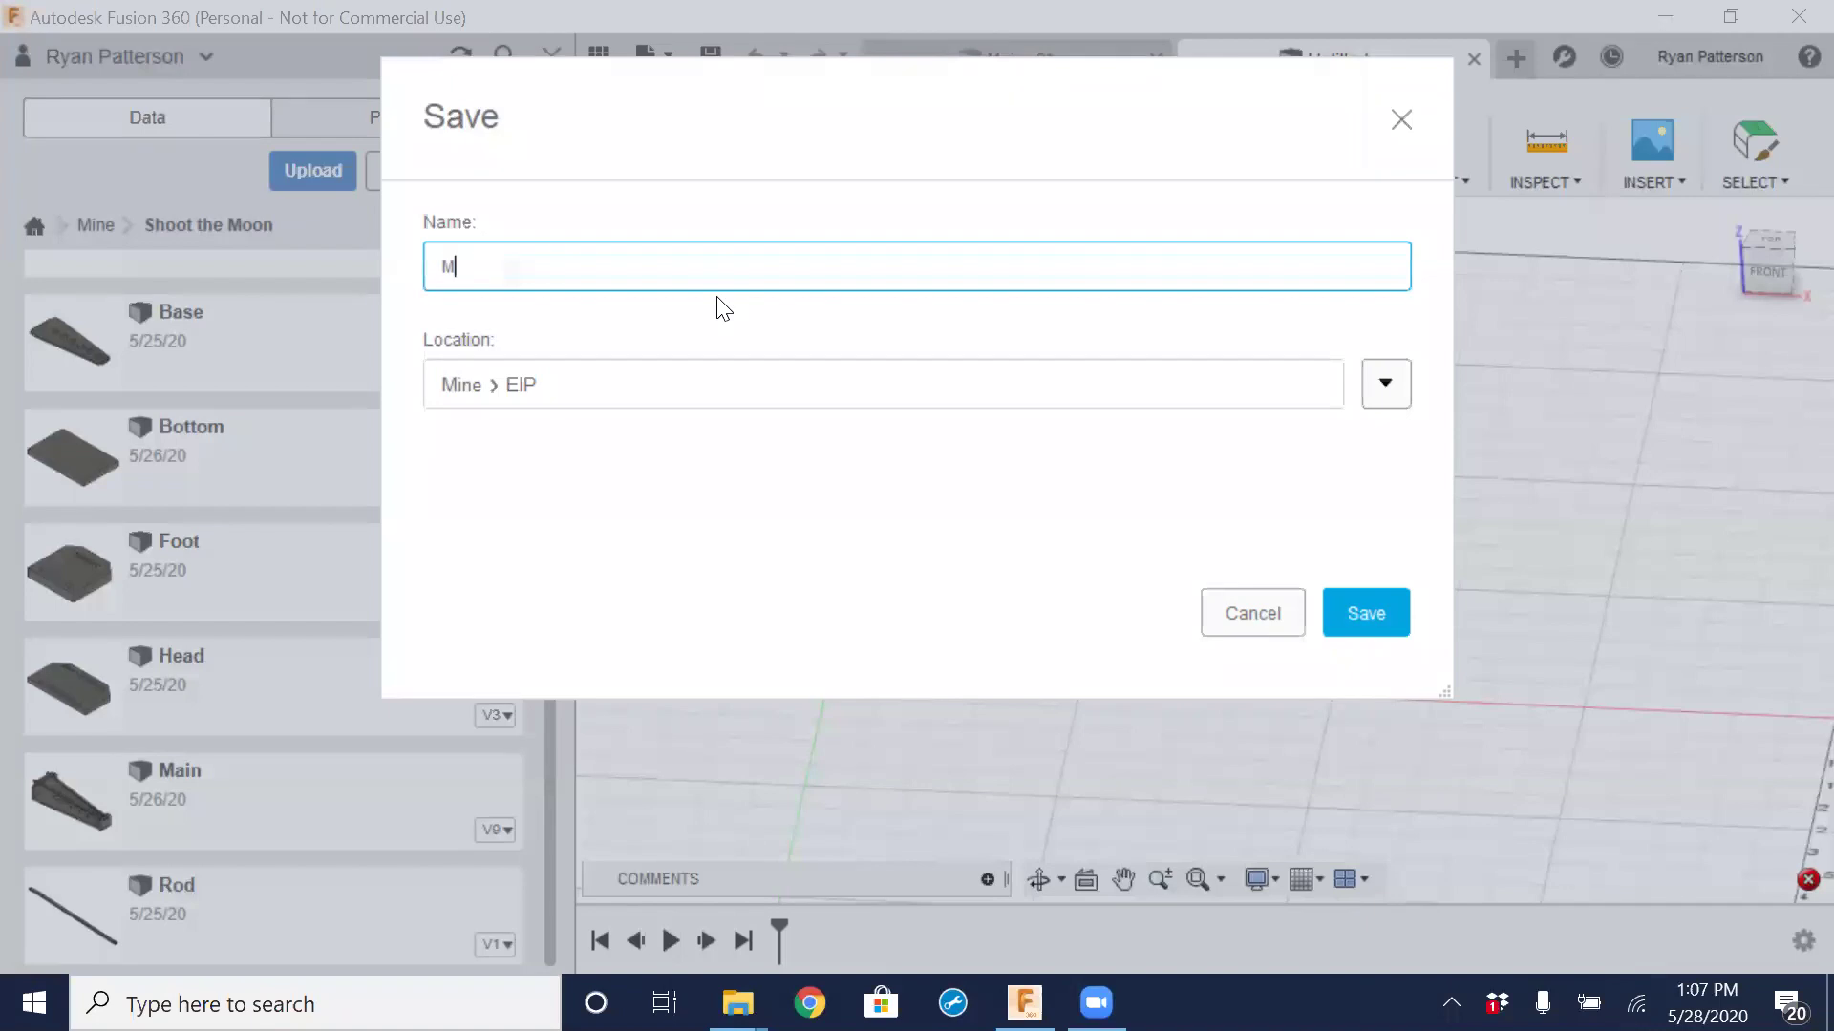
{"action": "type", "text": "ain_2"}
{"action": "left_click", "coordinate": [1384, 389]}
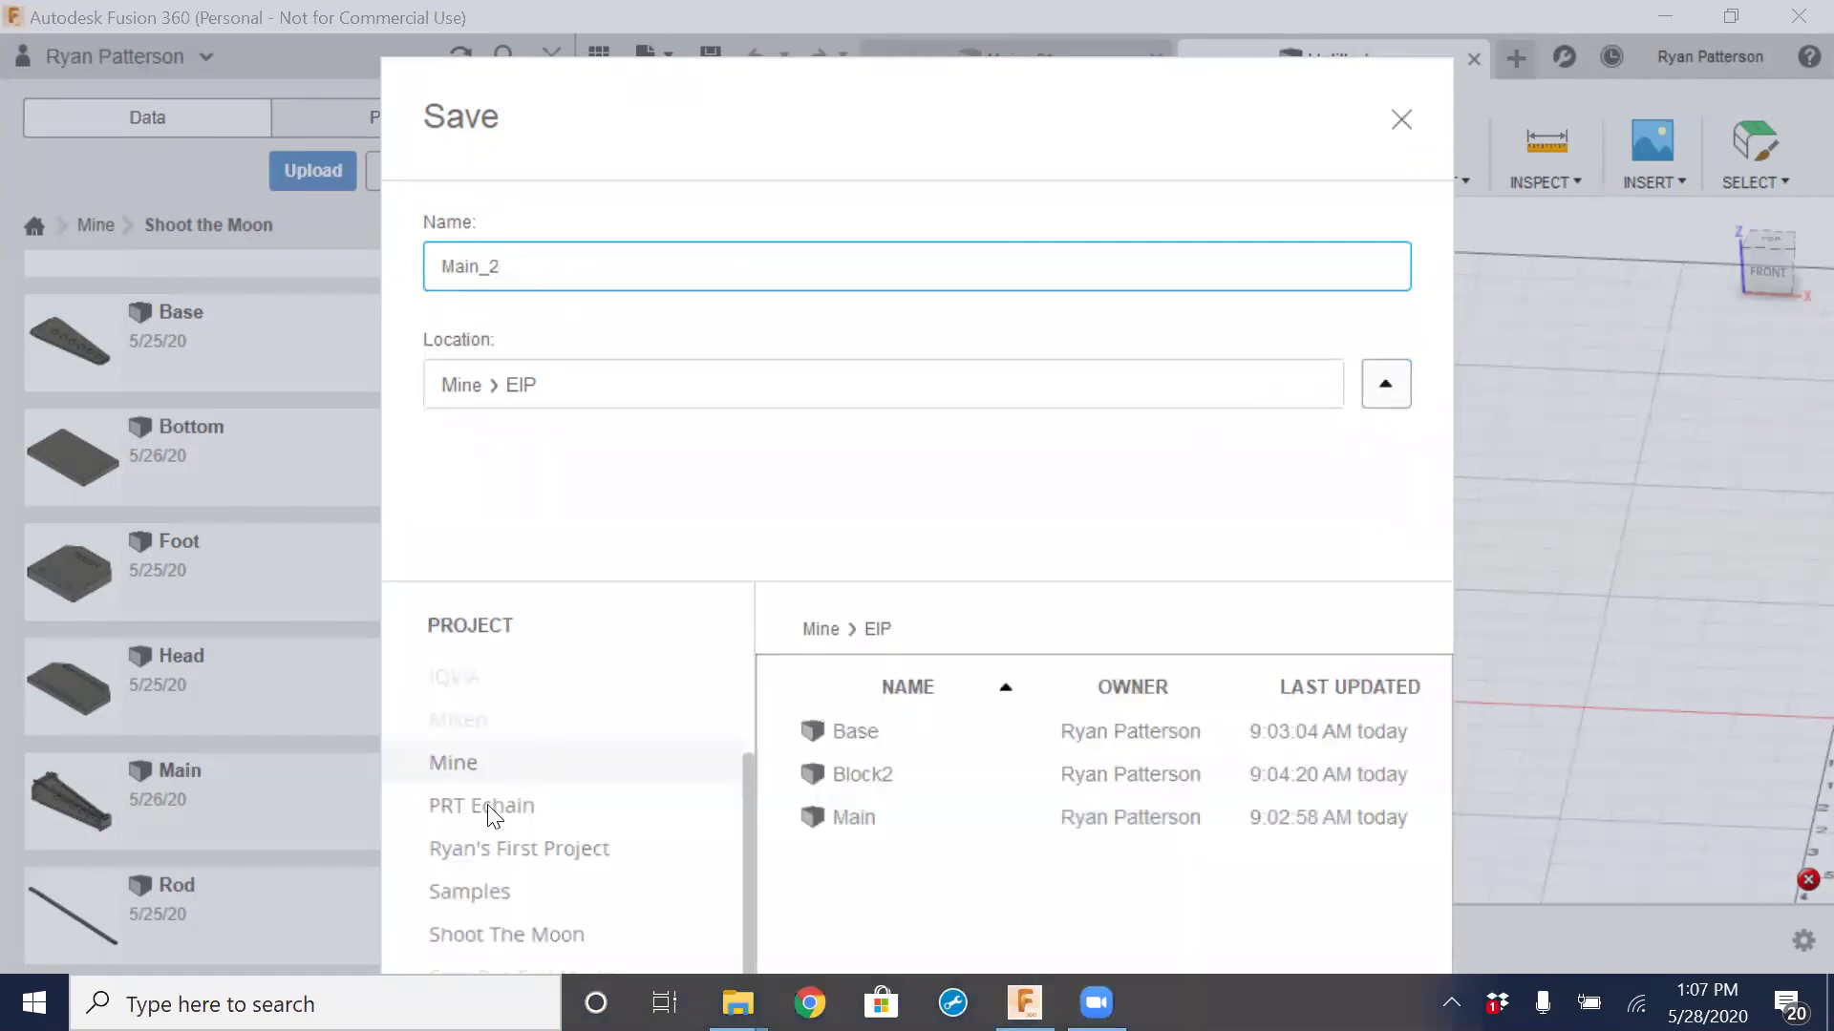
{"action": "left_click", "coordinate": [464, 767]}
{"action": "left_click", "coordinate": [495, 939]}
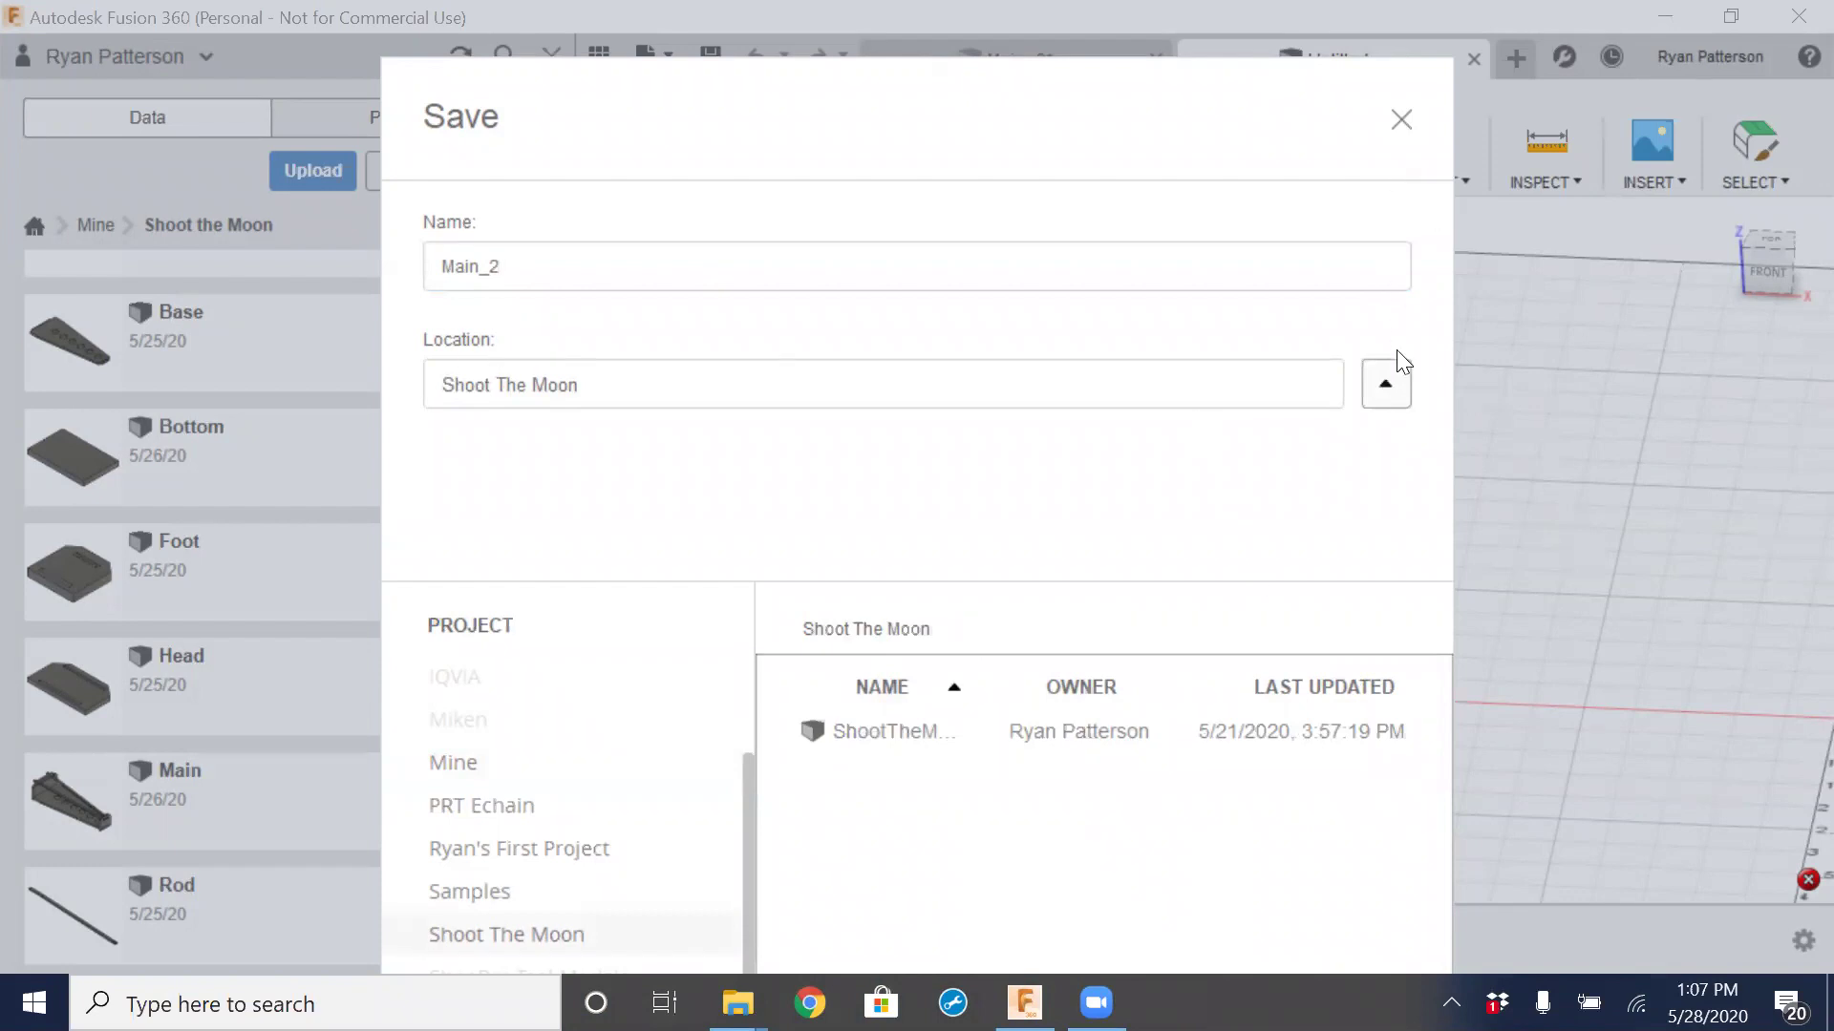
{"action": "left_click", "coordinate": [1395, 392]}
{"action": "left_click", "coordinate": [1366, 616]}
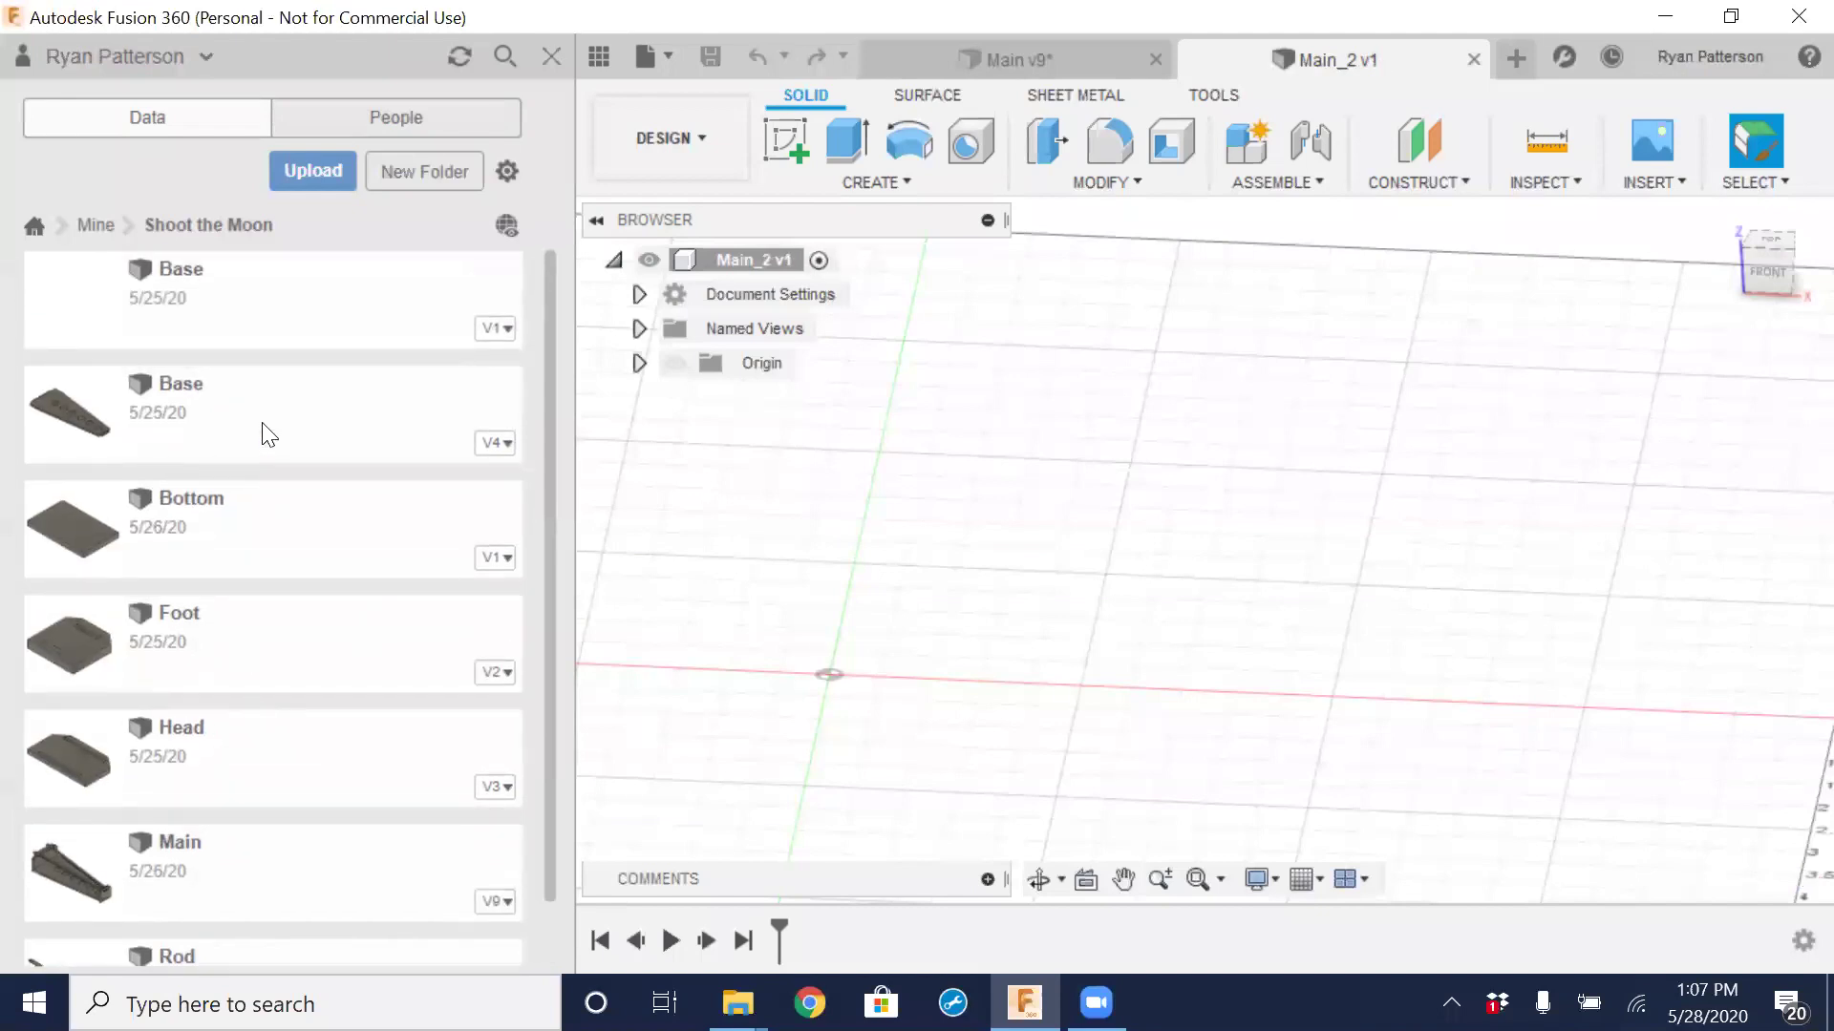
Try to insert the Base part into Main_2, cancel the unlinked insertion, and close that design
{"action": "scroll", "coordinate": [287, 420], "scroll_direction": "down", "scroll_amount": 1}
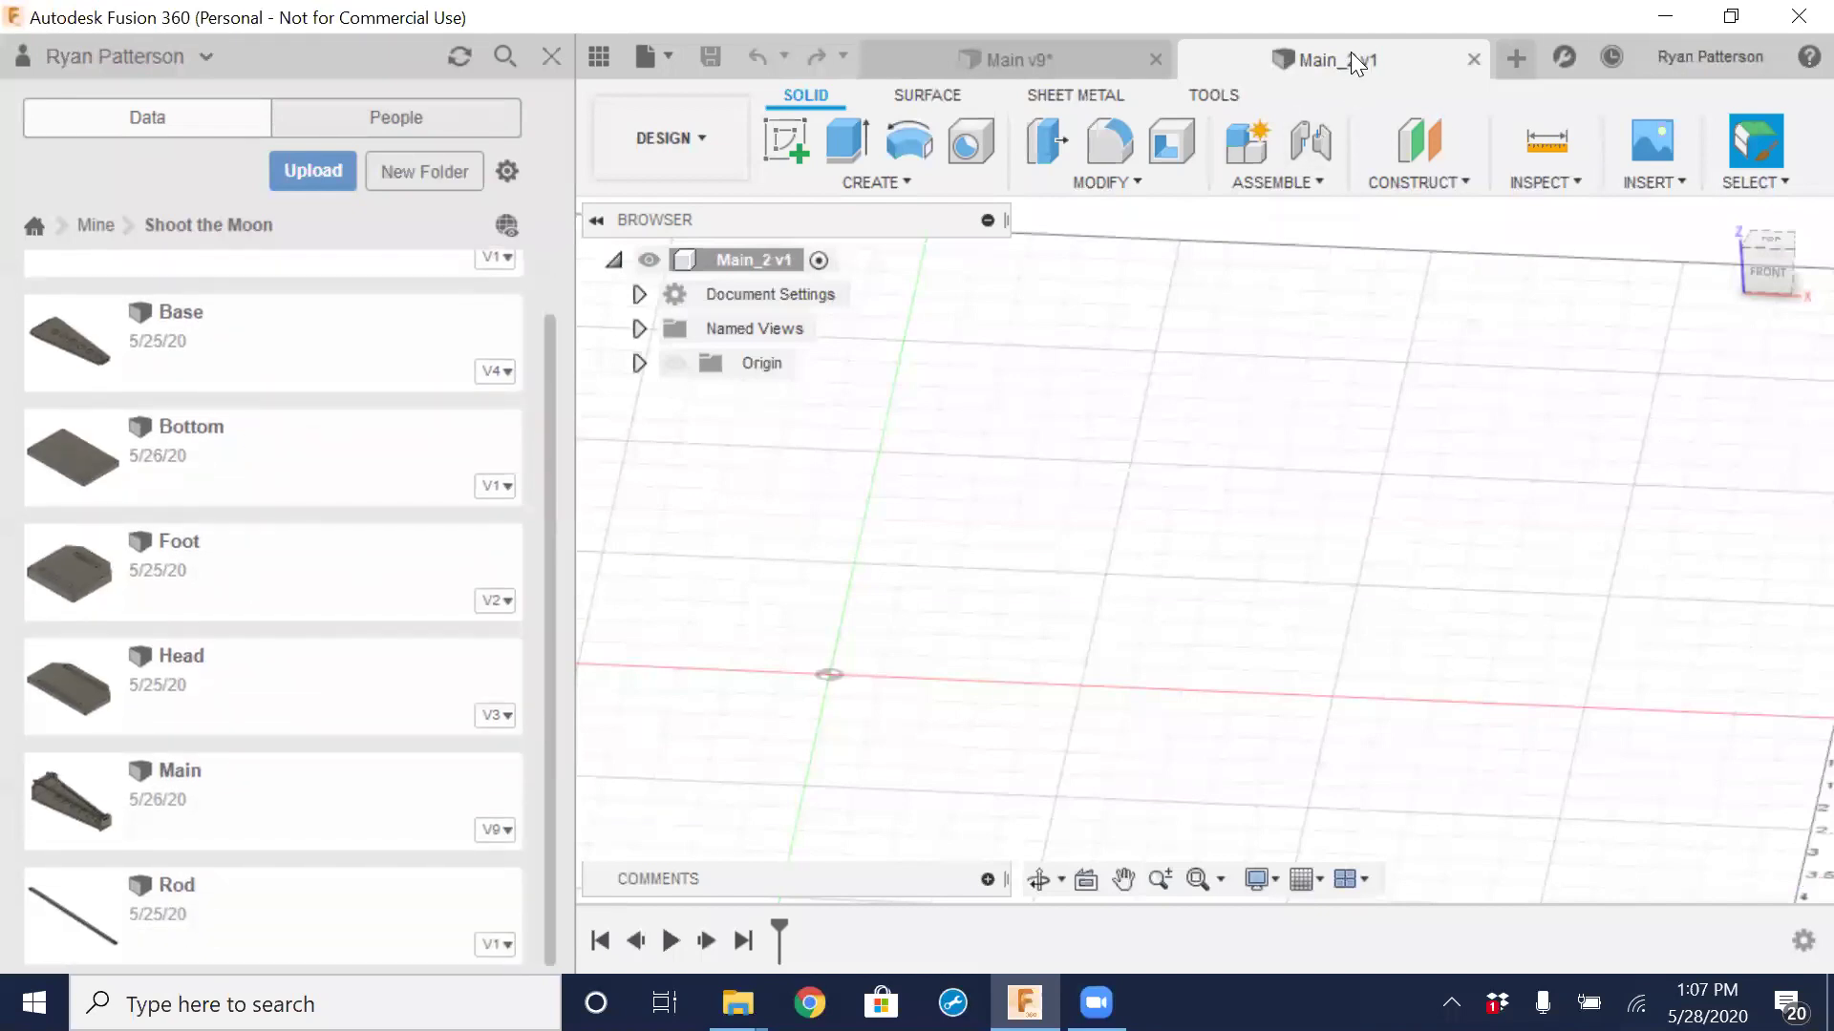
{"action": "left_click_drag", "start_coordinate": [141, 339], "coordinate": [1034, 548]}
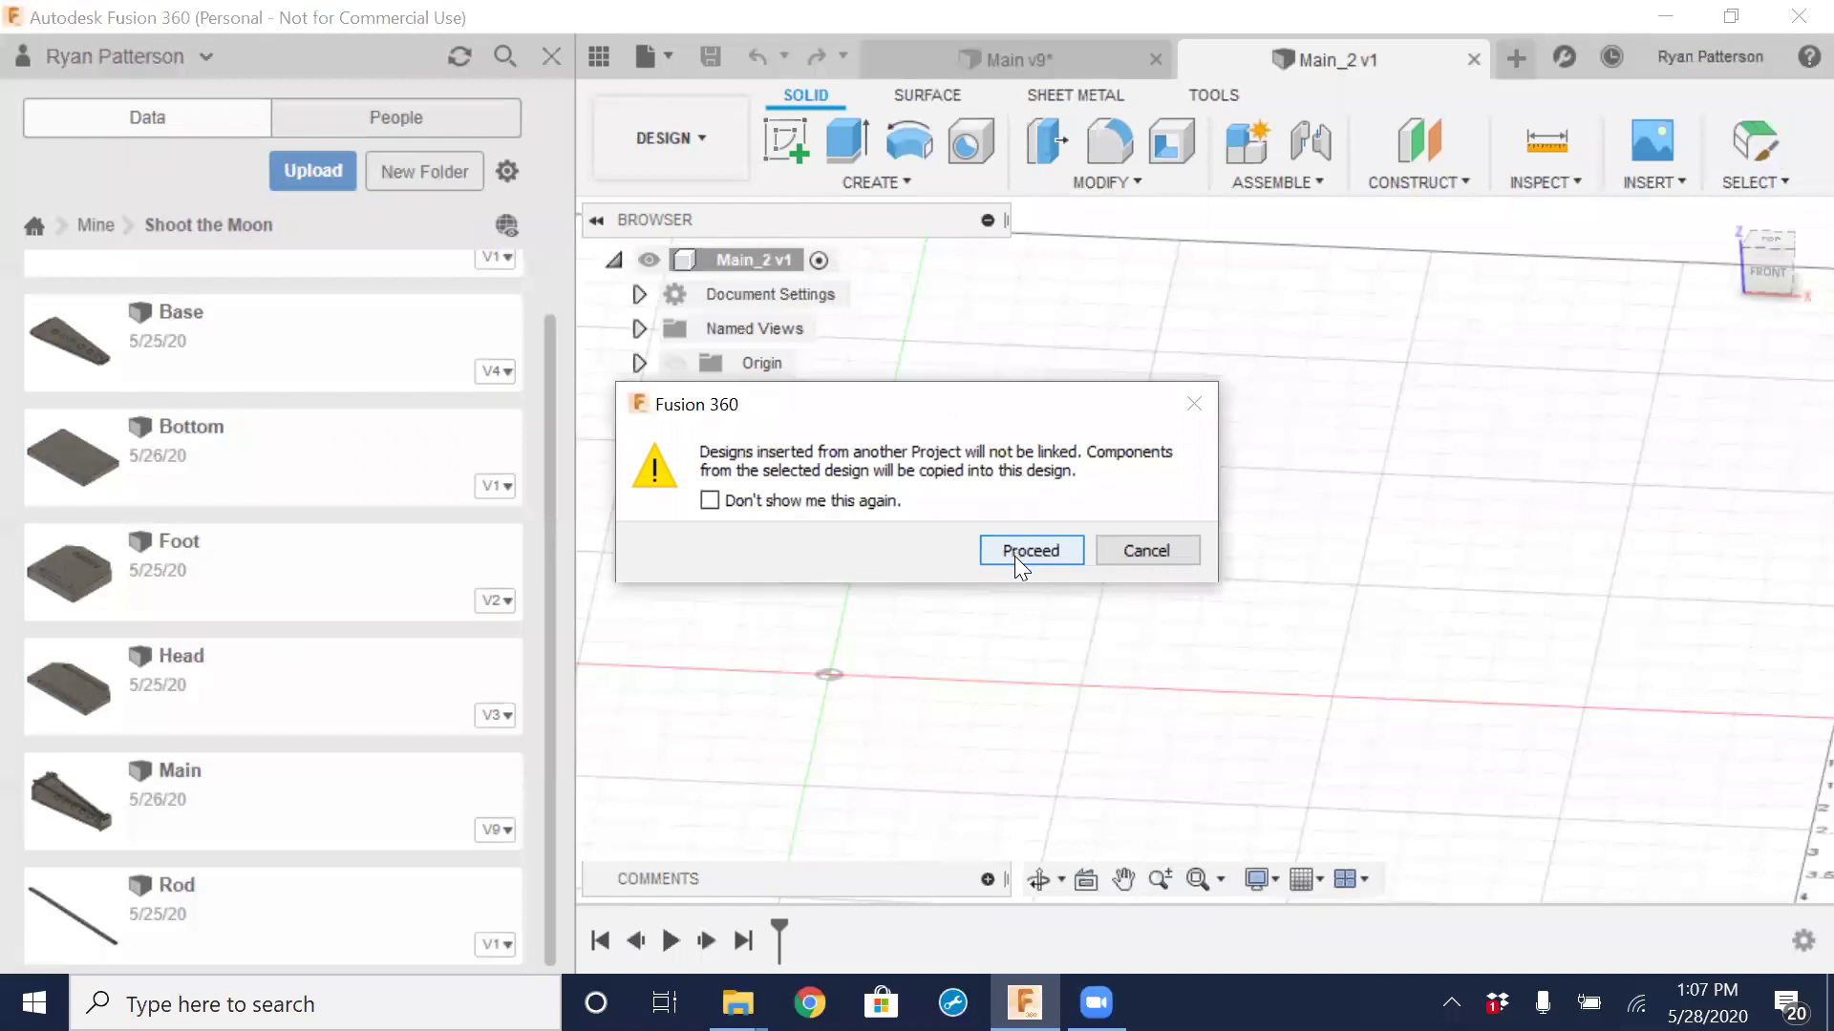
{"action": "left_click", "coordinate": [1146, 551]}
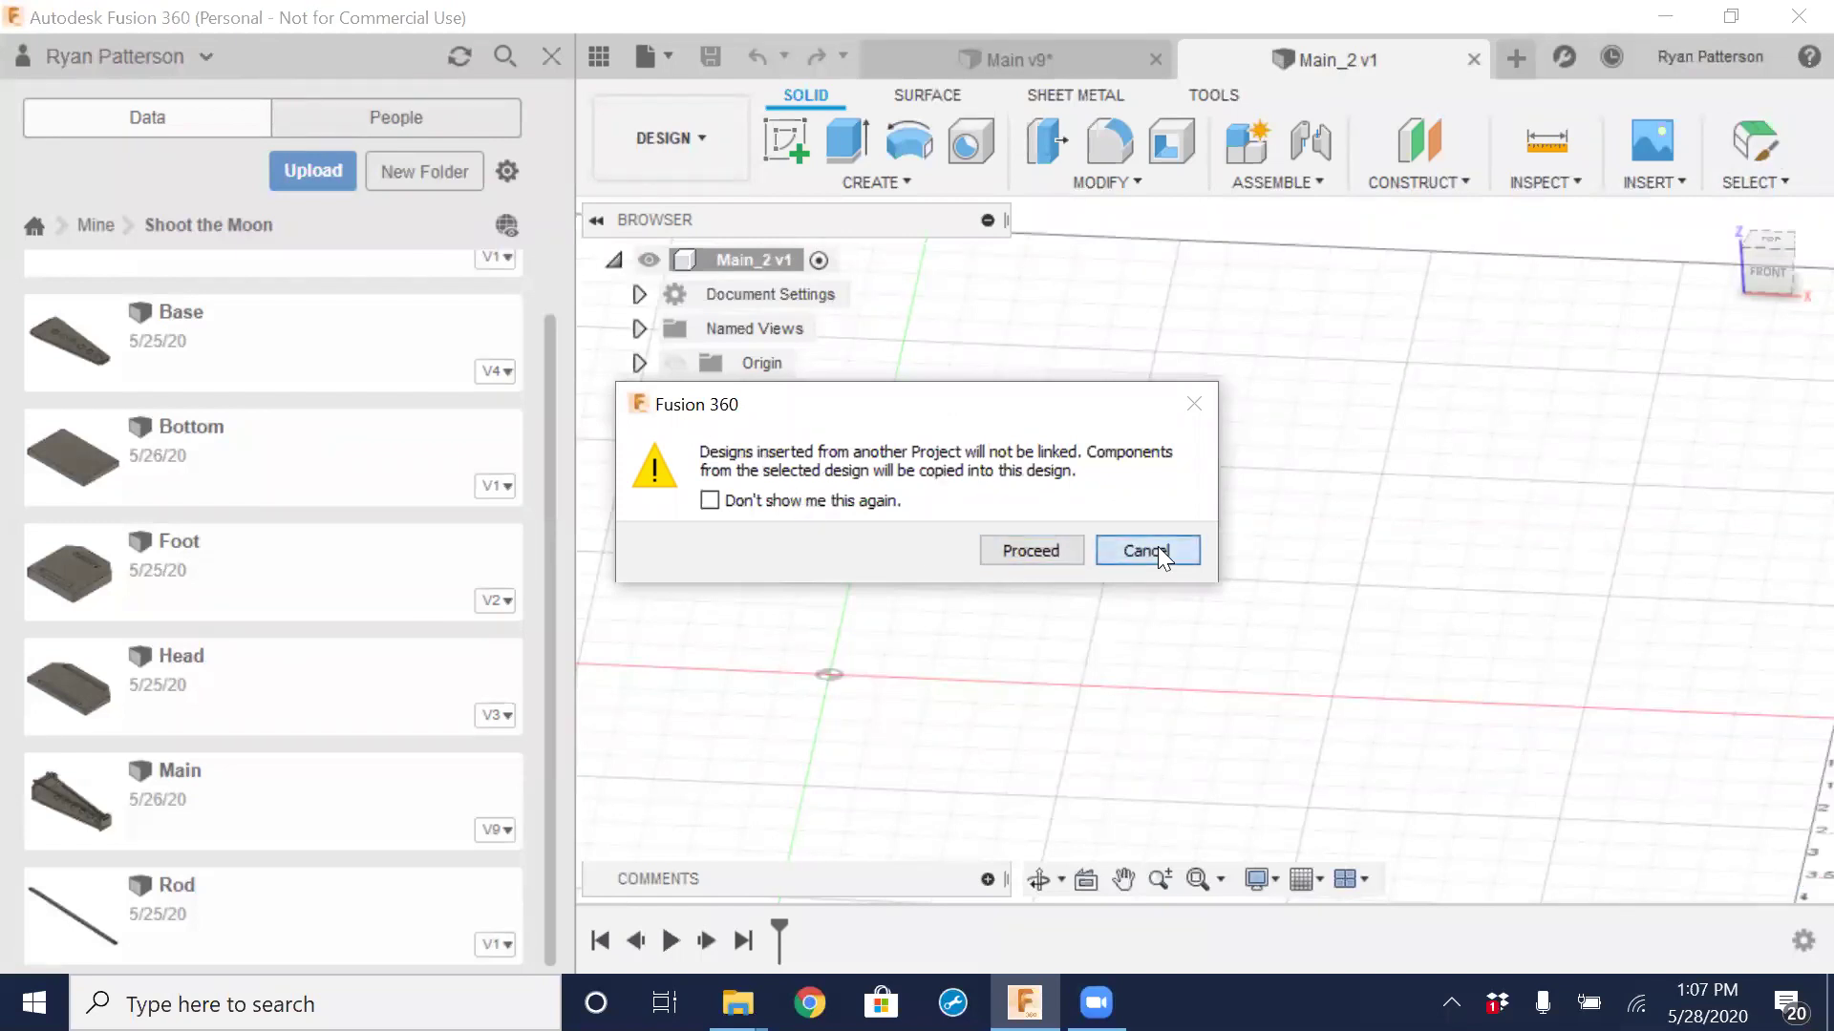
{"action": "left_click", "coordinate": [1472, 55]}
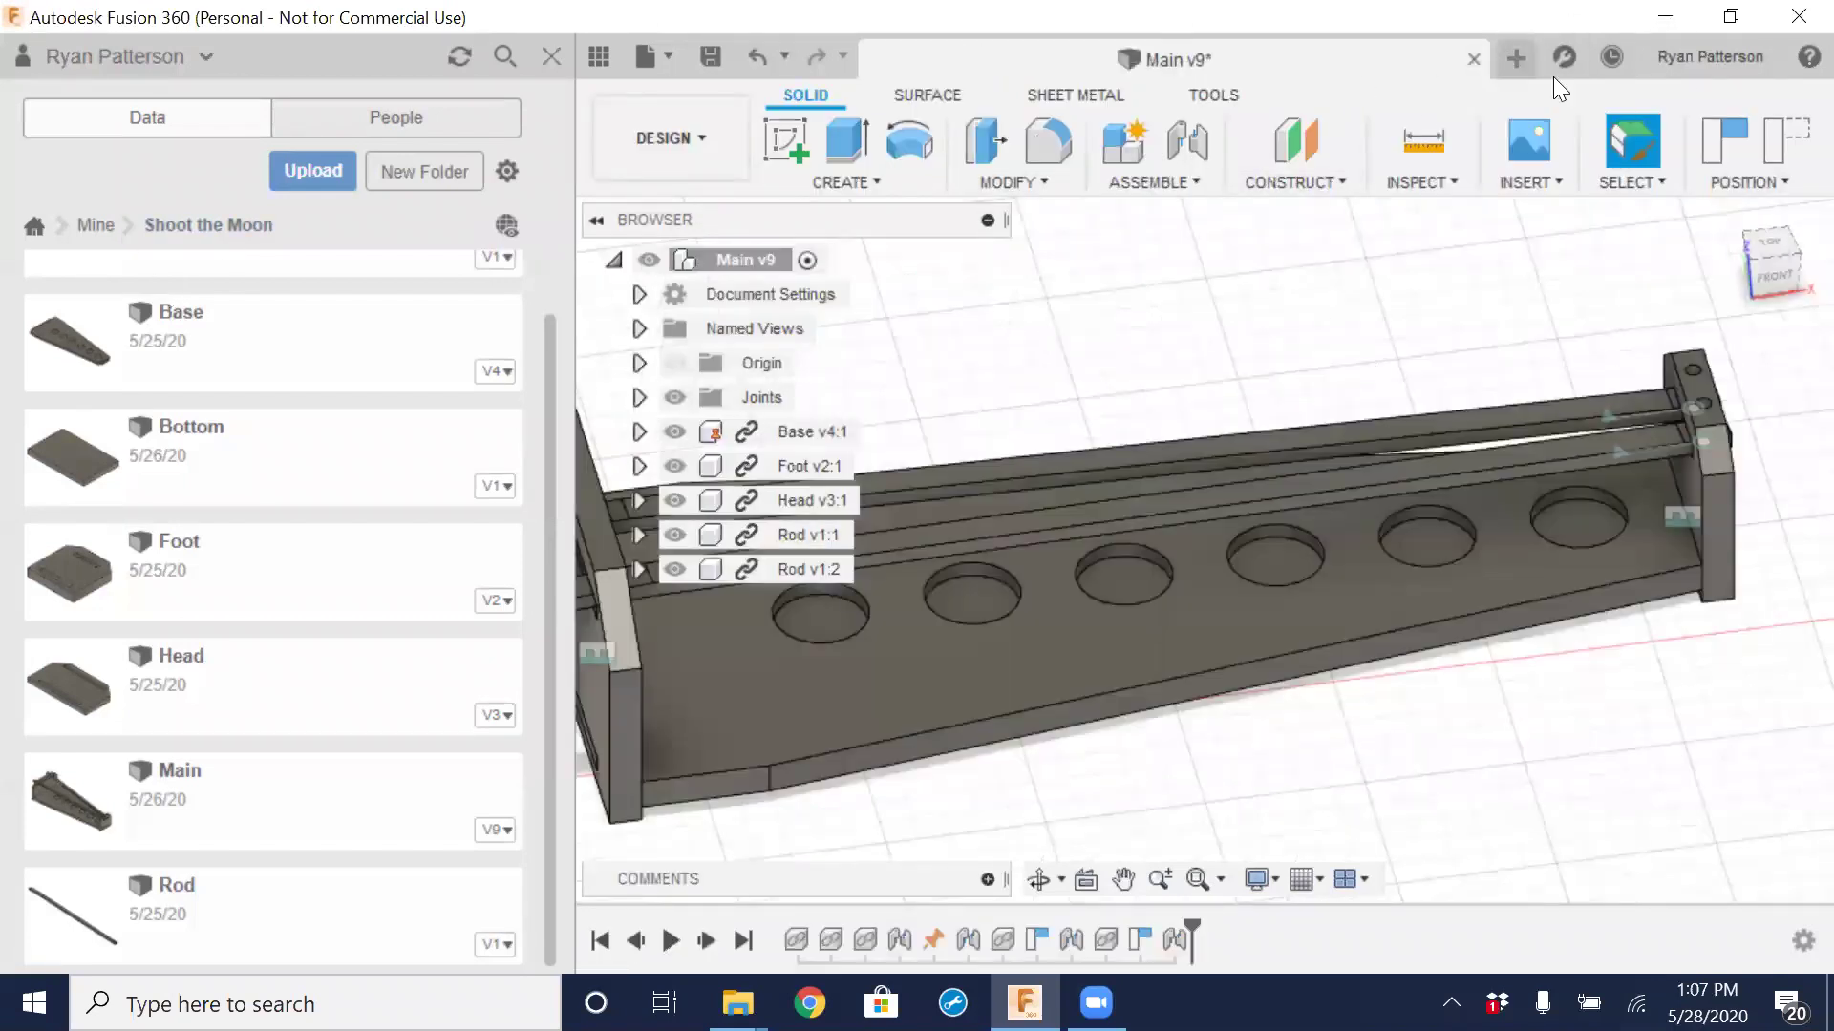
Create another new design and save it as Untitled in the Shoot the Moon folder of the Mine project
{"action": "left_click", "coordinate": [1516, 58]}
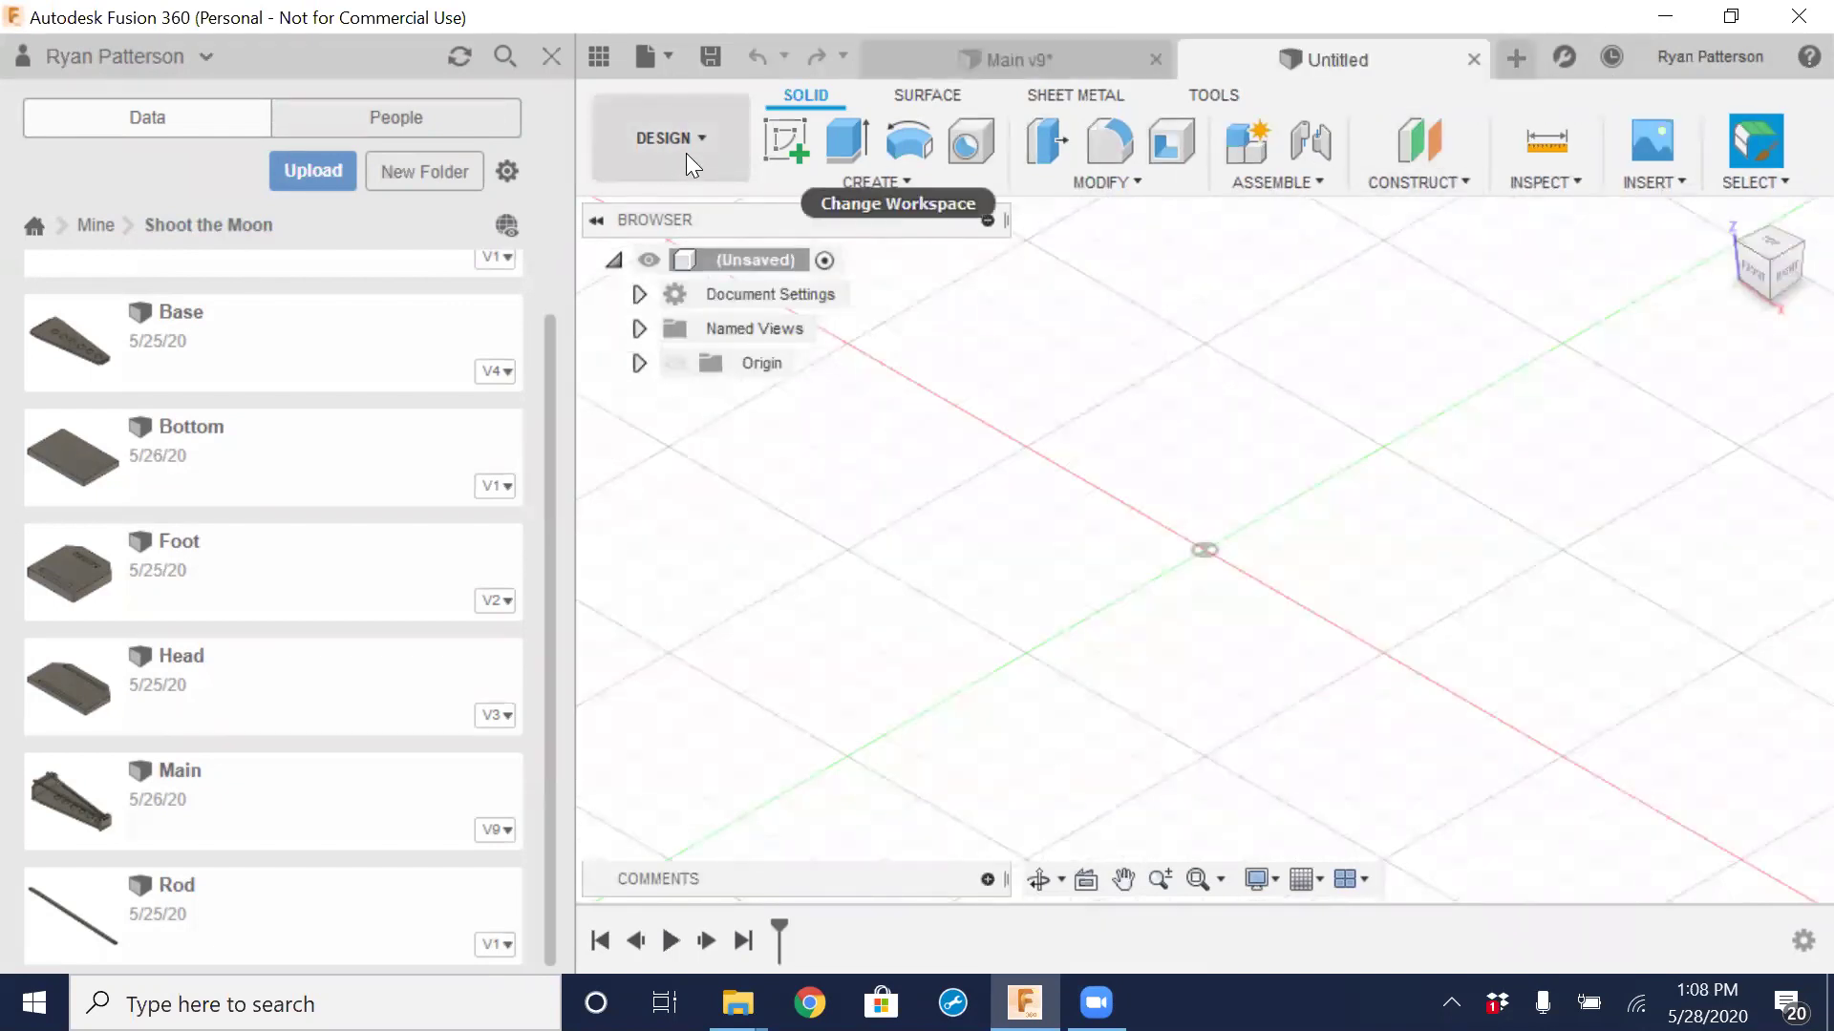
{"action": "left_click", "coordinate": [711, 56]}
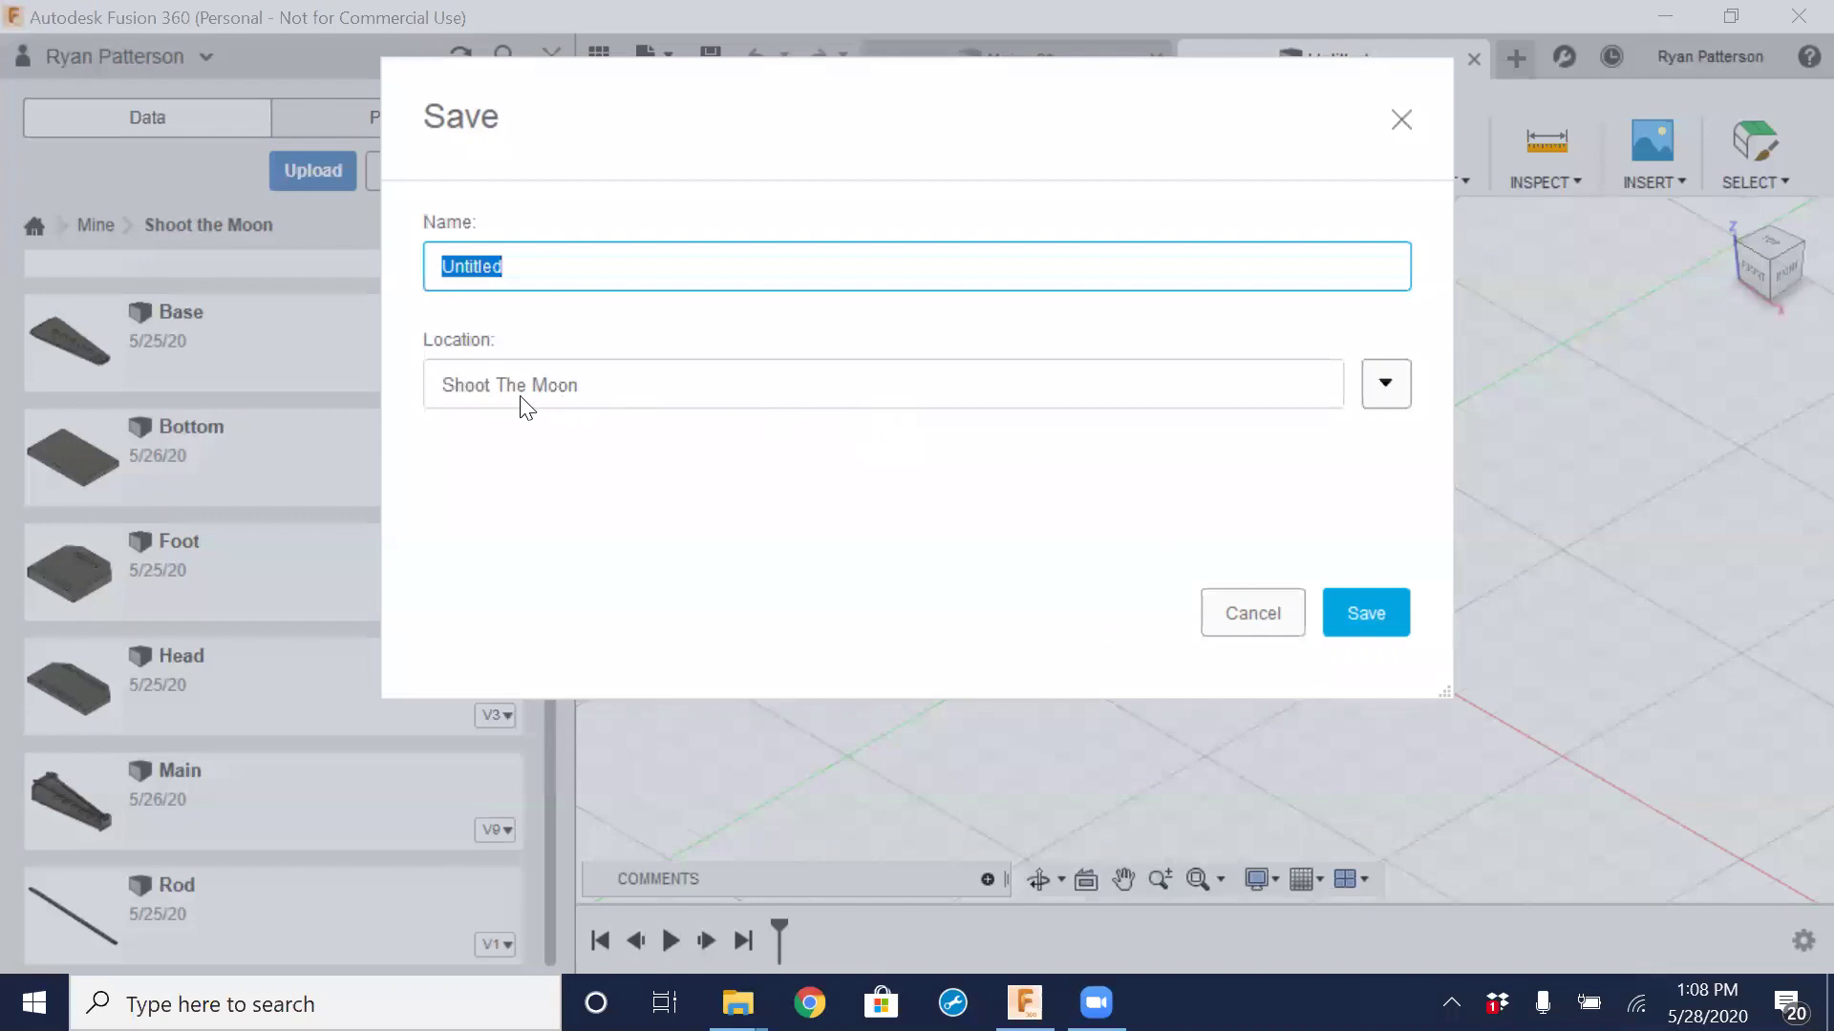
{"action": "left_click", "coordinate": [1390, 384]}
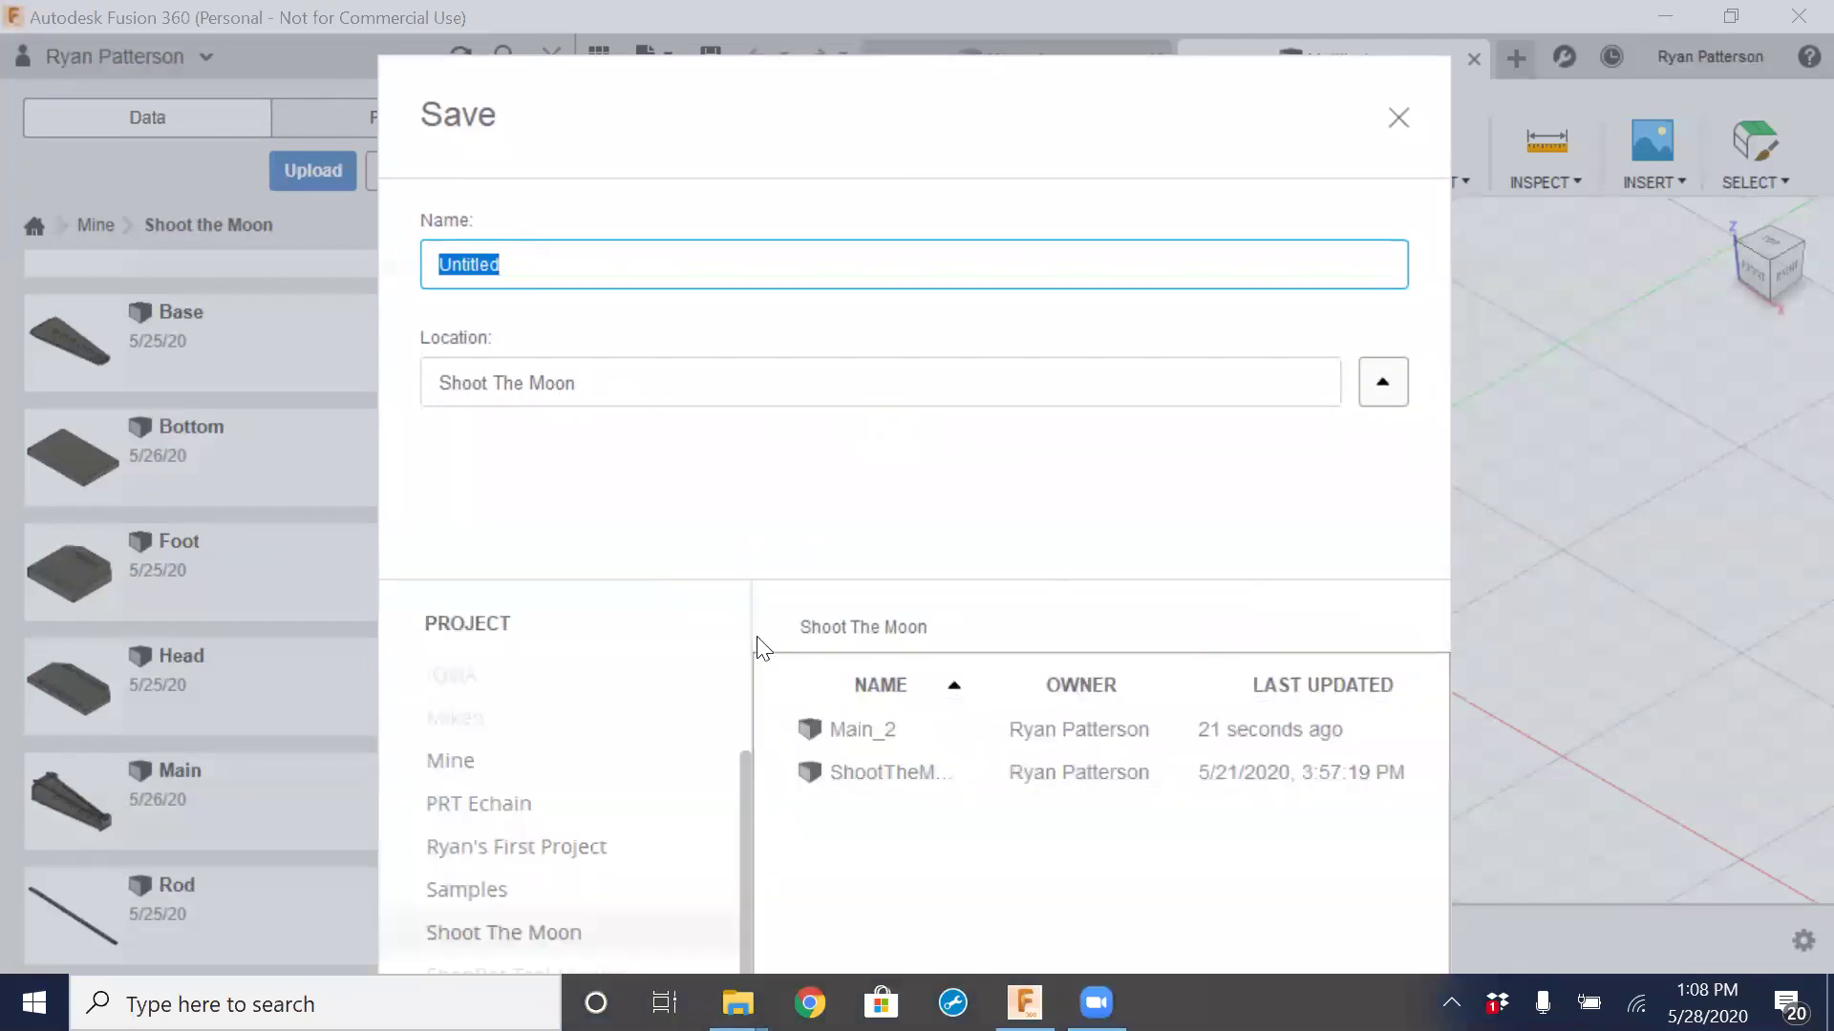
{"action": "left_click", "coordinate": [453, 772]}
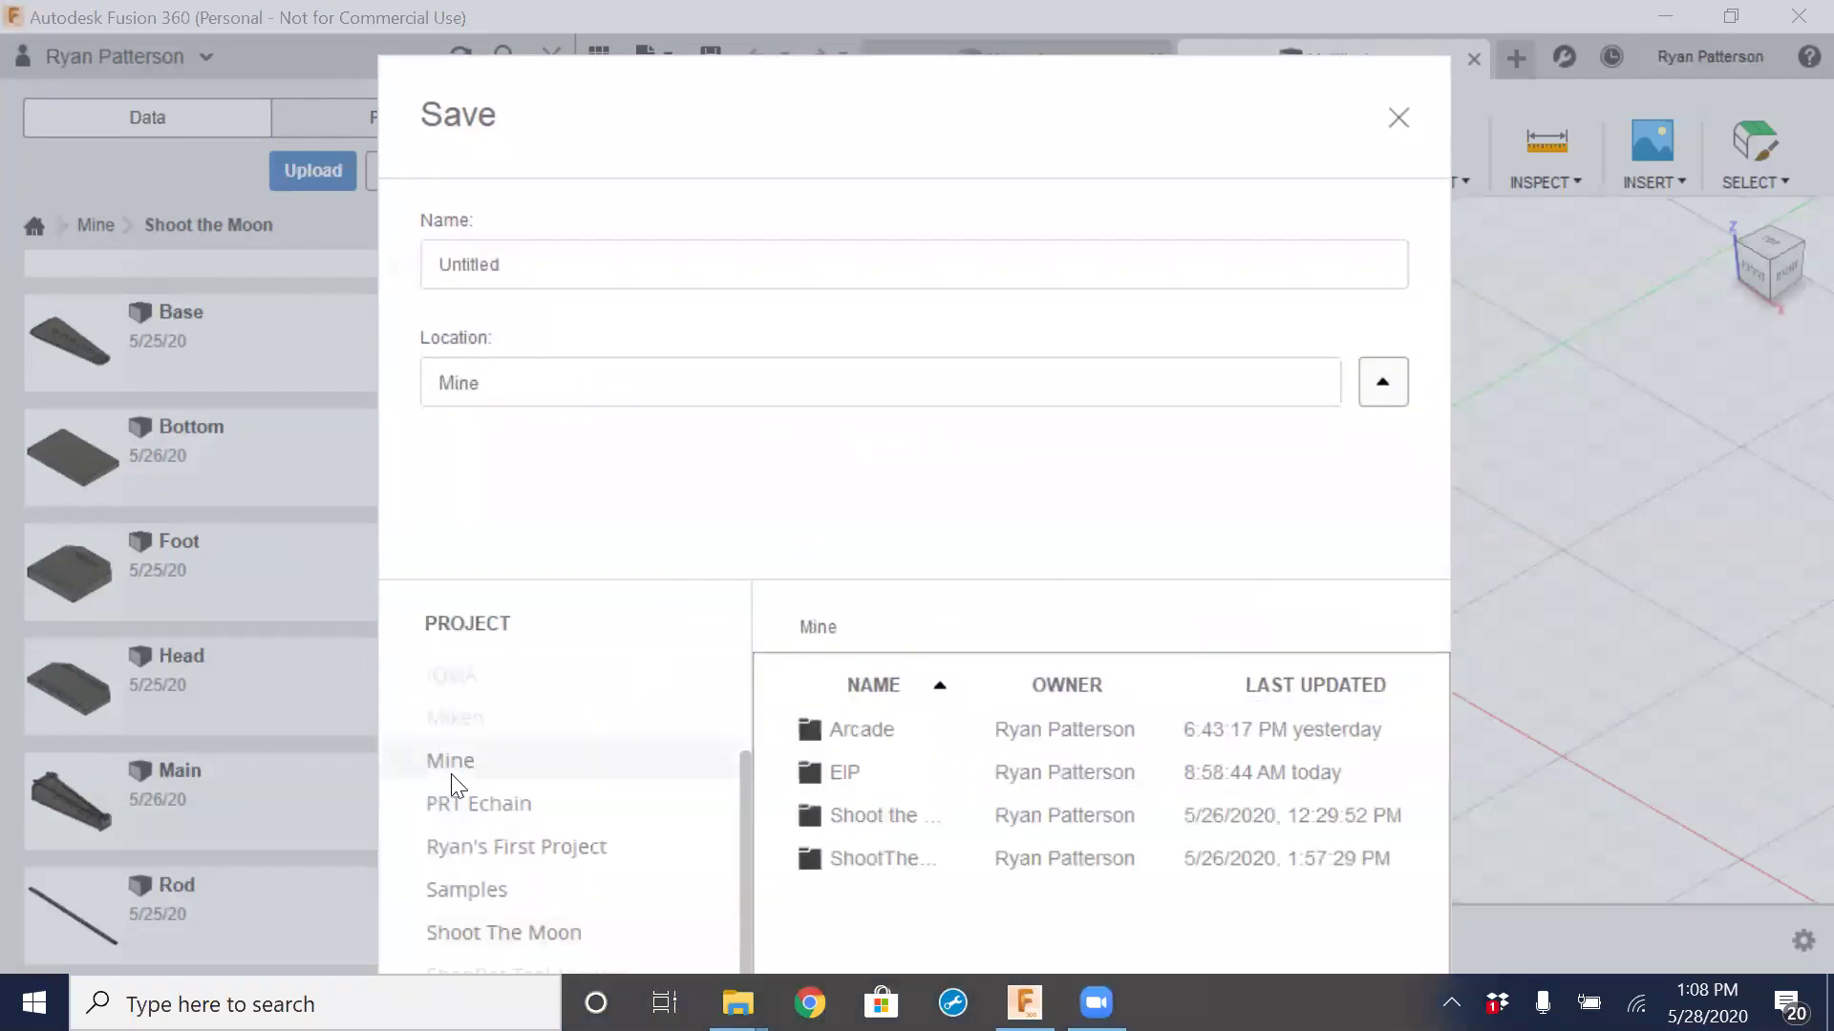
{"action": "double_click", "coordinate": [897, 819]}
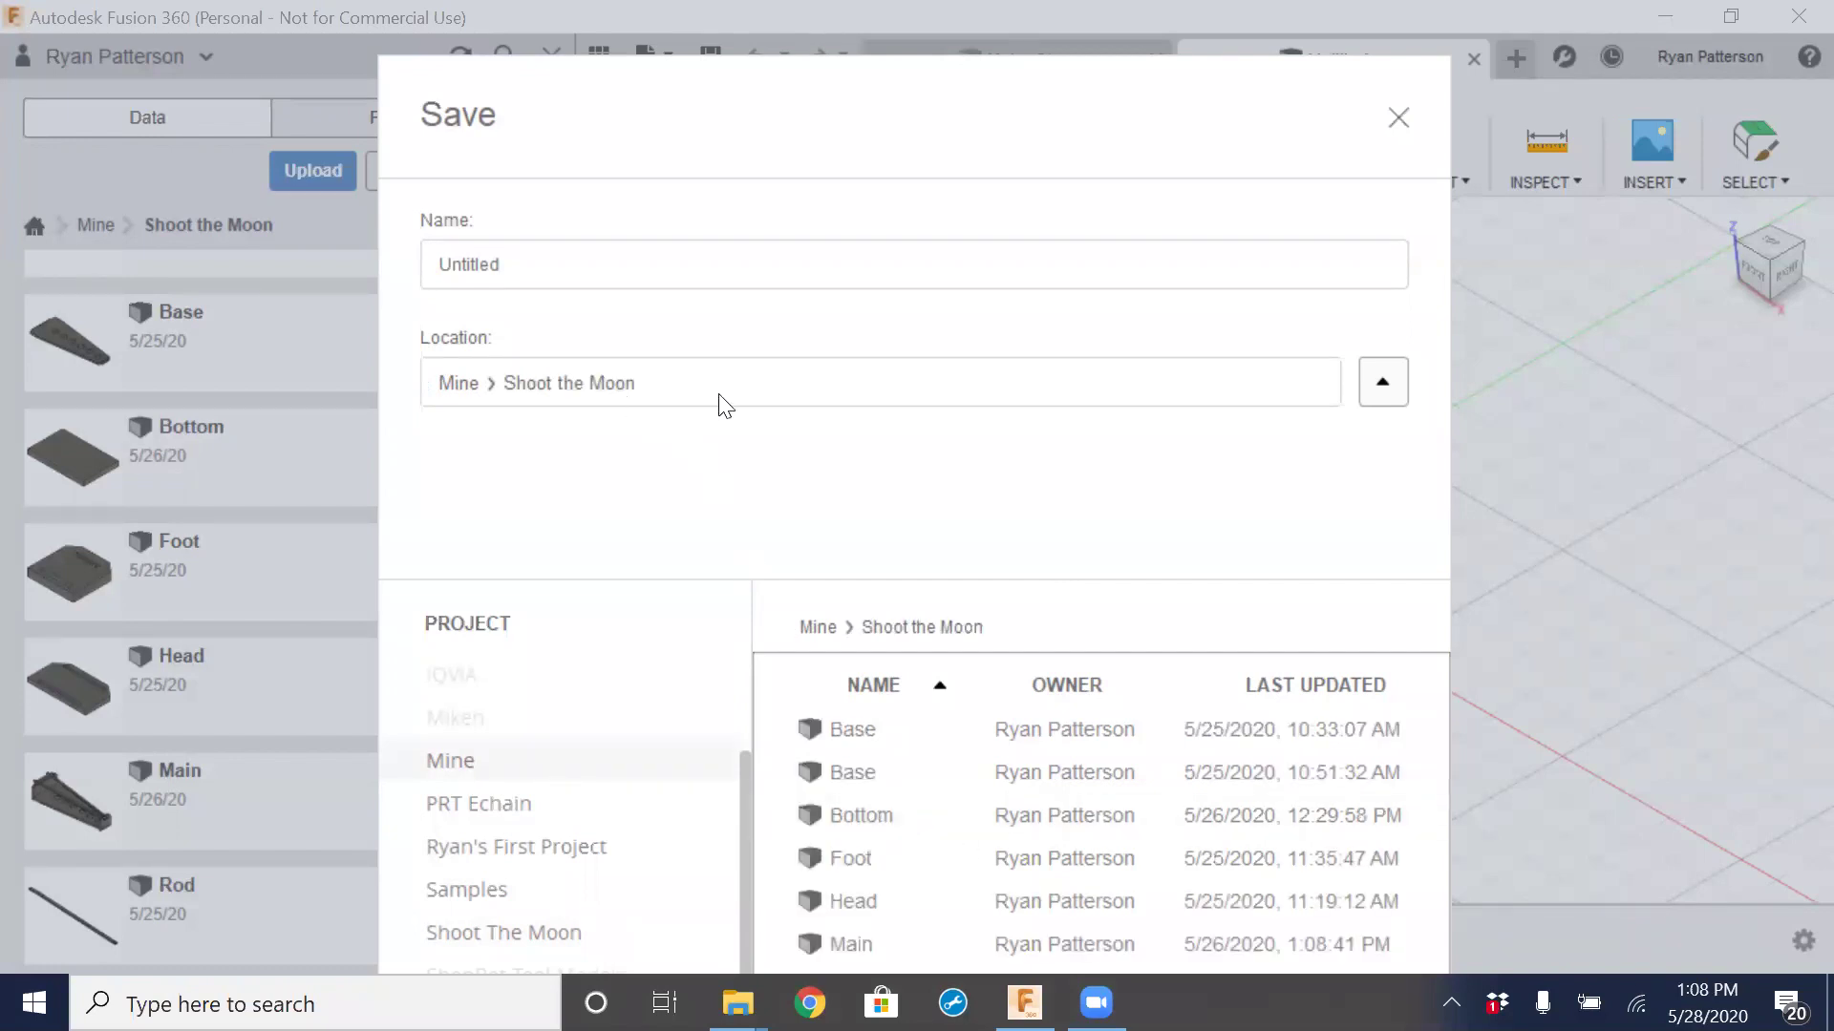
{"action": "left_click", "coordinate": [1383, 382]}
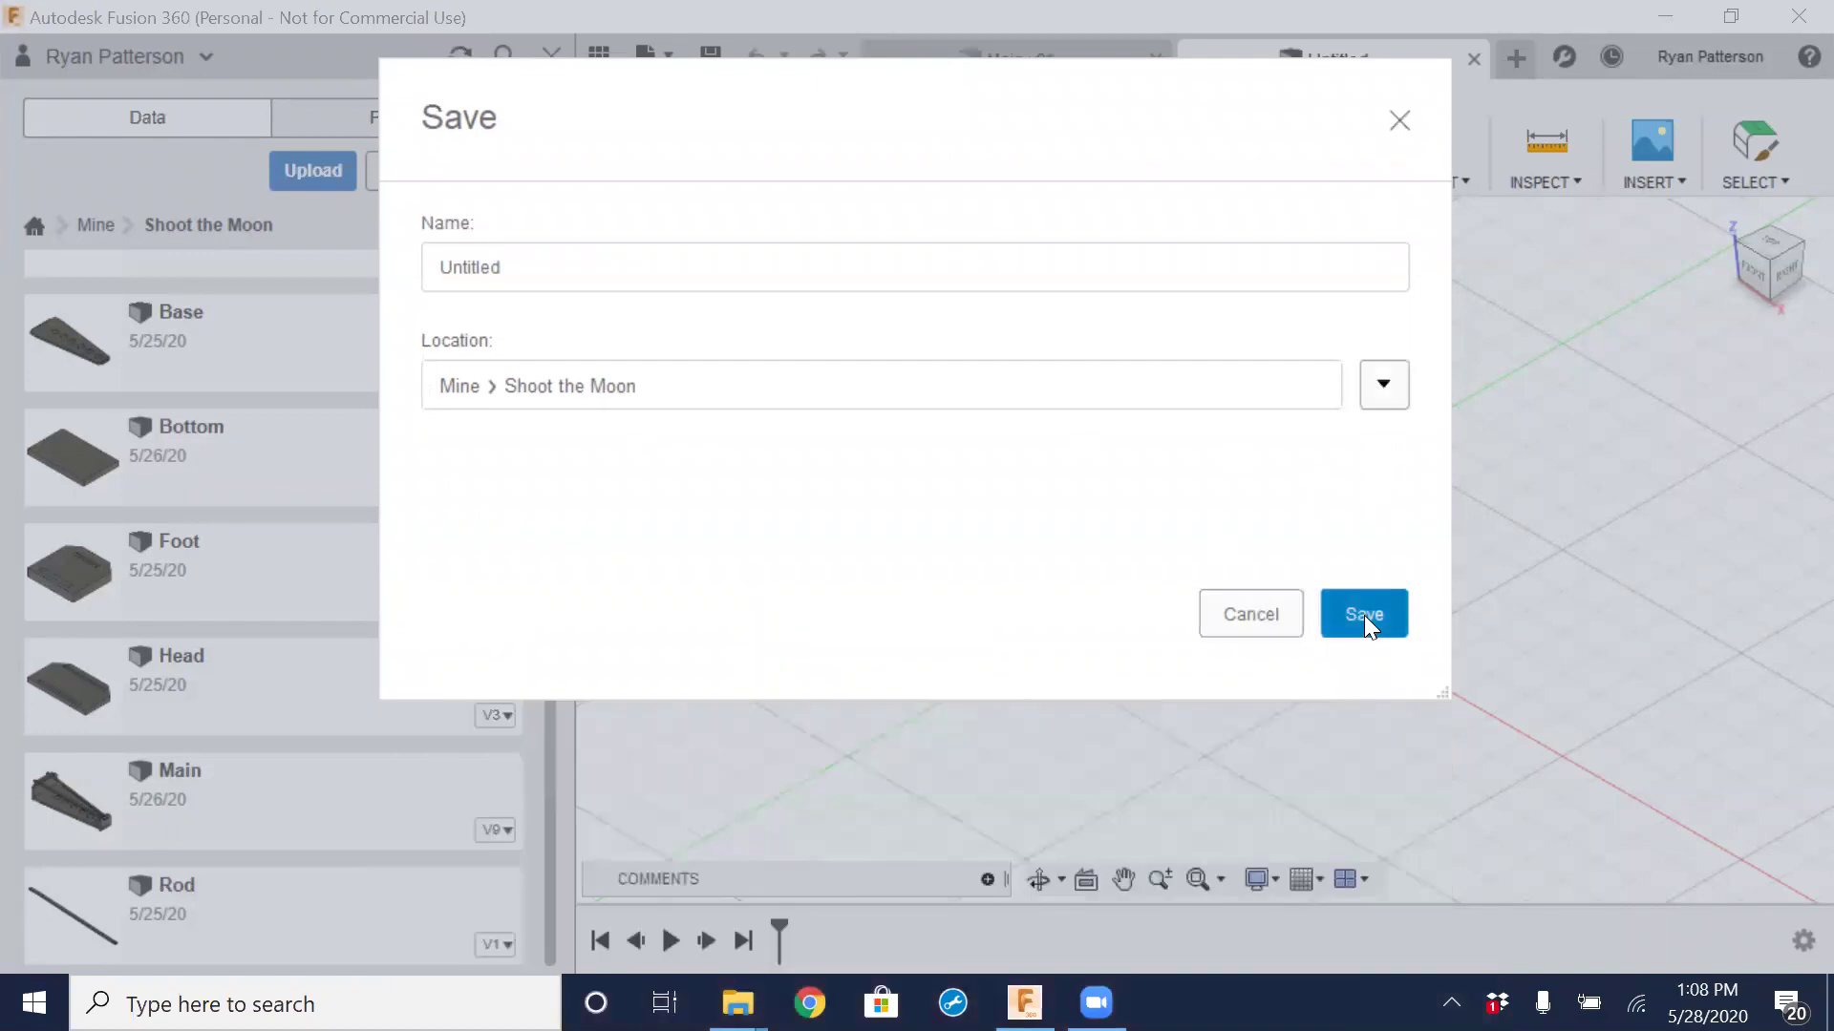
{"action": "left_click", "coordinate": [1365, 615]}
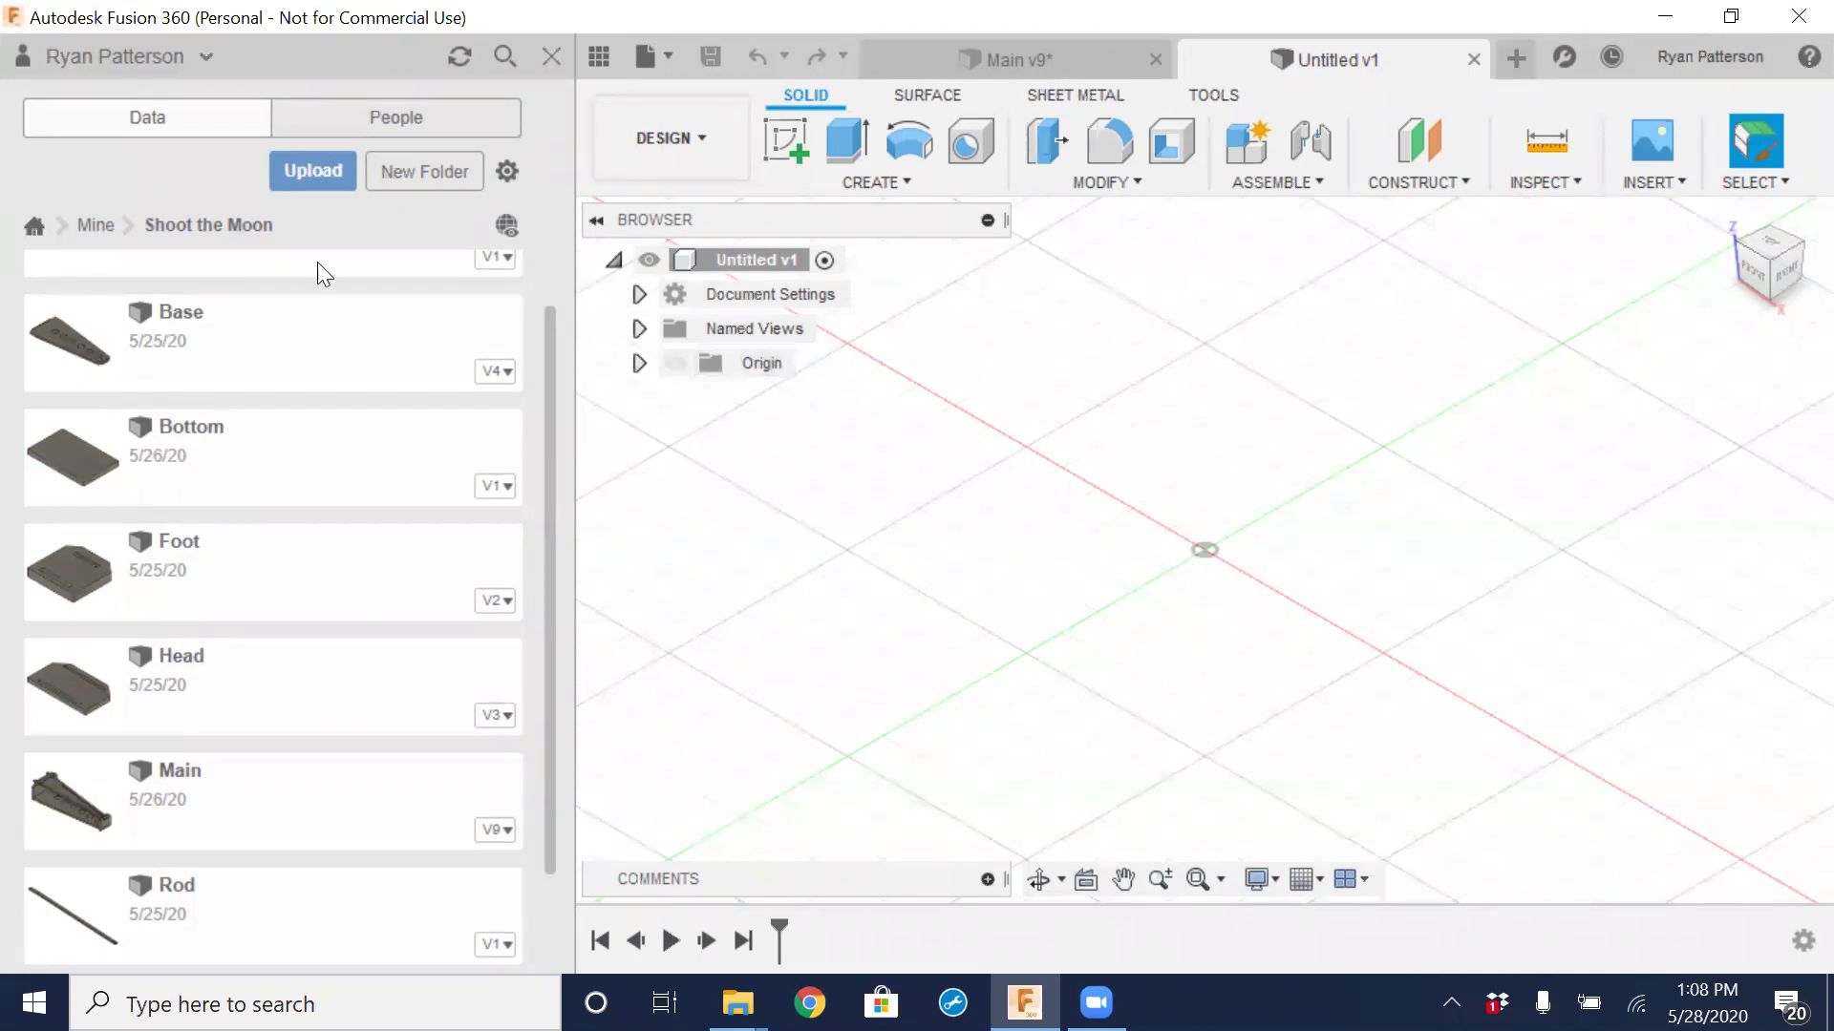
Insert the Base part with the tray holes as a linked component and move it with an offset of 2.00 in
{"action": "left_click_drag", "start_coordinate": [105, 352], "coordinate": [1379, 525]}
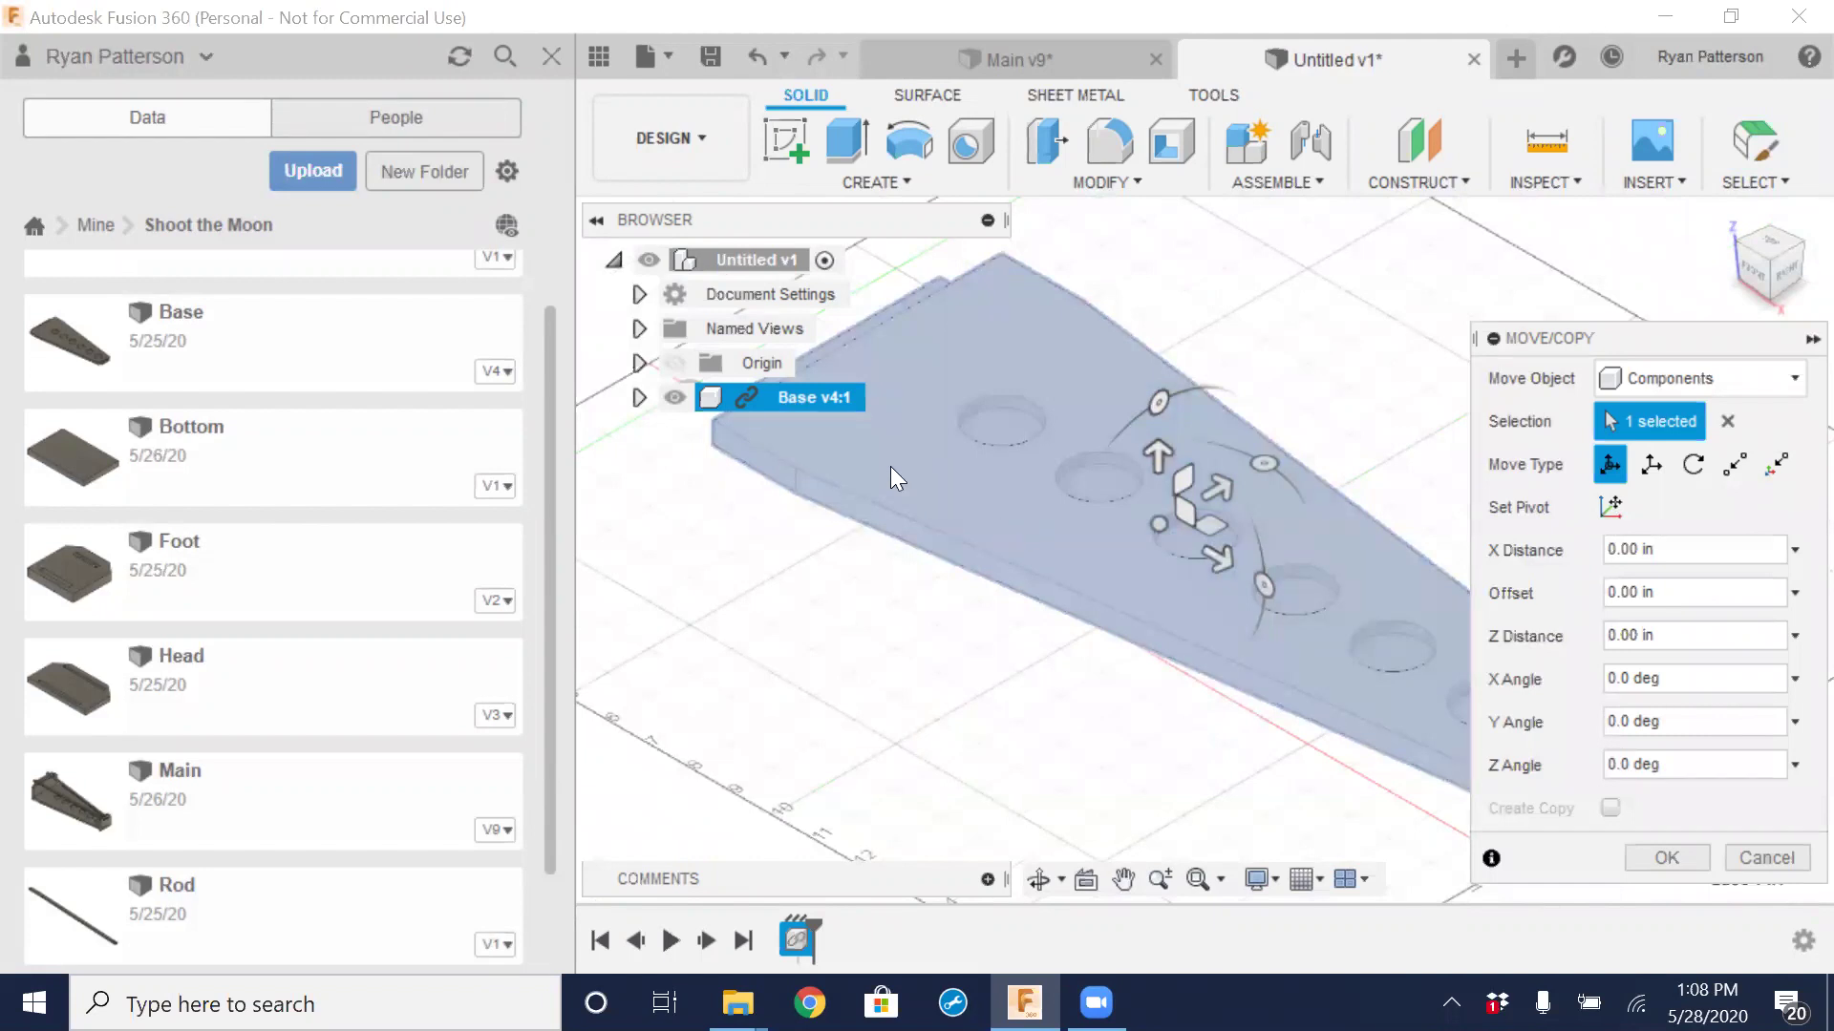
{"action": "scroll", "coordinate": [1073, 487], "scroll_direction": "down", "scroll_amount": 4}
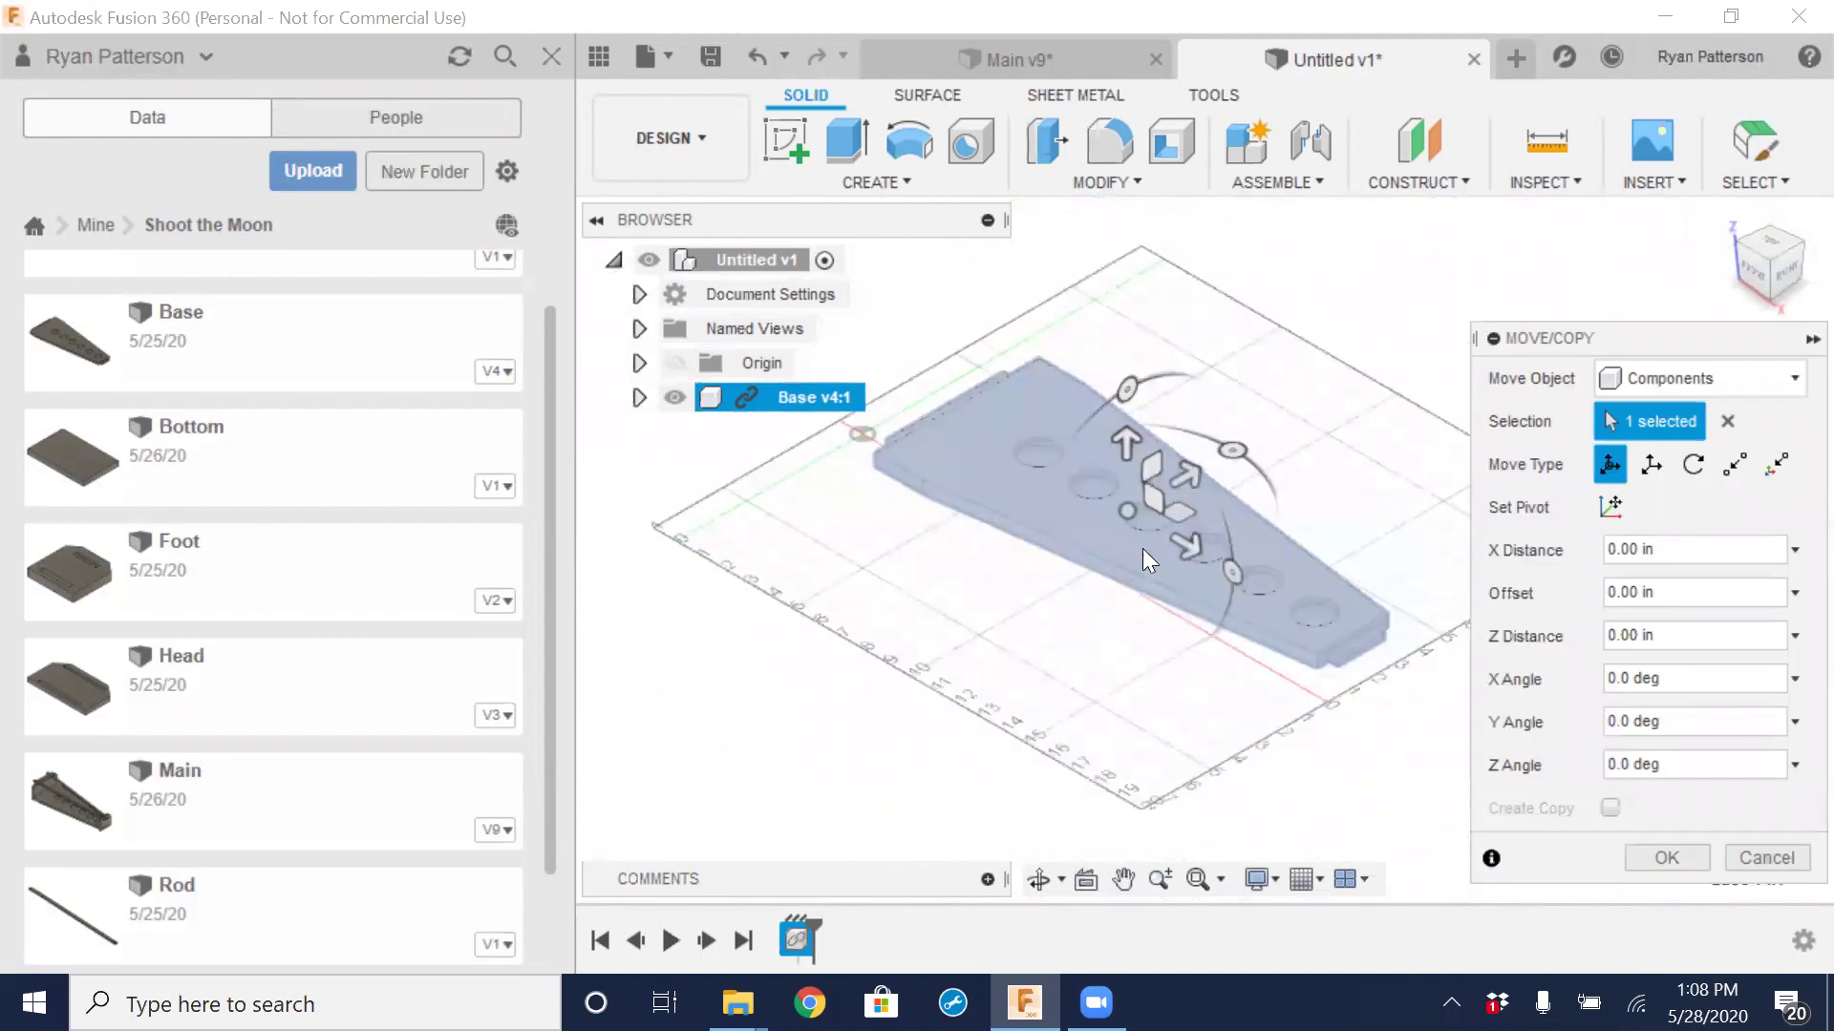
{"action": "left_click_drag", "start_coordinate": [1187, 474], "coordinate": [1280, 506]}
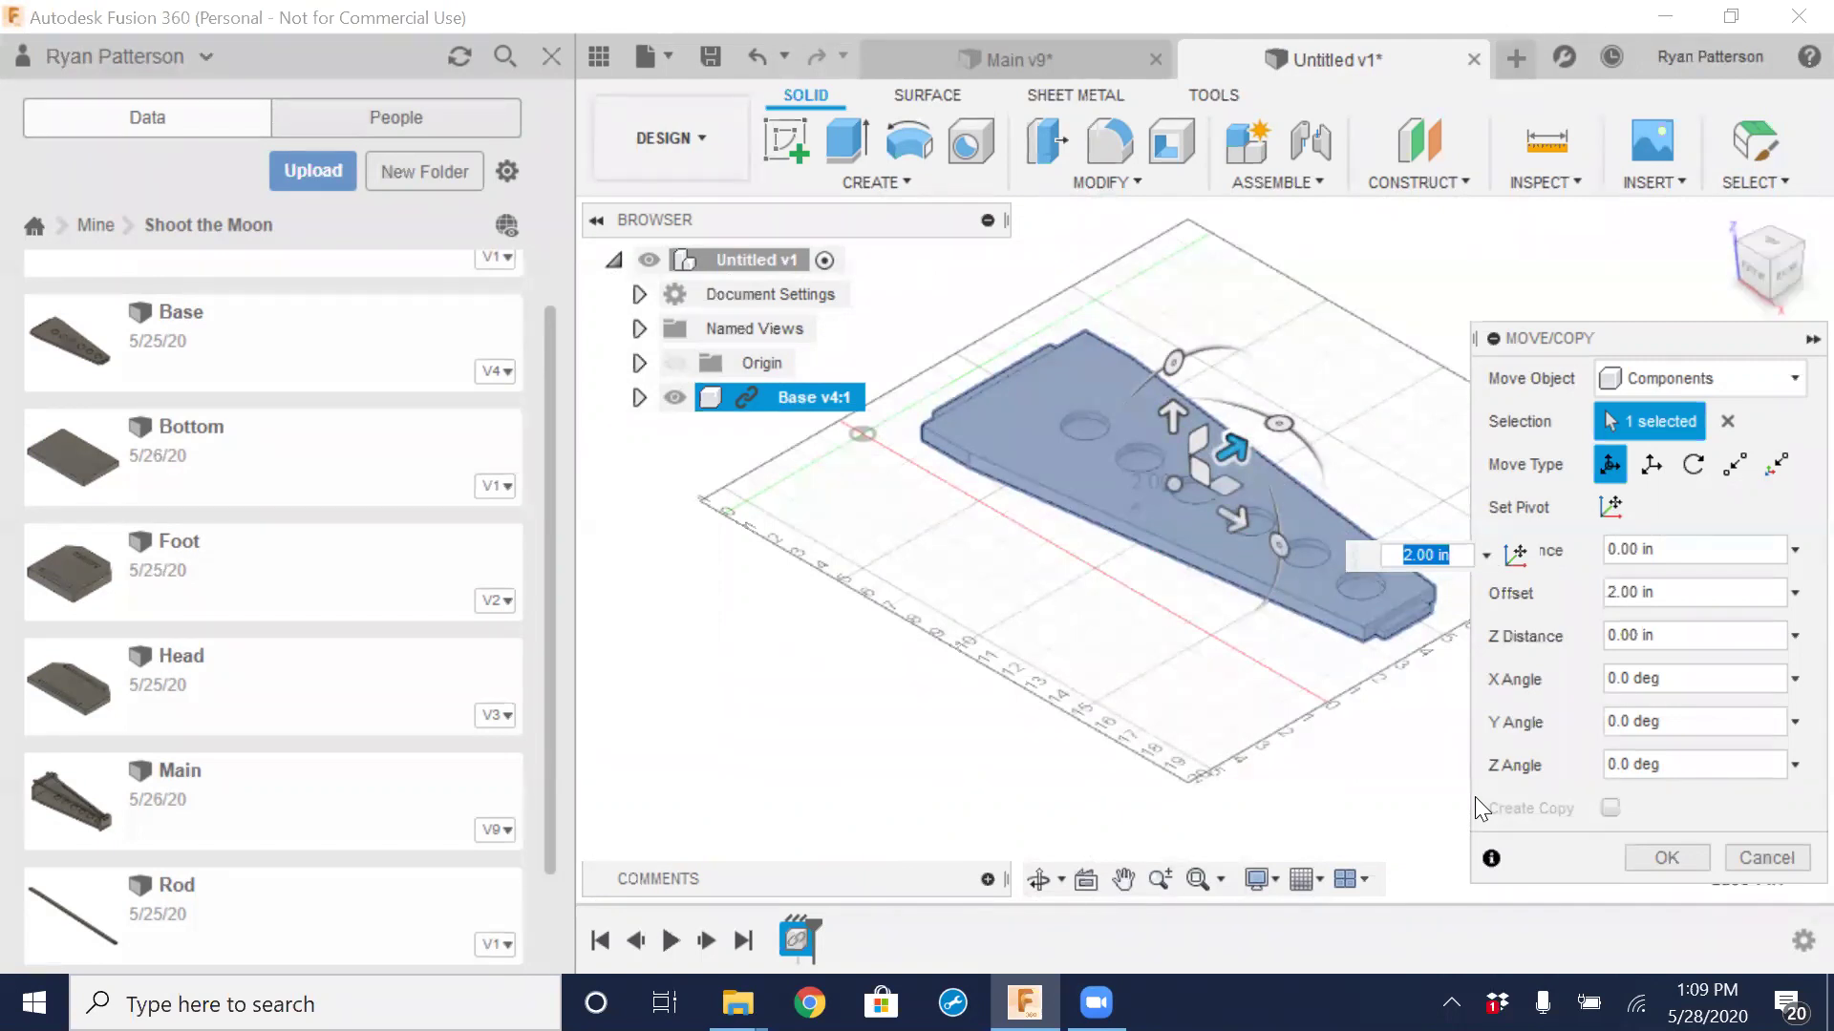
{"action": "left_click", "coordinate": [1666, 857]}
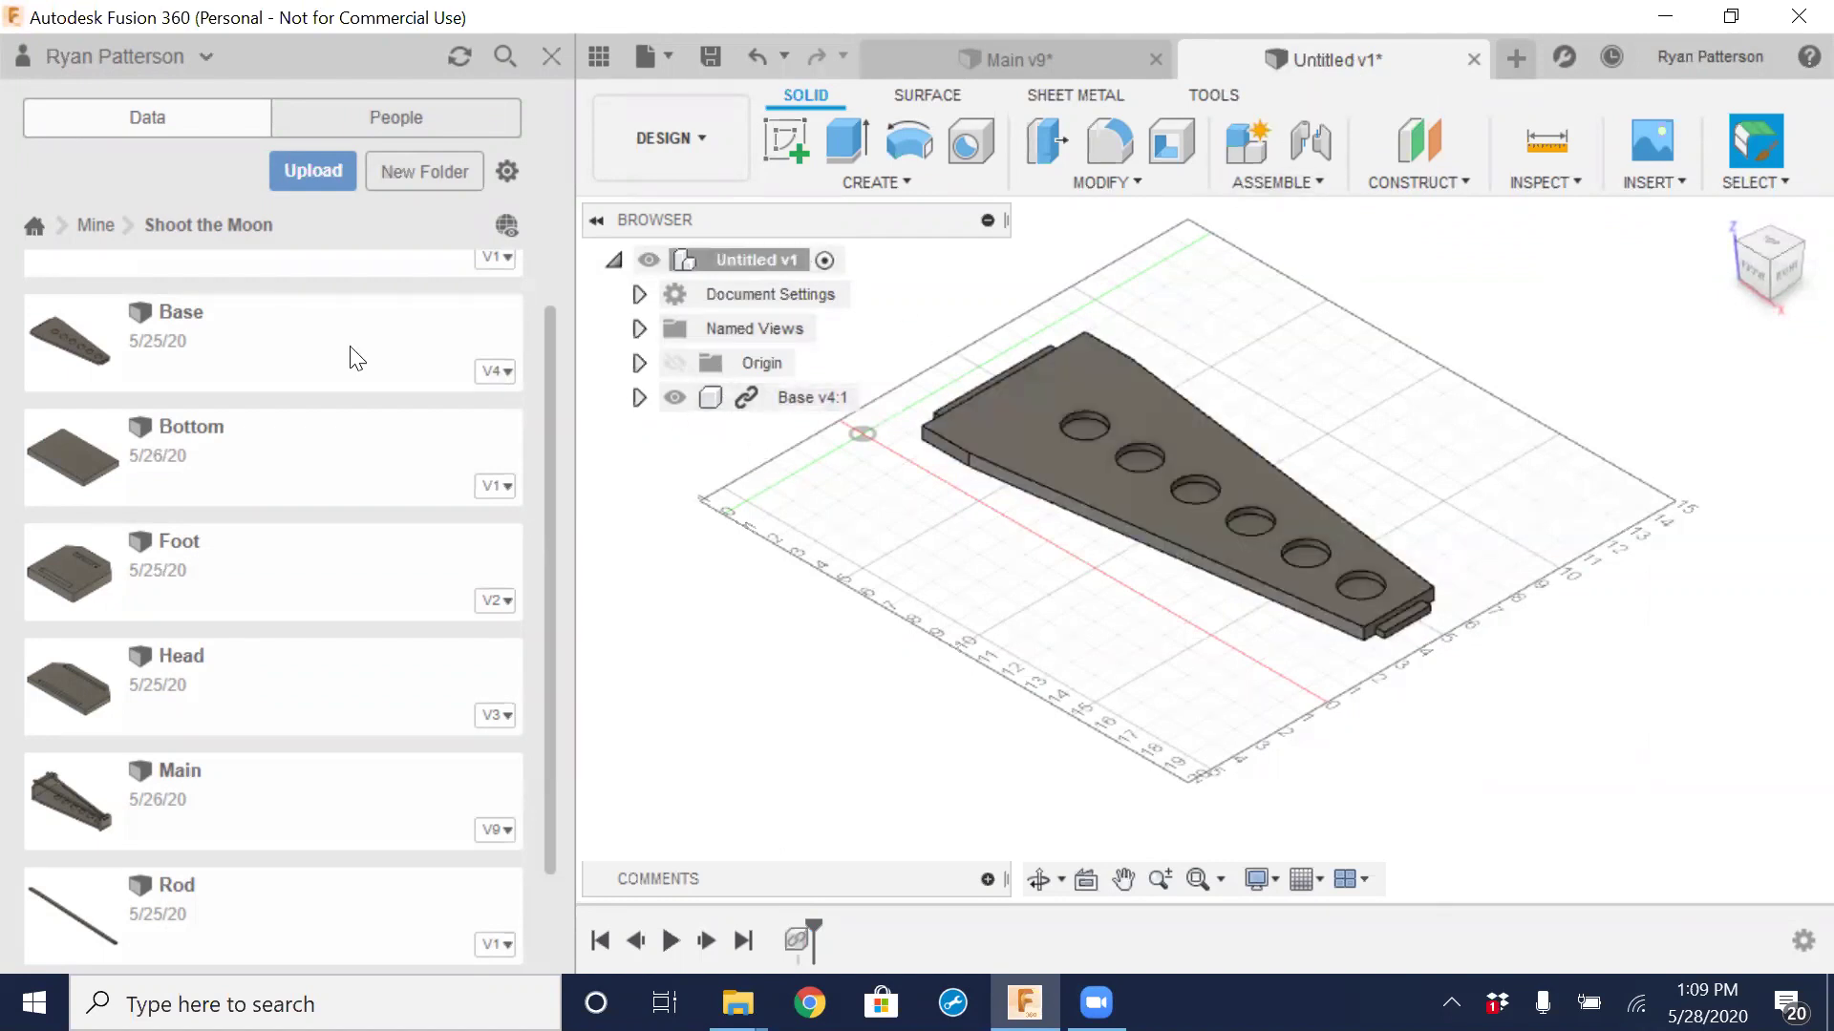
Save the design as a new version with the description User Saved
{"action": "left_click", "coordinate": [175, 316]}
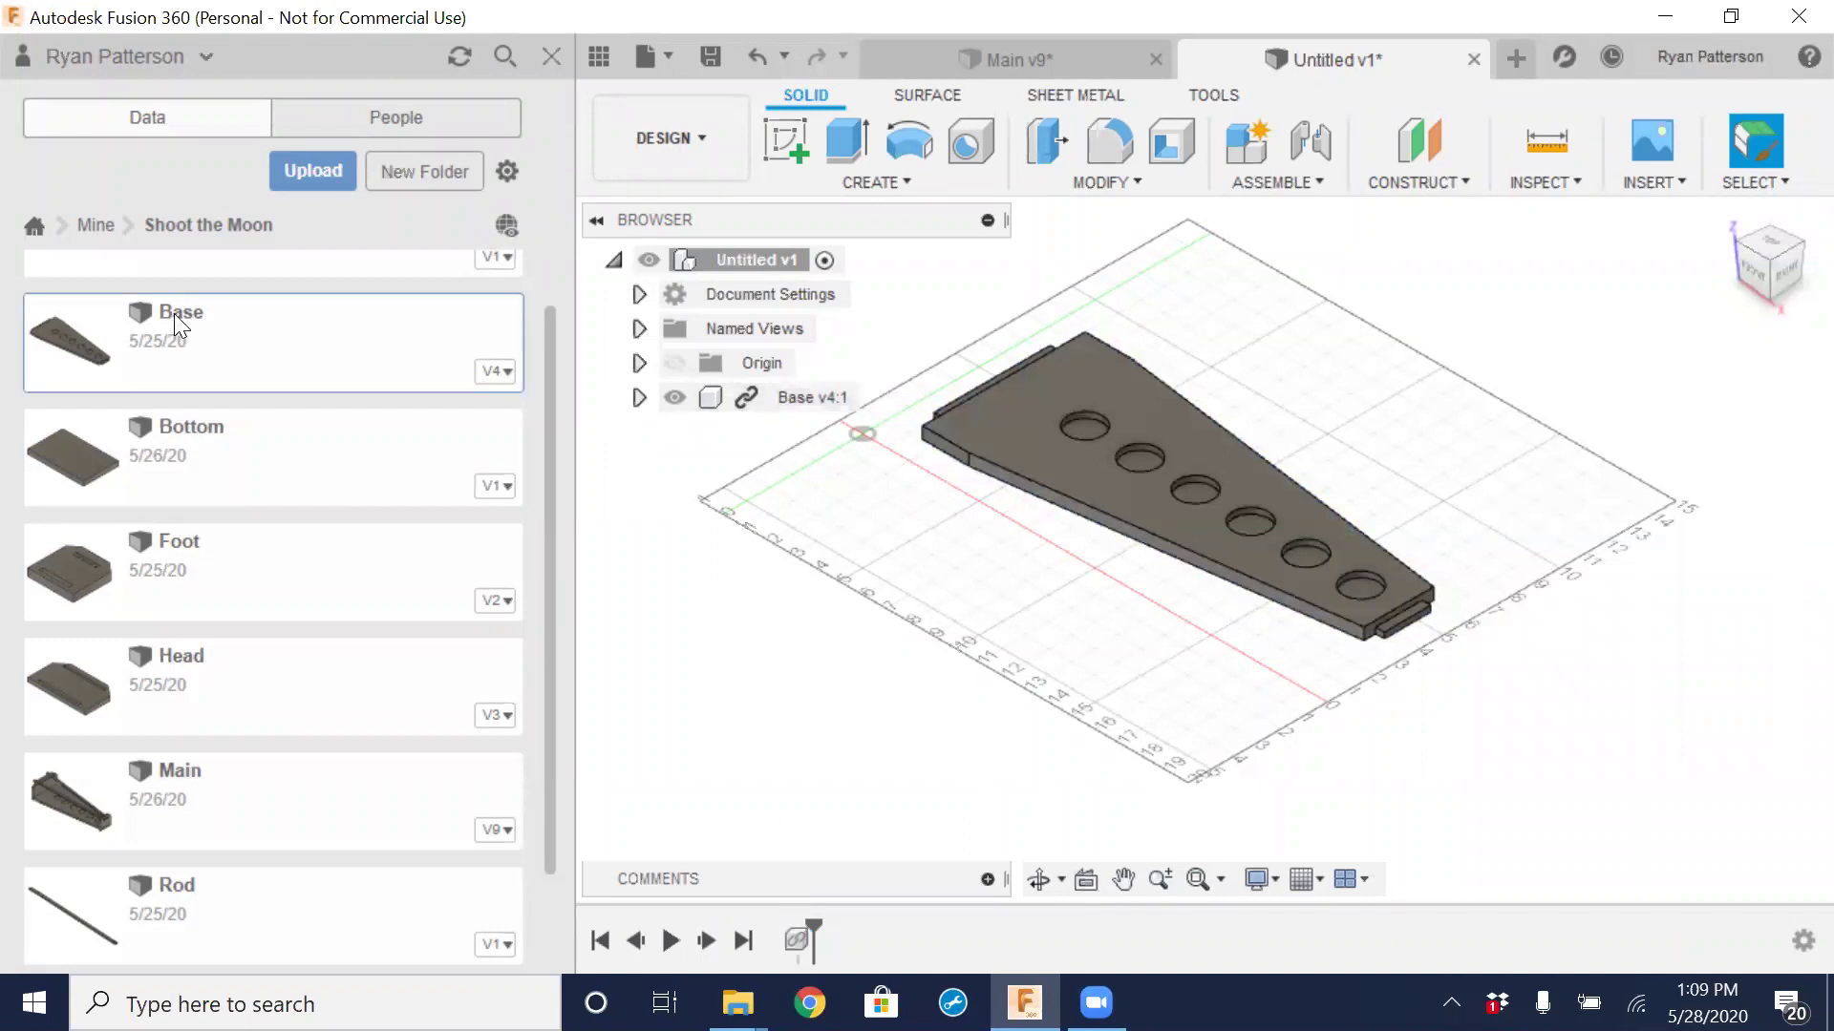
{"action": "left_click", "coordinate": [714, 55]}
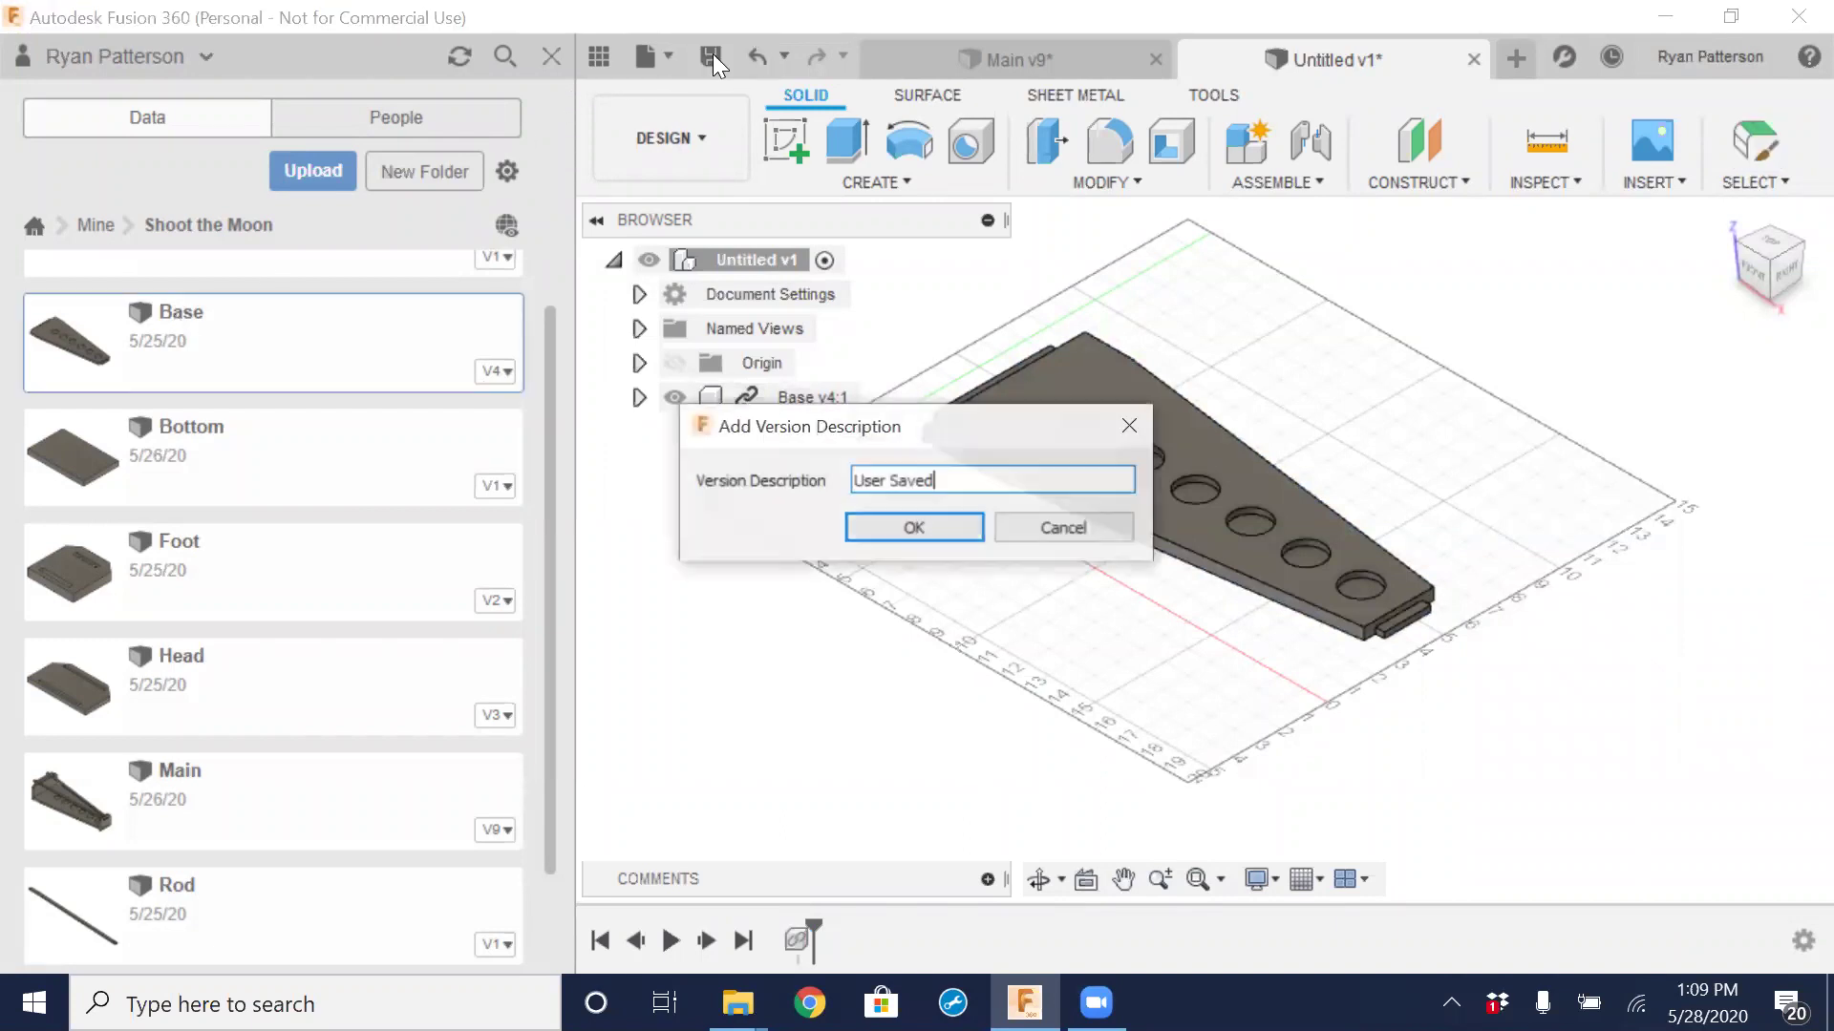
{"action": "left_click", "coordinate": [908, 524]}
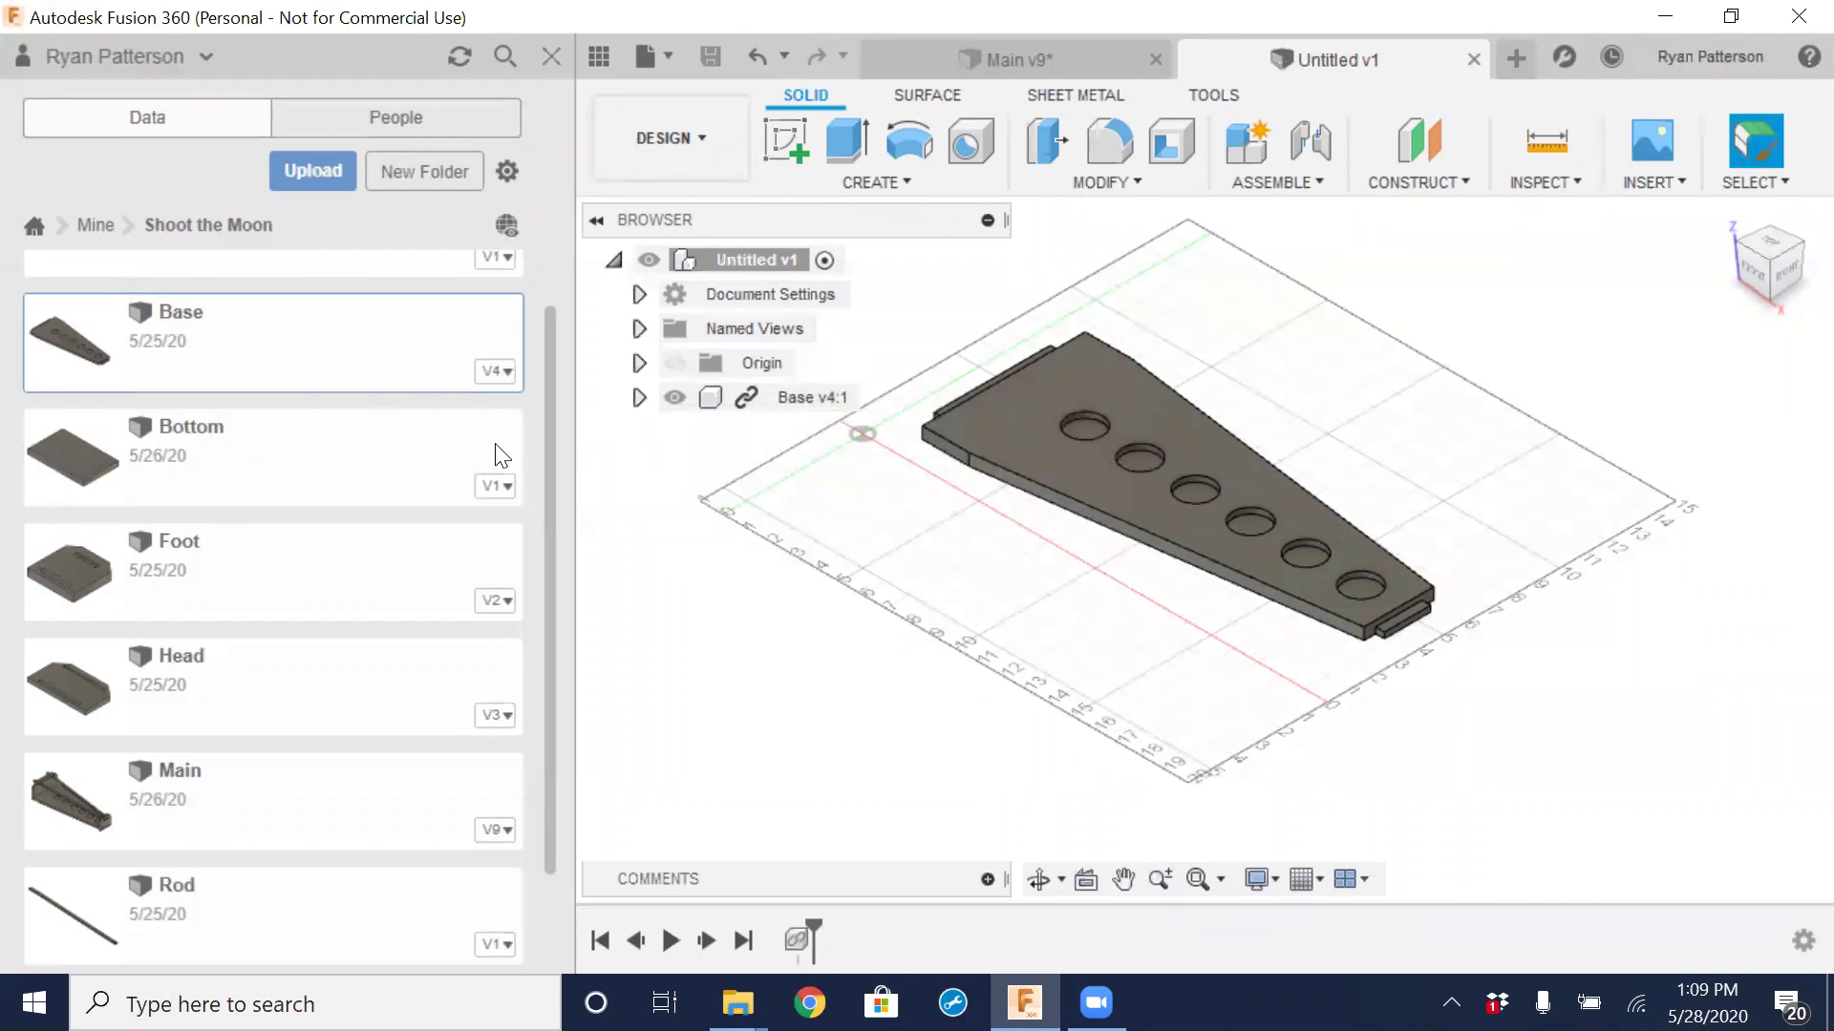
Insert the Foot part as a linked component and move it about 13.465 in X, 10.015 in offset and -3.449 in Z, clear of the Base
{"action": "scroll", "coordinate": [492, 449], "scroll_direction": "up", "scroll_amount": 1}
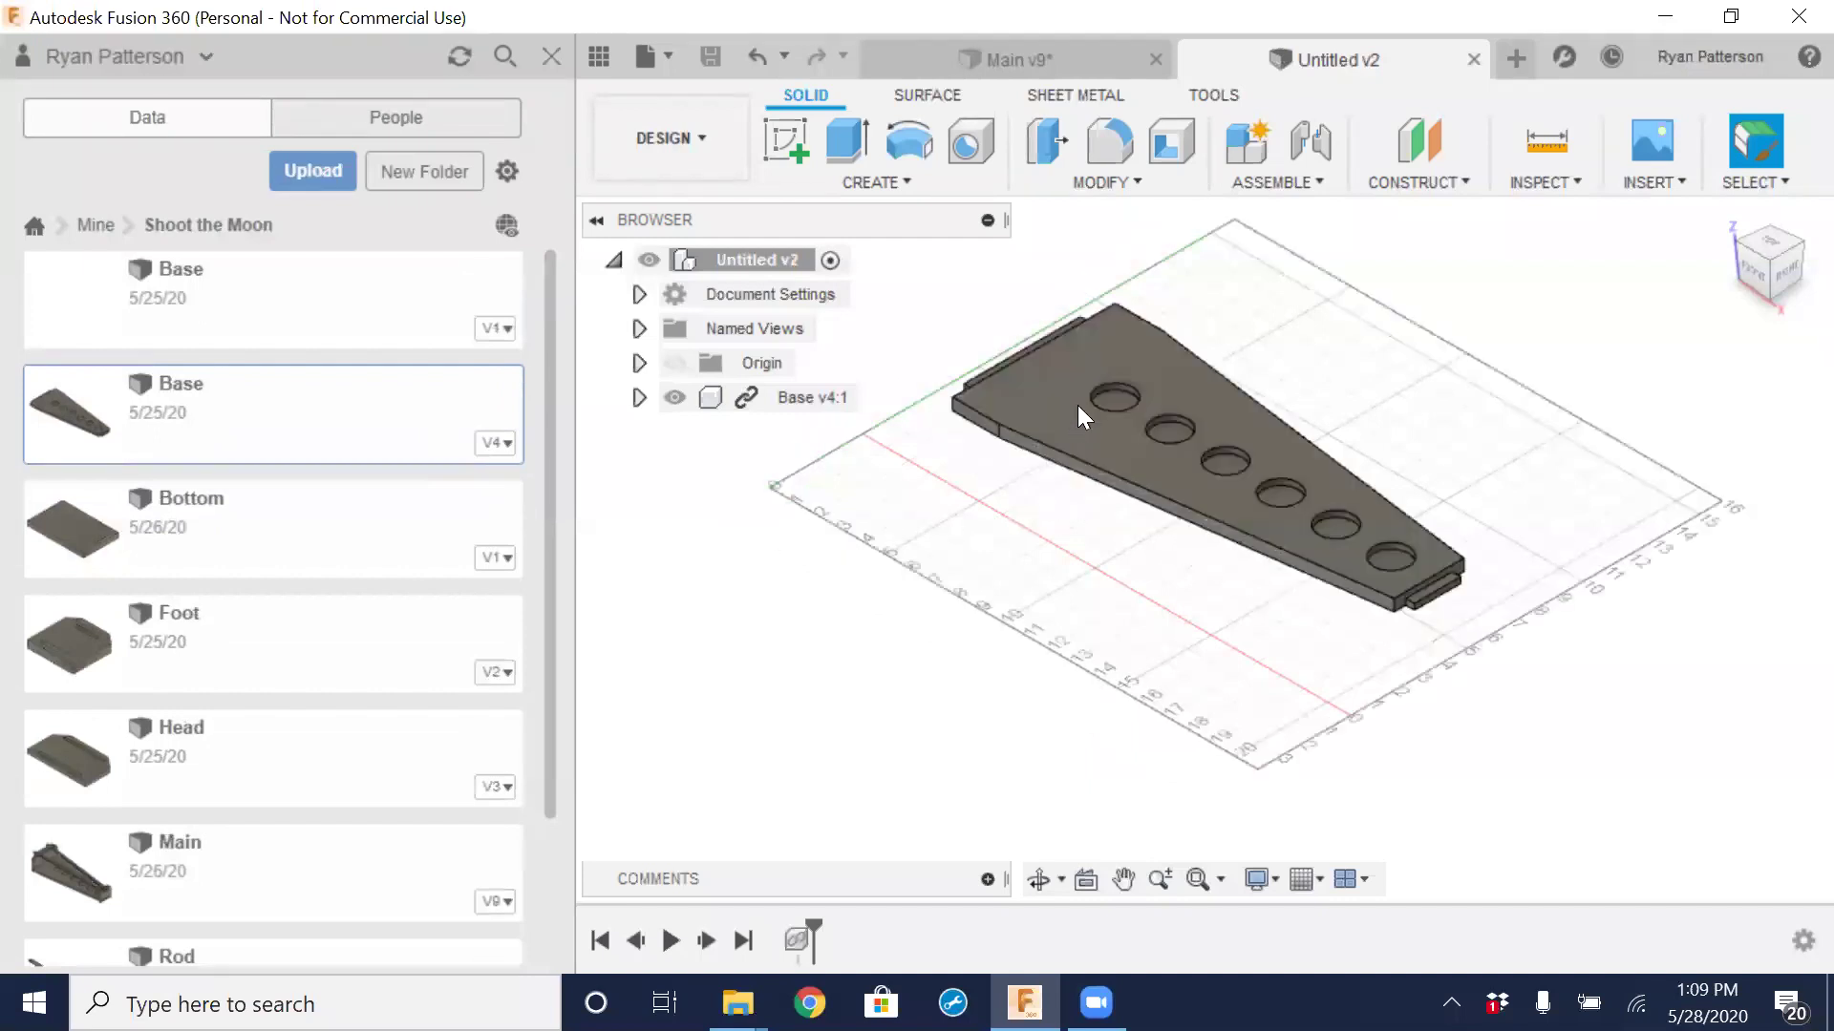
{"action": "middle_click_drag", "start_coordinate": [1121, 493], "coordinate": [1028, 456]}
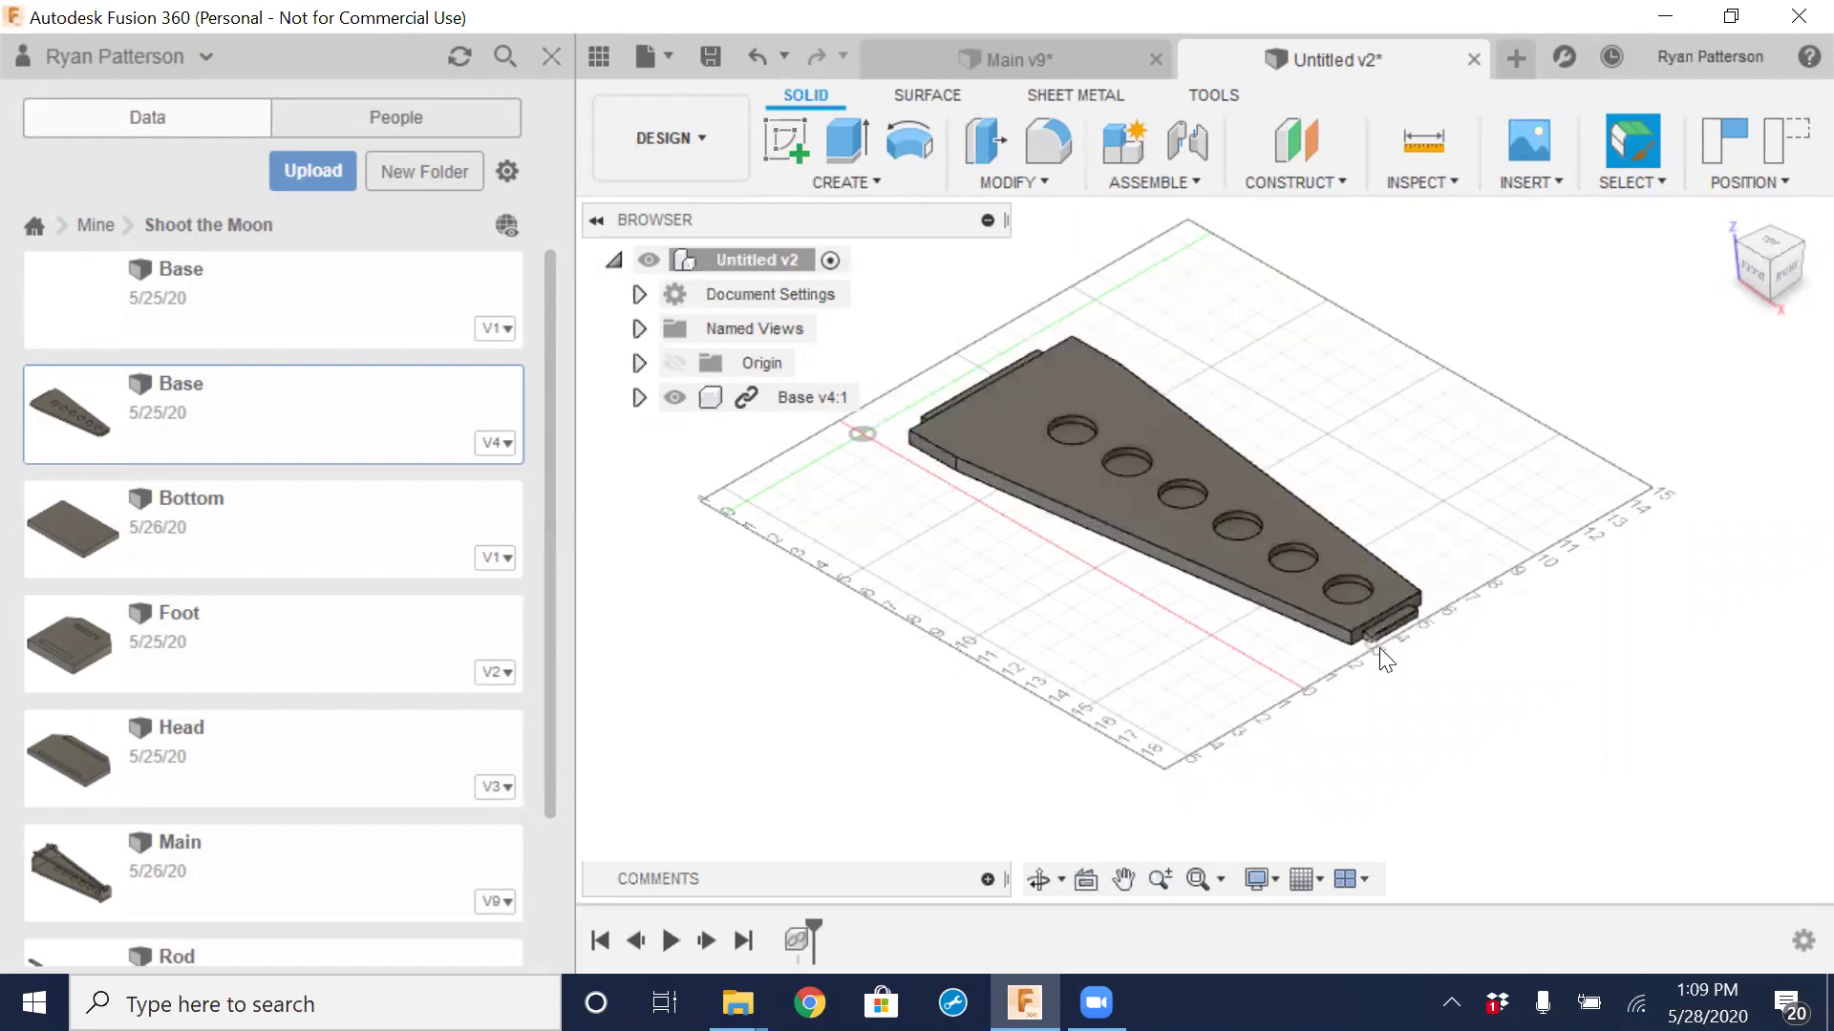
{"action": "left_click_drag", "start_coordinate": [81, 663], "coordinate": [1412, 421]}
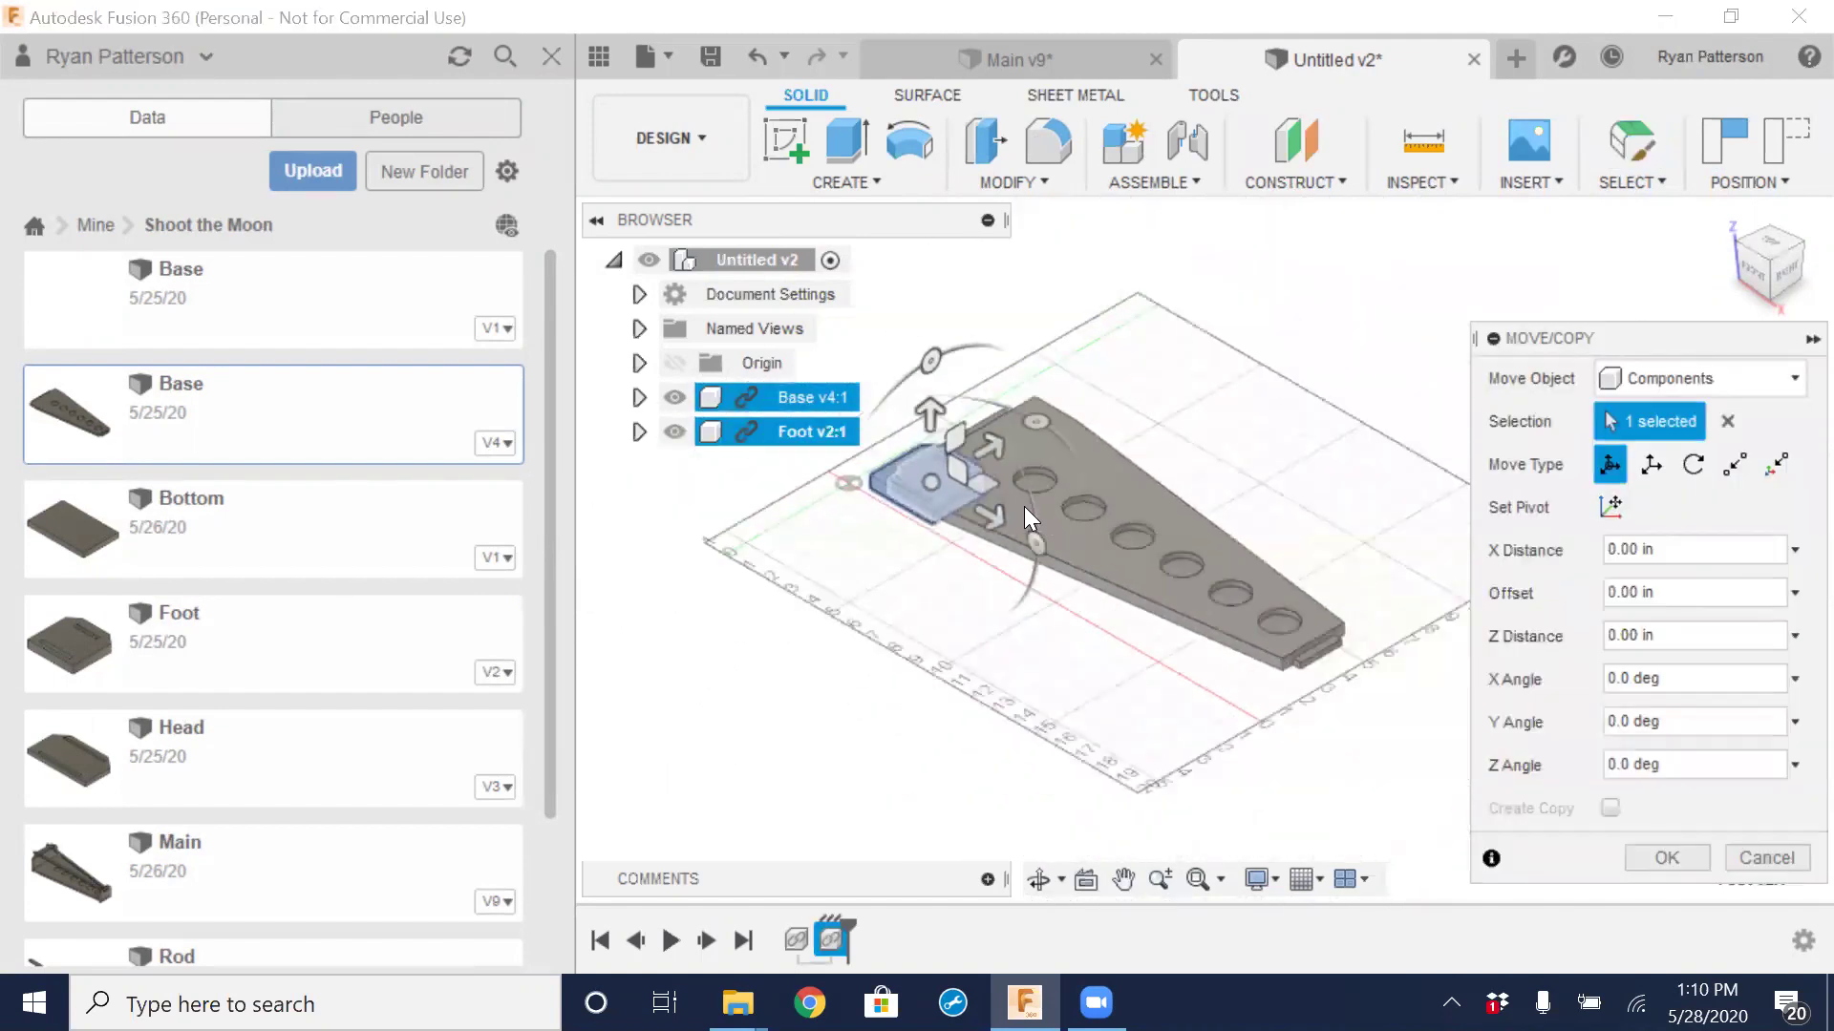
{"action": "left_click_drag", "start_coordinate": [931, 475], "coordinate": [1417, 600]}
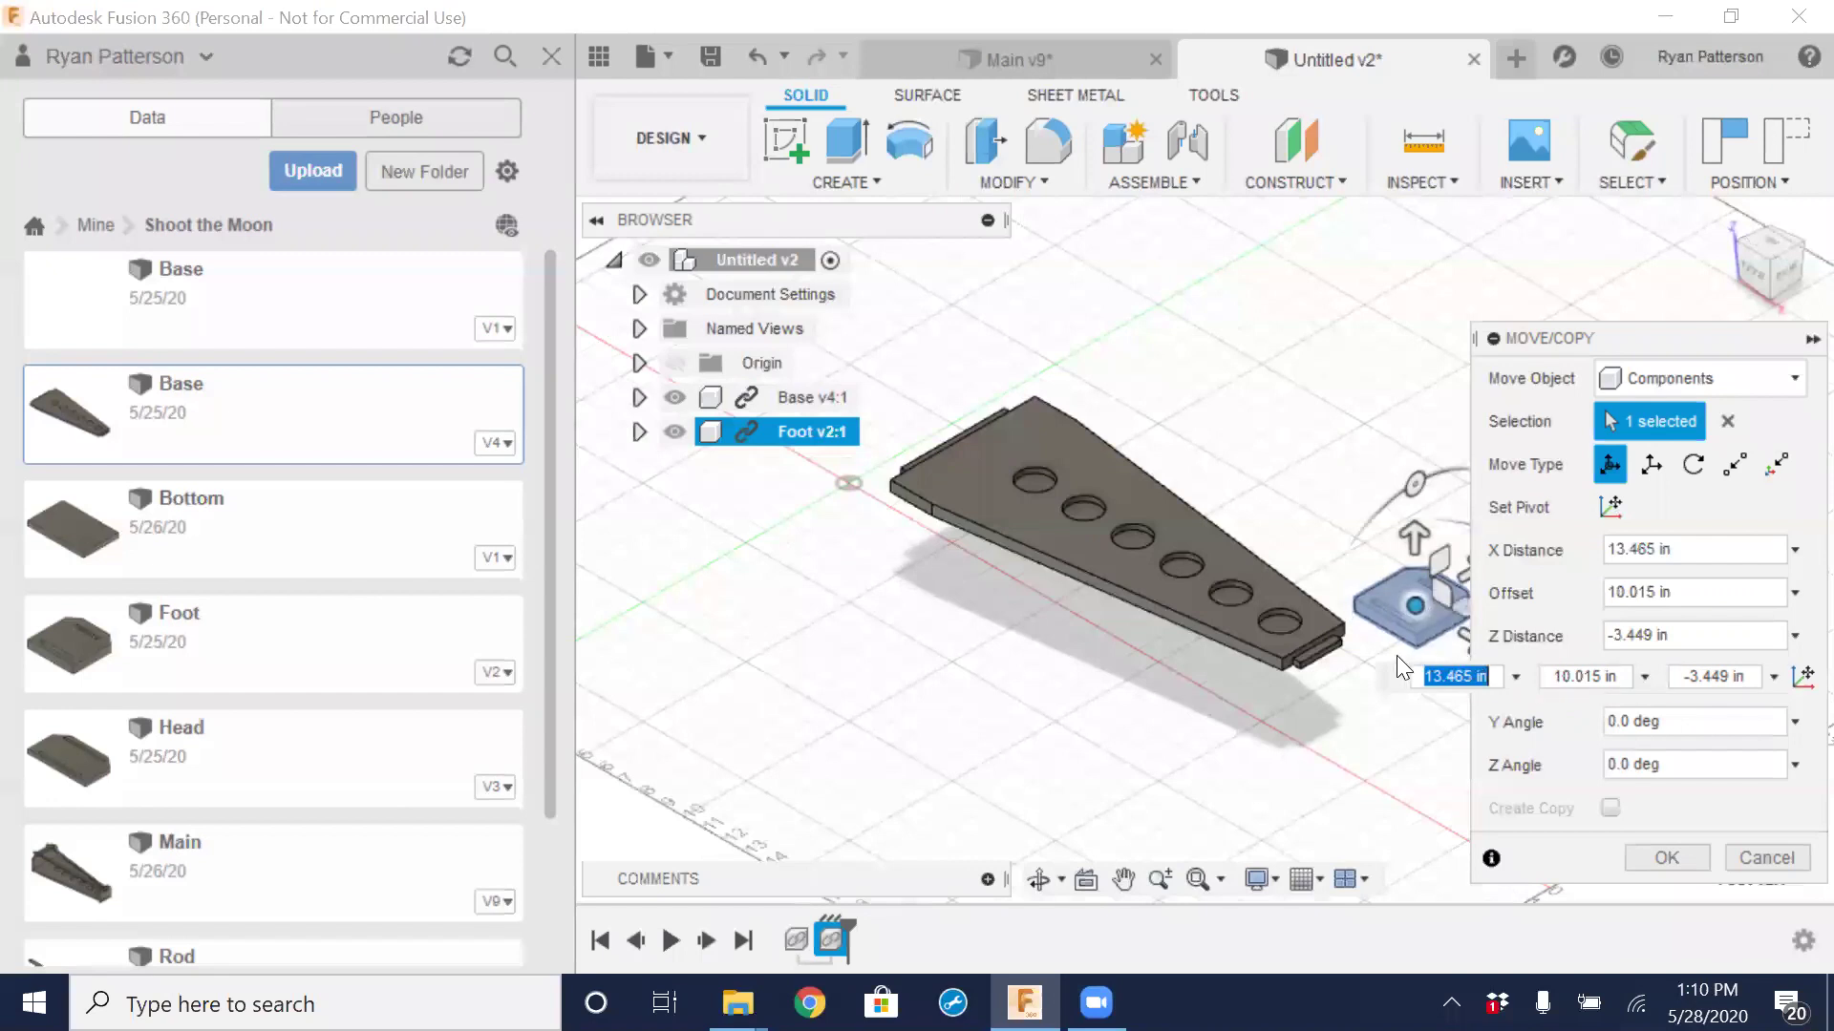
{"action": "middle_click_drag", "start_coordinate": [1396, 666], "coordinate": [1228, 596]}
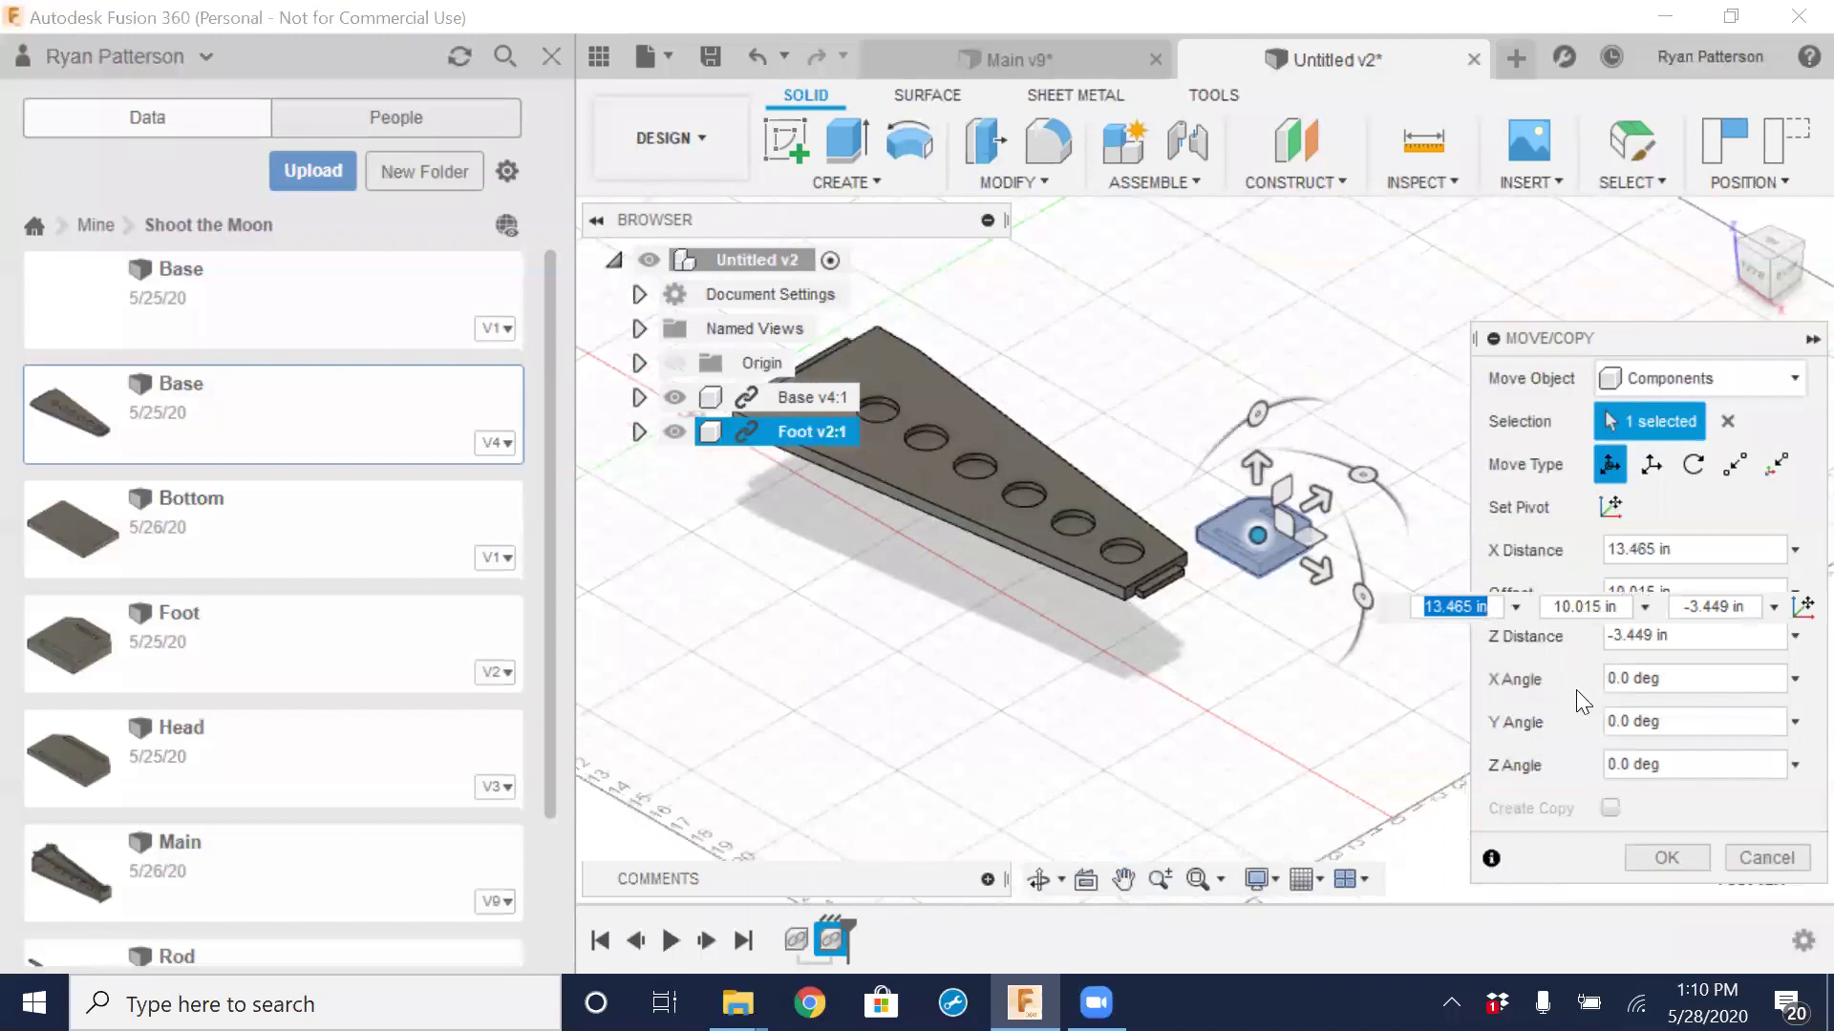
{"action": "left_click", "coordinate": [1669, 856]}
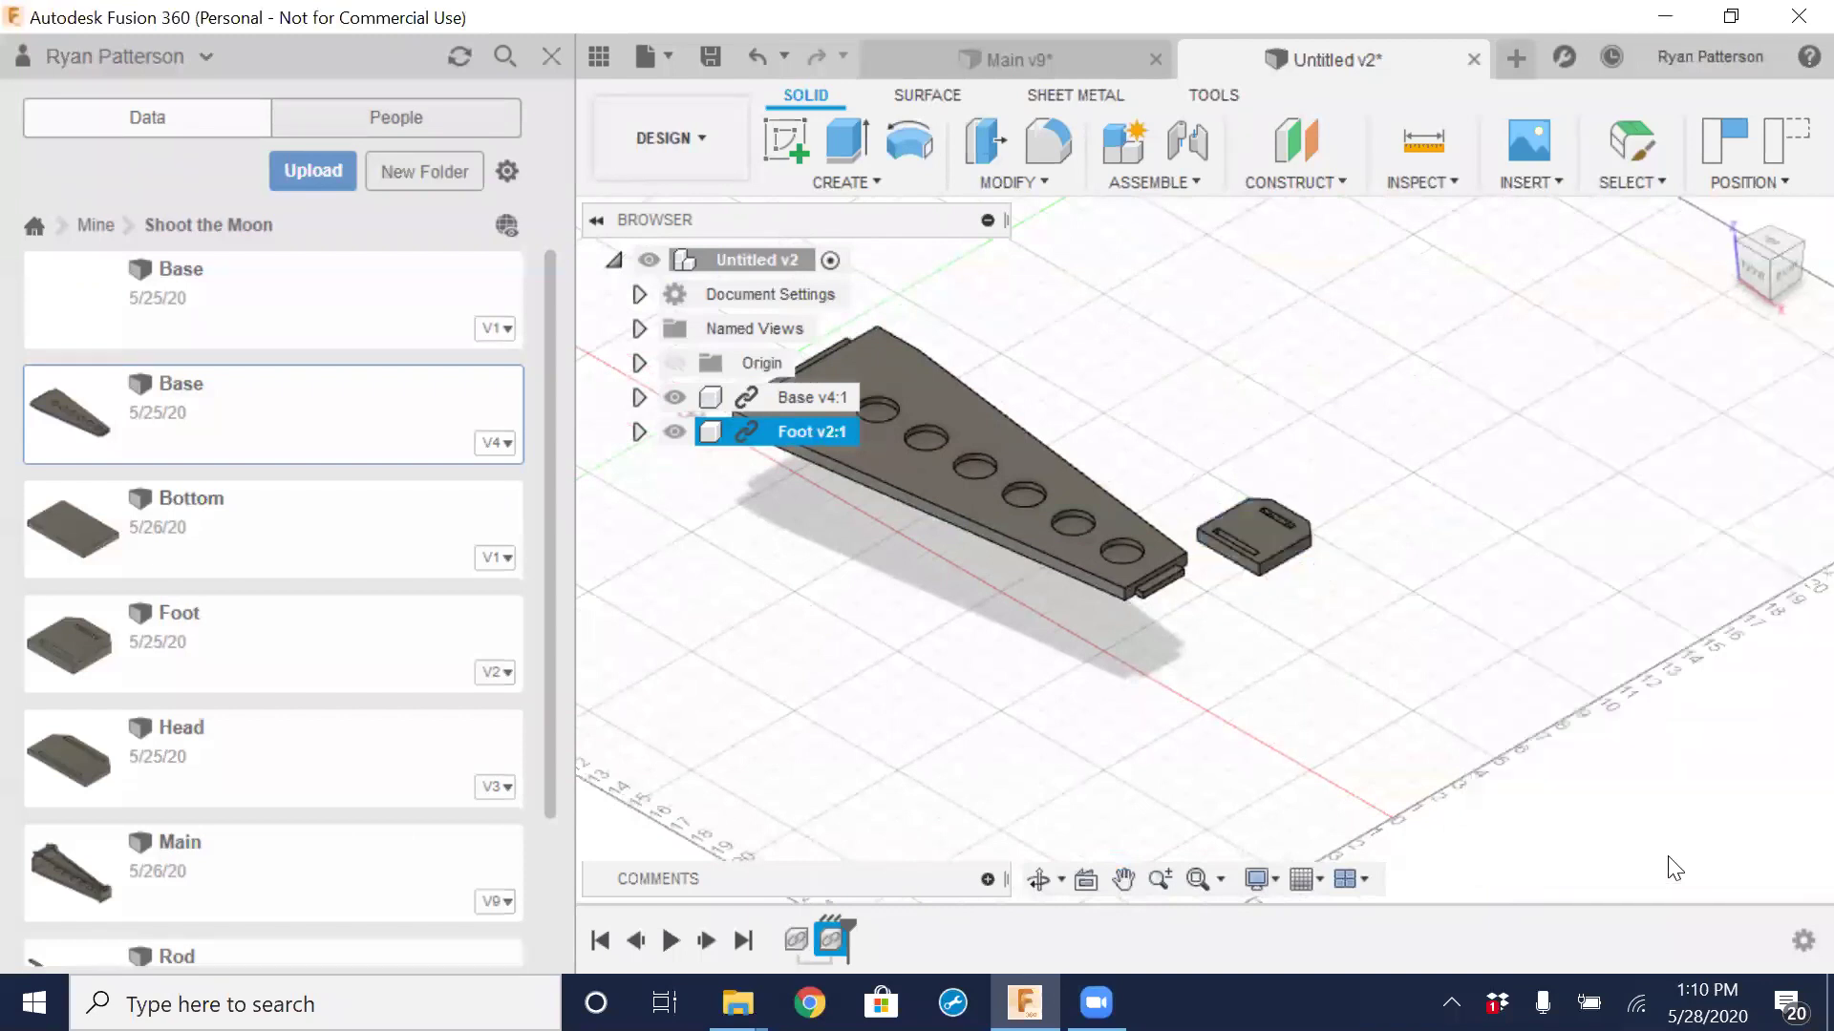
Start a joint between the Foot and the Base, capturing the current position of the moved components
{"action": "scroll", "coordinate": [1214, 559], "scroll_direction": "up", "scroll_amount": 1}
{"action": "scroll", "coordinate": [1215, 559], "scroll_direction": "up", "scroll_amount": 5}
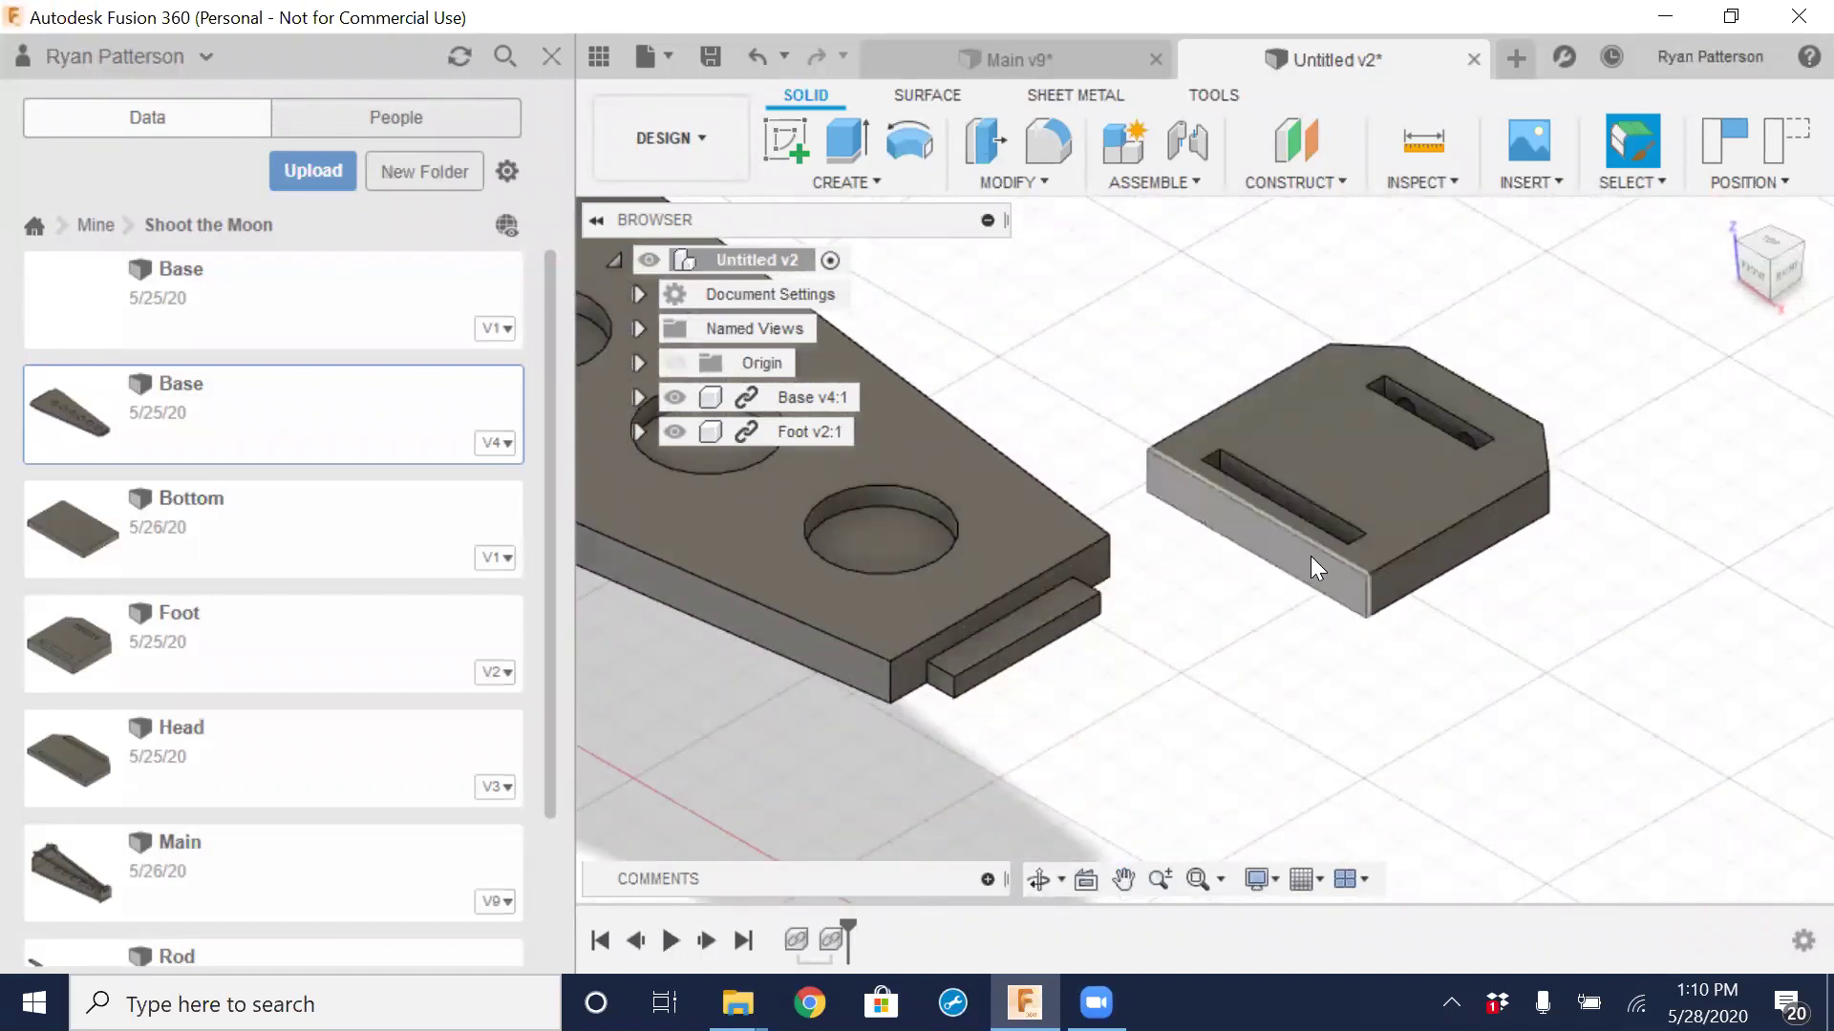
{"action": "scroll", "coordinate": [1309, 559], "scroll_direction": "down", "scroll_amount": 3}
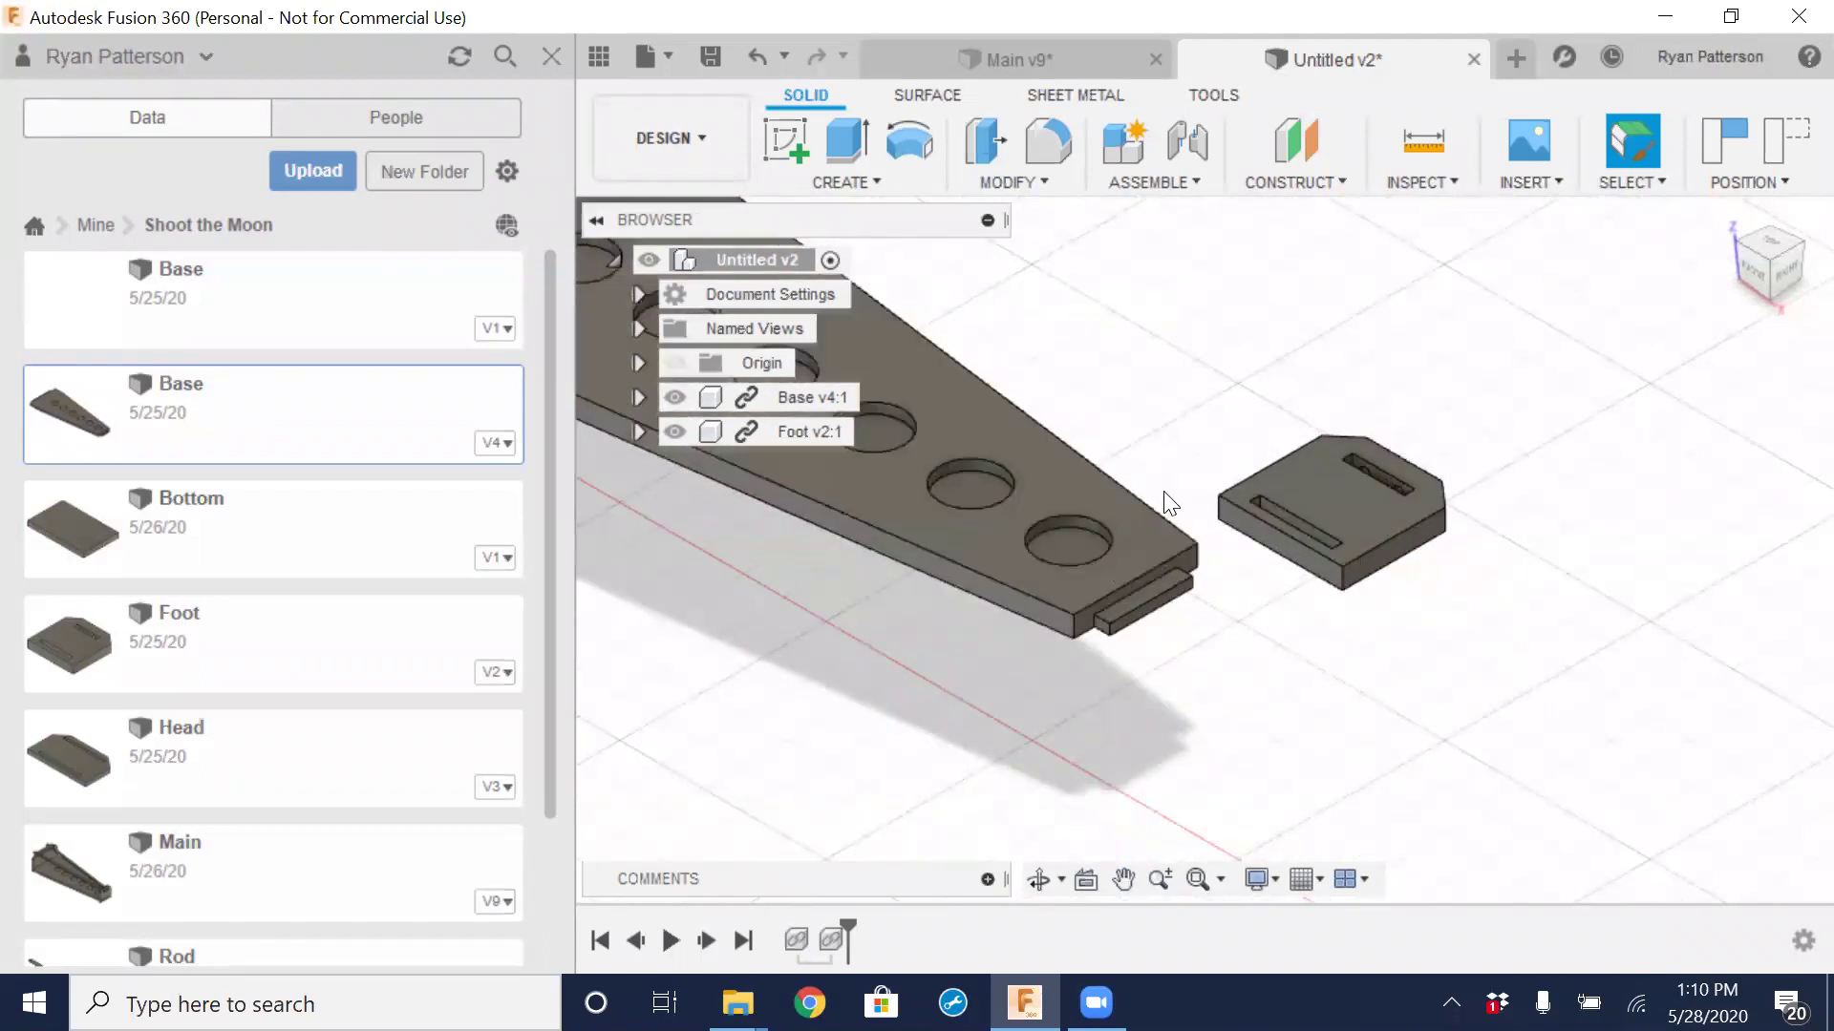
{"action": "scroll", "coordinate": [1176, 478], "scroll_direction": "down", "scroll_amount": 2}
{"action": "mouse_move", "coordinate": [1167, 481]}
{"action": "middle_mouse_down", "text": "shift"}
{"action": "mouse_move", "coordinate": [1134, 605]}
{"action": "mouse_move", "coordinate": [1077, 531]}
{"action": "mouse_move", "coordinate": [1073, 467]}
{"action": "mouse_move", "coordinate": [1155, 438]}
{"action": "mouse_move", "coordinate": [1239, 482]}
{"action": "mouse_move", "coordinate": [1251, 528]}
{"action": "mouse_move", "coordinate": [1117, 500]}
{"action": "mouse_move", "coordinate": [1188, 479]}
{"action": "middle_mouse_up", "text": "shift"}
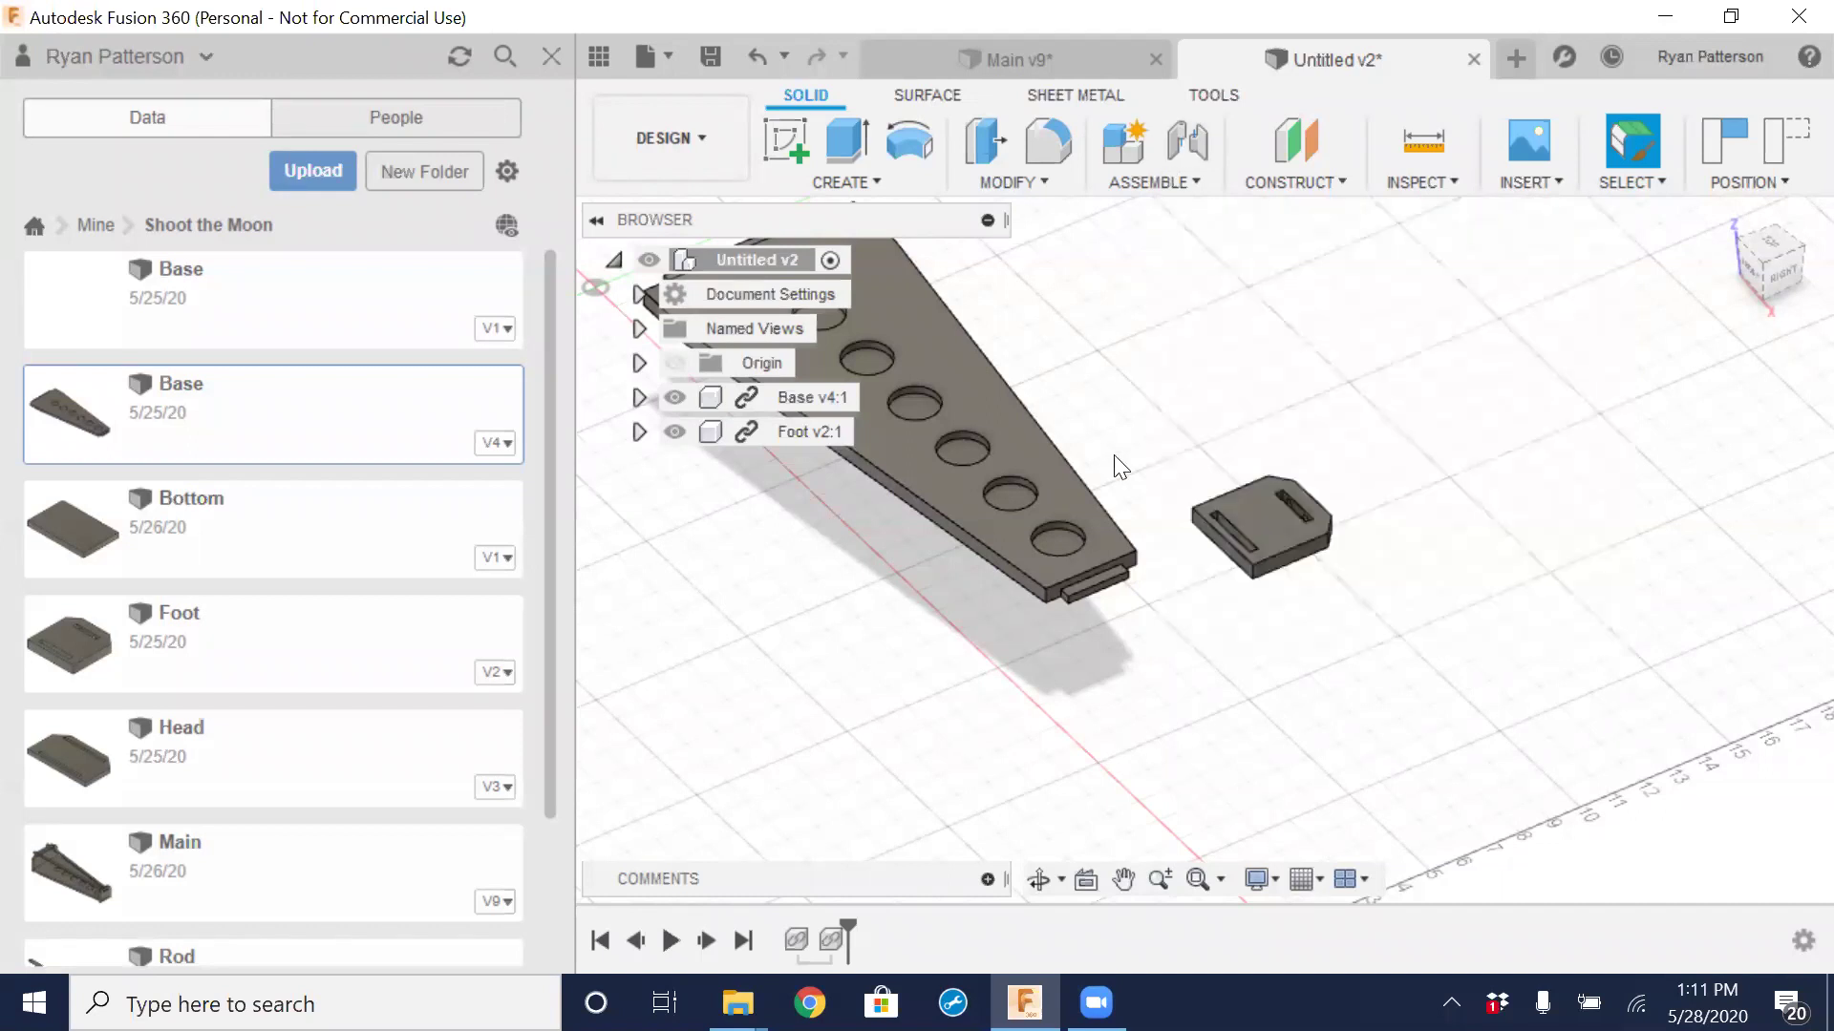
{"action": "scroll", "coordinate": [1197, 523], "scroll_direction": "up", "scroll_amount": 3}
{"action": "scroll", "coordinate": [1198, 524], "scroll_direction": "up", "scroll_amount": 2}
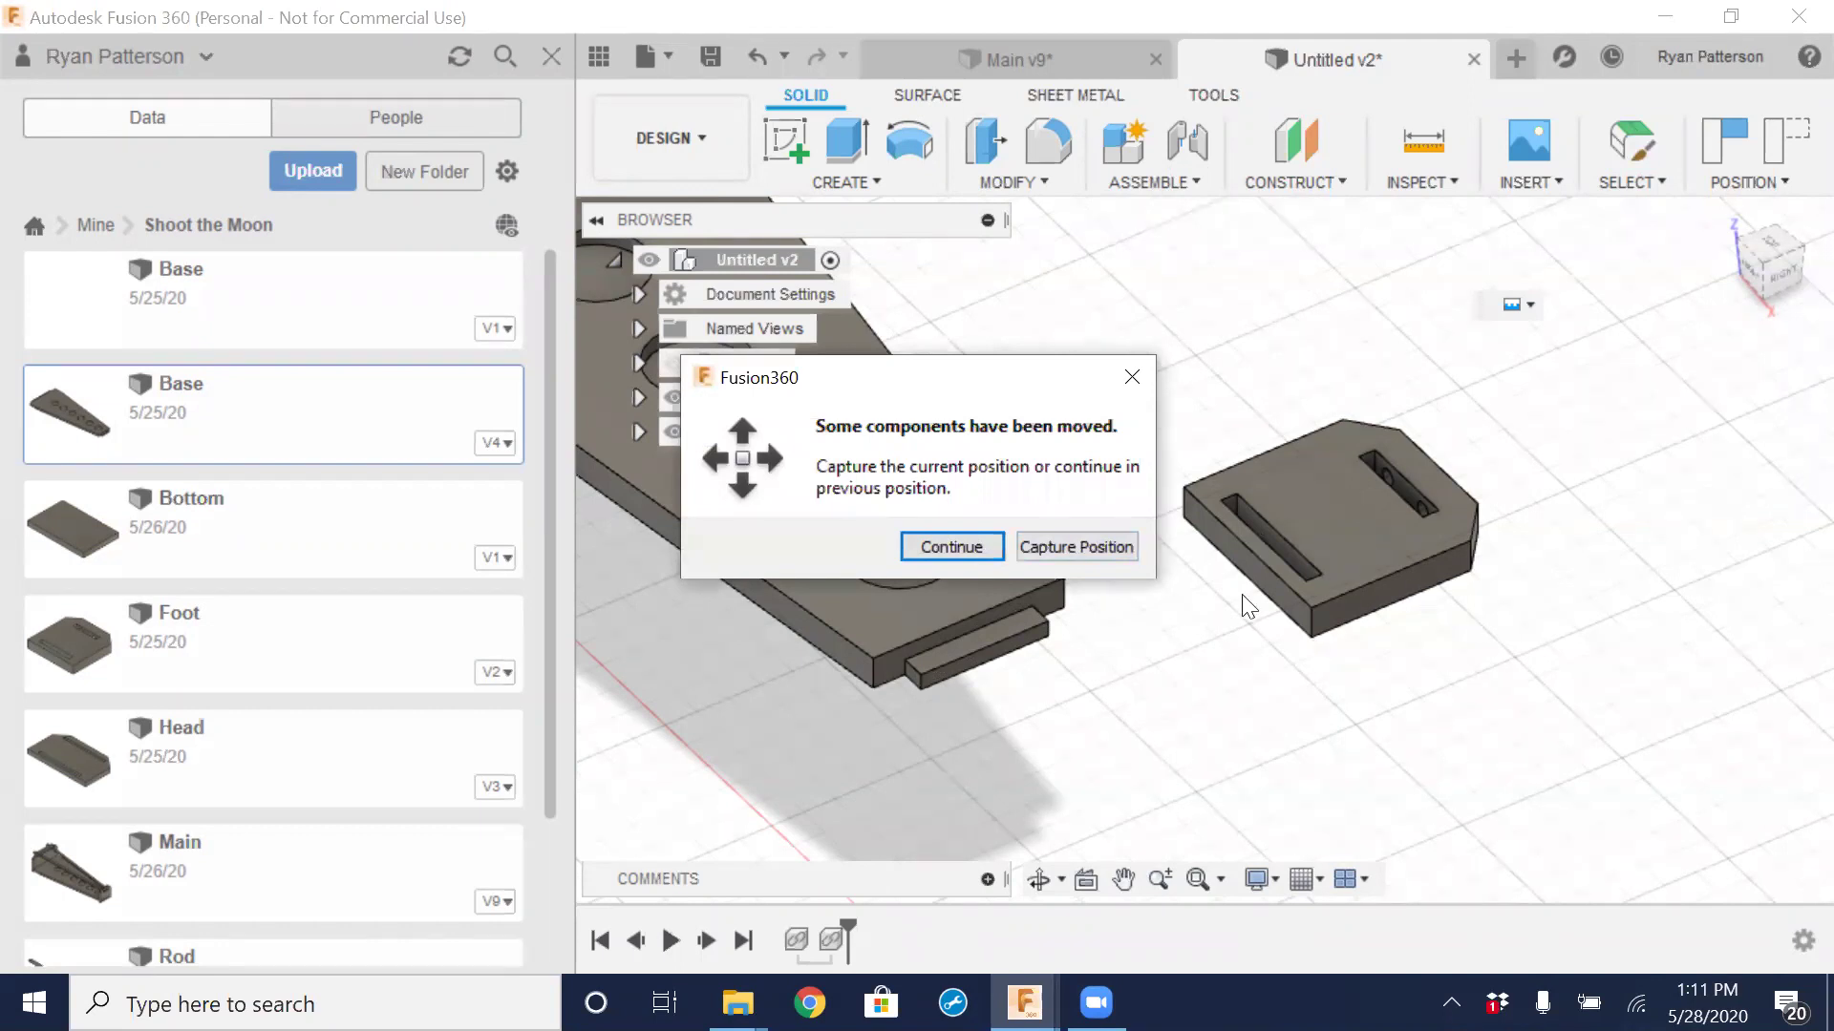
{"action": "left_click", "coordinate": [1095, 543]}
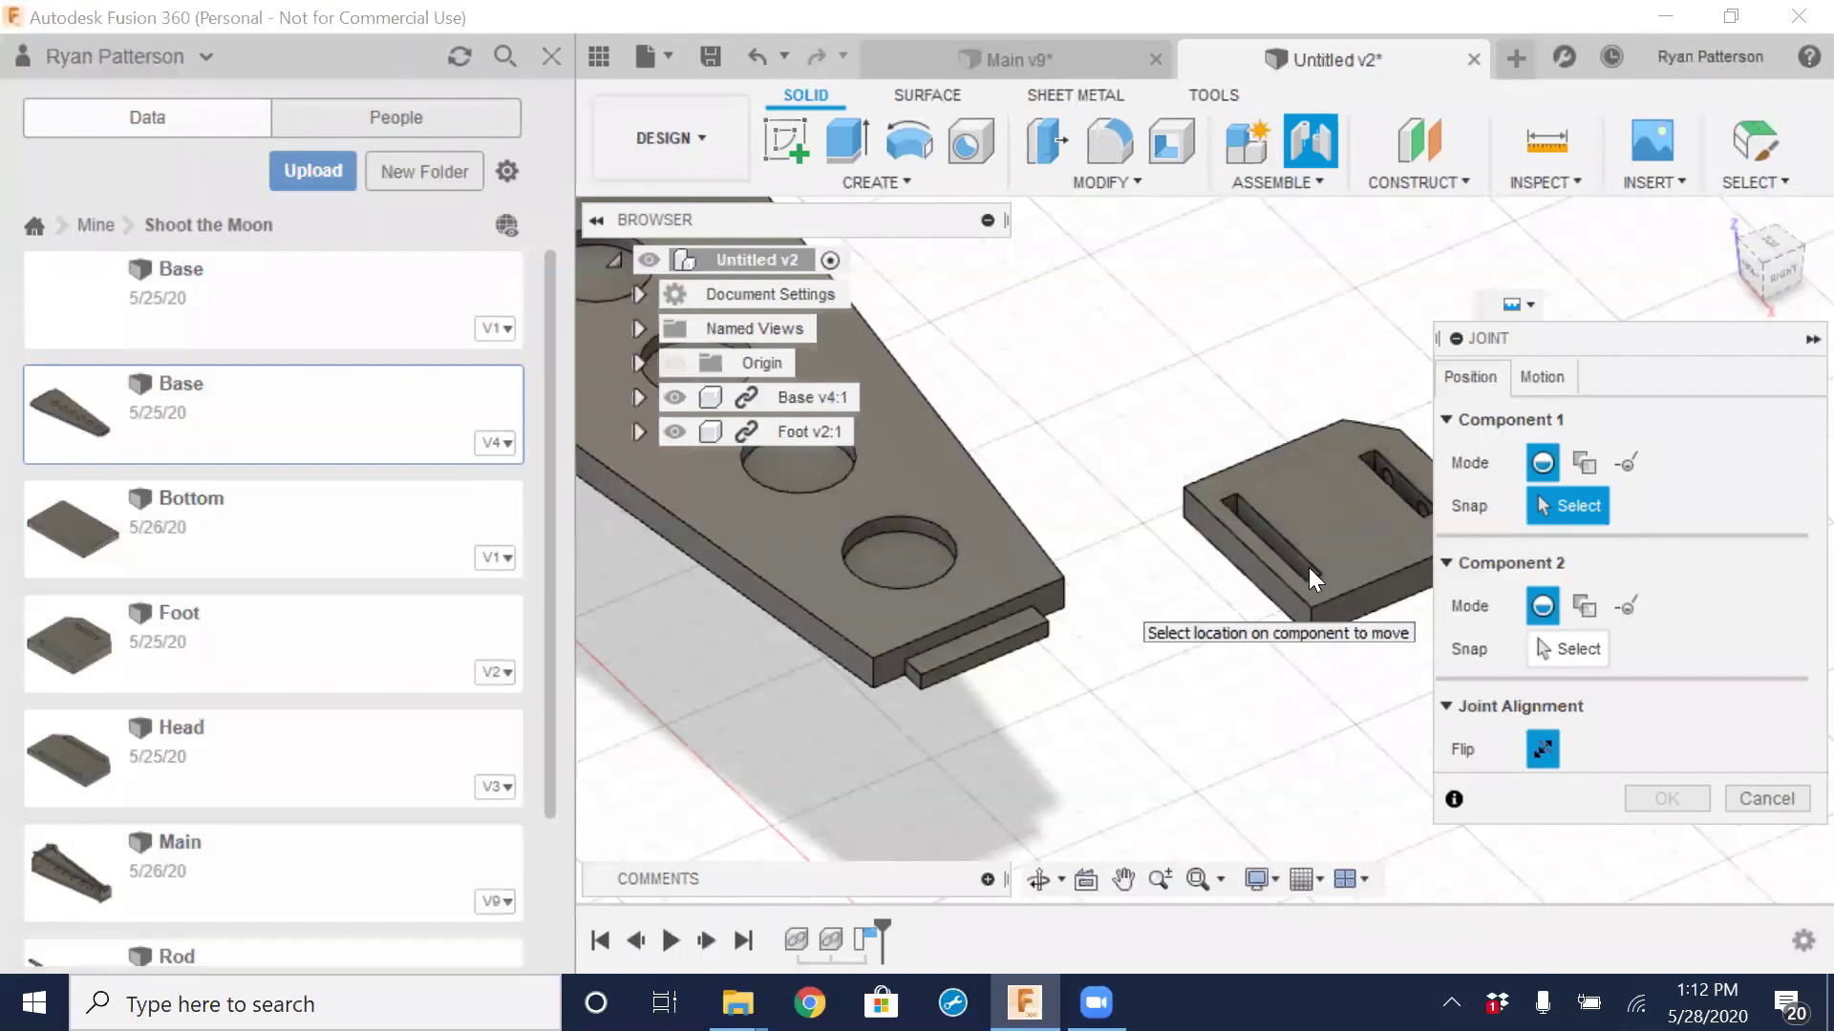
Examine the snap points around the Foot's long slot and the tab on the Base's narrow end
{"action": "scroll", "coordinate": [1241, 535], "scroll_direction": "up", "scroll_amount": 5}
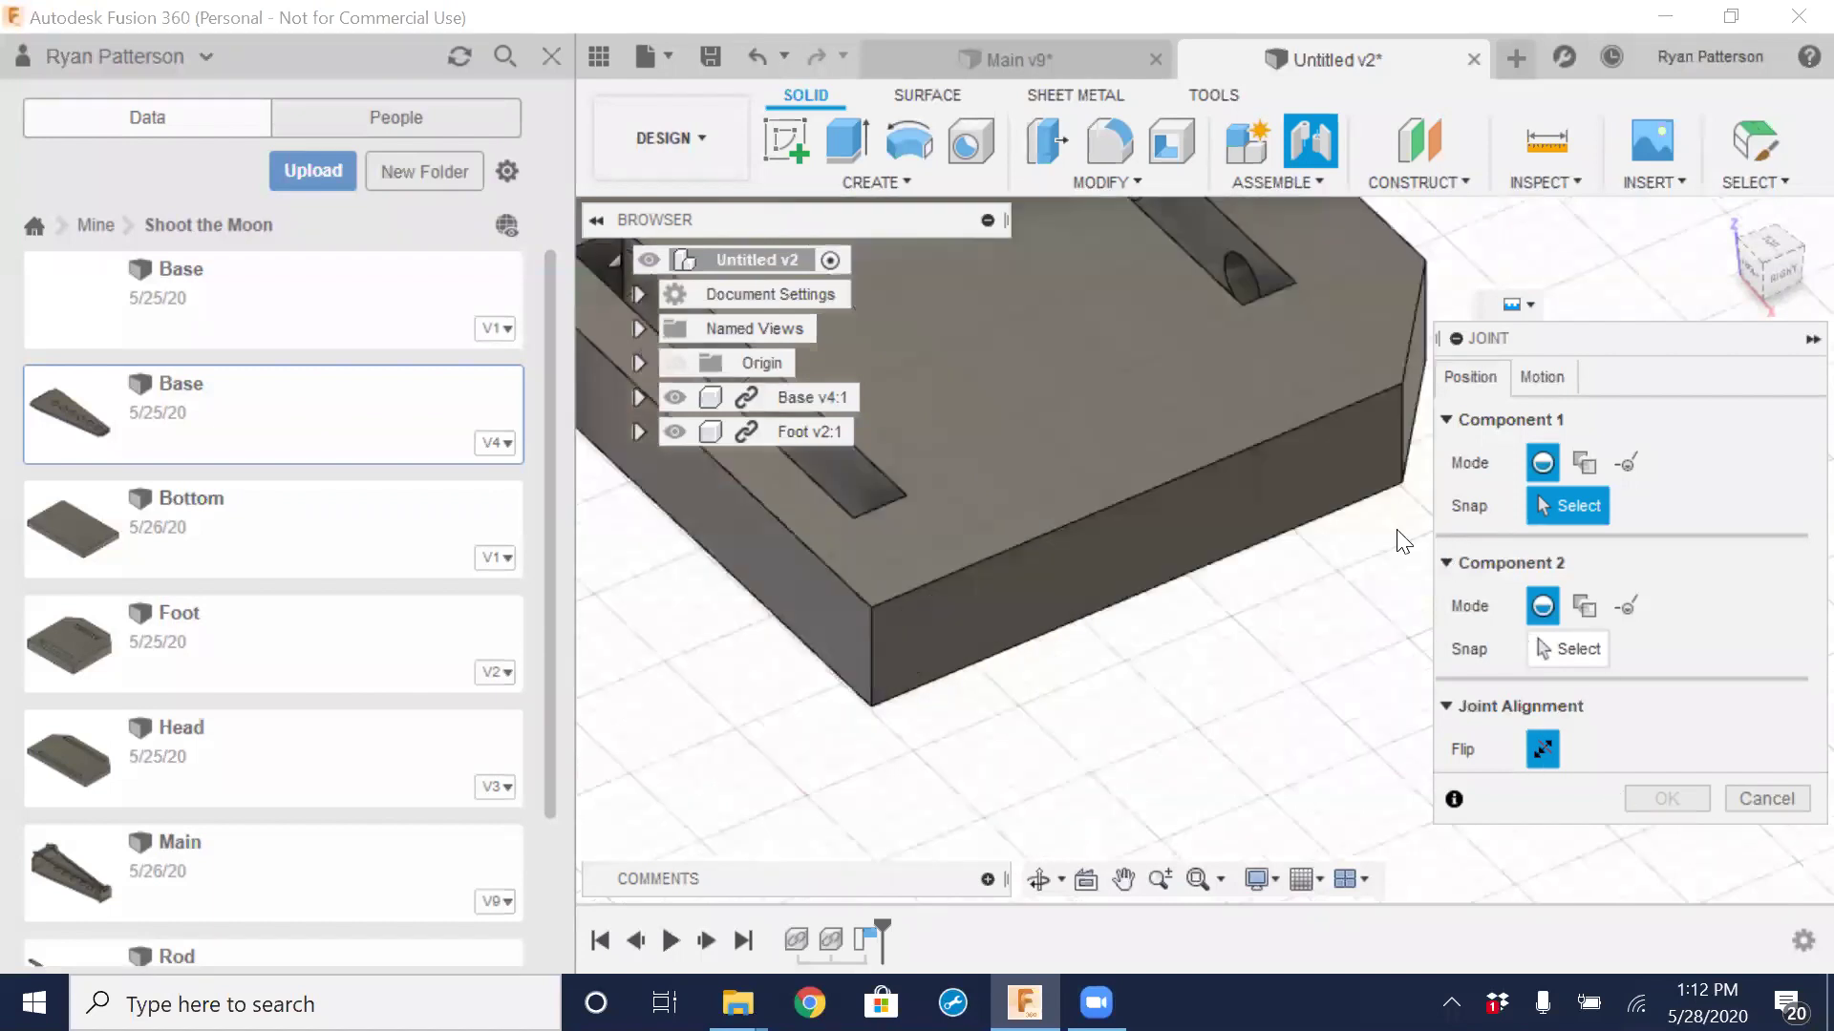
{"action": "scroll", "coordinate": [1033, 531], "scroll_direction": "down", "scroll_amount": 3}
{"action": "middle_click_drag", "start_coordinate": [940, 441], "coordinate": [1221, 427]}
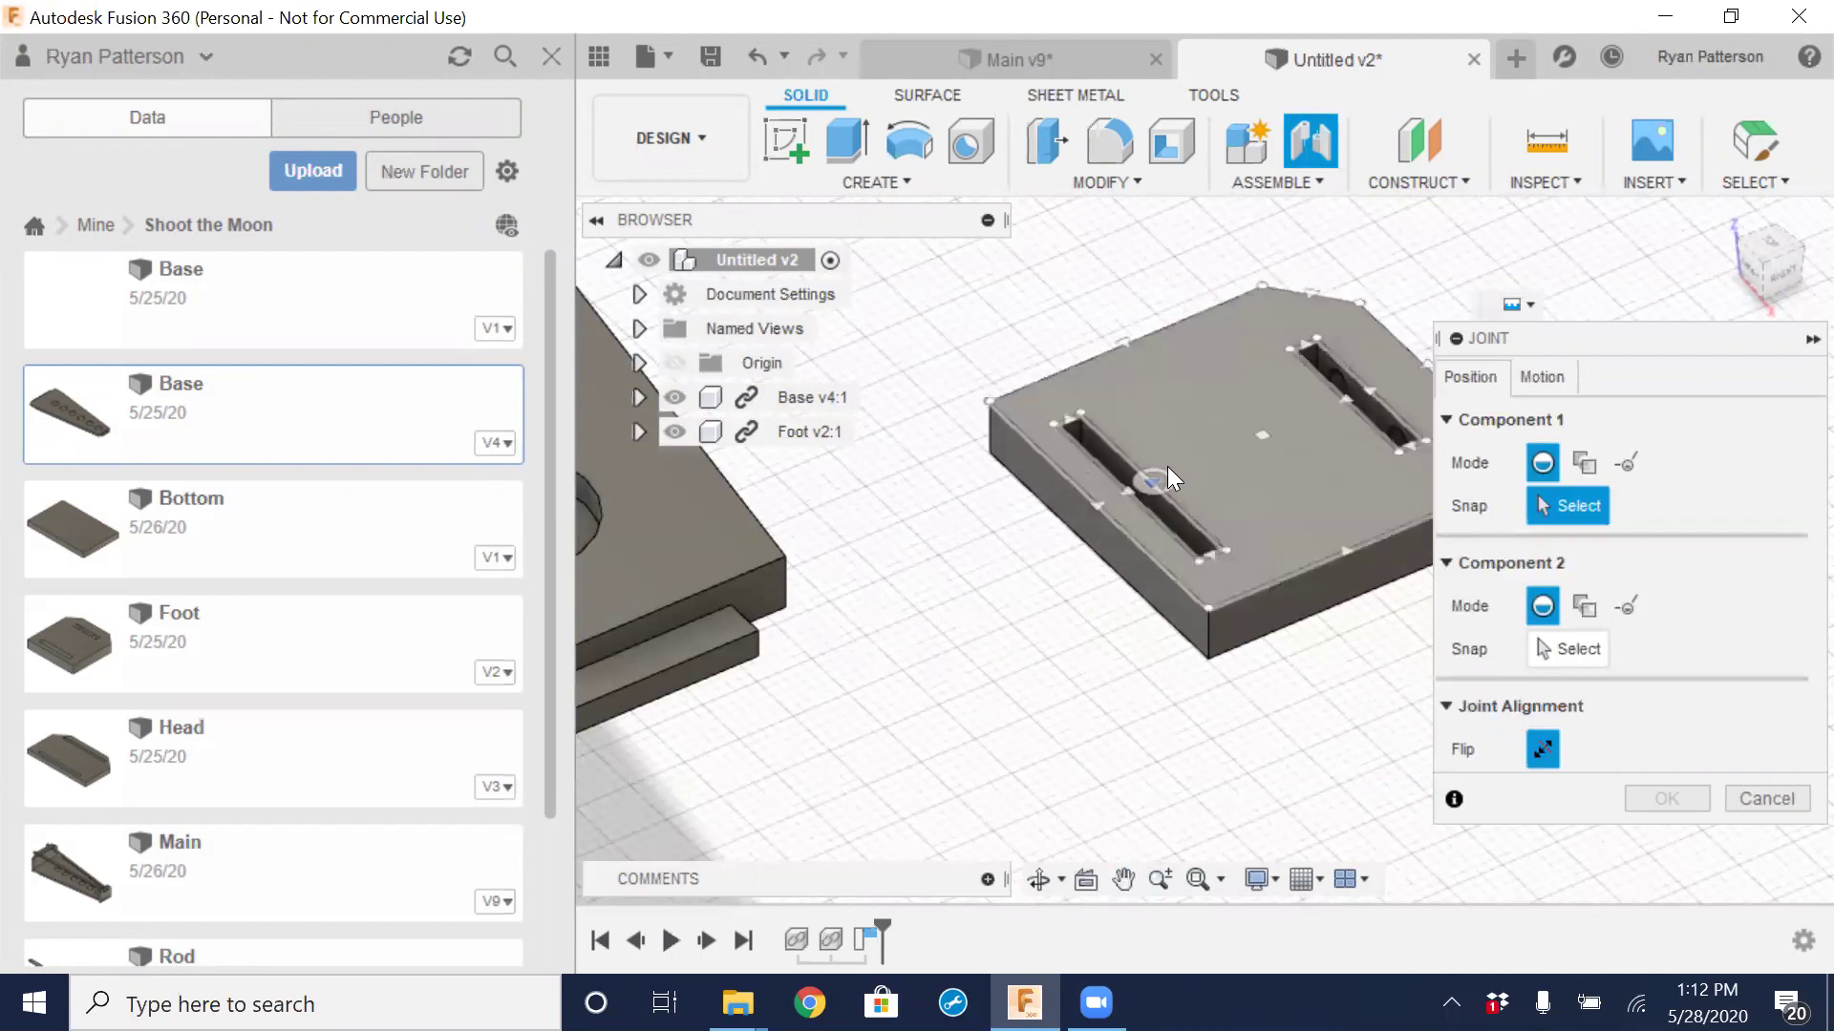
{"action": "scroll", "coordinate": [990, 652], "scroll_direction": "down", "scroll_amount": 2}
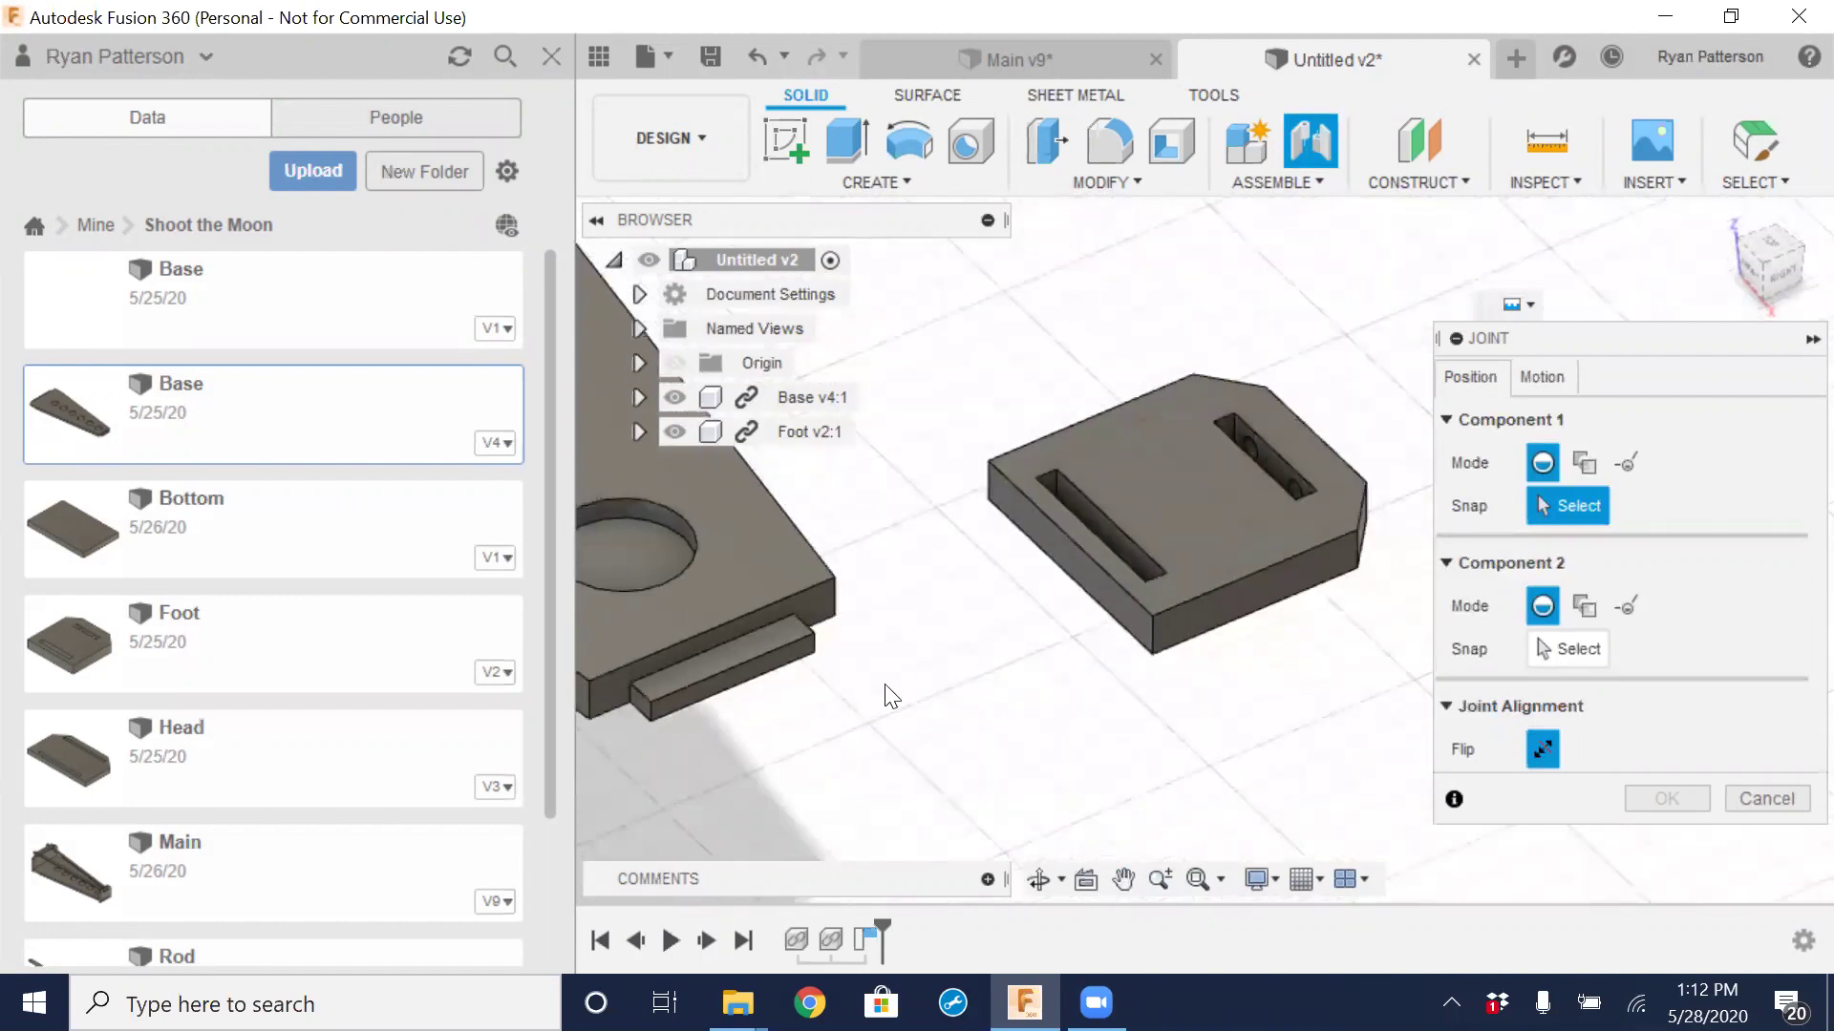
{"action": "scroll", "coordinate": [720, 634], "scroll_direction": "up", "scroll_amount": 3}
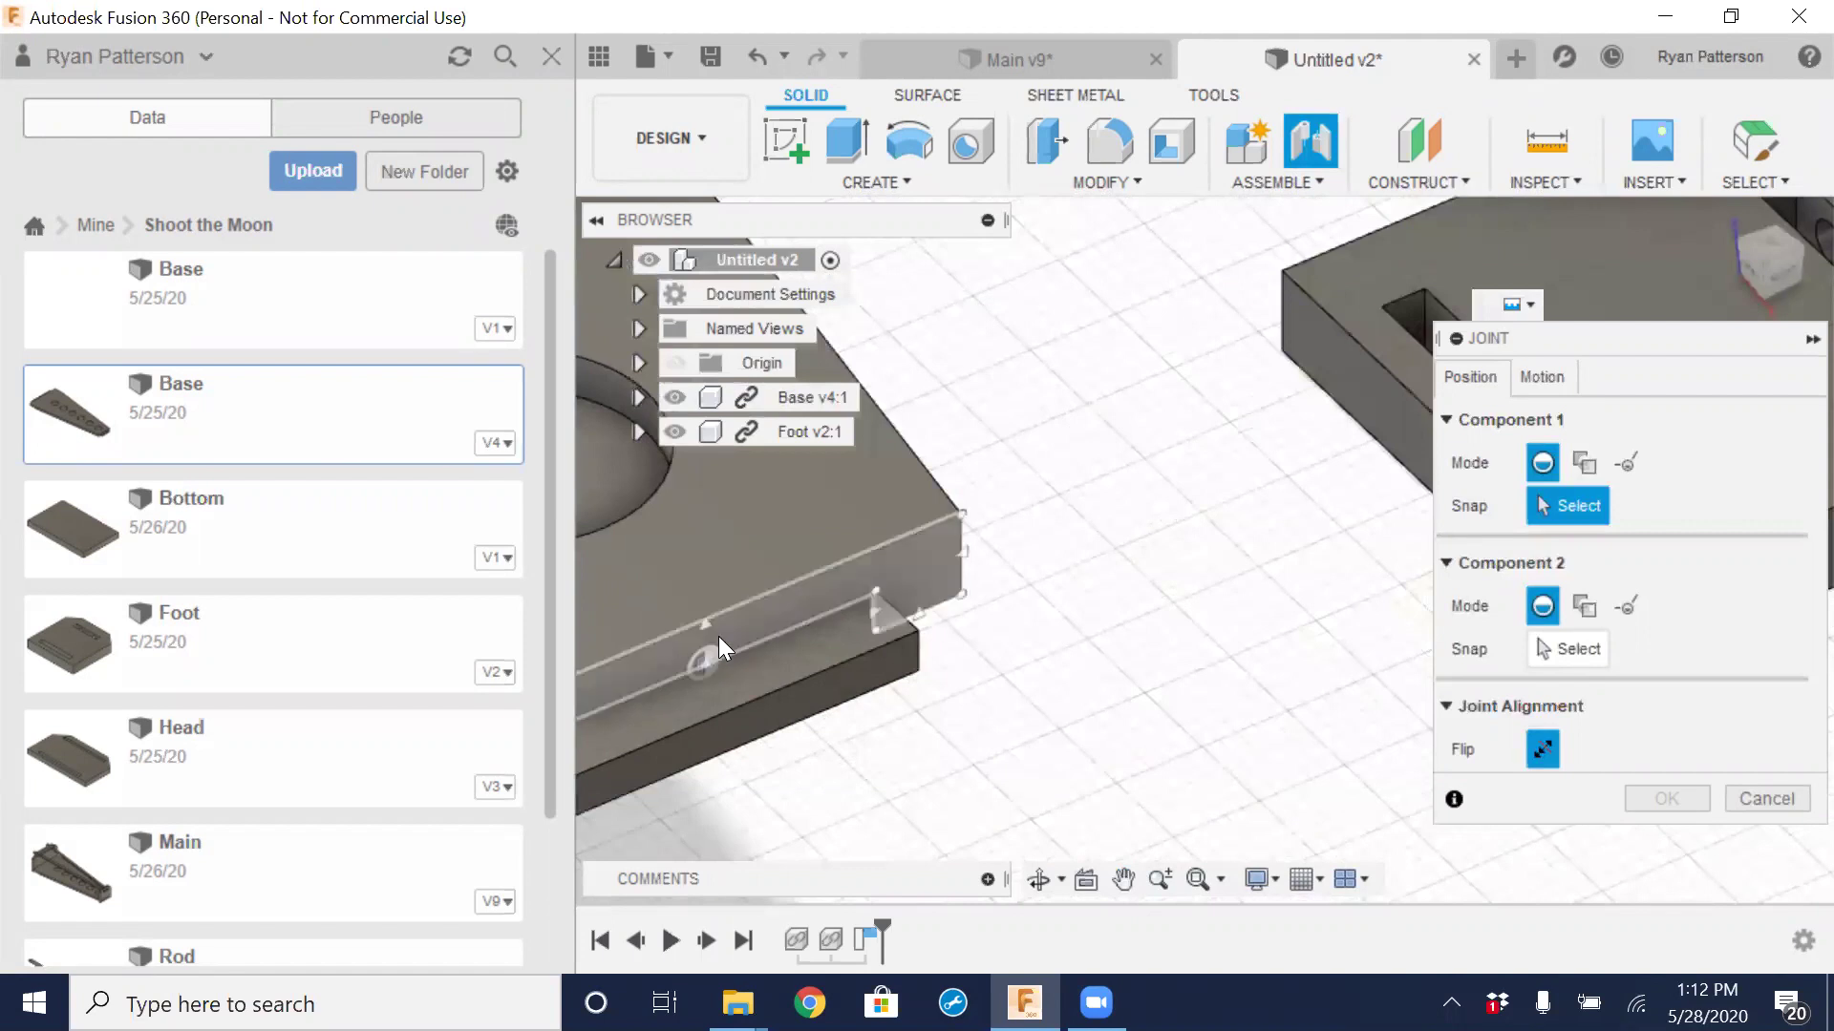
{"action": "scroll", "coordinate": [718, 636], "scroll_direction": "down", "scroll_amount": 3}
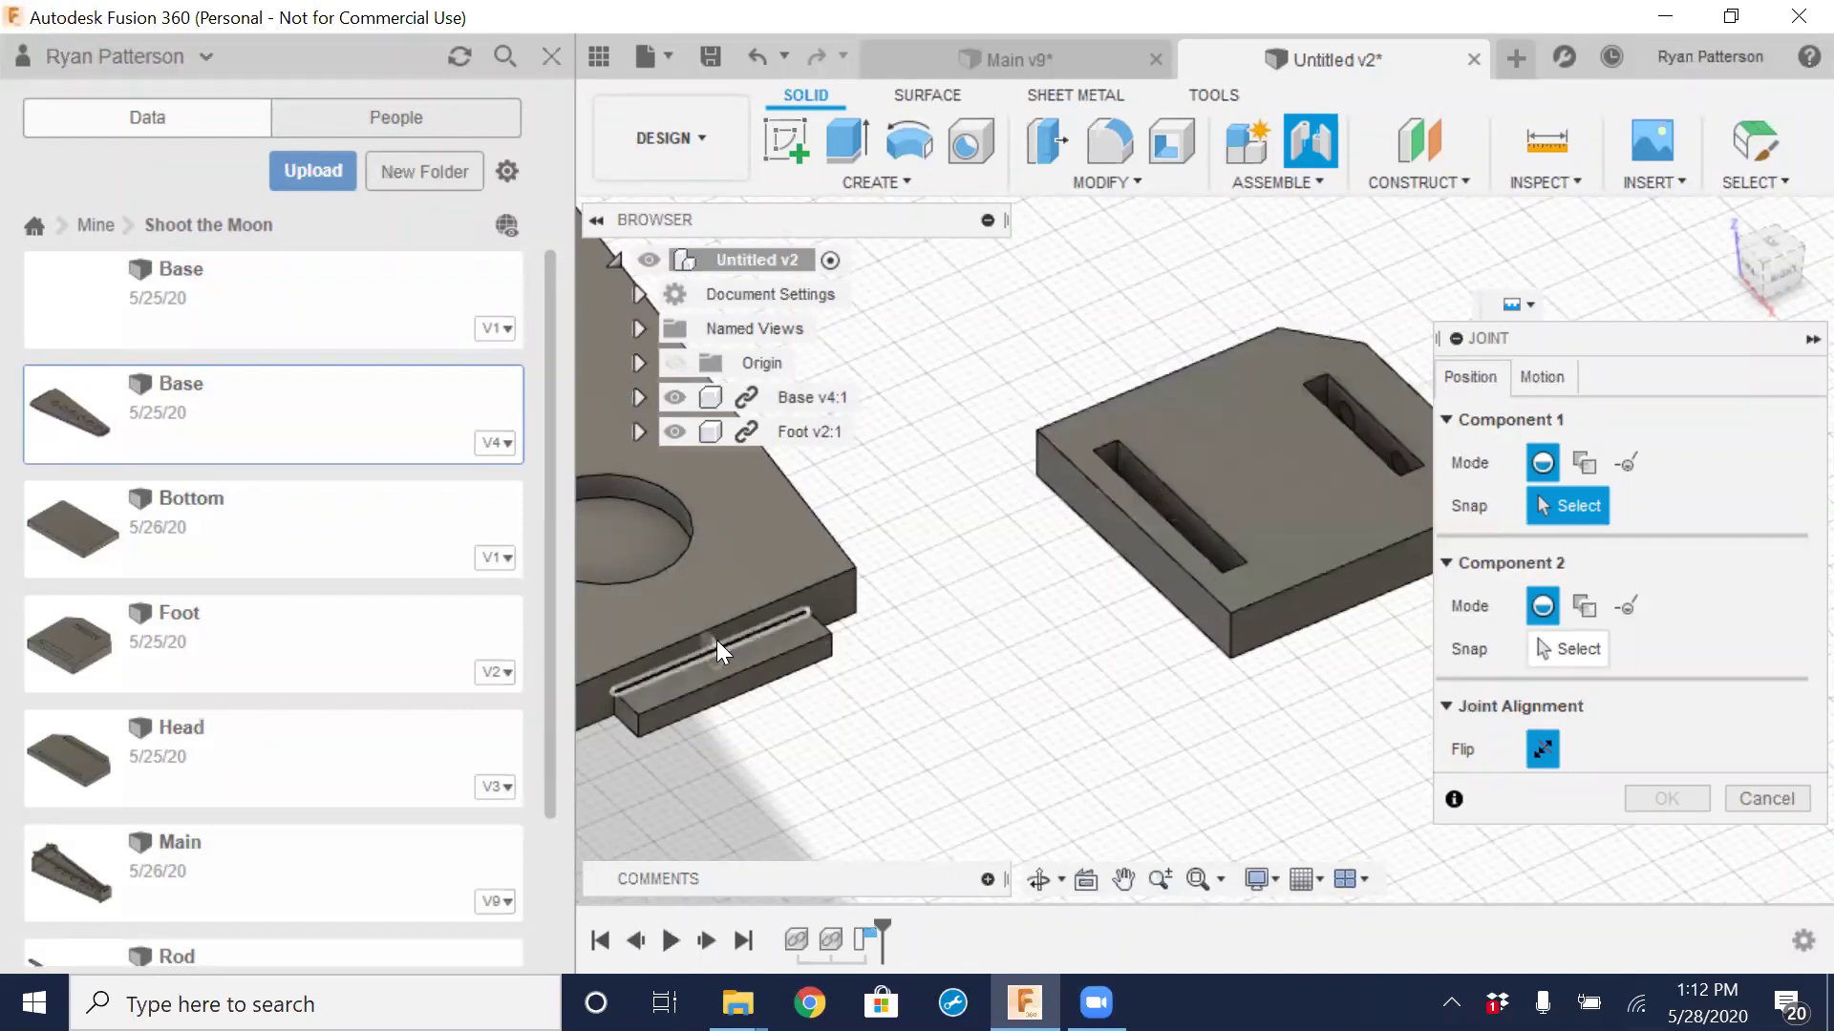
{"action": "scroll", "coordinate": [717, 640], "scroll_direction": "up", "scroll_amount": 3}
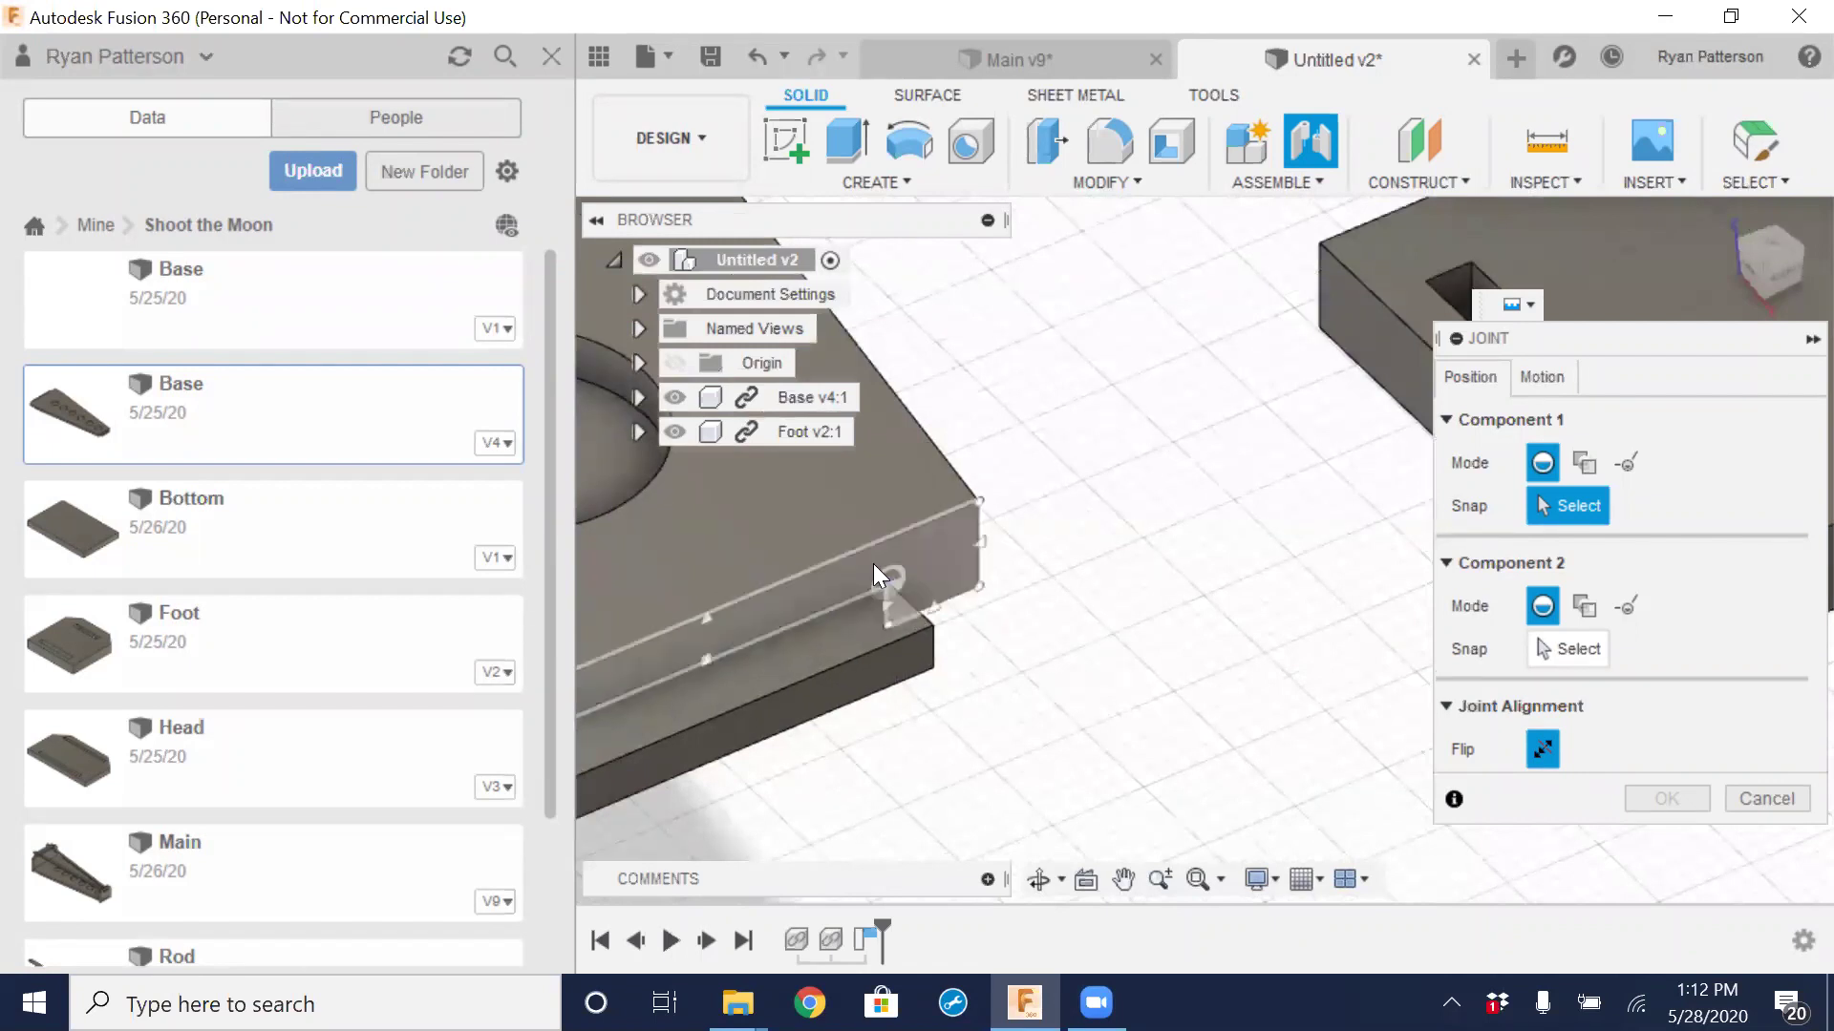
{"action": "scroll", "coordinate": [873, 564], "scroll_direction": "down", "scroll_amount": 5}
{"action": "middle_click_drag", "start_coordinate": [1301, 506], "coordinate": [876, 582]}
{"action": "scroll", "coordinate": [1110, 441], "scroll_direction": "up", "scroll_amount": 4}
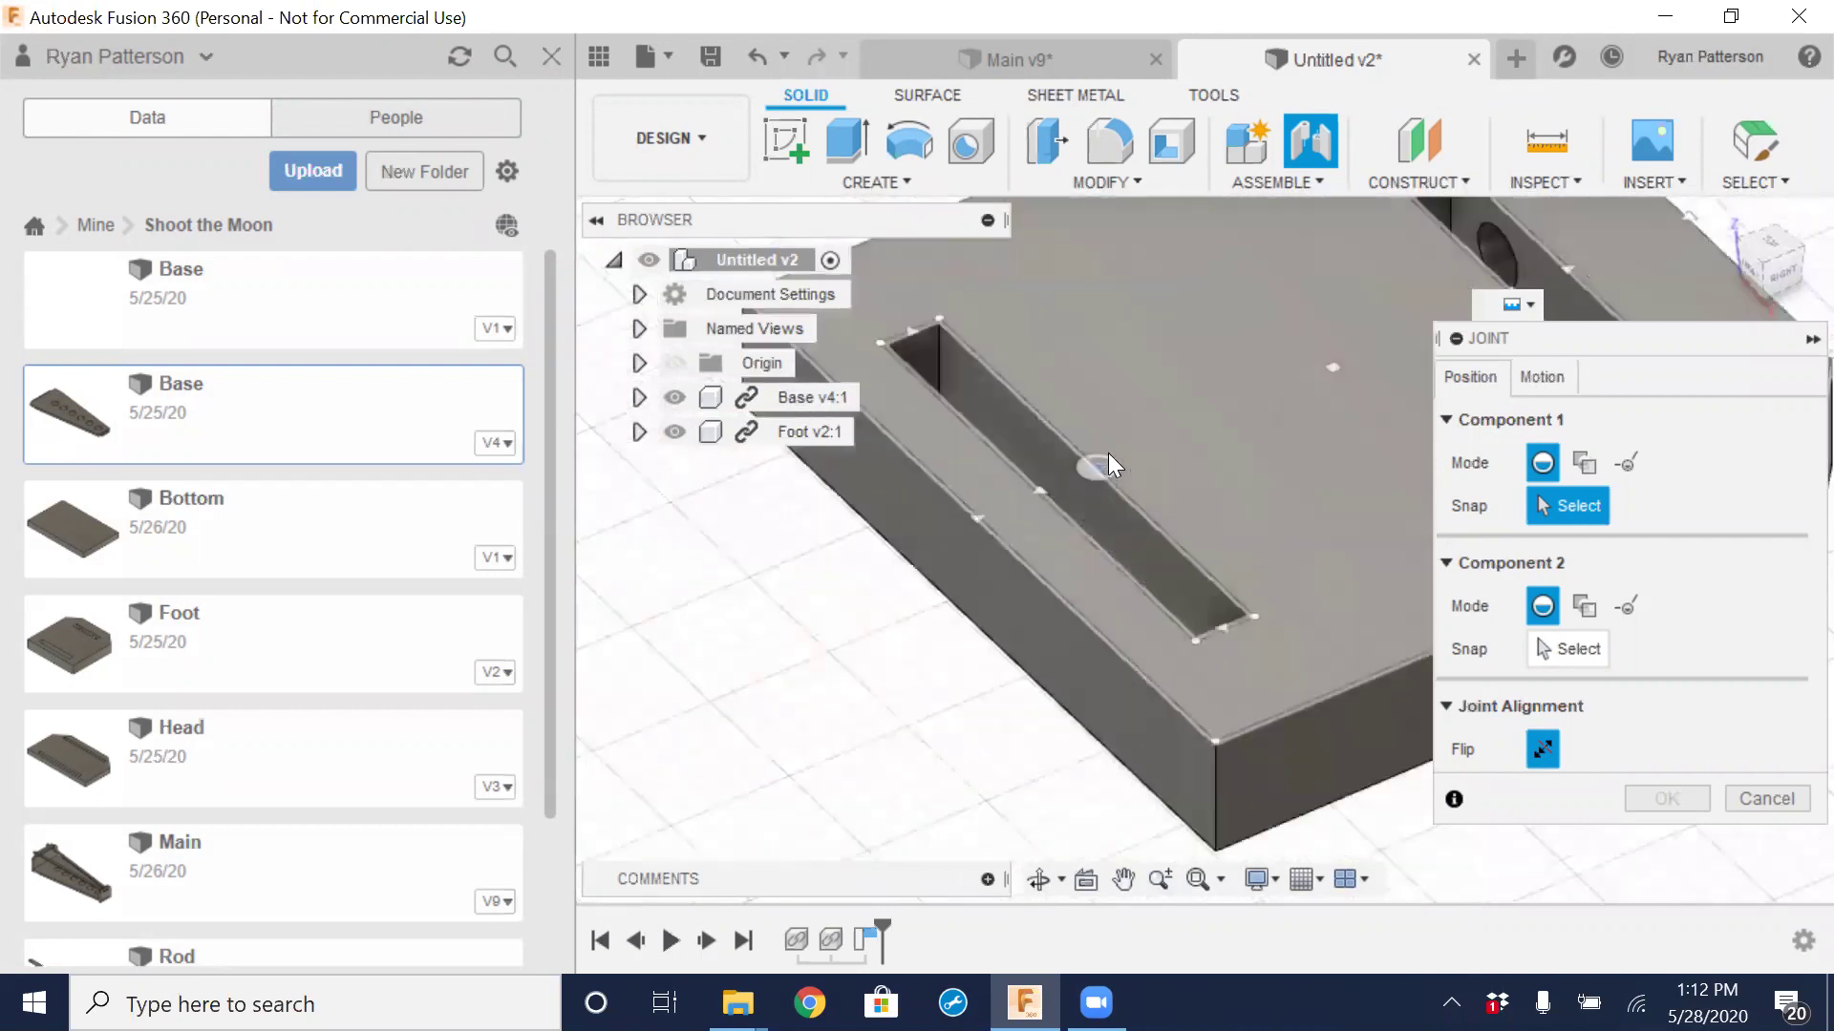
{"action": "scroll", "coordinate": [1108, 459], "scroll_direction": "up", "scroll_amount": 4}
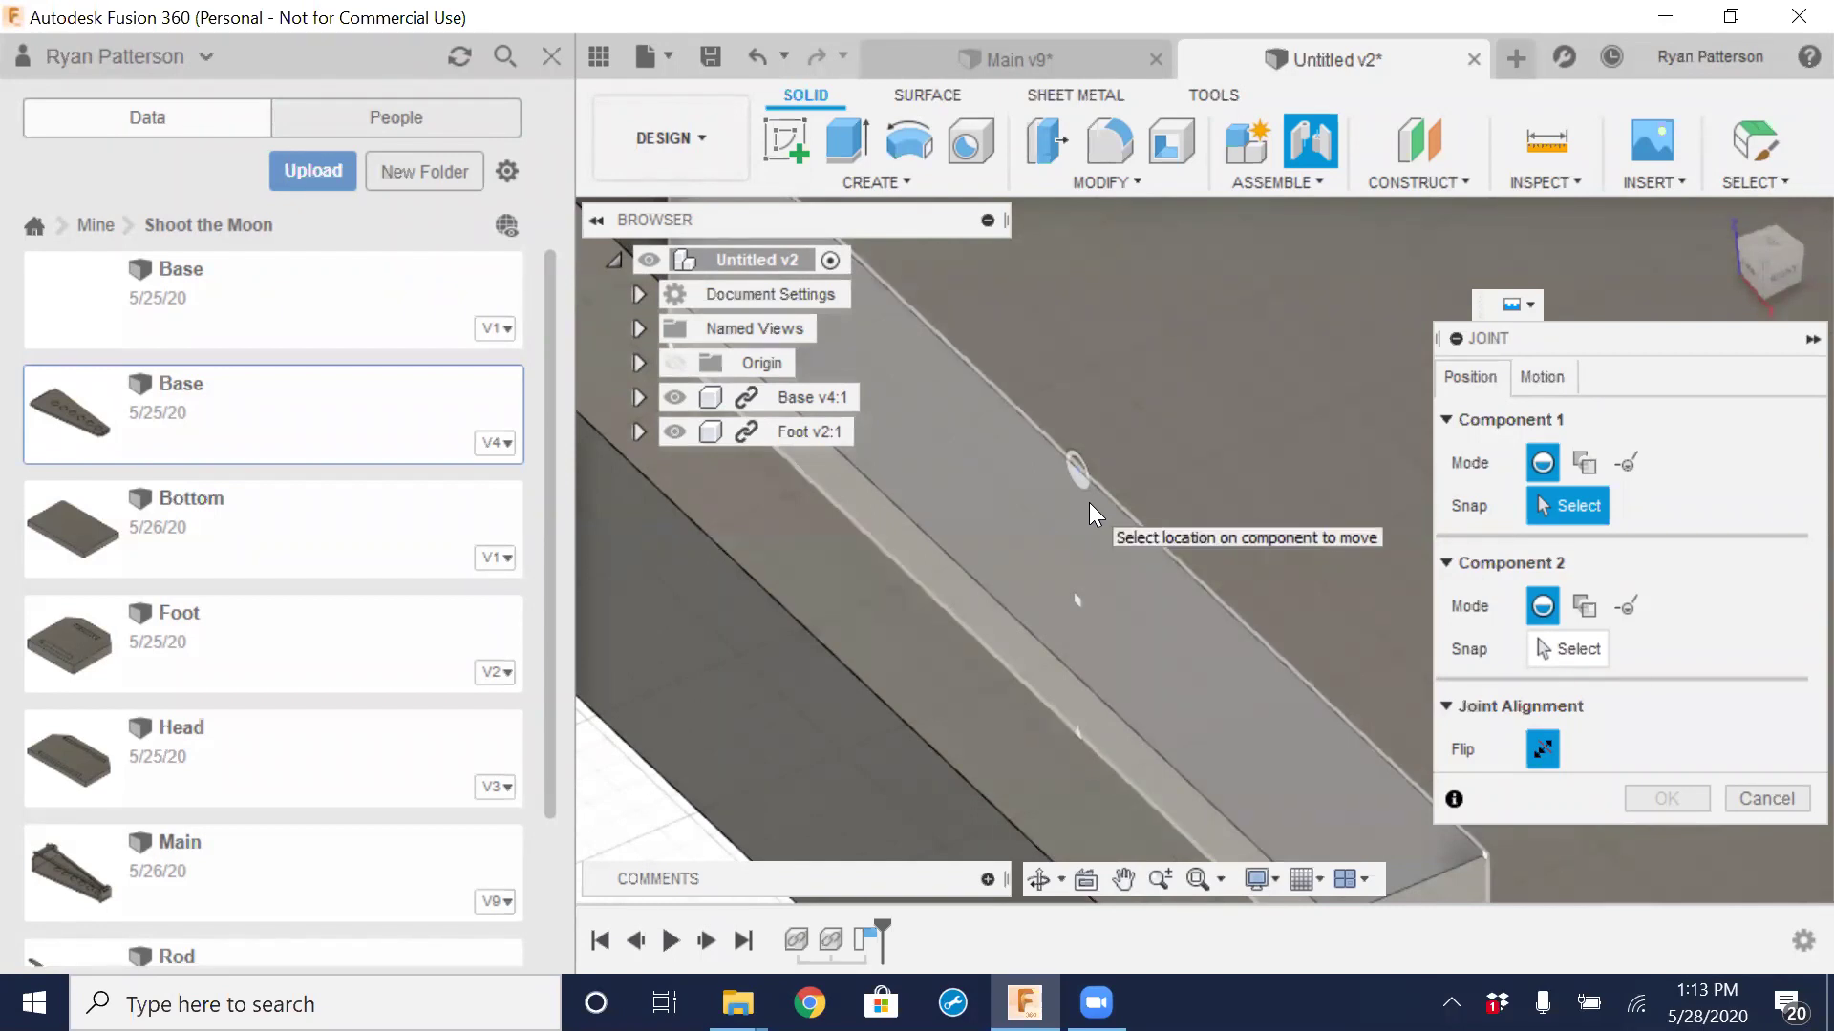
{"action": "scroll", "coordinate": [1089, 503], "scroll_direction": "down", "scroll_amount": 2}
{"action": "scroll", "coordinate": [1089, 502], "scroll_direction": "down", "scroll_amount": 4}
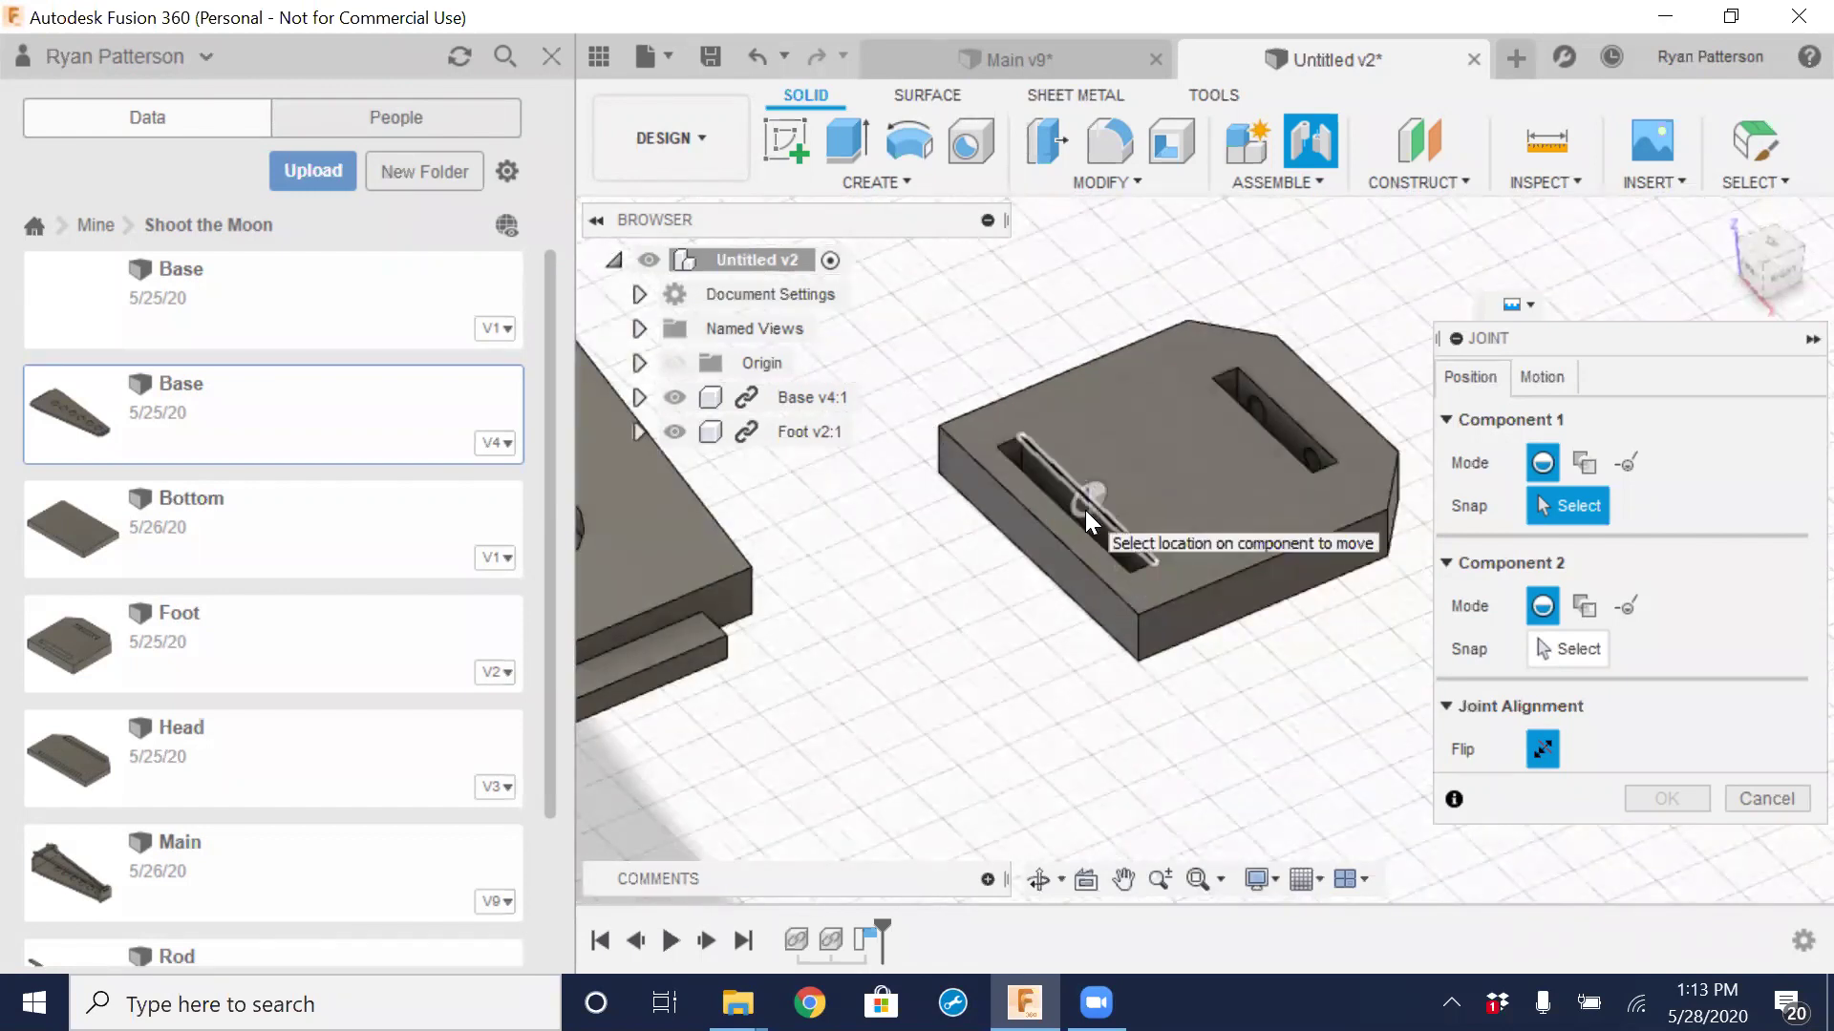
{"action": "scroll", "coordinate": [1085, 510], "scroll_direction": "up", "scroll_amount": 4}
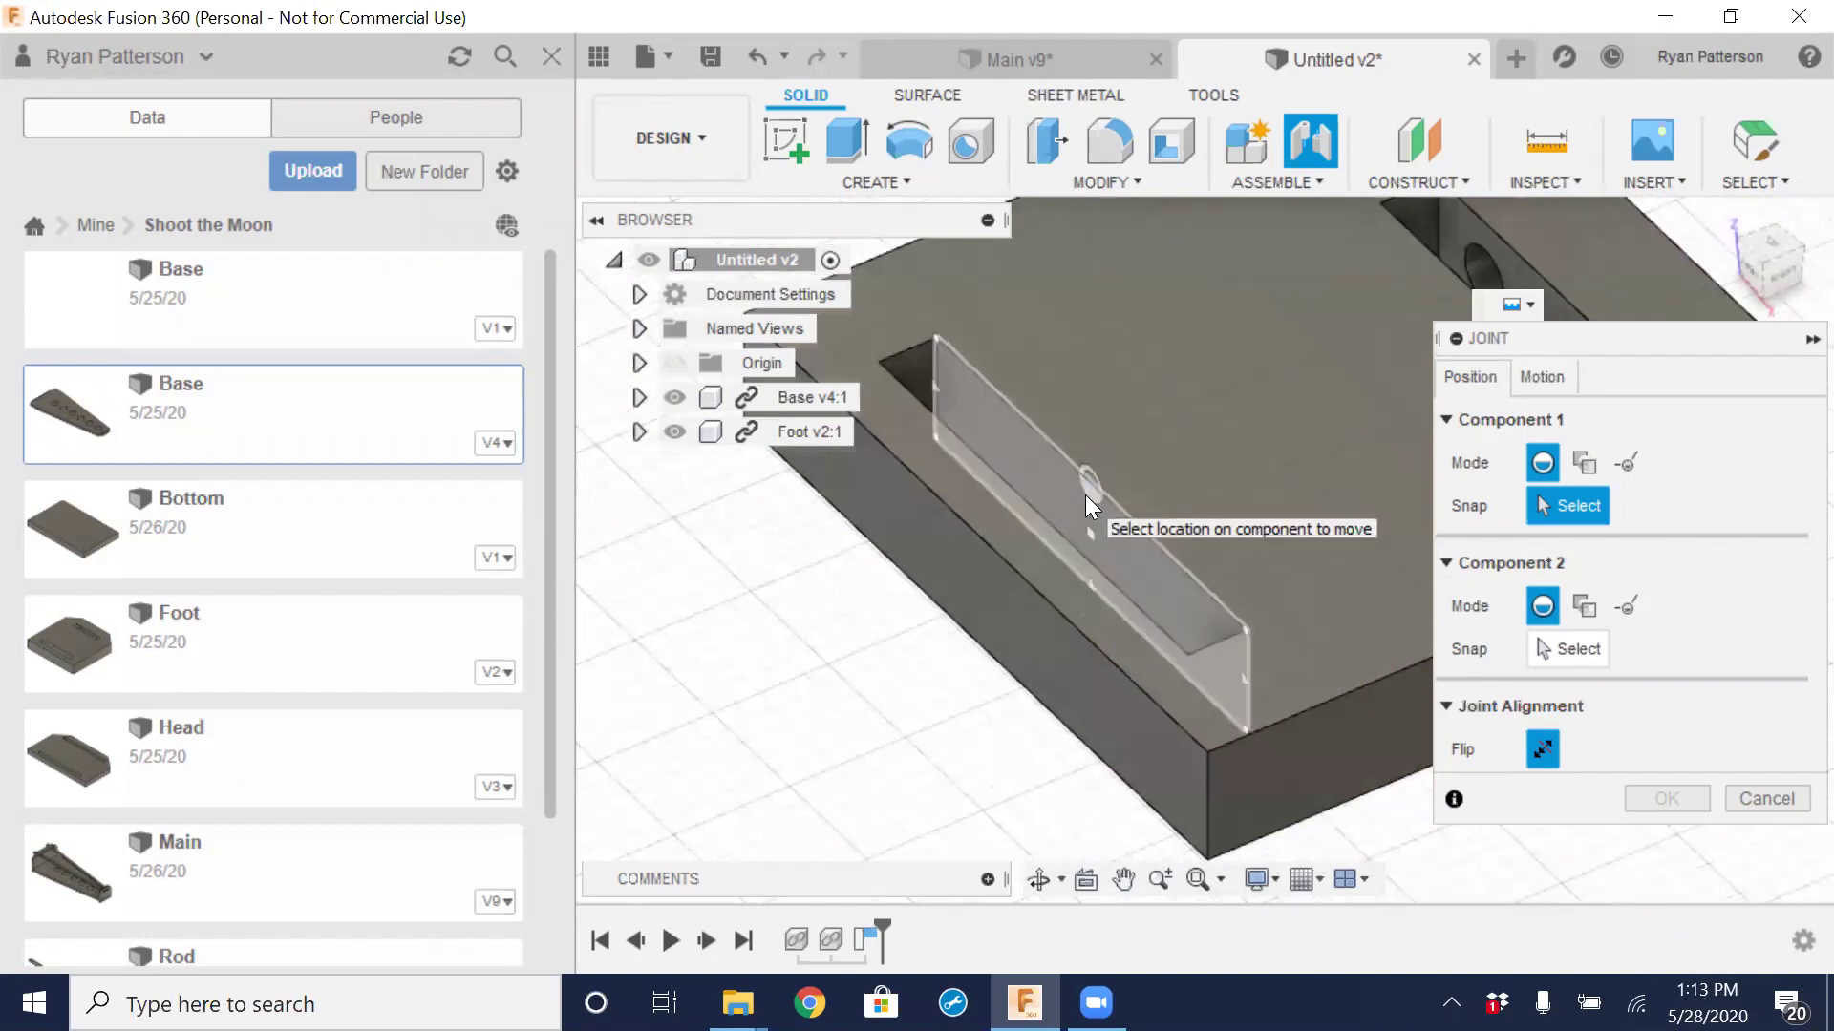
{"action": "scroll", "coordinate": [1085, 495], "scroll_direction": "down", "scroll_amount": 3}
{"action": "middle_click_drag", "start_coordinate": [1085, 494], "coordinate": [825, 613]}
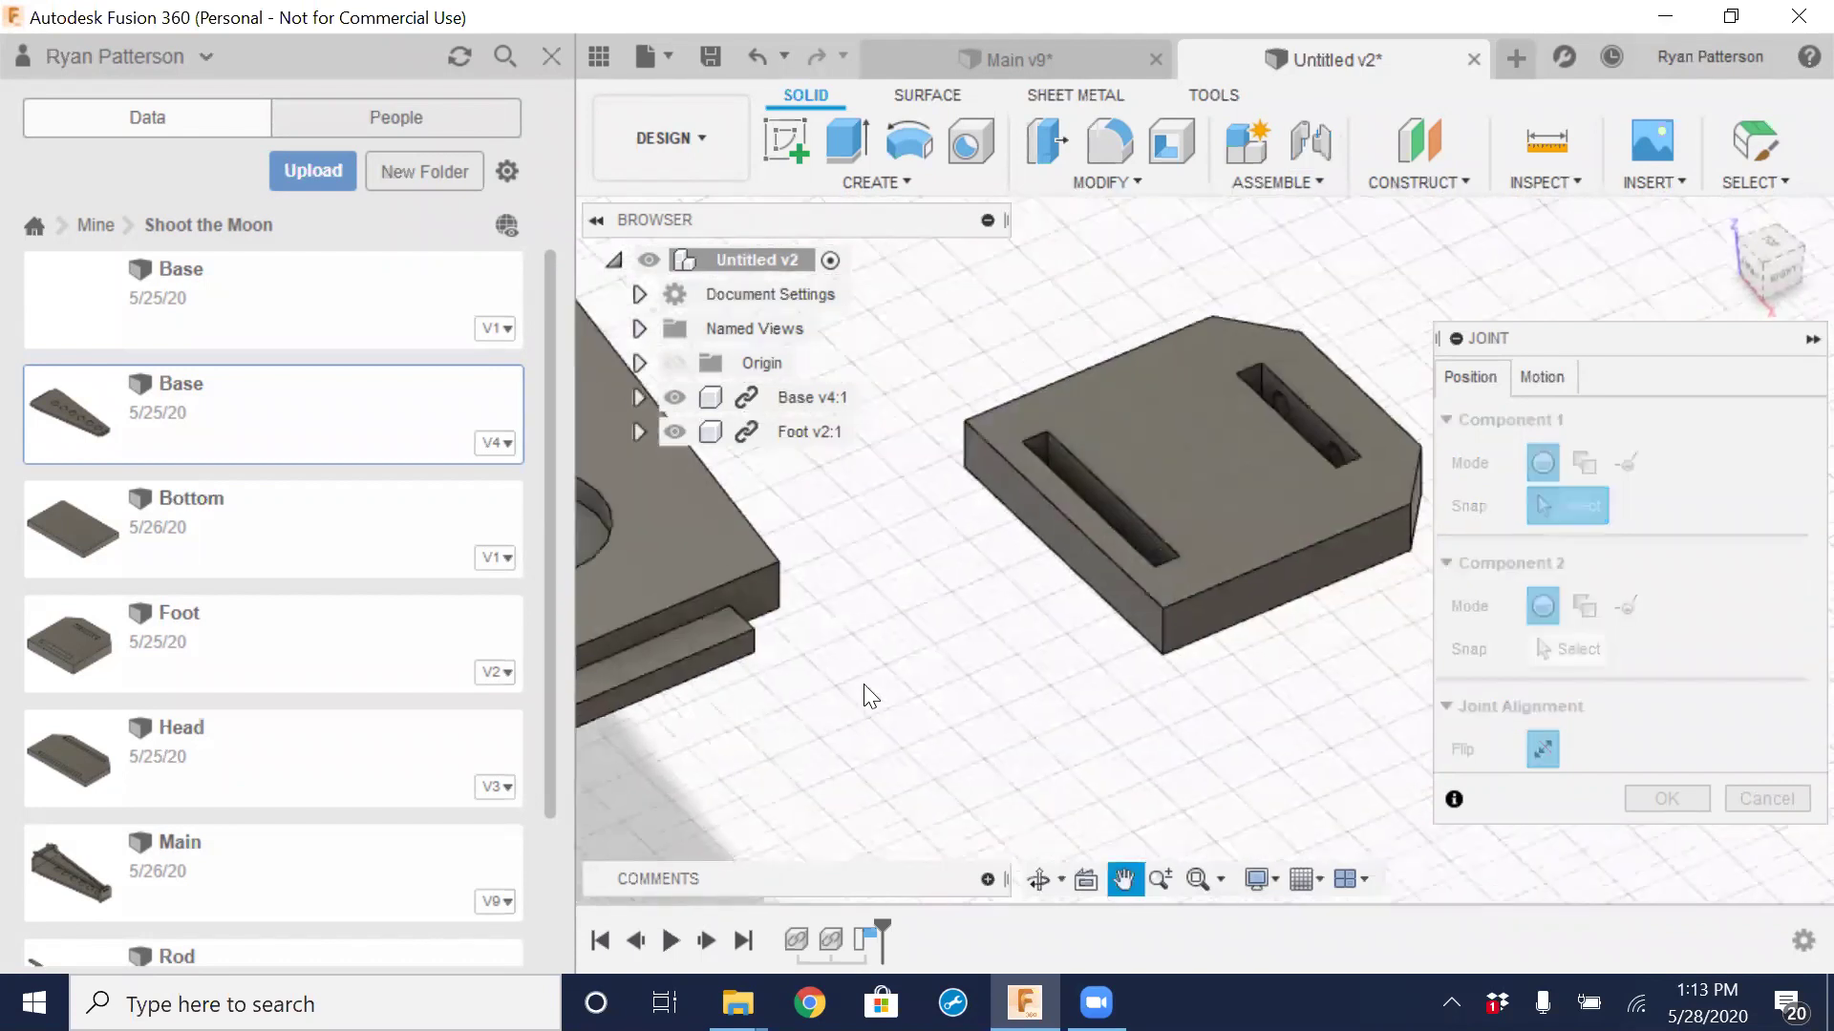
{"action": "scroll", "coordinate": [781, 613], "scroll_direction": "up", "scroll_amount": 4}
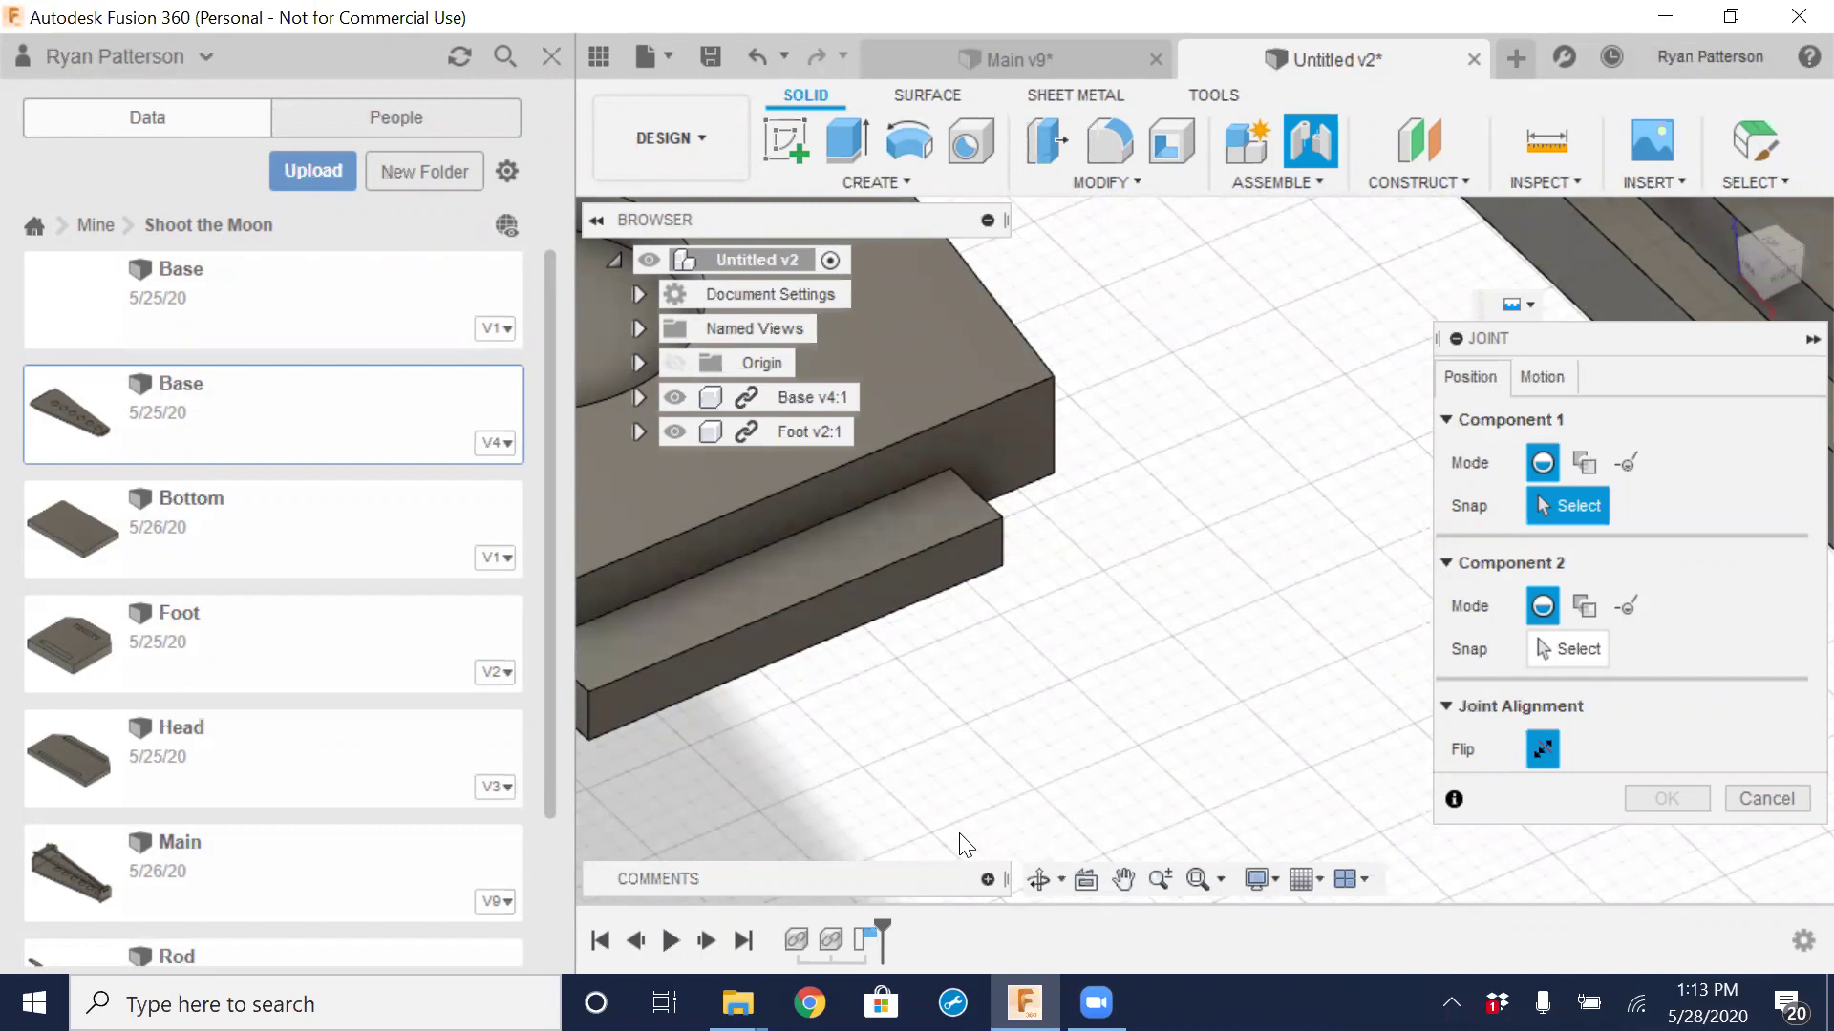
{"action": "scroll", "coordinate": [1108, 401], "scroll_direction": "down", "scroll_amount": 2}
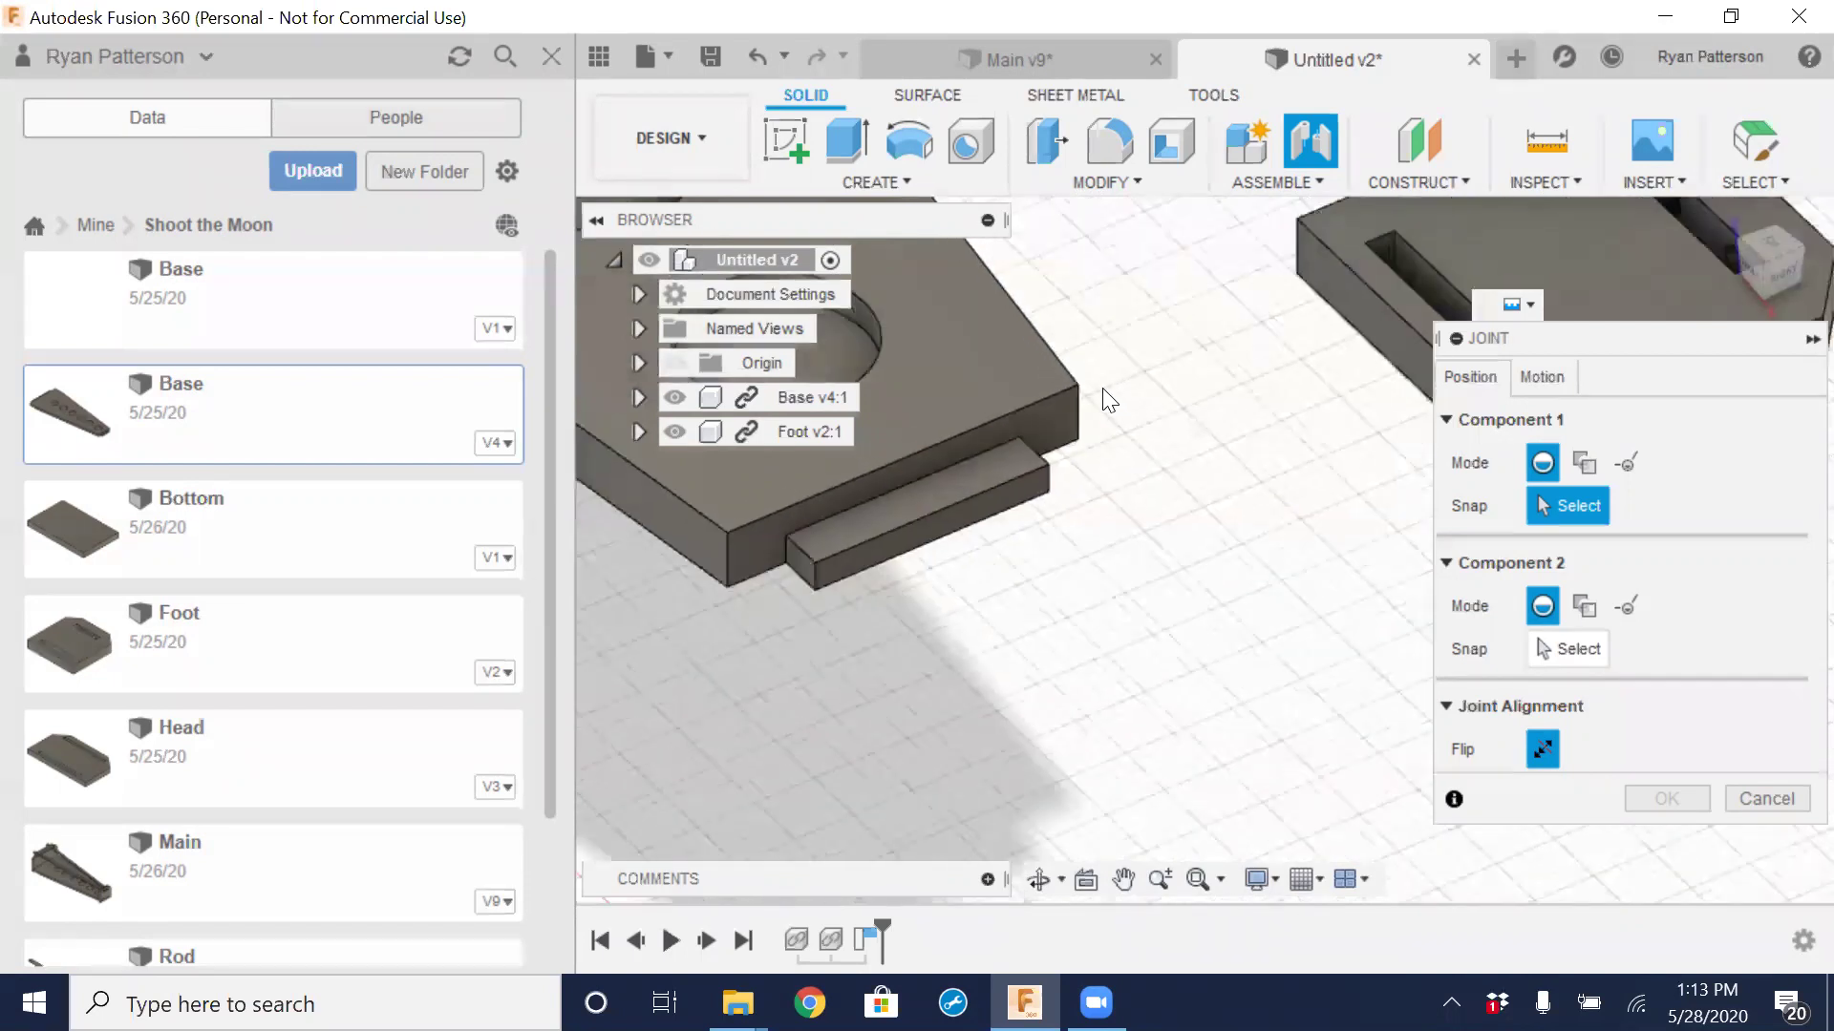
Join the midpoint of the Foot slot's inner top edge to the midpoint of the edge where the Base's tab meets its end face
{"action": "middle_click_drag", "start_coordinate": [1052, 515], "coordinate": [813, 597]}
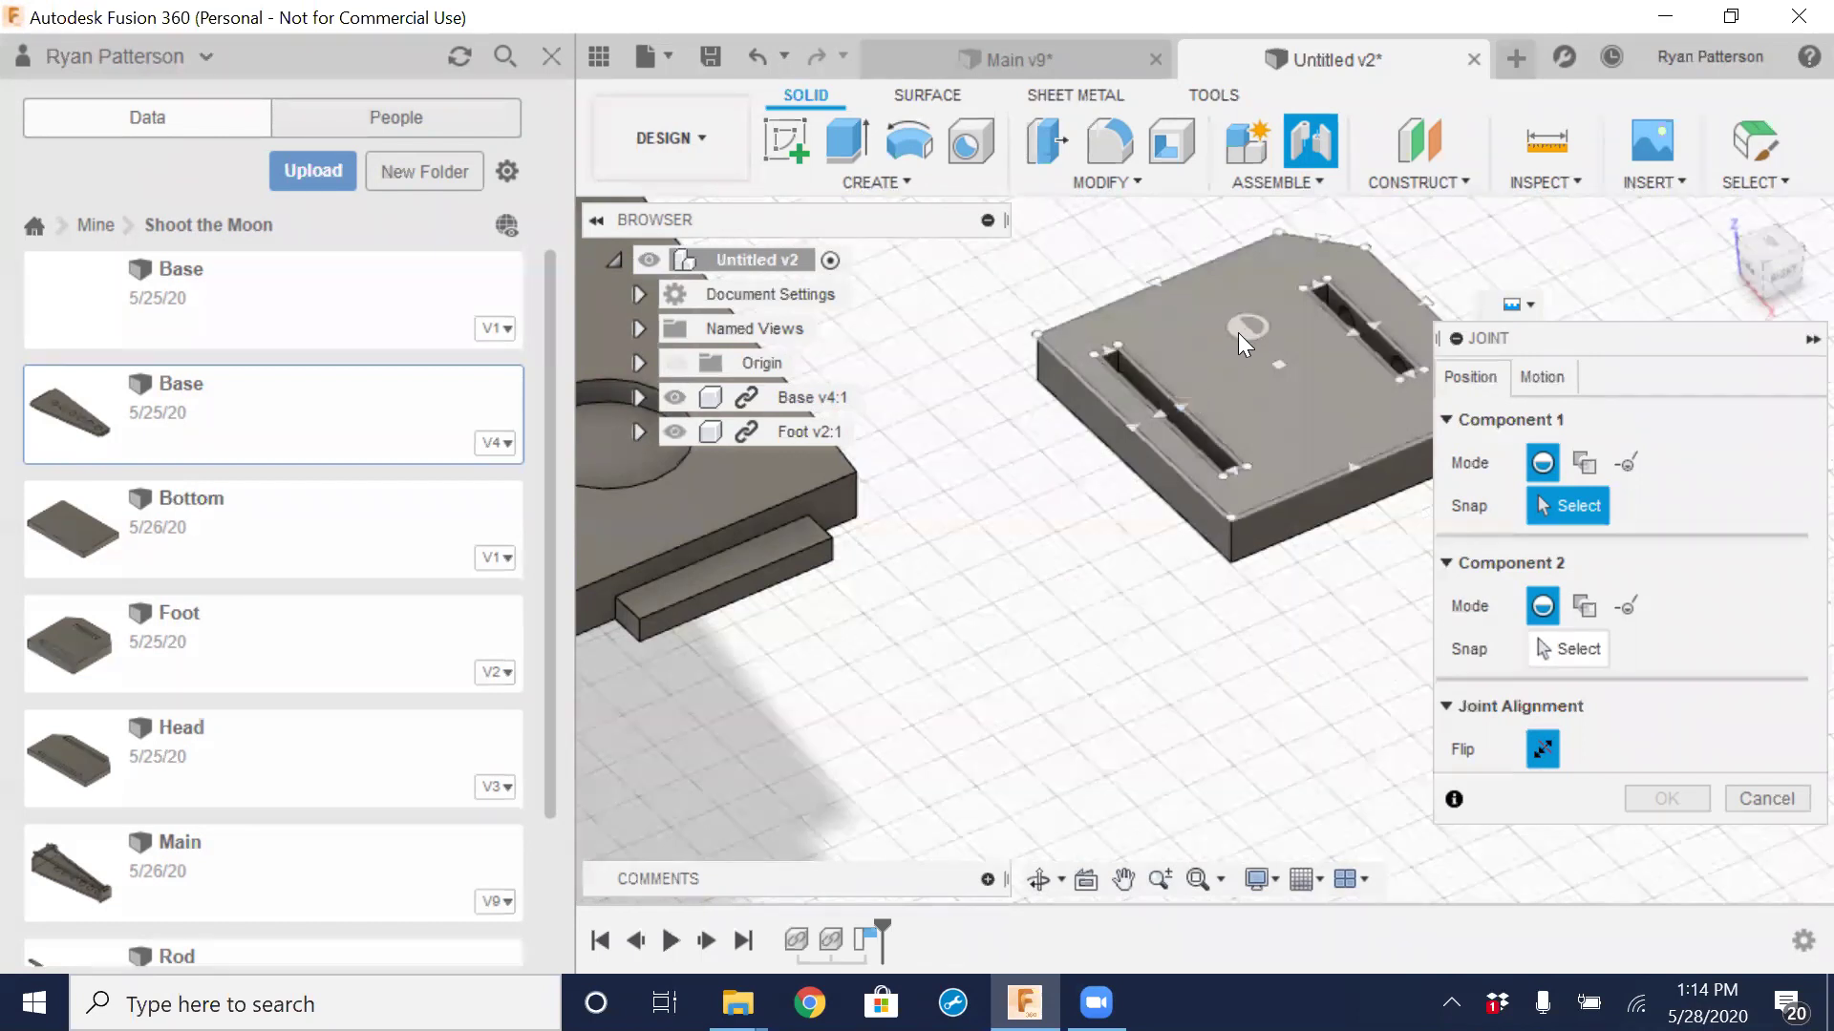
{"action": "left_click", "coordinate": [1184, 405]}
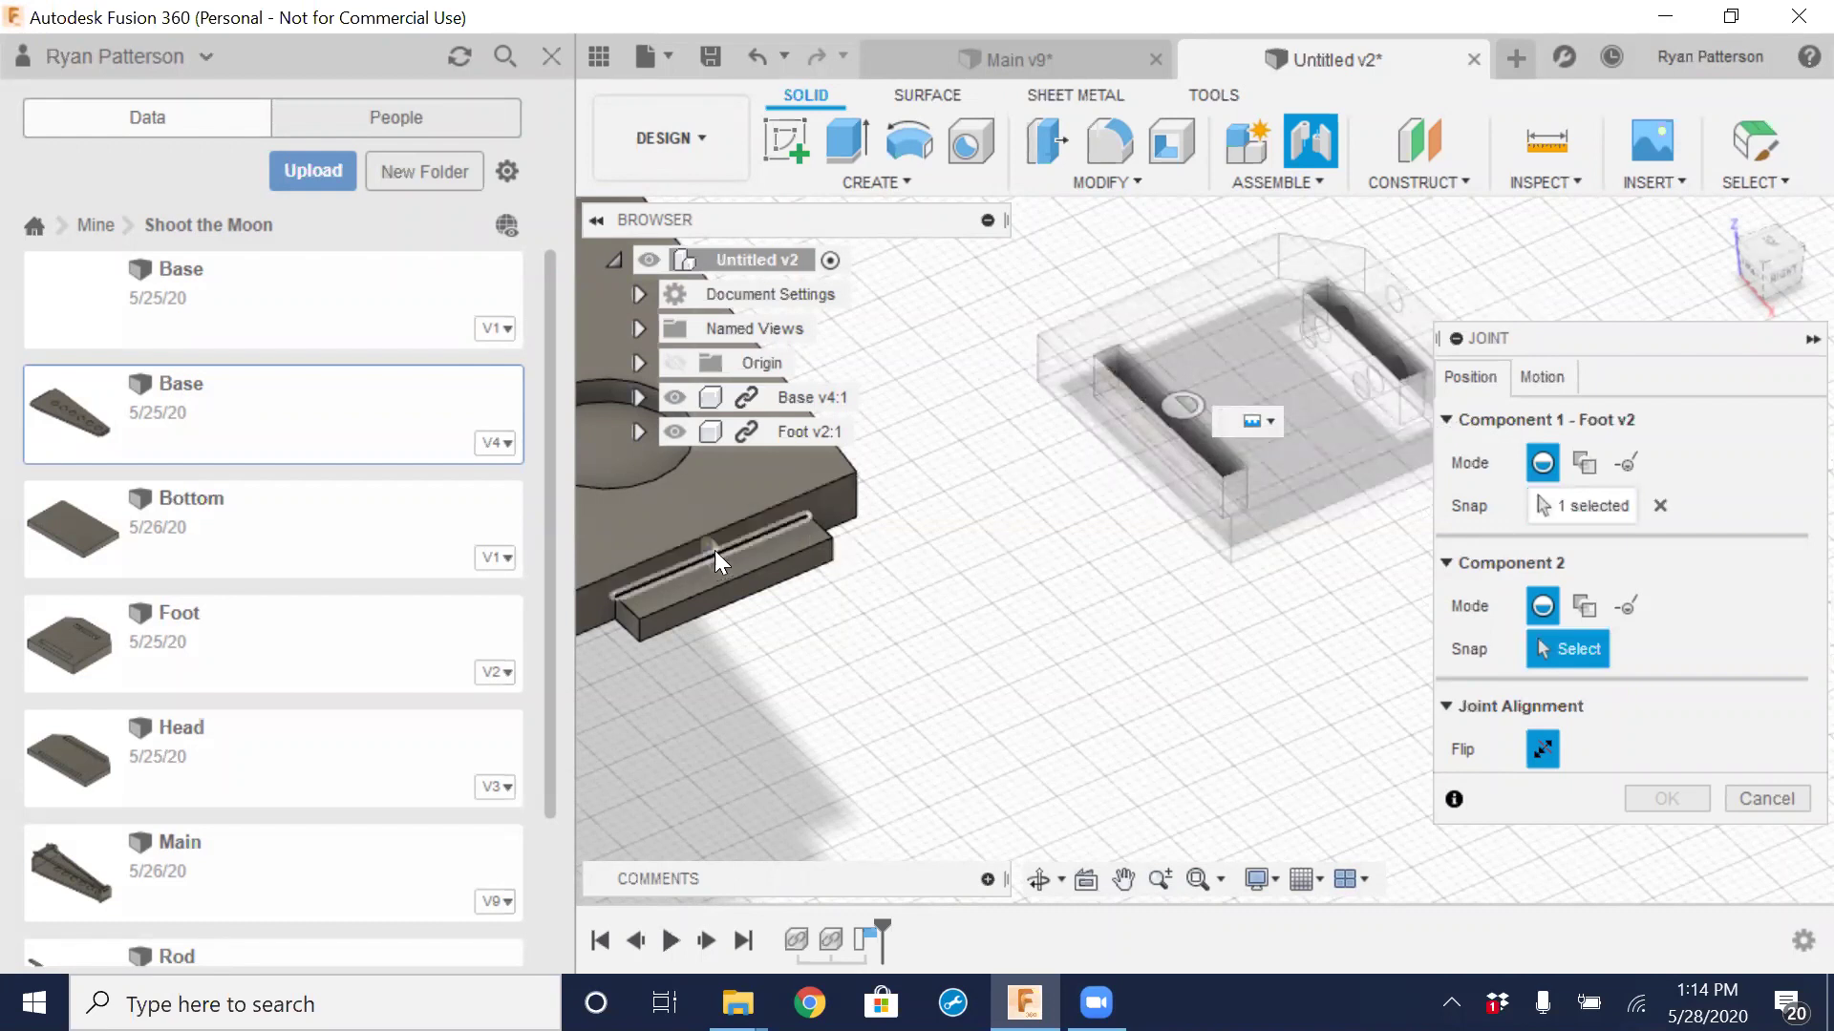
{"action": "middle_click_drag", "start_coordinate": [724, 578], "coordinate": [909, 534]}
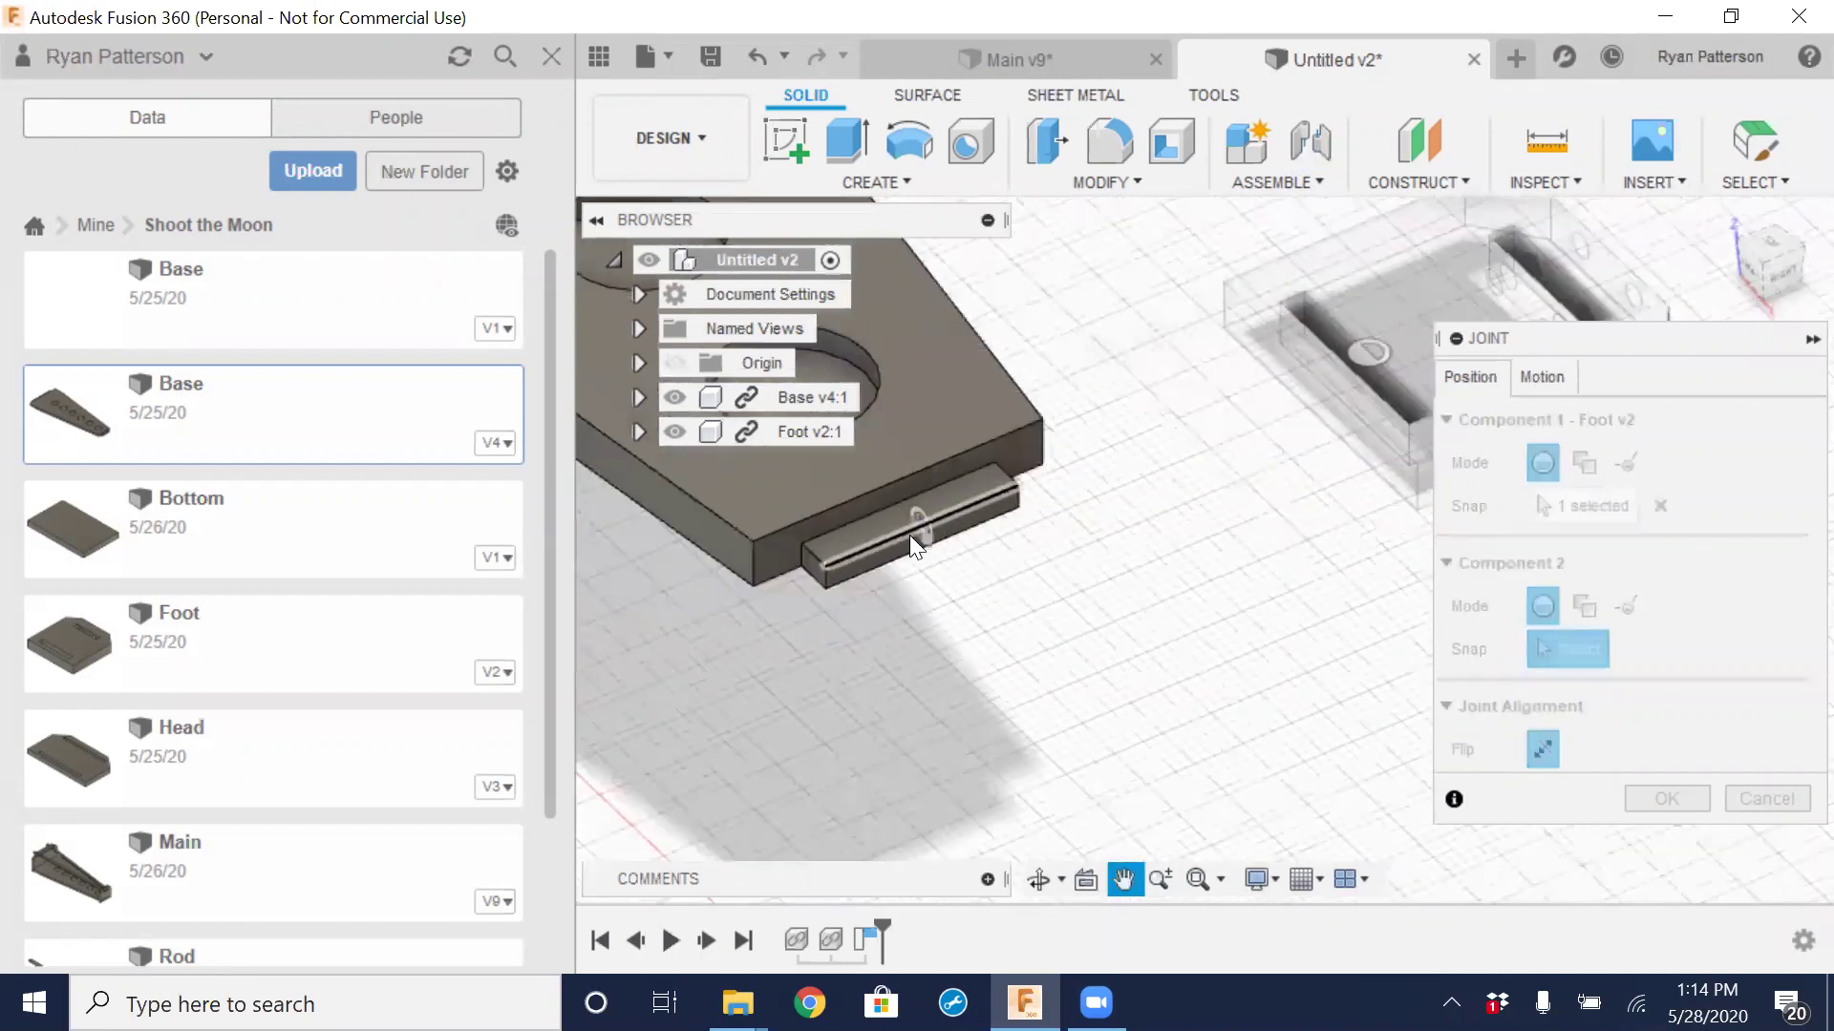
{"action": "scroll", "coordinate": [880, 516], "scroll_direction": "up", "scroll_amount": 5}
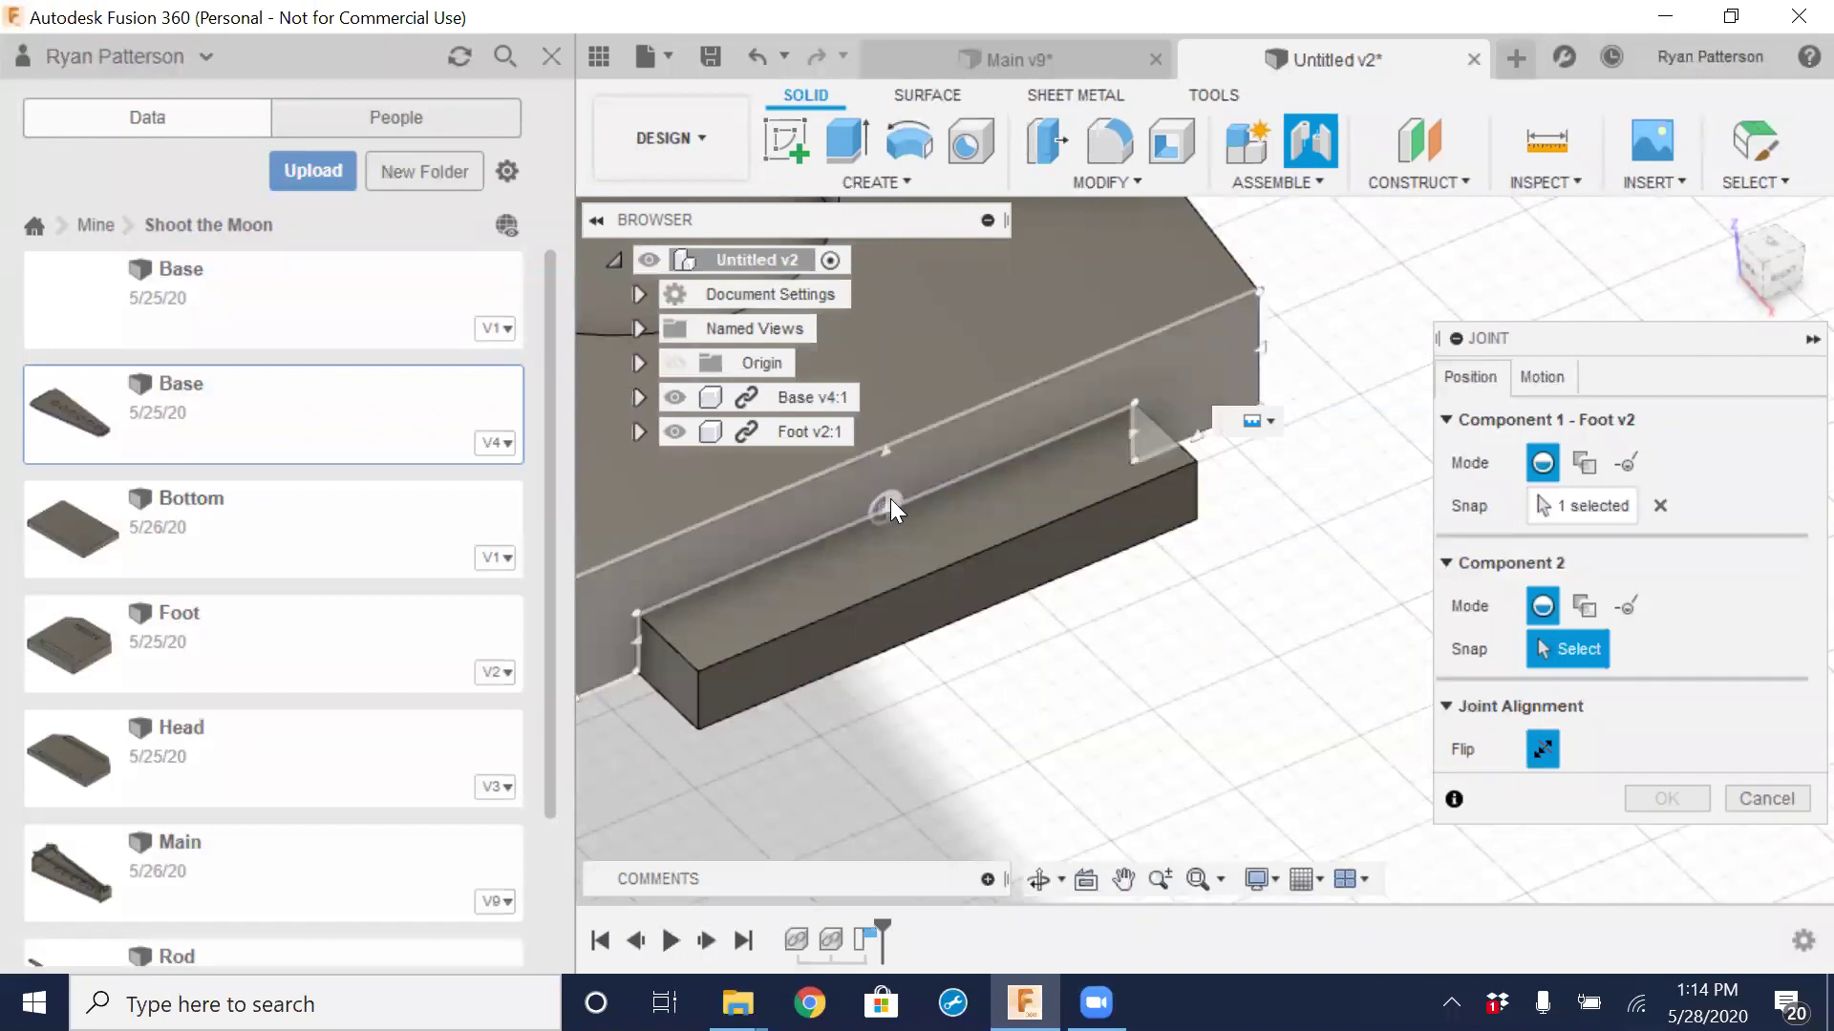
{"action": "left_click", "coordinate": [890, 499]}
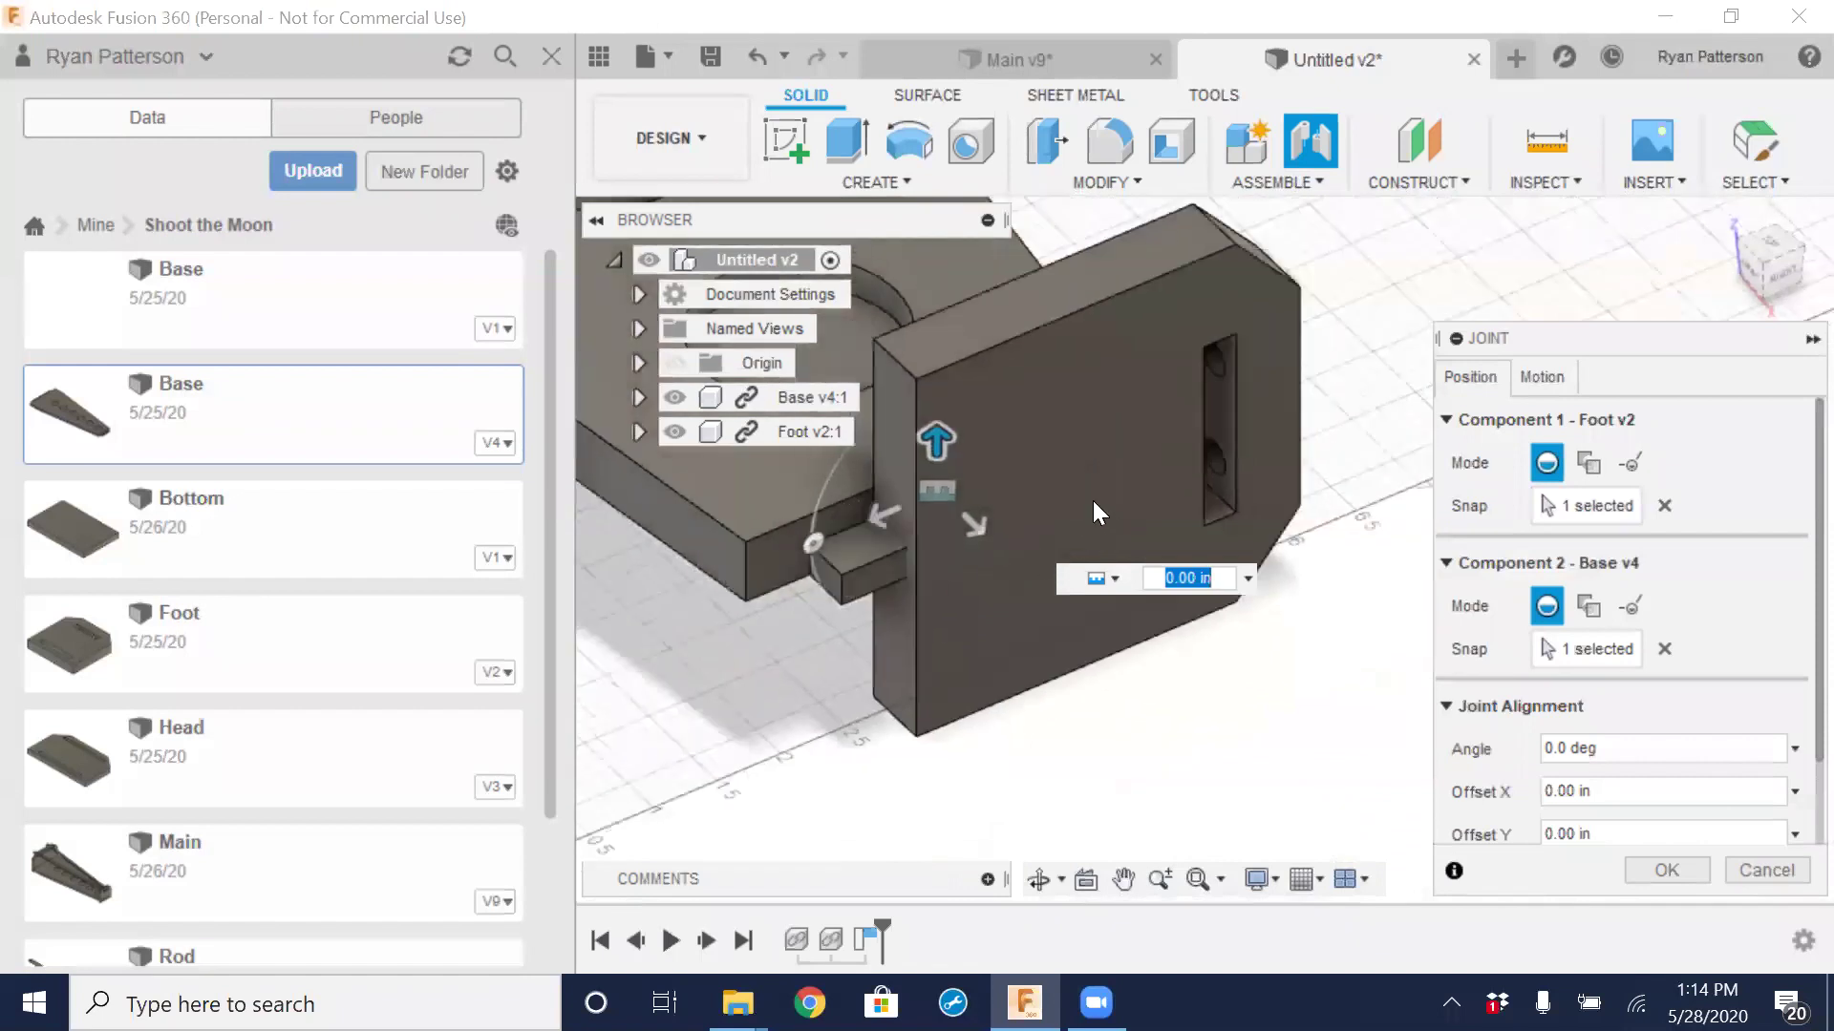
Set the joint alignment angle of the Foot to 90 degrees
{"action": "middle_click_drag", "start_coordinate": [883, 534], "coordinate": [882, 431], "text": "shift"}
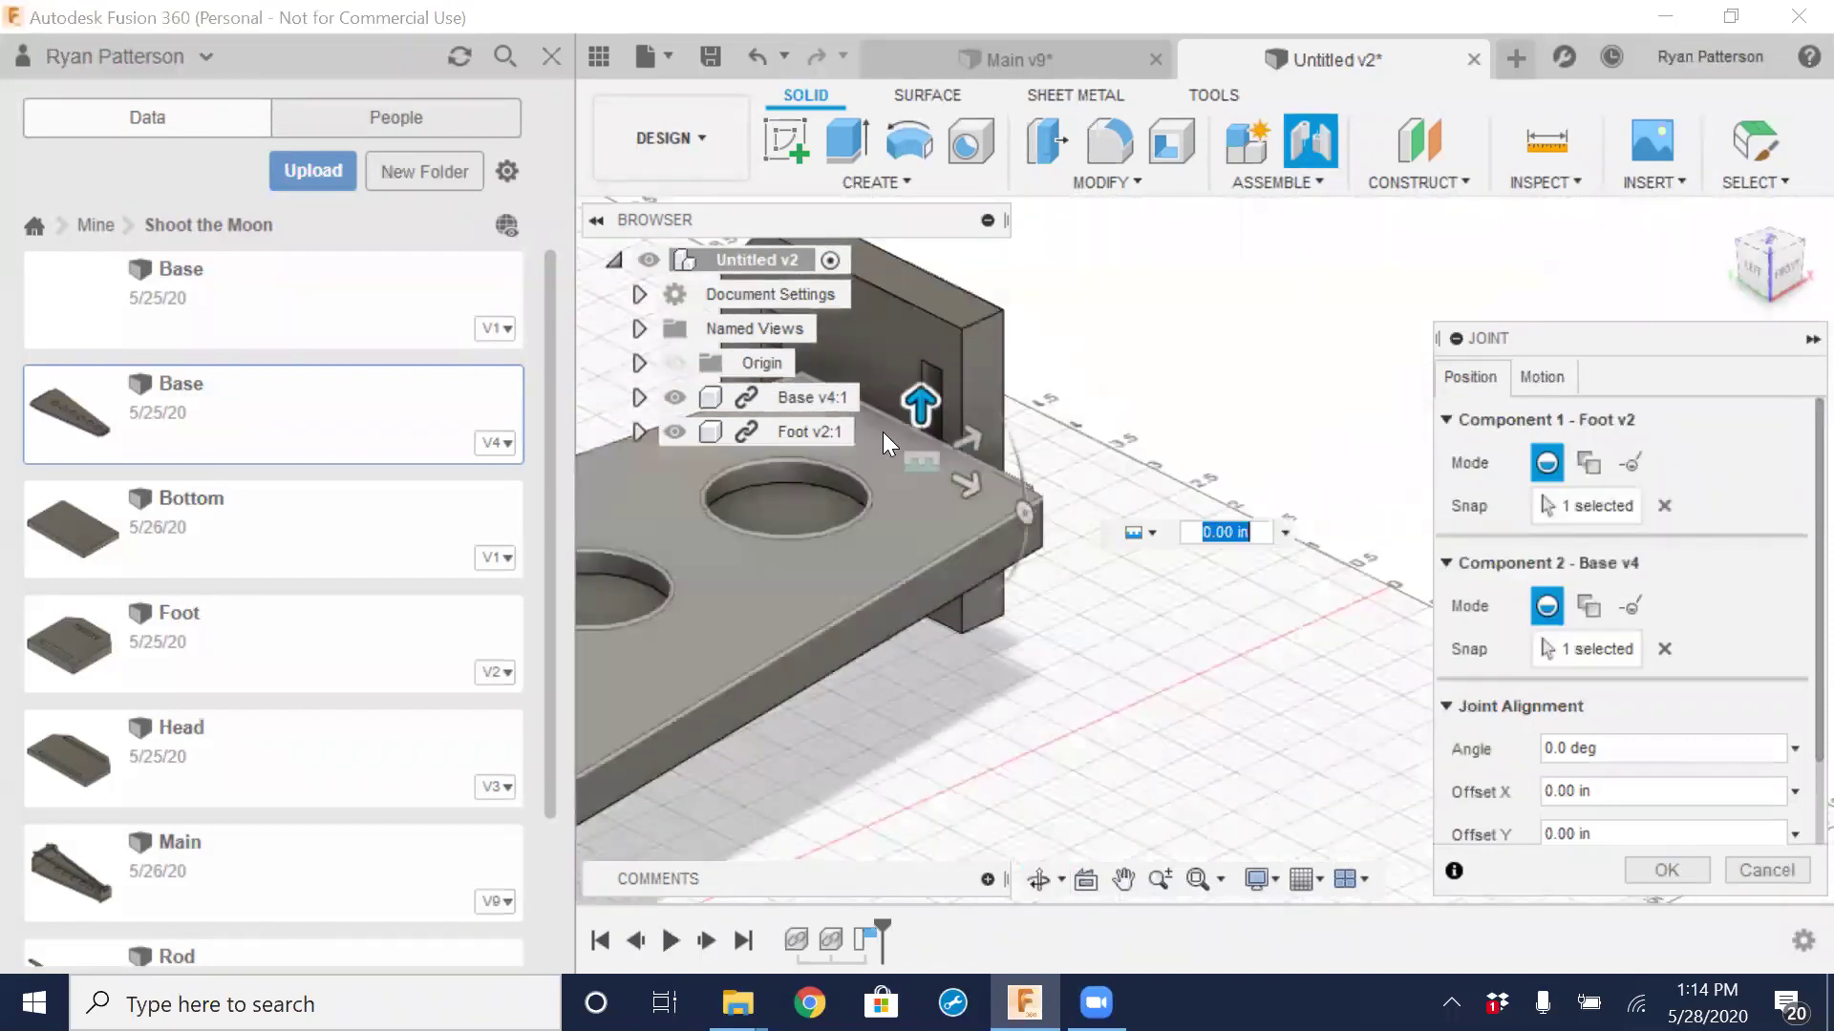
{"action": "scroll", "coordinate": [1050, 440], "scroll_direction": "up", "scroll_amount": 5}
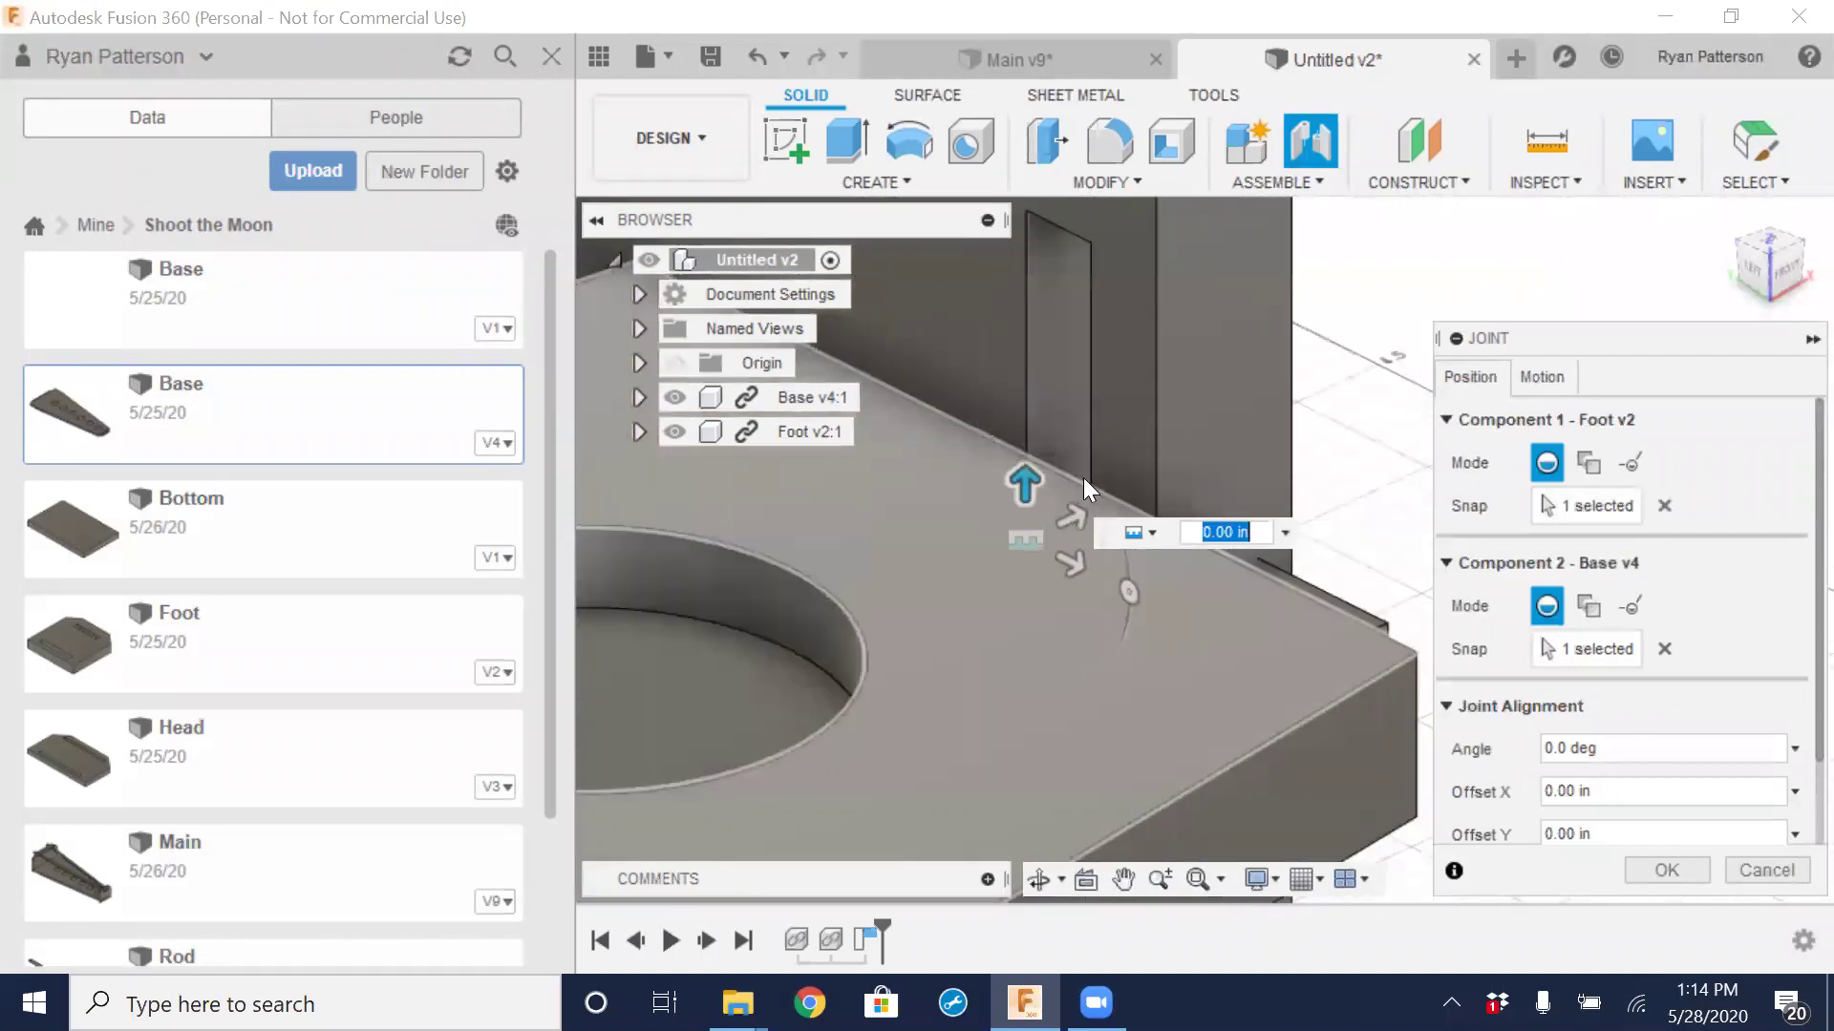
{"action": "scroll", "coordinate": [1146, 554], "scroll_direction": "down", "scroll_amount": 5}
{"action": "middle_click_drag", "start_coordinate": [1205, 655], "coordinate": [888, 628], "text": "shift"}
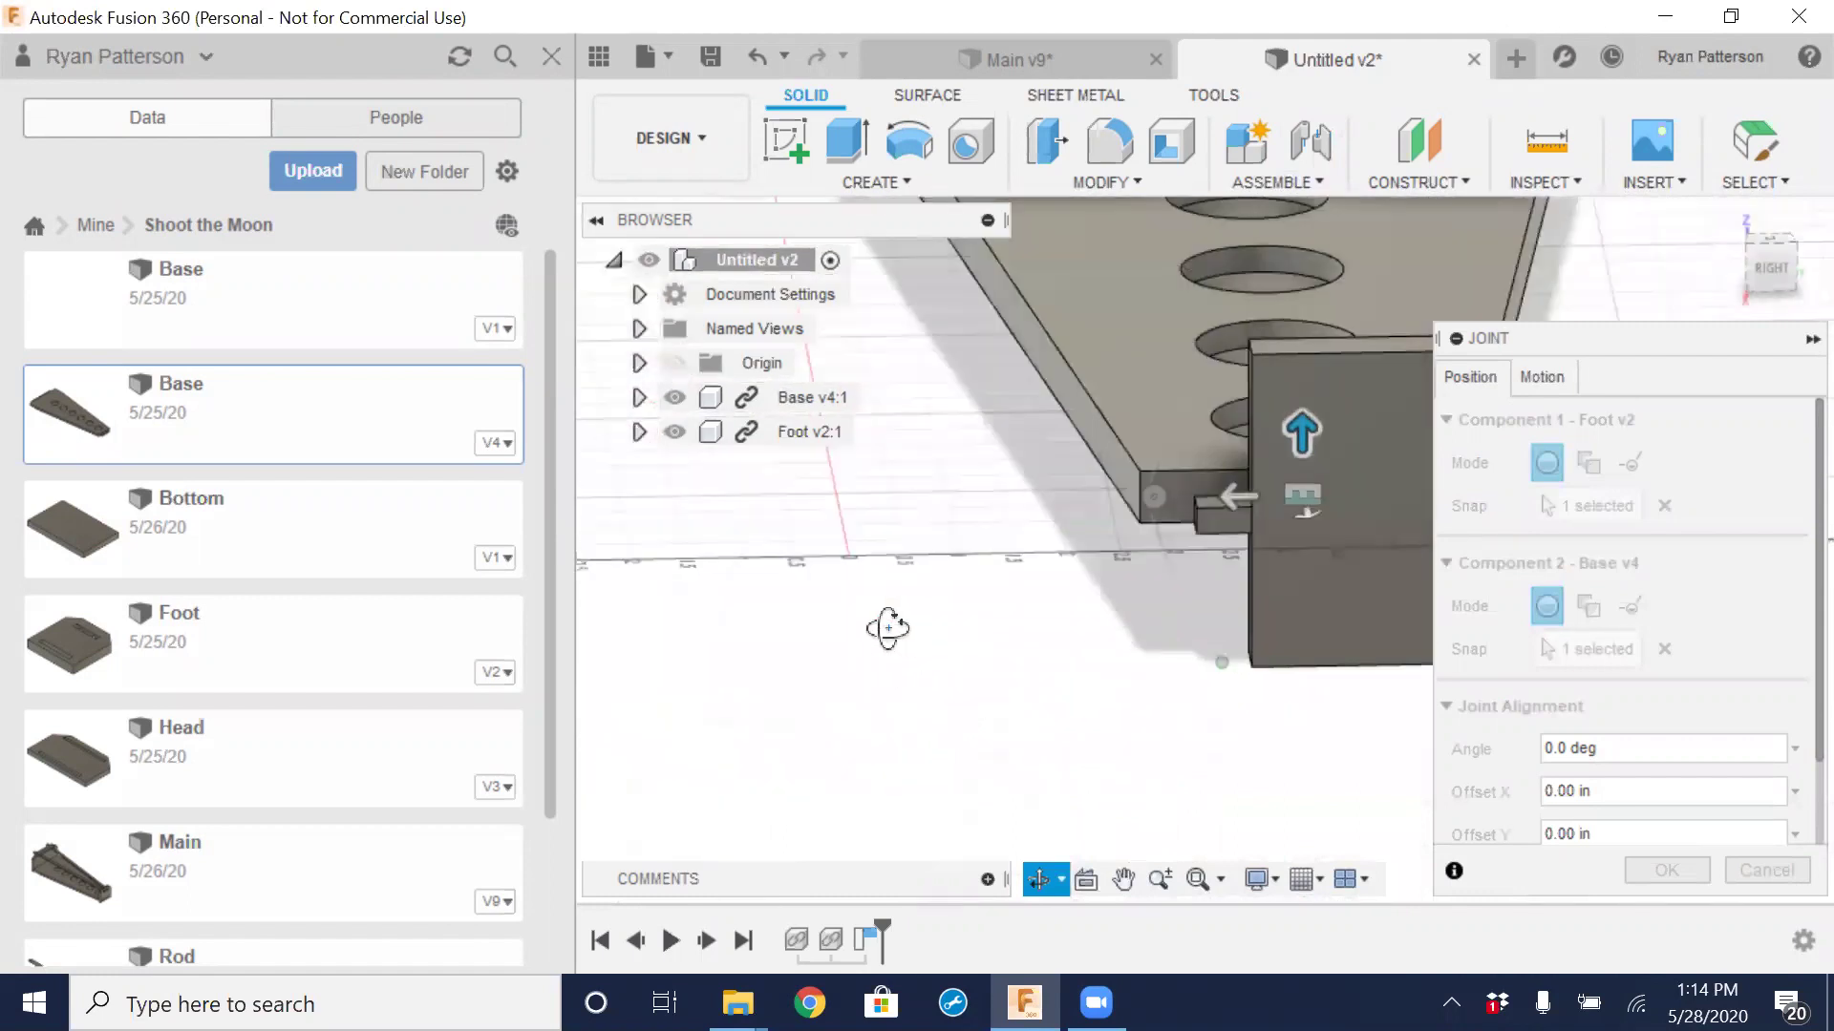
{"action": "middle_click_drag", "start_coordinate": [1169, 533], "coordinate": [1064, 514], "text": "shift"}
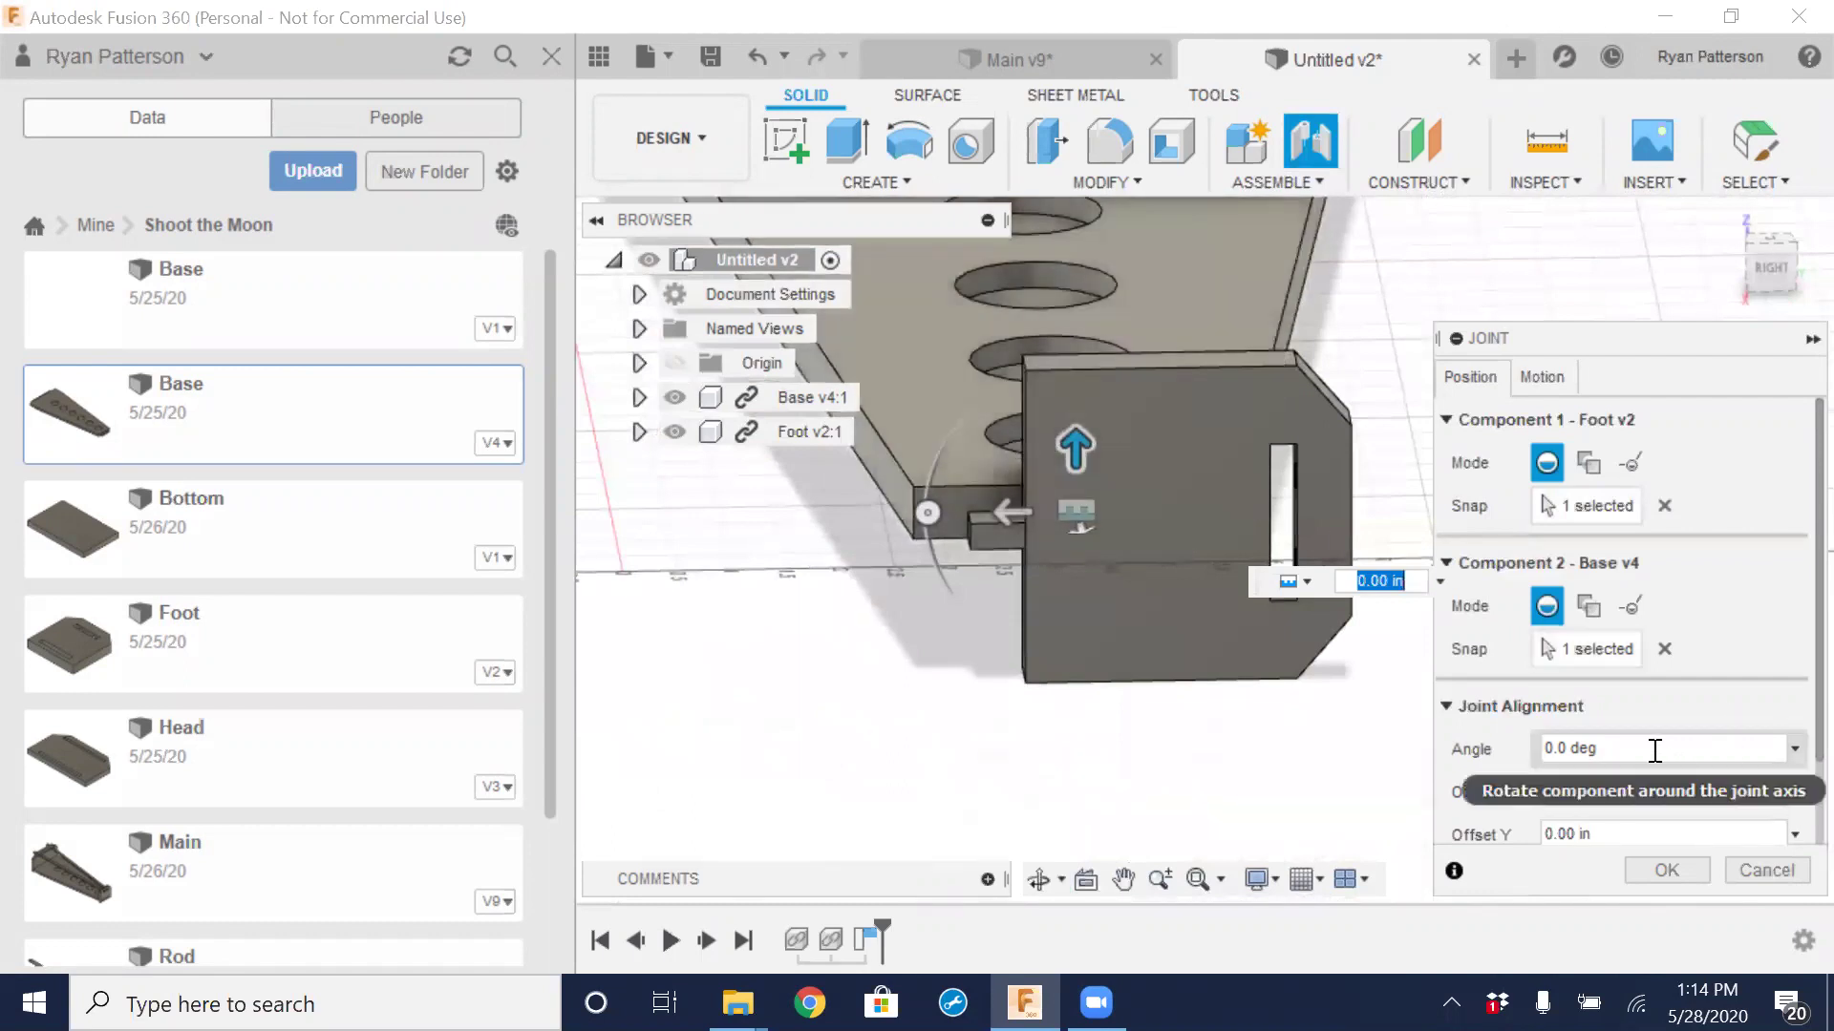
{"action": "left_click", "coordinate": [1552, 750]}
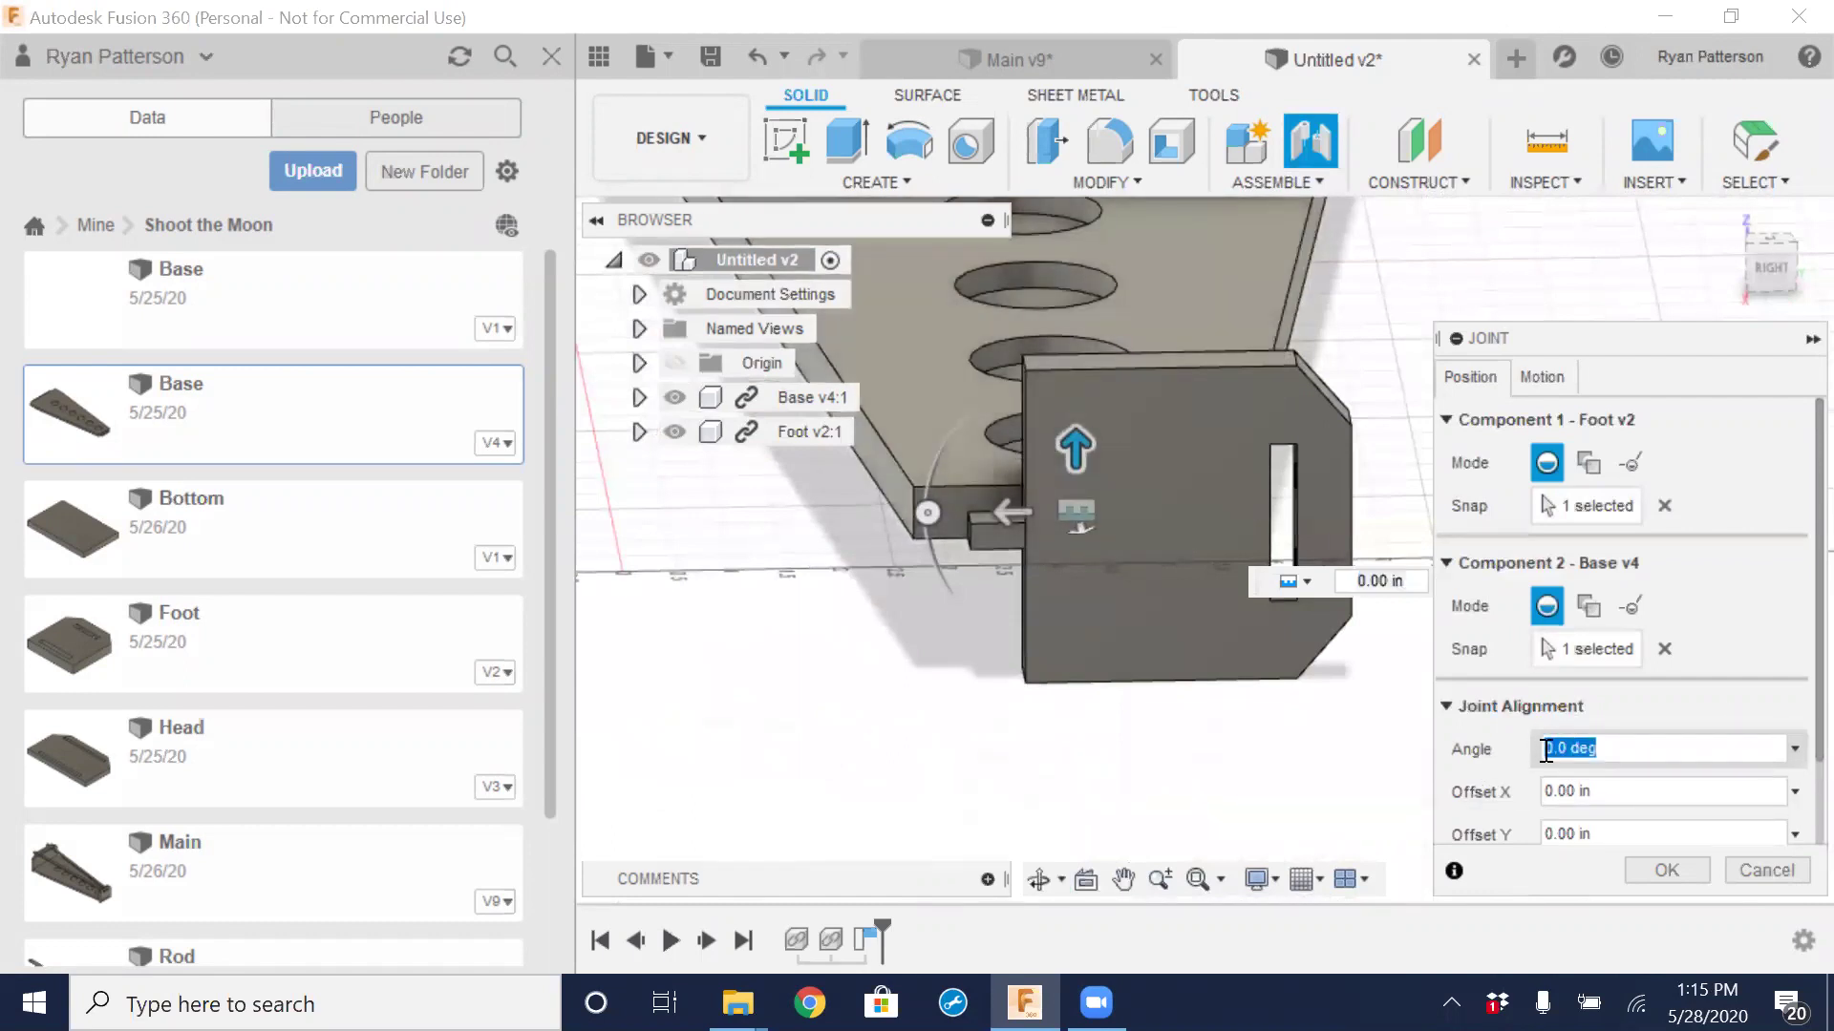
{"action": "type", "text": "90"}
{"action": "key", "text": "Tab"}
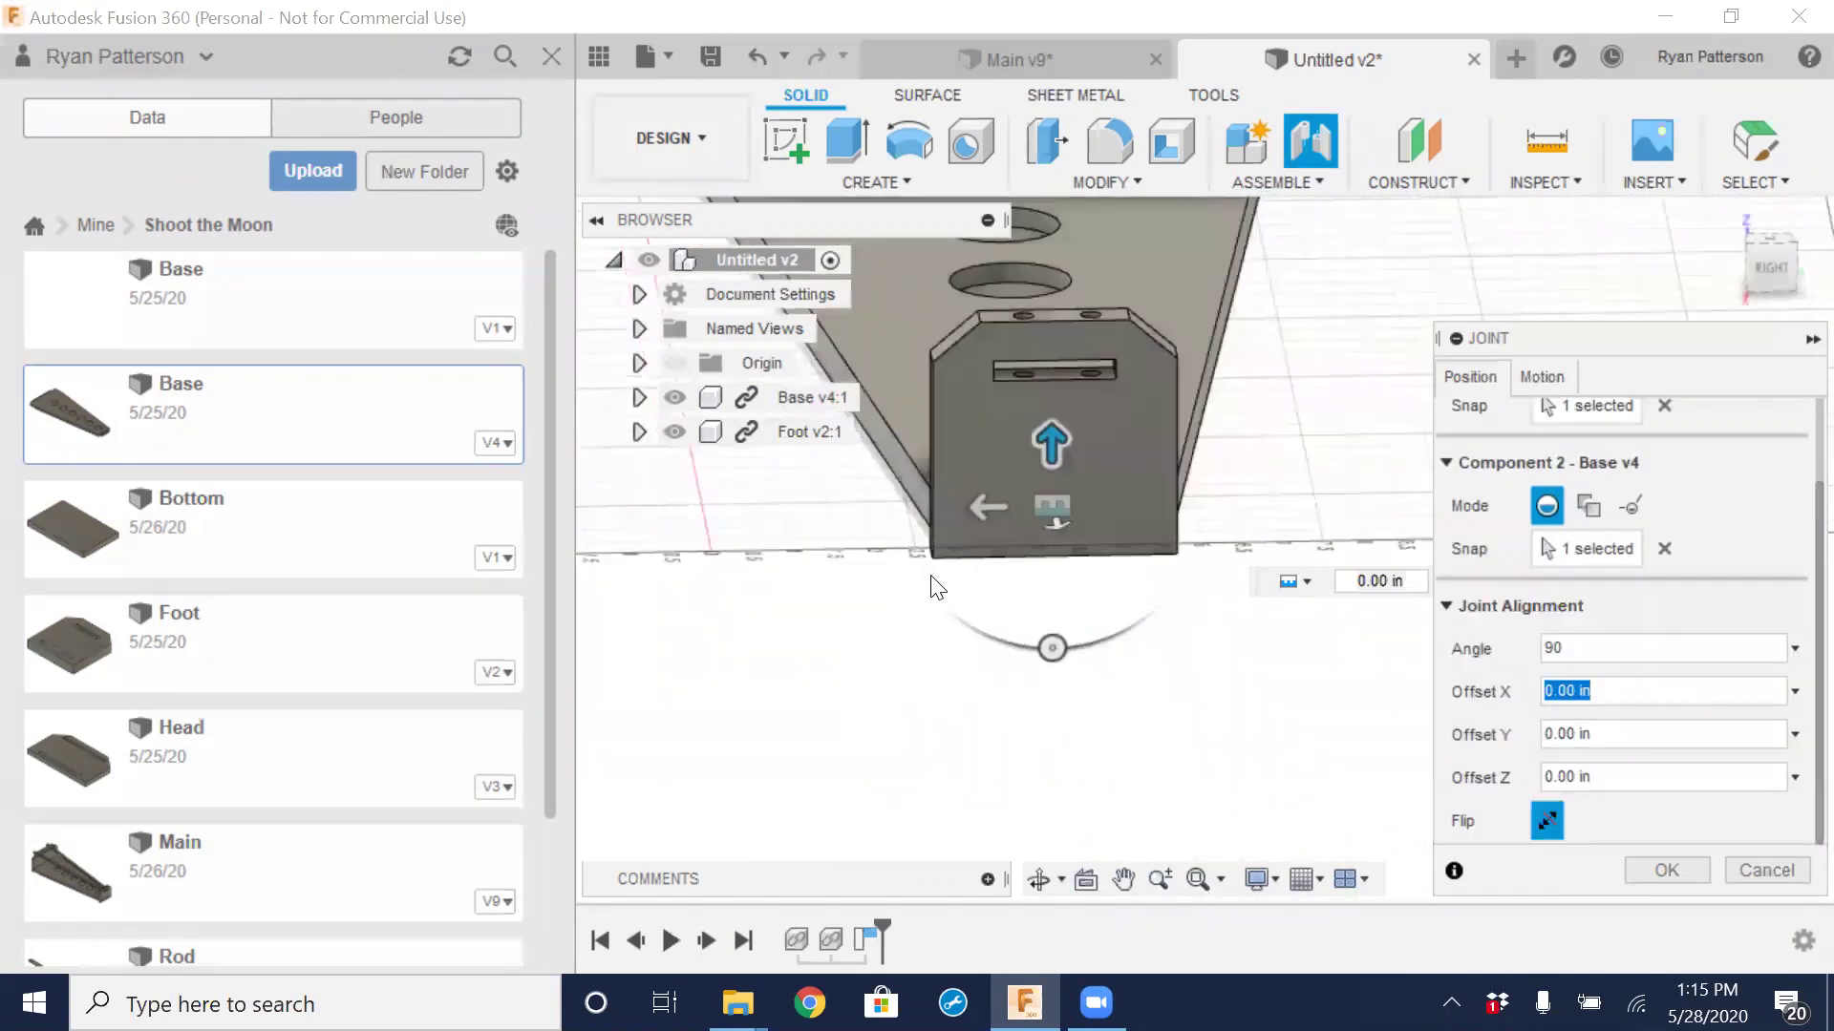
Try an X offset of 3.285 in on the Foot-to-Base joint and set it back to 0
{"action": "middle_click_drag", "start_coordinate": [1005, 561], "coordinate": [1211, 614], "text": "shift"}
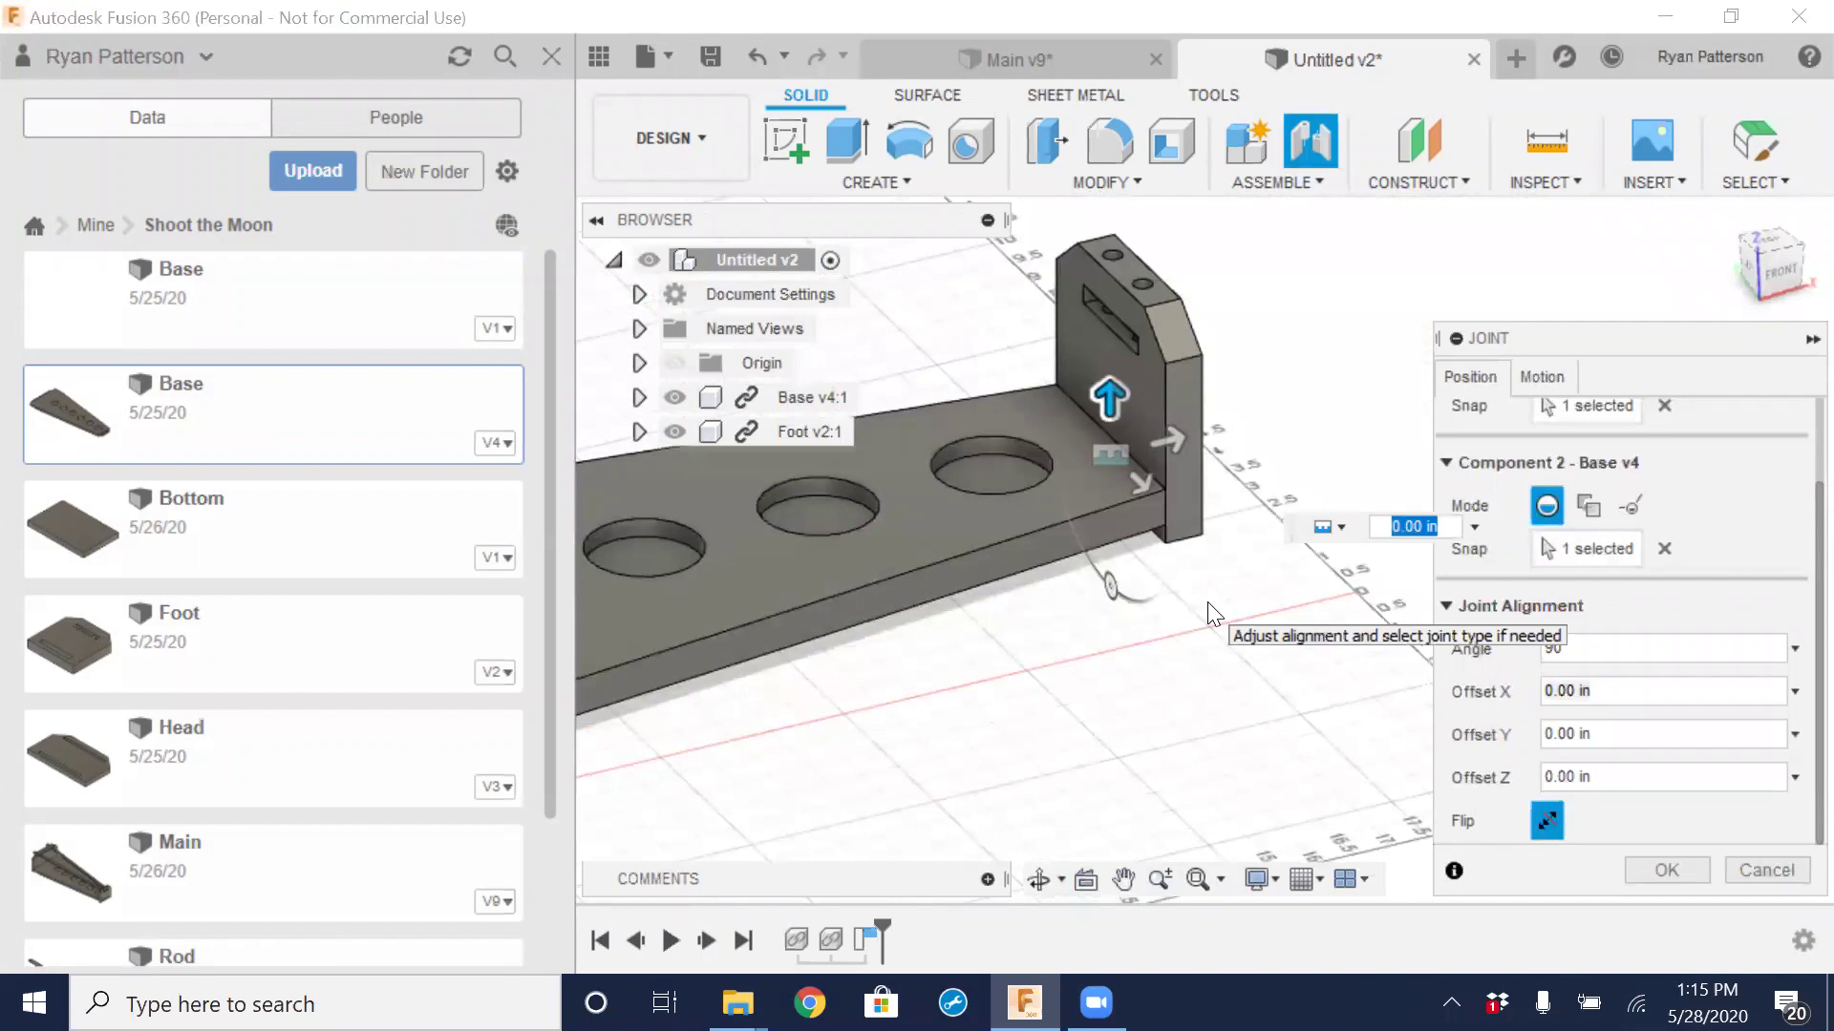
{"action": "type", "text": "3.285"}
{"action": "key", "text": "Return"}
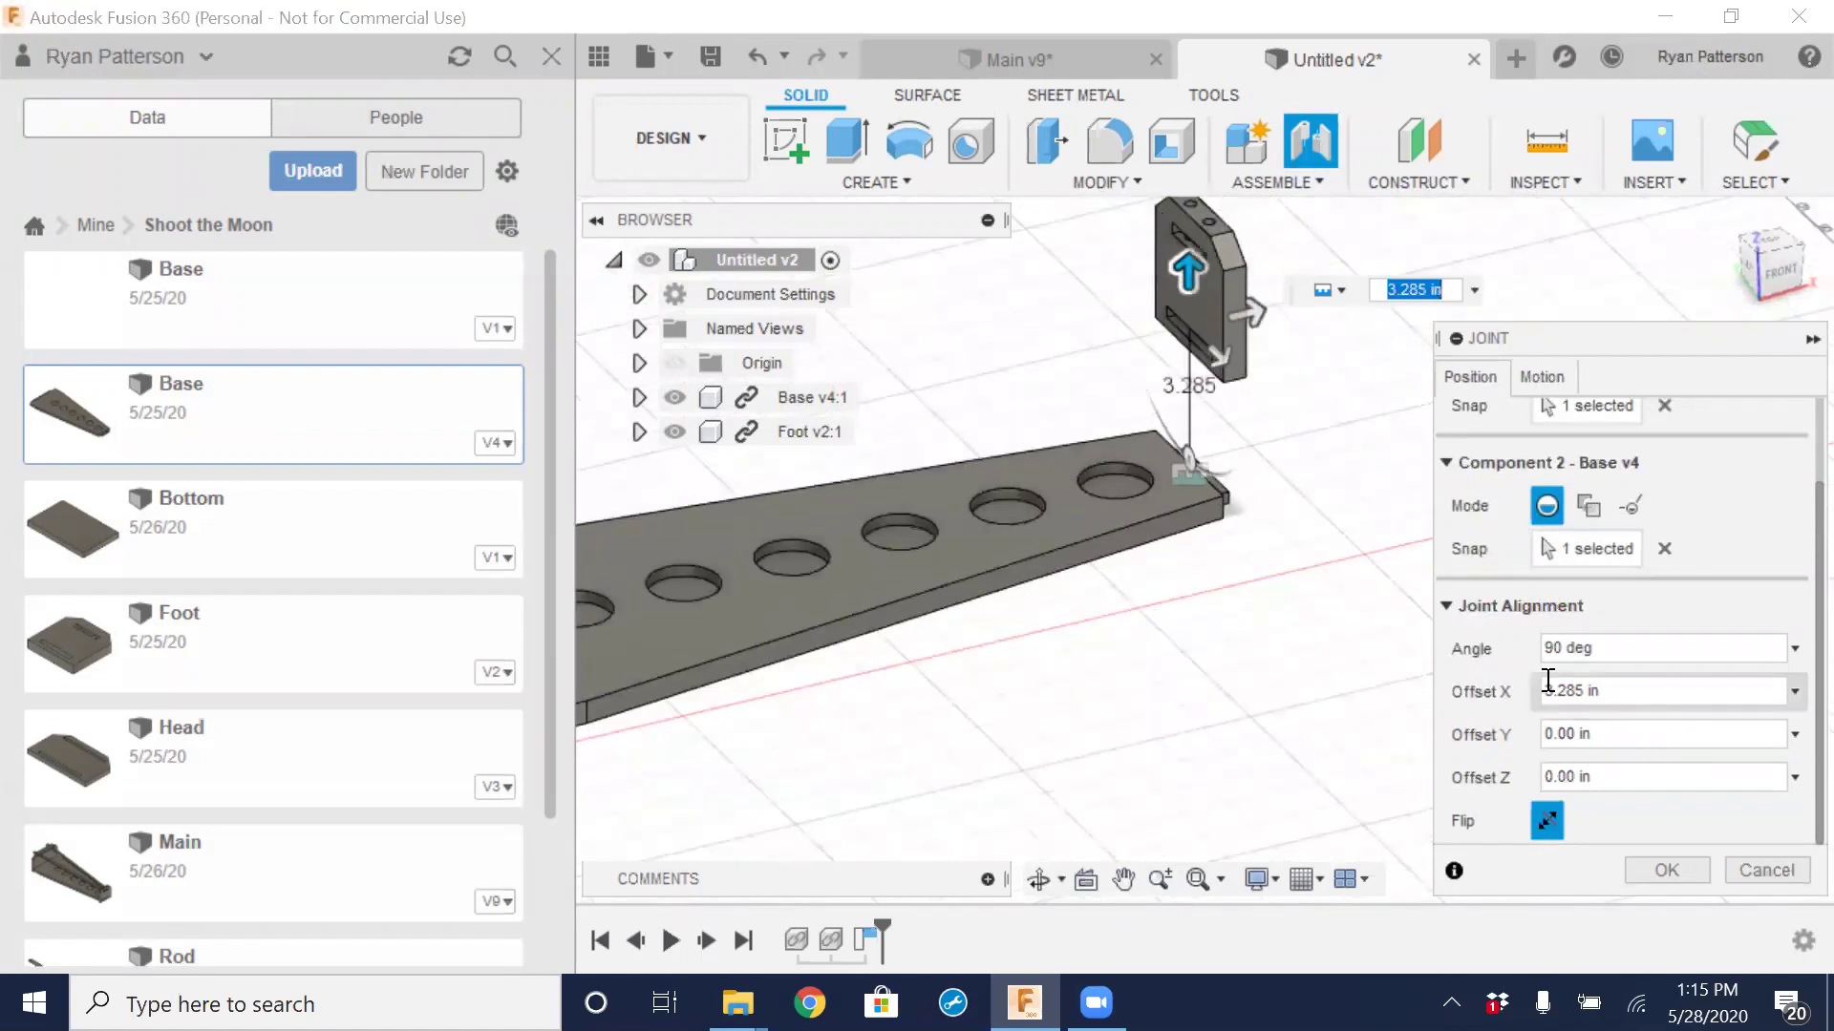
{"action": "double_click", "coordinate": [1624, 697]}
{"action": "type", "text": "0"}
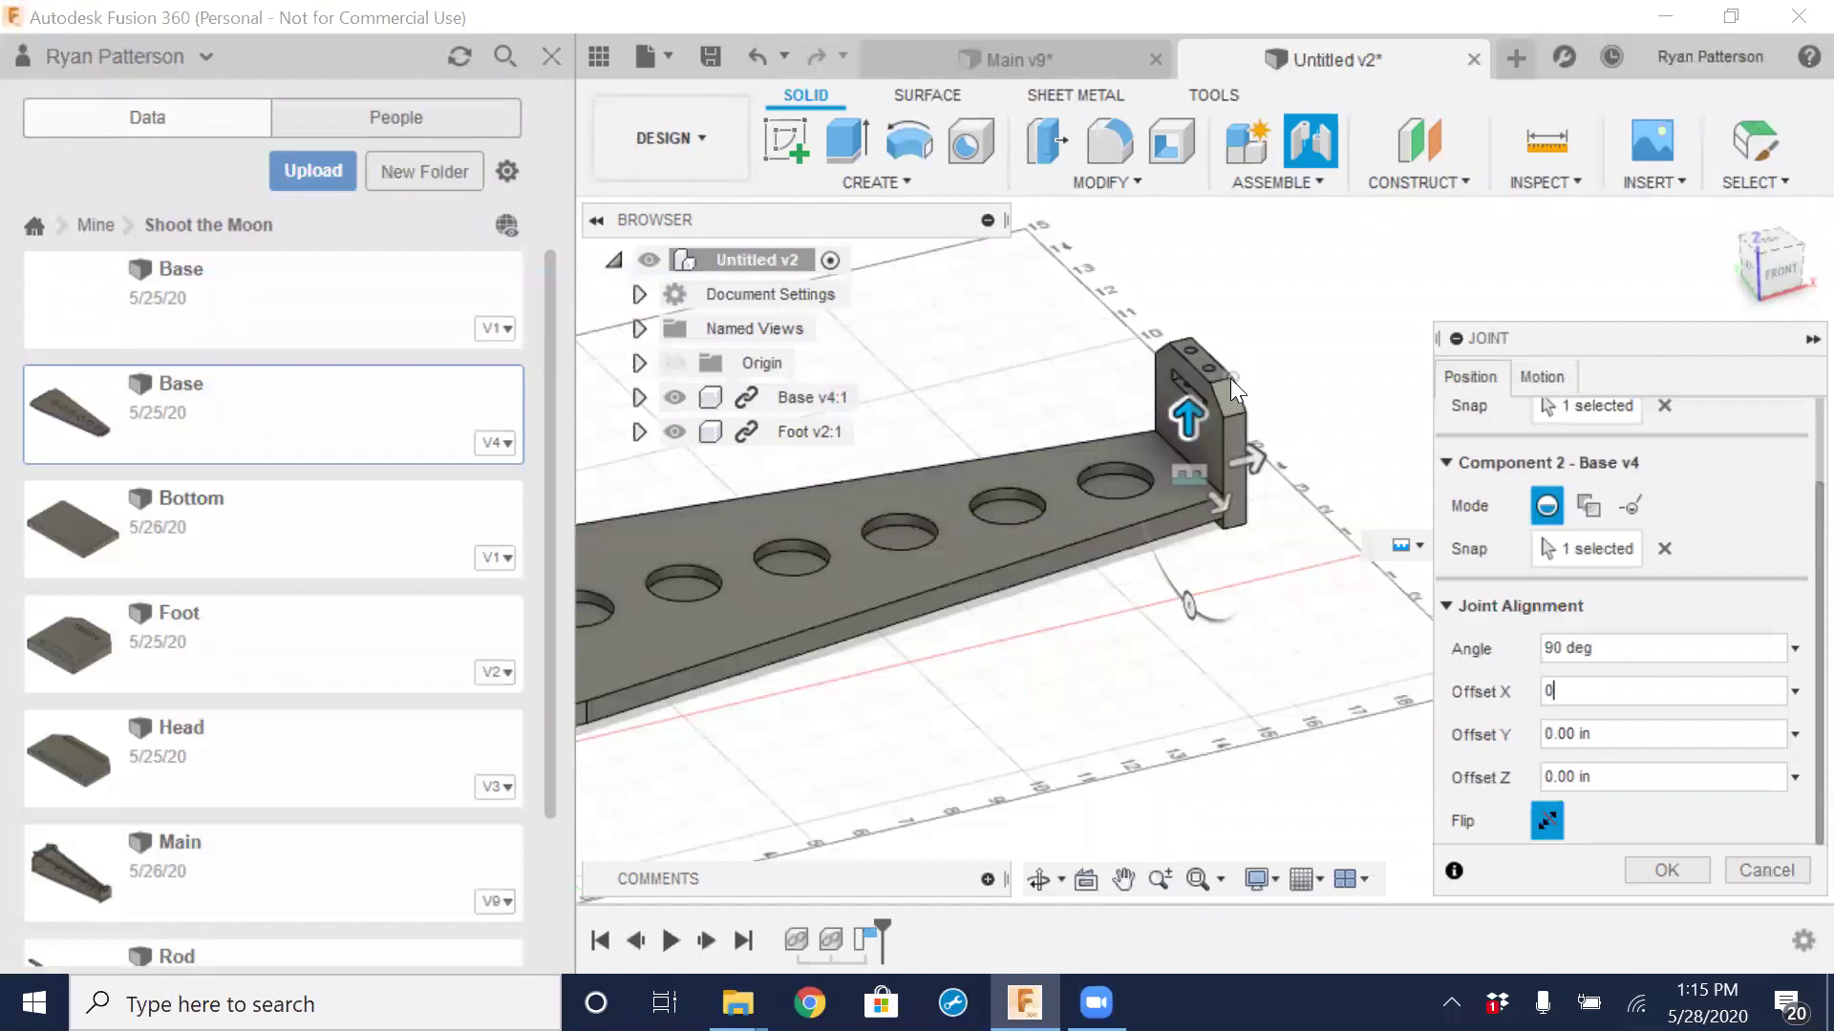
Finish the Foot-to-Base joint with the Rigid motion type
{"action": "left_click", "coordinate": [1543, 375]}
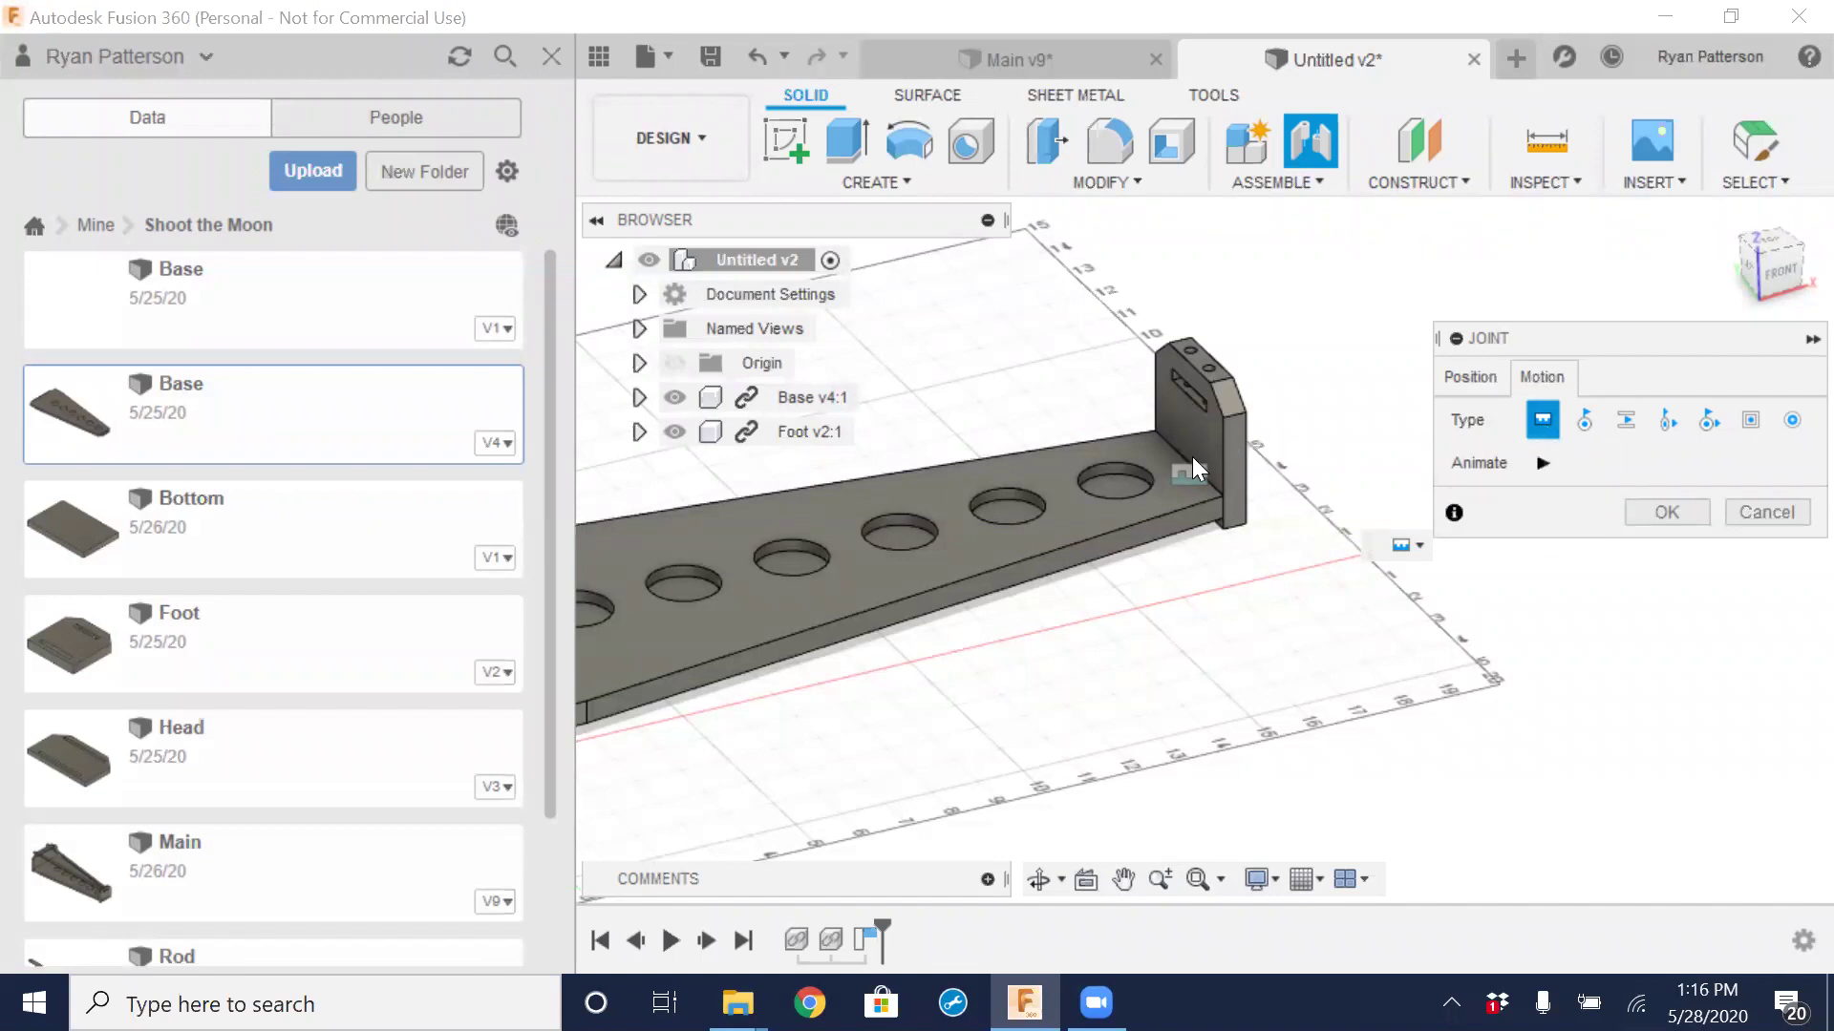
{"action": "left_click", "coordinate": [1666, 511]}
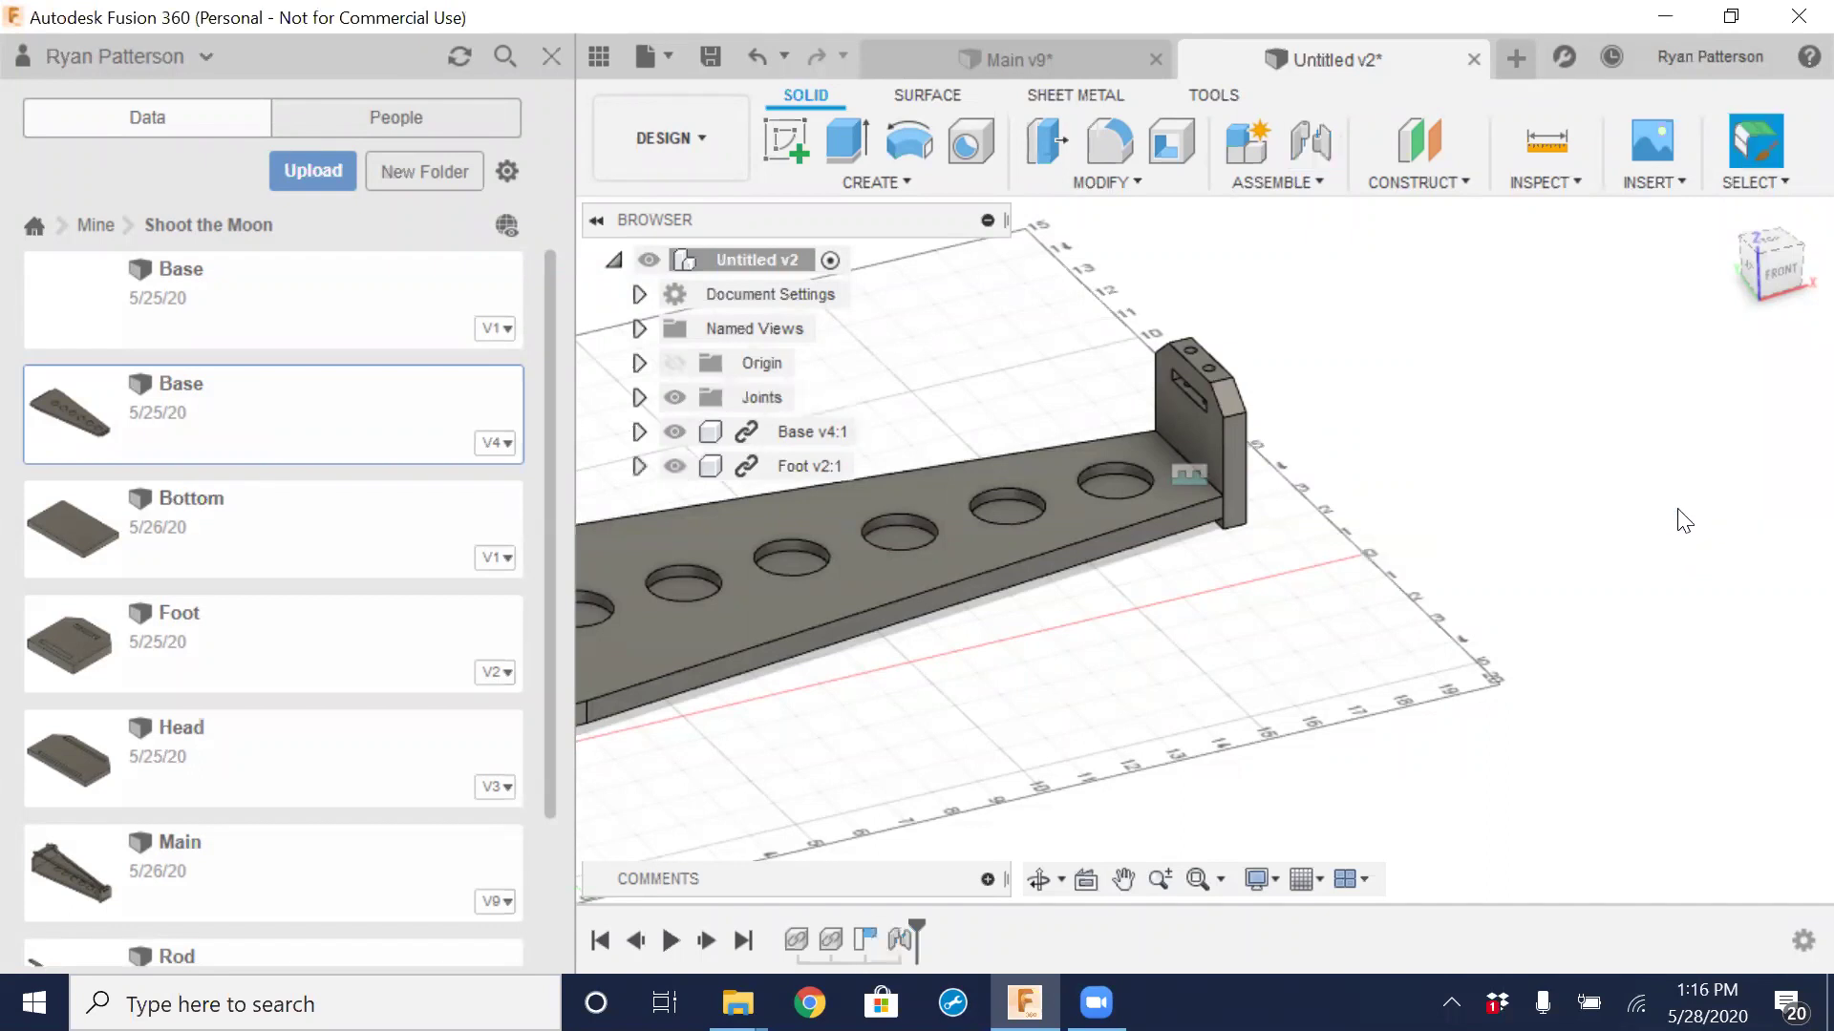
{"action": "middle_click_drag", "start_coordinate": [1202, 478], "coordinate": [1326, 407]}
{"action": "scroll", "coordinate": [1318, 411], "scroll_direction": "down", "scroll_amount": 3}
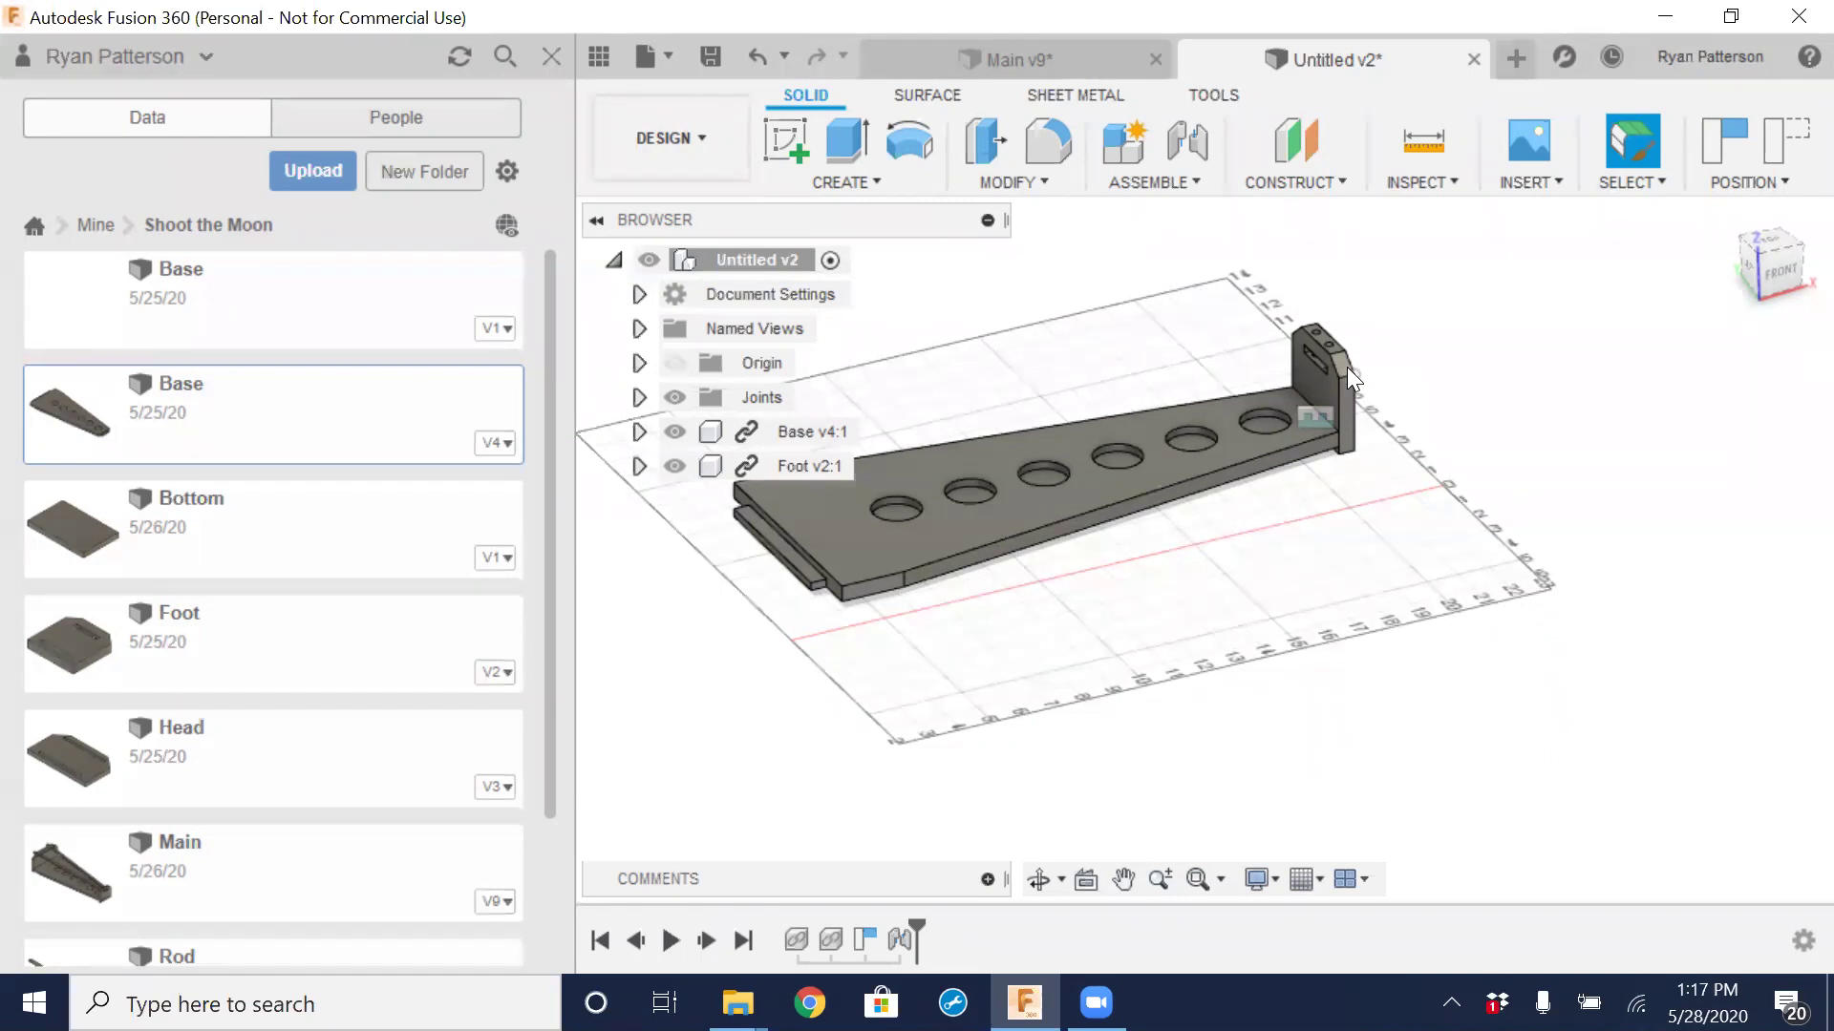
Undo the Foot-to-Base joint and the captured component position
{"action": "key", "text": "ctrl+z"}
{"action": "key", "text": "ctrl+z"}
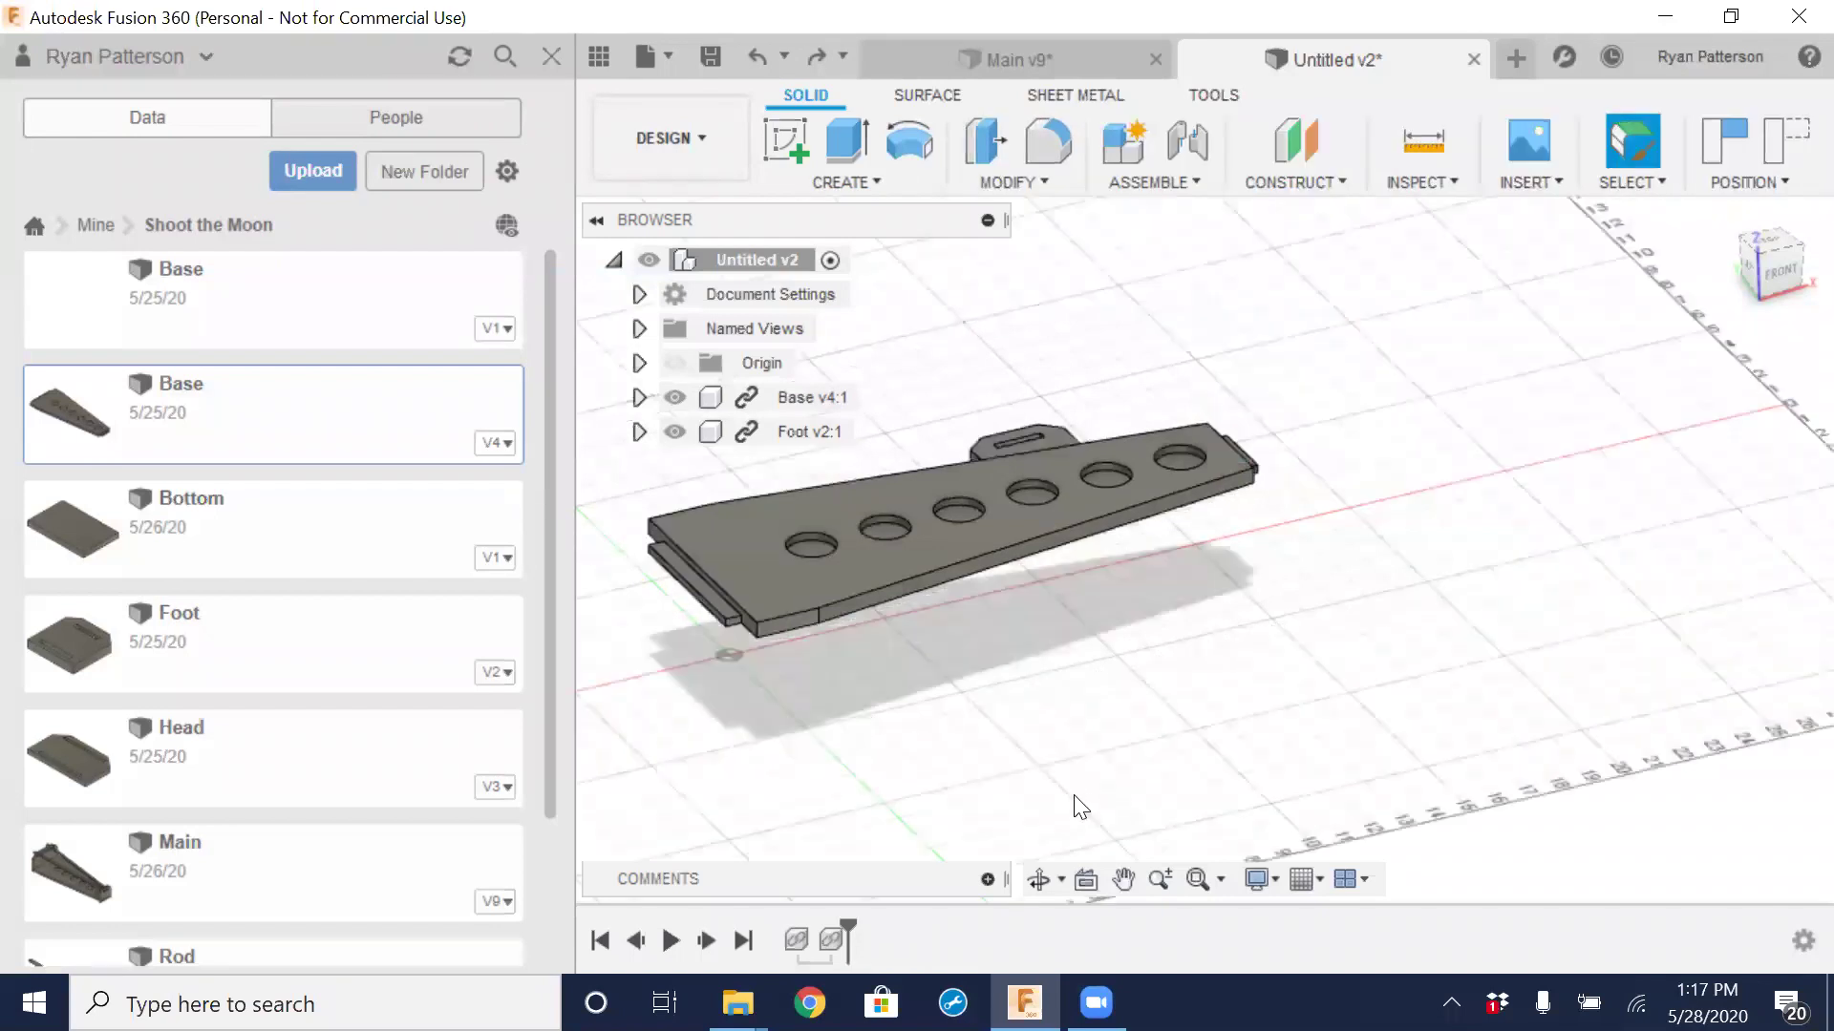
Shift the loose Base within the workspace and ground it there, capturing the current position
{"action": "middle_click_drag", "start_coordinate": [1073, 741], "coordinate": [1046, 597], "text": "shift"}
{"action": "left_click_drag", "start_coordinate": [1041, 586], "coordinate": [966, 595]}
{"action": "left_click_drag", "start_coordinate": [897, 511], "coordinate": [1049, 559]}
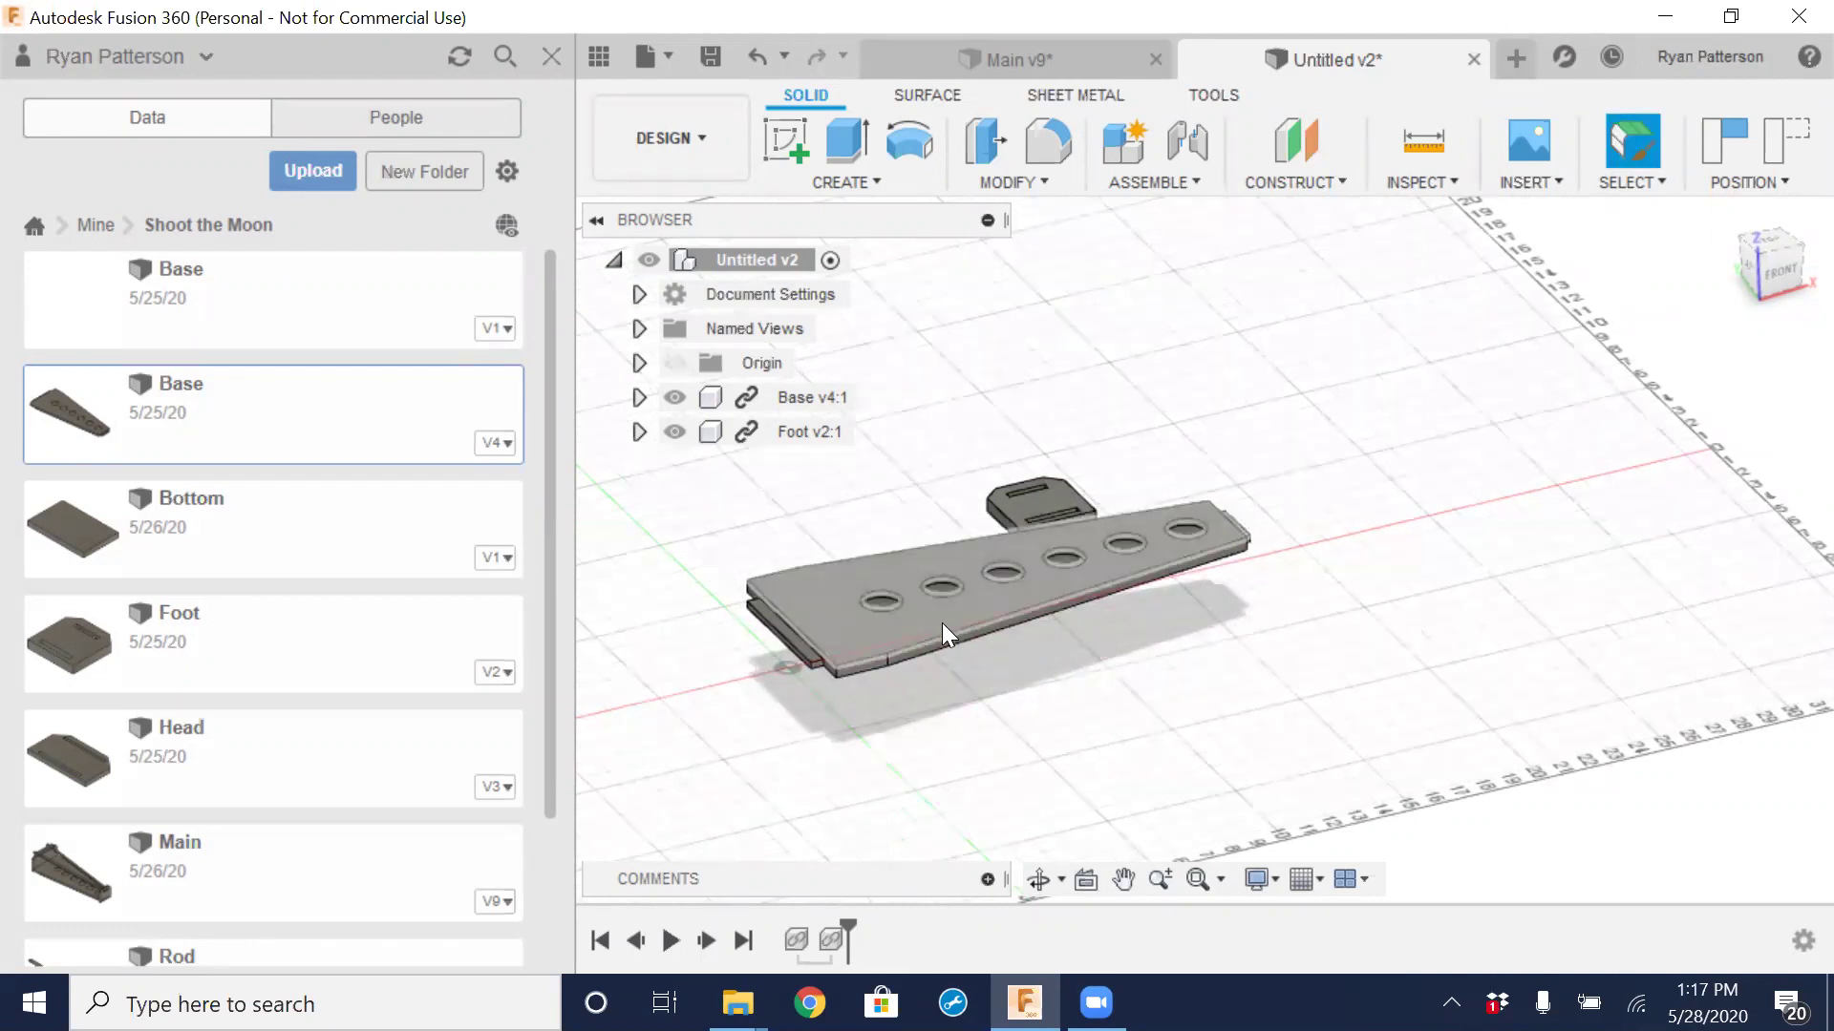
{"action": "right_click", "coordinate": [790, 397]}
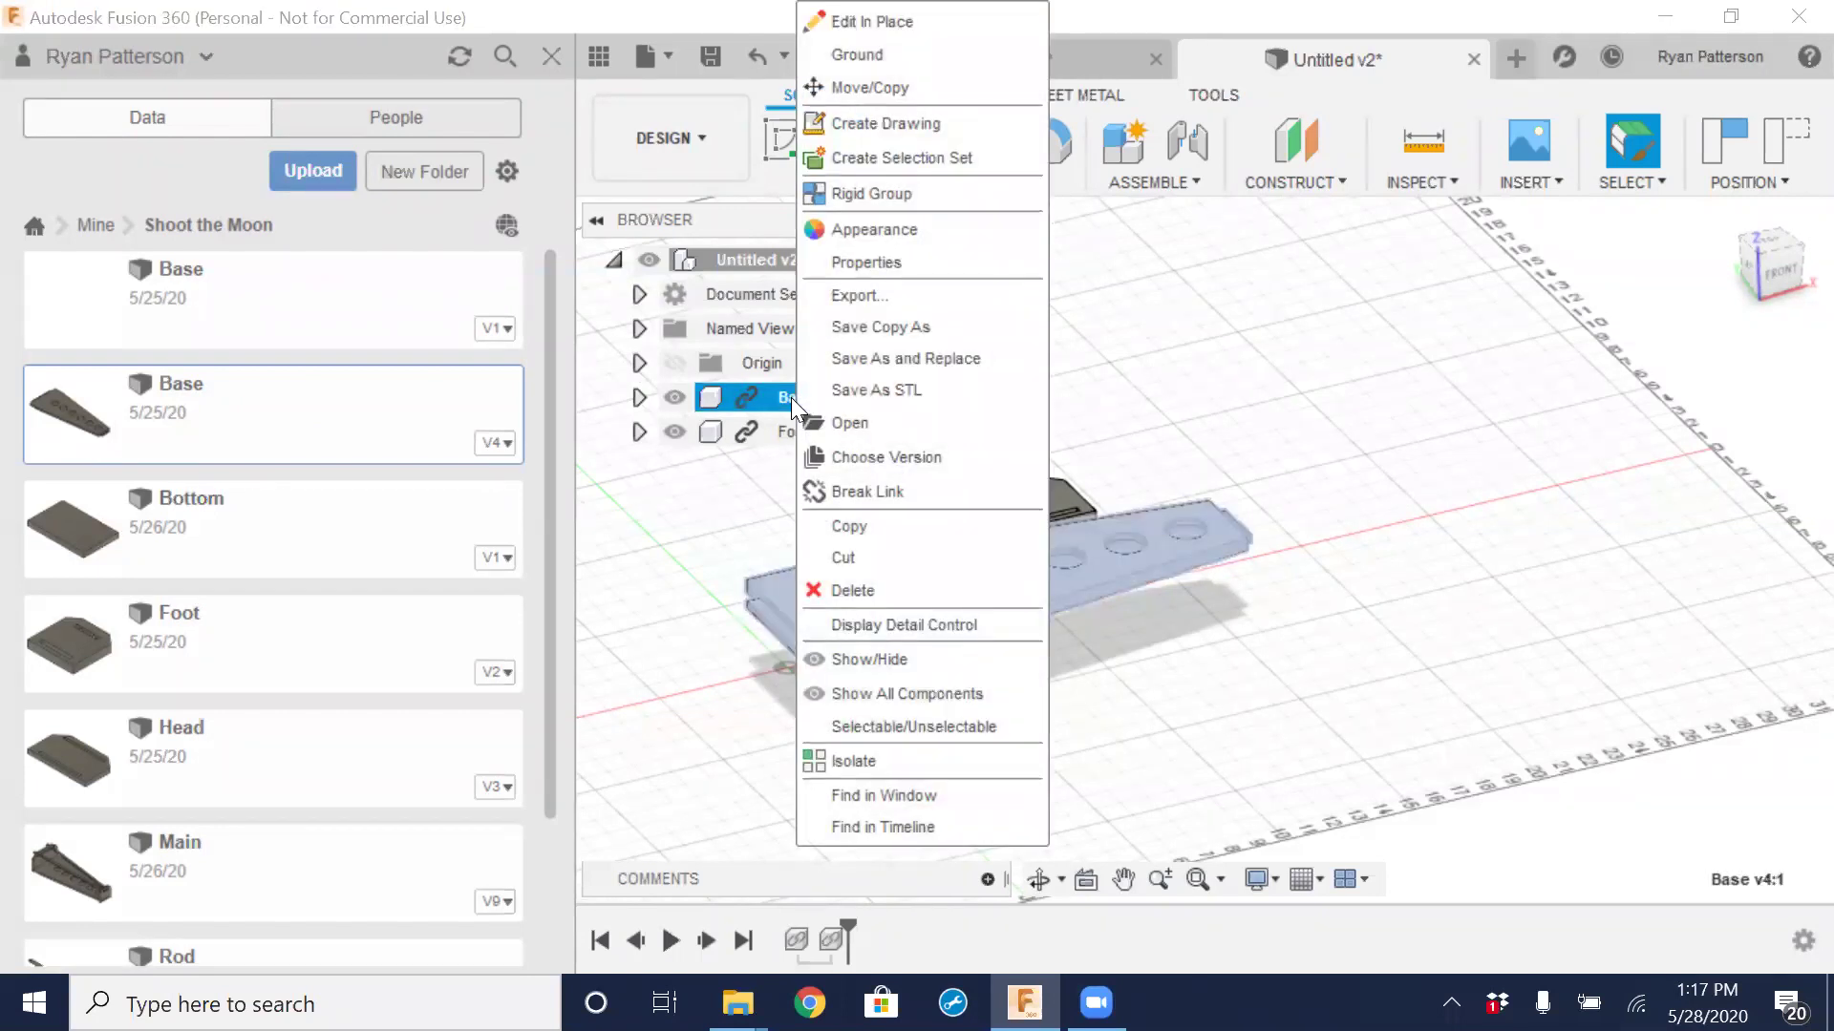
{"action": "left_click", "coordinate": [871, 54]}
{"action": "left_click", "coordinate": [1077, 548]}
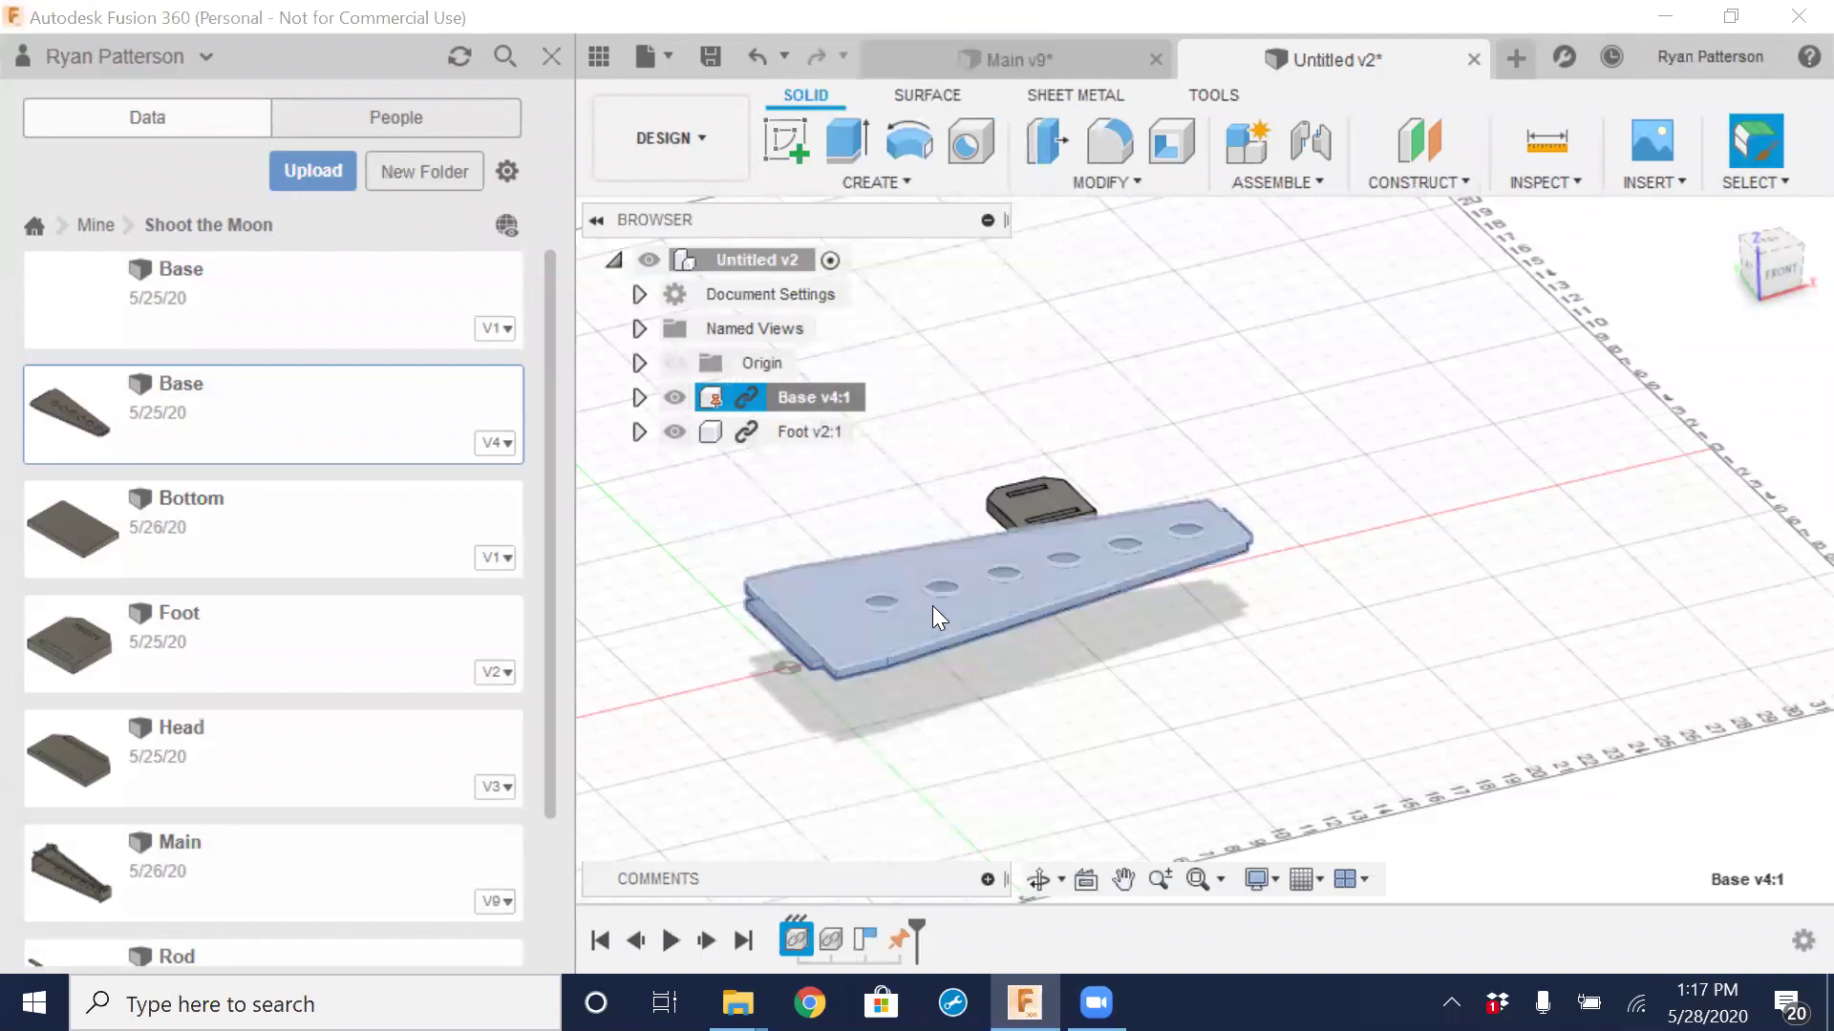
{"action": "left_click", "coordinate": [714, 403]}
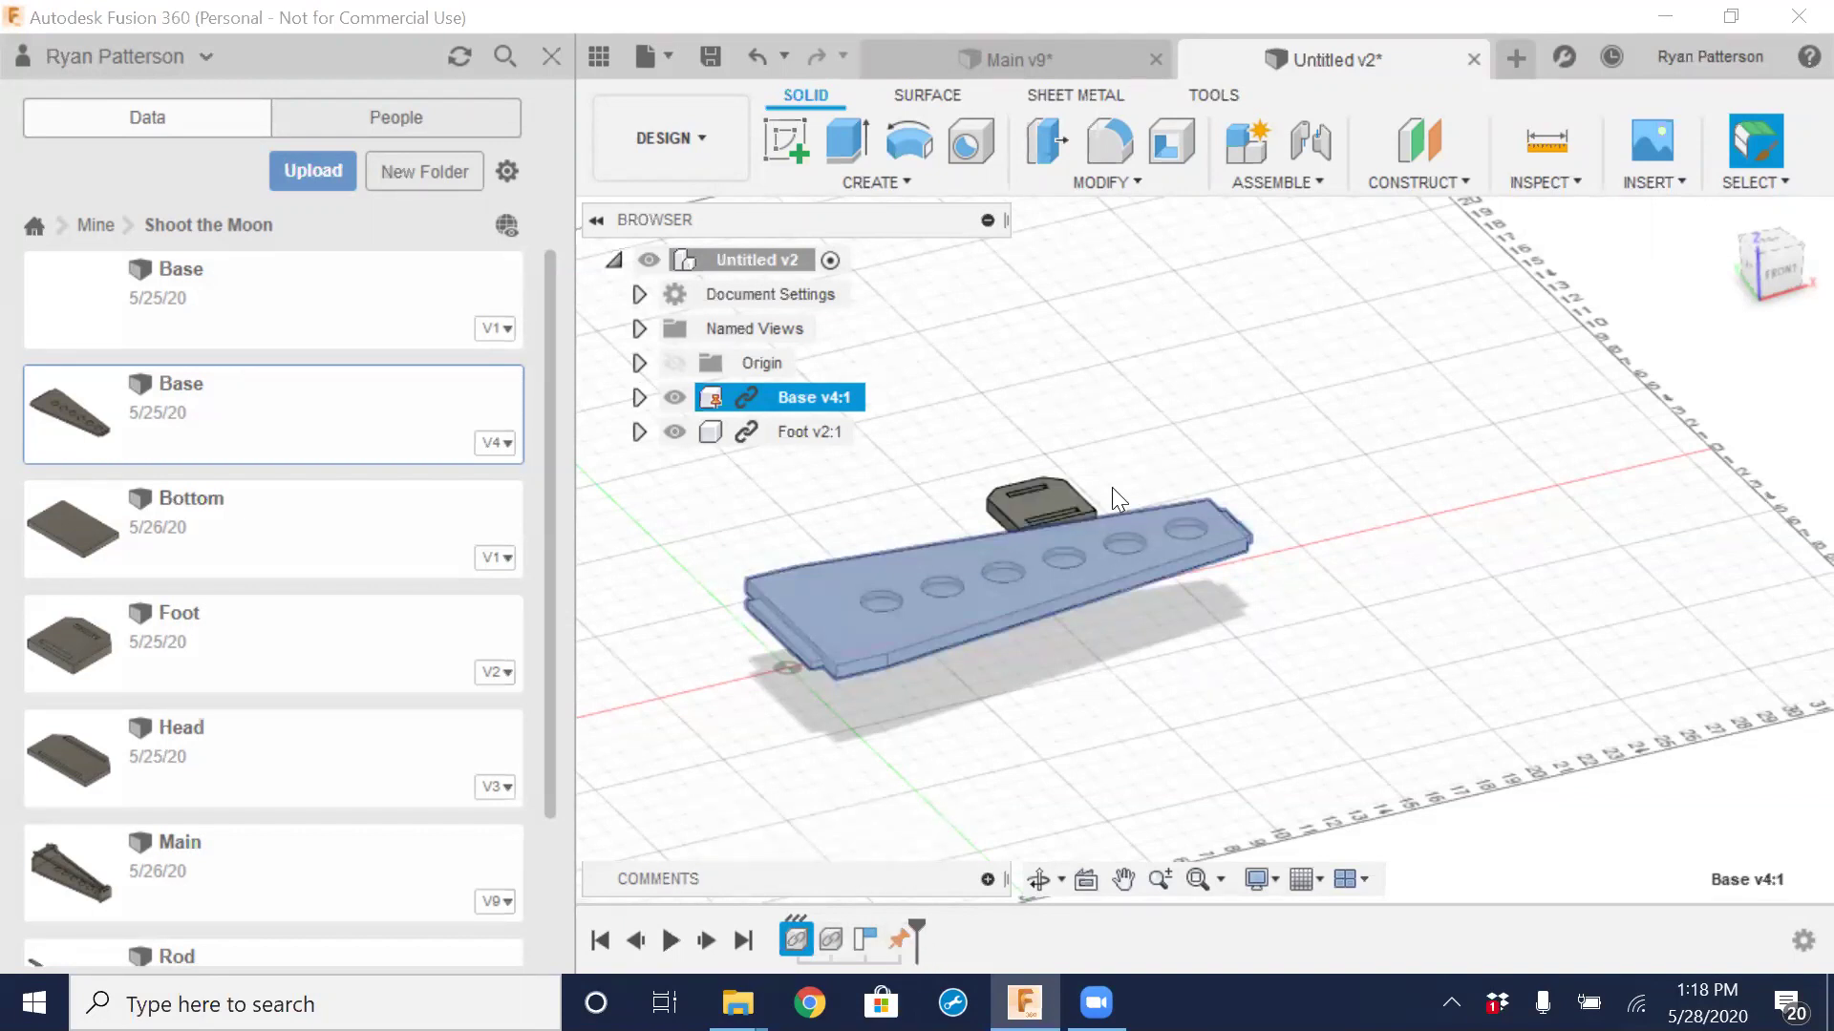
Join the midpoint of the Foot long slot's inner top edge to the midpoint of the edge where the Base's narrow-end tab meets its end face
{"action": "scroll", "coordinate": [1137, 516], "scroll_direction": "up", "scroll_amount": 5}
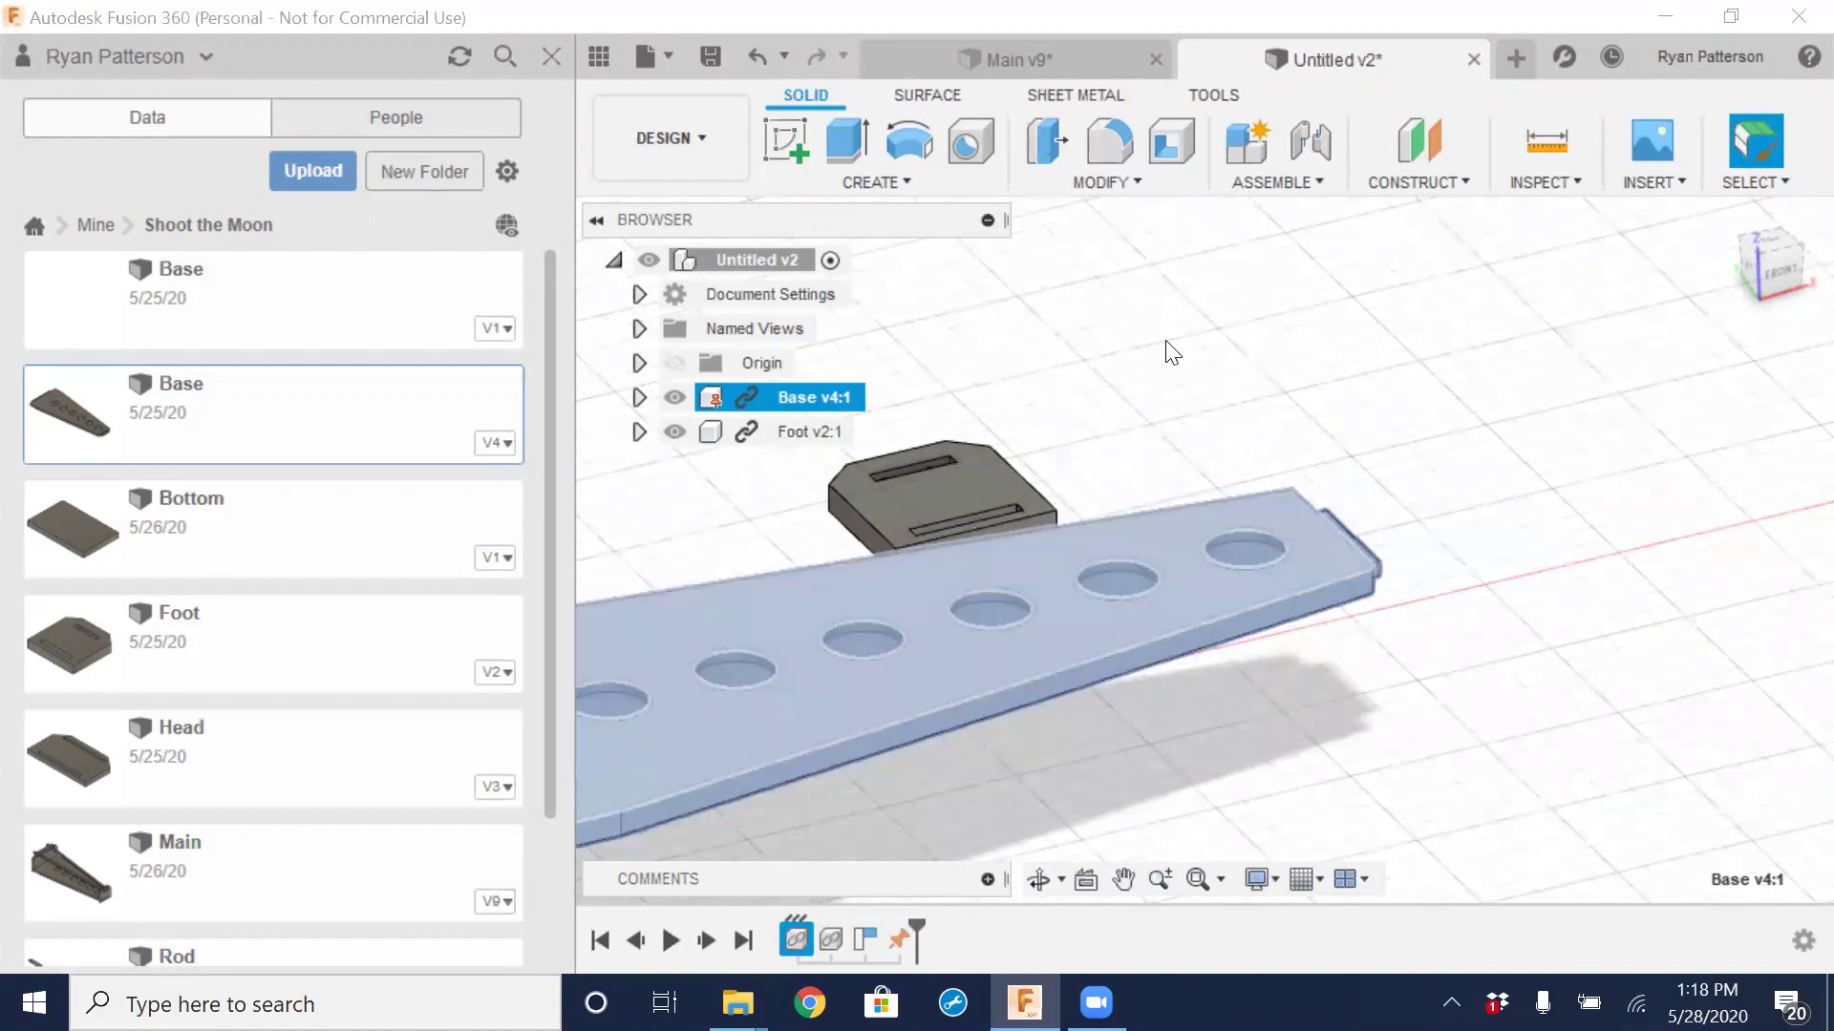
{"action": "left_click", "coordinate": [1268, 305]}
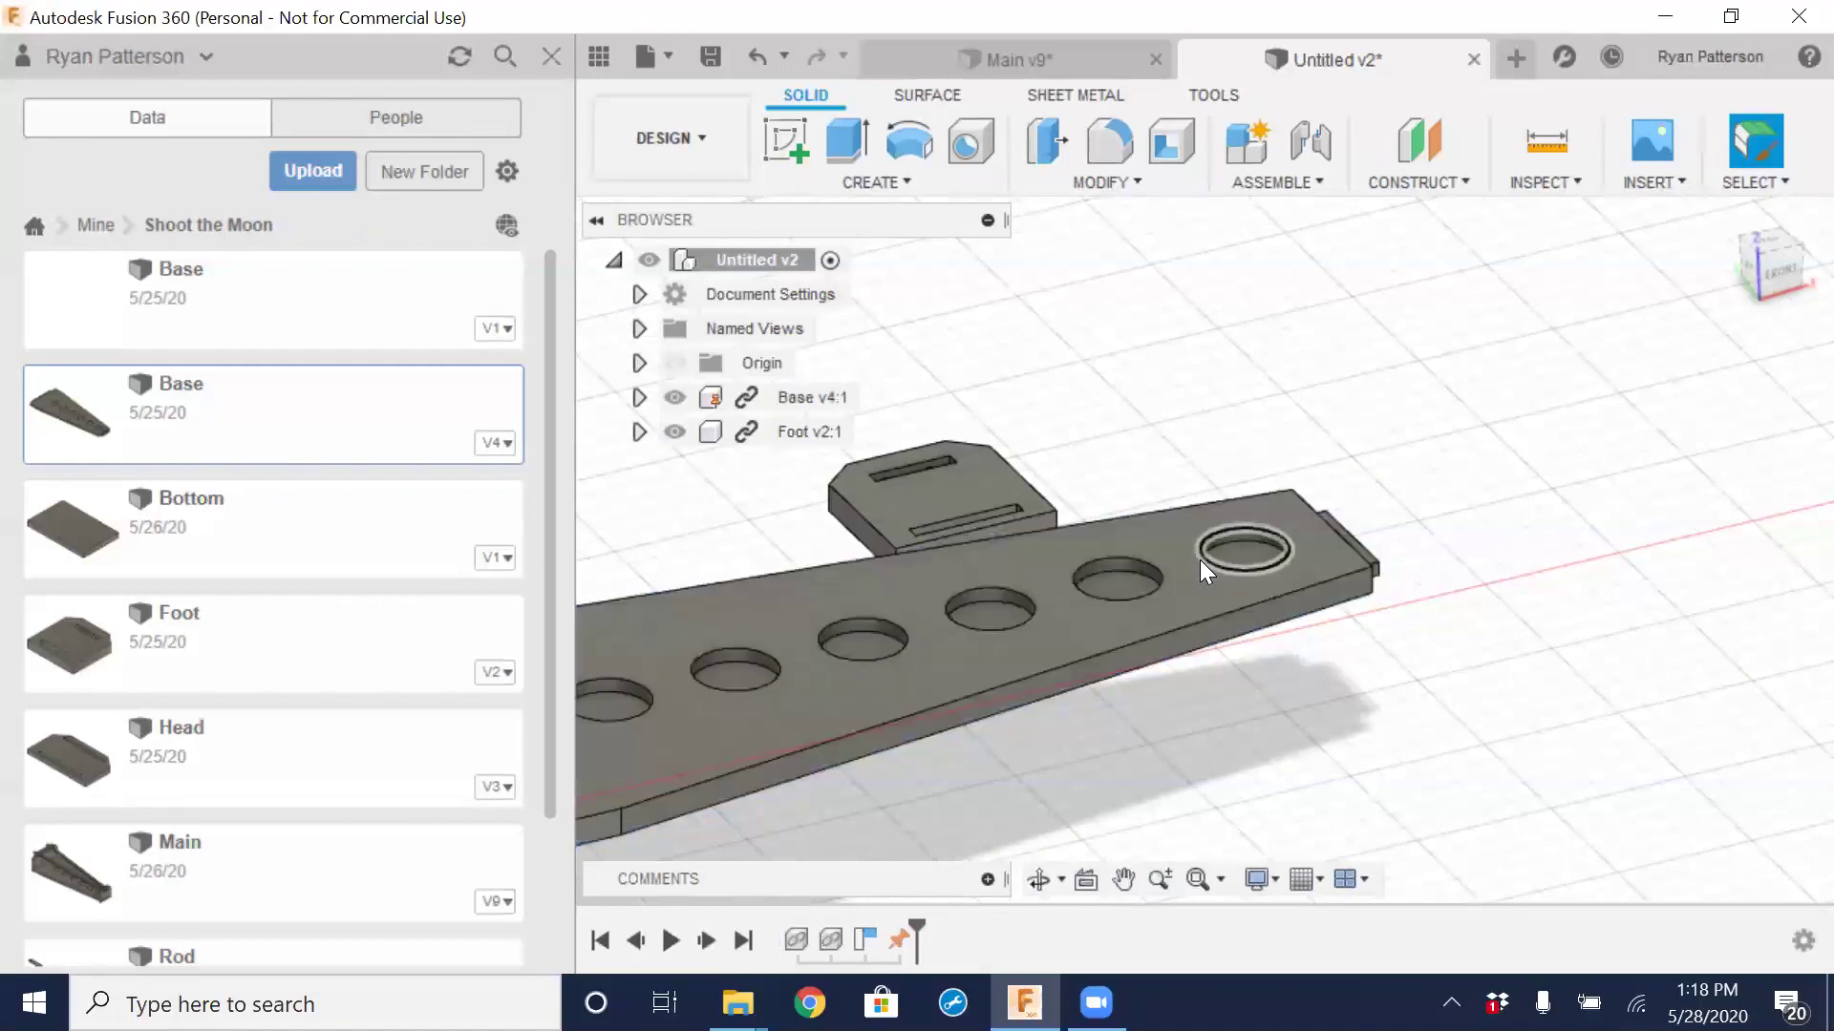
{"action": "left_click", "coordinate": [1312, 145]}
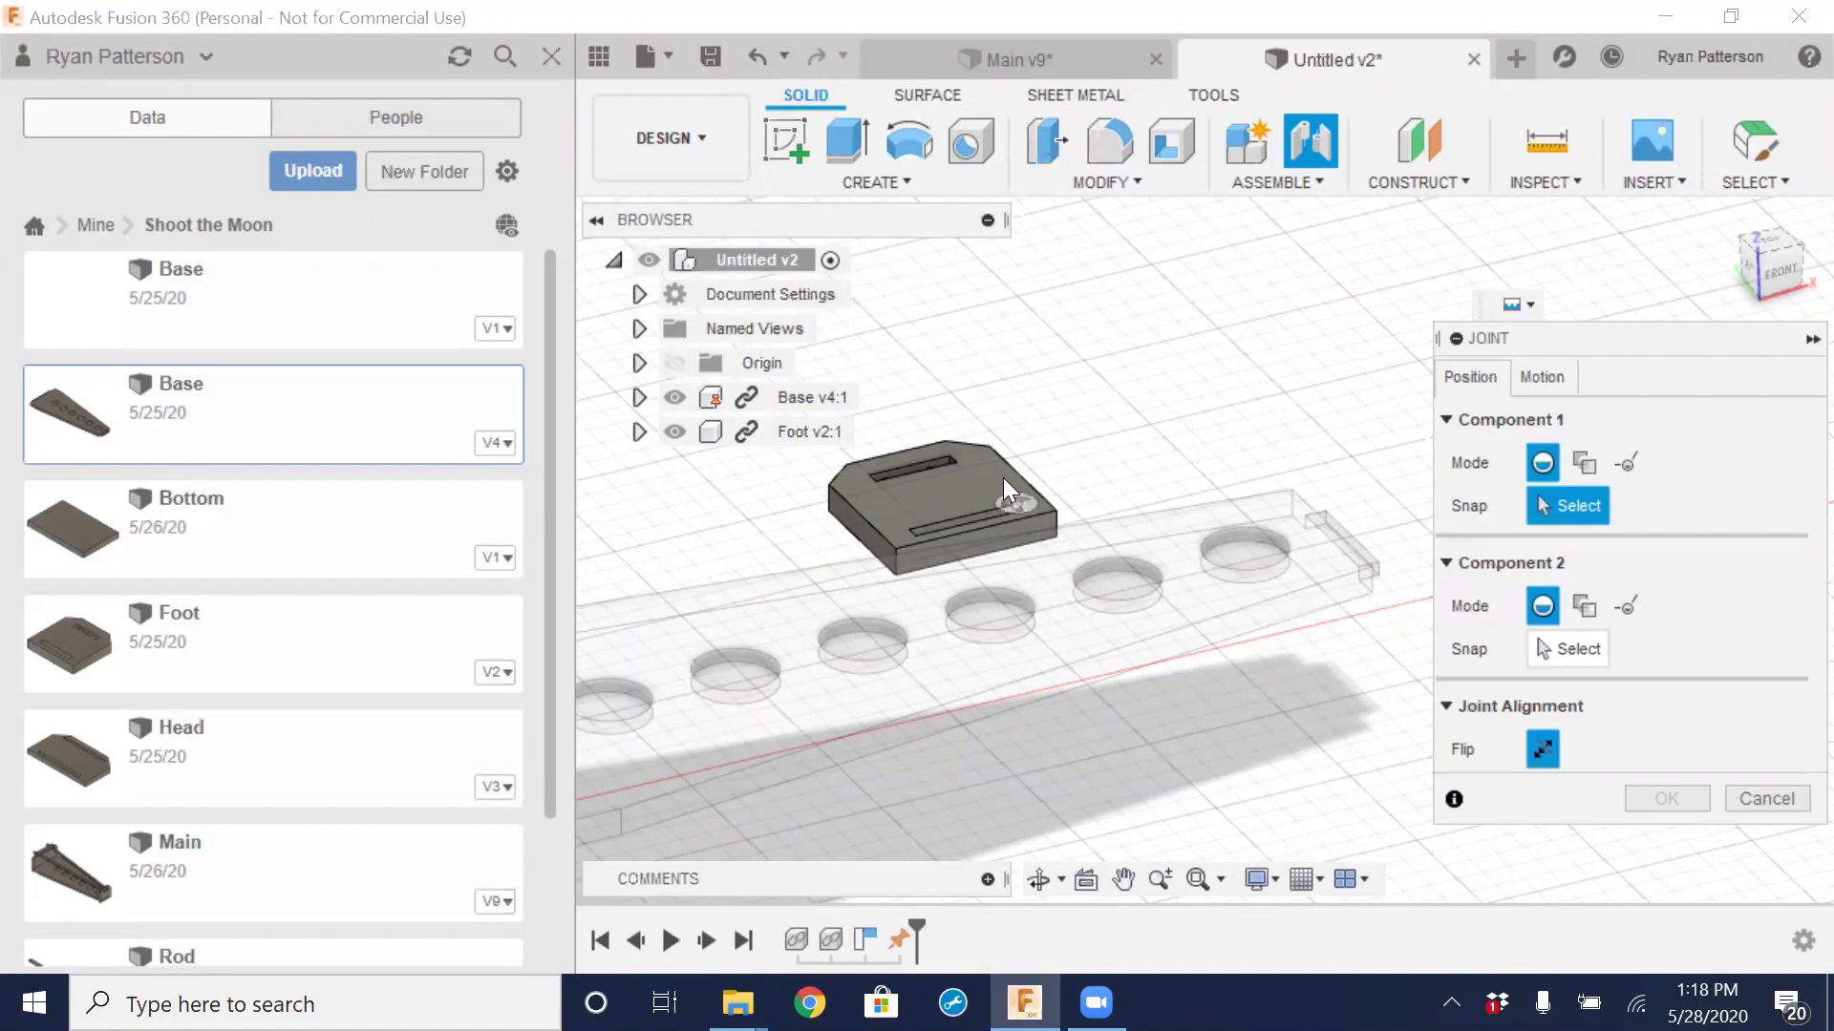
{"action": "scroll", "coordinate": [993, 505], "scroll_direction": "up", "scroll_amount": 5}
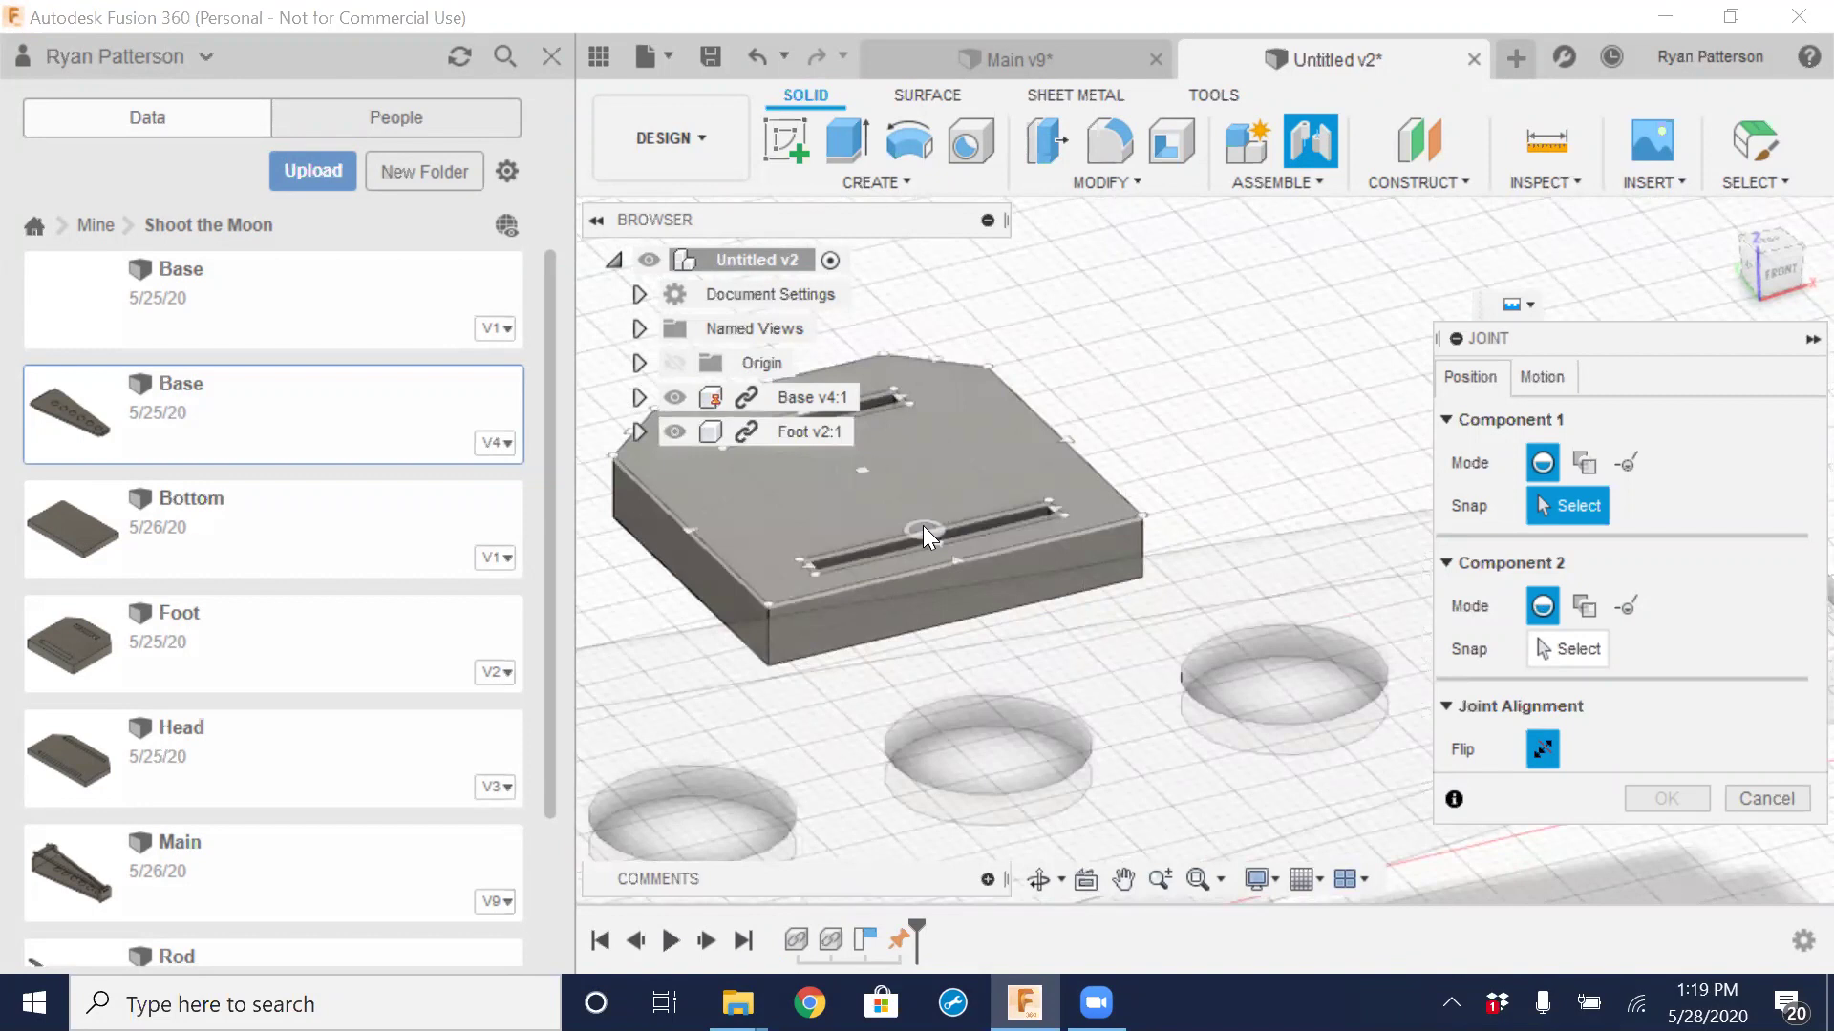
{"action": "left_click", "coordinate": [922, 528]}
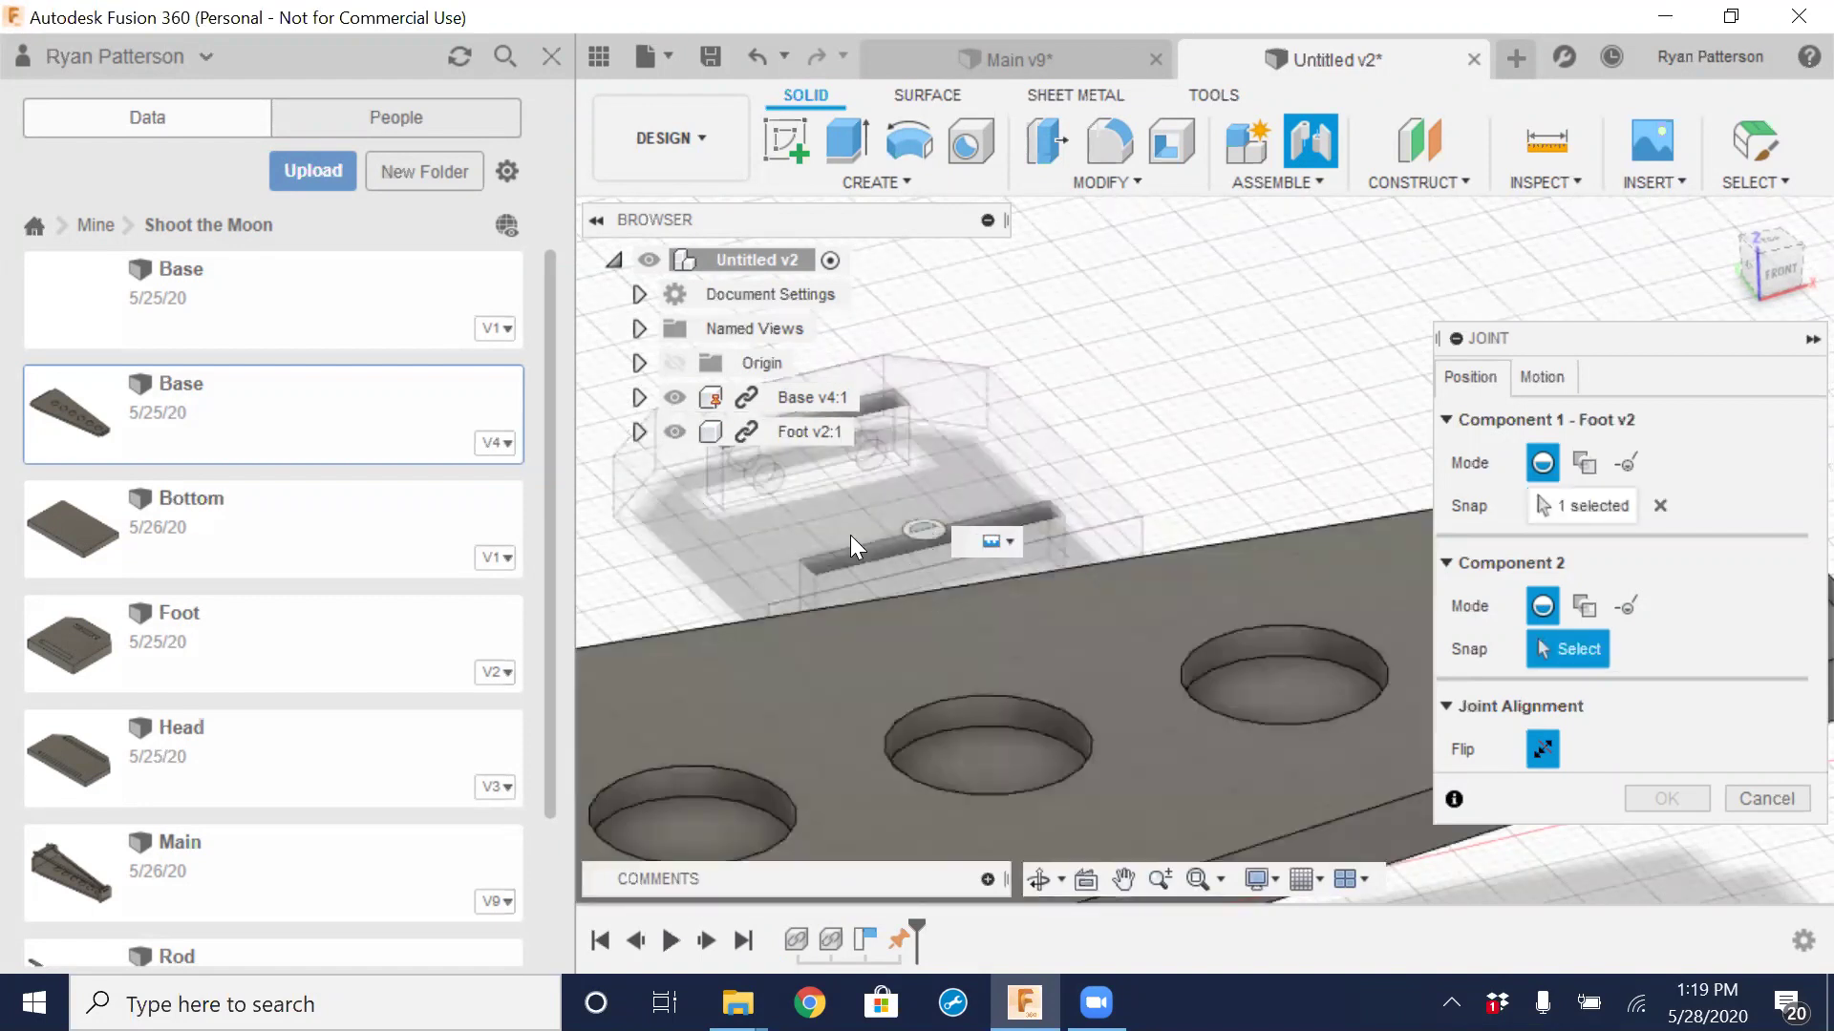
{"action": "scroll", "coordinate": [955, 454], "scroll_direction": "down", "scroll_amount": 5}
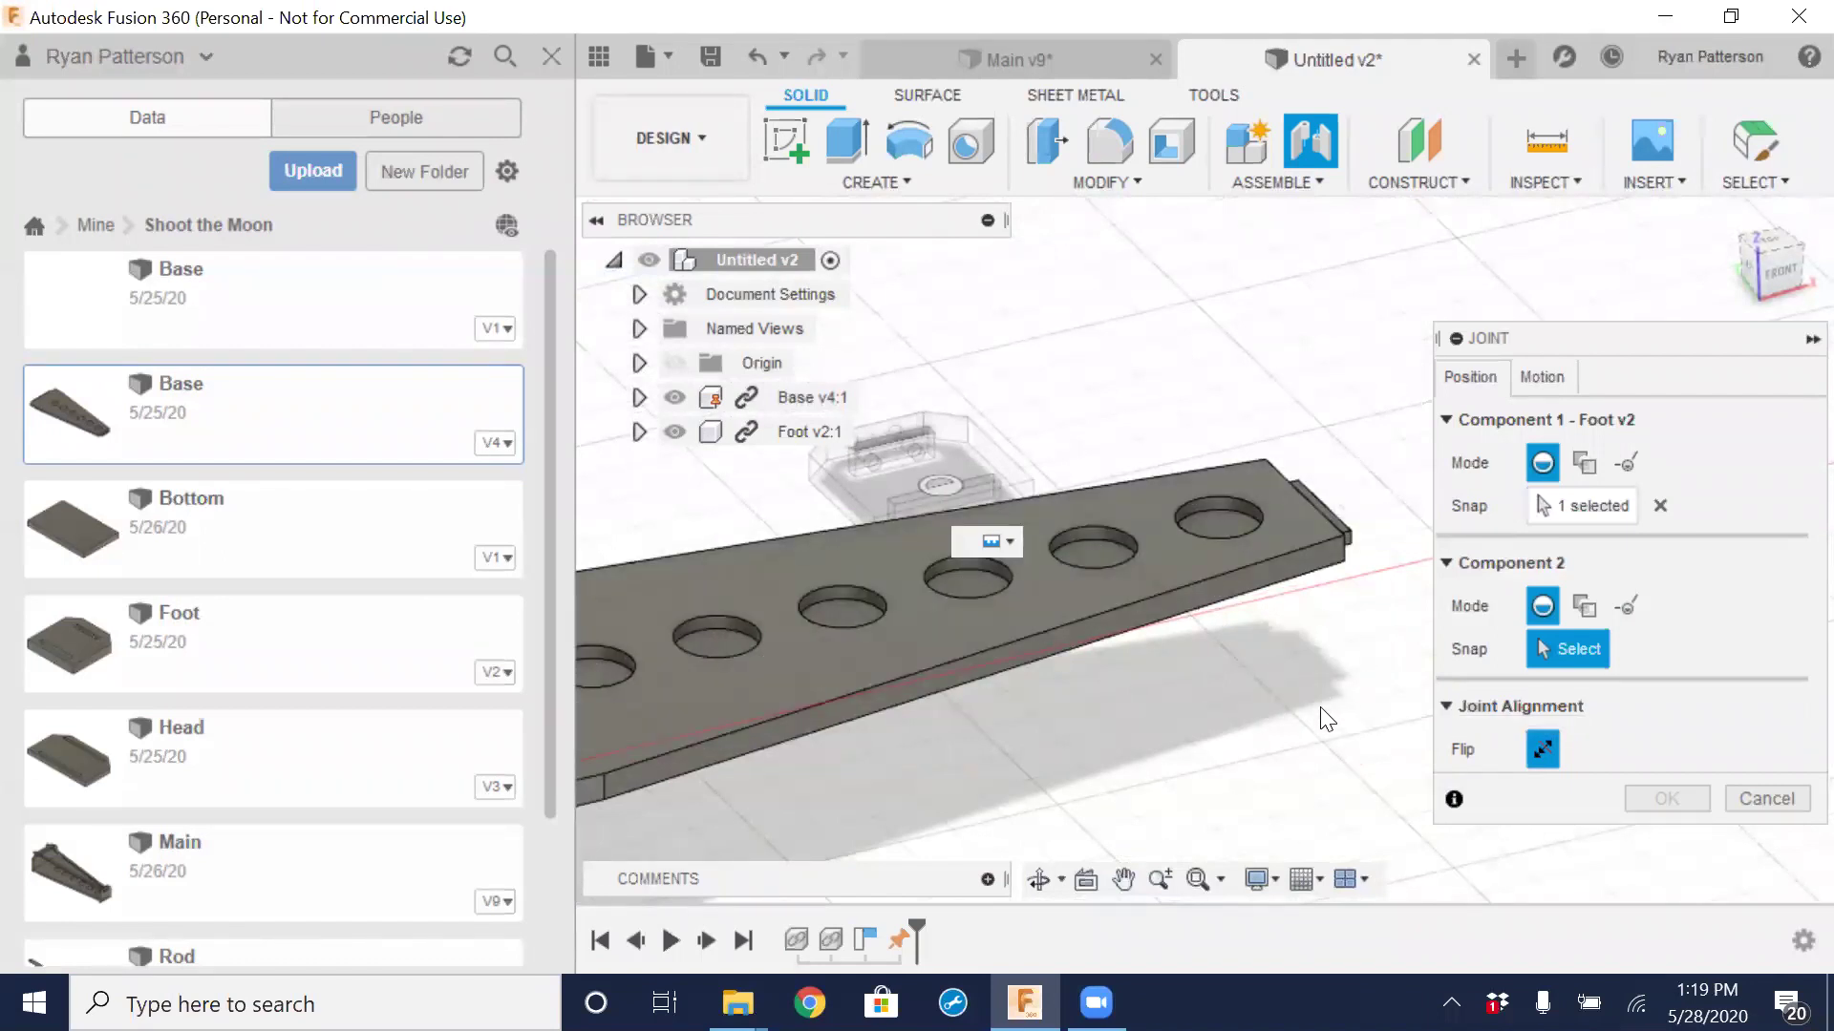
{"action": "middle_click_drag", "start_coordinate": [1307, 674], "coordinate": [1041, 659], "text": "shift"}
{"action": "scroll", "coordinate": [1347, 653], "scroll_direction": "up", "scroll_amount": 5}
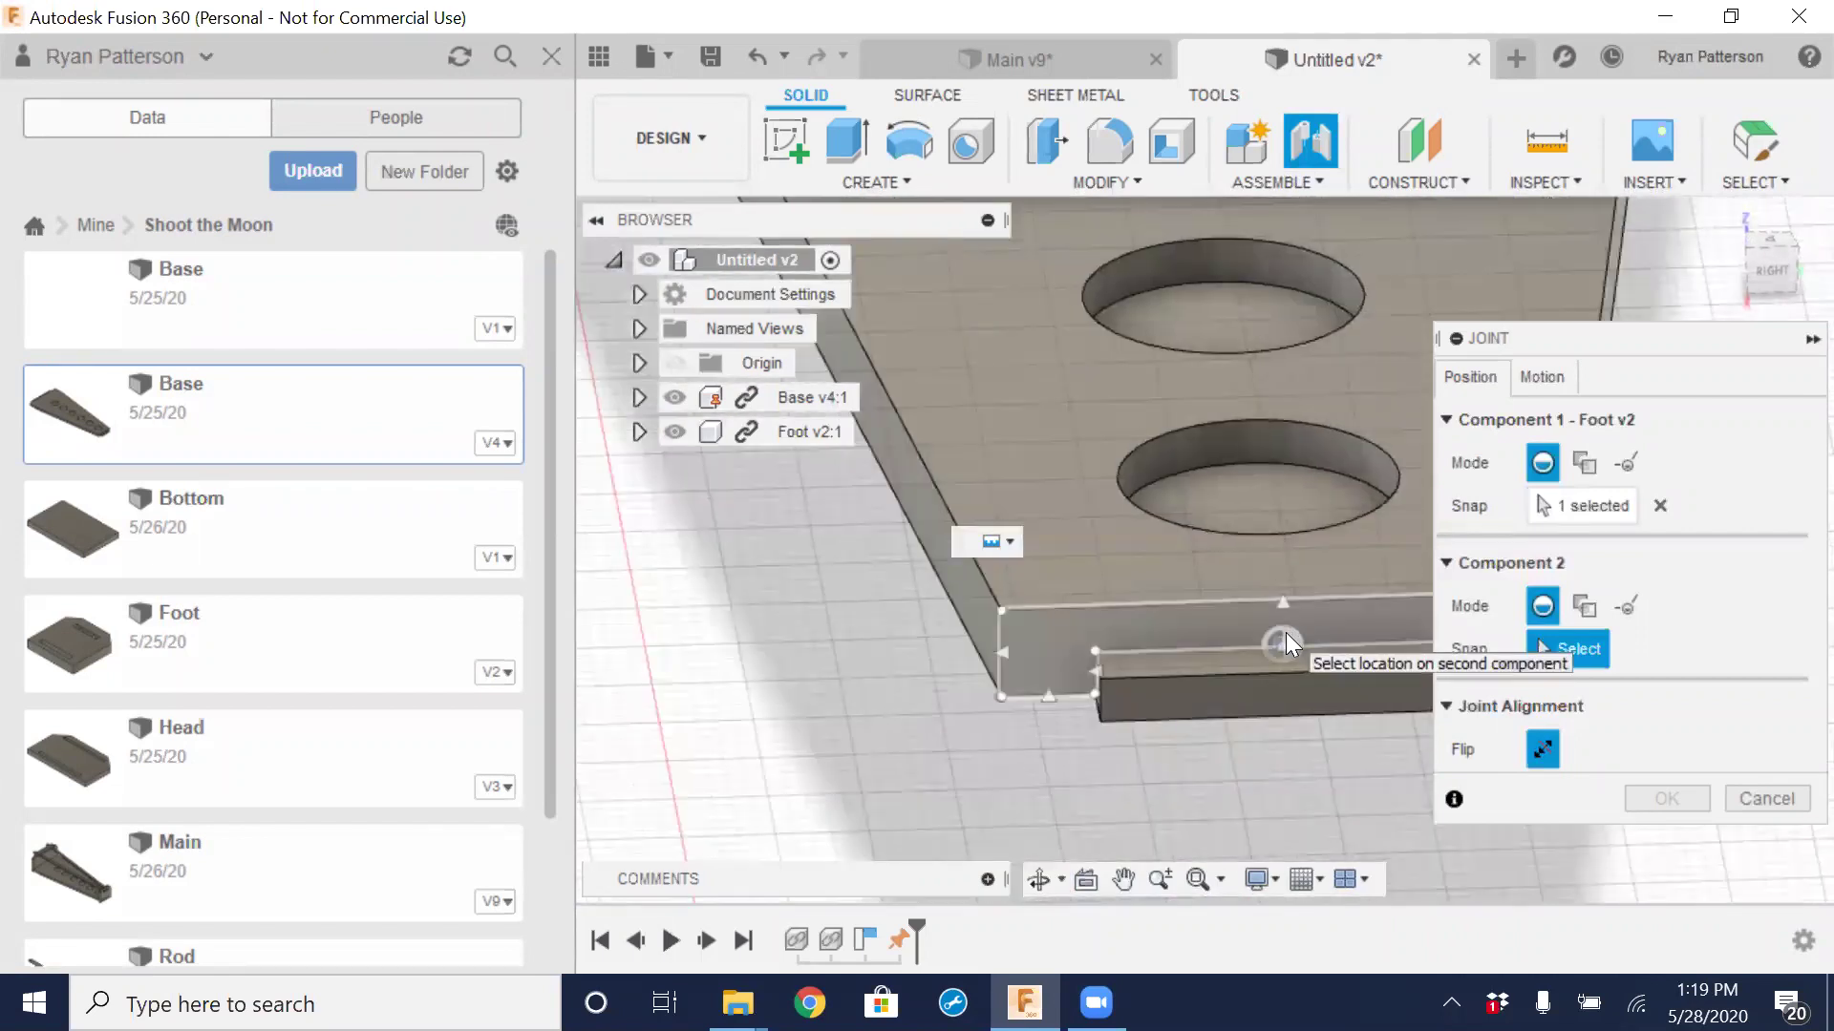
{"action": "left_click", "coordinate": [1286, 635]}
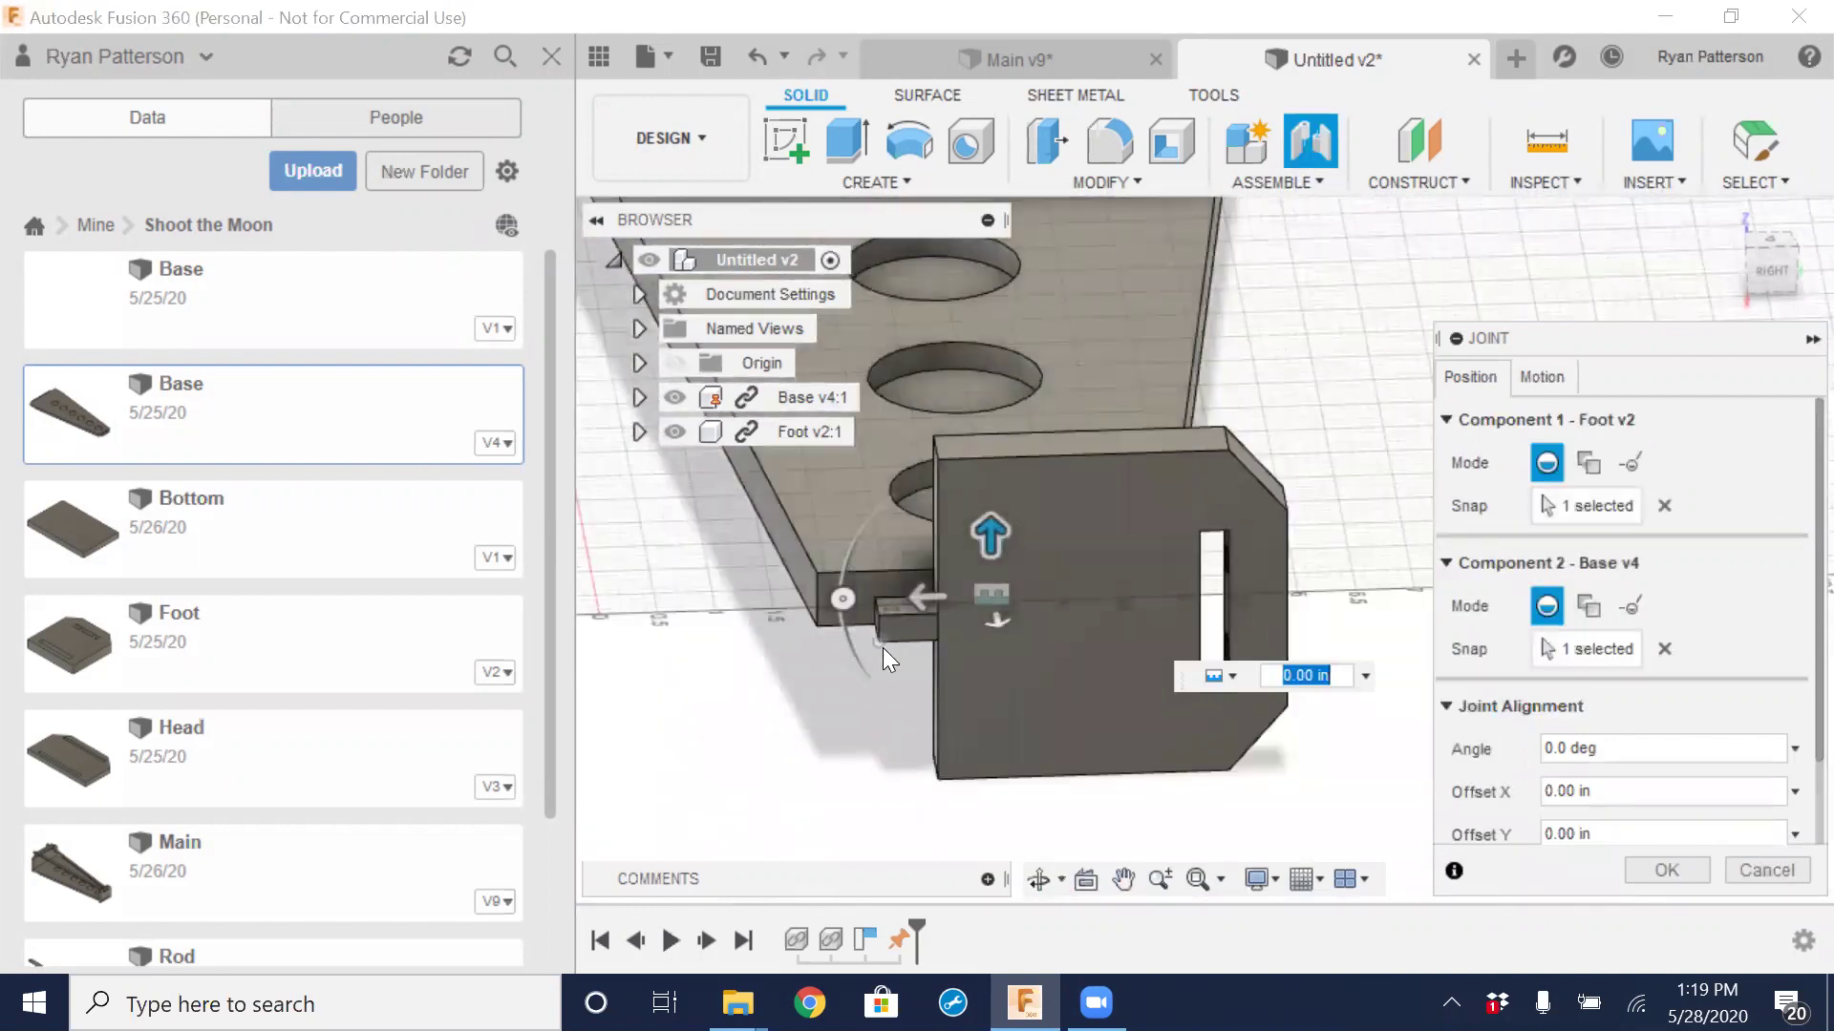
Set the Foot joint's alignment angle to 90 degrees and complete the joint
{"action": "middle_click_drag", "start_coordinate": [911, 659], "coordinate": [1432, 735], "text": "shift"}
{"action": "left_click", "coordinate": [1627, 764]}
{"action": "type", "text": "90"}
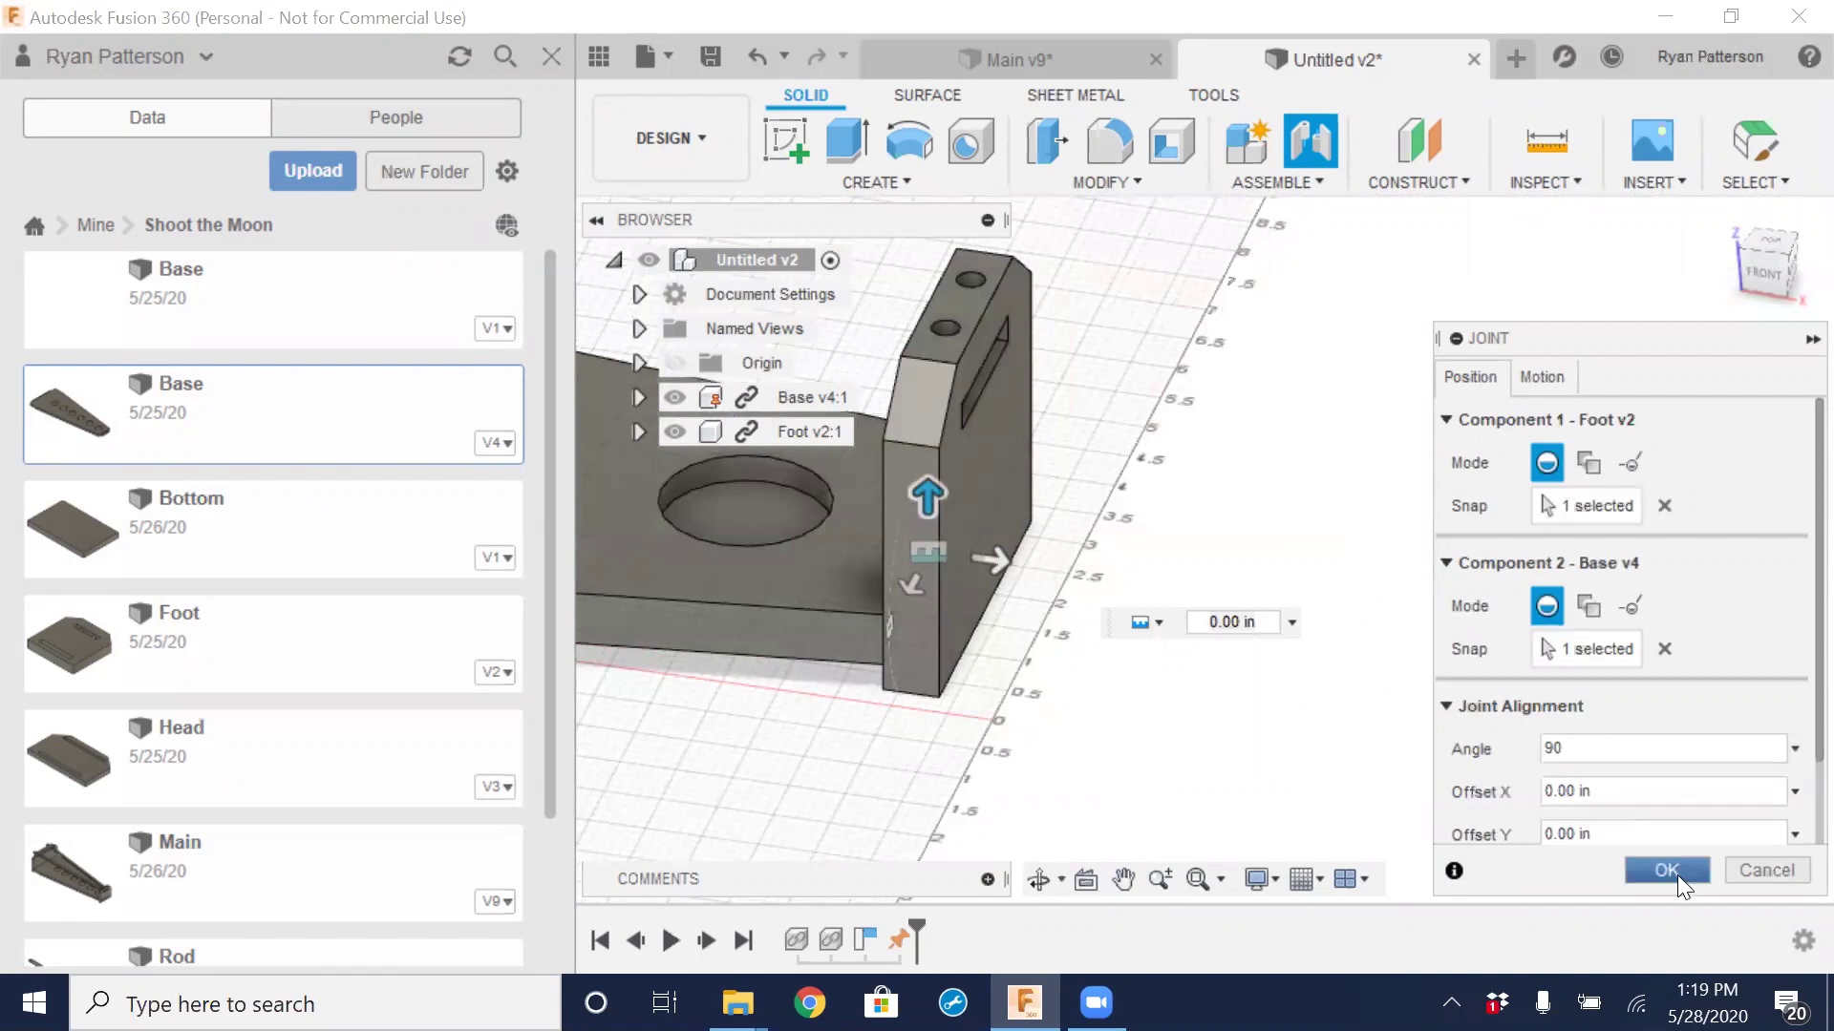
{"action": "left_click", "coordinate": [1677, 875]}
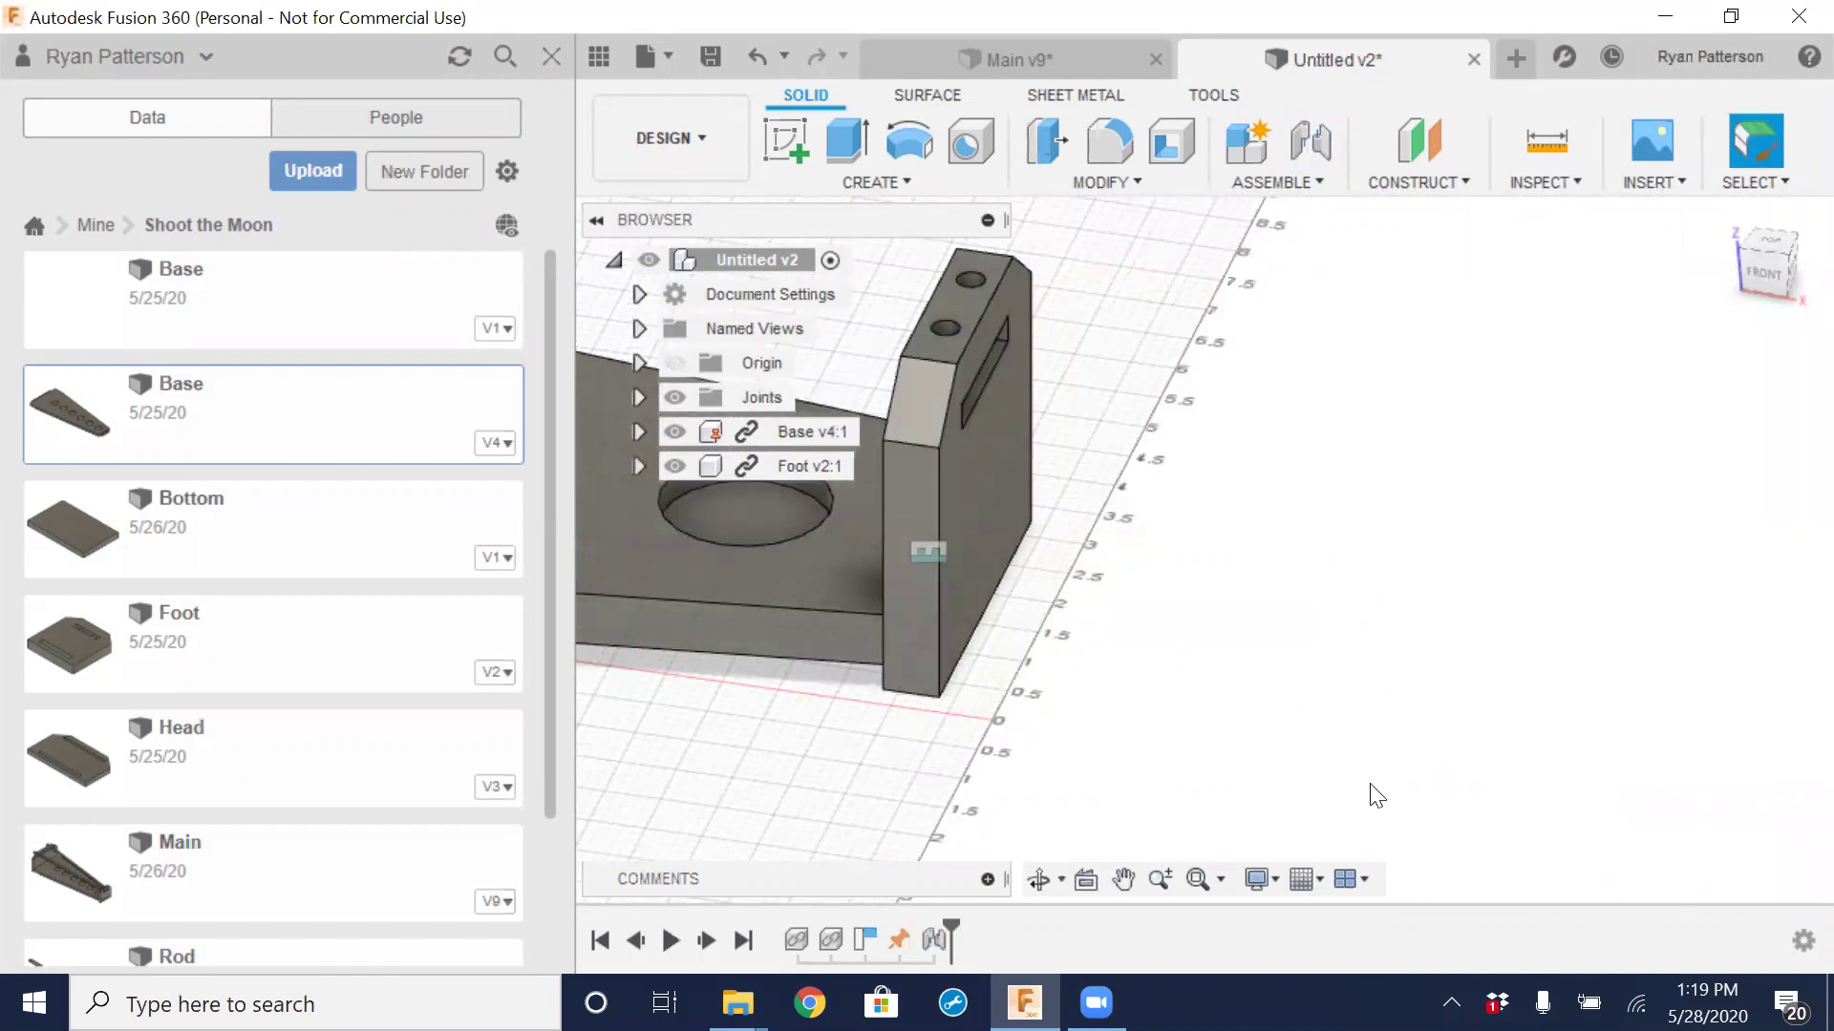
Insert the Head part and place it beside the Base's wide end, moved about -4.227 in sideways and -0.57 in in Z
{"action": "scroll", "coordinate": [1346, 769], "scroll_direction": "down", "scroll_amount": 6}
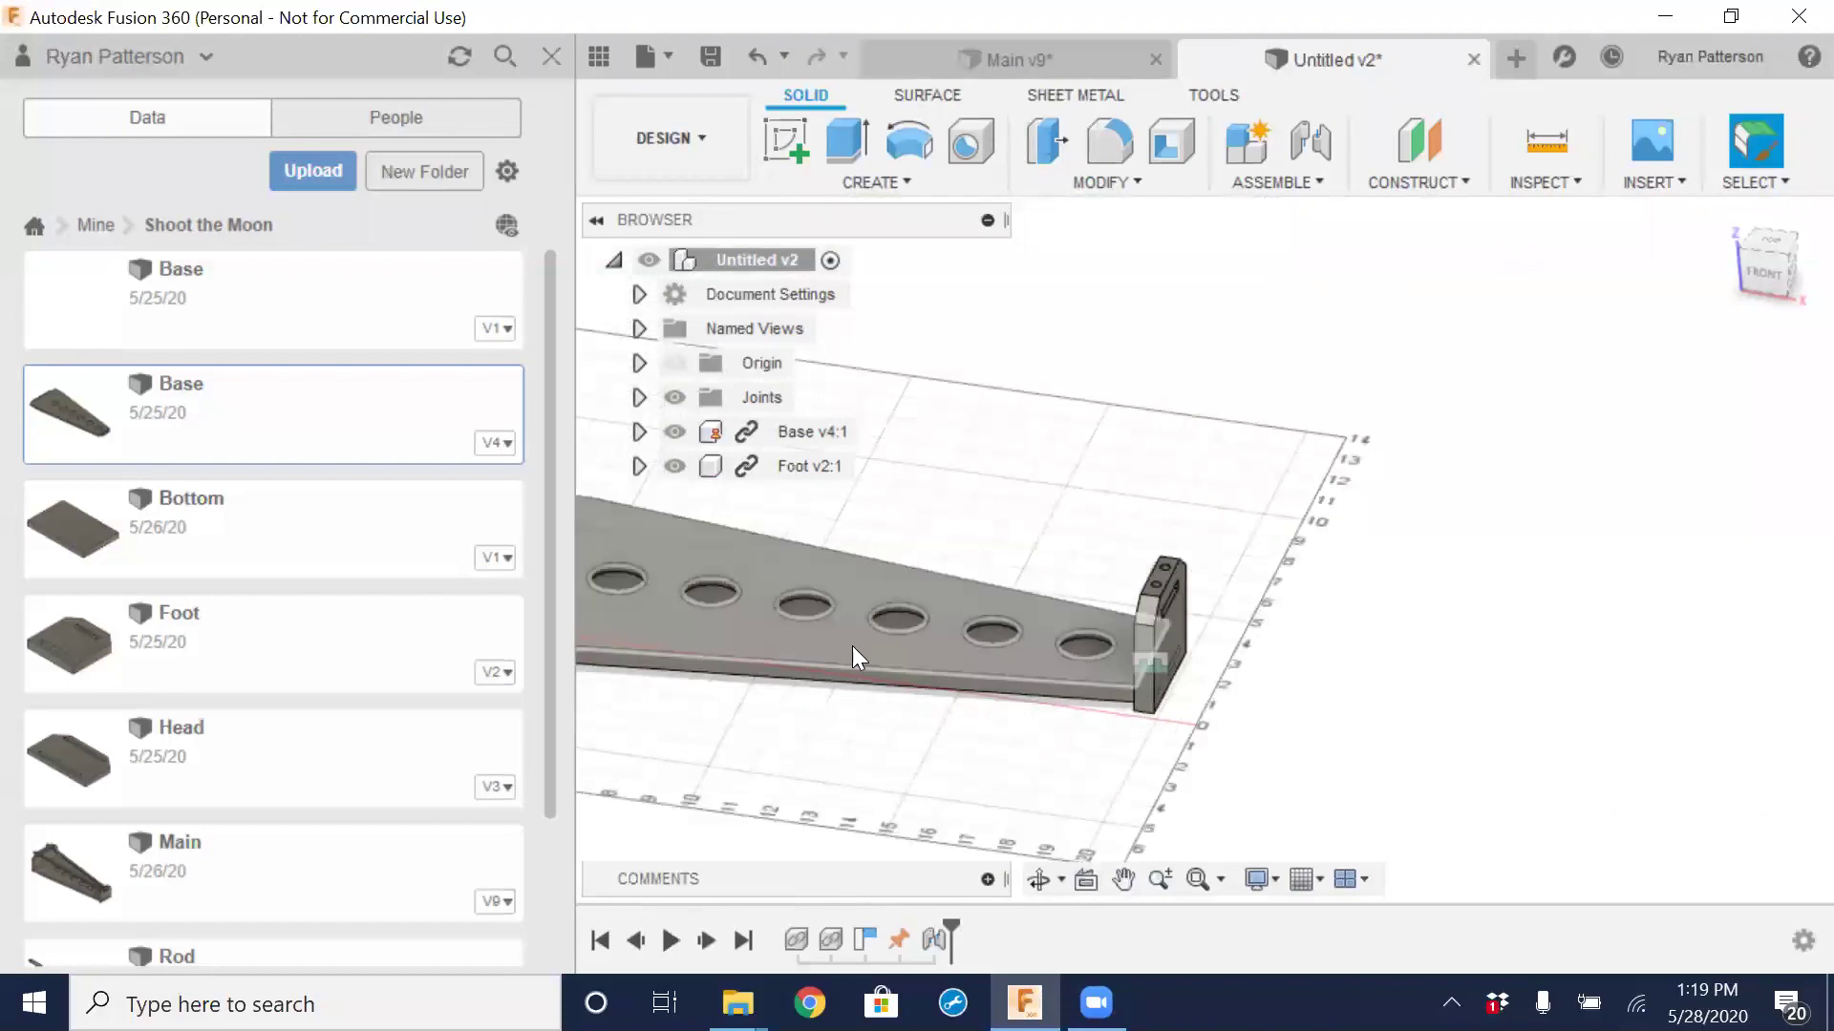
{"action": "middle_click_drag", "start_coordinate": [829, 590], "coordinate": [1390, 578]}
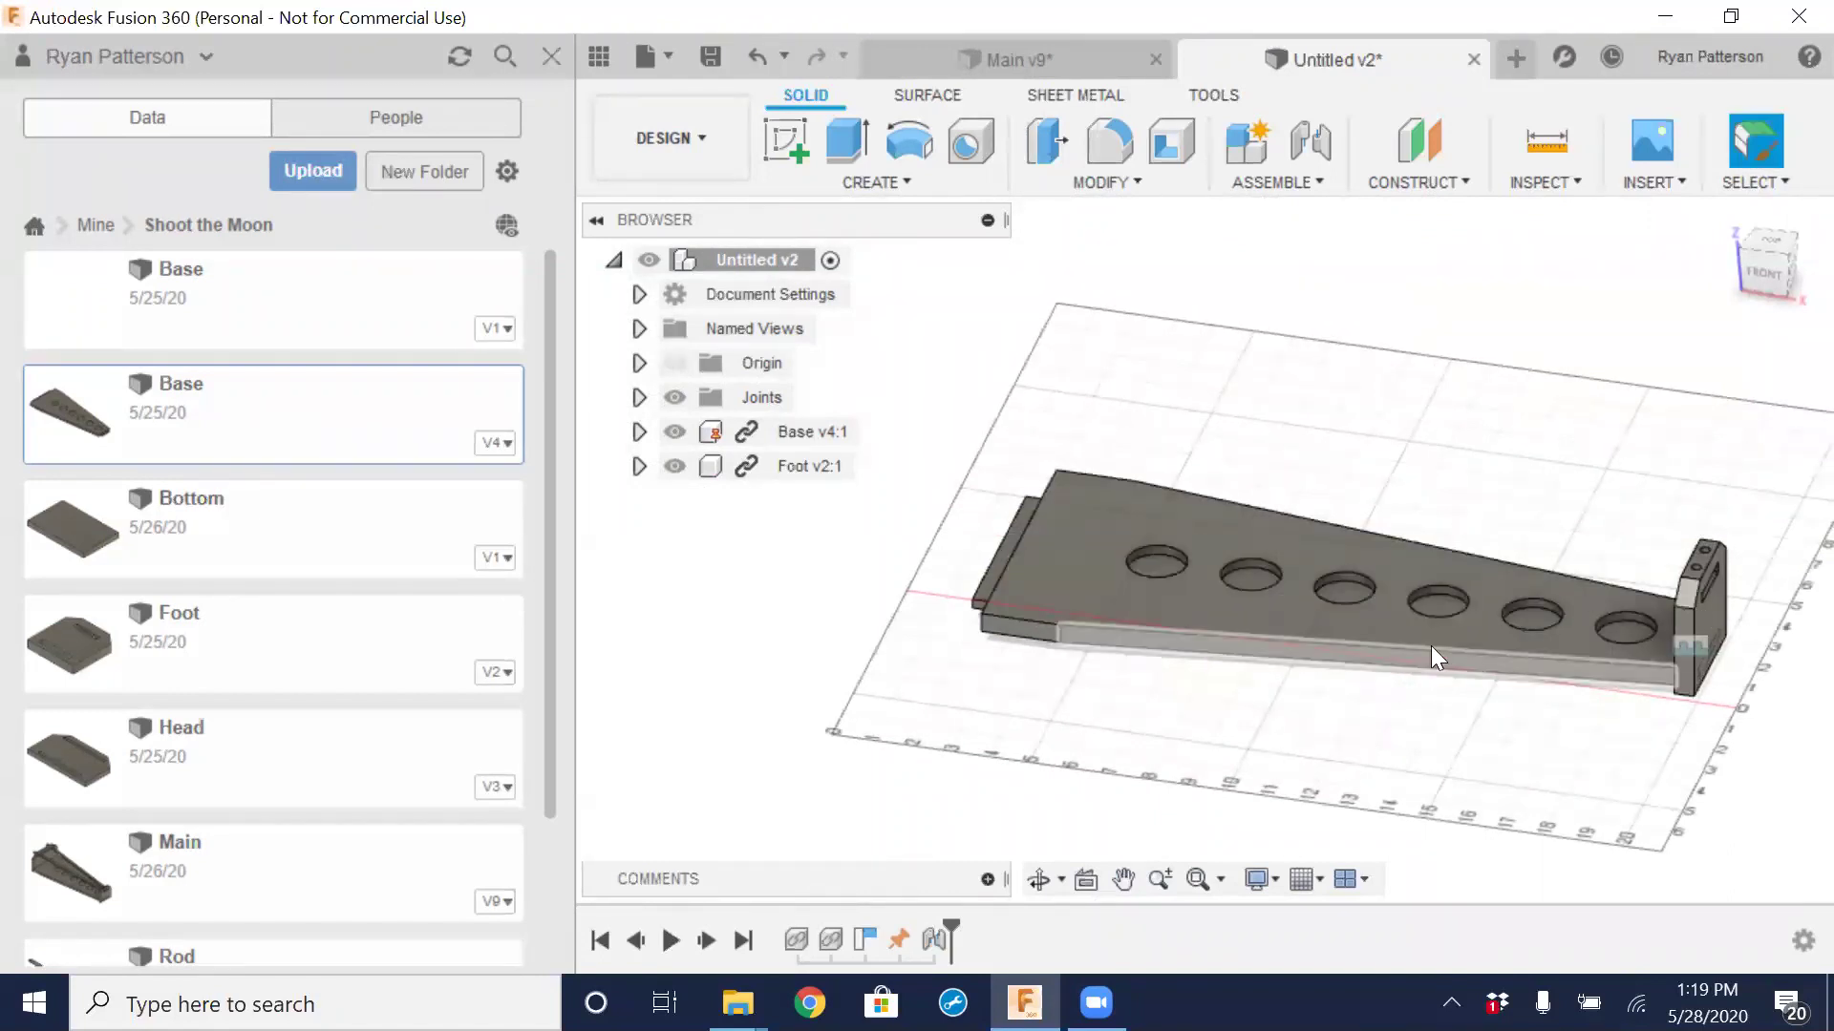
{"action": "scroll", "coordinate": [1045, 636], "scroll_direction": "down", "scroll_amount": 2}
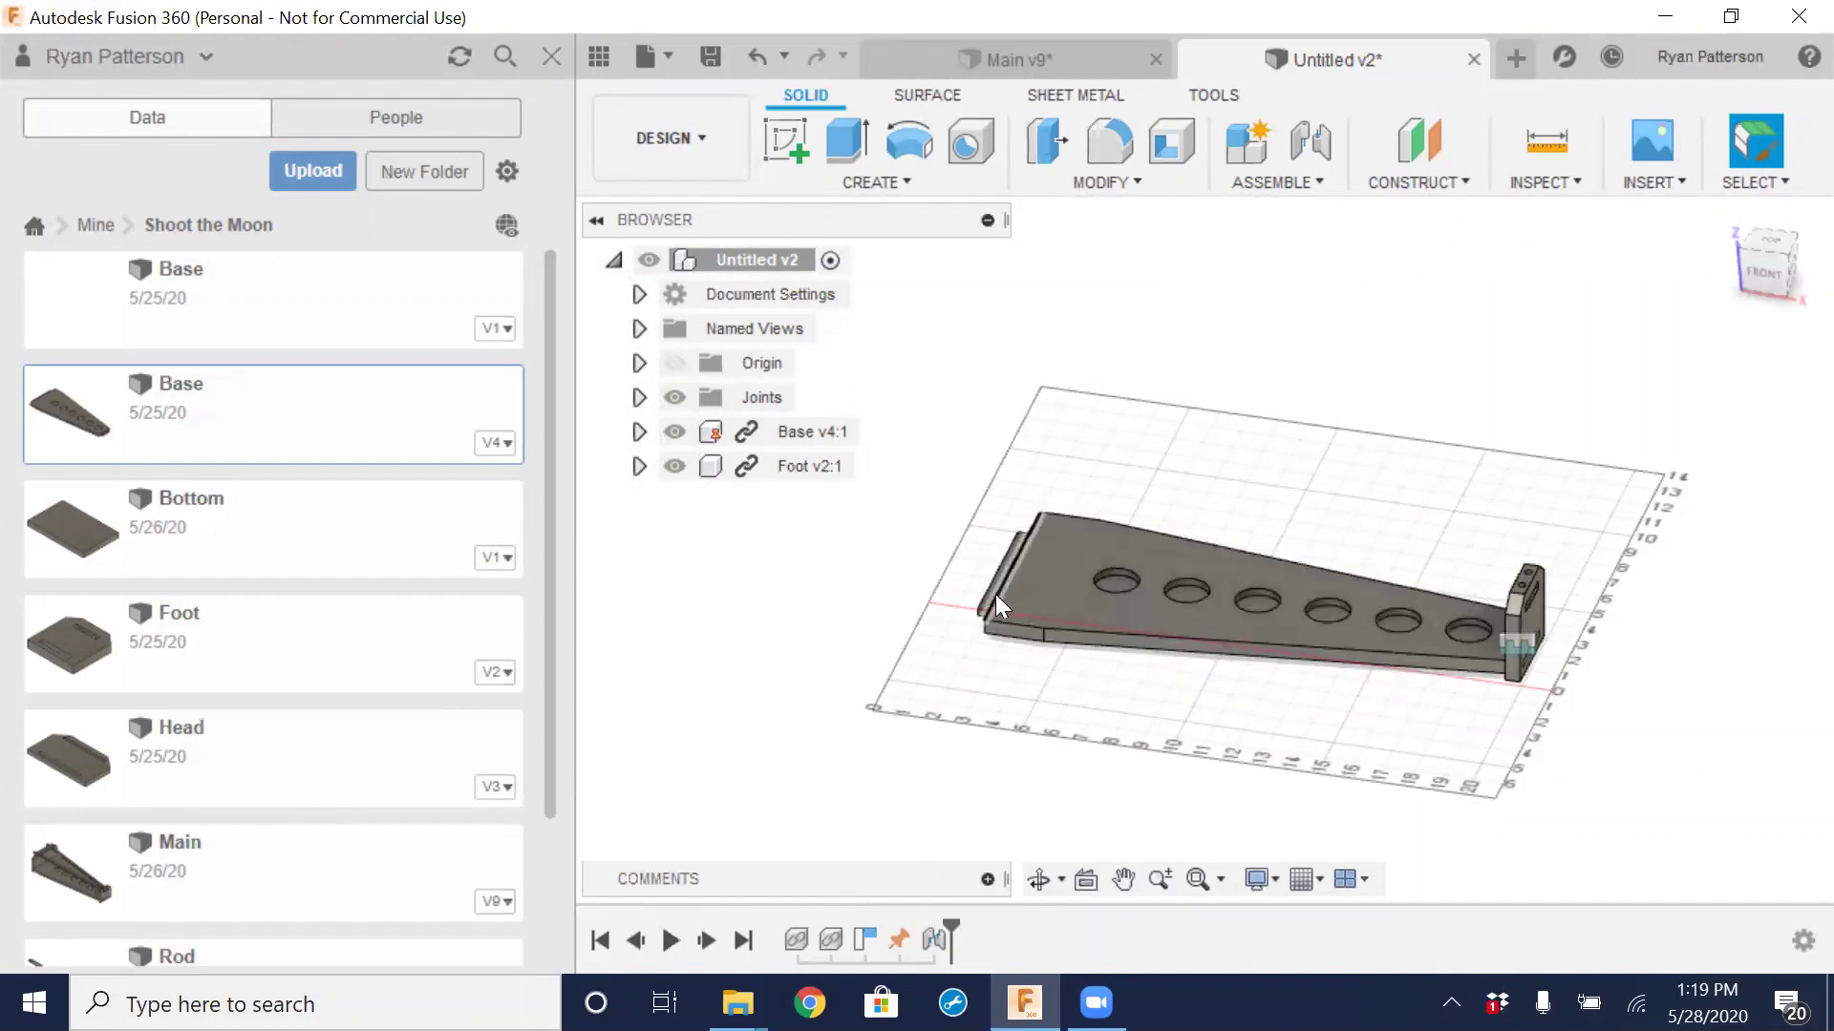
{"action": "left_click", "coordinate": [187, 732]}
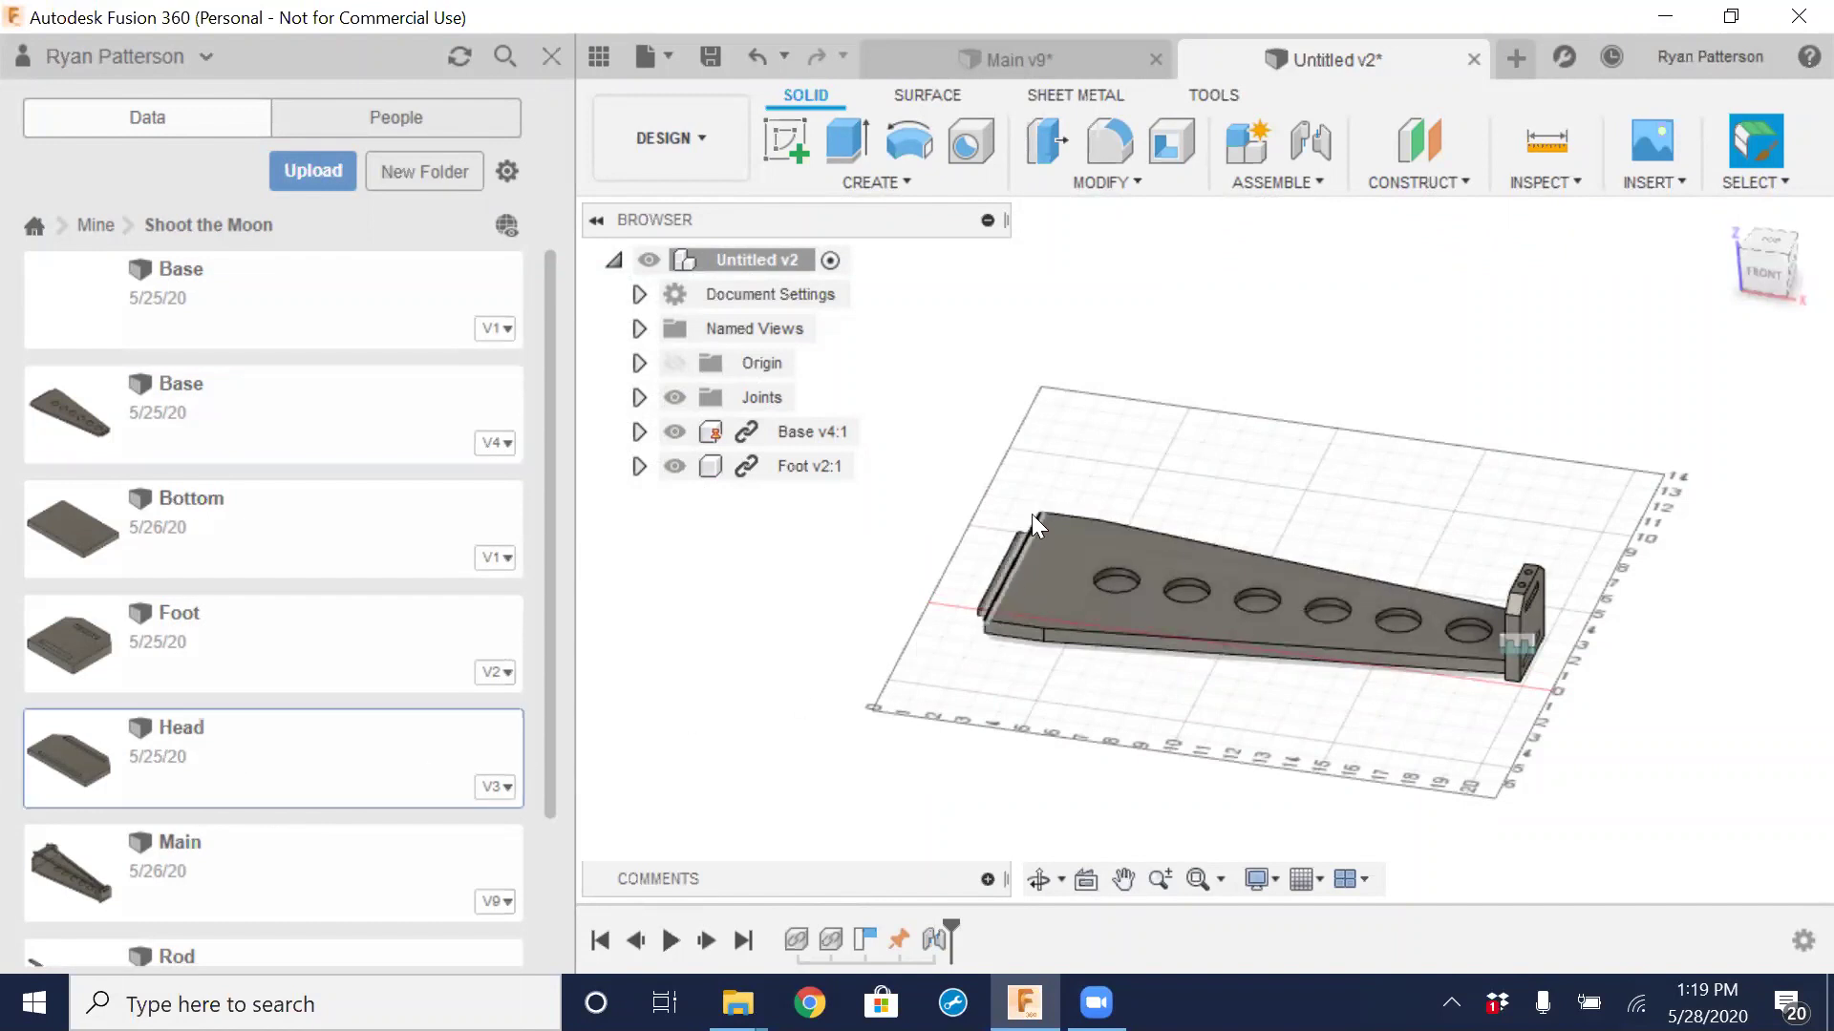
{"action": "left_click_drag", "start_coordinate": [122, 759], "coordinate": [1118, 420]}
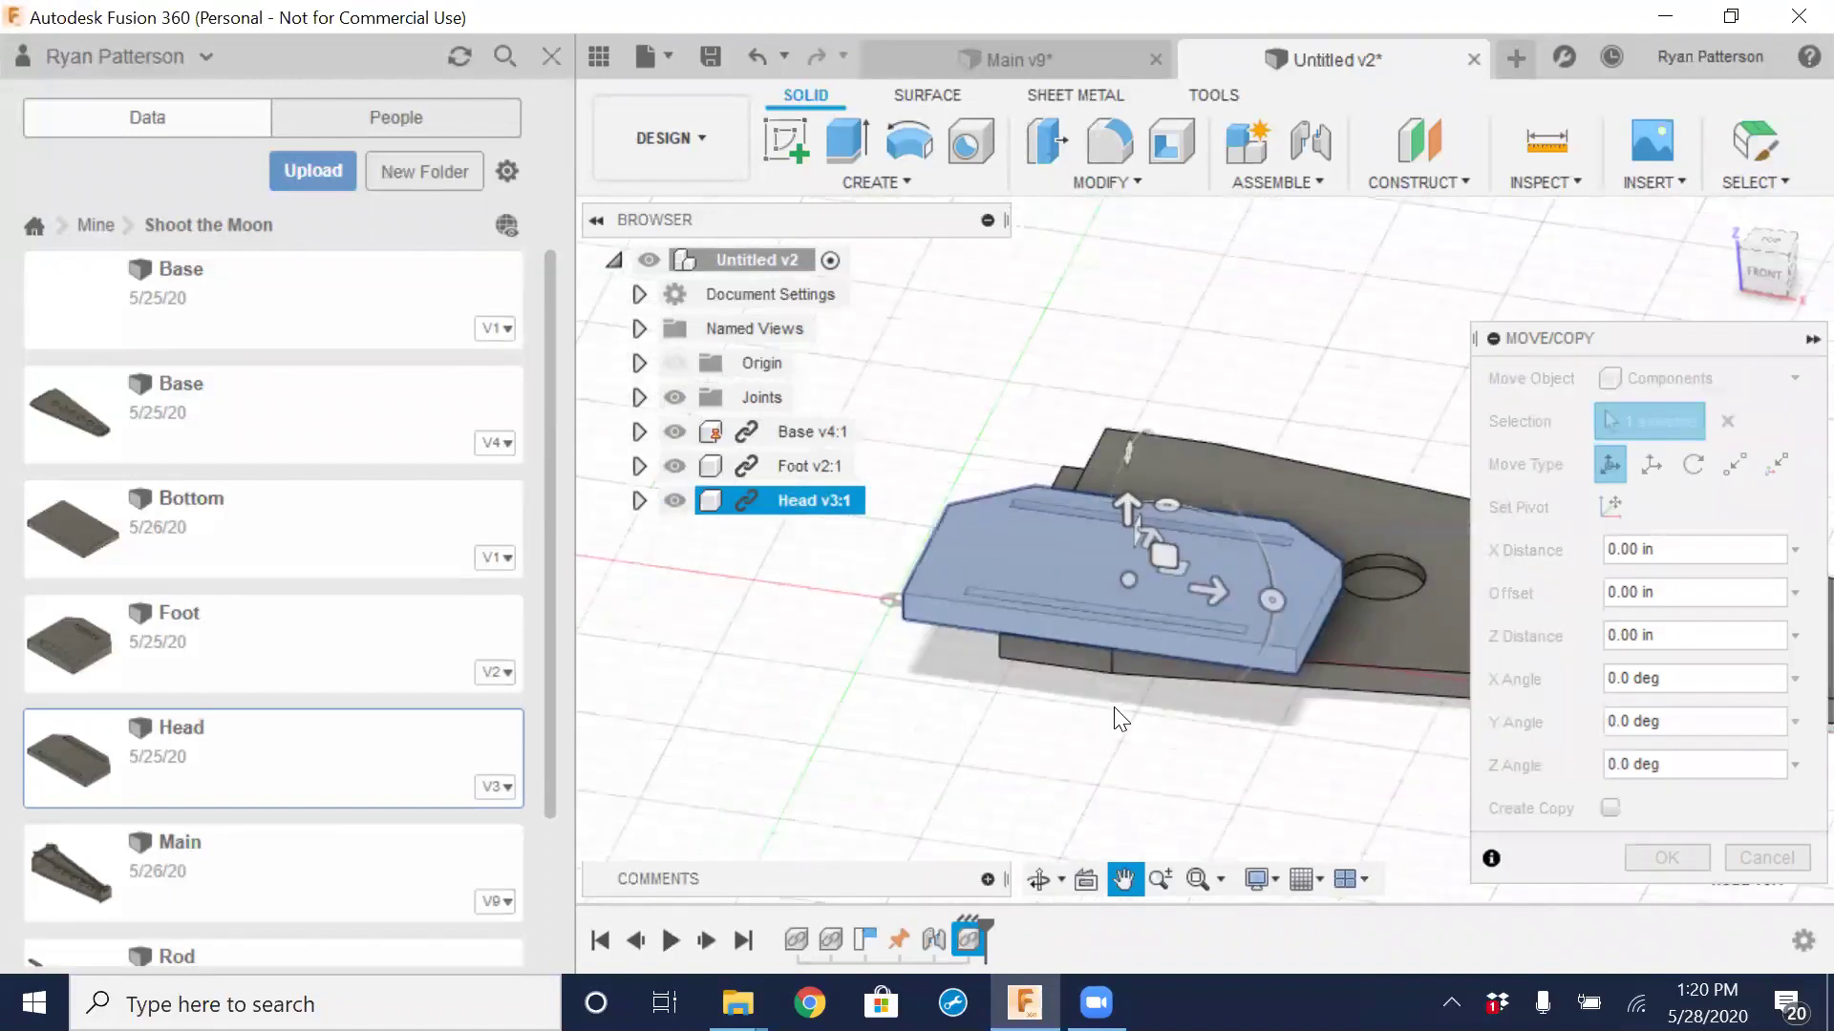
{"action": "middle_click_drag", "start_coordinate": [910, 725], "coordinate": [1148, 693], "text": "shift"}
{"action": "scroll", "coordinate": [1253, 706], "scroll_direction": "down", "scroll_amount": 5}
{"action": "left_click_drag", "start_coordinate": [1060, 577], "coordinate": [1275, 612]}
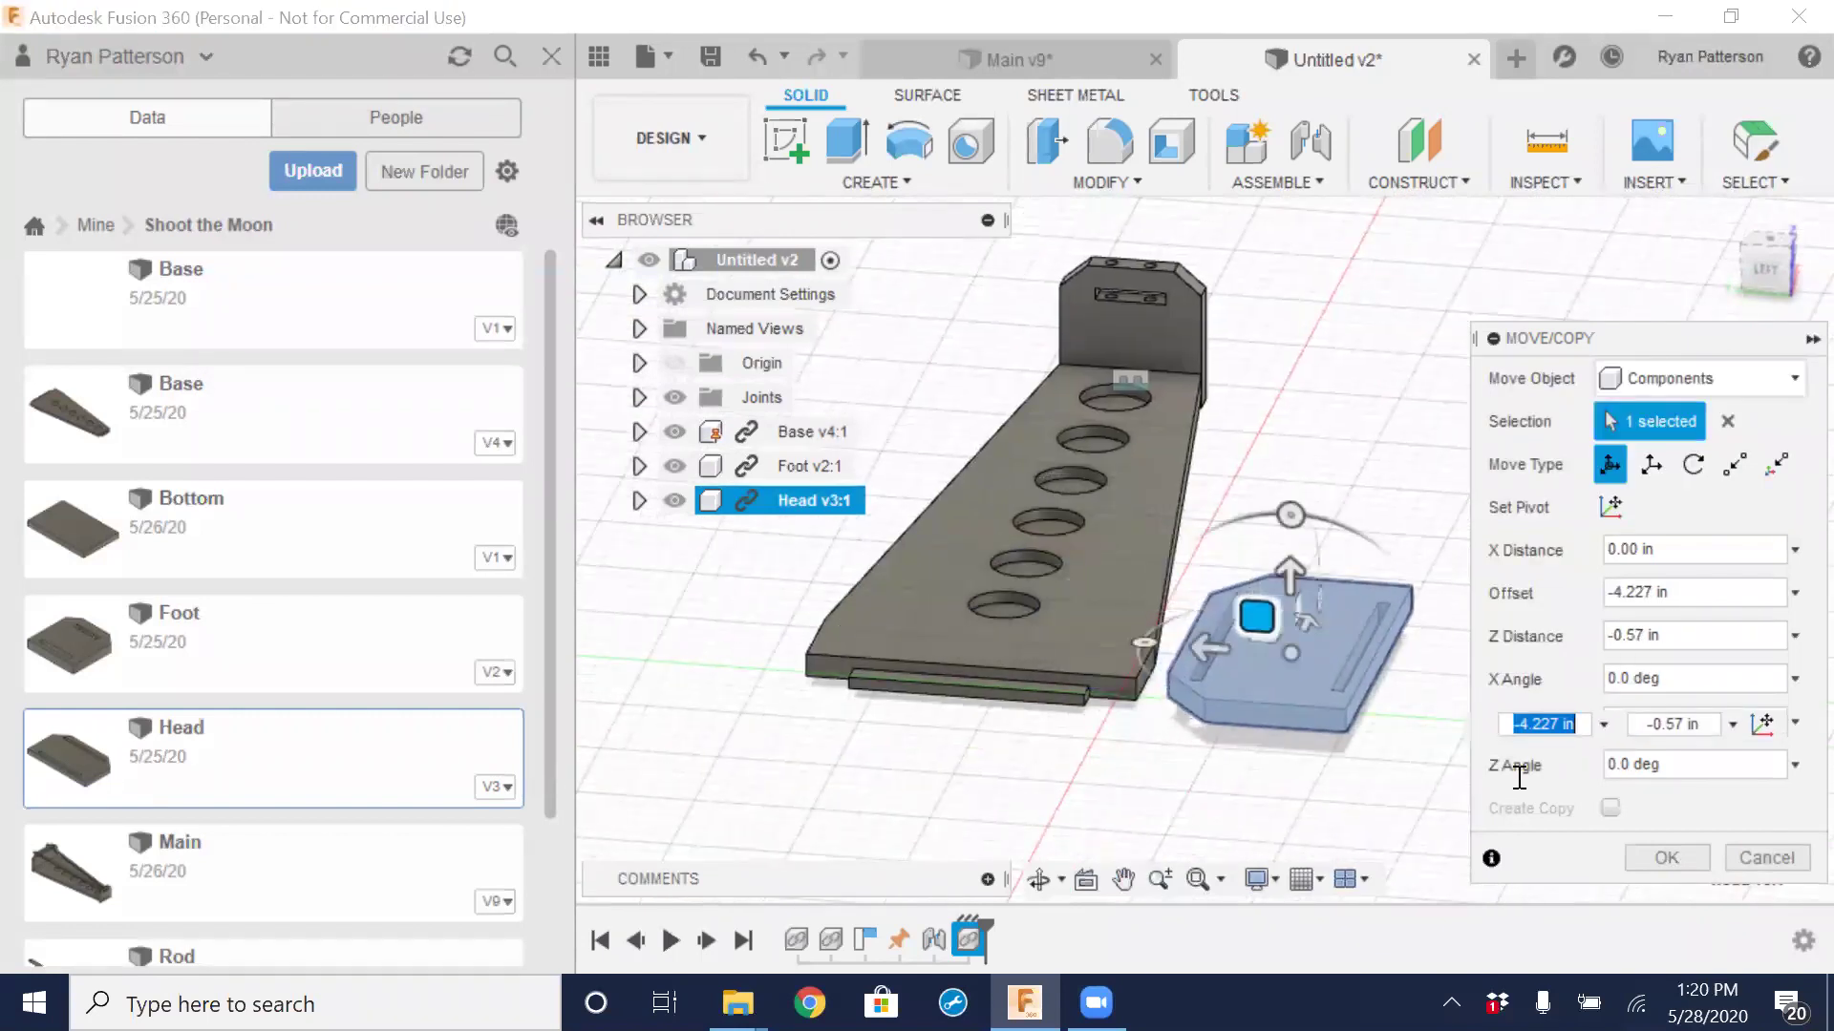
{"action": "left_click", "coordinate": [1669, 858]}
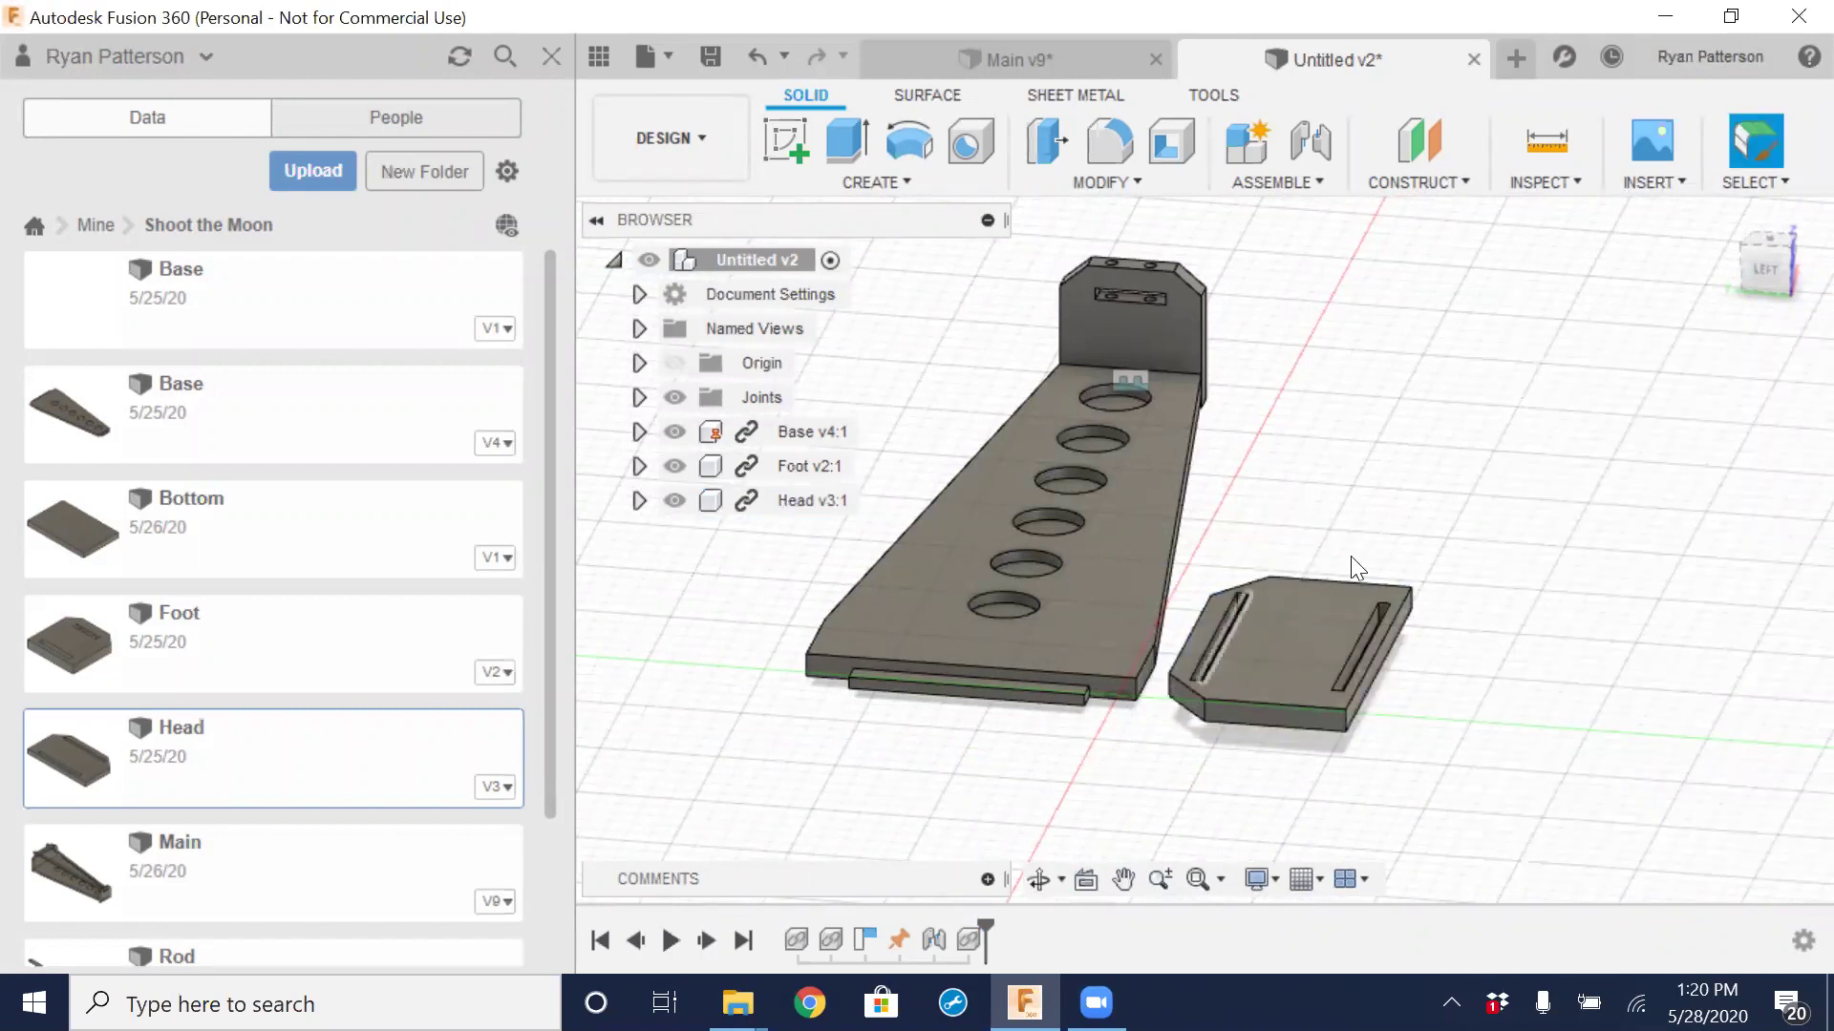
Join the midpoint of the Head's square-end slot inner edge to the midpoint of the edge where the Base's wide-end tab meets its end face
{"action": "left_click", "coordinate": [1308, 144]}
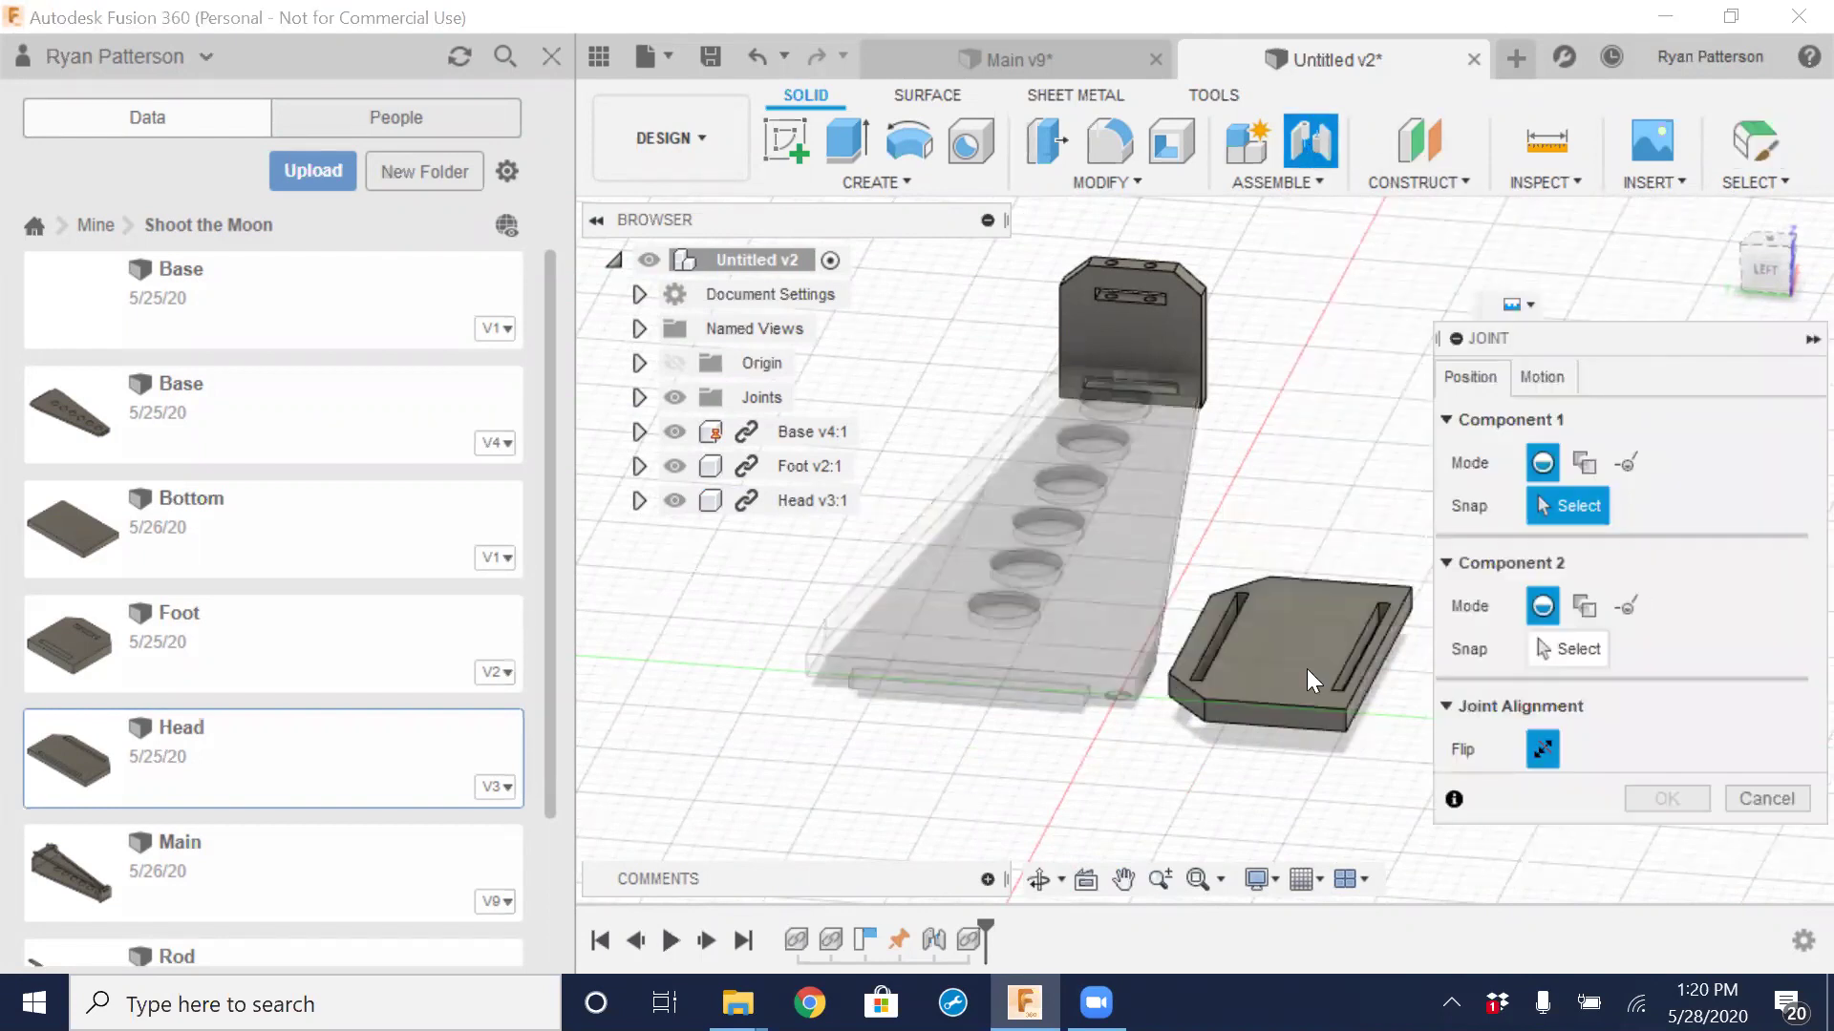
{"action": "scroll", "coordinate": [1379, 664], "scroll_direction": "up", "scroll_amount": 5}
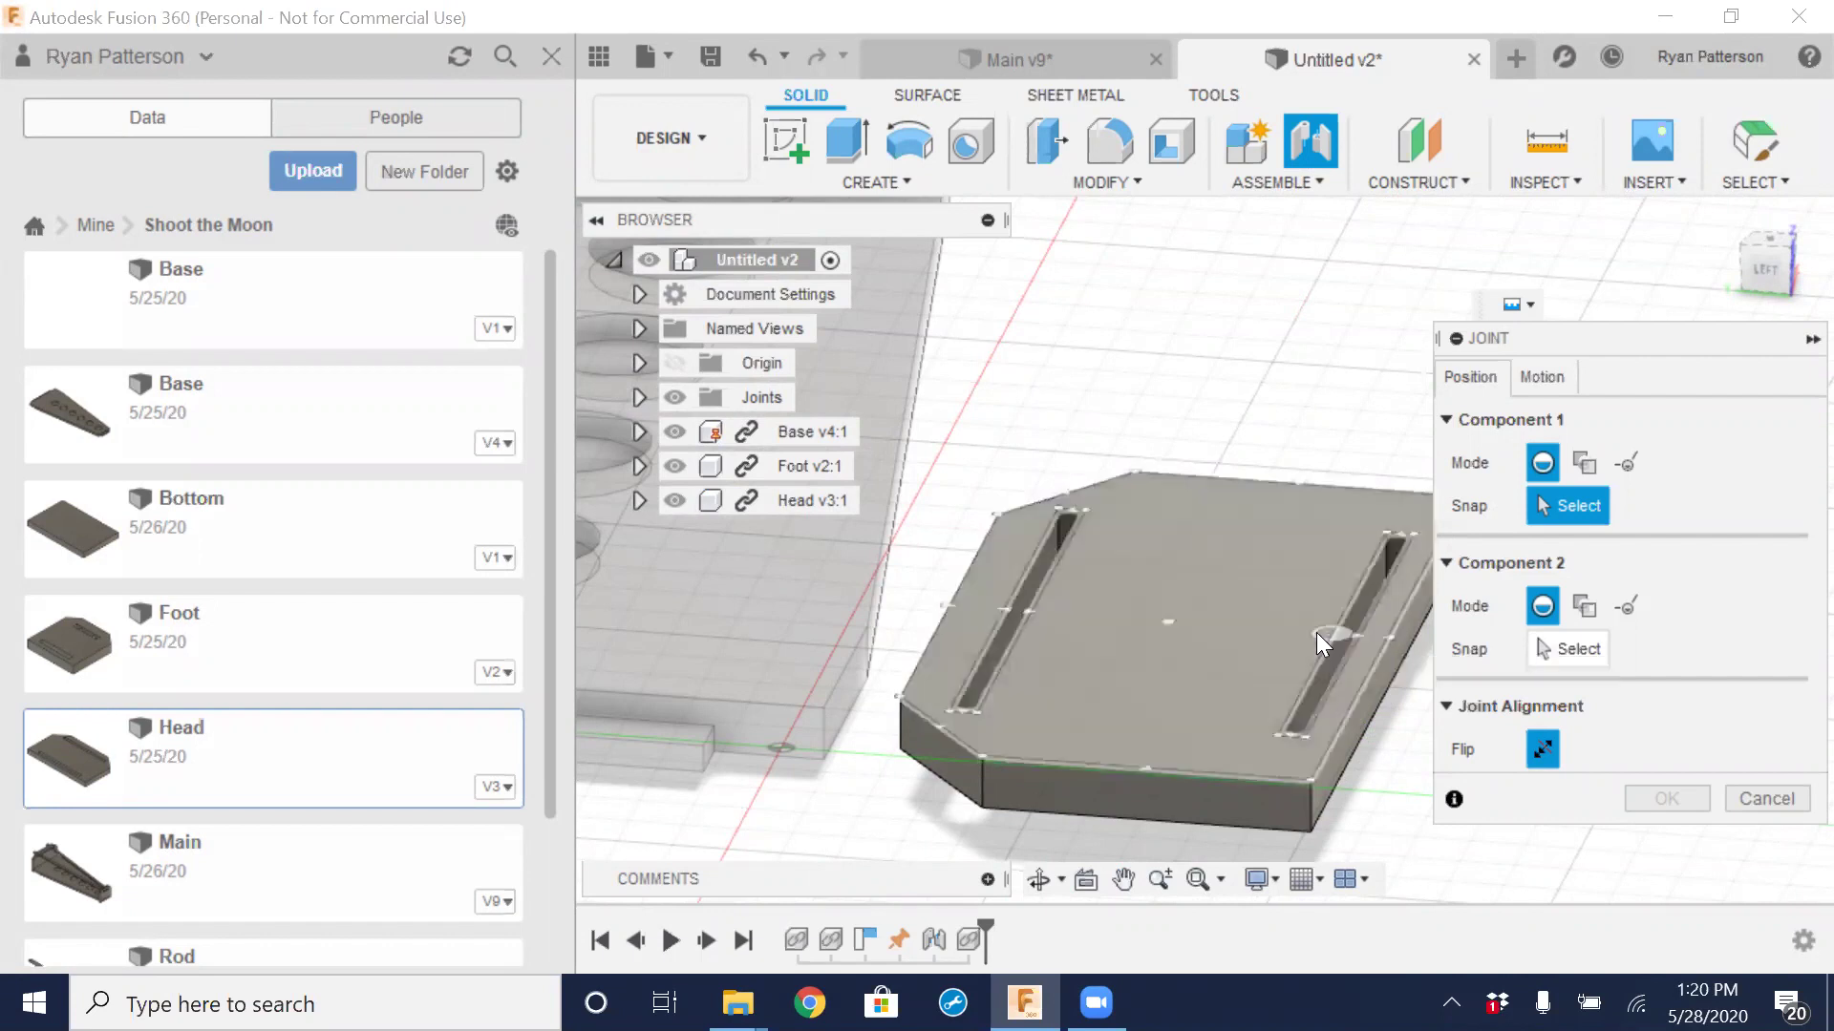
{"action": "left_click", "coordinate": [1316, 632]}
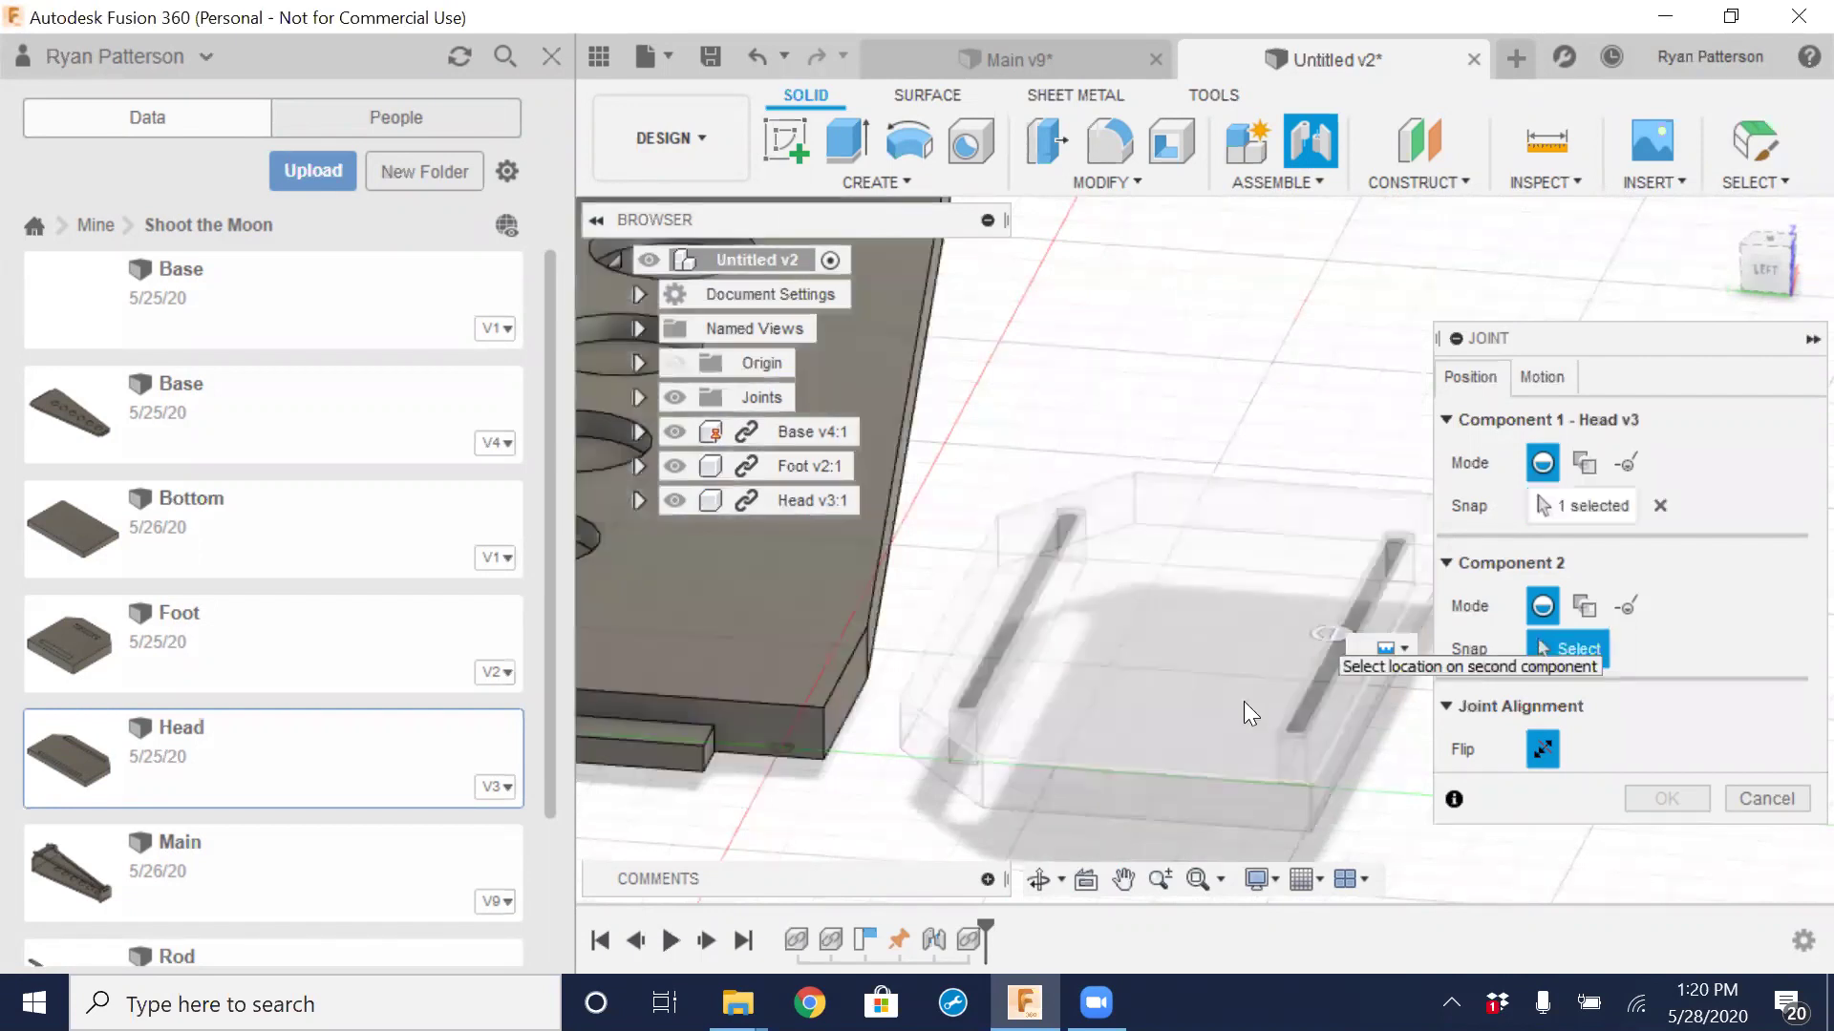
{"action": "scroll", "coordinate": [1118, 685], "scroll_direction": "up", "scroll_amount": 5}
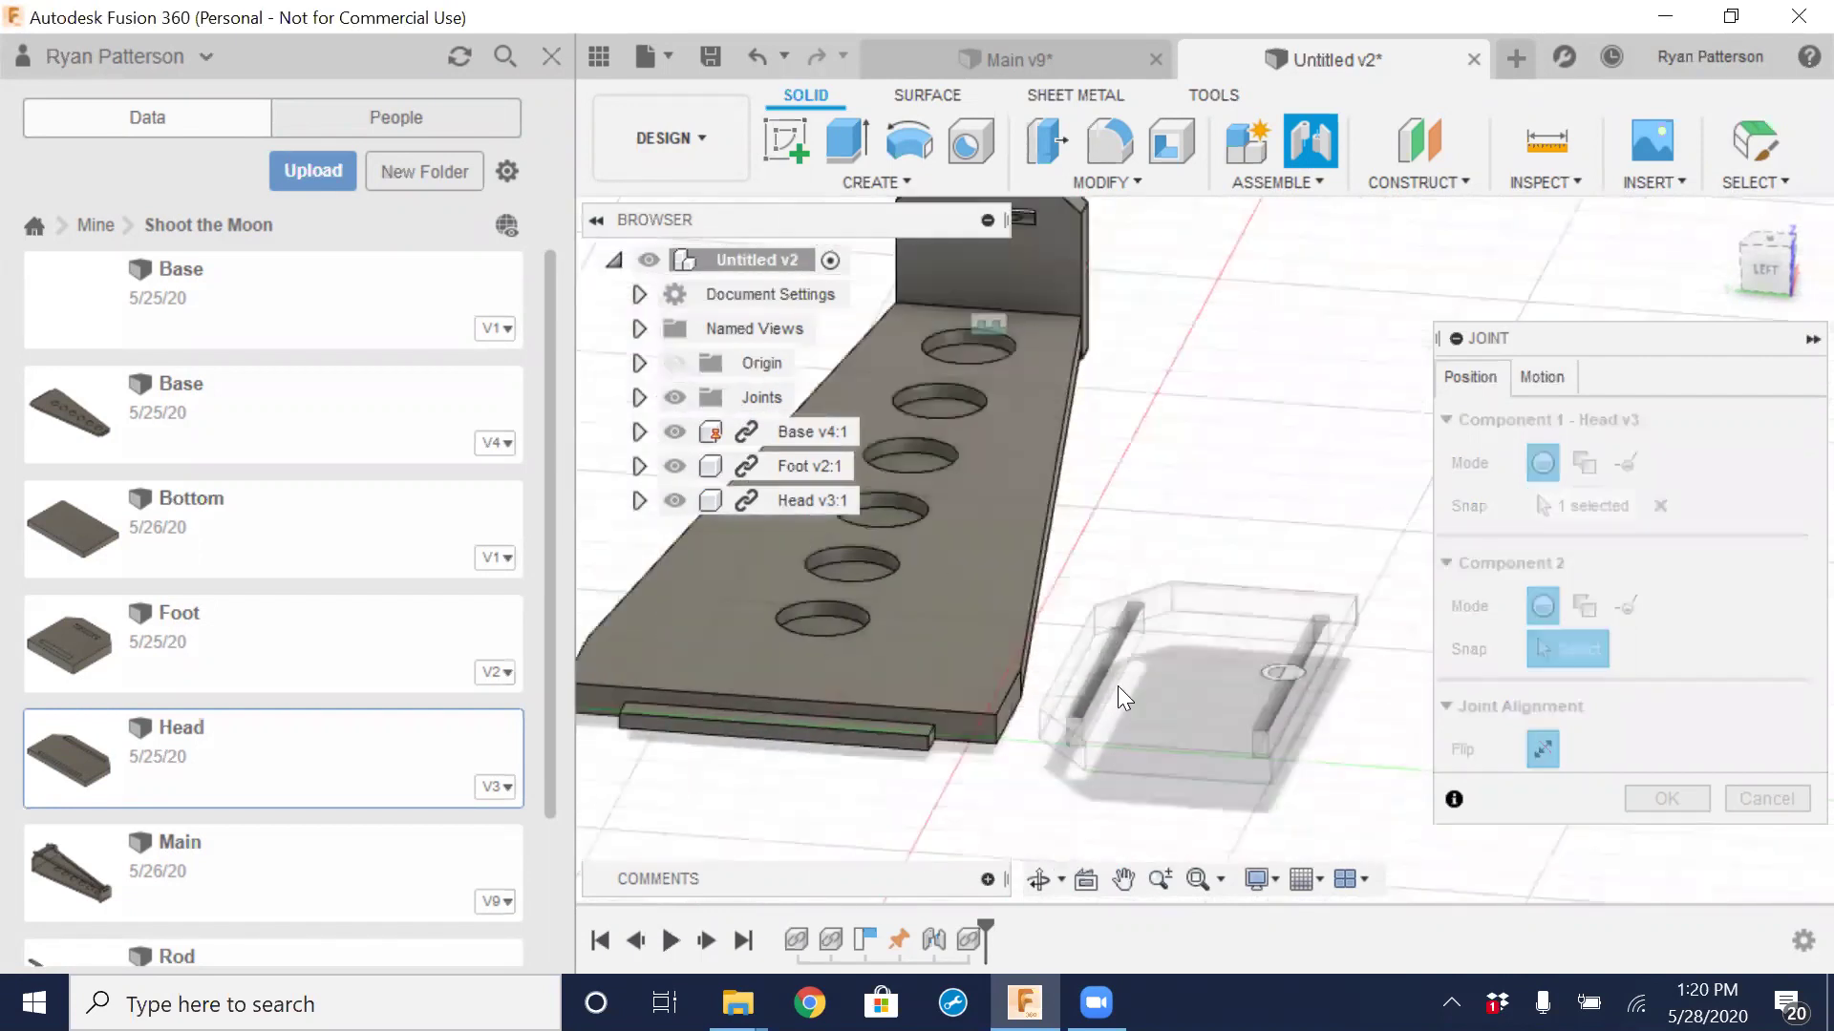
{"action": "scroll", "coordinate": [1089, 638], "scroll_direction": "up", "scroll_amount": 4}
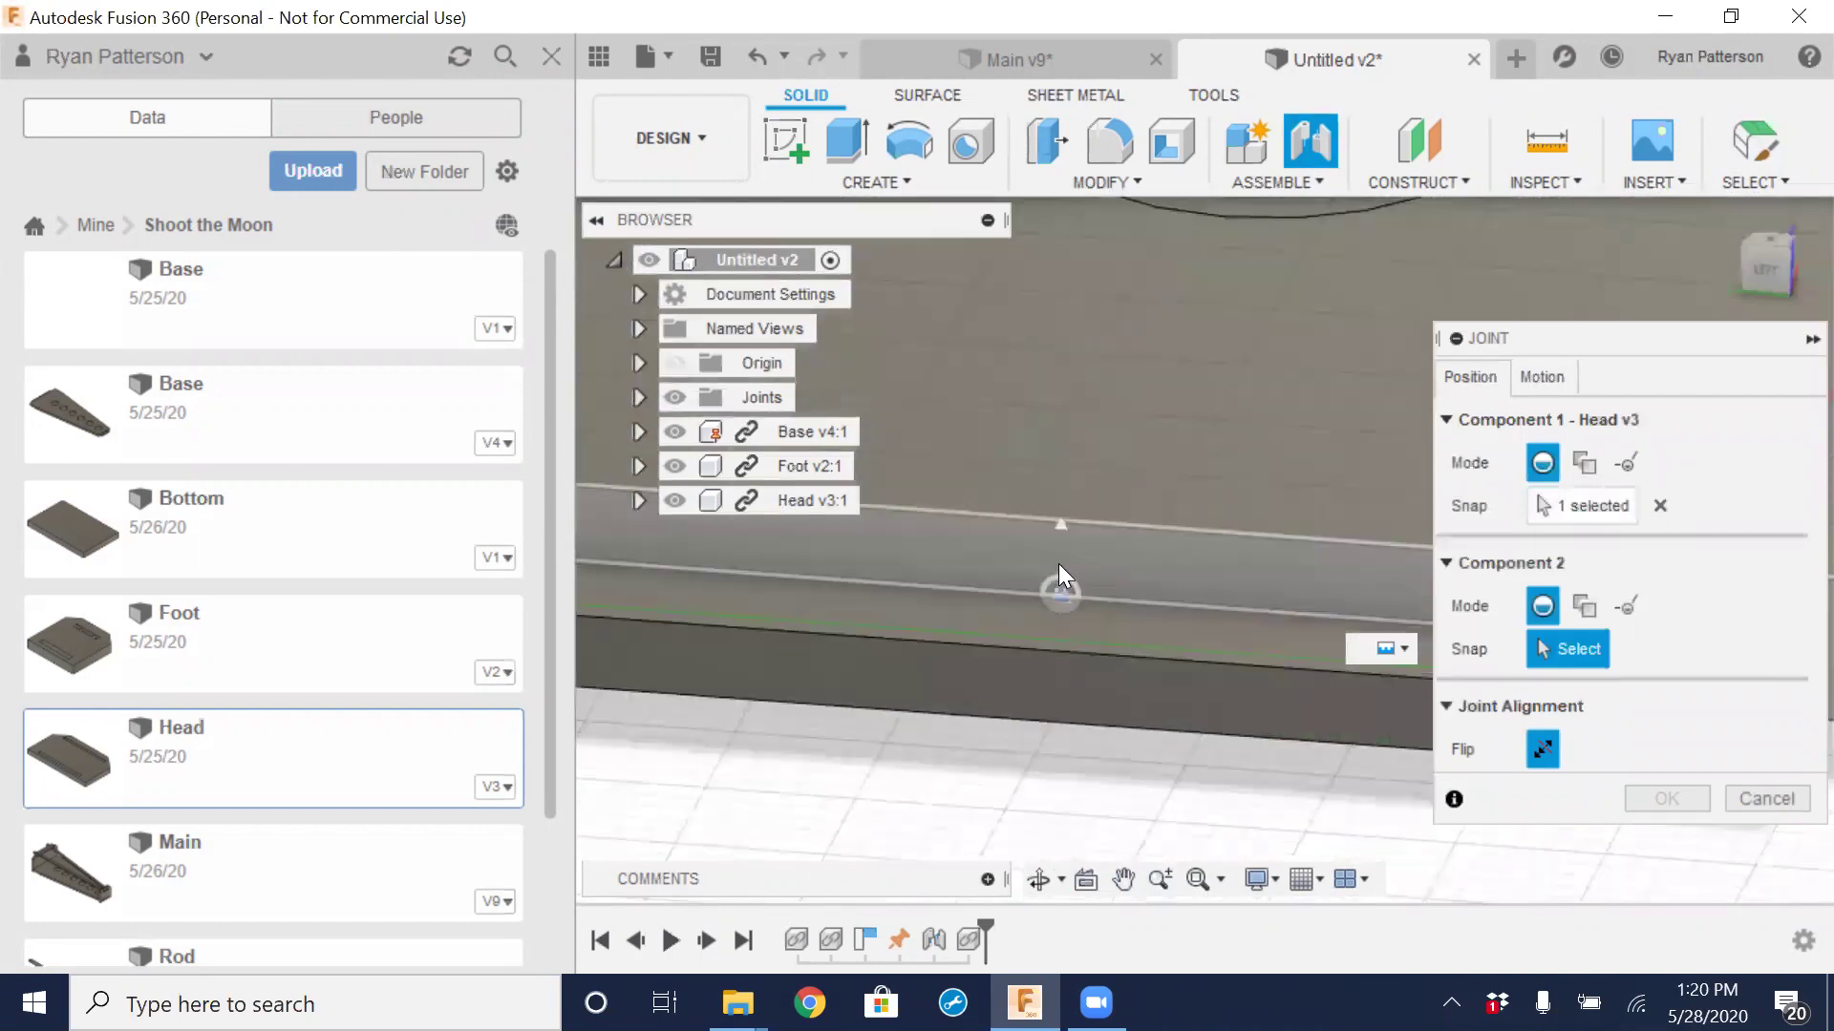
{"action": "left_click", "coordinate": [1058, 587]}
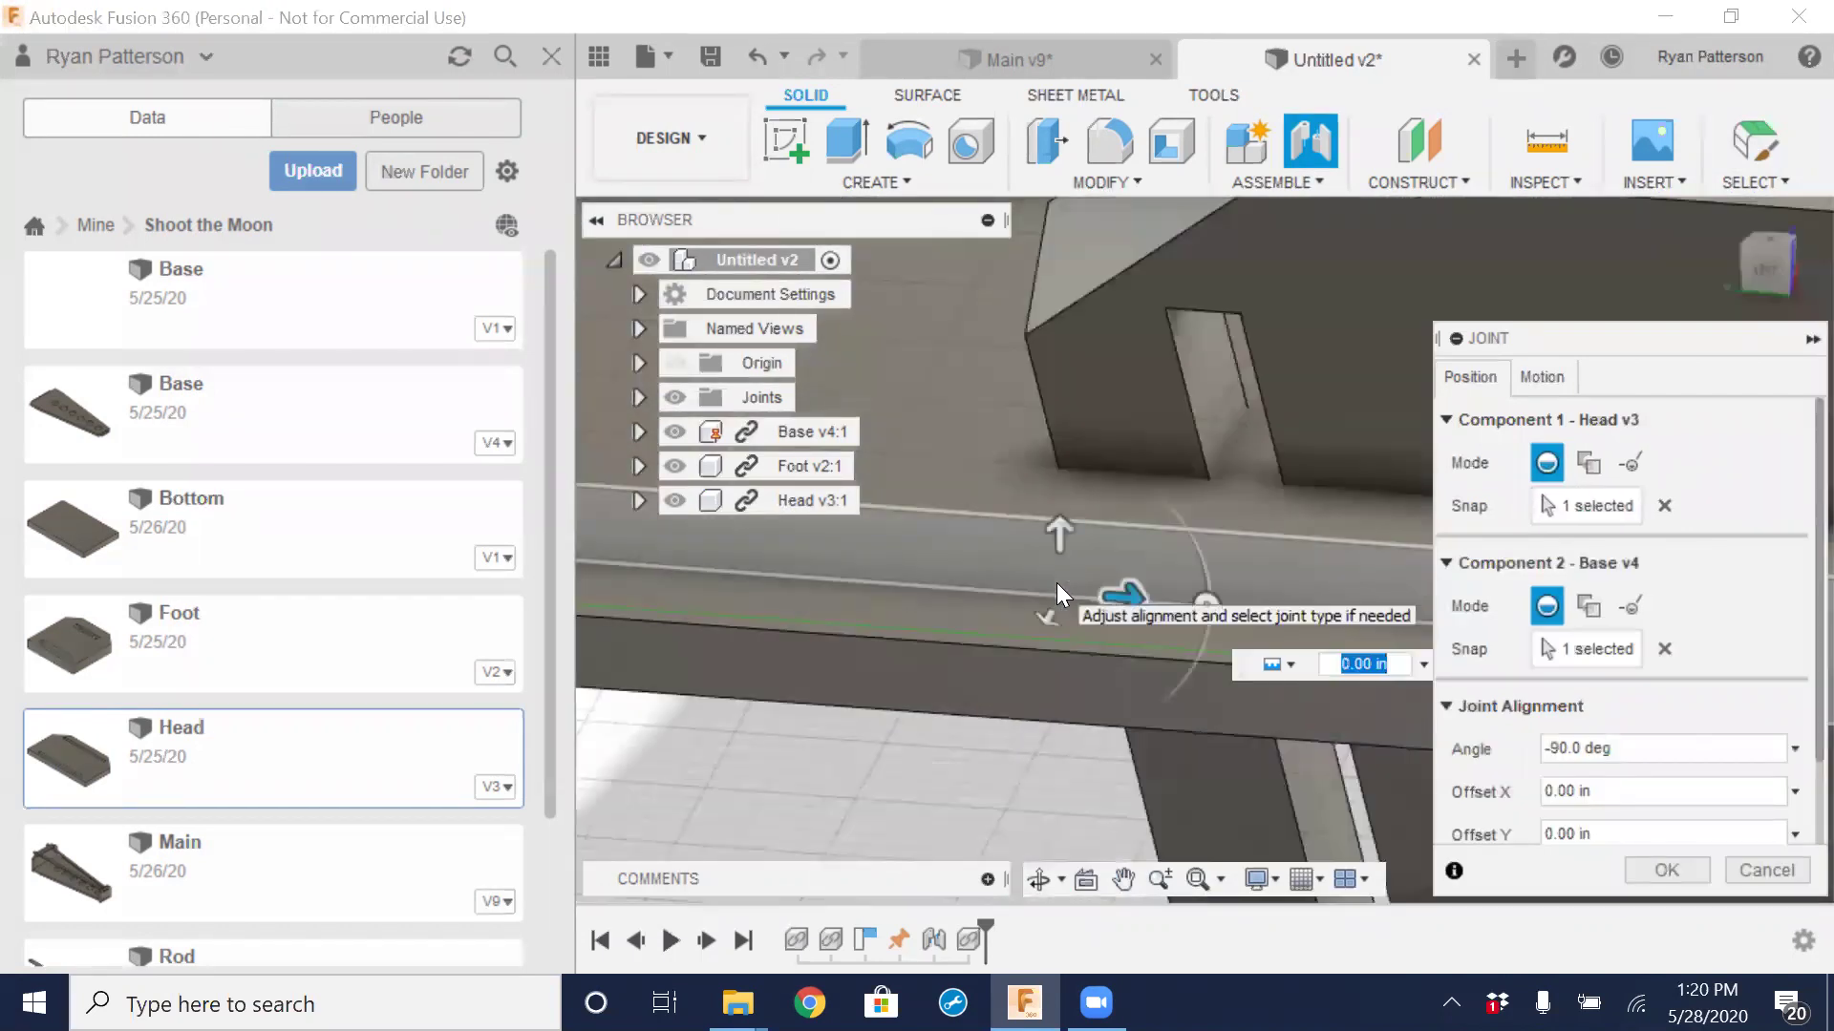
{"action": "scroll", "coordinate": [1146, 630], "scroll_direction": "down", "scroll_amount": 6}
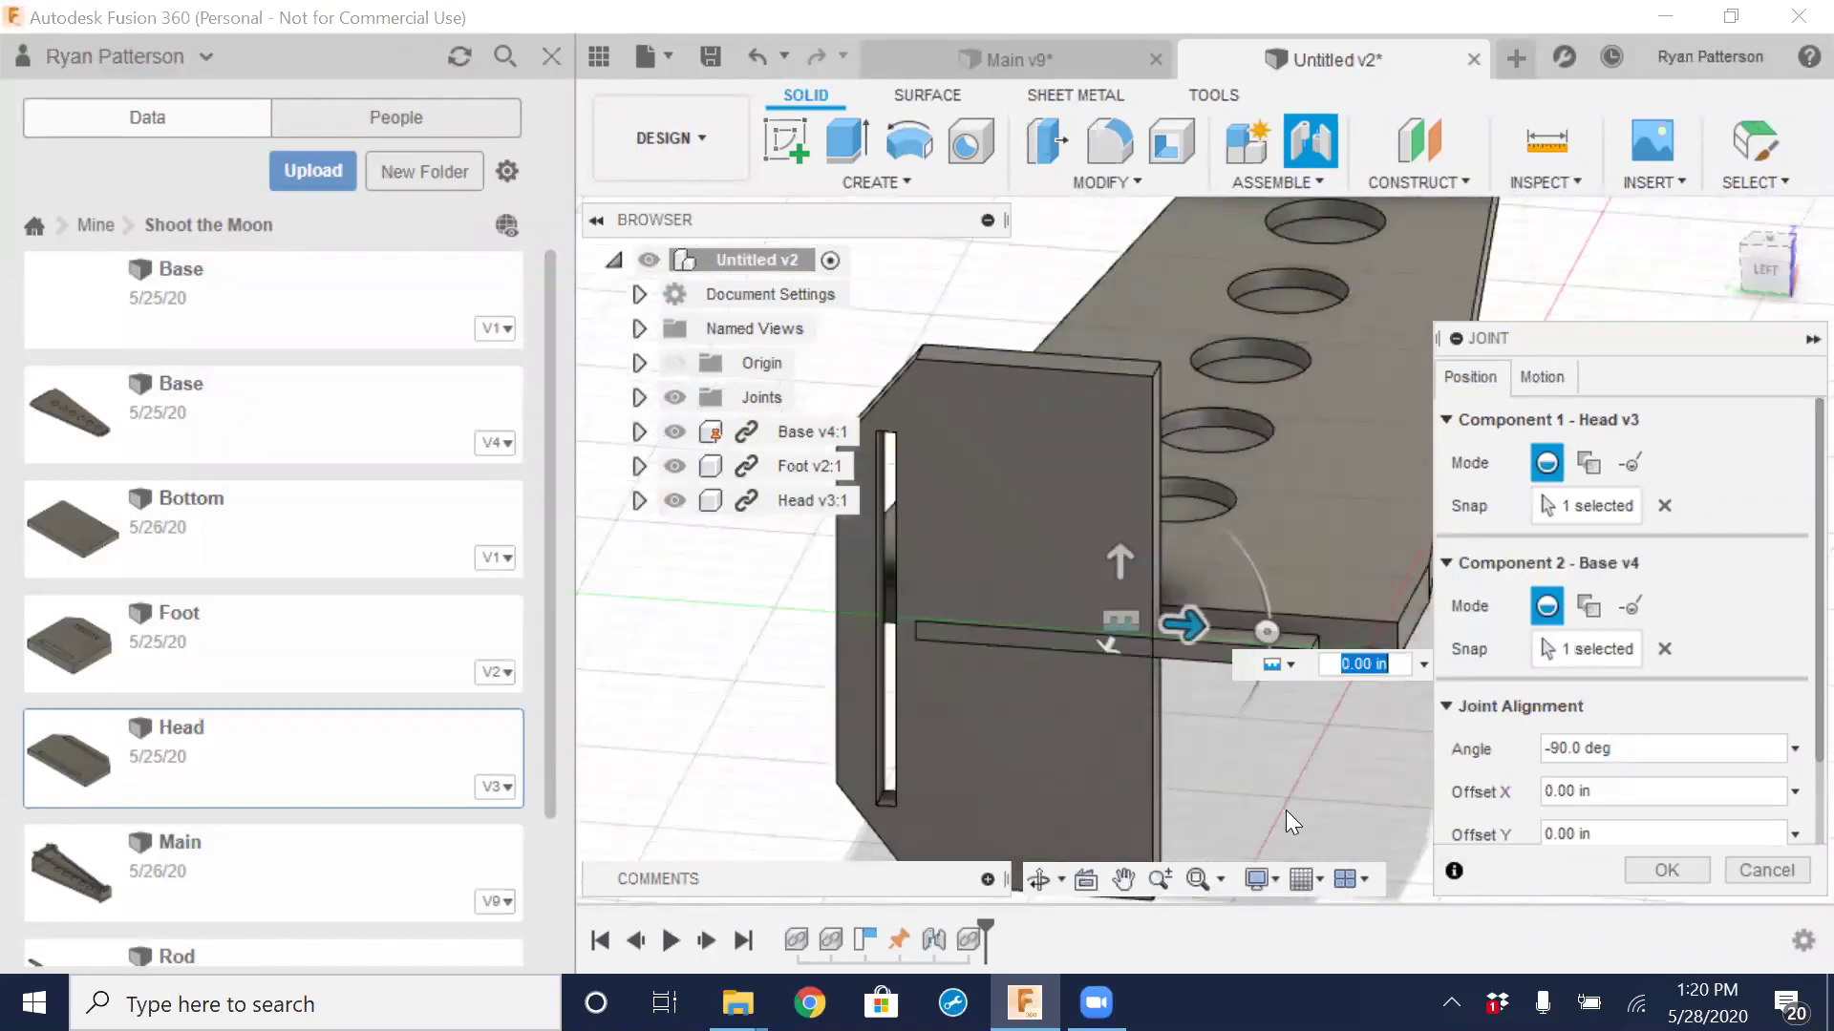
Set the Head joint's alignment angle to 180 degrees and complete the joint
{"action": "middle_click_drag", "start_coordinate": [1248, 754], "coordinate": [1098, 741], "text": "shift"}
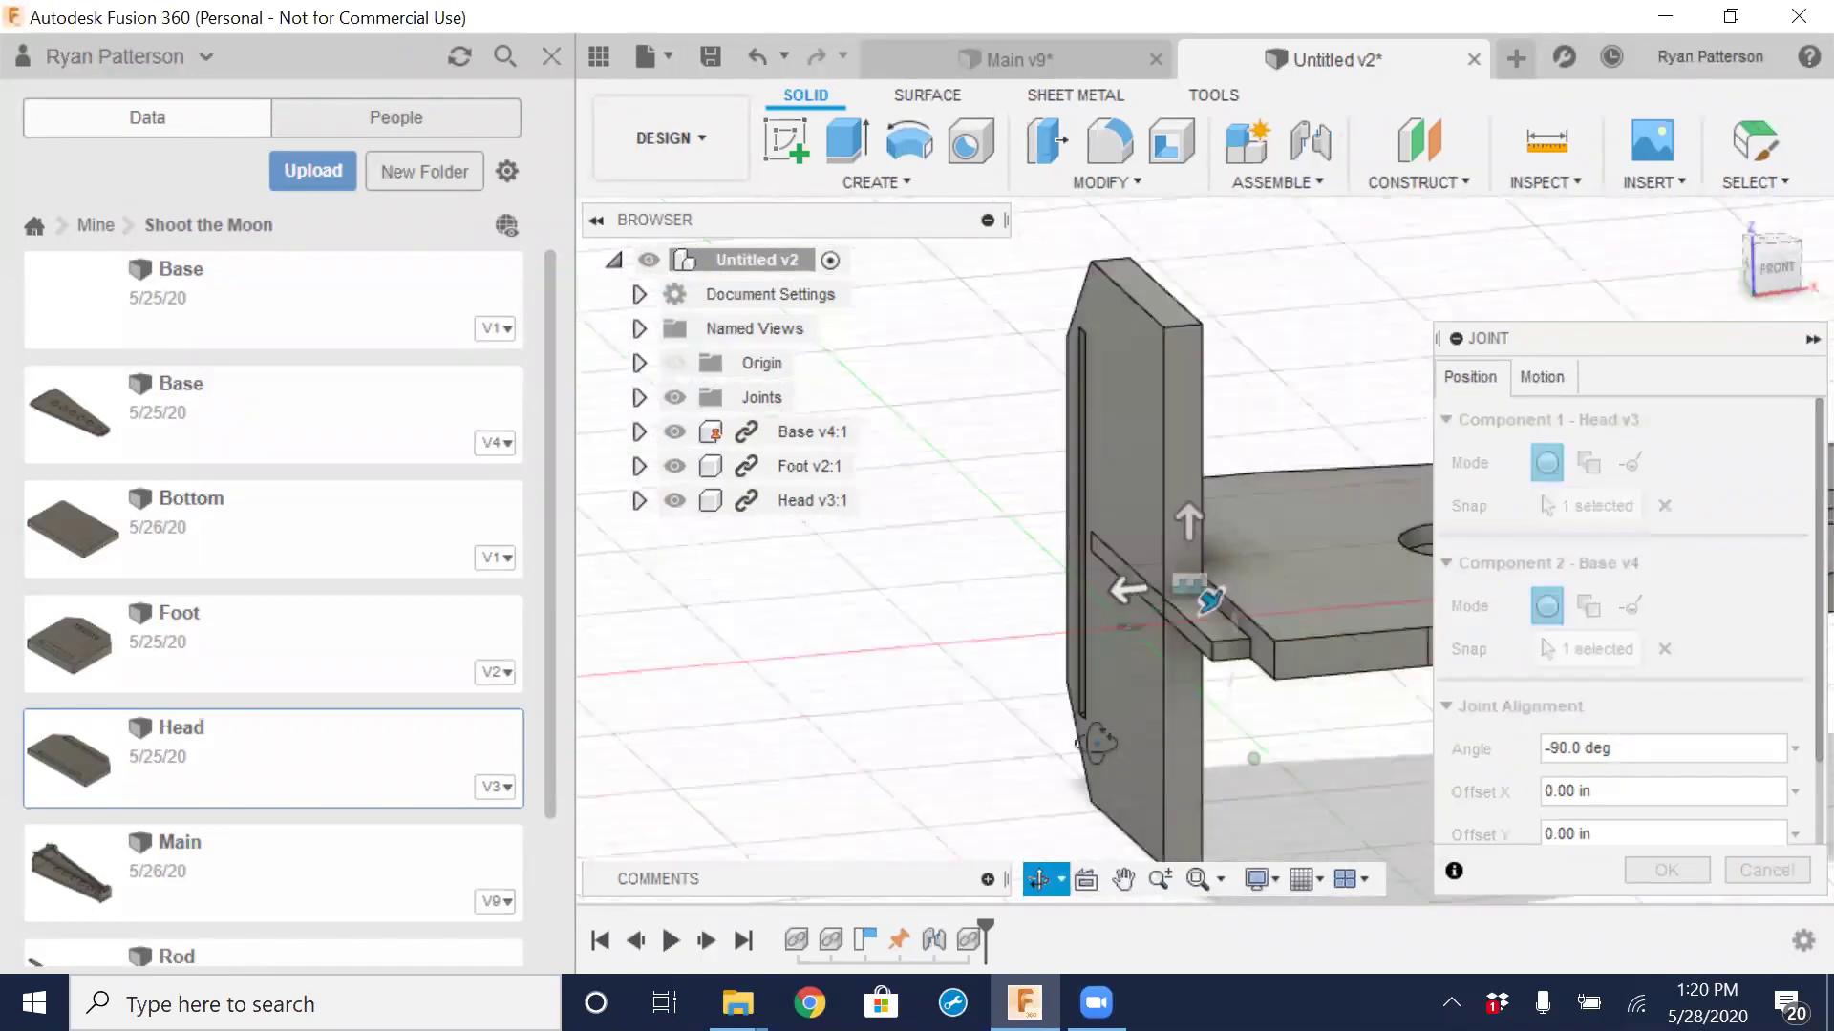
{"action": "left_click", "coordinate": [1612, 742]}
{"action": "type", "text": "0."}
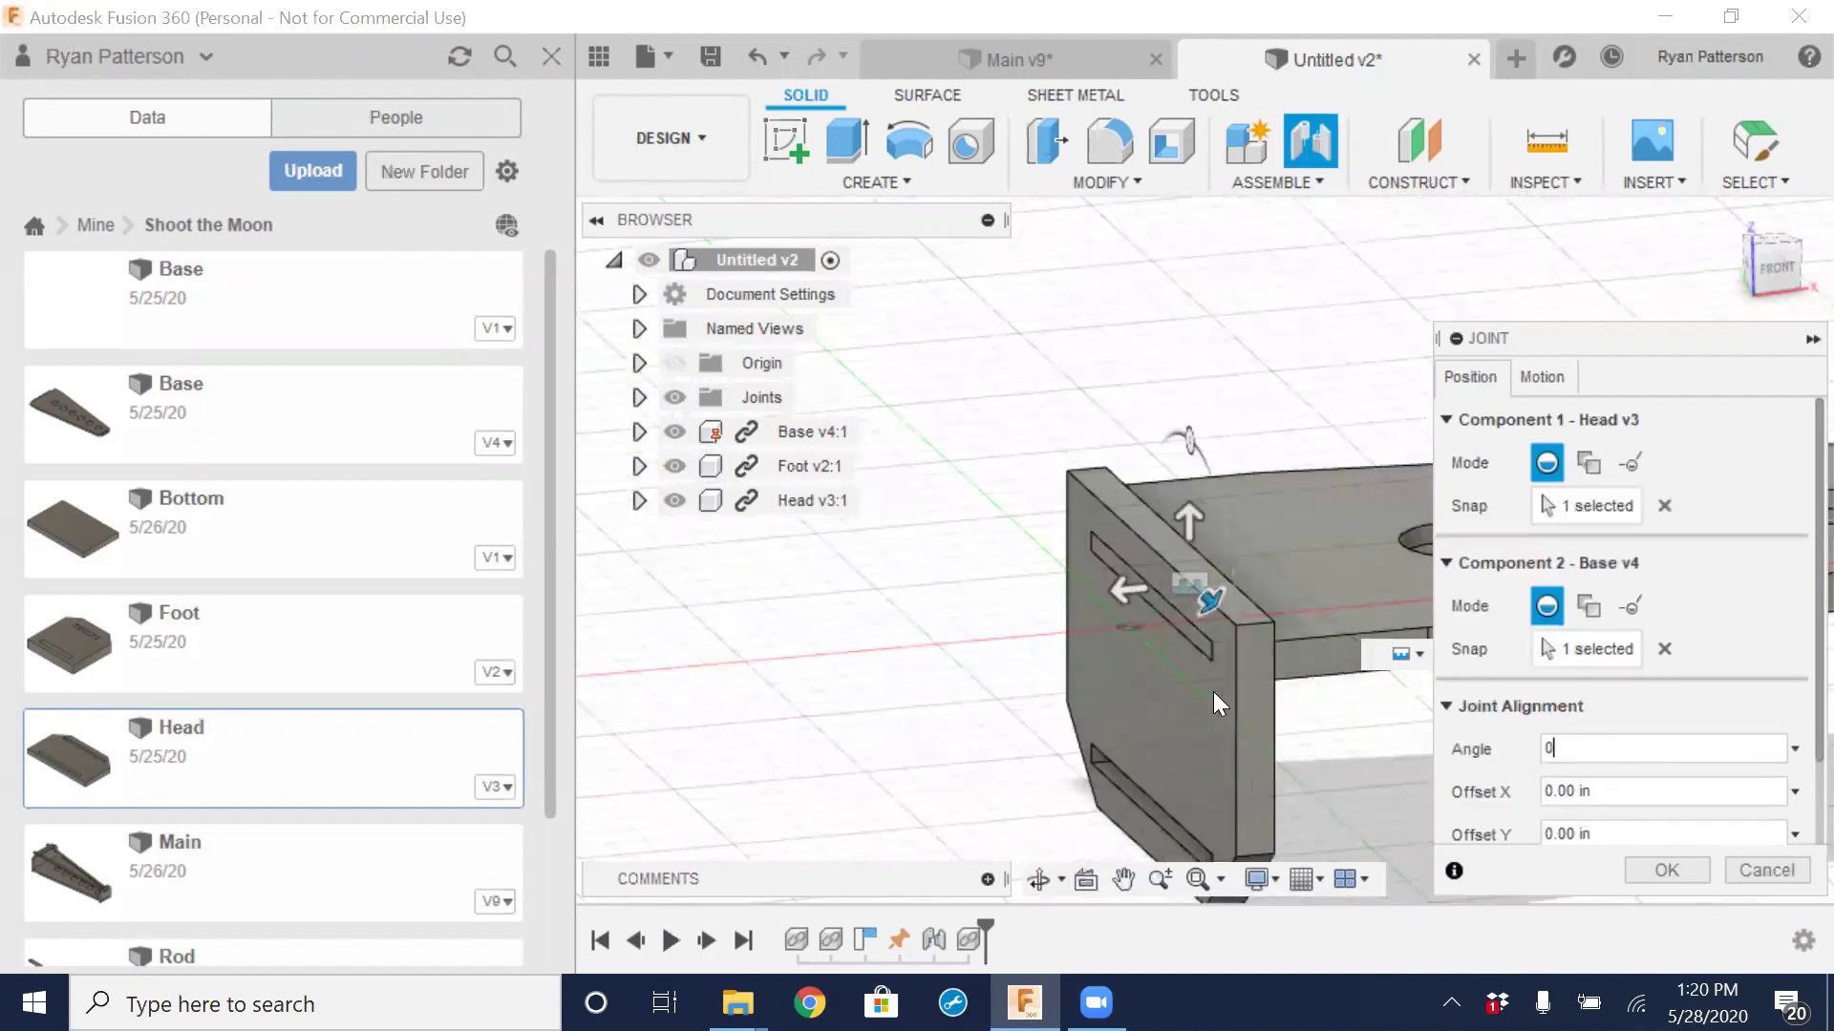
{"action": "scroll", "coordinate": [1241, 649], "scroll_direction": "down", "scroll_amount": 5}
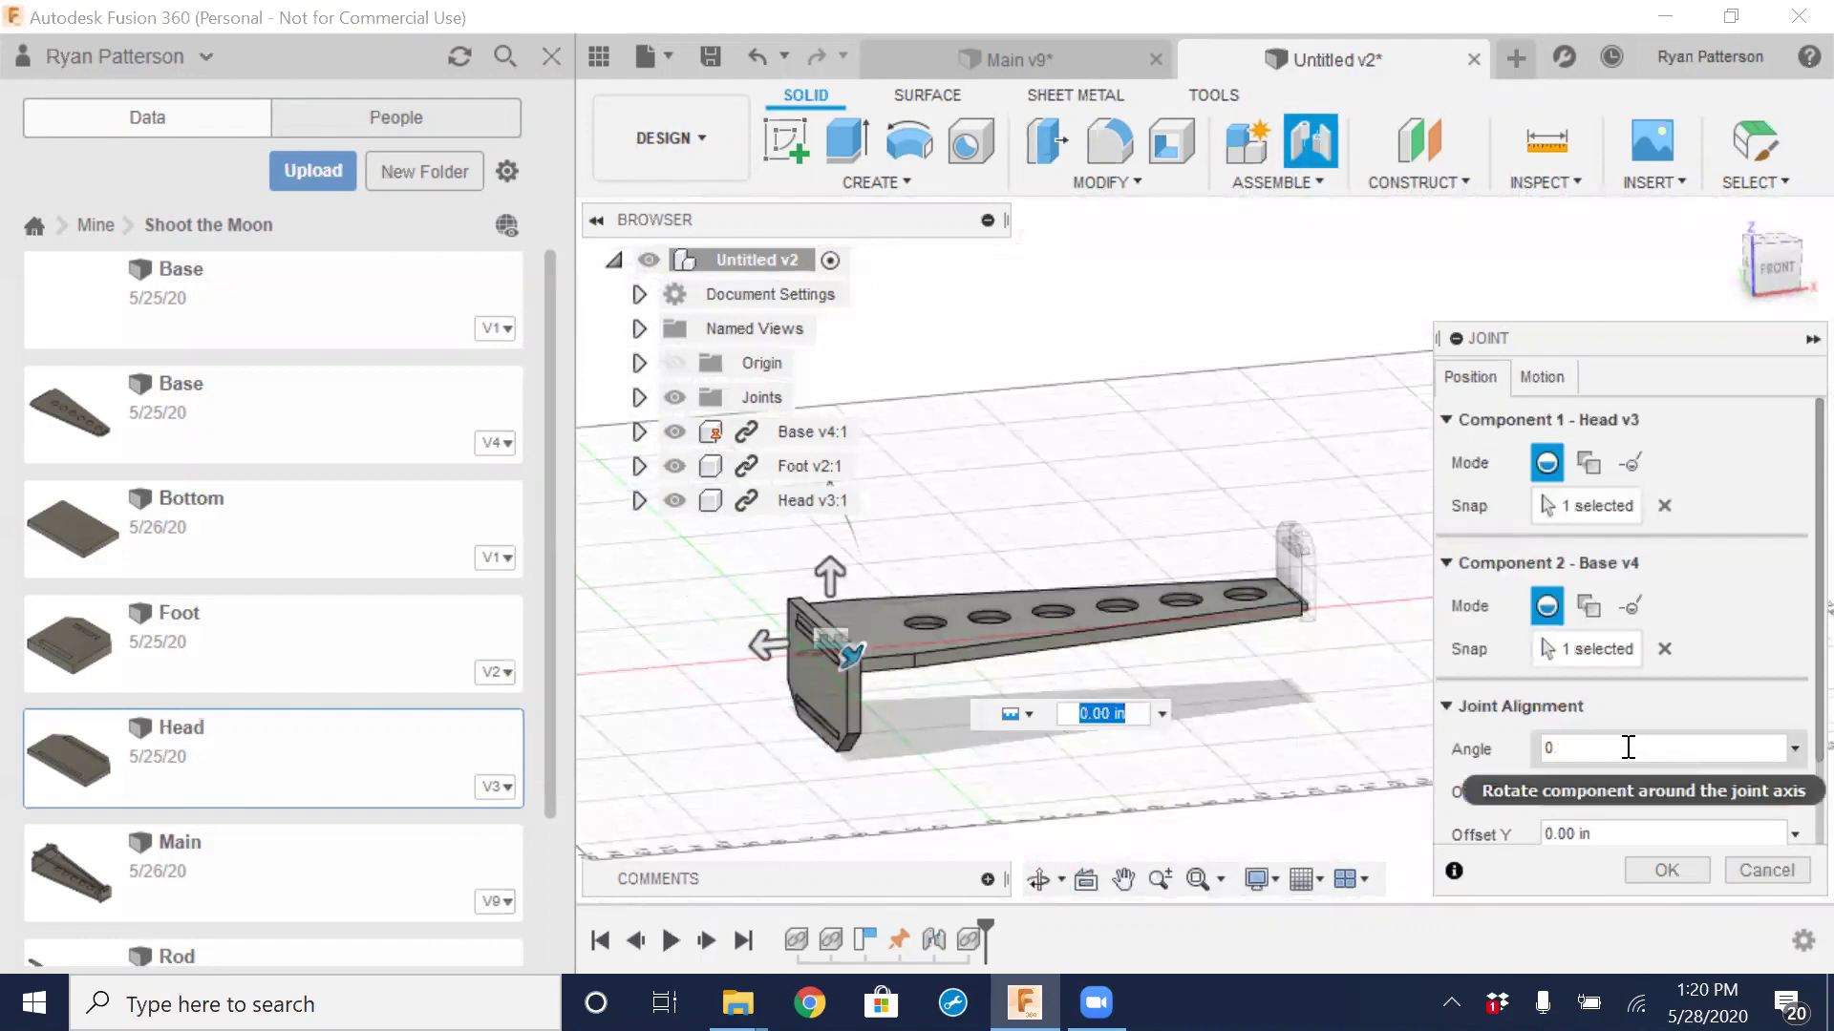
{"action": "double_click", "coordinate": [1543, 750]}
{"action": "type", "text": "180"}
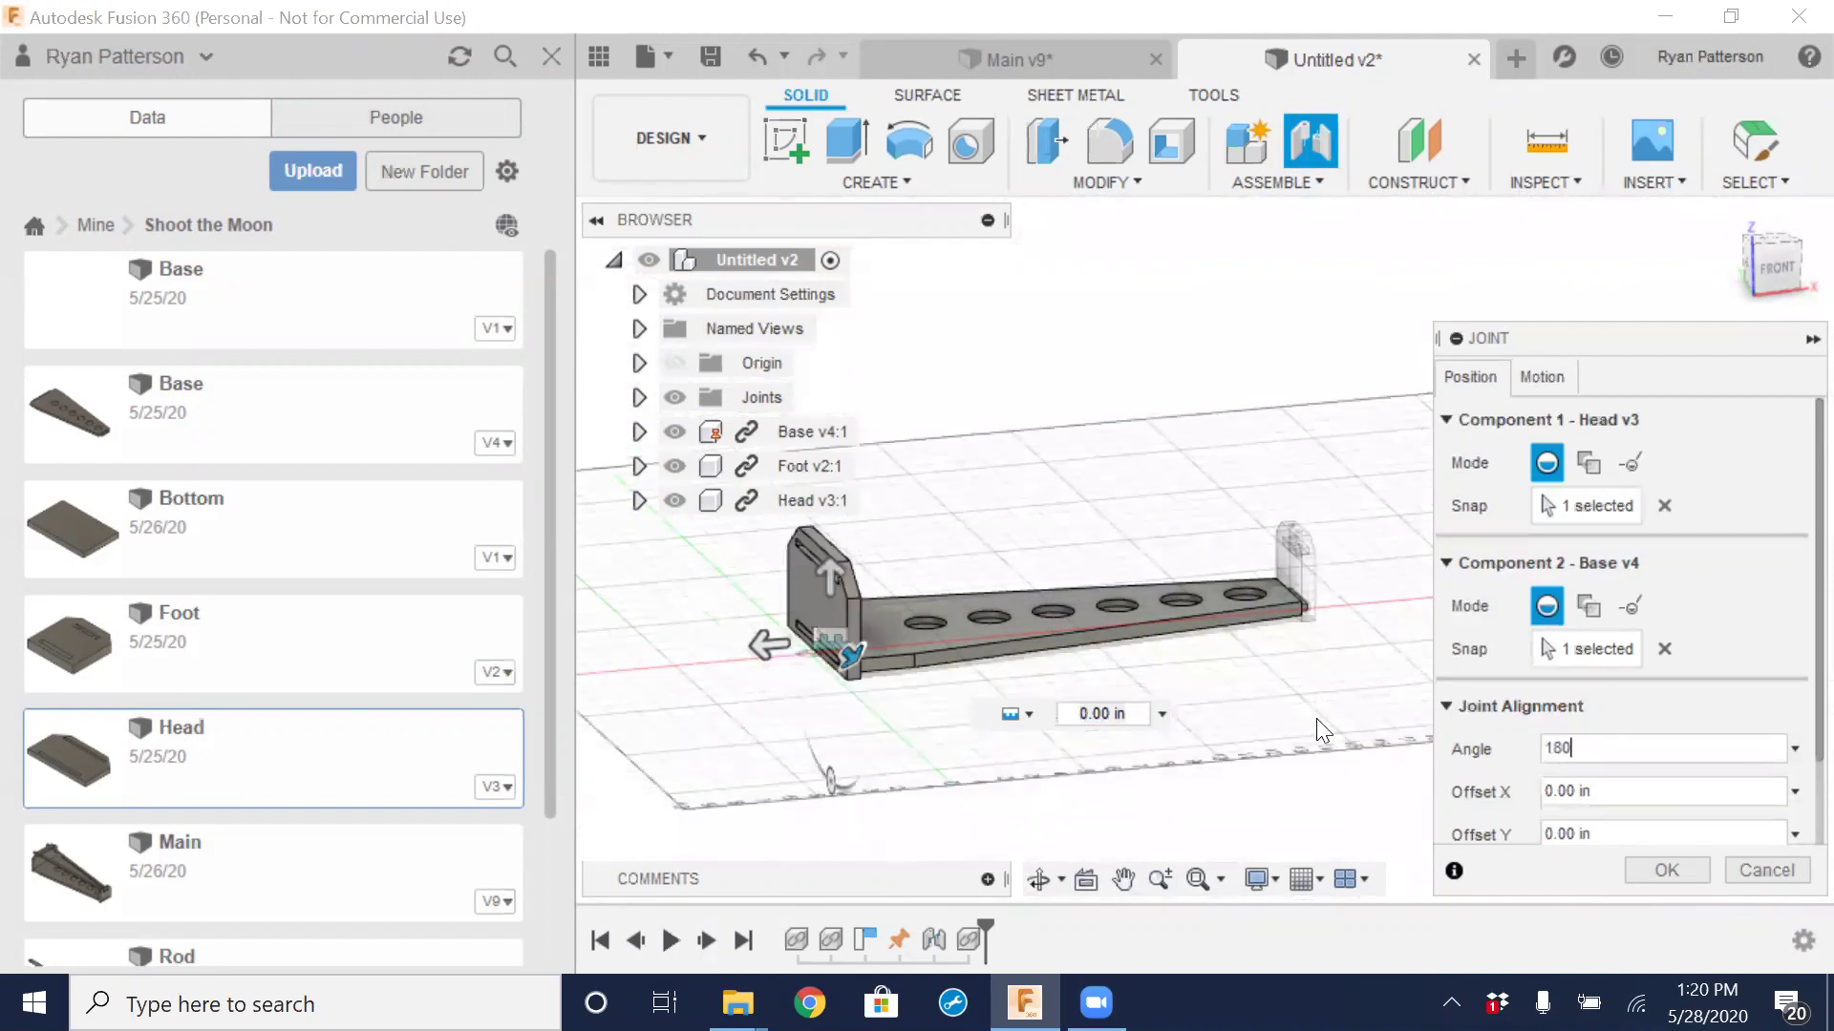
{"action": "scroll", "coordinate": [812, 583], "scroll_direction": "up", "scroll_amount": 3}
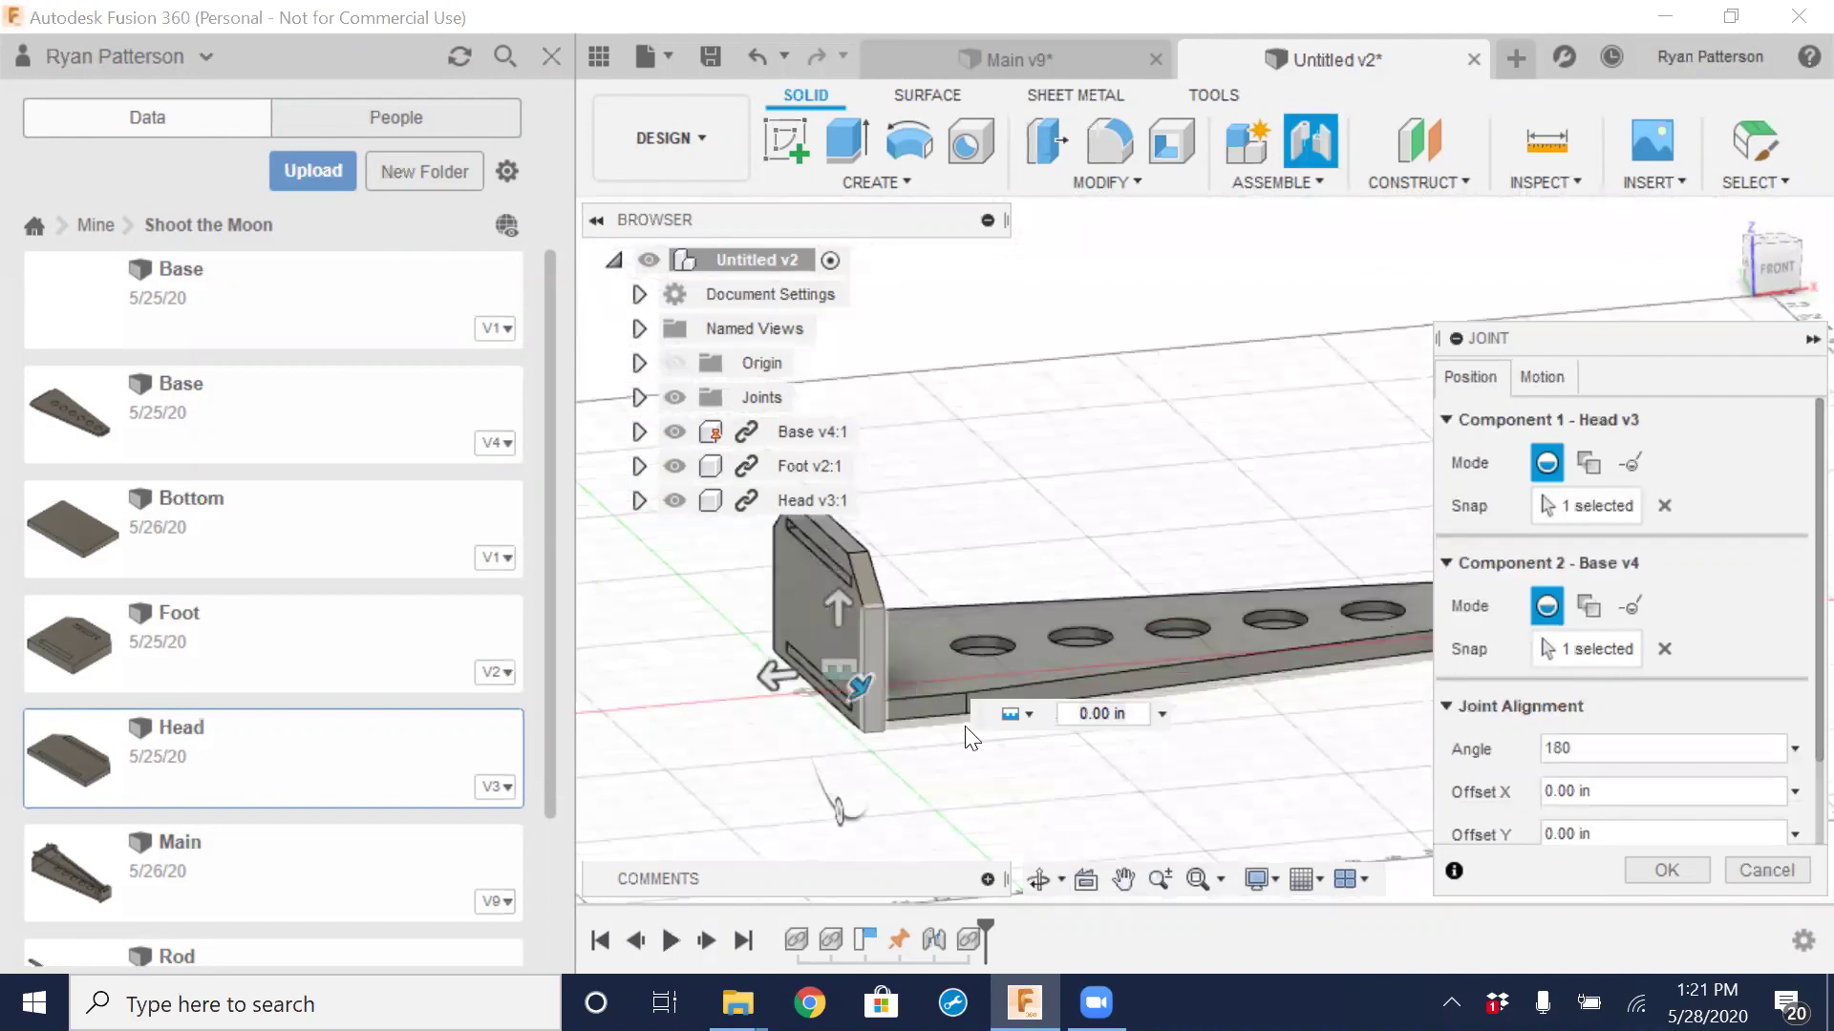
{"action": "left_click", "coordinate": [1666, 870]}
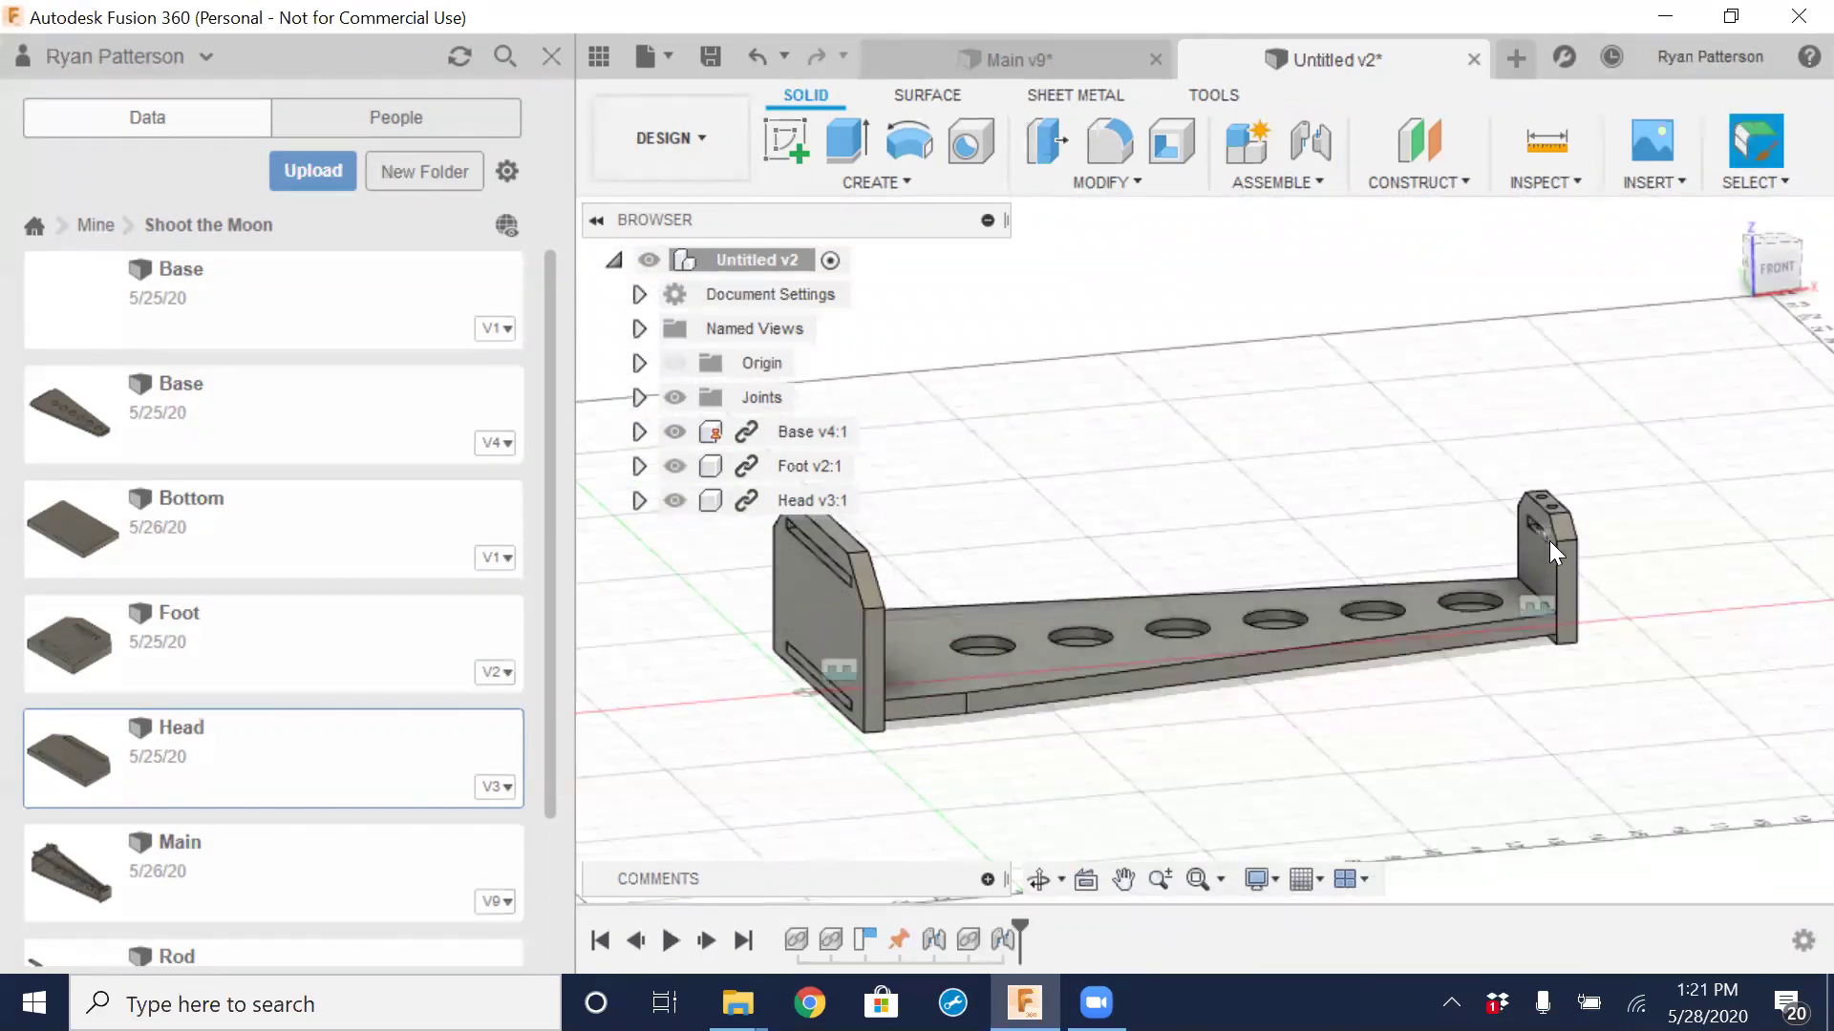
{"action": "scroll", "coordinate": [1557, 578], "scroll_direction": "down", "scroll_amount": 3}
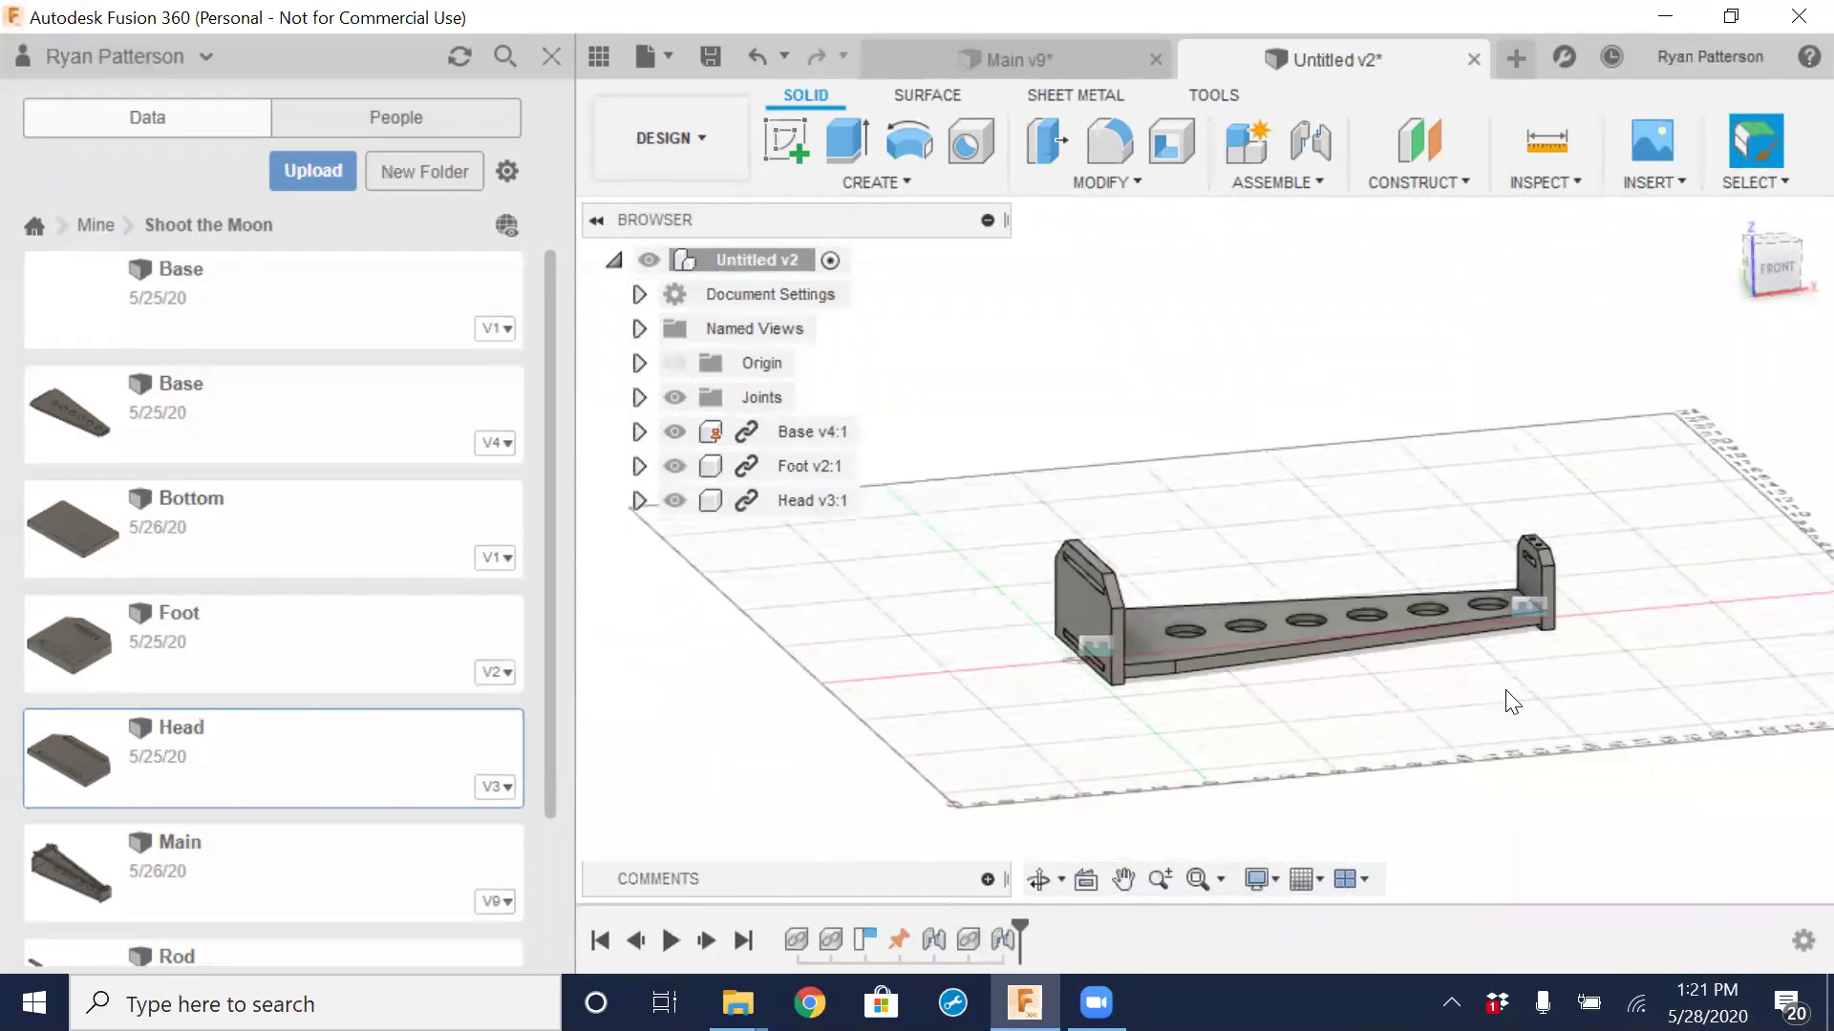
{"action": "middle_click_drag", "start_coordinate": [1433, 675], "coordinate": [1461, 737], "text": "shift"}
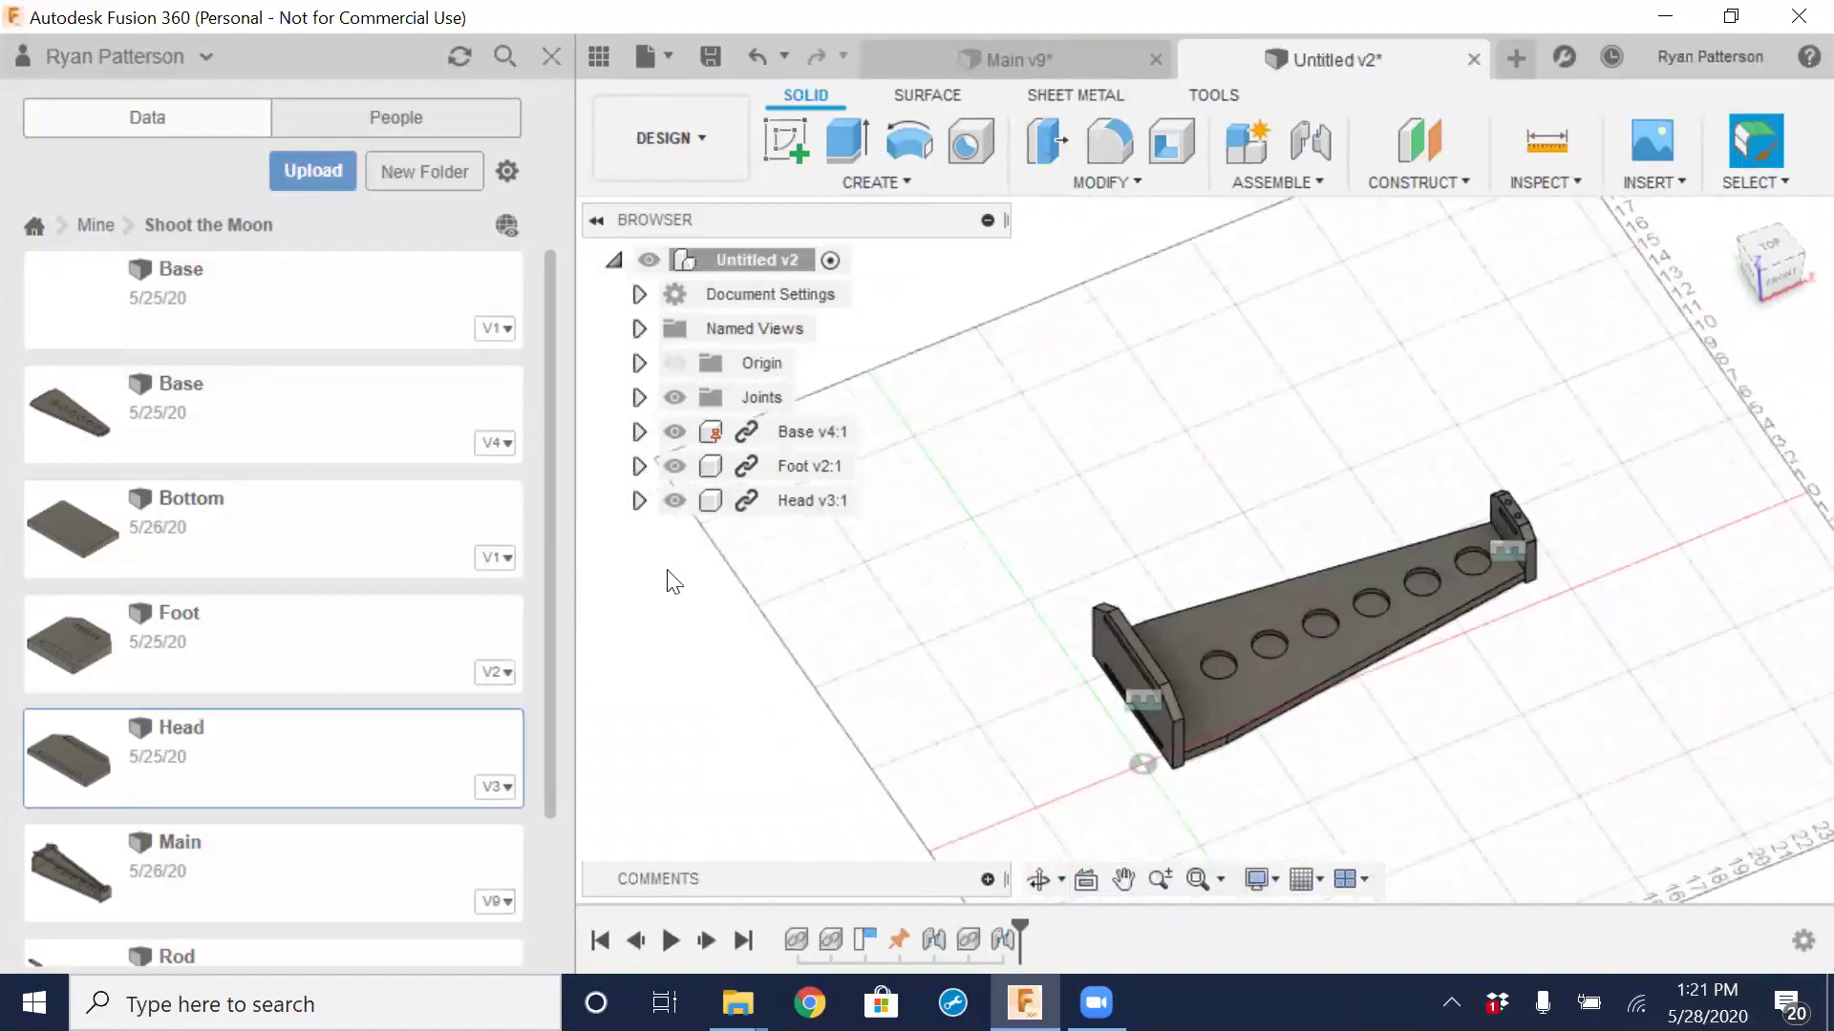
{"action": "scroll", "coordinate": [552, 573], "scroll_direction": "down", "scroll_amount": 2}
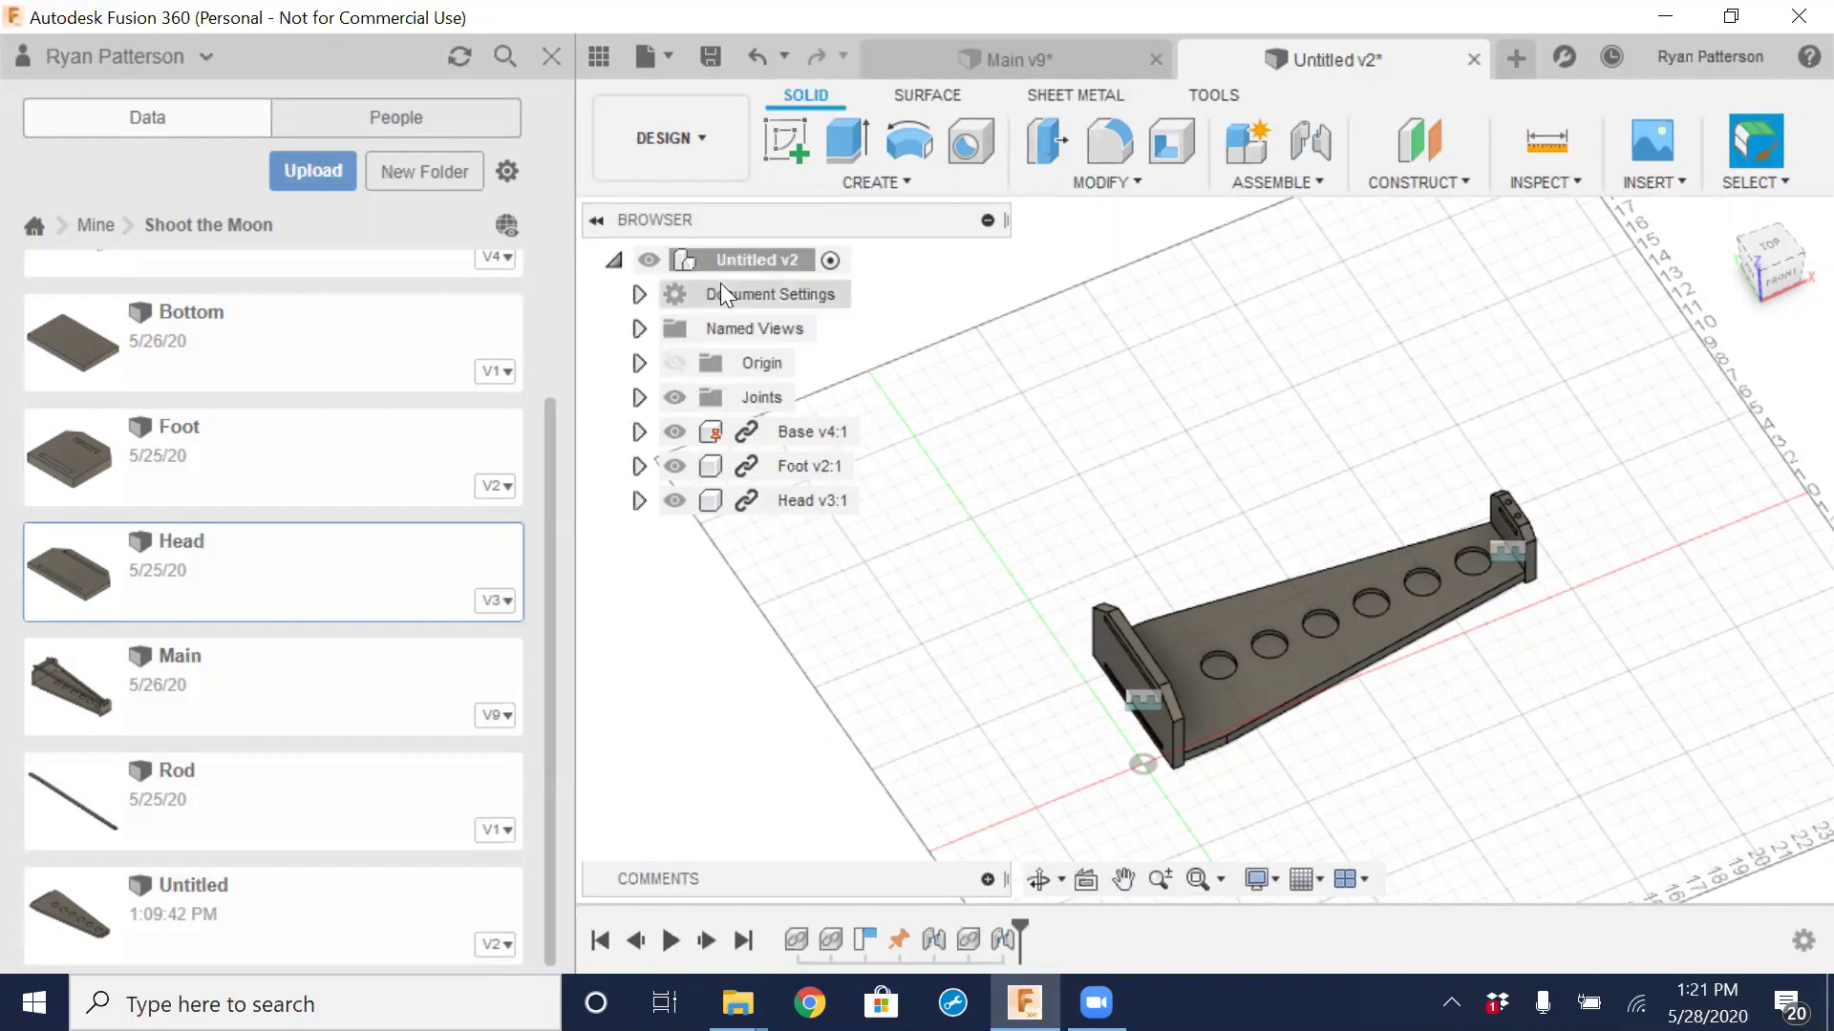
{"action": "right_click", "coordinate": [743, 256]}
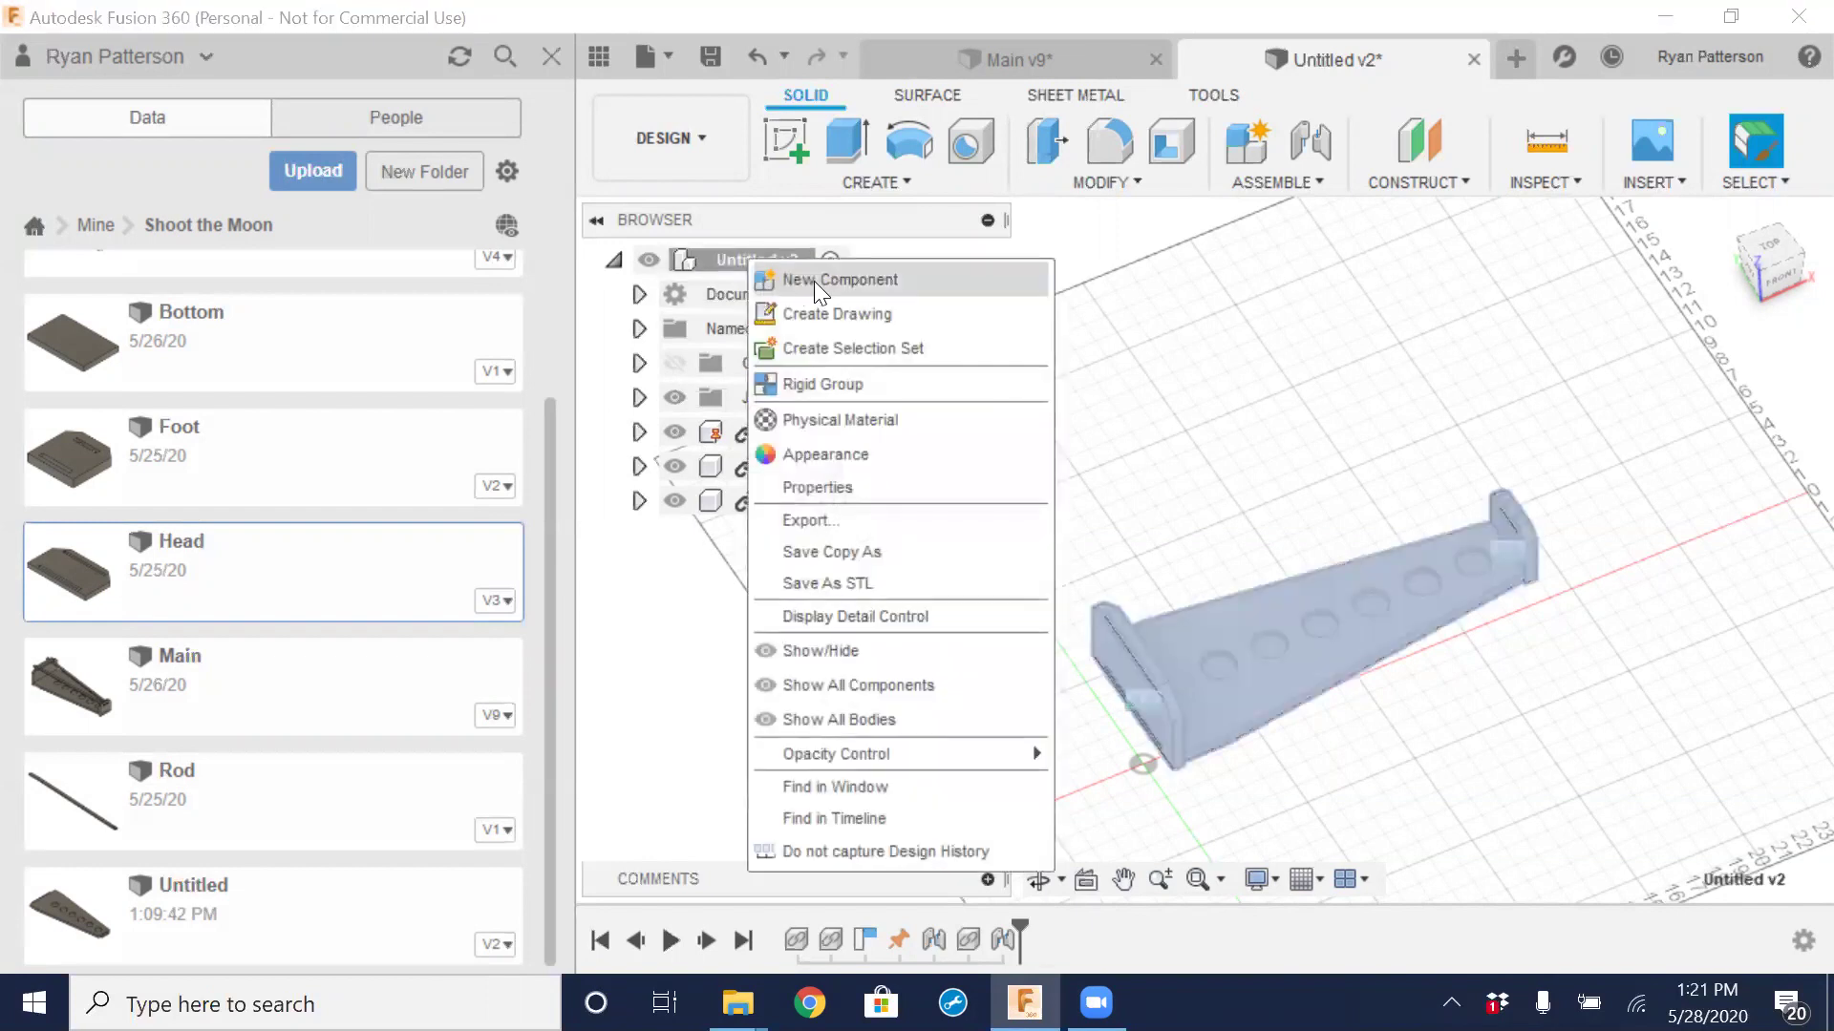
{"action": "left_click", "coordinate": [705, 254]}
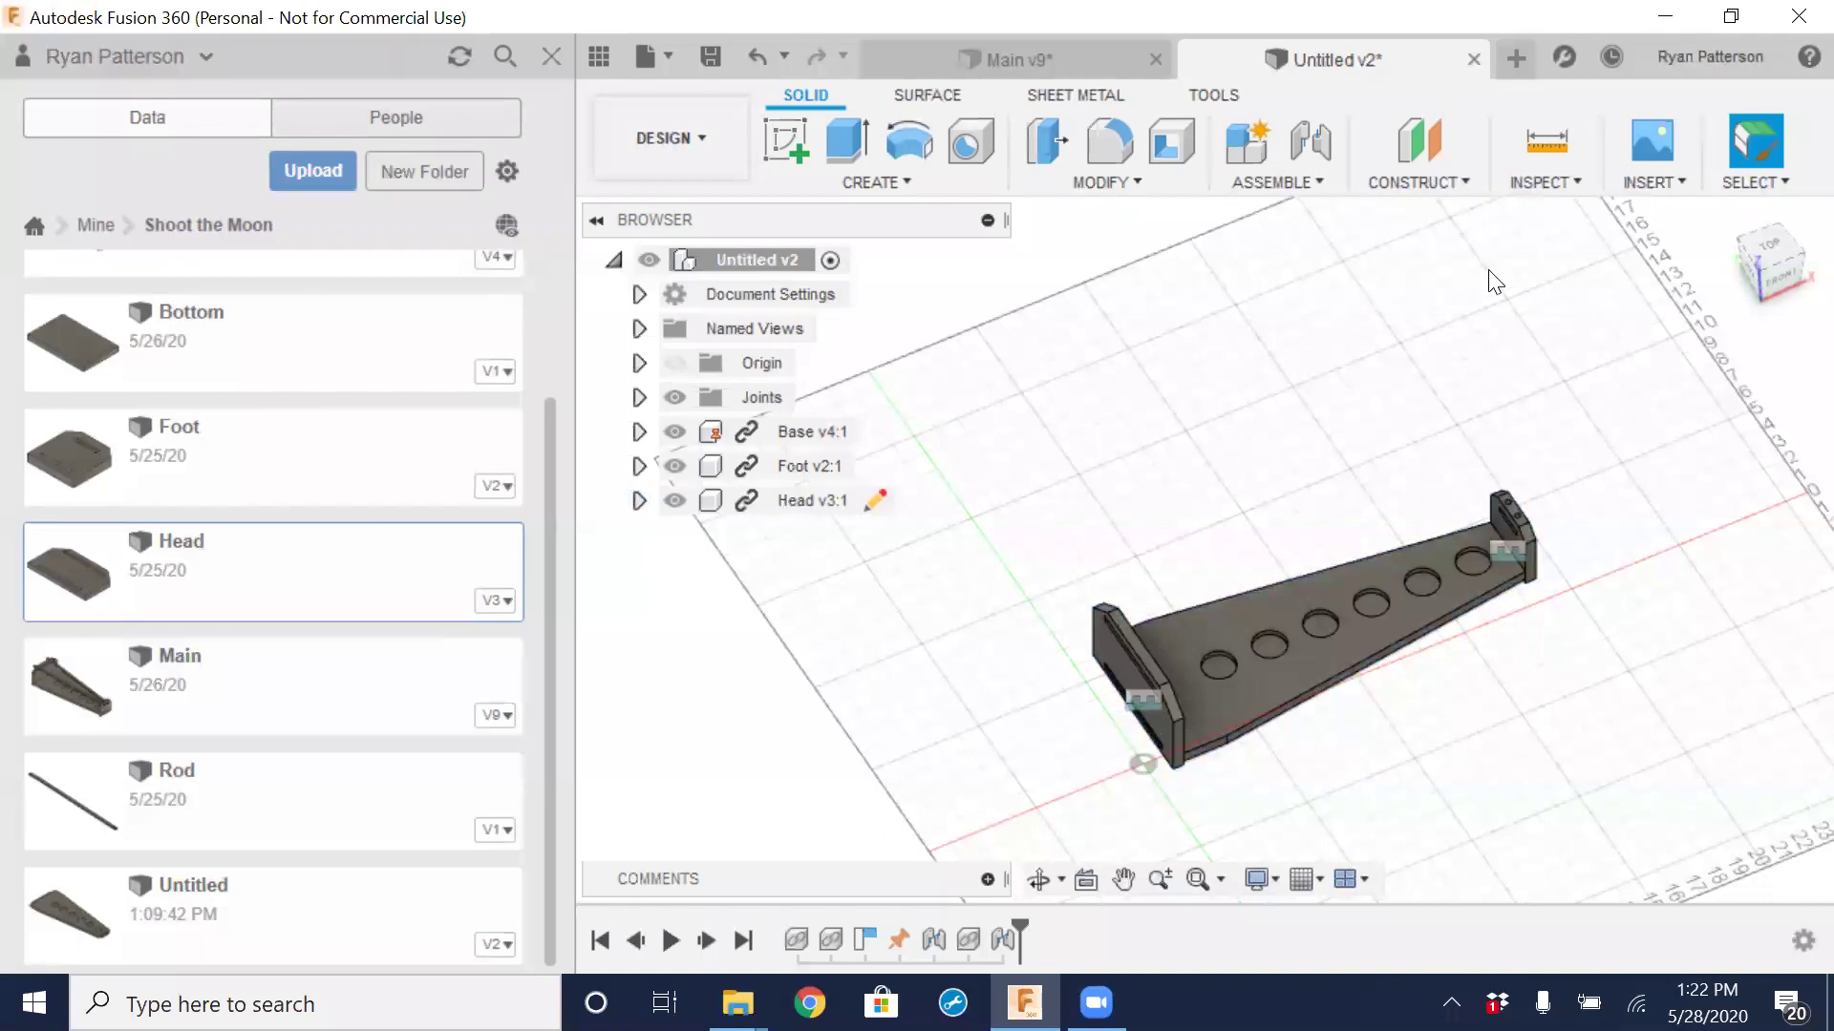
Create a new design and add a new component to it
{"action": "left_click", "coordinate": [1517, 60]}
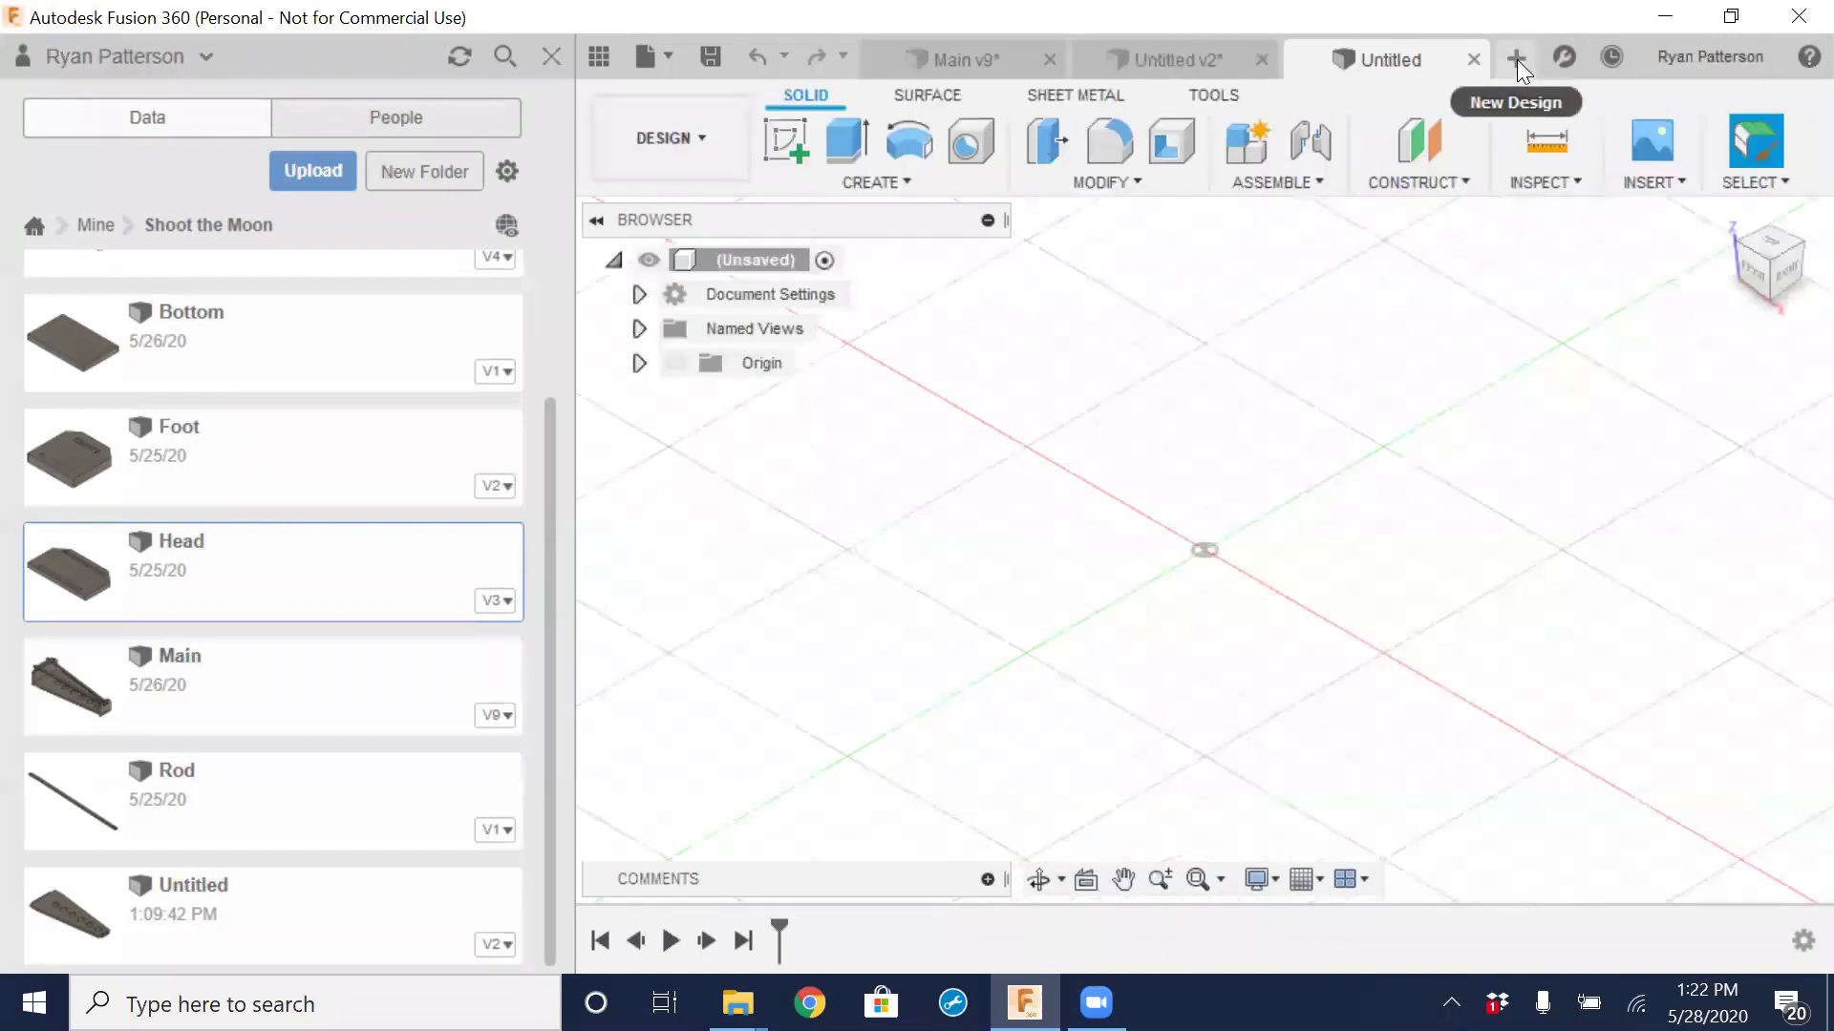
{"action": "right_click", "coordinate": [761, 262]}
{"action": "left_click", "coordinate": [845, 289]}
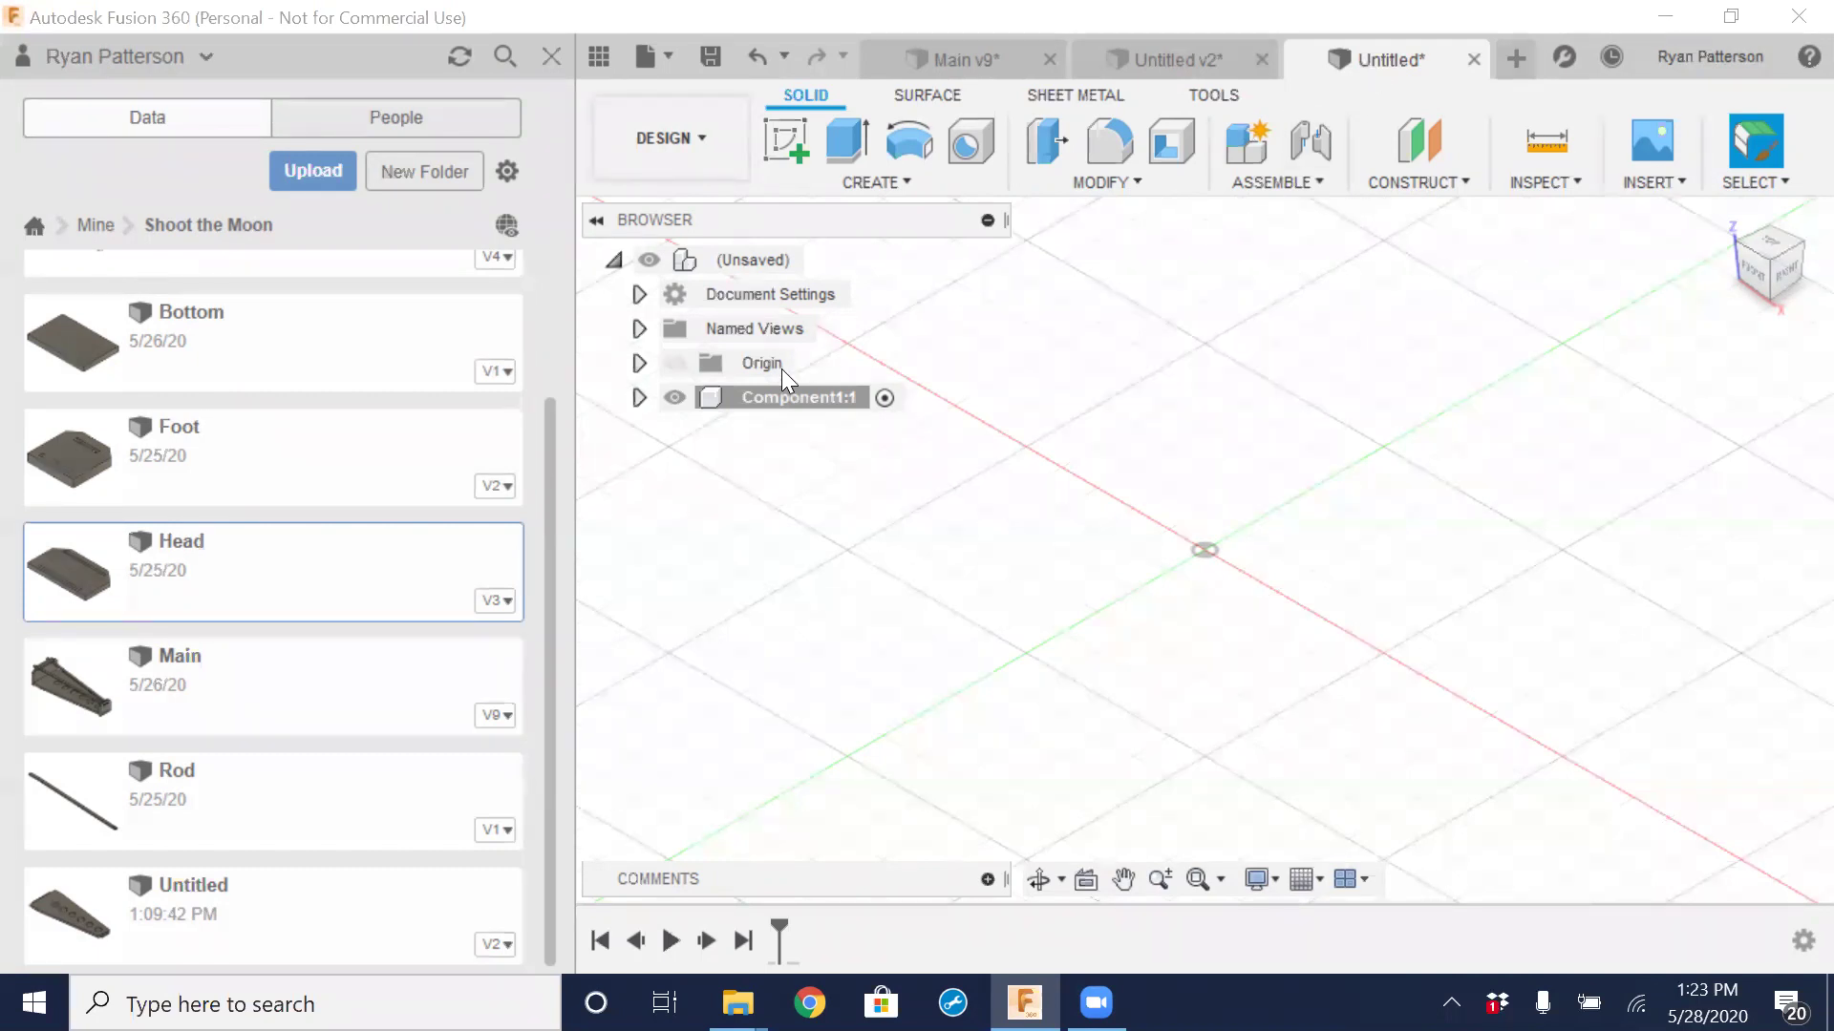
Rename the new component as Rod2
{"action": "left_click", "coordinate": [773, 398]}
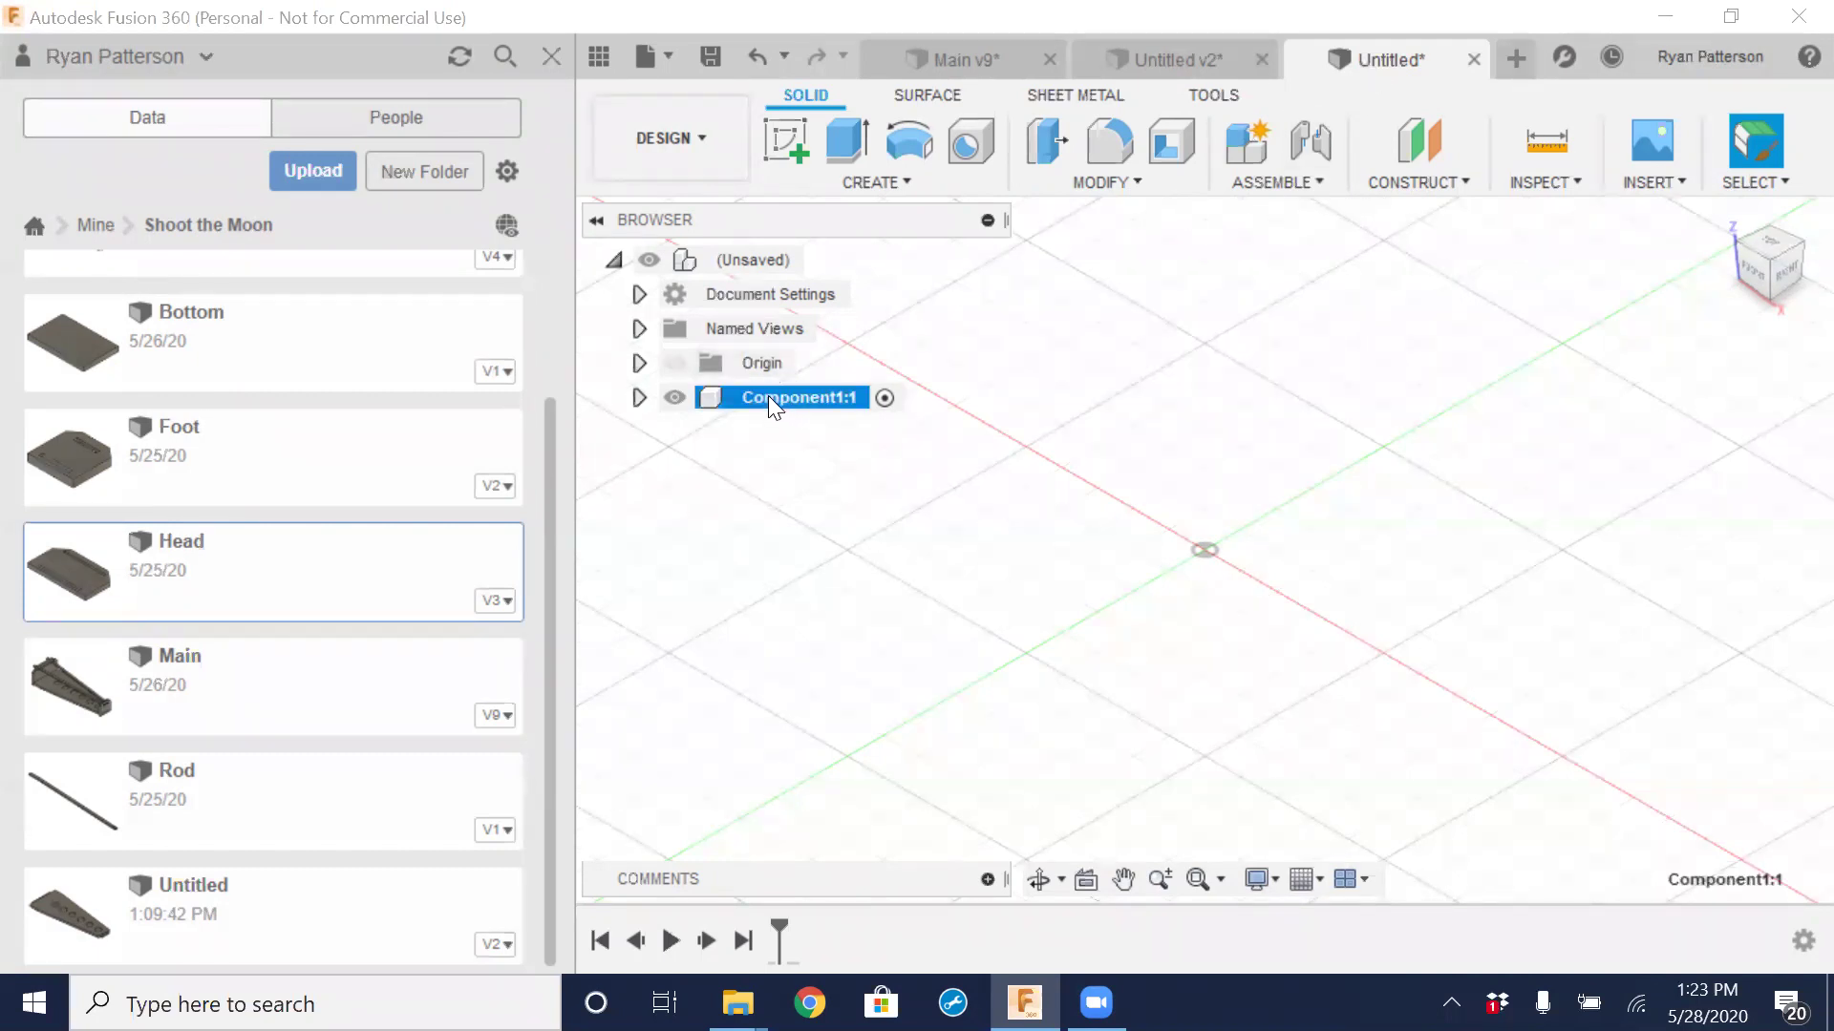
{"action": "right_click", "coordinate": [784, 396]}
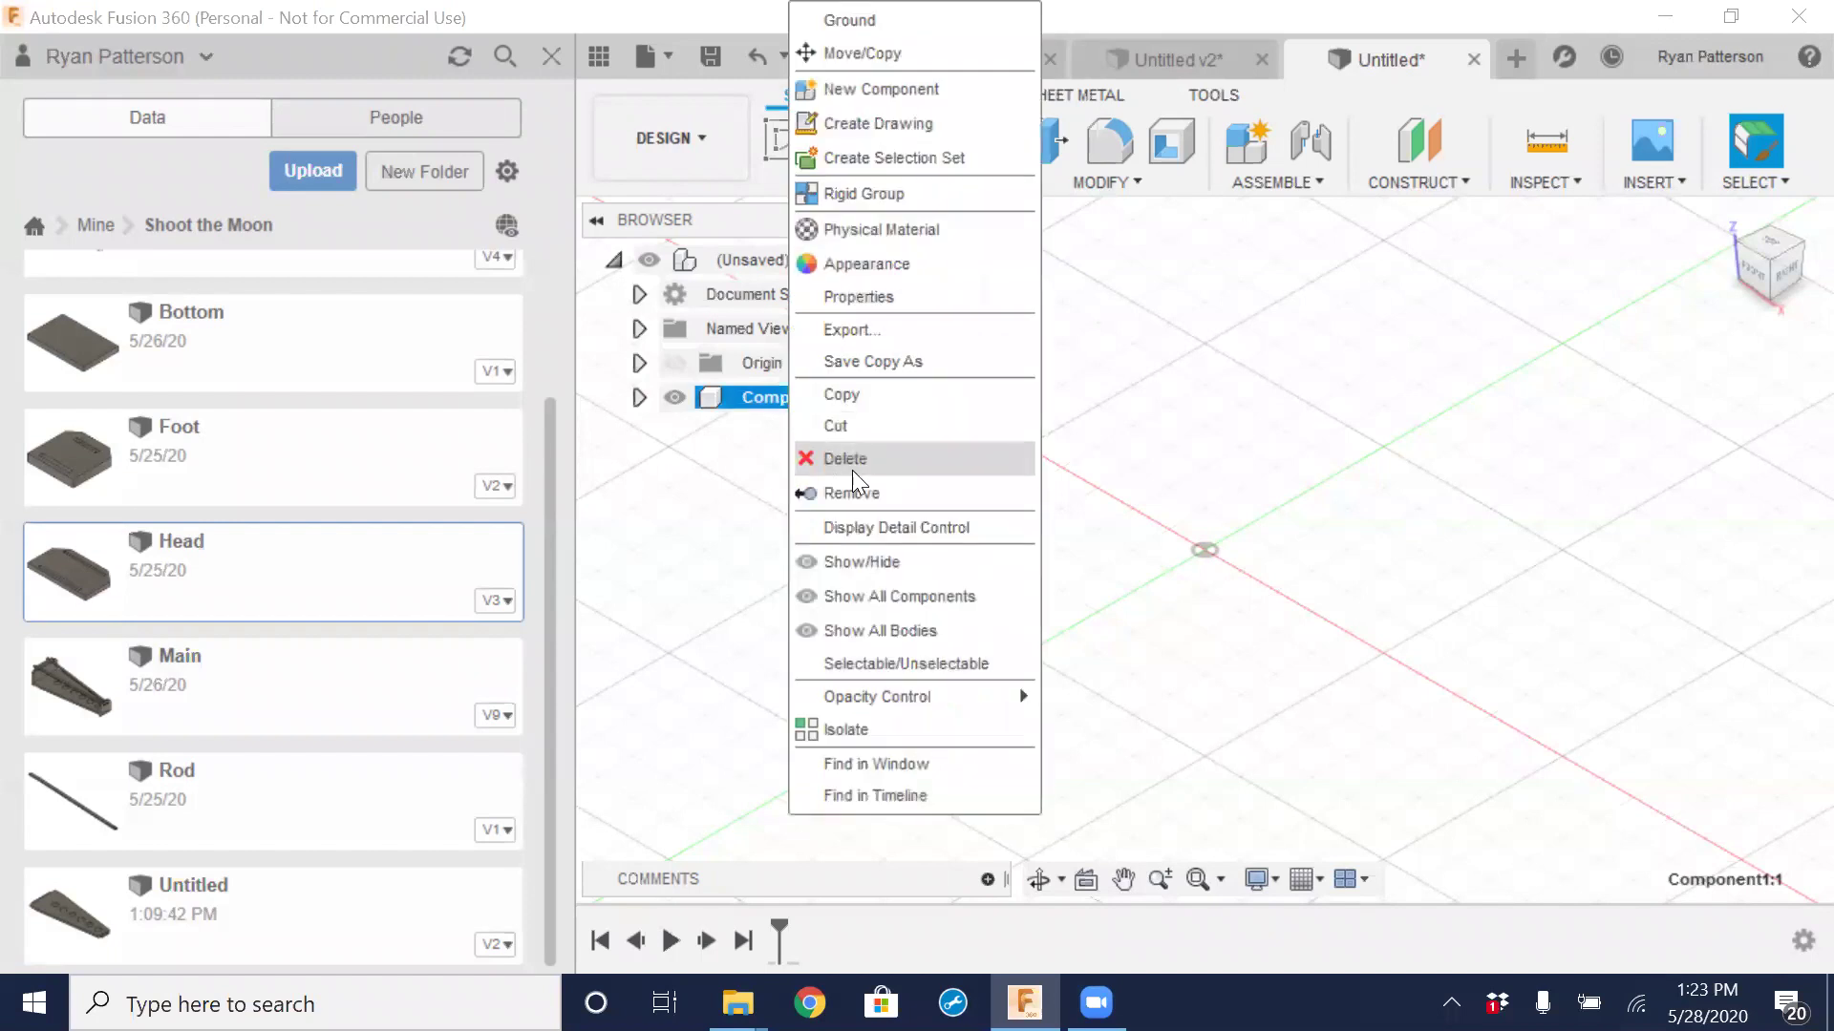
{"action": "left_click", "coordinate": [731, 478]}
{"action": "left_click", "coordinate": [776, 401]}
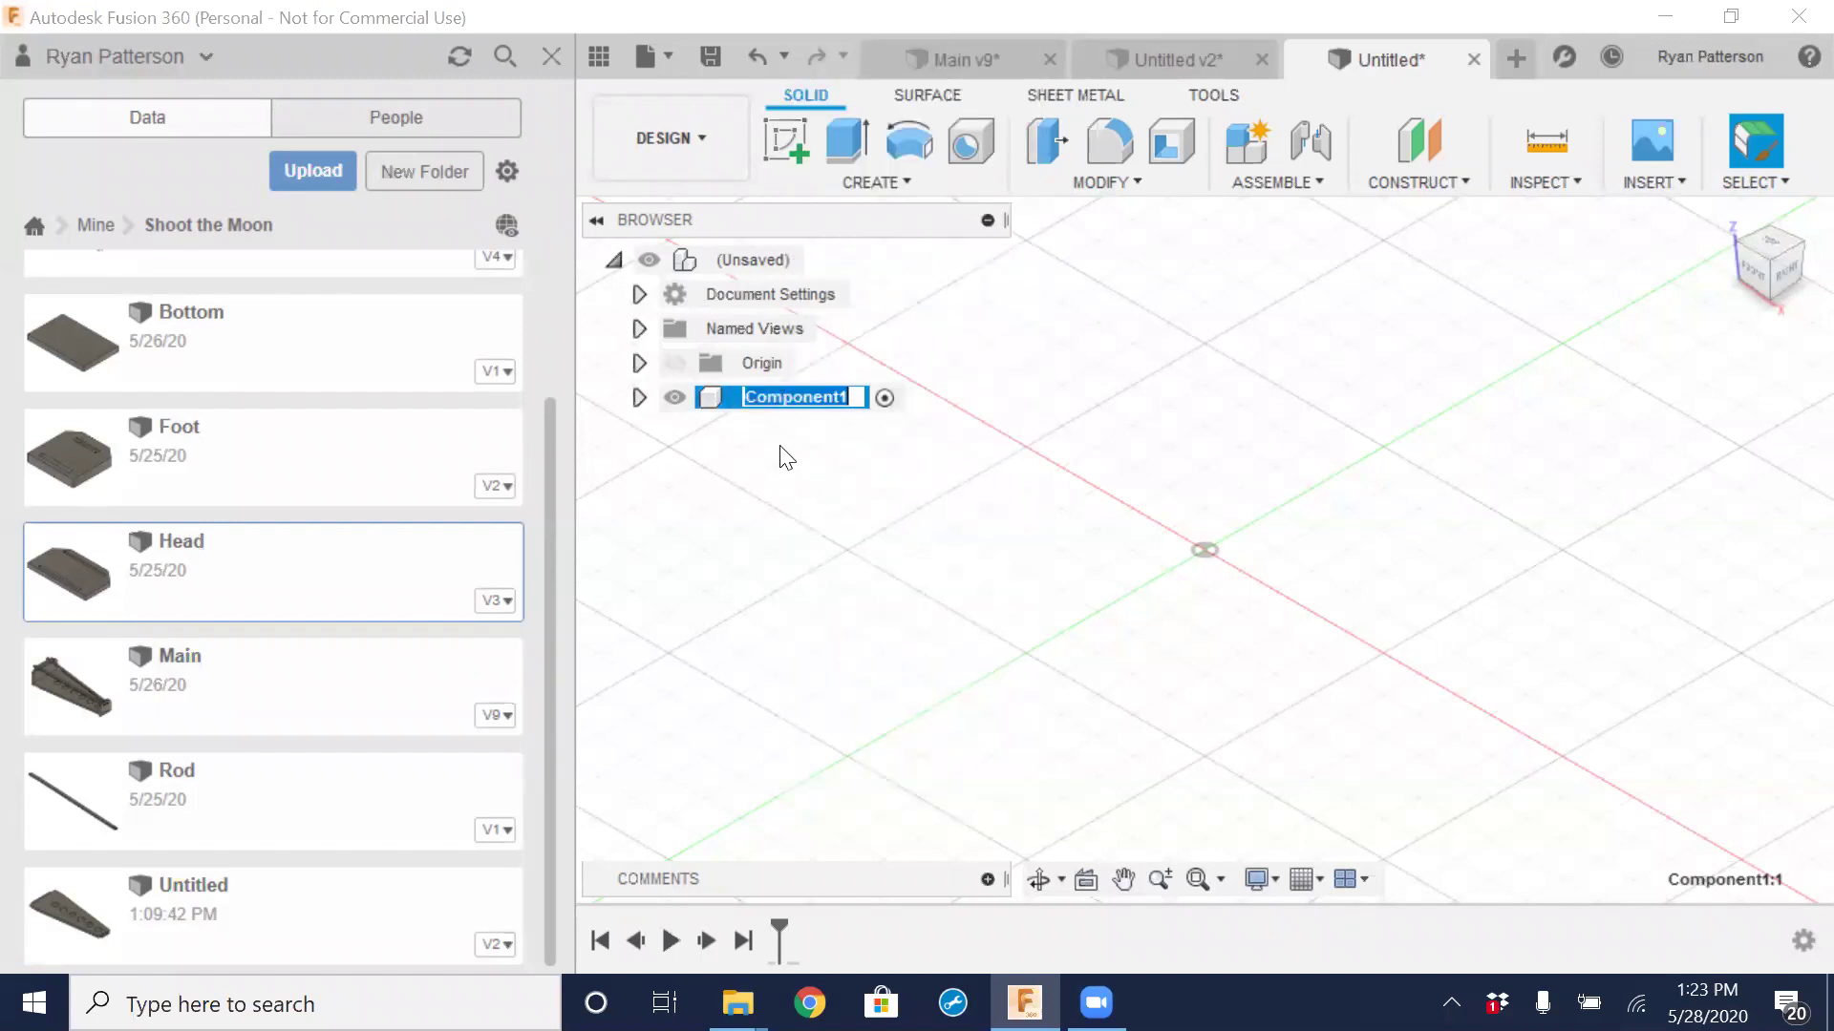
{"action": "type", "text": "Rod2"}
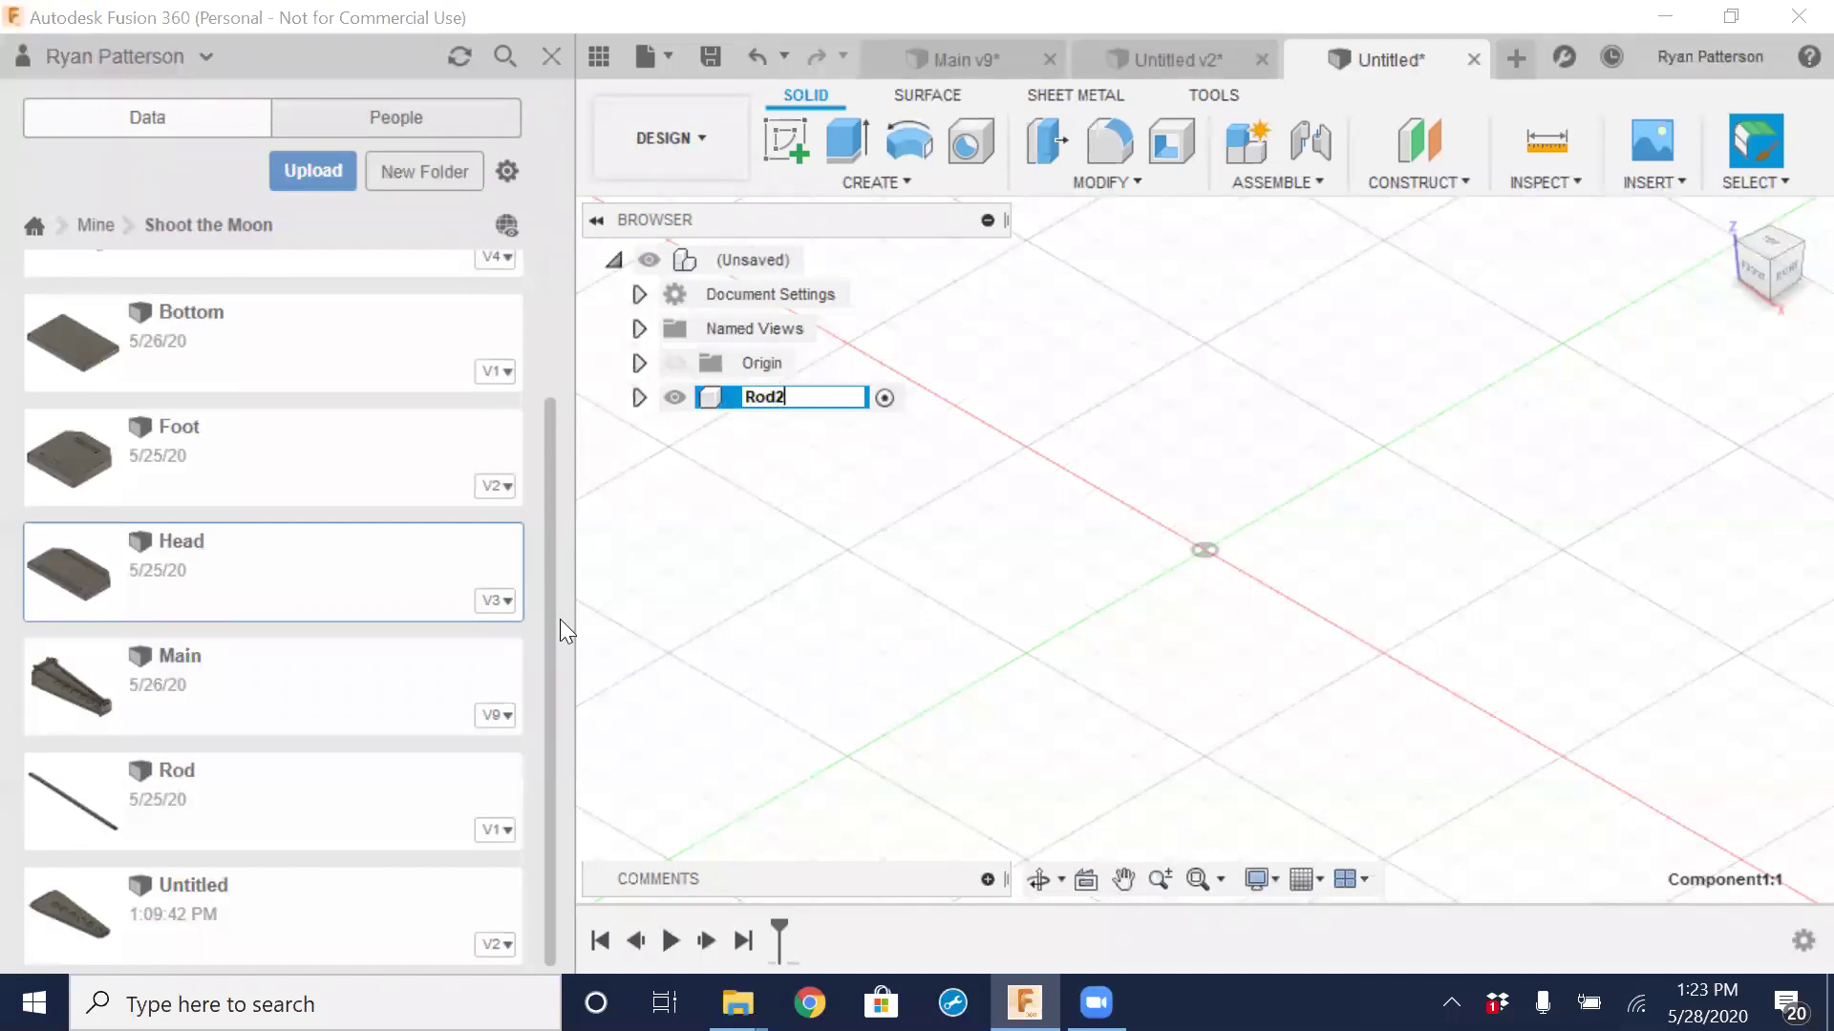
{"action": "key", "text": "Return"}
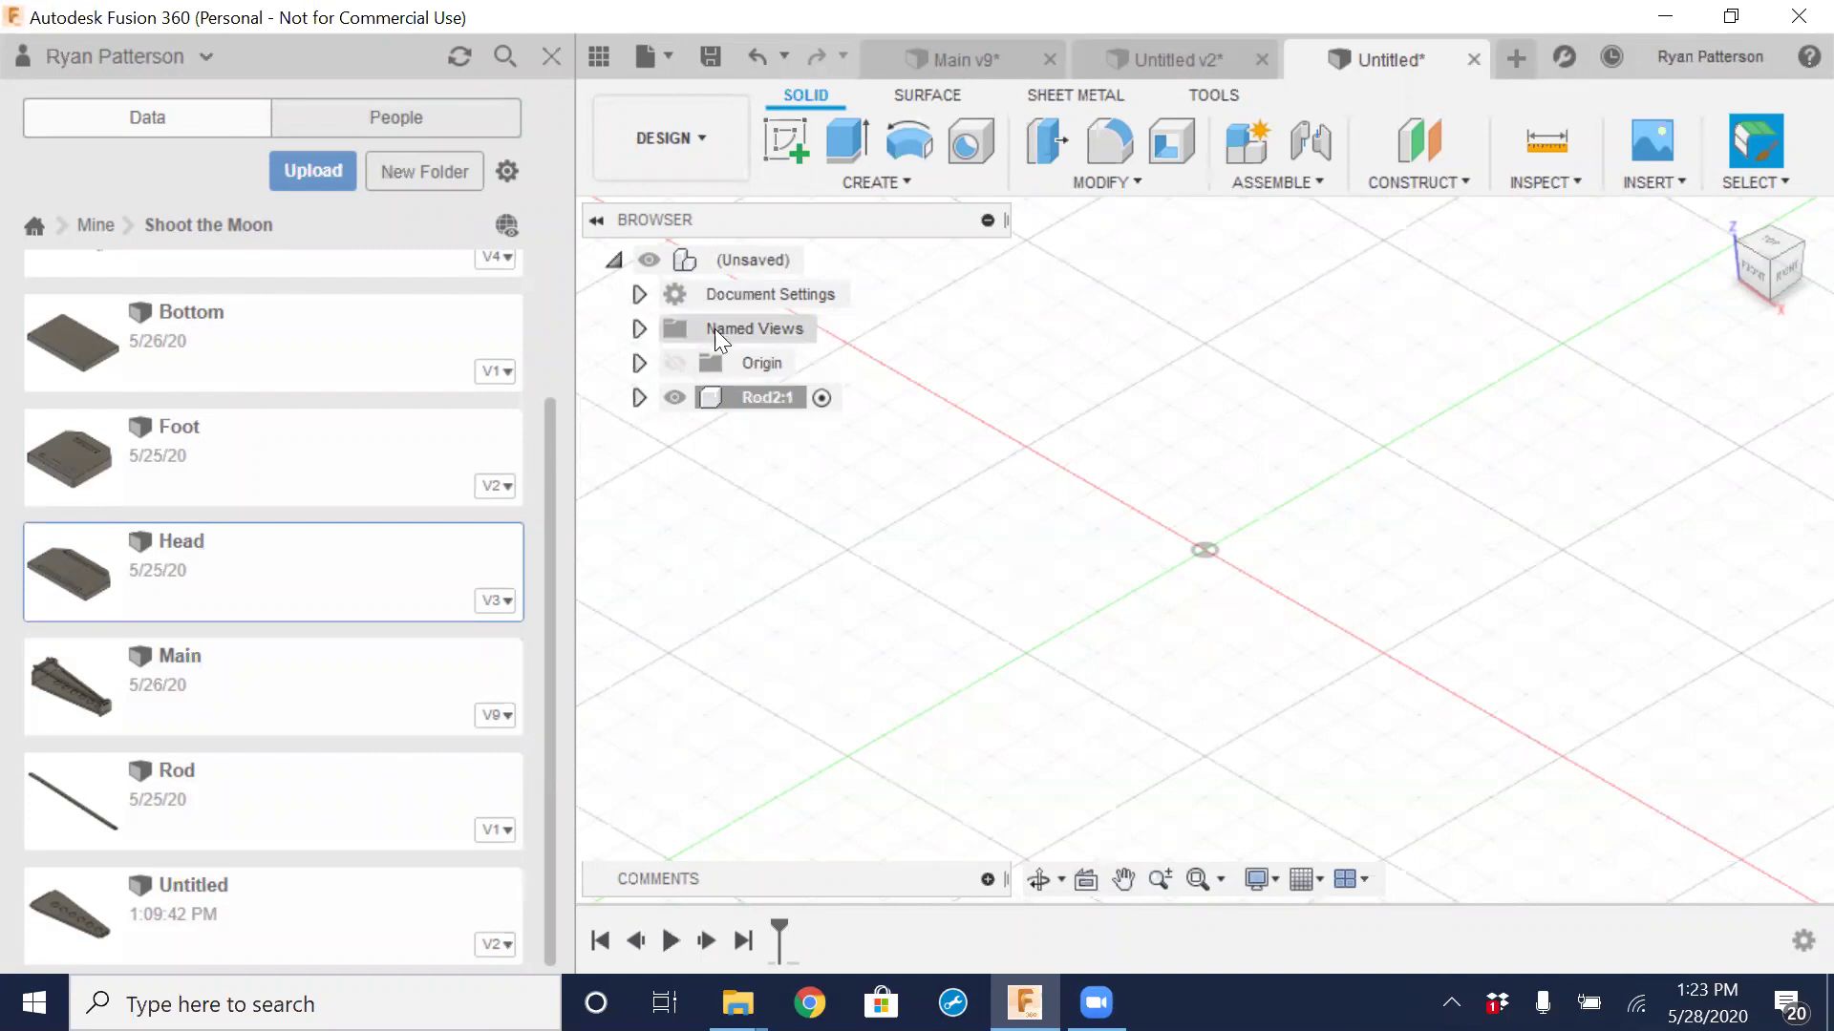
Save the design as Rod2 in the Shoot the Moon folder
{"action": "left_click", "coordinate": [709, 56]}
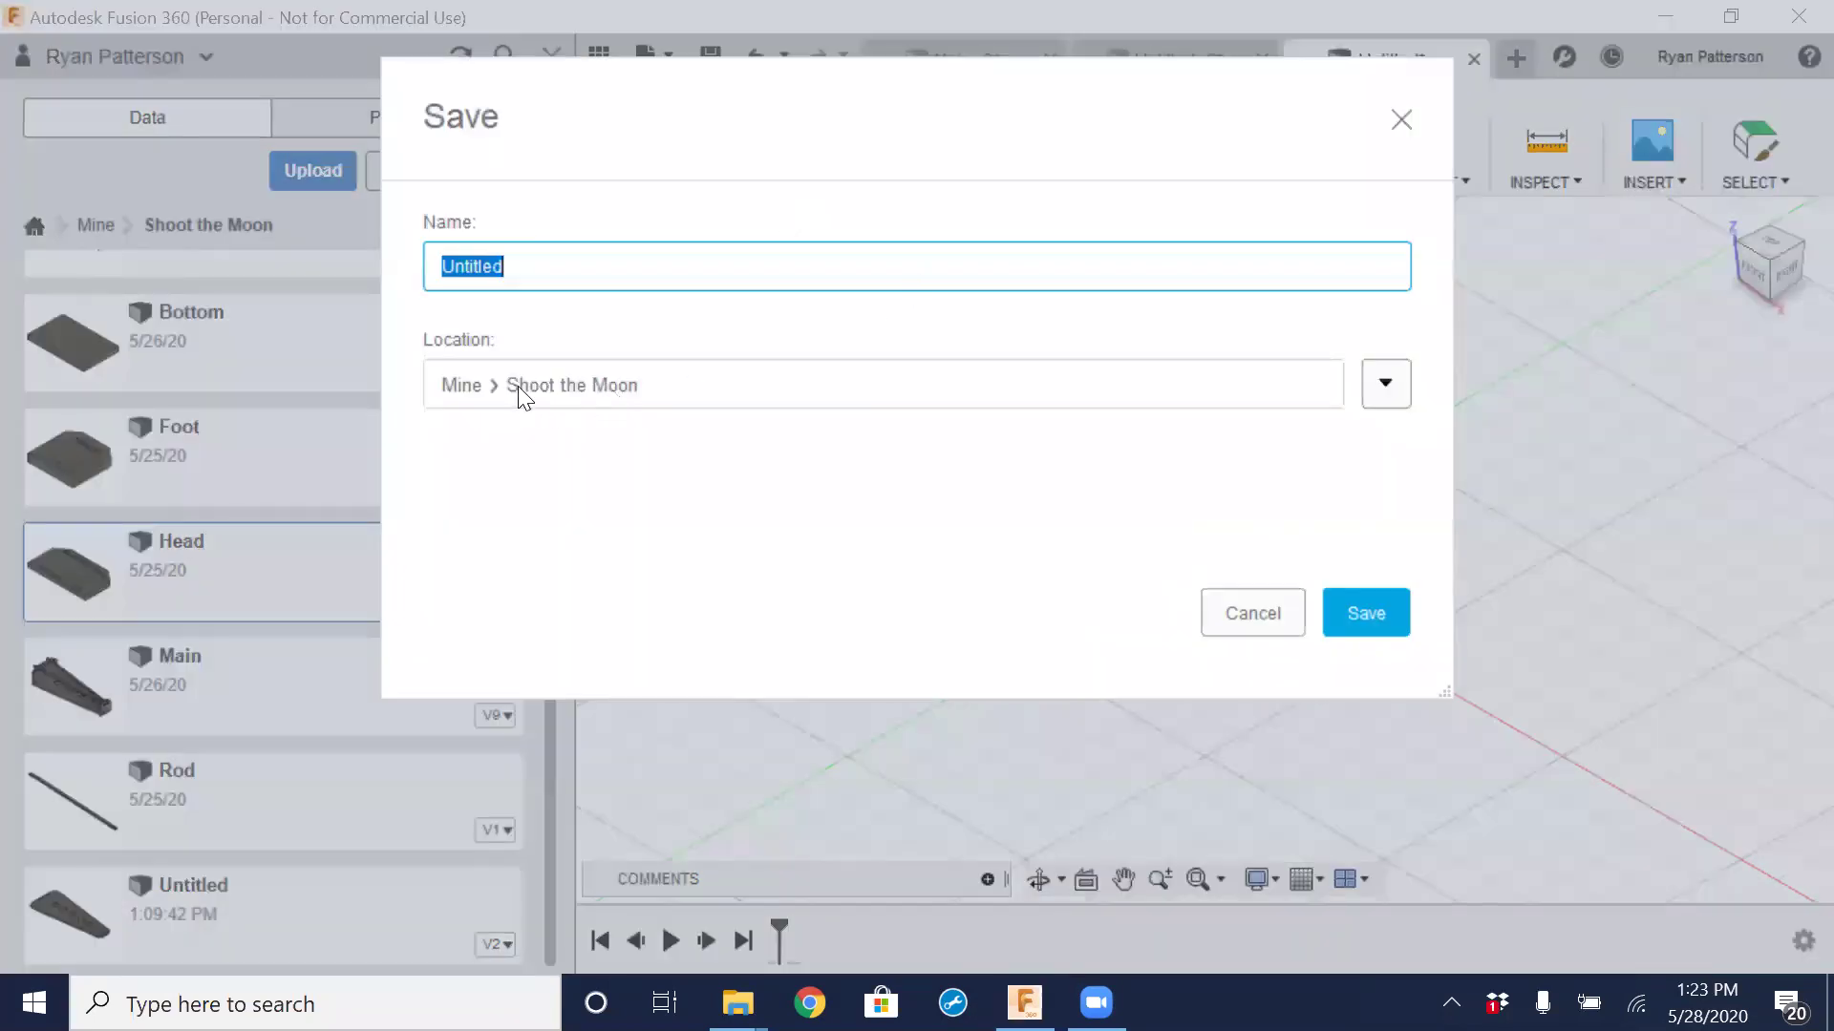
{"action": "type", "text": "Rod2"}
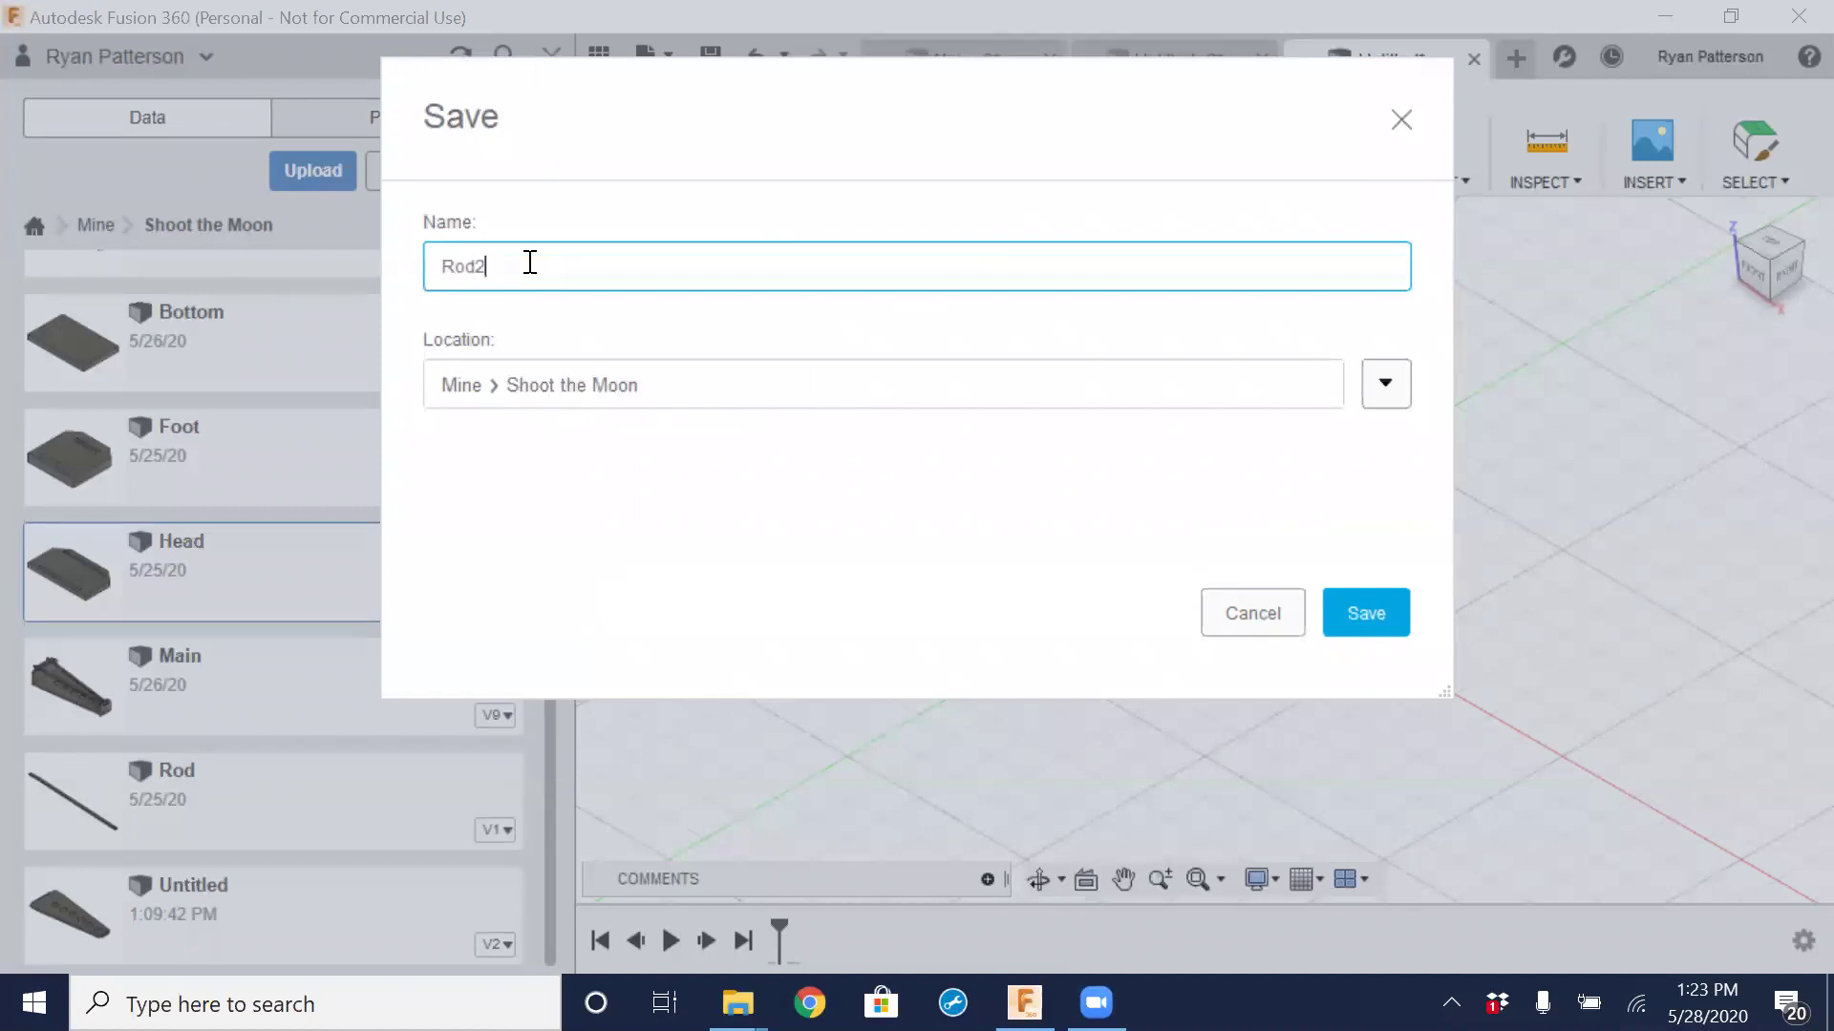
{"action": "left_click", "coordinate": [1361, 616]}
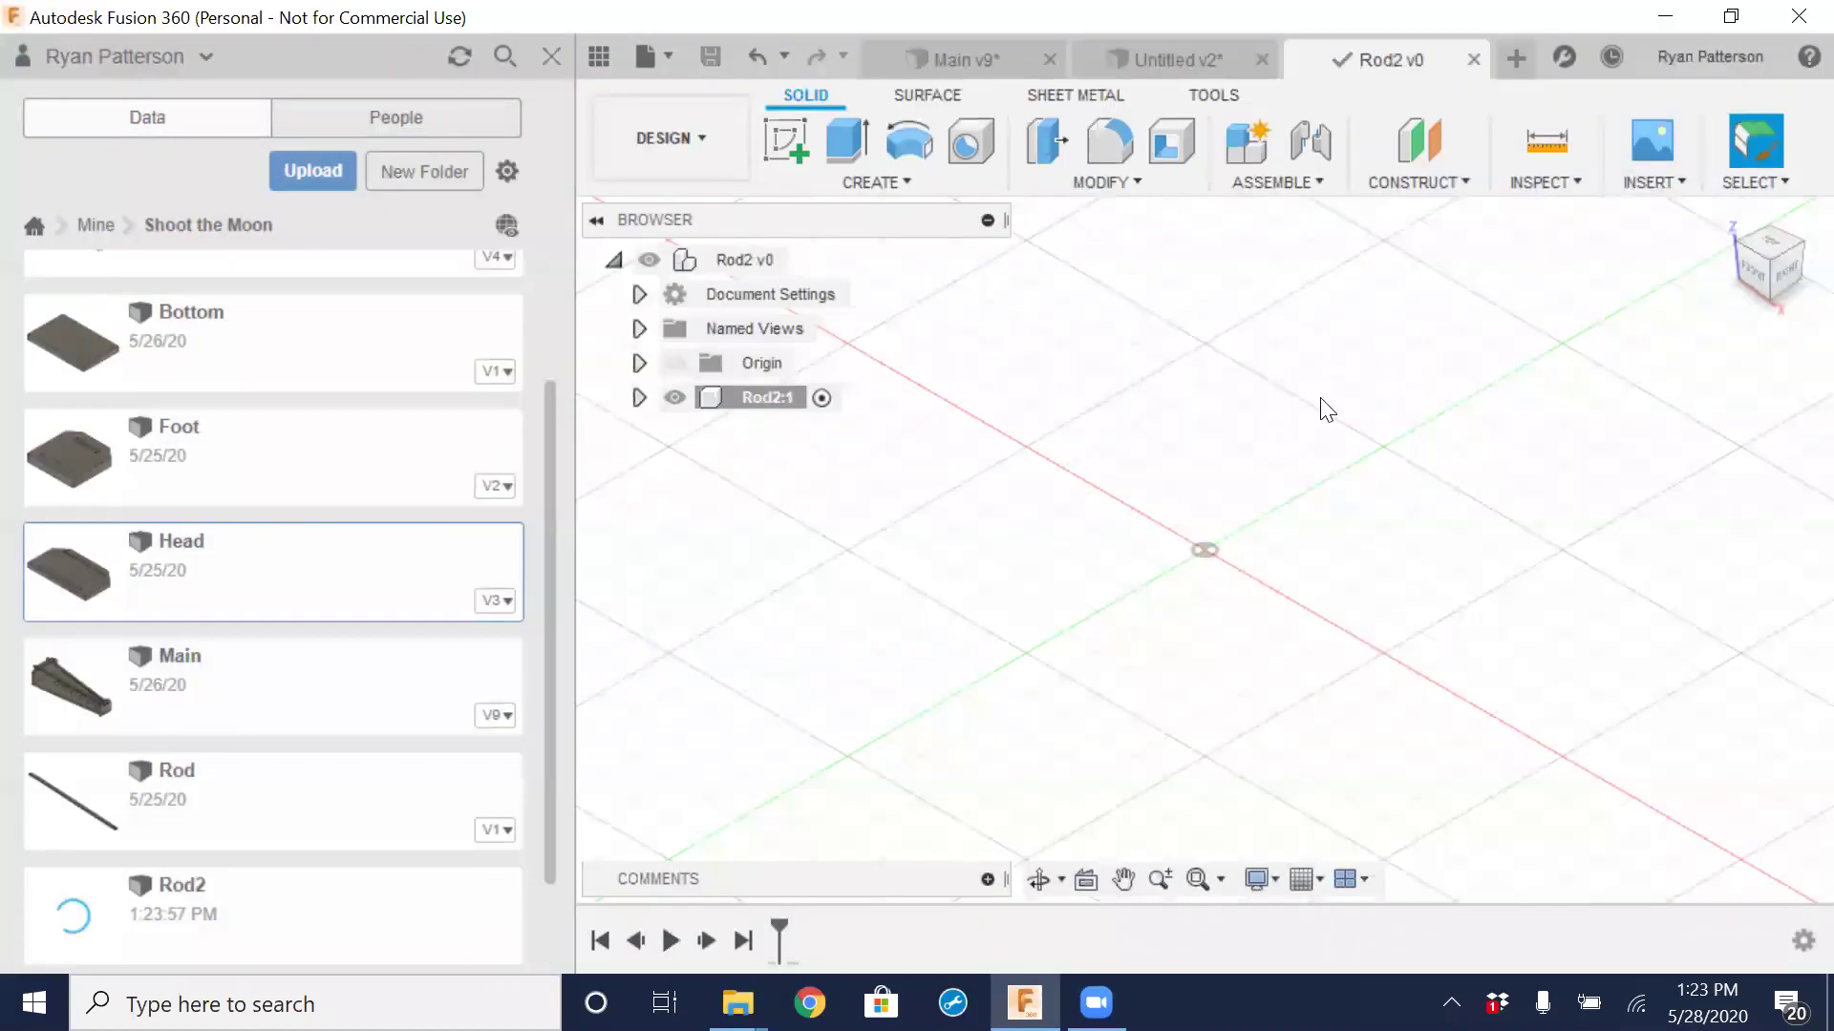
Start a new sketch in the Rod2 component on the horizontal XY plane
{"action": "left_click", "coordinate": [773, 393]}
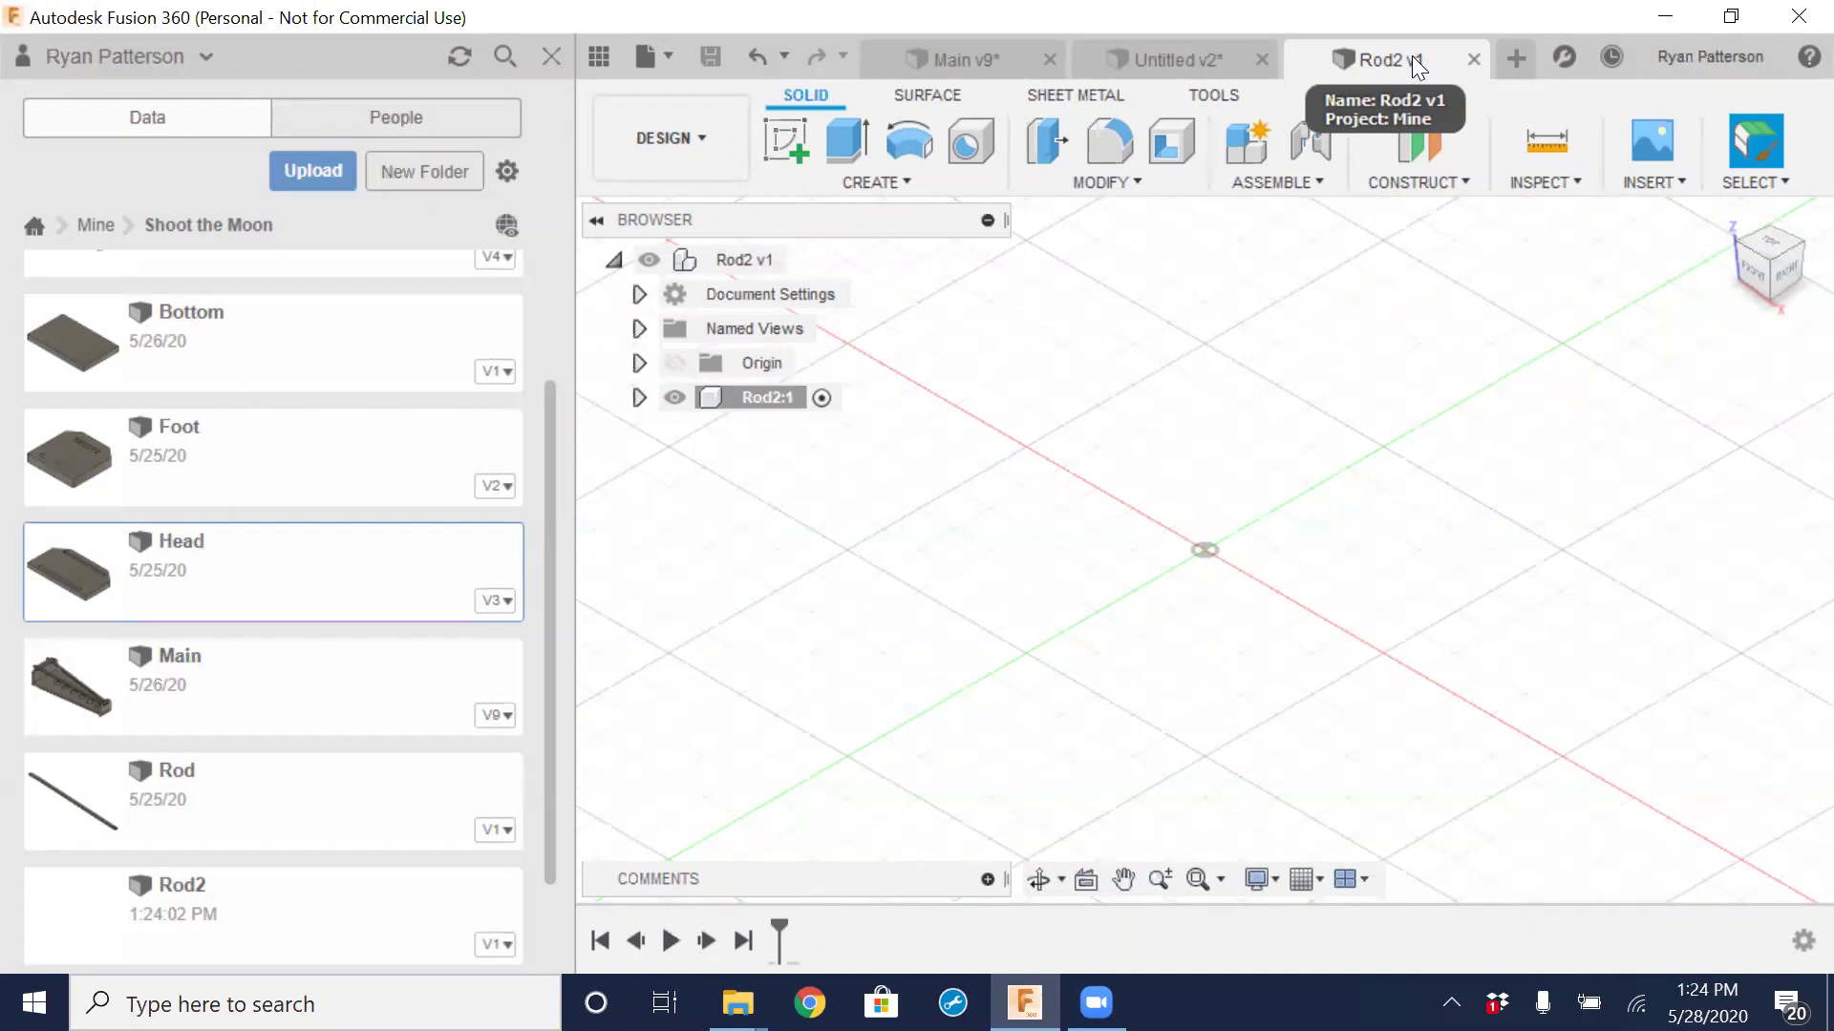
{"action": "left_click", "coordinate": [770, 400]}
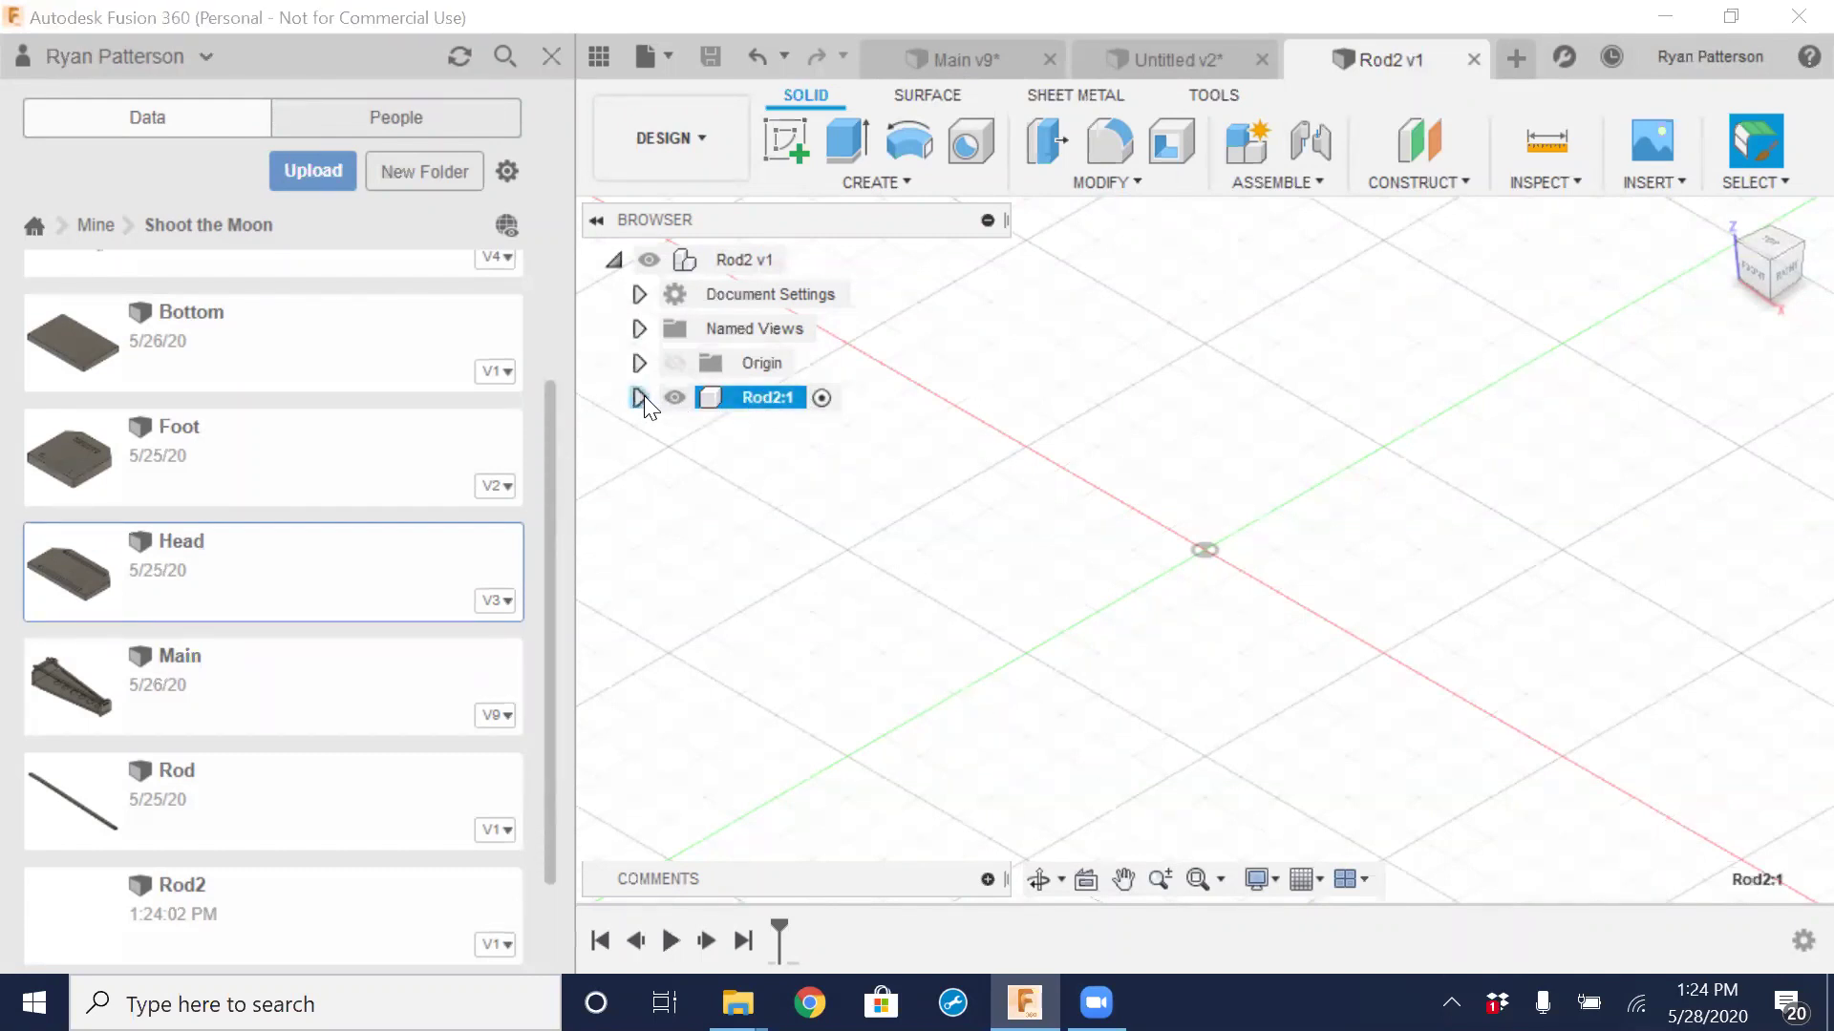
{"action": "left_click", "coordinate": [787, 141]}
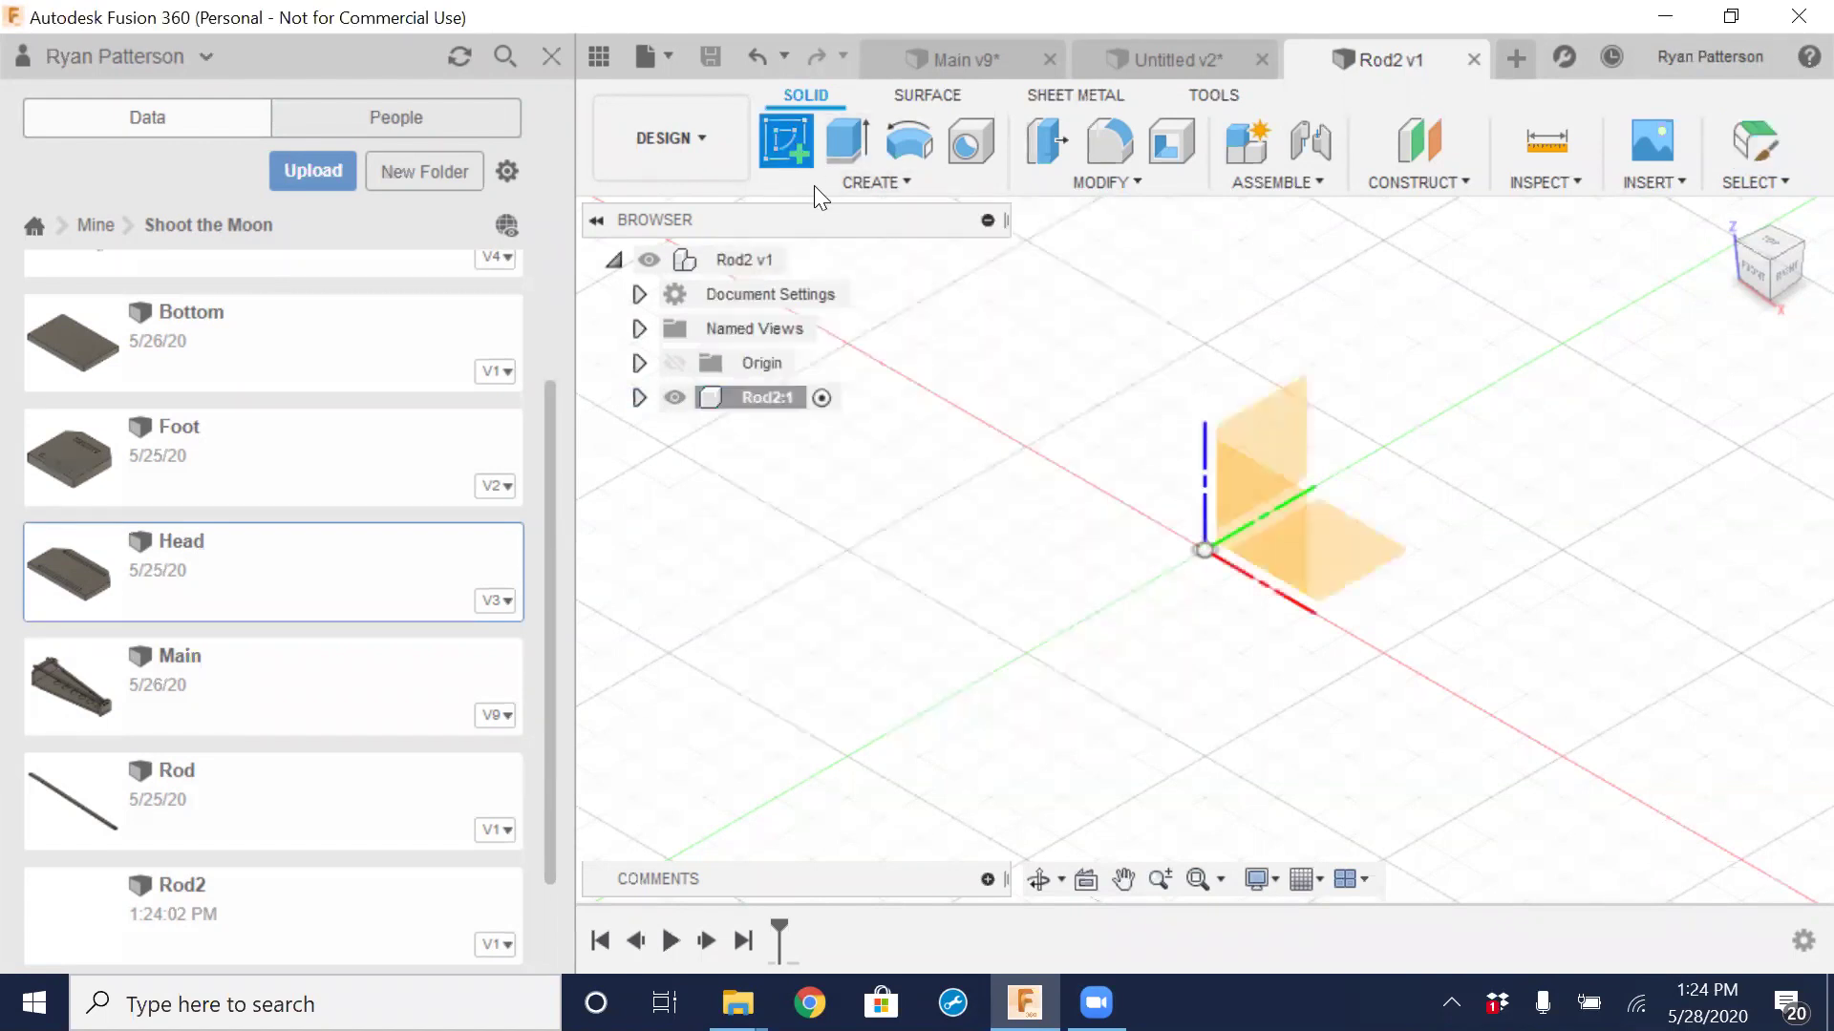
{"action": "left_click", "coordinate": [1358, 546]}
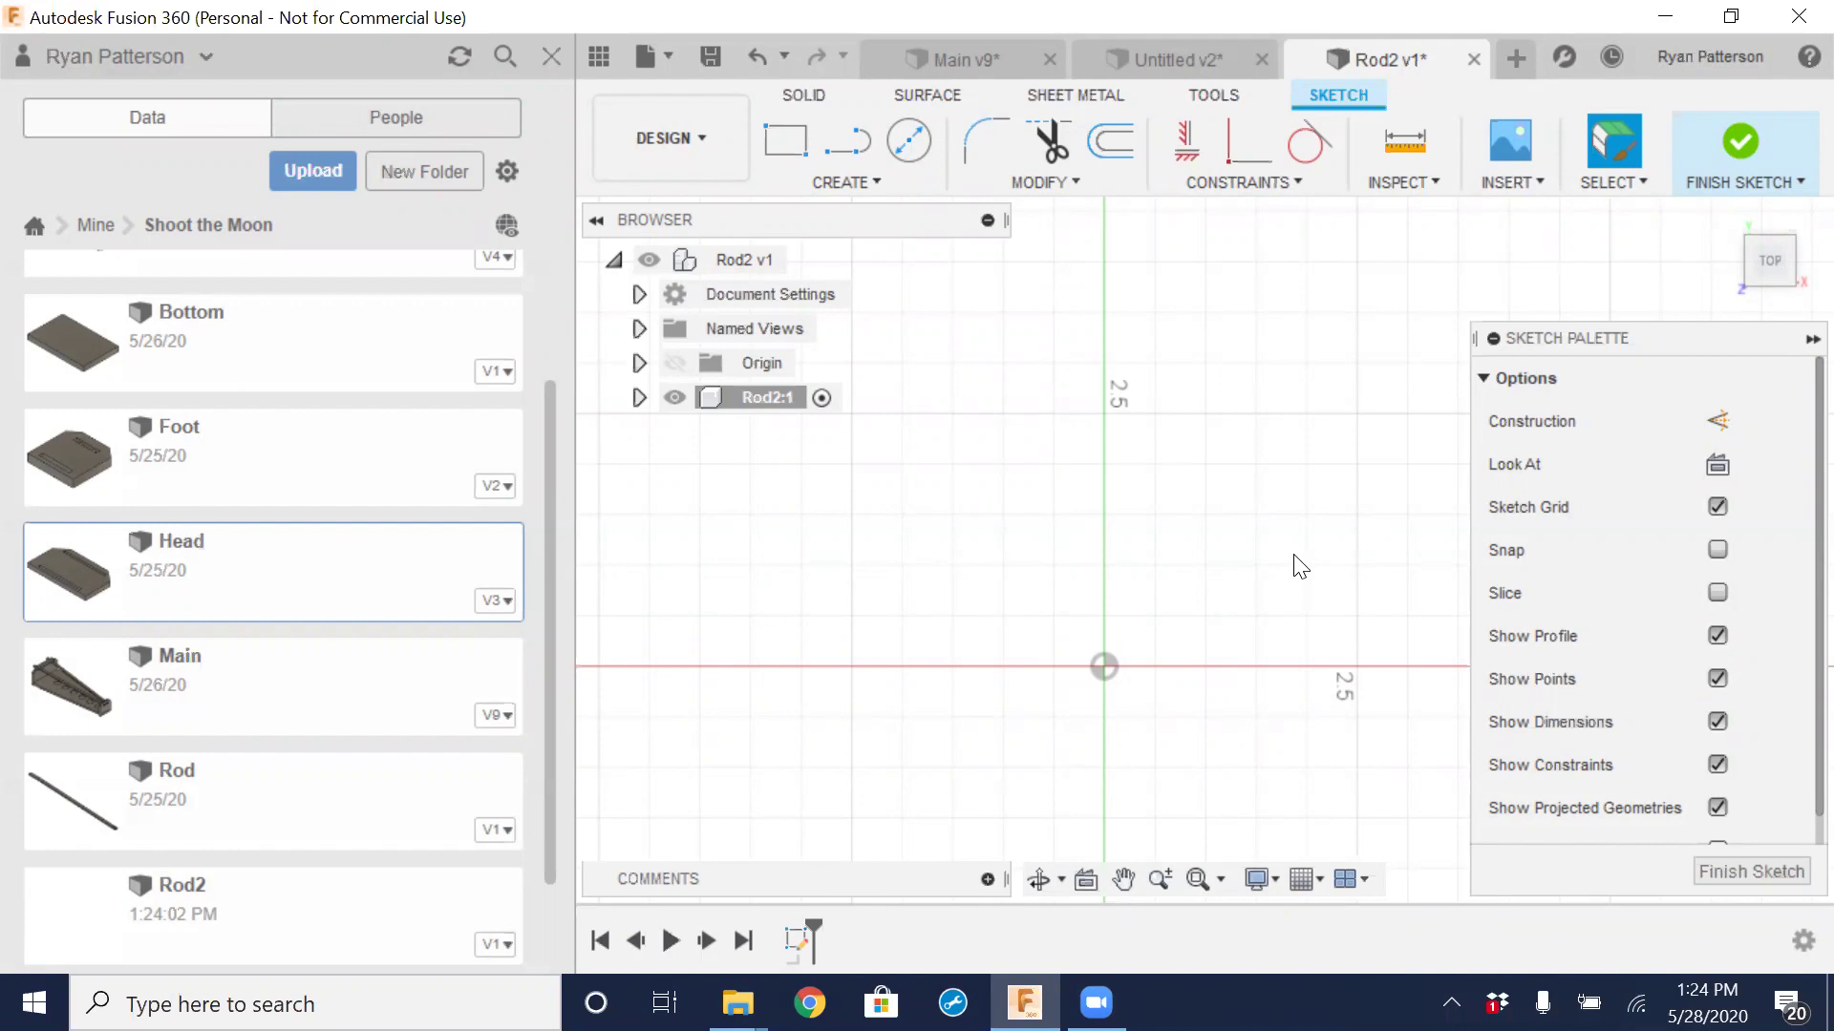
{"action": "scroll", "coordinate": [1280, 564], "scroll_direction": "down", "scroll_amount": 2}
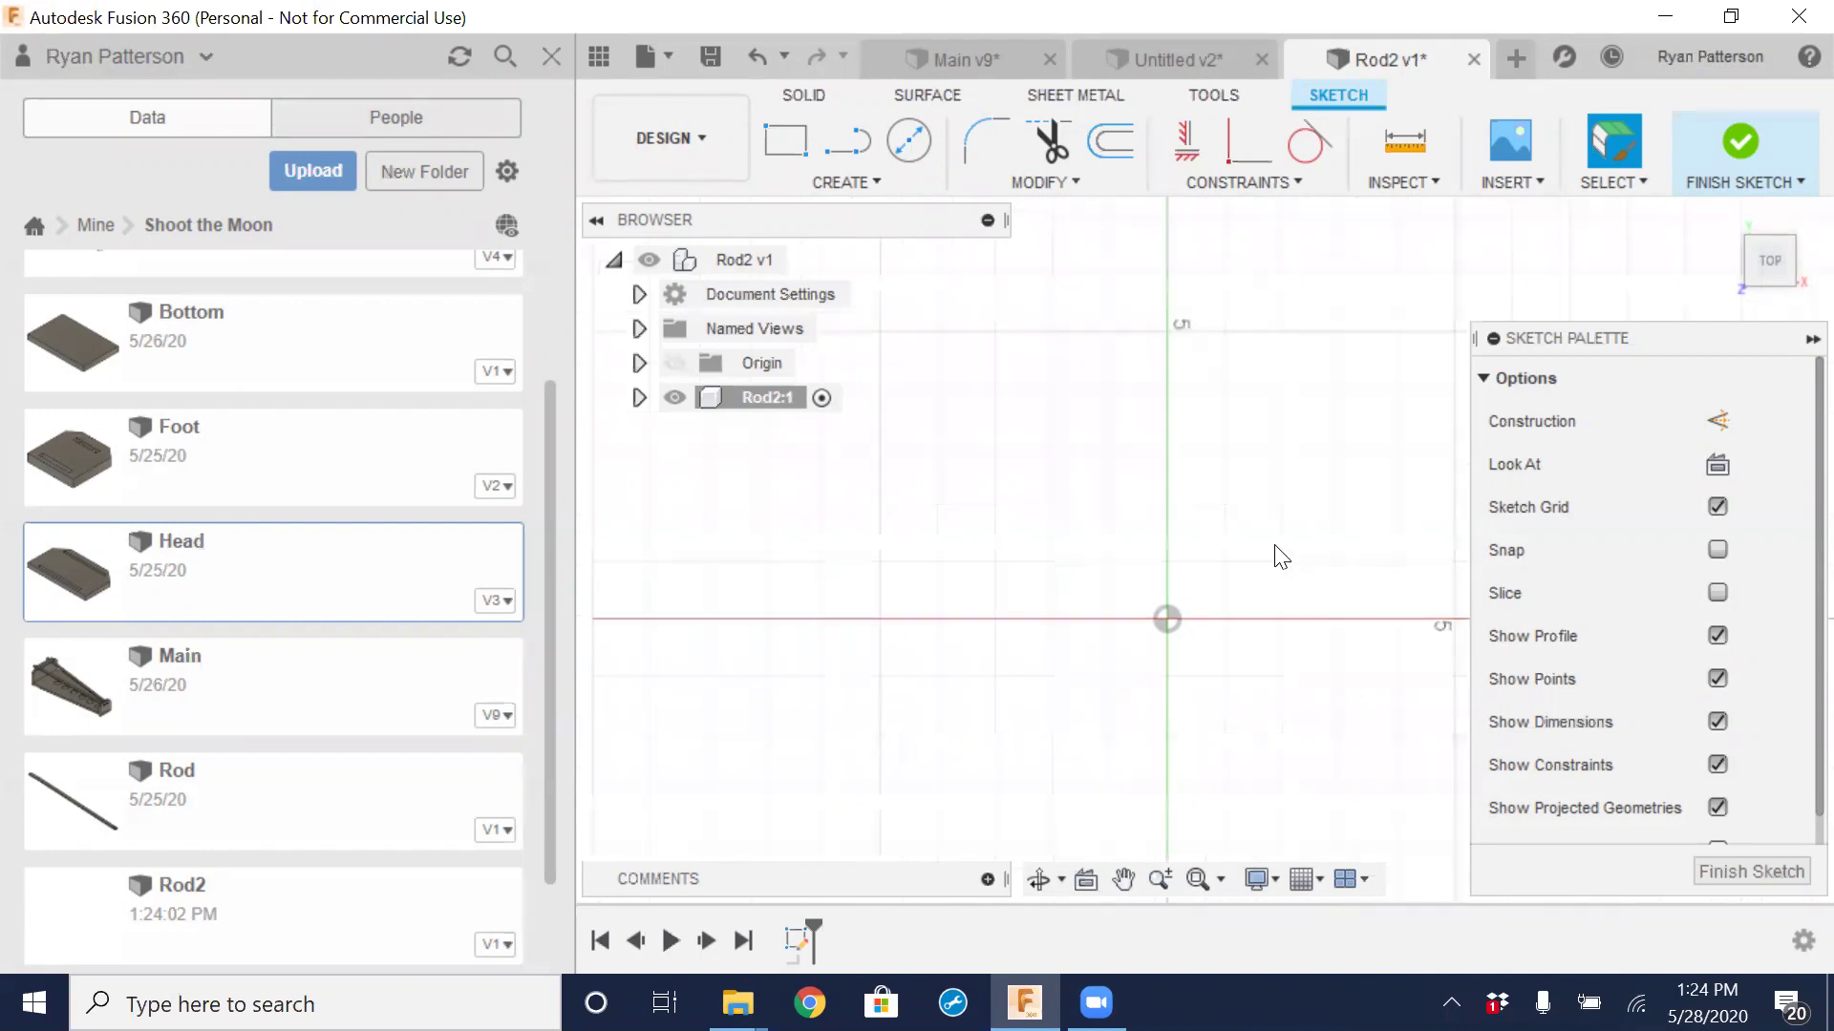
{"action": "mouse_move", "coordinate": [1306, 548]}
{"action": "middle_mouse_down", "text": "shift"}
{"action": "mouse_move", "coordinate": [1133, 622]}
{"action": "mouse_move", "coordinate": [1400, 474]}
{"action": "mouse_move", "coordinate": [1413, 487]}
{"action": "mouse_move", "coordinate": [1379, 552]}
{"action": "mouse_move", "coordinate": [1400, 577]}
{"action": "middle_mouse_up", "text": "shift"}
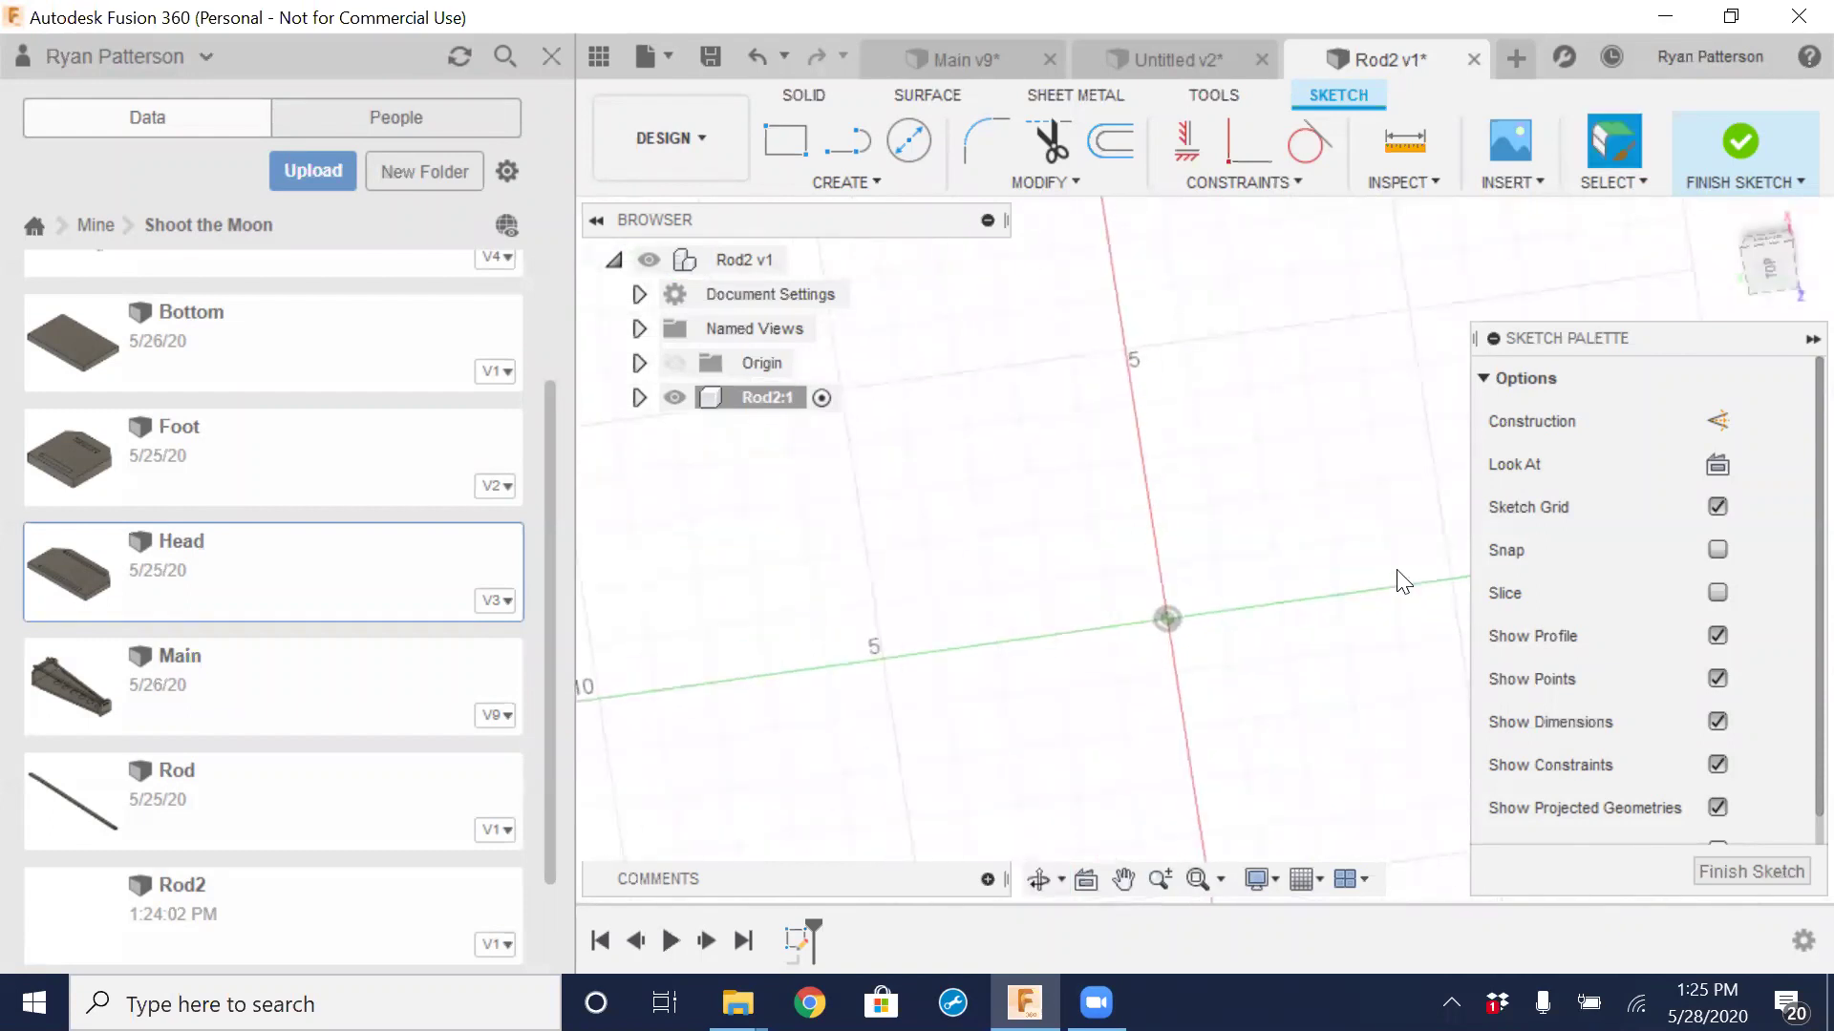
{"action": "left_click", "coordinate": [1767, 263]}
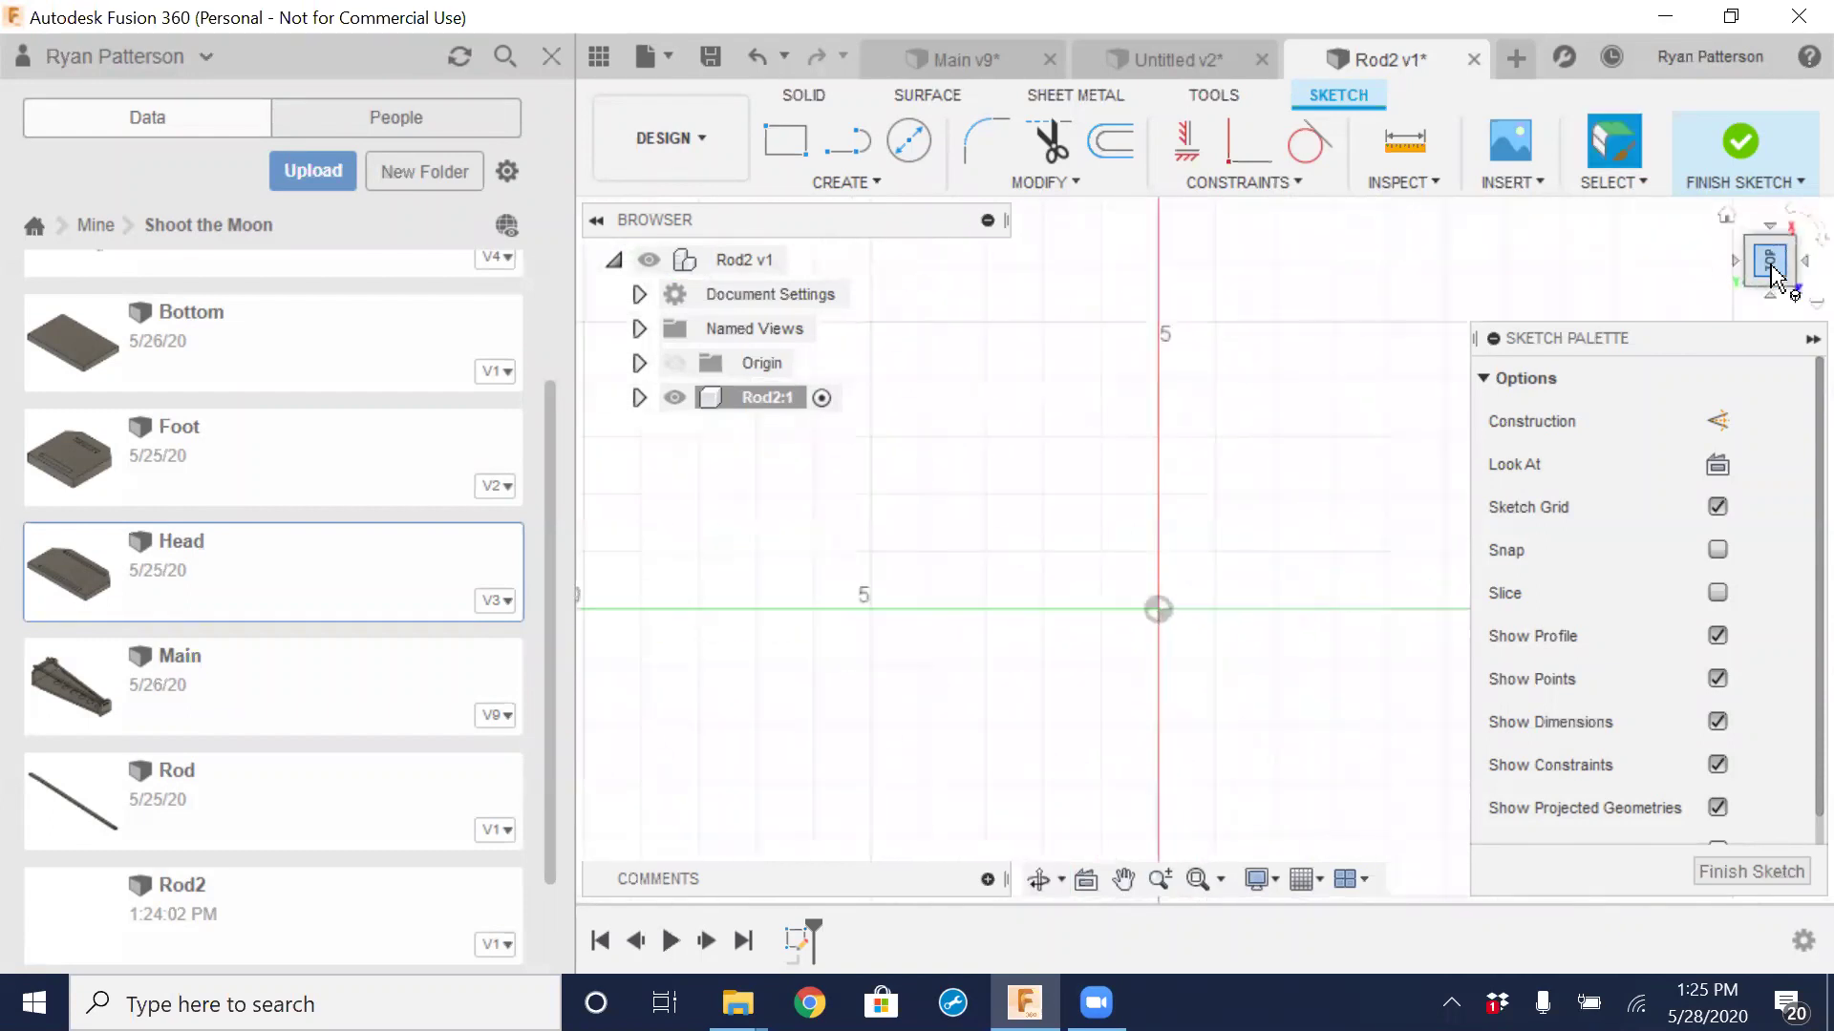
{"action": "middle_click_drag", "start_coordinate": [1184, 817], "coordinate": [1093, 776]}
{"action": "mouse_move", "coordinate": [1205, 308]}
{"action": "left_mouse_down"}
{"action": "mouse_move", "coordinate": [1229, 442]}
{"action": "mouse_move", "coordinate": [1192, 565]}
{"action": "left_mouse_up"}
{"action": "key", "text": "Escape"}
{"action": "mouse_move", "coordinate": [1203, 728]}
{"action": "middle_mouse_down", "text": "shift"}
{"action": "mouse_move", "coordinate": [1093, 545]}
{"action": "mouse_move", "coordinate": [994, 512]}
{"action": "mouse_move", "coordinate": [888, 560]}
{"action": "mouse_move", "coordinate": [954, 675]}
{"action": "mouse_move", "coordinate": [1006, 688]}
{"action": "middle_mouse_up", "text": "shift"}
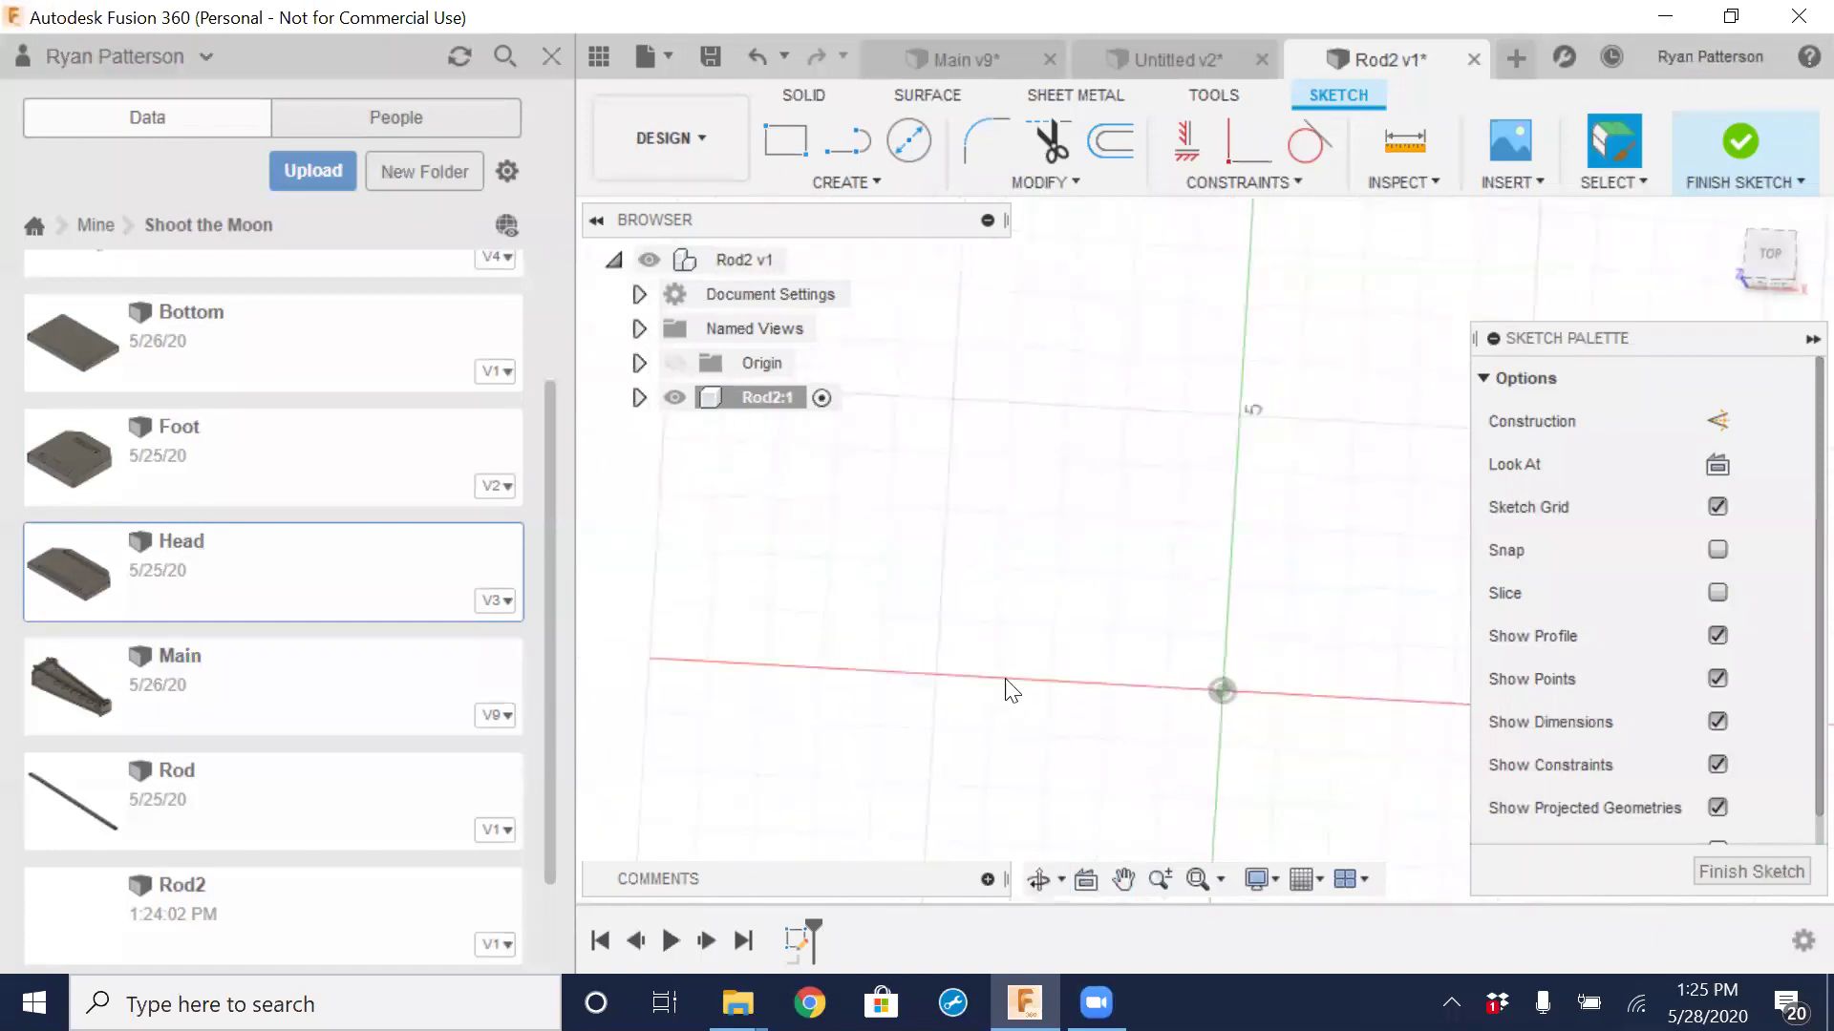
{"action": "left_click", "coordinate": [1776, 260]}
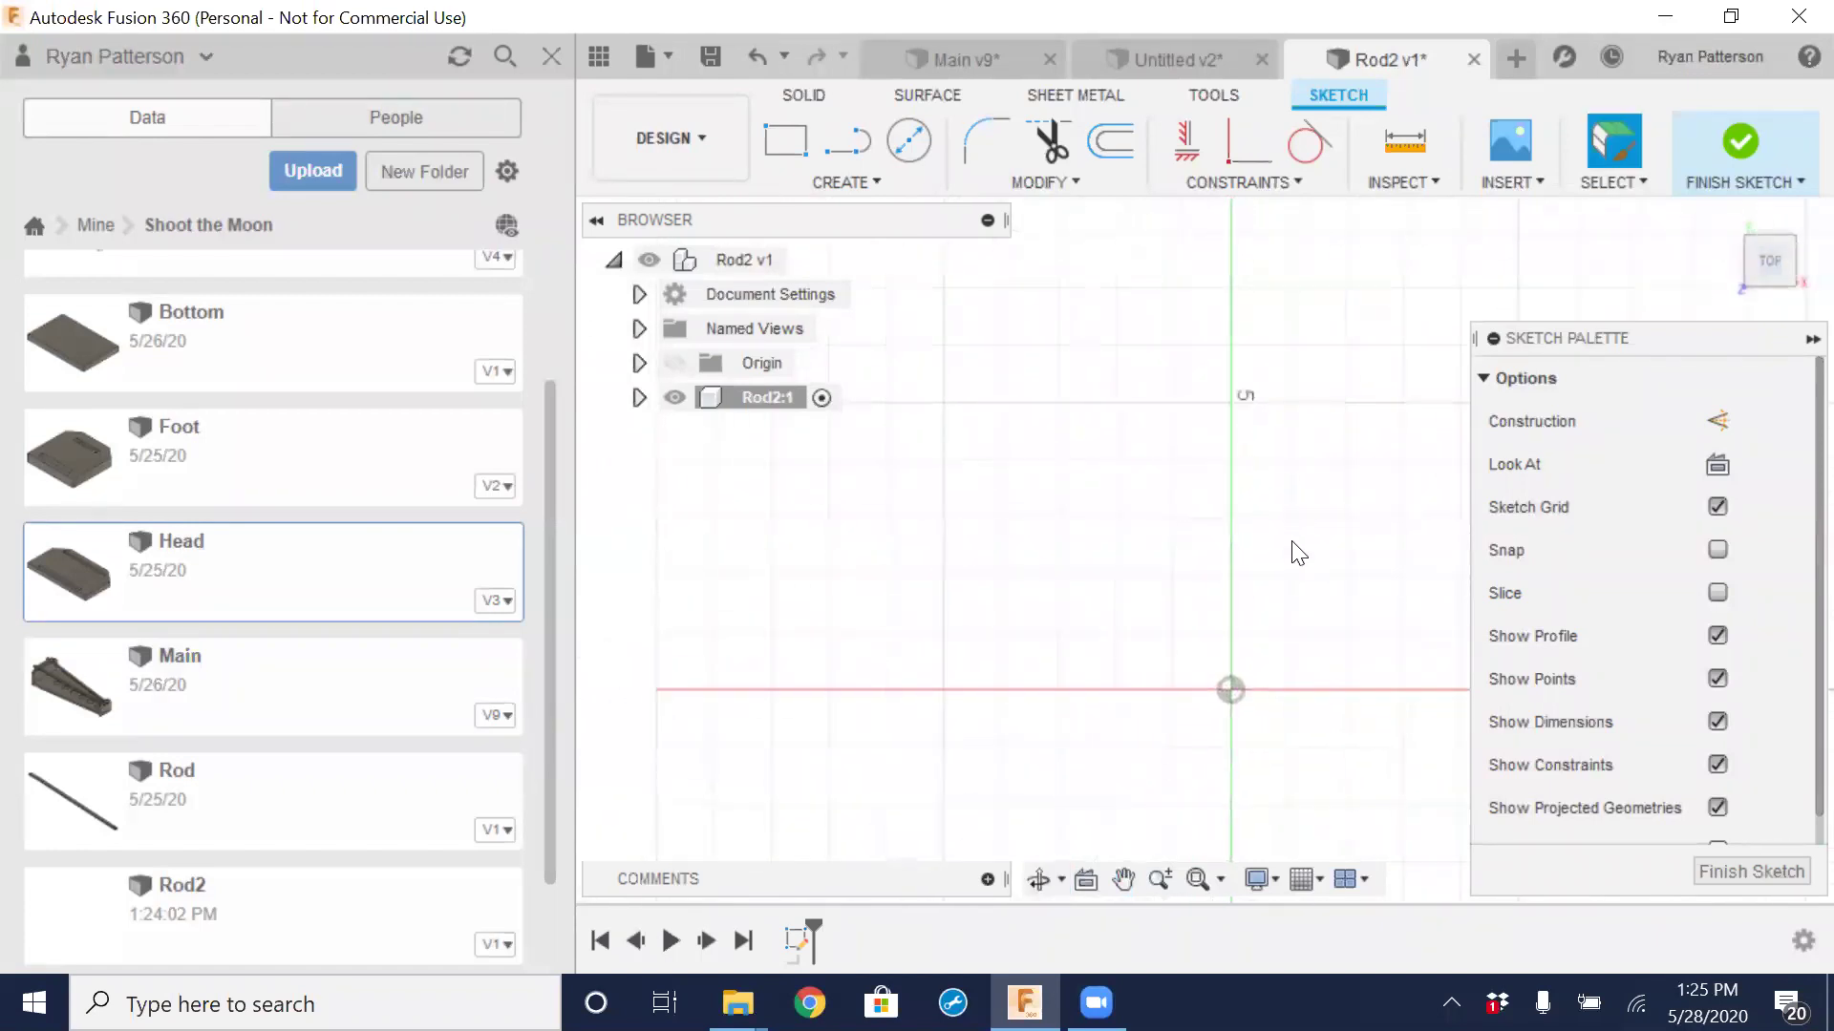
Sketch an open bent line above the horizontal axis: a short horizontal segment, a long downward slope and another short horizontal segment
{"action": "middle_click_drag", "start_coordinate": [1330, 576], "coordinate": [877, 600]}
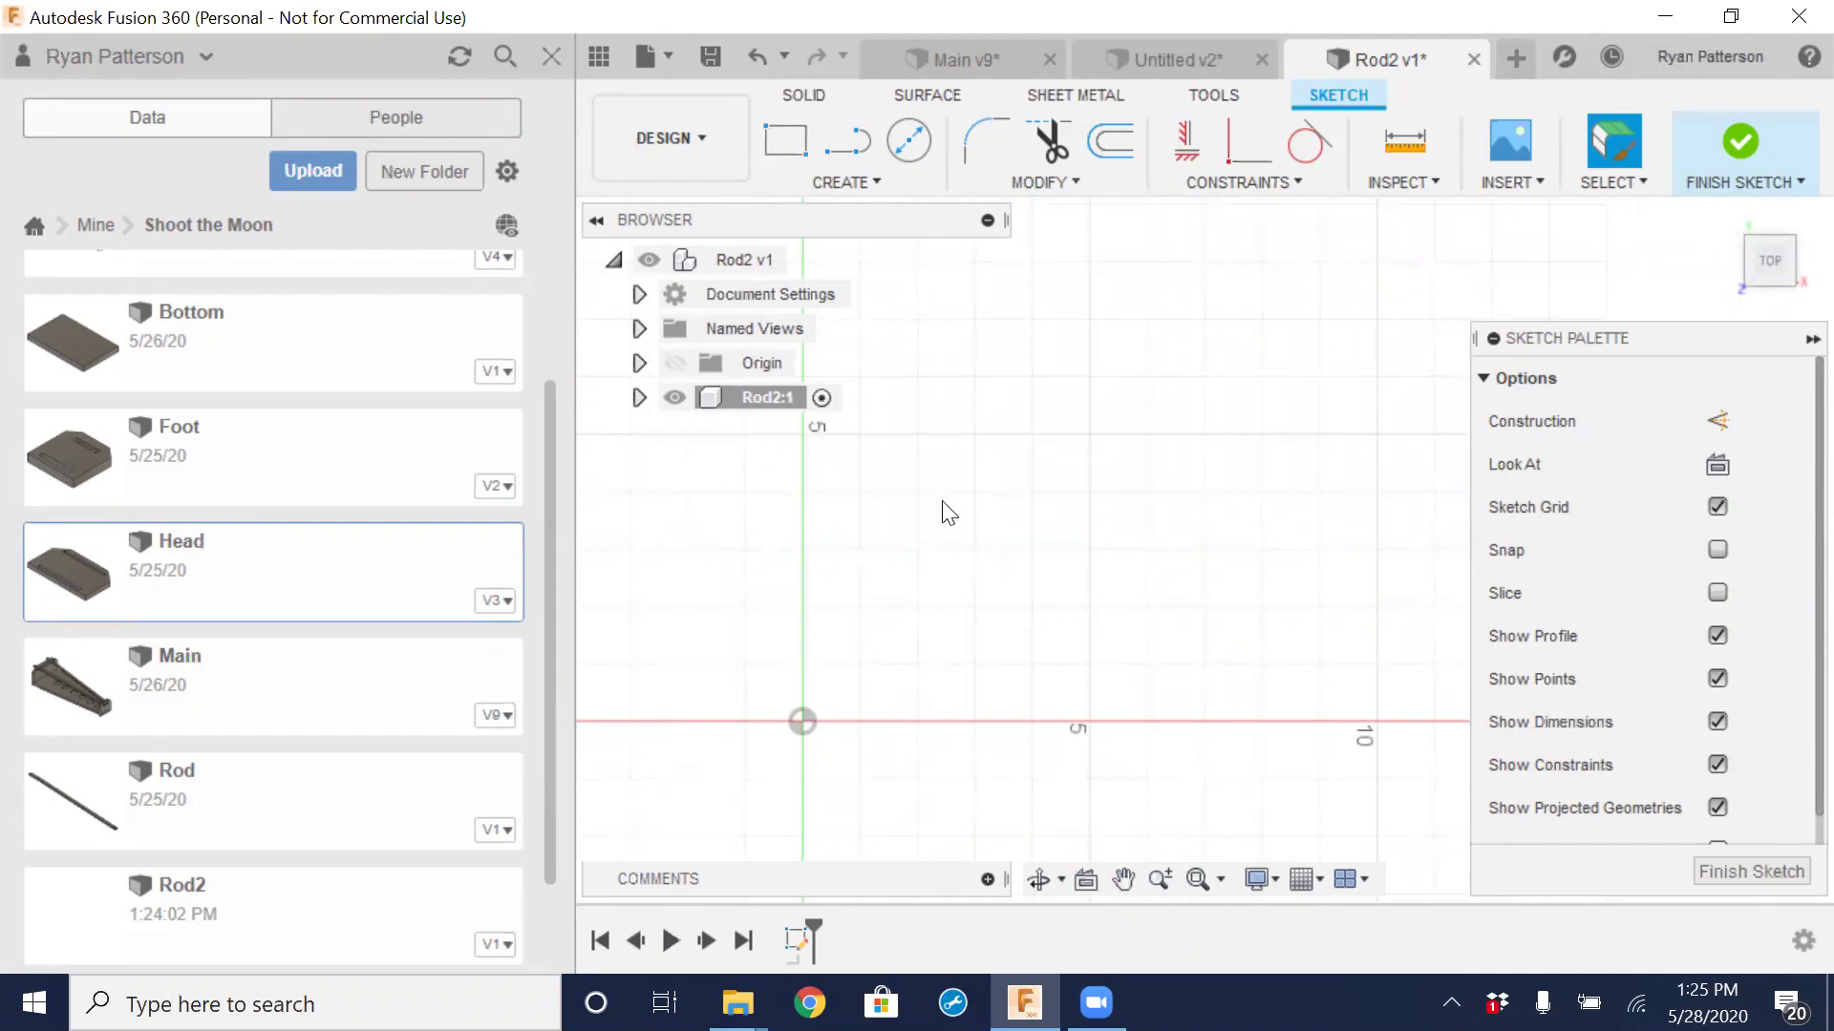
{"action": "left_click", "coordinate": [846, 145]}
{"action": "scroll", "coordinate": [921, 456], "scroll_direction": "down", "scroll_amount": 5}
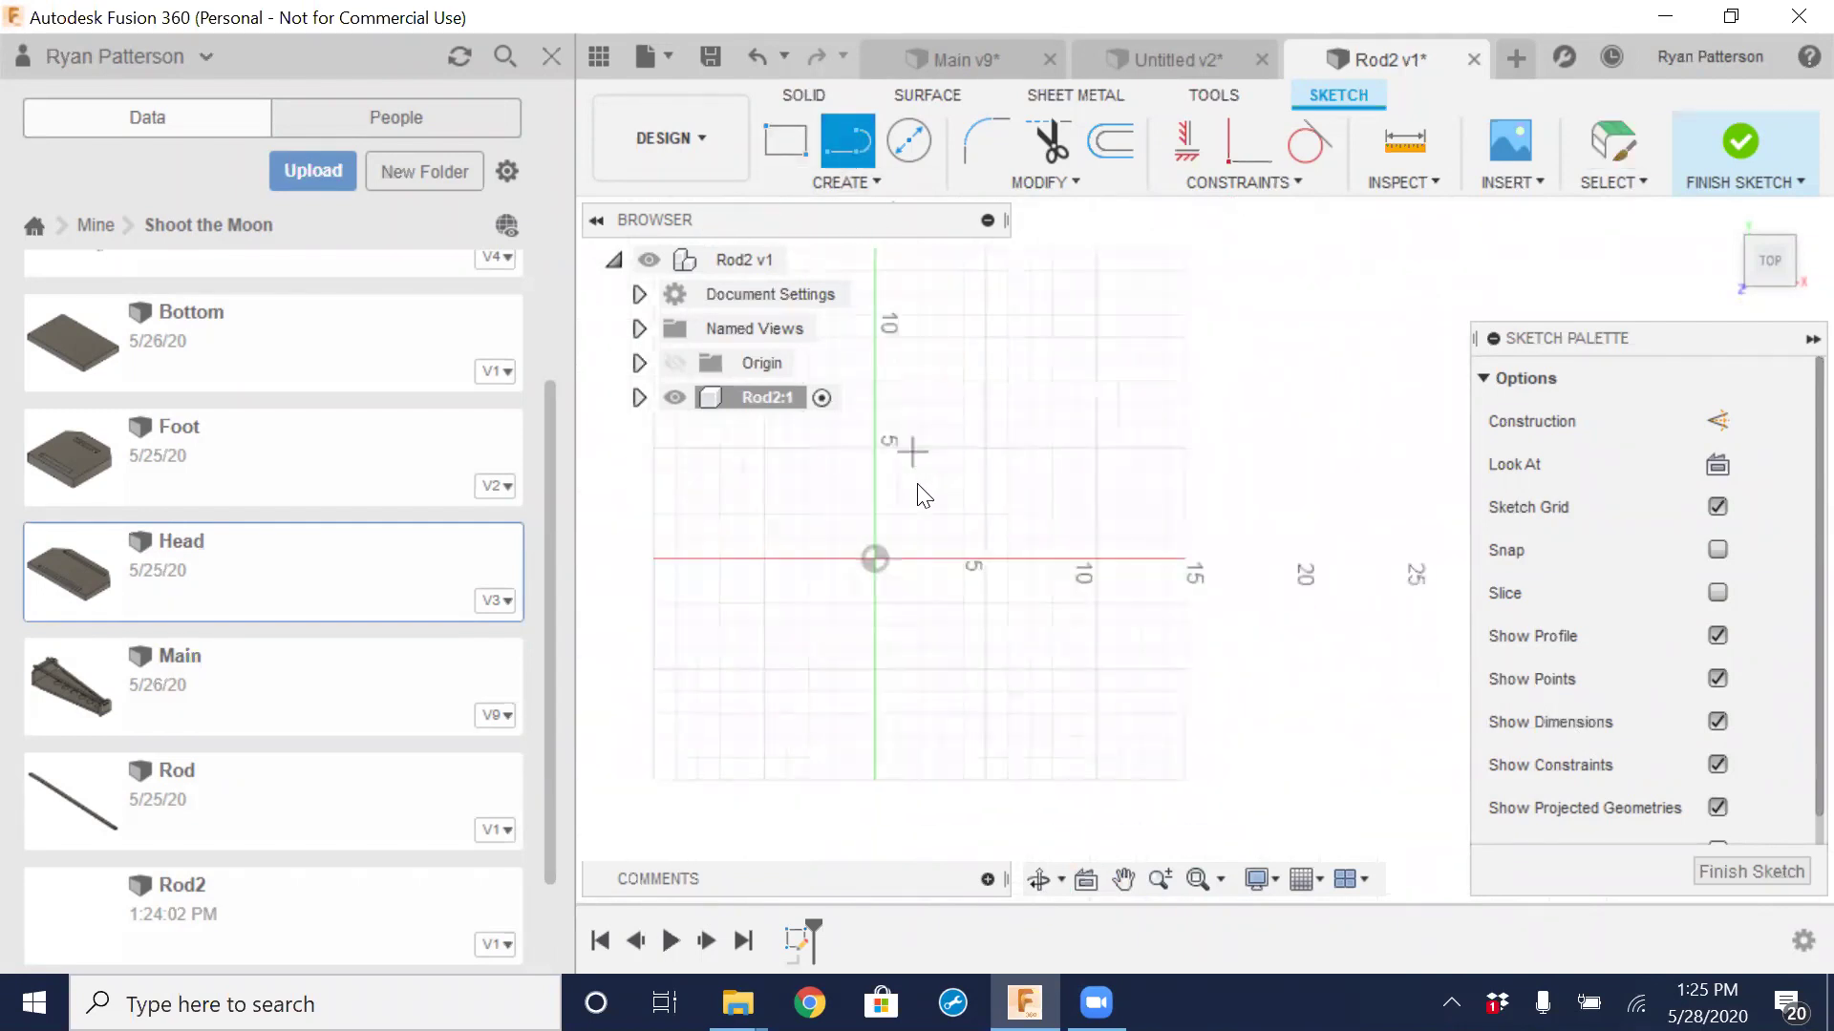
{"action": "left_click", "coordinate": [914, 469]}
{"action": "left_click_drag", "start_coordinate": [970, 468], "coordinate": [1291, 524]}
{"action": "left_click", "coordinate": [1289, 517]}
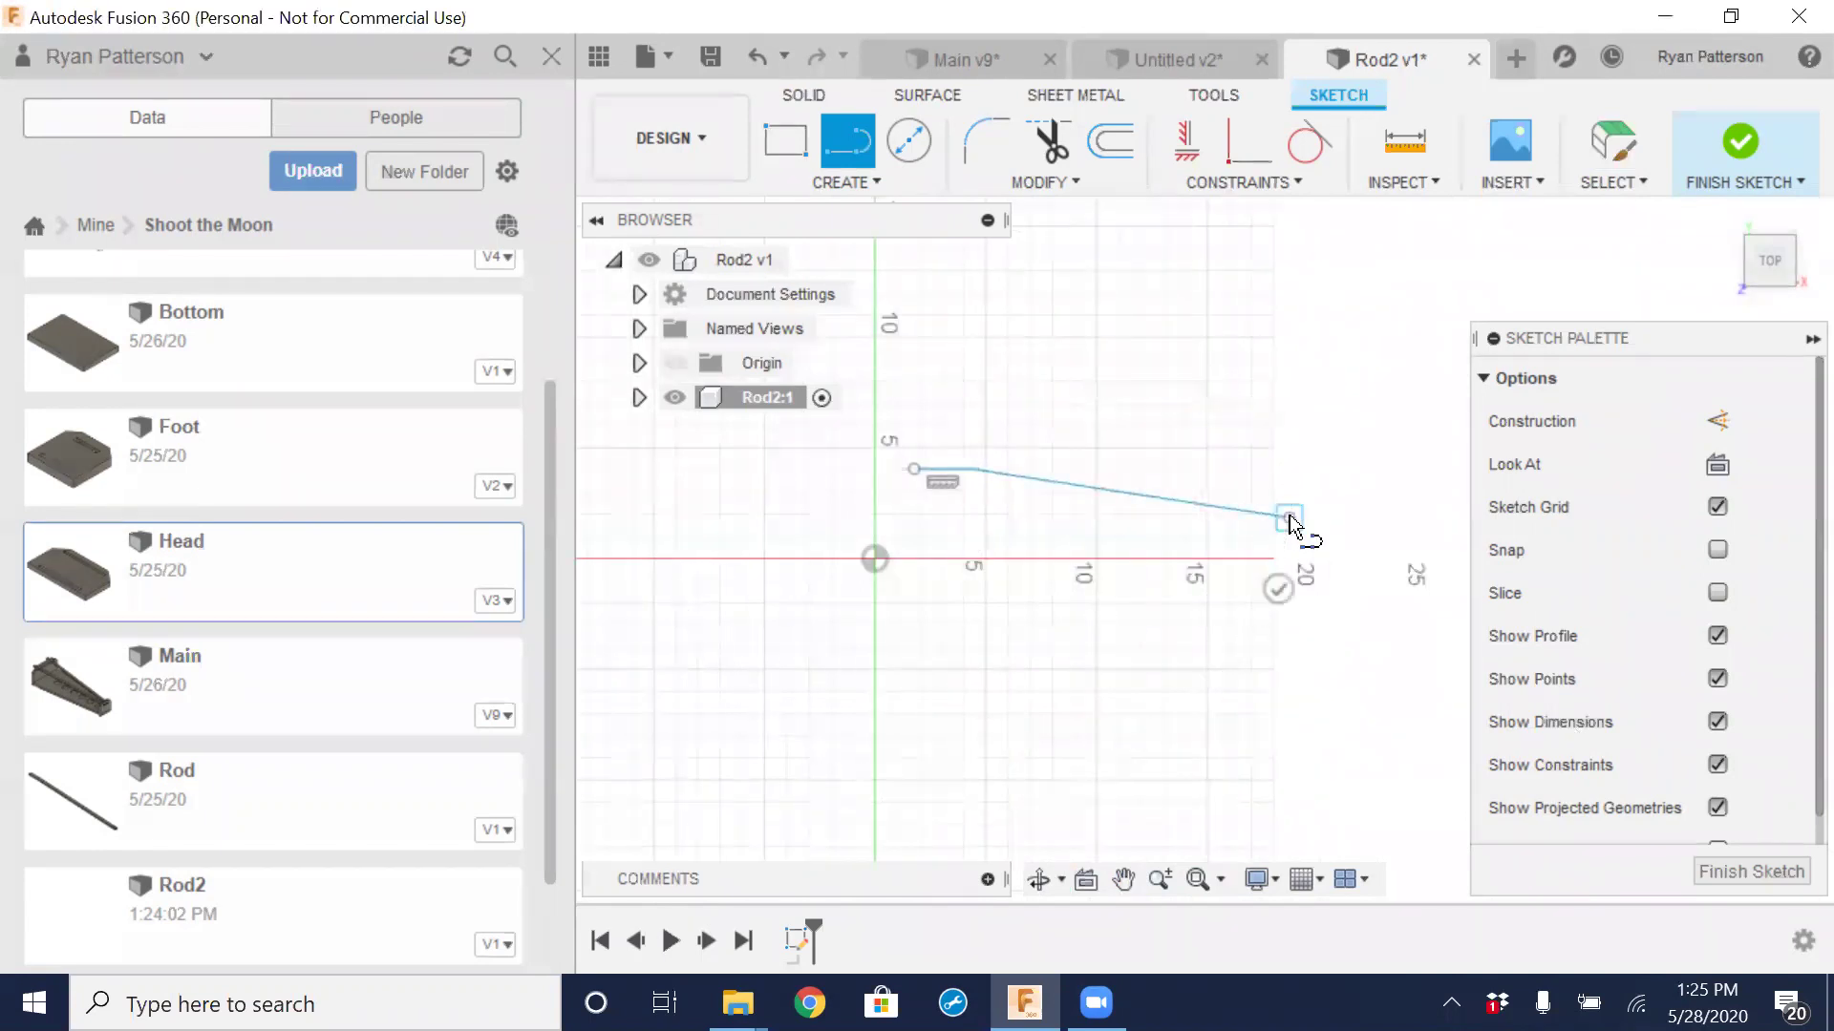
{"action": "left_click", "coordinate": [1343, 517]}
{"action": "scroll", "coordinate": [1346, 523], "scroll_direction": "up", "scroll_amount": 5}
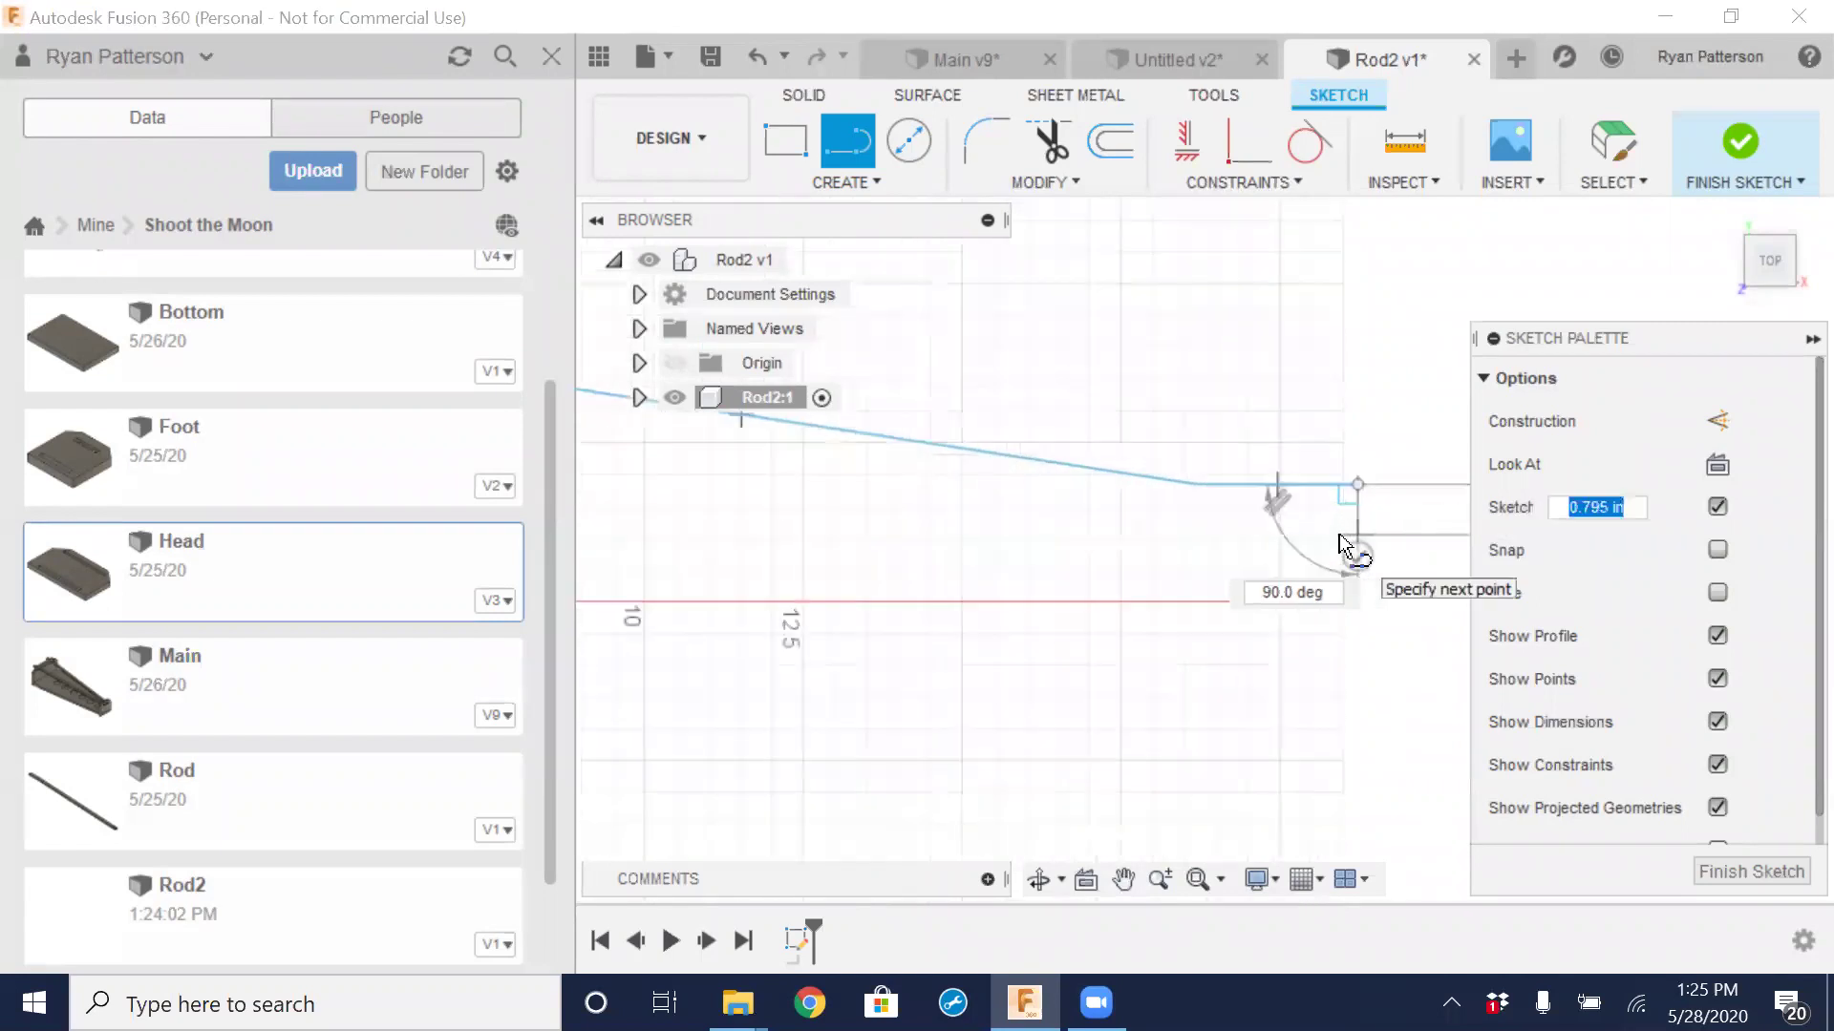
{"action": "scroll", "coordinate": [1280, 485], "scroll_direction": "down", "scroll_amount": 3}
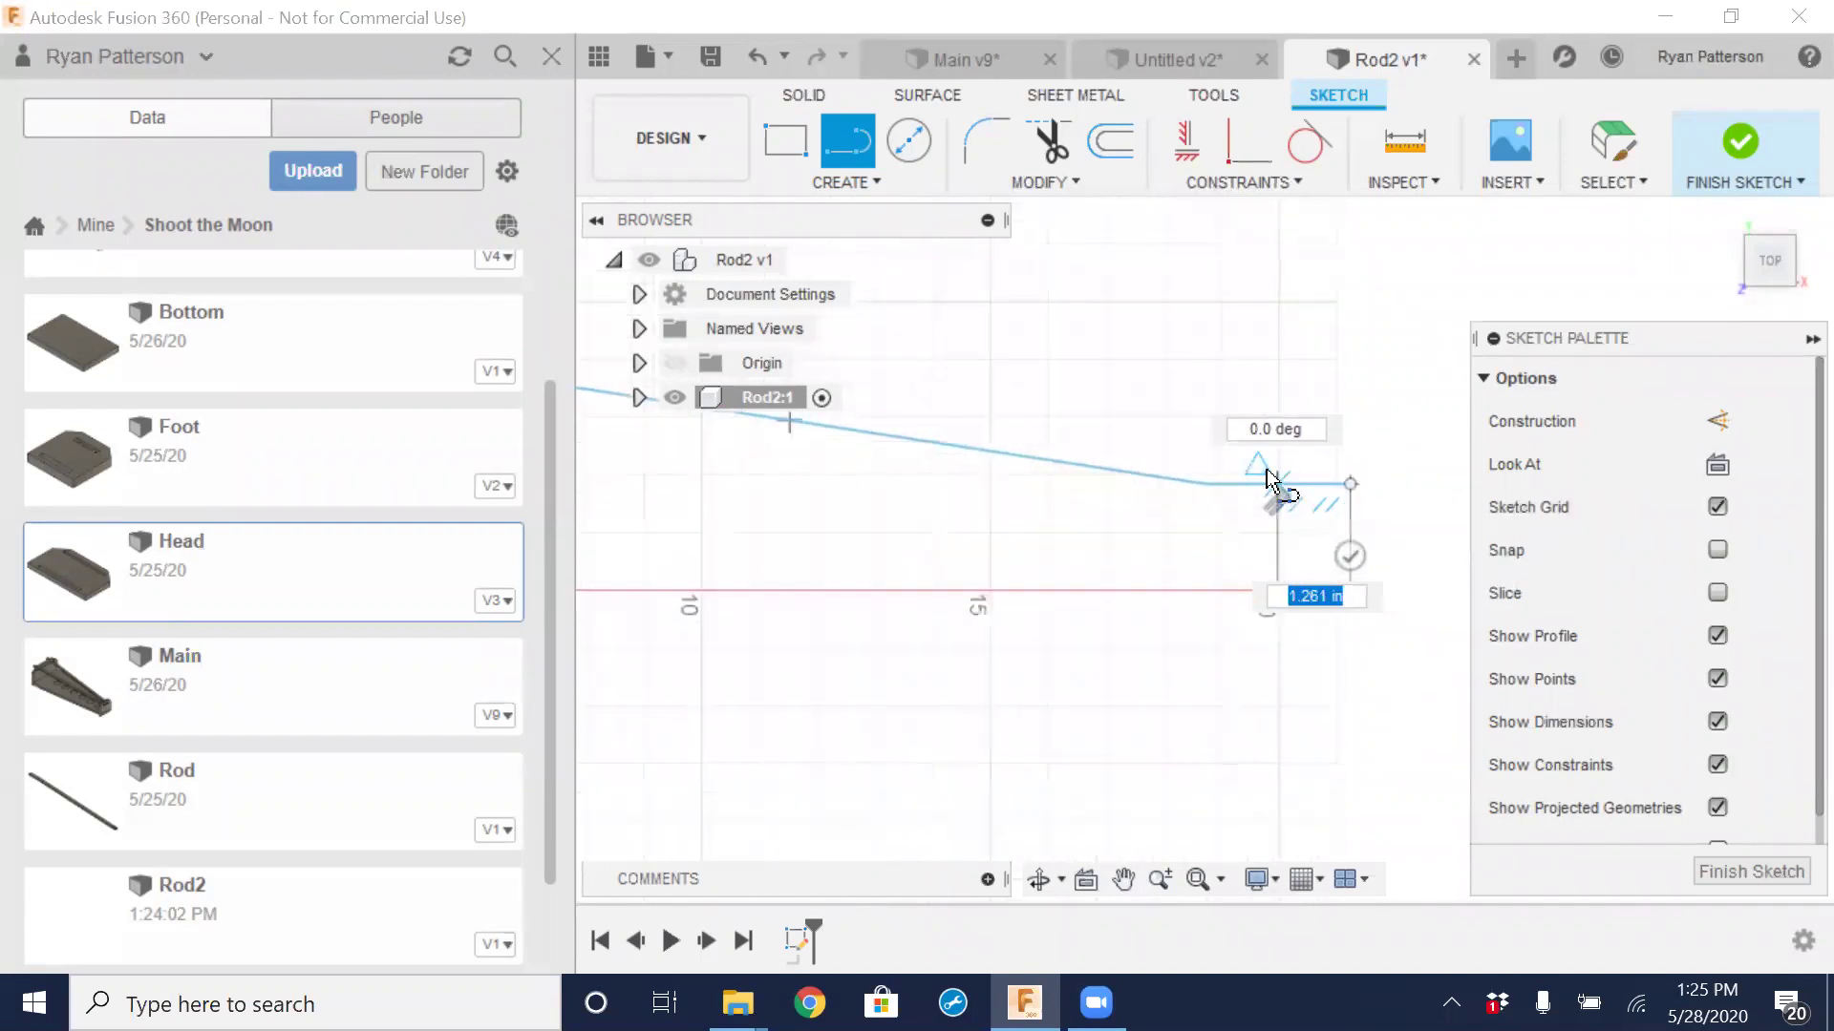
{"action": "key", "text": "Escape"}
Offset the whole bent line chain downward by 0.25 in
{"action": "middle_click_drag", "start_coordinate": [967, 468], "coordinate": [1084, 565]}
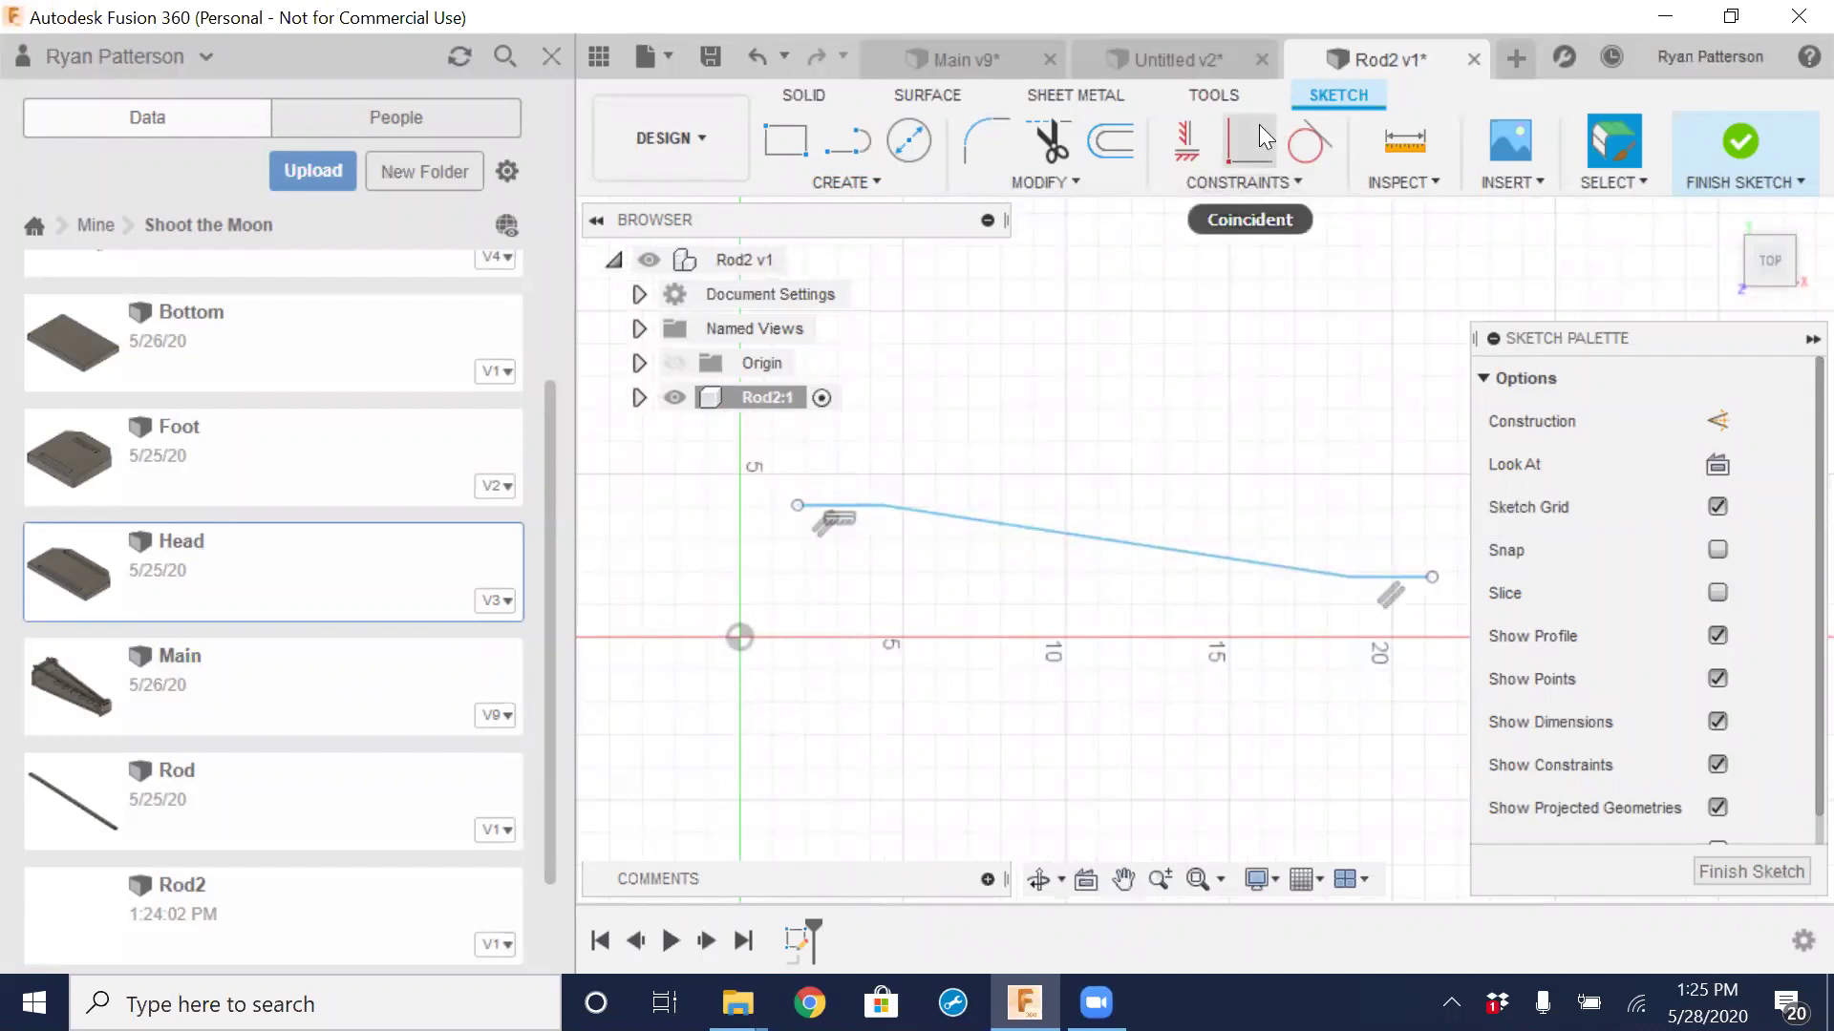
{"action": "left_click", "coordinate": [1110, 145]}
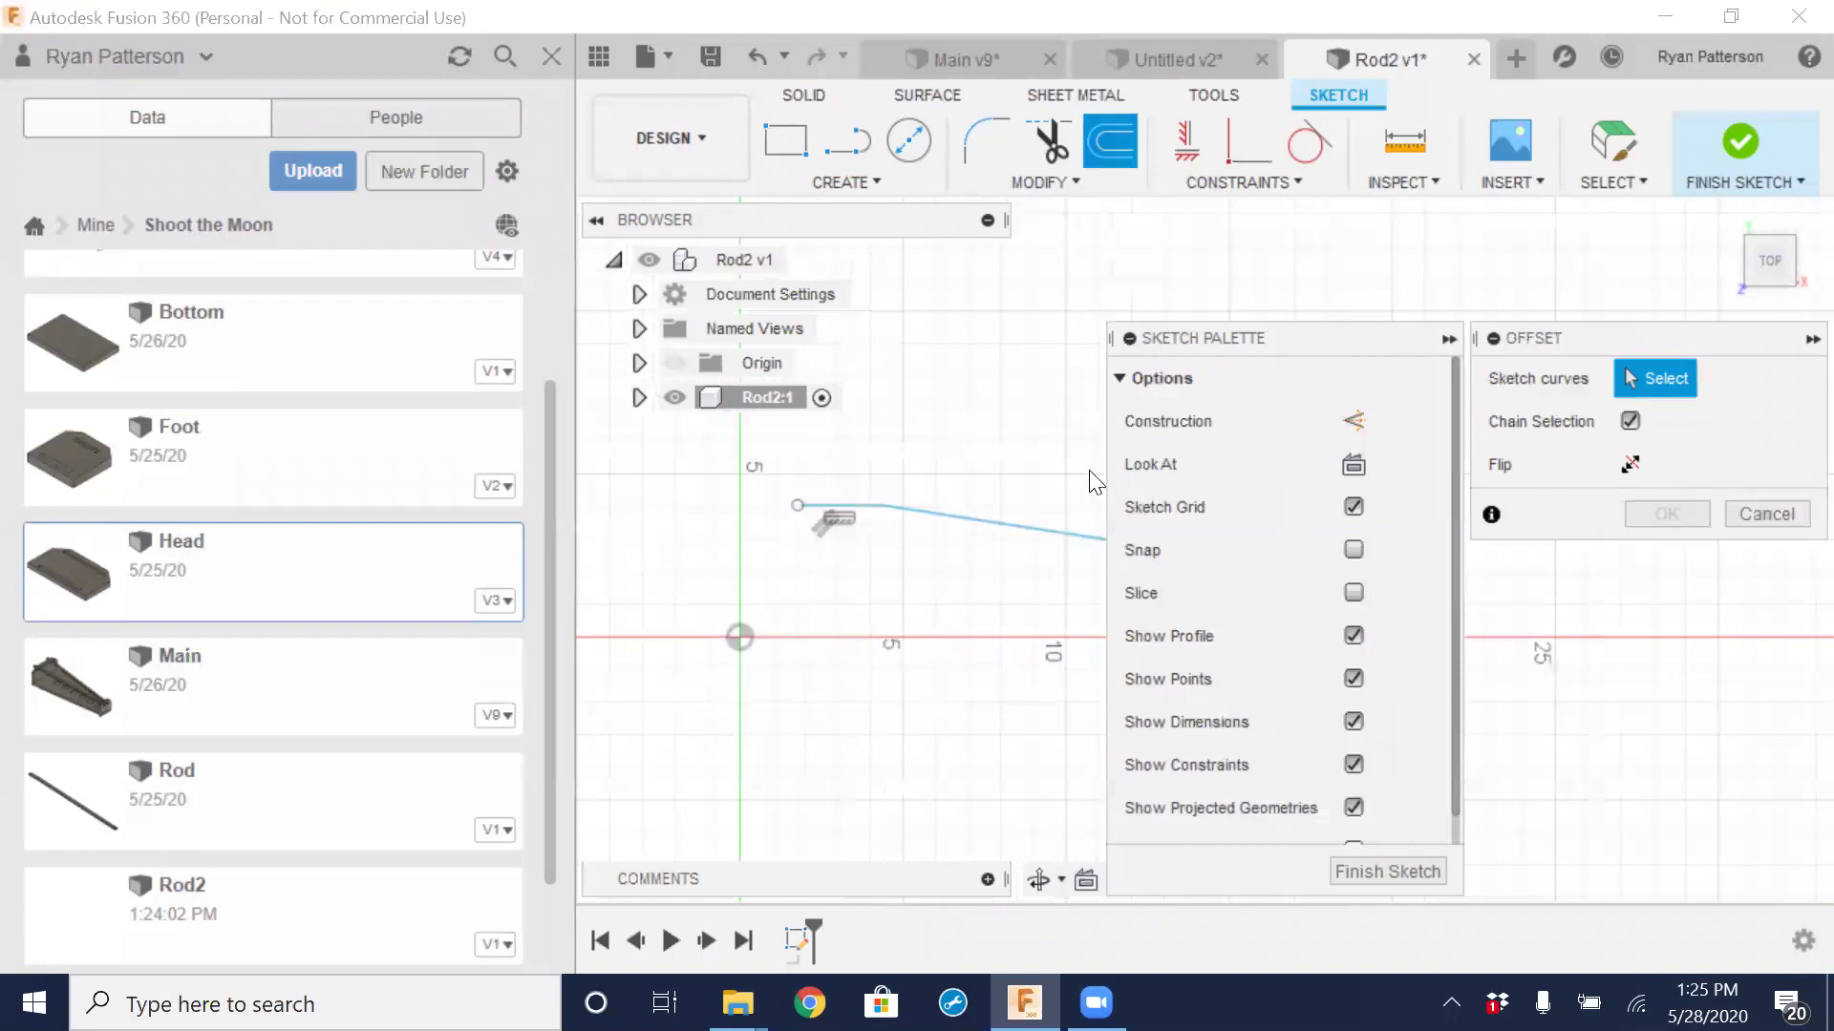
{"action": "left_click", "coordinate": [829, 505]}
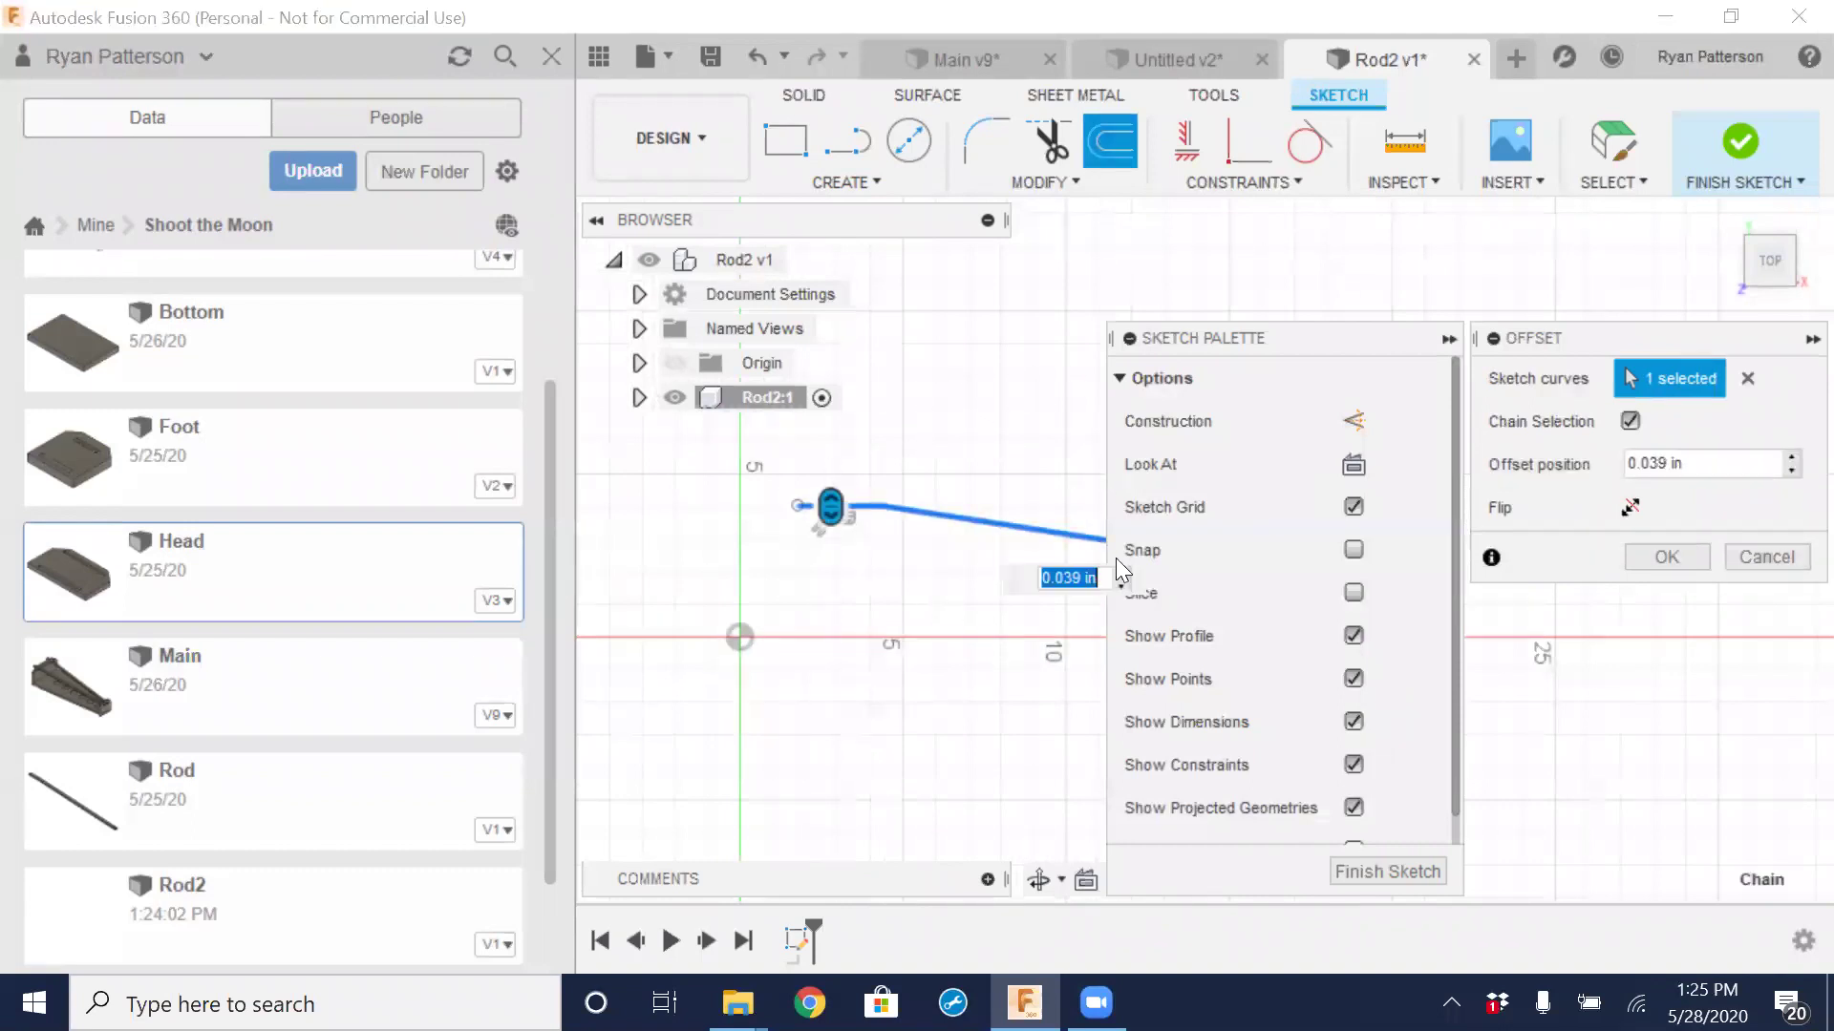
{"action": "mouse_move", "coordinate": [1274, 340]}
{"action": "left_mouse_down"}
{"action": "mouse_move", "coordinate": [1597, 722]}
{"action": "mouse_move", "coordinate": [1642, 614]}
{"action": "left_mouse_up"}
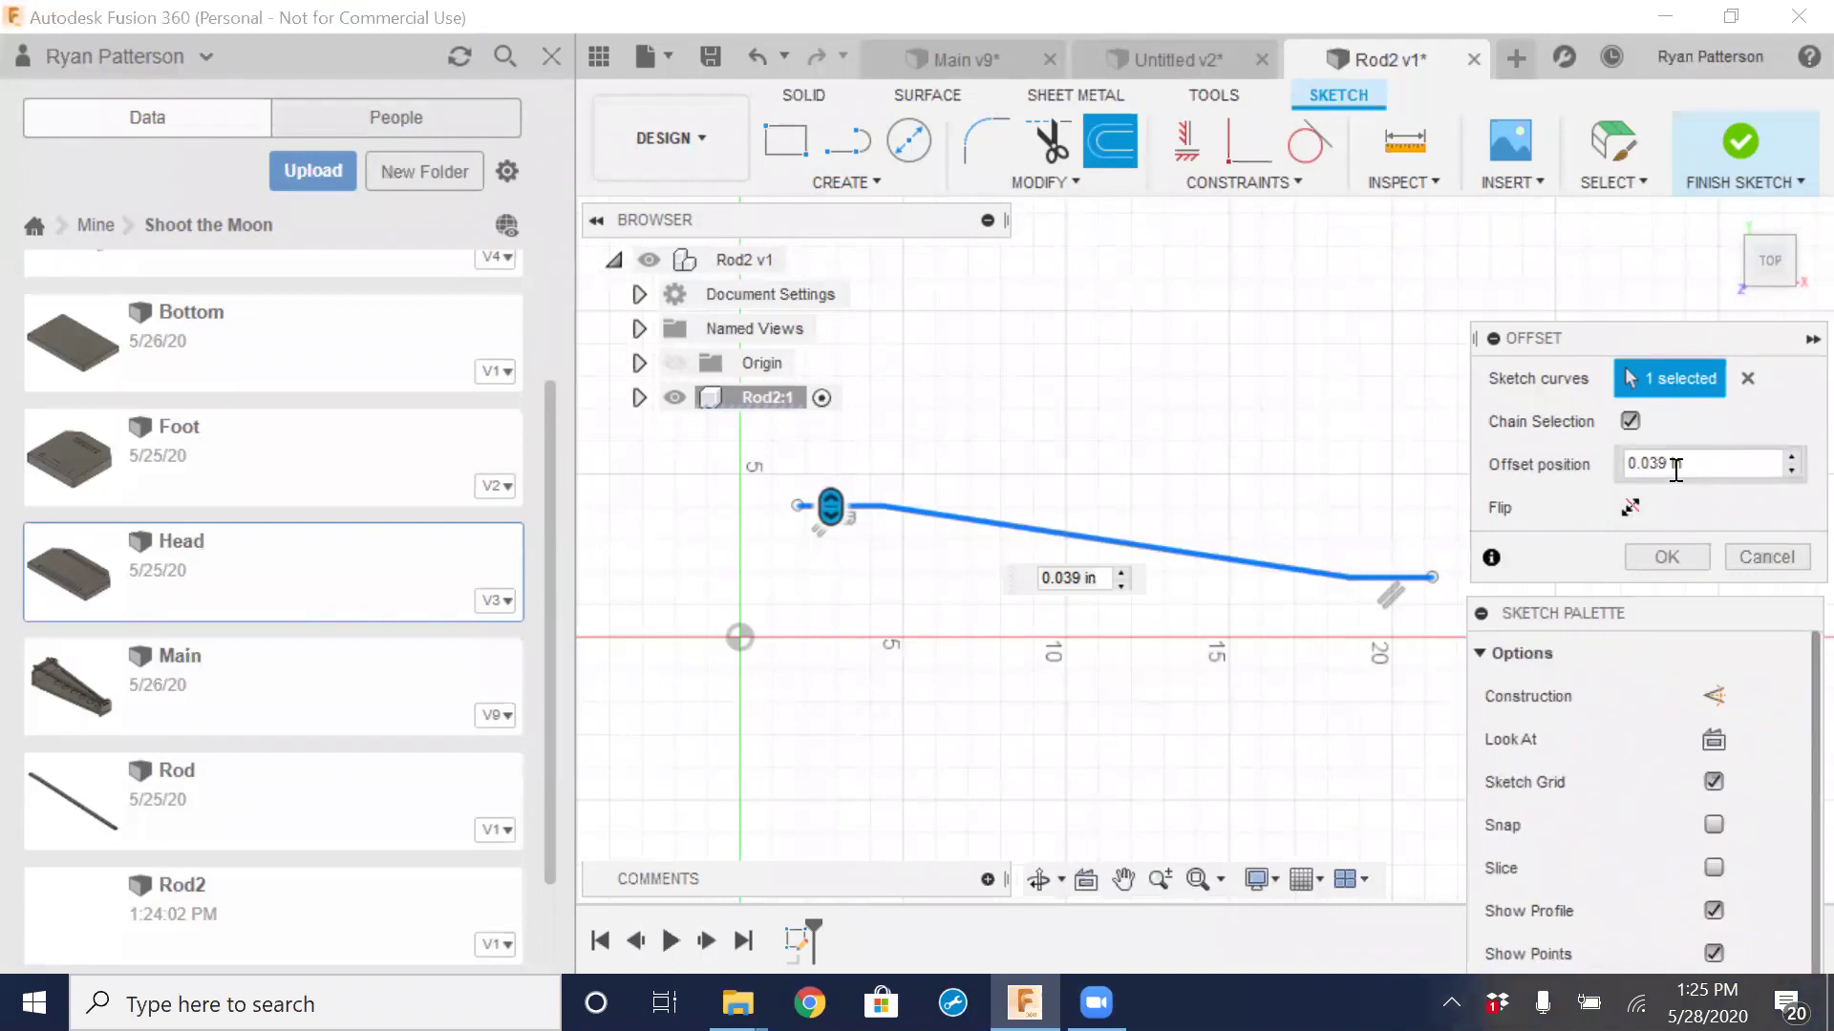
{"action": "left_click_drag", "start_coordinate": [1705, 464], "coordinate": [1618, 472]}
{"action": "type", "text": ".25"}
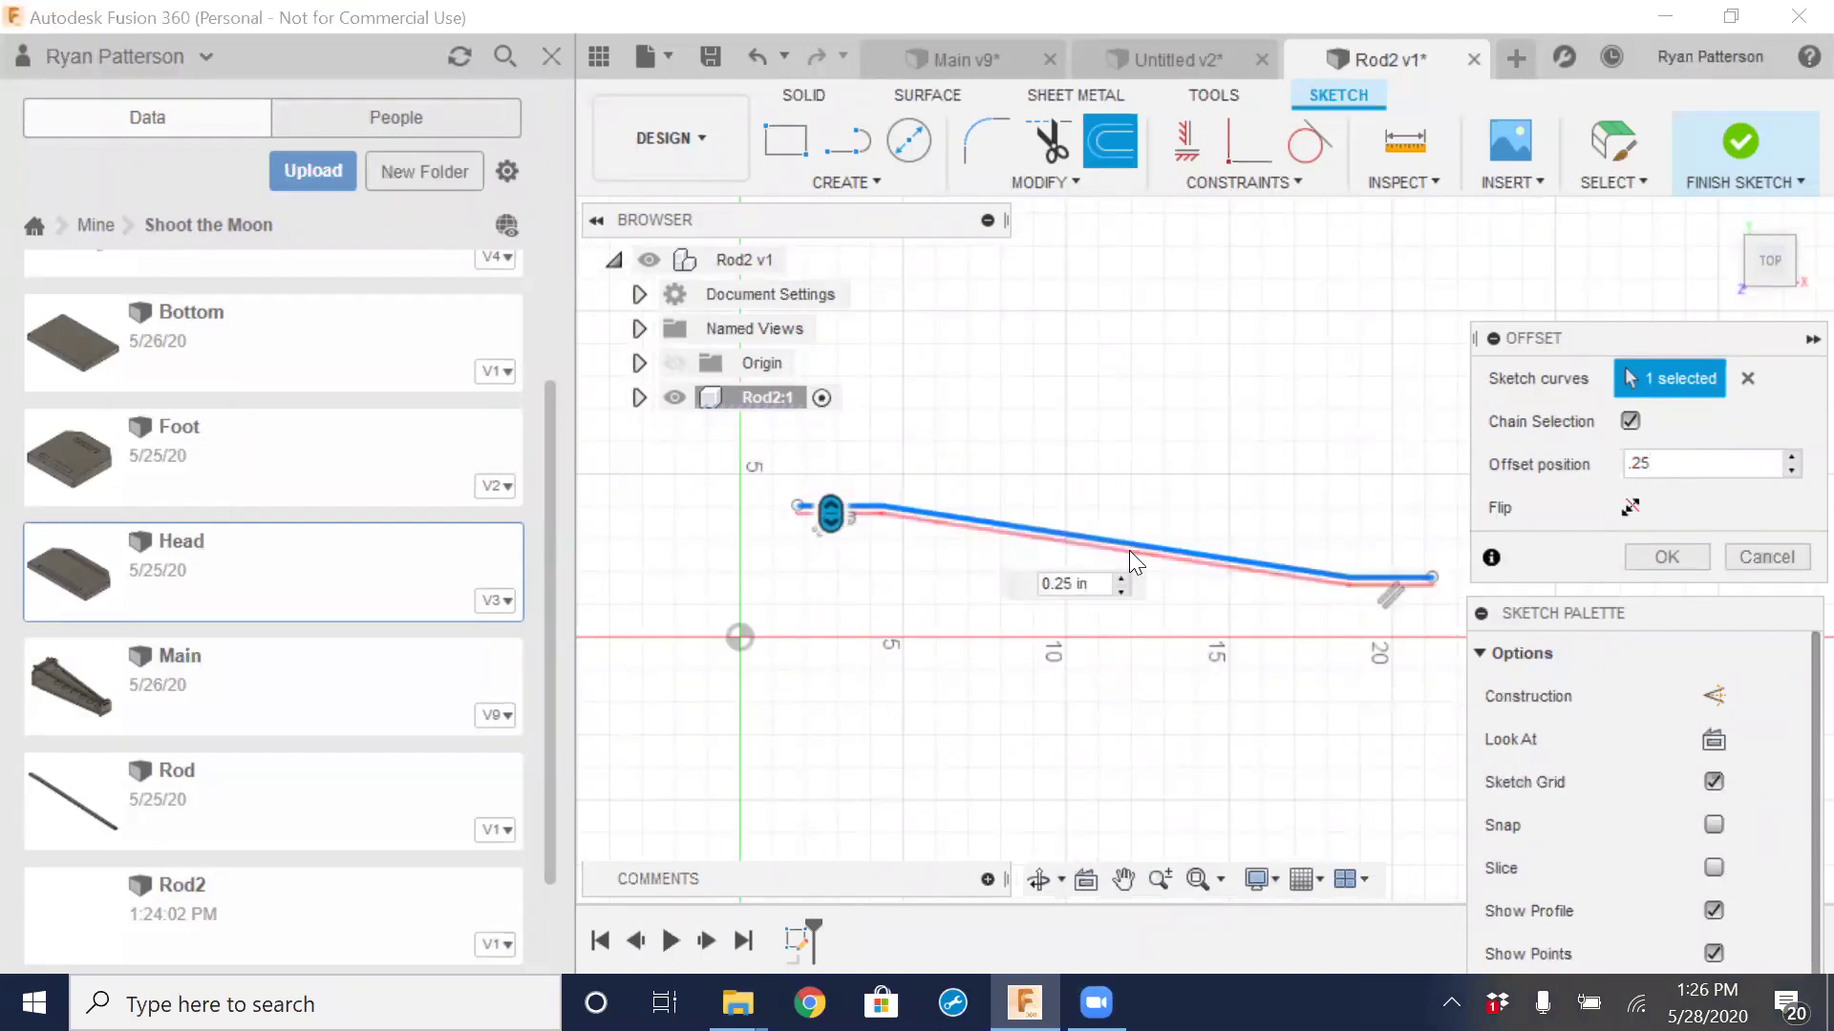
{"action": "left_click", "coordinate": [1683, 561]}
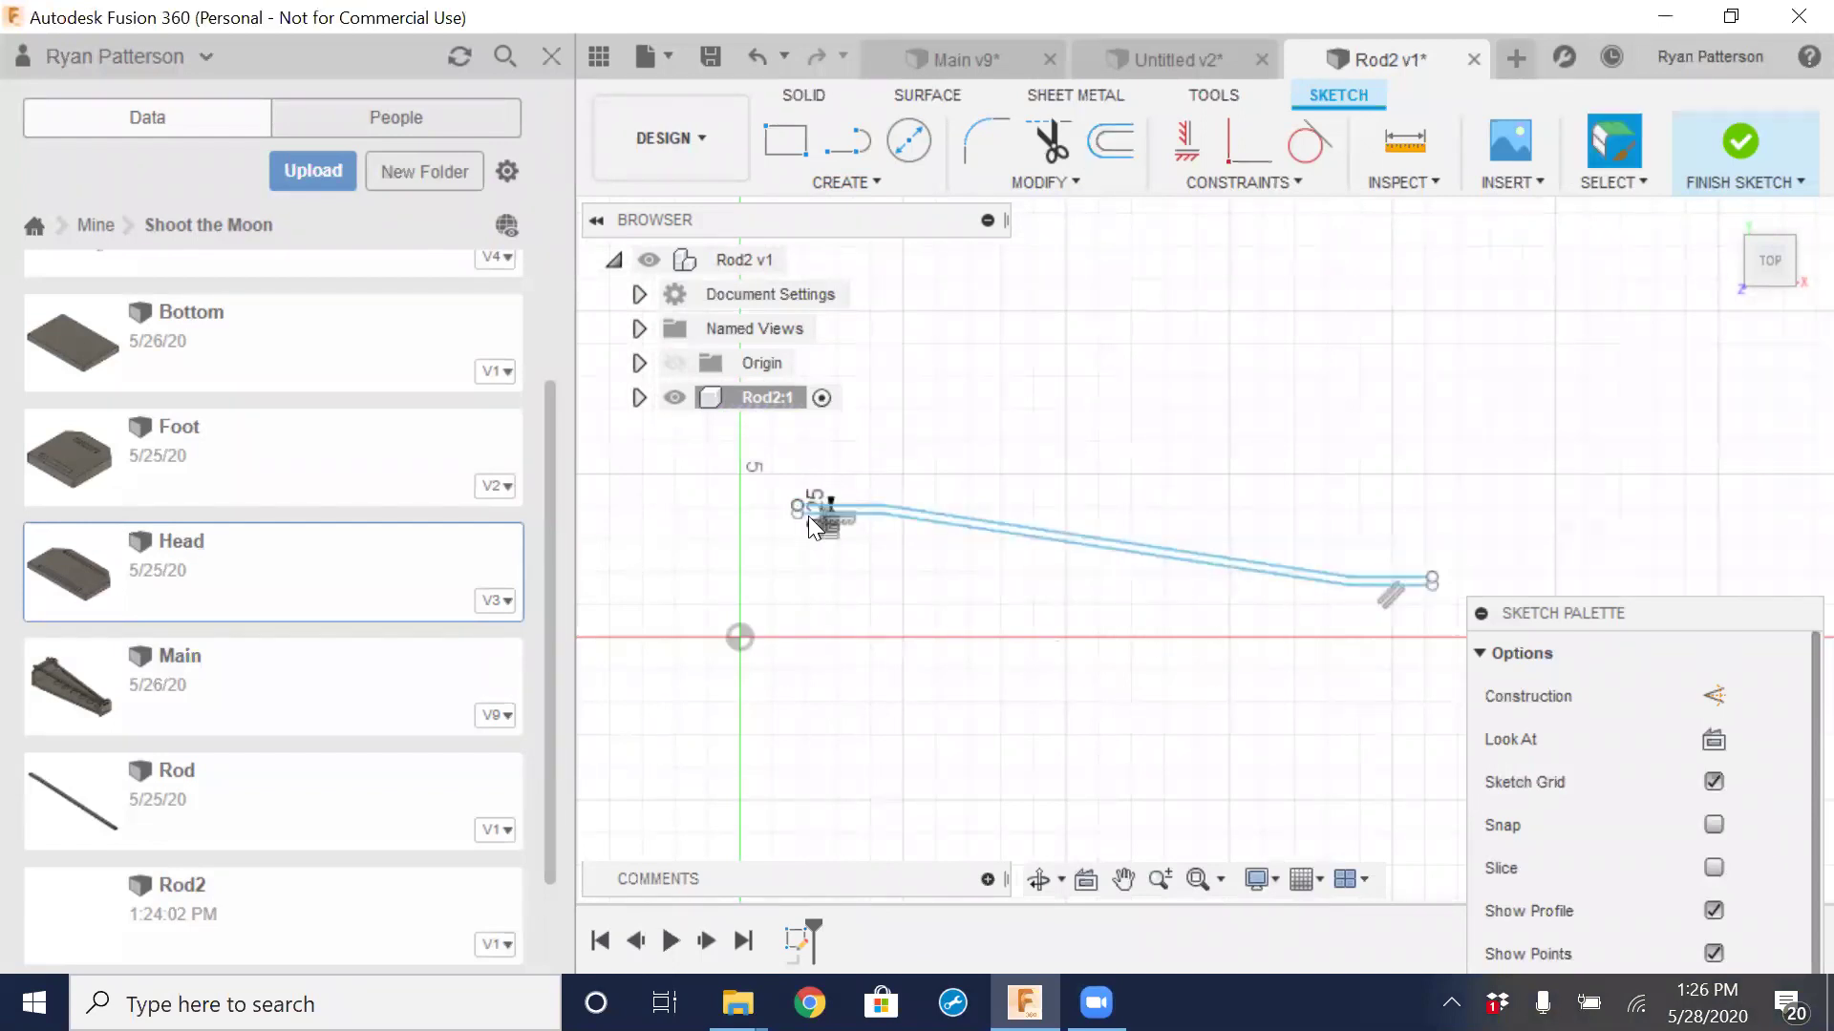
Set the offset dimension between the two bent lines to 0.5 in
{"action": "scroll", "coordinate": [810, 516], "scroll_direction": "up", "scroll_amount": 8}
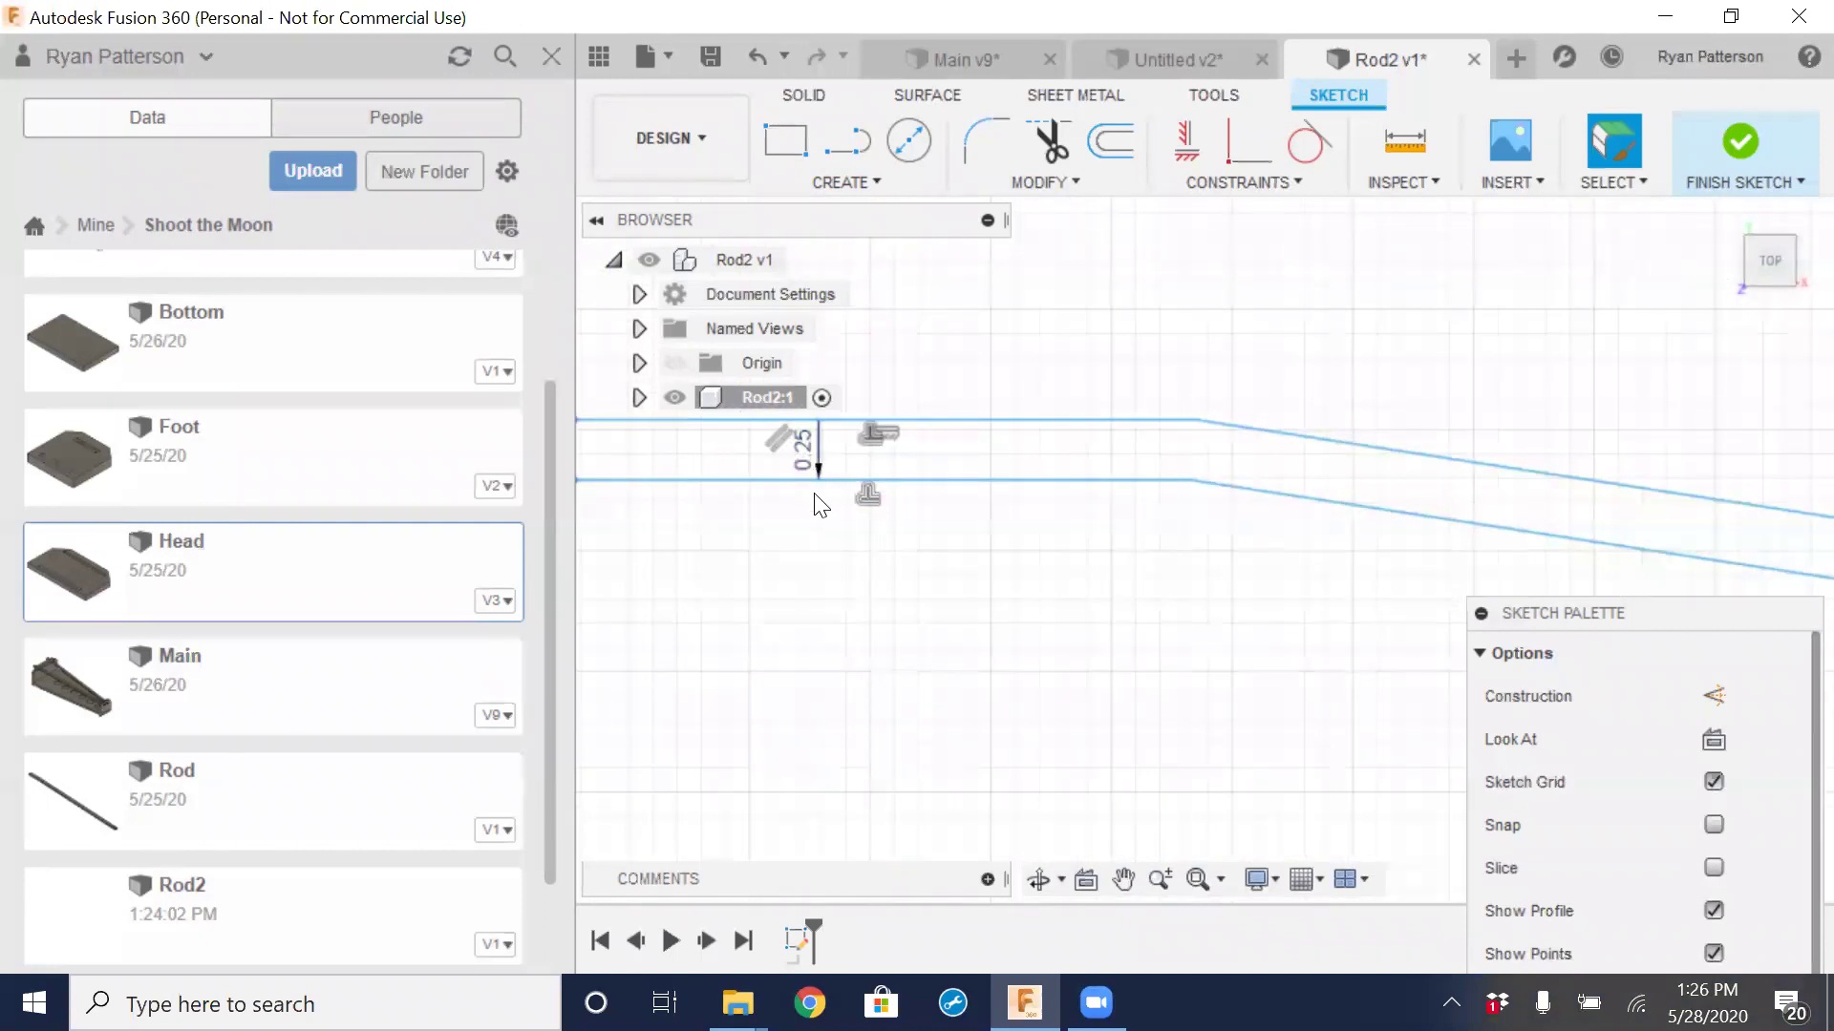
{"action": "scroll", "coordinate": [819, 516], "scroll_direction": "down", "scroll_amount": 3}
{"action": "scroll", "coordinate": [851, 540], "scroll_direction": "down", "scroll_amount": 3}
{"action": "scroll", "coordinate": [937, 586], "scroll_direction": "down", "scroll_amount": 2}
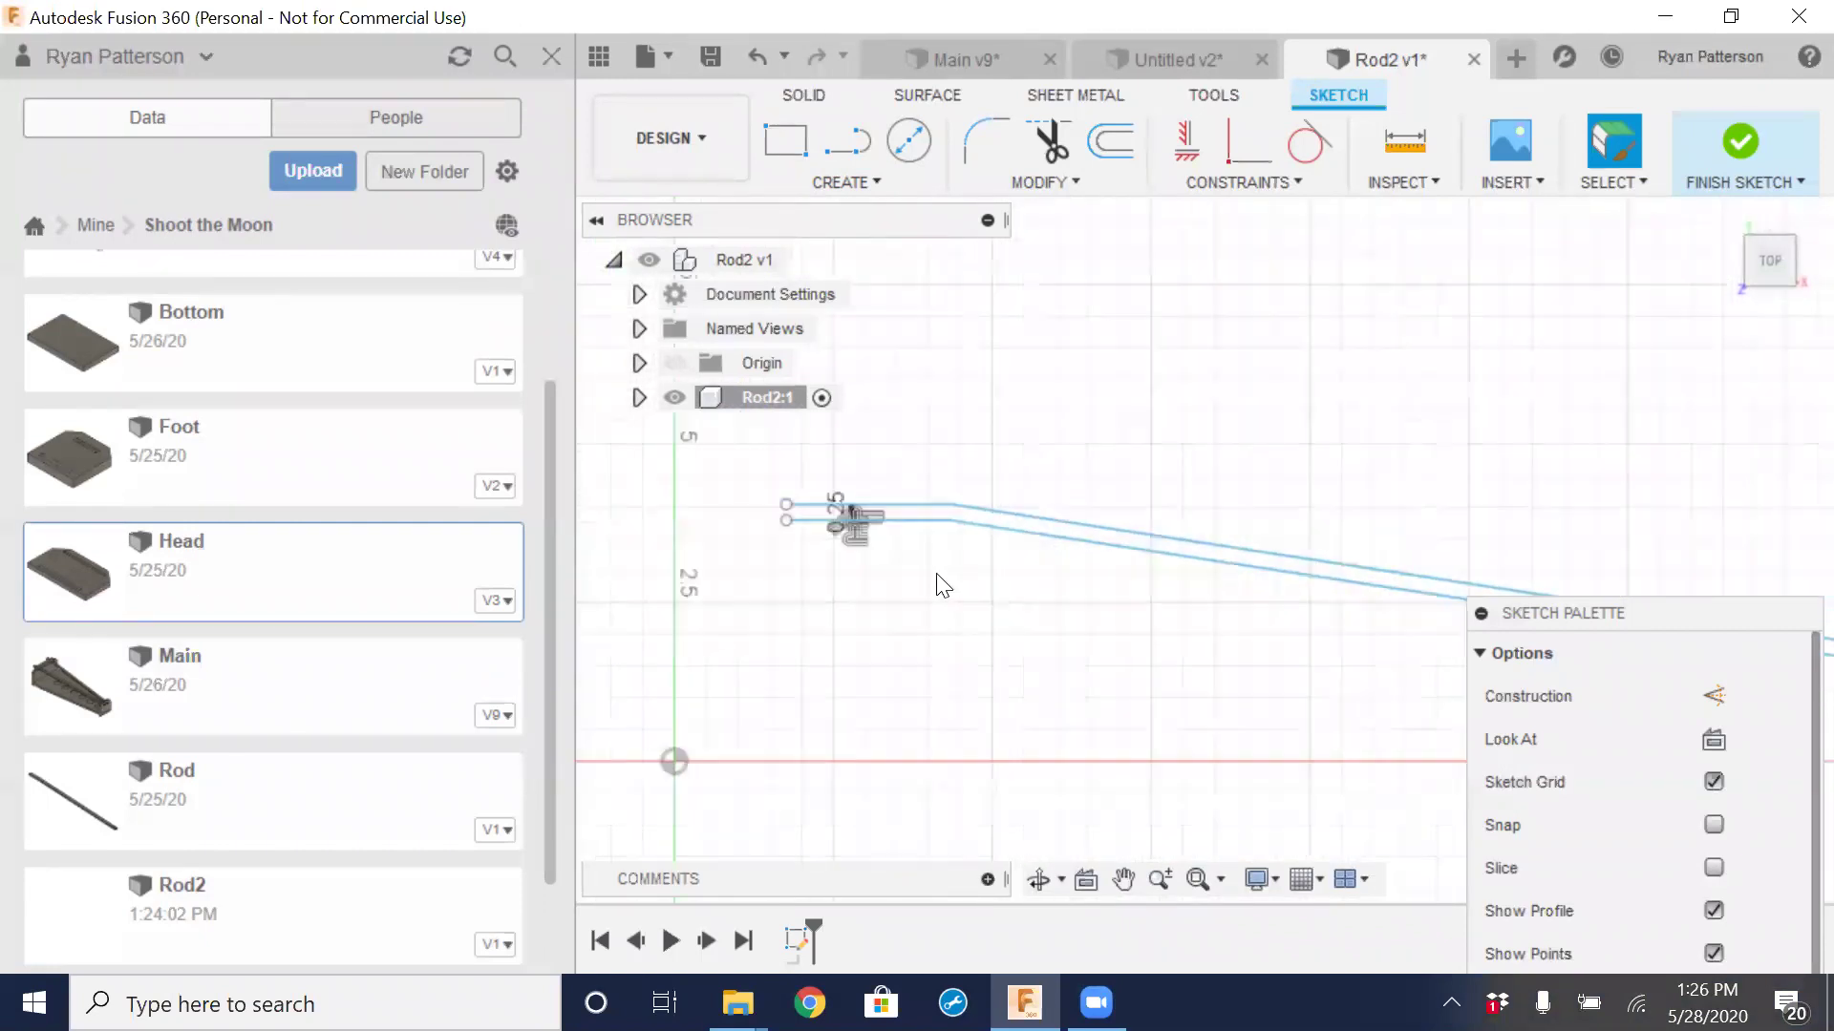
{"action": "middle_click_drag", "start_coordinate": [1240, 634], "coordinate": [1073, 560]}
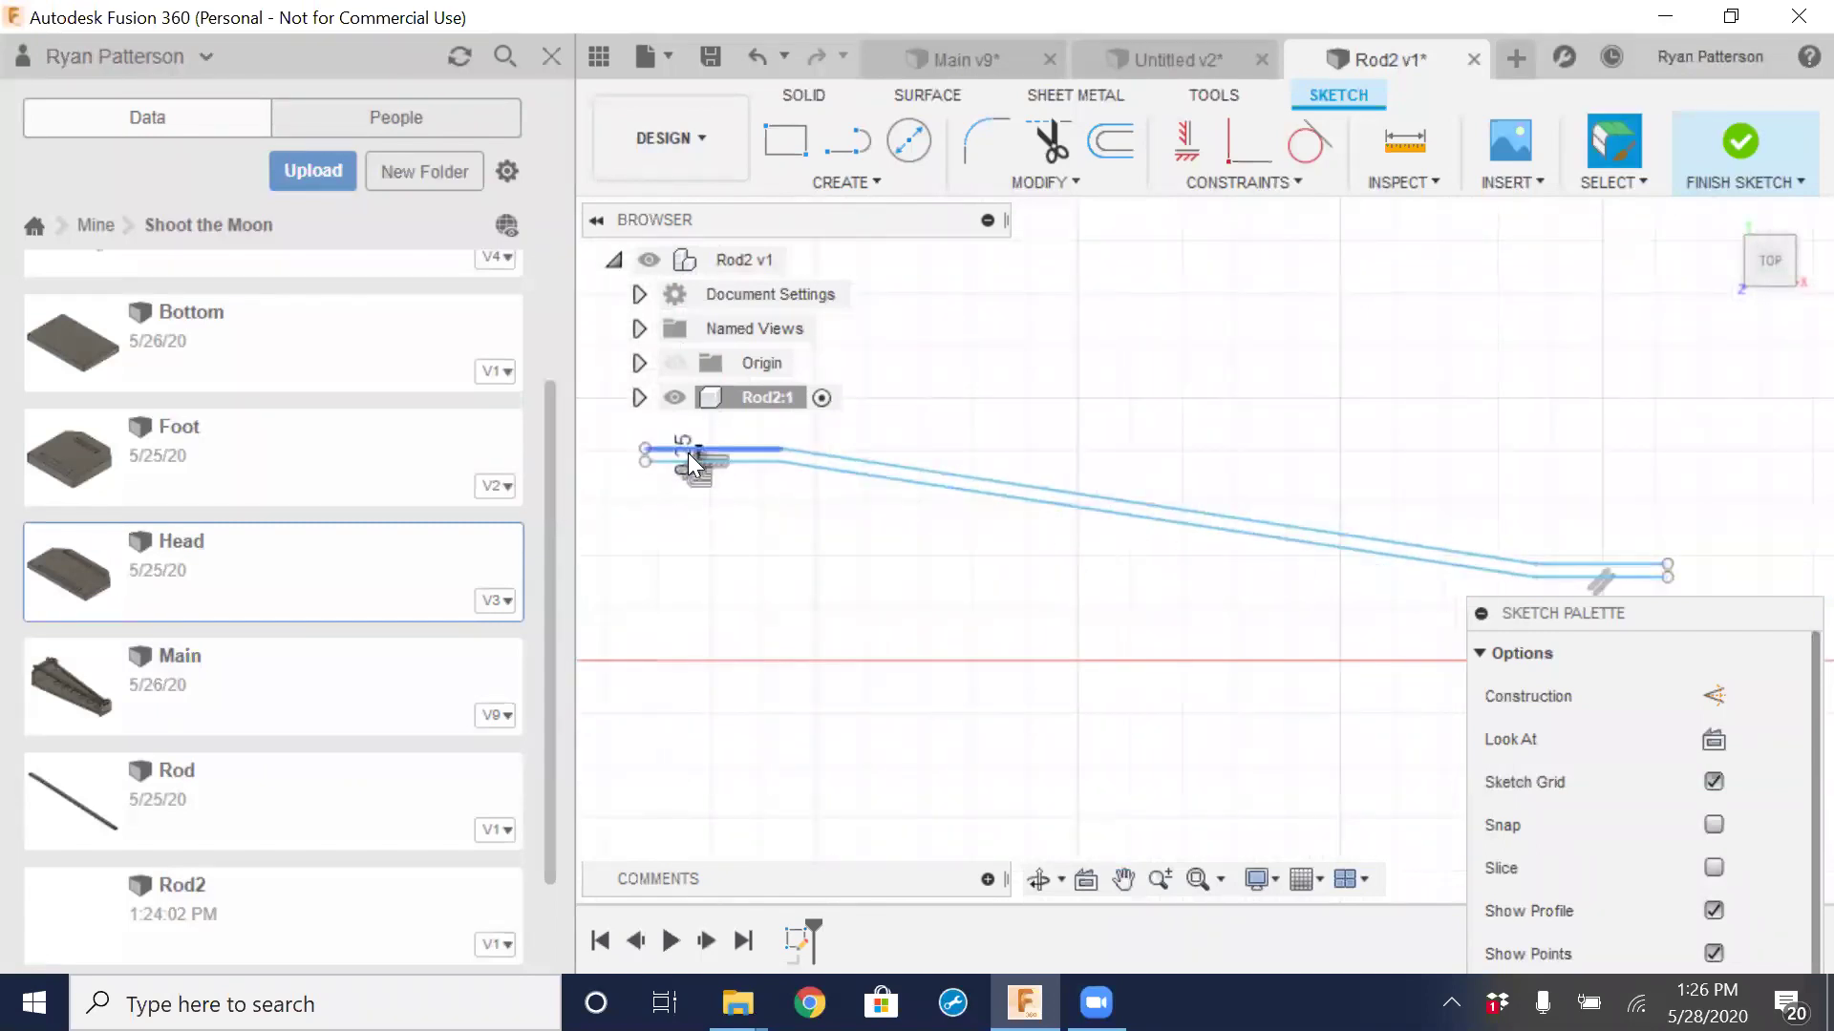
{"action": "scroll", "coordinate": [1488, 568], "scroll_direction": "up", "scroll_amount": 3}
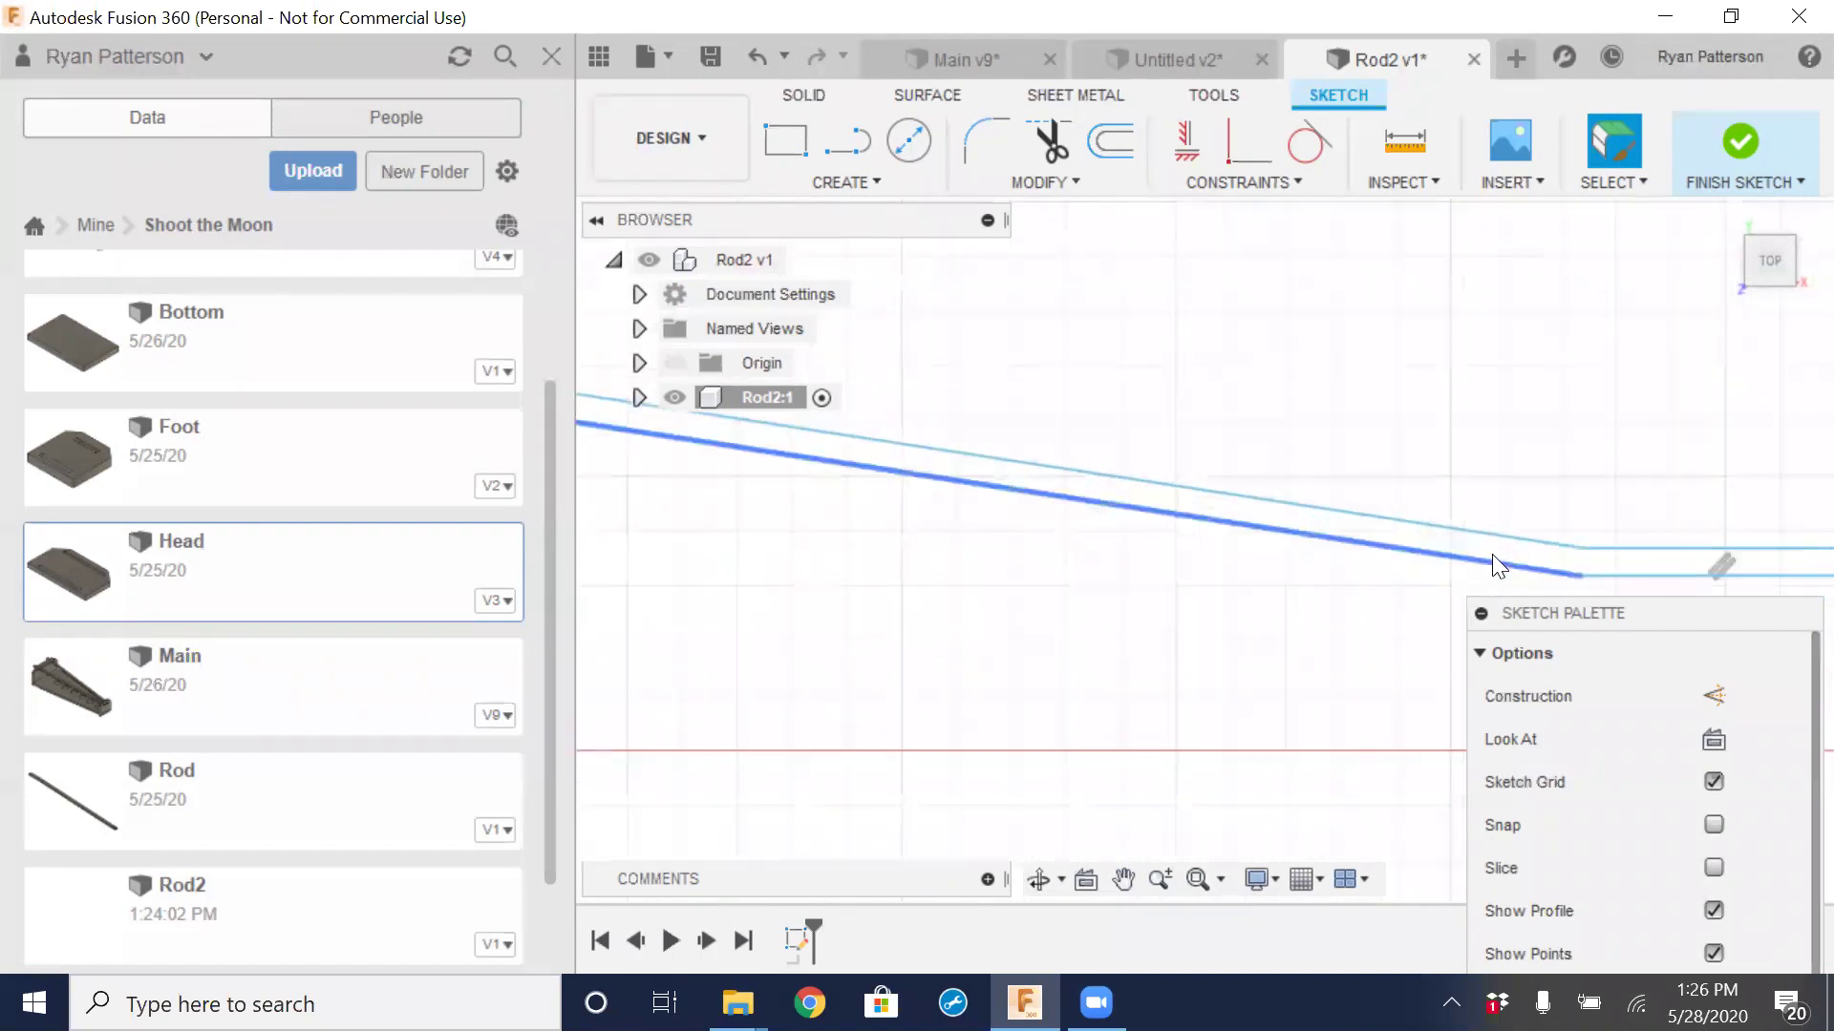
{"action": "scroll", "coordinate": [1476, 552], "scroll_direction": "down", "scroll_amount": 2}
{"action": "middle_click_drag", "start_coordinate": [991, 499], "coordinate": [1385, 542]}
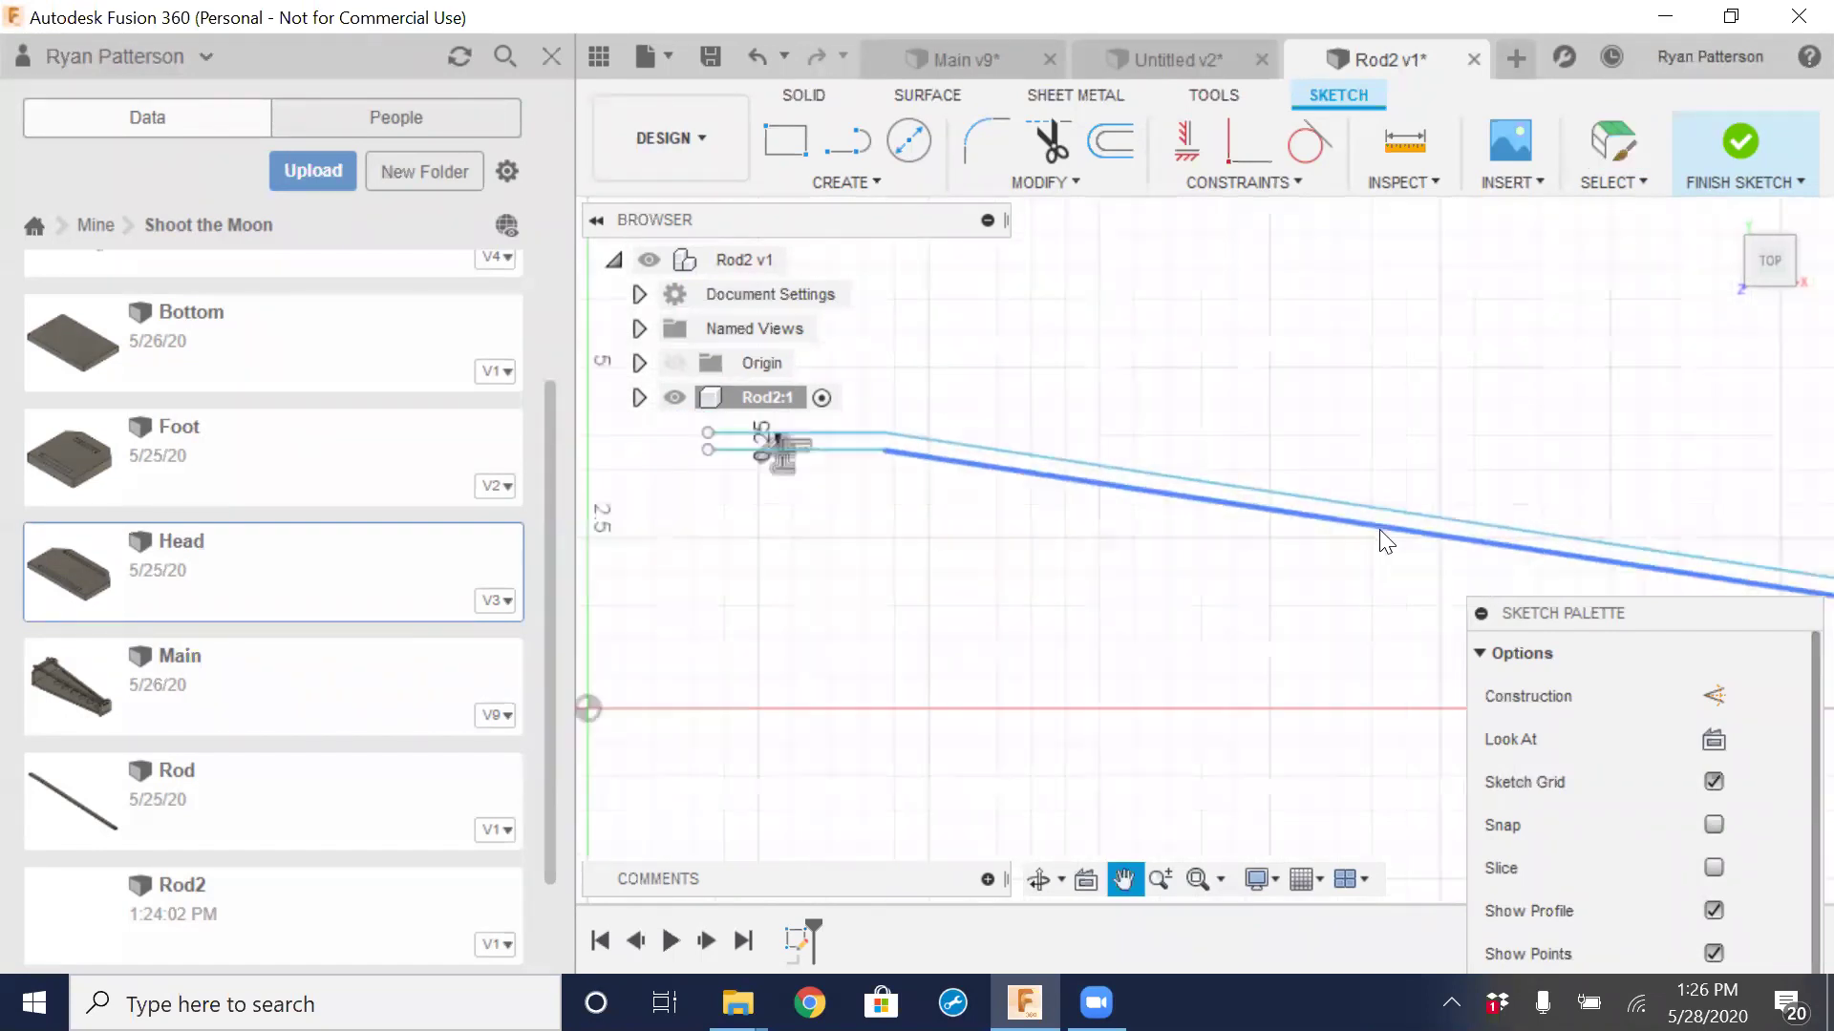
{"action": "left_click", "coordinate": [770, 434]}
{"action": "scroll", "coordinate": [771, 442], "scroll_direction": "up", "scroll_amount": 2}
{"action": "left_click", "coordinate": [806, 445]}
{"action": "type", "text": "0.5"}
{"action": "key", "text": "Return"}
{"action": "scroll", "coordinate": [859, 535], "scroll_direction": "down", "scroll_amount": 3}
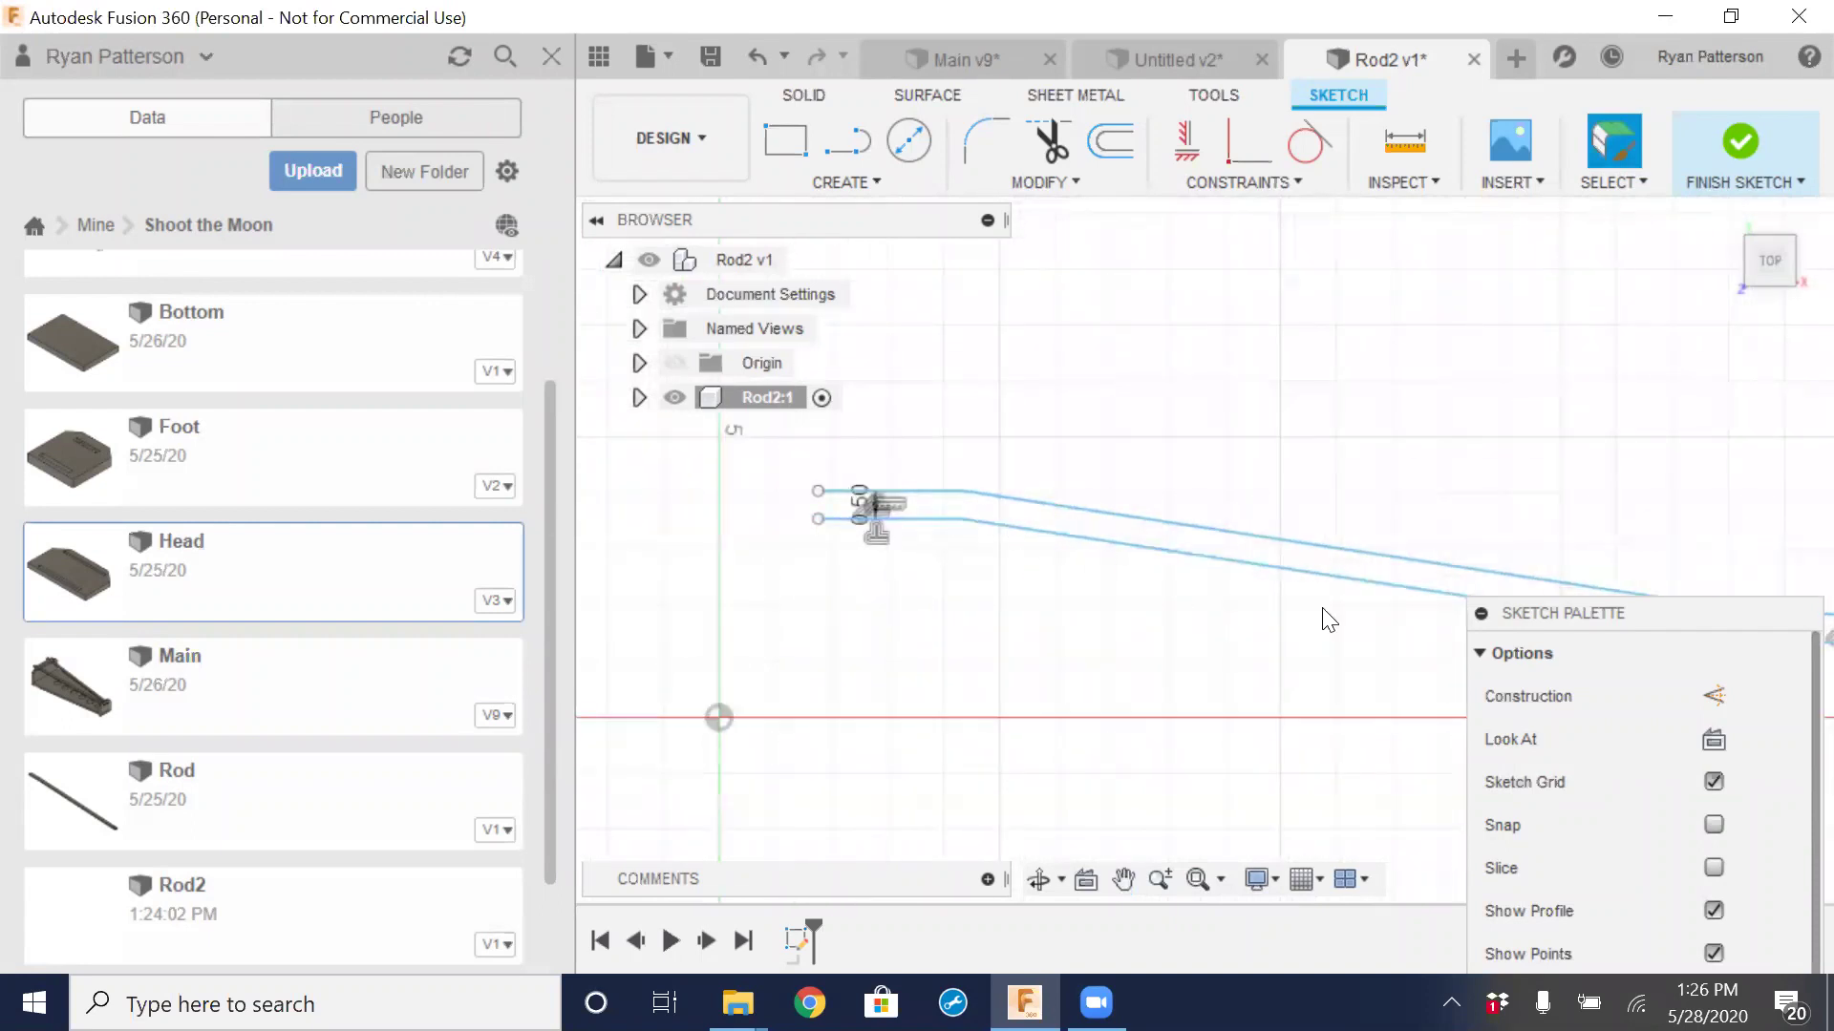
Set the offset dimension between the two bent lines to 0.25 in
{"action": "scroll", "coordinate": [1318, 630], "scroll_direction": "down", "scroll_amount": 4}
{"action": "middle_click_drag", "start_coordinate": [1306, 655], "coordinate": [929, 602]}
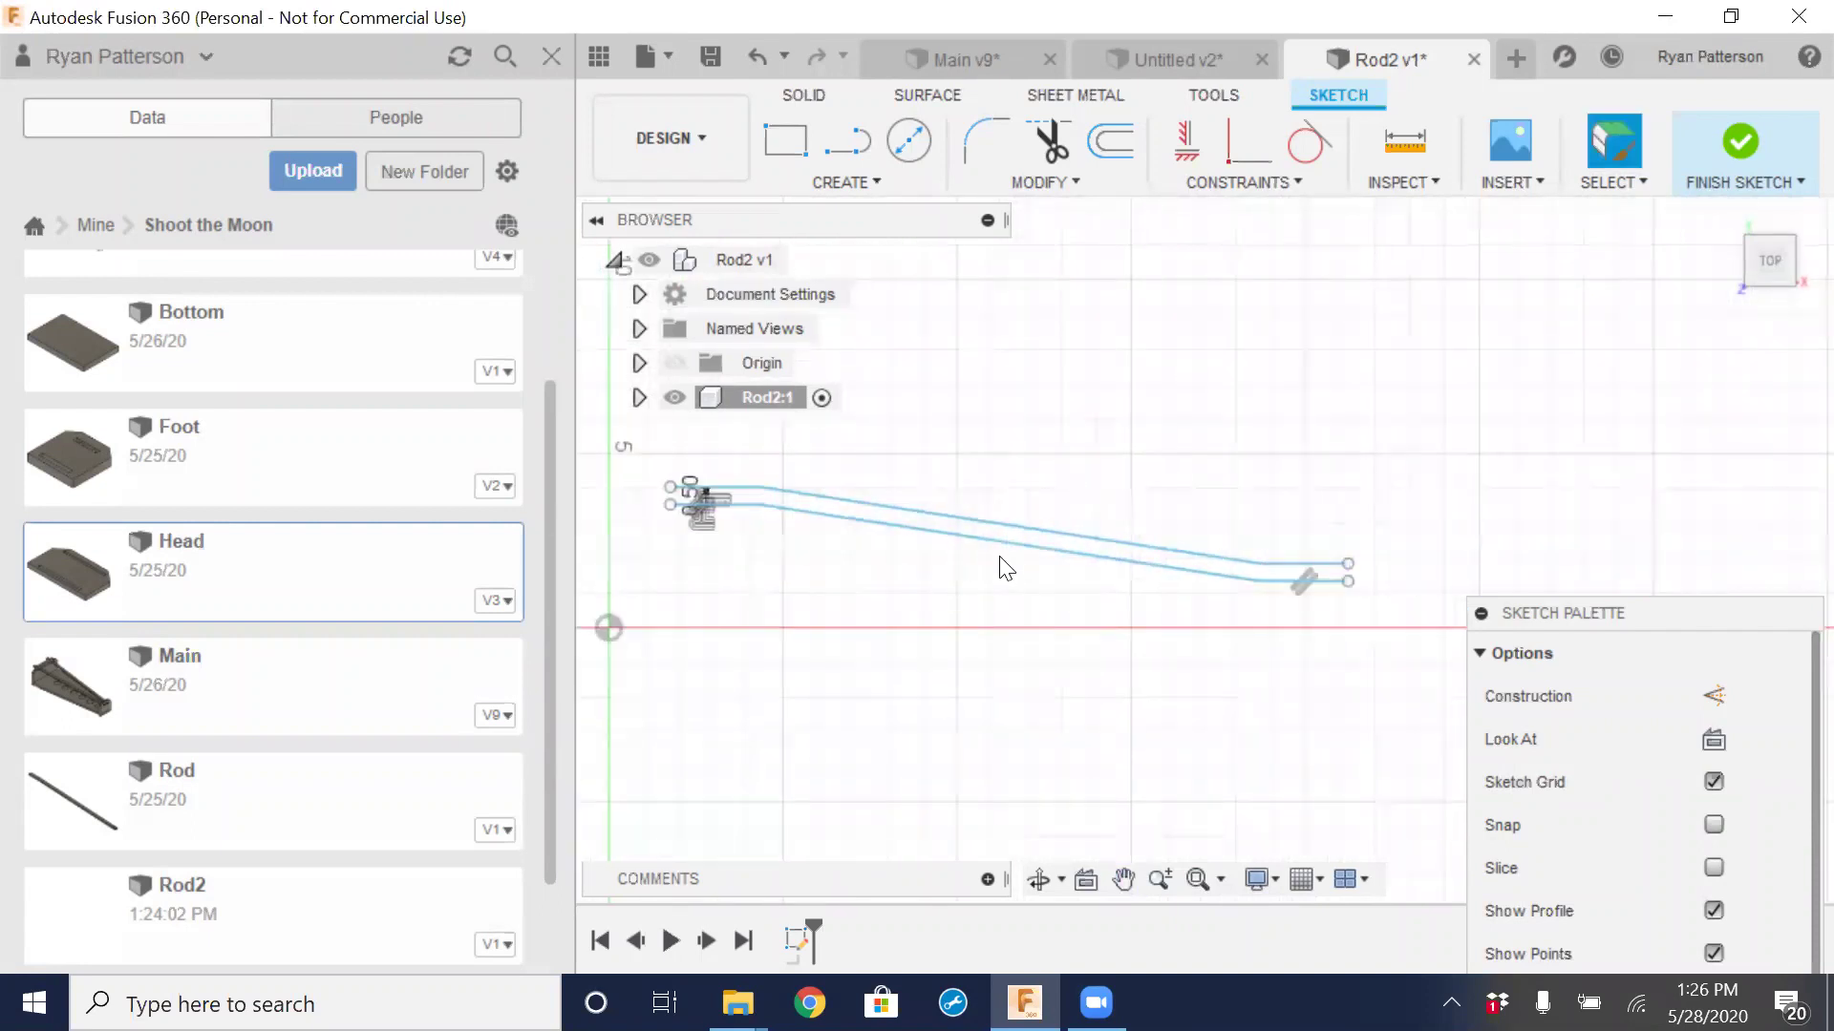
{"action": "scroll", "coordinate": [777, 527], "scroll_direction": "up", "scroll_amount": 4}
{"action": "scroll", "coordinate": [779, 523], "scroll_direction": "up", "scroll_amount": 2}
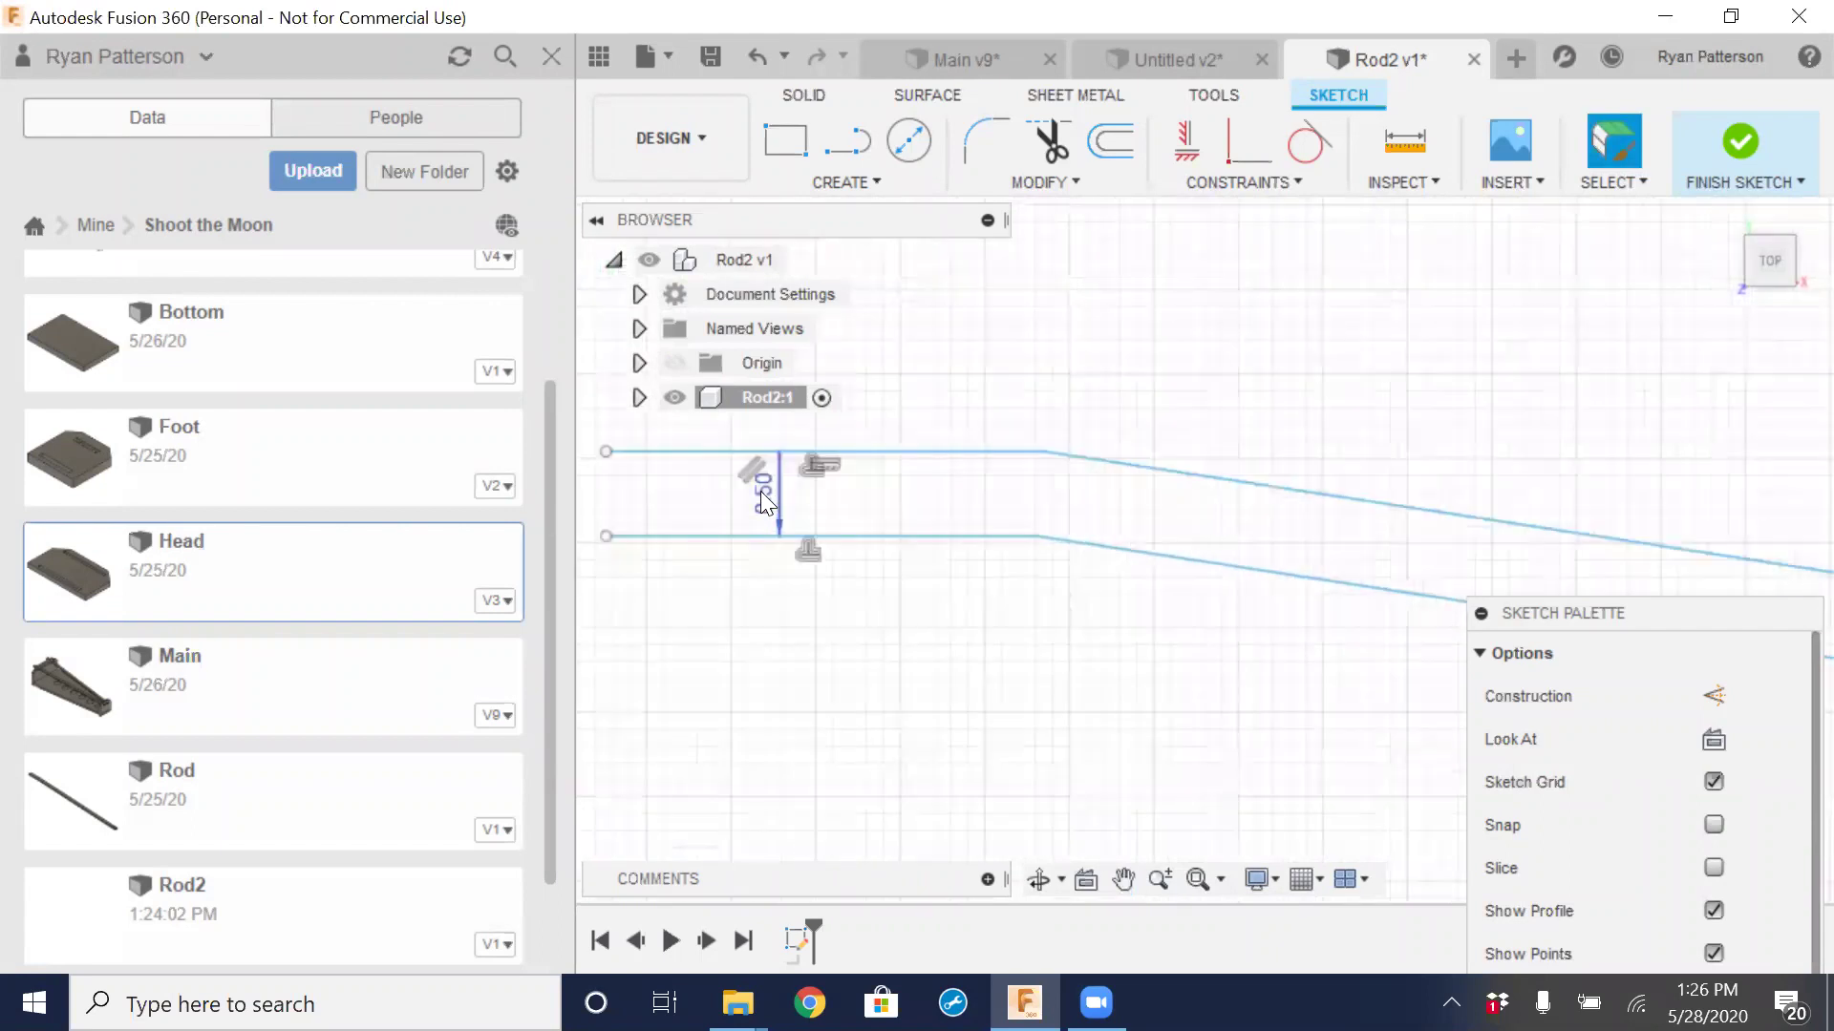
{"action": "double_click", "coordinate": [760, 491]}
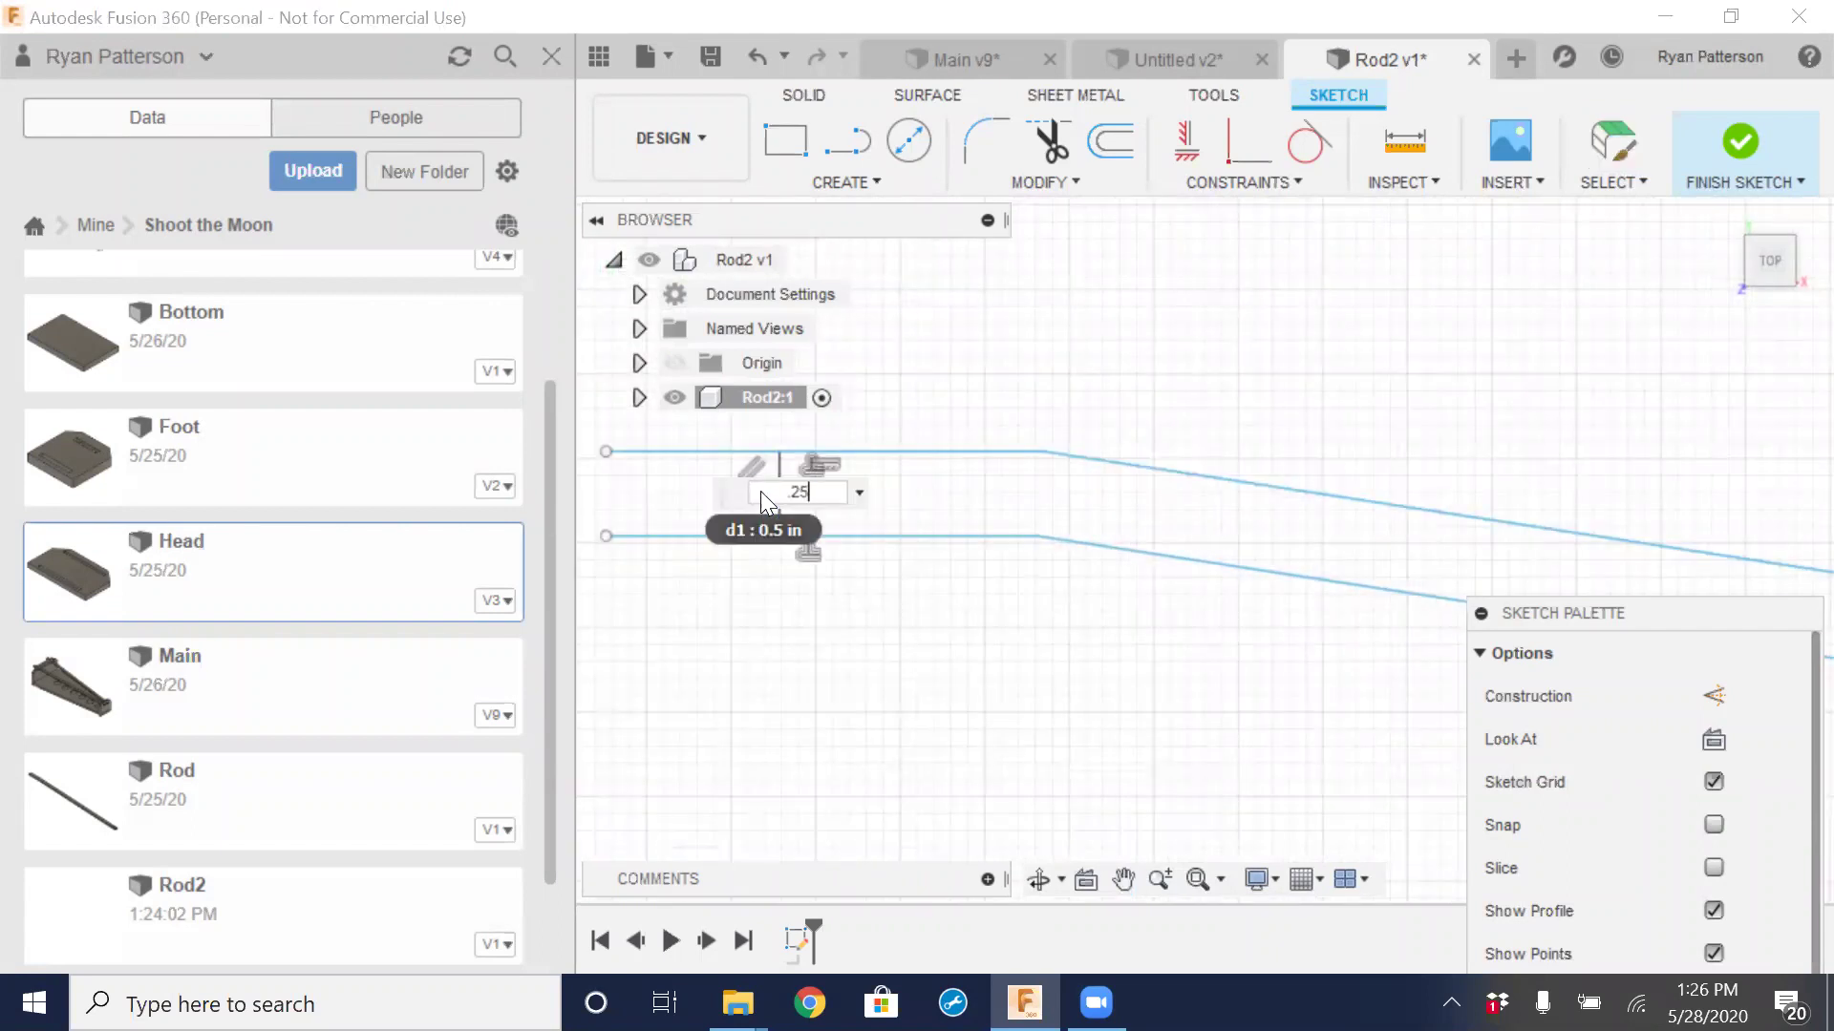
{"action": "key", "text": "Return"}
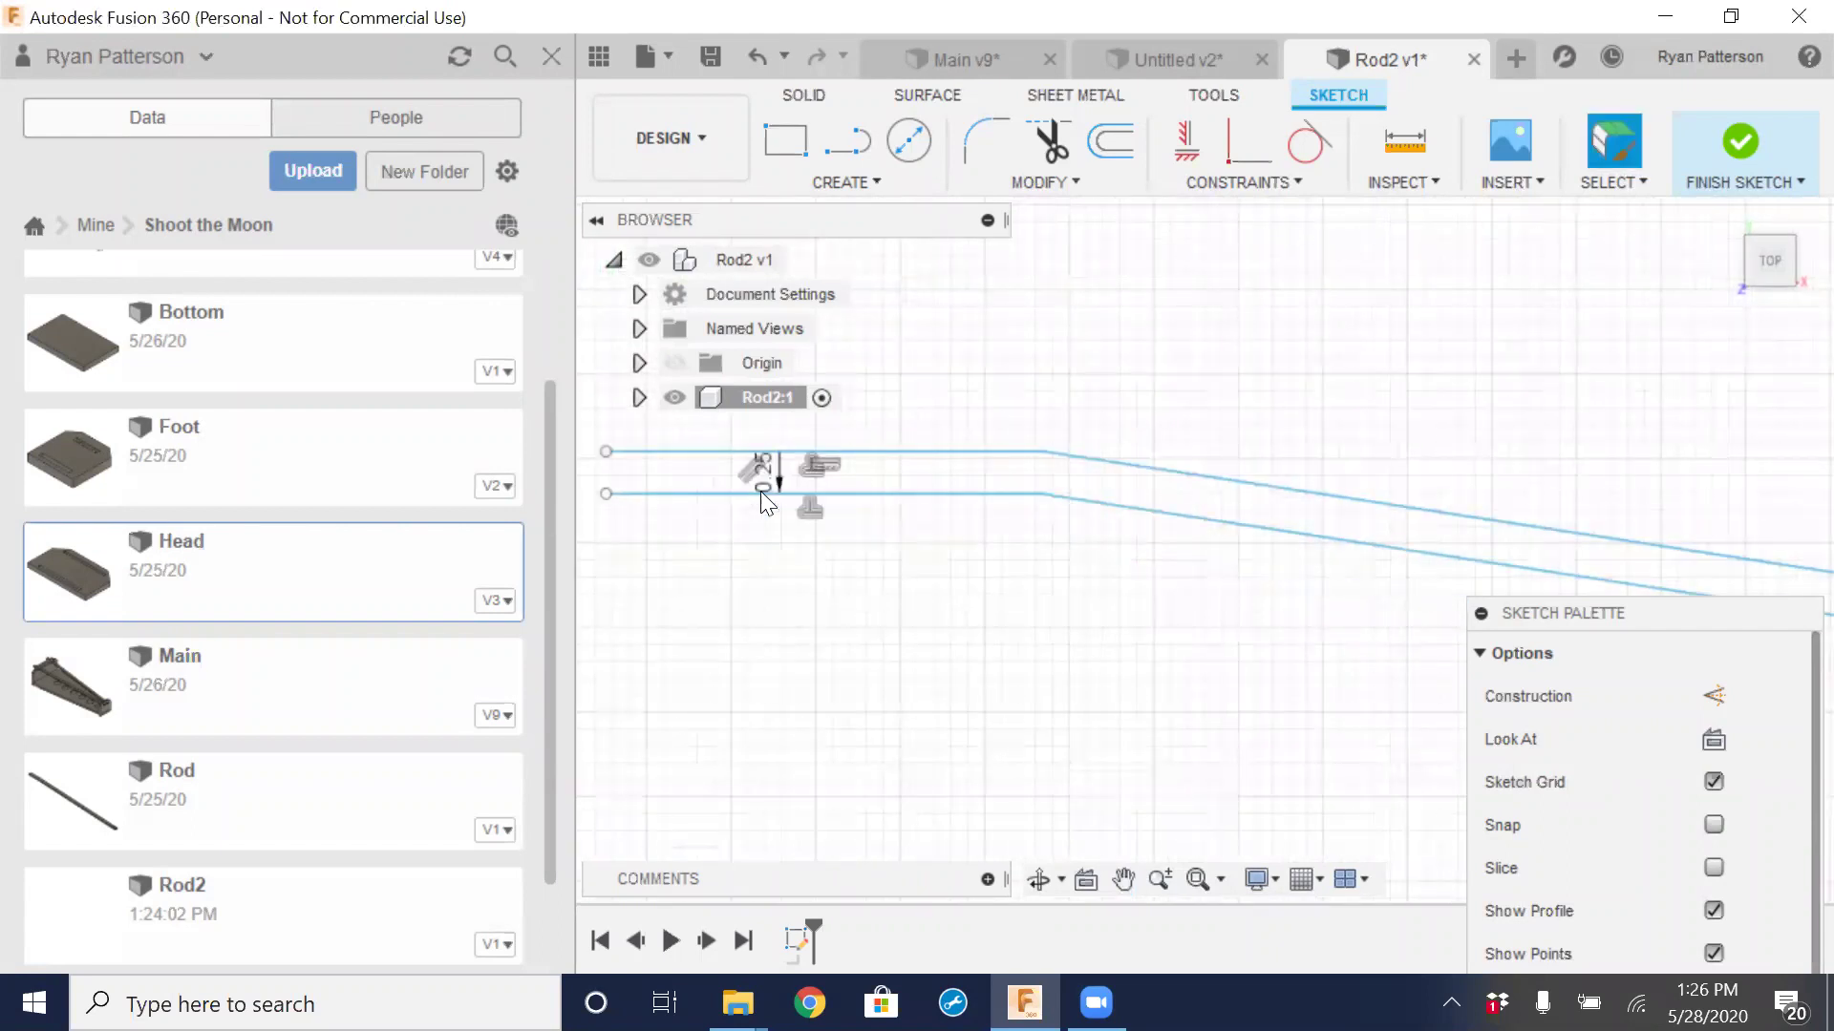
Close both open ends of the rod profile with short straight lines joining the two offset chains
{"action": "left_click", "coordinate": [847, 141]}
{"action": "left_click", "coordinate": [606, 450]}
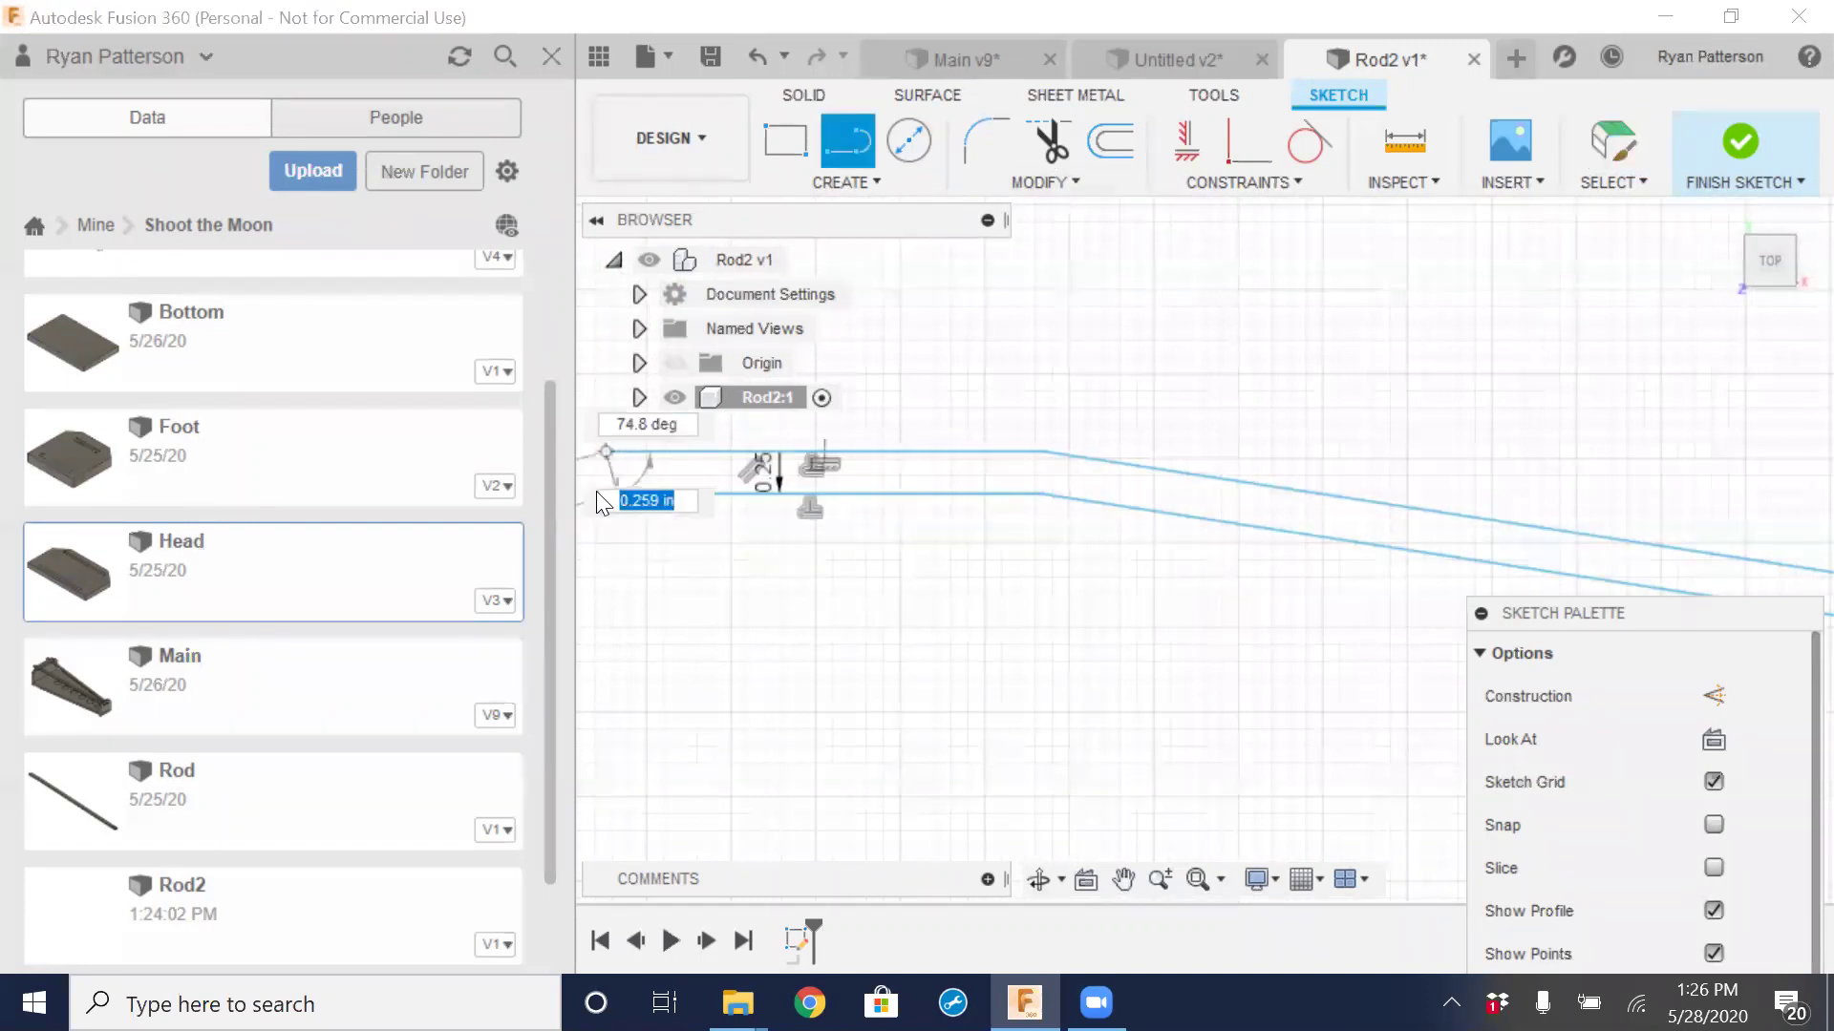
{"action": "left_click", "coordinate": [602, 504]}
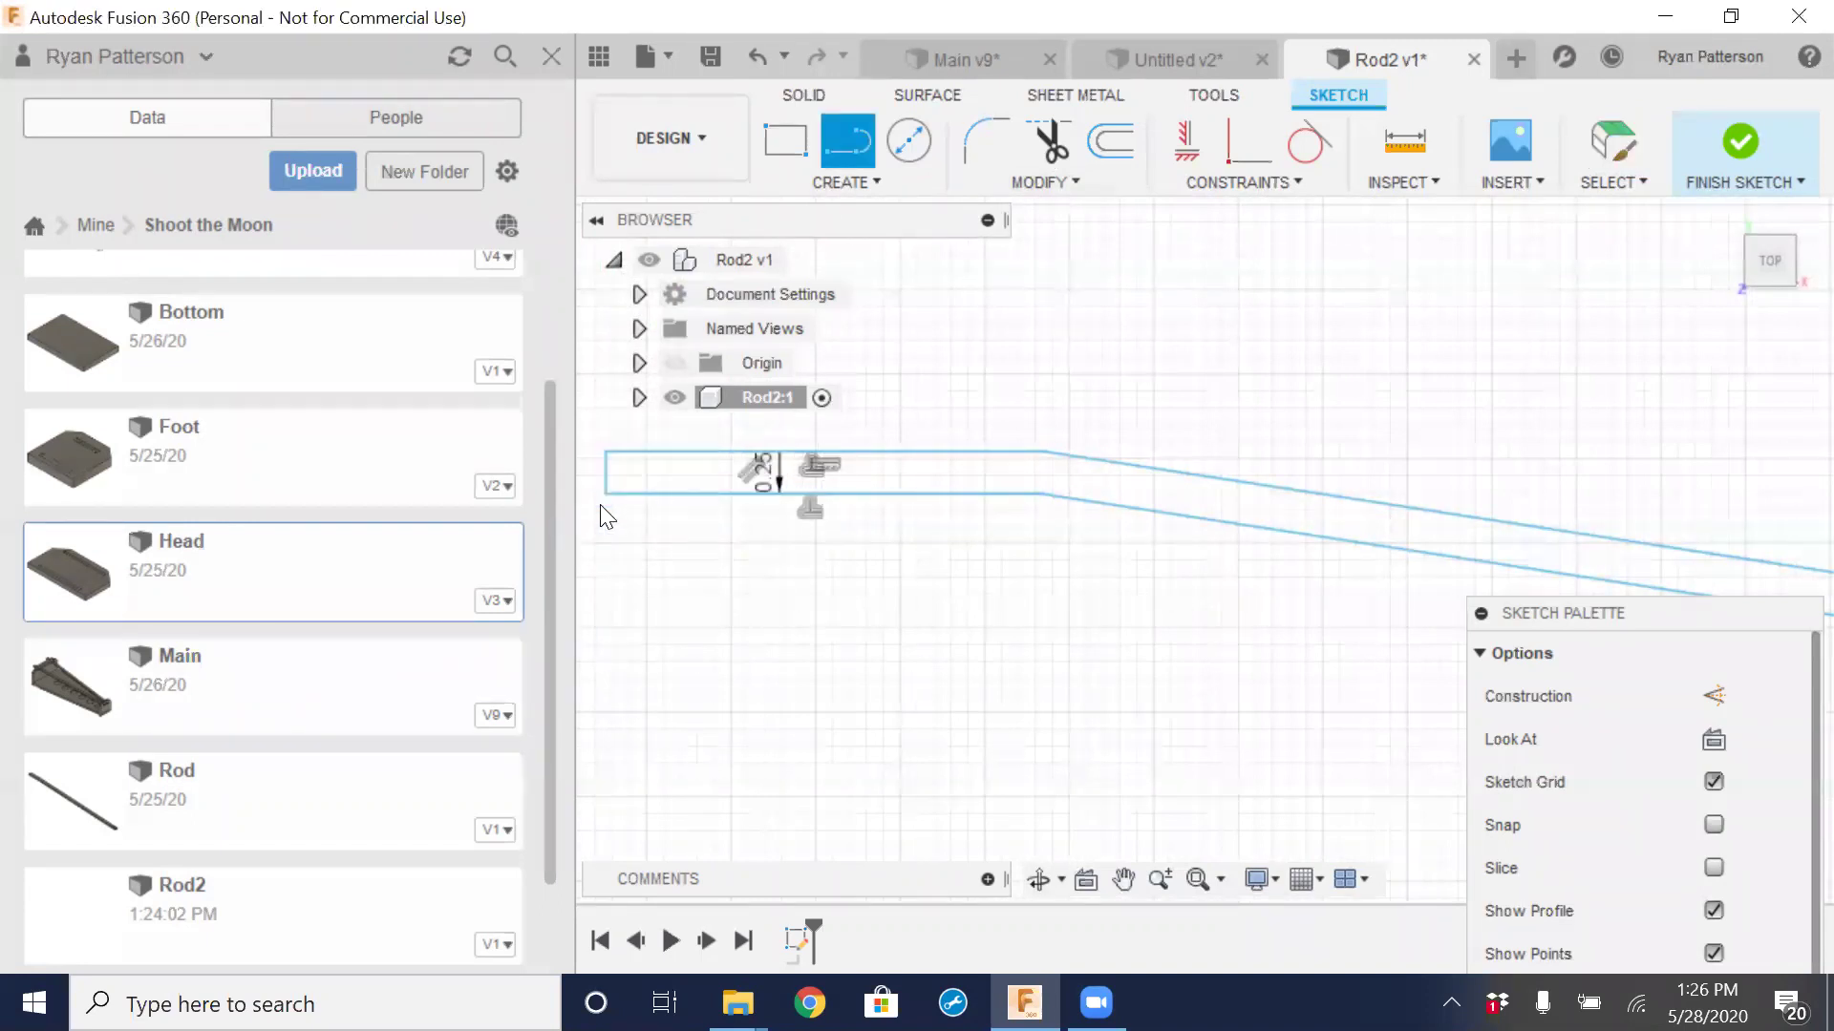
{"action": "scroll", "coordinate": [801, 550], "scroll_direction": "down", "scroll_amount": 4}
{"action": "scroll", "coordinate": [1146, 683], "scroll_direction": "up", "scroll_amount": 5}
{"action": "middle_click_drag", "start_coordinate": [1146, 684], "coordinate": [814, 614]}
{"action": "middle_click_drag", "start_coordinate": [1187, 573], "coordinate": [1098, 564]}
{"action": "left_click", "coordinate": [1092, 564]}
{"action": "left_click", "coordinate": [1092, 536]}
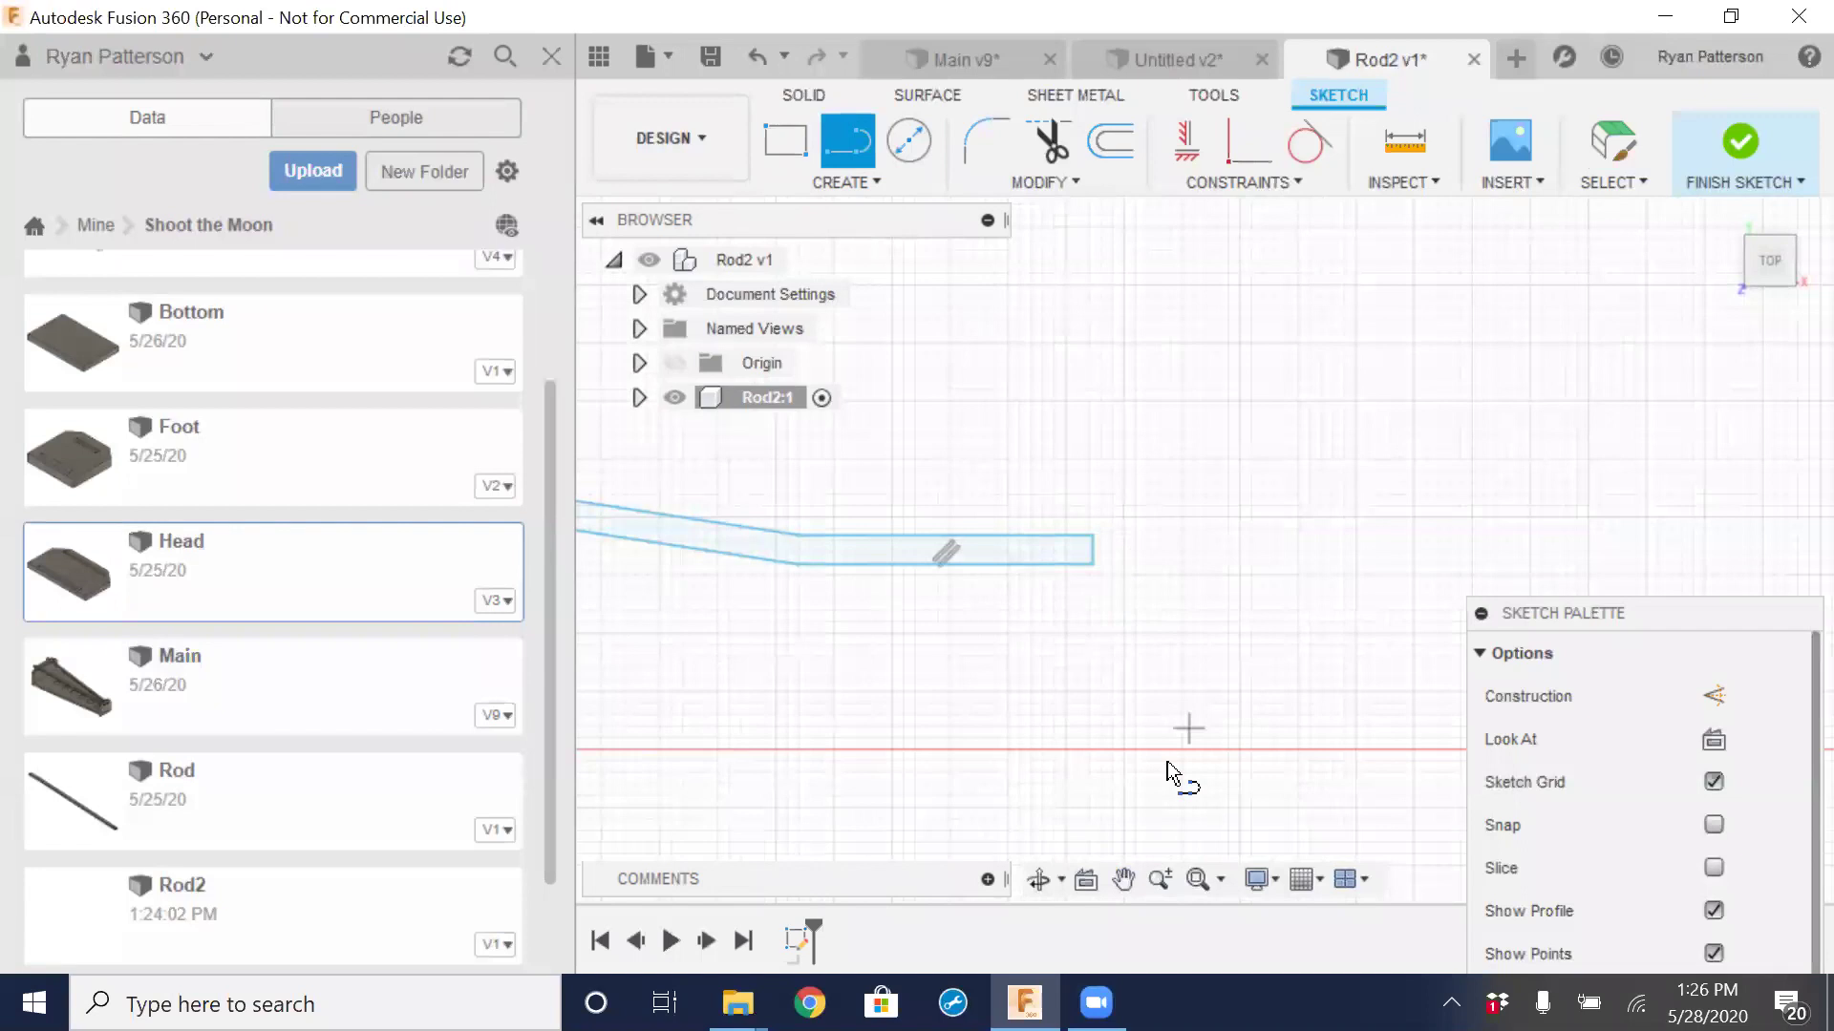
{"action": "key", "text": "Escape"}
Leave the Line command and reposition the rod profile's lower end point and lower bend to lengthen the lower straight section
{"action": "scroll", "coordinate": [993, 632], "scroll_direction": "down", "scroll_amount": 4}
{"action": "mouse_move", "coordinate": [862, 630]}
{"action": "middle_mouse_down"}
{"action": "mouse_move", "coordinate": [1195, 544]}
{"action": "mouse_move", "coordinate": [1237, 578]}
{"action": "middle_mouse_up"}
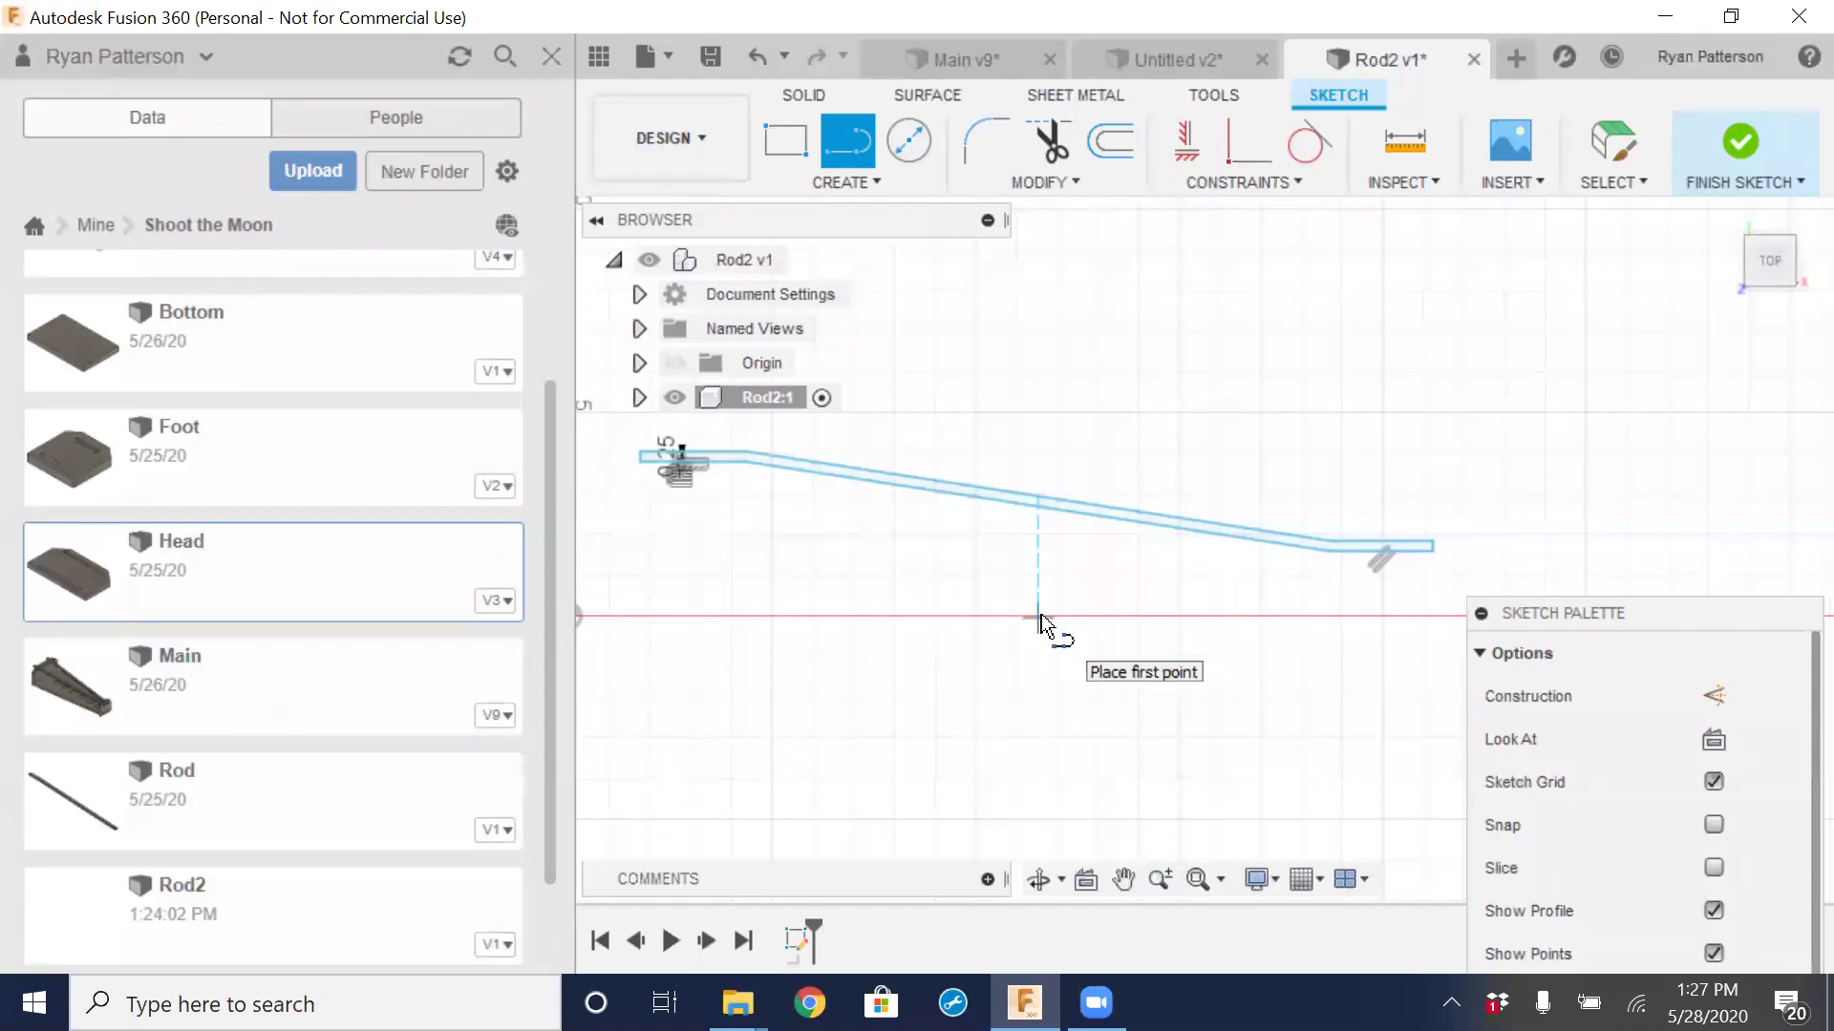
{"action": "key", "text": "Escape"}
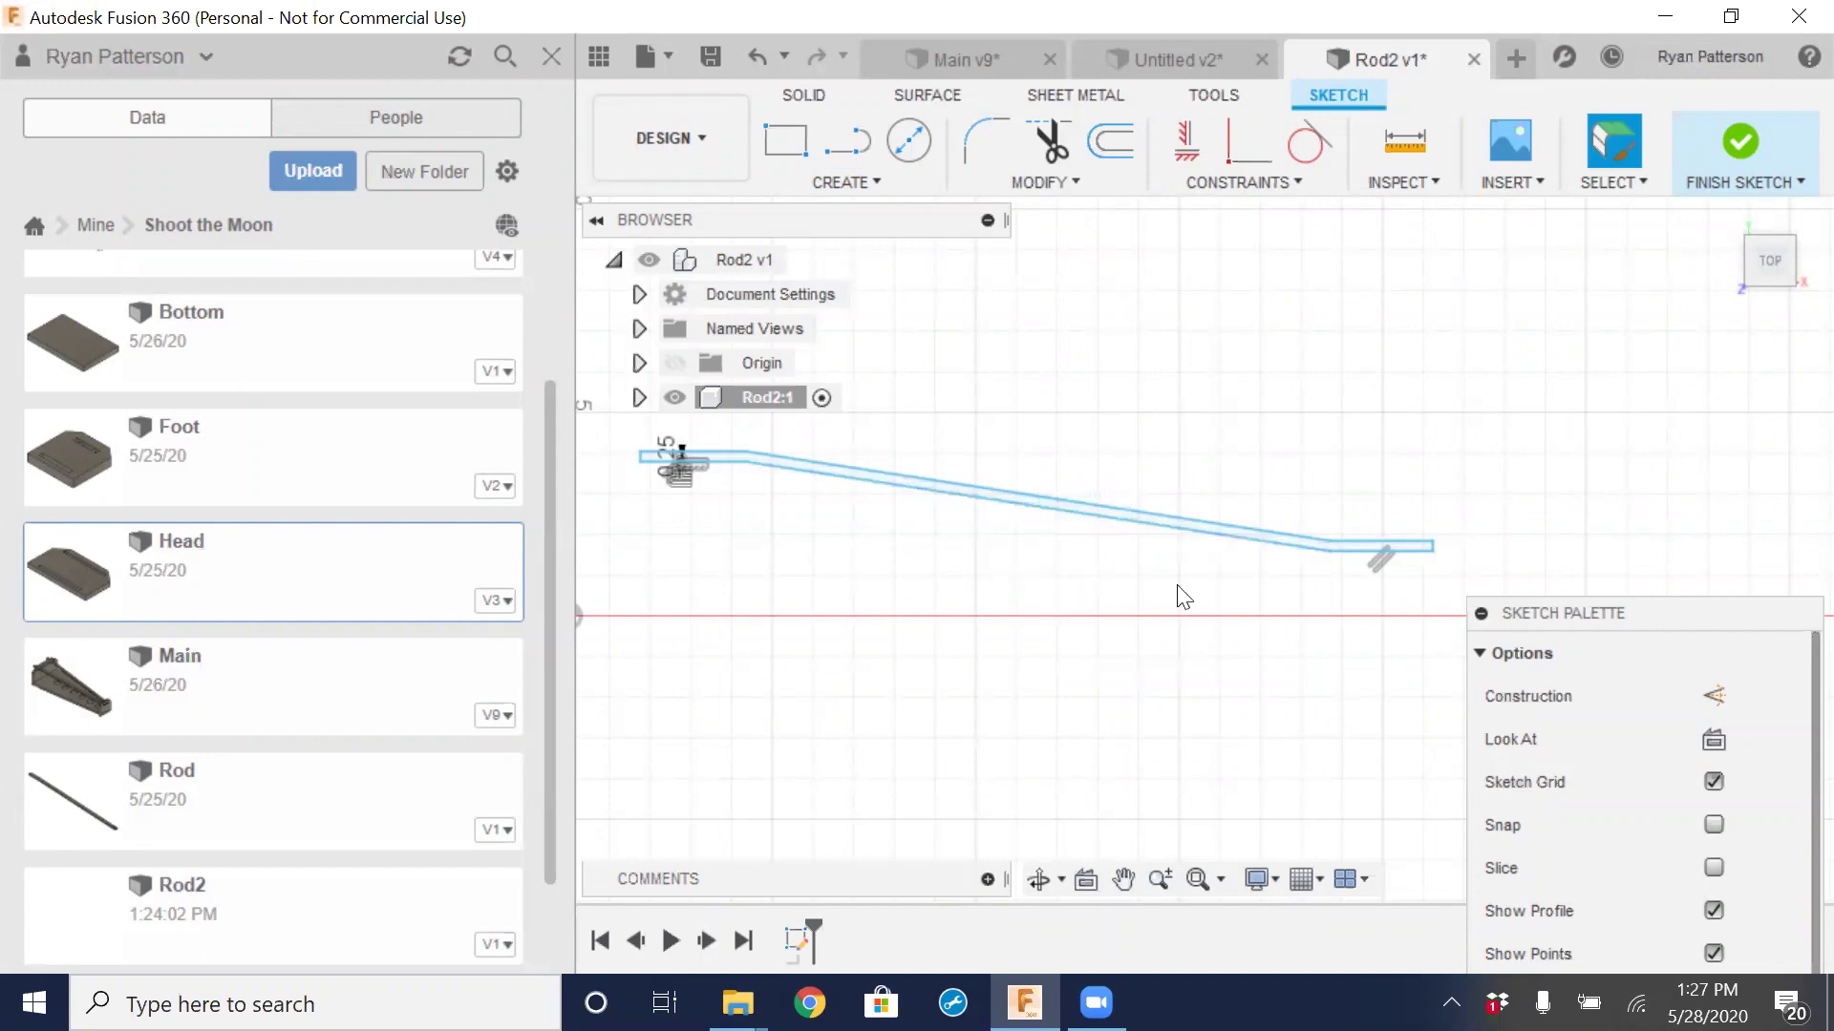
{"action": "mouse_move", "coordinate": [1435, 550]}
{"action": "left_mouse_down"}
{"action": "mouse_move", "coordinate": [1415, 485]}
{"action": "mouse_move", "coordinate": [1430, 546]}
{"action": "left_mouse_up"}
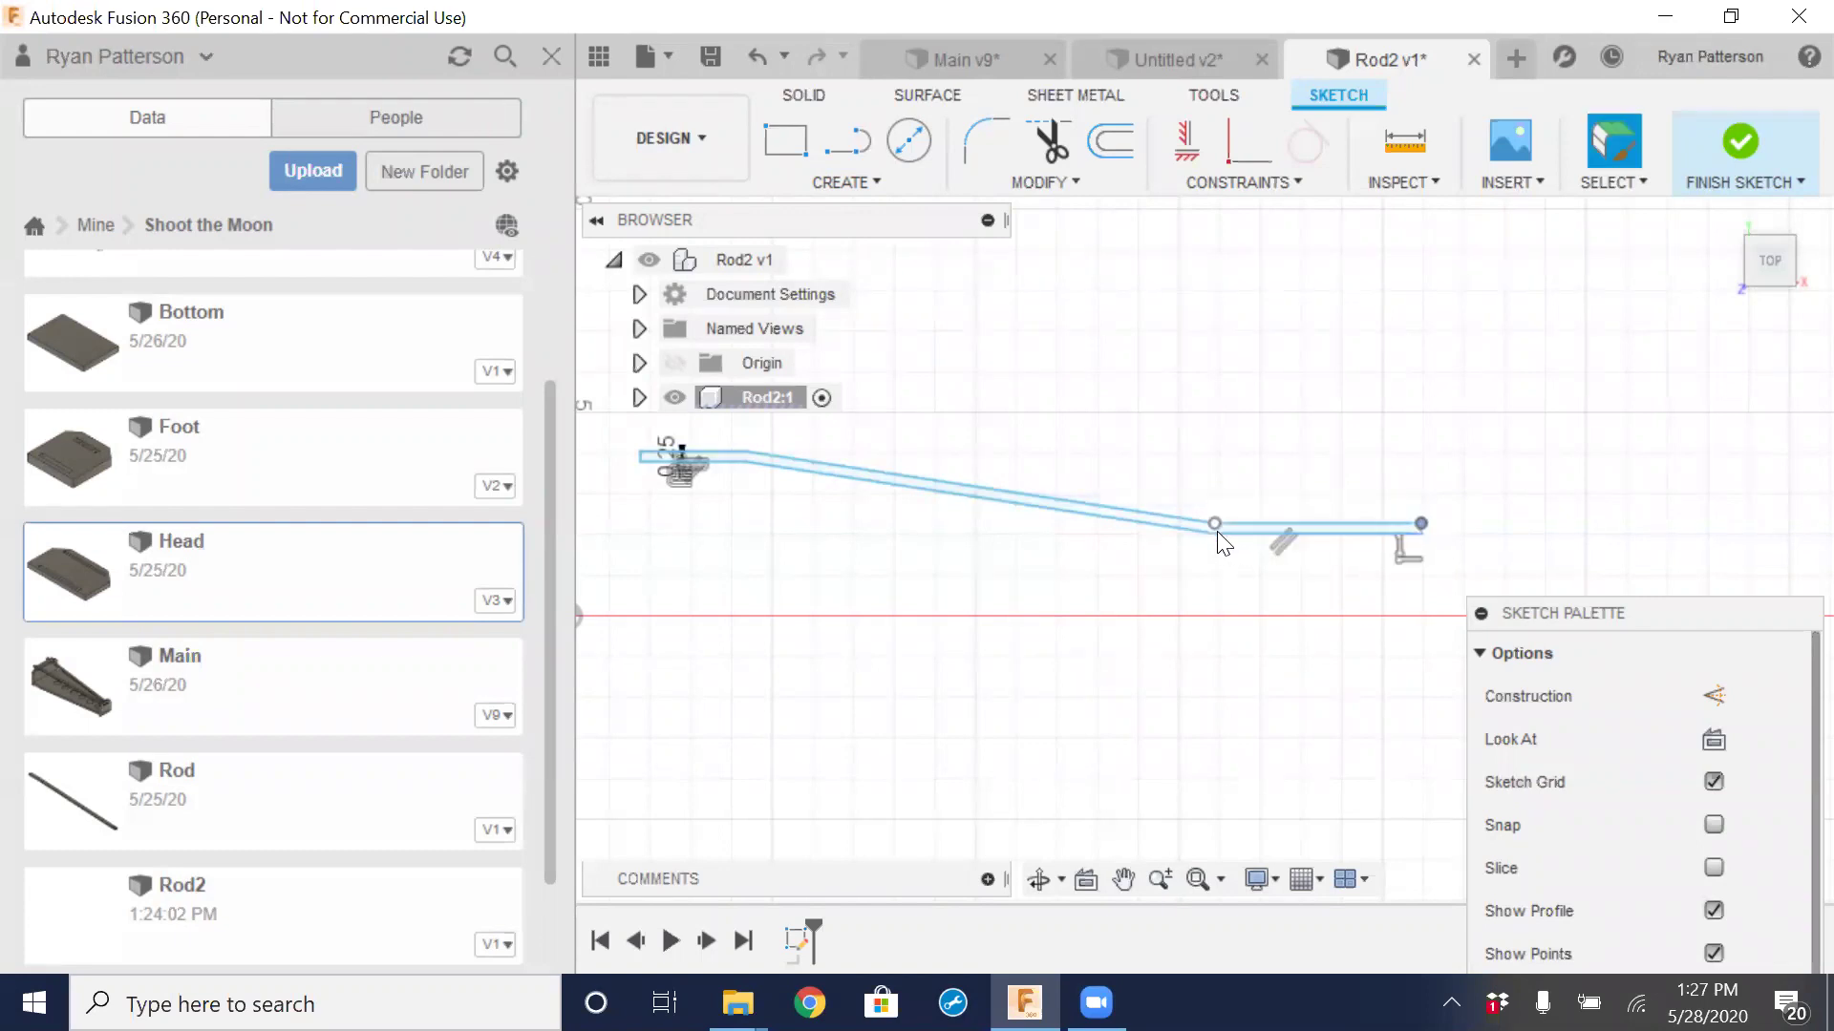
{"action": "mouse_move", "coordinate": [1214, 531]}
{"action": "left_mouse_down"}
{"action": "mouse_move", "coordinate": [1293, 529]}
{"action": "mouse_move", "coordinate": [1306, 489]}
{"action": "mouse_move", "coordinate": [1295, 520]}
{"action": "mouse_move", "coordinate": [1238, 529]}
{"action": "left_mouse_up"}
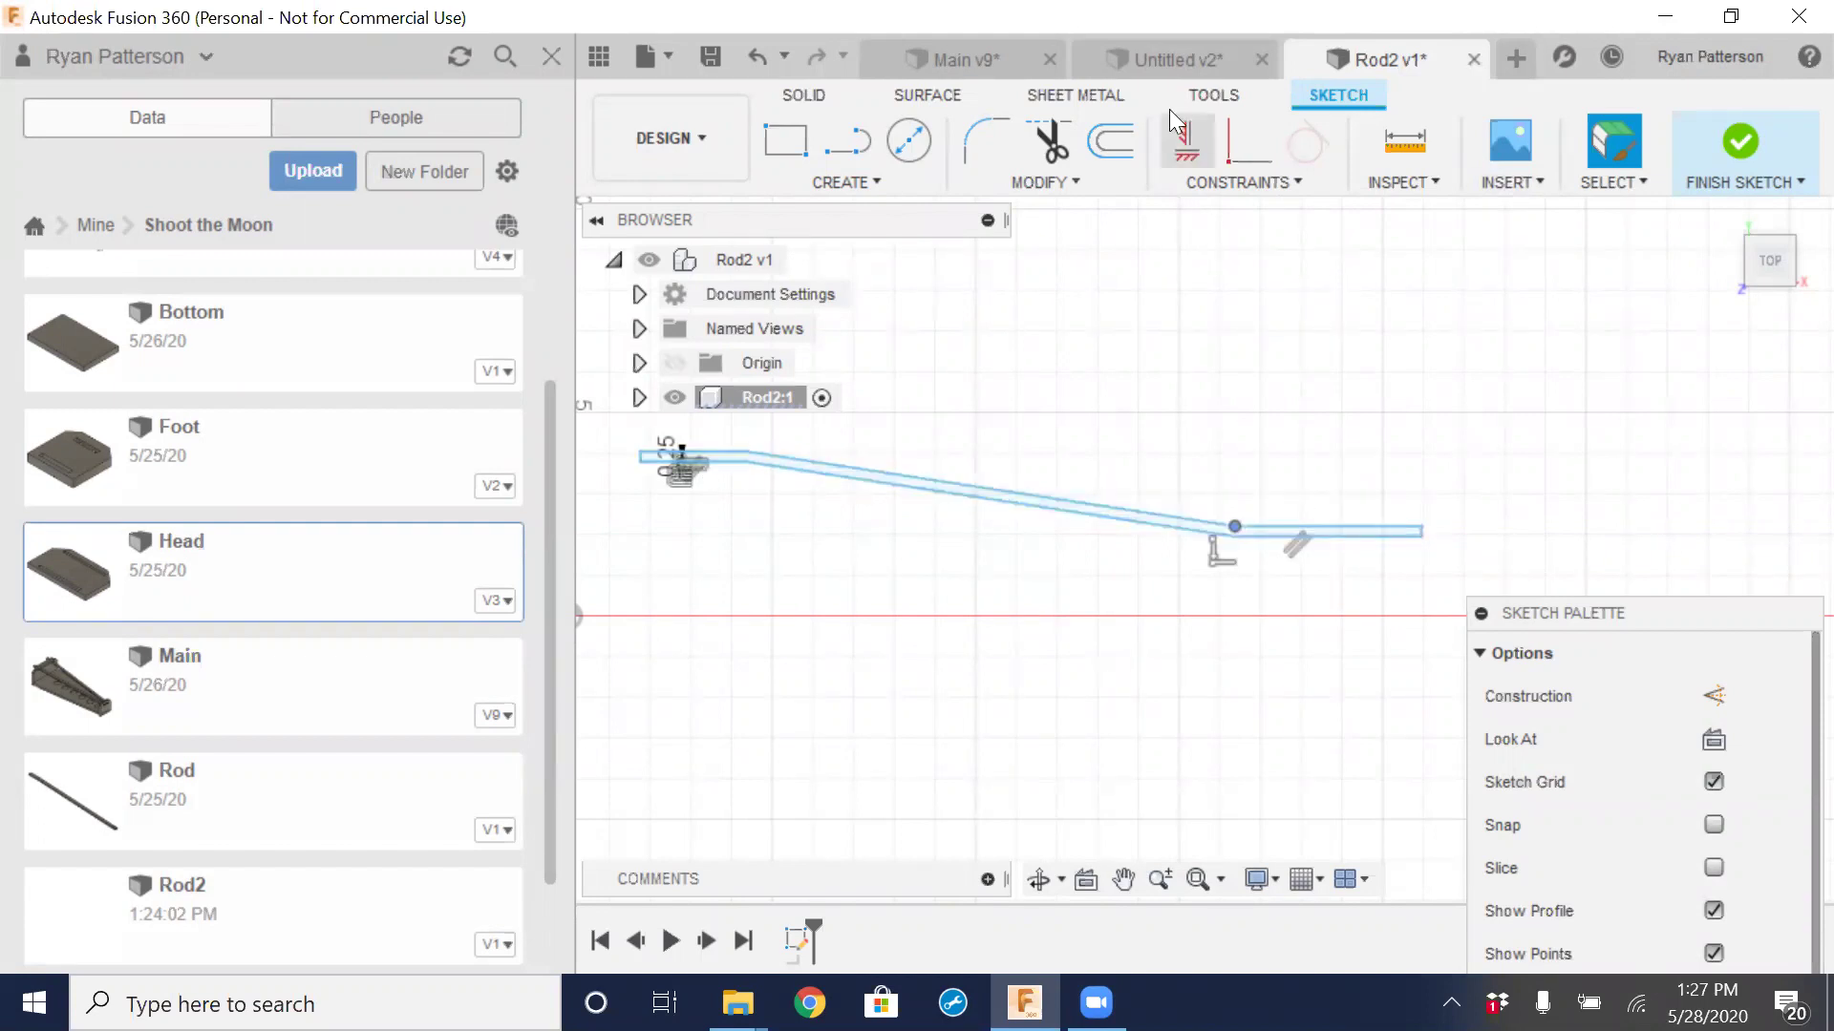
In the Untitled v2 assembly, measure the distance from the bottom edge of the Foot's slot to the Base's top end edge
{"action": "left_click", "coordinate": [942, 54]}
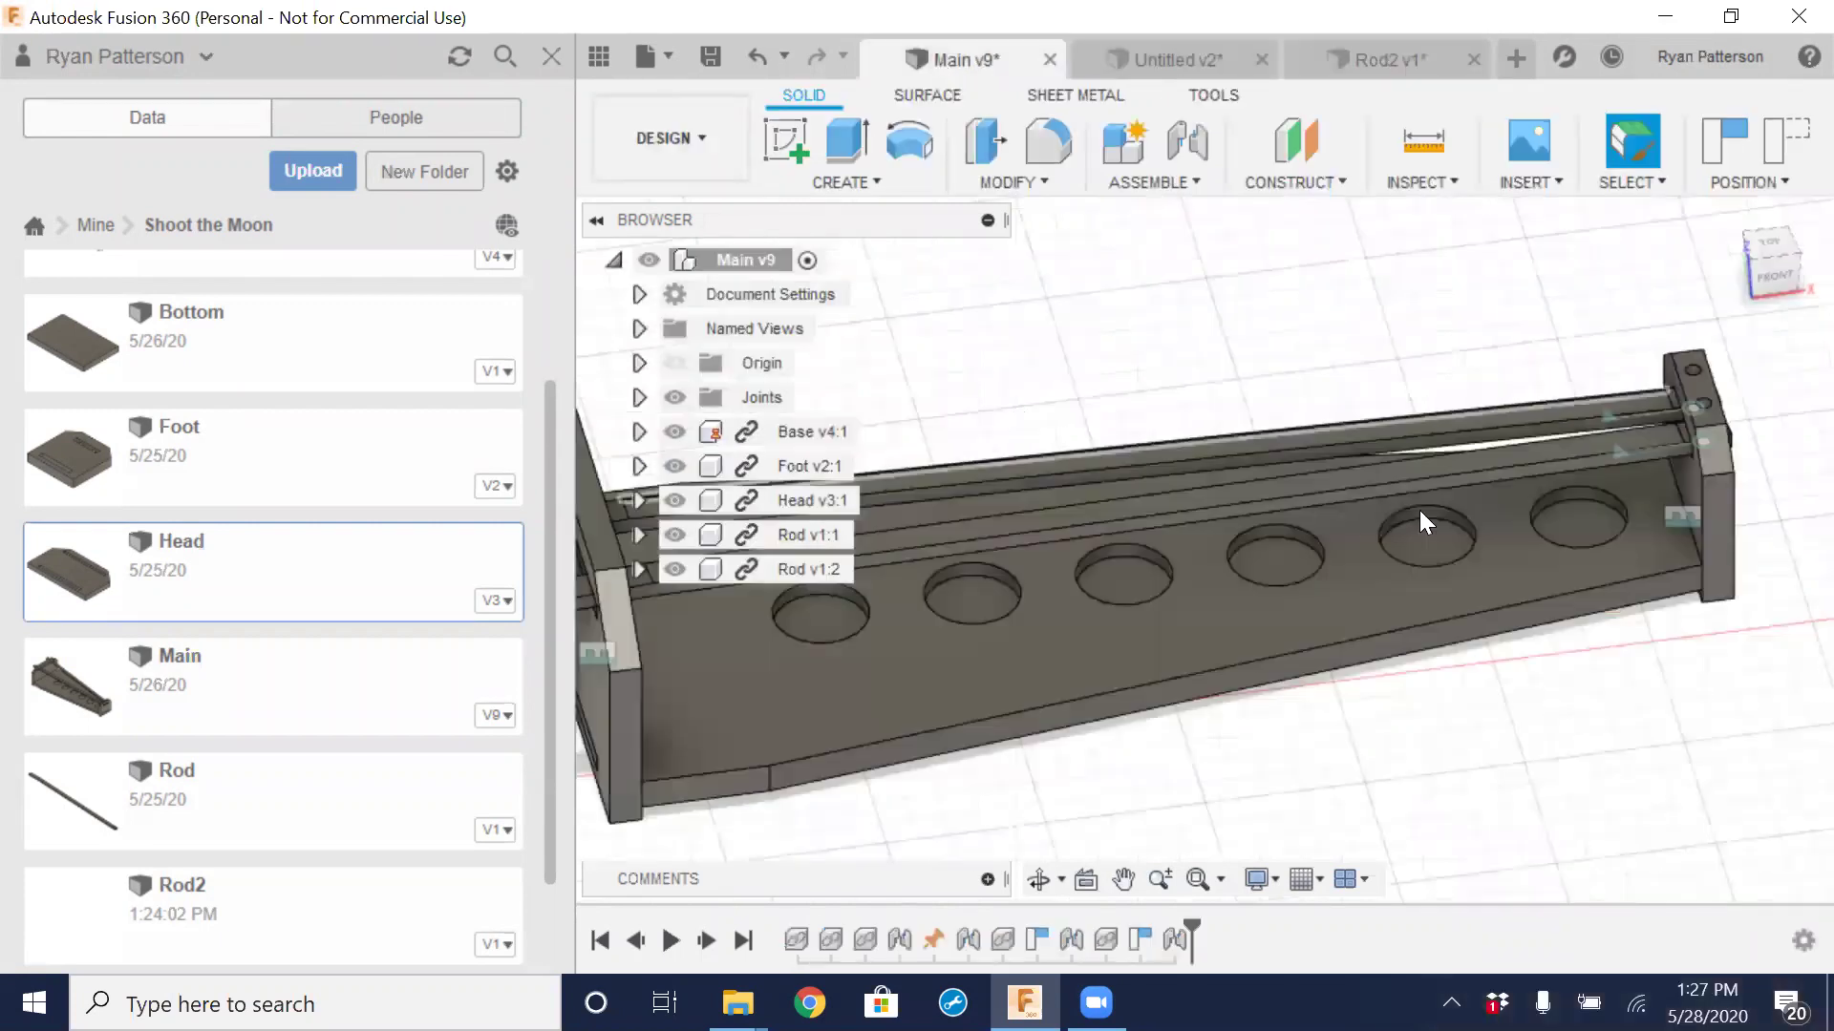
{"action": "middle_click_drag", "start_coordinate": [1515, 587], "coordinate": [1469, 568], "text": "shift"}
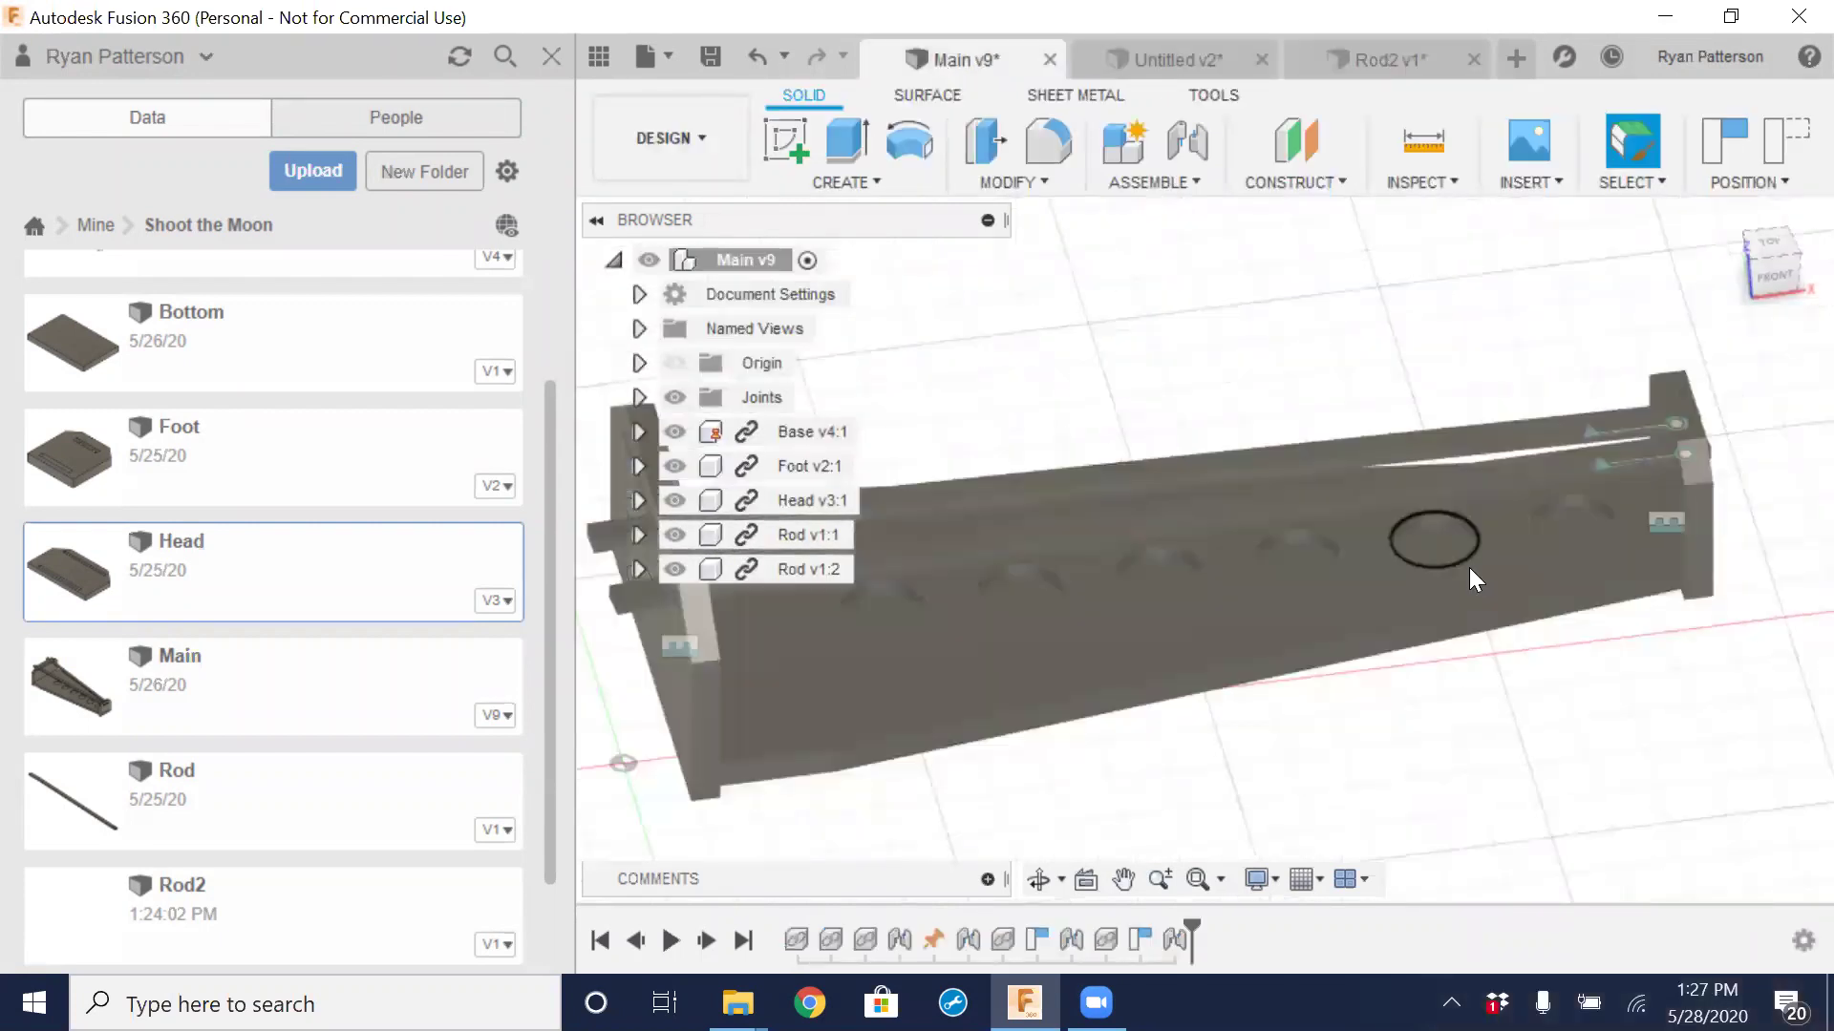
{"action": "left_click", "coordinate": [1169, 59]}
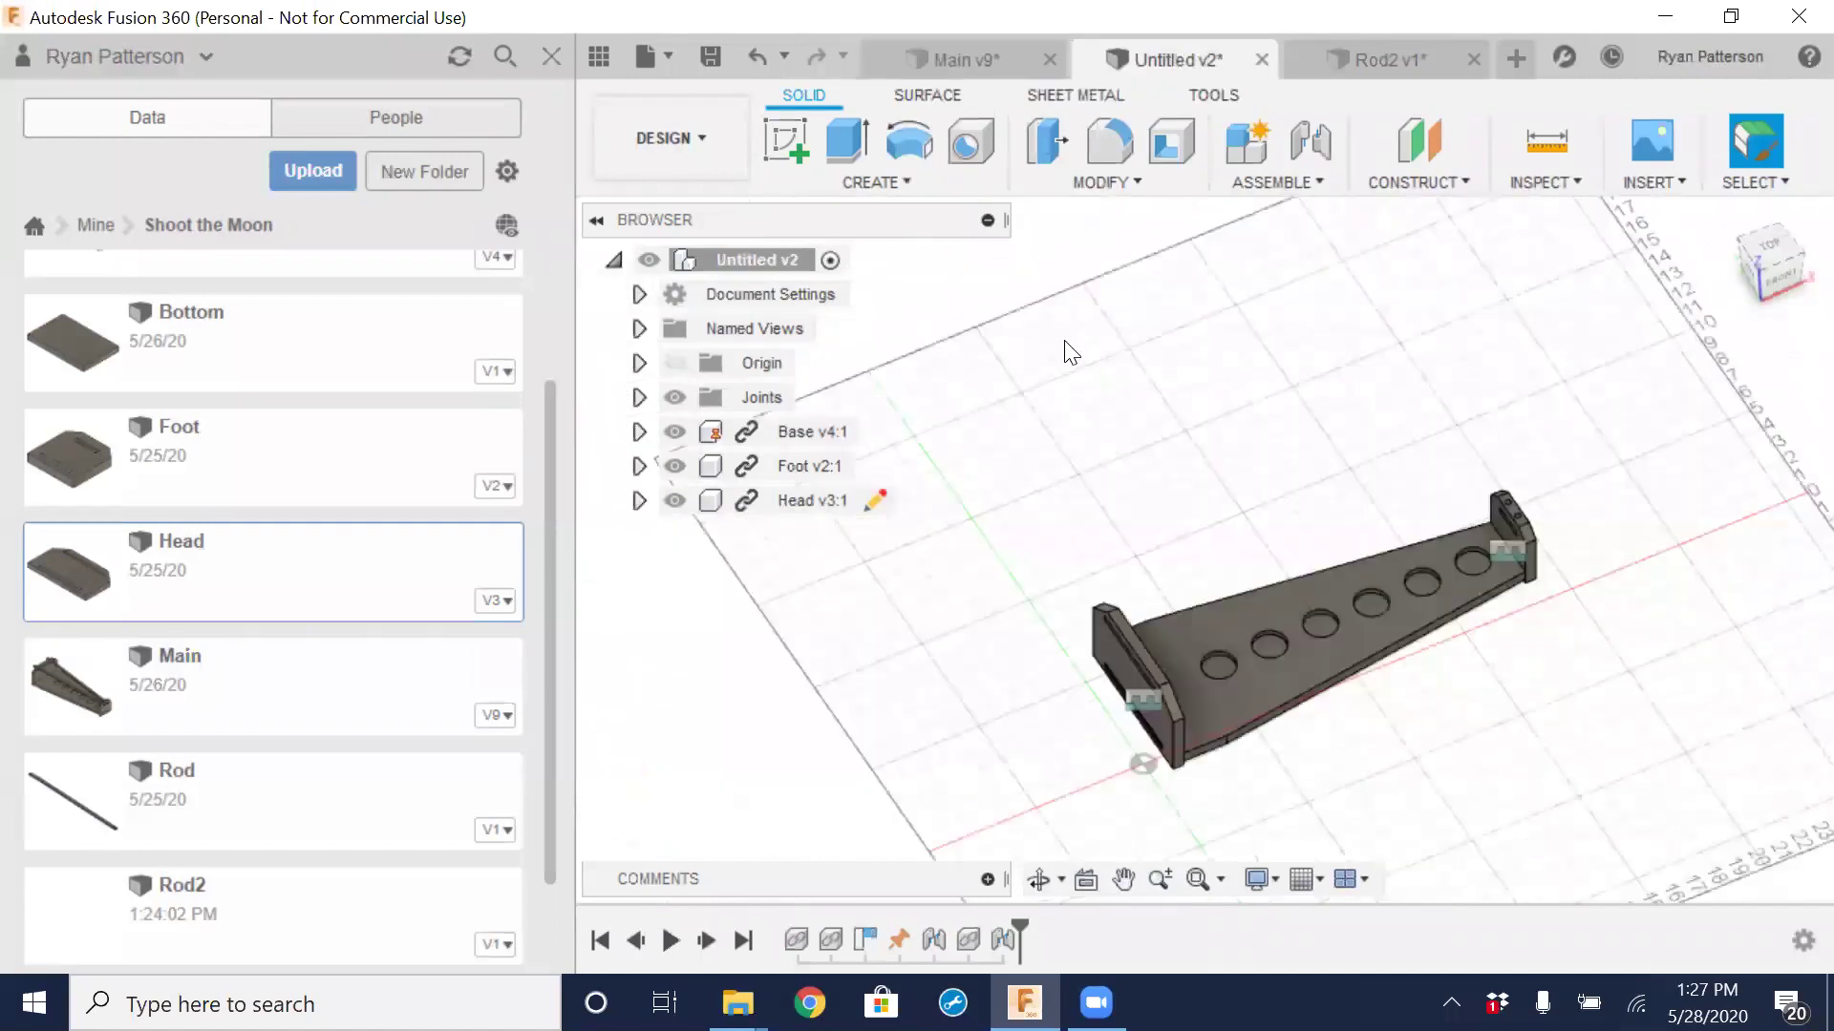
{"action": "mouse_move", "coordinate": [1414, 669]}
{"action": "middle_mouse_down", "text": "shift"}
{"action": "mouse_move", "coordinate": [1395, 708]}
{"action": "mouse_move", "coordinate": [1420, 622]}
{"action": "mouse_move", "coordinate": [1412, 642]}
{"action": "middle_mouse_up", "text": "shift"}
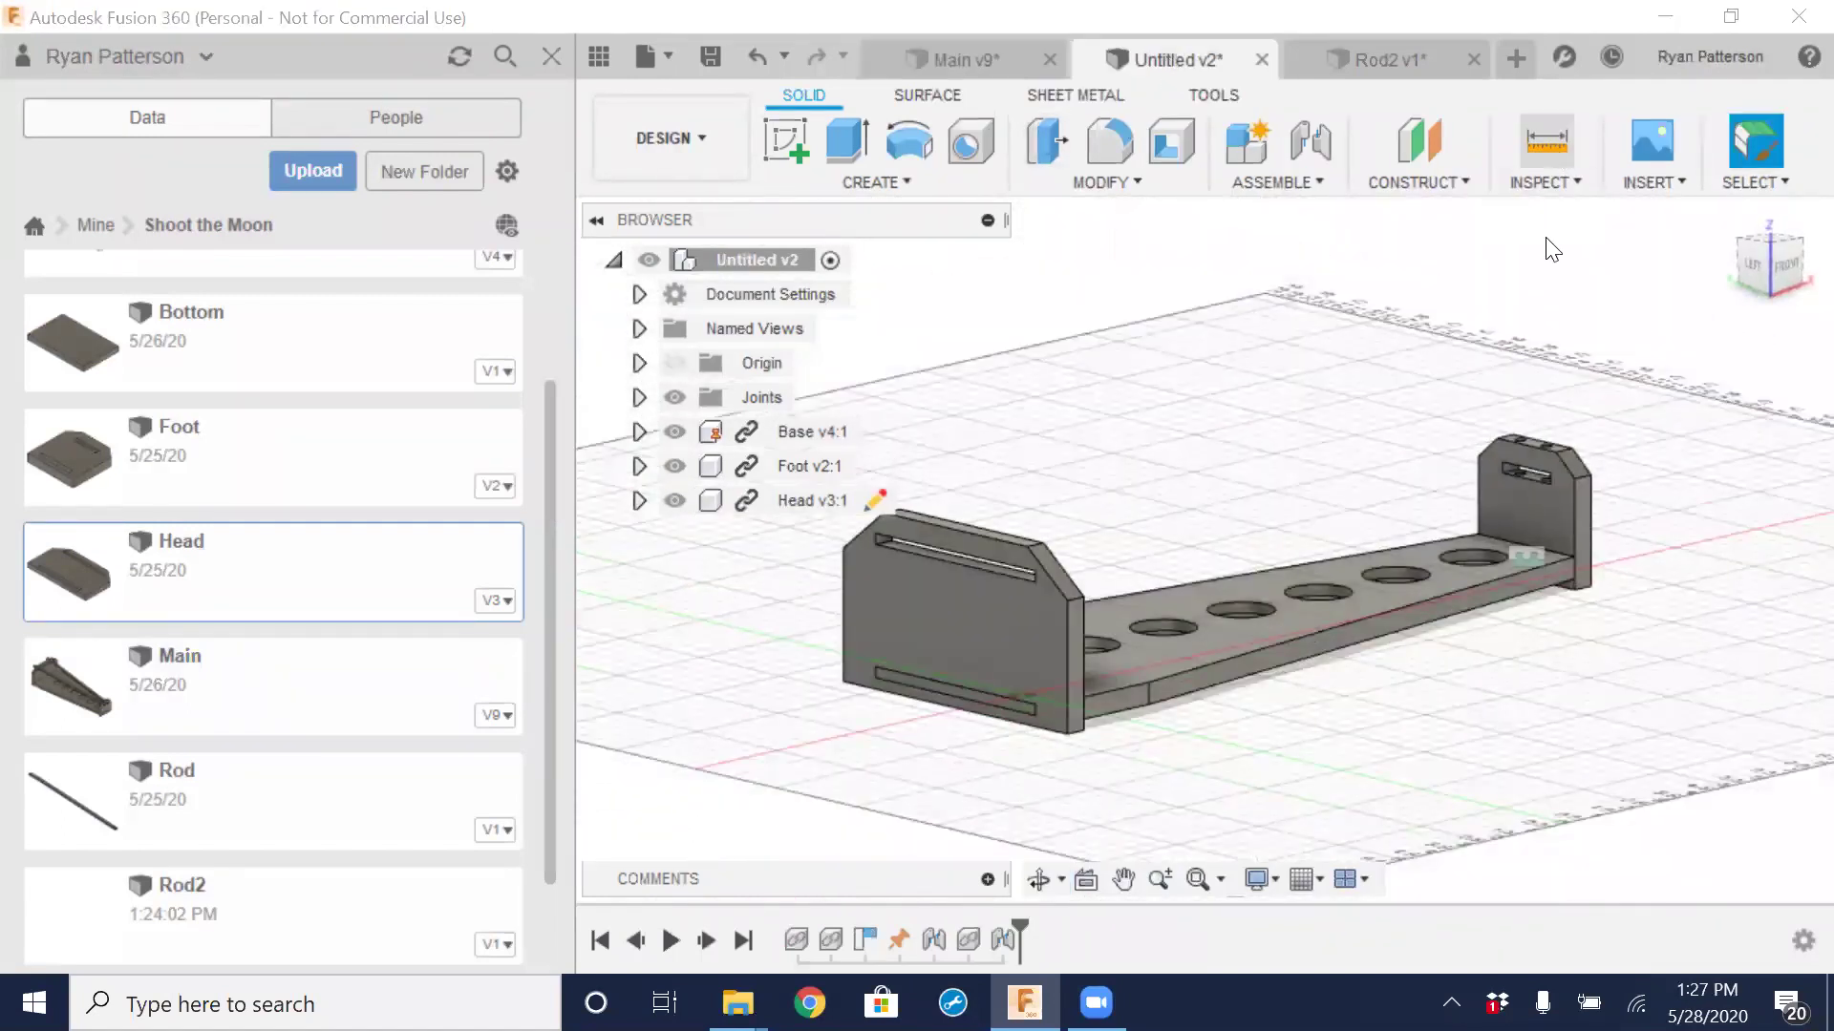
{"action": "left_click", "coordinate": [1547, 141]}
{"action": "middle_click_drag", "start_coordinate": [1194, 482], "coordinate": [1200, 518]}
{"action": "scroll", "coordinate": [1255, 531], "scroll_direction": "up", "scroll_amount": 5}
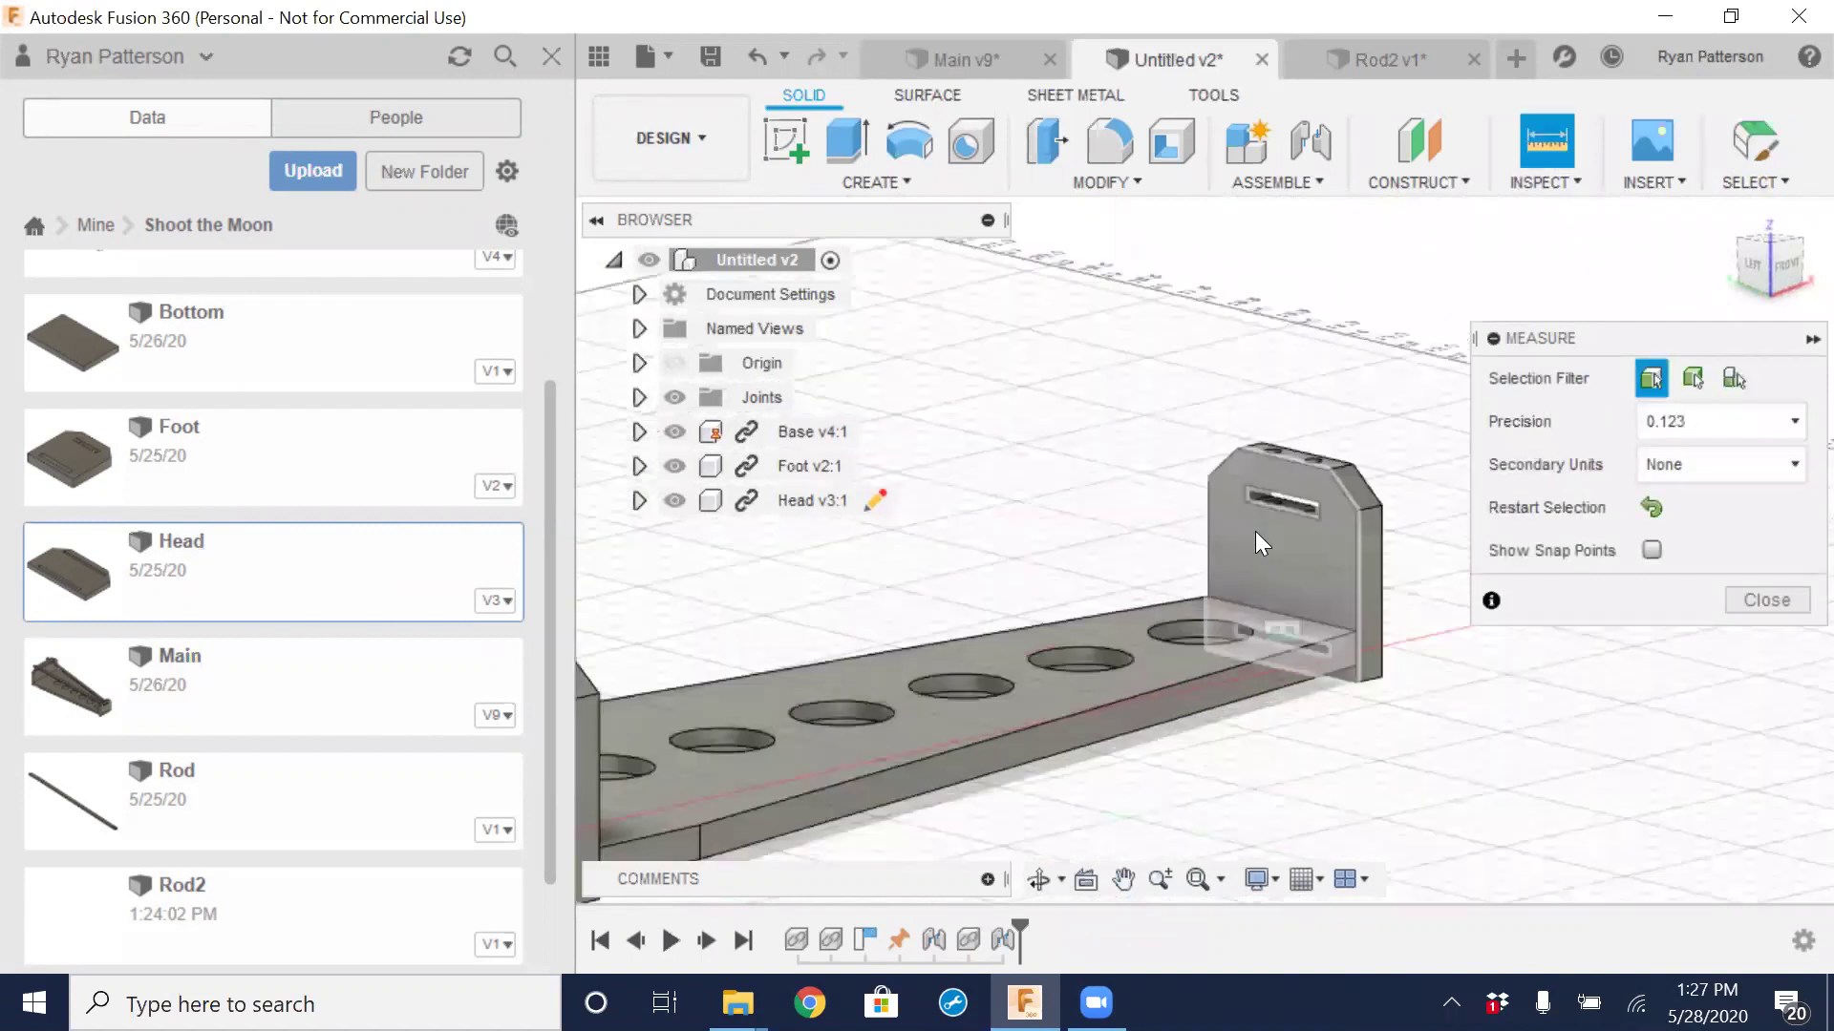
{"action": "left_click", "coordinate": [1284, 485]}
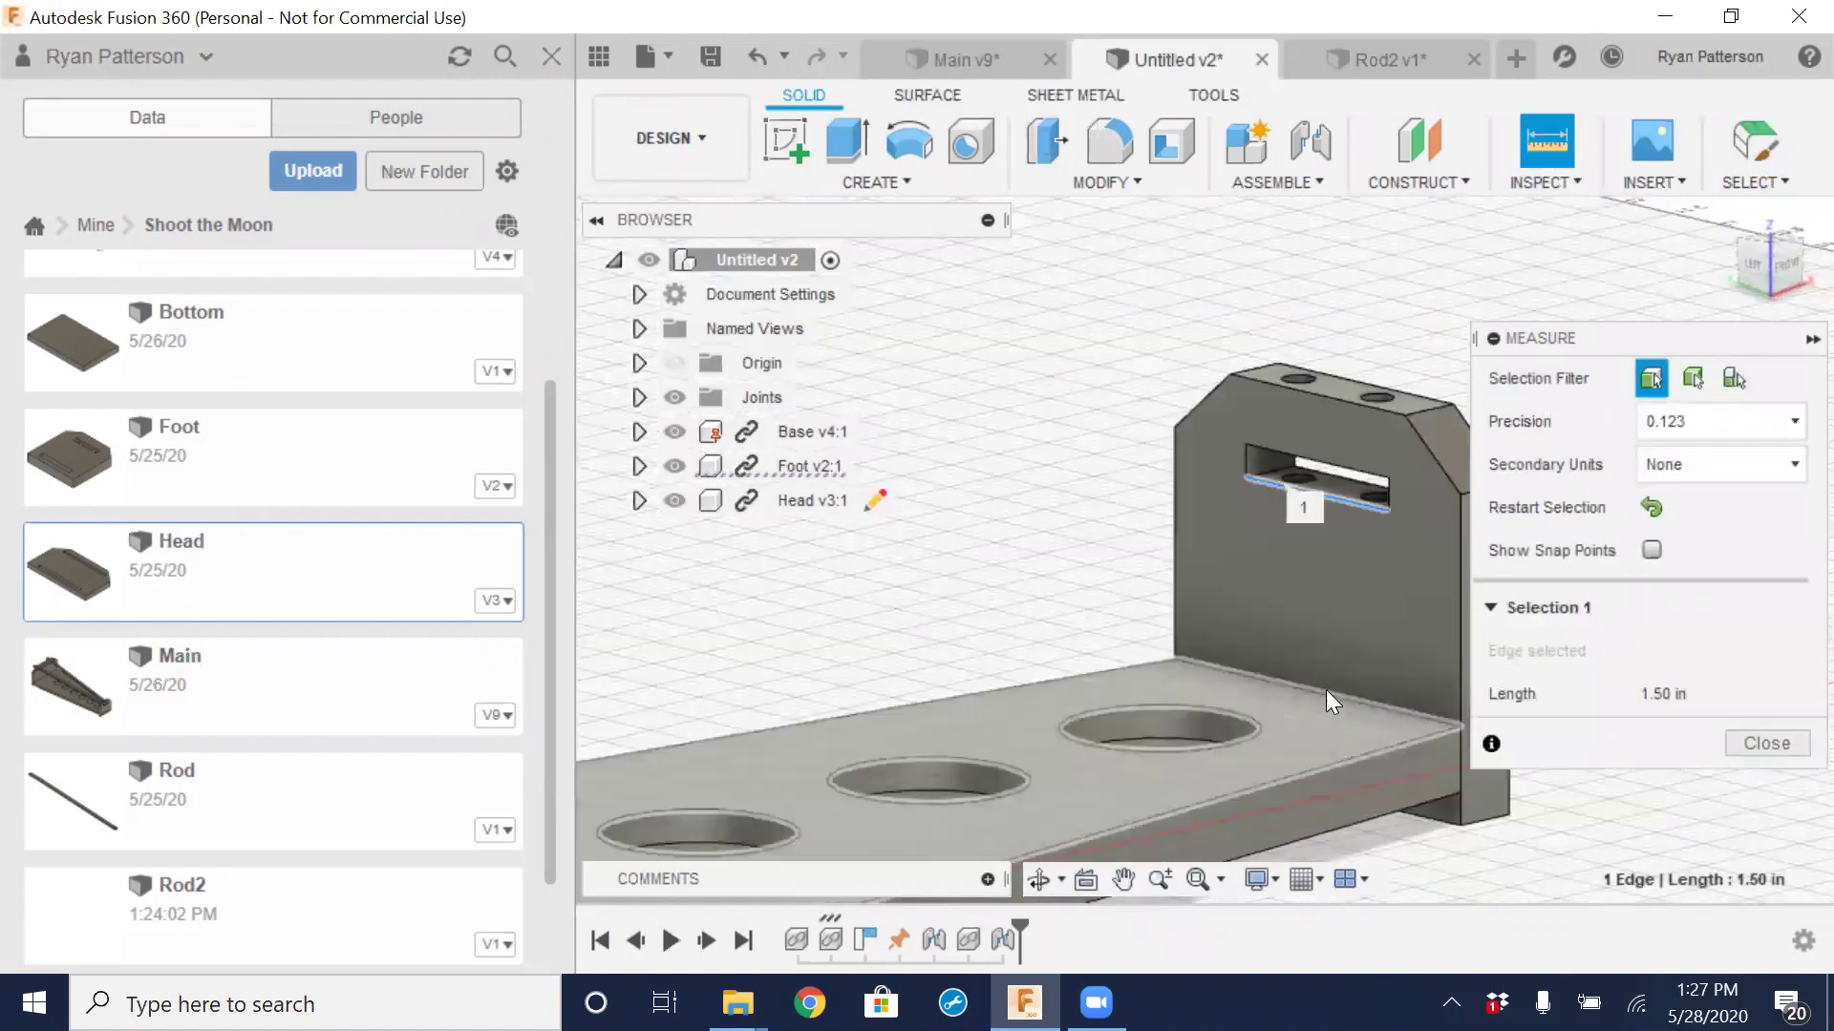
{"action": "left_click", "coordinate": [1326, 689]}
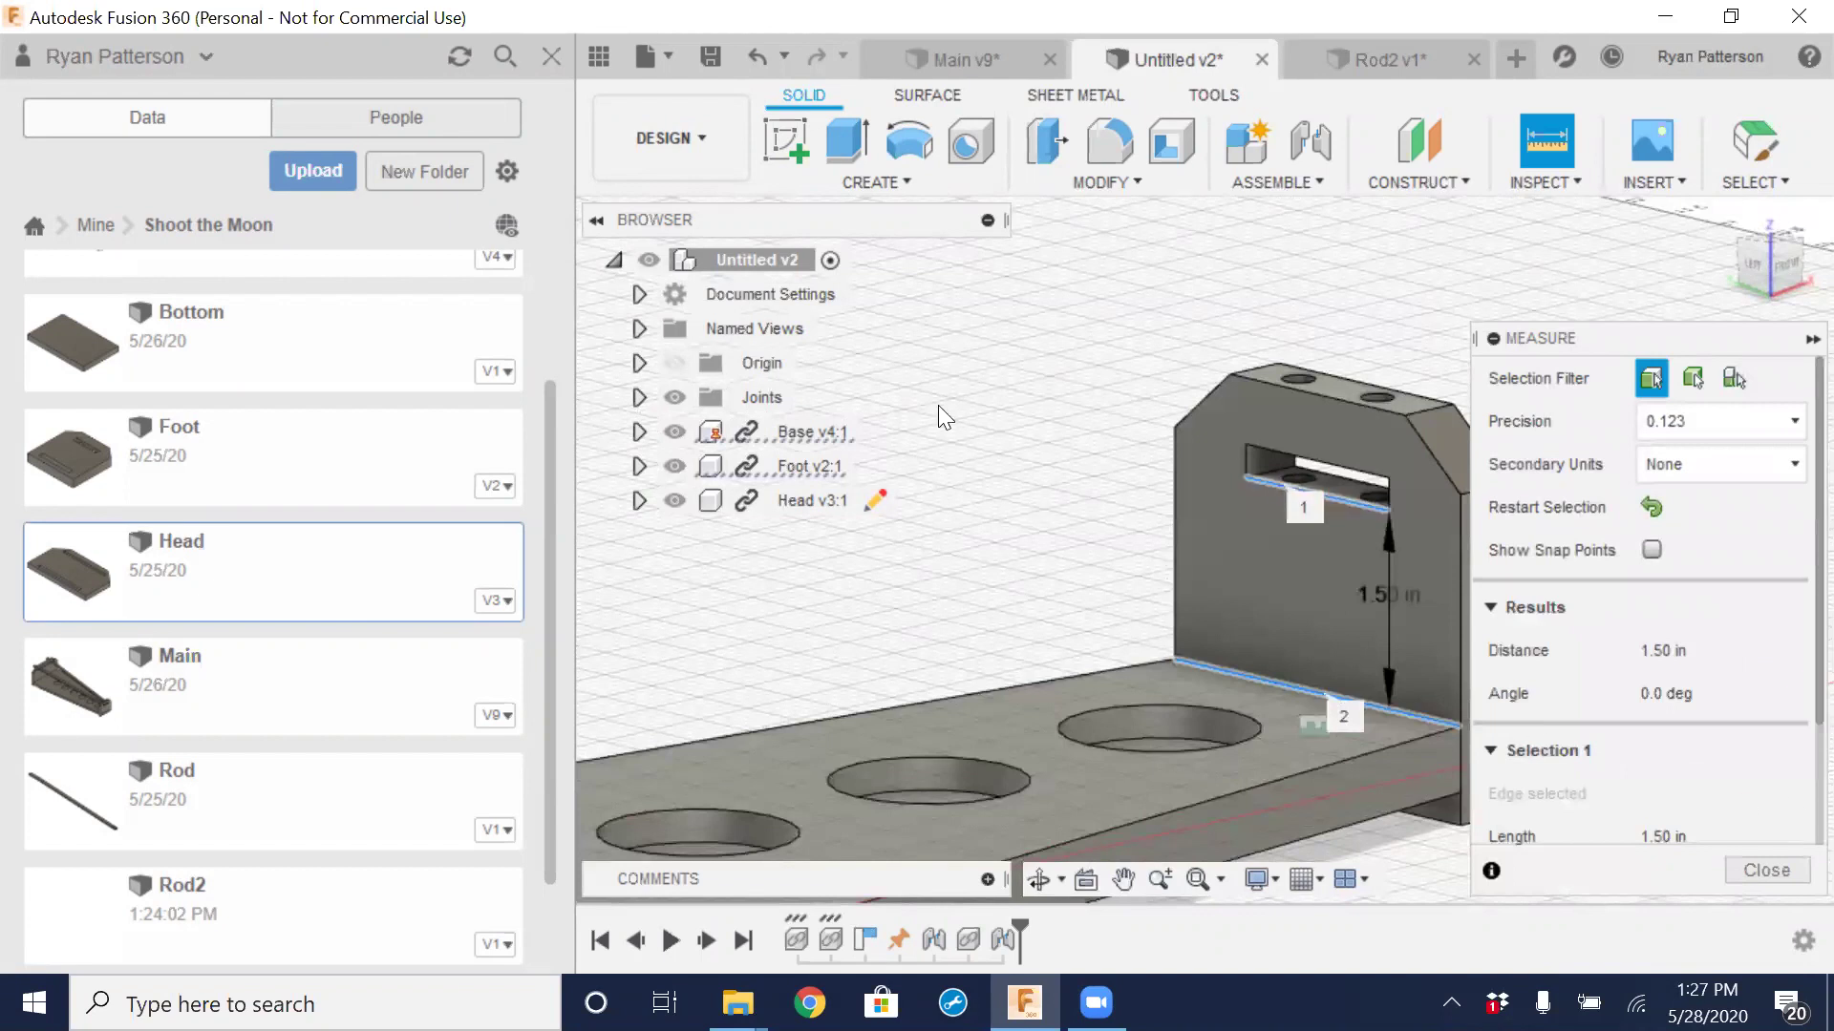
Measure the distance from the bottom edge of the Head's slot to the Base's top end edge
{"action": "scroll", "coordinate": [941, 409], "scroll_direction": "down", "scroll_amount": 5}
{"action": "middle_click_drag", "start_coordinate": [982, 597], "coordinate": [1165, 462], "text": "shift"}
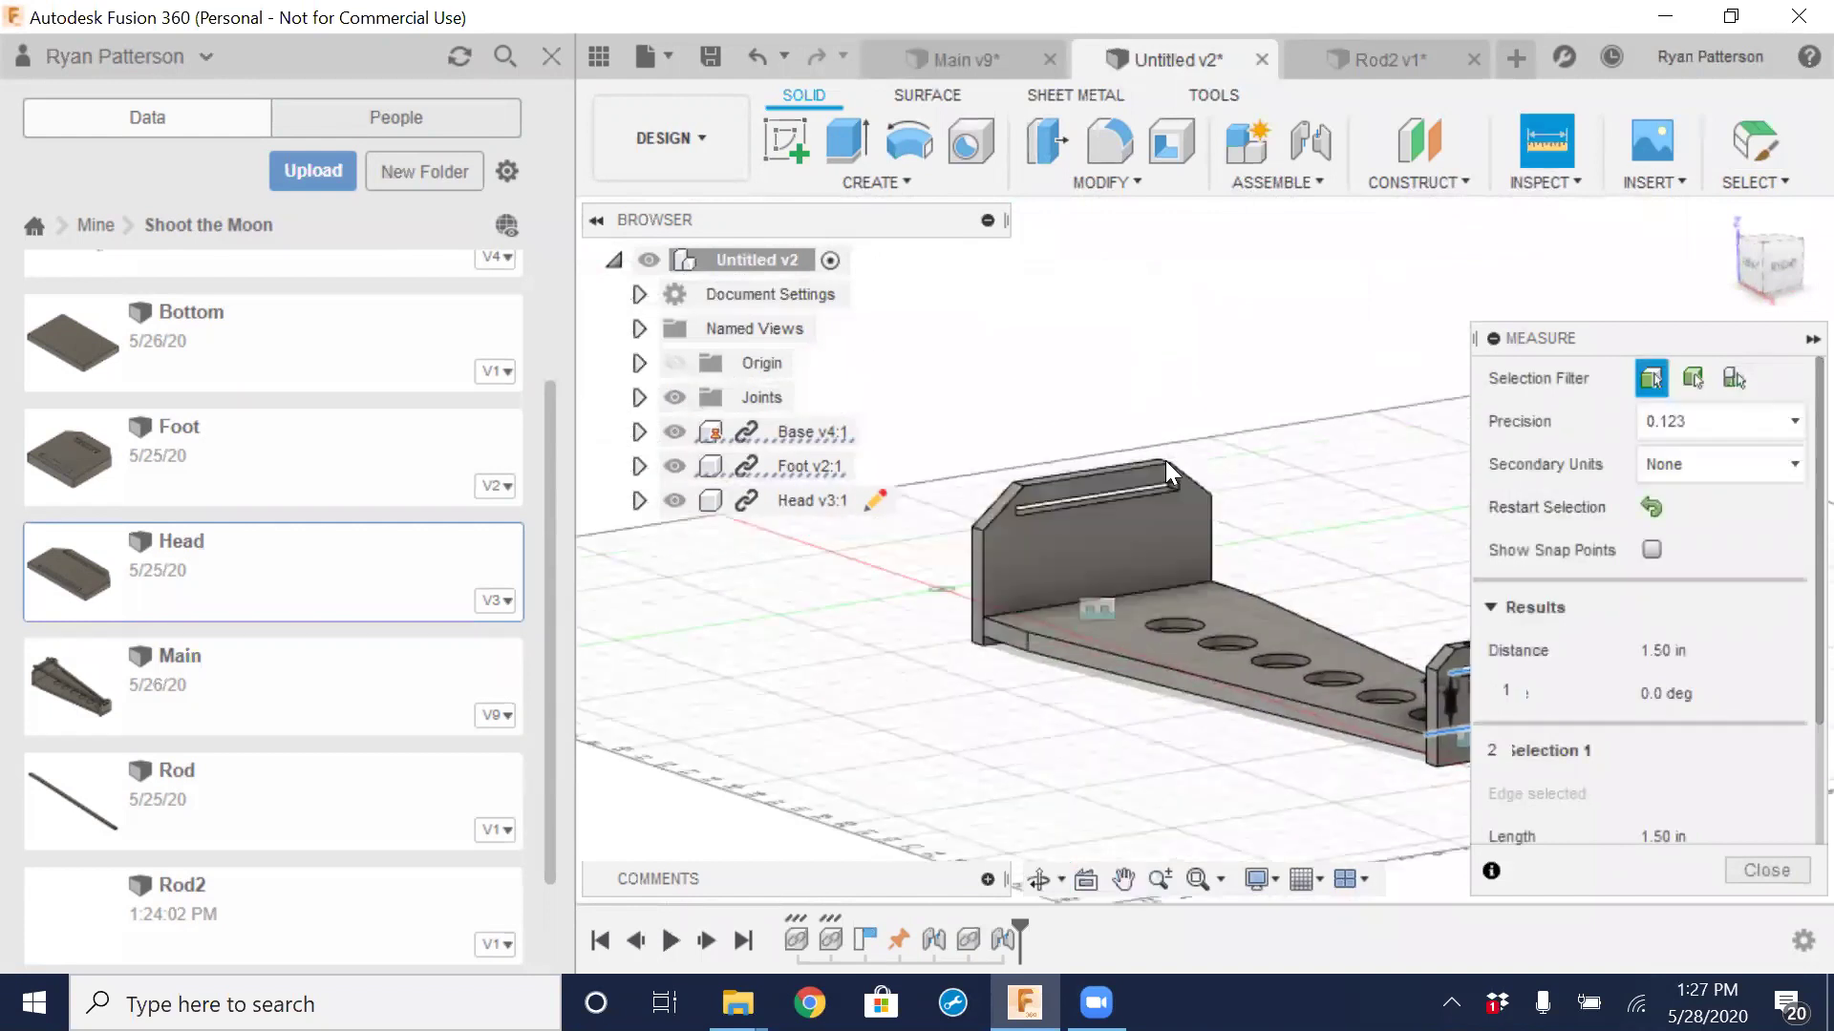
{"action": "scroll", "coordinate": [1127, 506], "scroll_direction": "up", "scroll_amount": 5}
{"action": "left_click", "coordinate": [1125, 492]}
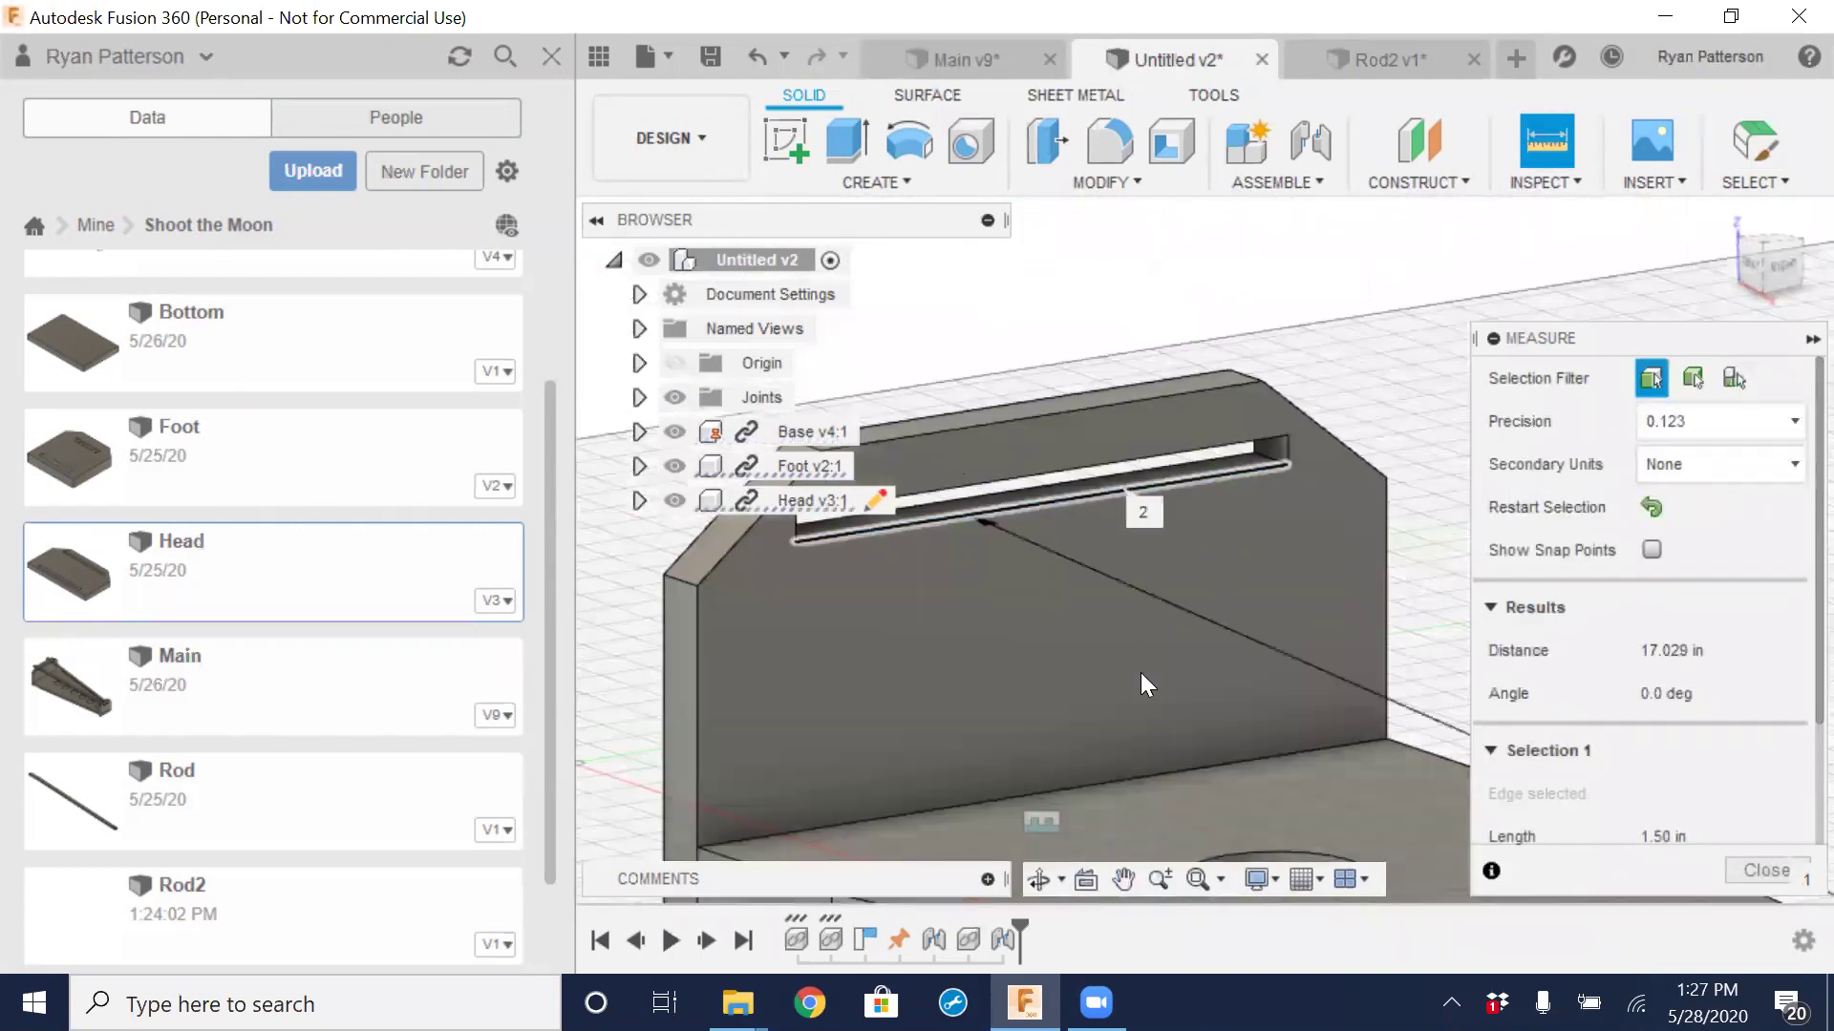
{"action": "left_click", "coordinate": [1146, 773]}
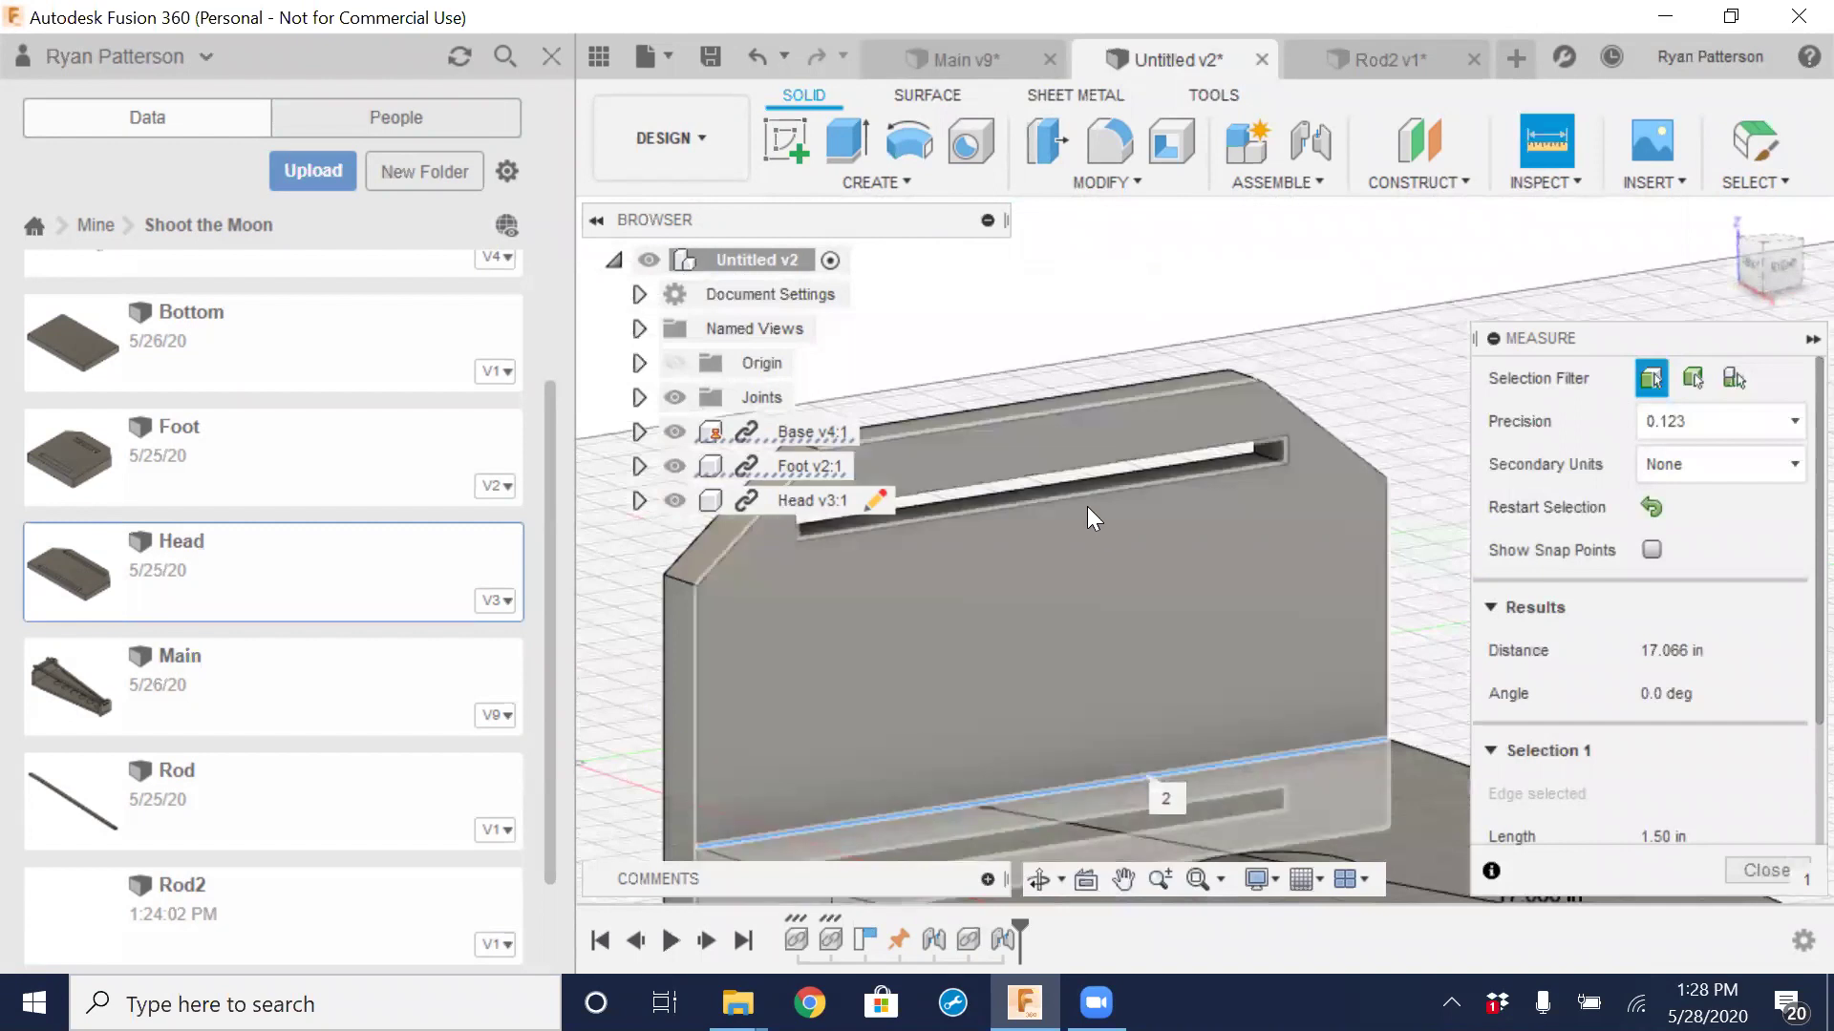
{"action": "left_click", "coordinate": [1081, 496]}
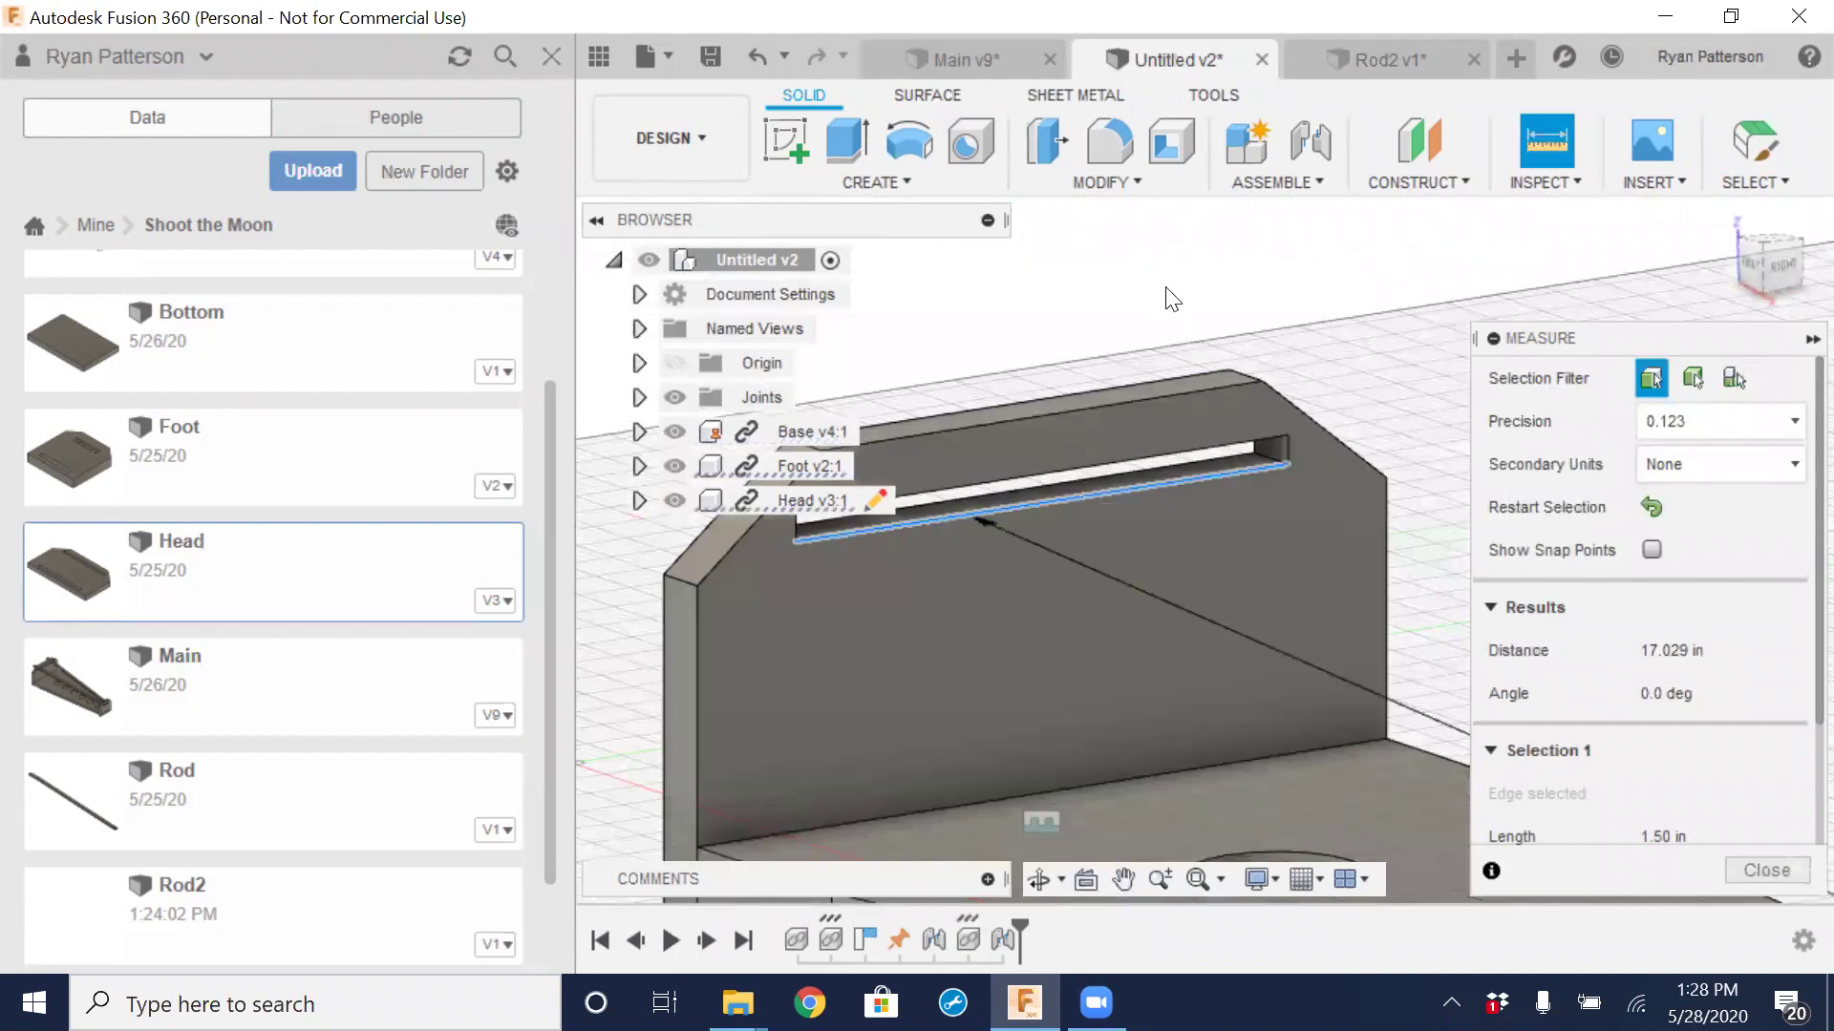
{"action": "left_click", "coordinate": [1115, 489]}
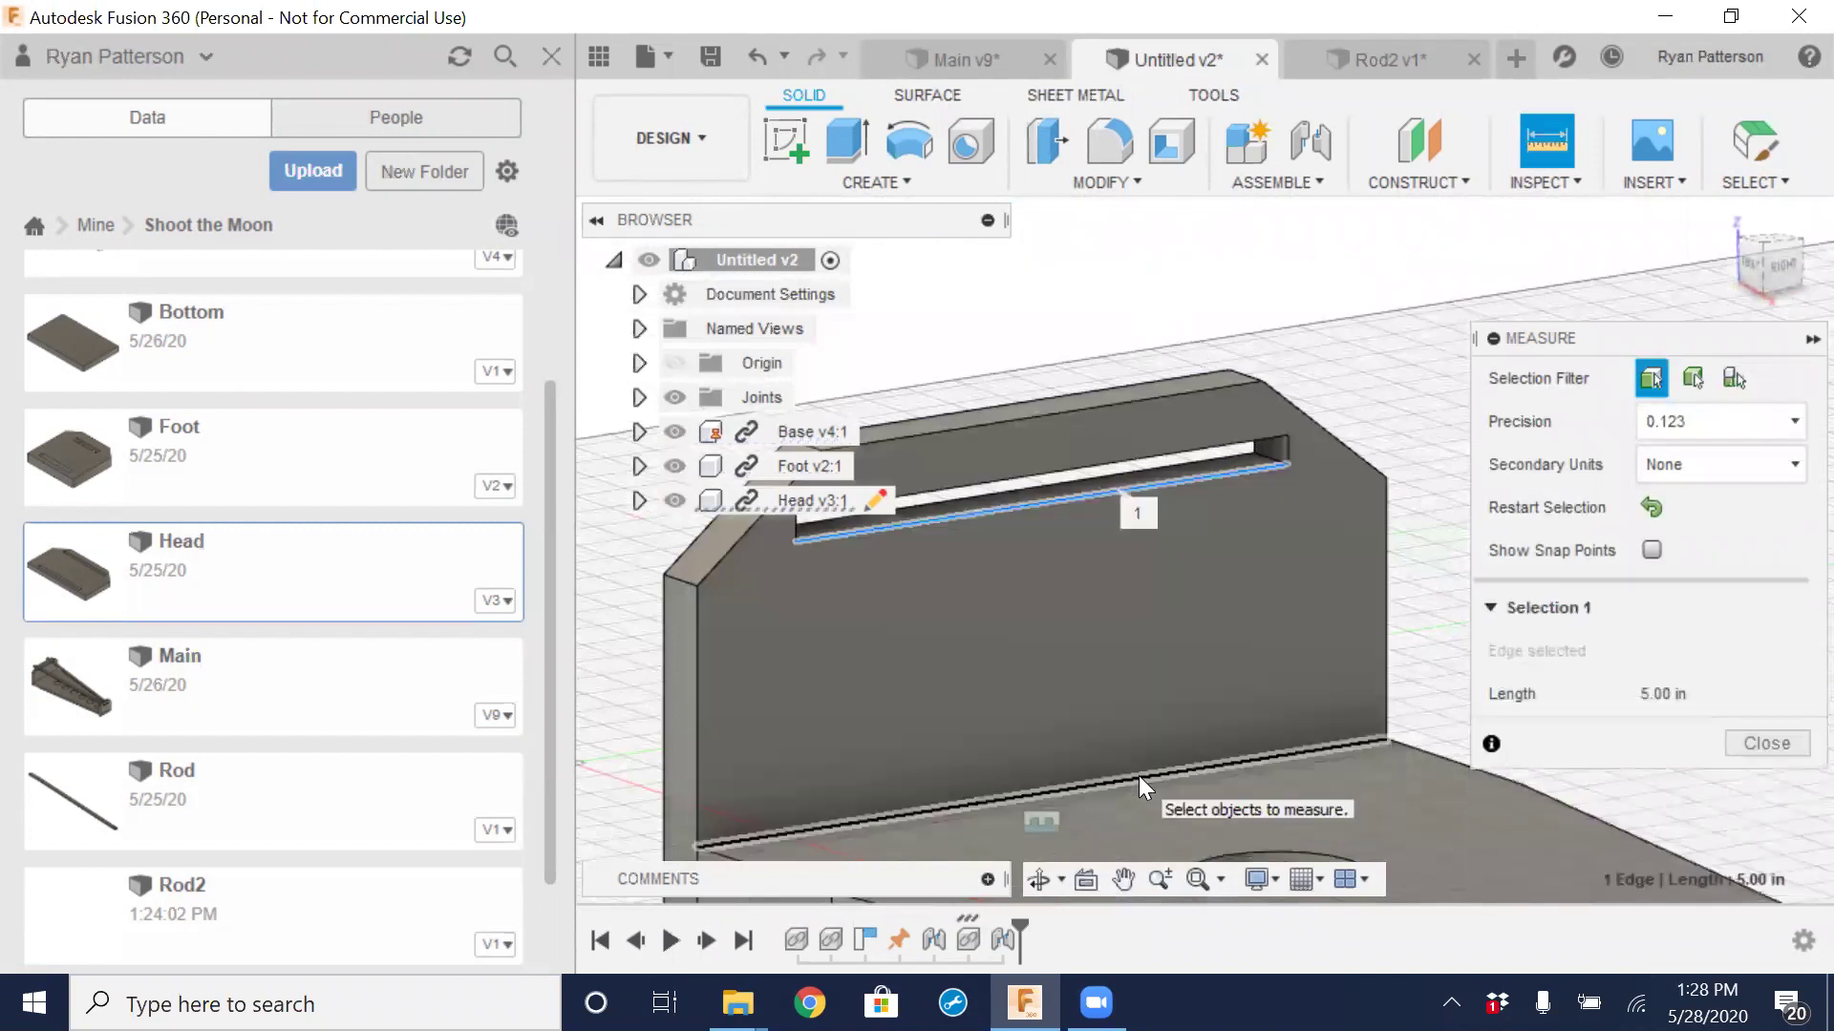
{"action": "left_click", "coordinate": [1138, 775]}
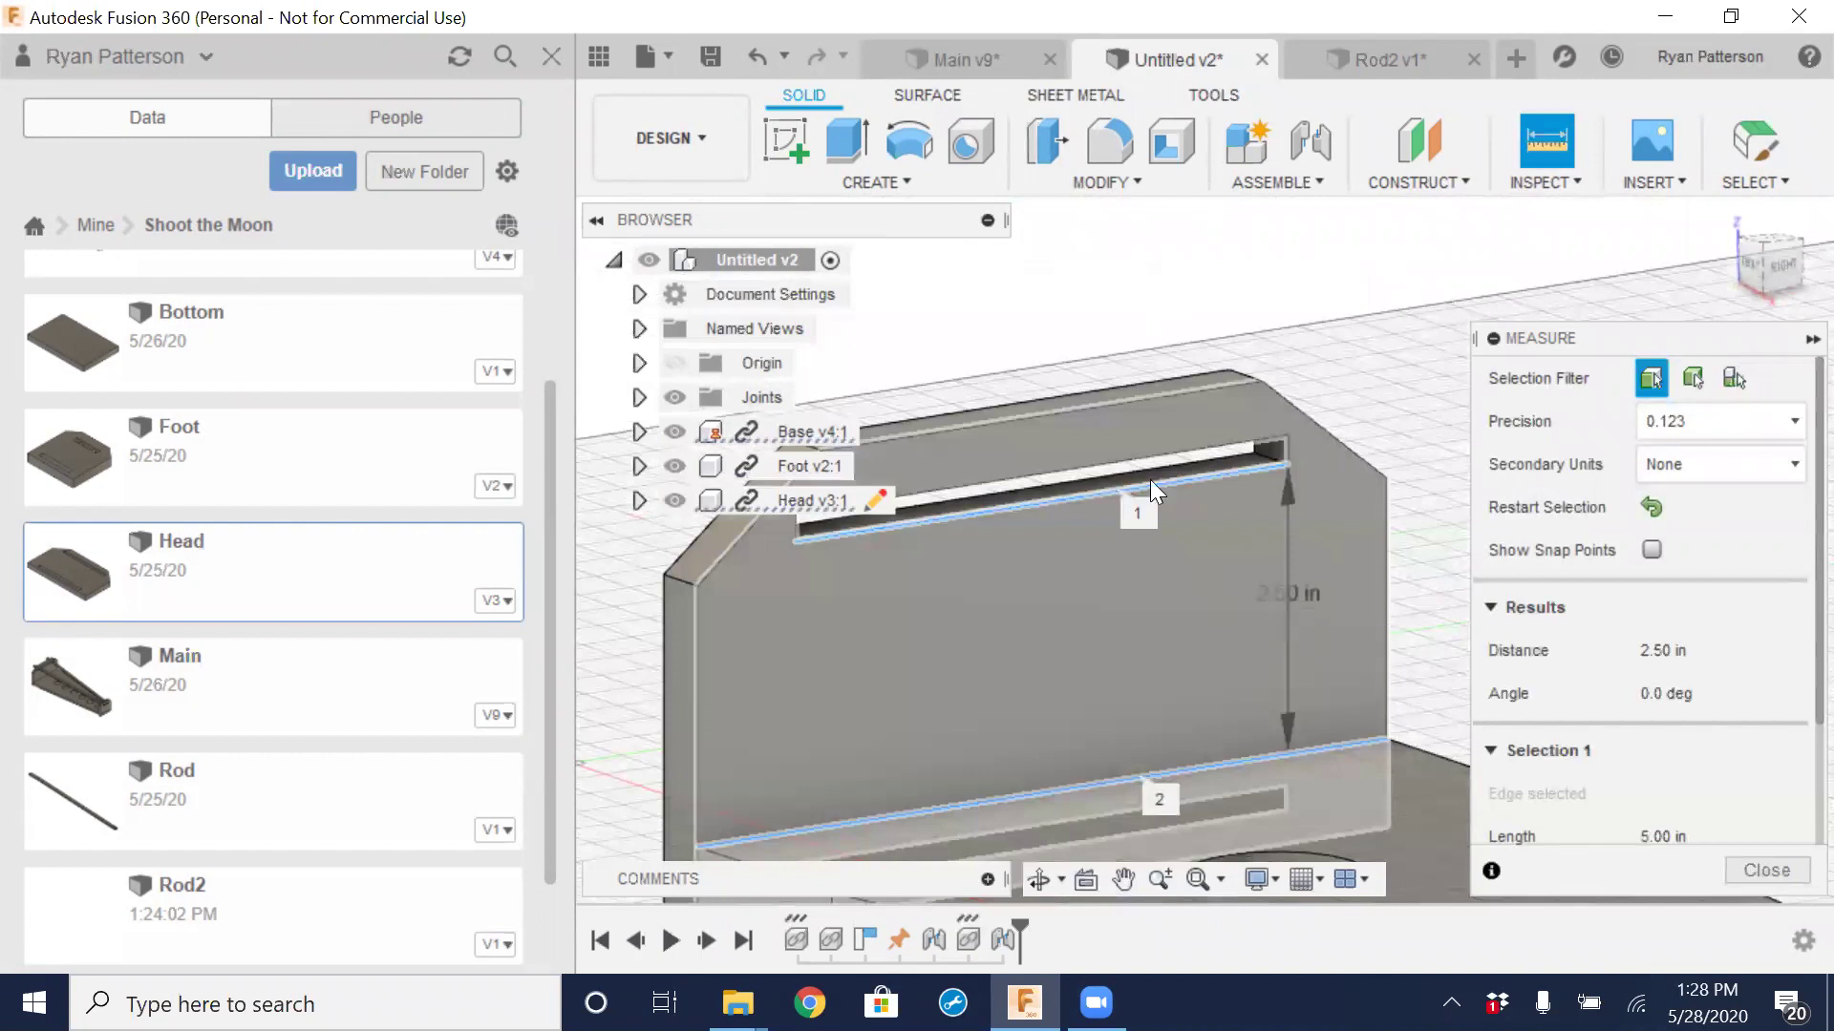
{"action": "scroll", "coordinate": [1150, 479], "scroll_direction": "down", "scroll_amount": 5}
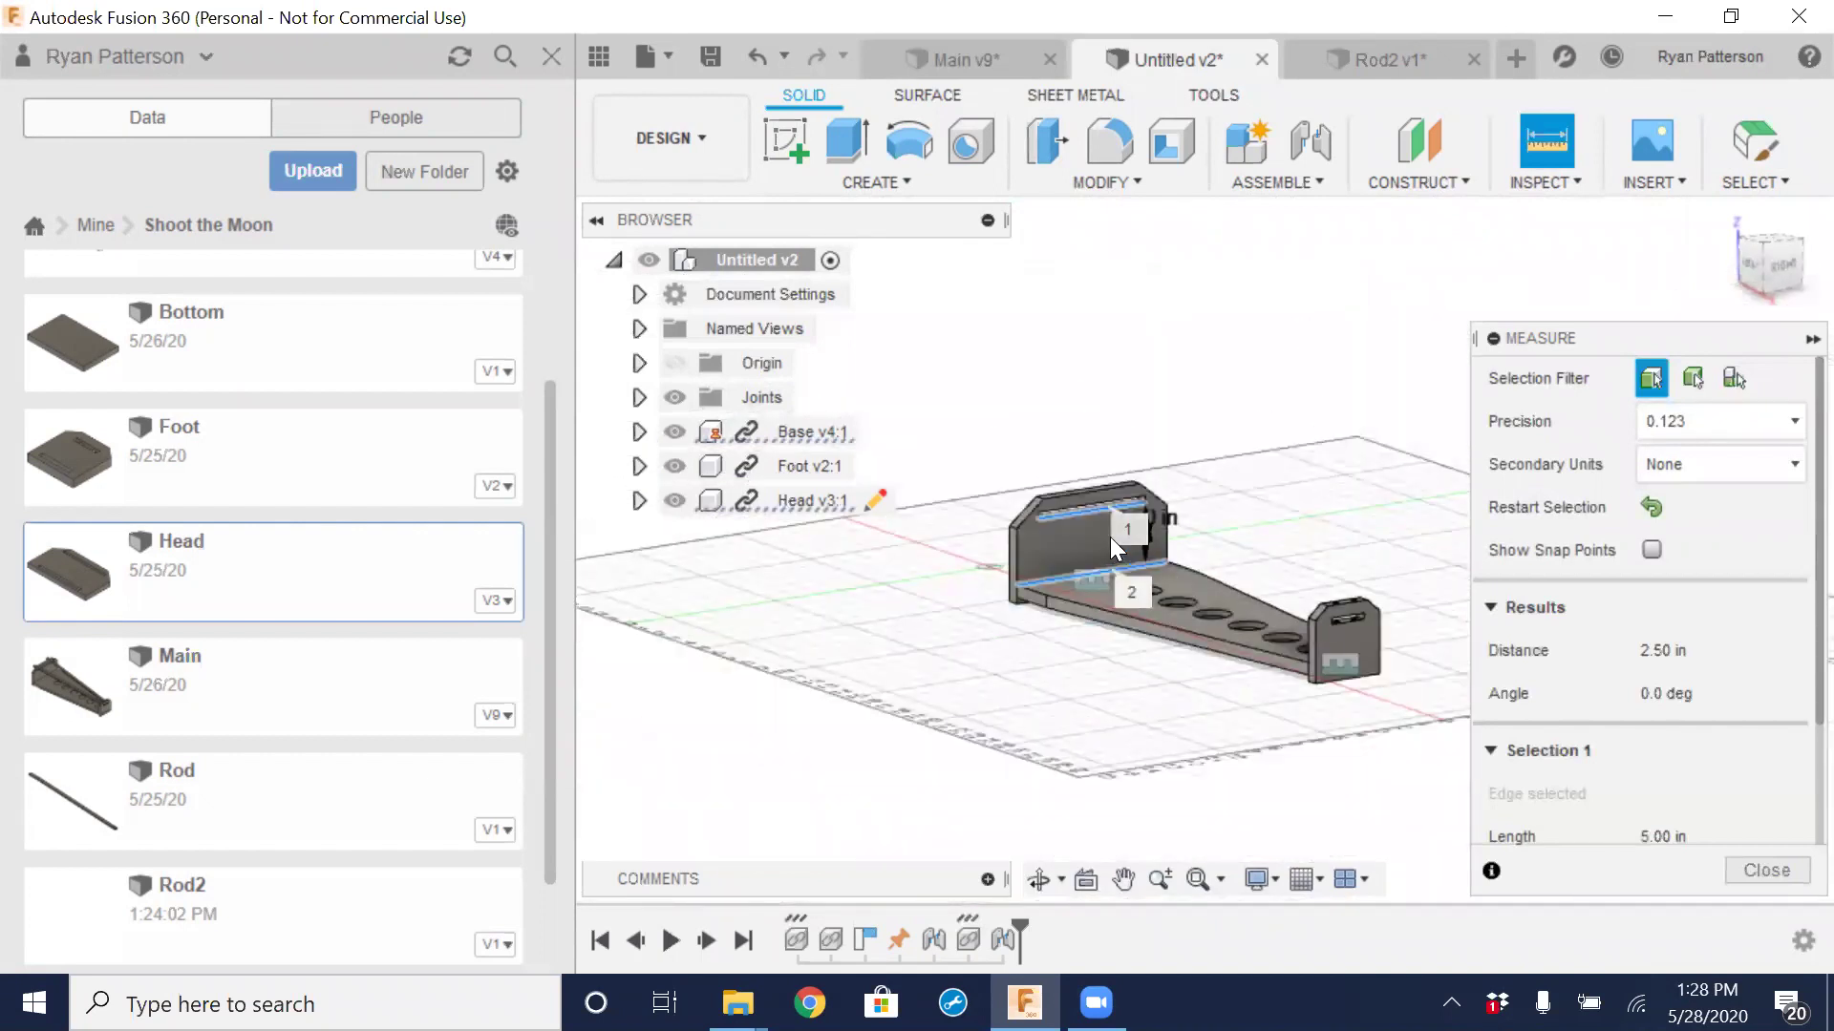
Return to the Rod2 sketch and hide the data panel to free up the workspace
{"action": "left_click", "coordinate": [1372, 53]}
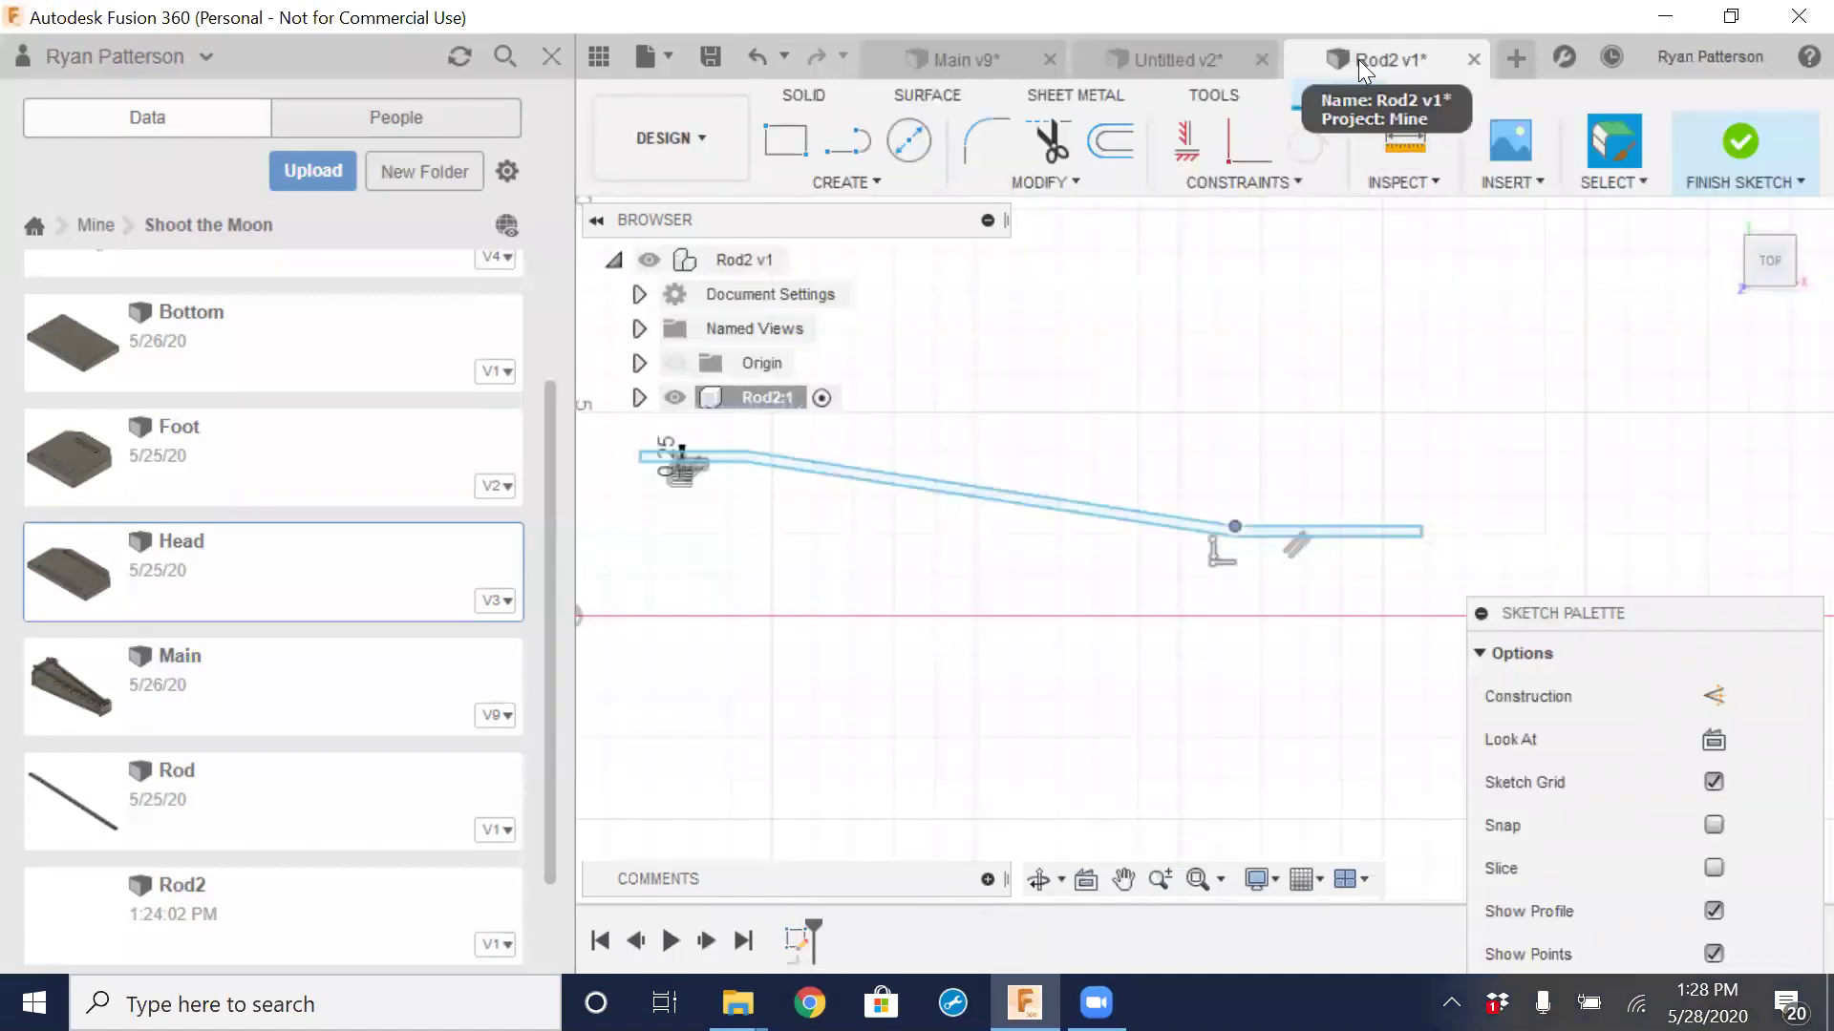
{"action": "left_click", "coordinate": [877, 183]}
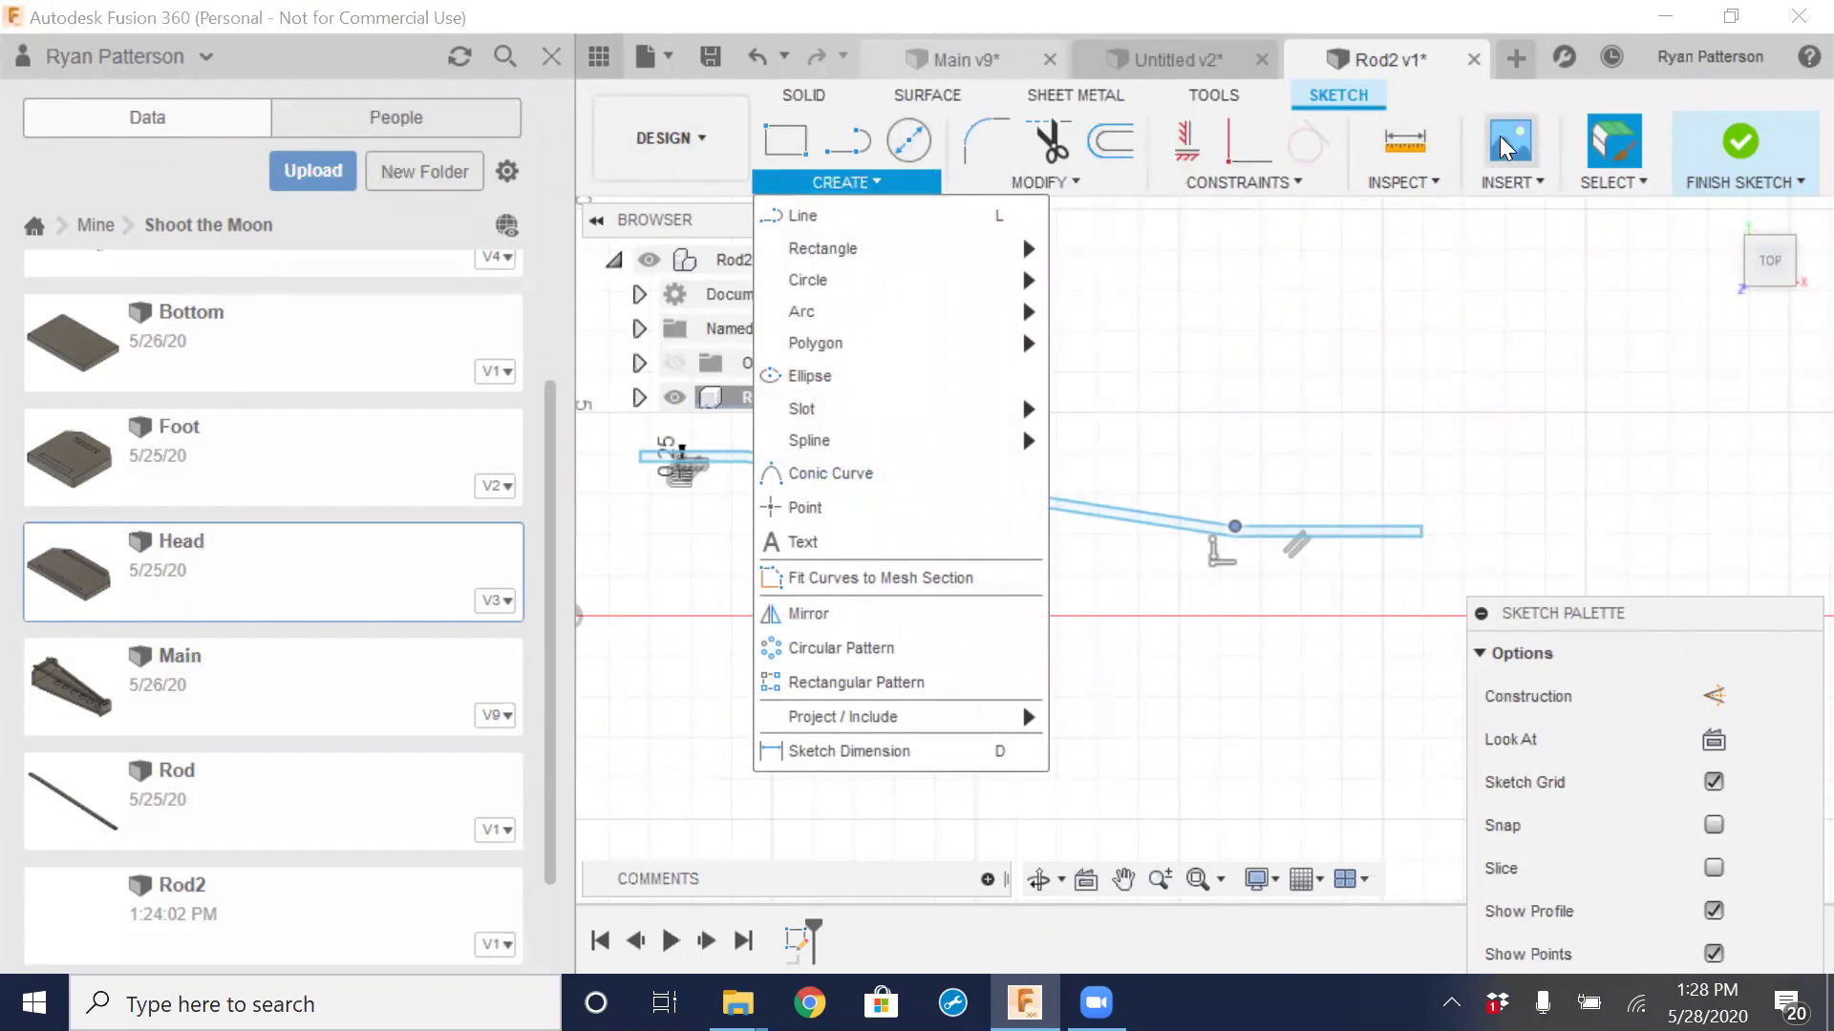
{"action": "left_click", "coordinate": [598, 58]}
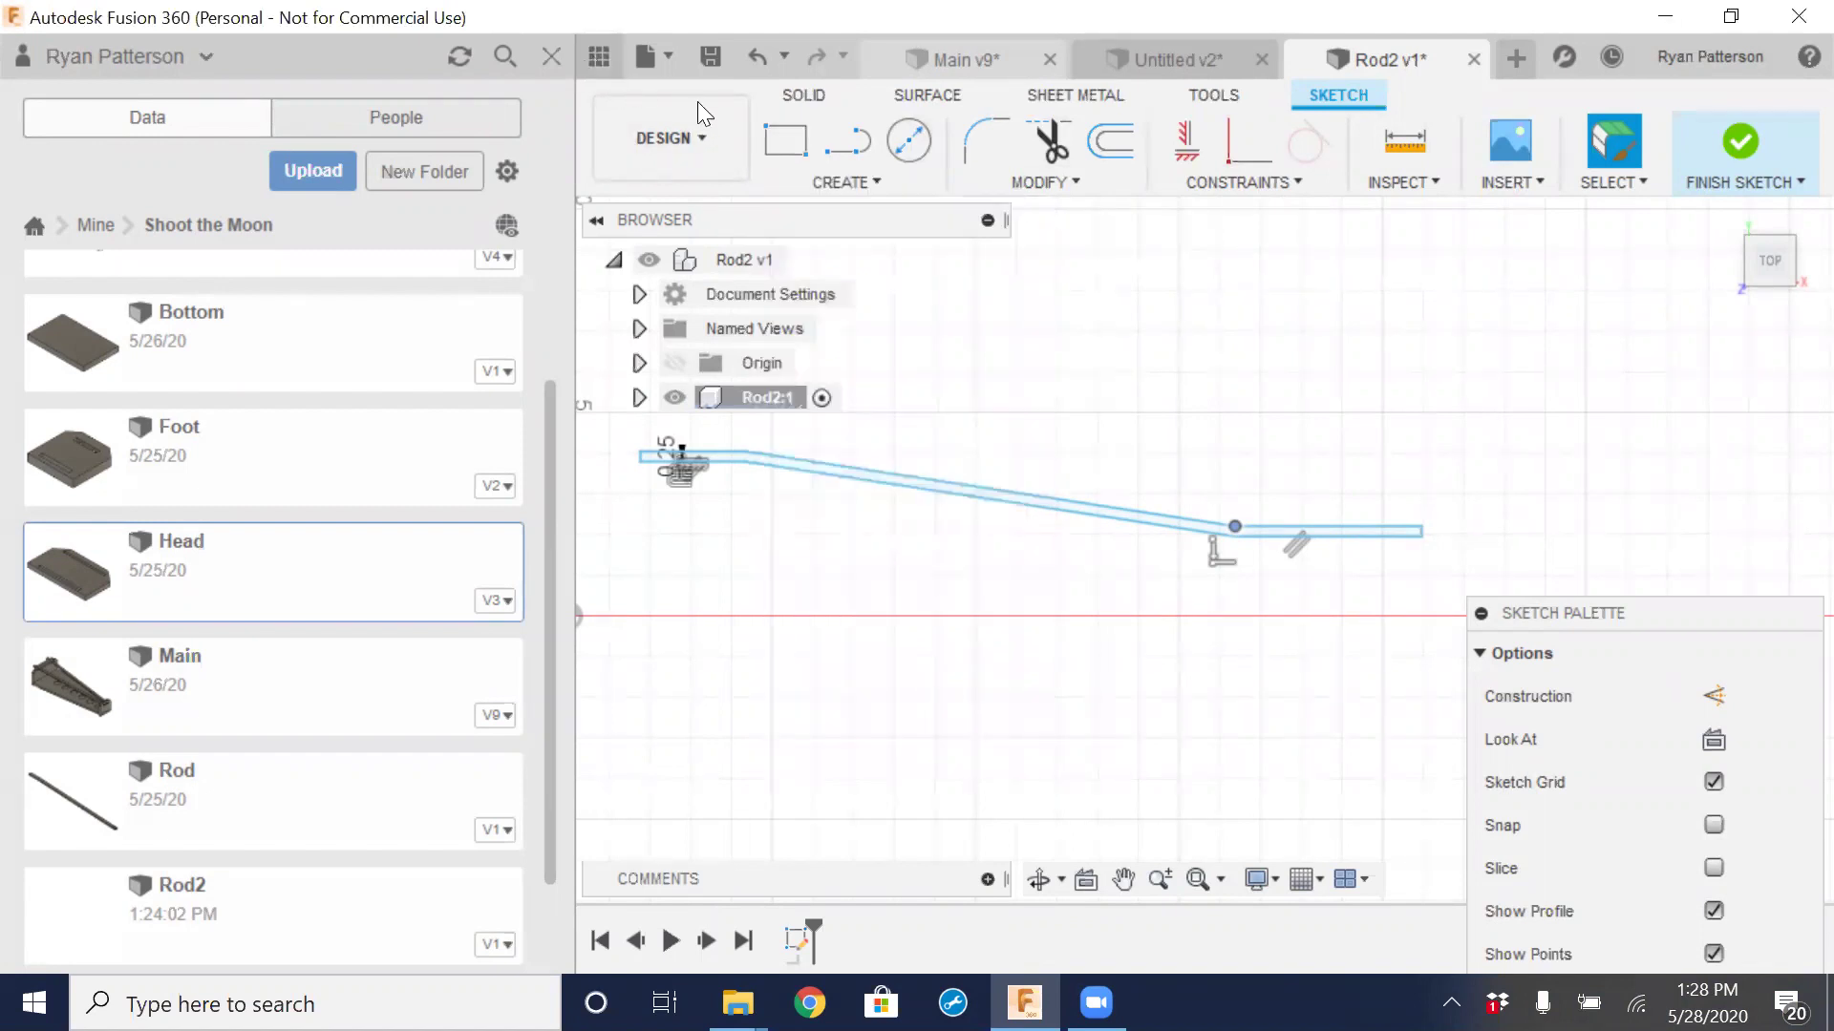
{"action": "left_click", "coordinate": [599, 58]}
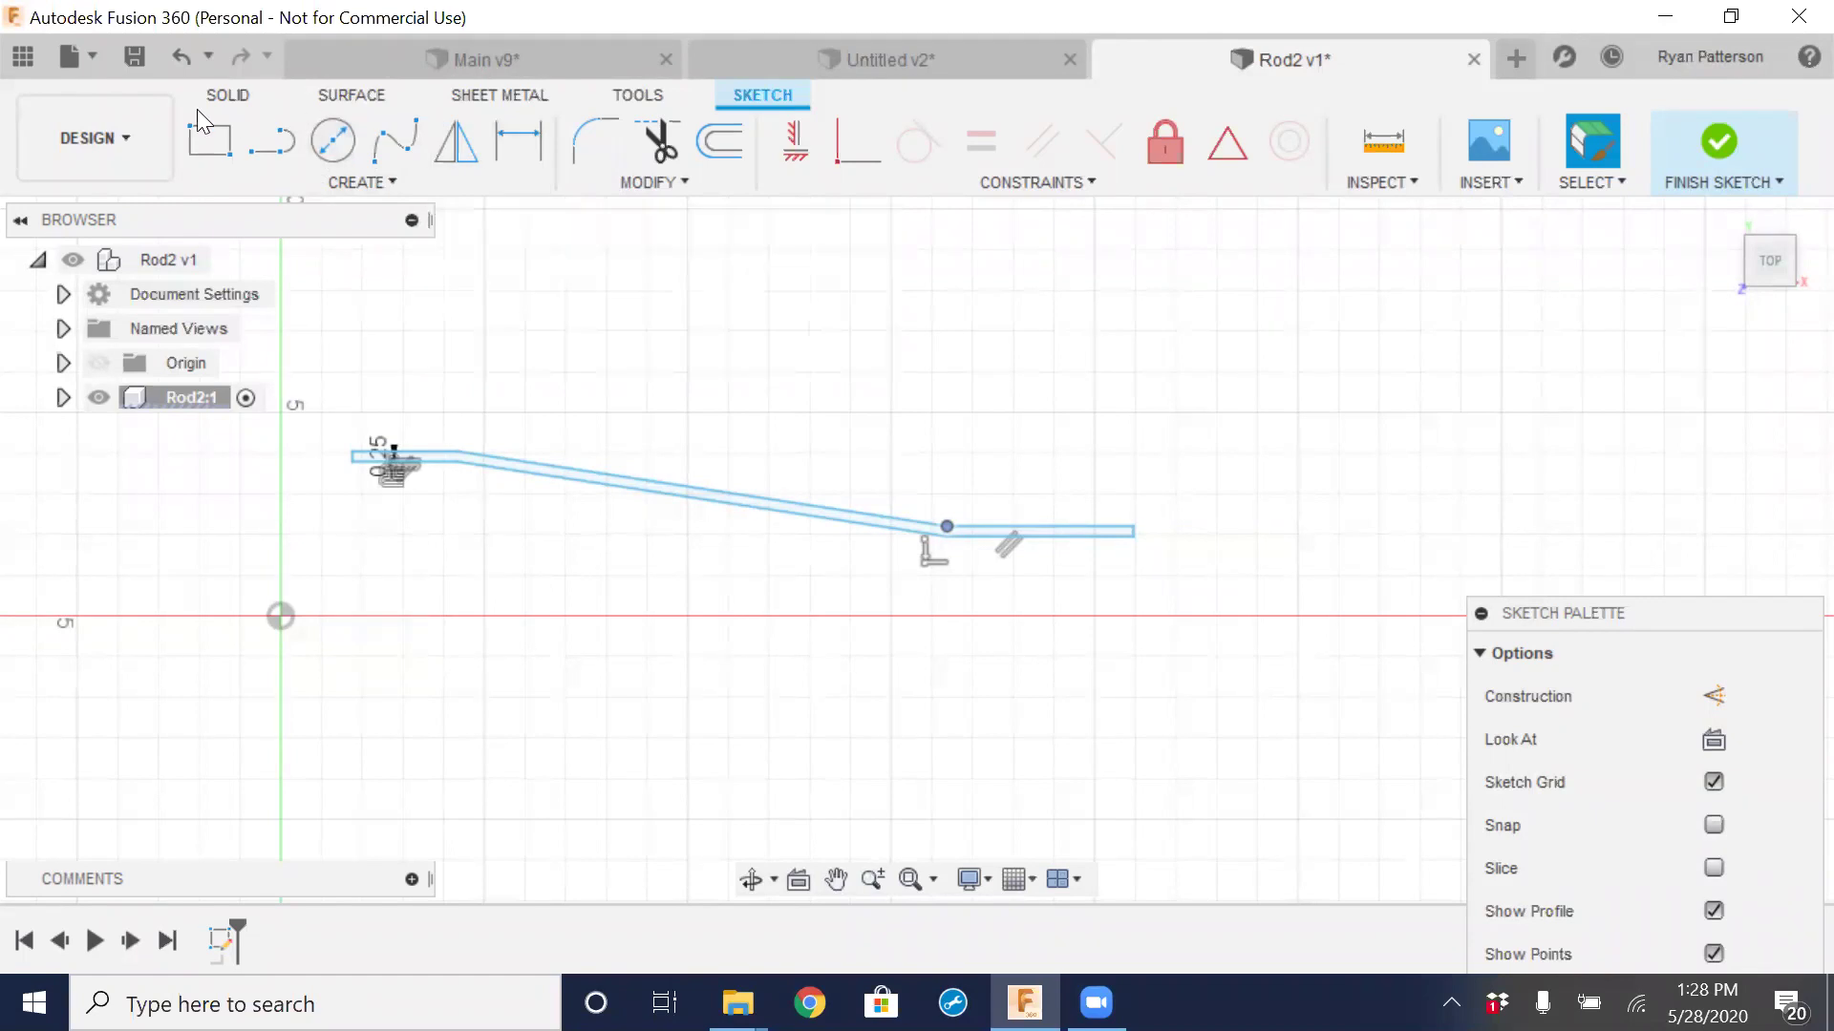
{"action": "left_click", "coordinate": [23, 57]}
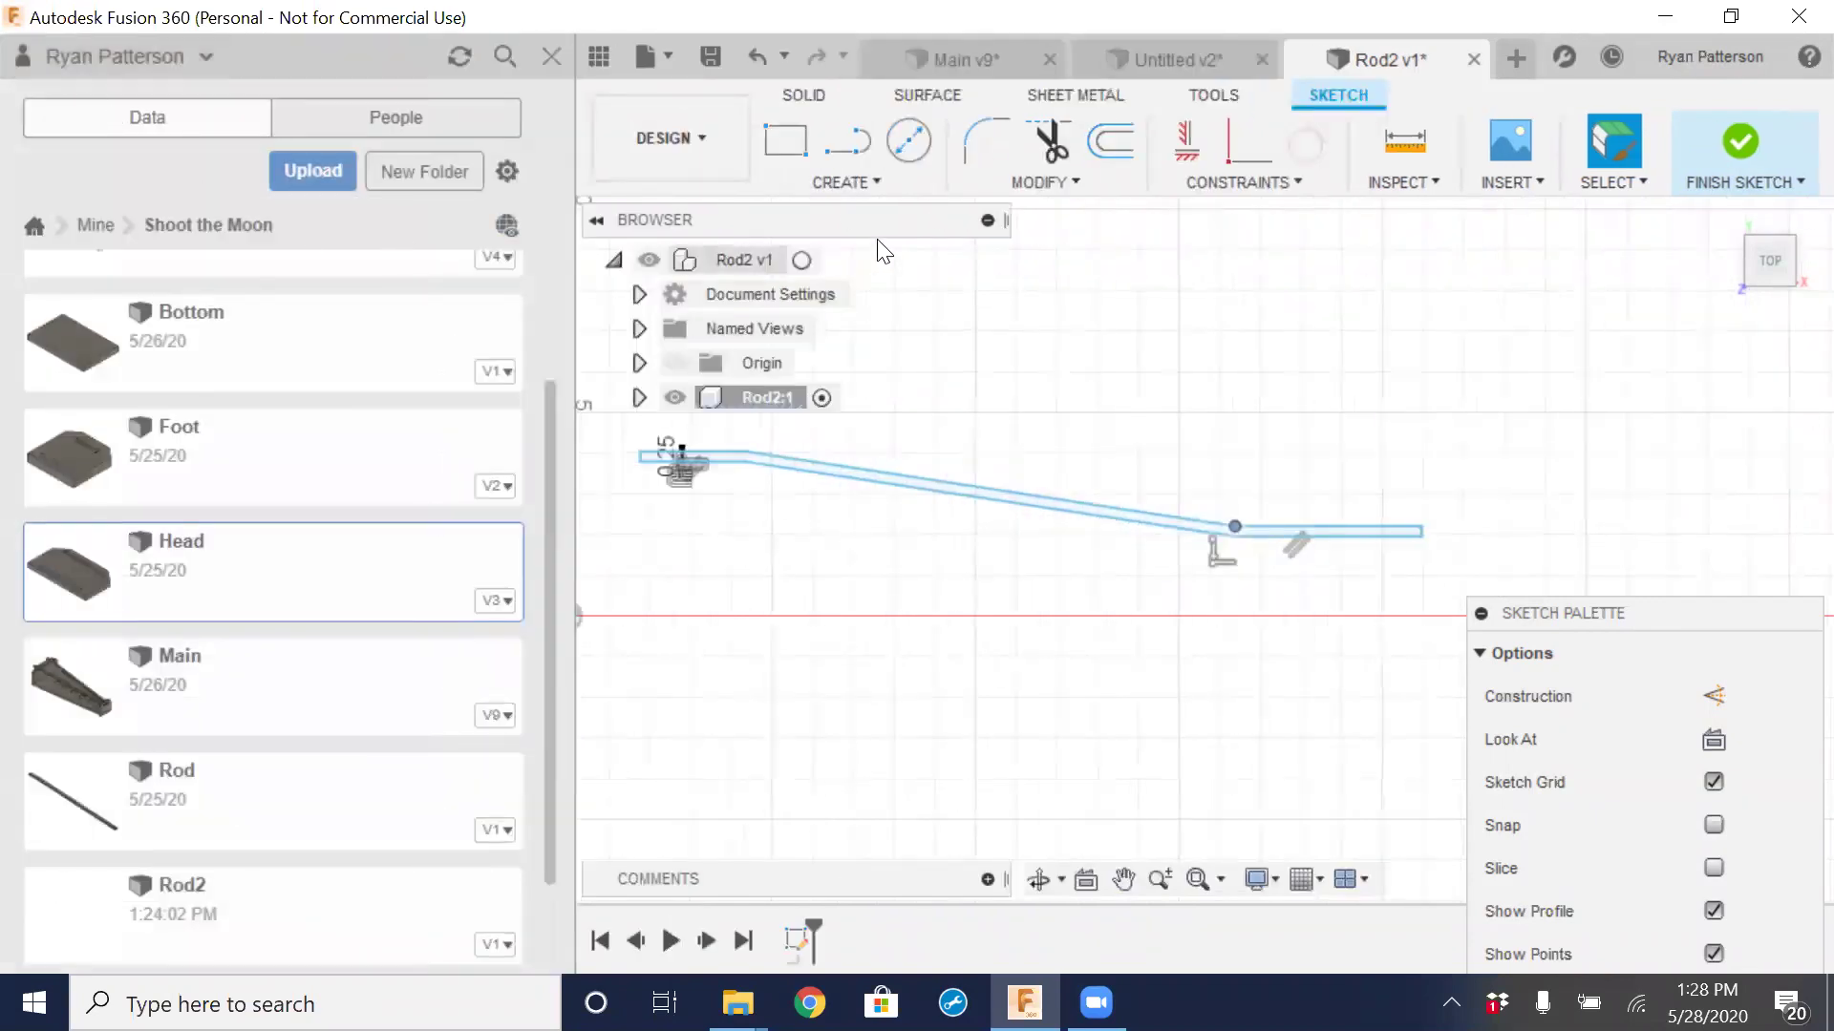
{"action": "left_click", "coordinate": [875, 182]}
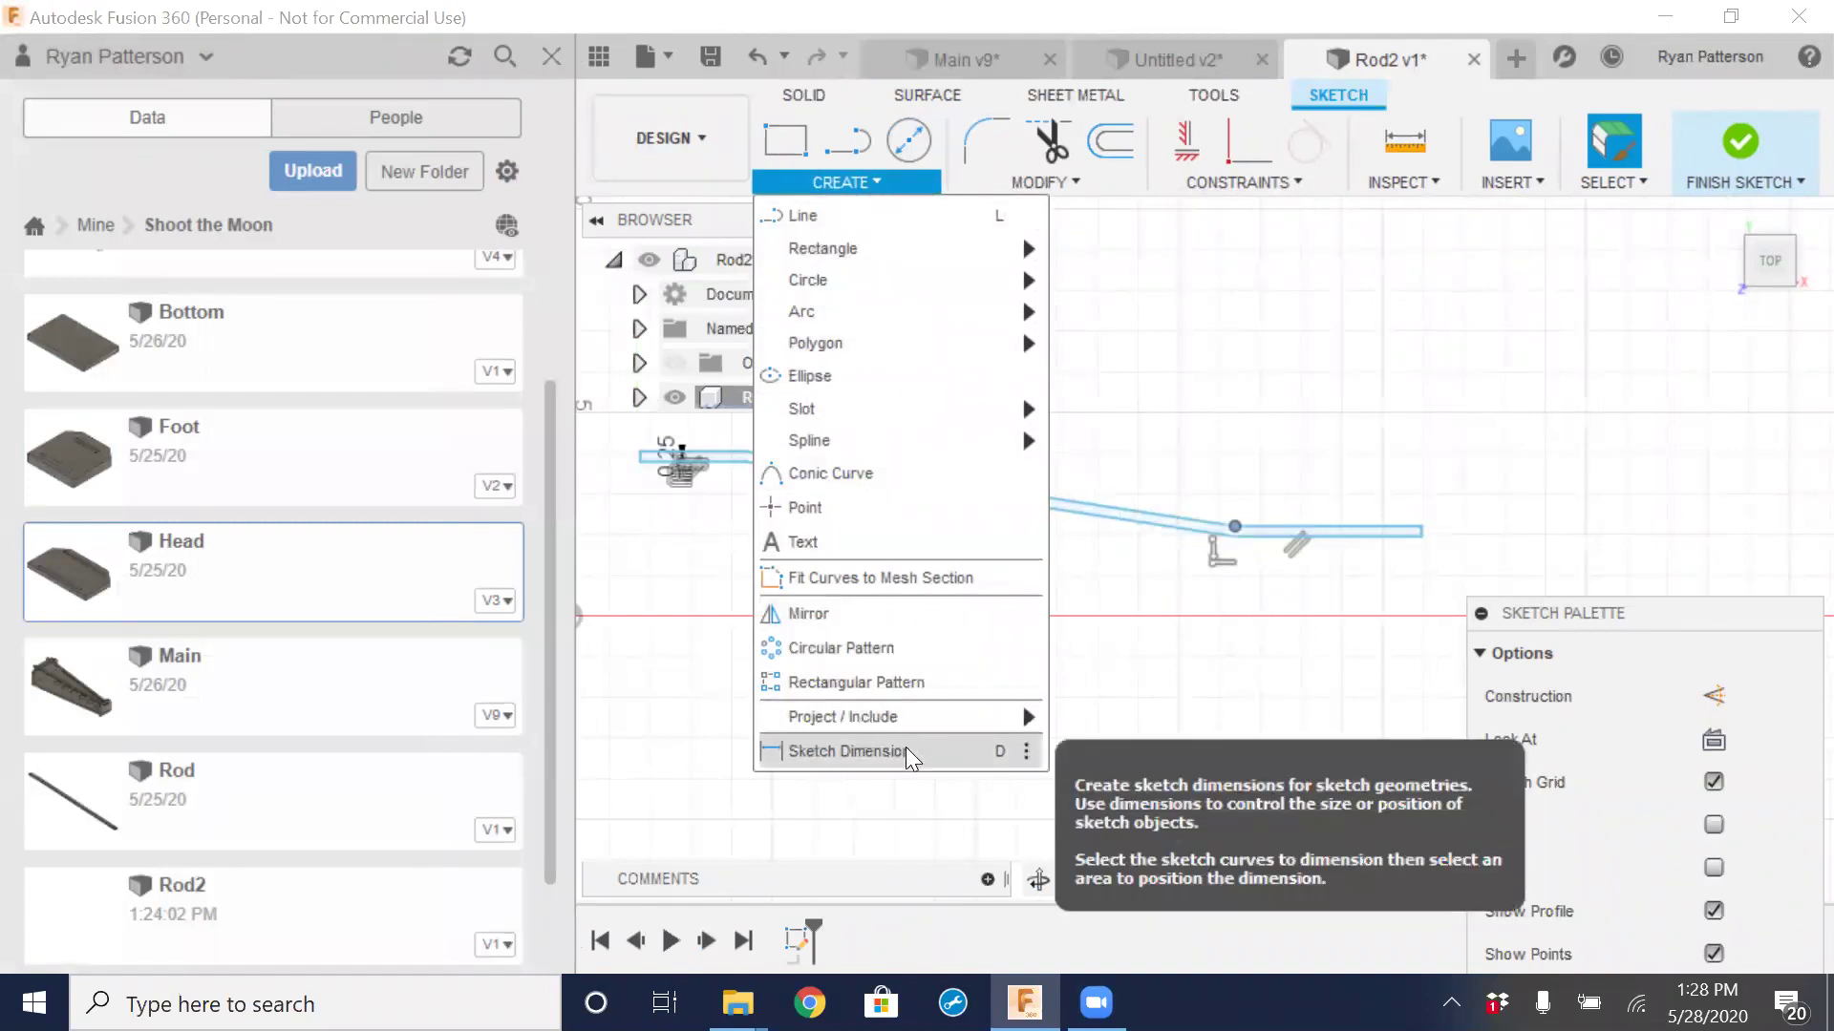
{"action": "left_click", "coordinate": [600, 55]}
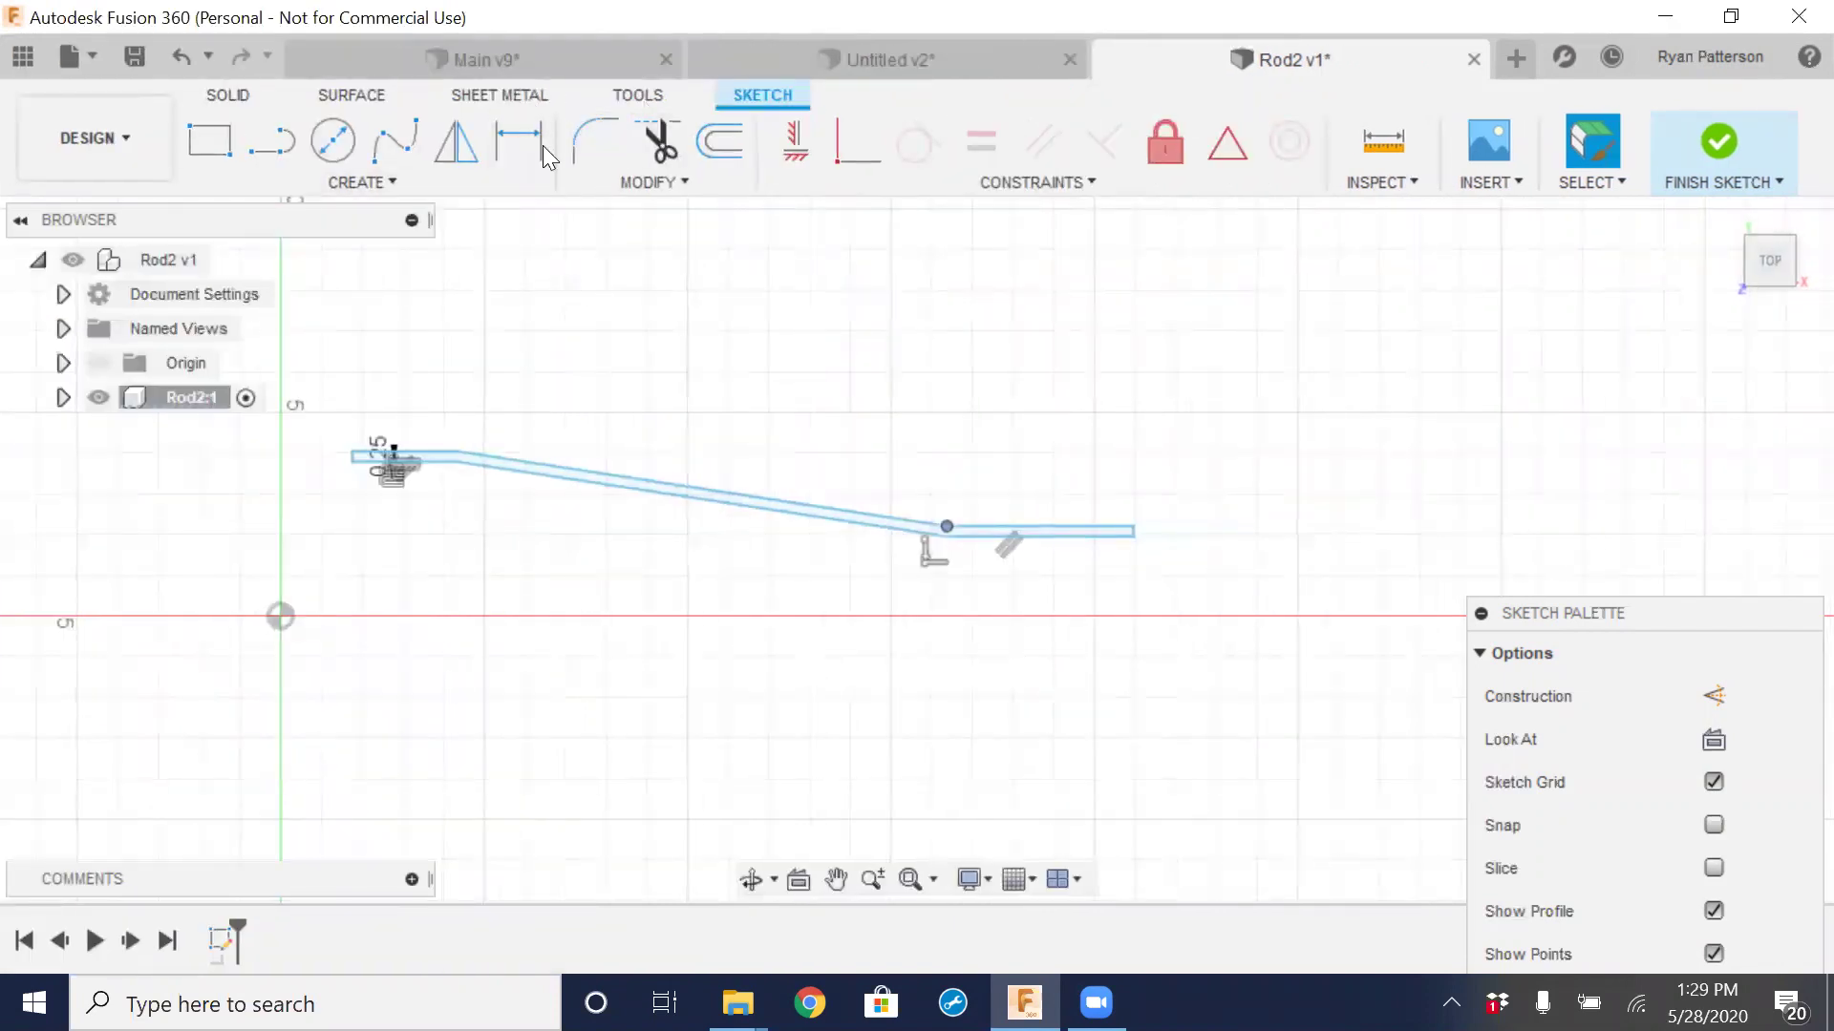
Dimension the vertical distance between the rod profile's upper and lower straight sections at 1 in
{"action": "left_click", "coordinate": [535, 141]}
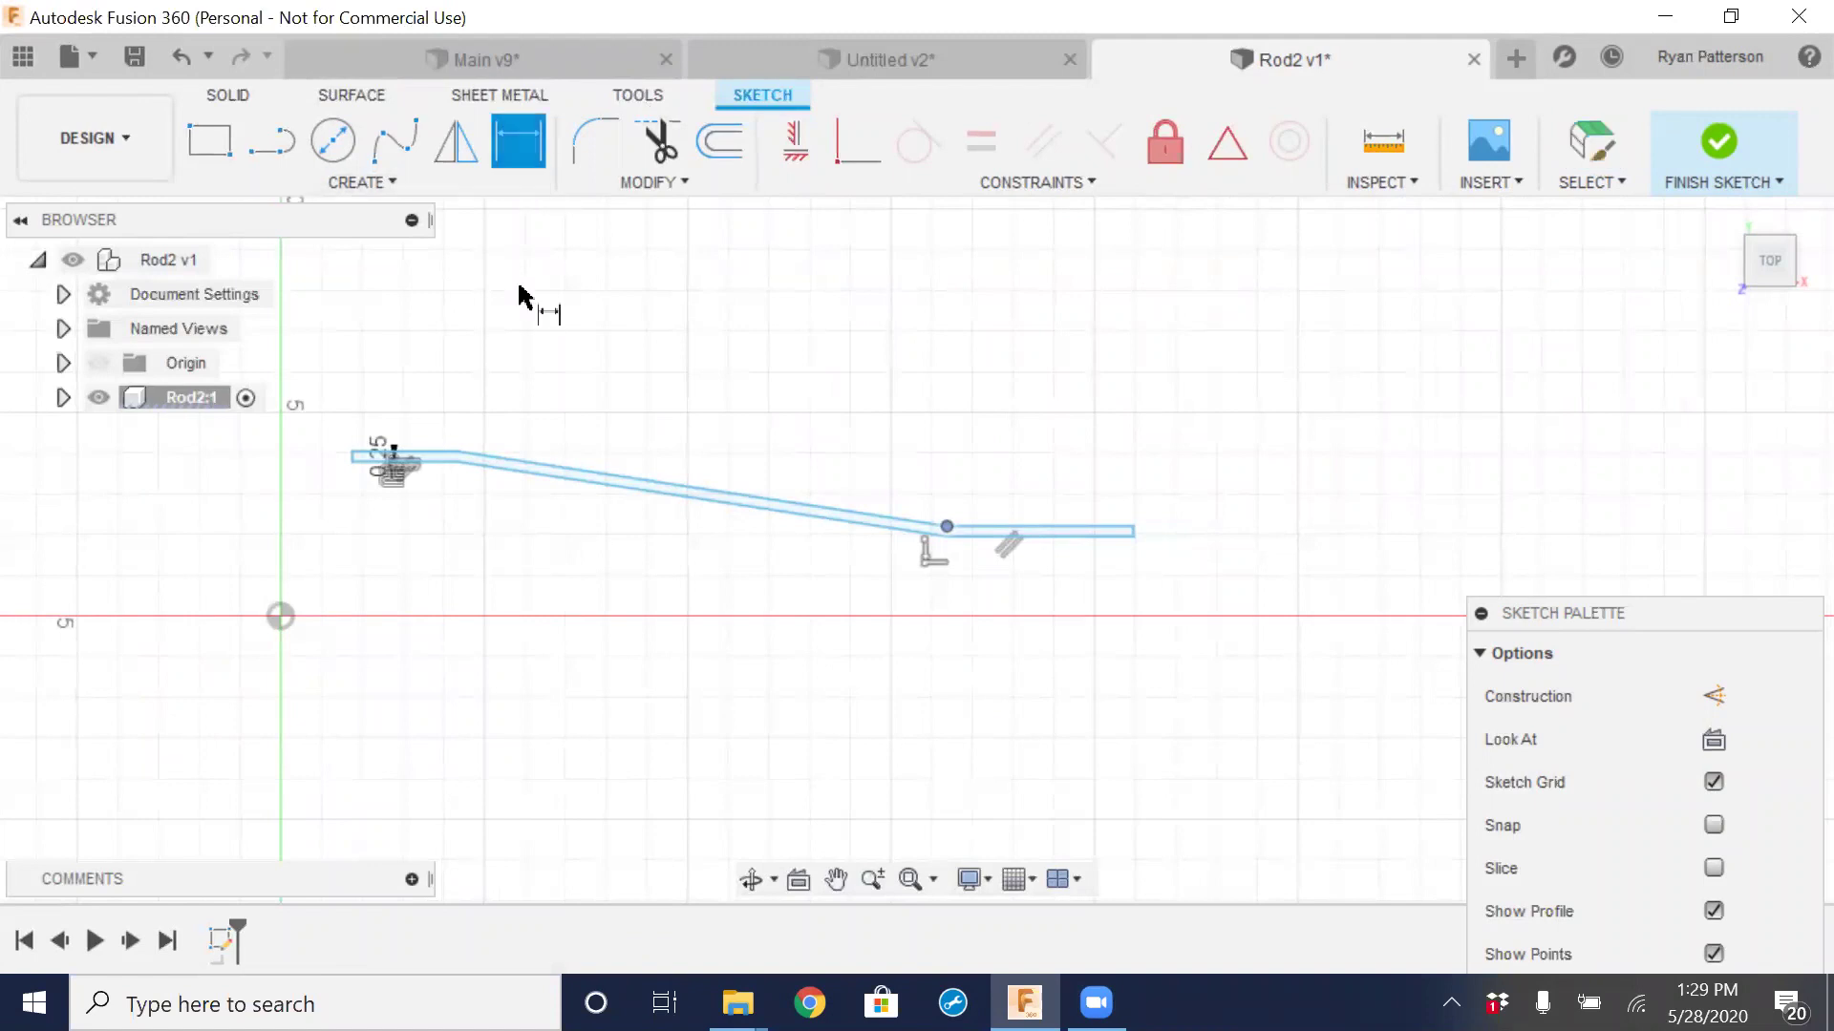
{"action": "left_click", "coordinate": [442, 455]}
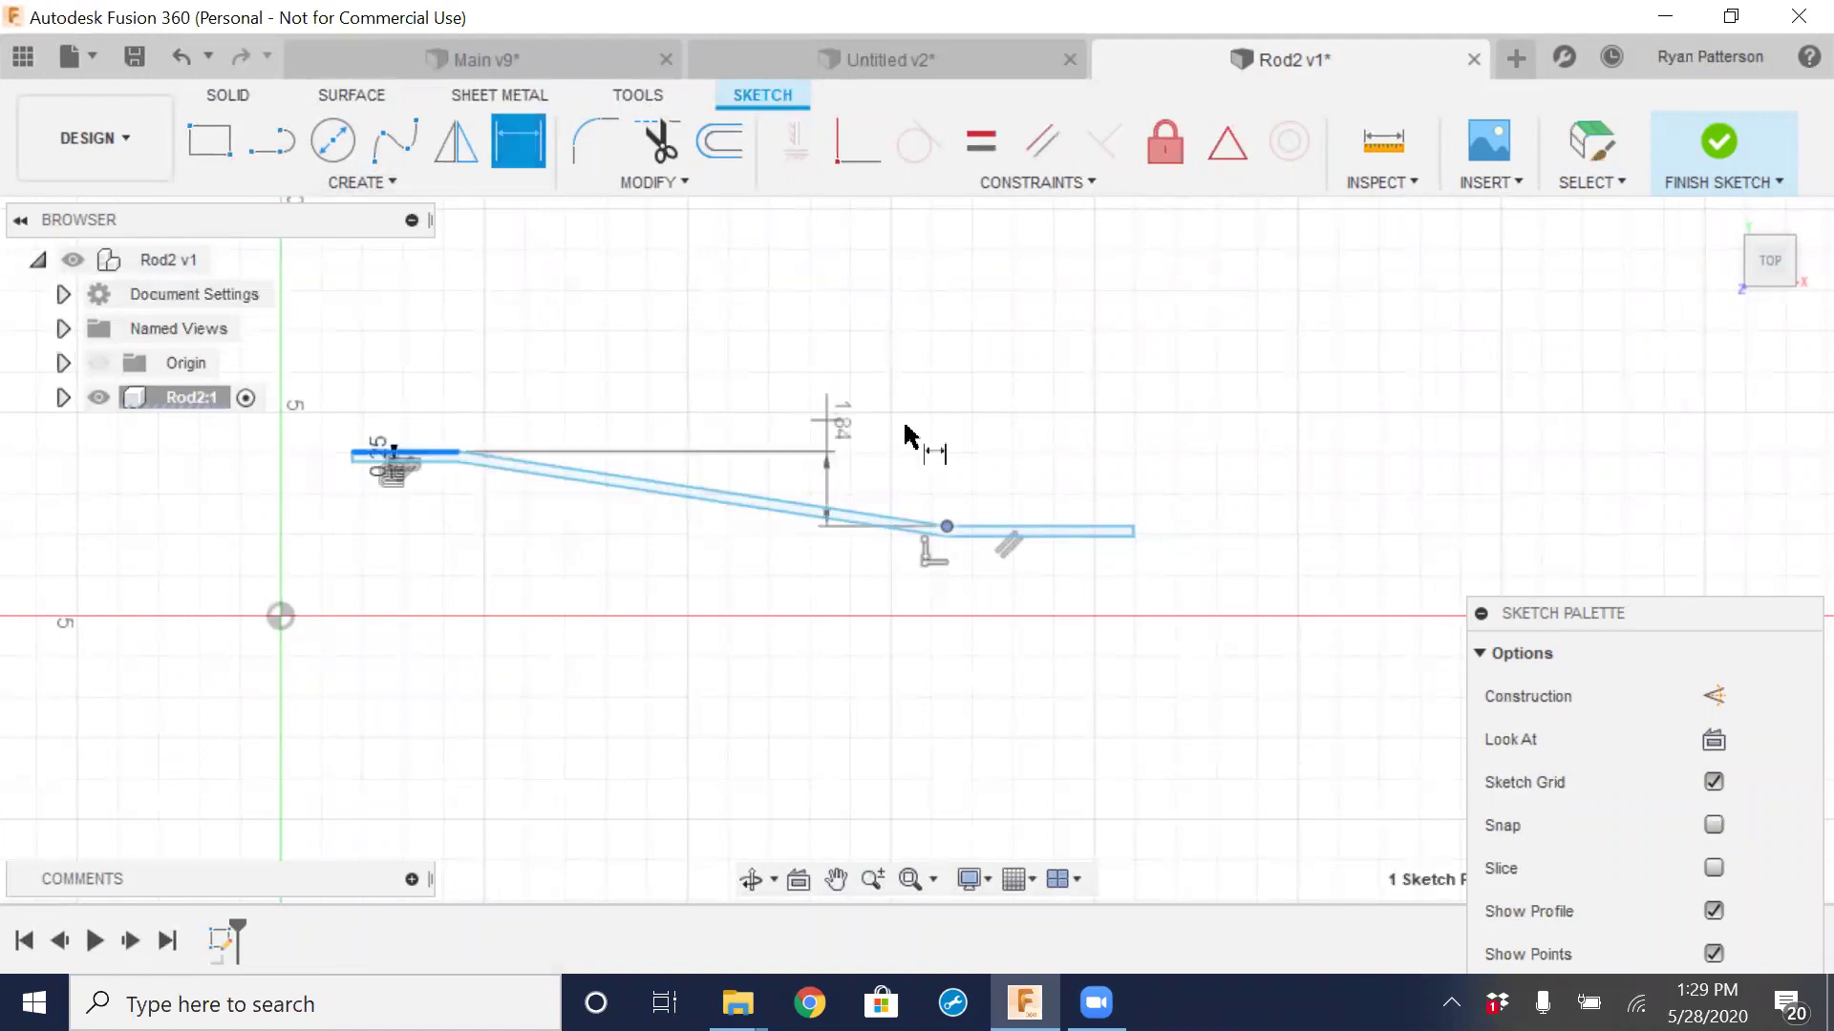
{"action": "left_click", "coordinate": [1100, 534]}
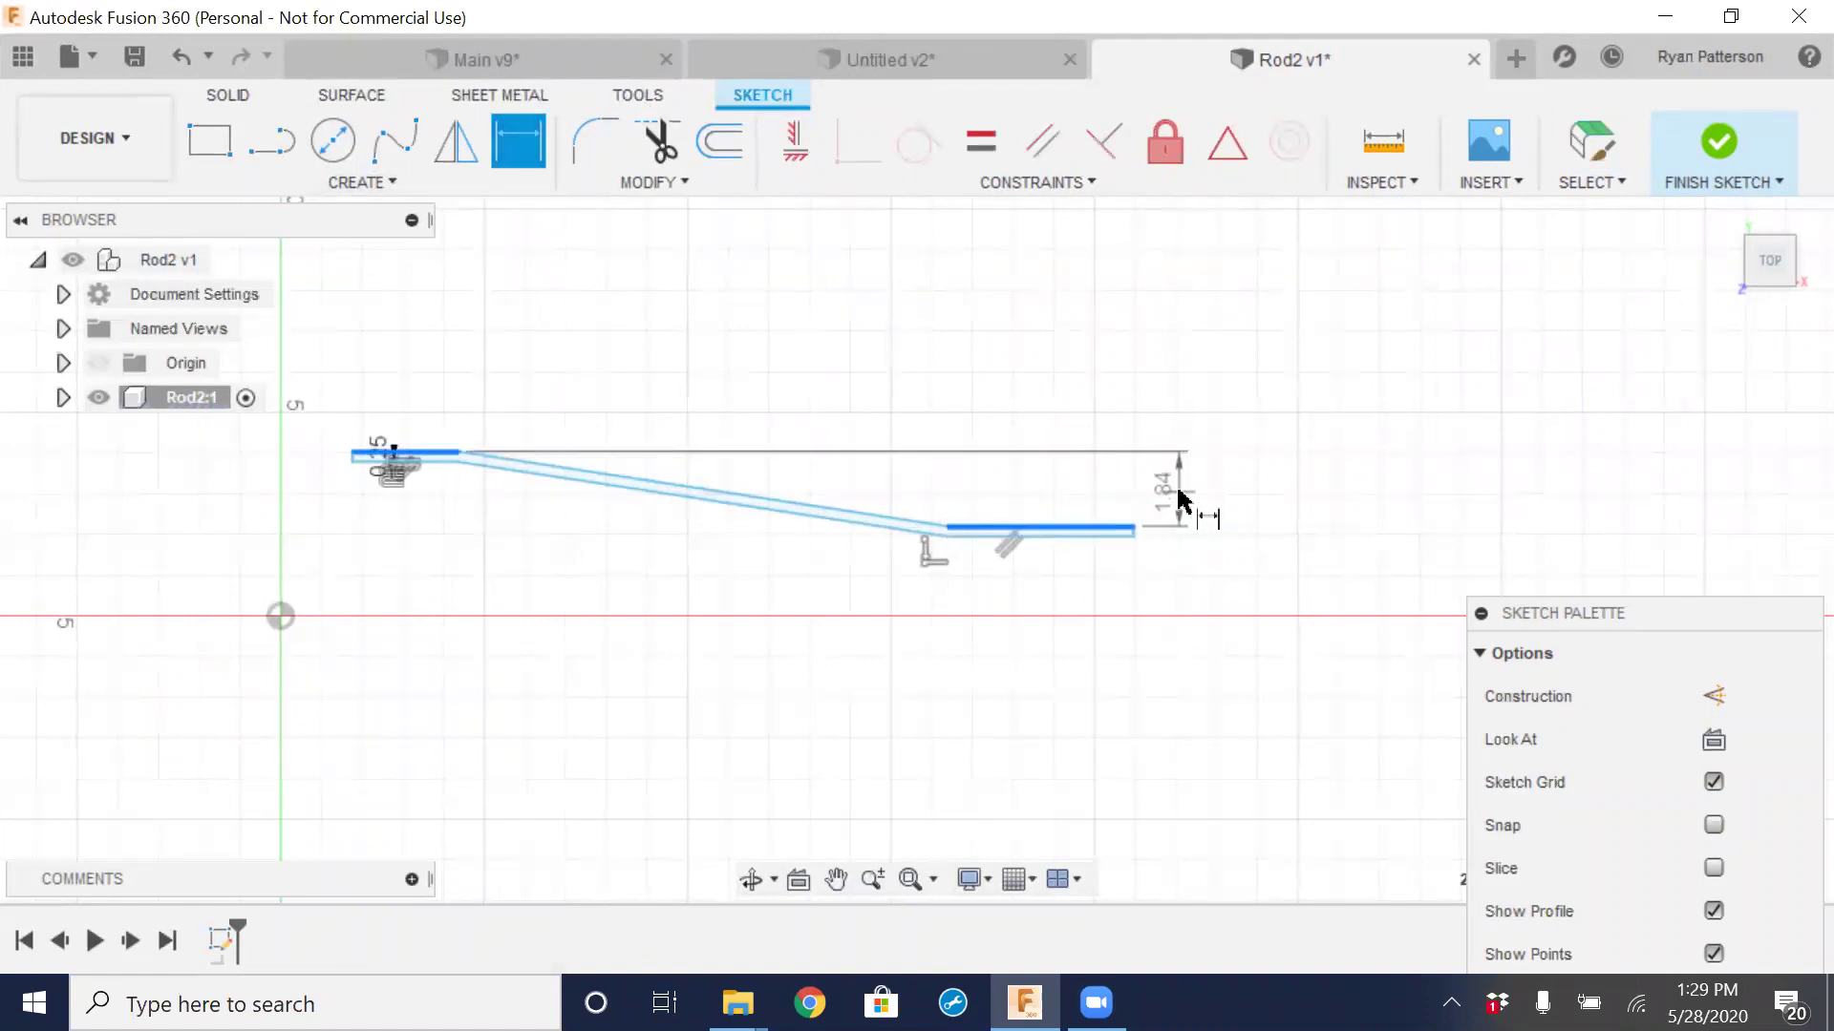
{"action": "left_click", "coordinate": [1192, 487]}
{"action": "type", "text": "1"}
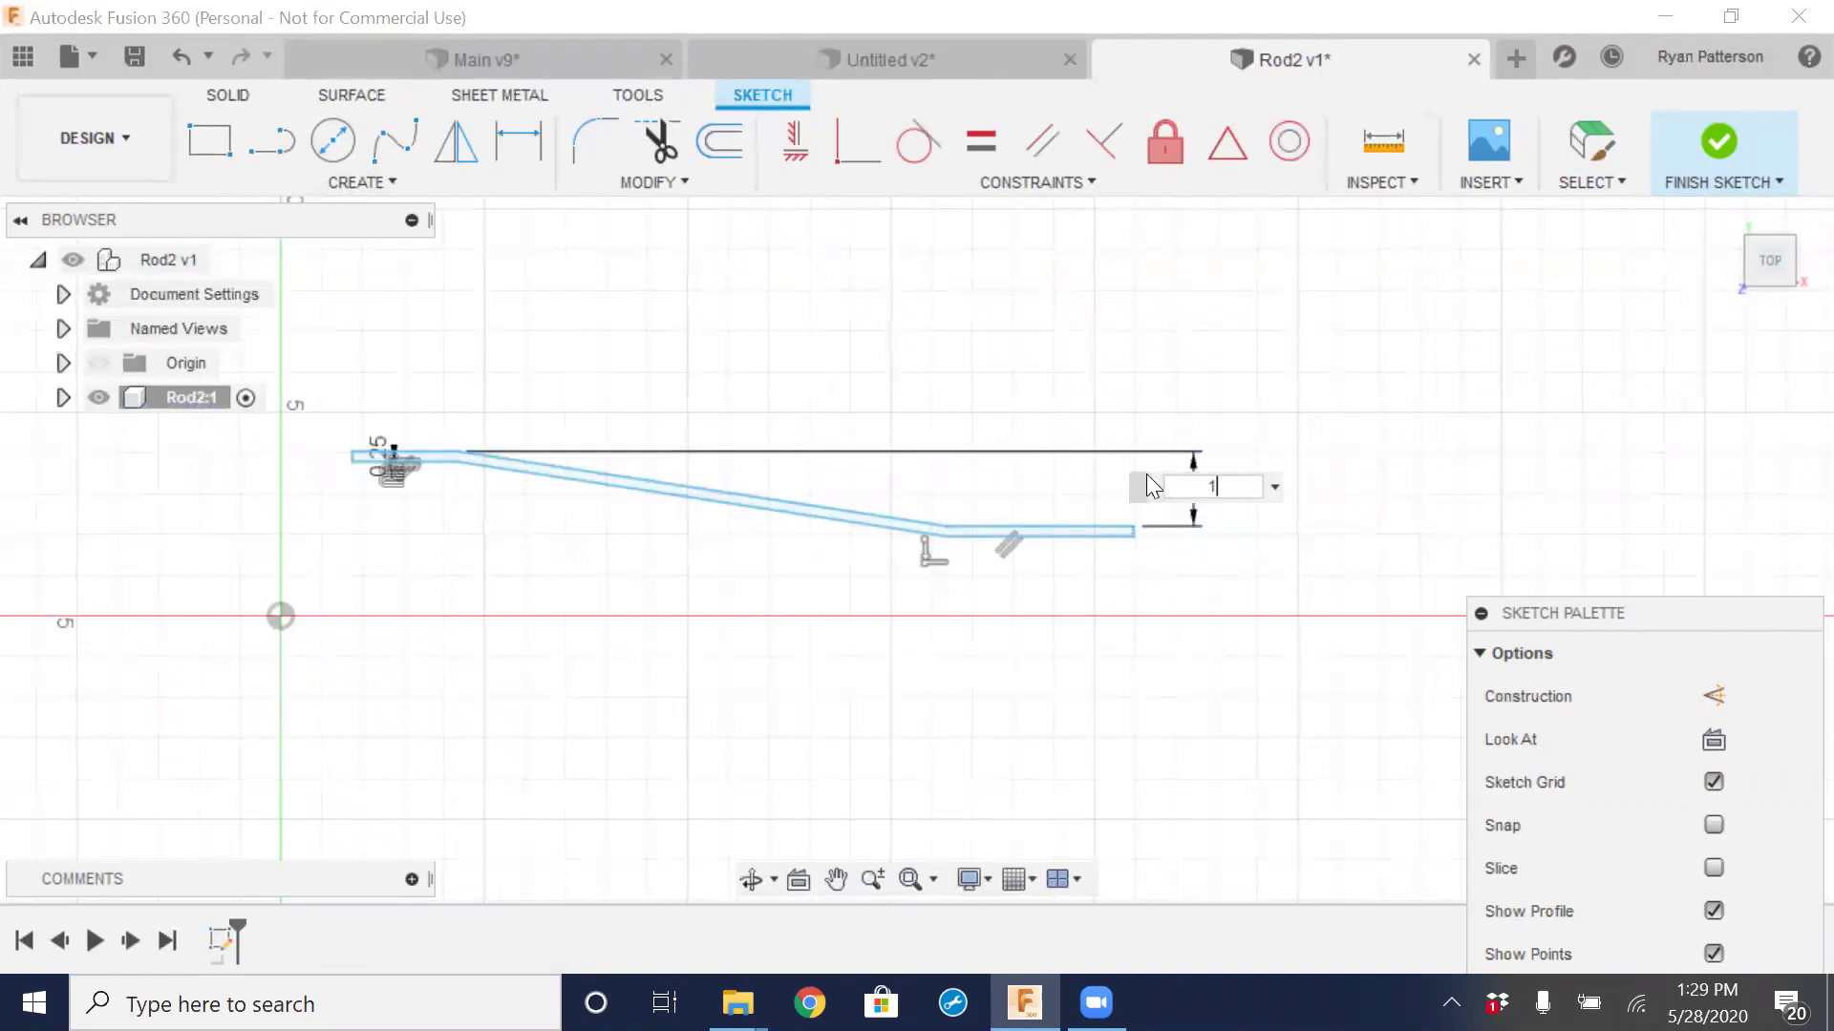
{"action": "key", "text": "Return"}
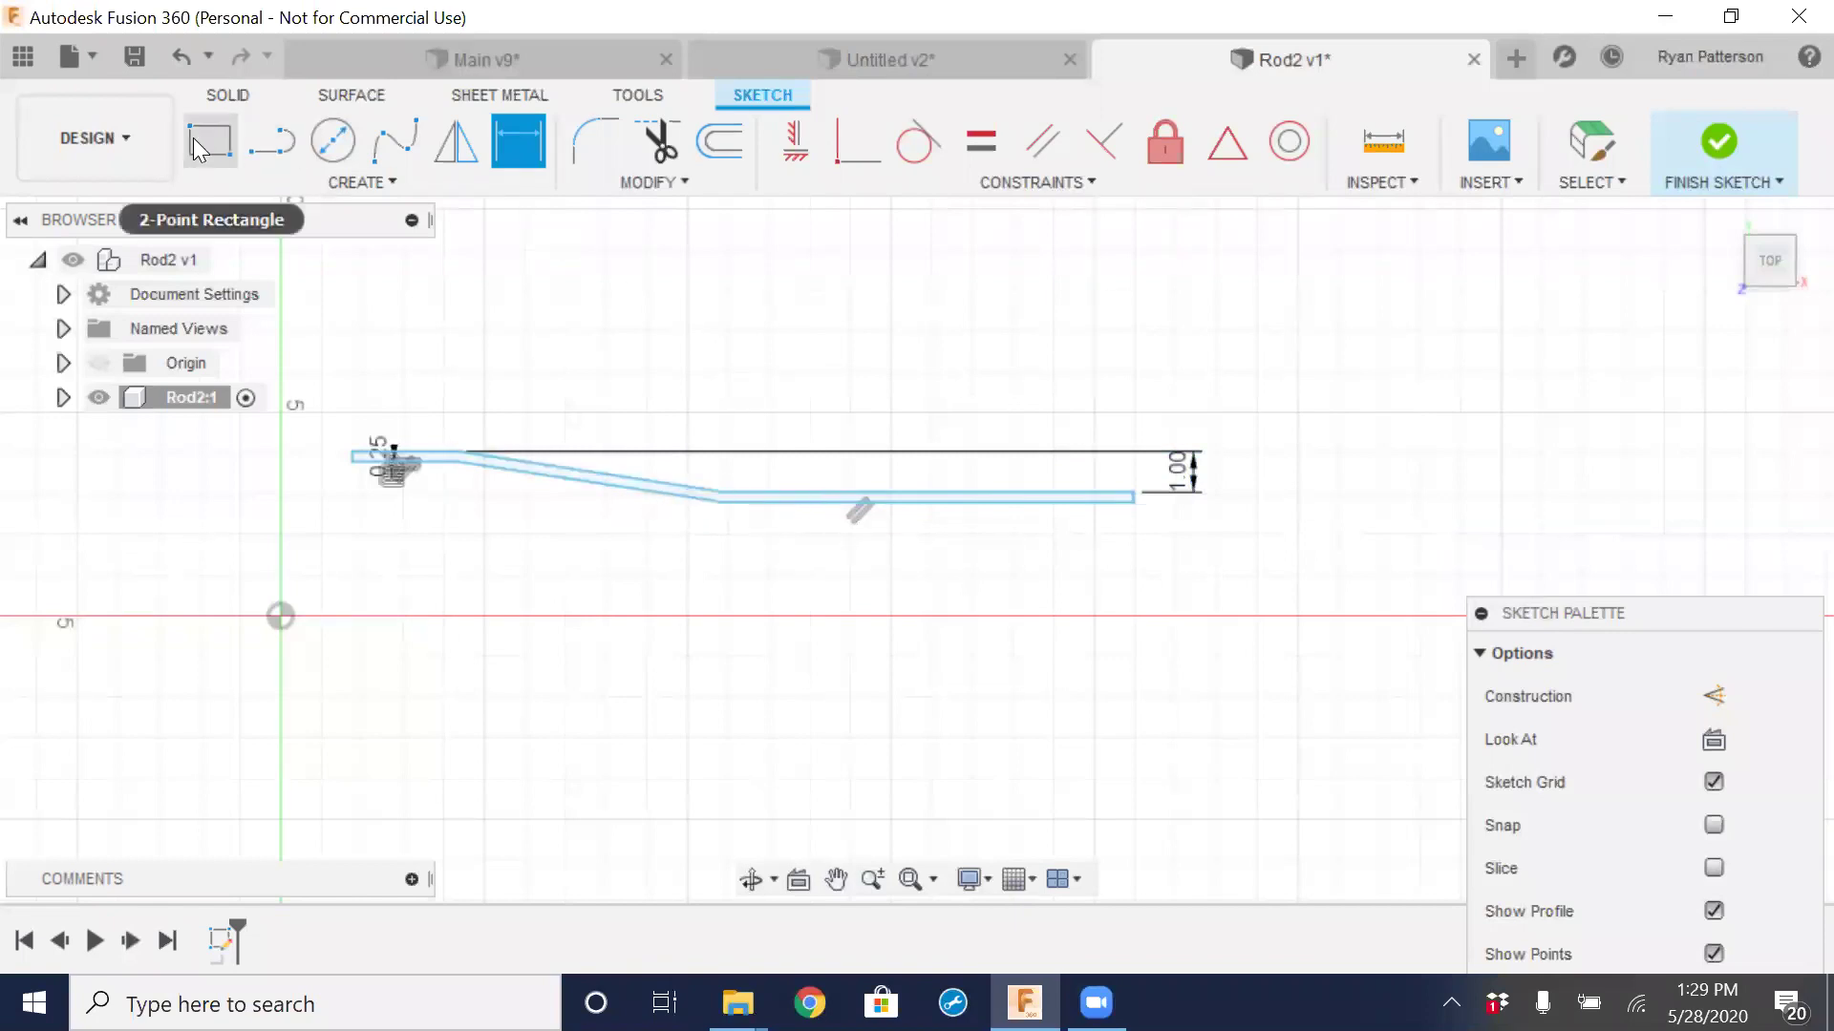
{"action": "key", "text": "Escape"}
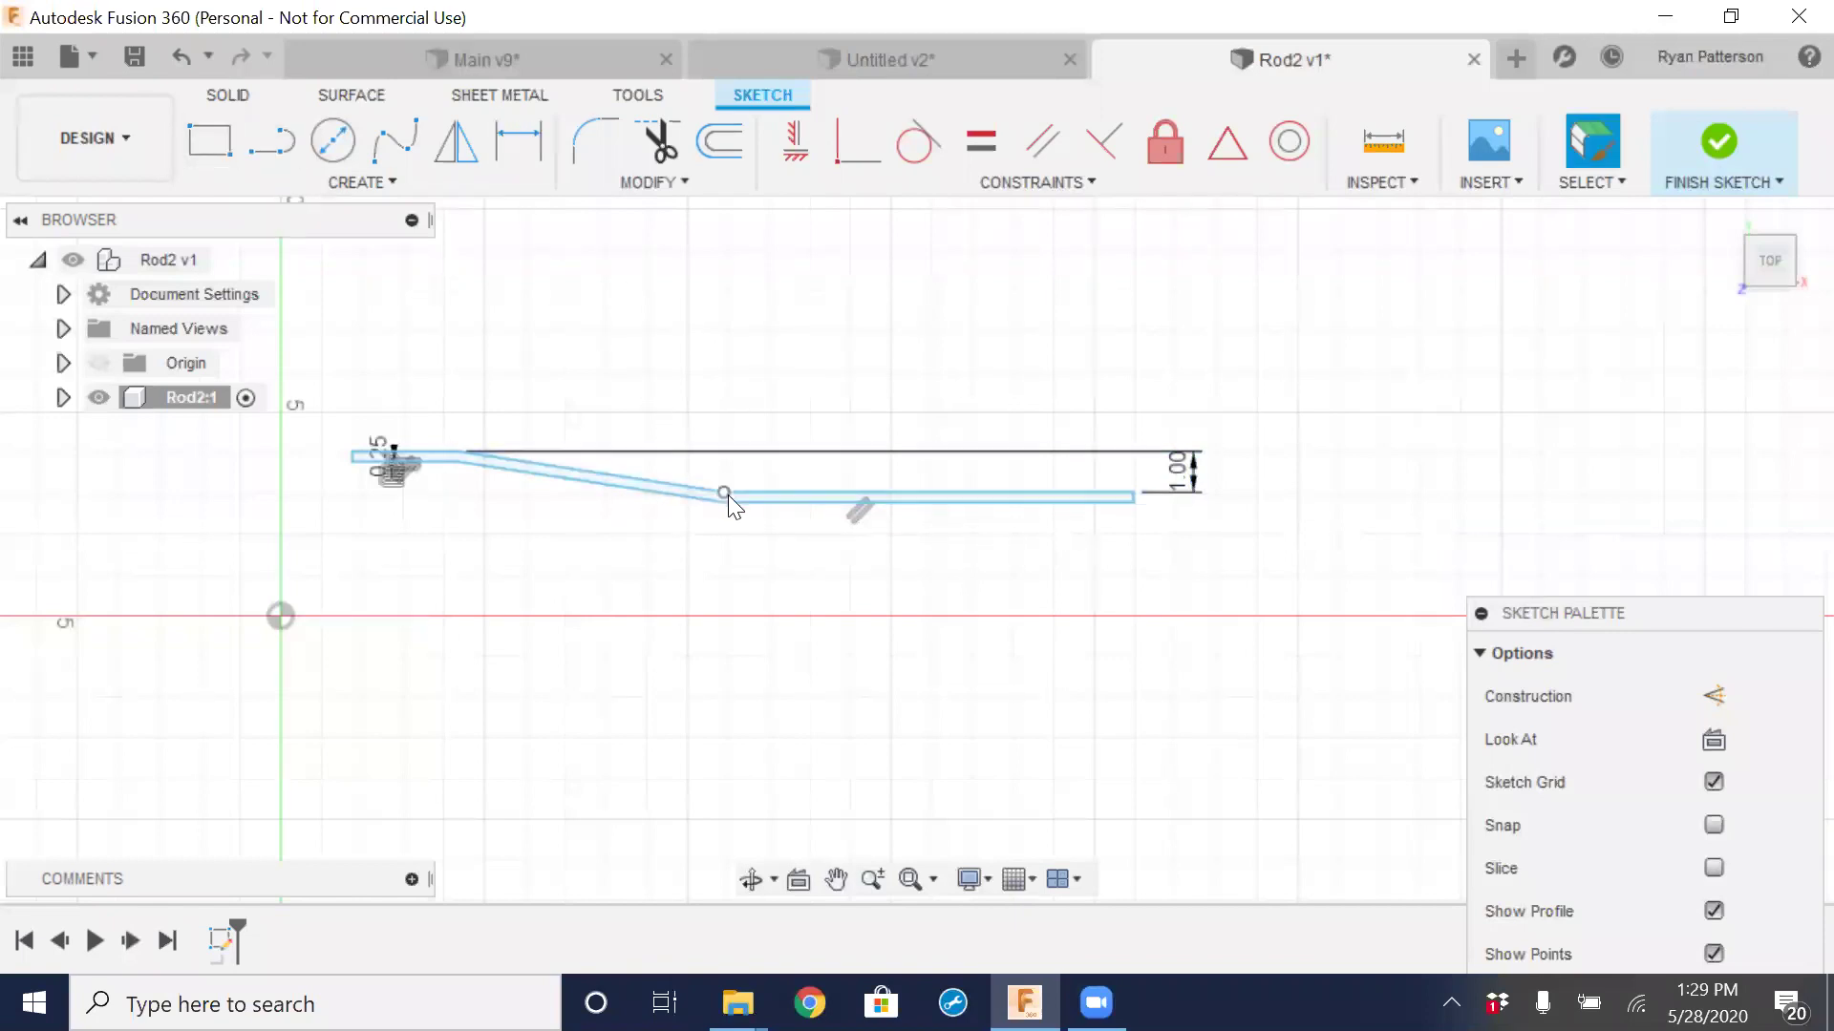
Shift the lower bend outward to about 14.66 in horizontally from the upper bend, and dimension that horizontal distance between the two bends
{"action": "left_click_drag", "start_coordinate": [734, 489], "coordinate": [1052, 527]}
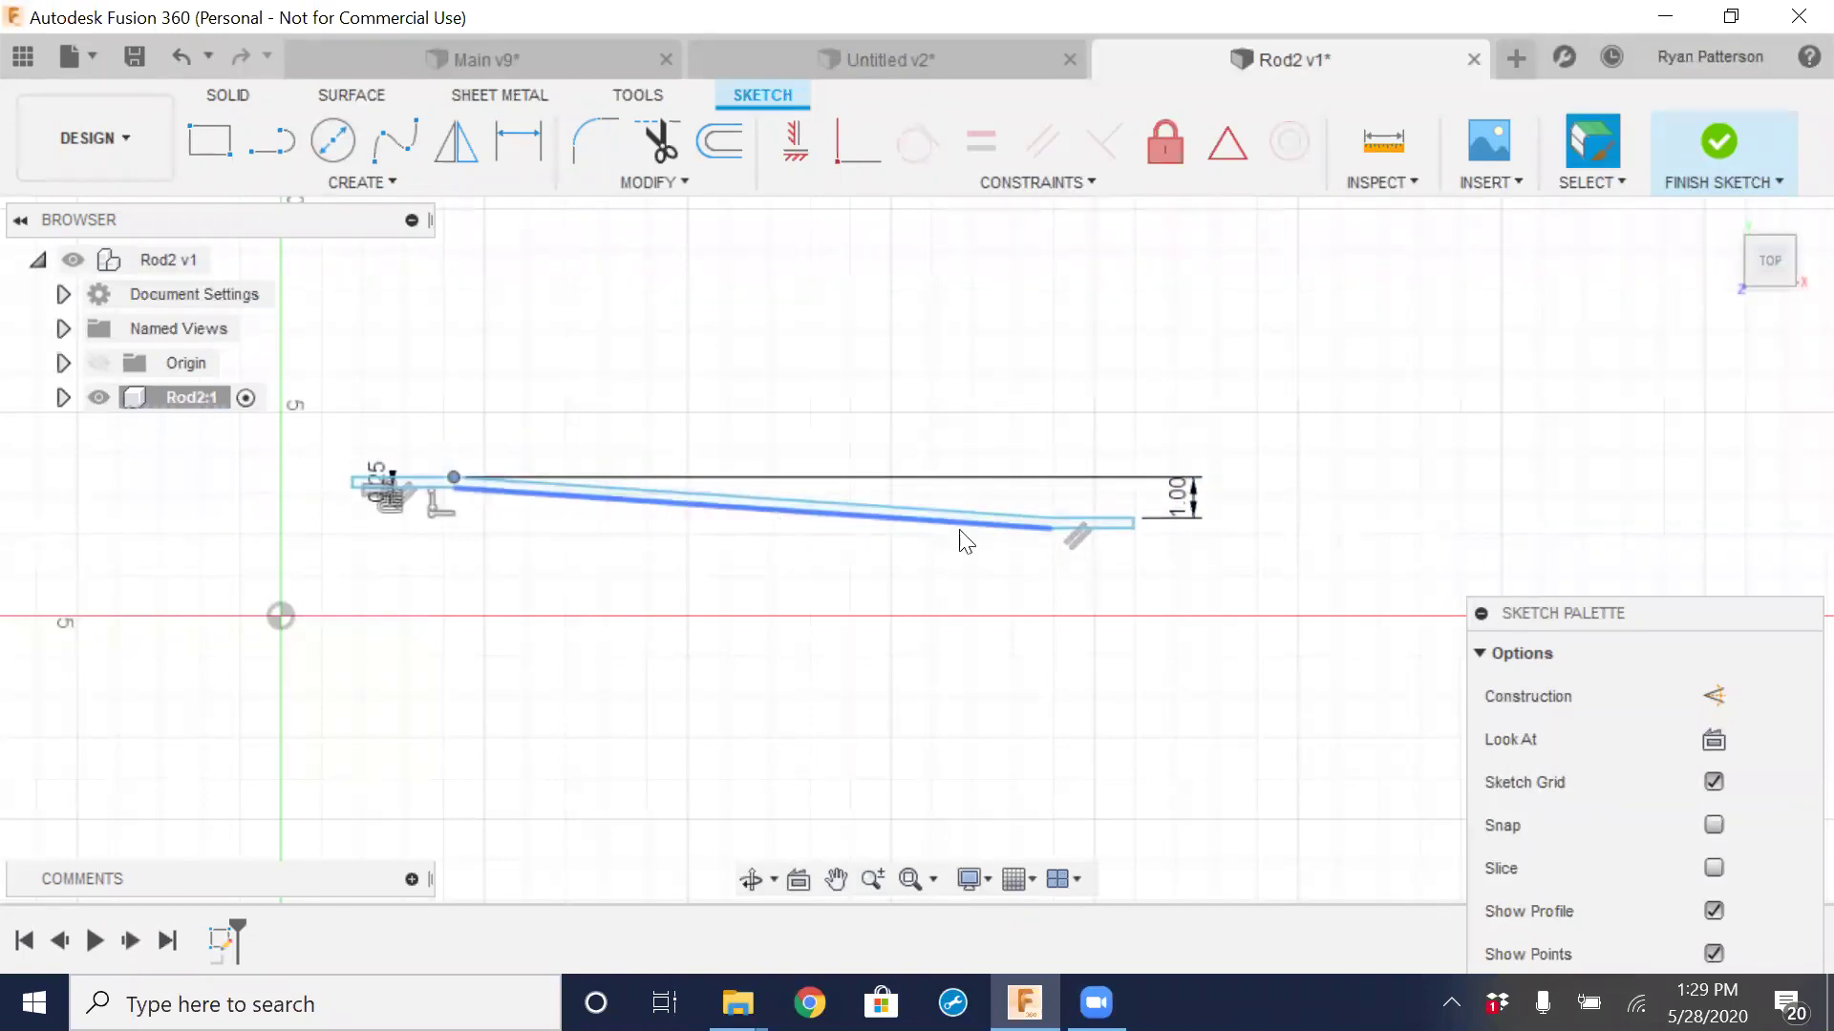
{"action": "left_click", "coordinate": [518, 141]}
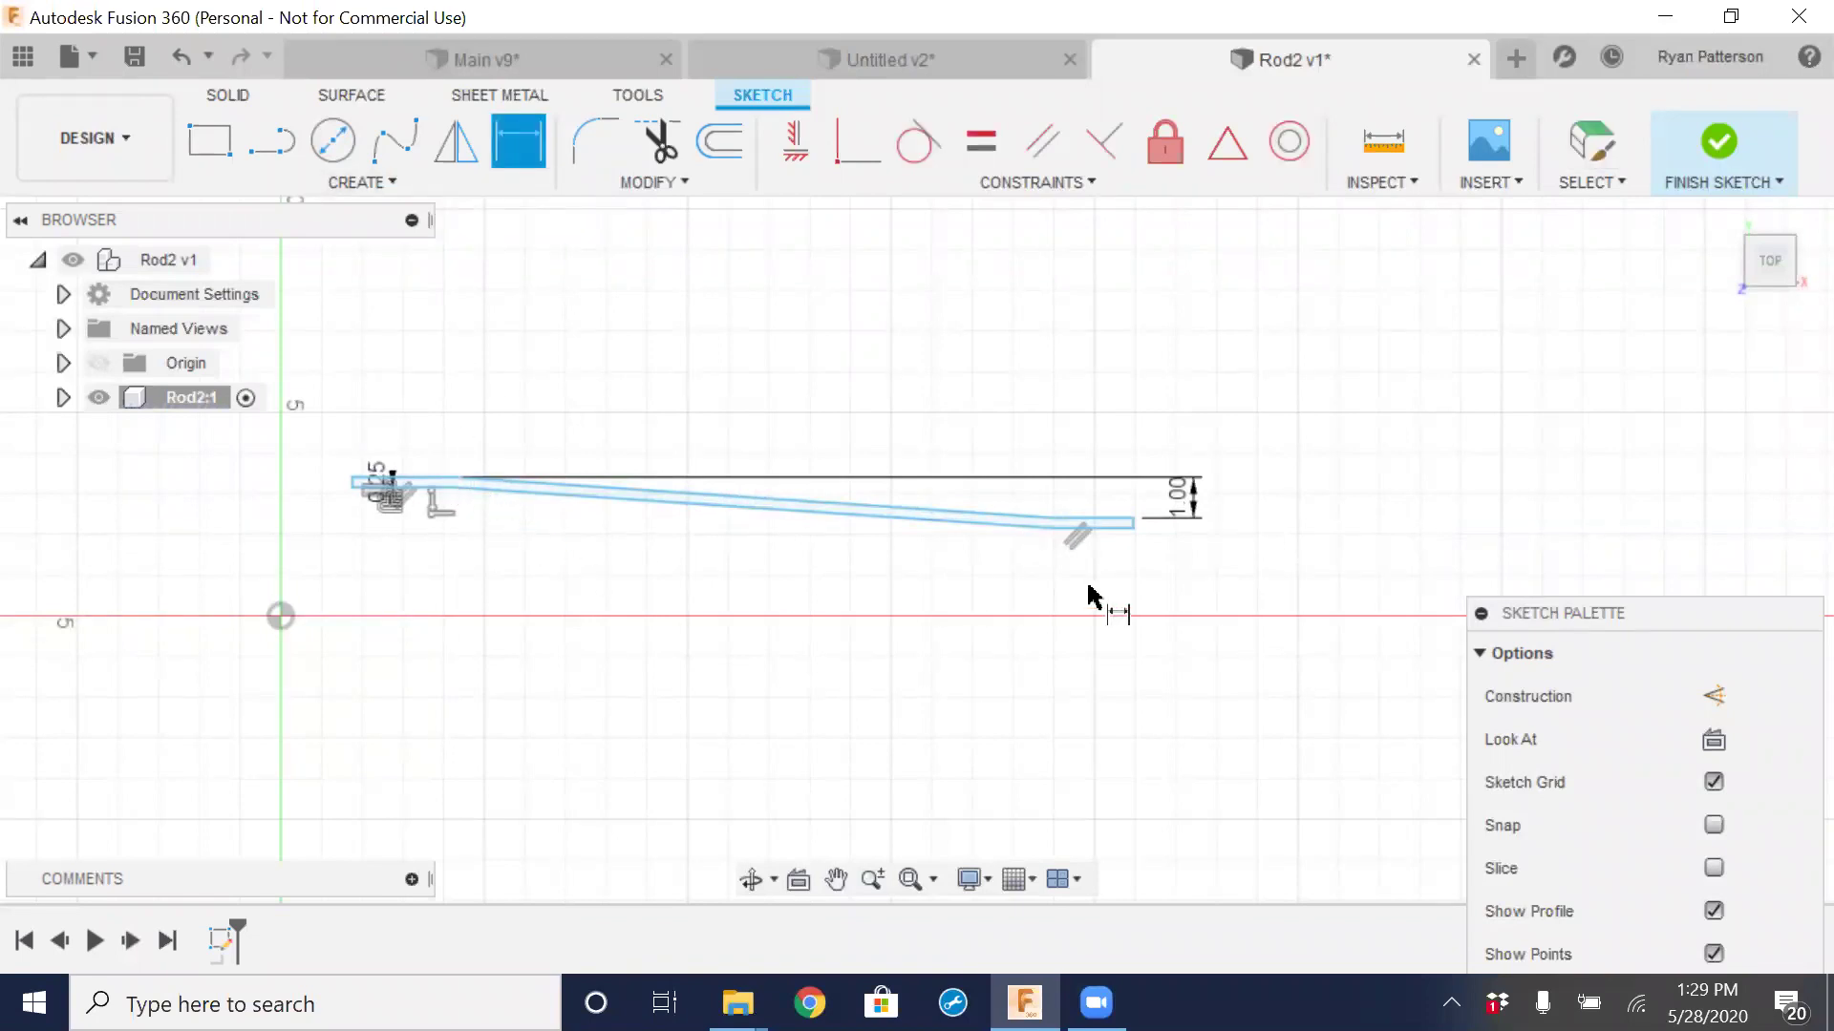
{"action": "left_click", "coordinate": [1051, 518]}
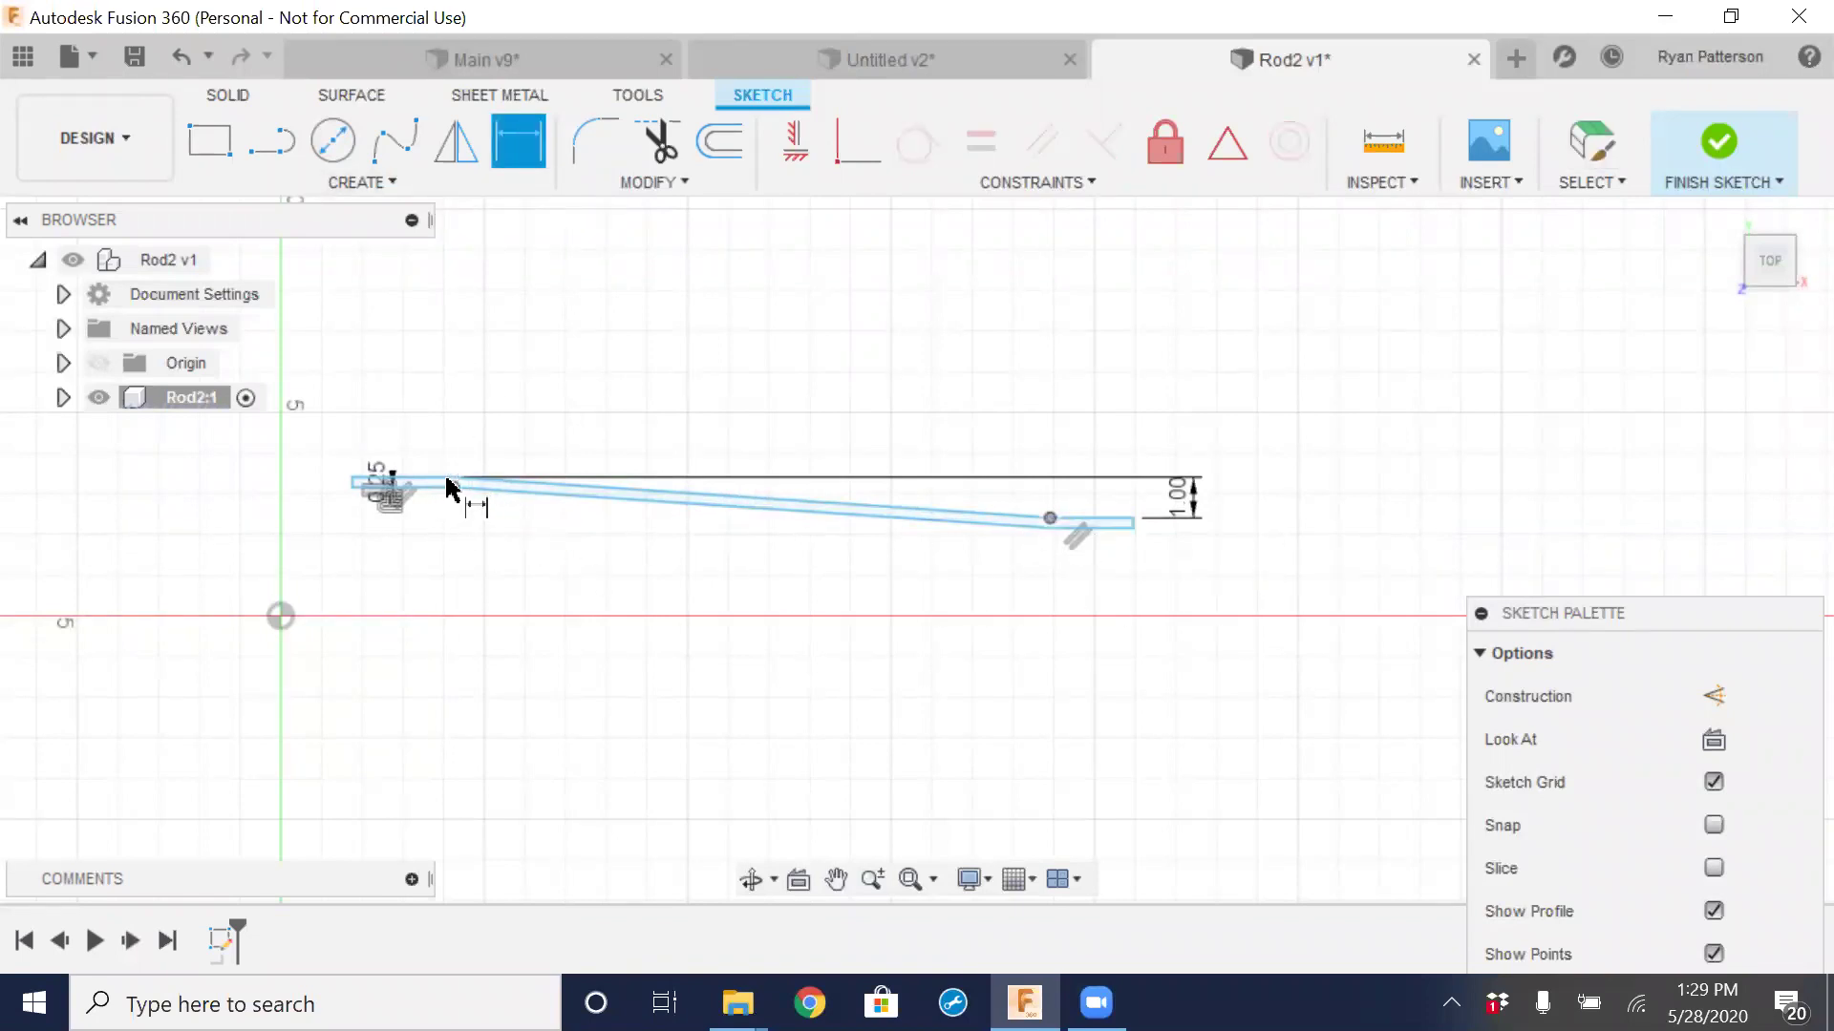
{"action": "left_click", "coordinate": [455, 477]}
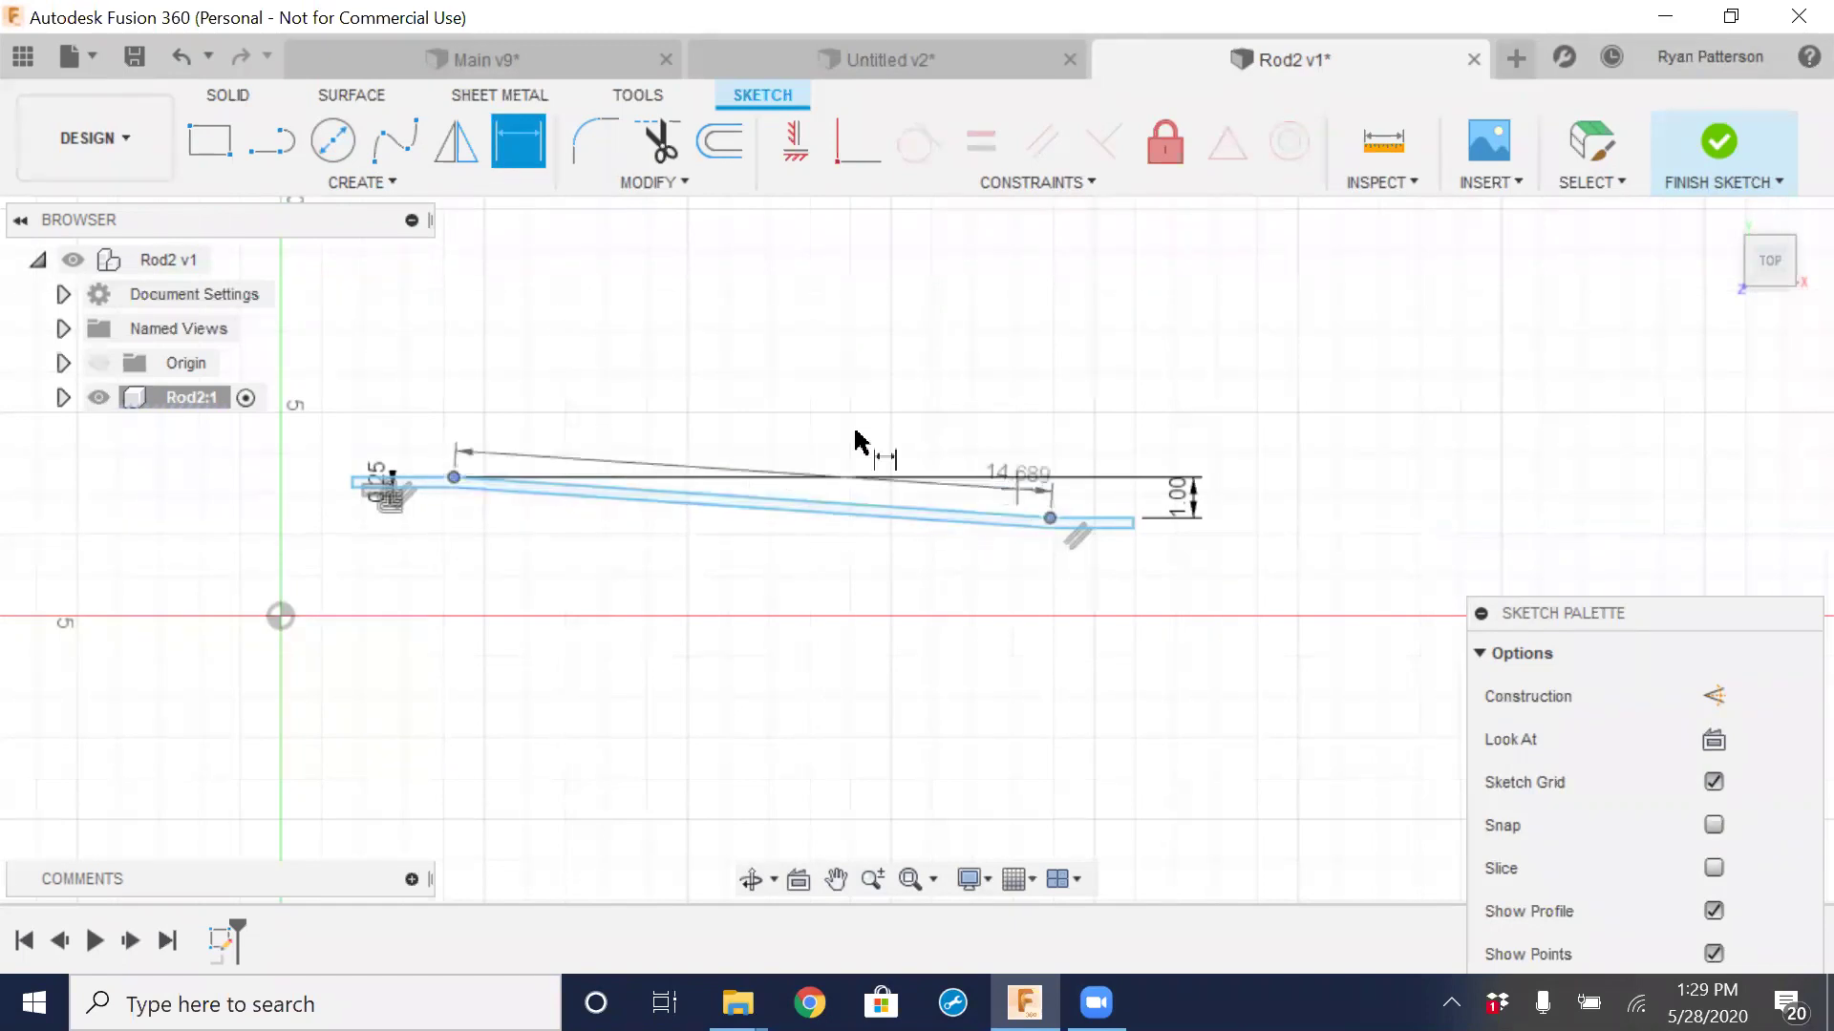
{"action": "left_click", "coordinate": [686, 430]}
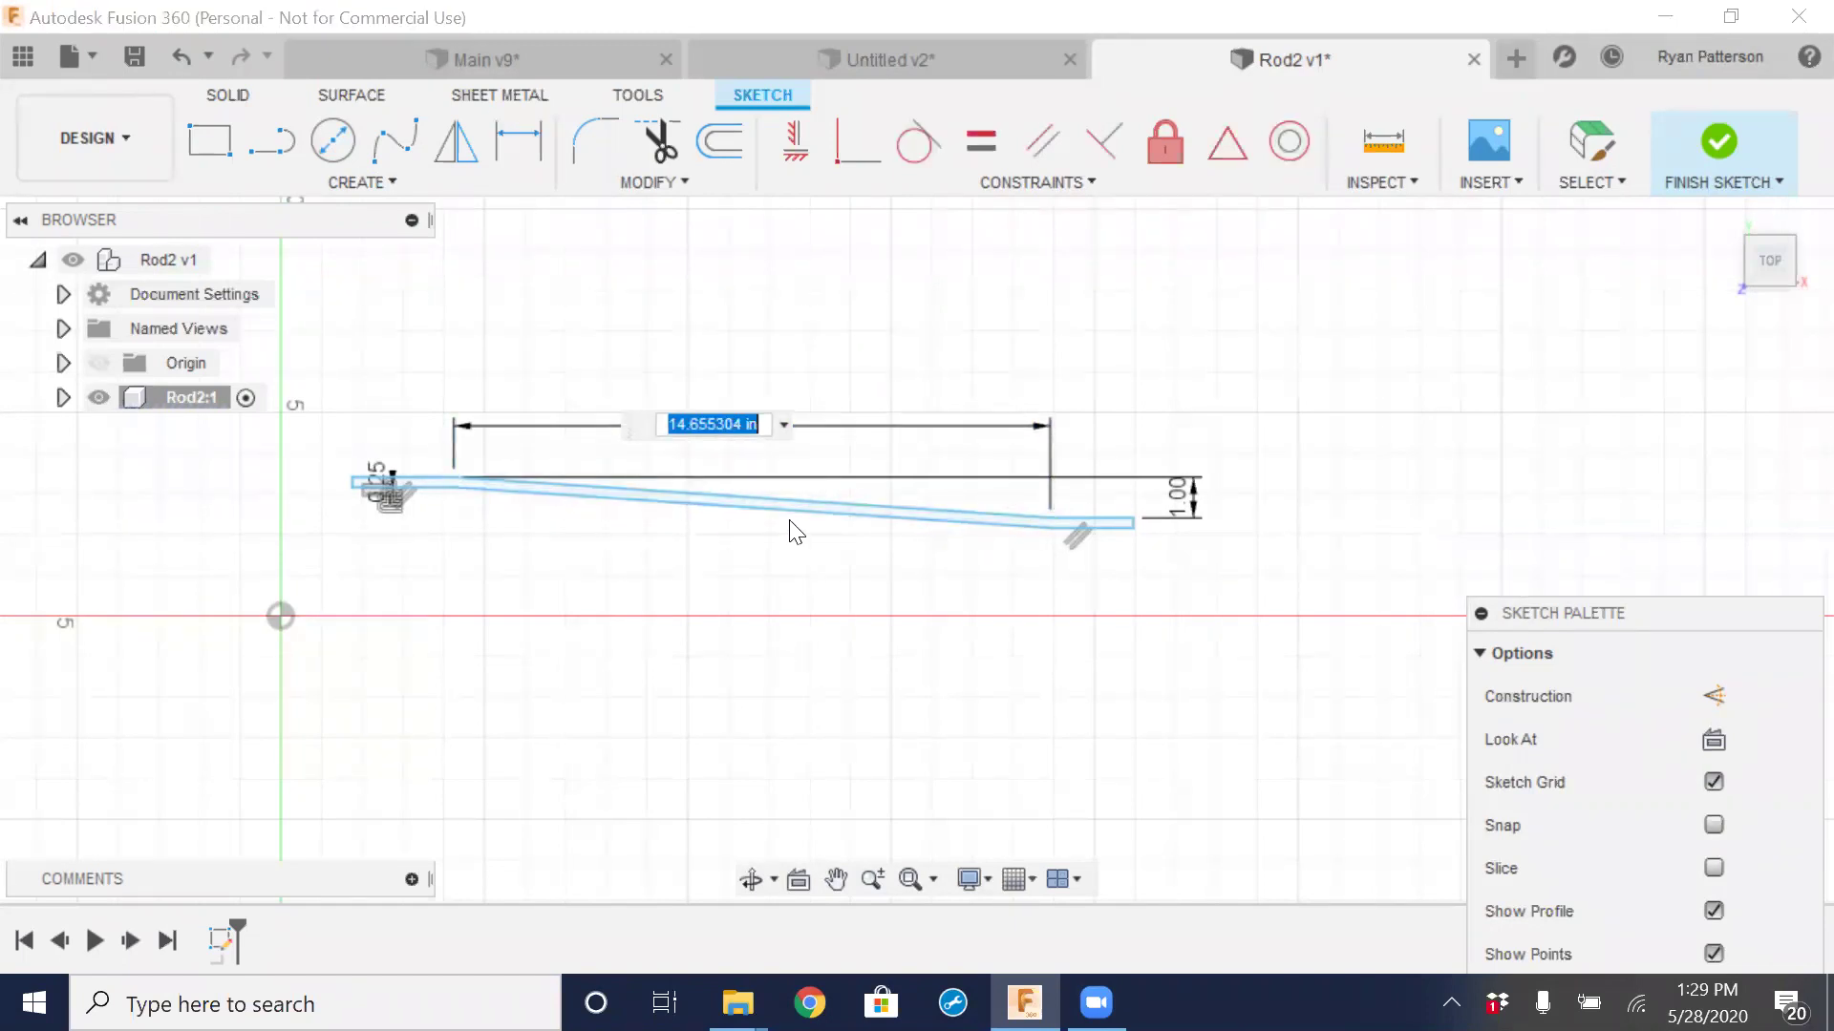
{"action": "key", "text": "Return"}
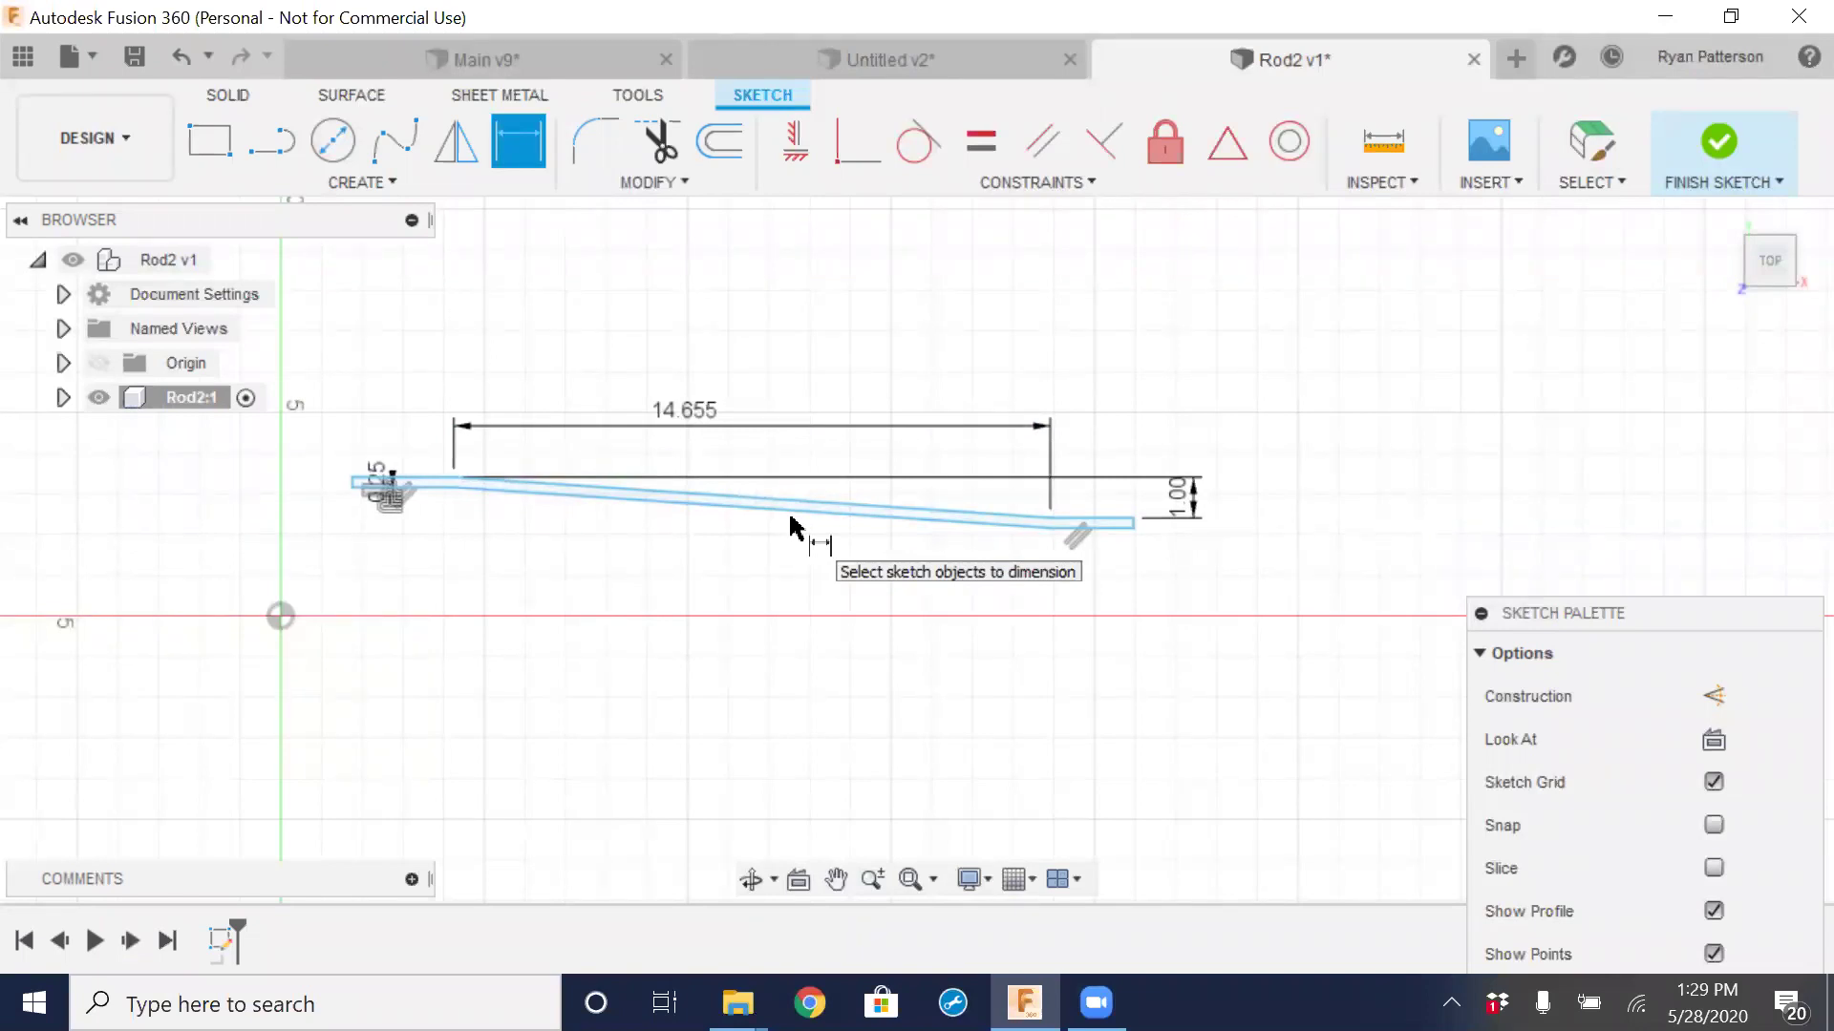
In the Untitled v2 assembly, measure the distance between the Base's top end edges at the Head and at the Foot
{"action": "left_click", "coordinate": [856, 61]}
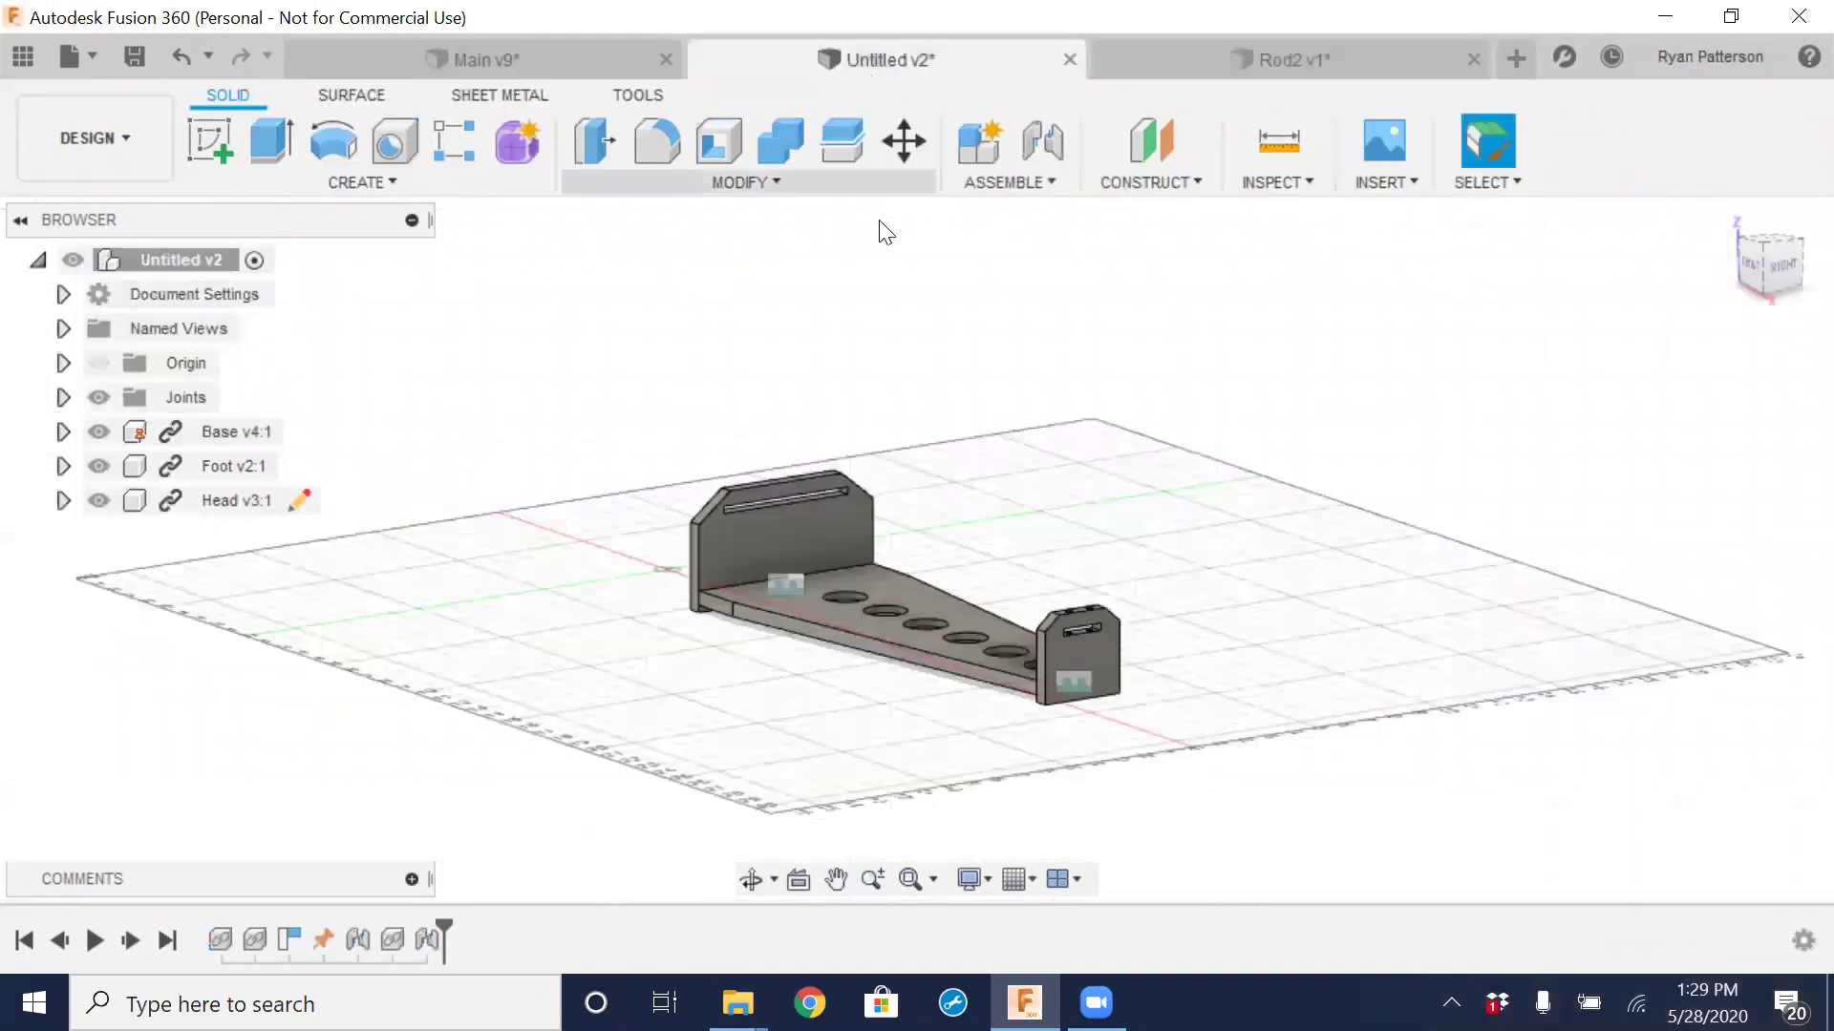
{"action": "scroll", "coordinate": [945, 631], "scroll_direction": "up", "scroll_amount": 2}
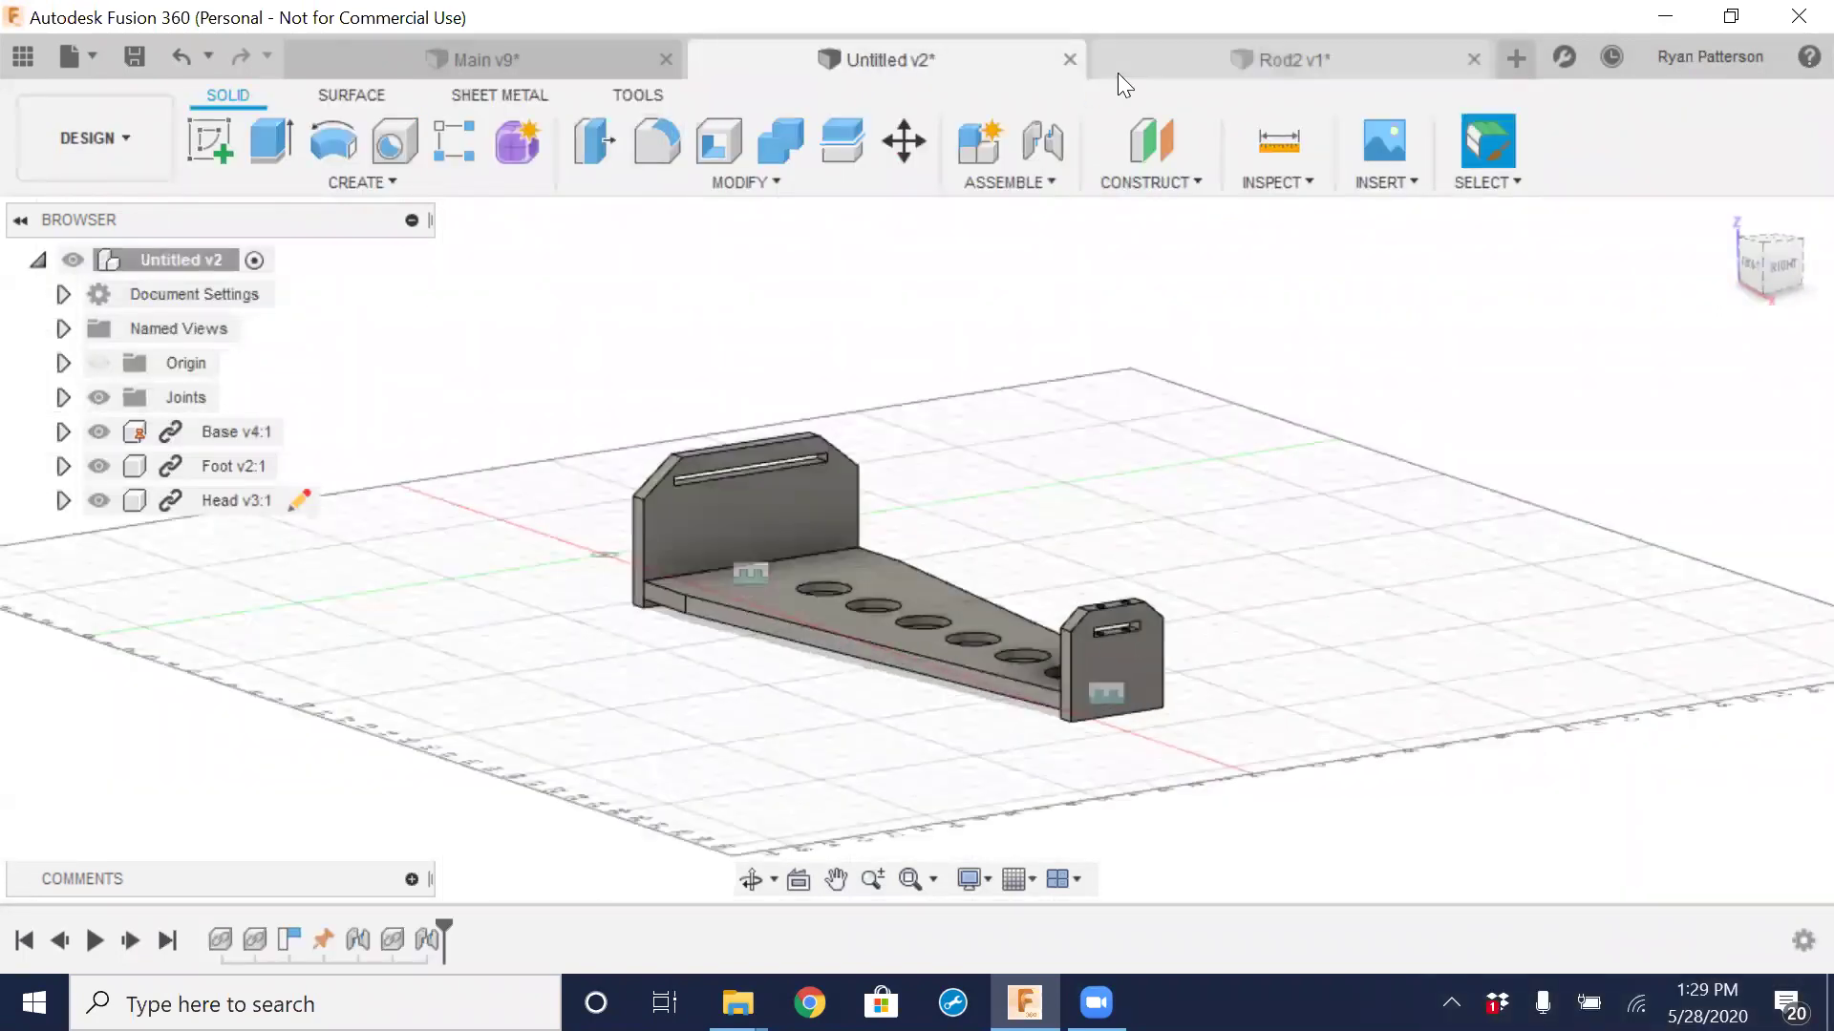
{"action": "left_click", "coordinate": [1280, 141]}
{"action": "scroll", "coordinate": [737, 542], "scroll_direction": "up", "scroll_amount": 5}
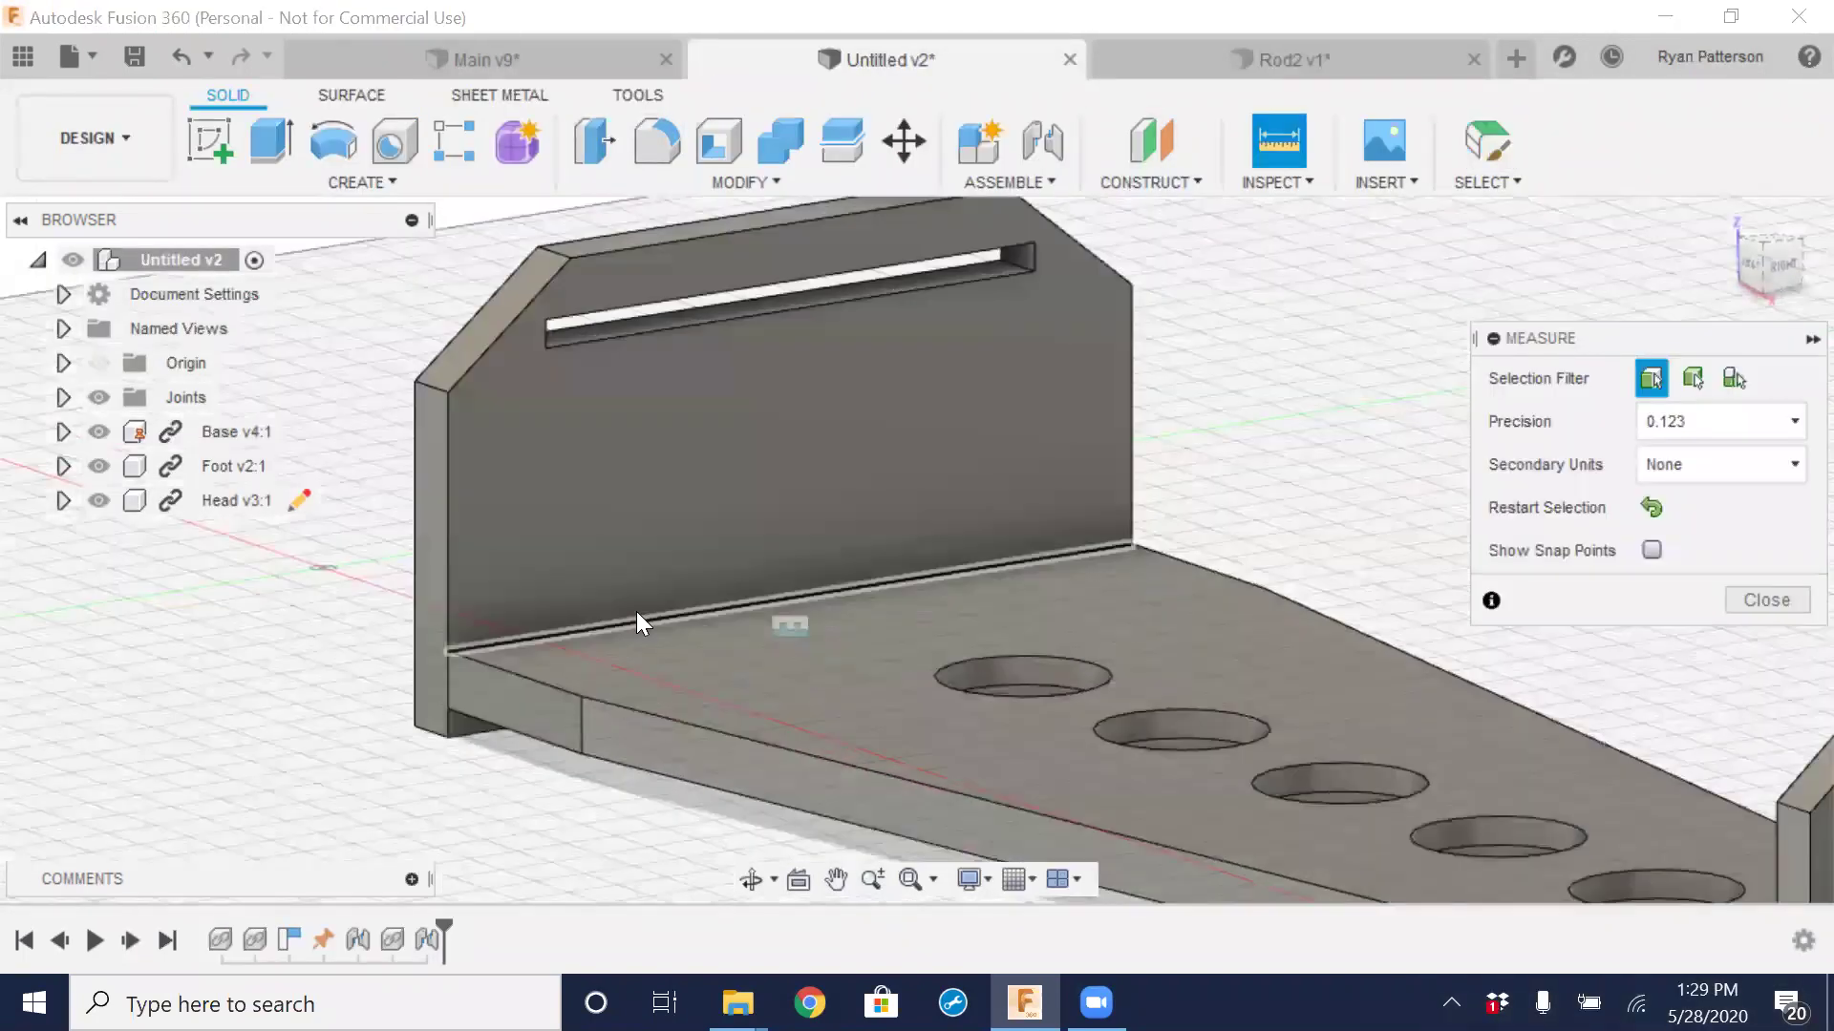
{"action": "left_click", "coordinate": [633, 620]}
{"action": "scroll", "coordinate": [582, 476], "scroll_direction": "down", "scroll_amount": 1}
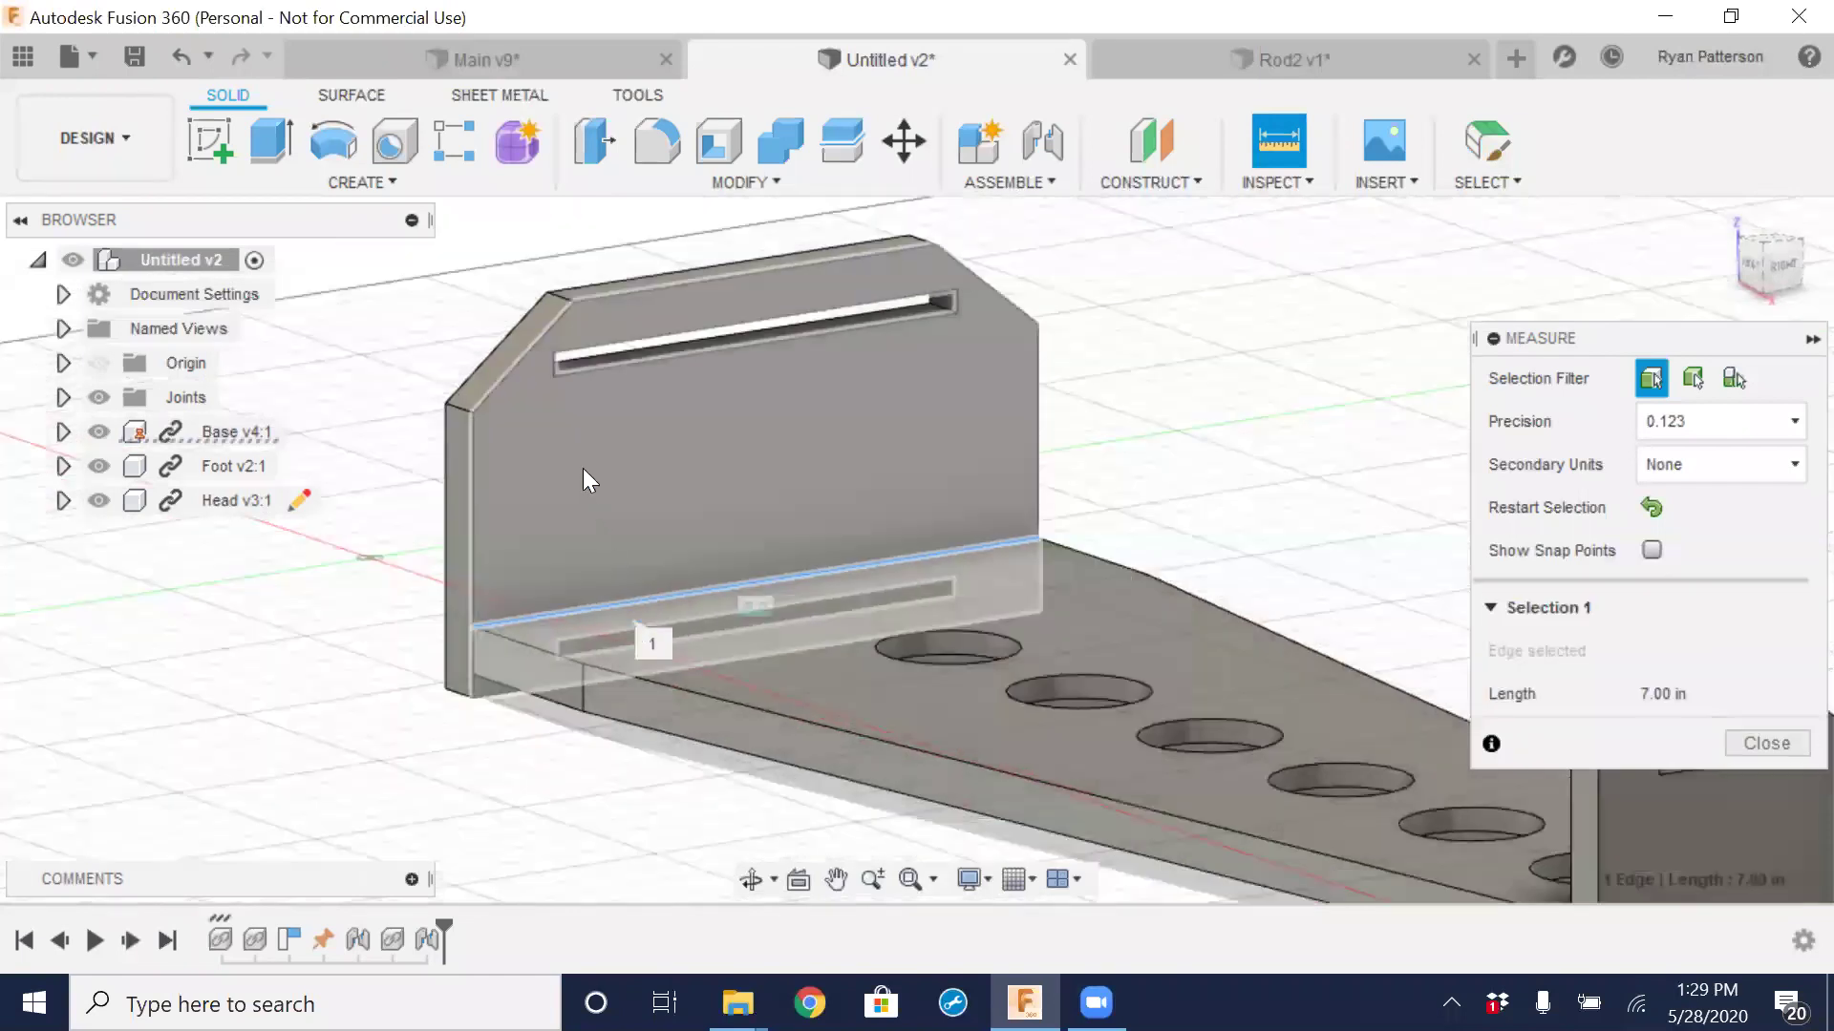
{"action": "scroll", "coordinate": [584, 477], "scroll_direction": "down", "scroll_amount": 5}
{"action": "middle_click_drag", "start_coordinate": [743, 603], "coordinate": [847, 532], "text": "shift"}
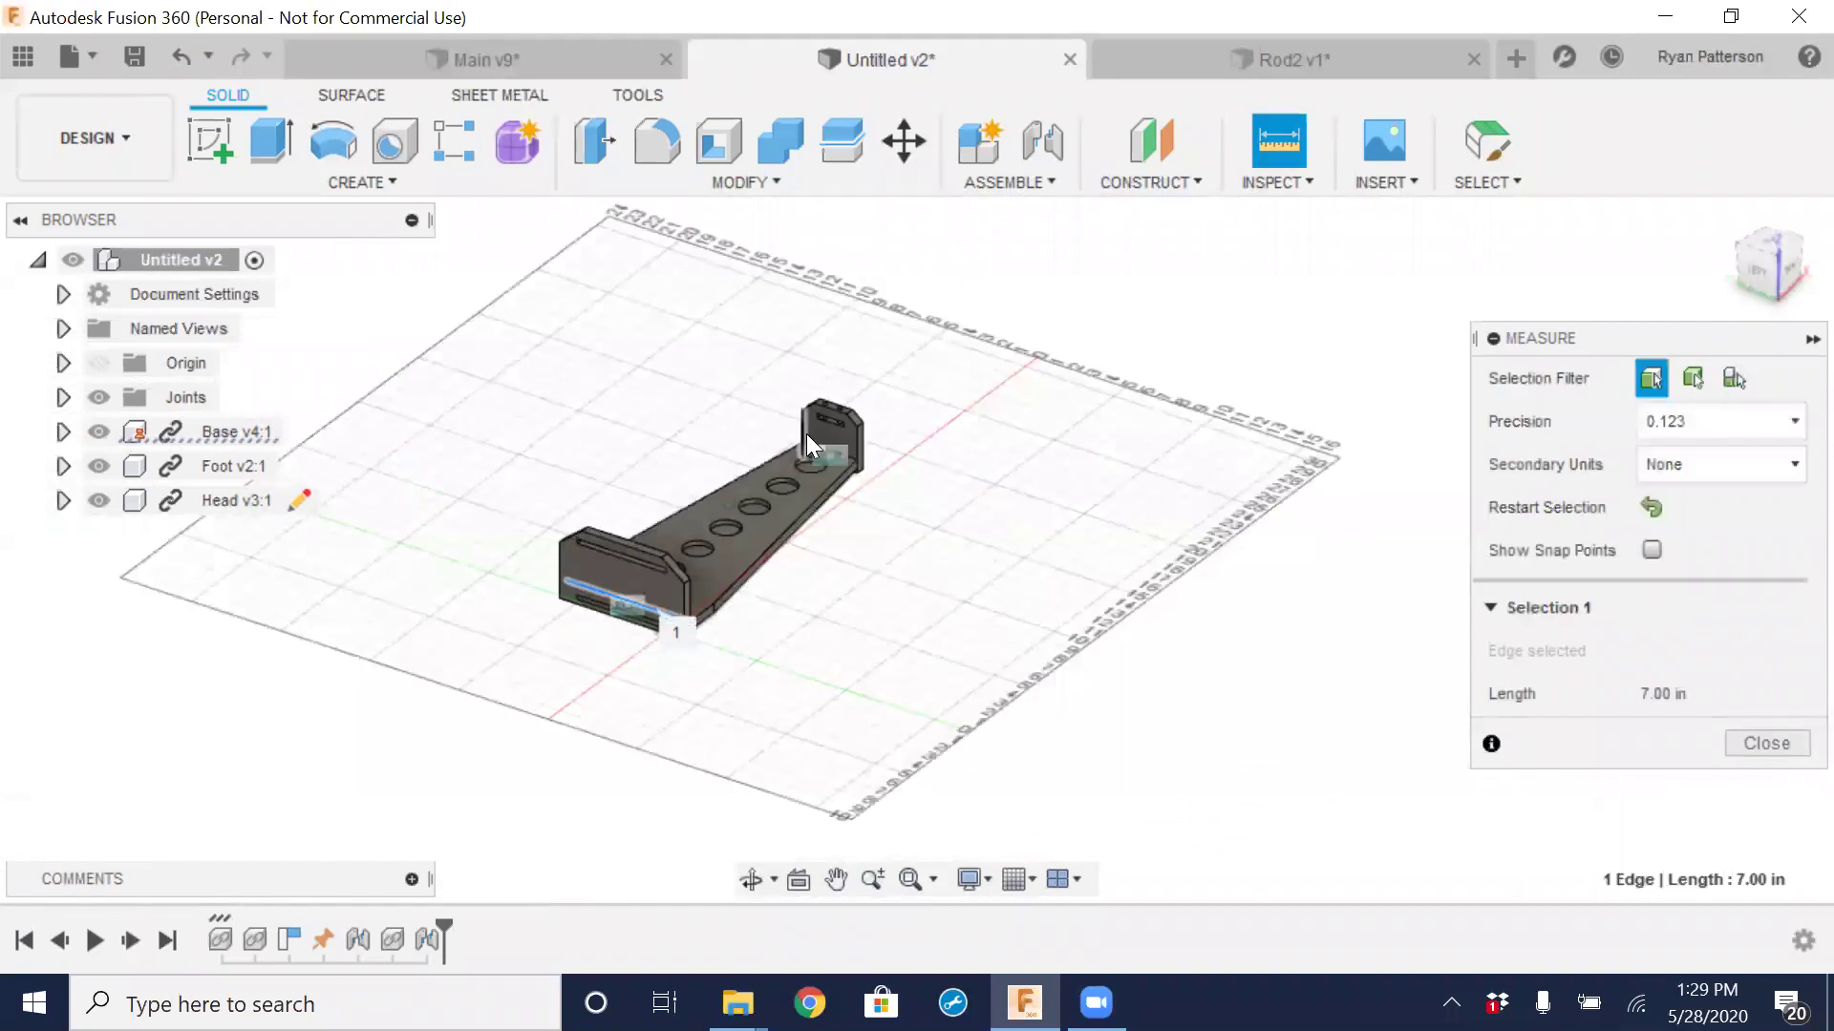
{"action": "scroll", "coordinate": [809, 440], "scroll_direction": "up", "scroll_amount": 5}
{"action": "left_click", "coordinate": [837, 479]}
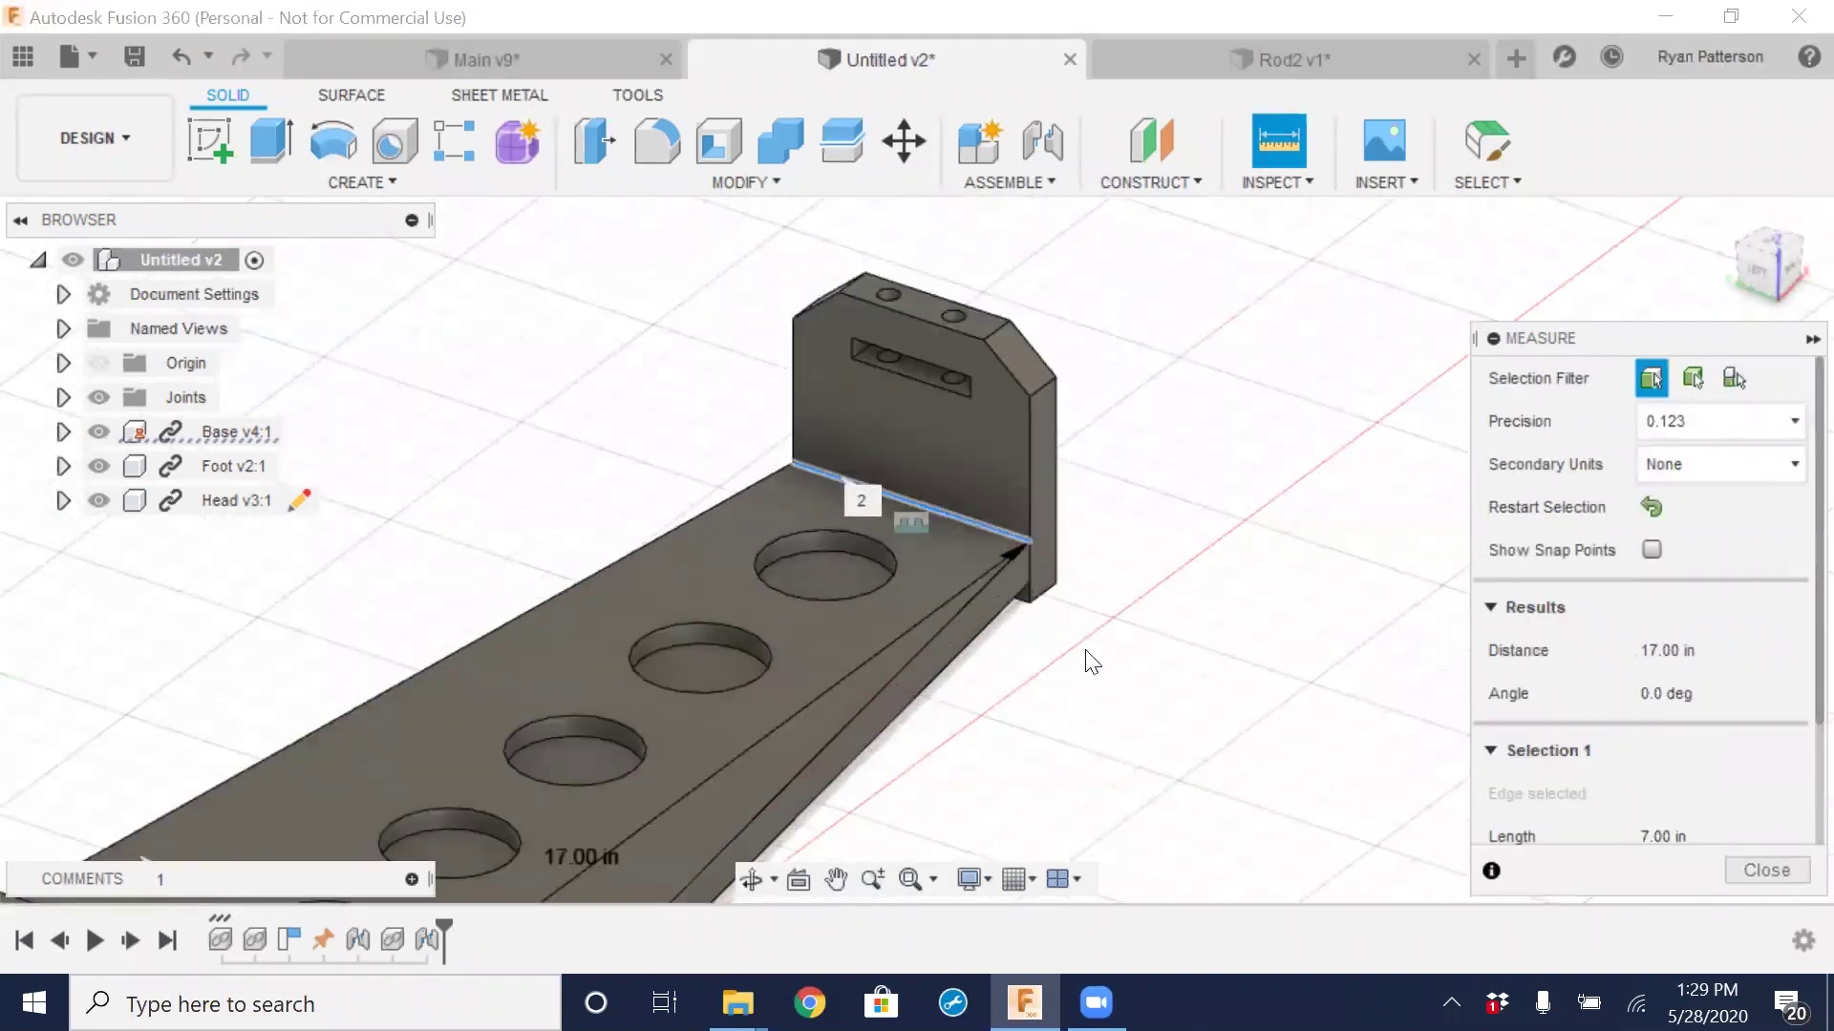
{"action": "left_click", "coordinate": [1763, 870]}
{"action": "scroll", "coordinate": [1138, 503], "scroll_direction": "down", "scroll_amount": 5}
{"action": "middle_click_drag", "start_coordinate": [1137, 503], "coordinate": [983, 726], "text": "shift"}
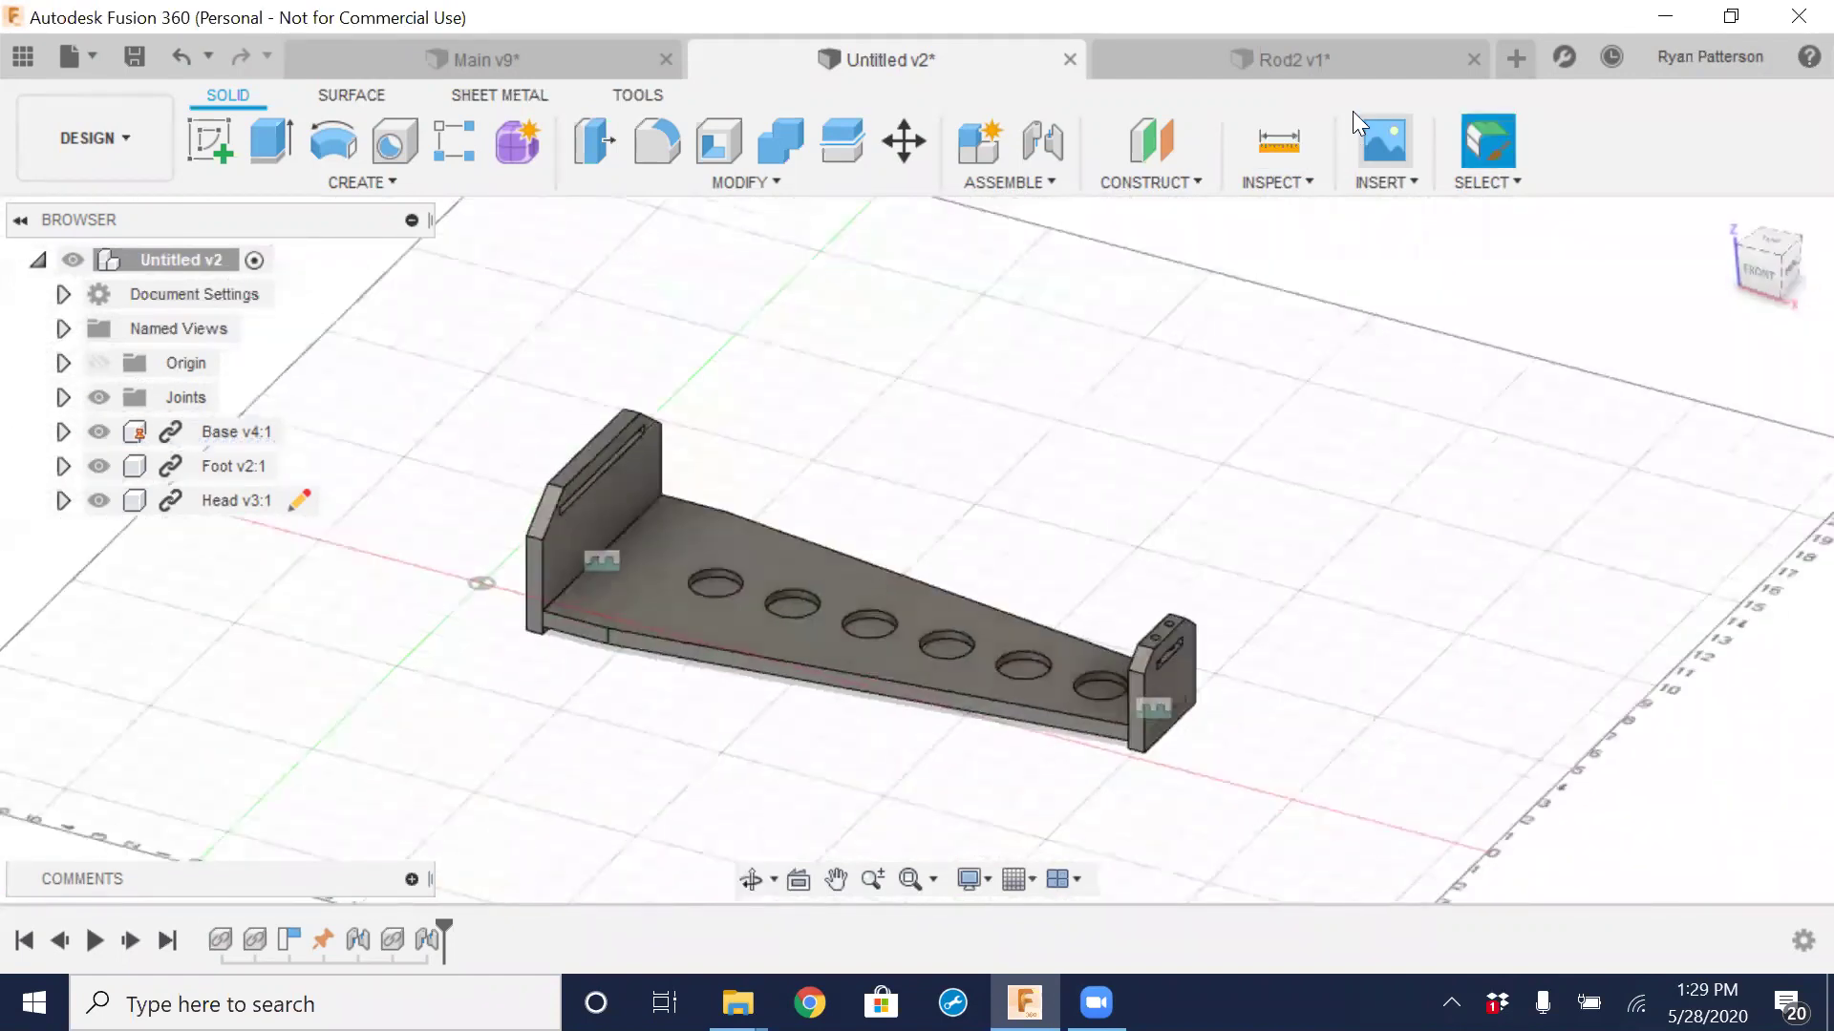
Return to the Rod2 sketch and set the horizontal distance between the two bends to 16.5 in
{"action": "left_click", "coordinate": [1287, 57]}
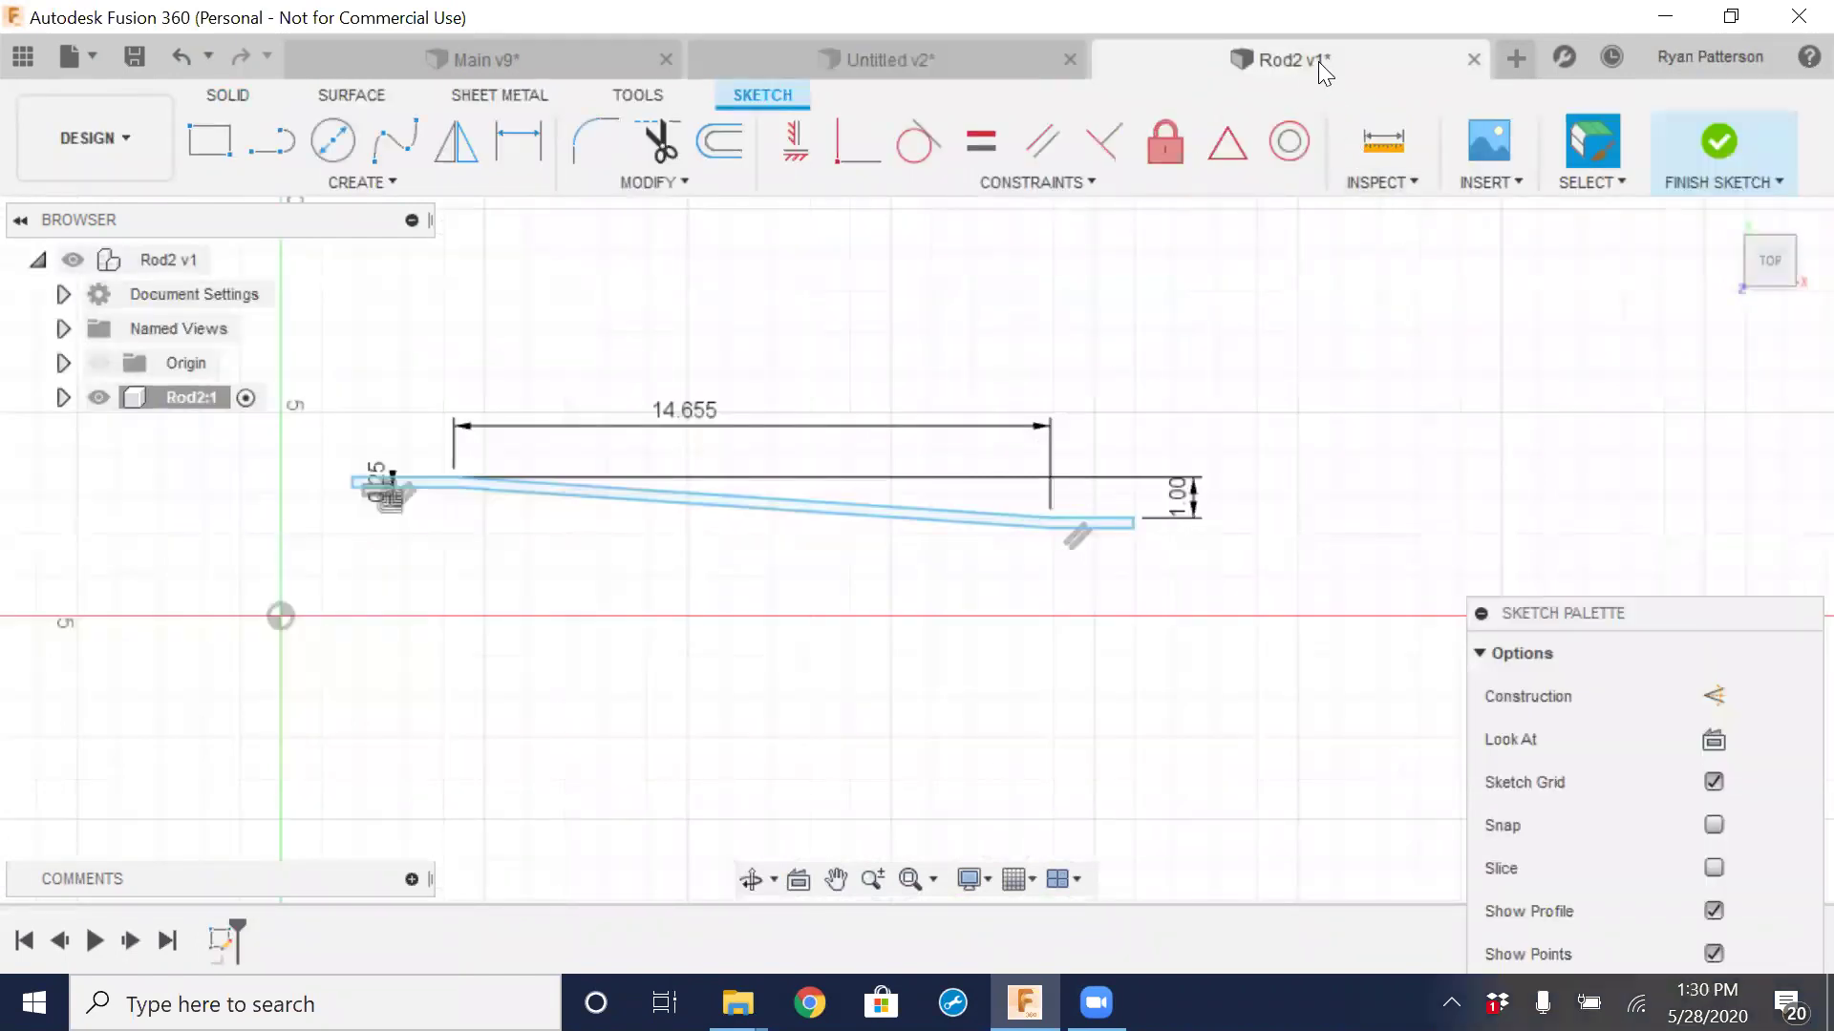
{"action": "double_click", "coordinate": [691, 411]}
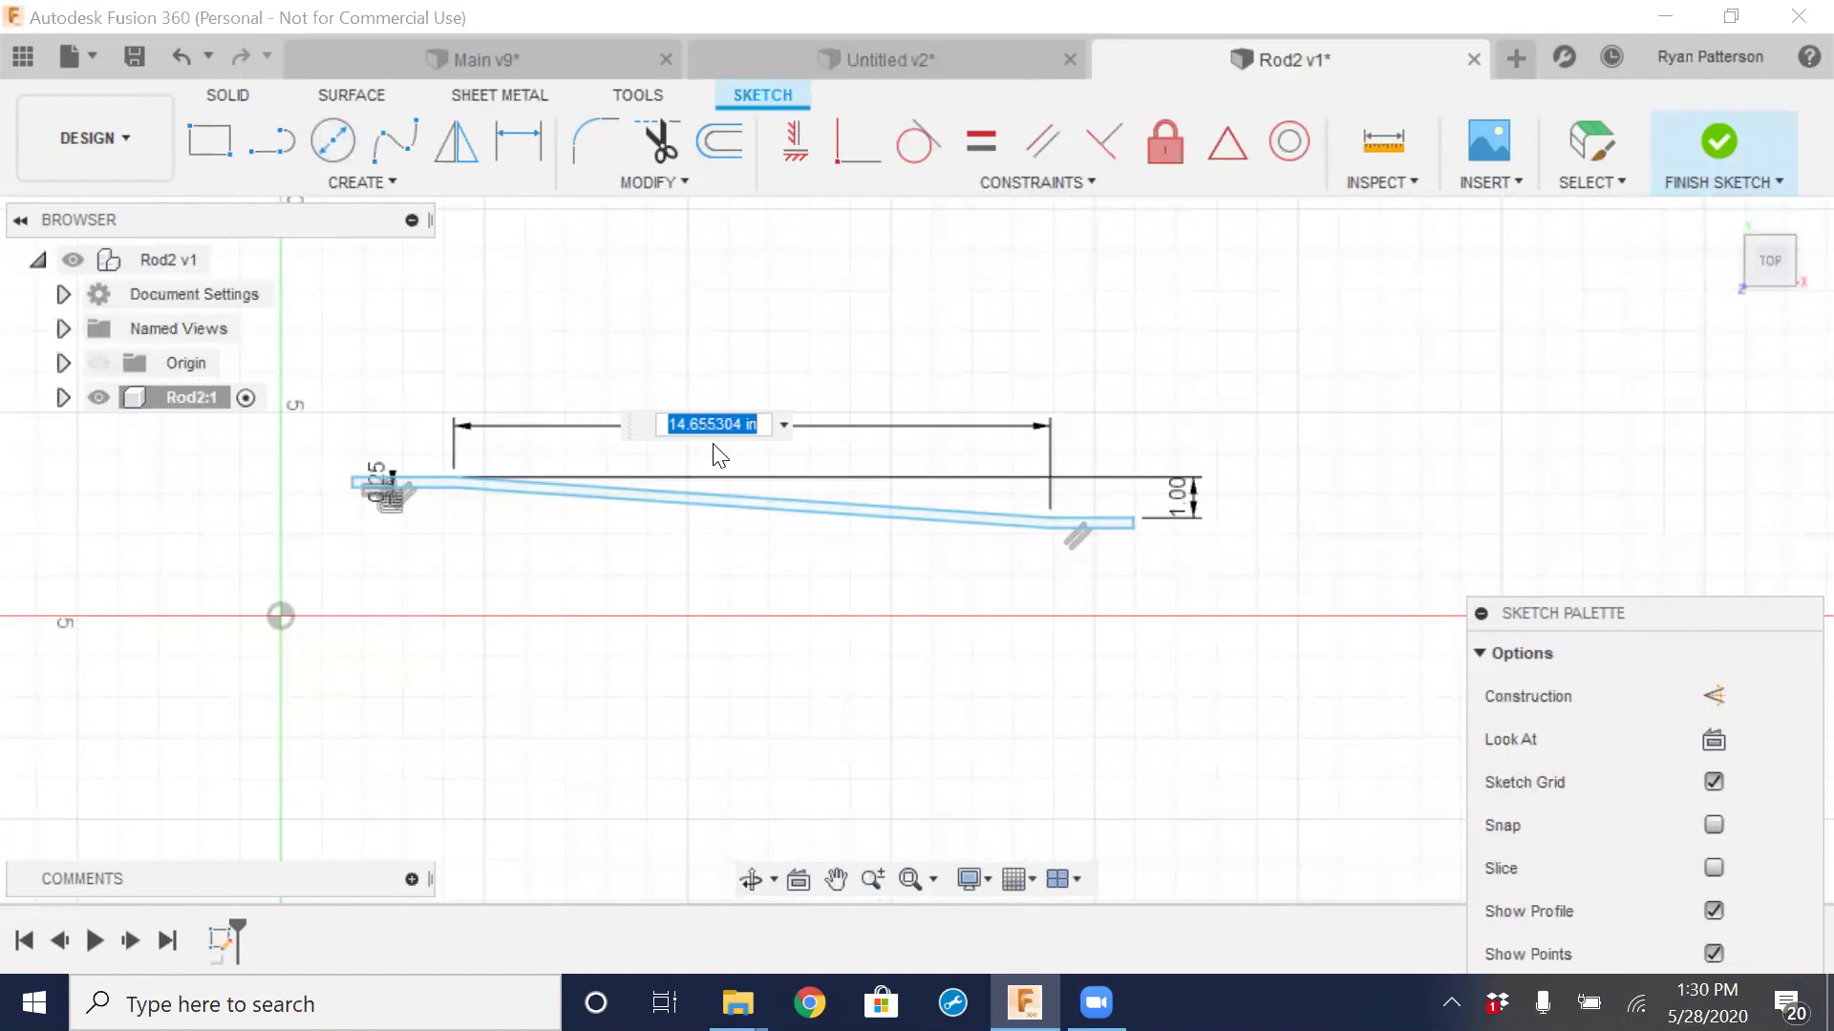
{"action": "type", "text": "16.5"}
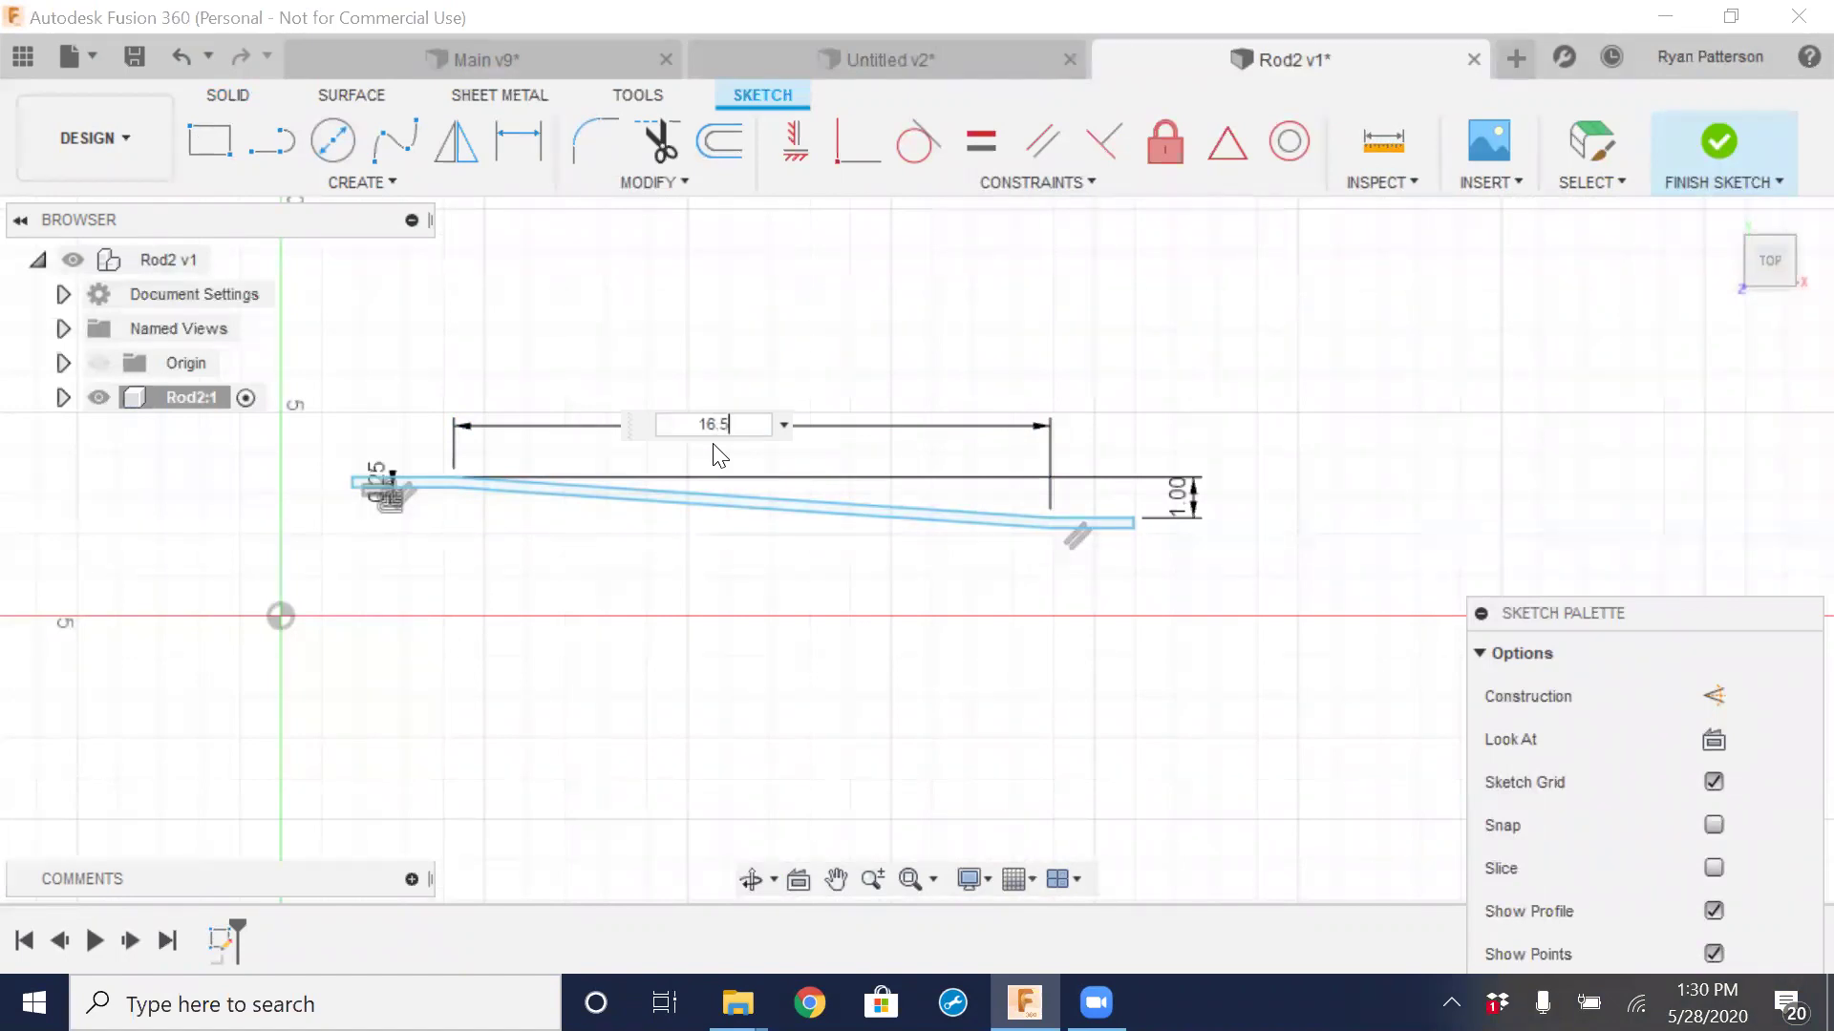
{"action": "key", "text": "Return"}
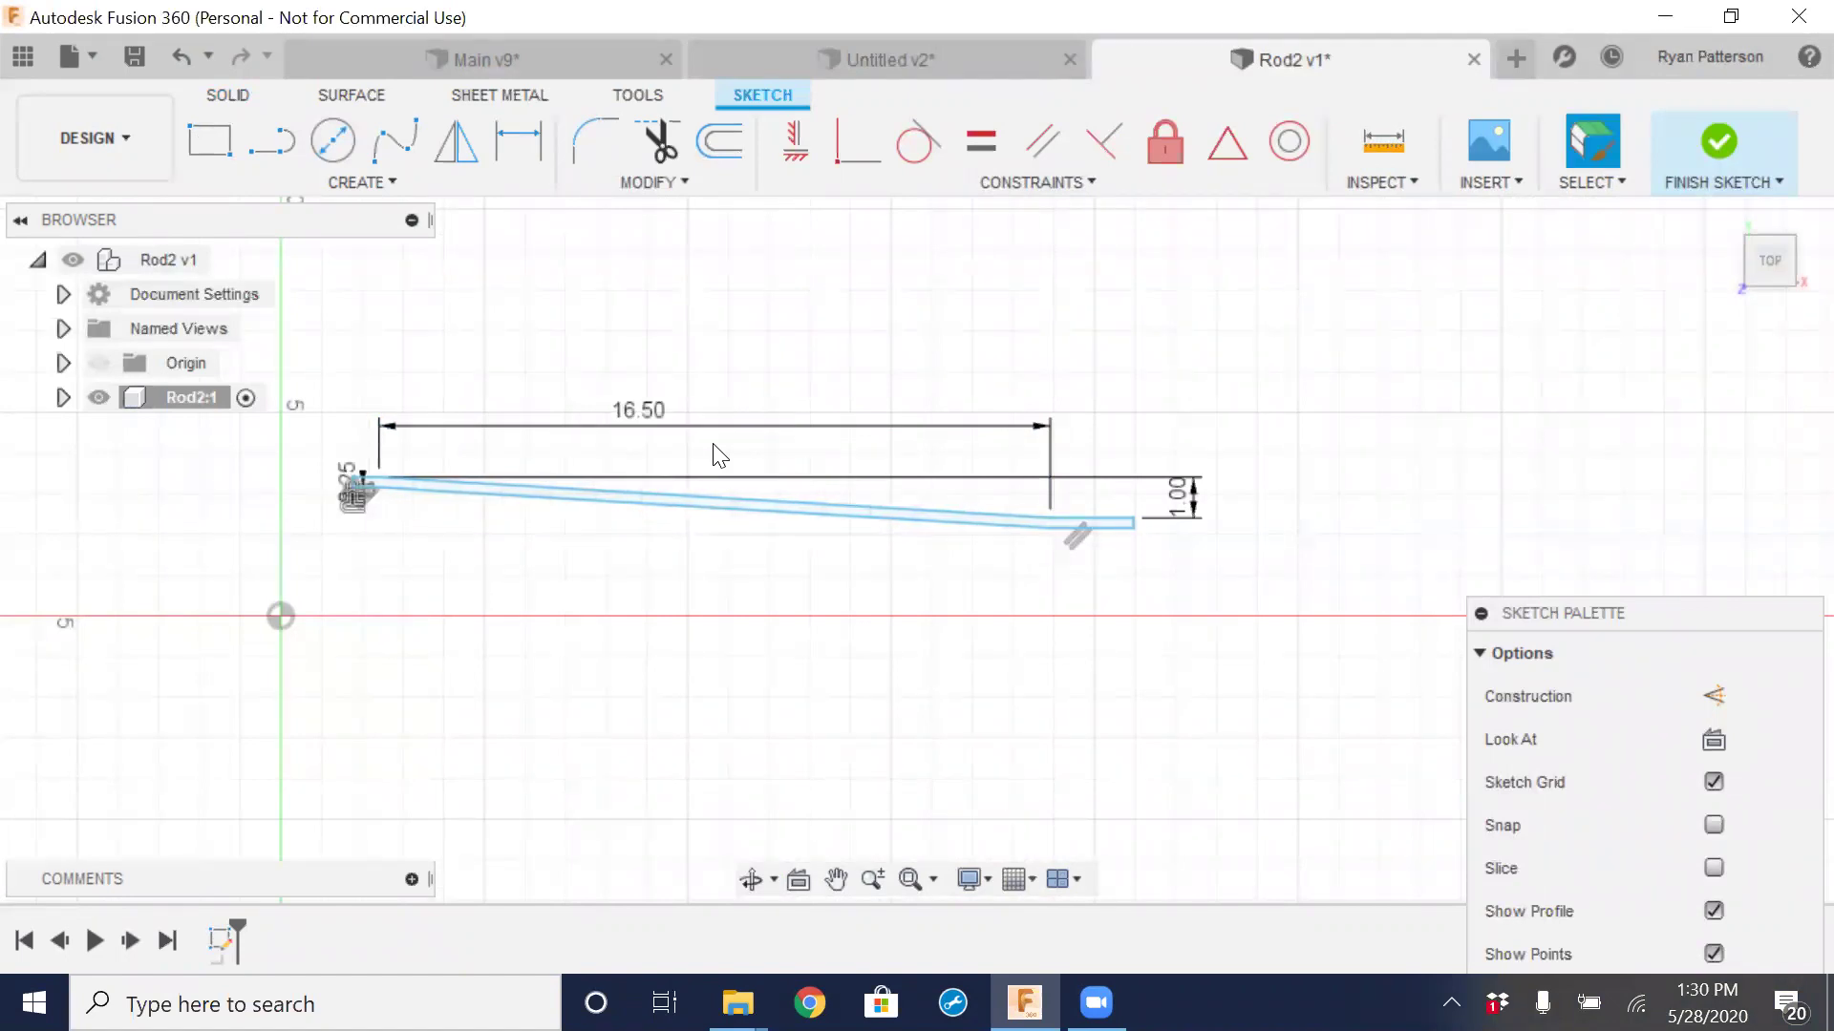
Stretch the outer end of the rod profile's upper straight section outward until the section is about 1.85 in long
{"action": "scroll", "coordinate": [353, 482], "scroll_direction": "up", "scroll_amount": 5}
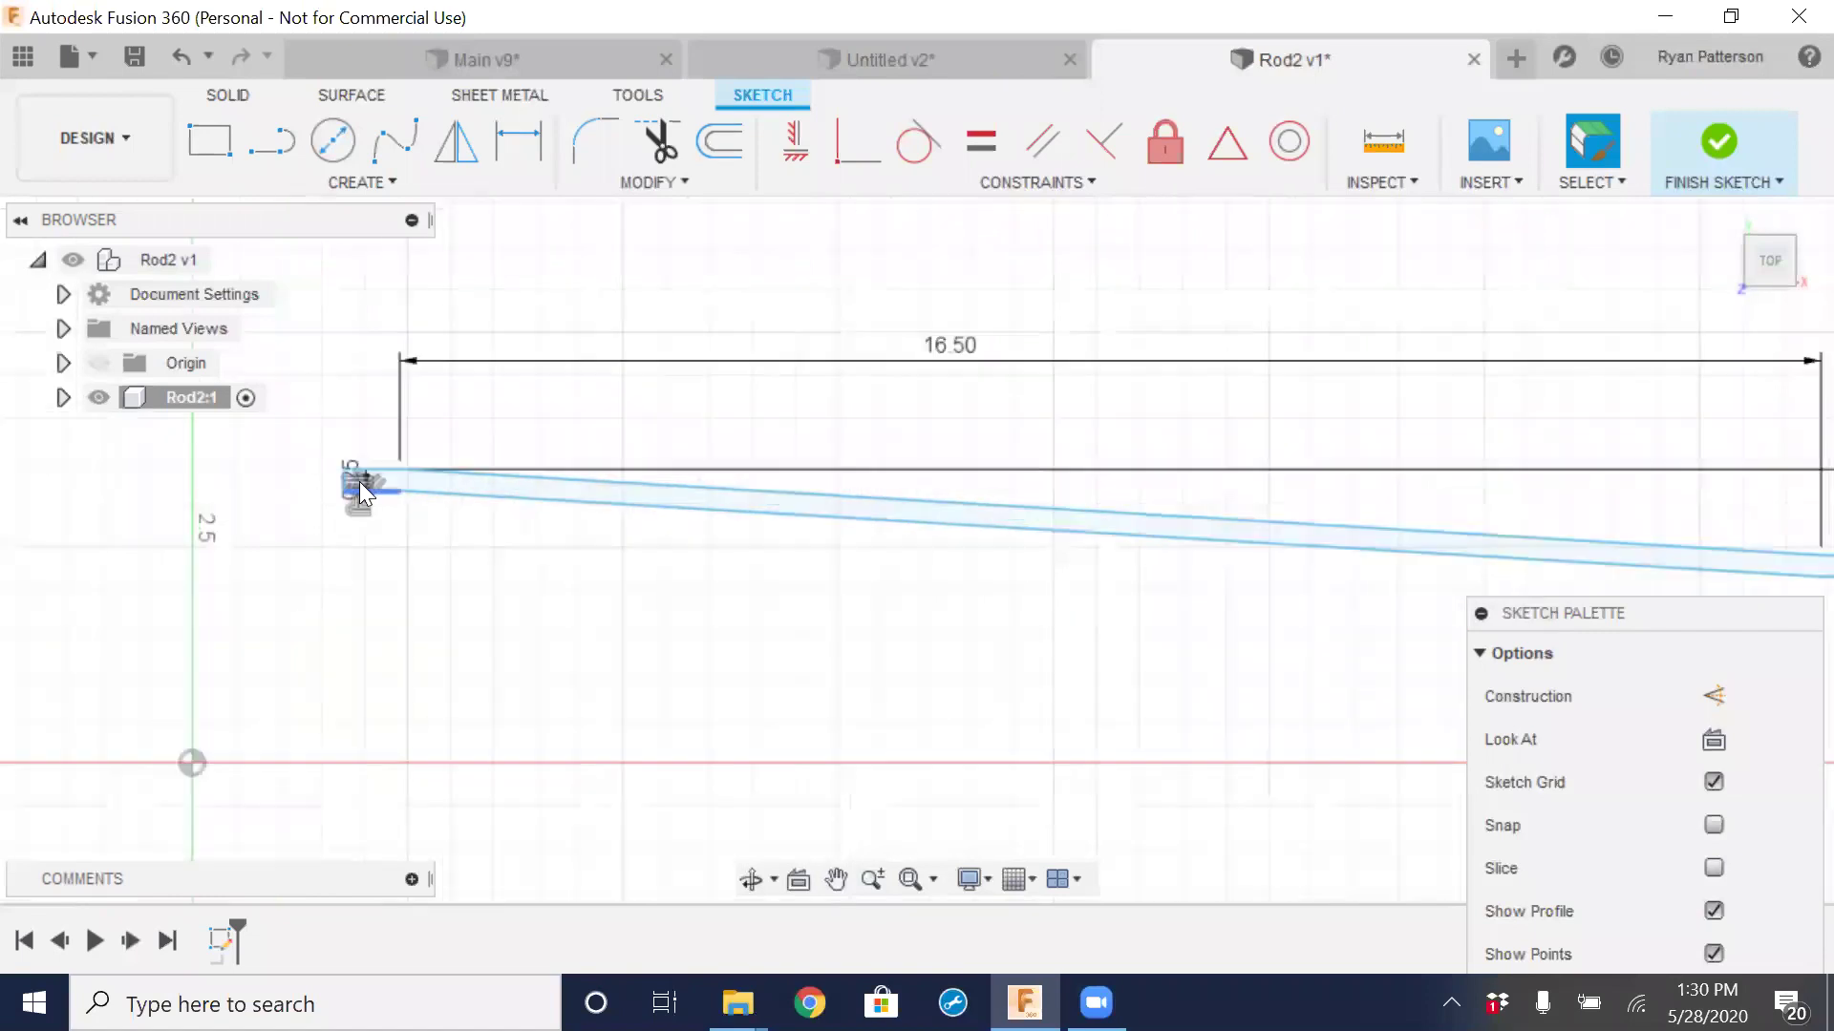
{"action": "mouse_move", "coordinate": [336, 484]}
{"action": "left_mouse_down"}
{"action": "mouse_move", "coordinate": [181, 508]}
{"action": "mouse_move", "coordinate": [229, 519]}
{"action": "mouse_move", "coordinate": [246, 496]}
{"action": "mouse_move", "coordinate": [105, 492]}
{"action": "mouse_move", "coordinate": [338, 500]}
{"action": "mouse_move", "coordinate": [137, 485]}
{"action": "mouse_move", "coordinate": [198, 485]}
{"action": "left_mouse_up"}
{"action": "scroll", "coordinate": [631, 563], "scroll_direction": "down", "scroll_amount": 2}
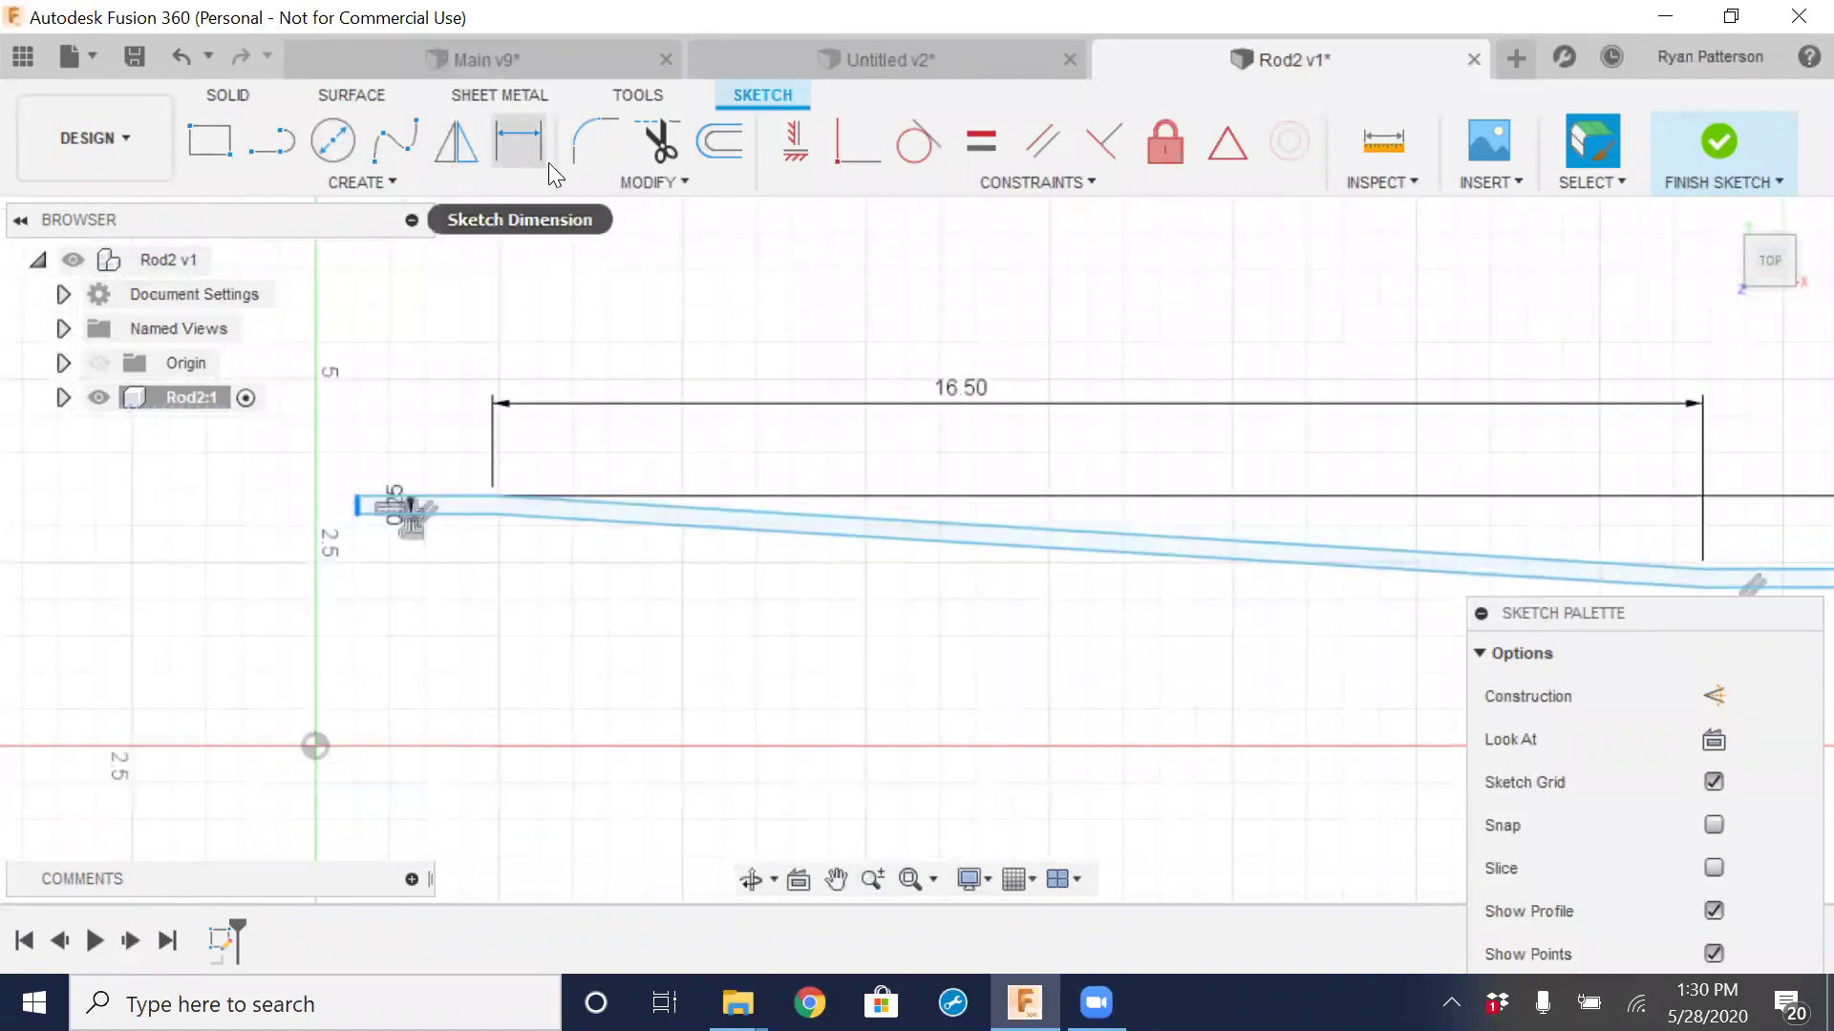
In the Main assembly, slide a rod along its joint to check how far its end extends past the wide end plate, and return to Rod2
{"action": "left_click", "coordinate": [428, 50]}
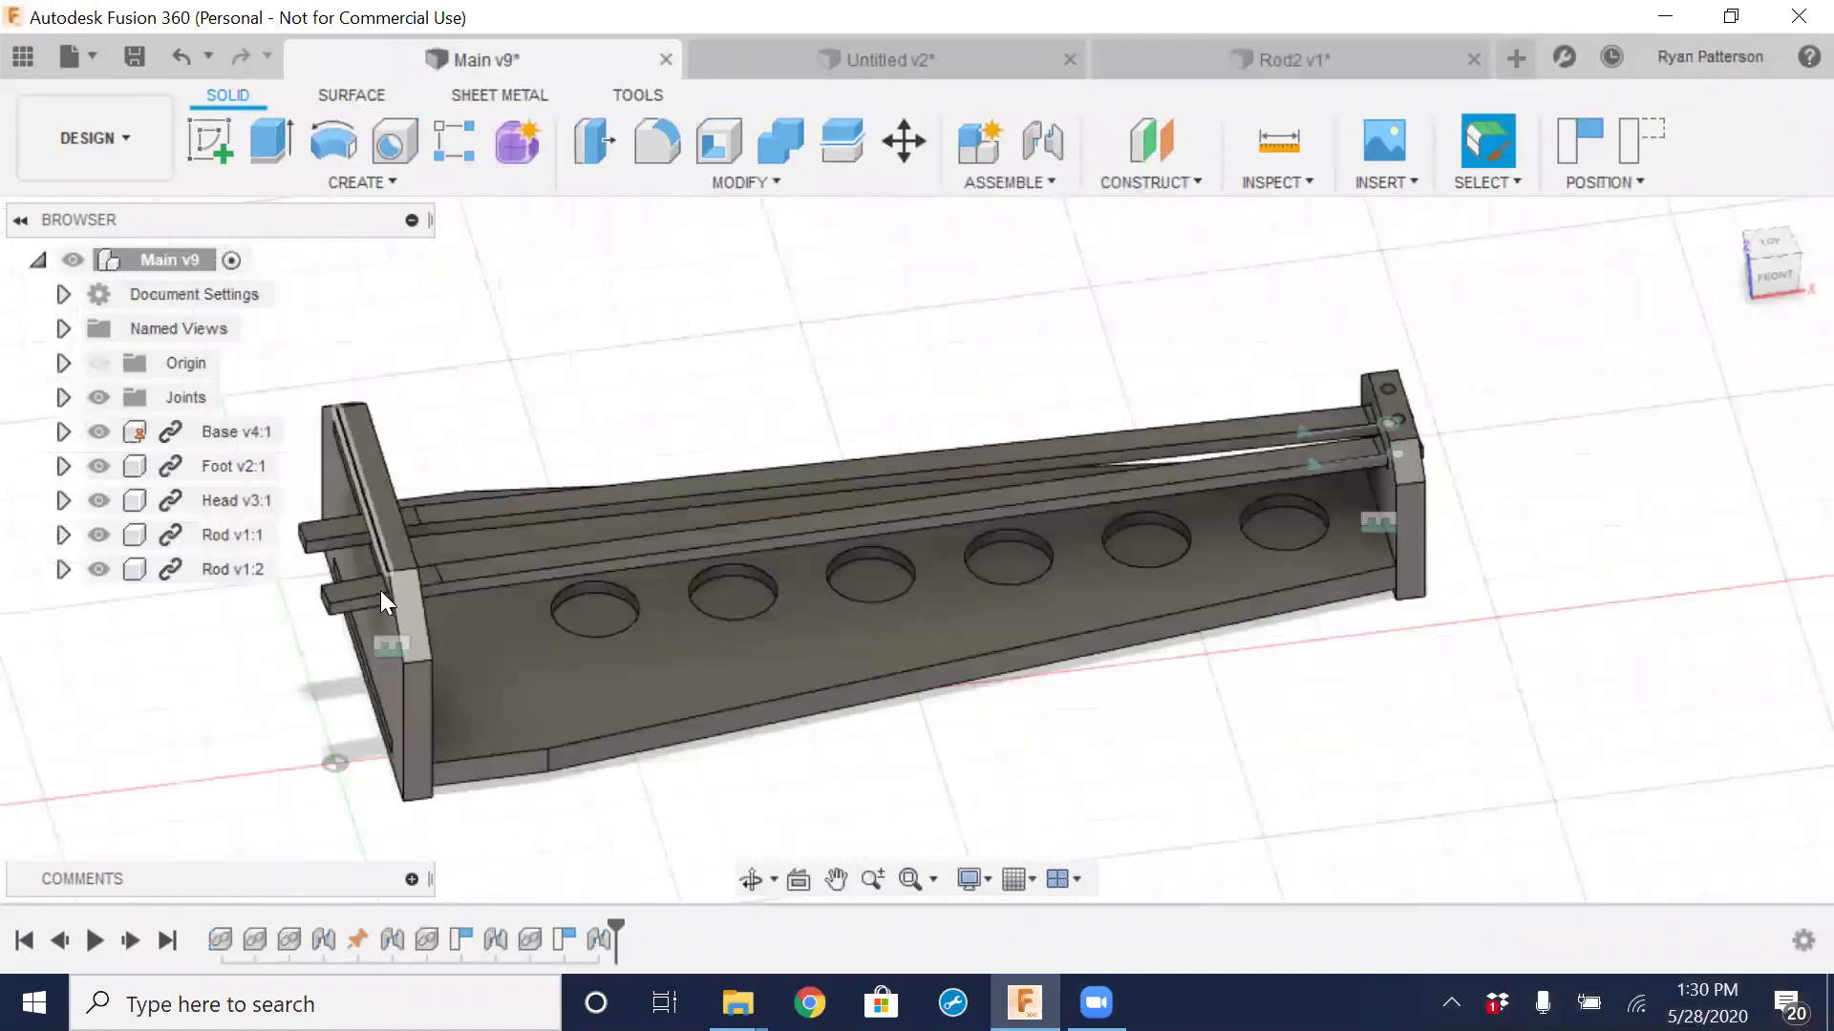
{"action": "mouse_move", "coordinate": [338, 533]}
{"action": "left_mouse_down"}
{"action": "mouse_move", "coordinate": [315, 474]}
{"action": "mouse_move", "coordinate": [312, 522]}
{"action": "mouse_move", "coordinate": [417, 506]}
{"action": "mouse_move", "coordinate": [304, 527]}
{"action": "left_mouse_up"}
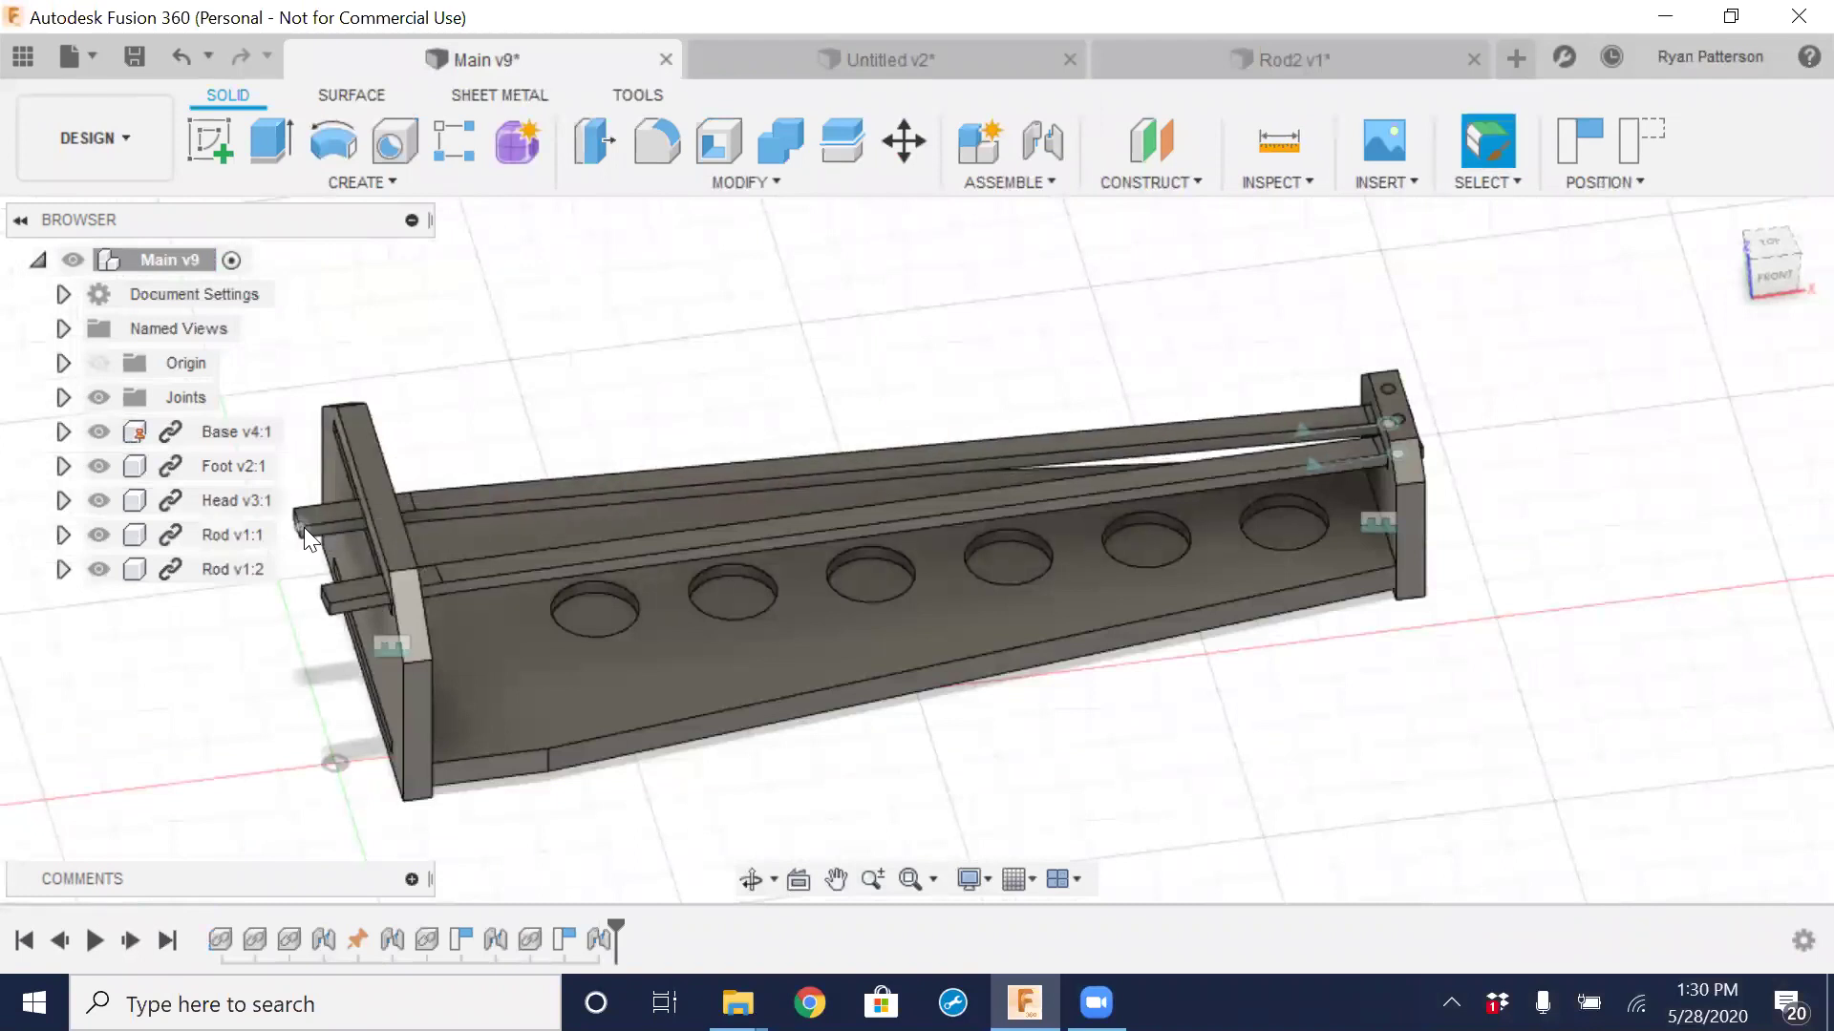
{"action": "left_click", "coordinate": [1291, 59]}
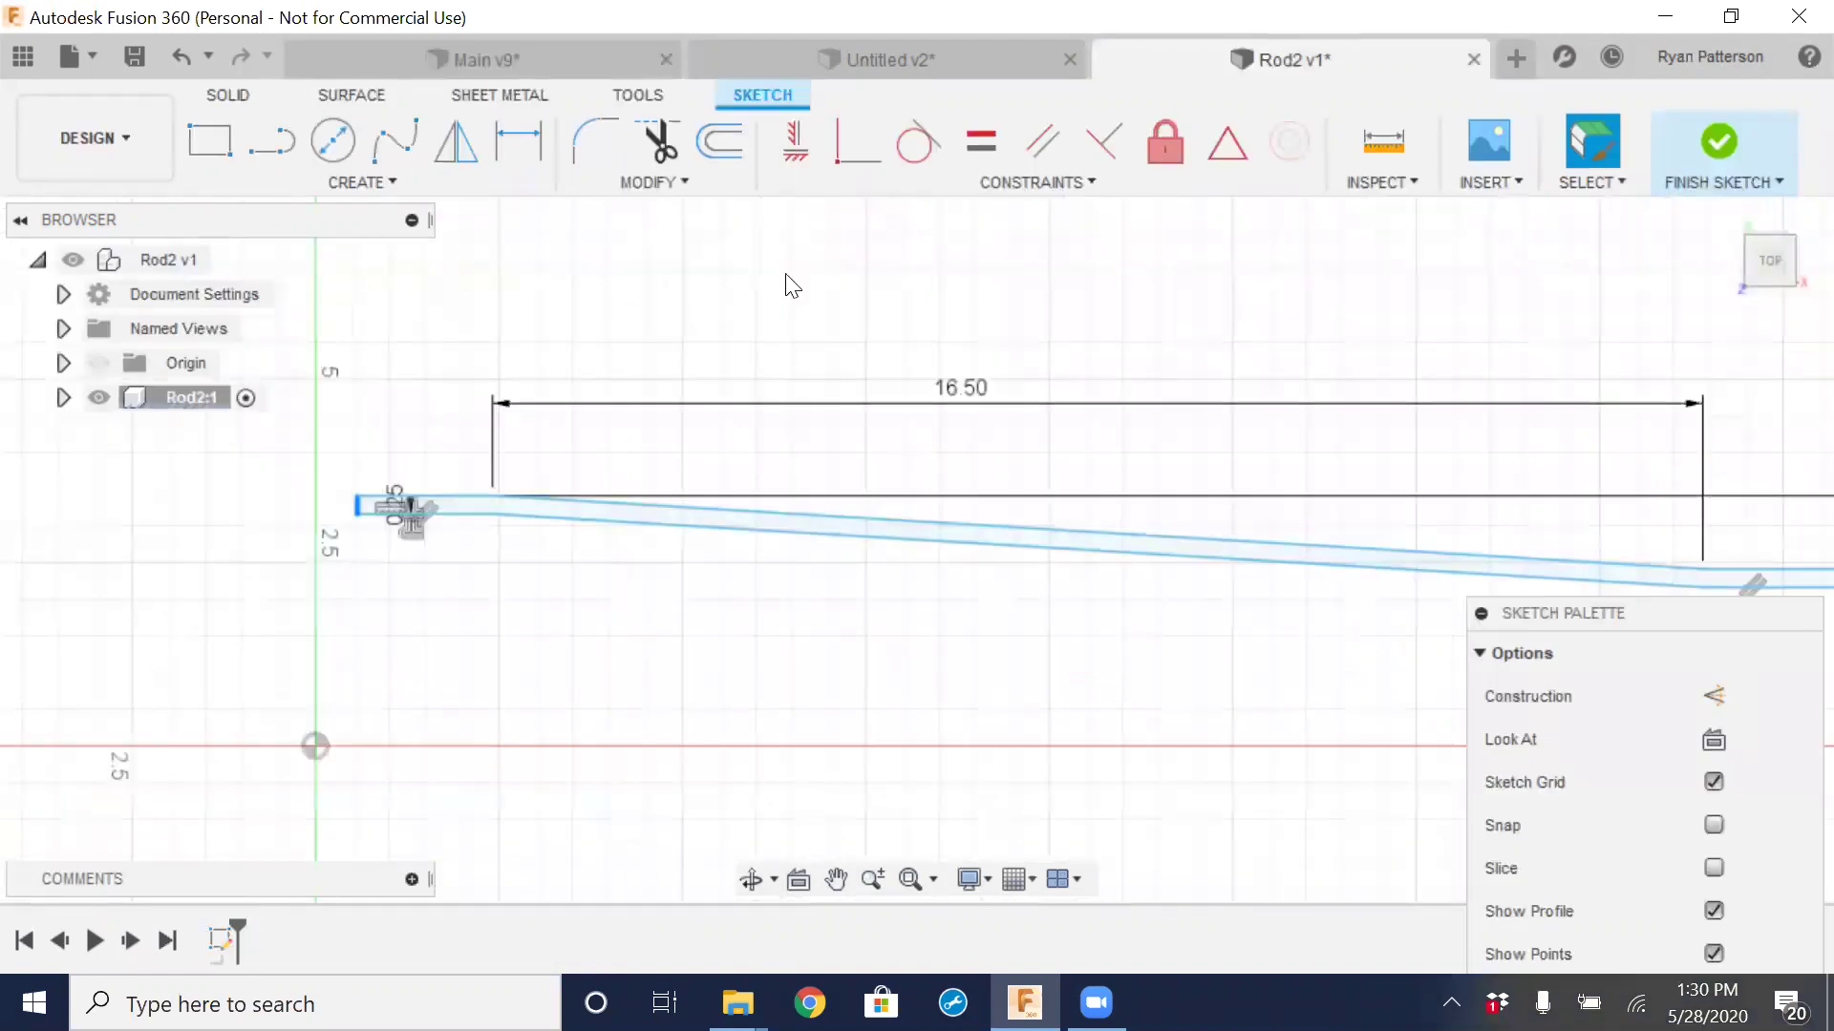
Dimension the length of the rod profile's upper straight section at 2 in
{"action": "left_click", "coordinate": [518, 141]}
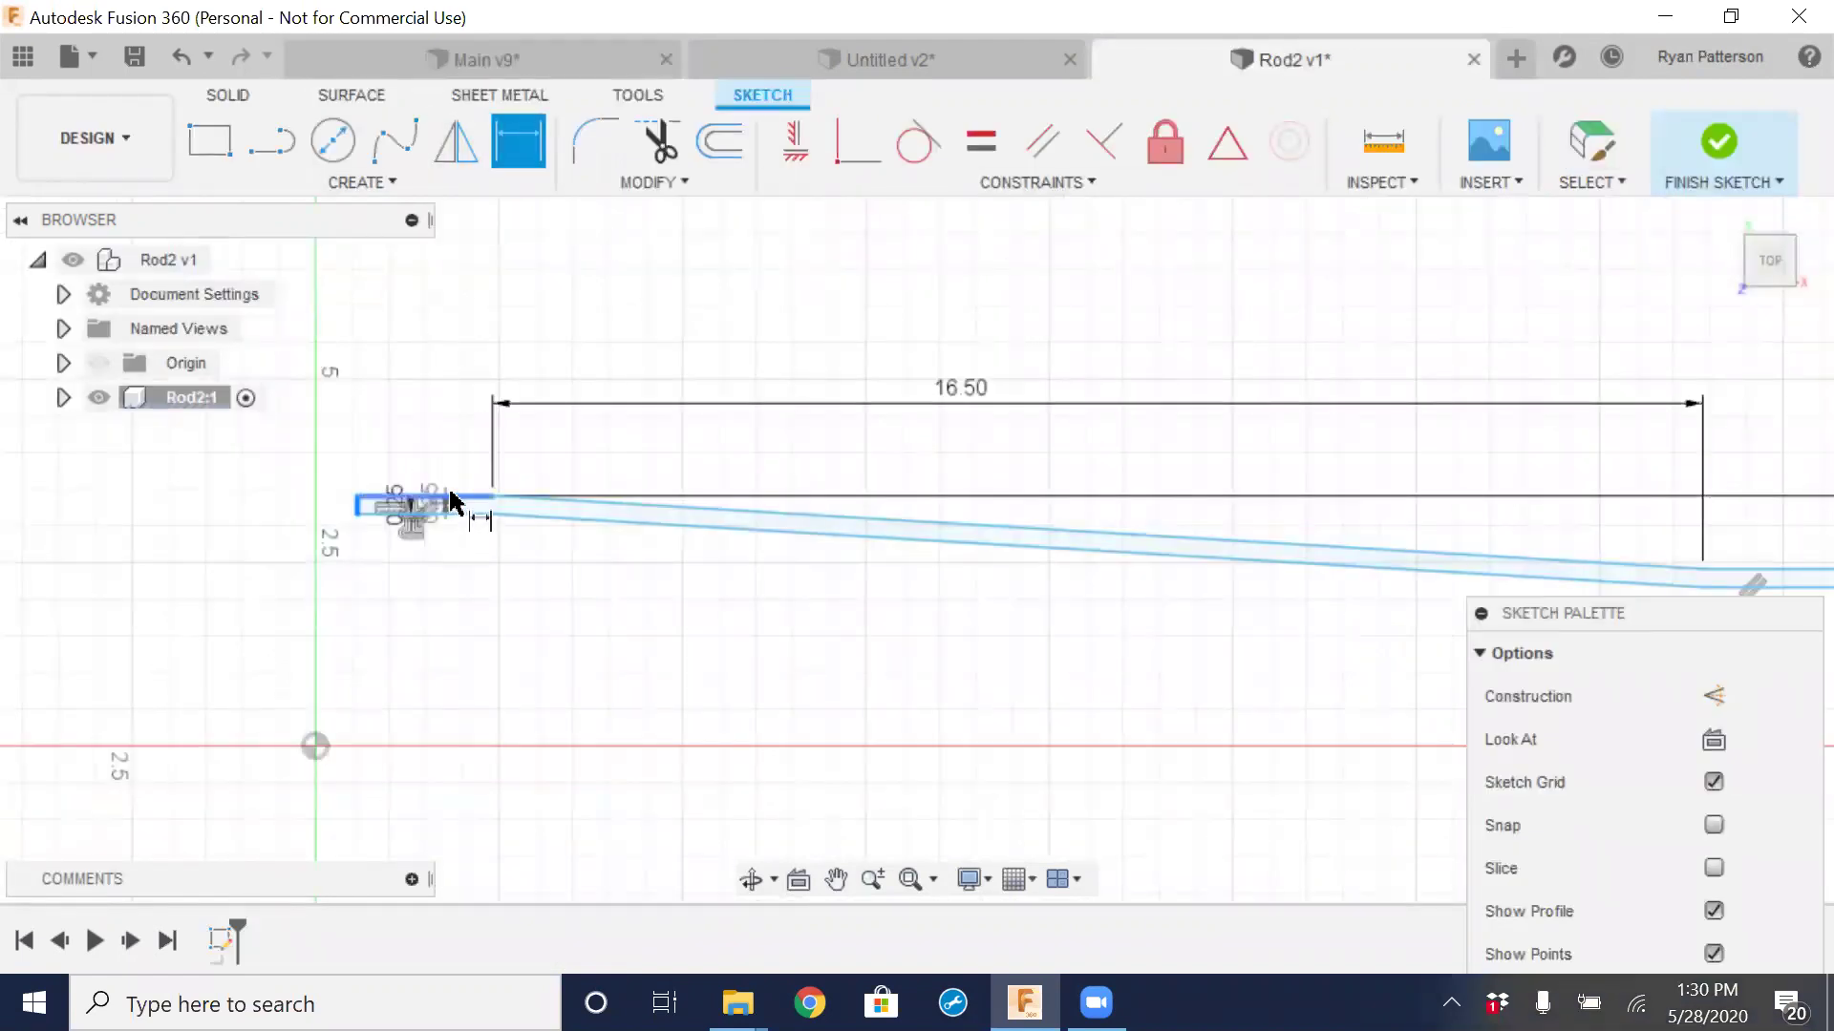
{"action": "key", "text": "Escape"}
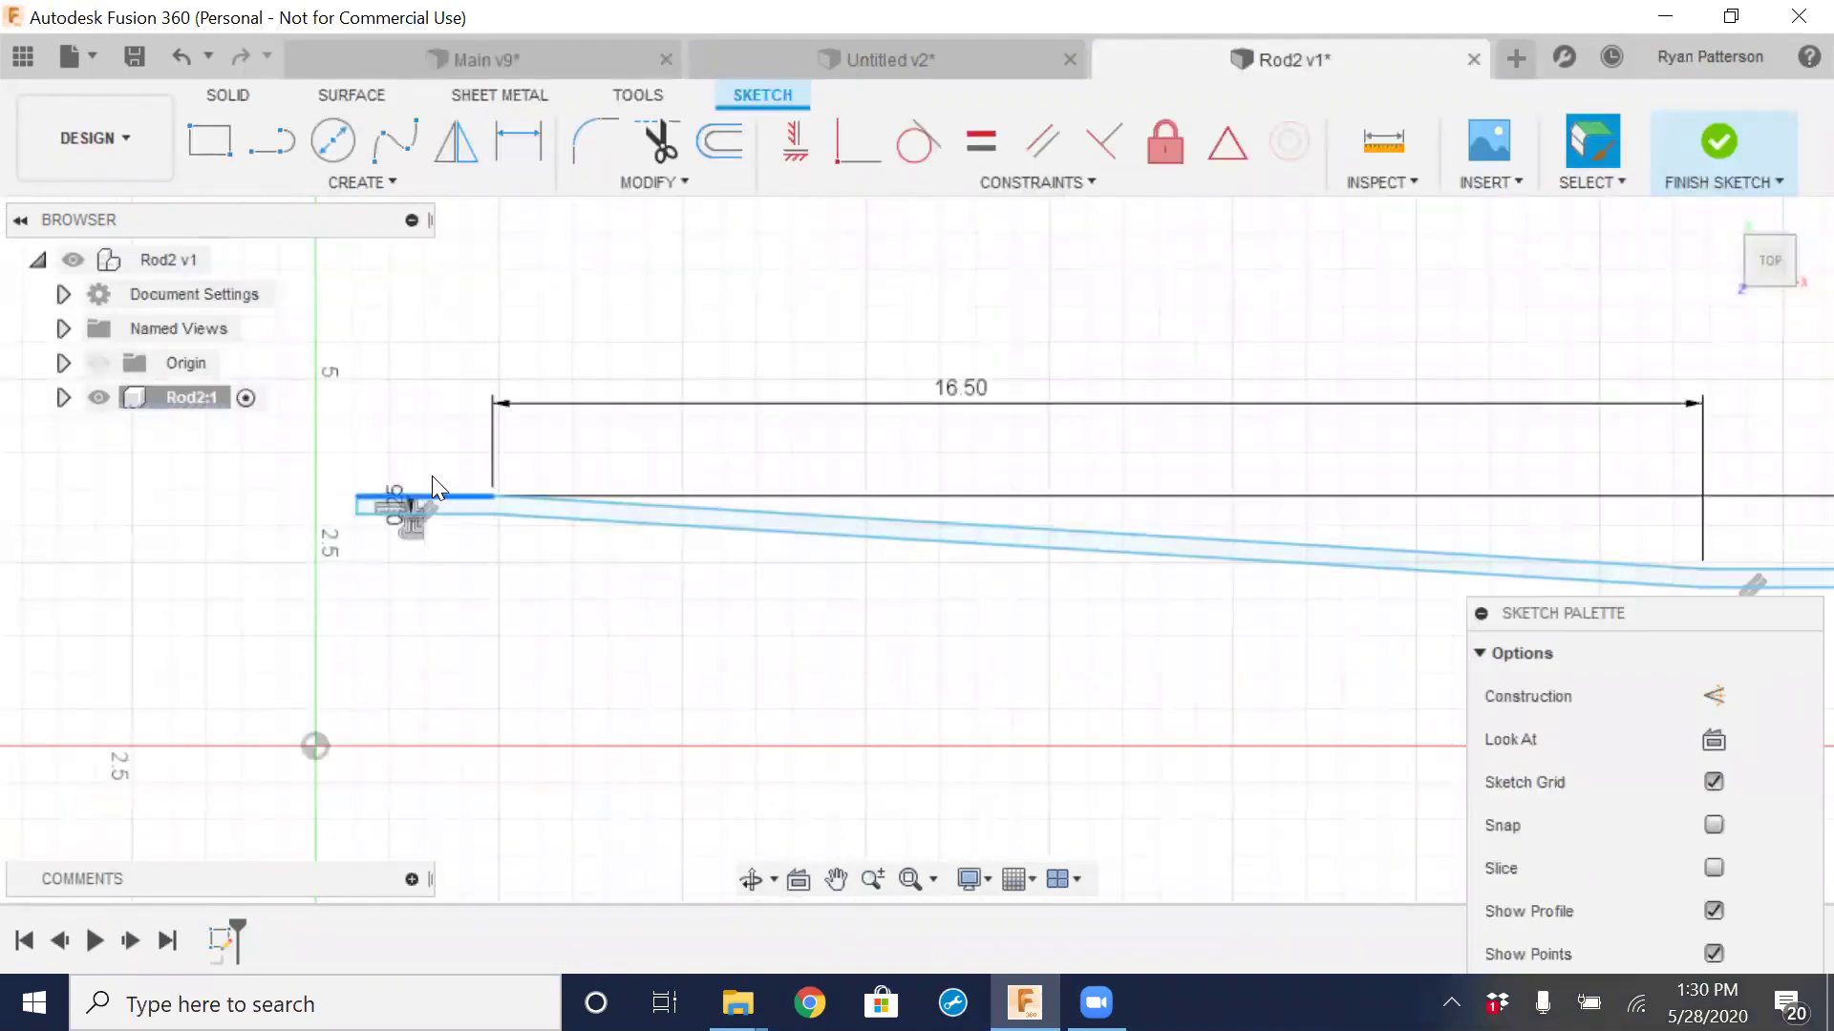
{"action": "left_click", "coordinate": [518, 142]}
{"action": "left_click", "coordinate": [427, 496]}
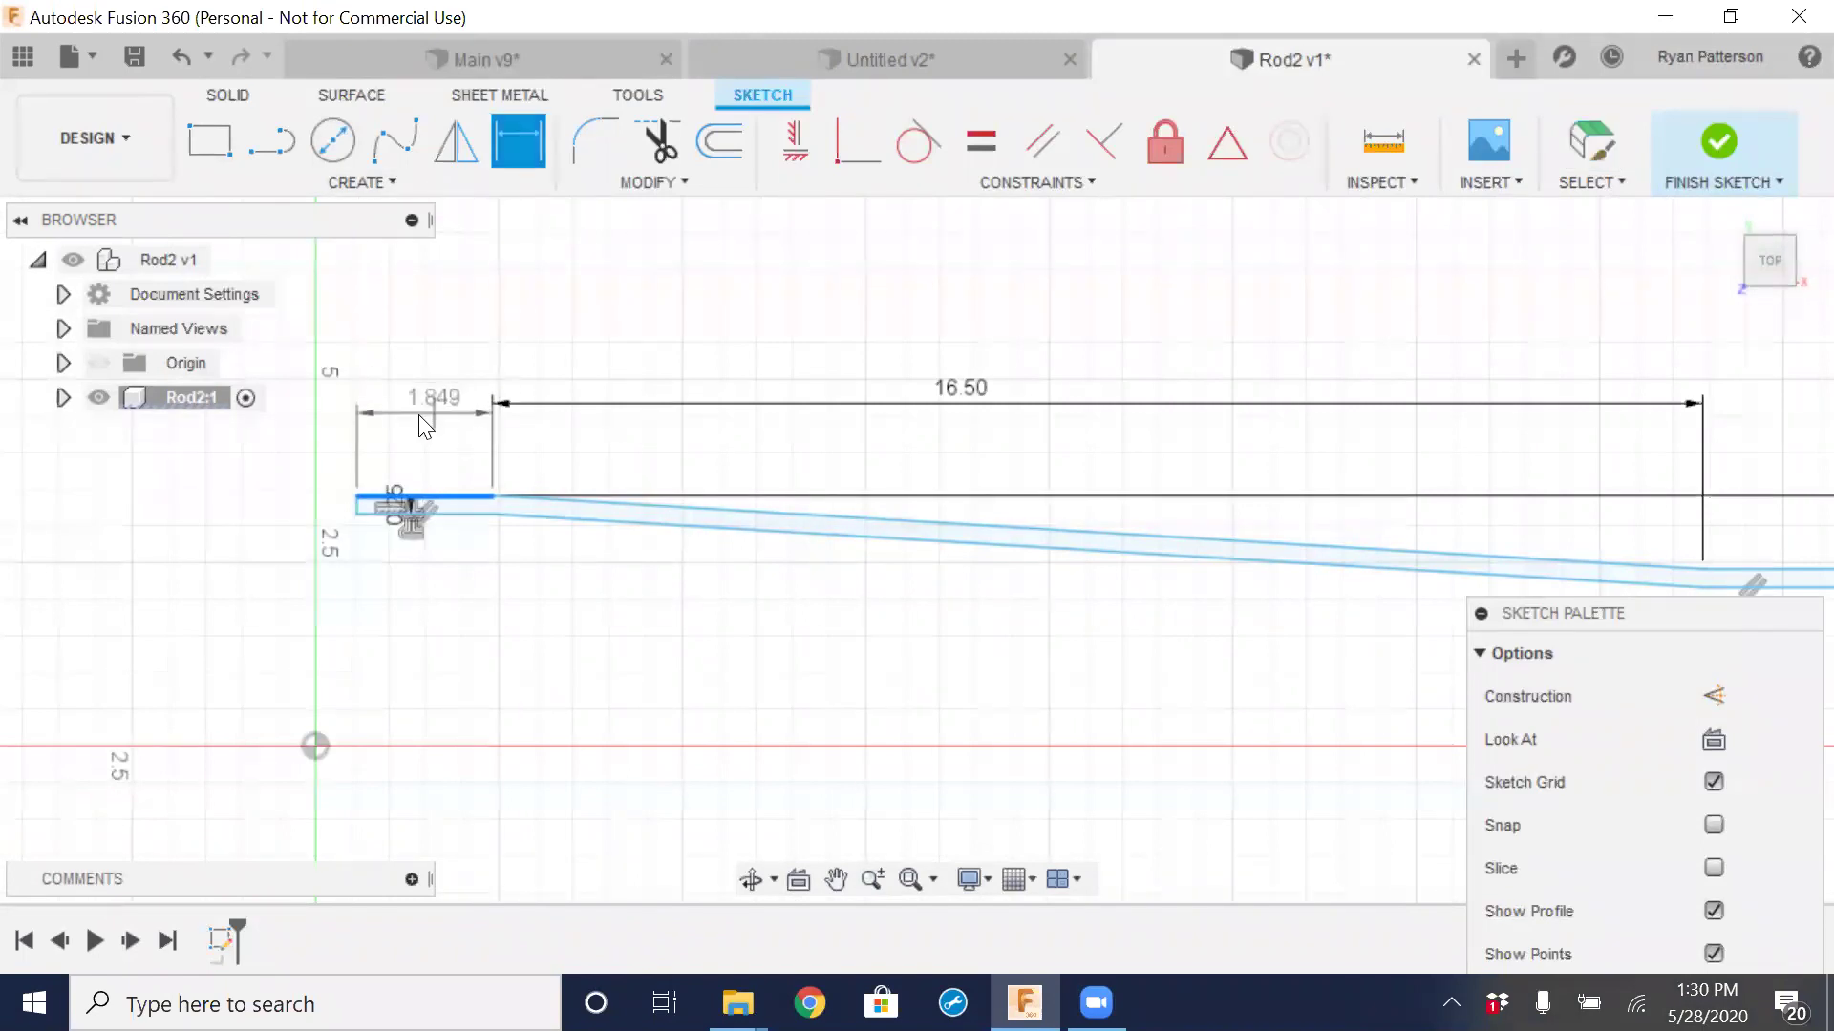
{"action": "left_click", "coordinate": [420, 415]}
{"action": "type", "text": "2"}
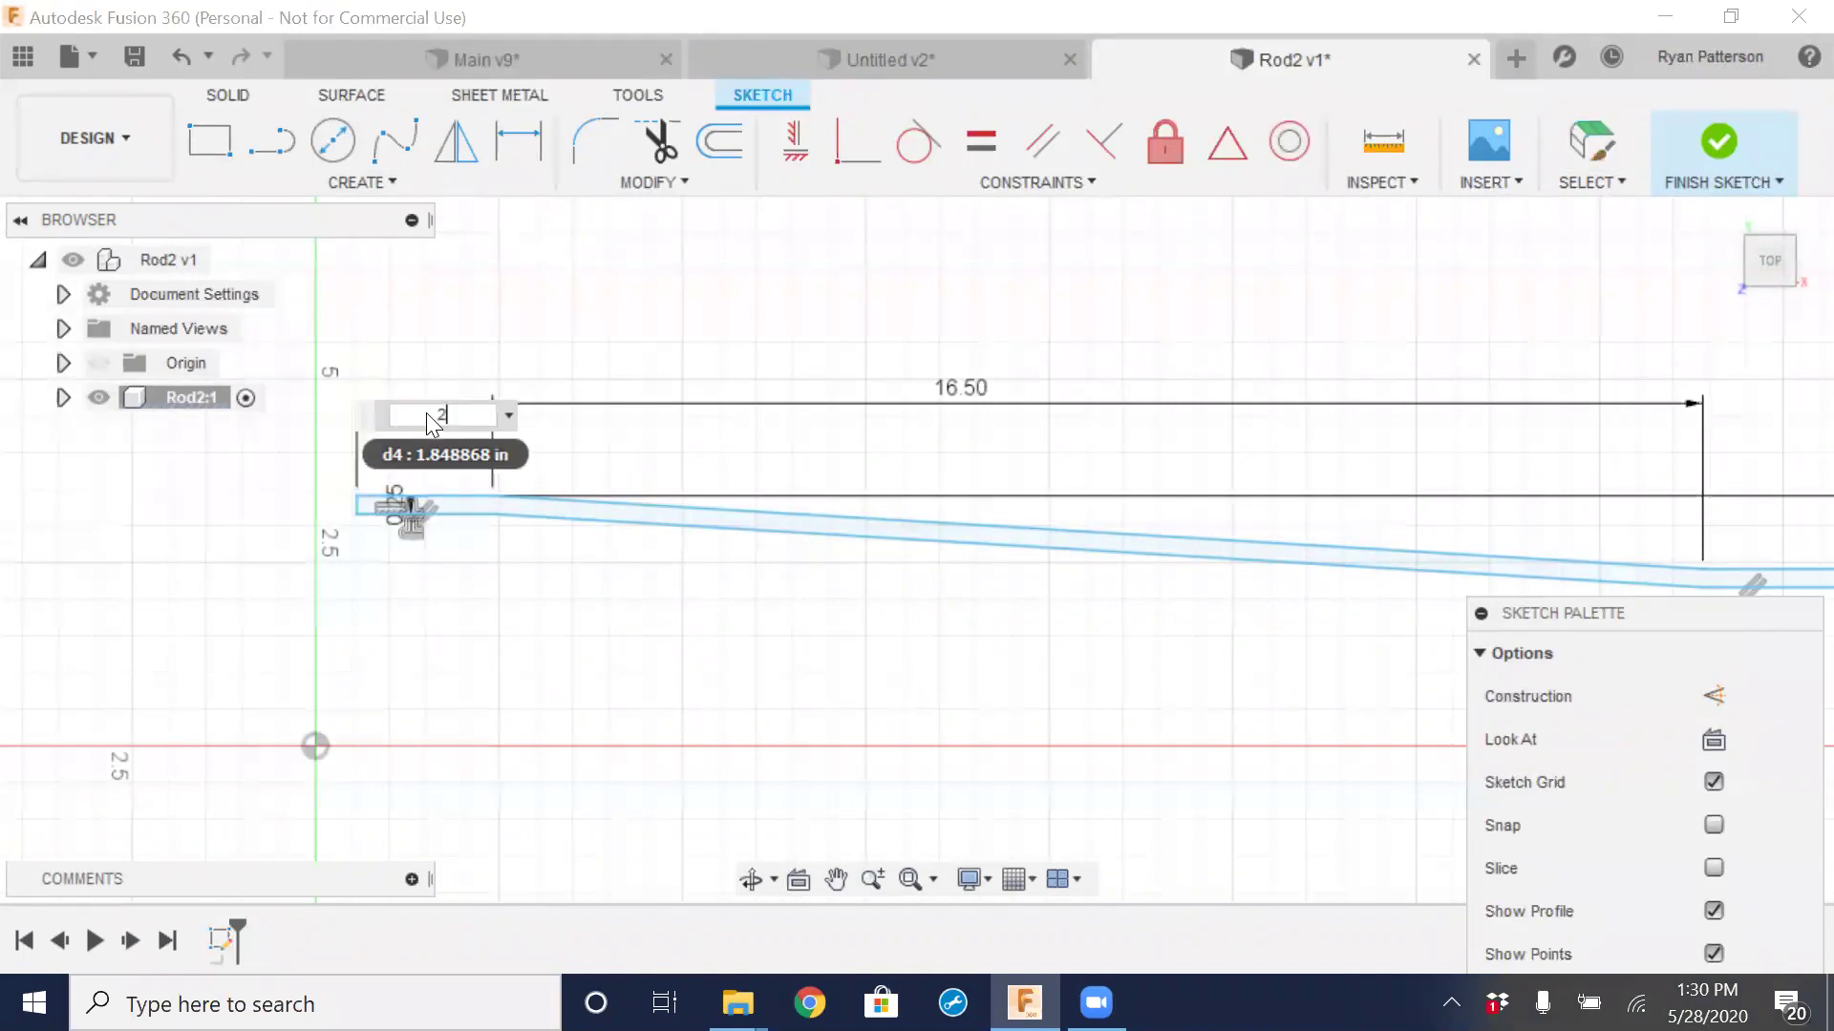
{"action": "key", "text": "Return"}
Dimension the length of the rod profile's lower straight section at 0.625 in
{"action": "scroll", "coordinate": [1175, 361], "scroll_direction": "down", "scroll_amount": 2}
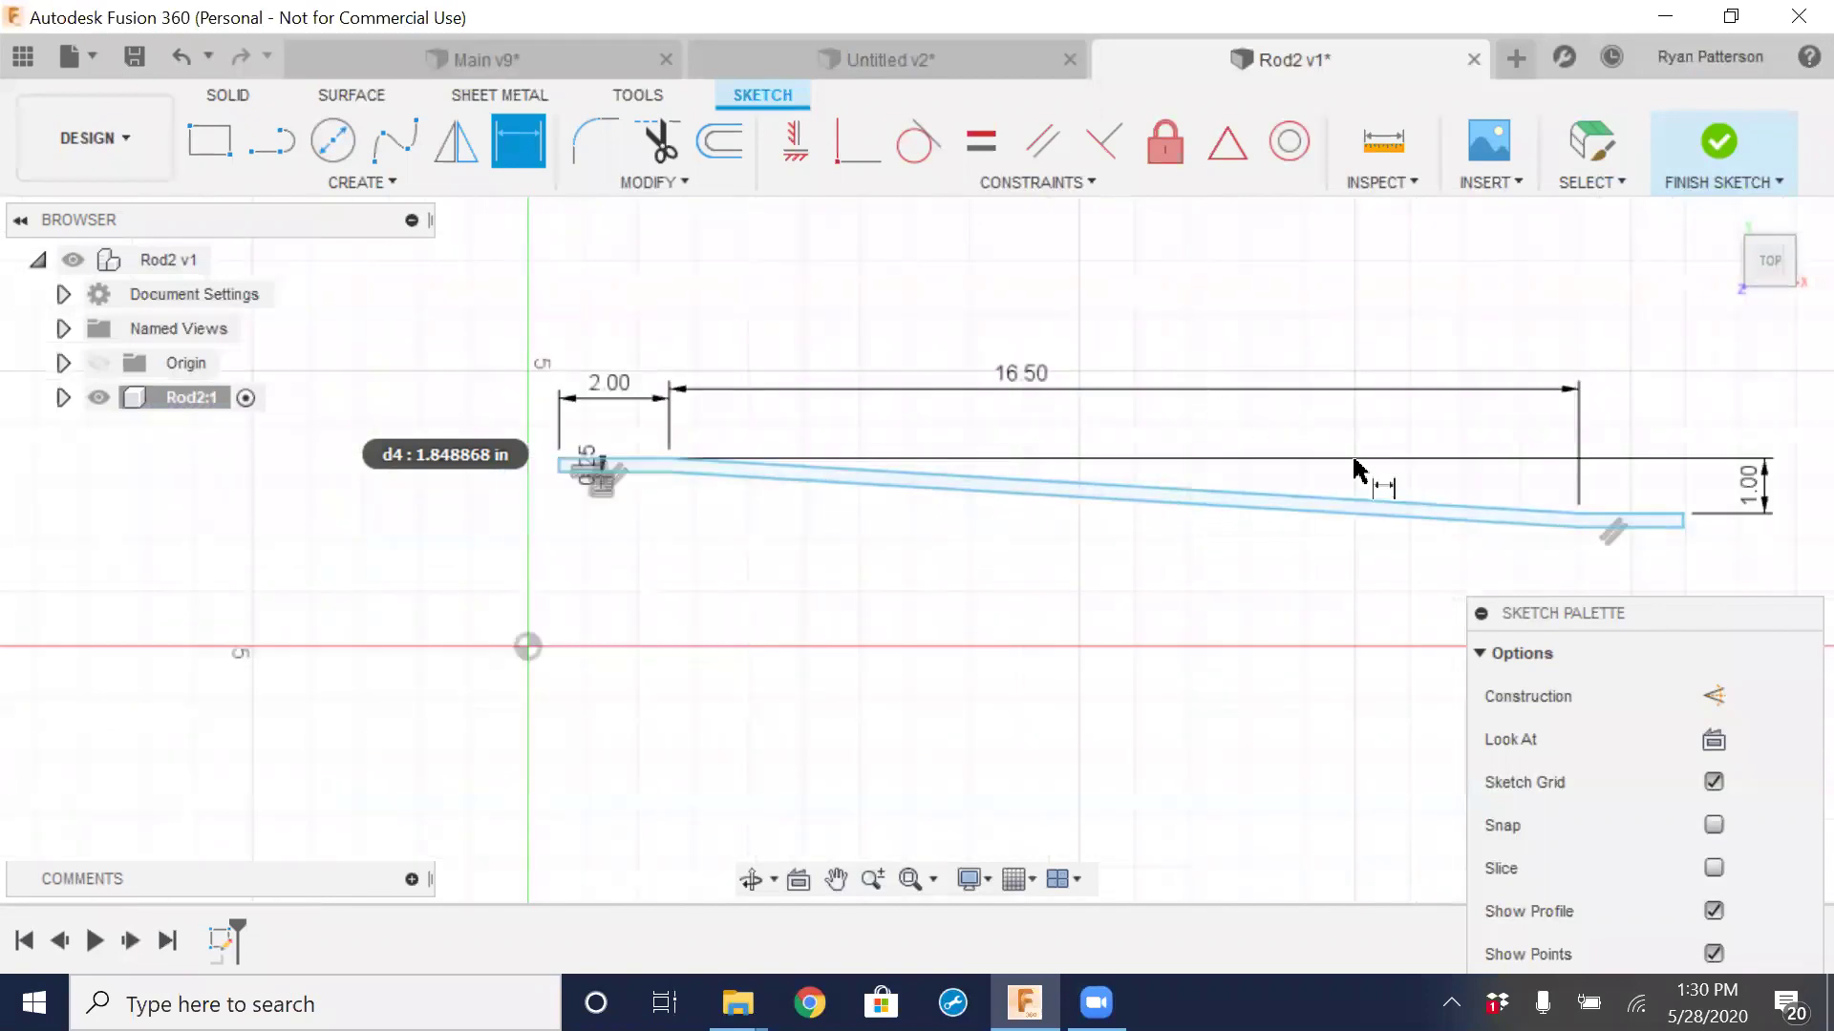
{"action": "middle_click_drag", "start_coordinate": [1617, 536], "coordinate": [1316, 482]}
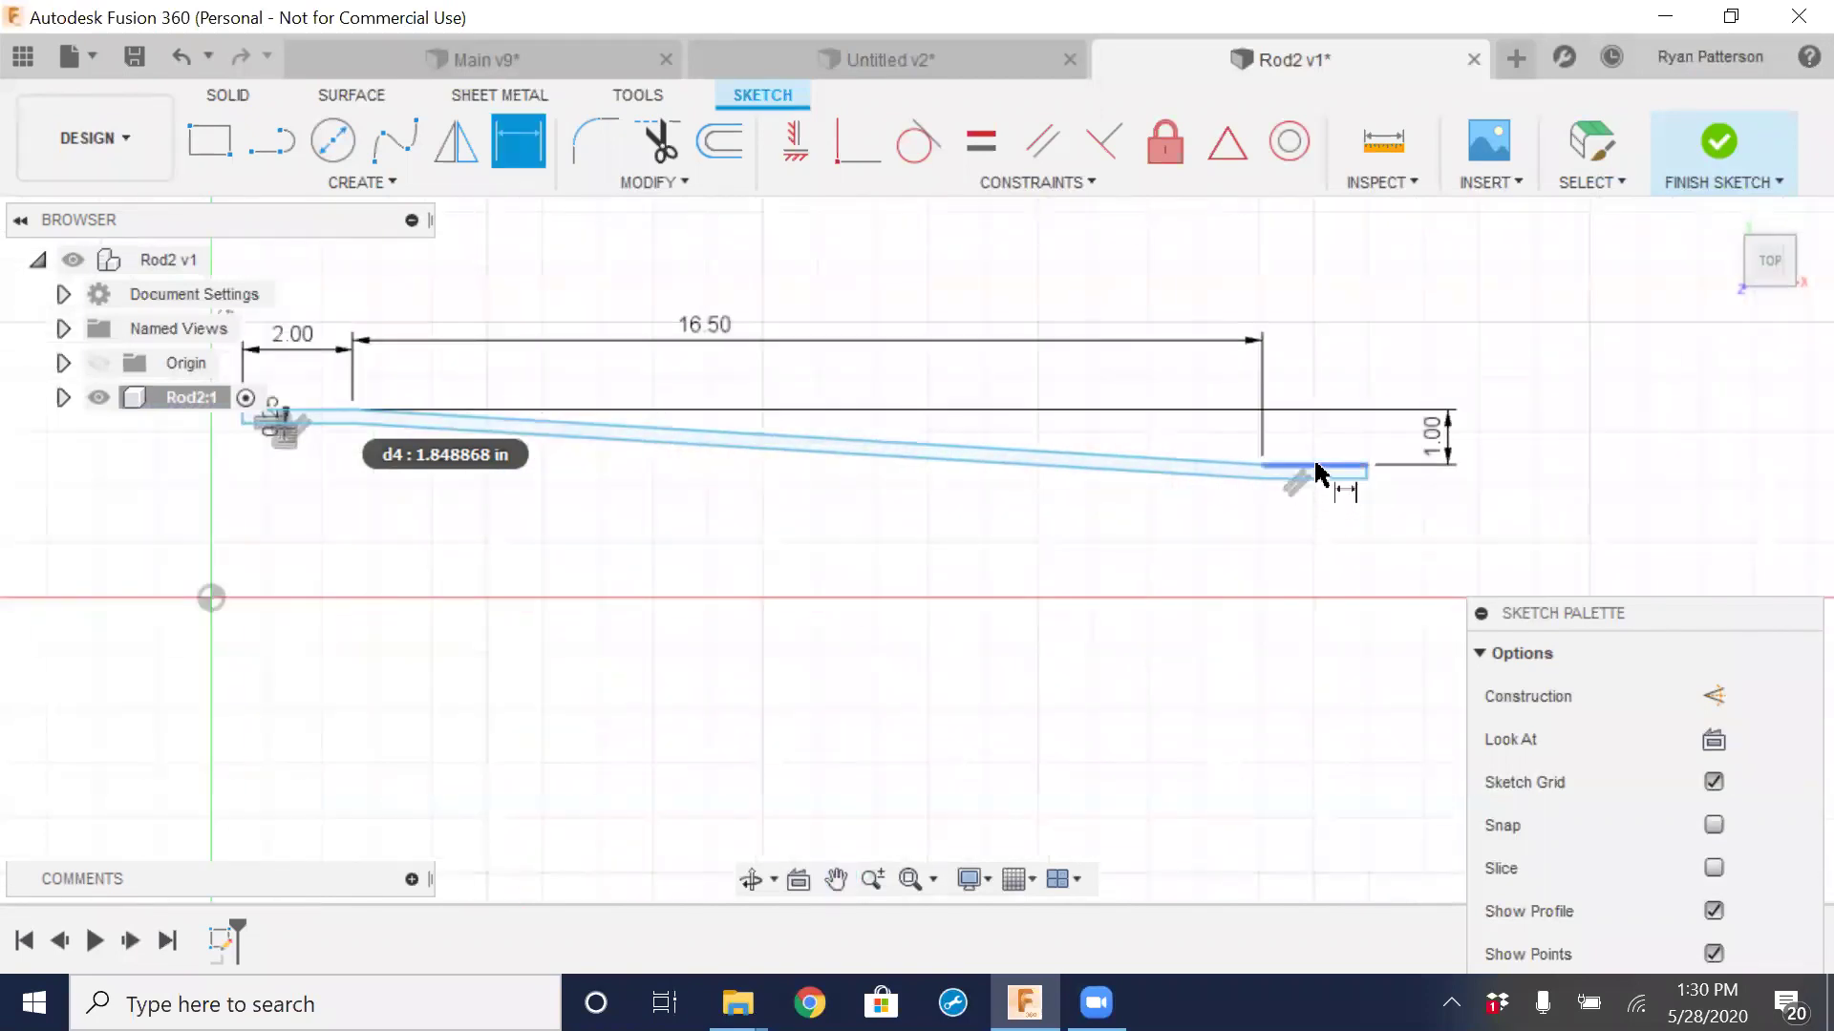
{"action": "left_click", "coordinate": [1316, 473]}
{"action": "left_click", "coordinate": [1324, 395]}
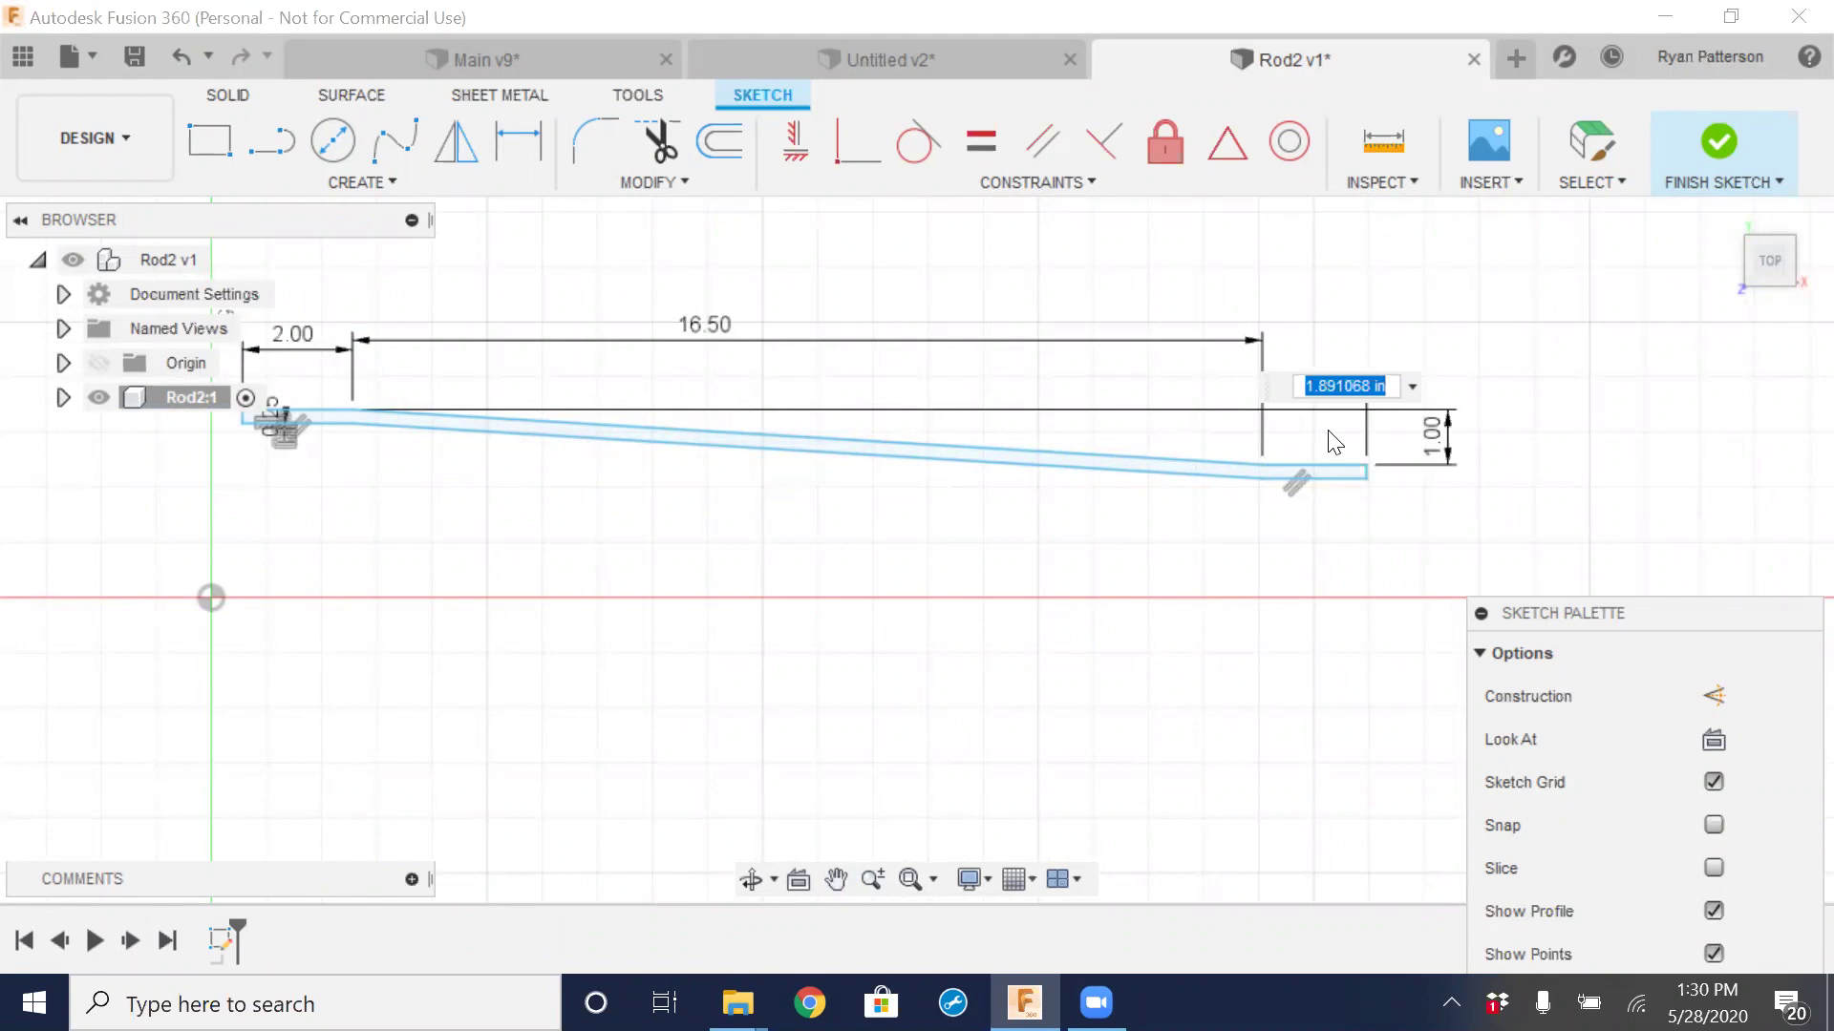
{"action": "key", "text": "BackSpace"}
{"action": "key", "text": "Return"}
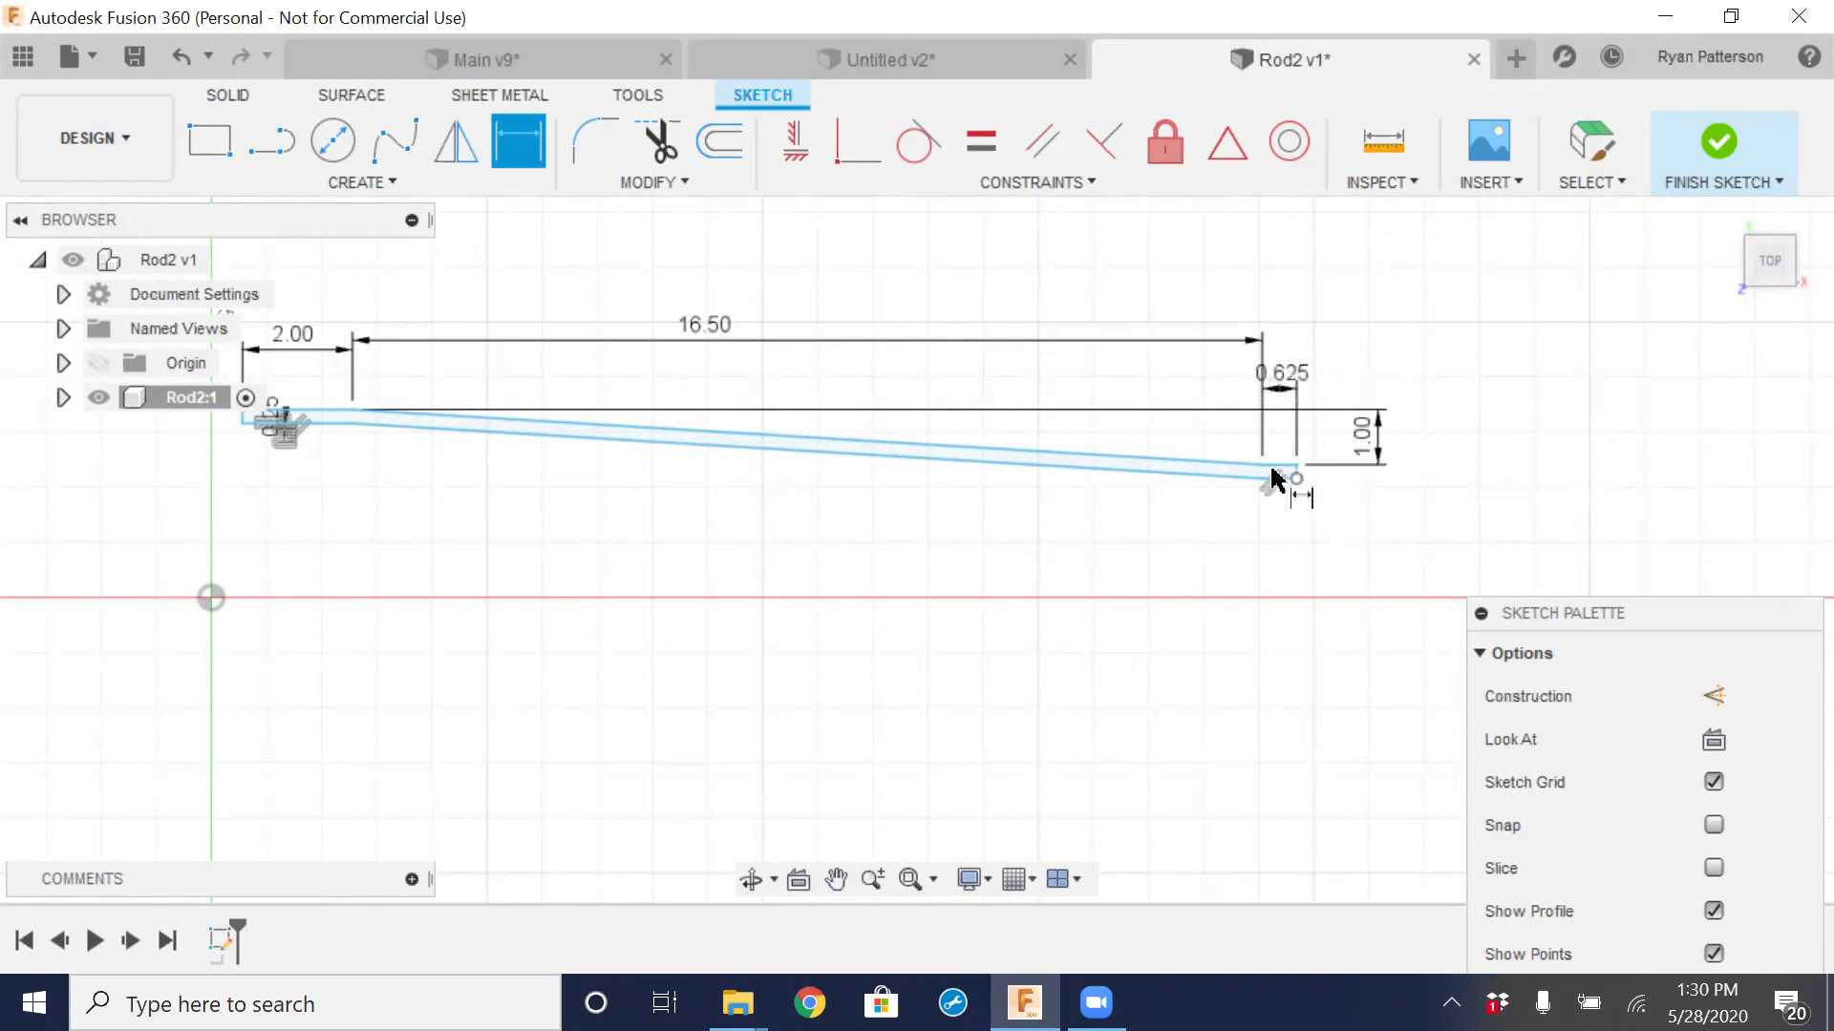
Shift the whole rod profile slightly closer to the horizontal axis by its sloping lower edge, and finish the sketch
{"action": "scroll", "coordinate": [1098, 478], "scroll_direction": "down", "scroll_amount": 2}
{"action": "scroll", "coordinate": [1099, 478], "scroll_direction": "down", "scroll_amount": 1}
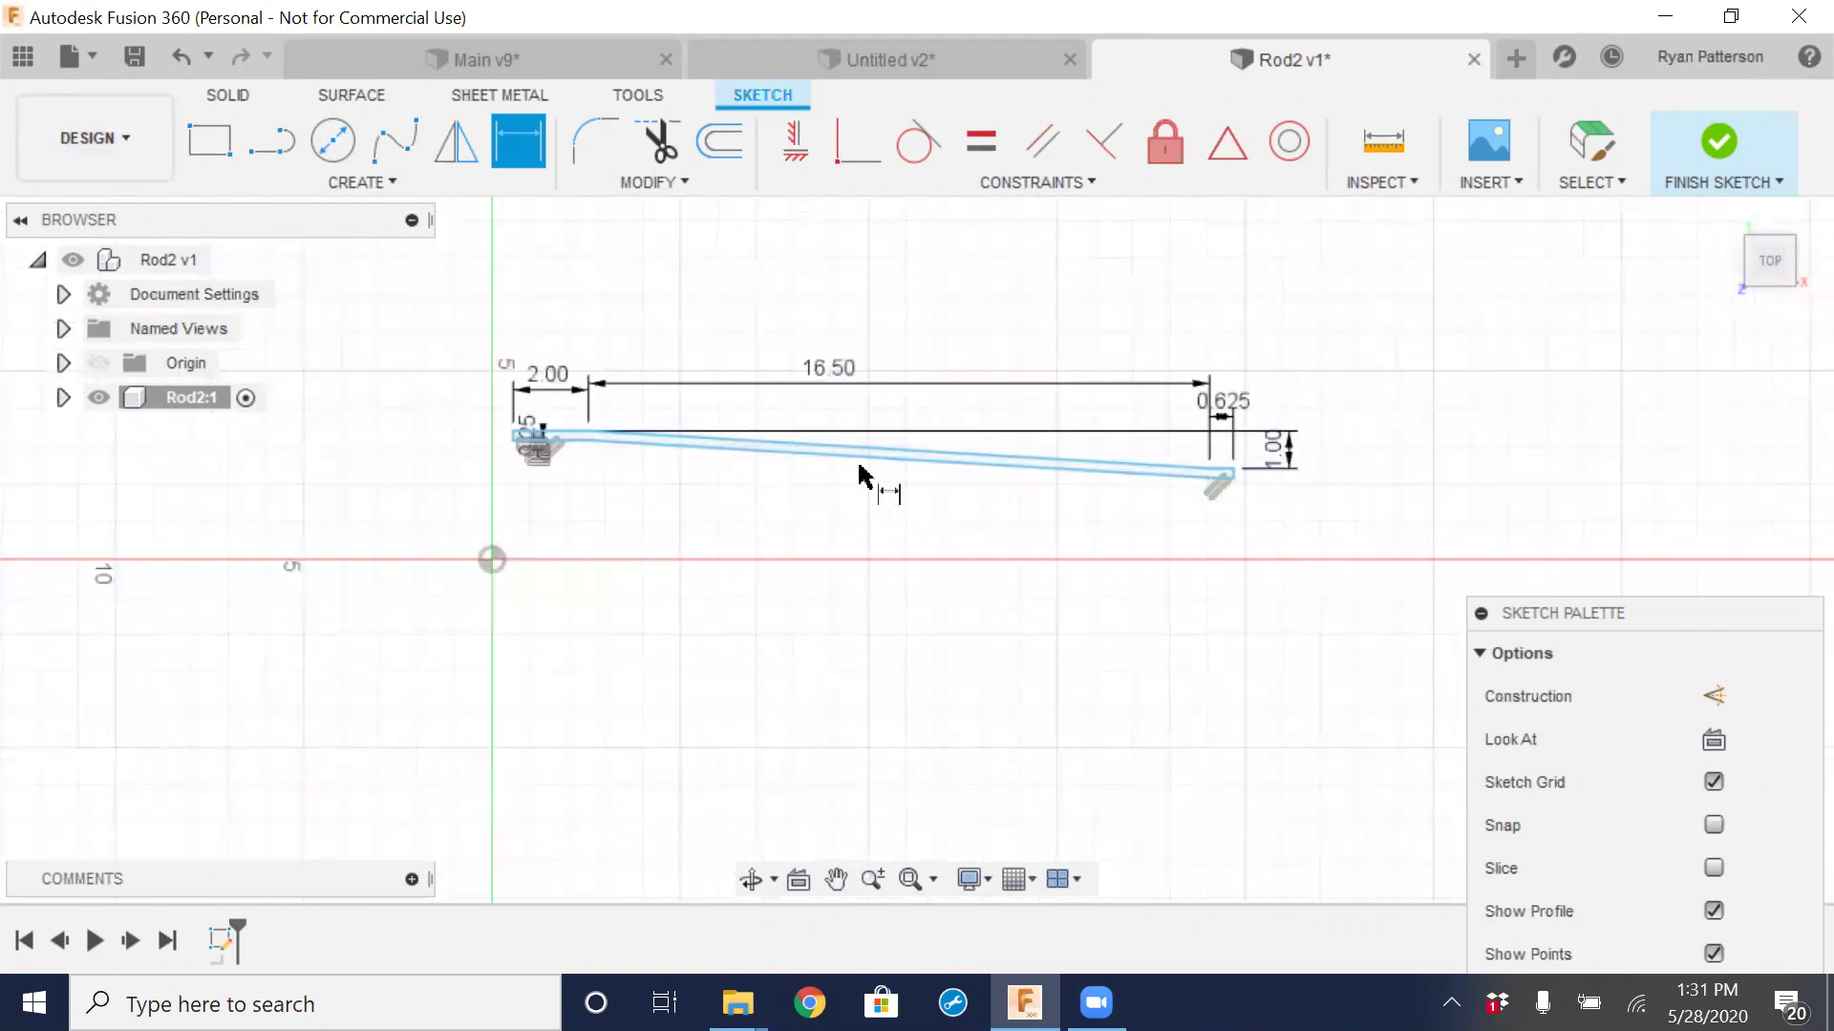
{"action": "left_click", "coordinate": [735, 451]}
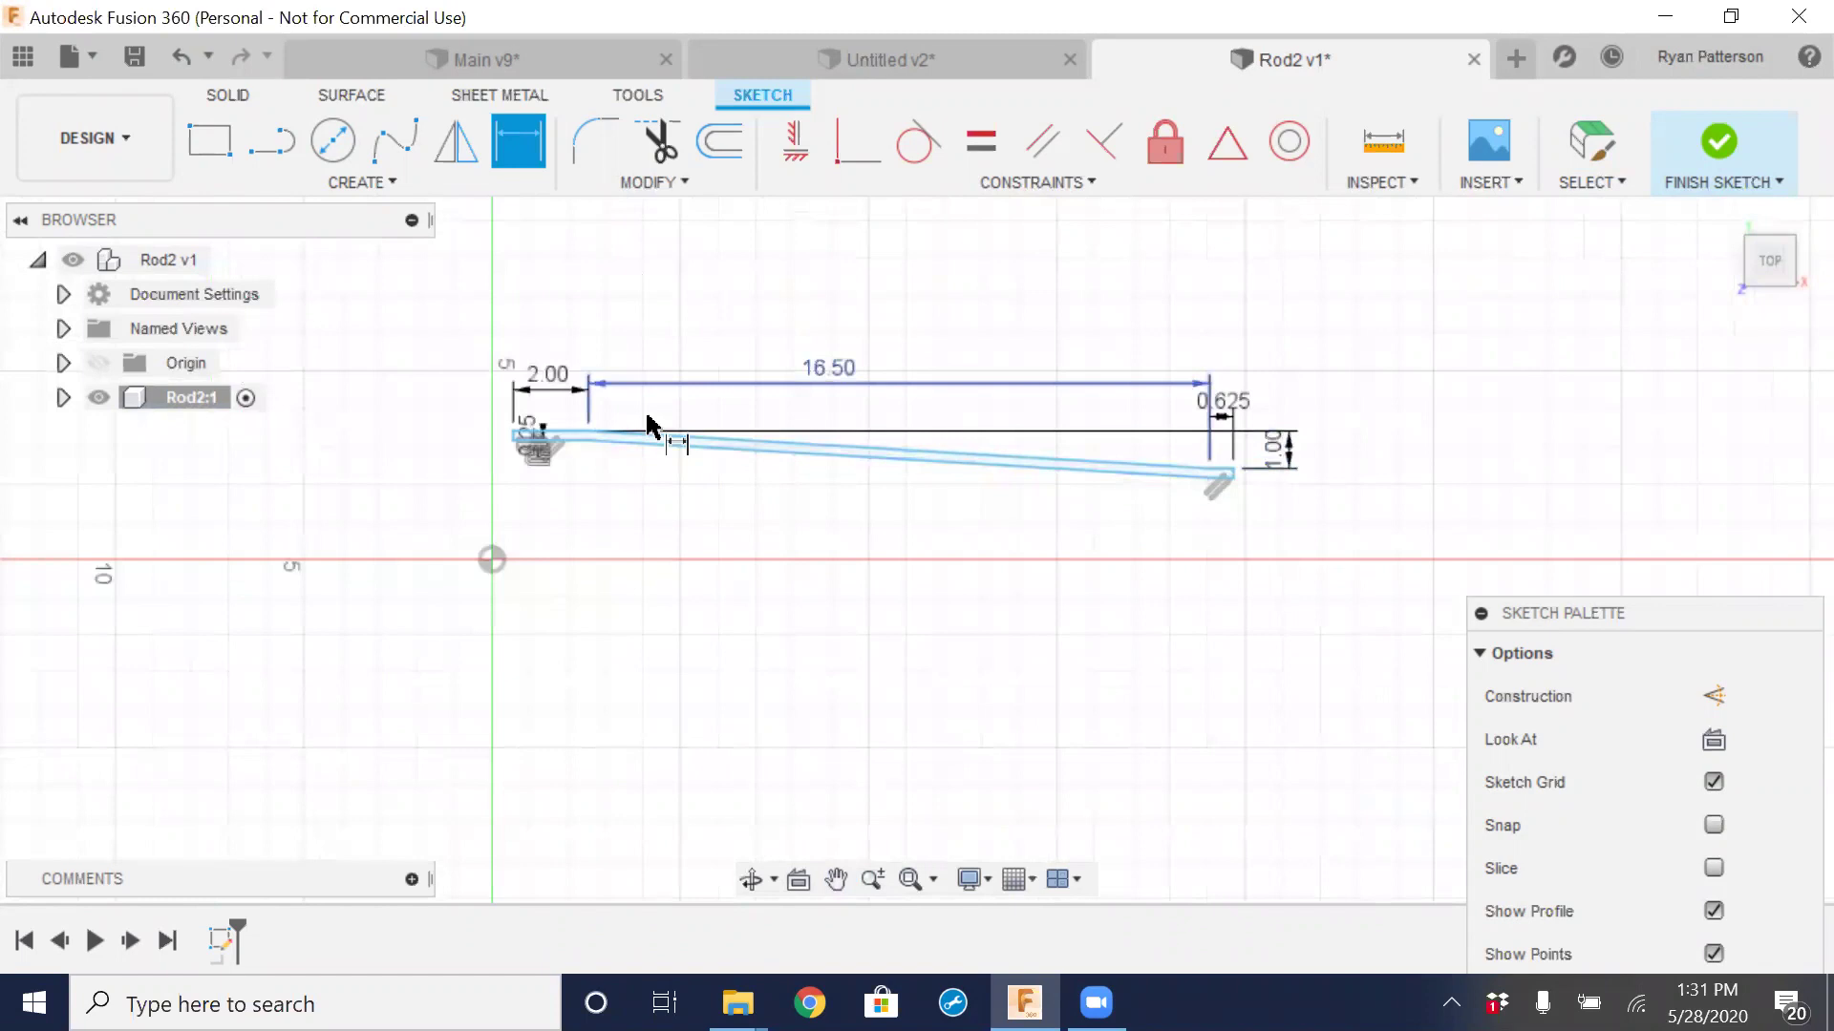
{"action": "key", "text": "Escape"}
{"action": "mouse_move", "coordinate": [896, 462]}
{"action": "left_mouse_down"}
{"action": "mouse_move", "coordinate": [891, 537]}
{"action": "mouse_move", "coordinate": [949, 507]}
{"action": "mouse_move", "coordinate": [888, 426]}
{"action": "mouse_move", "coordinate": [942, 491]}
{"action": "mouse_move", "coordinate": [908, 489]}
{"action": "mouse_move", "coordinate": [878, 552]}
{"action": "left_mouse_up"}
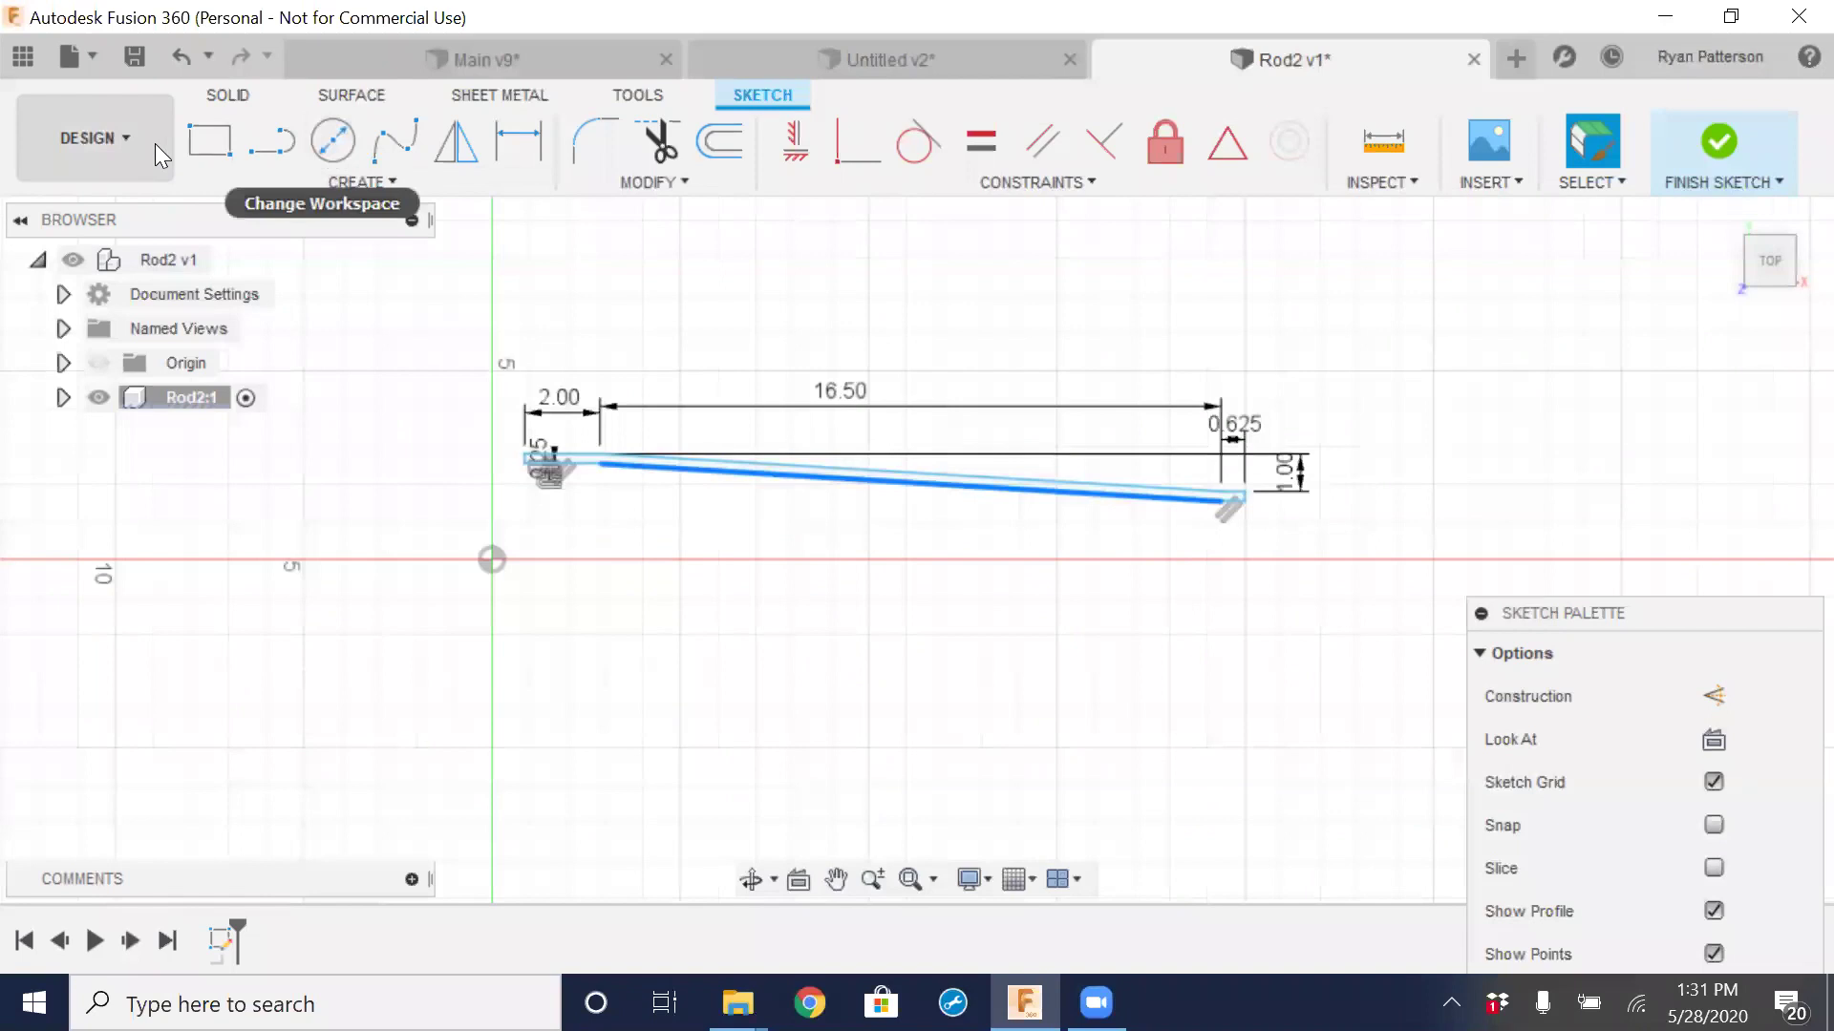
{"action": "left_click_drag", "start_coordinate": [1632, 619], "coordinate": [1528, 319]}
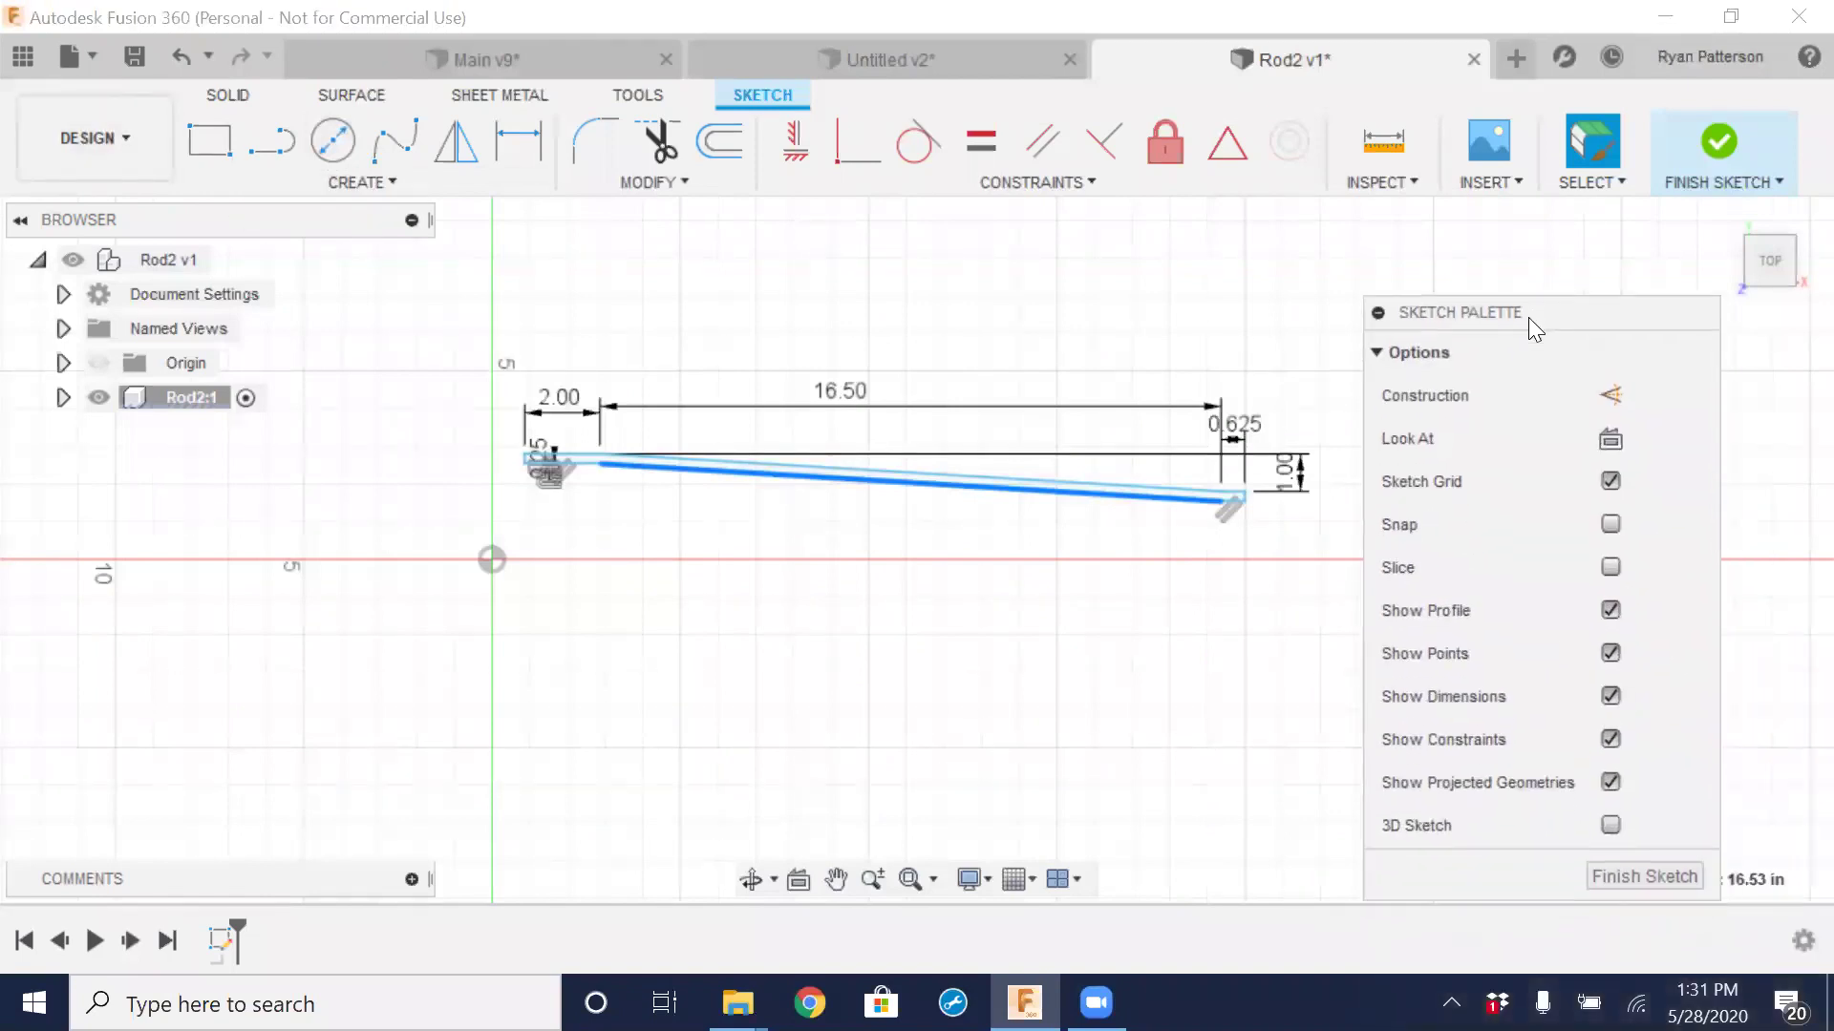
{"action": "left_click", "coordinate": [1645, 876]}
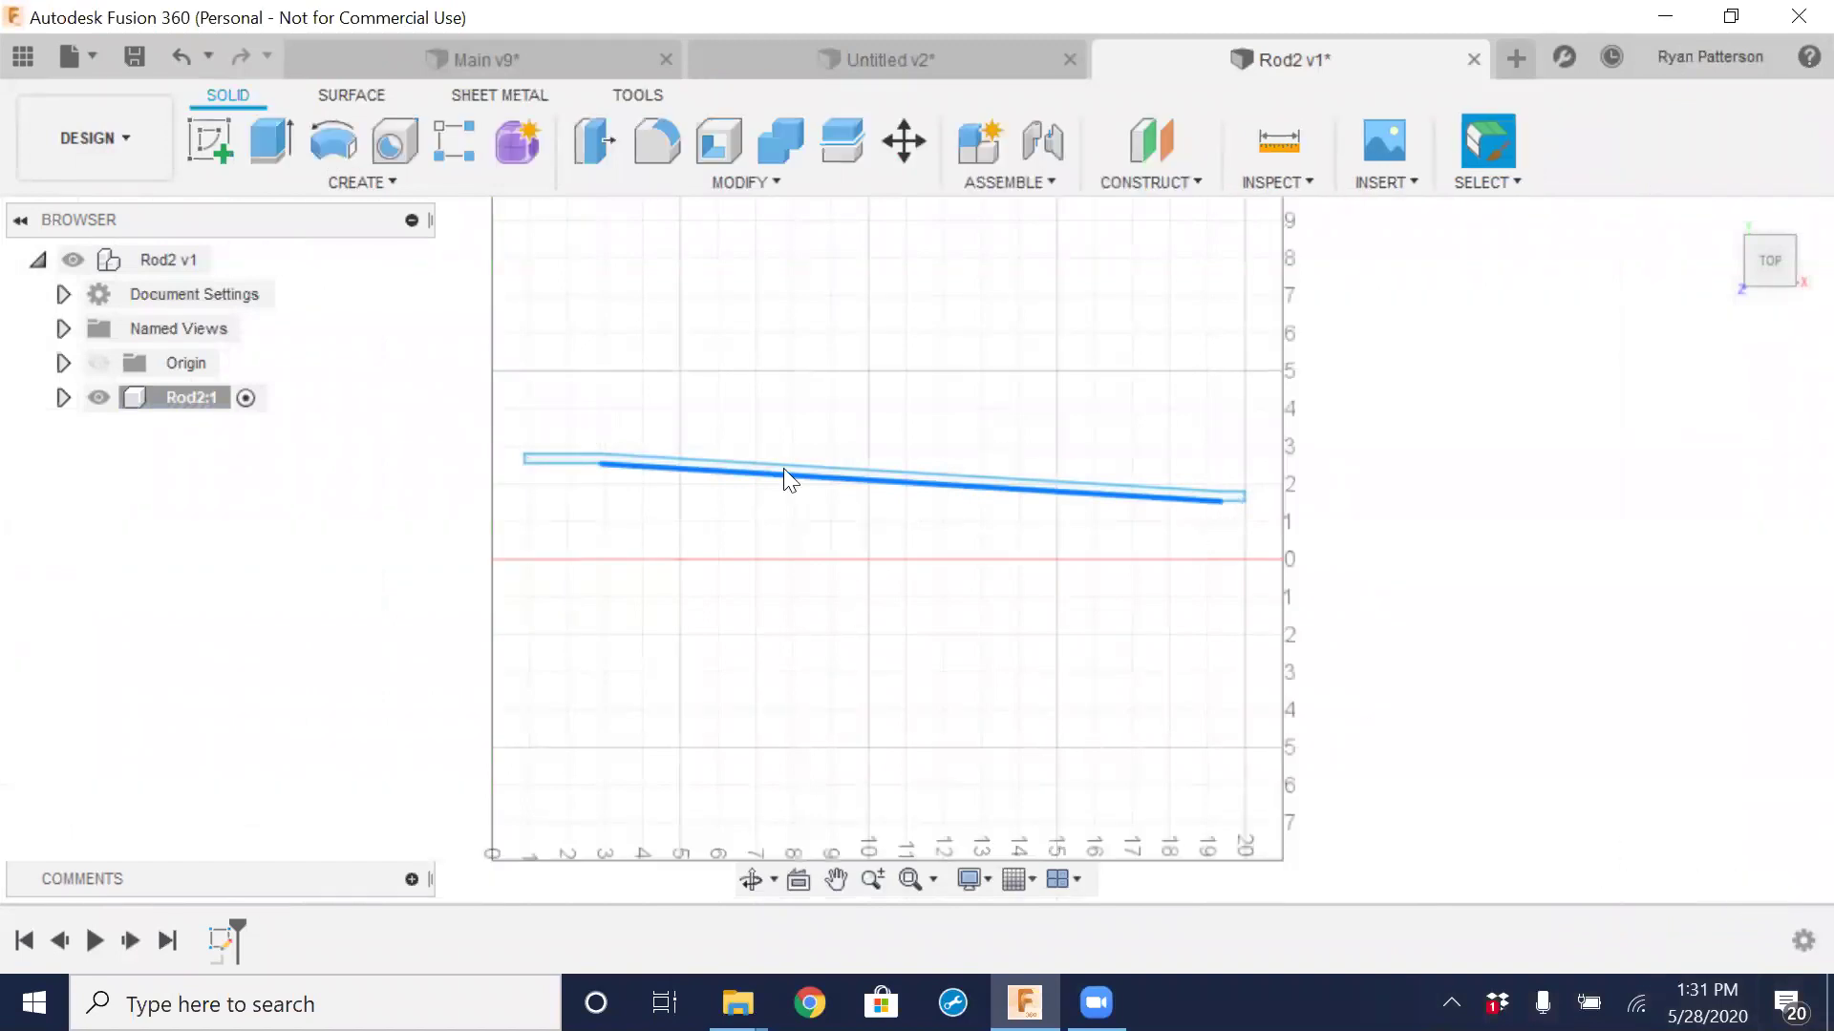
Start a one-sided Press Pull extrusion of the bent rod profile as a new body
{"action": "left_click", "coordinate": [598, 152]}
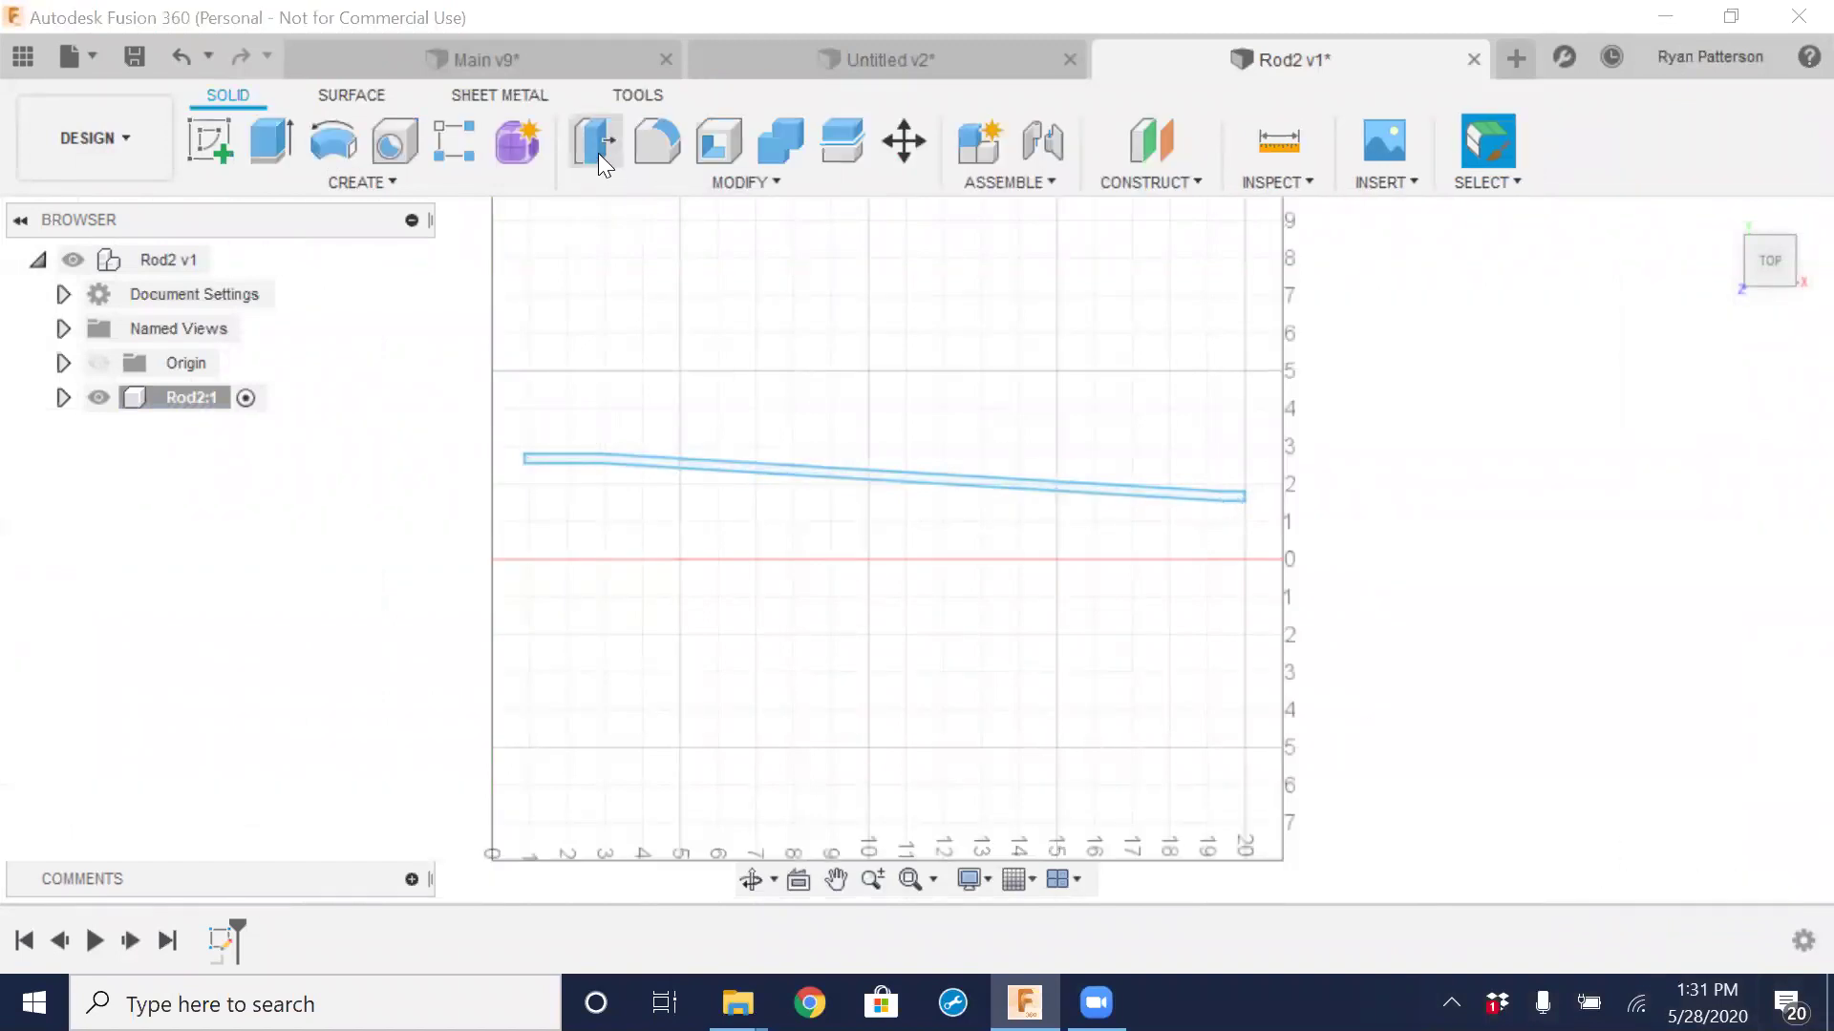
{"action": "scroll", "coordinate": [902, 494], "scroll_direction": "up", "scroll_amount": 3}
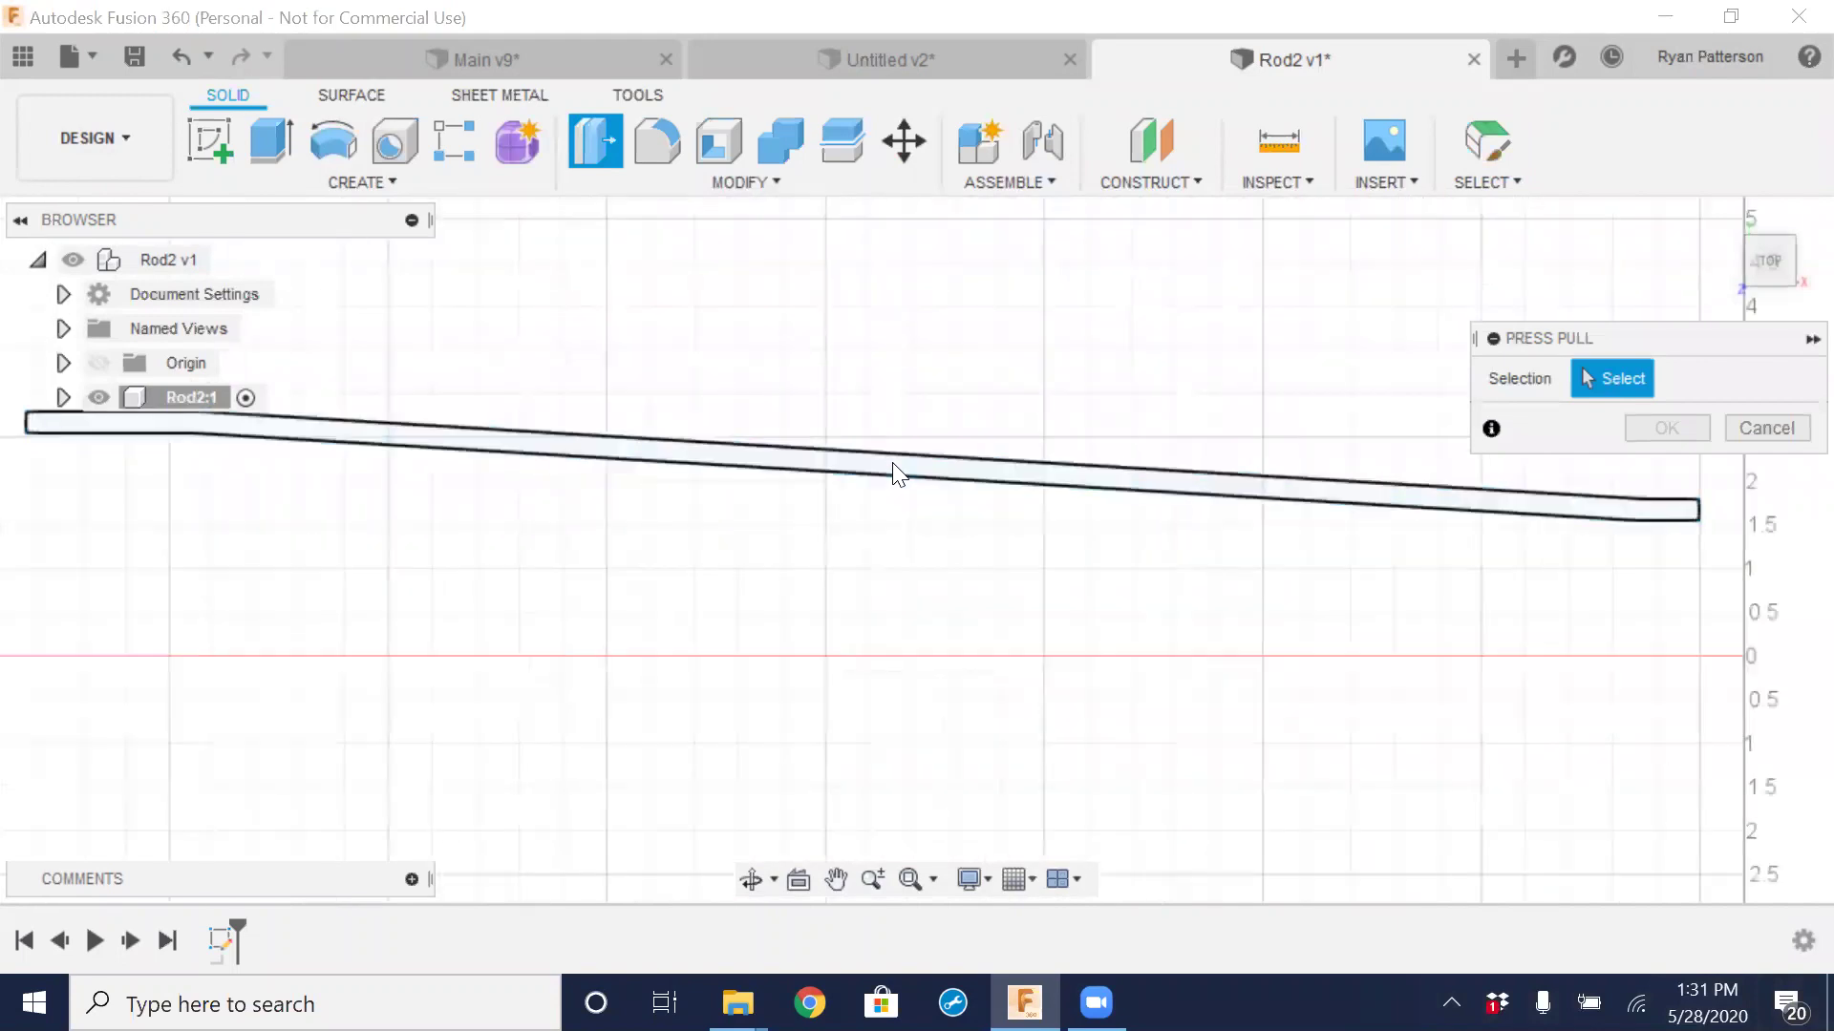
{"action": "left_click", "coordinate": [895, 471]}
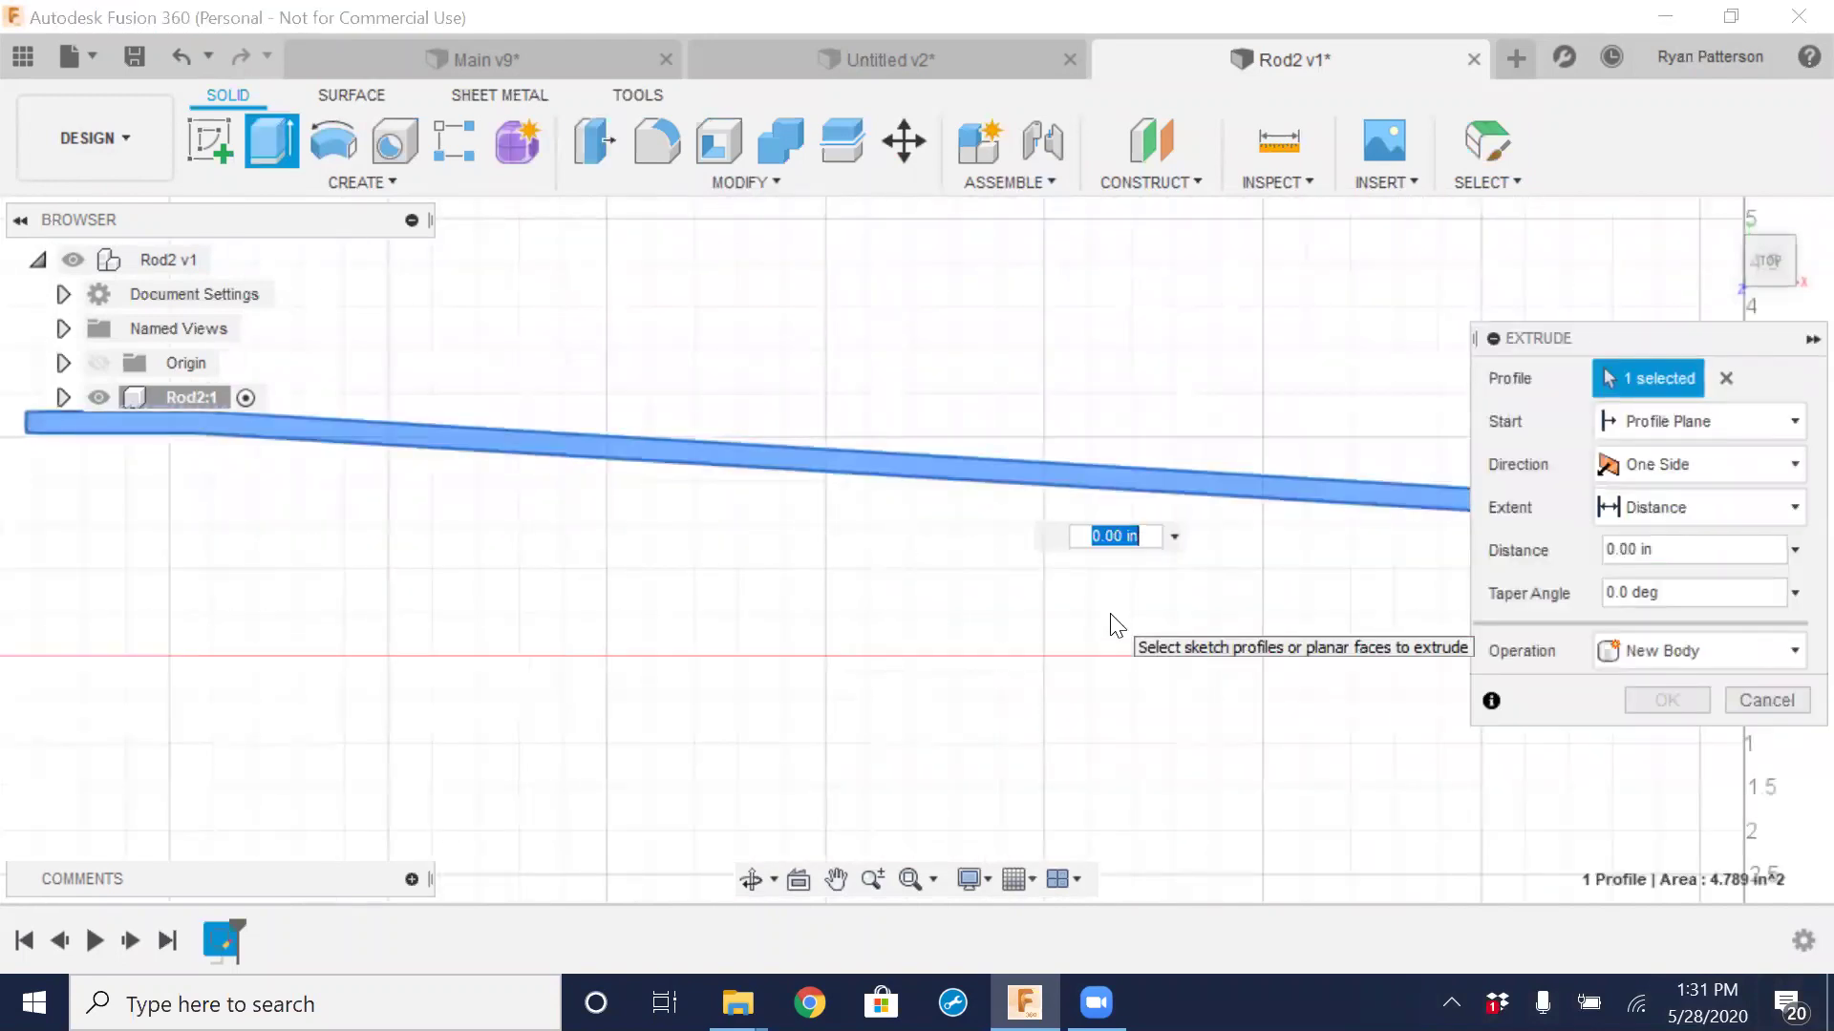
Extrude the rod profile 0.5 in on one side as a new body
{"action": "type", "text": ".5"}
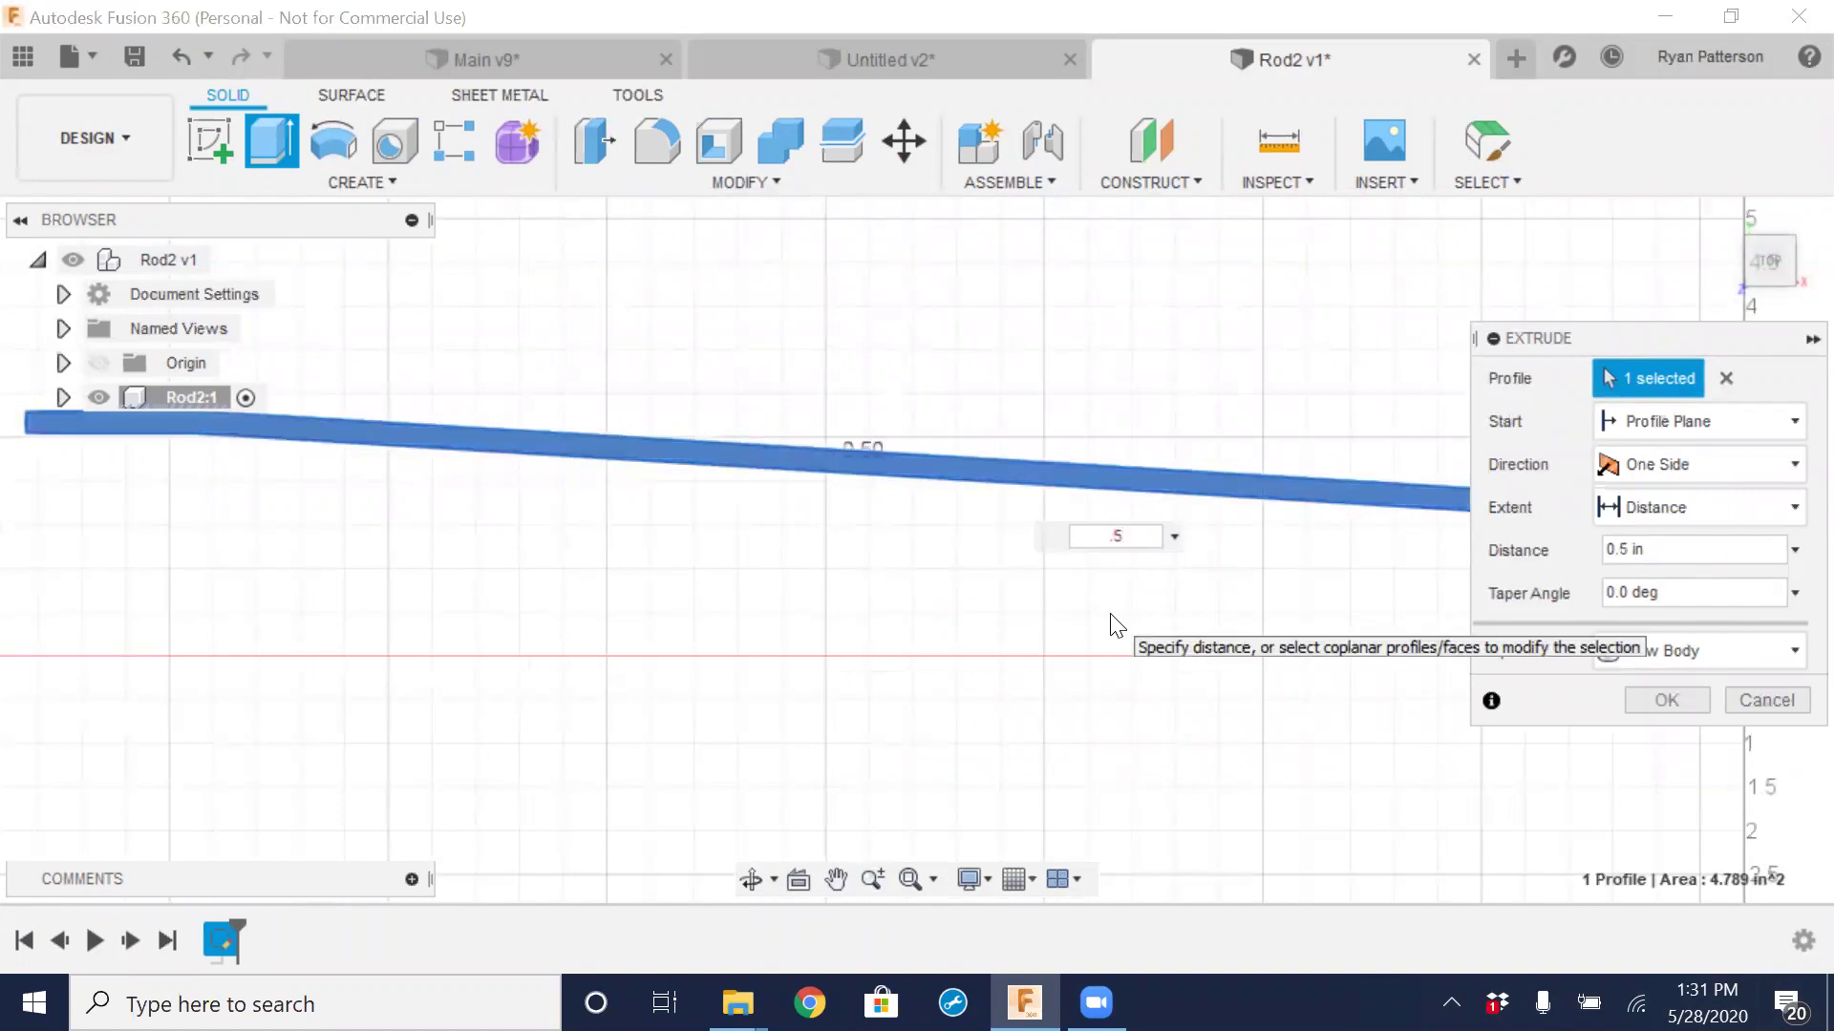
{"action": "key", "text": "Return"}
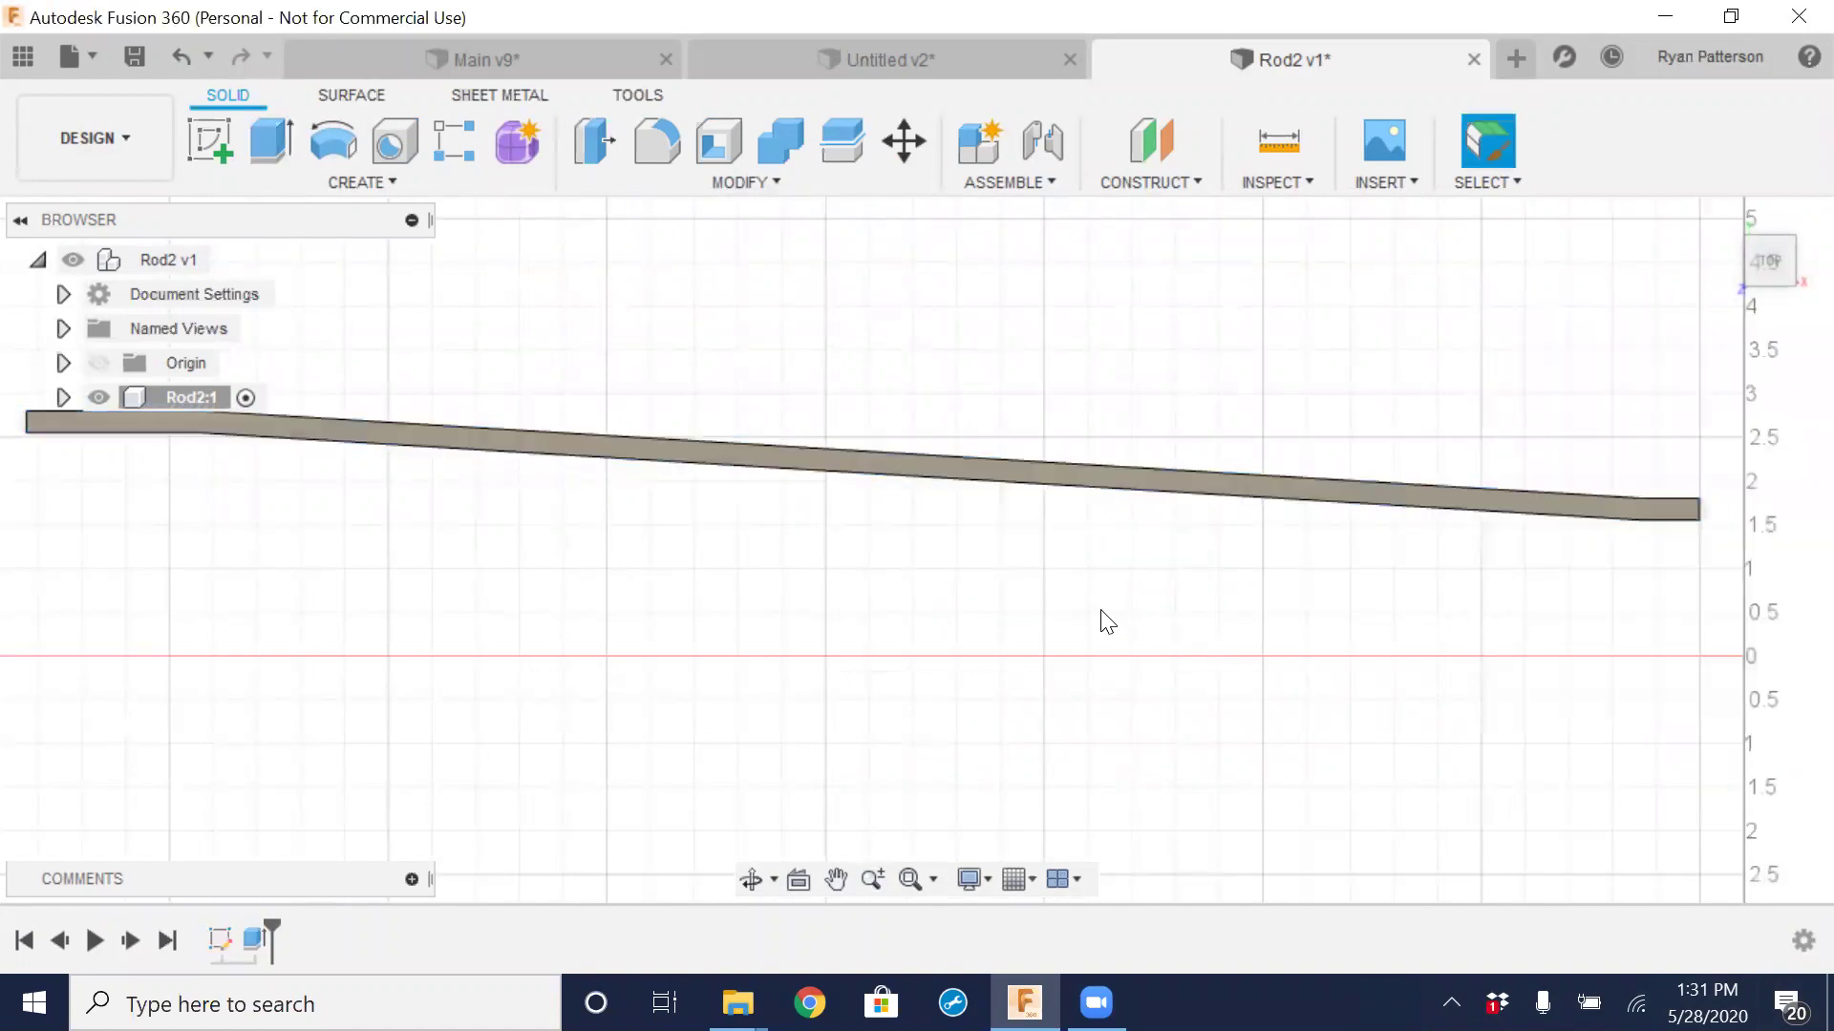
{"action": "middle_click_drag", "start_coordinate": [1060, 650], "coordinate": [1038, 560], "text": "shift"}
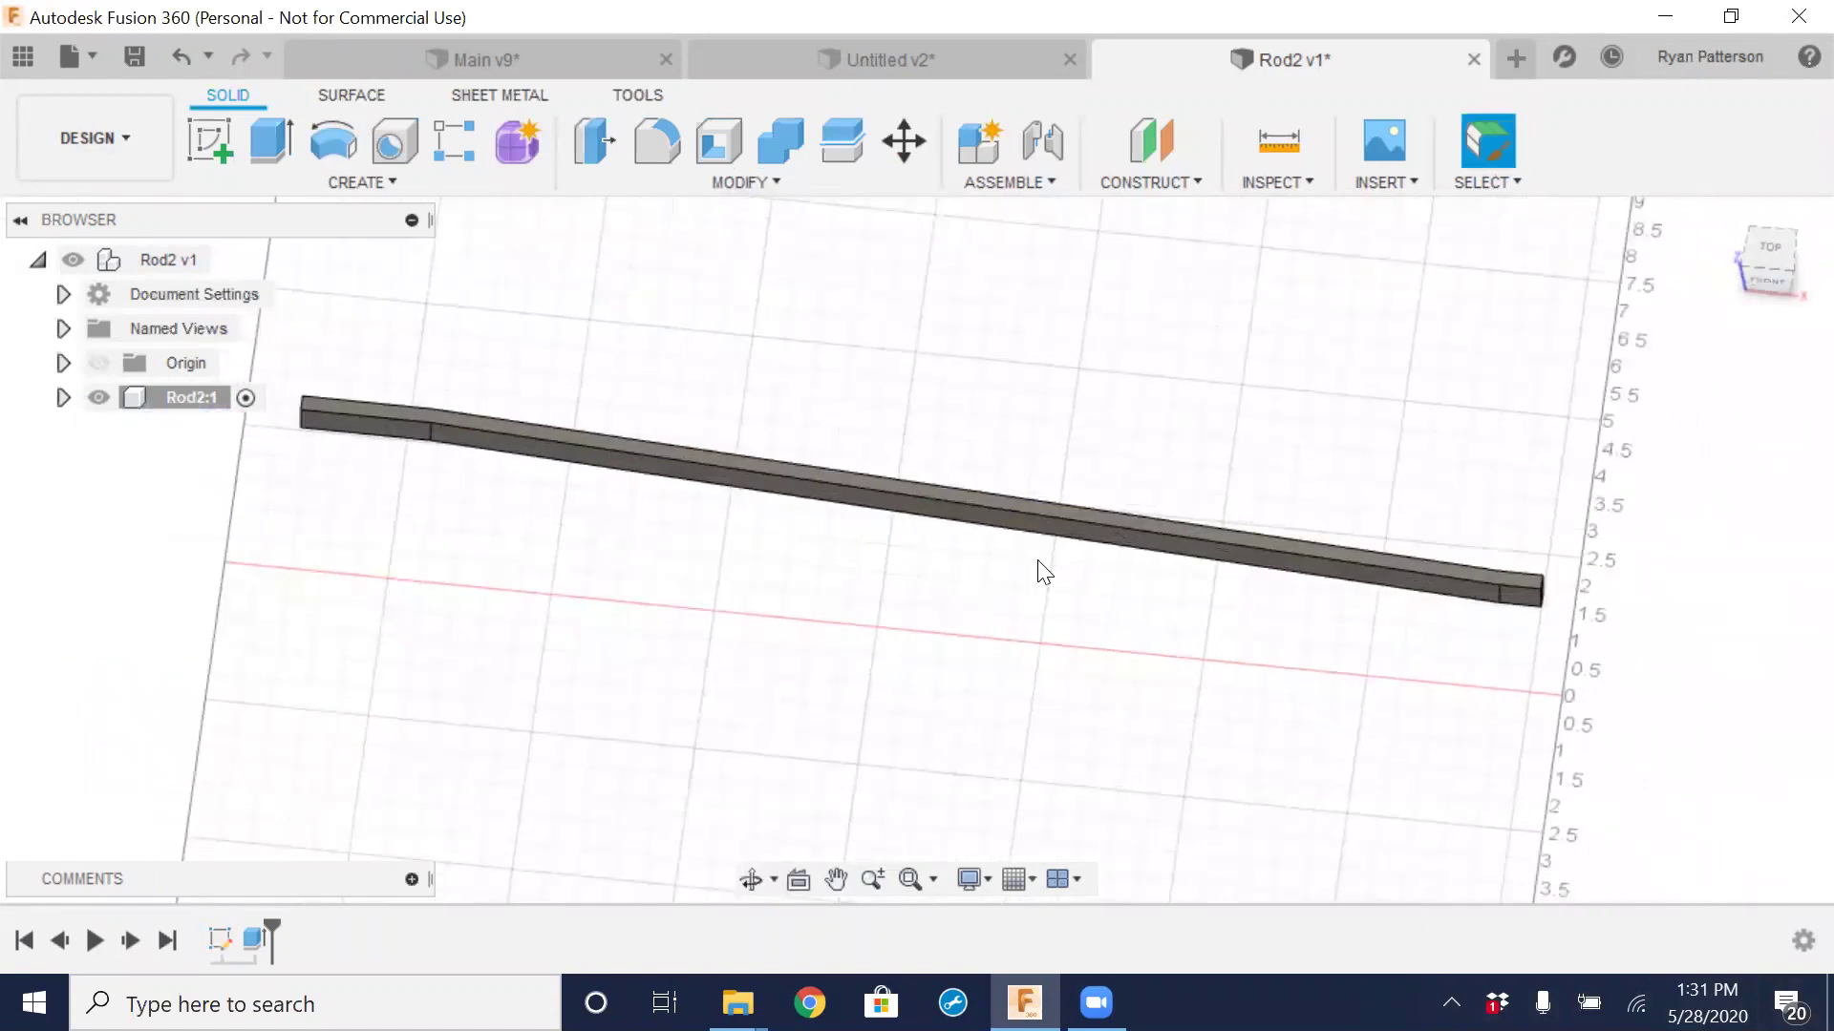
{"action": "middle_click_drag", "start_coordinate": [659, 587], "coordinate": [678, 648], "text": "shift"}
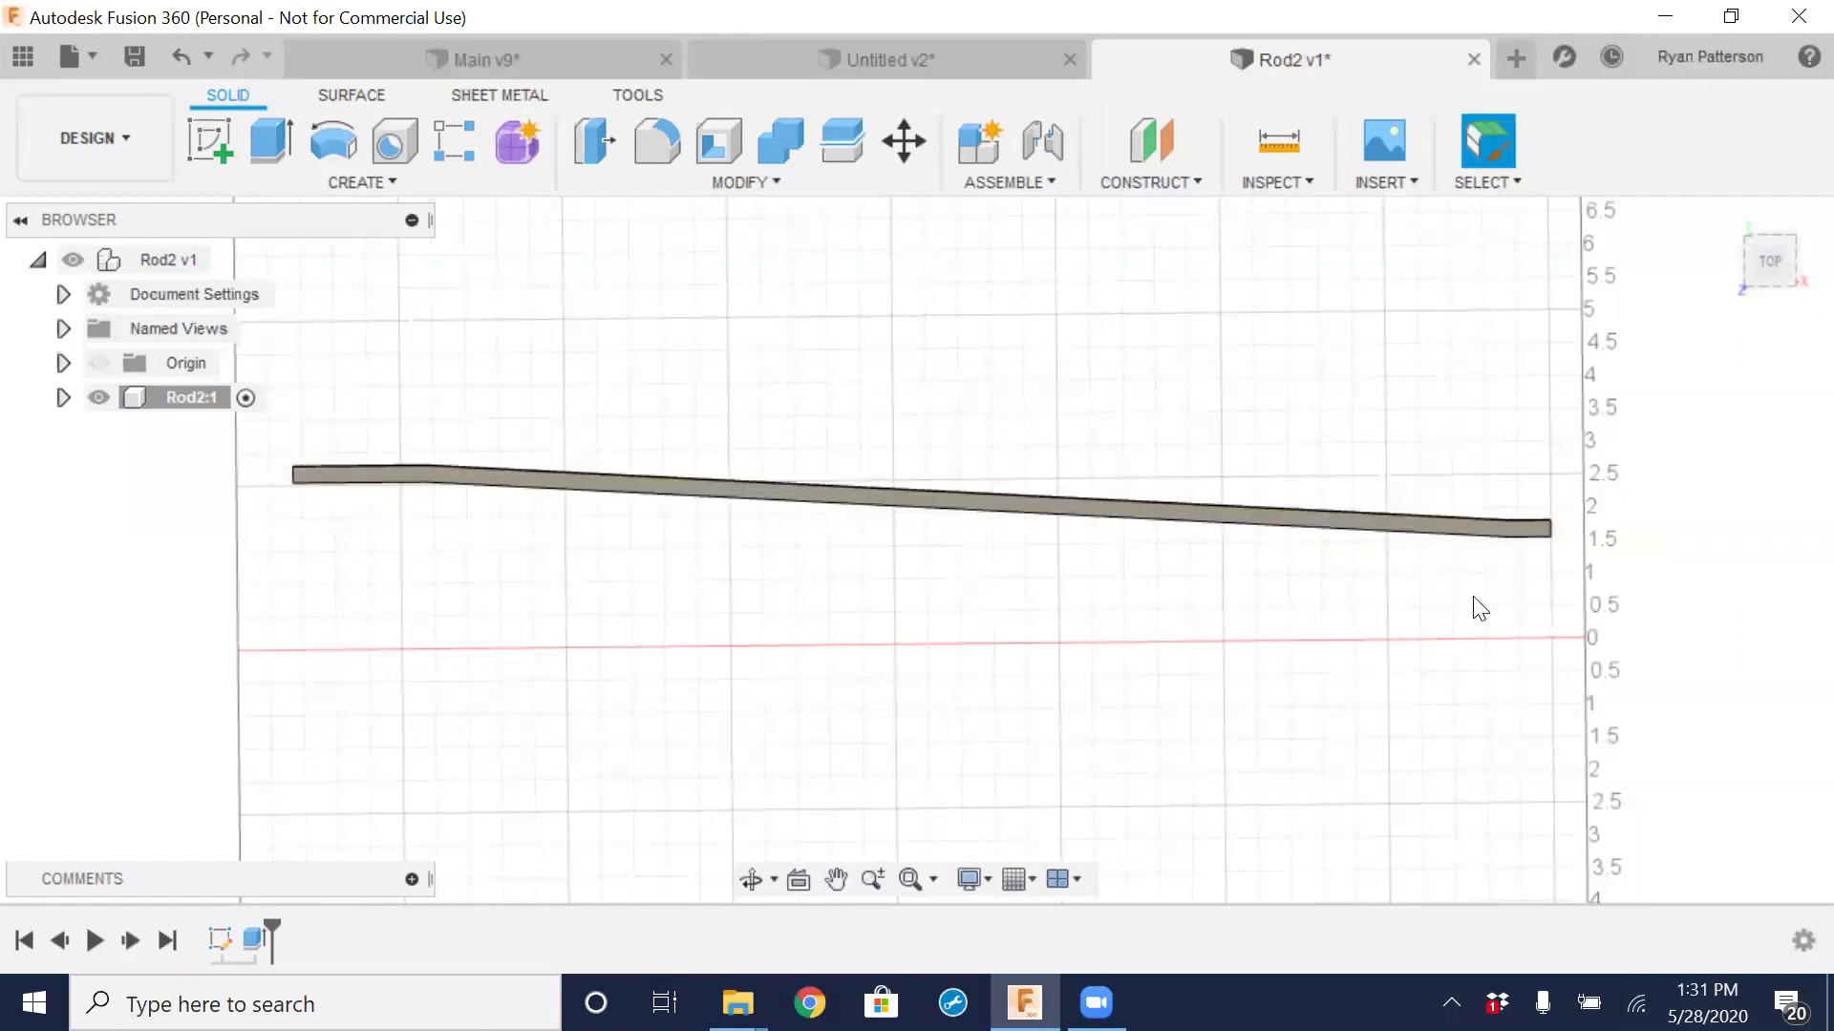
Check the rod's short end face against the head's holes in the Main v9 assembly and return to the Rod2 design
{"action": "middle_click_drag", "start_coordinate": [1420, 589], "coordinate": [1341, 680], "text": "shift"}
{"action": "scroll", "coordinate": [1507, 703], "scroll_direction": "up", "scroll_amount": 2}
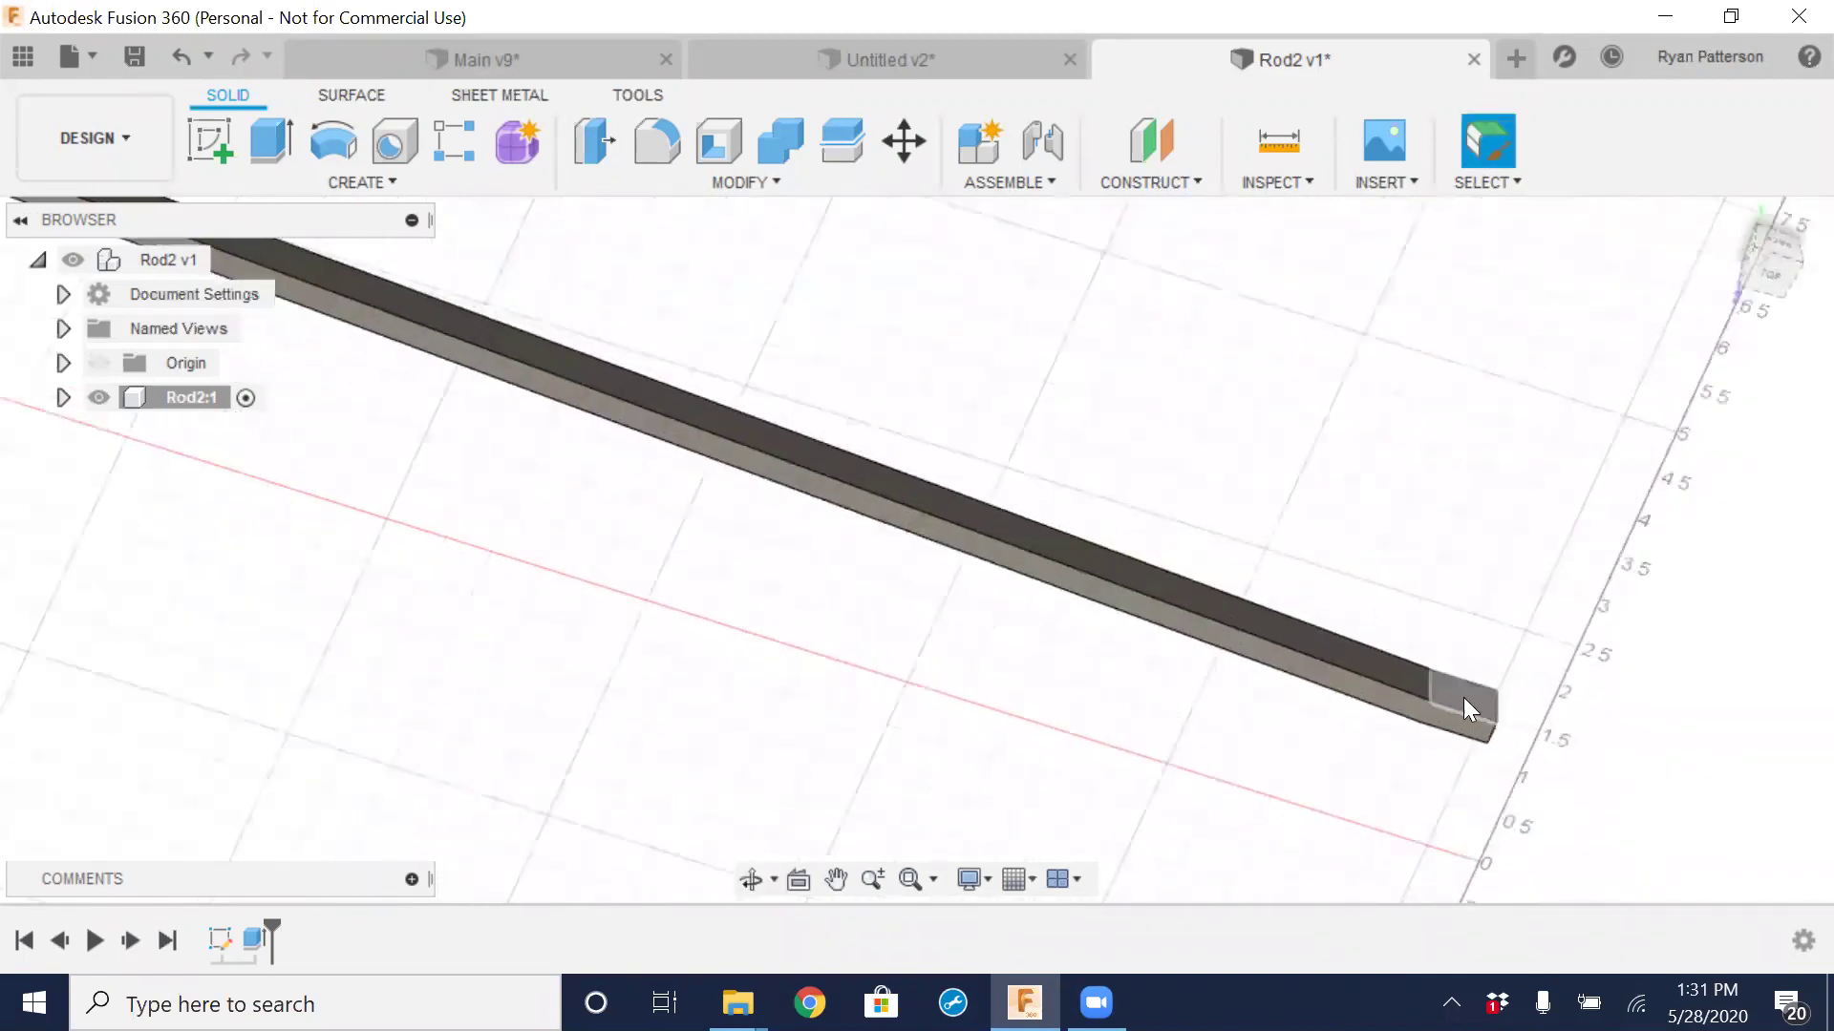
{"action": "left_click", "coordinate": [1454, 697]}
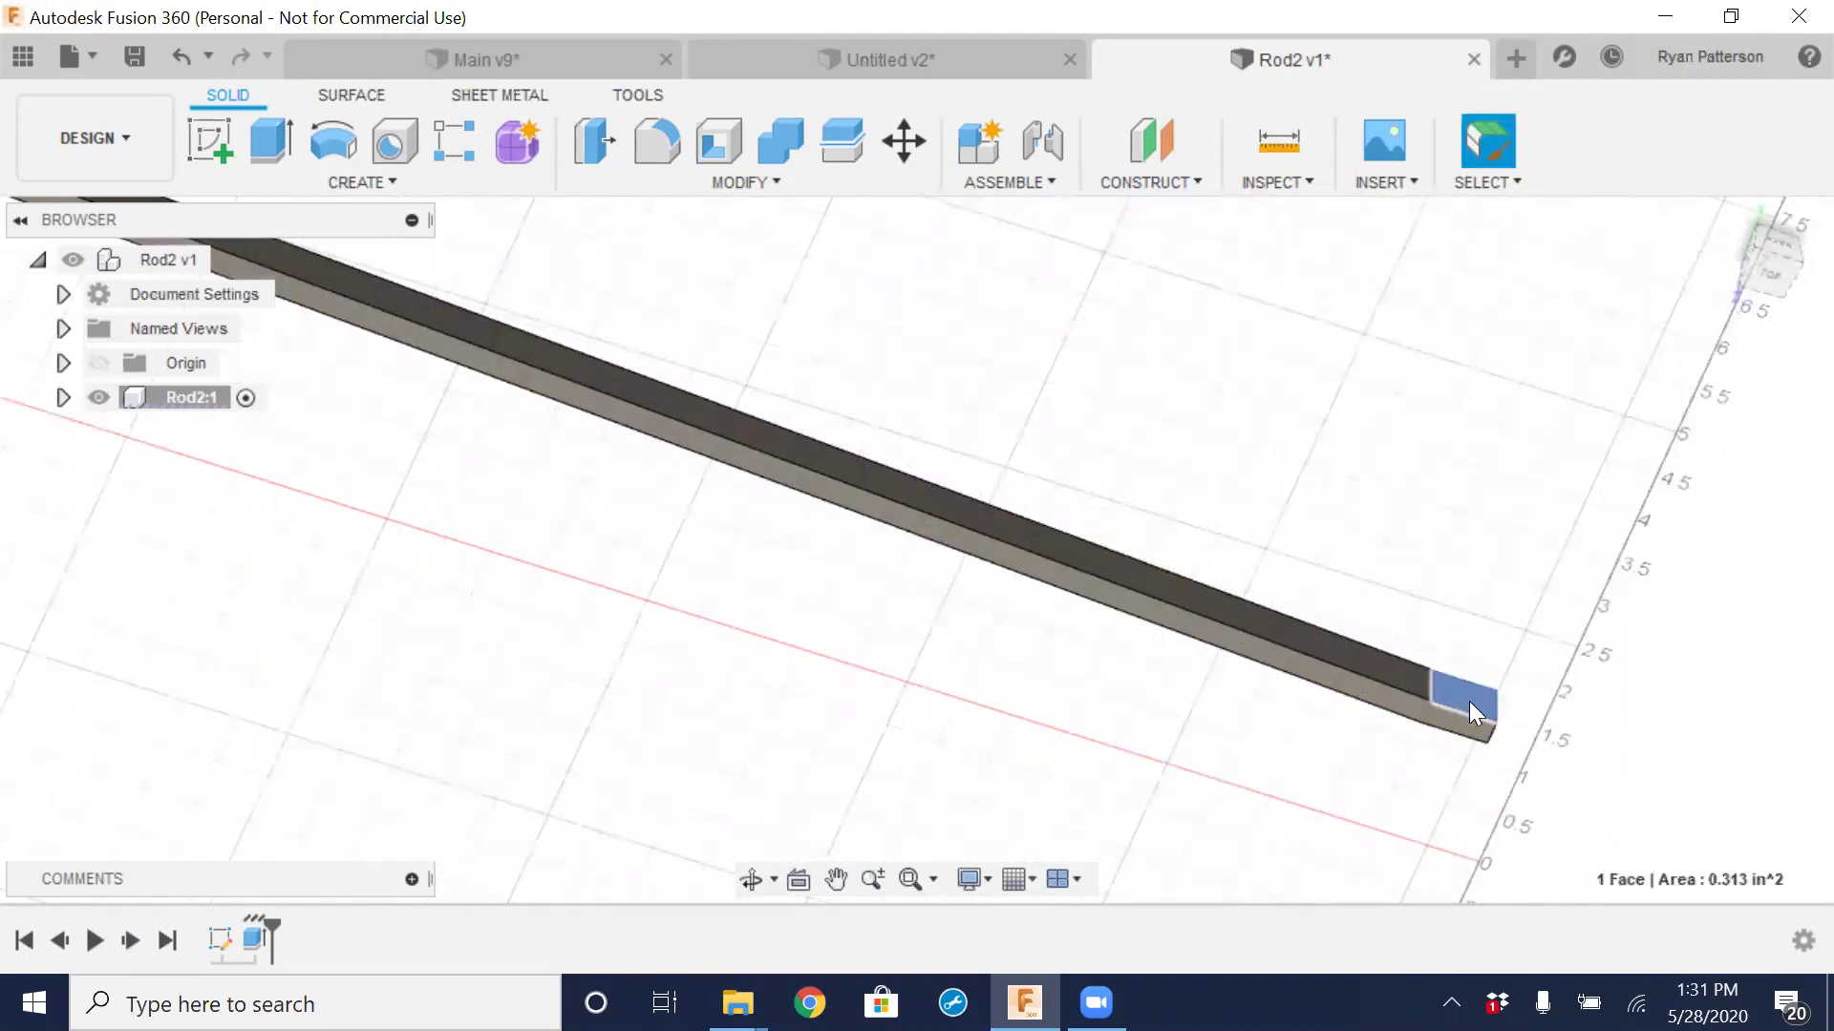
{"action": "left_click", "coordinate": [539, 63]}
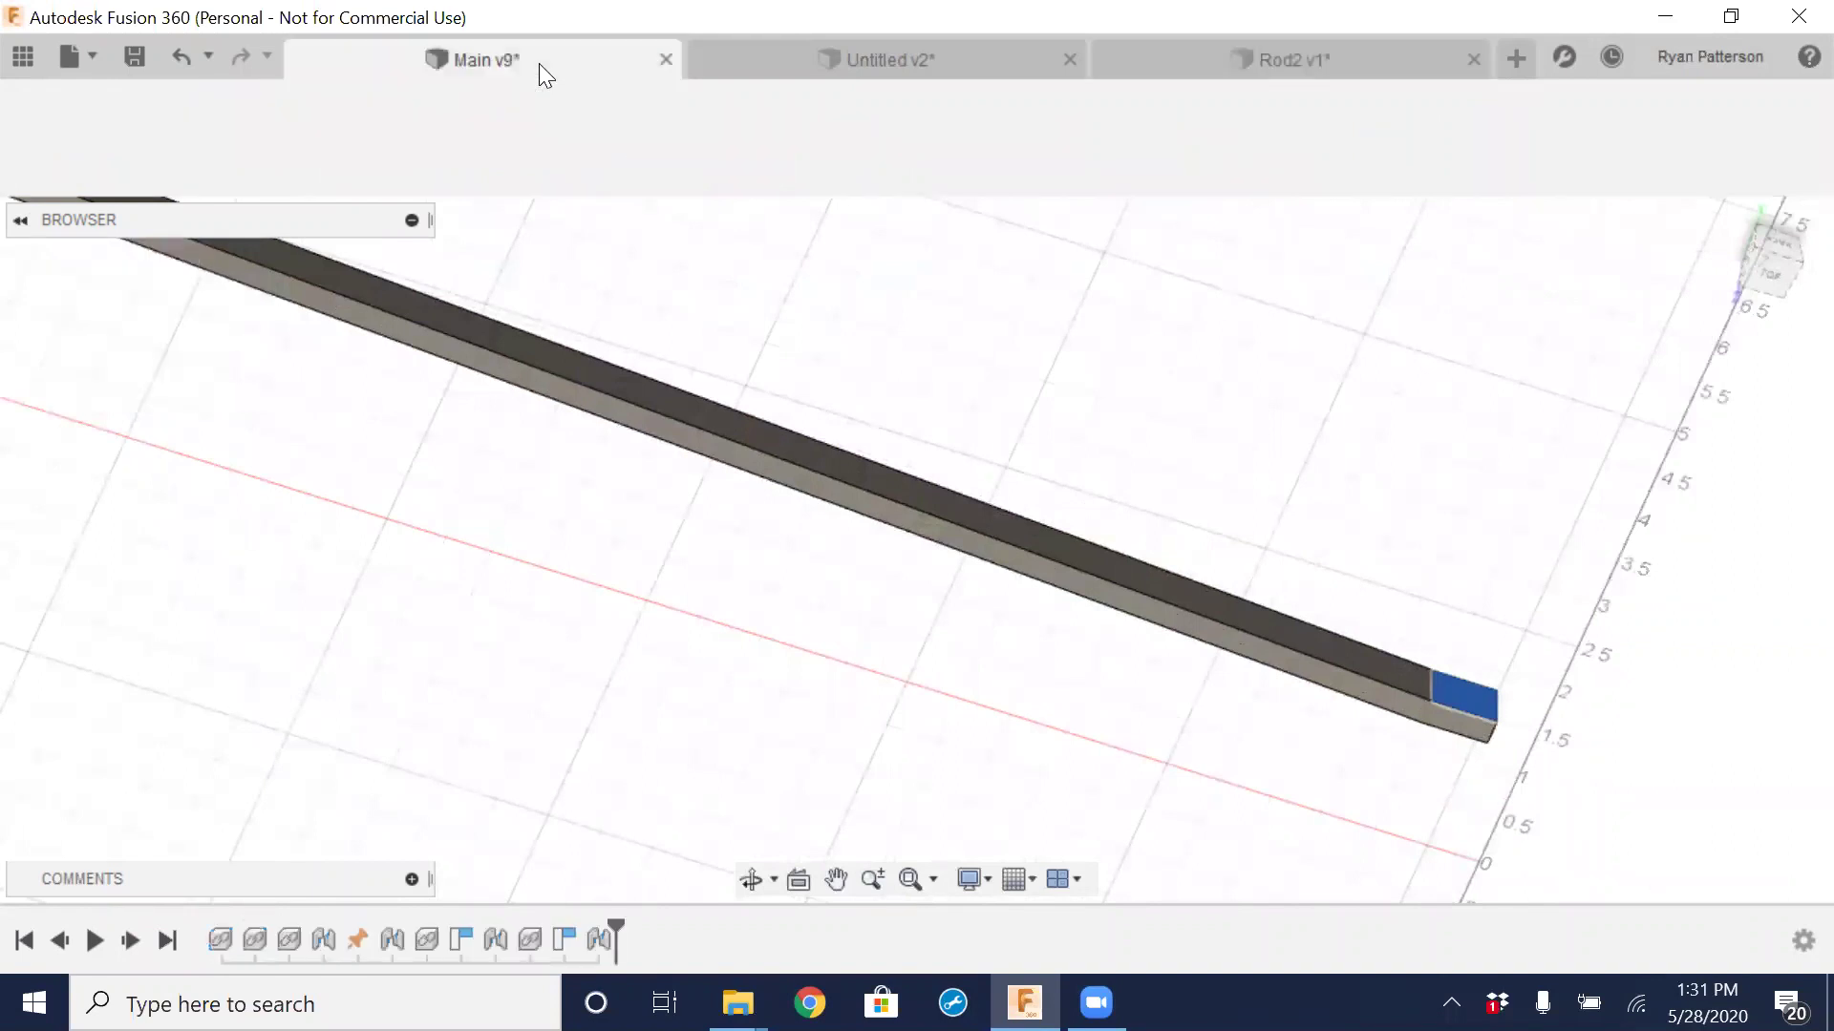
{"action": "scroll", "coordinate": [1346, 405], "scroll_direction": "up", "scroll_amount": 3}
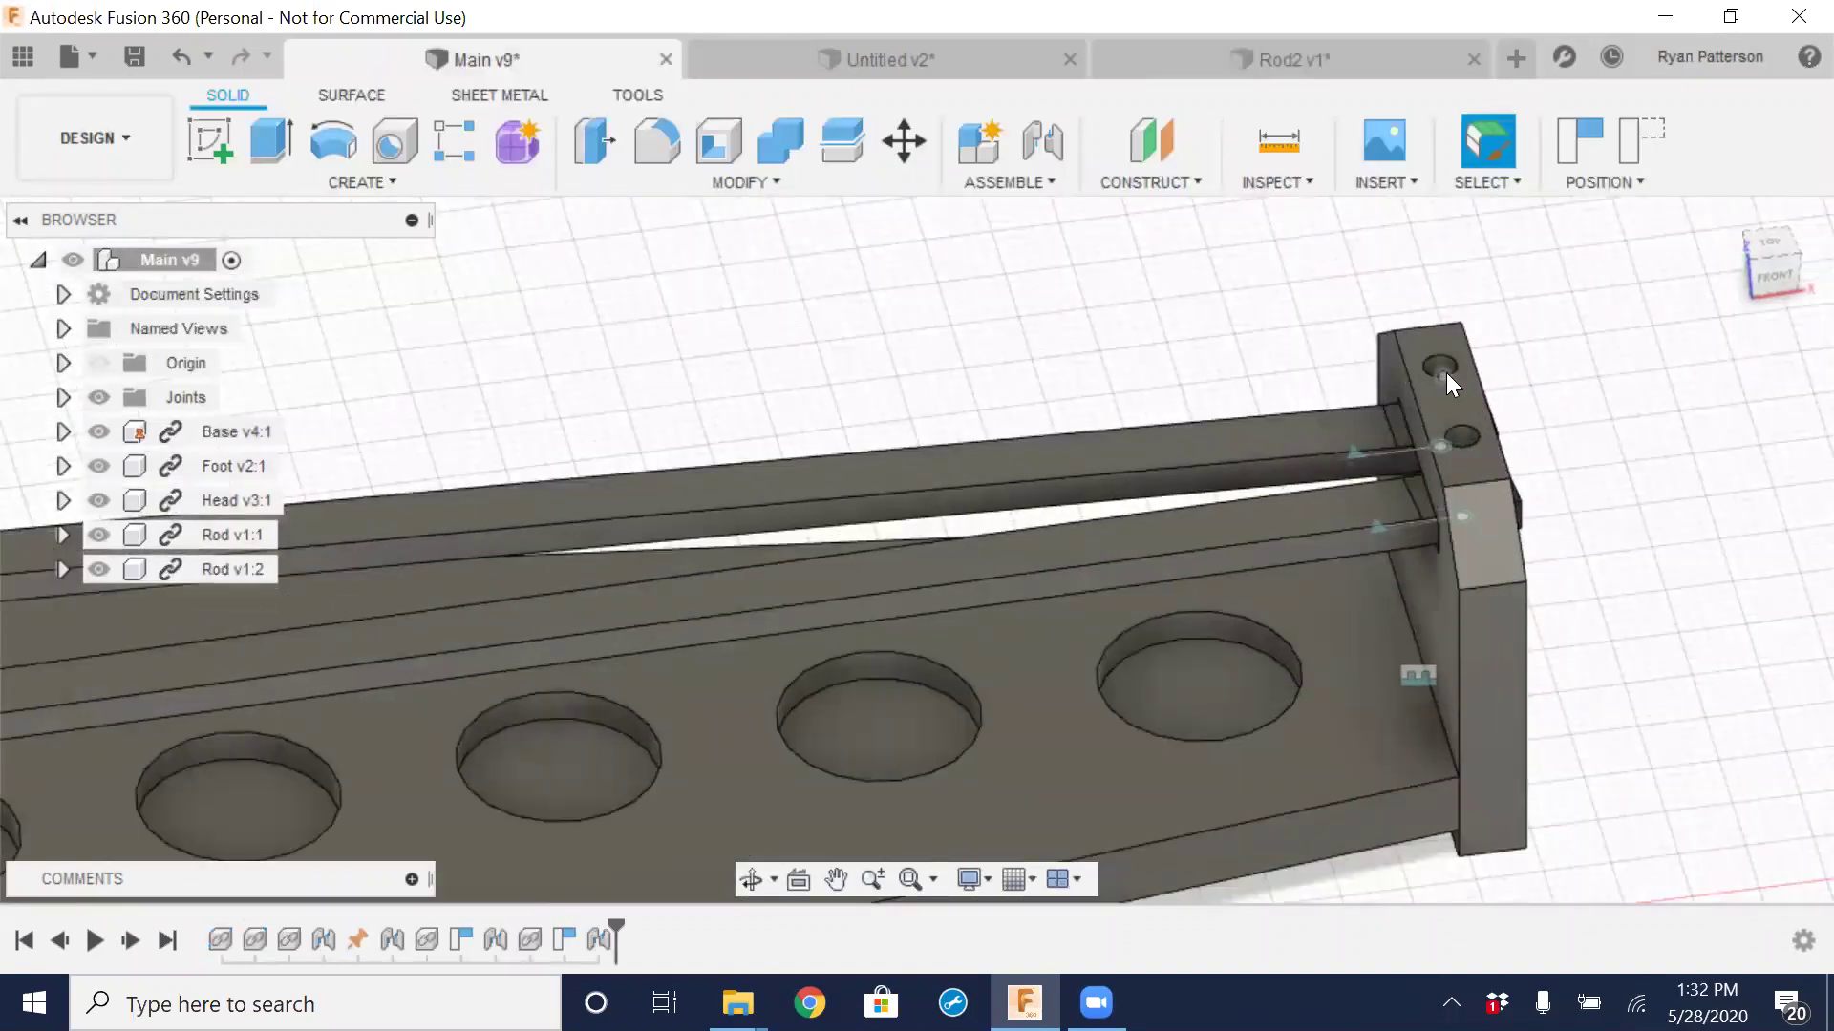
{"action": "left_click", "coordinate": [1277, 58]}
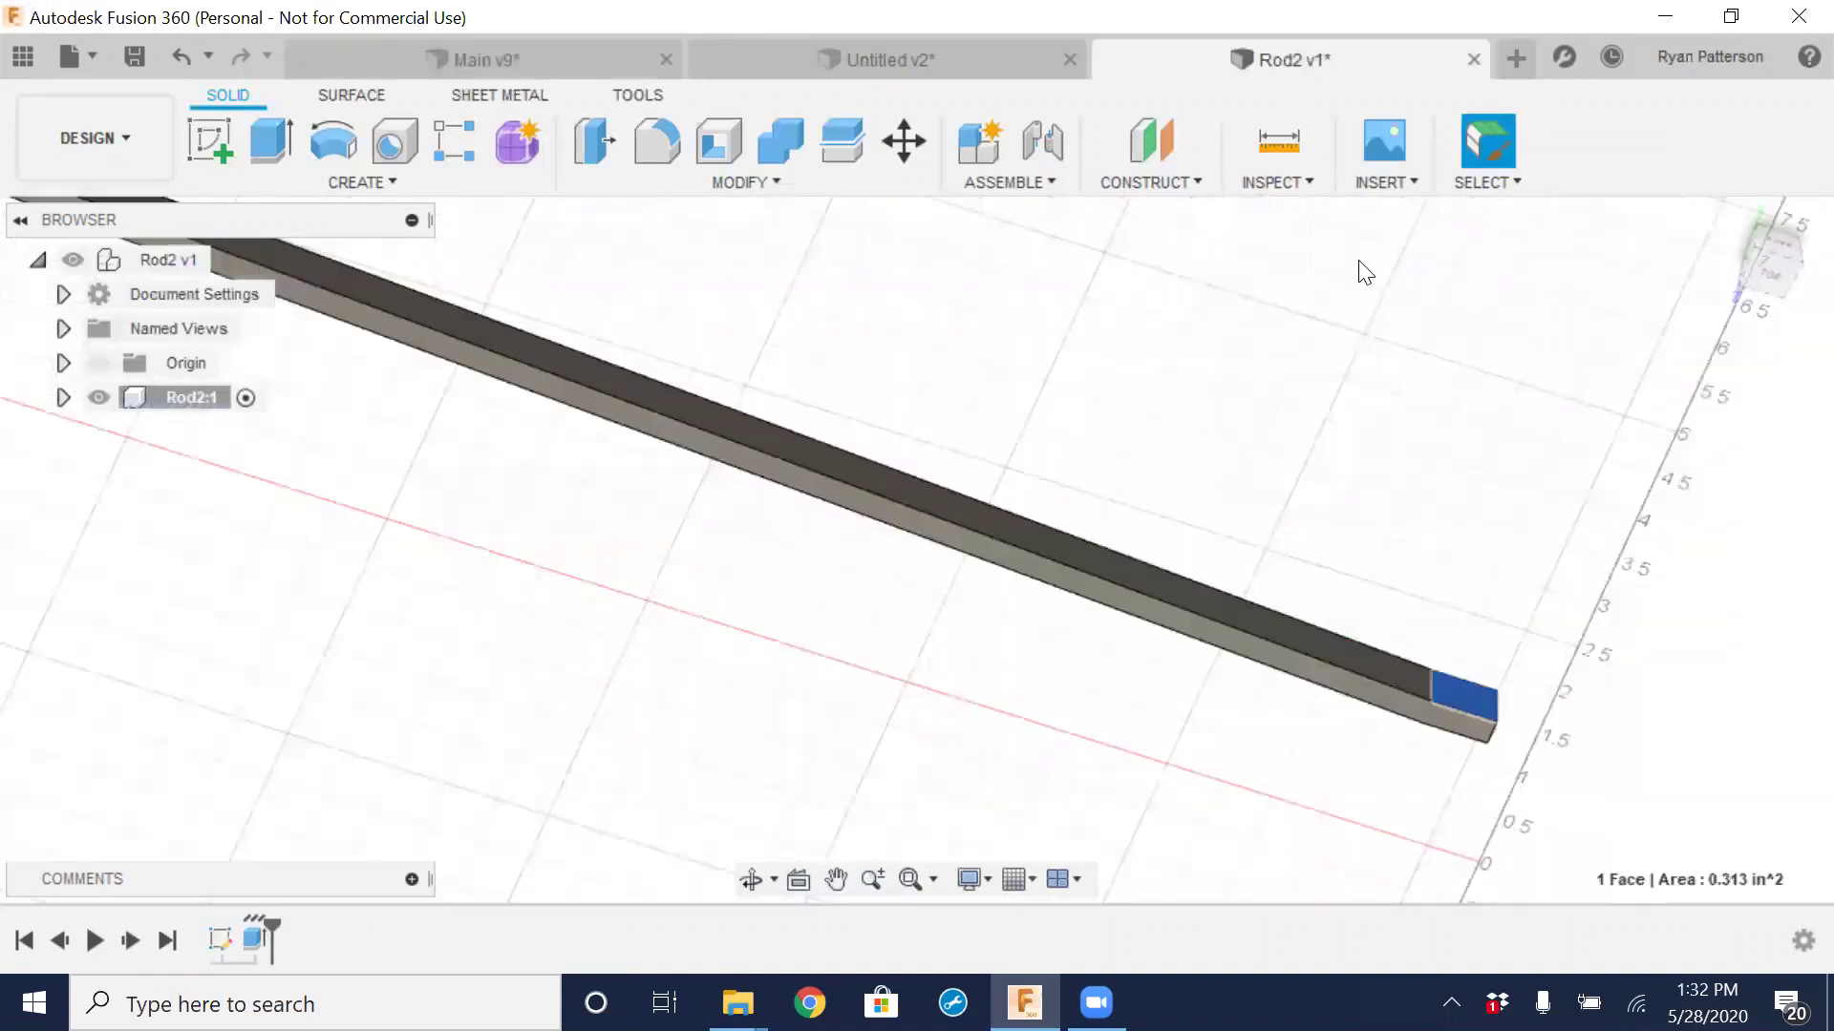
{"action": "left_click", "coordinate": [1199, 401]}
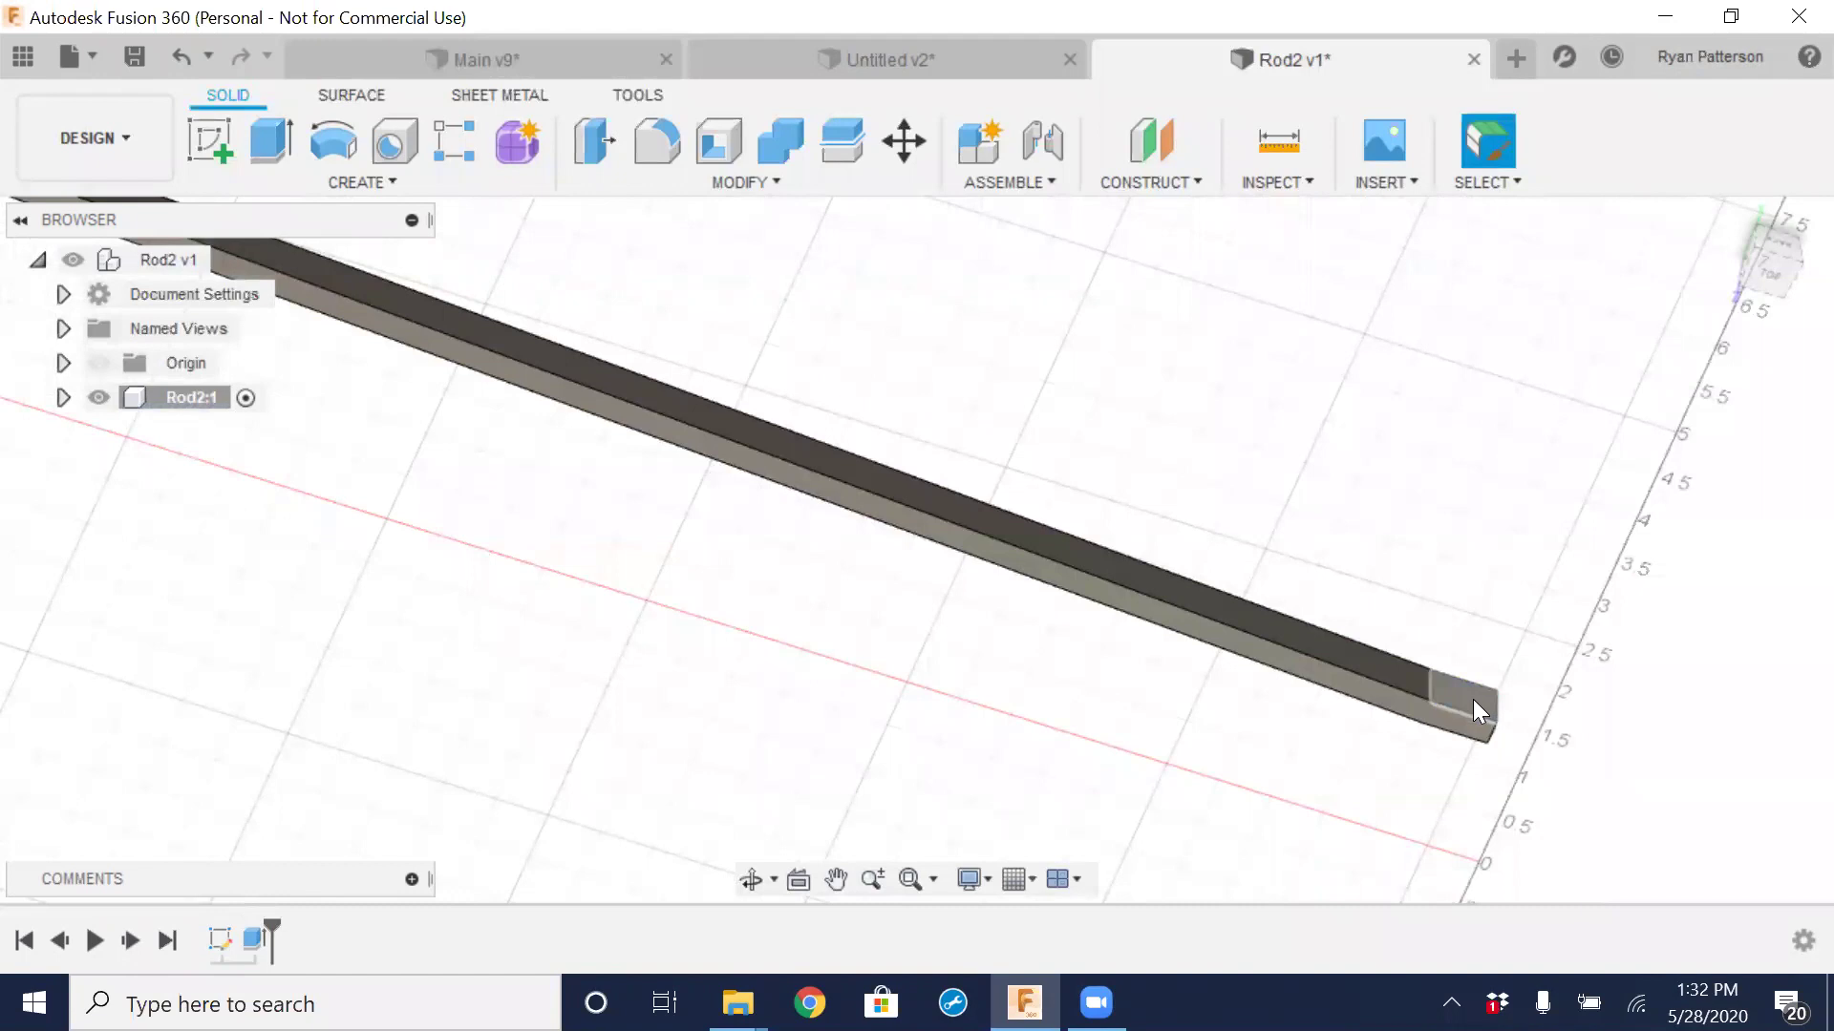
Start a sketch on the side face of the rod's shorter straight end section
{"action": "scroll", "coordinate": [1413, 582], "scroll_direction": "down", "scroll_amount": 5}
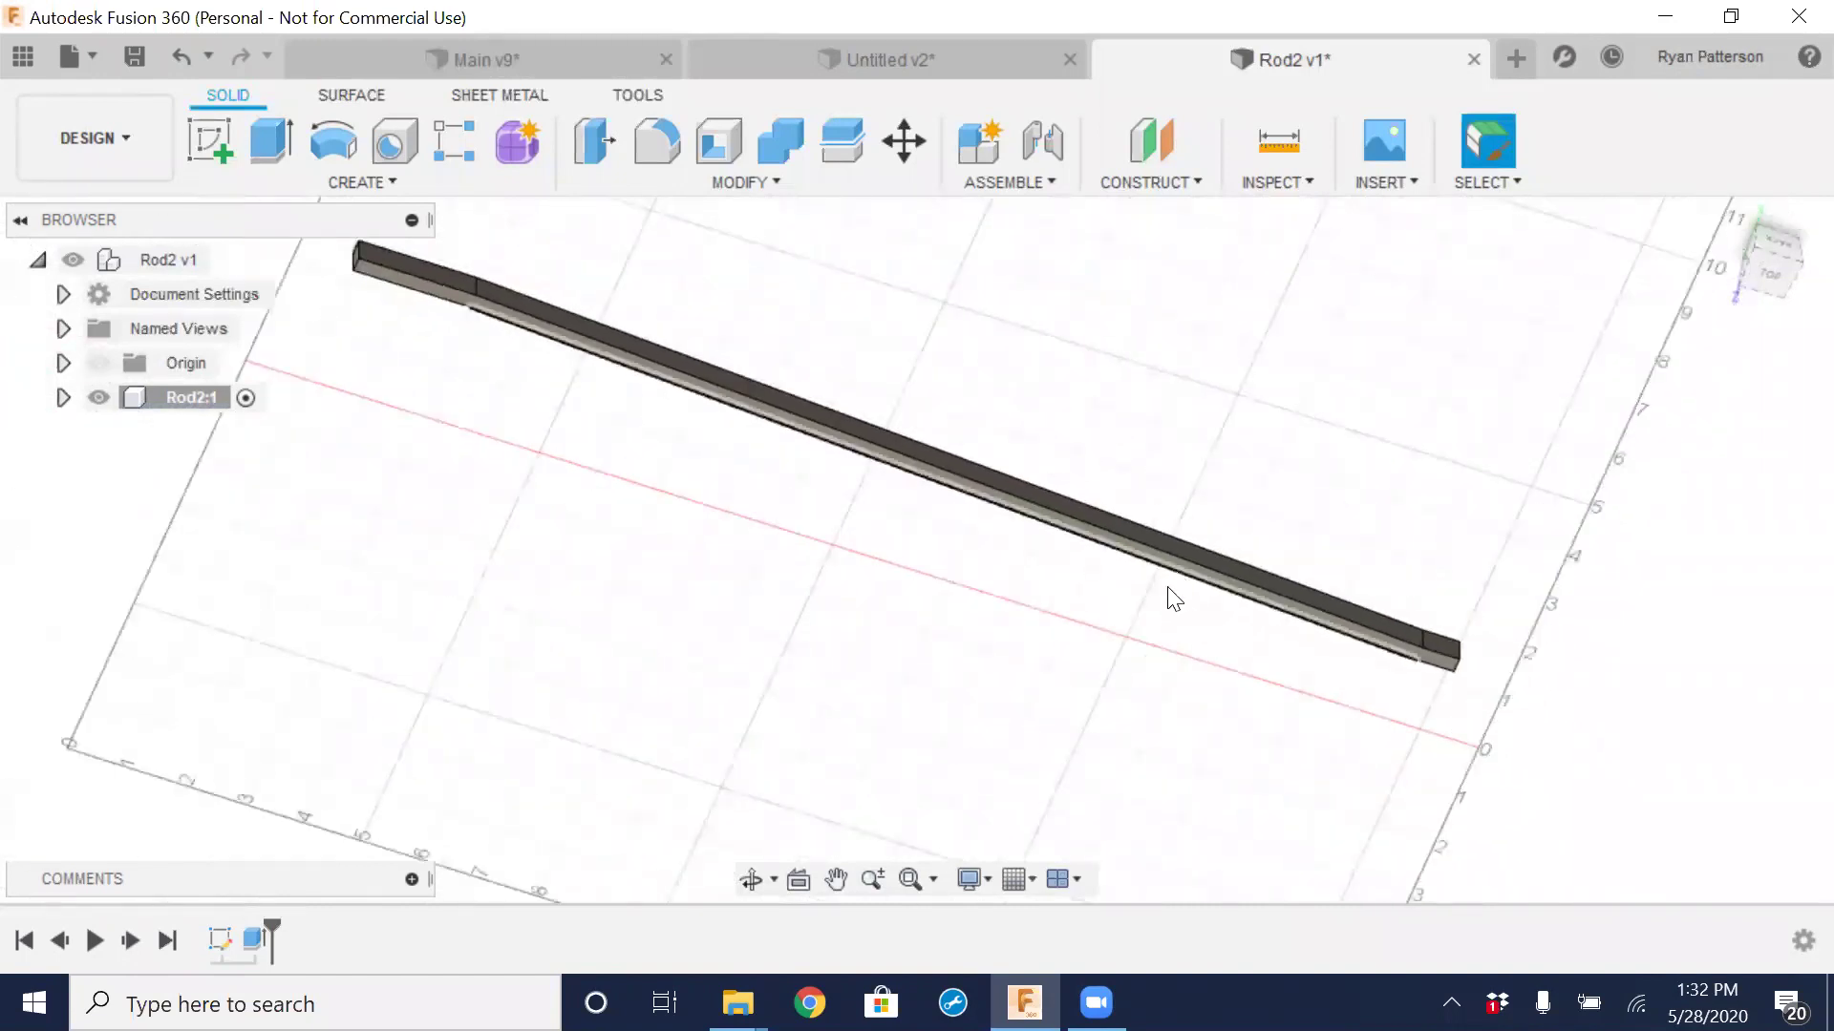
{"action": "mouse_move", "coordinate": [910, 571]}
{"action": "middle_mouse_down", "text": "shift"}
{"action": "mouse_move", "coordinate": [941, 610]}
{"action": "mouse_move", "coordinate": [965, 602]}
{"action": "middle_mouse_up", "text": "shift"}
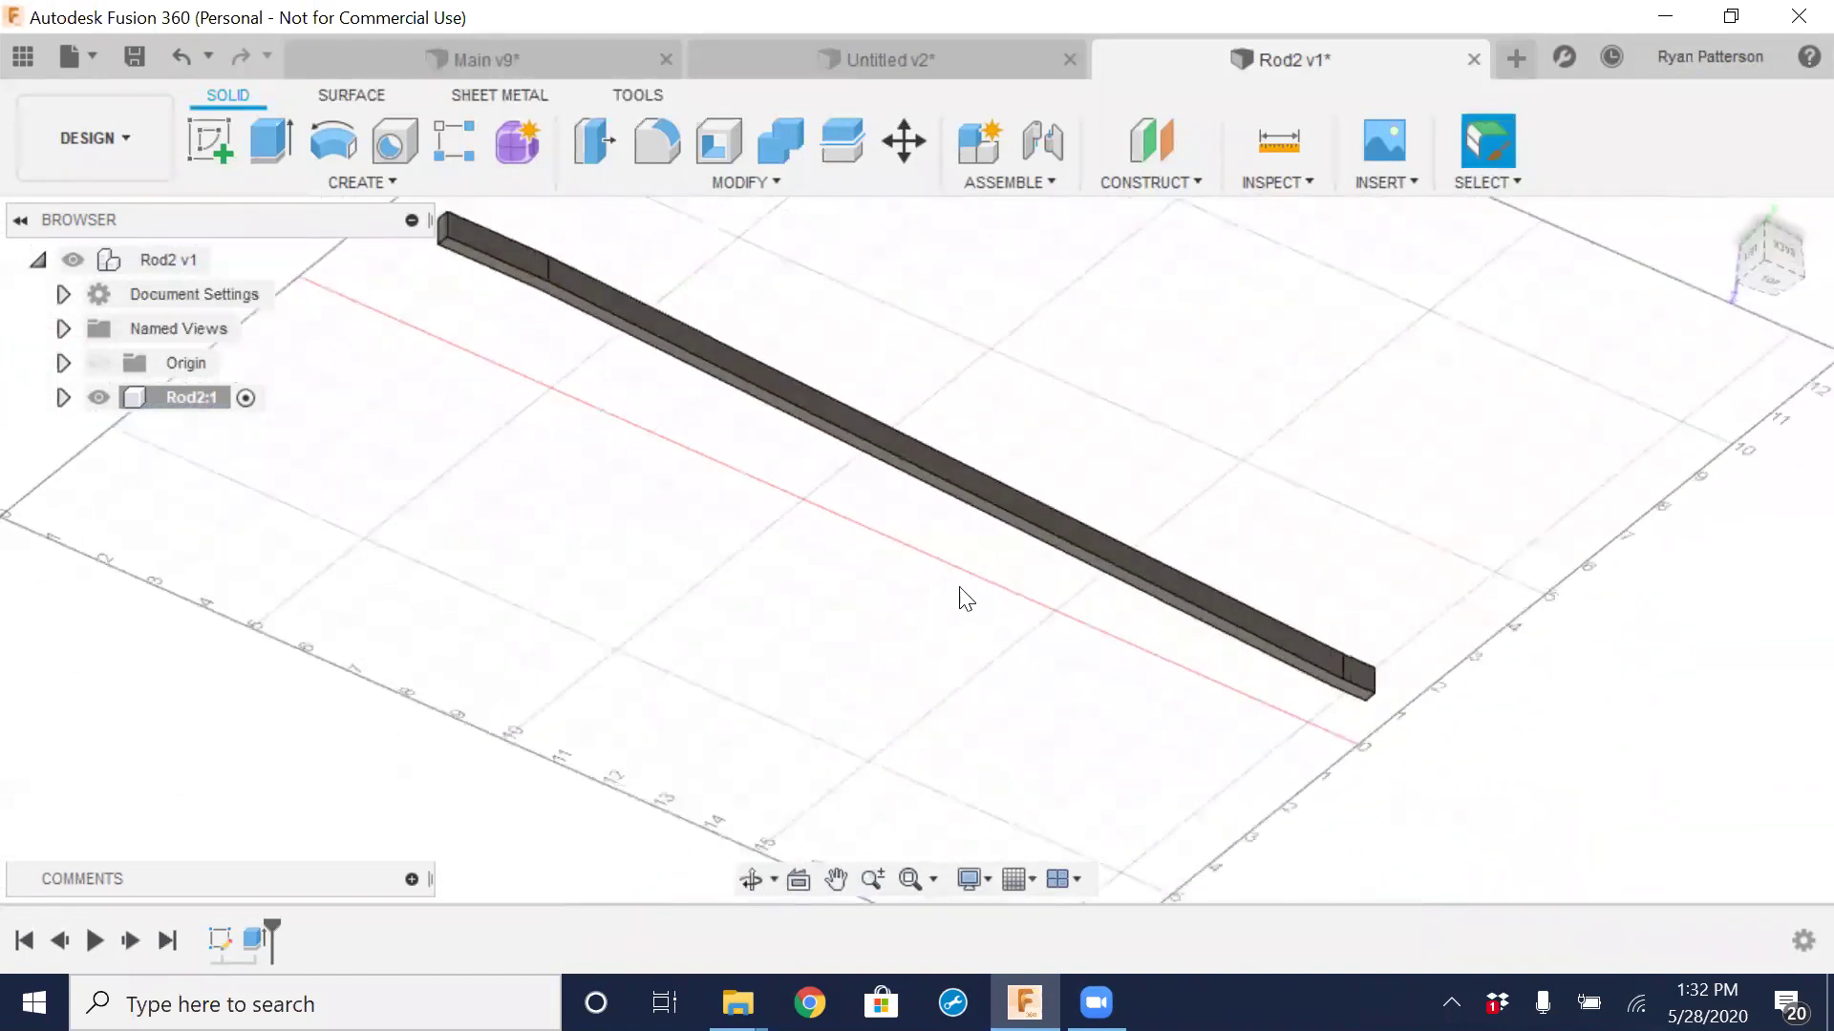
{"action": "left_click", "coordinate": [222, 142]}
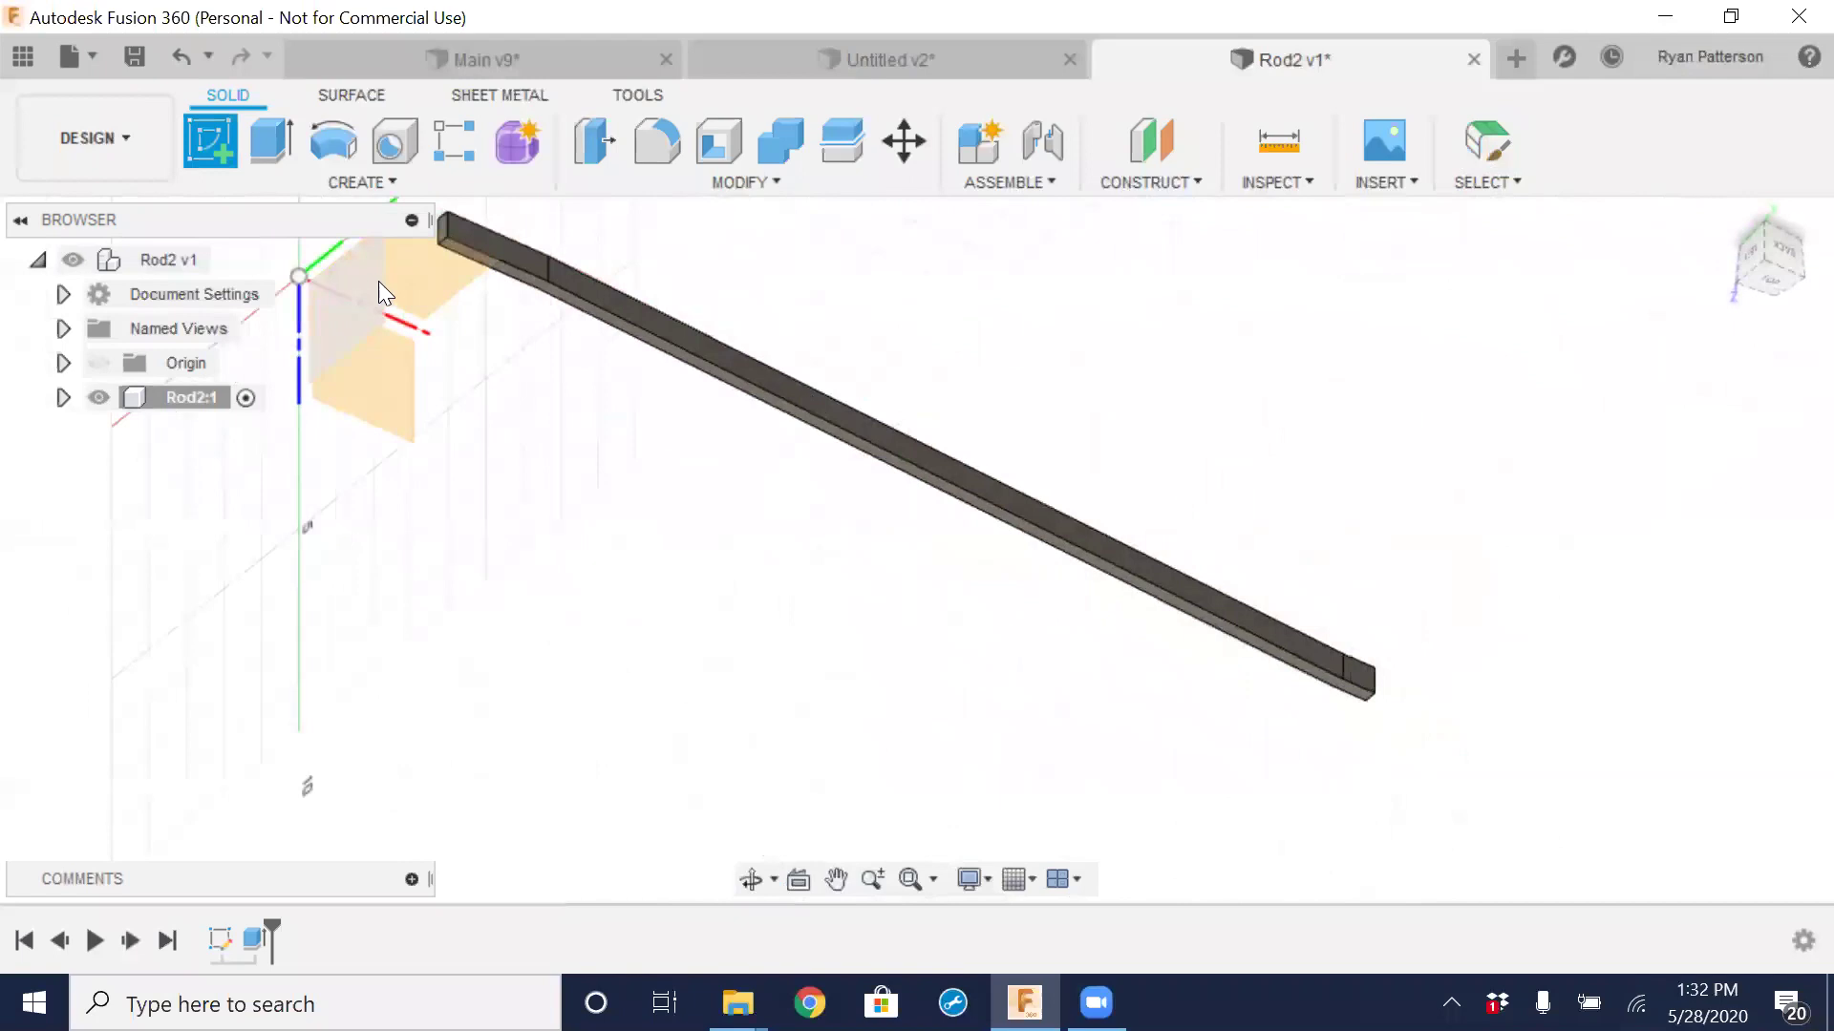
{"action": "left_click", "coordinate": [1360, 676]}
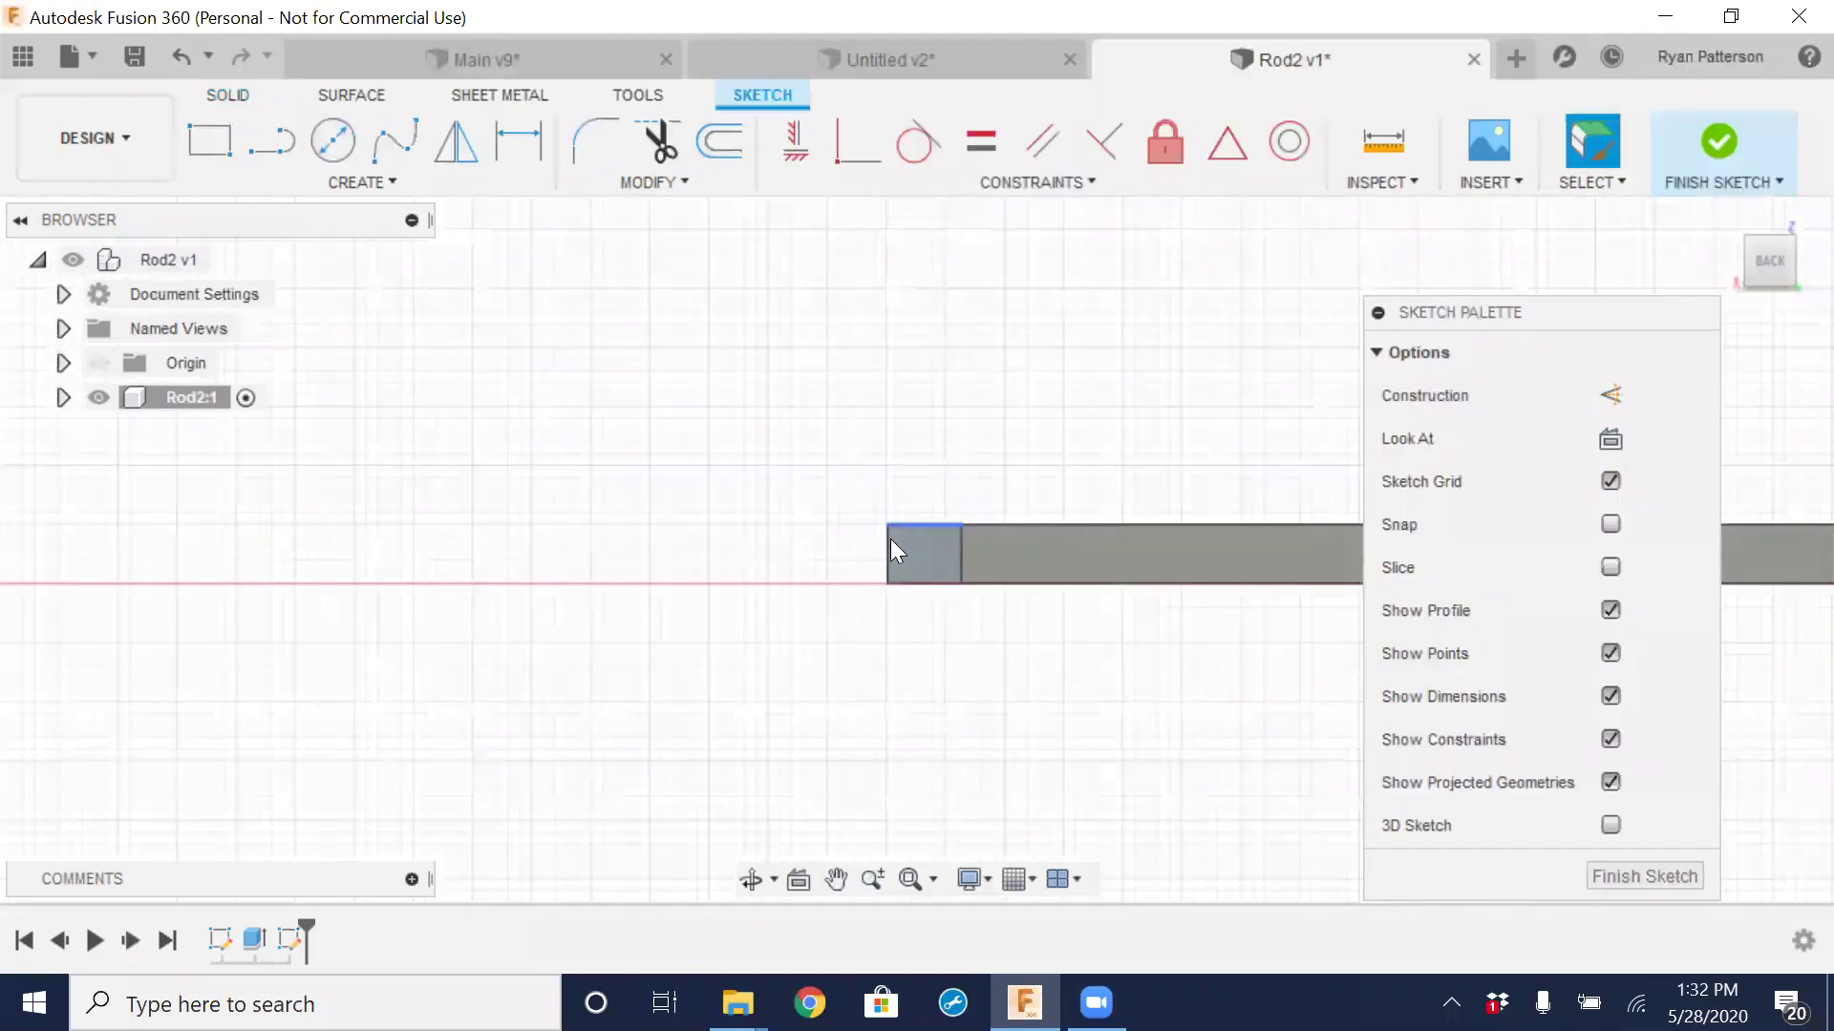
Sketch a 0.25 in diameter circle near the middle of the end section's side face and adjust its position by eye
{"action": "left_click", "coordinate": [332, 143]}
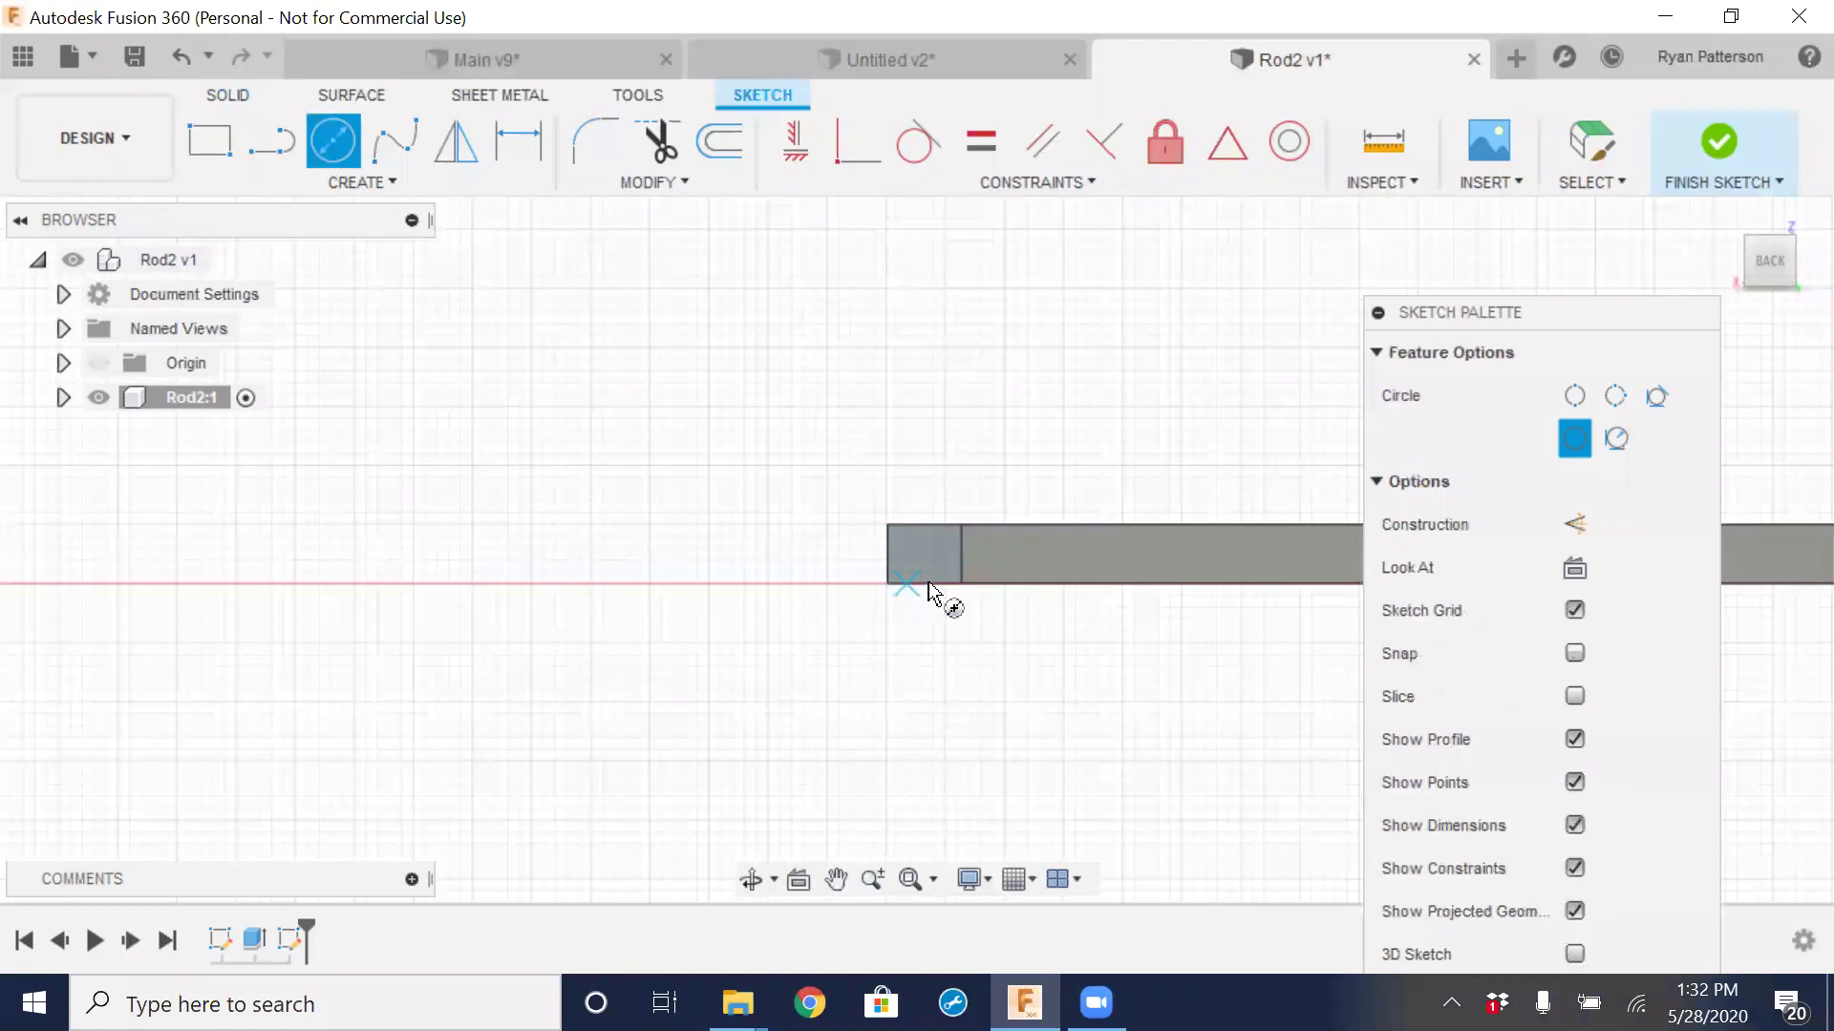
{"action": "scroll", "coordinate": [931, 584], "scroll_direction": "up", "scroll_amount": 4}
{"action": "left_click", "coordinate": [922, 506]}
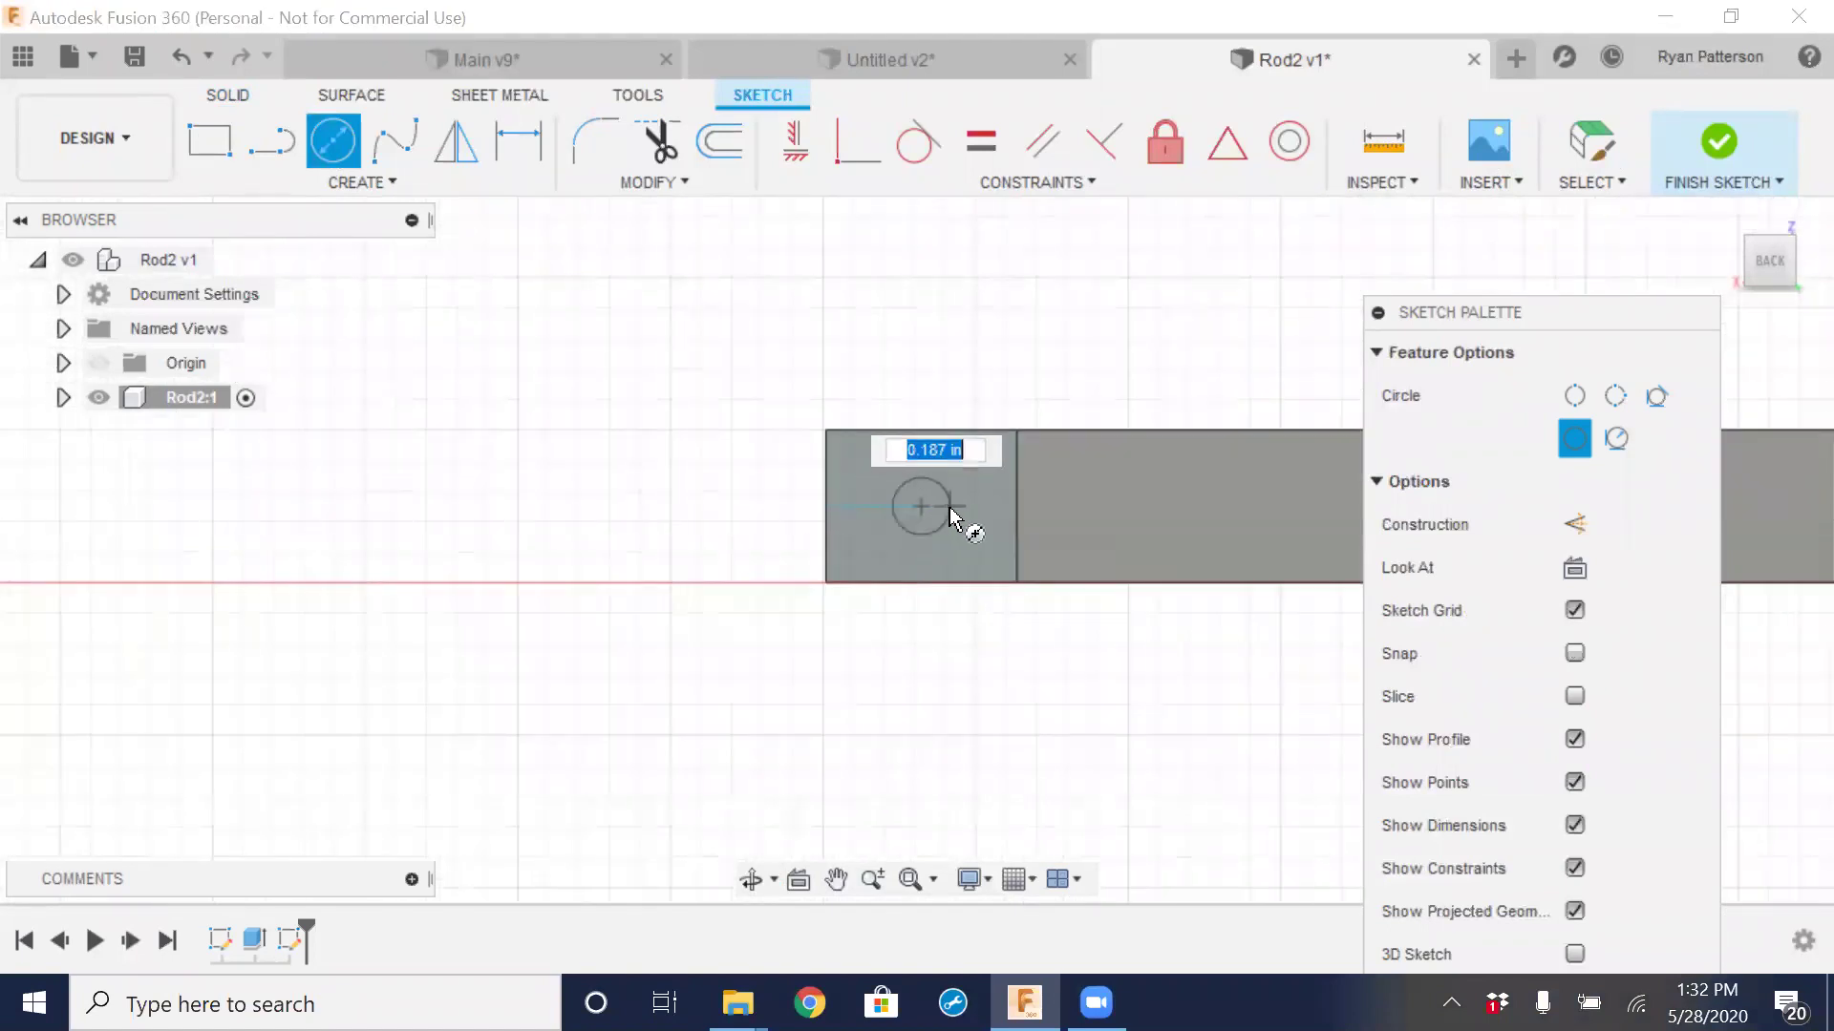
{"action": "type", "text": ".25"}
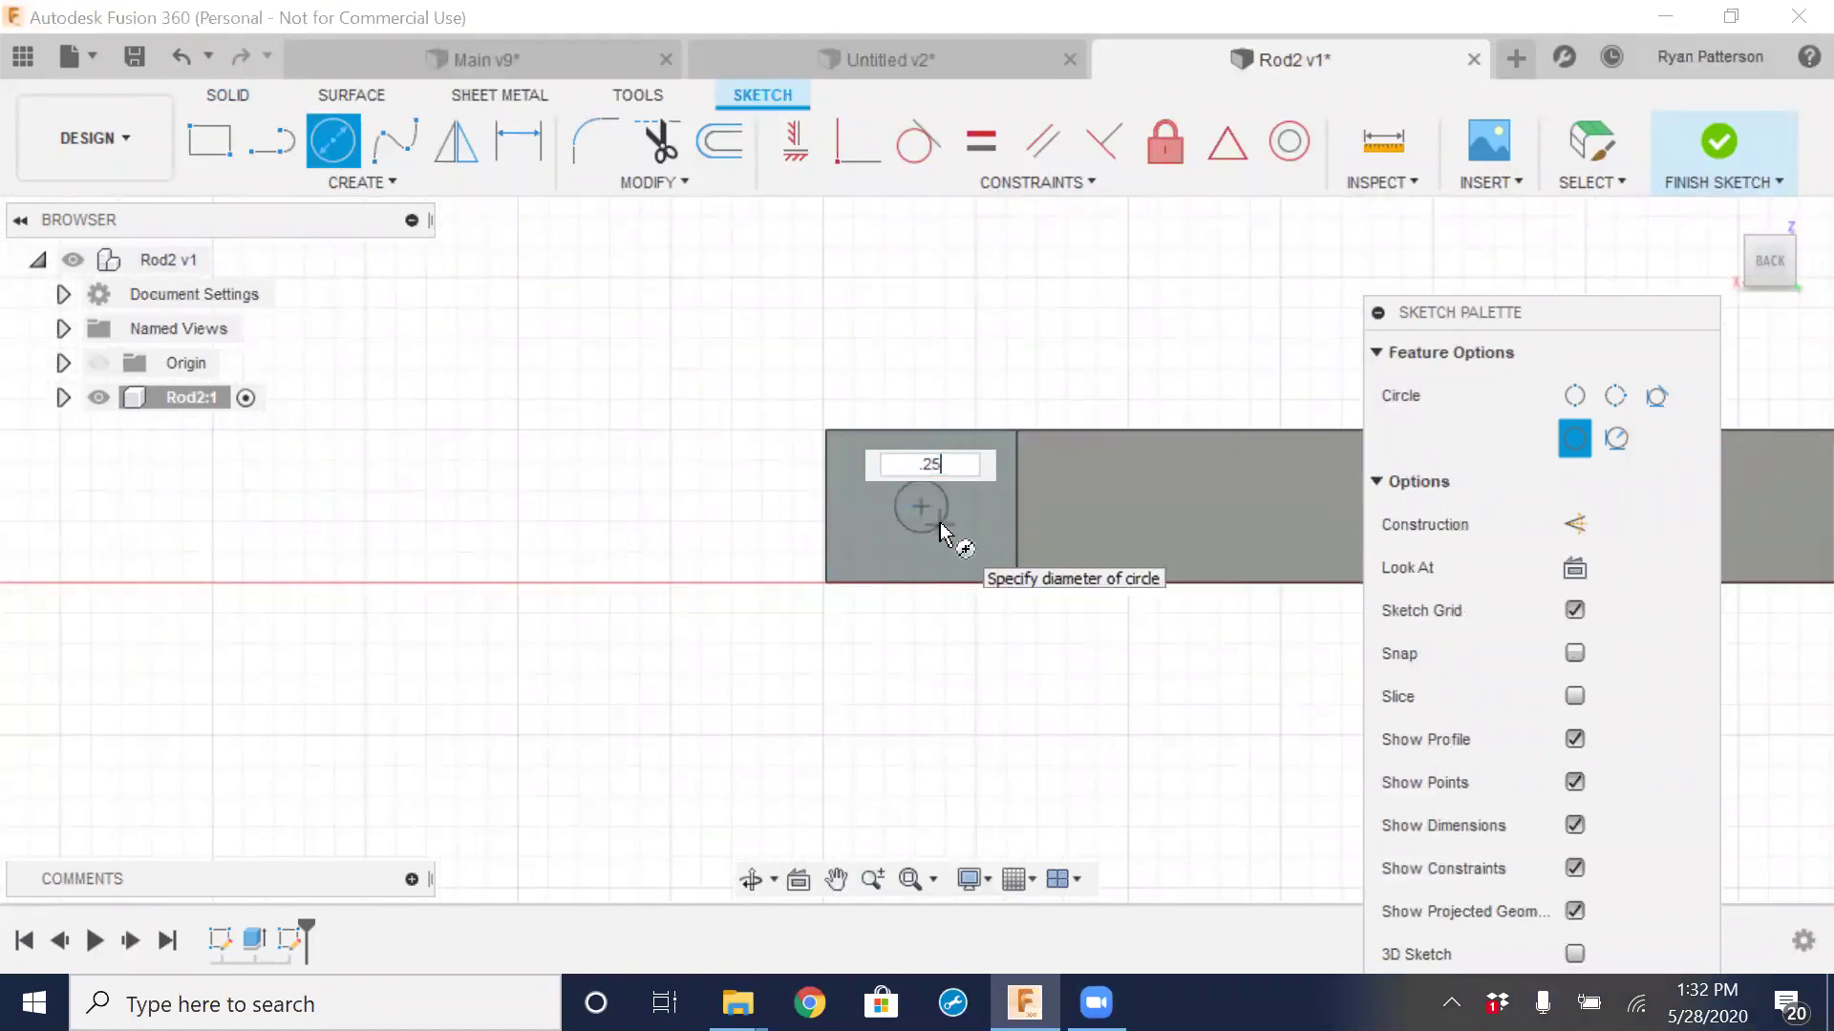
{"action": "key", "text": "Return"}
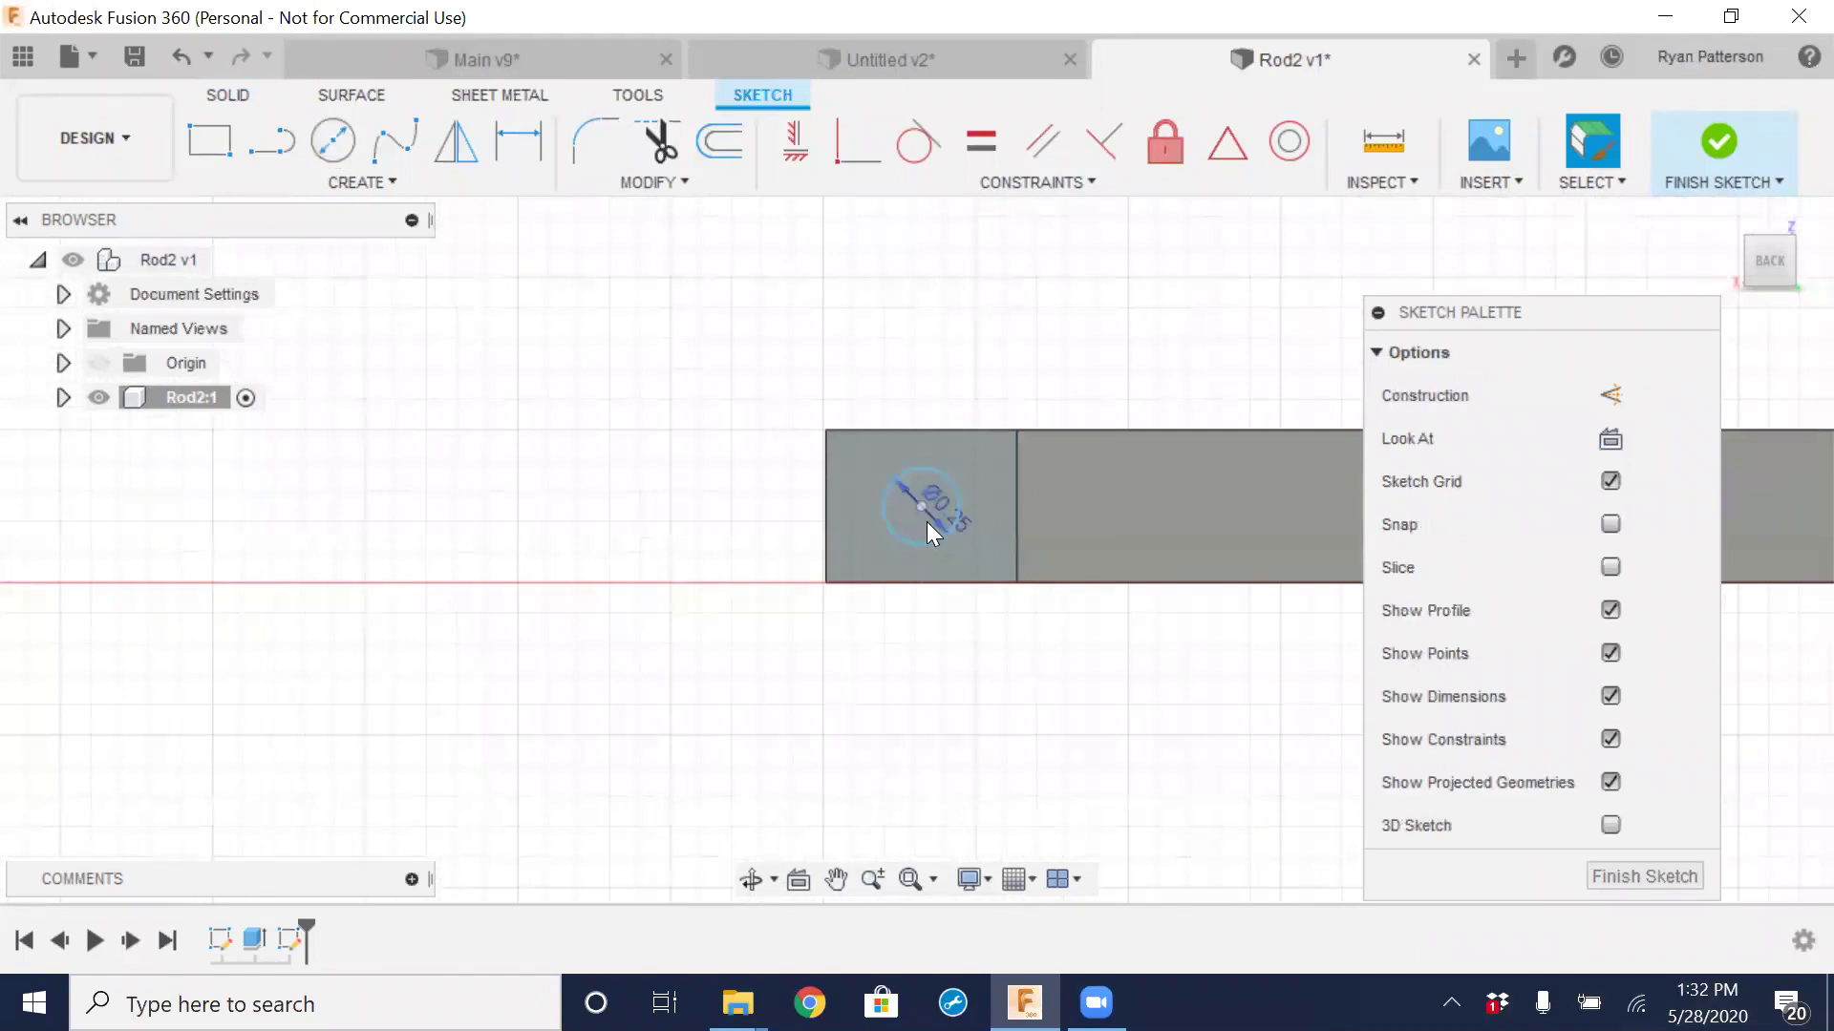
{"action": "left_click_drag", "start_coordinate": [934, 515], "coordinate": [896, 565]}
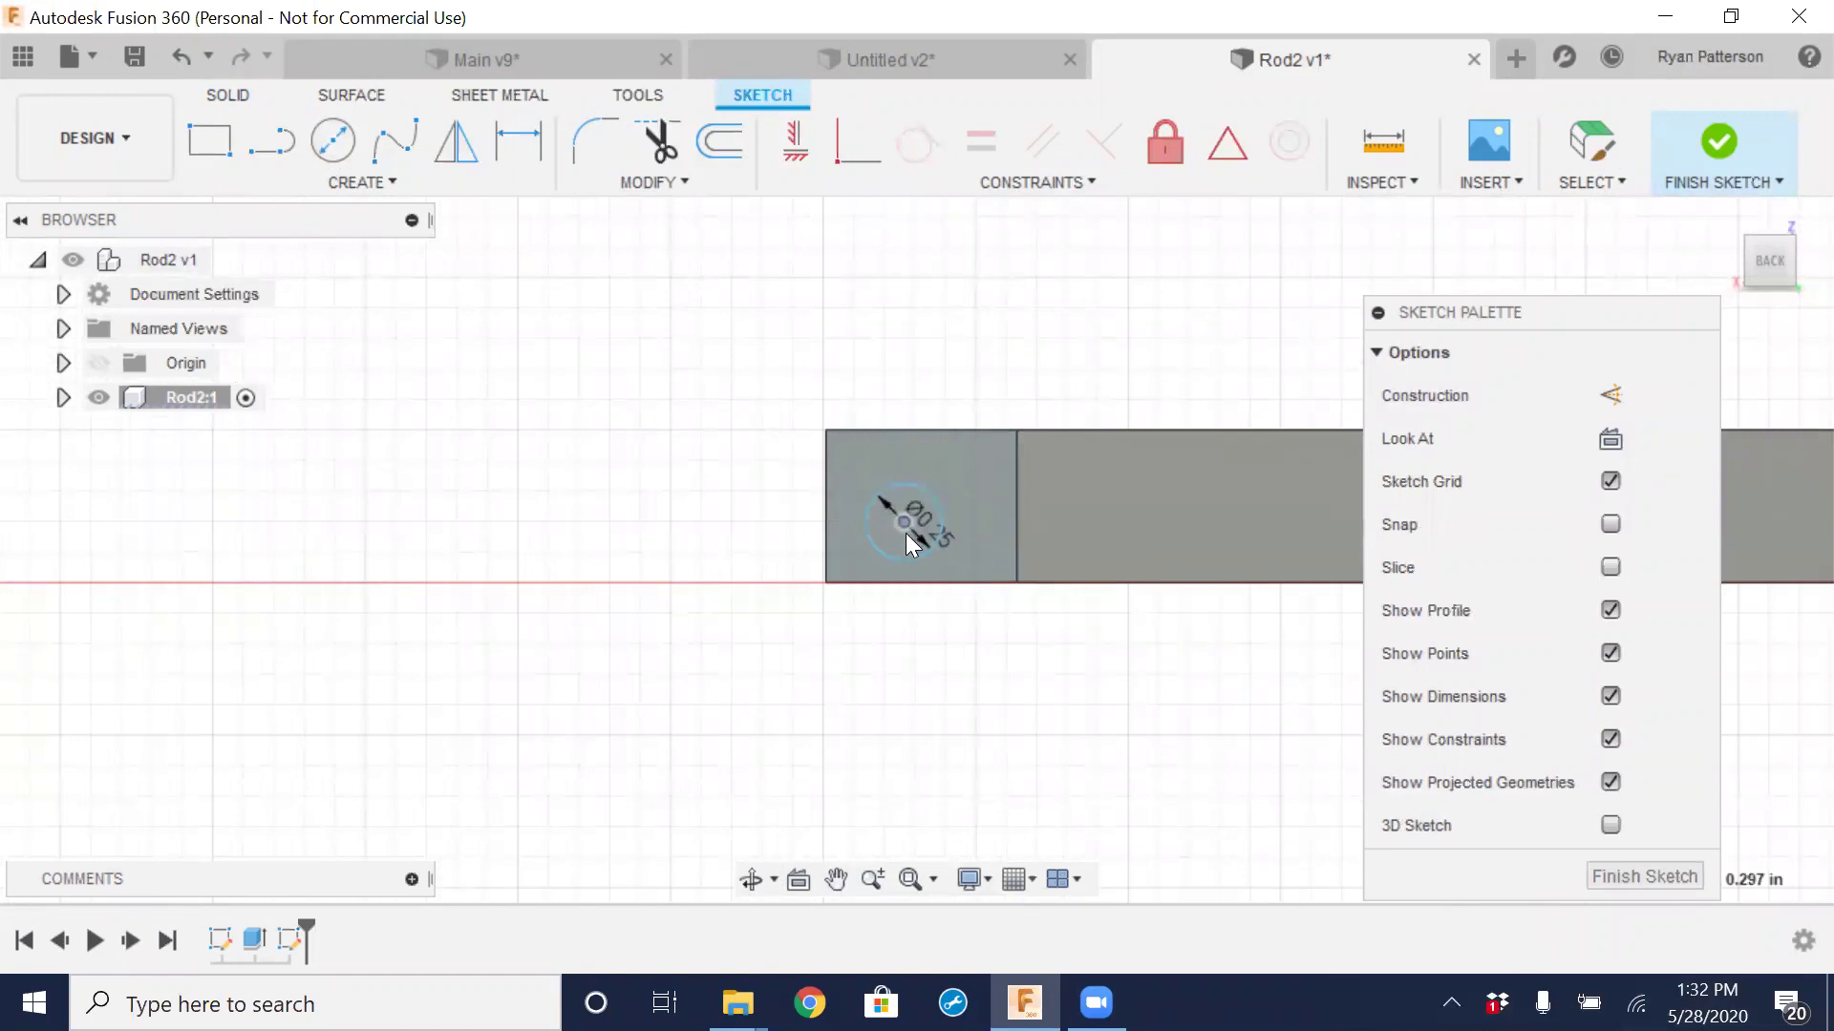
{"action": "left_click_drag", "start_coordinate": [929, 504], "coordinate": [925, 504]}
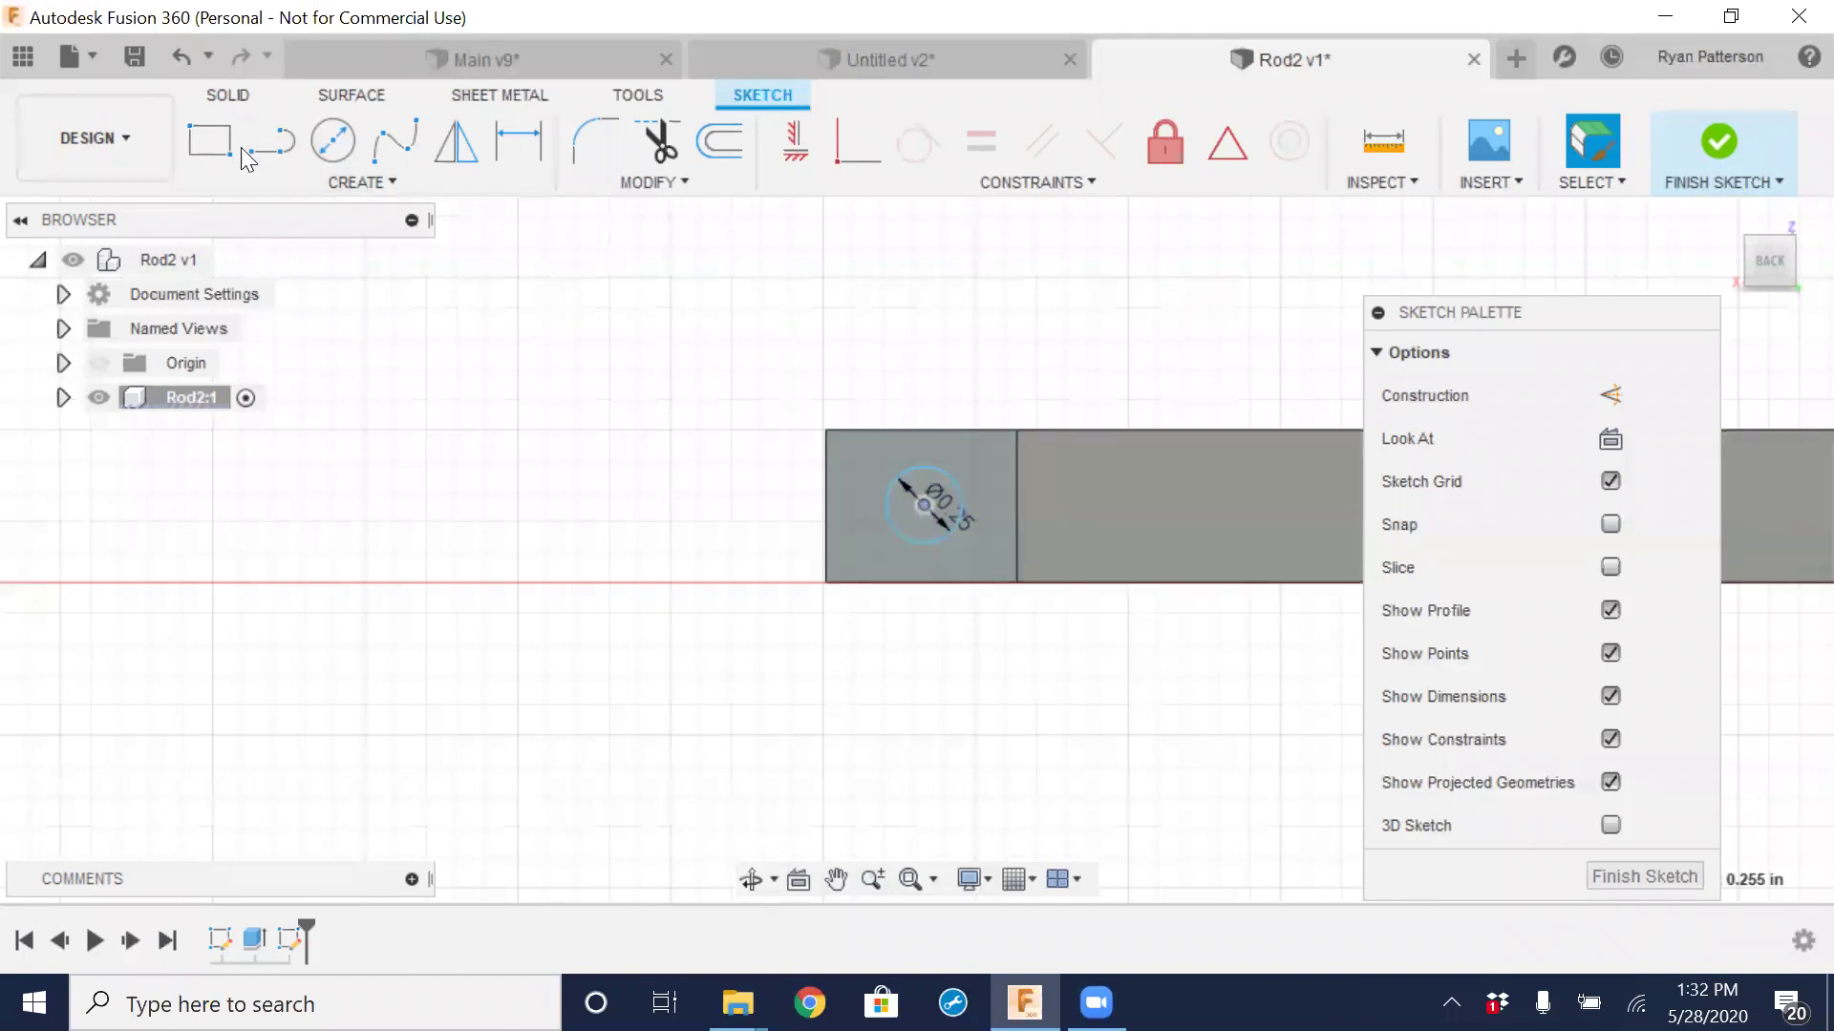
Draw construction lines from the circle's center to the midpoints of the end section's two short vertical edges
{"action": "left_click", "coordinate": [275, 150]}
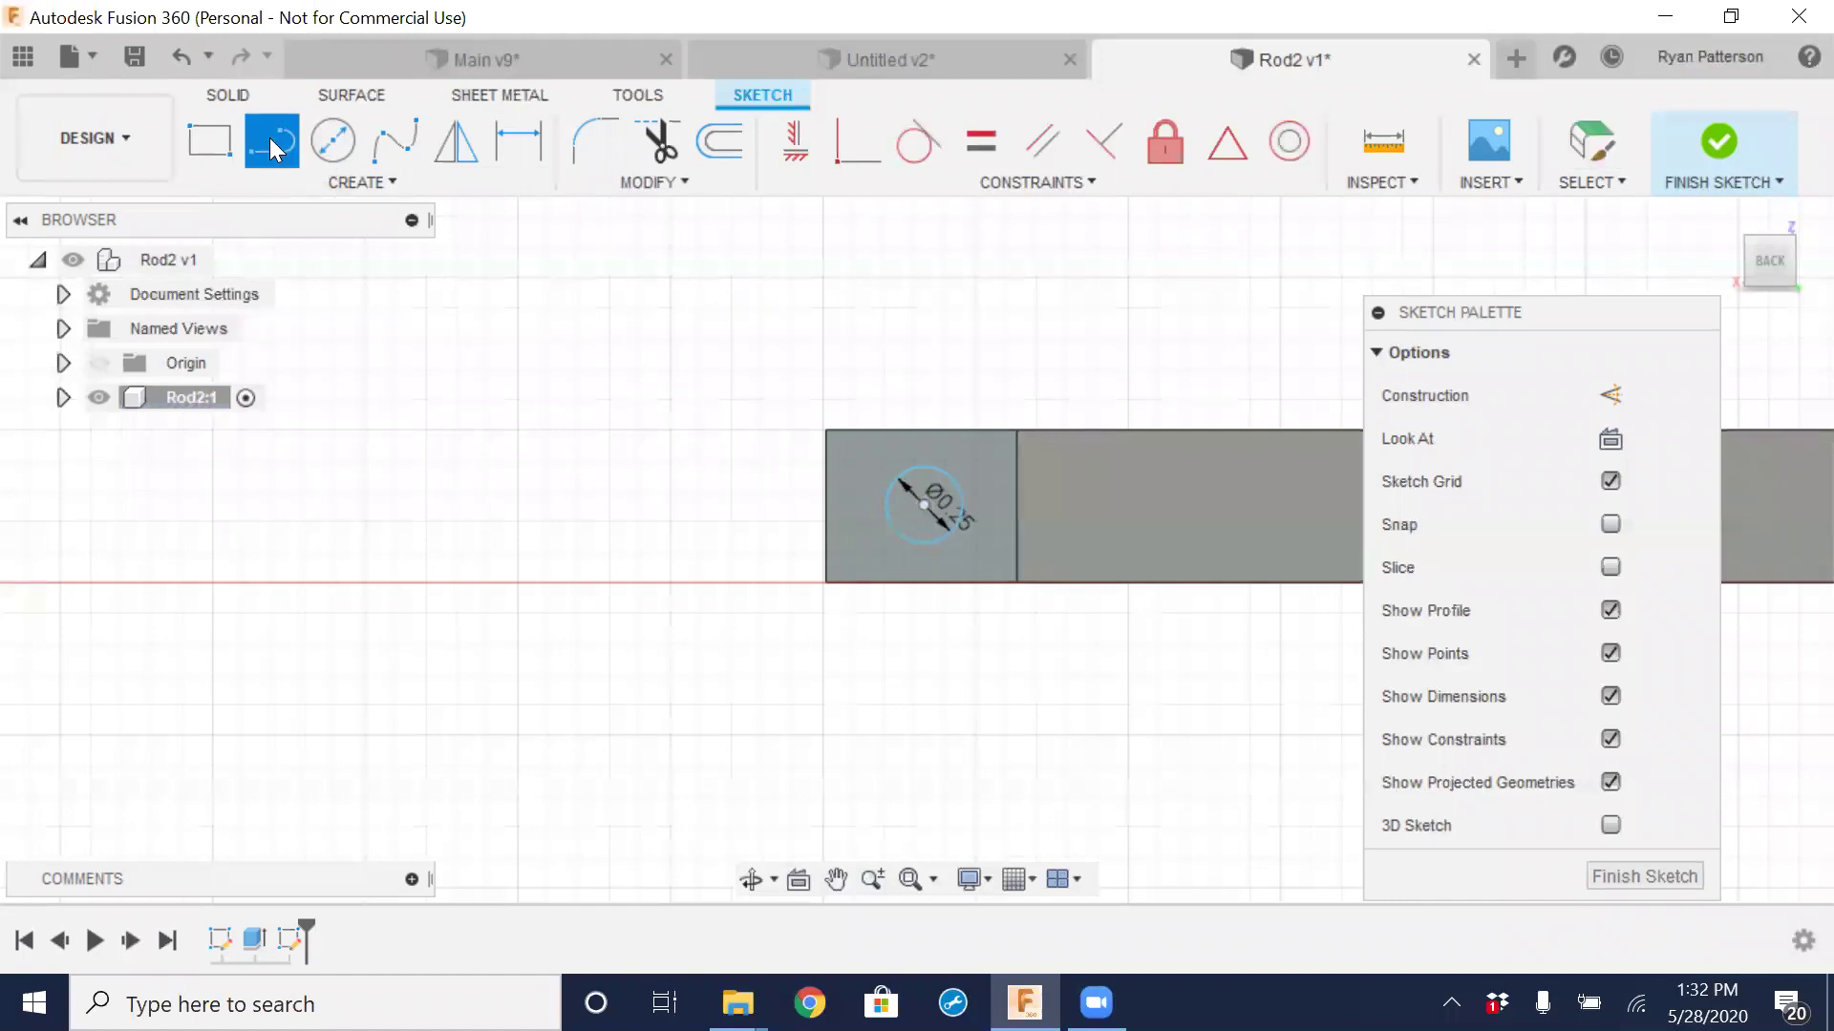
{"action": "left_click", "coordinate": [1613, 397]}
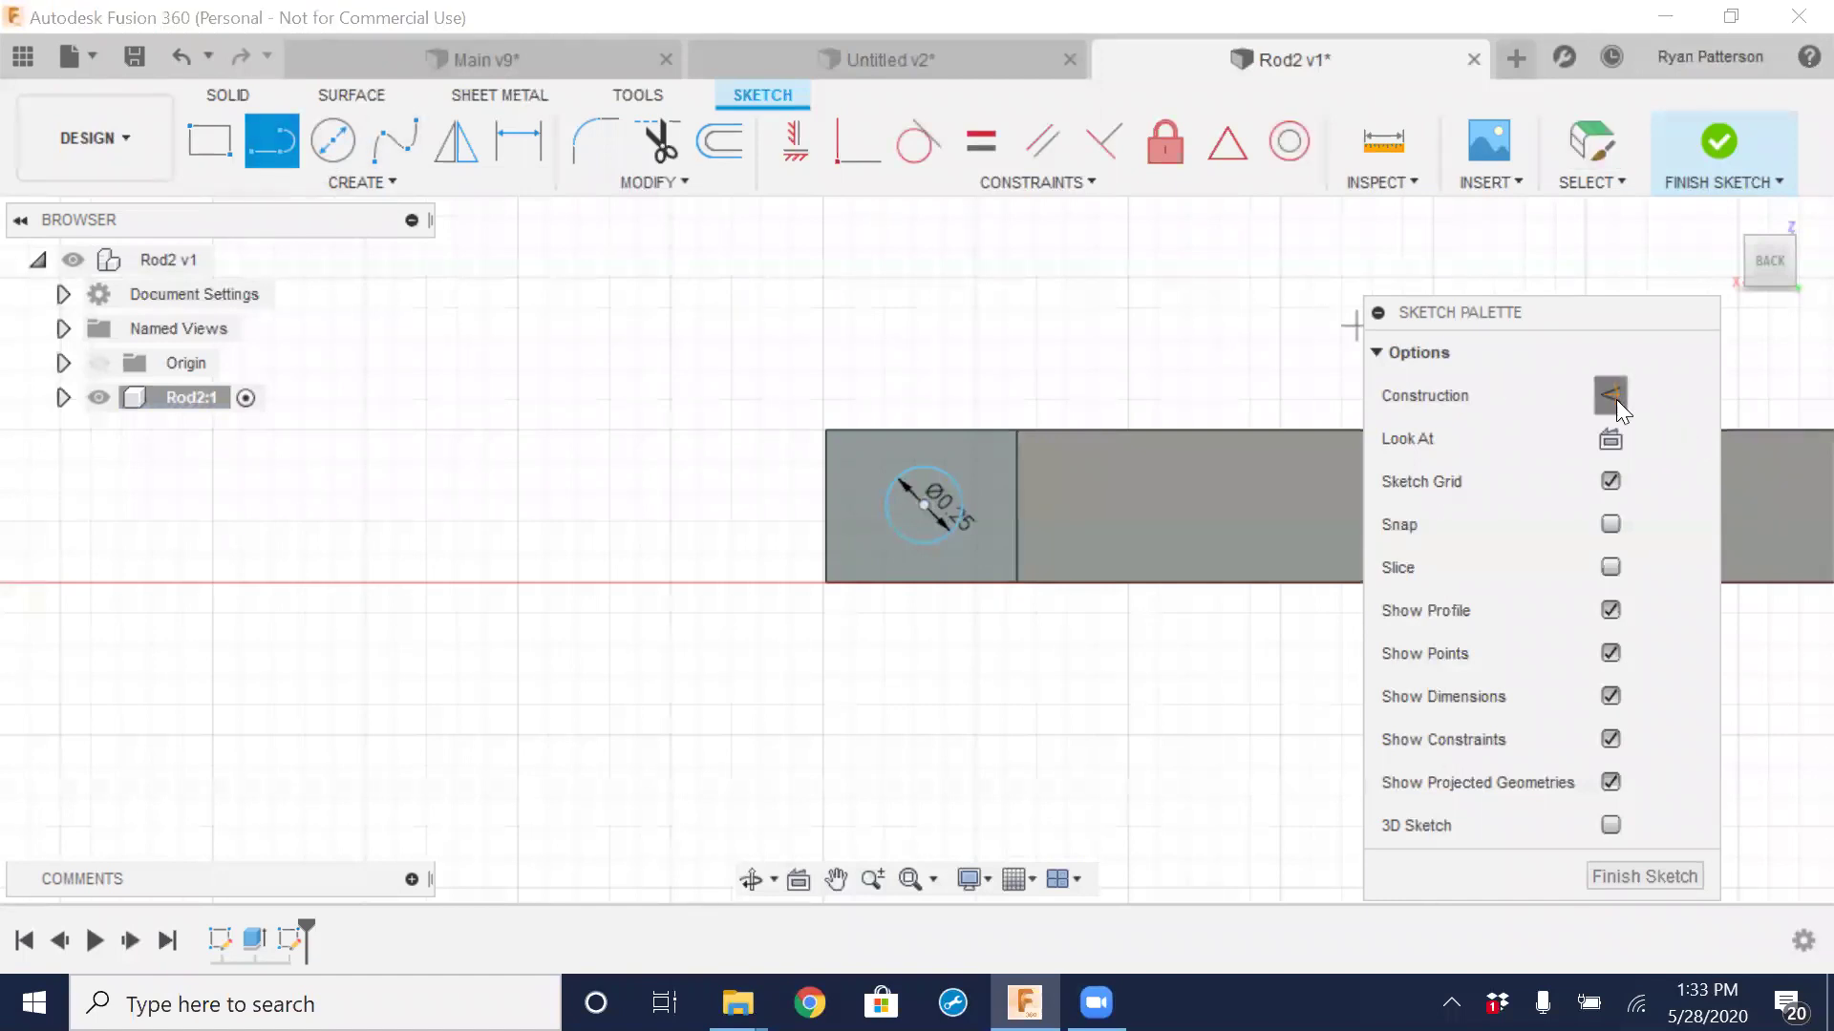
{"action": "left_click", "coordinate": [922, 506]}
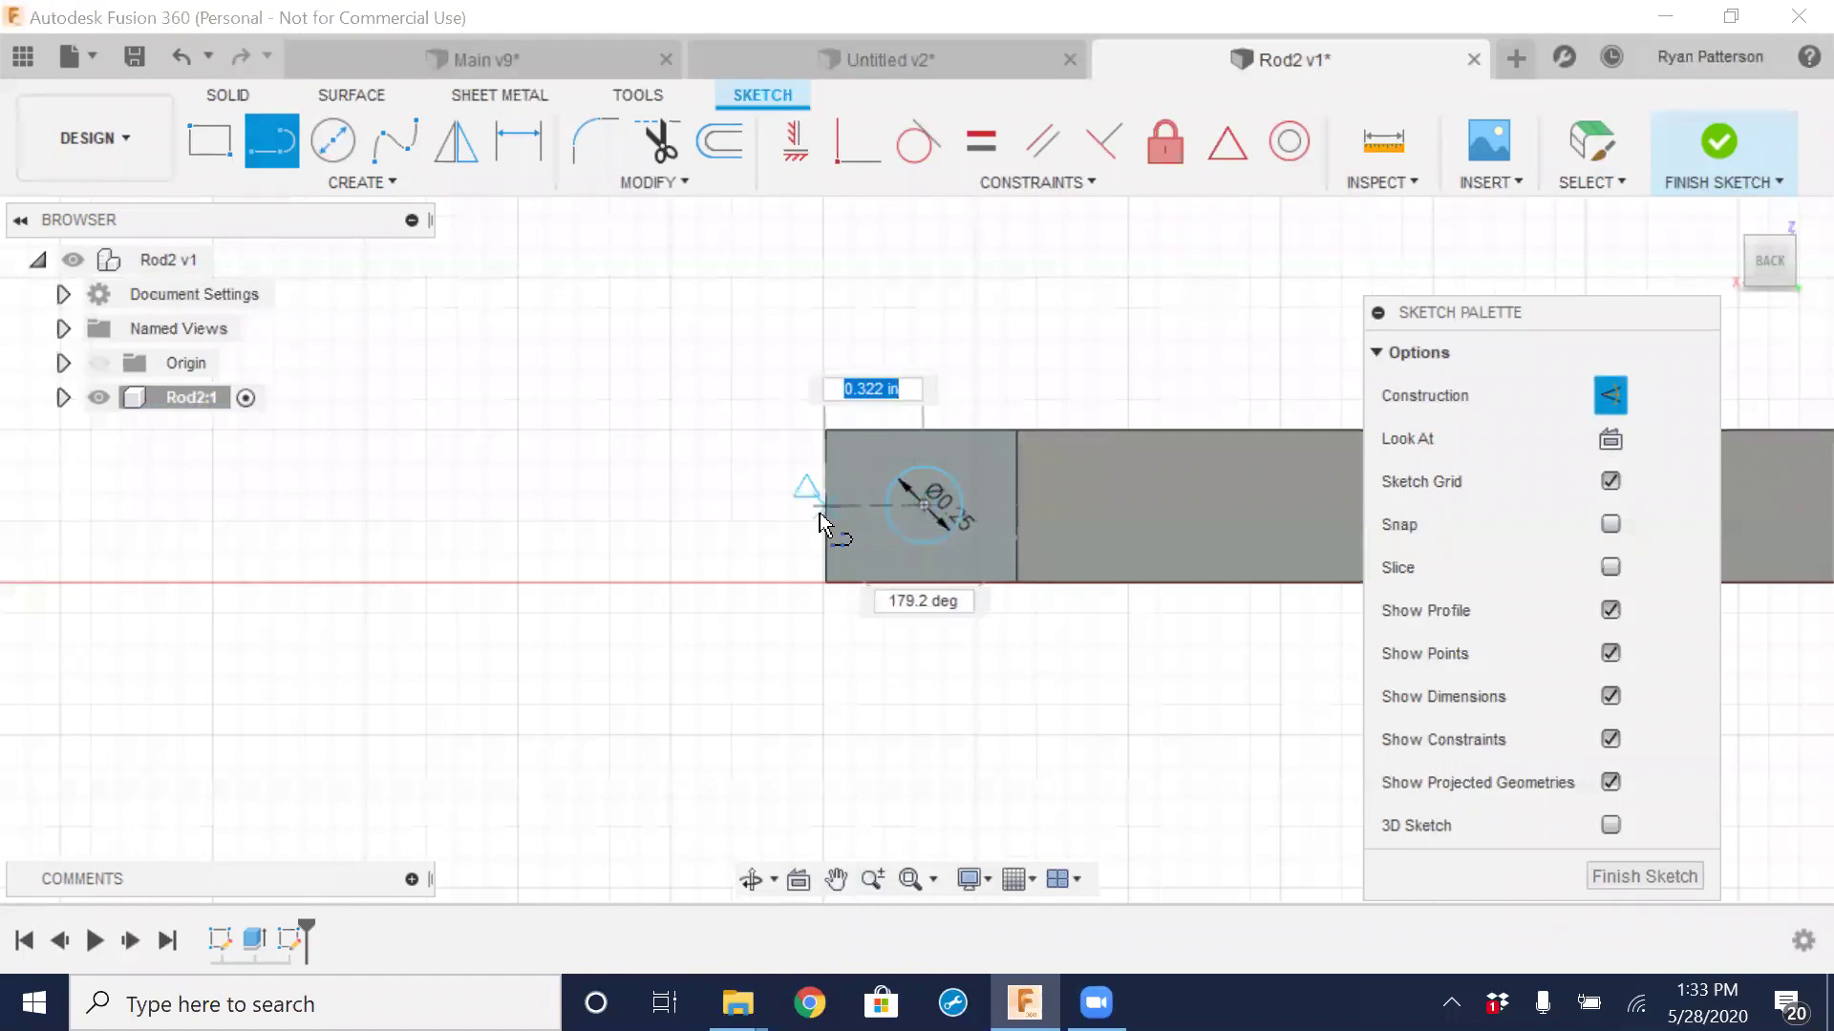
{"action": "left_click", "coordinate": [829, 508]}
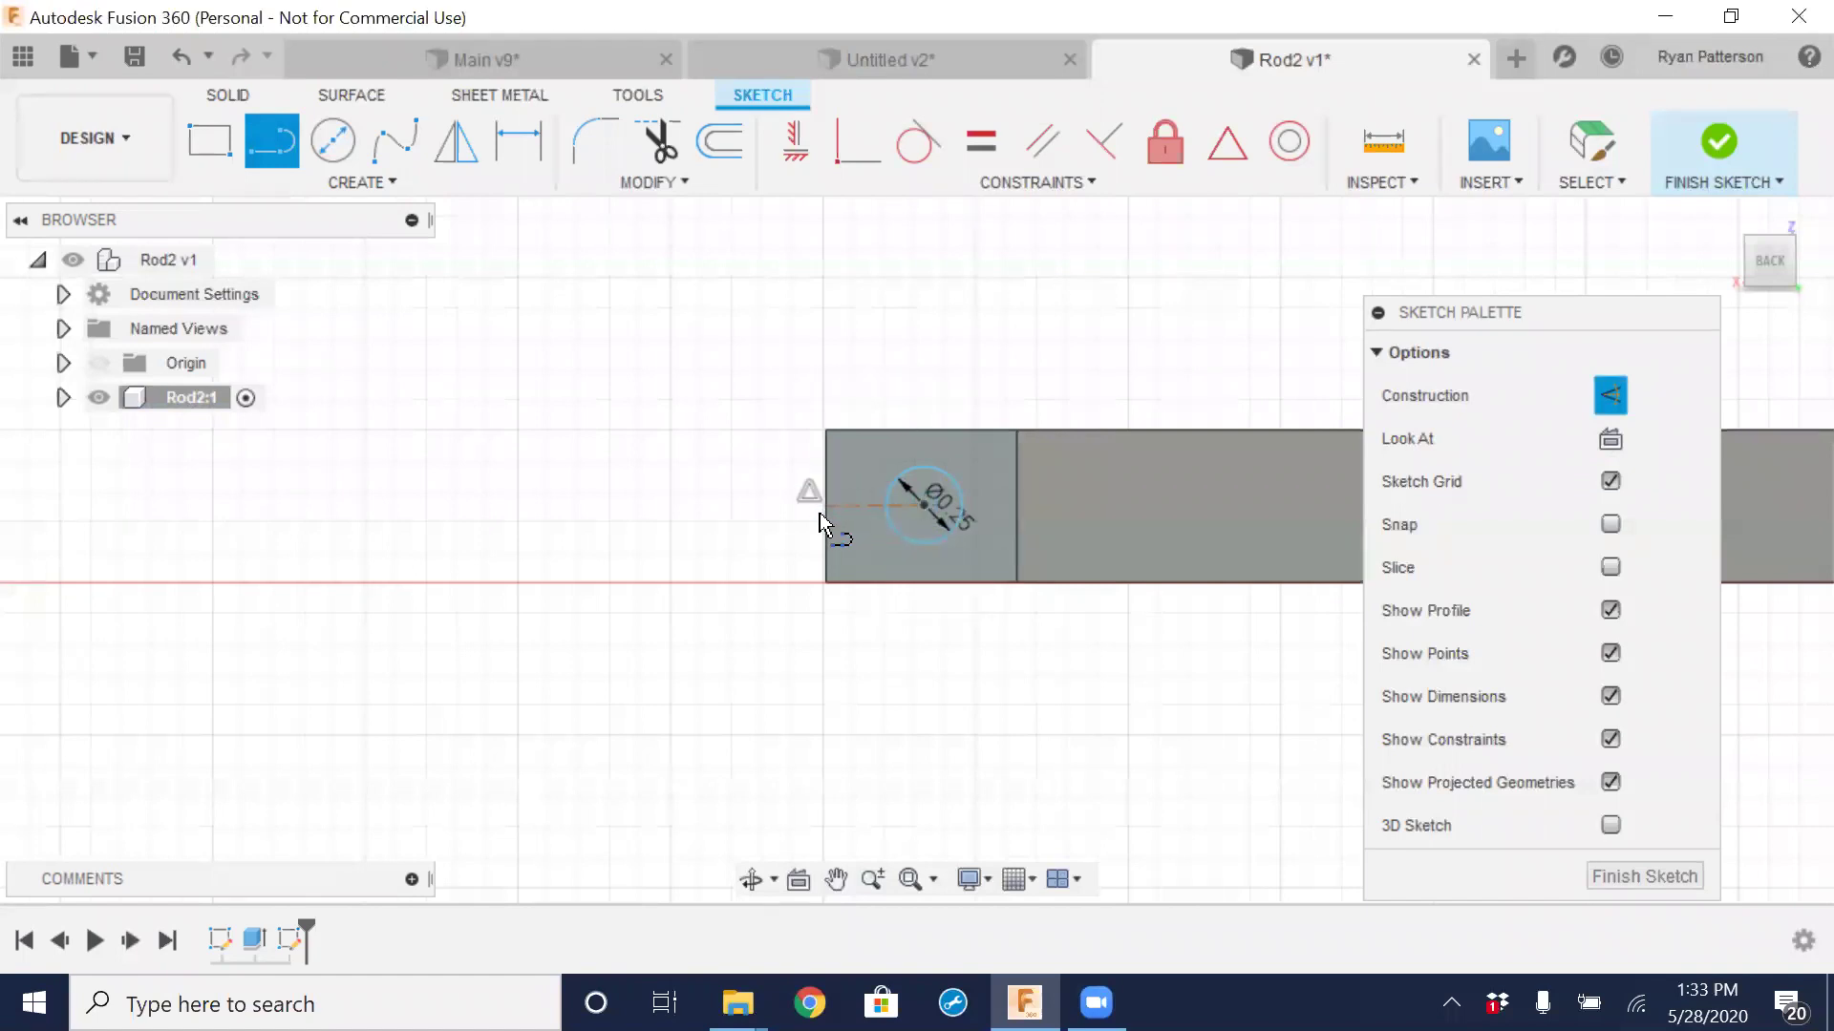
{"action": "left_click", "coordinate": [925, 506]}
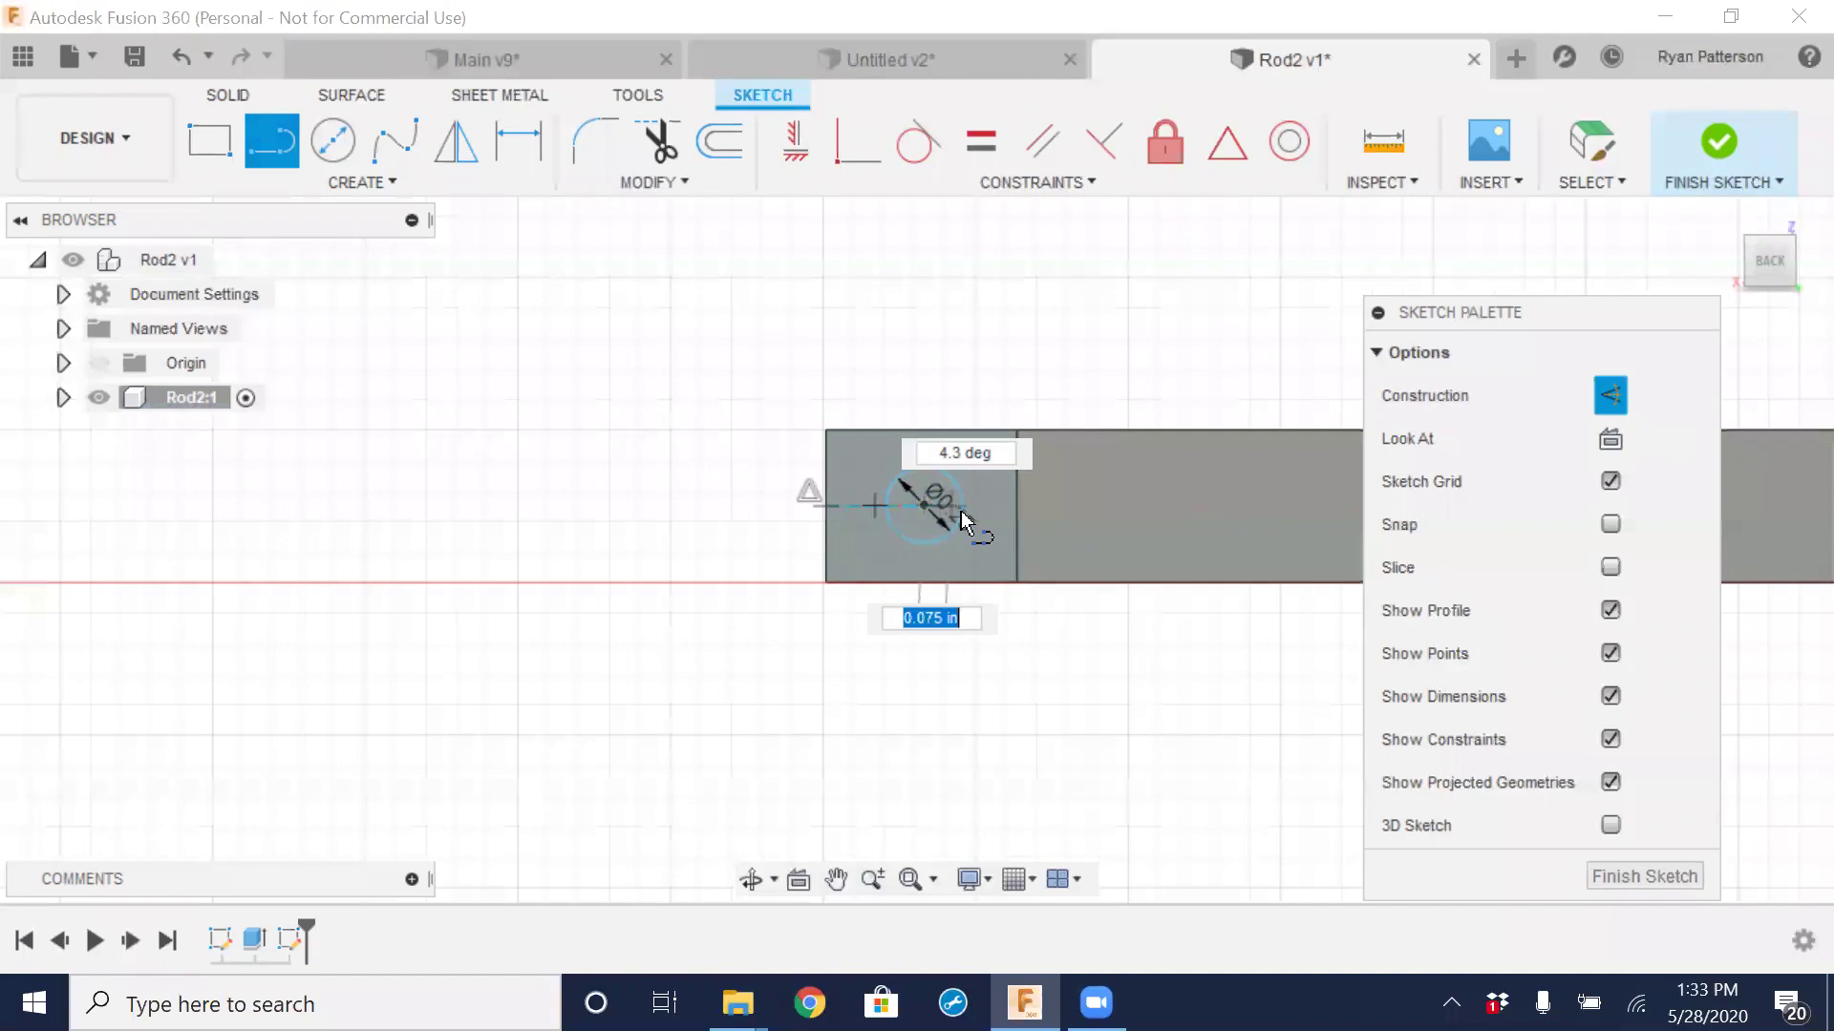
{"action": "double_click", "coordinate": [1024, 503]}
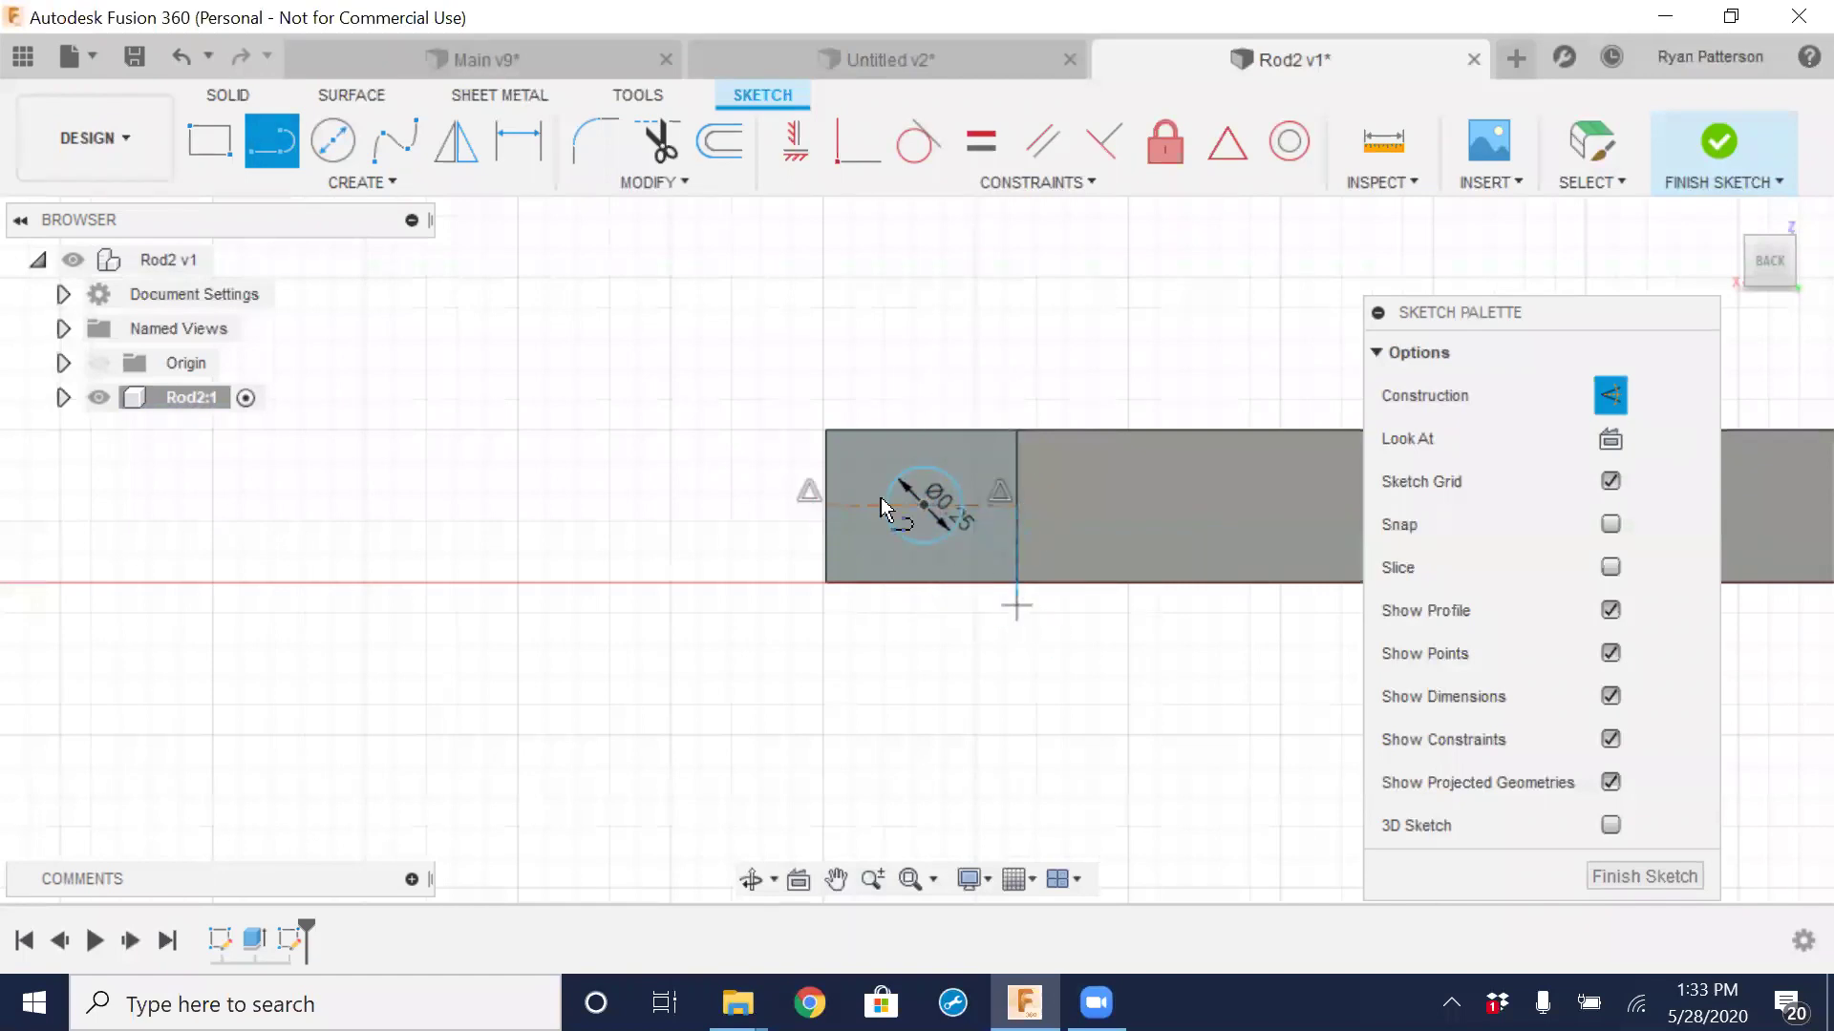
{"action": "key", "text": "Escape"}
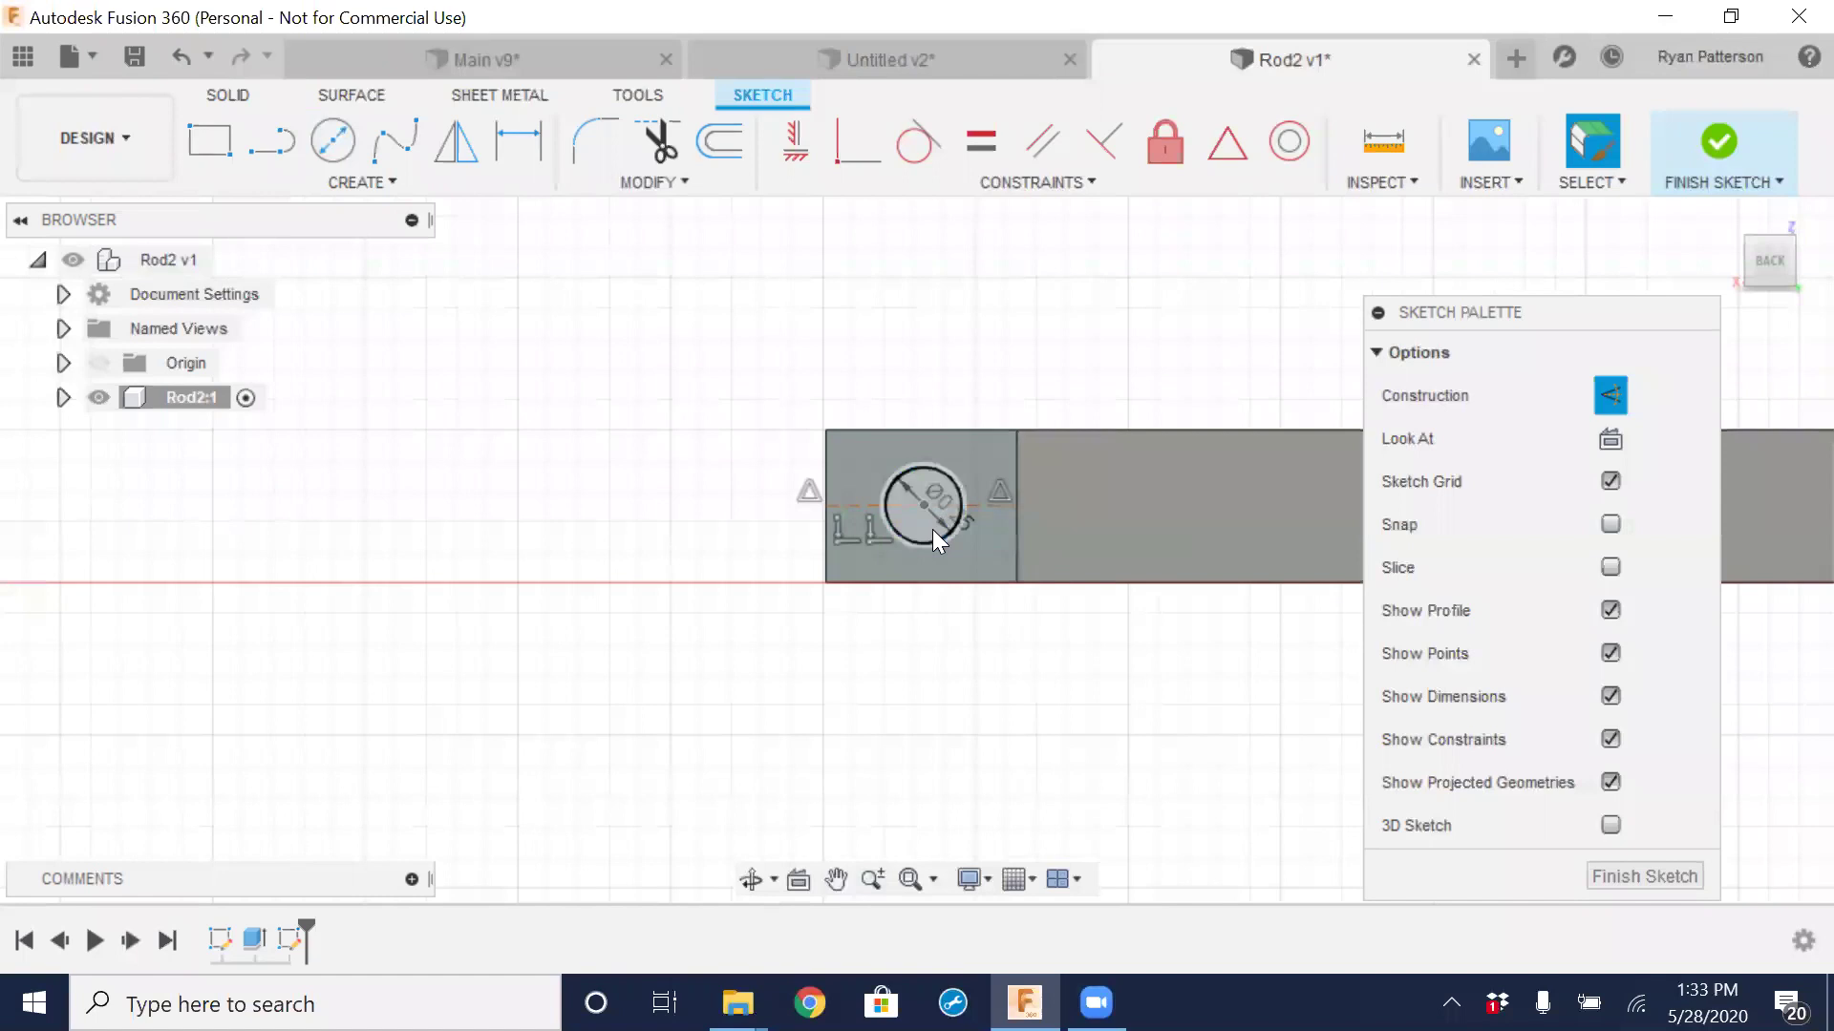
{"action": "left_click", "coordinate": [1037, 594]}
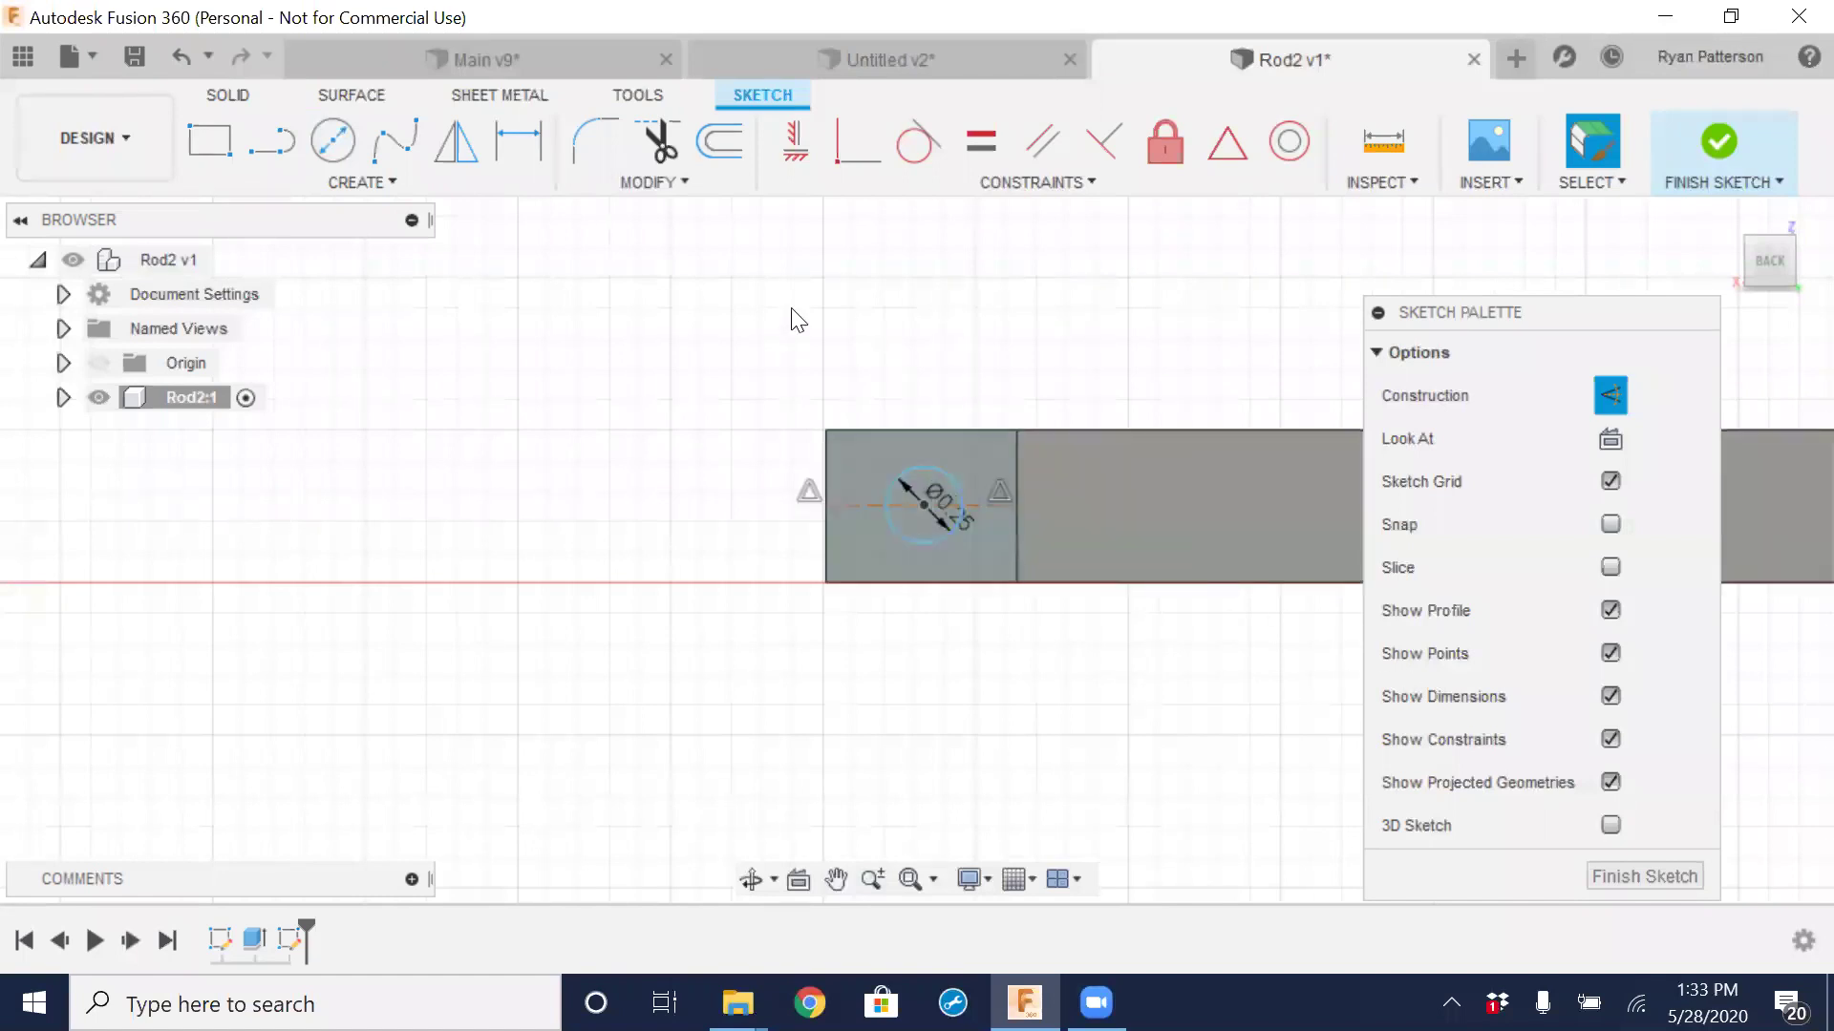
Draw a construction line from the circle's center up to the midpoint of the face's upper edge
{"action": "left_click", "coordinate": [271, 141]}
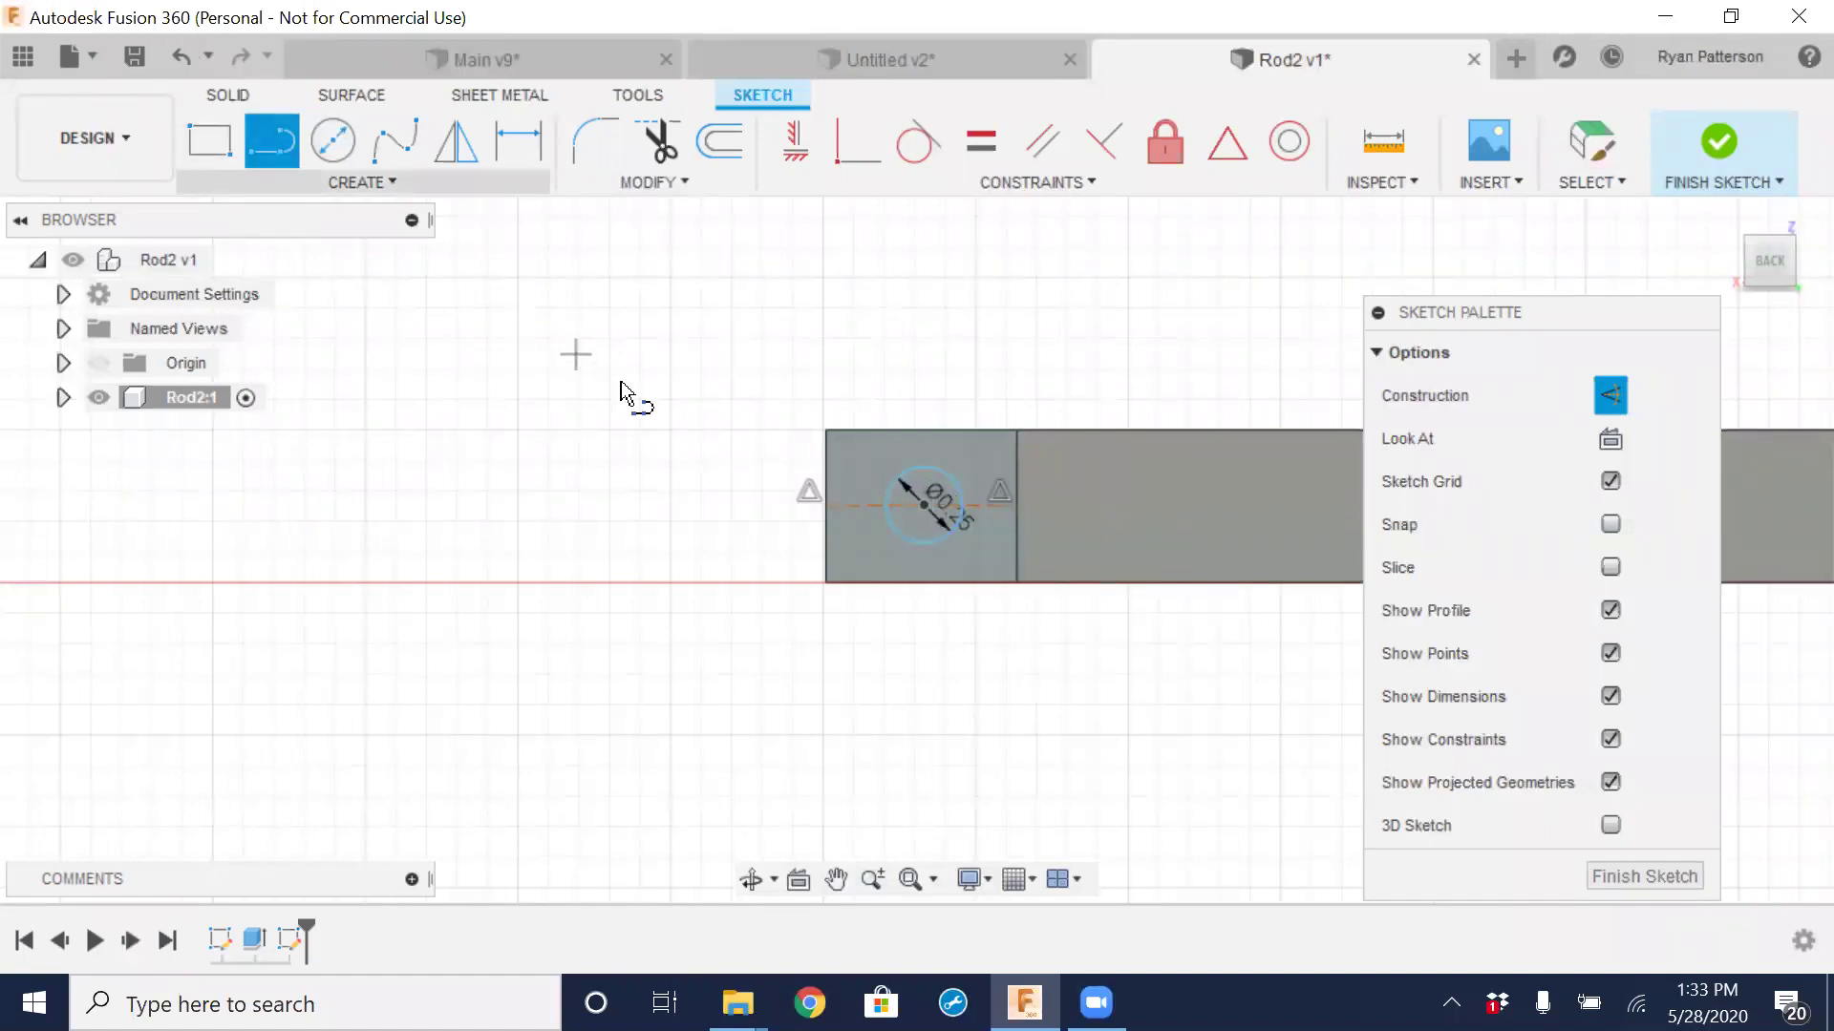
{"action": "scroll", "coordinate": [886, 498], "scroll_direction": "up", "scroll_amount": 2}
{"action": "left_click", "coordinate": [944, 508]}
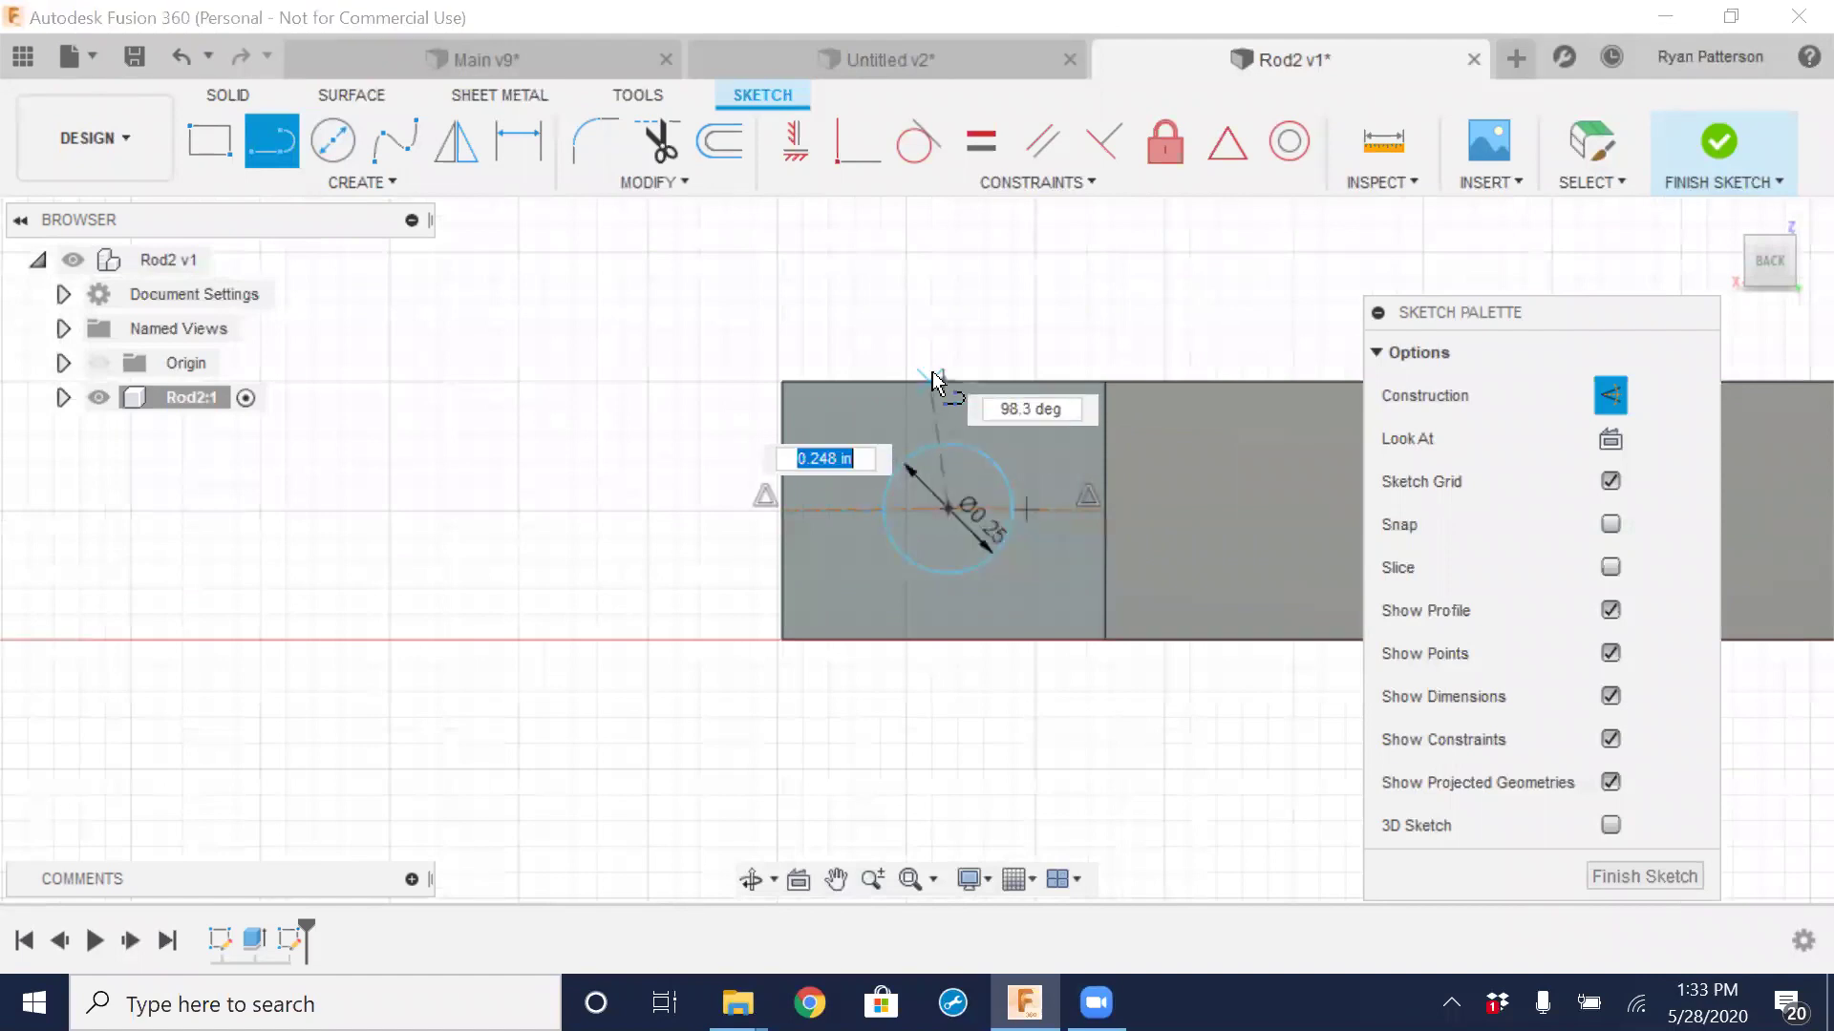
{"action": "double_click", "coordinate": [943, 382]}
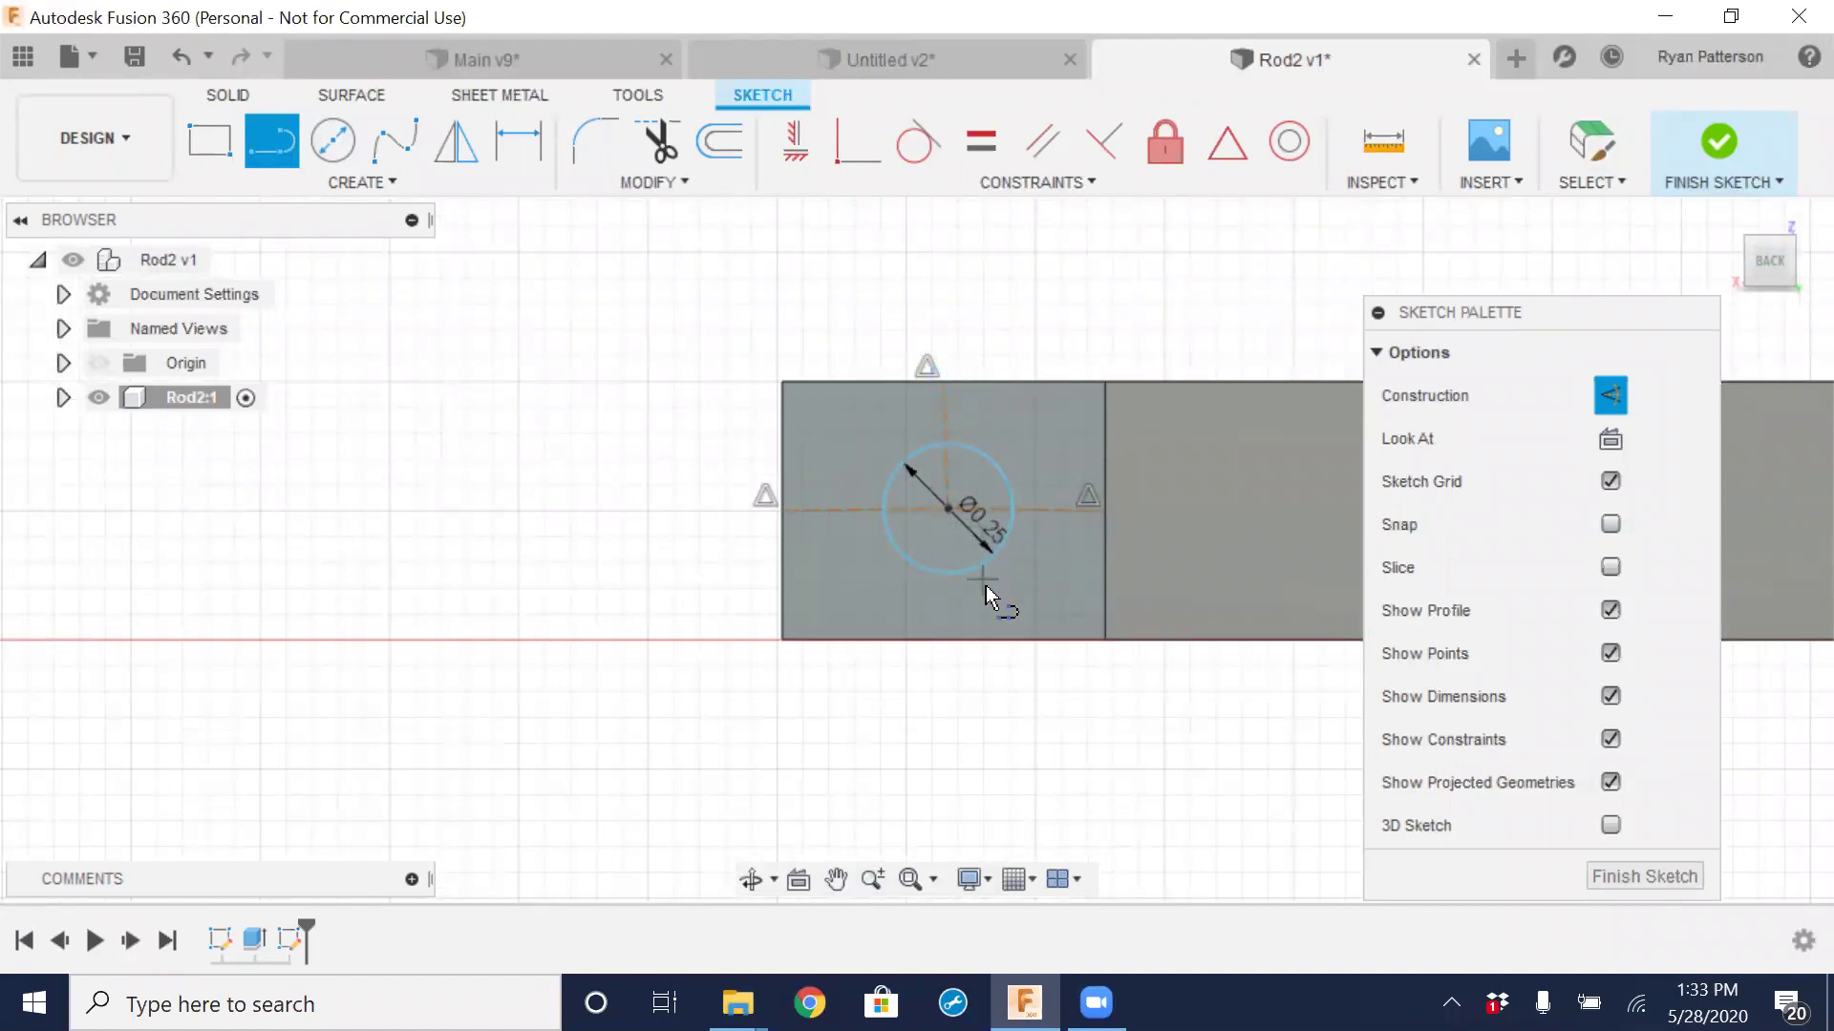
{"action": "key", "text": "Escape"}
Apply a horizontal/vertical constraint to the construction line between the circle's center and the face's upper edge
{"action": "scroll", "coordinate": [1016, 553], "scroll_direction": "up", "scroll_amount": 4}
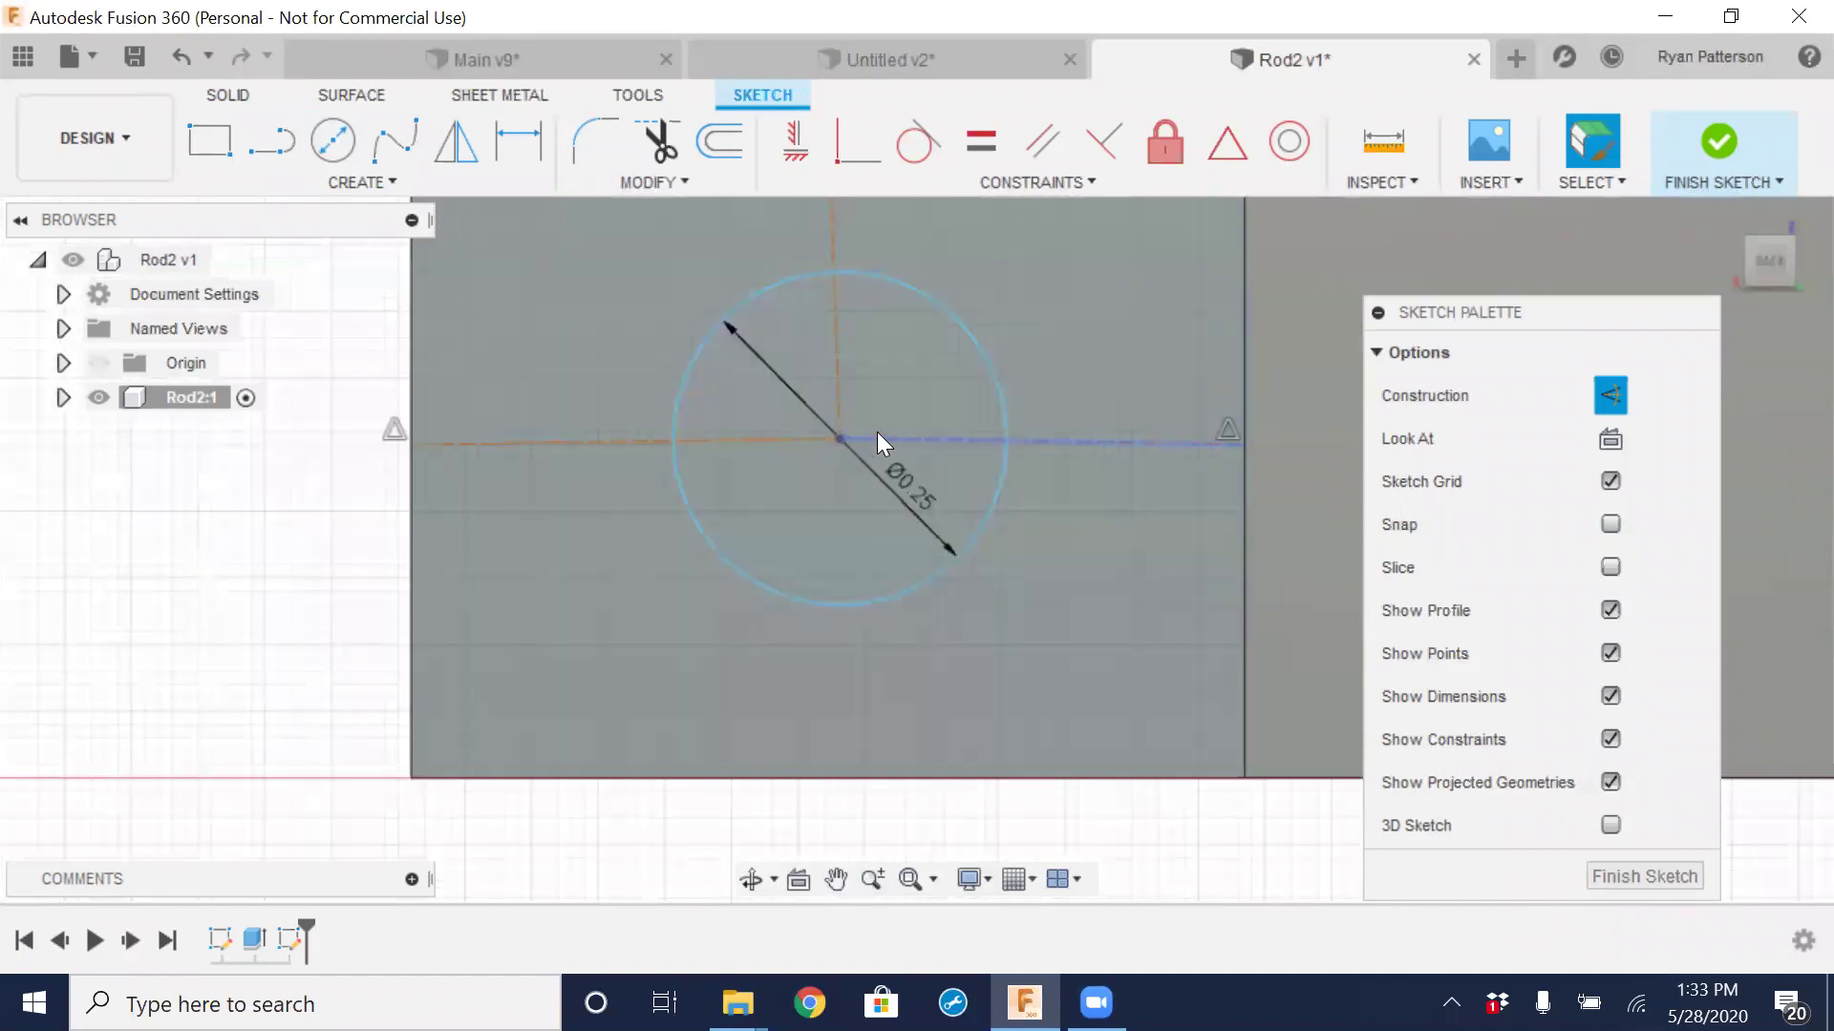
{"action": "scroll", "coordinate": [900, 515], "scroll_direction": "down", "scroll_amount": 2}
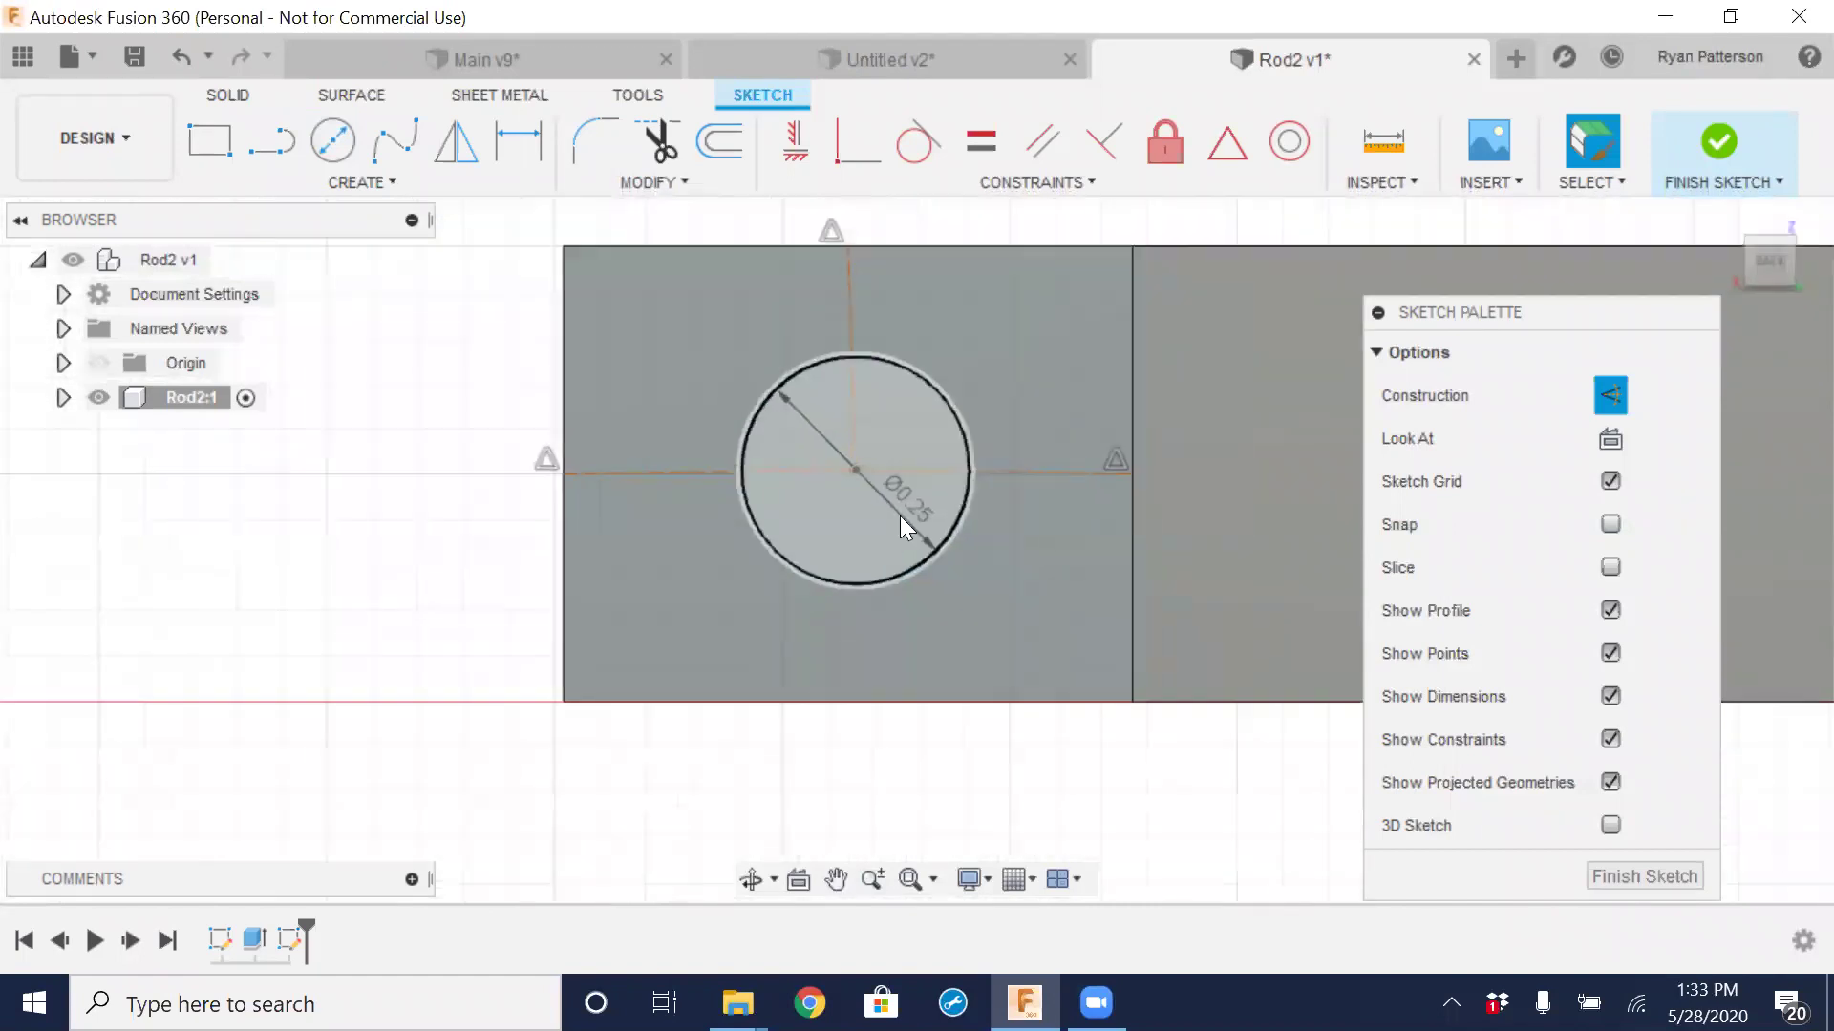
{"action": "left_click", "coordinate": [947, 386]}
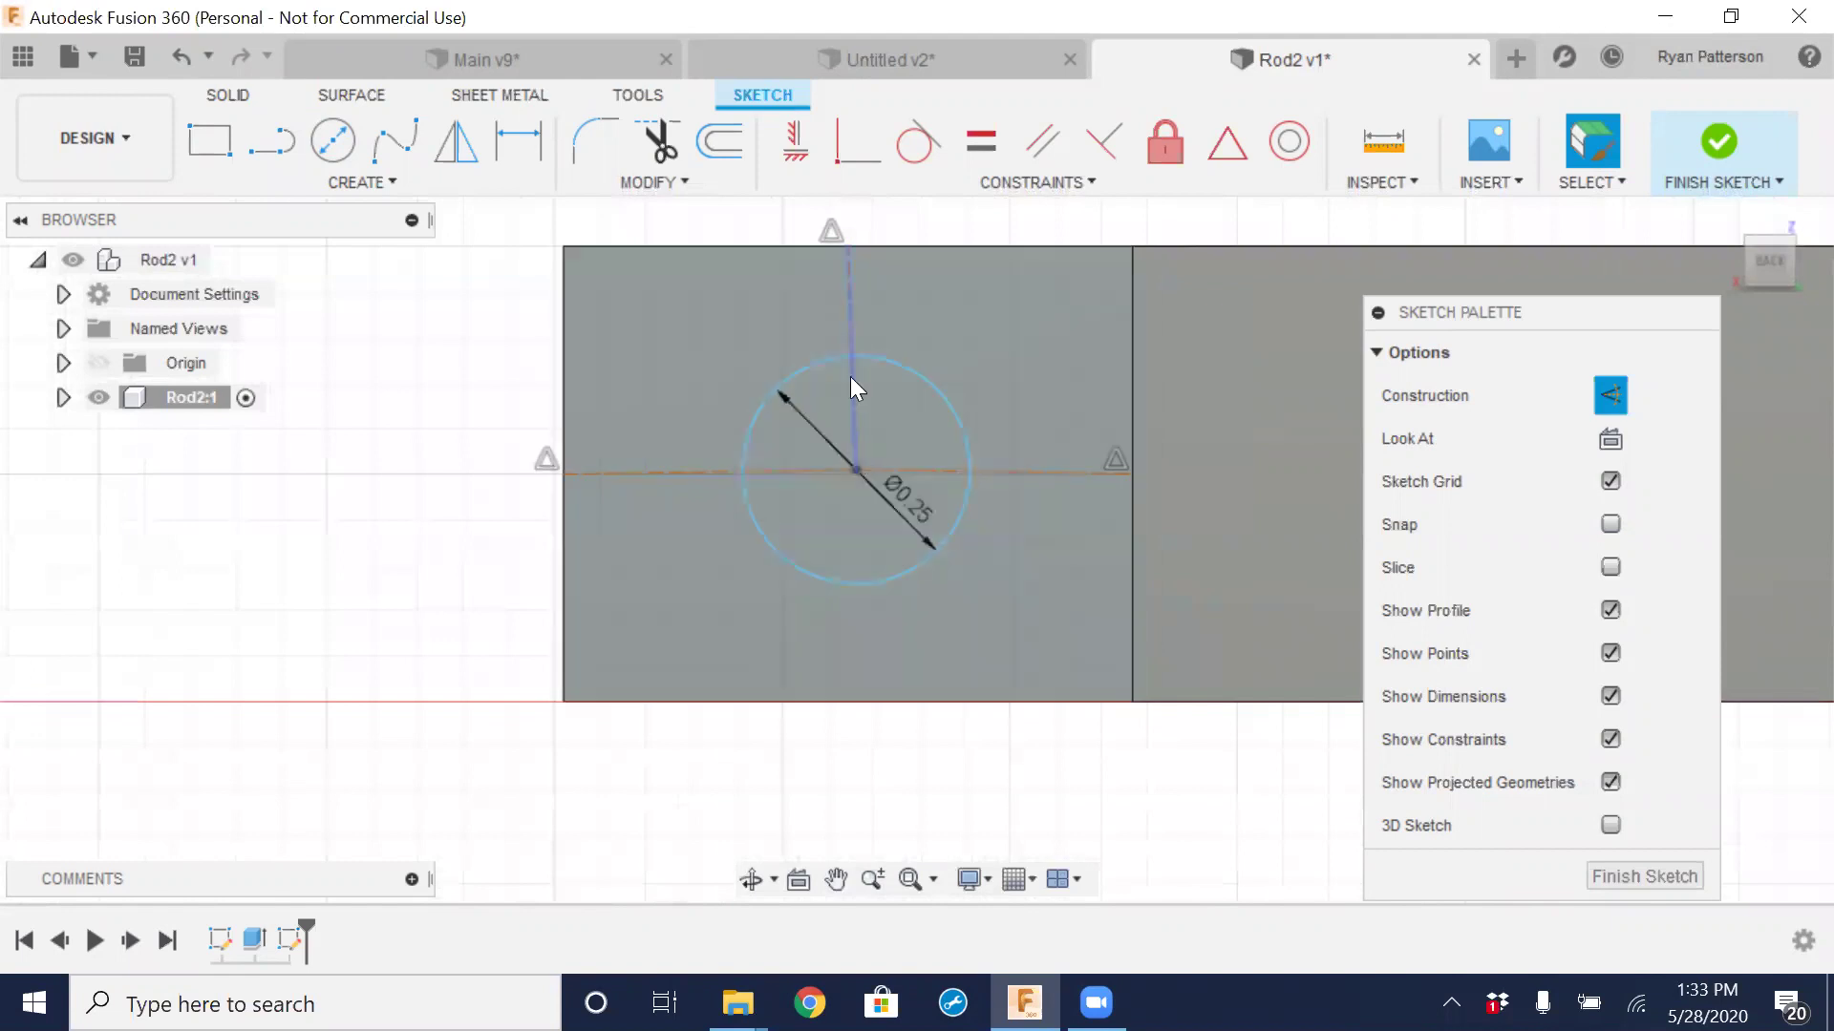
{"action": "key", "text": "Escape"}
{"action": "left_click", "coordinate": [846, 474]}
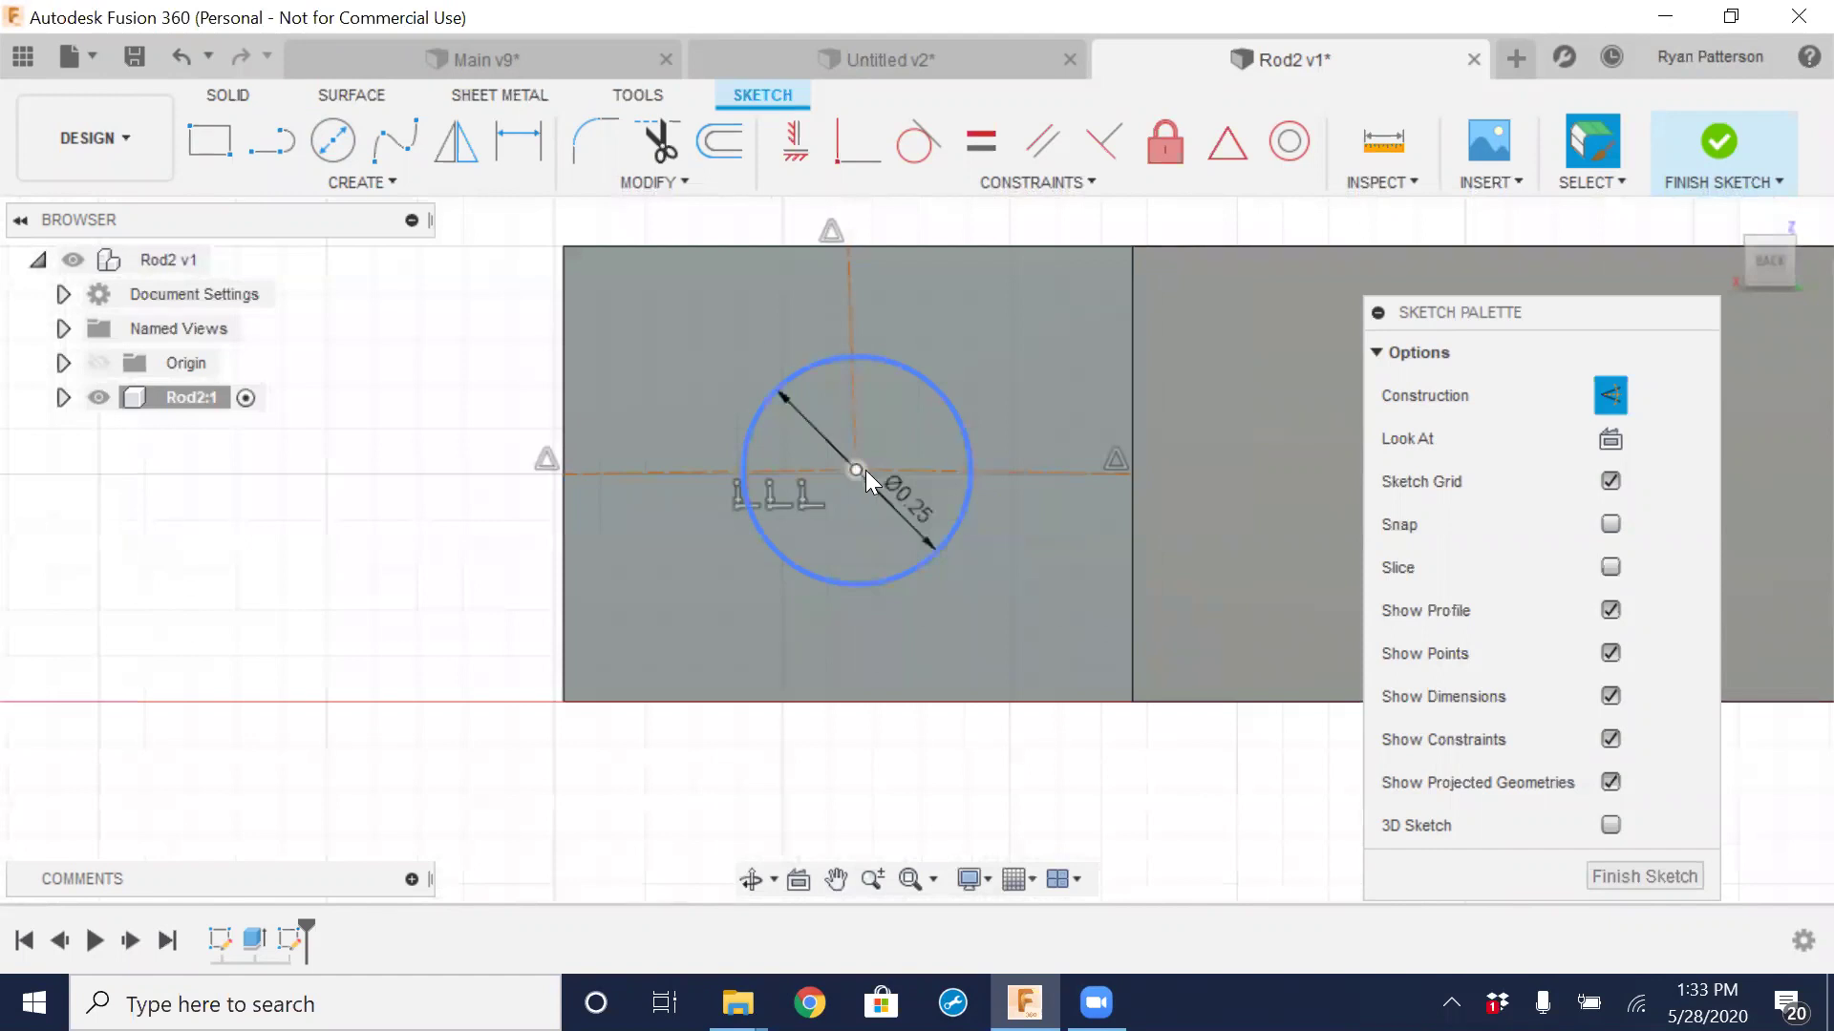
{"action": "key", "text": "Escape"}
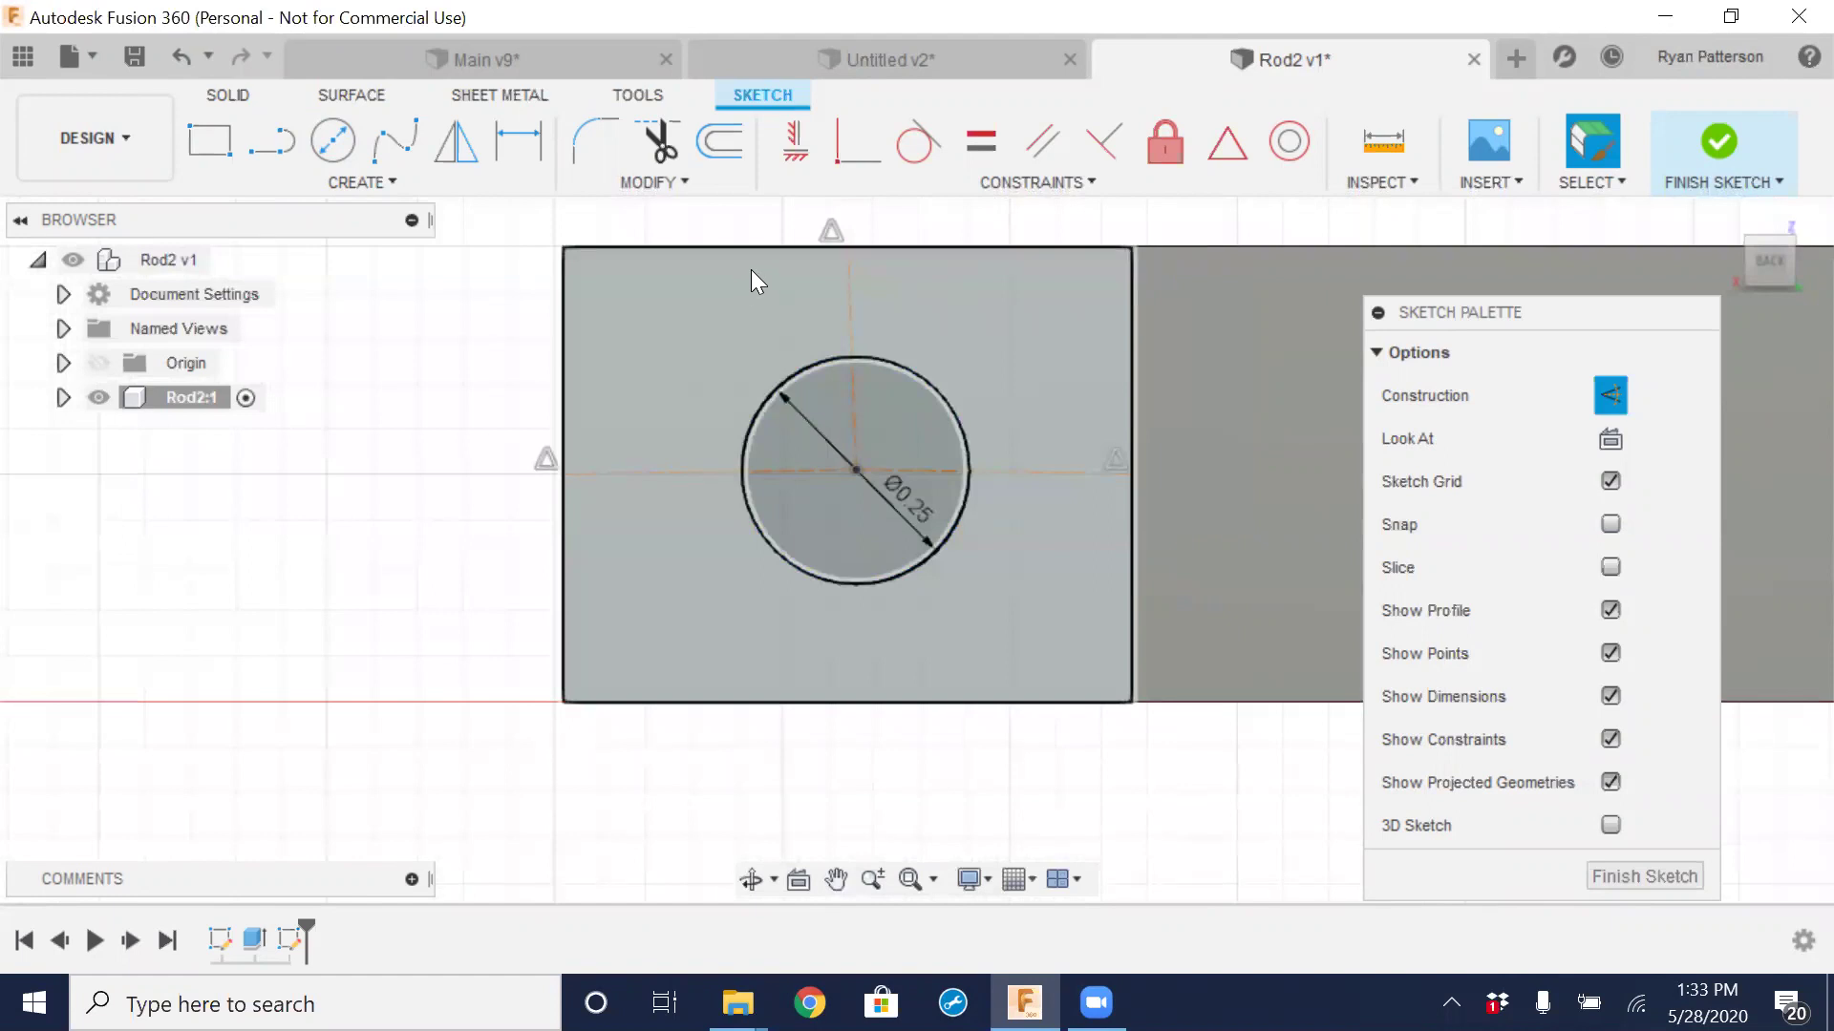
{"action": "left_click", "coordinate": [796, 151]}
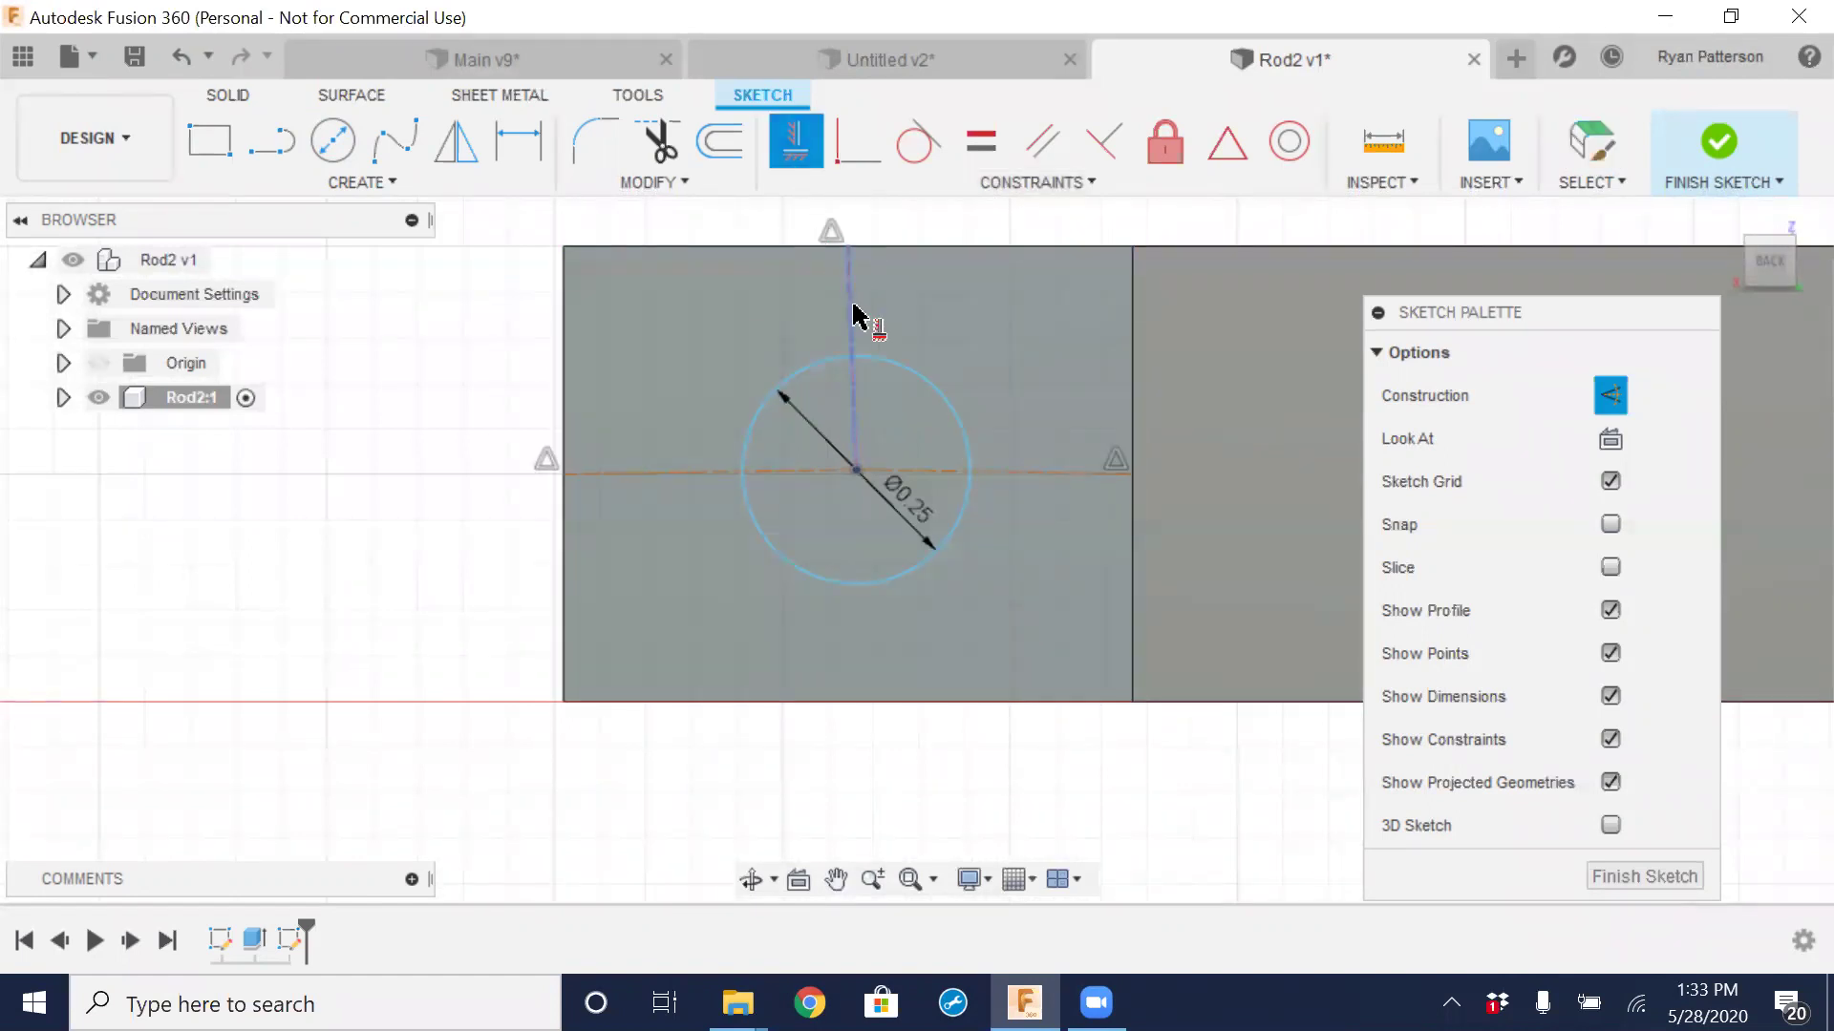
{"action": "left_click", "coordinate": [852, 313]}
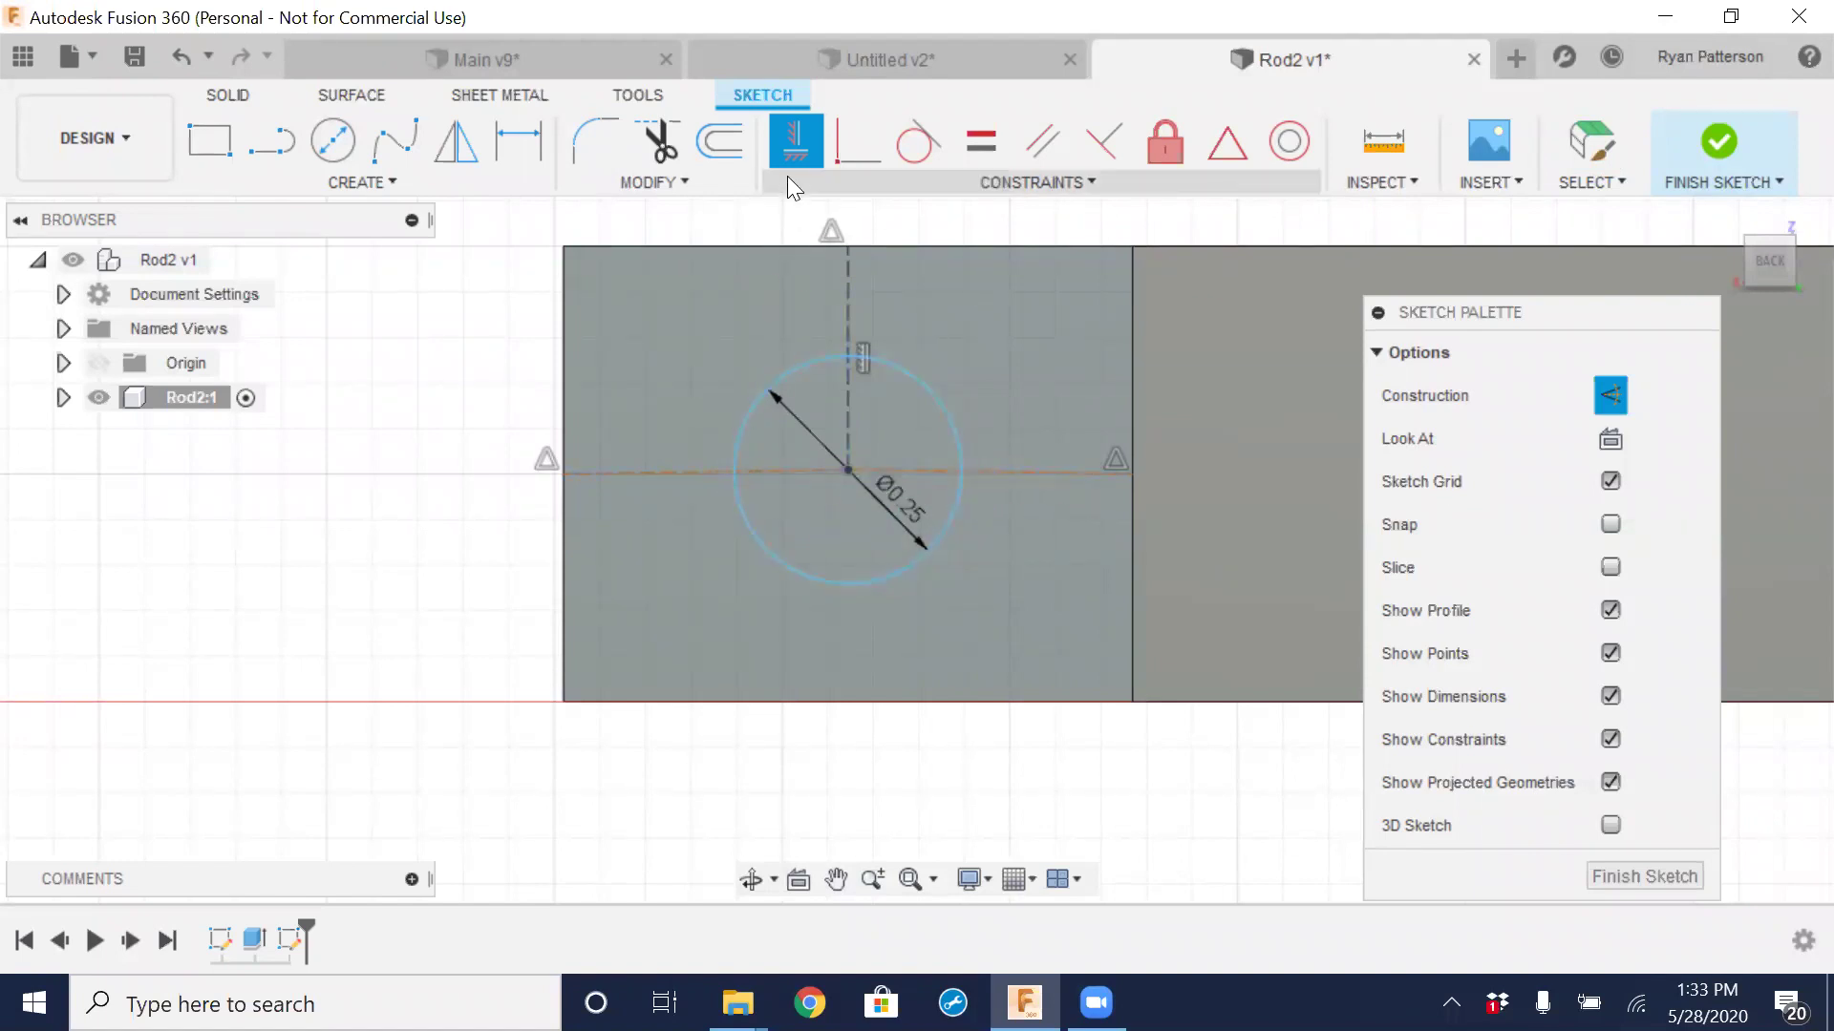
Apply horizontal/vertical constraints to the two side construction lines through the circle's center and finish the sketch
{"action": "left_click", "coordinate": [703, 486]}
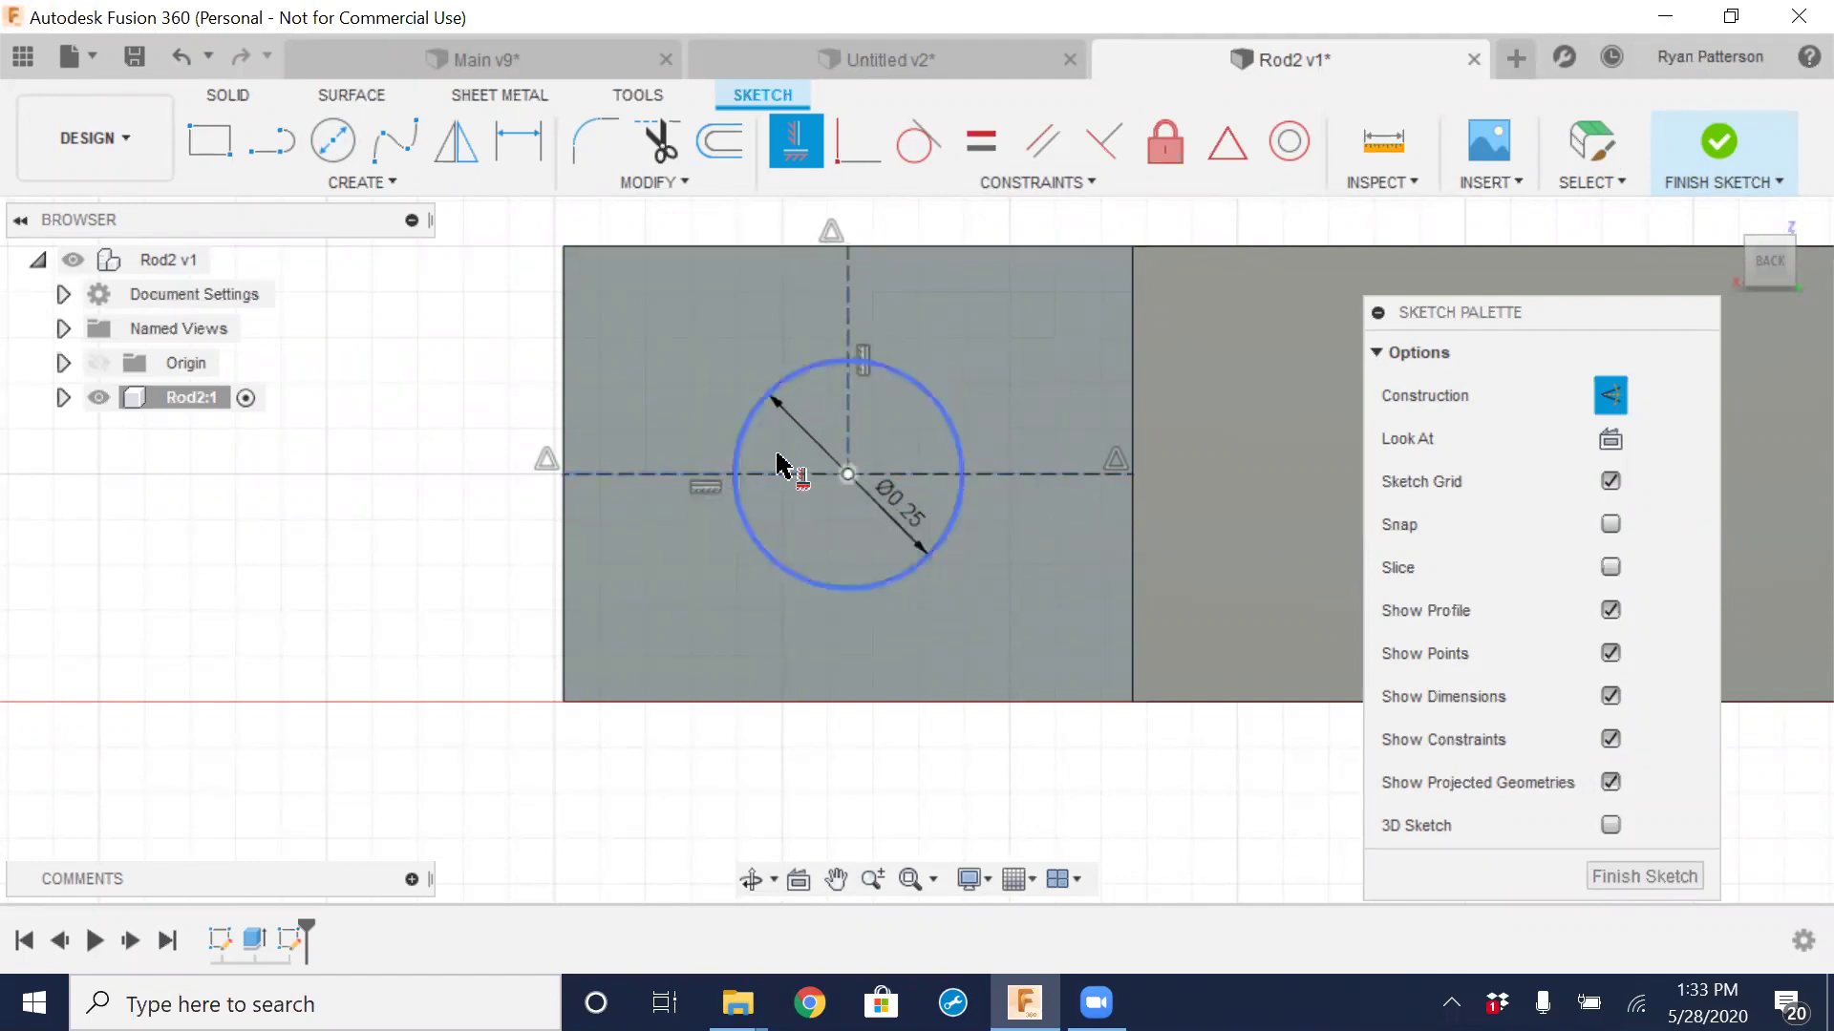
{"action": "left_click", "coordinate": [1023, 483]}
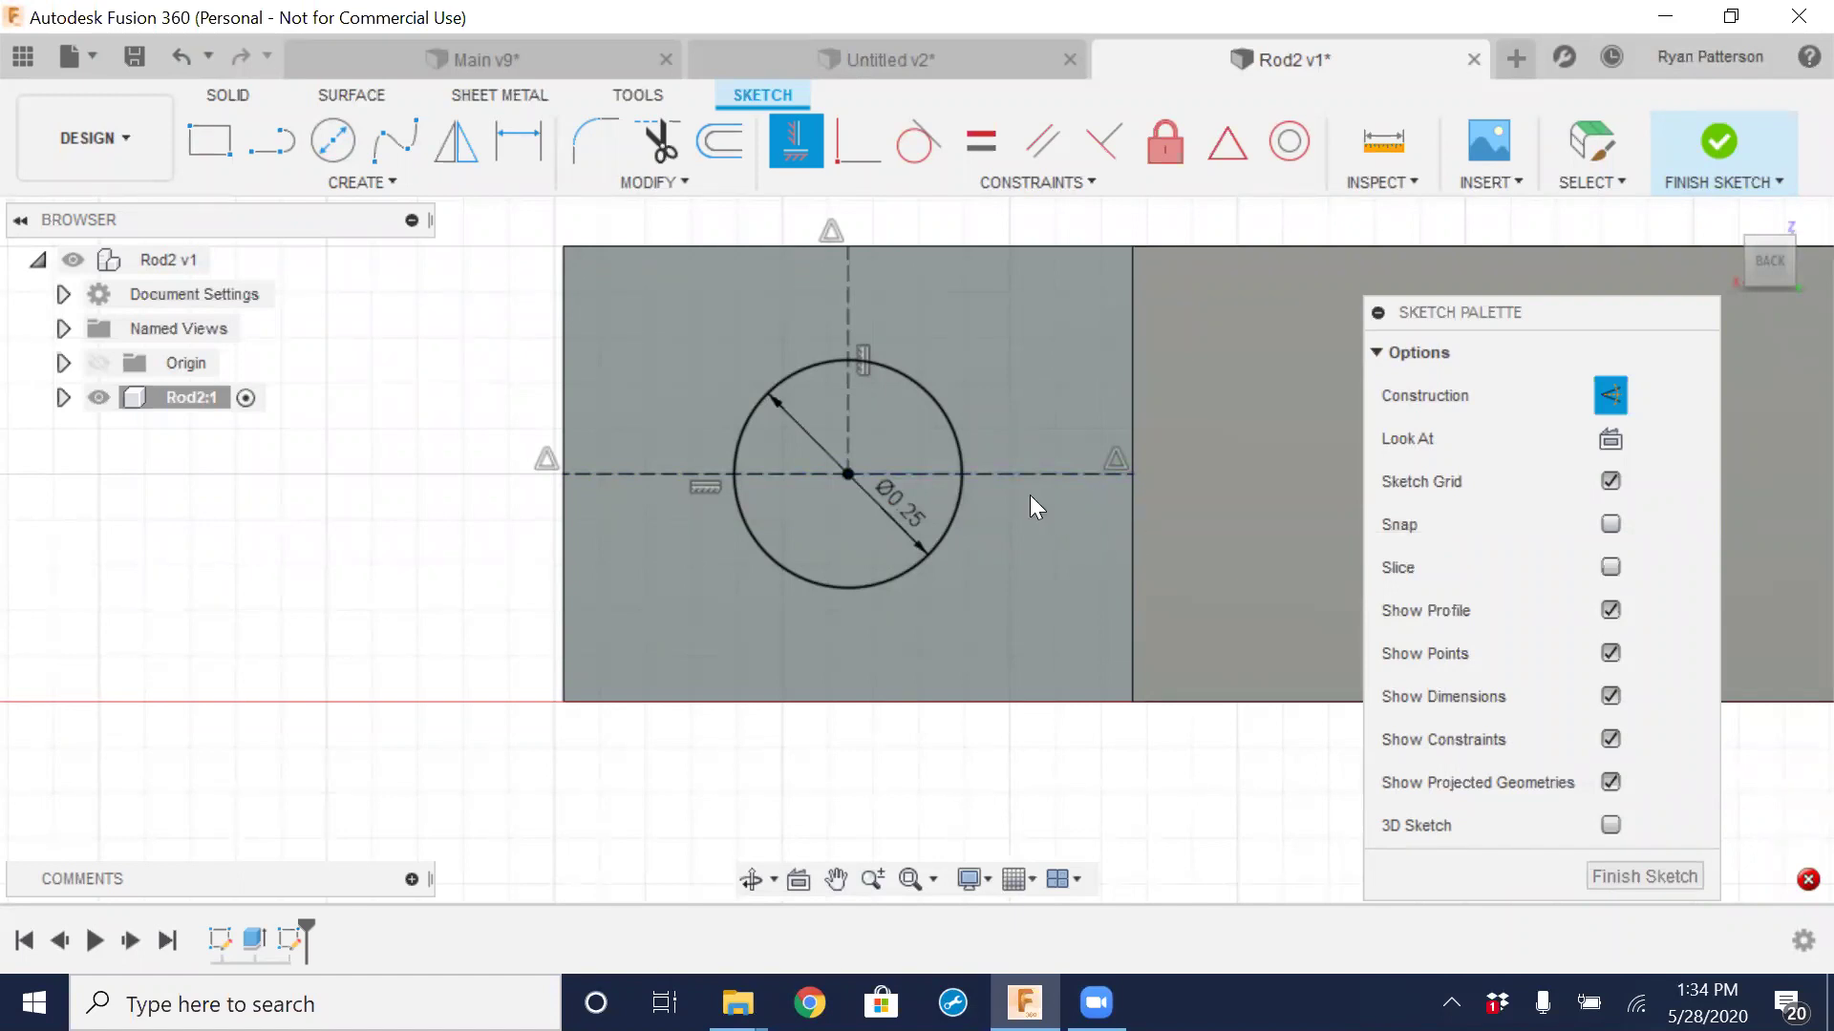
{"action": "key", "text": "Escape"}
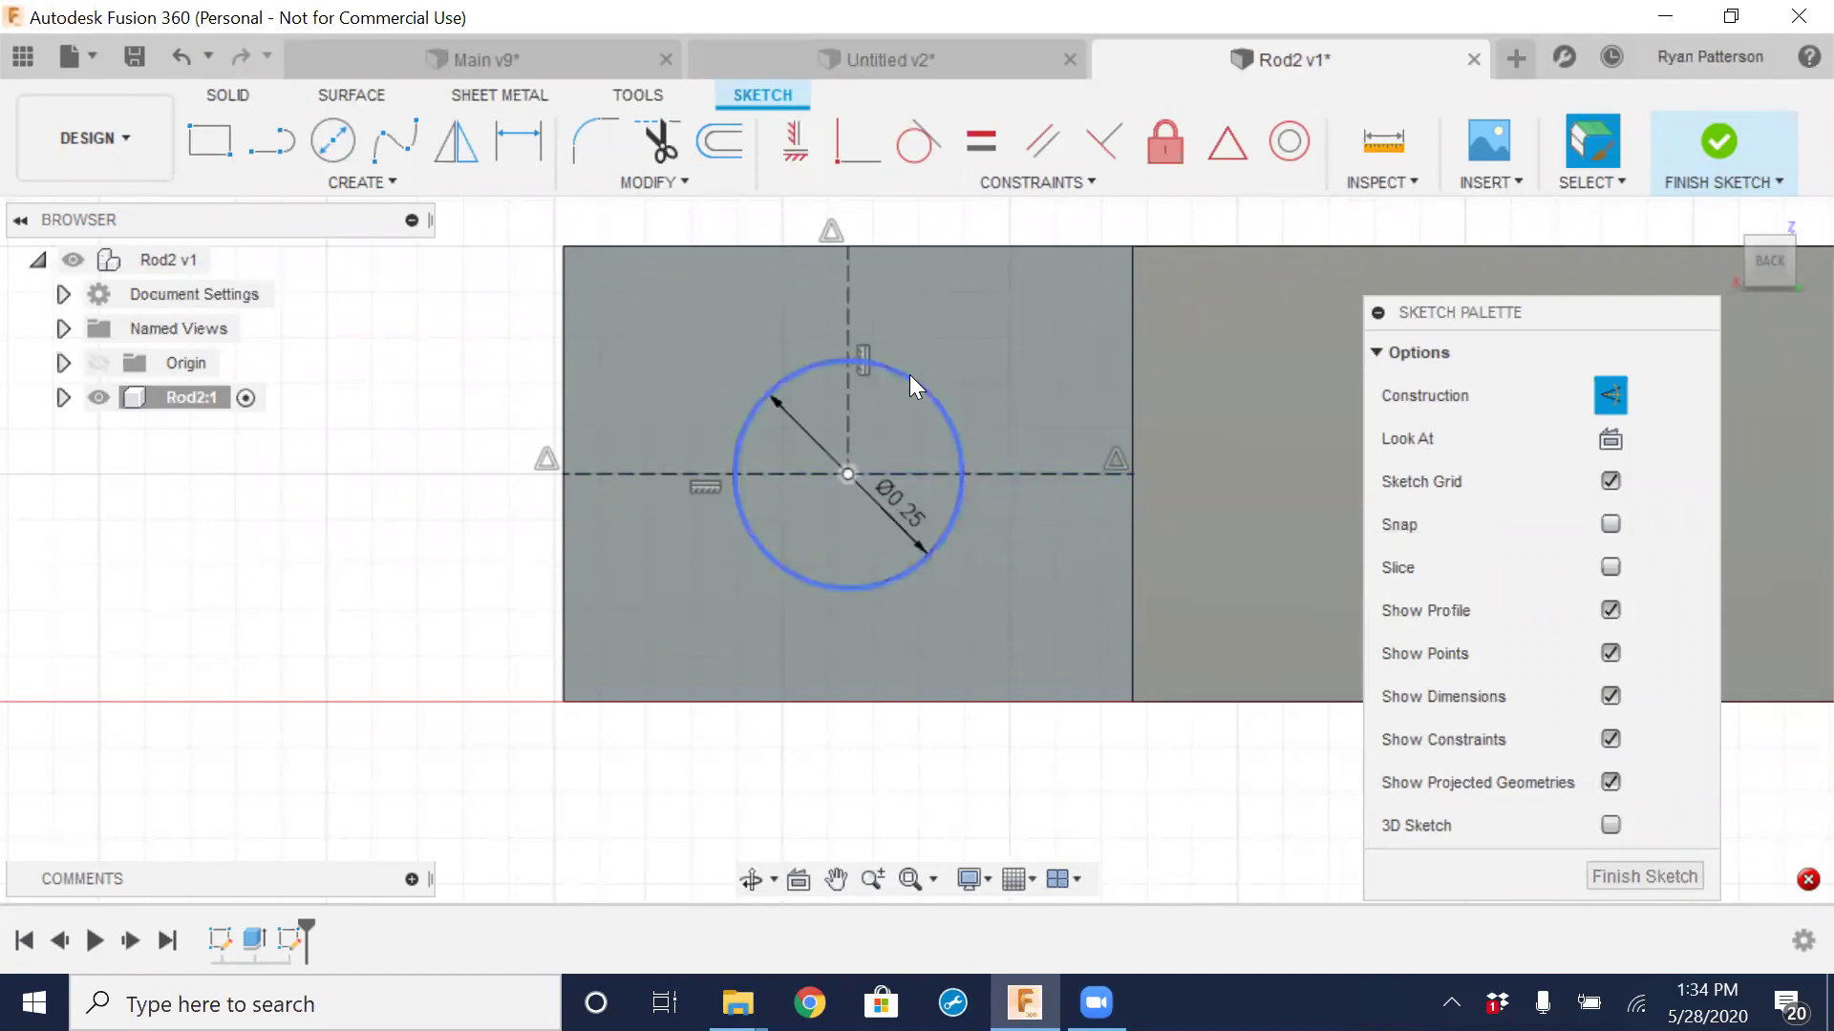
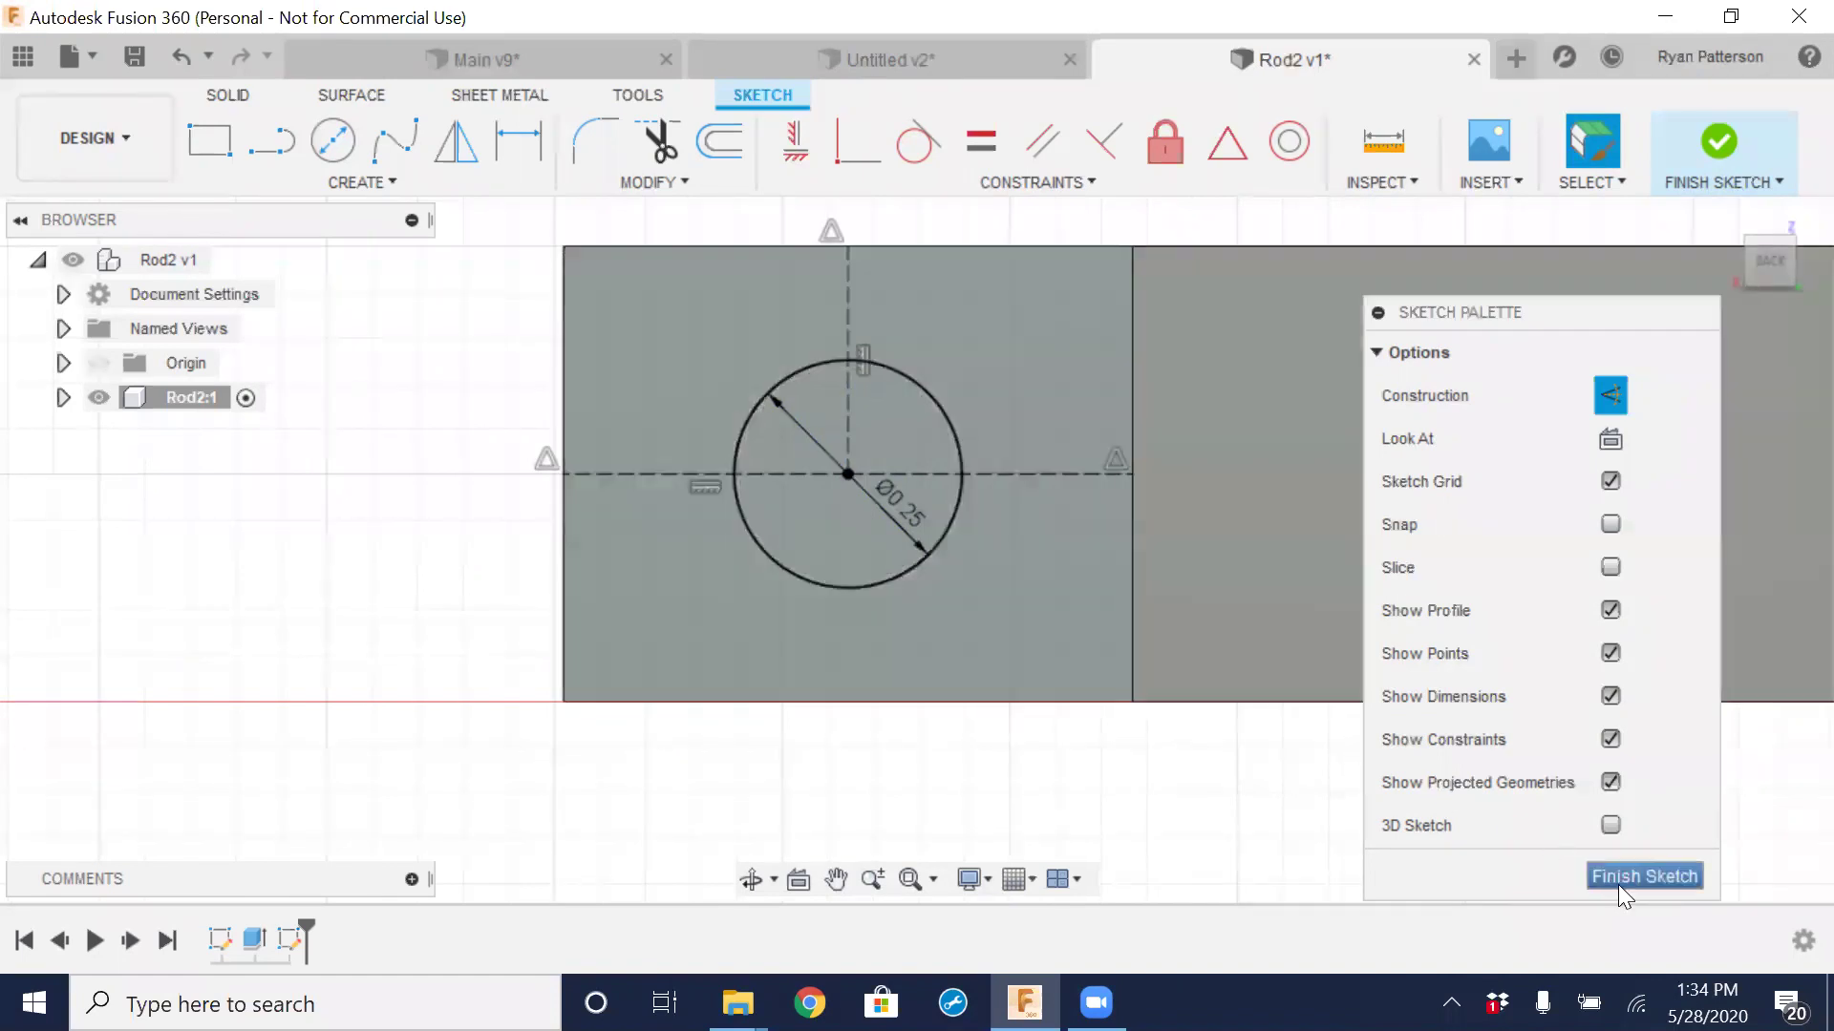
{"action": "left_click", "coordinate": [1613, 873]}
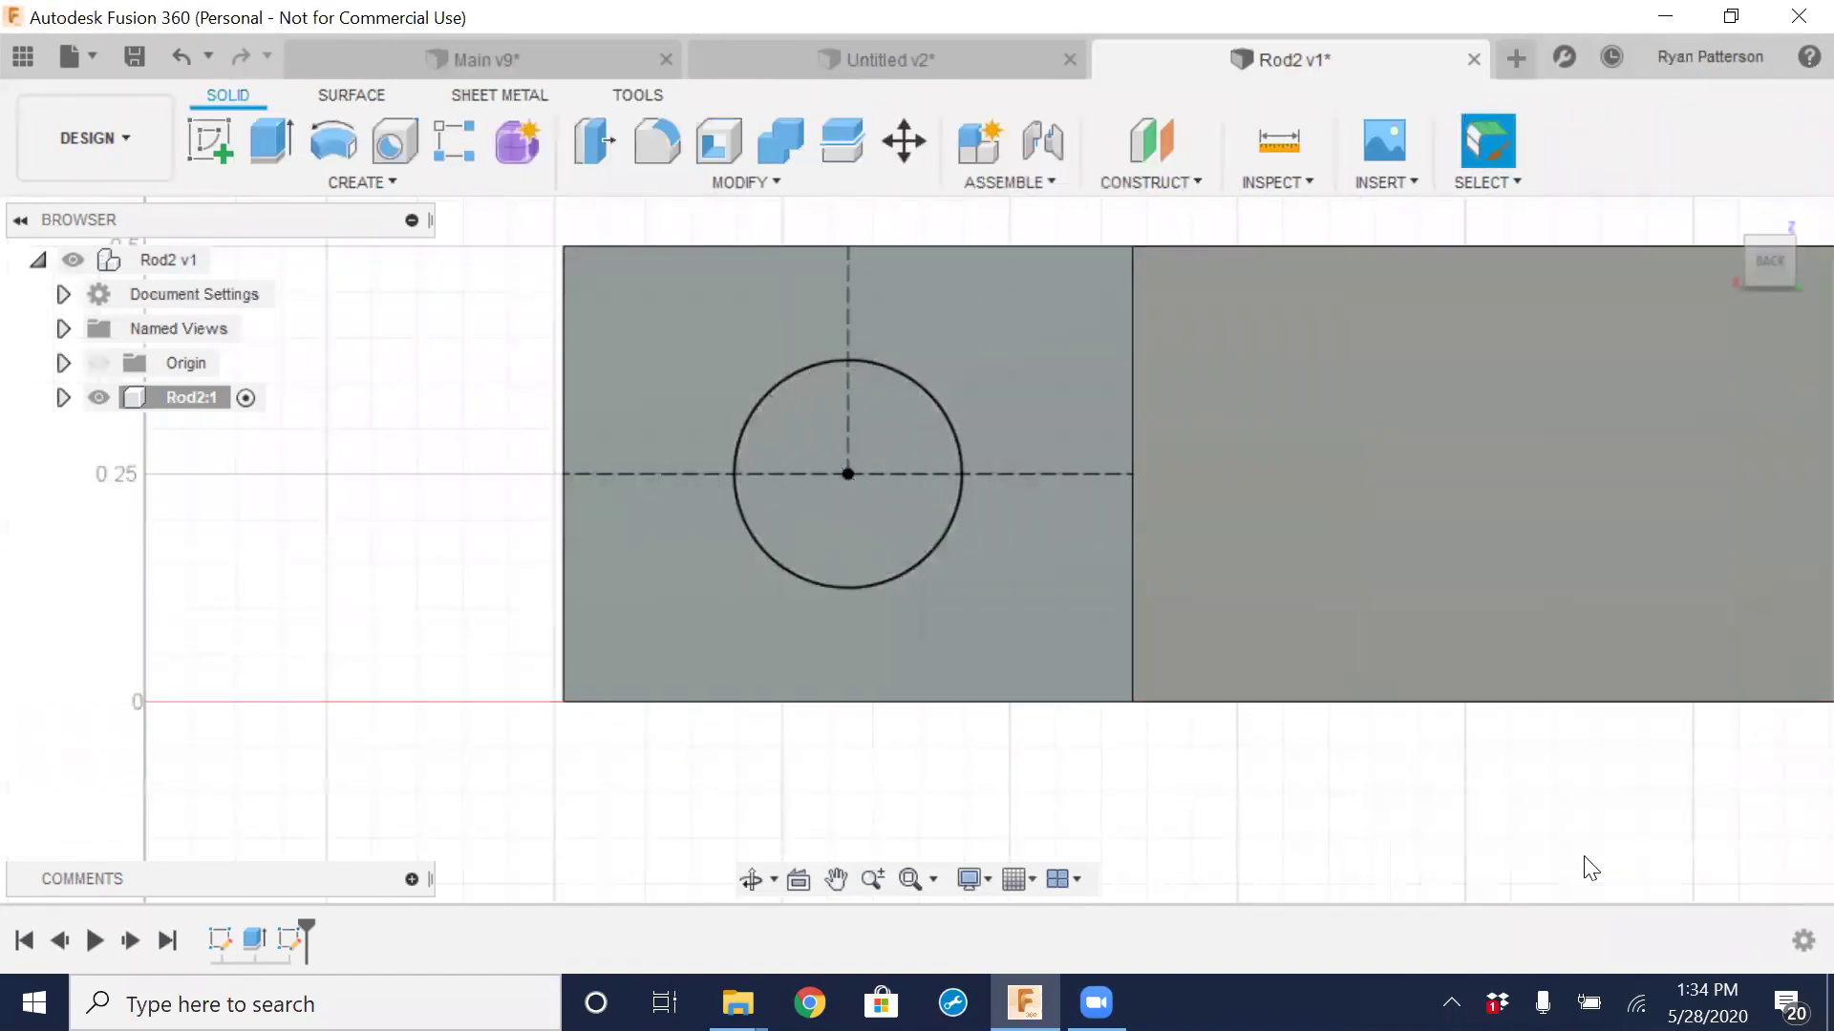
{"action": "scroll", "coordinate": [1085, 615], "scroll_direction": "down", "scroll_amount": 4}
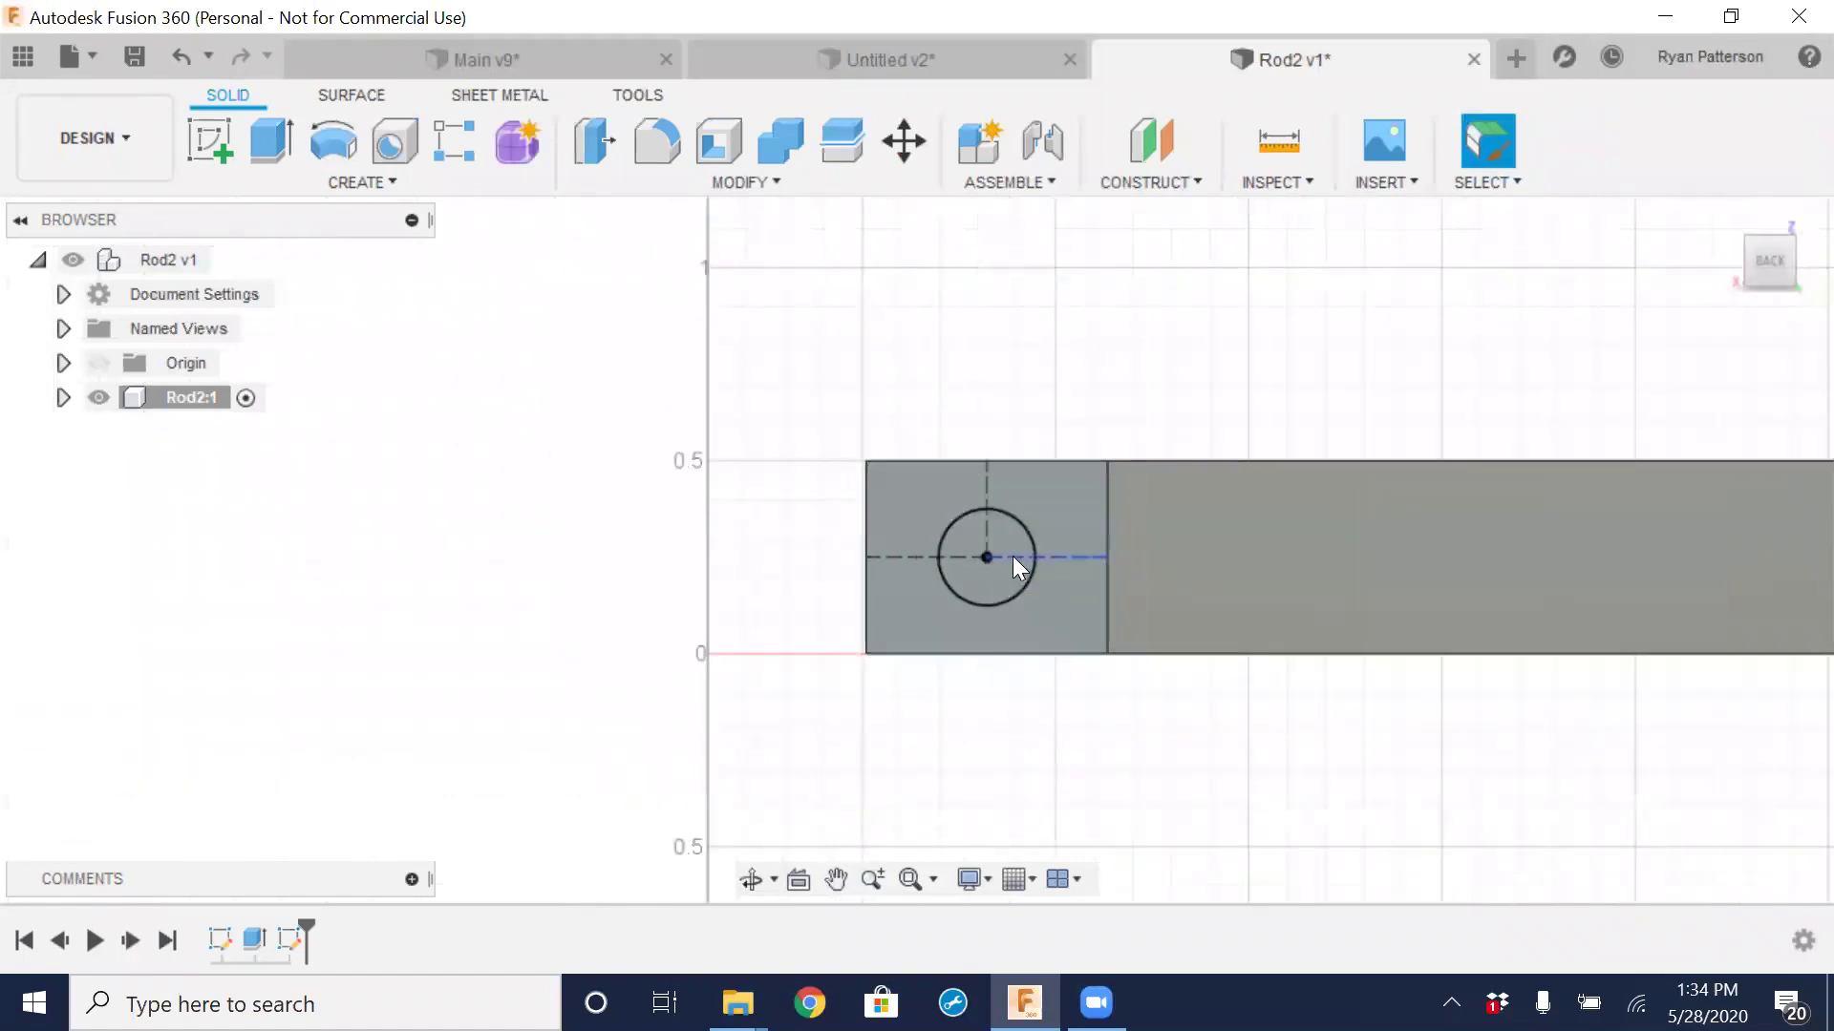
{"action": "left_click", "coordinate": [594, 153]}
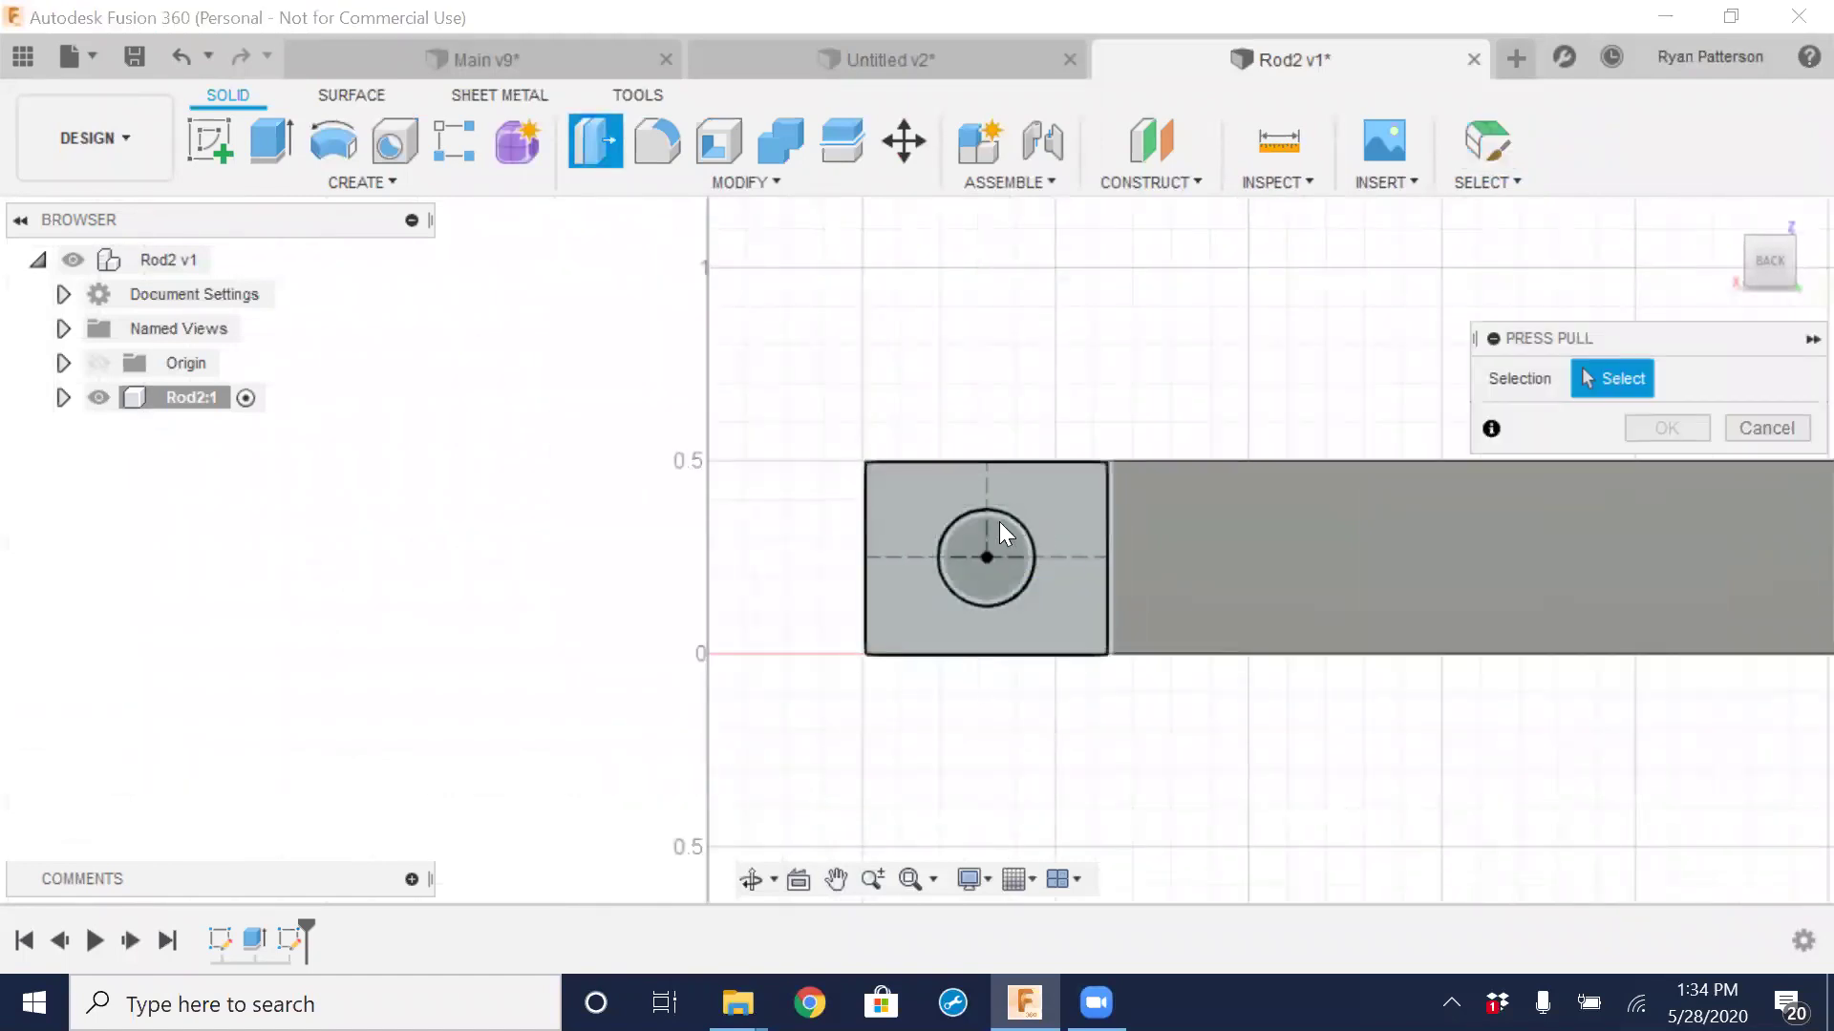
{"action": "left_click", "coordinate": [1003, 520]}
{"action": "middle_click_drag", "start_coordinate": [1207, 507], "coordinate": [1164, 633], "text": "shift"}
{"action": "left_click_drag", "start_coordinate": [1122, 470], "coordinate": [1194, 223]}
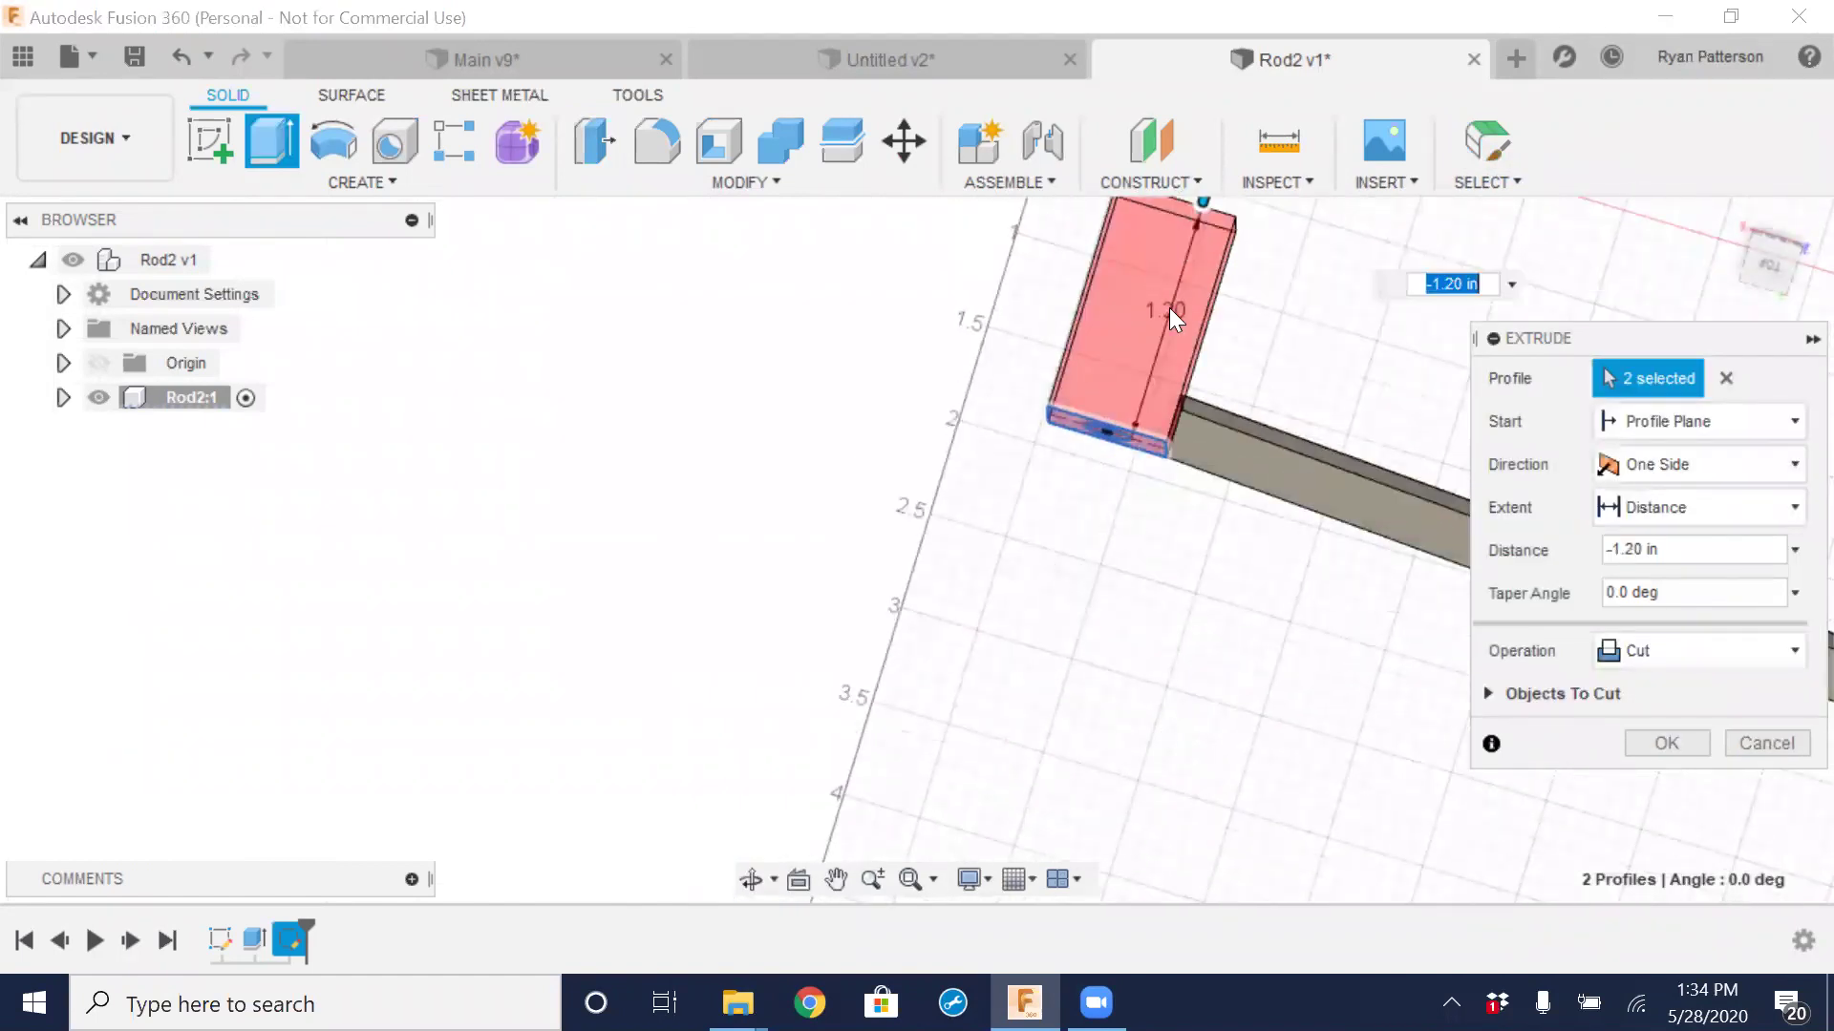
{"action": "key", "text": "Return"}
{"action": "scroll", "coordinate": [1211, 549], "scroll_direction": "up", "scroll_amount": 3}
{"action": "middle_click_drag", "start_coordinate": [1385, 587], "coordinate": [1127, 535], "text": "shift"}
Press-pull only the circle profile into the rod's end section as a cut about 2.40 in deep
{"action": "left_click", "coordinate": [589, 142]}
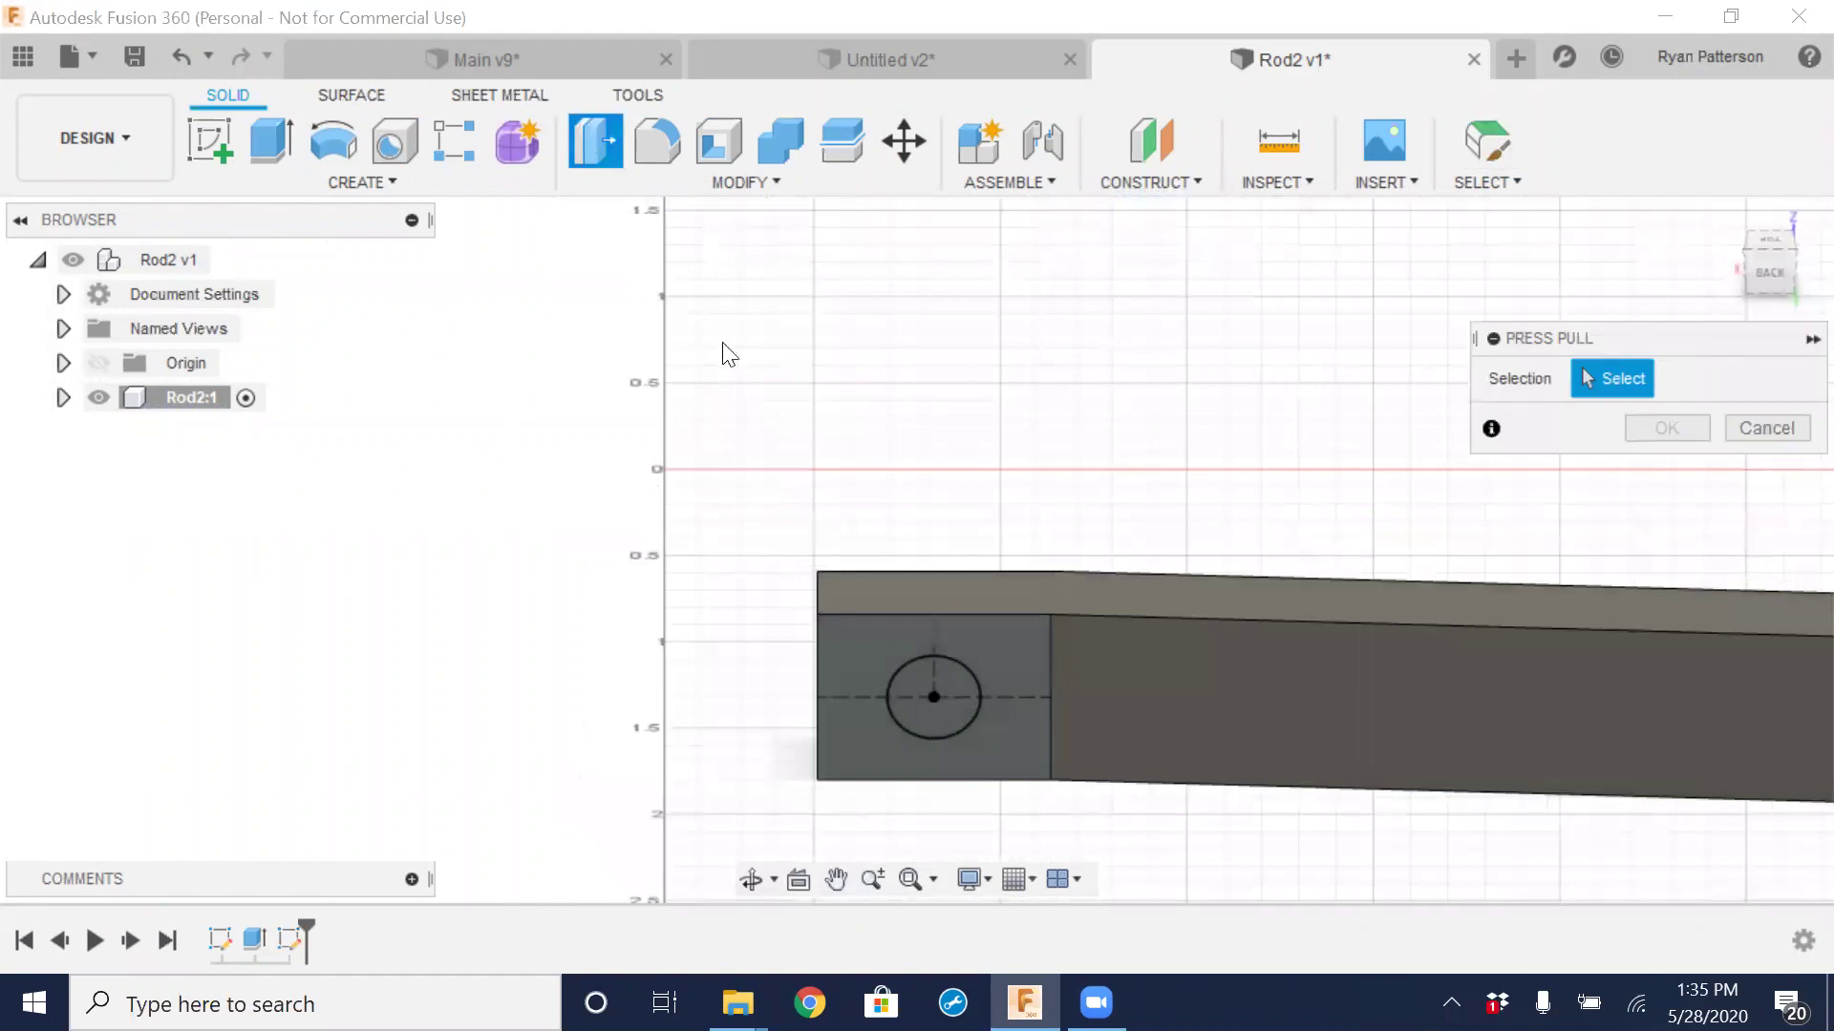
{"action": "left_click", "coordinate": [951, 690]}
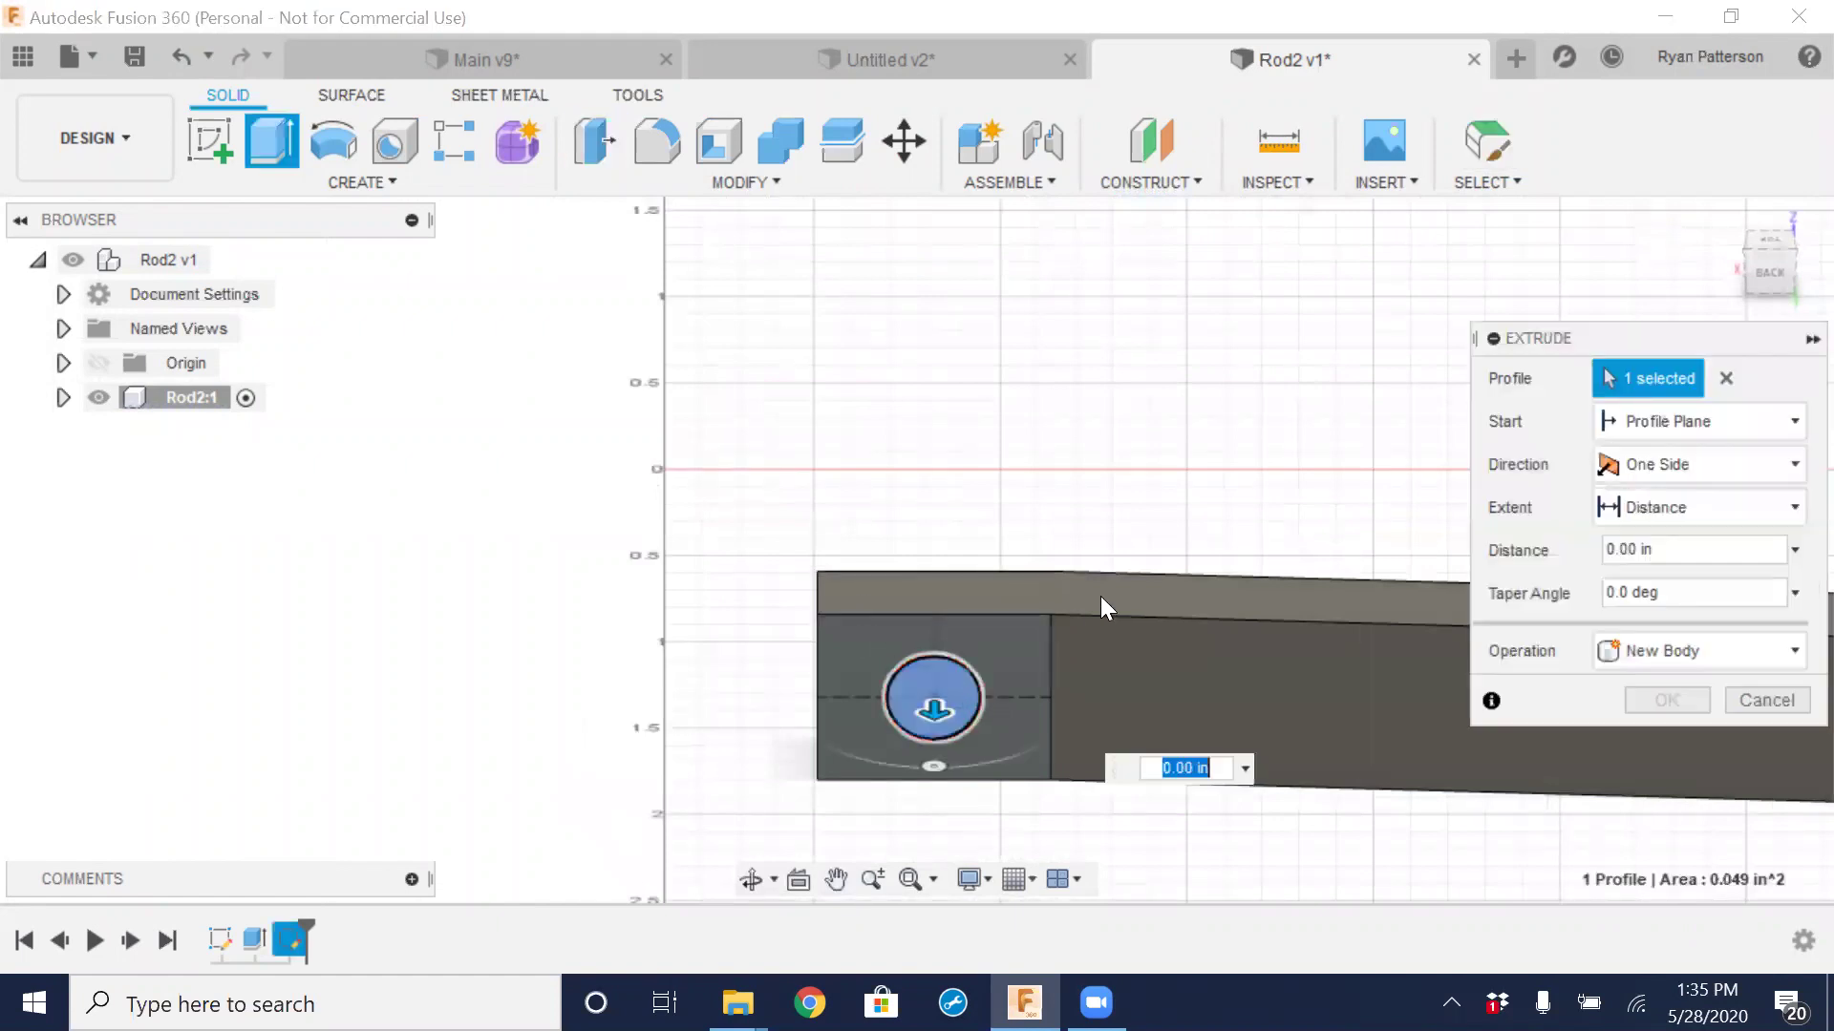
{"action": "left_click_drag", "start_coordinate": [934, 707], "coordinate": [972, 315]}
{"action": "scroll", "coordinate": [1328, 416], "scroll_direction": "down", "scroll_amount": 3}
{"action": "middle_click_drag", "start_coordinate": [1318, 410], "coordinate": [1261, 542], "text": "shift"}
{"action": "middle_click_drag", "start_coordinate": [1252, 566], "coordinate": [1257, 581], "text": "shift"}
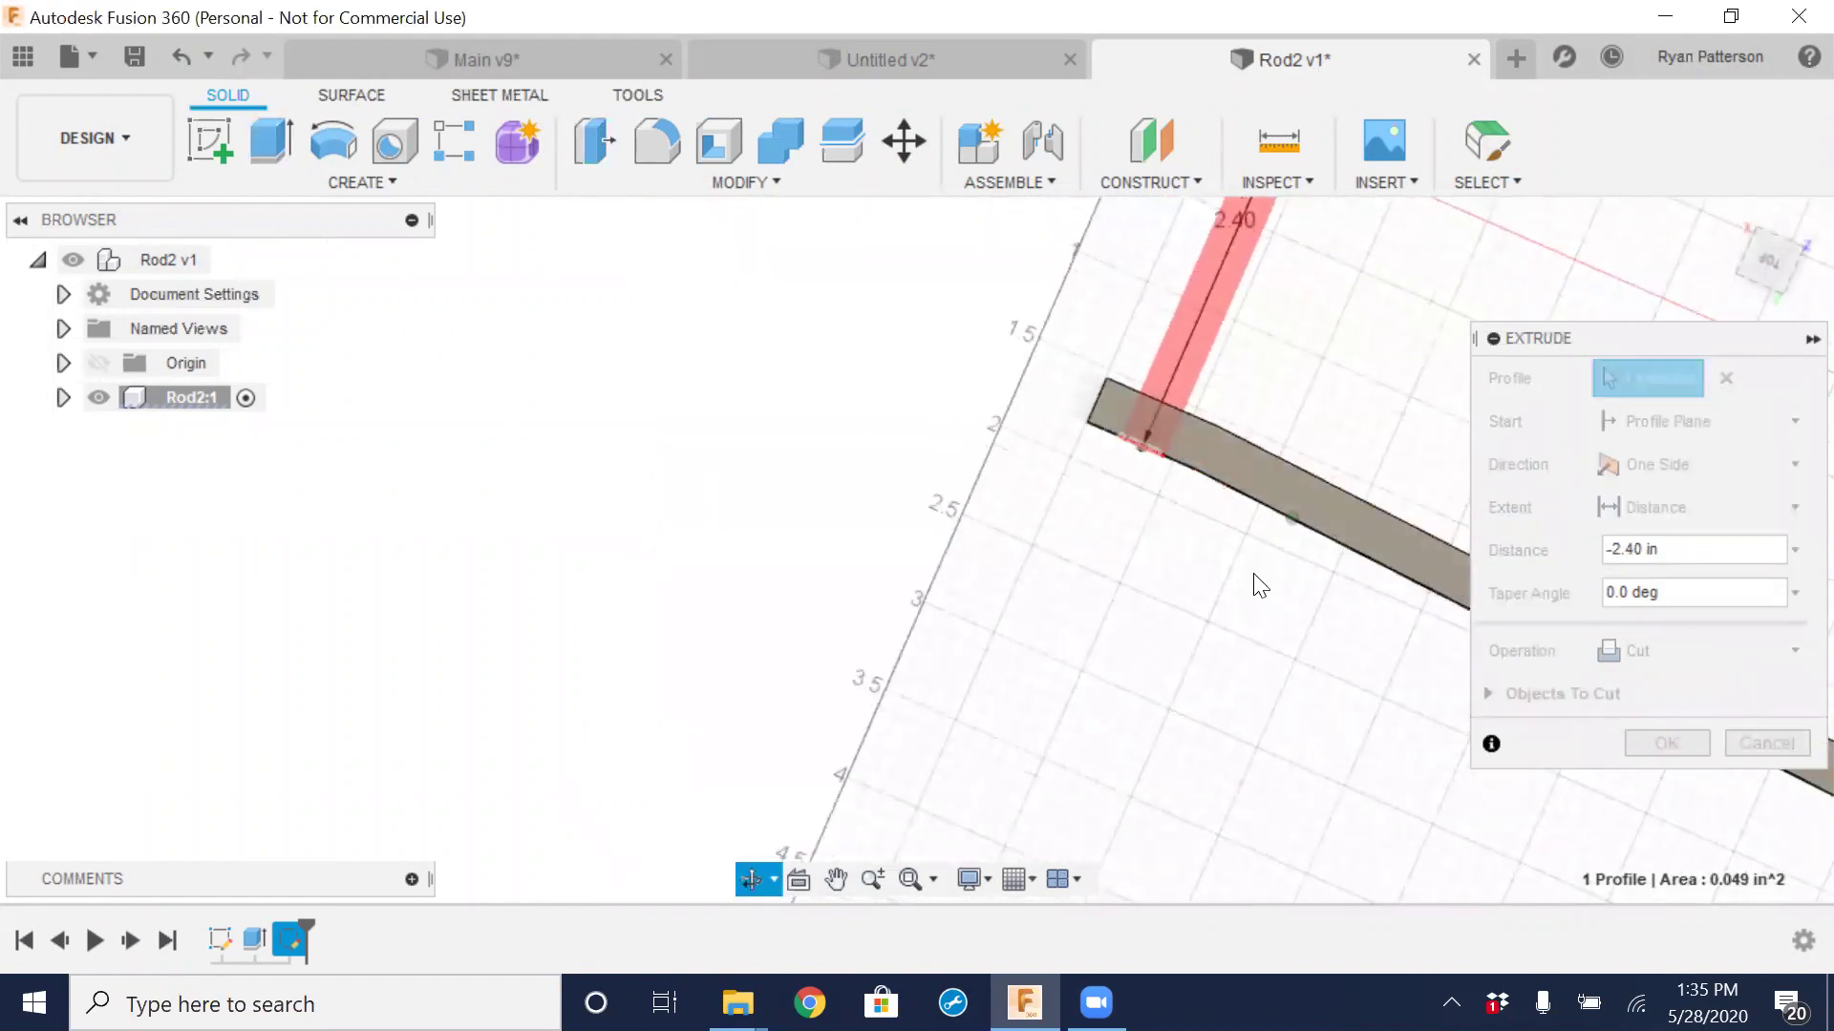
{"action": "middle_click_drag", "start_coordinate": [1400, 360], "coordinate": [1120, 601], "text": "shift"}
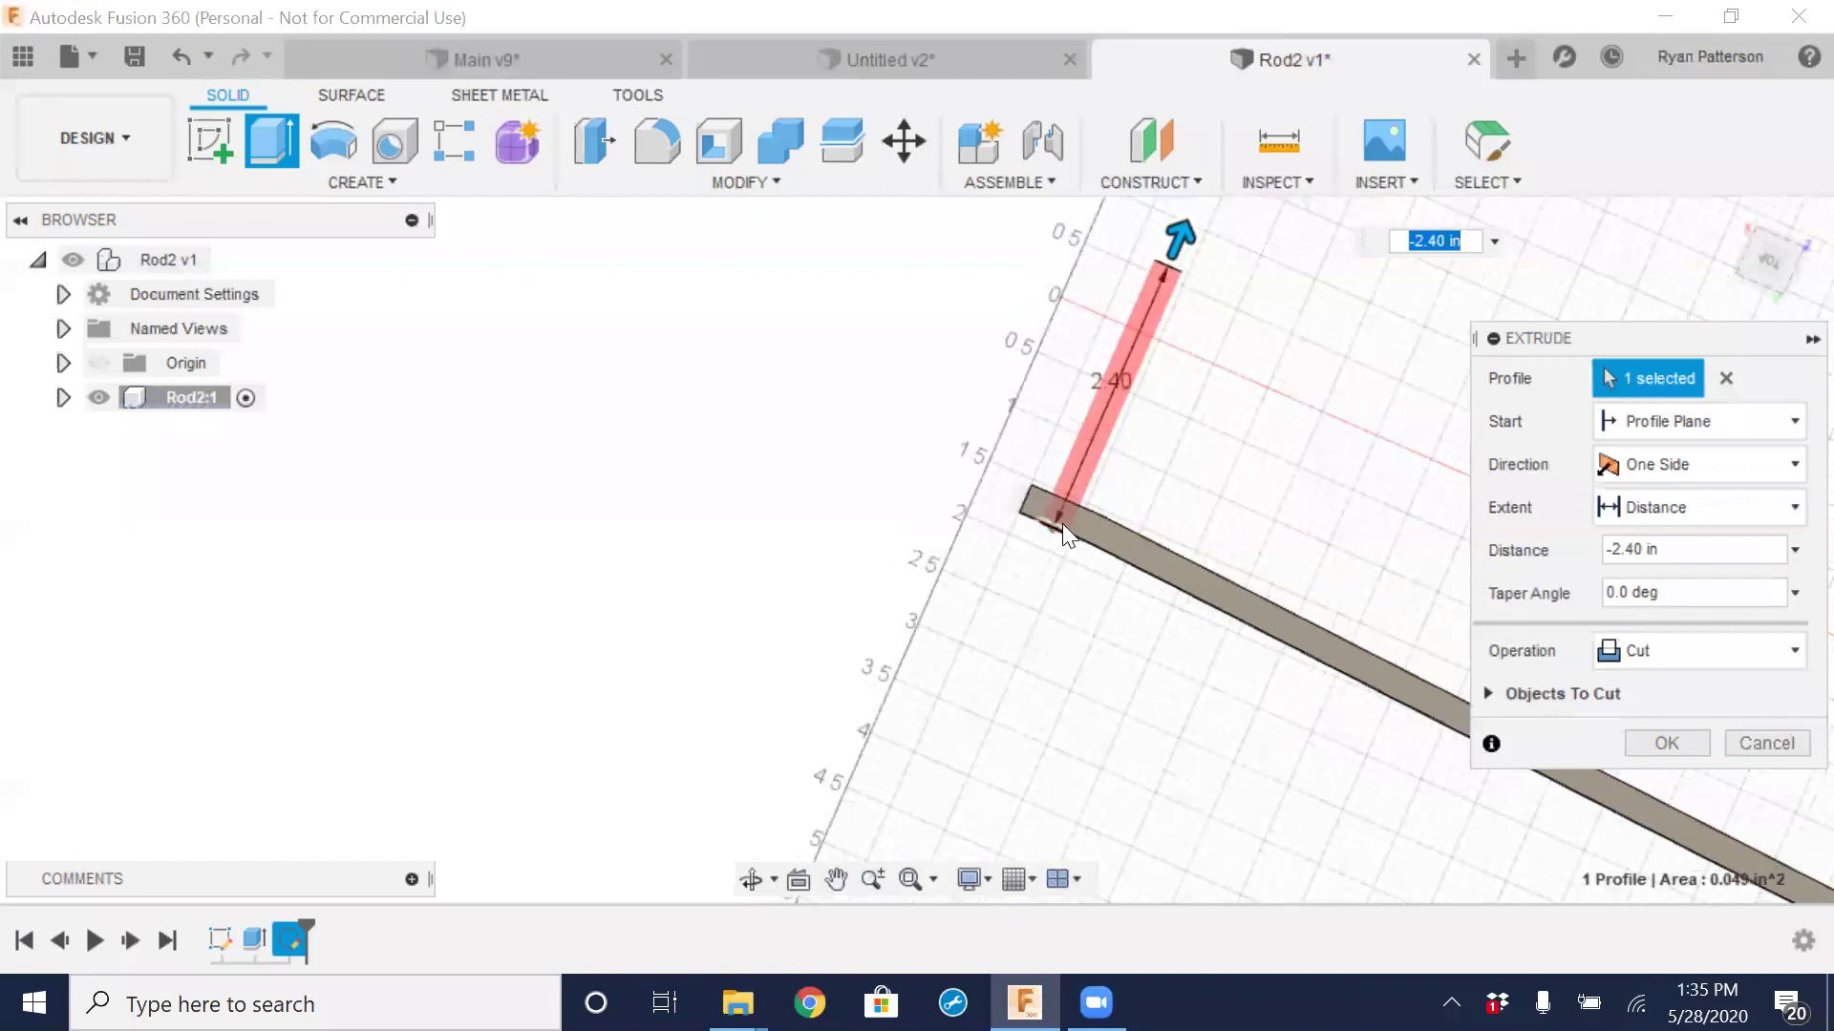
{"action": "middle_click_drag", "start_coordinate": [1116, 539], "coordinate": [1003, 737], "text": "shift"}
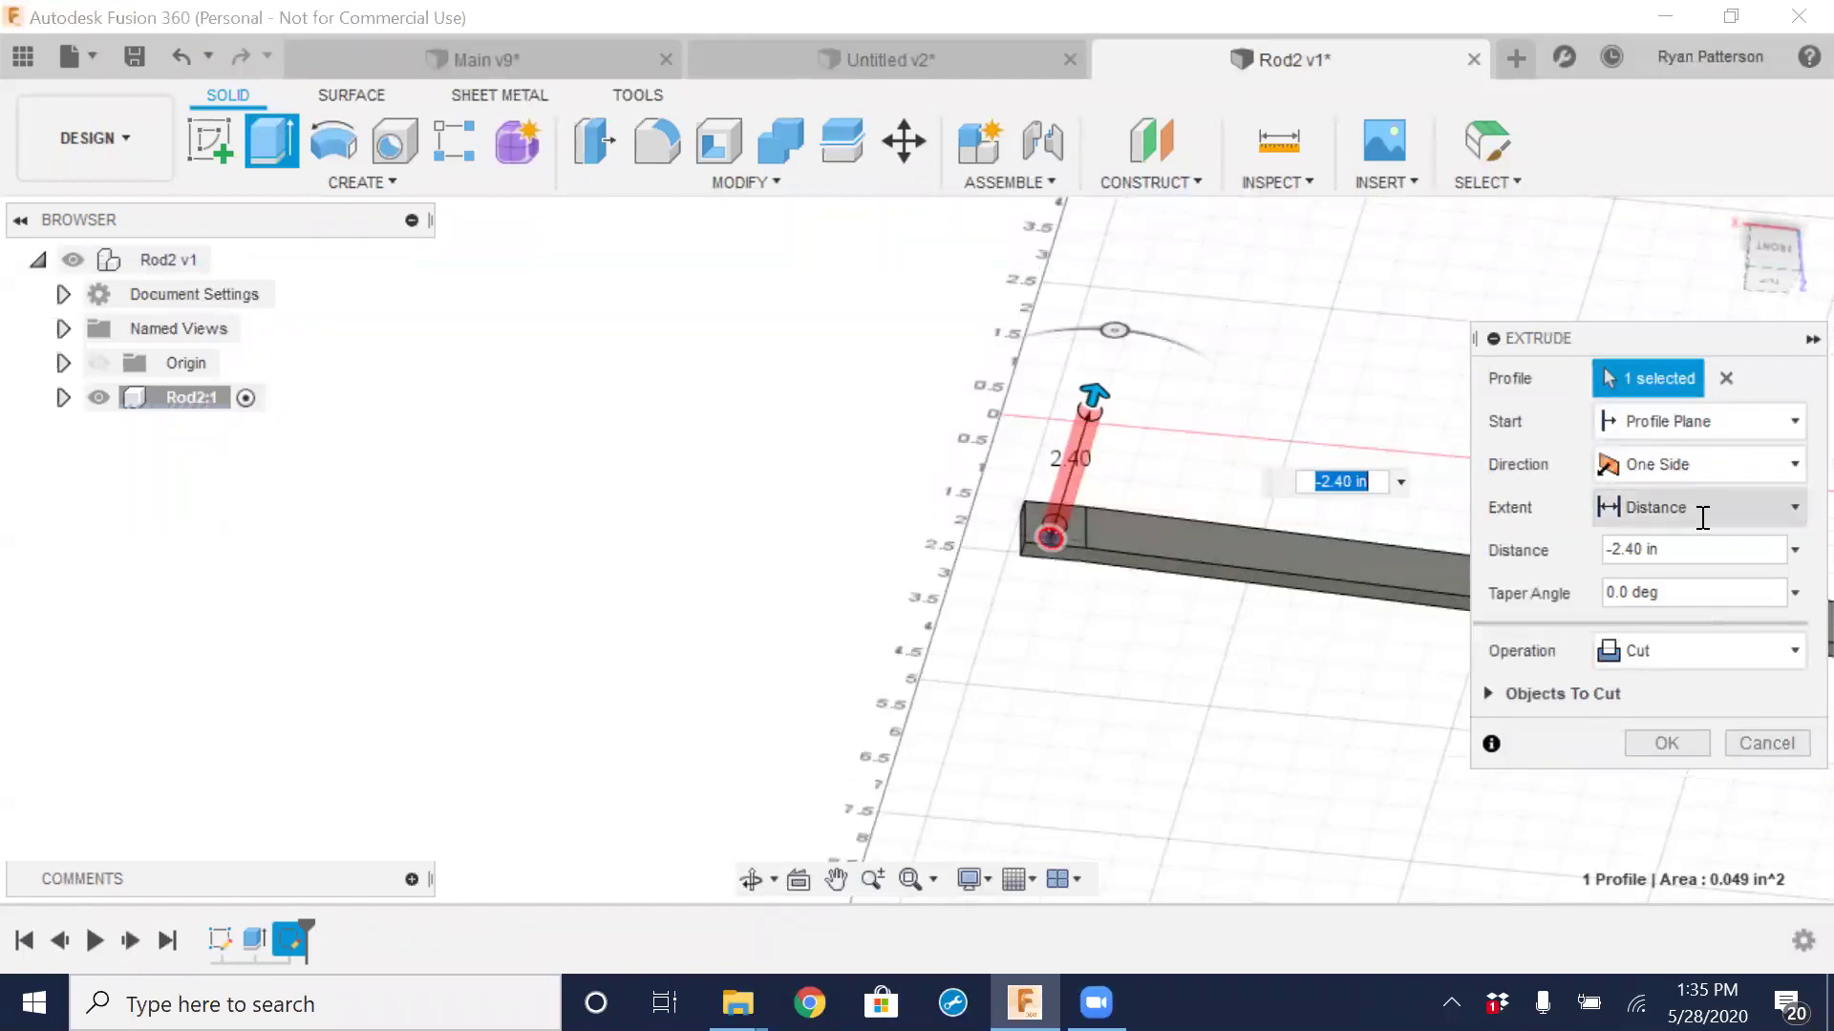
Set the cut's extent to To Object, ending at the end section's opposite side face, and apply the cut
{"action": "left_click", "coordinate": [1796, 509]}
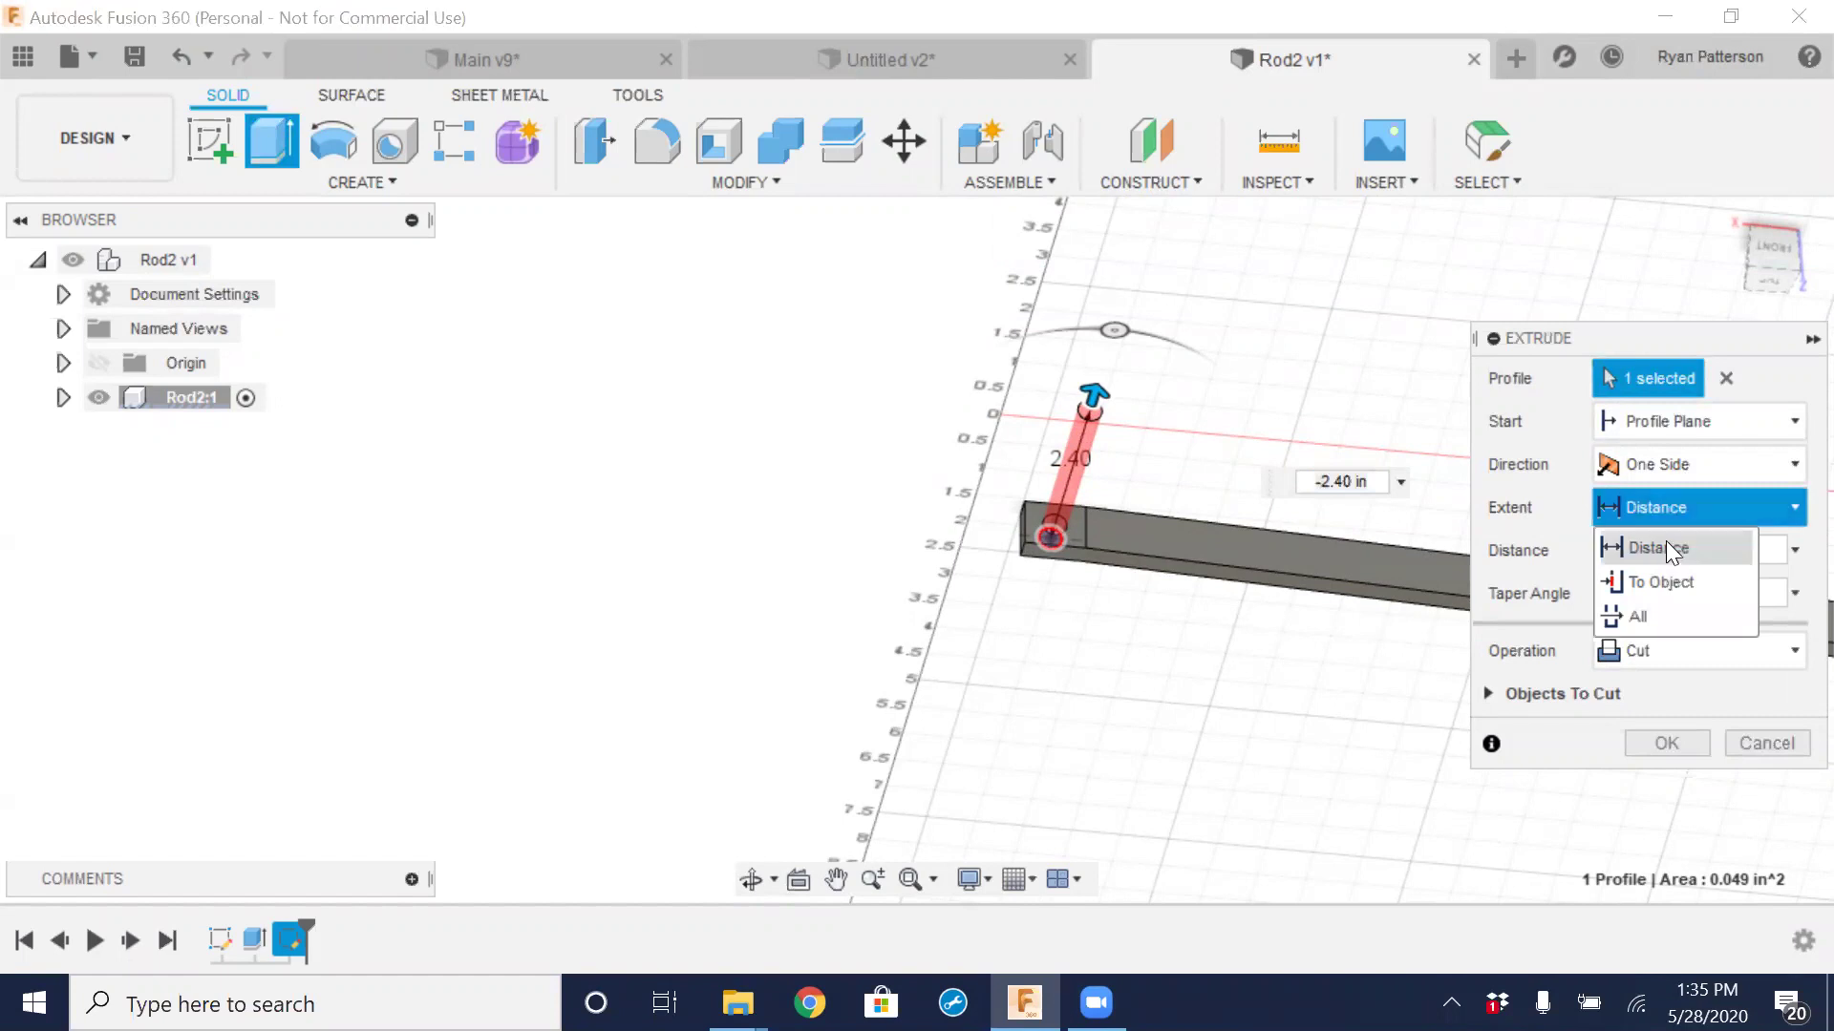
{"action": "left_click", "coordinate": [1658, 577]}
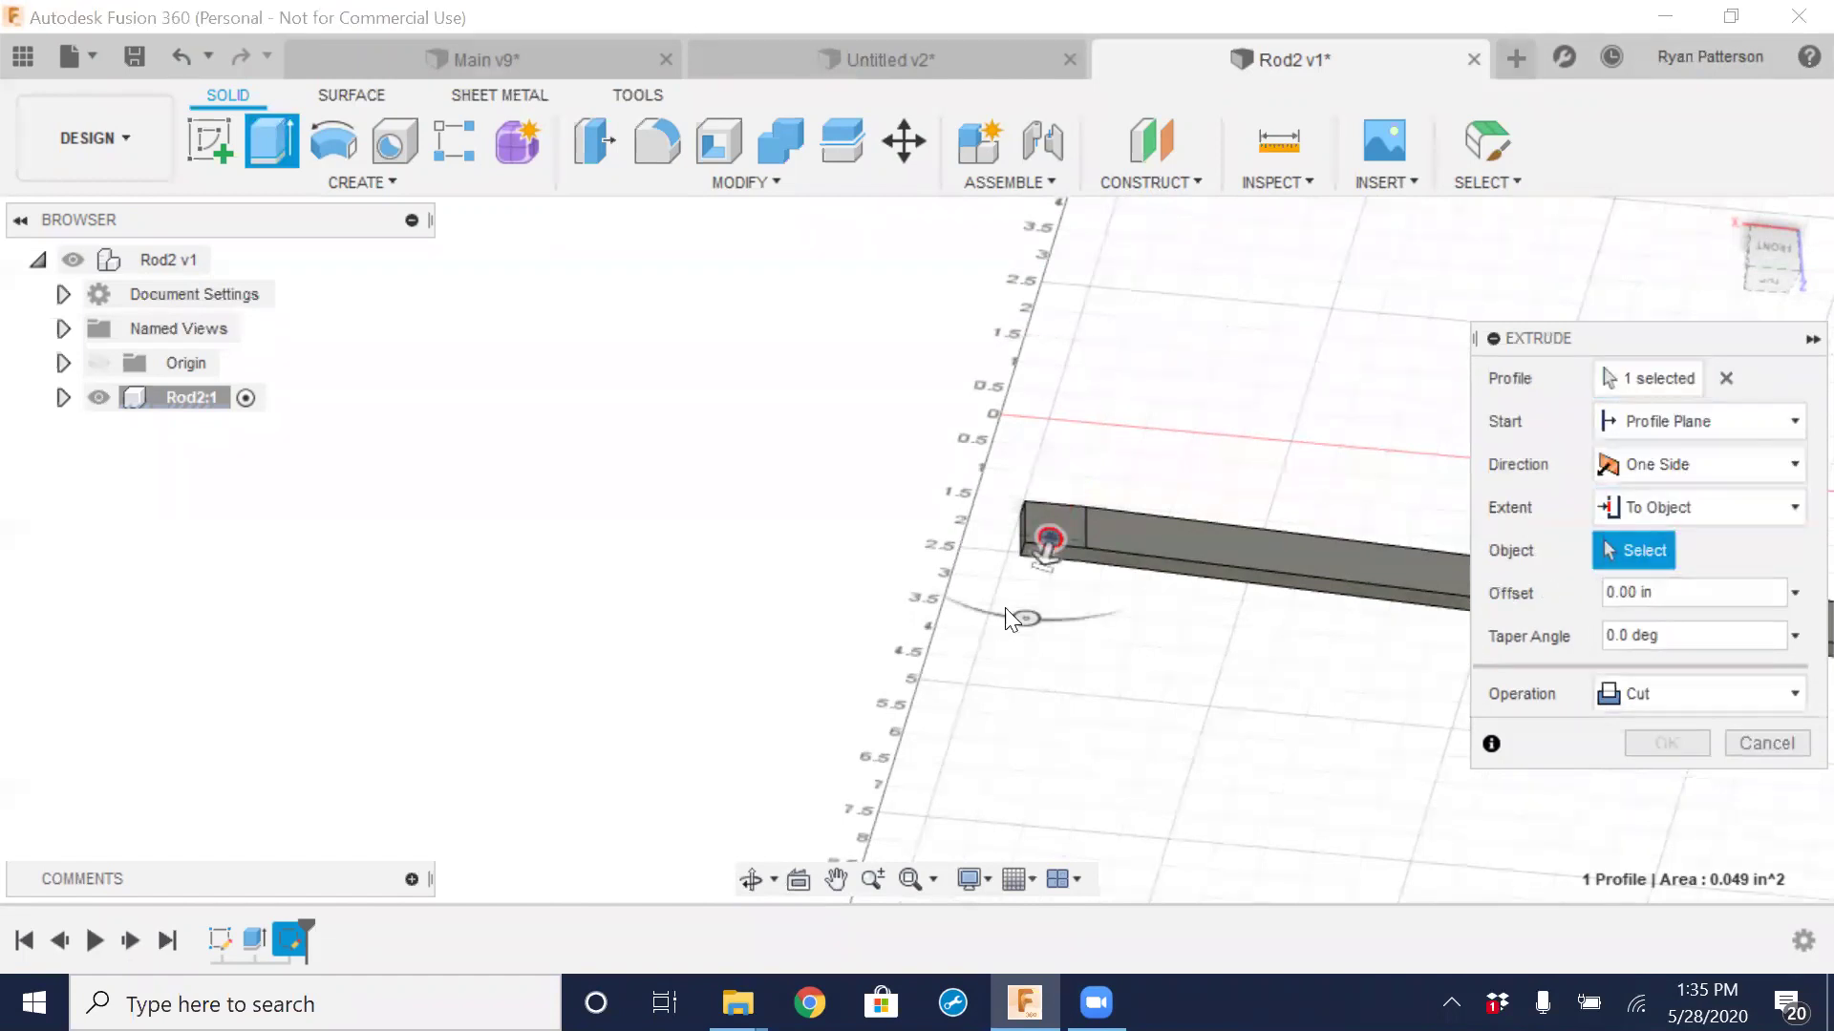
{"action": "scroll", "coordinate": [964, 566], "scroll_direction": "up", "scroll_amount": 5}
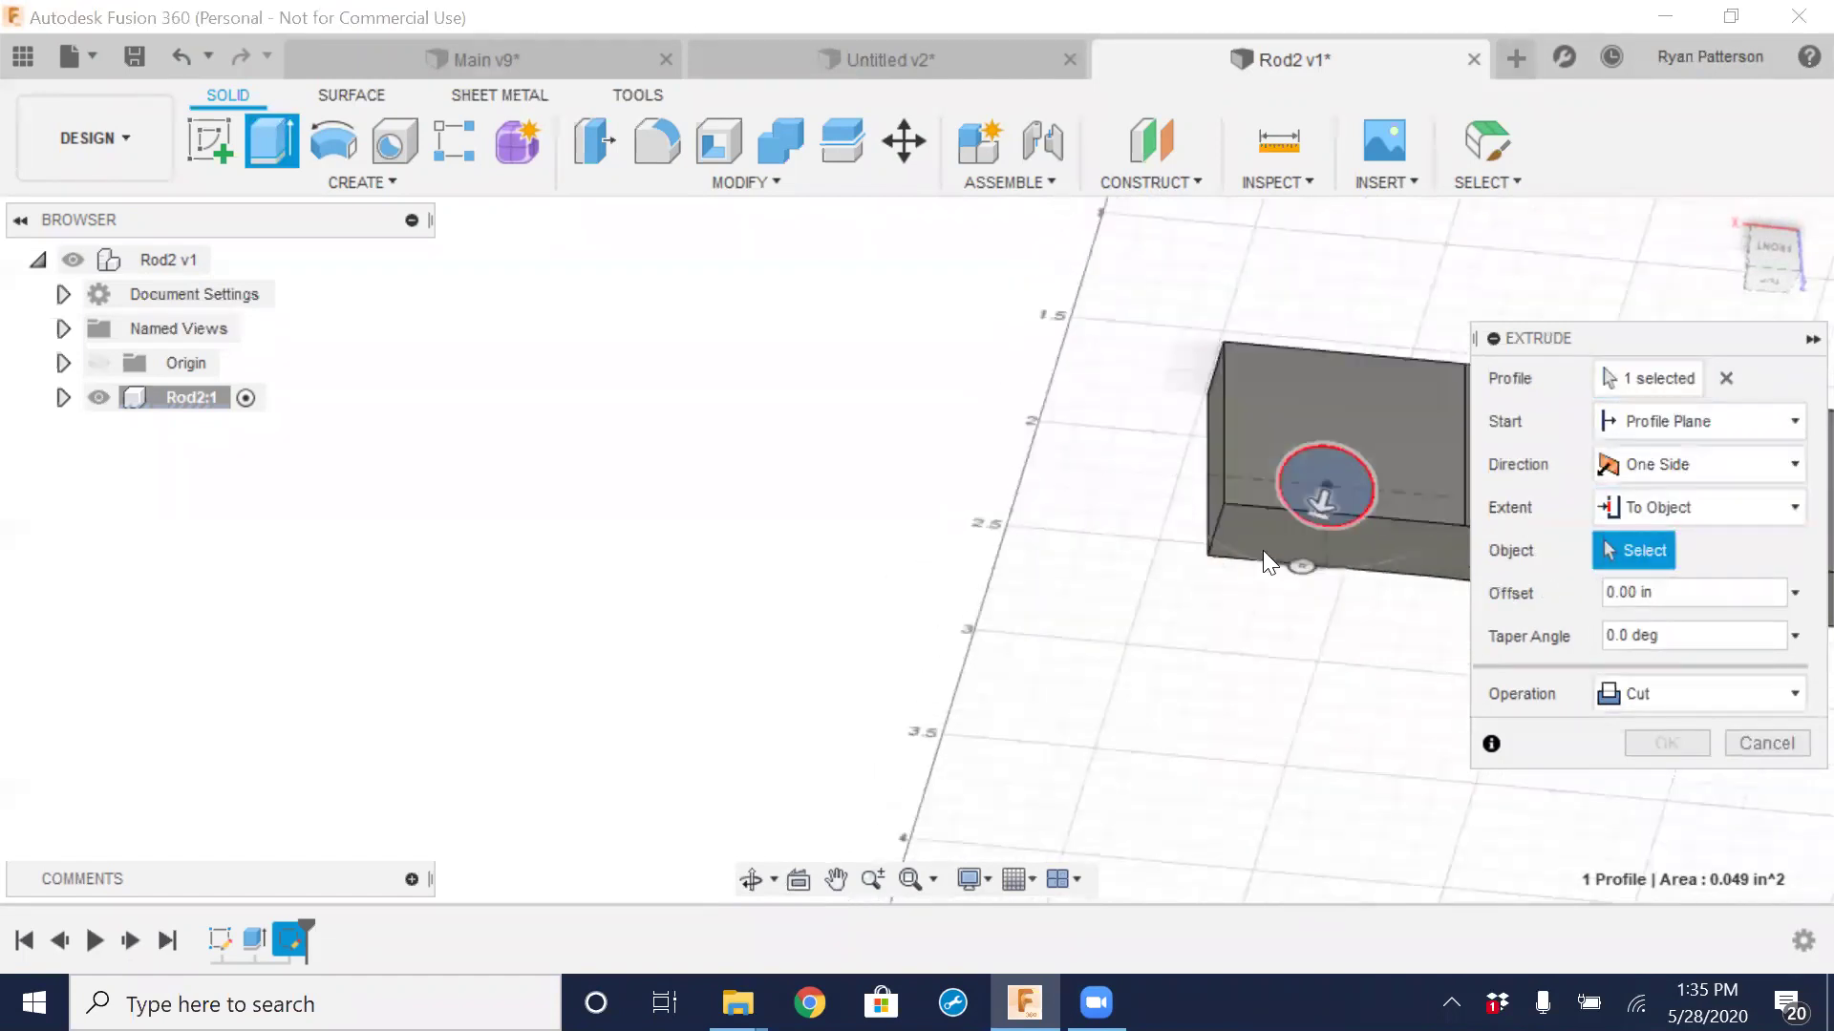
{"action": "middle_click_drag", "start_coordinate": [1346, 642], "coordinate": [1052, 723]}
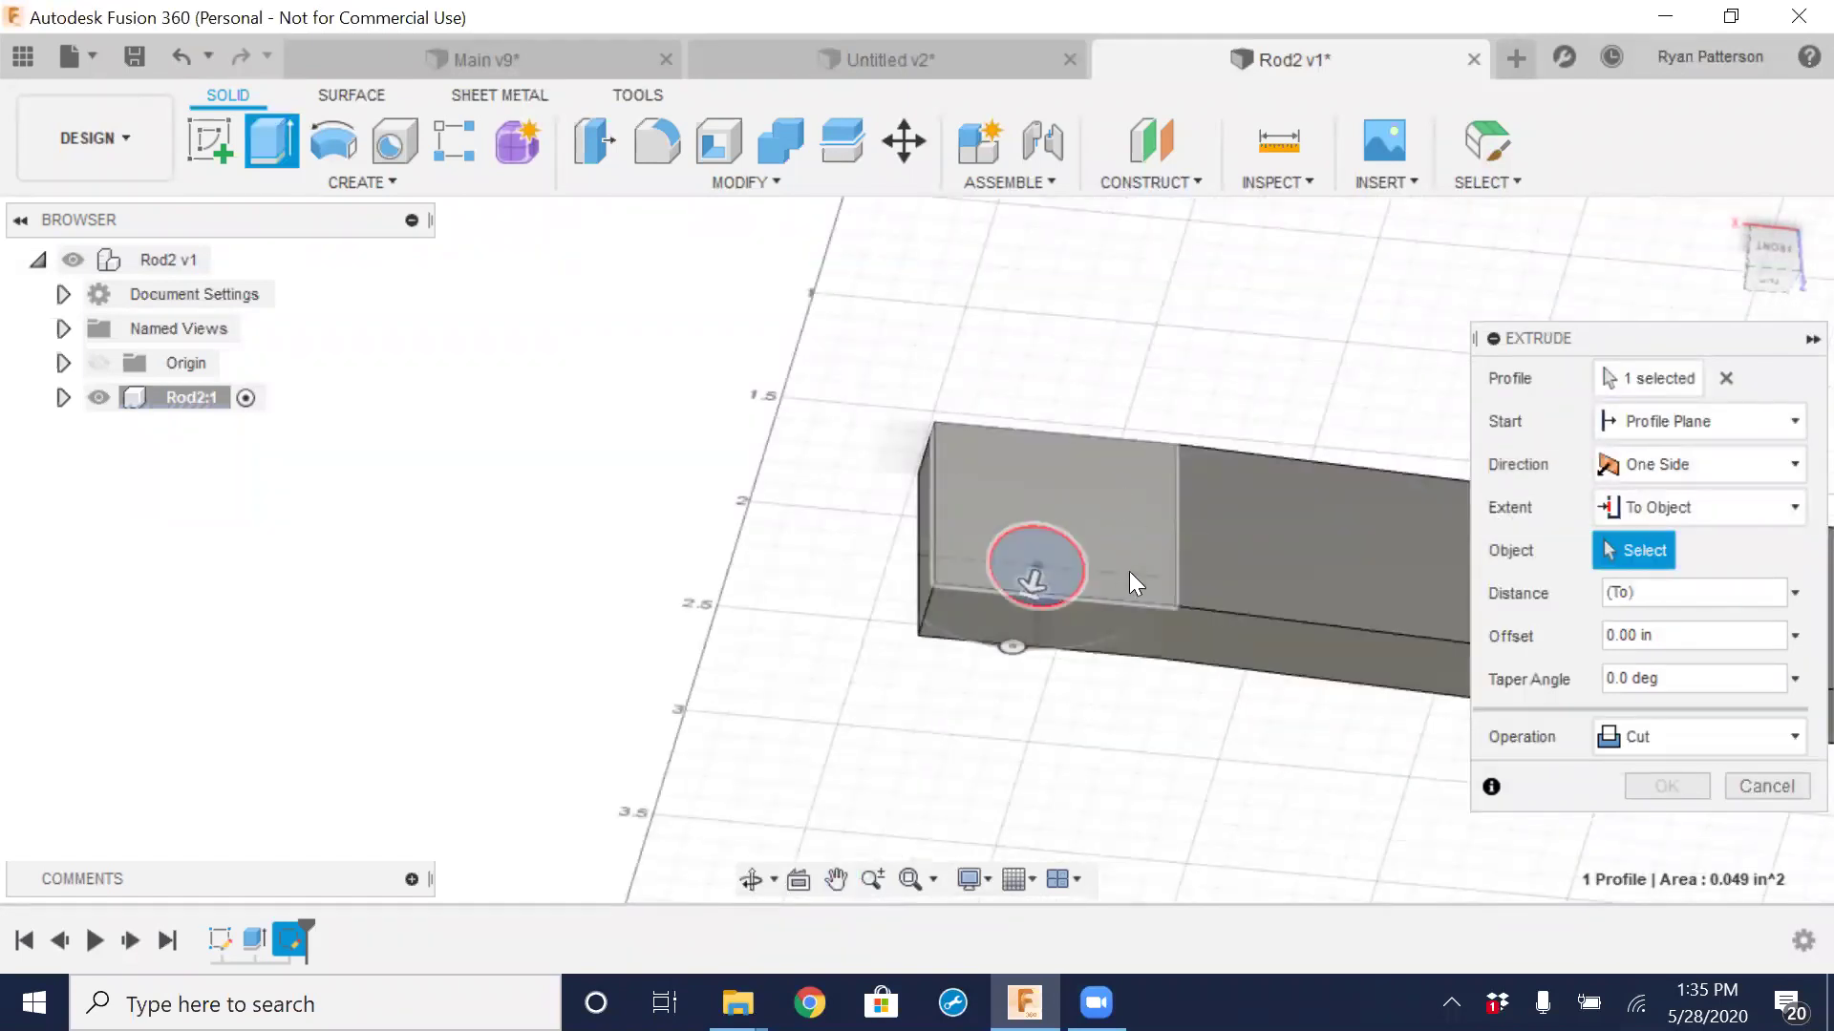
{"action": "left_click", "coordinate": [1104, 478]}
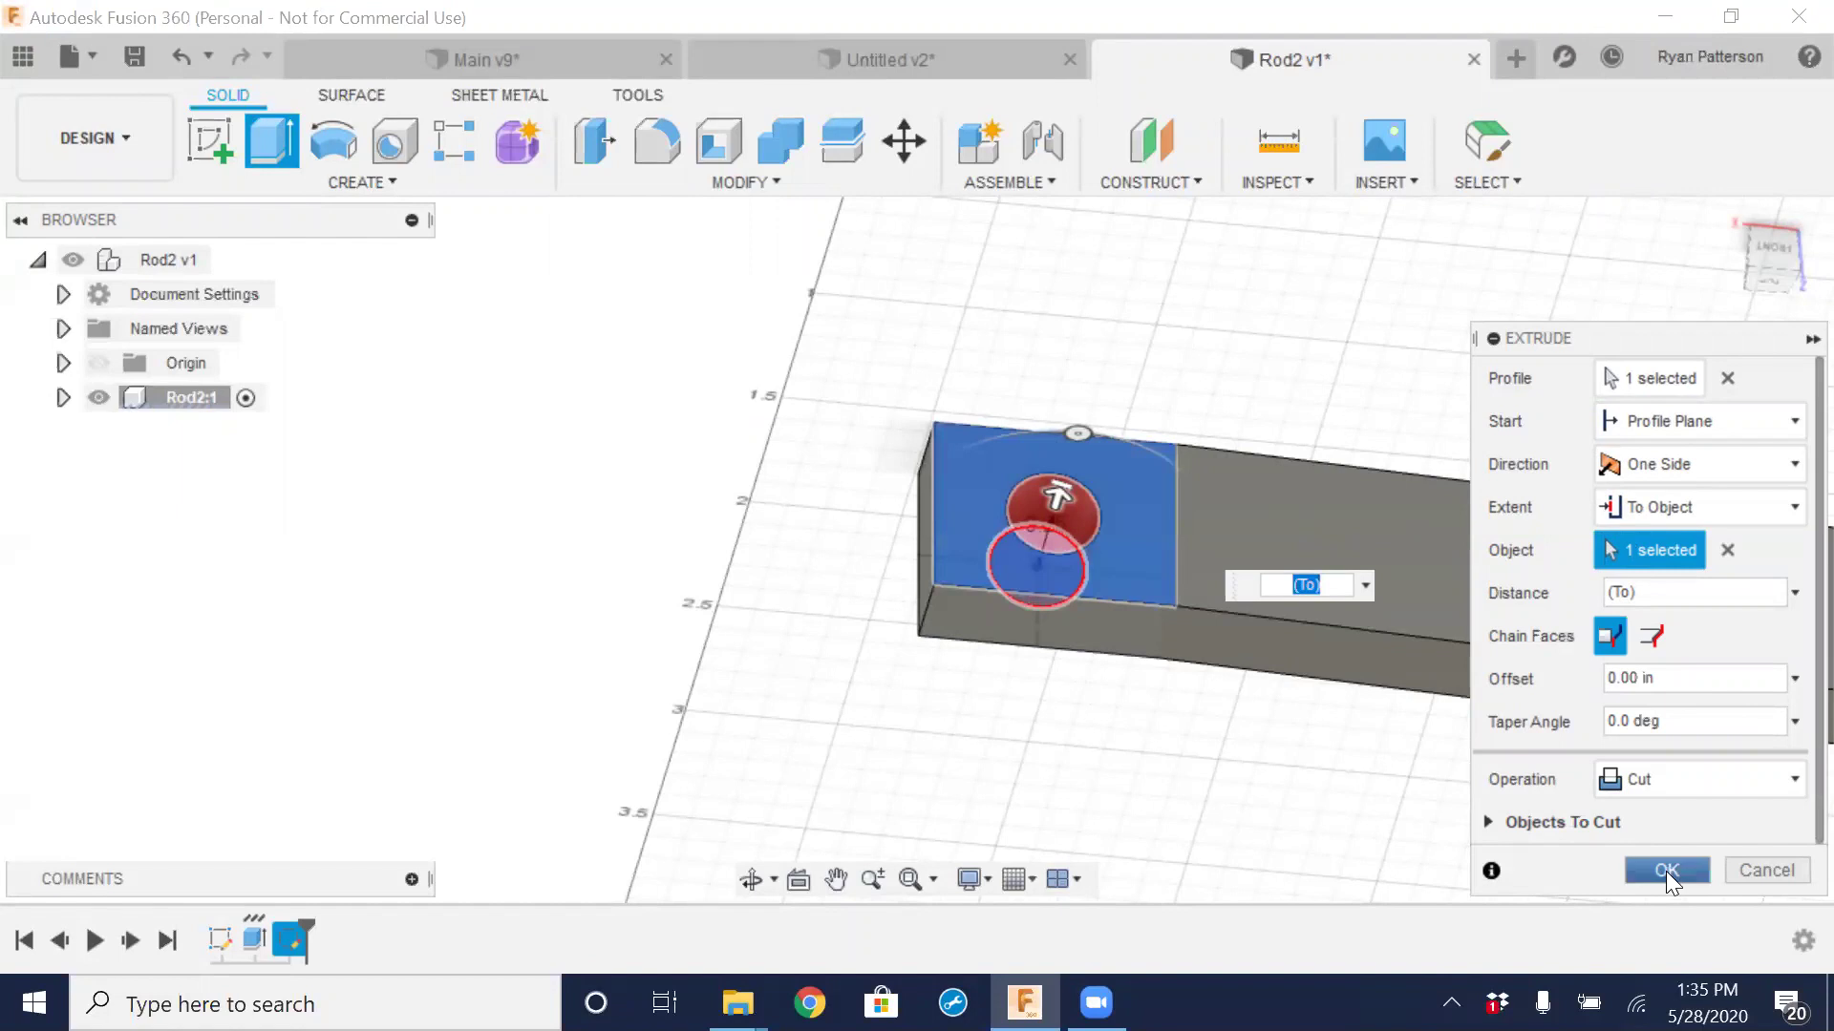
{"action": "left_click", "coordinate": [1666, 871]}
Examine the whole rod from the top view and highlight Sketch1 and Sketch2 of Rod2:1 to identify their geometry
{"action": "scroll", "coordinate": [1251, 620], "scroll_direction": "down", "scroll_amount": 3}
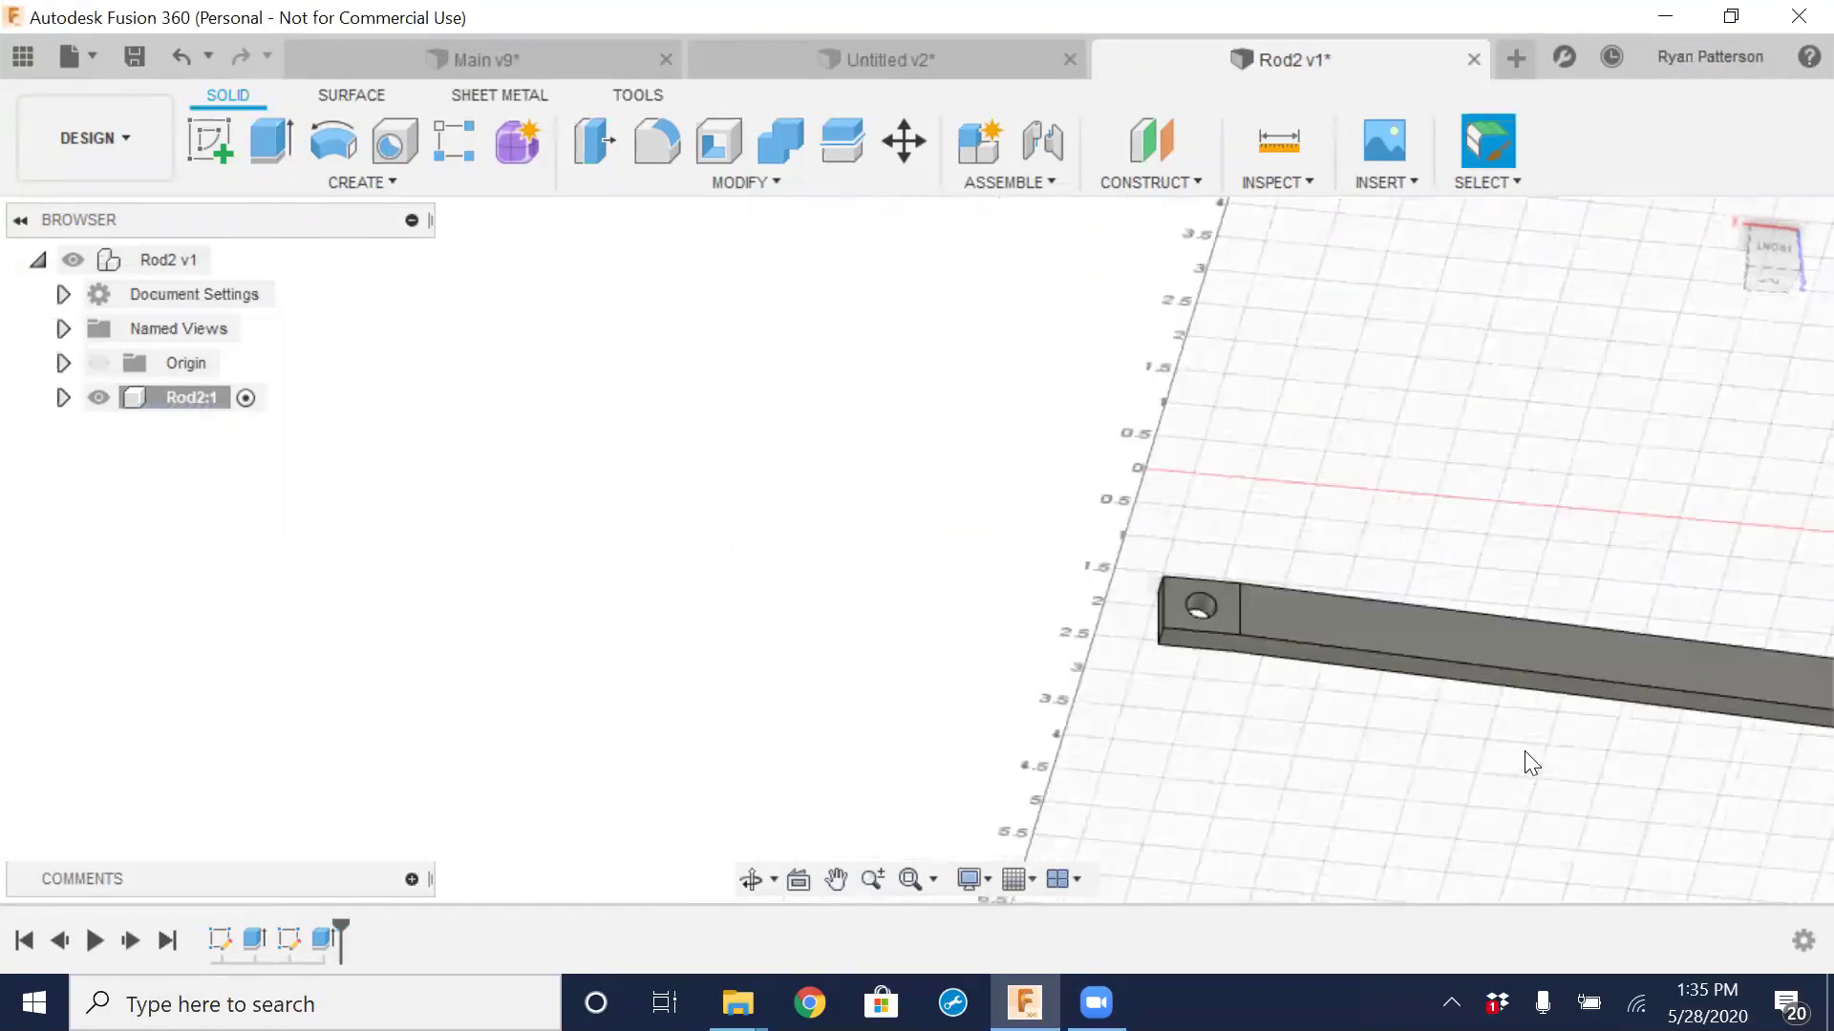
{"action": "scroll", "coordinate": [1537, 748], "scroll_direction": "down", "scroll_amount": 2}
{"action": "middle_click_drag", "start_coordinate": [1556, 745], "coordinate": [1559, 421], "text": "shift"}
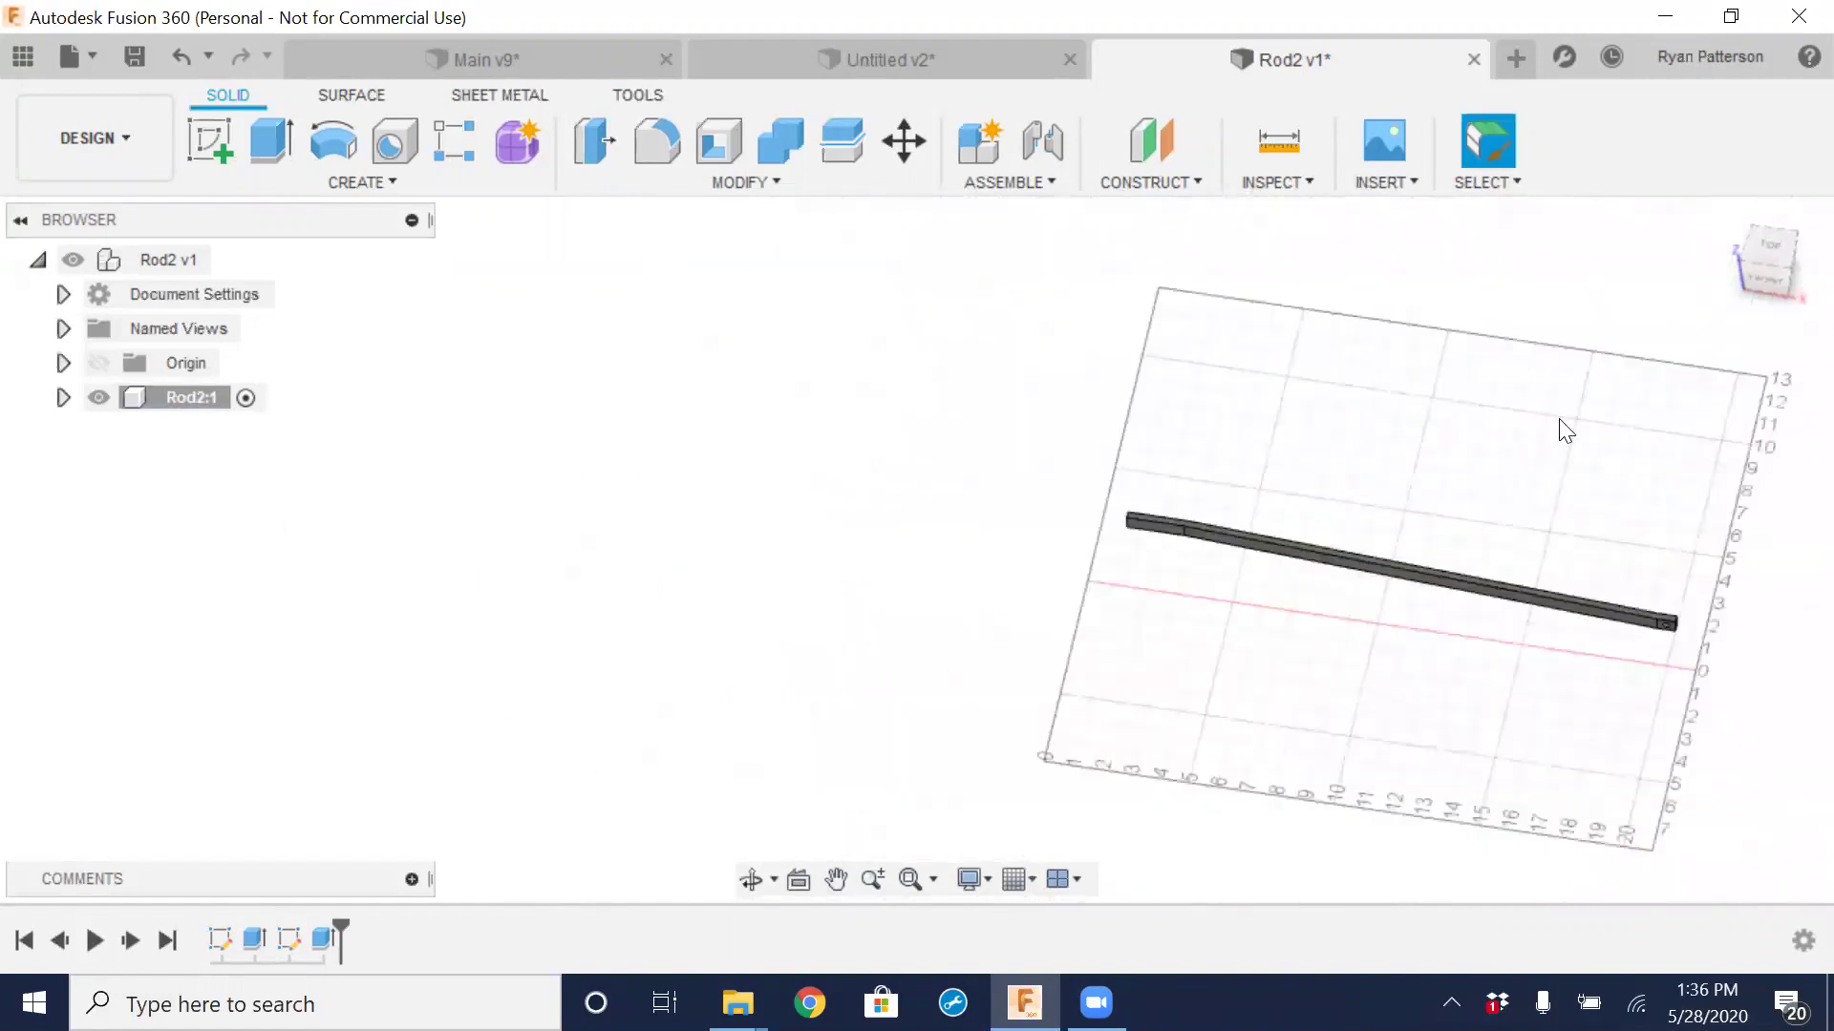
{"action": "left_click", "coordinate": [1758, 254]}
{"action": "middle_click_drag", "start_coordinate": [1654, 488], "coordinate": [1155, 571]}
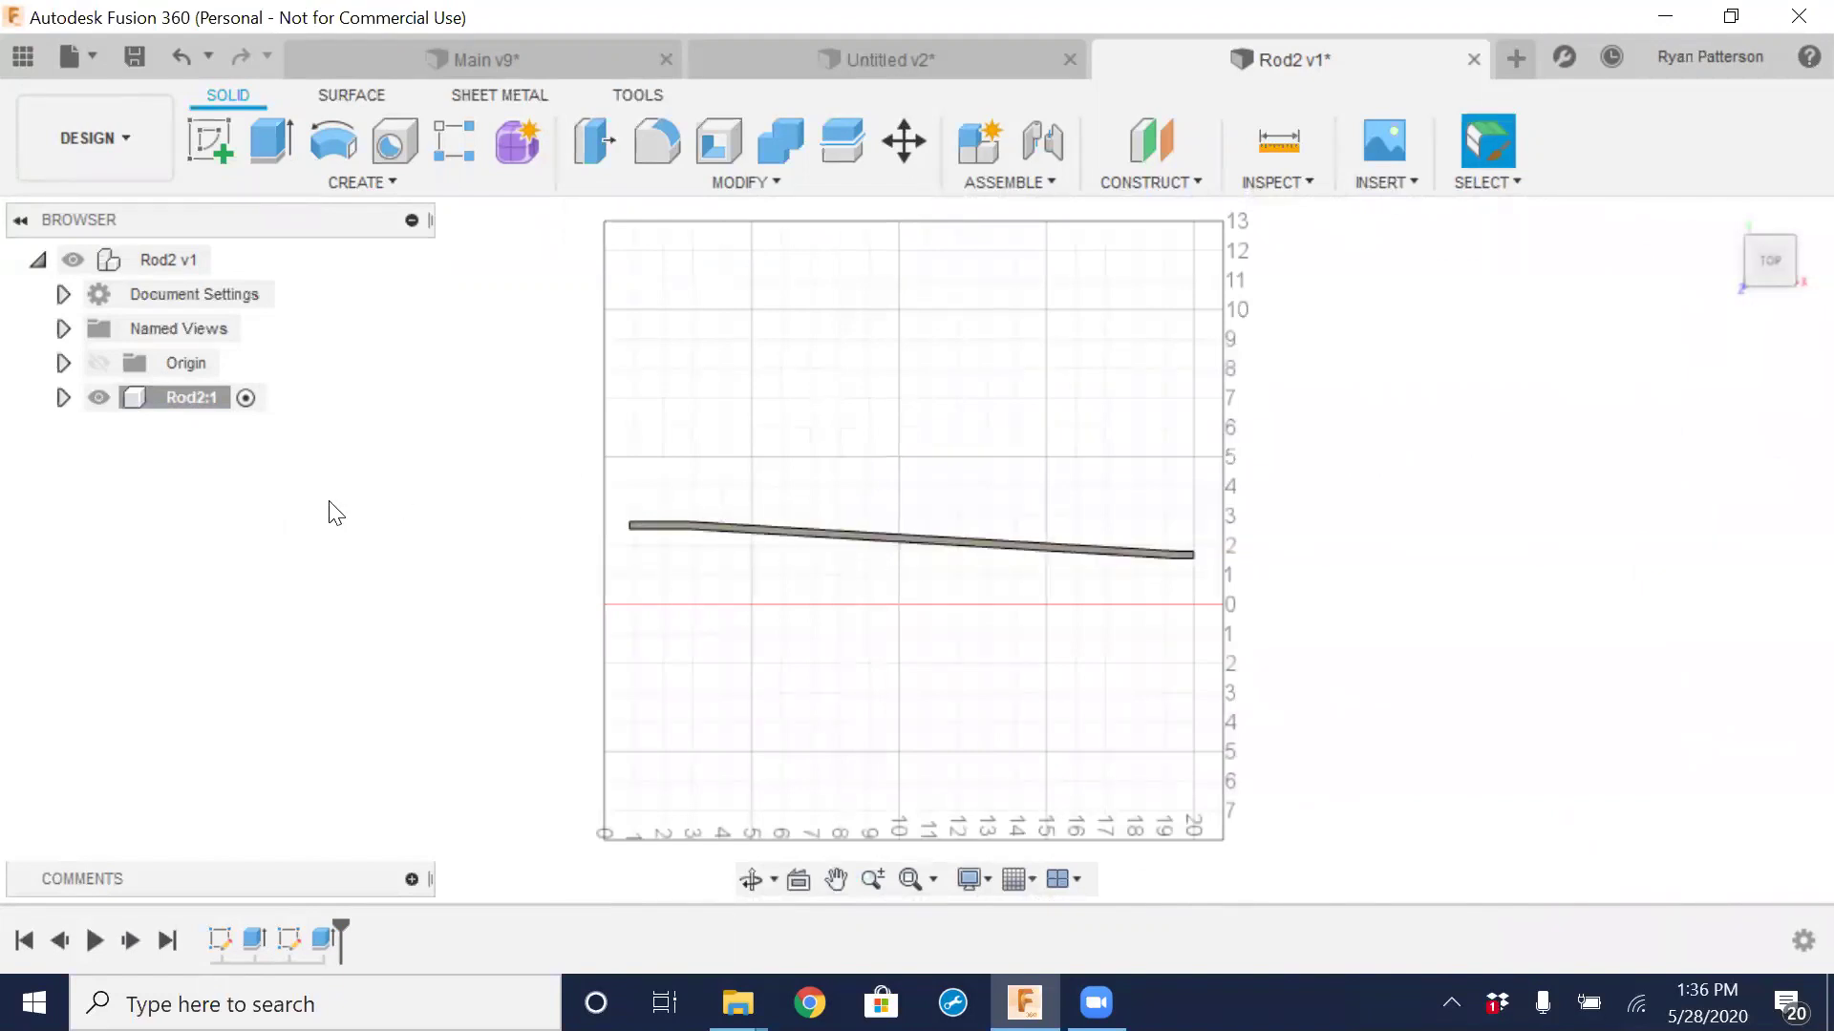
{"action": "left_click", "coordinate": [63, 397]}
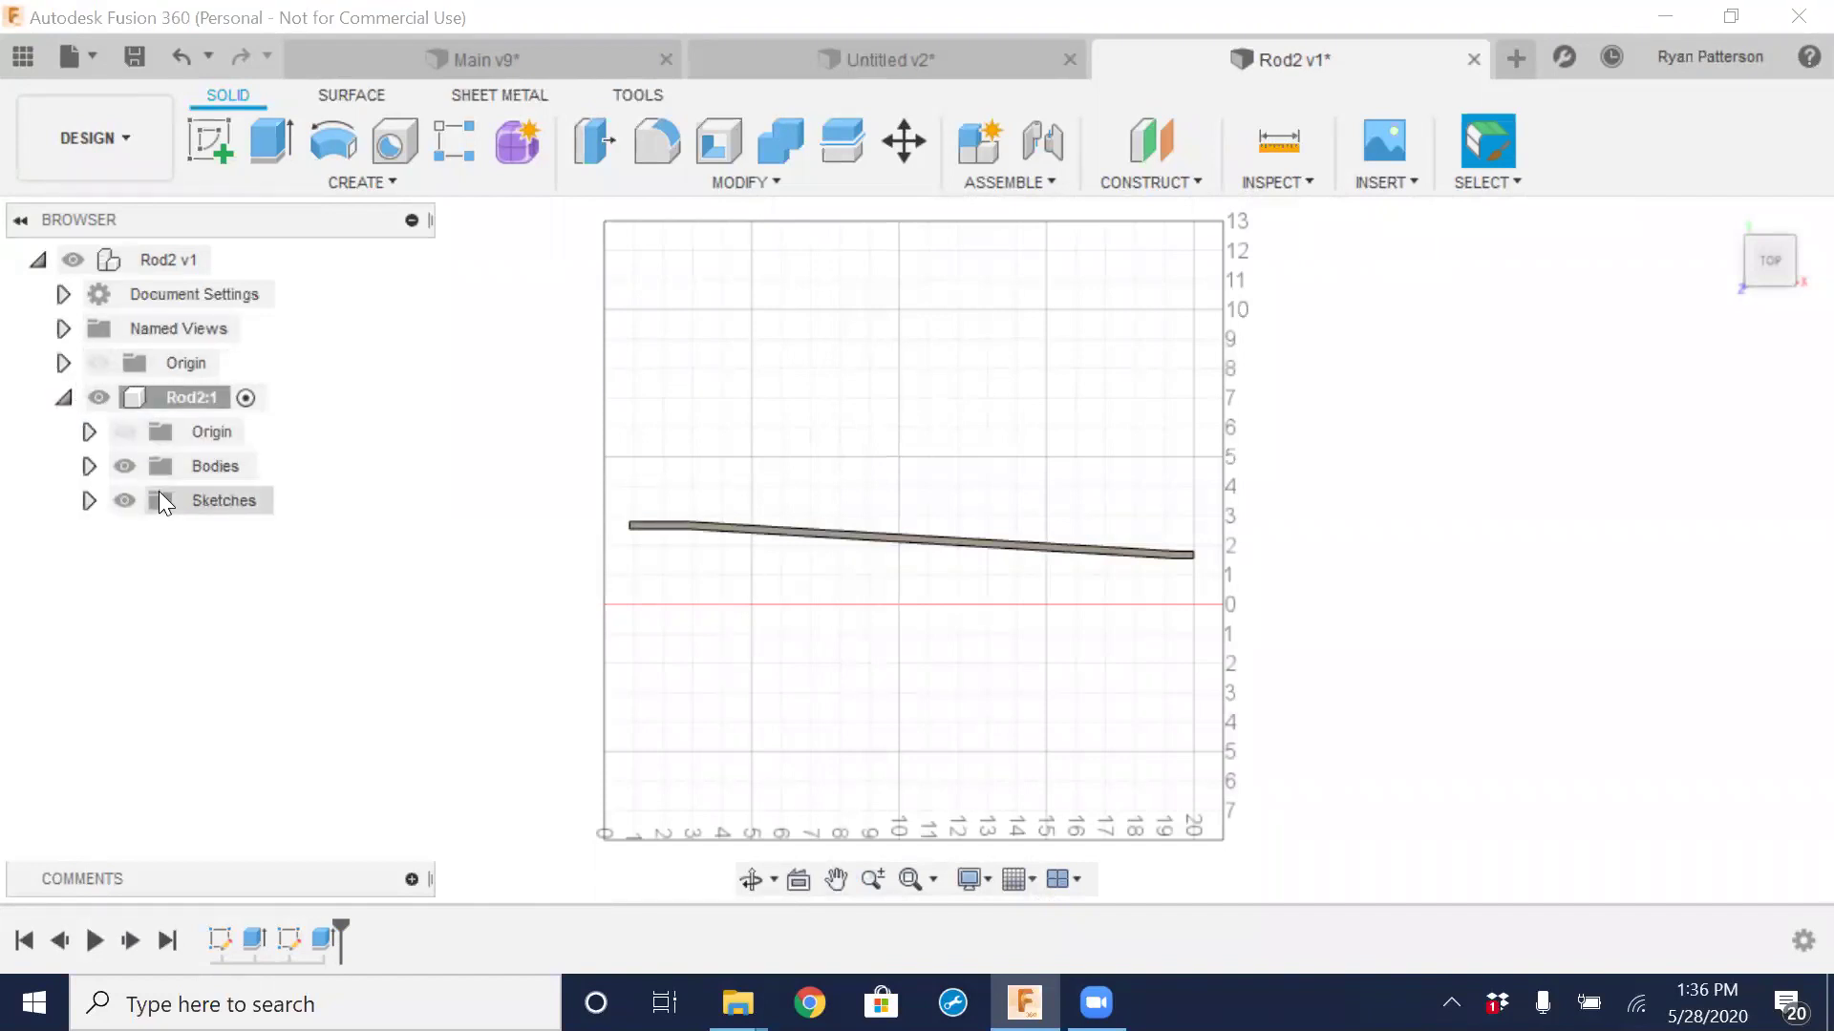
{"action": "left_click", "coordinate": [89, 466]}
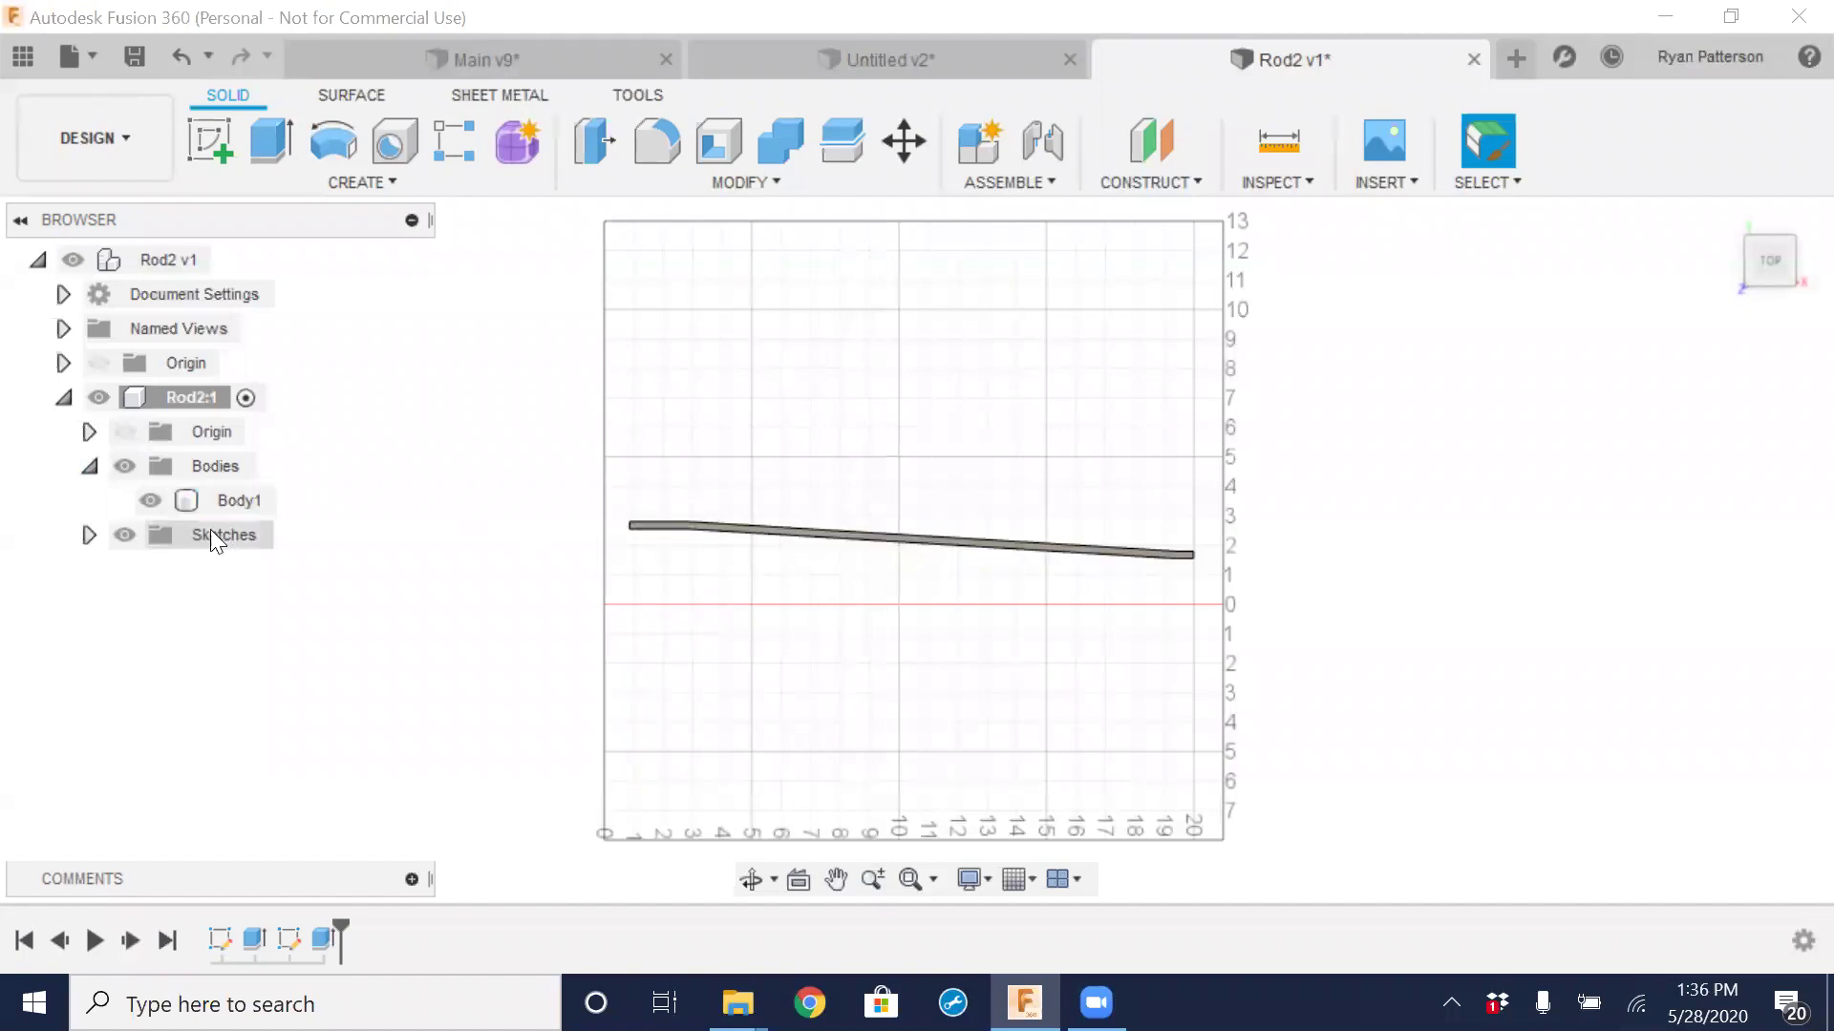
{"action": "left_click", "coordinate": [89, 467]}
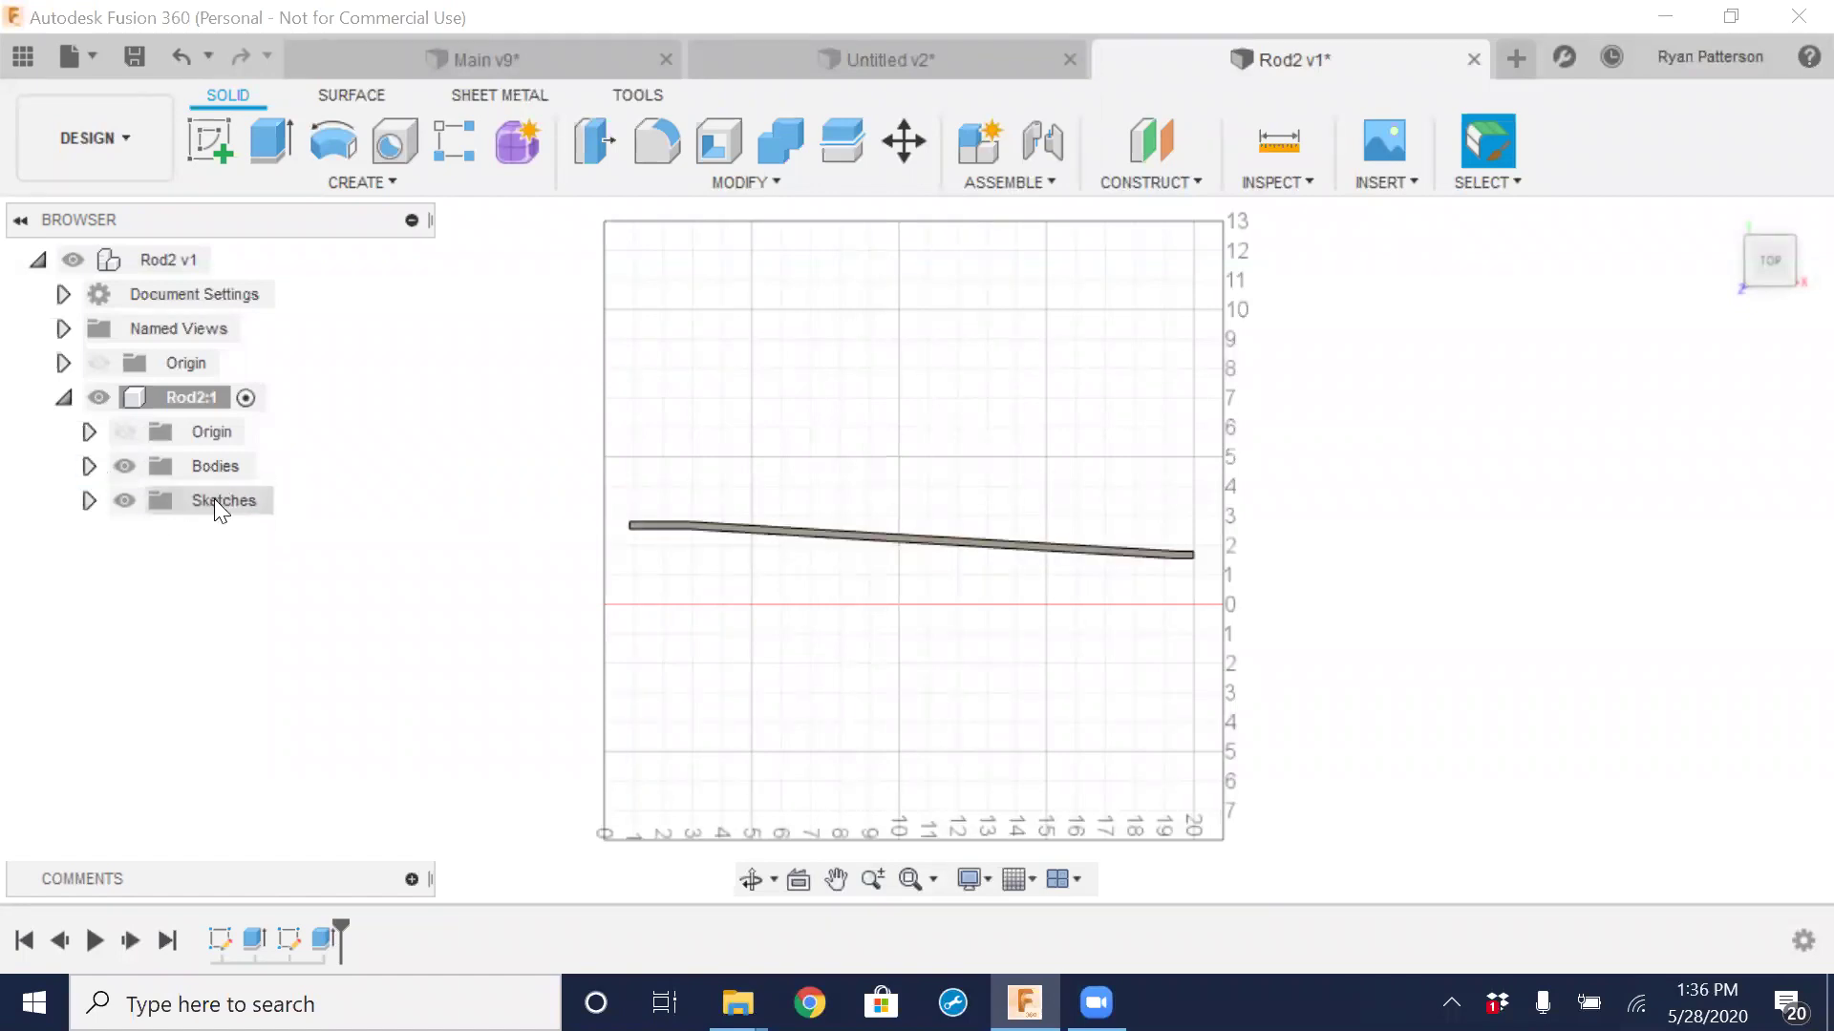
{"action": "left_click", "coordinate": [91, 500]}
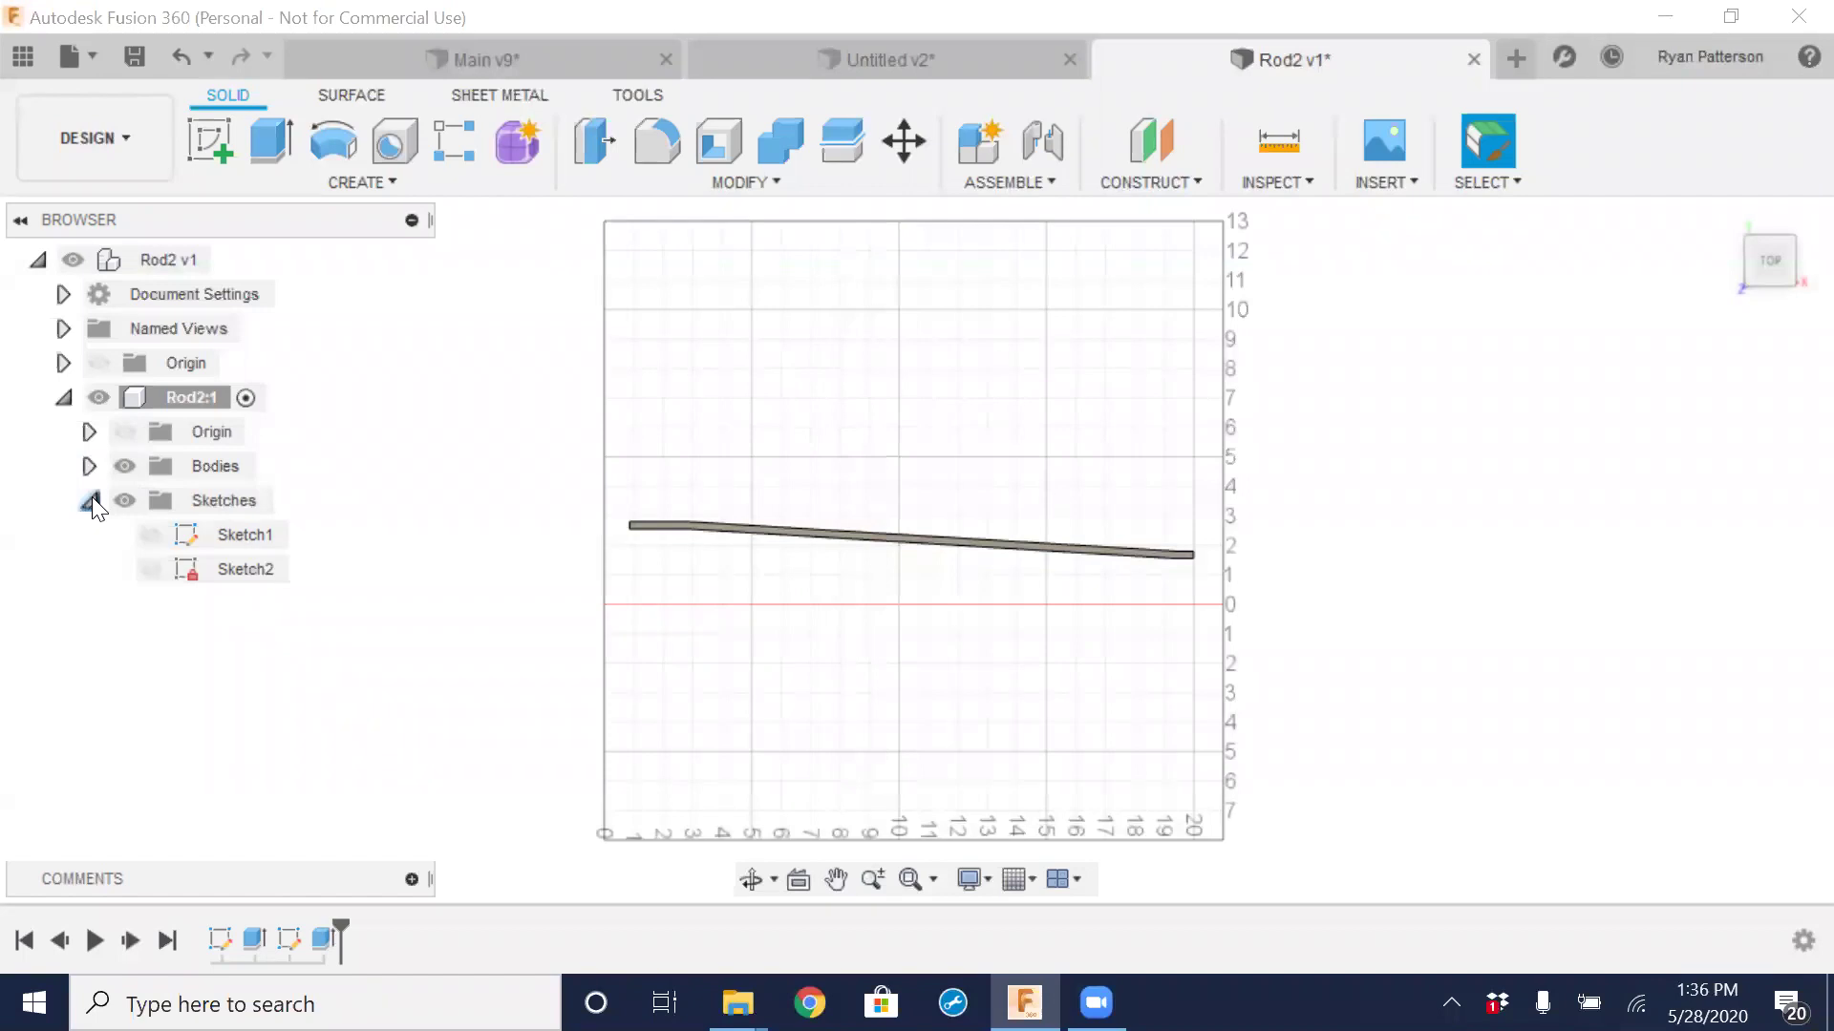
{"action": "left_click", "coordinate": [243, 532]}
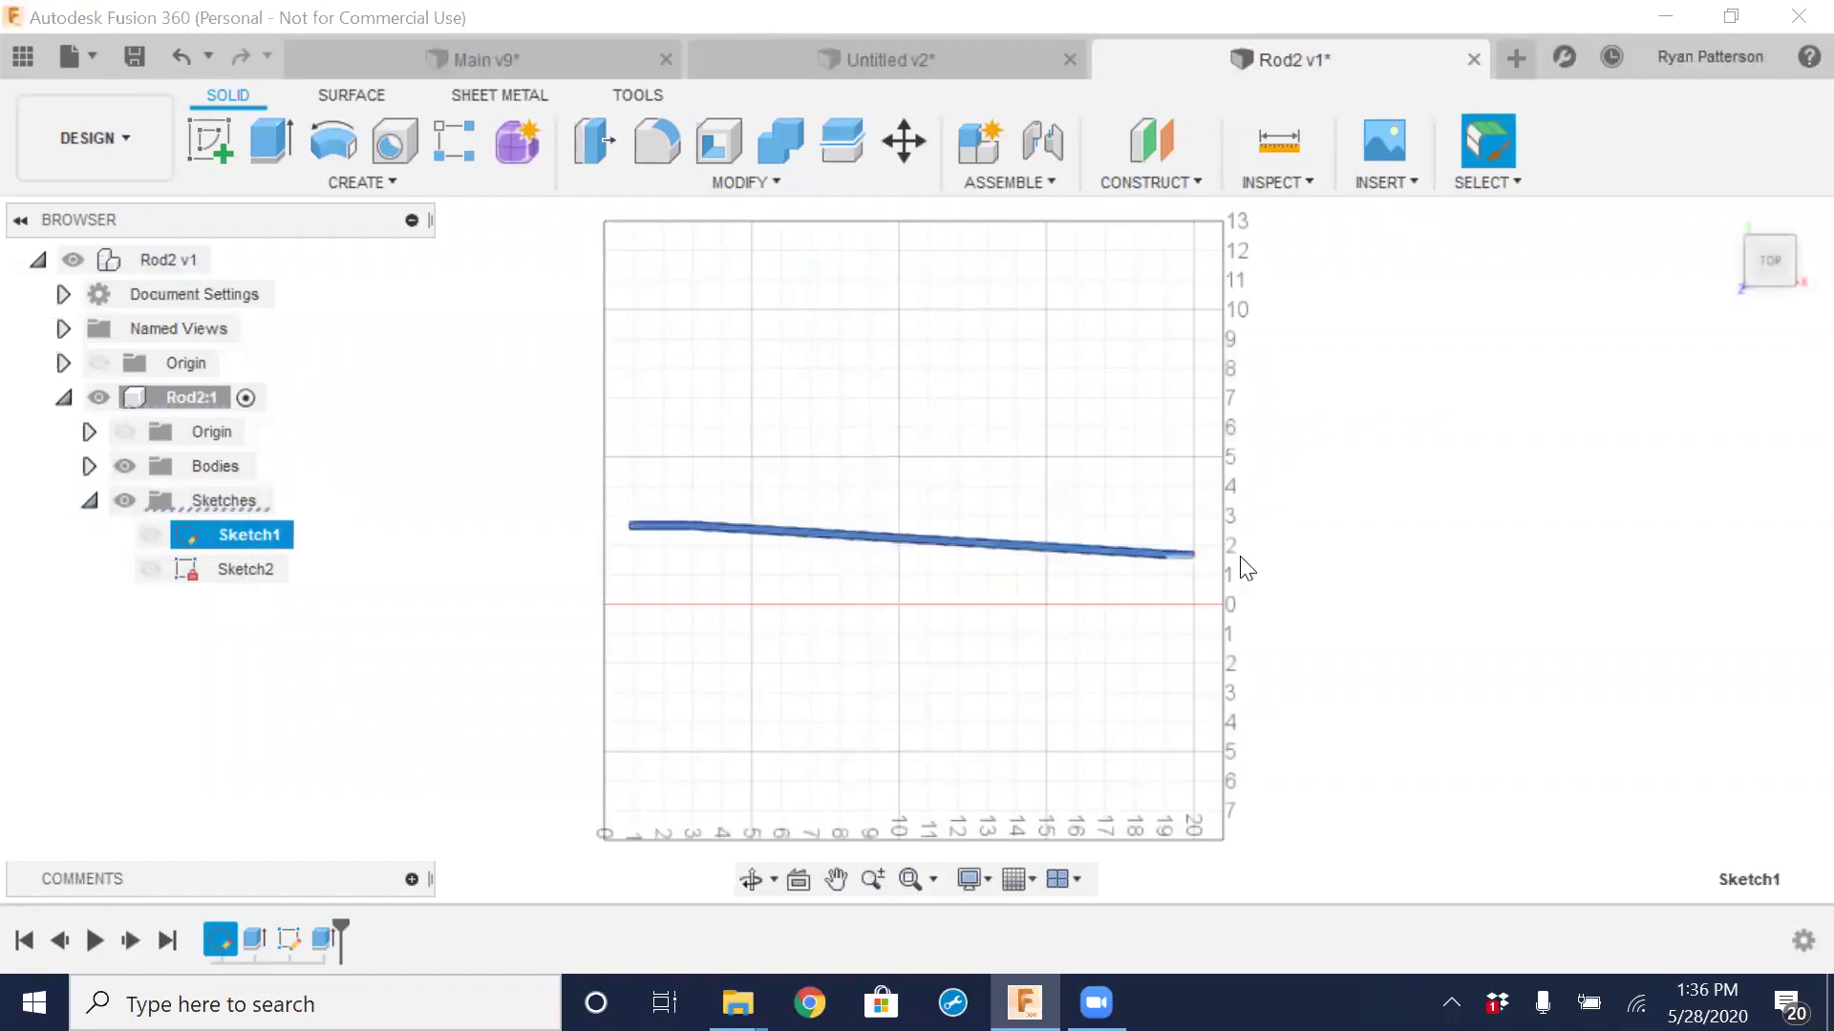
{"action": "left_click", "coordinate": [263, 577]}
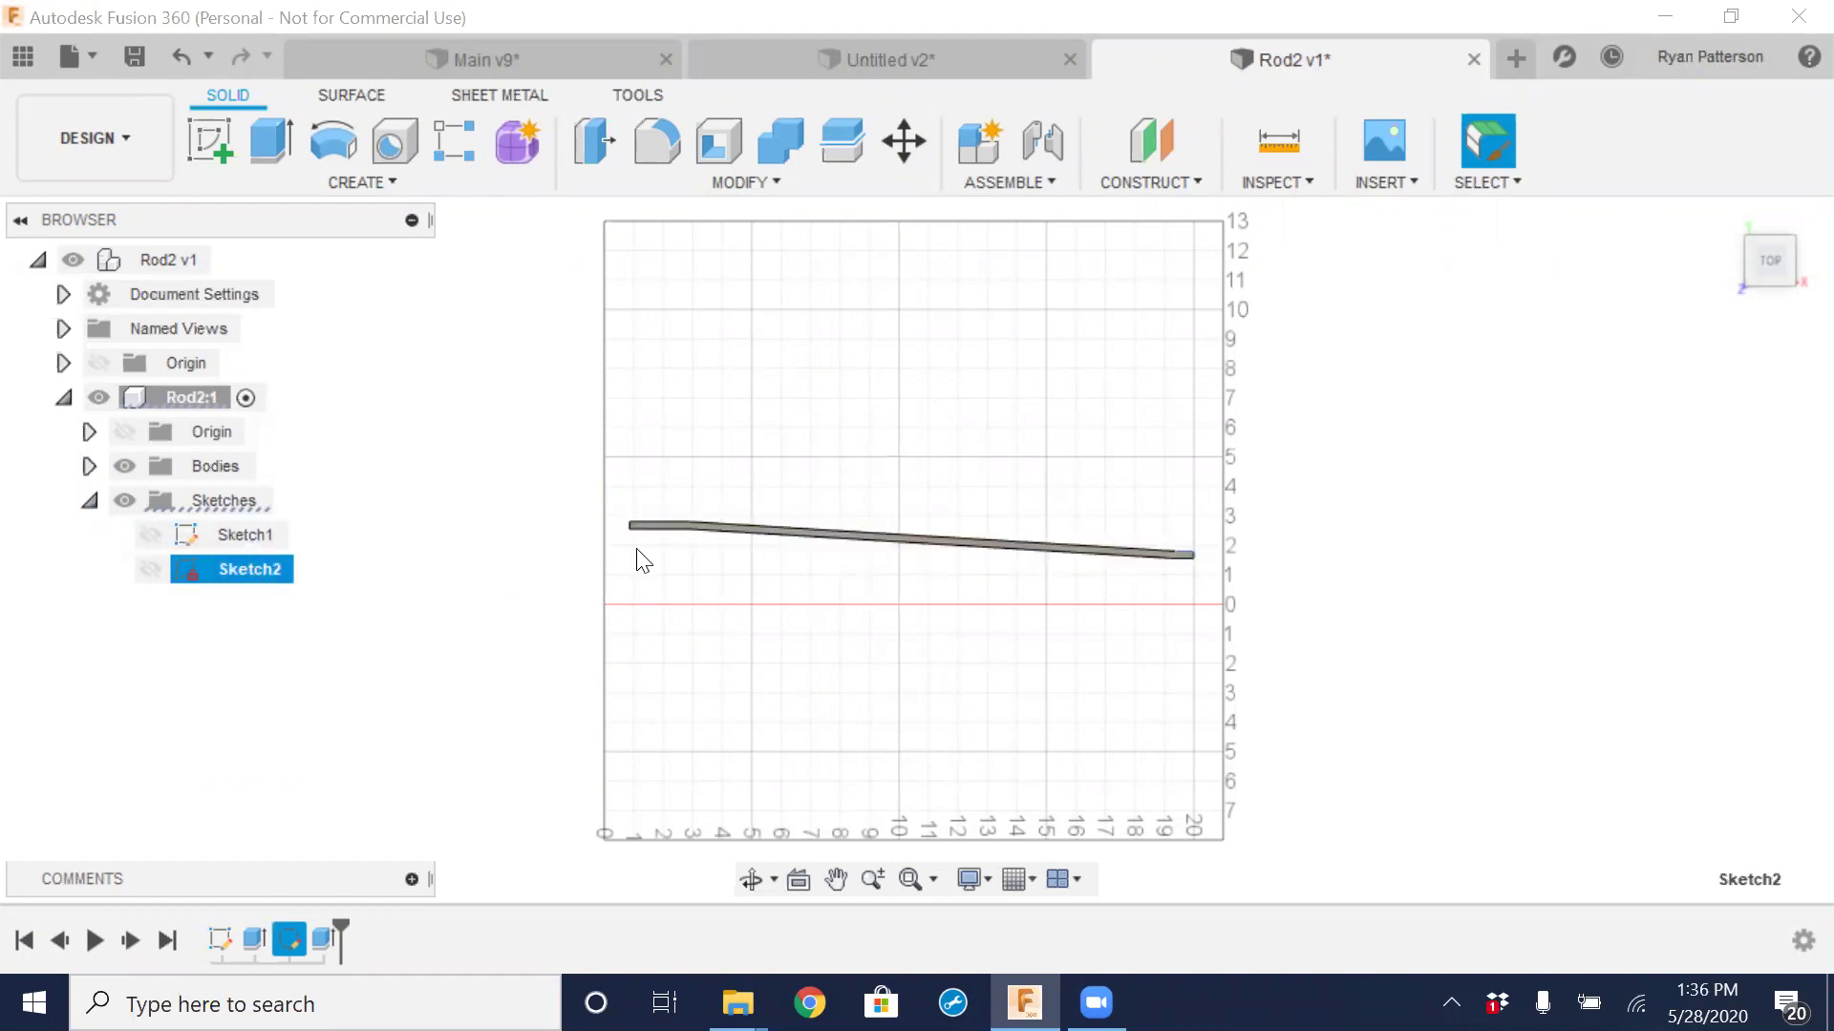
{"action": "scroll", "coordinate": [718, 530], "scroll_direction": "up", "scroll_amount": 3}
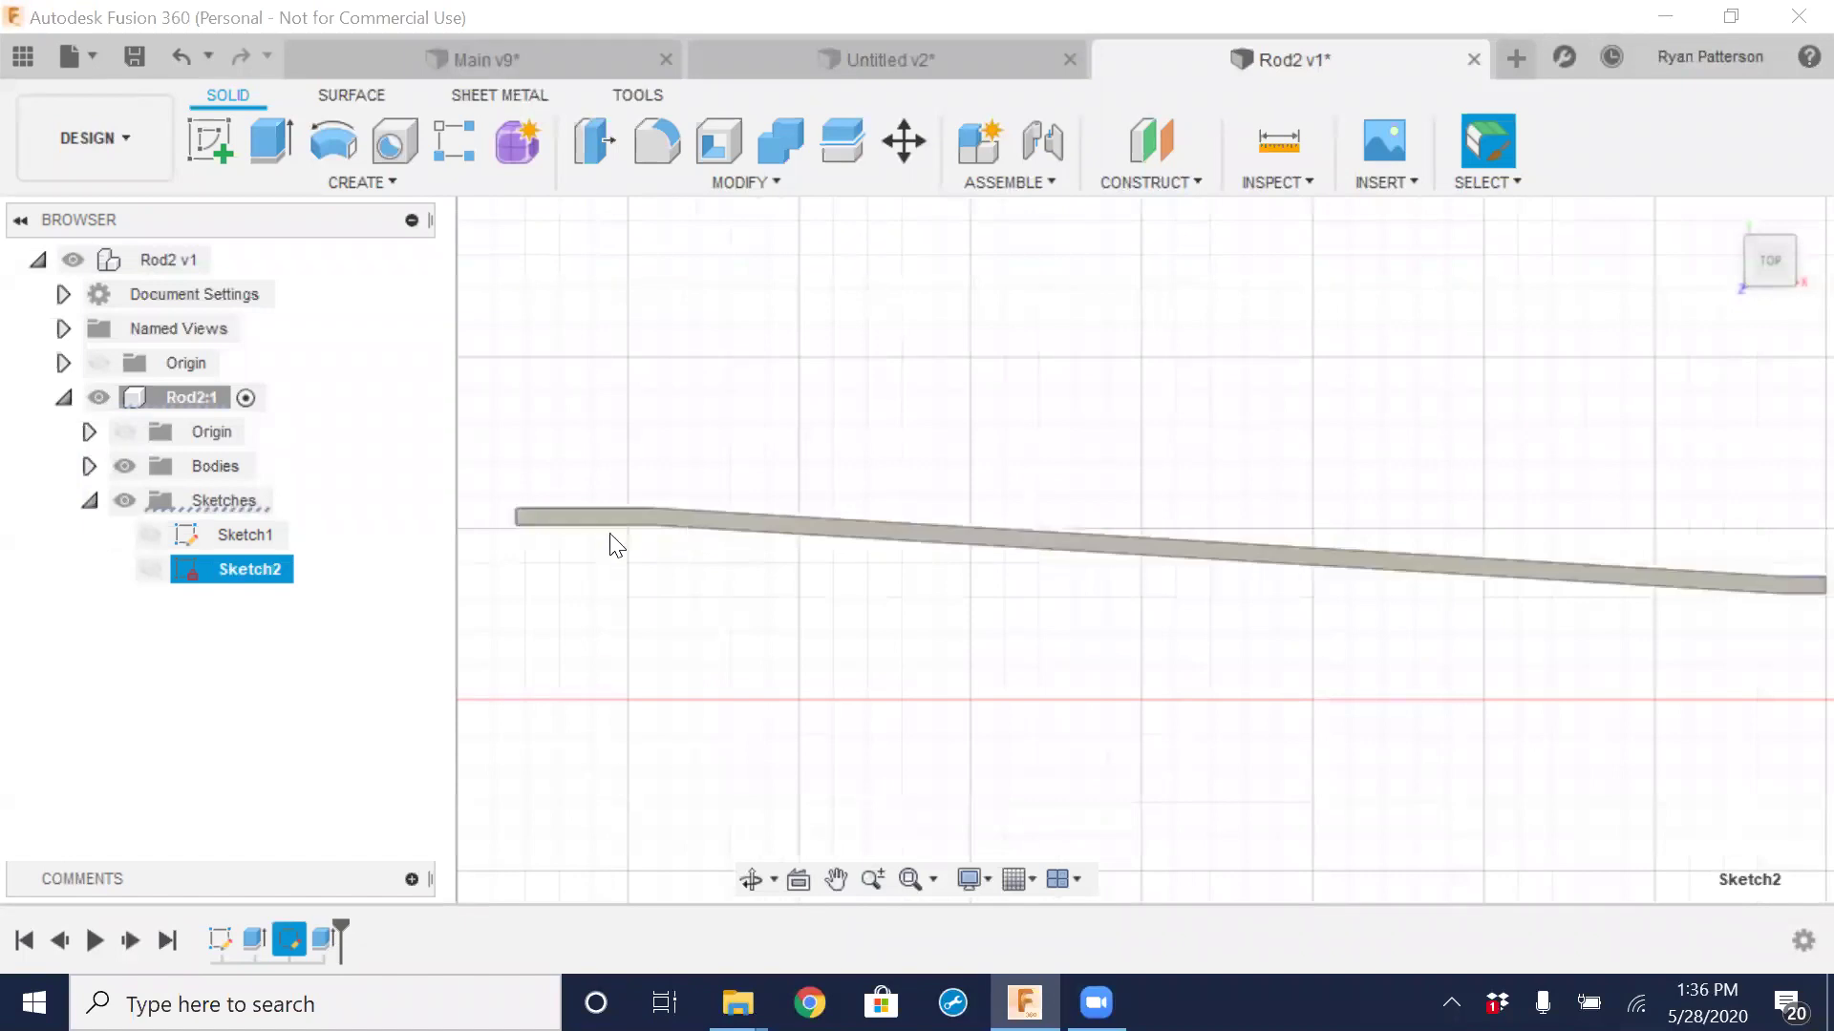
Change the rod profile's 0.25 in thickness dimension in Sketch1 to 0.75 in and finish the sketch
{"action": "left_click", "coordinate": [240, 535]}
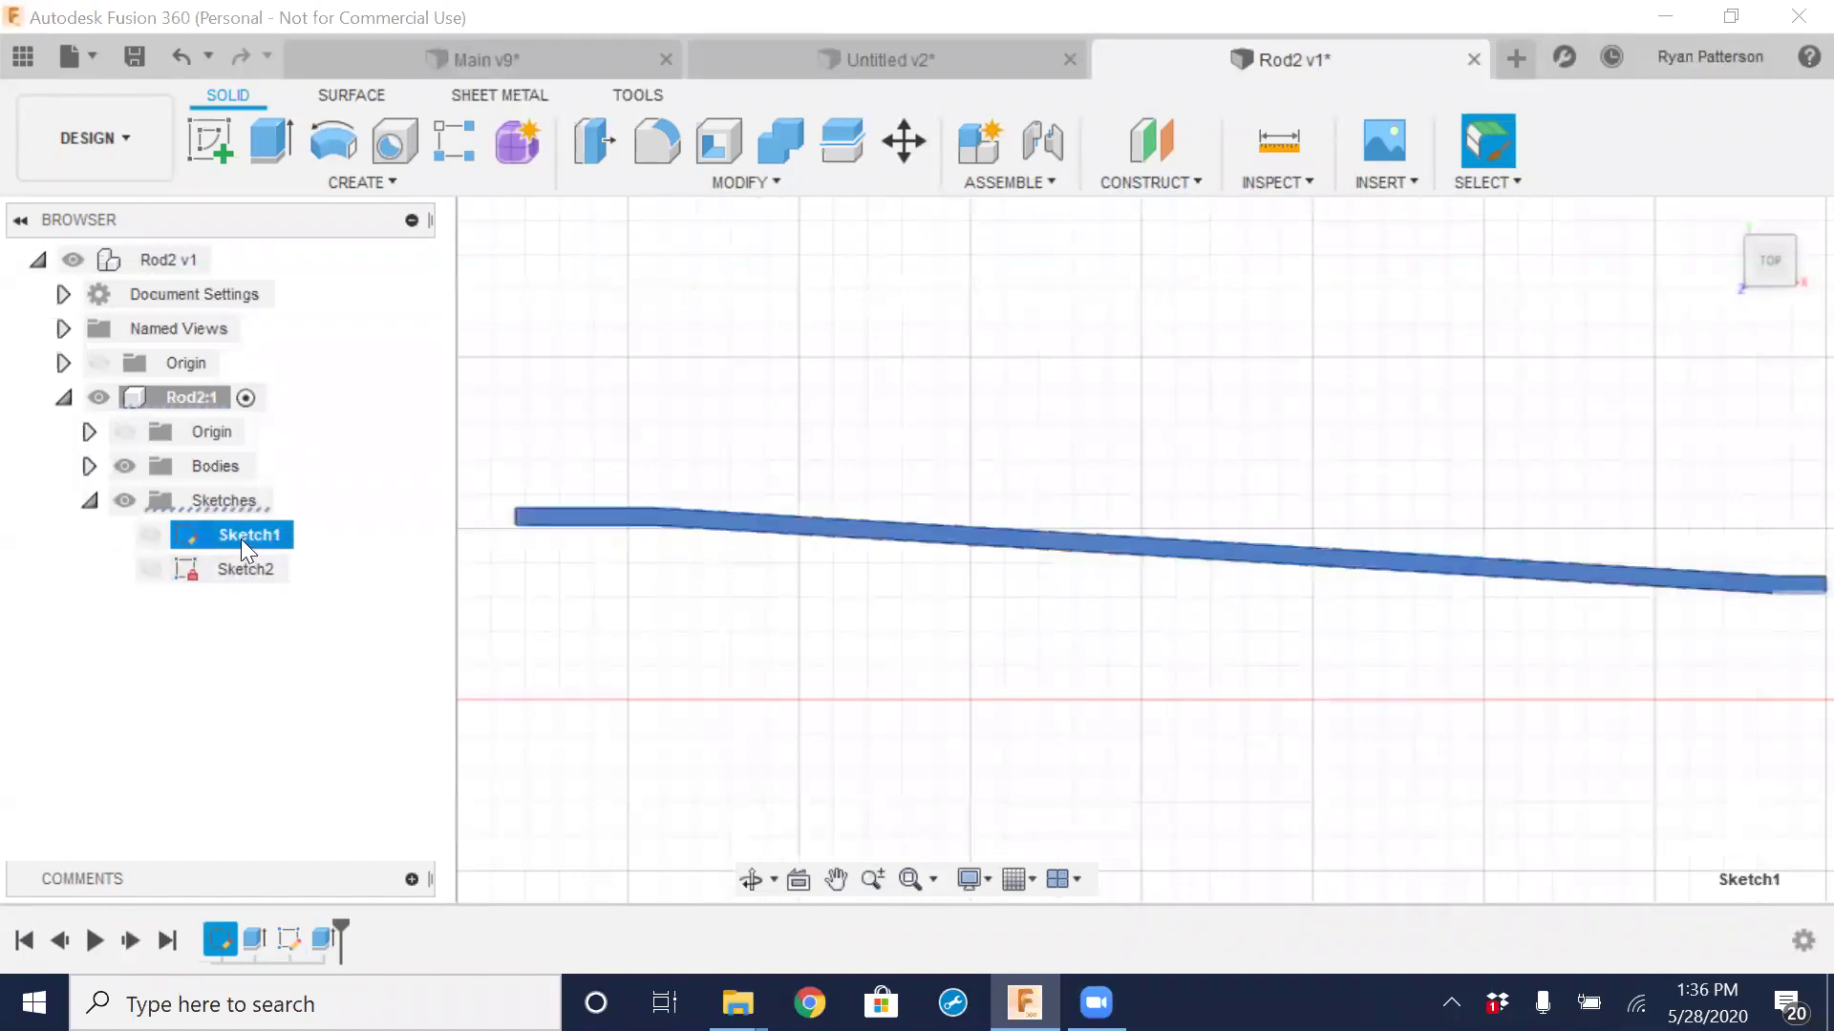
{"action": "right_click", "coordinate": [241, 538]}
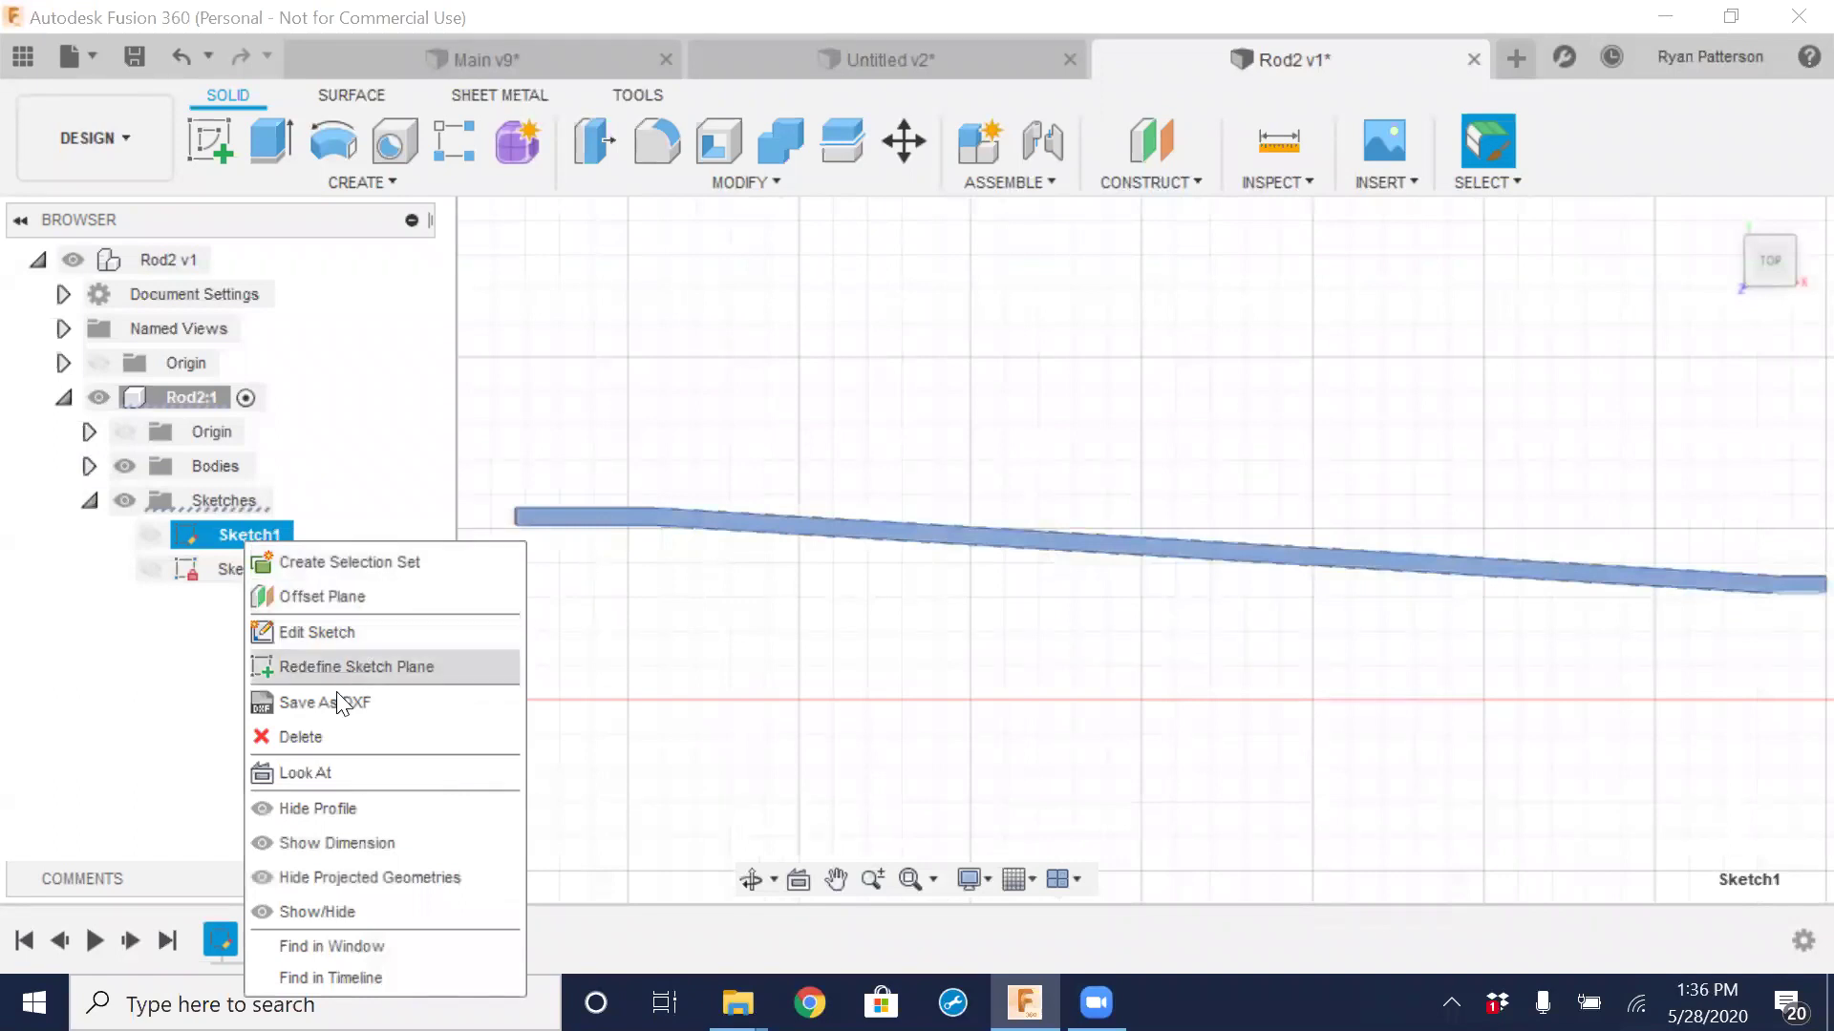
{"action": "left_click", "coordinate": [303, 633]}
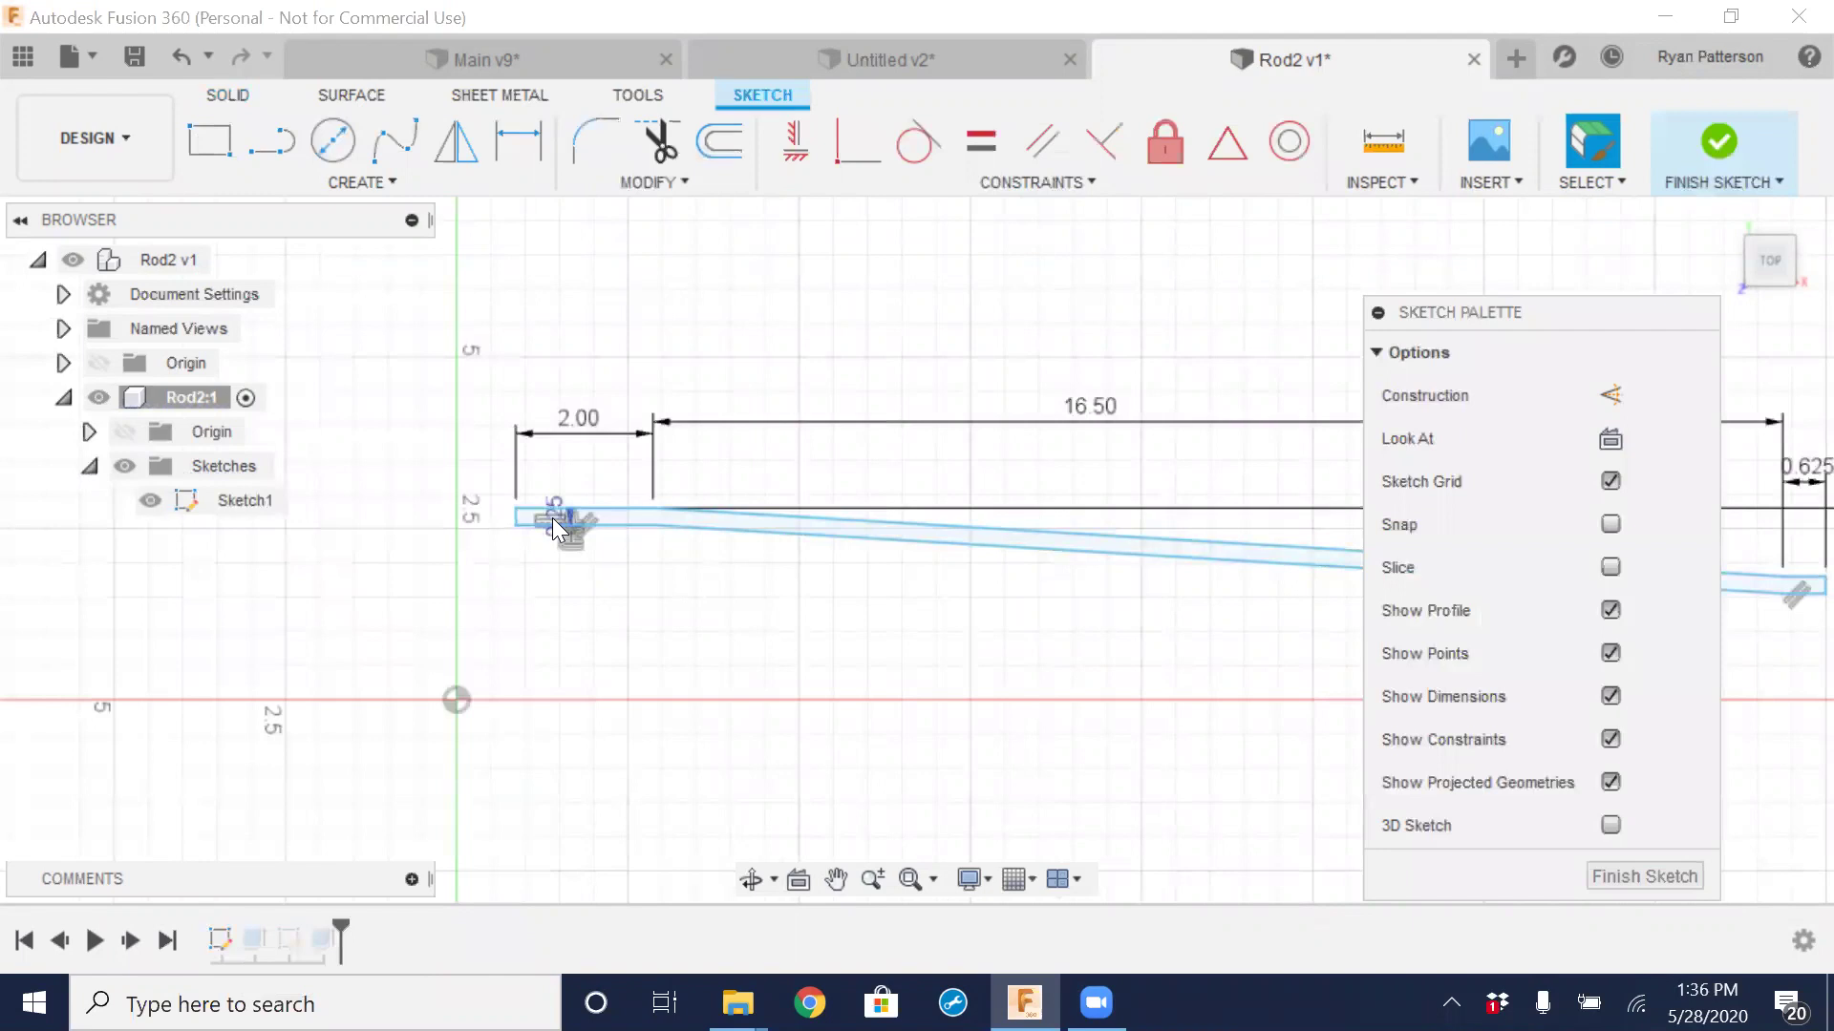
{"action": "double_click", "coordinate": [552, 518]}
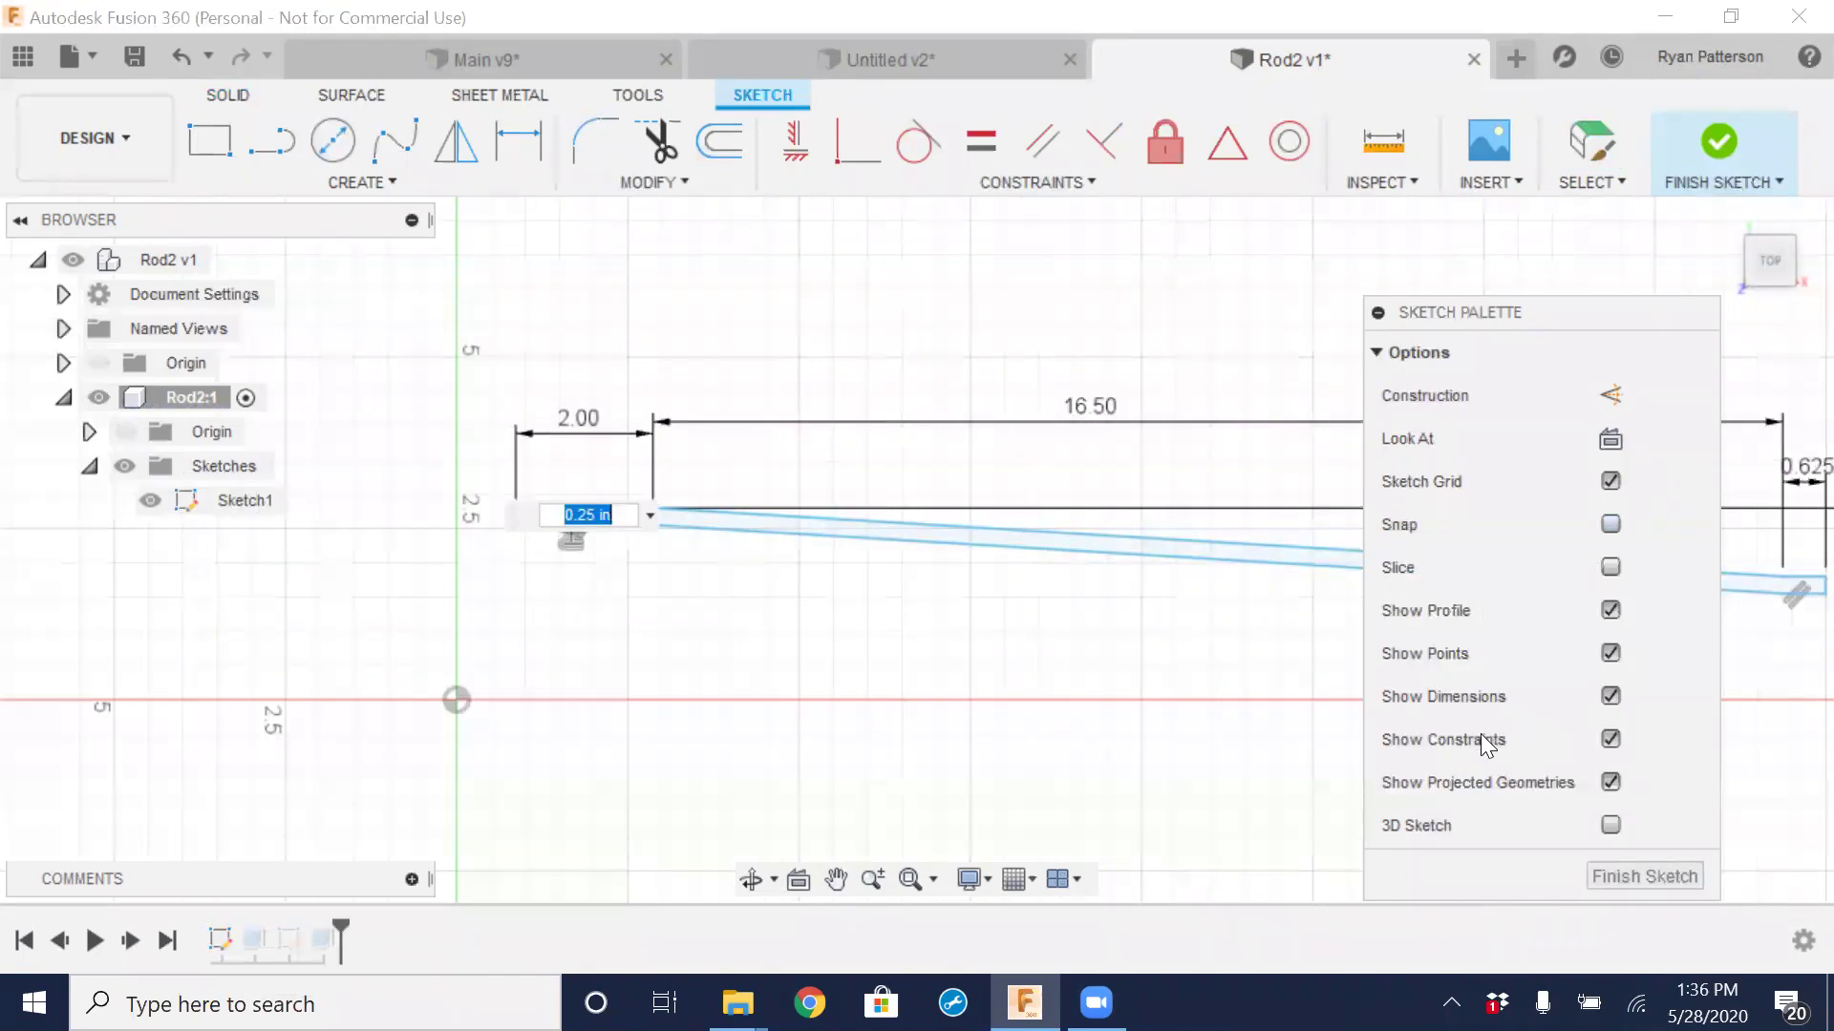
{"action": "key", "text": "Return"}
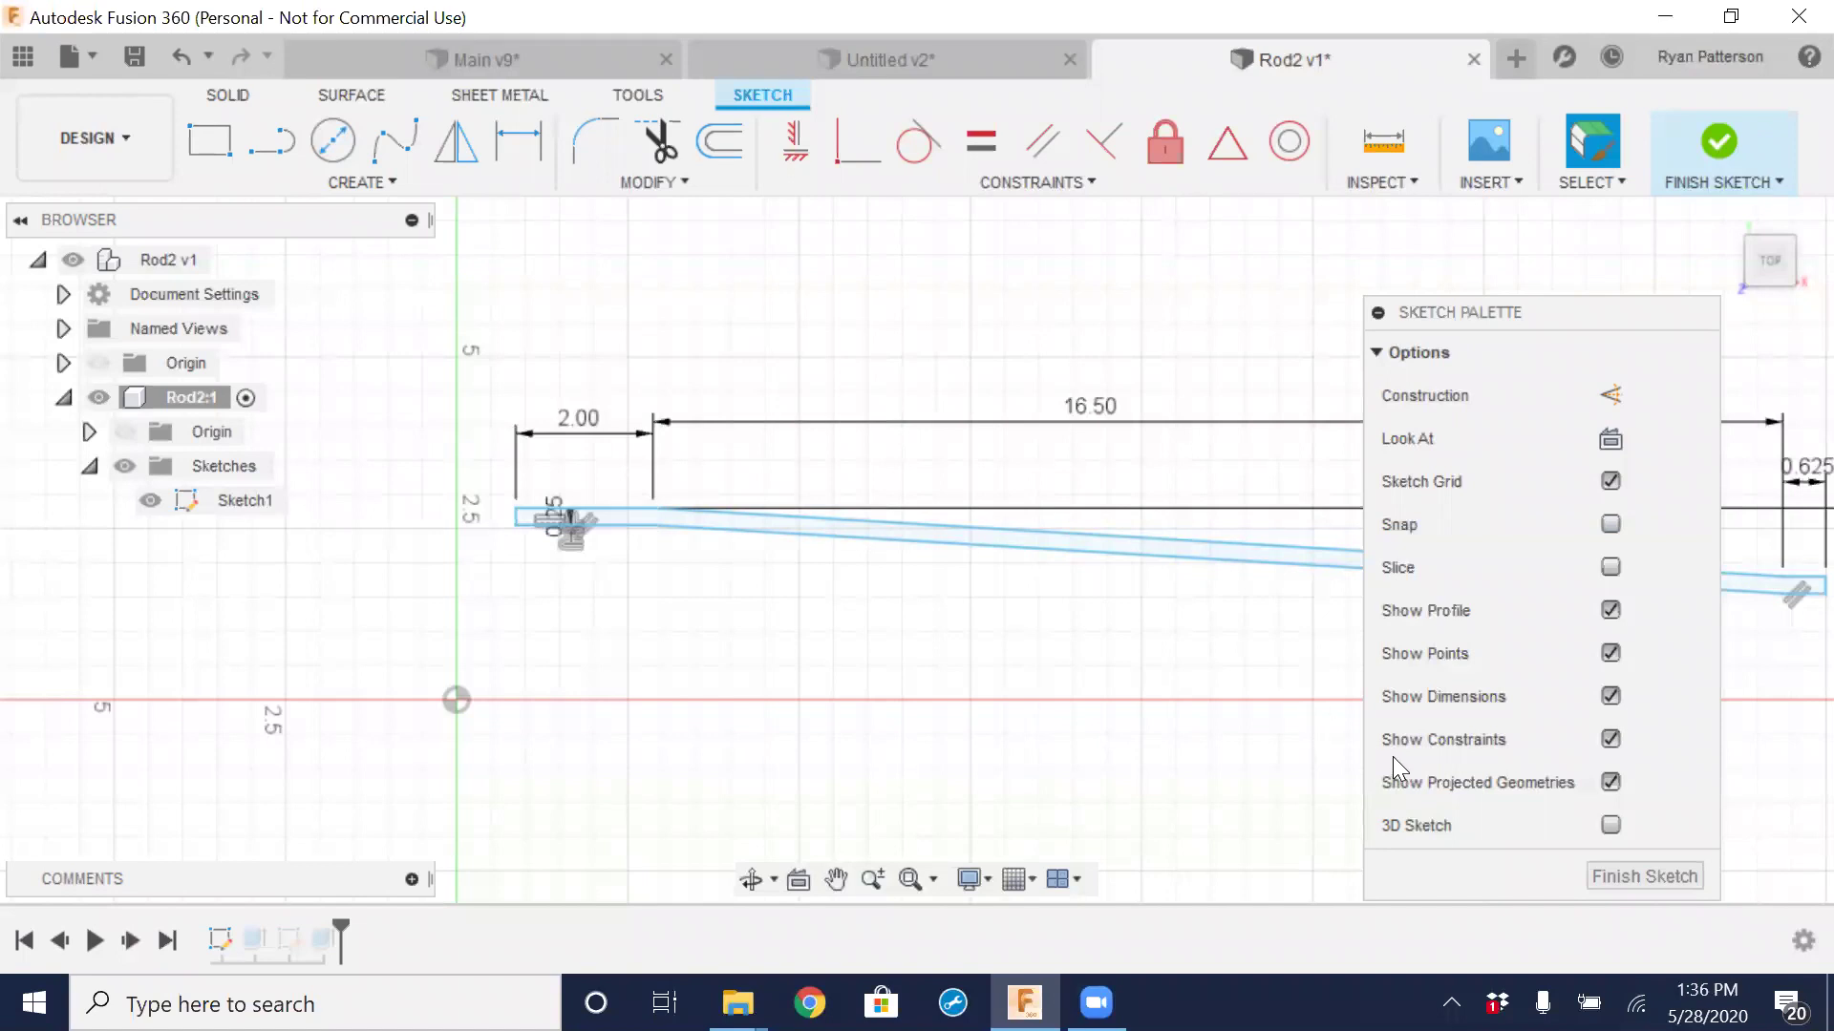
{"action": "left_click", "coordinate": [548, 512]}
{"action": "left_click", "coordinate": [554, 518], "text": "shift"}
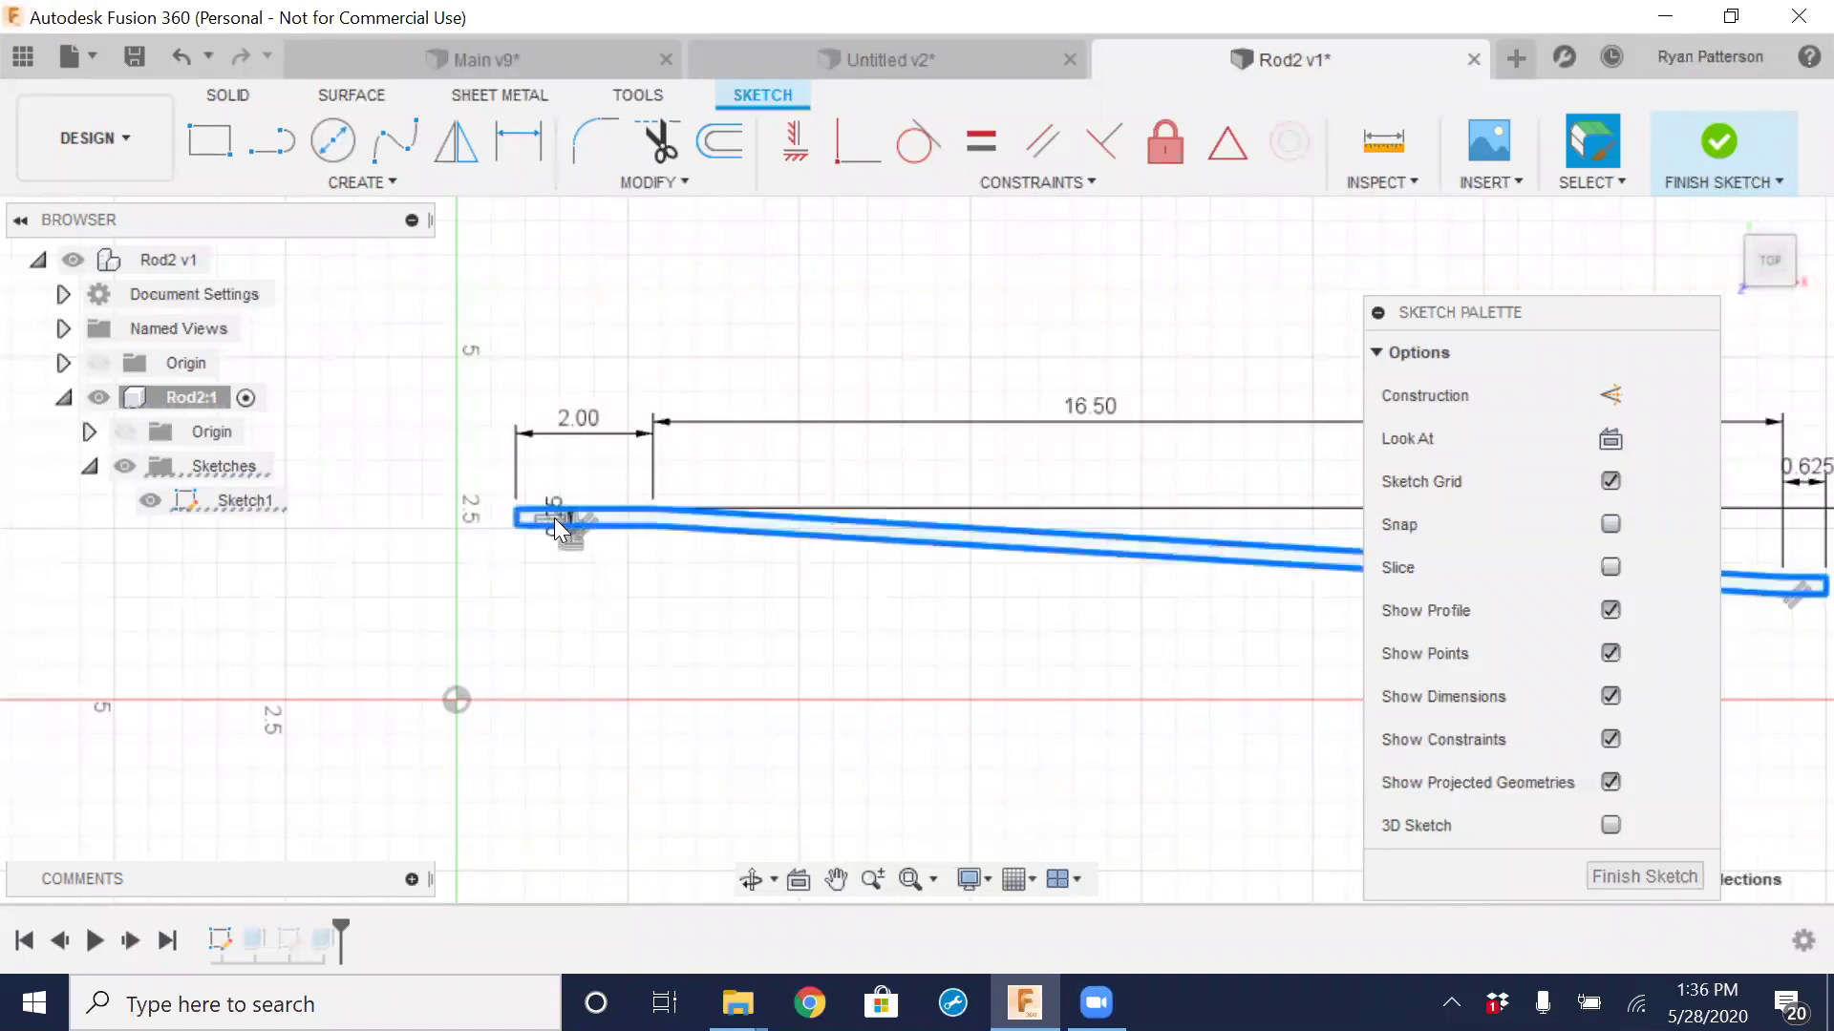
{"action": "key", "text": "d"}
{"action": "scroll", "coordinate": [554, 510], "scroll_direction": "up", "scroll_amount": 5}
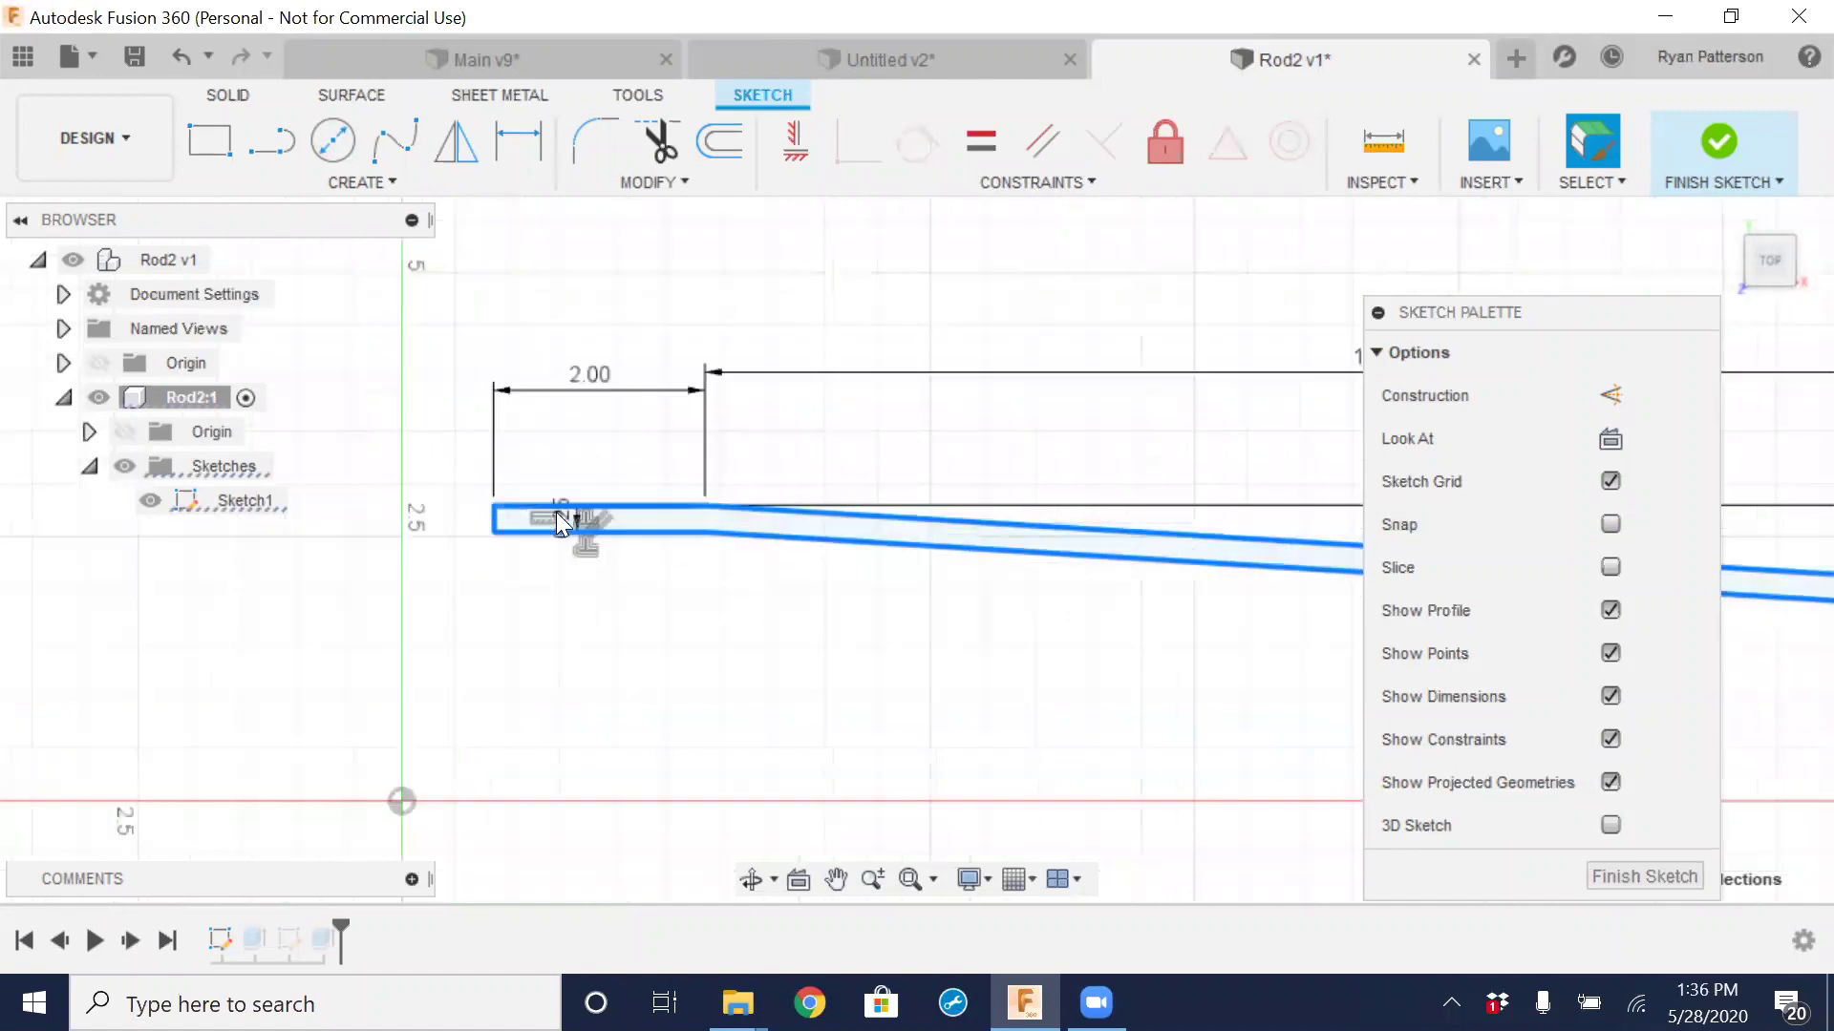
{"action": "left_click", "coordinate": [592, 520]}
{"action": "type", "text": ".75"}
{"action": "key", "text": "Return"}
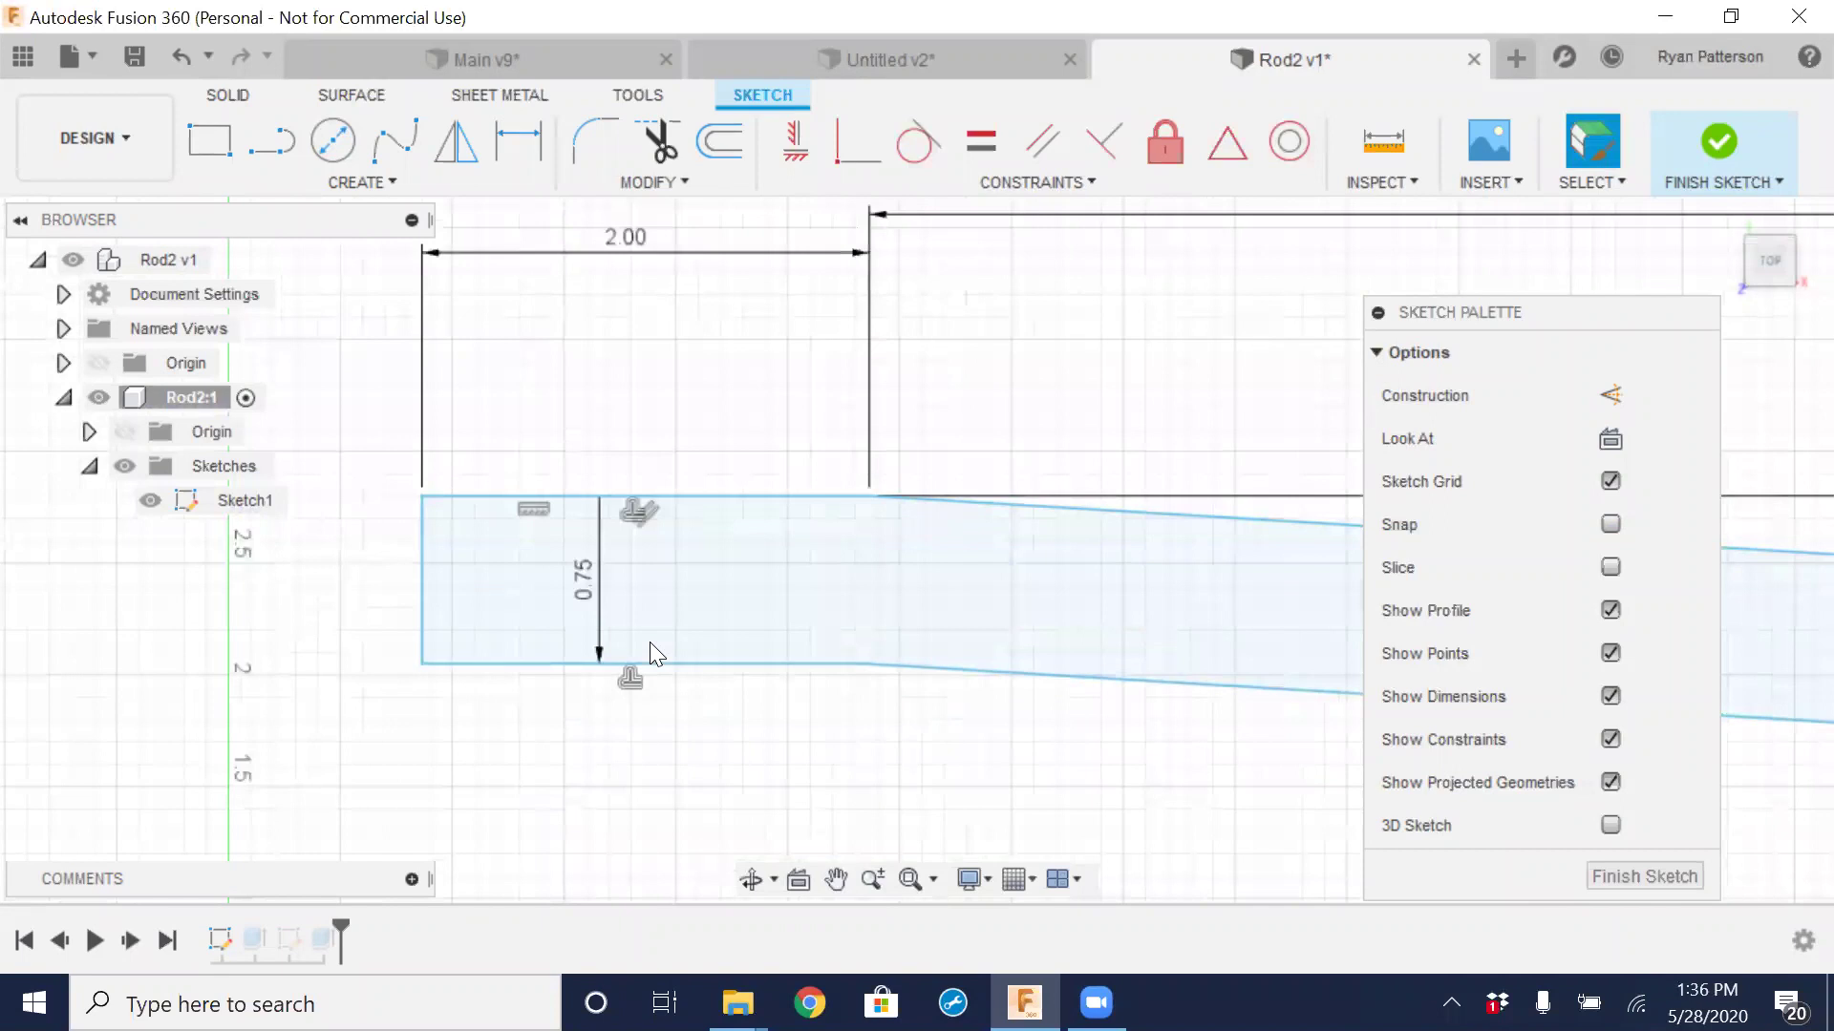
{"action": "left_click", "coordinate": [1593, 873]}
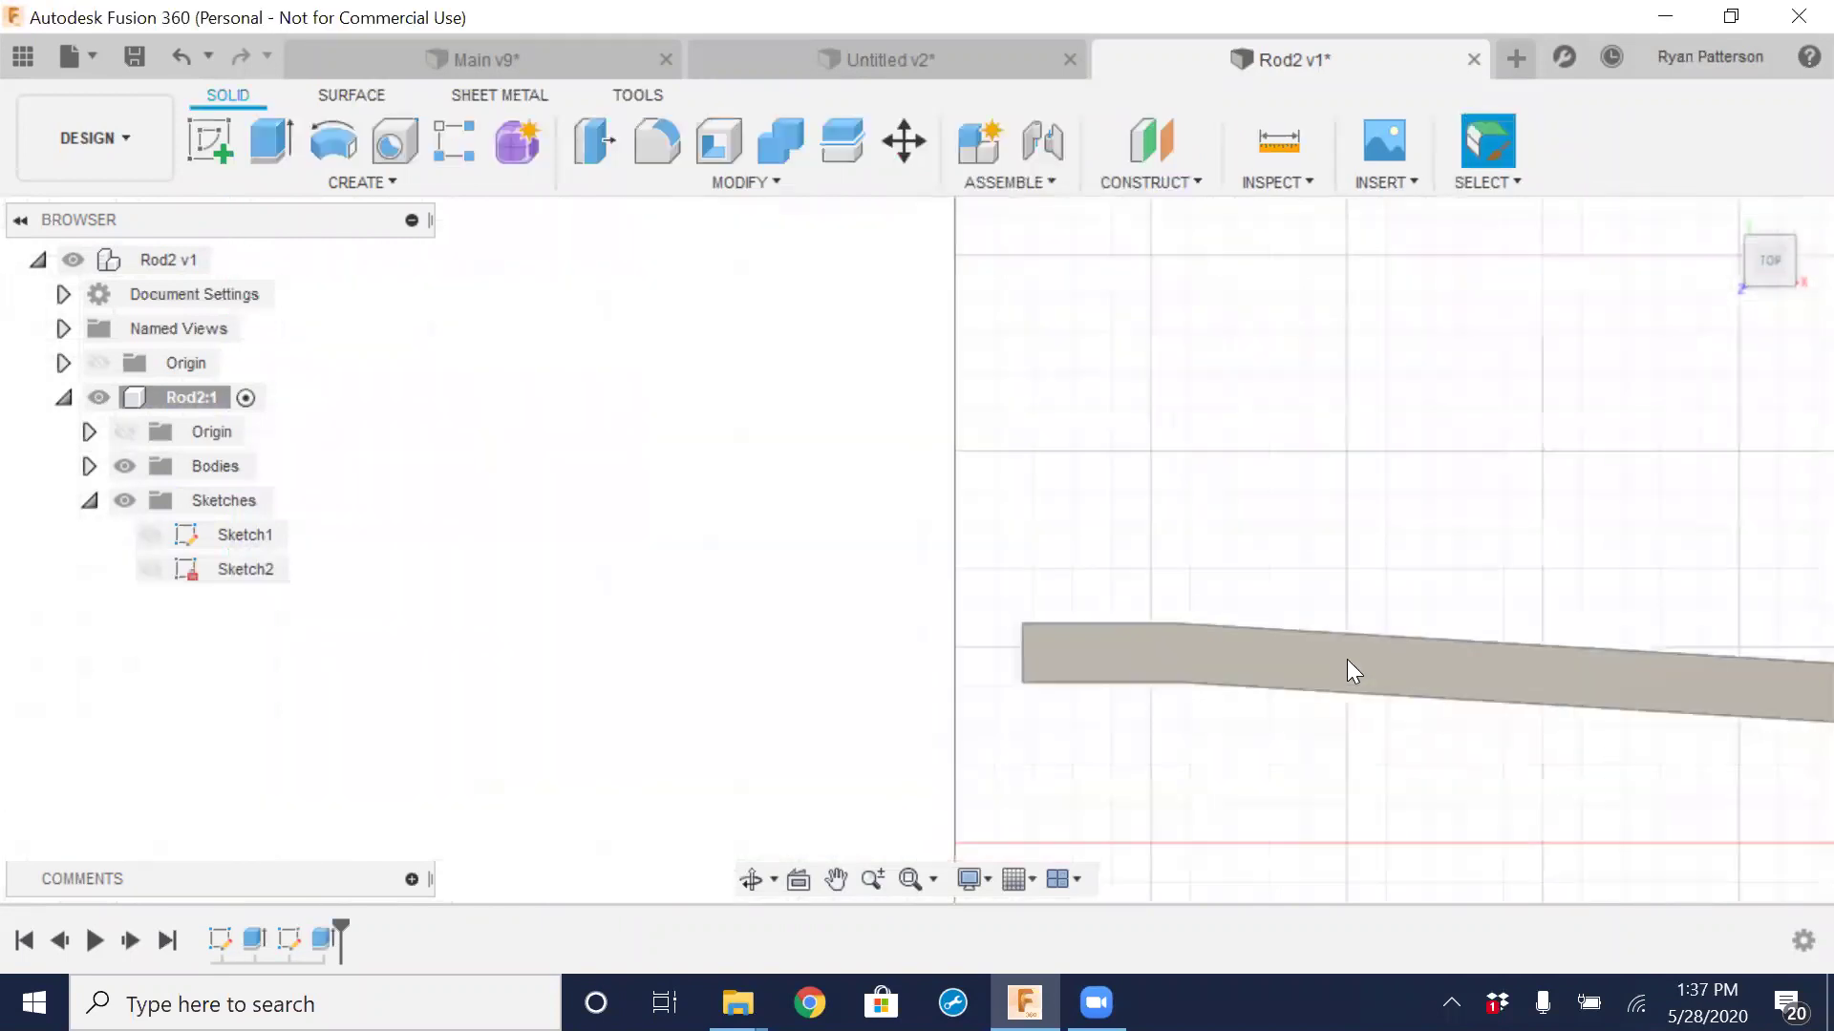
Check the end hole in the thickened rod, set the thickness dimension in Sketch1 back to 0.25 in, and finish the sketch
{"action": "middle_click_drag", "start_coordinate": [815, 598], "coordinate": [822, 684], "text": "shift"}
{"action": "scroll", "coordinate": [952, 566], "scroll_direction": "up", "scroll_amount": 5}
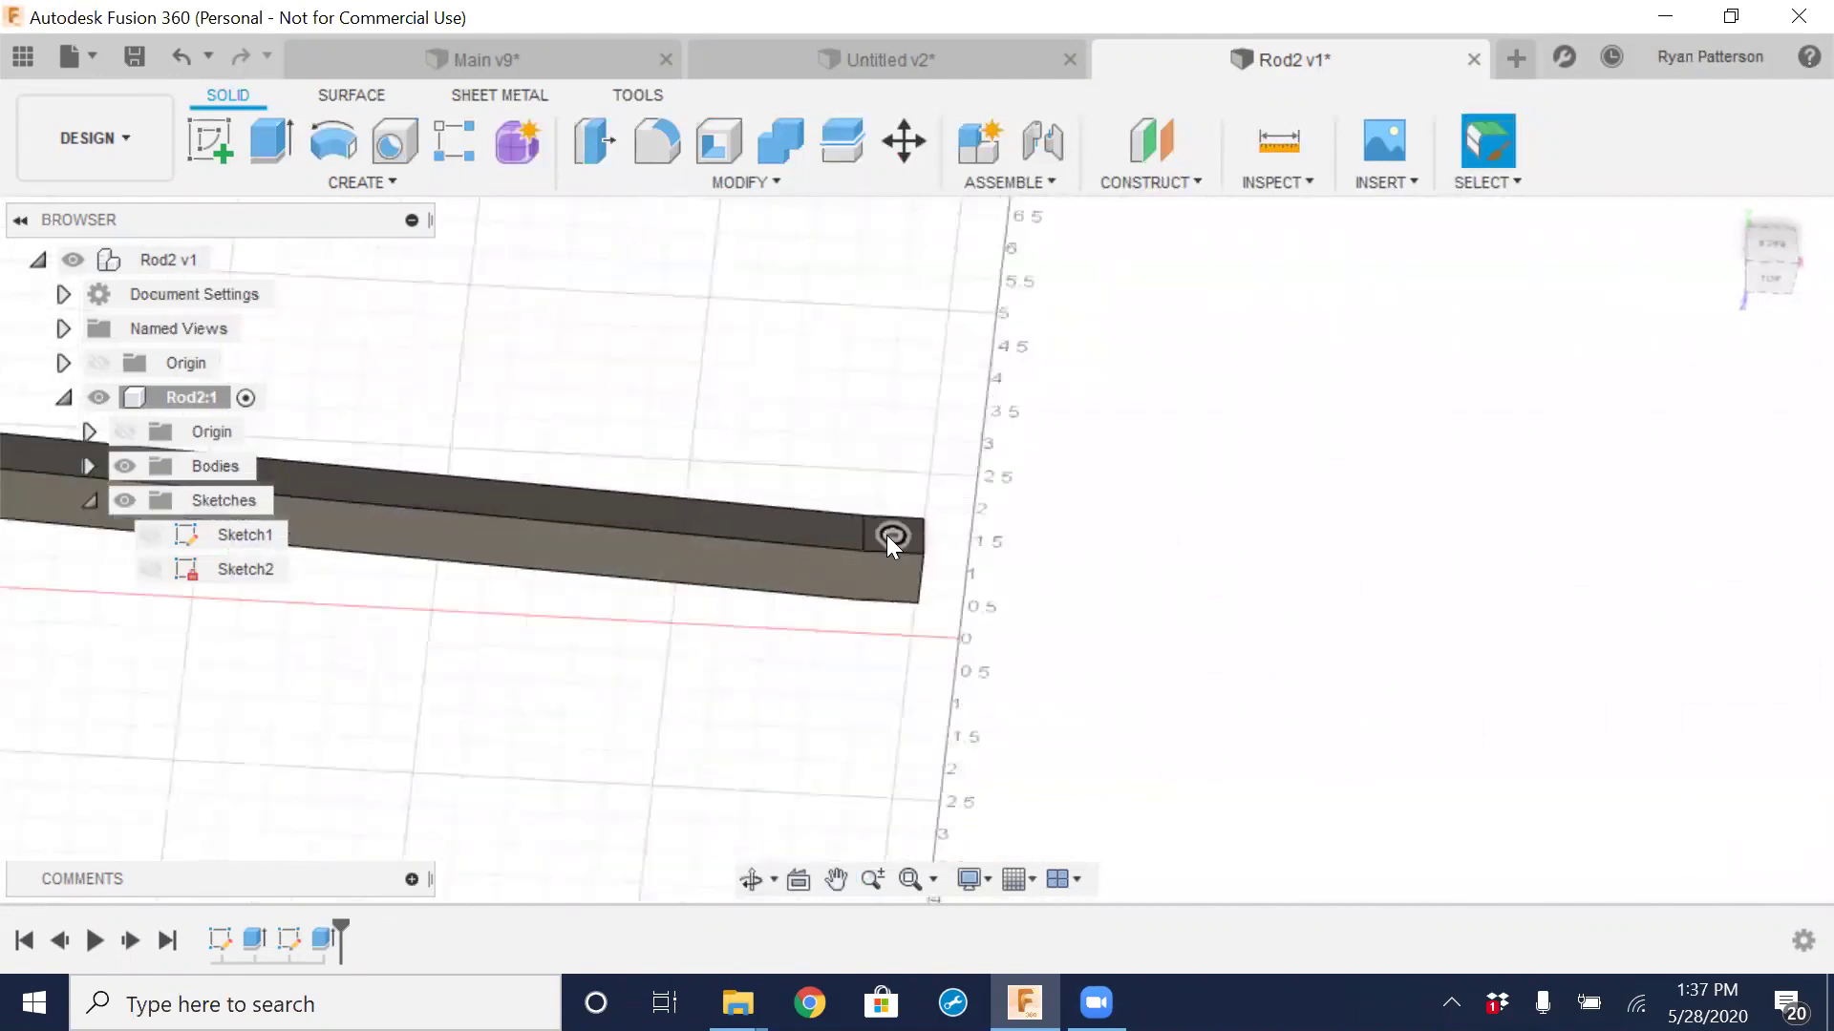
{"action": "scroll", "coordinate": [621, 619], "scroll_direction": "down", "scroll_amount": 2}
{"action": "mouse_move", "coordinate": [618, 617]}
{"action": "middle_mouse_down"}
{"action": "mouse_move", "coordinate": [987, 593]}
{"action": "mouse_move", "coordinate": [1158, 605]}
{"action": "middle_mouse_up"}
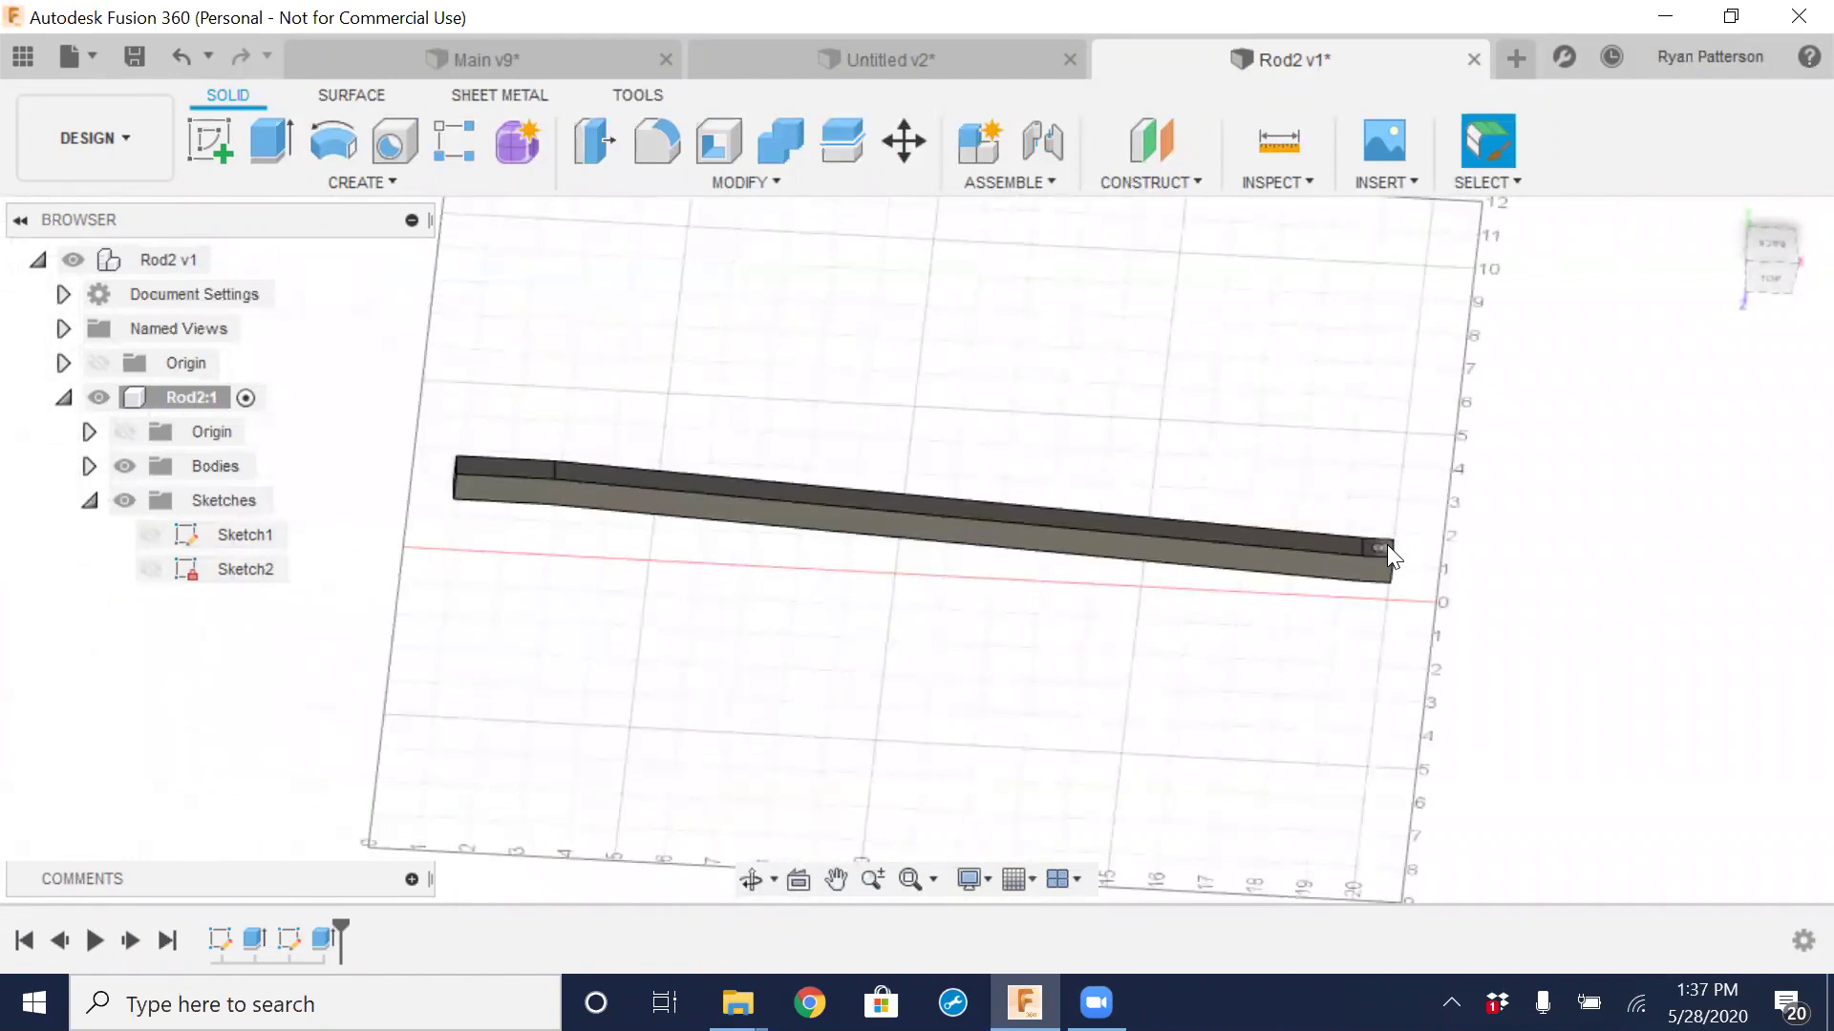
{"action": "scroll", "coordinate": [1387, 545], "scroll_direction": "up", "scroll_amount": 2}
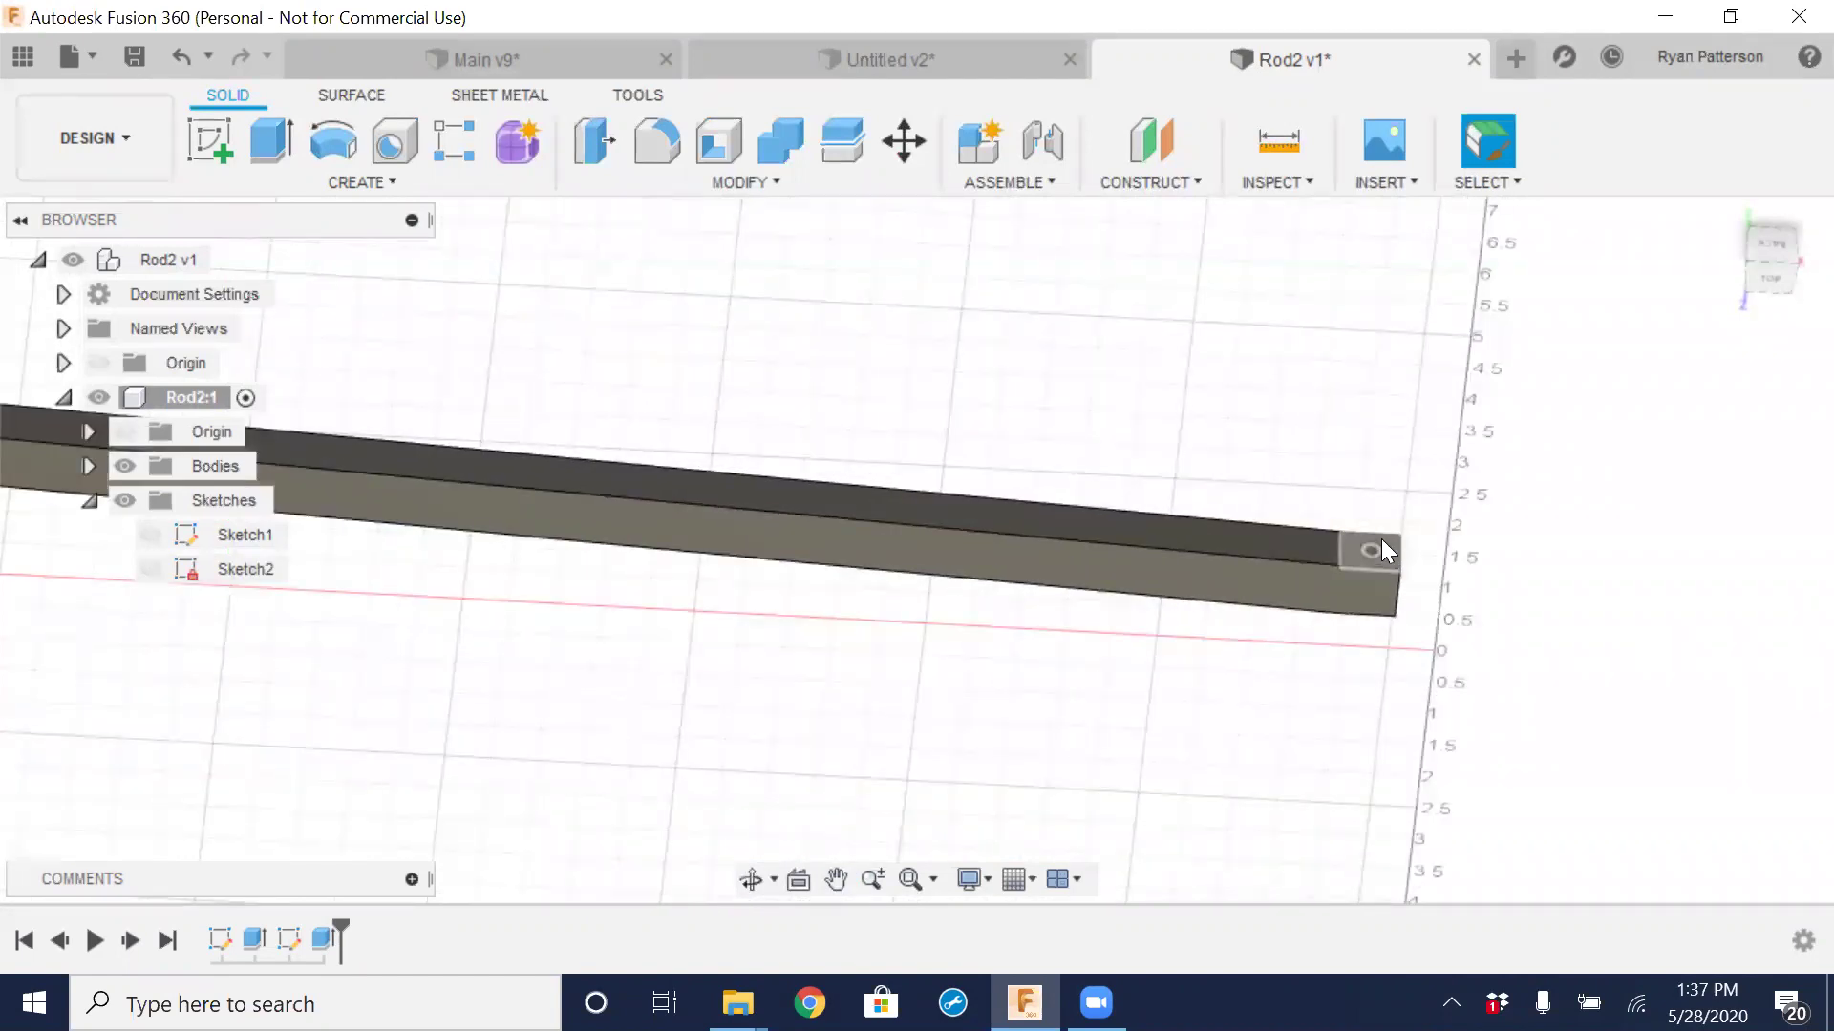
{"action": "scroll", "coordinate": [1381, 538], "scroll_direction": "down", "scroll_amount": 1}
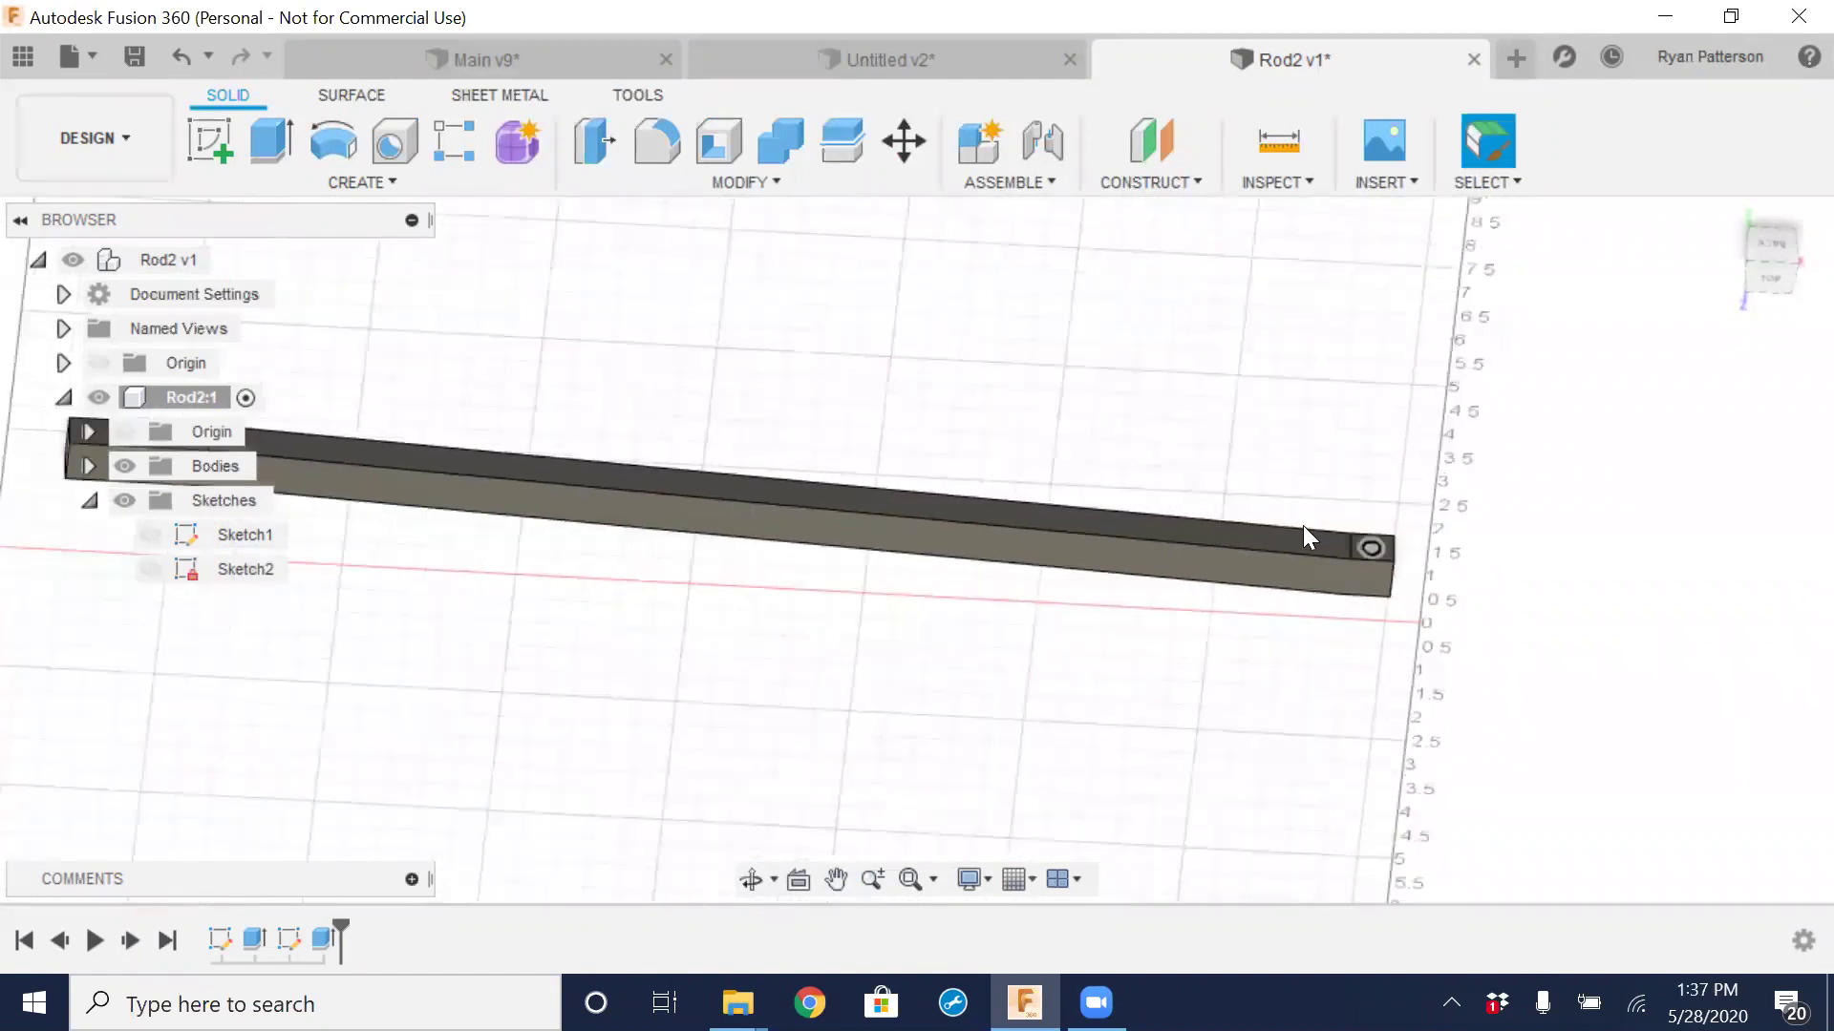
{"action": "right_click", "coordinate": [256, 533]}
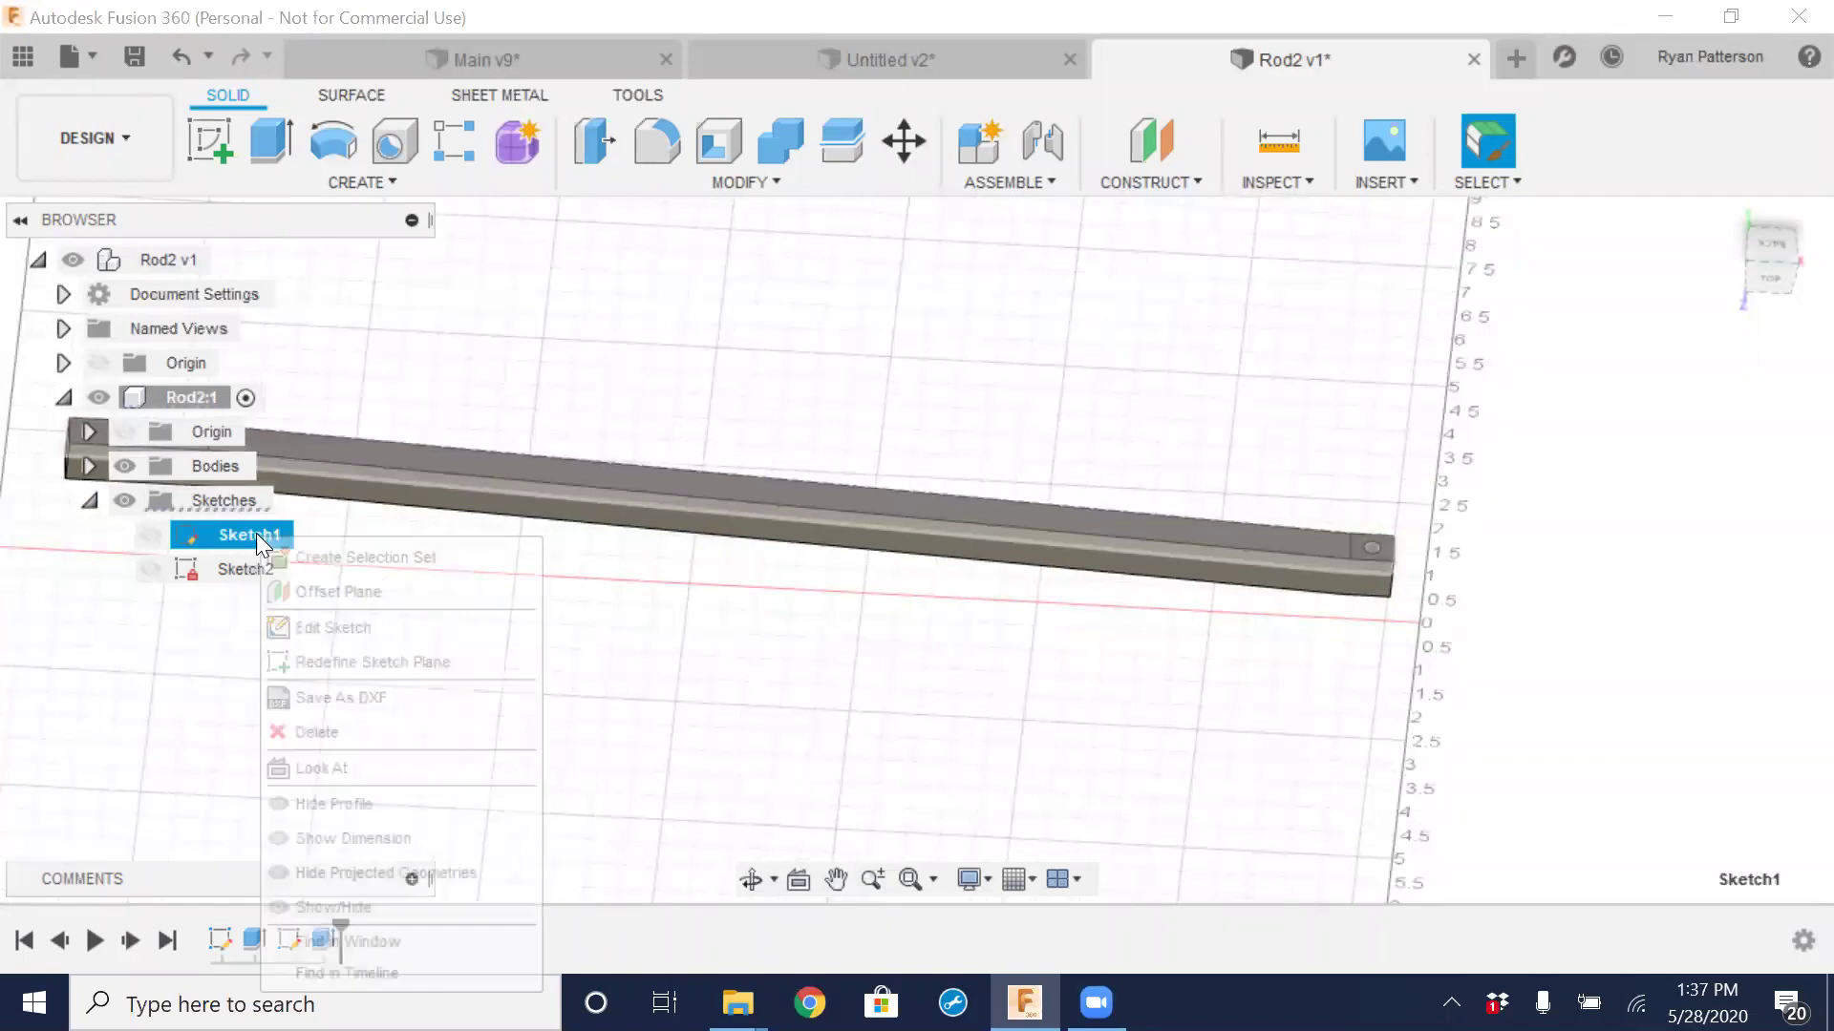
{"action": "left_click", "coordinate": [336, 628]}
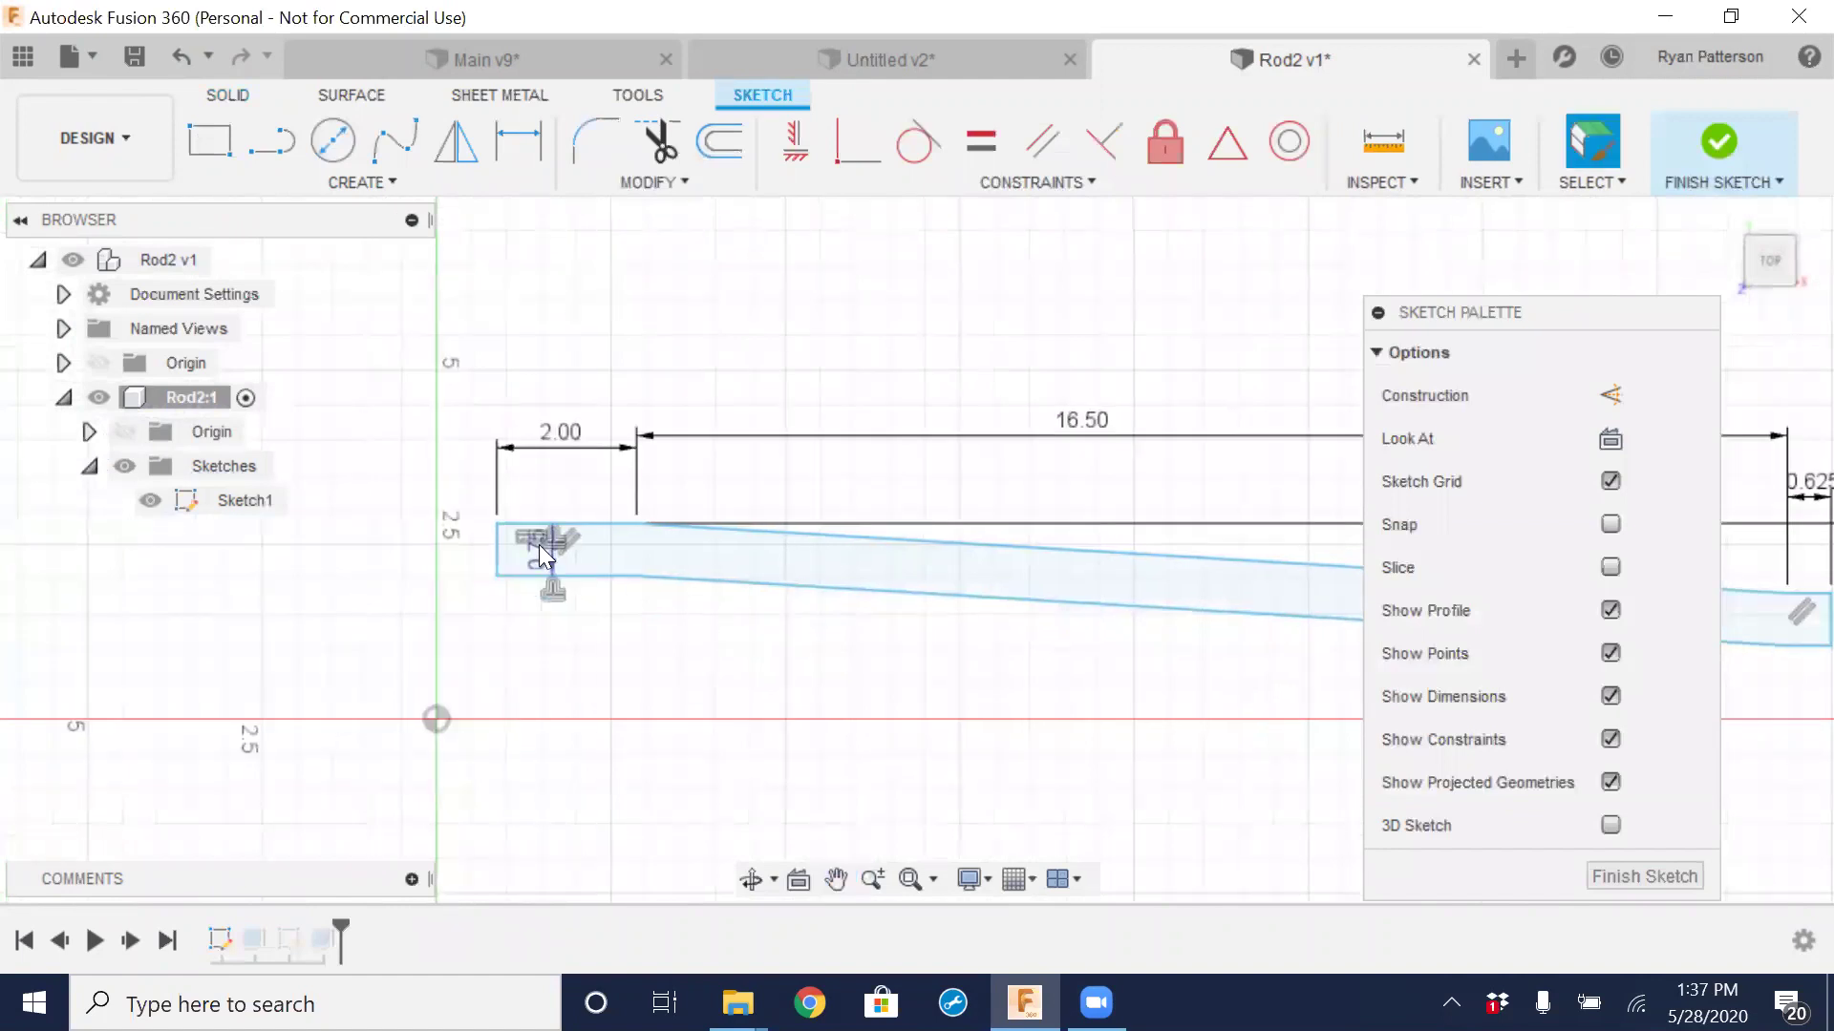
{"action": "double_click", "coordinate": [539, 544]}
{"action": "type", "text": ".25"}
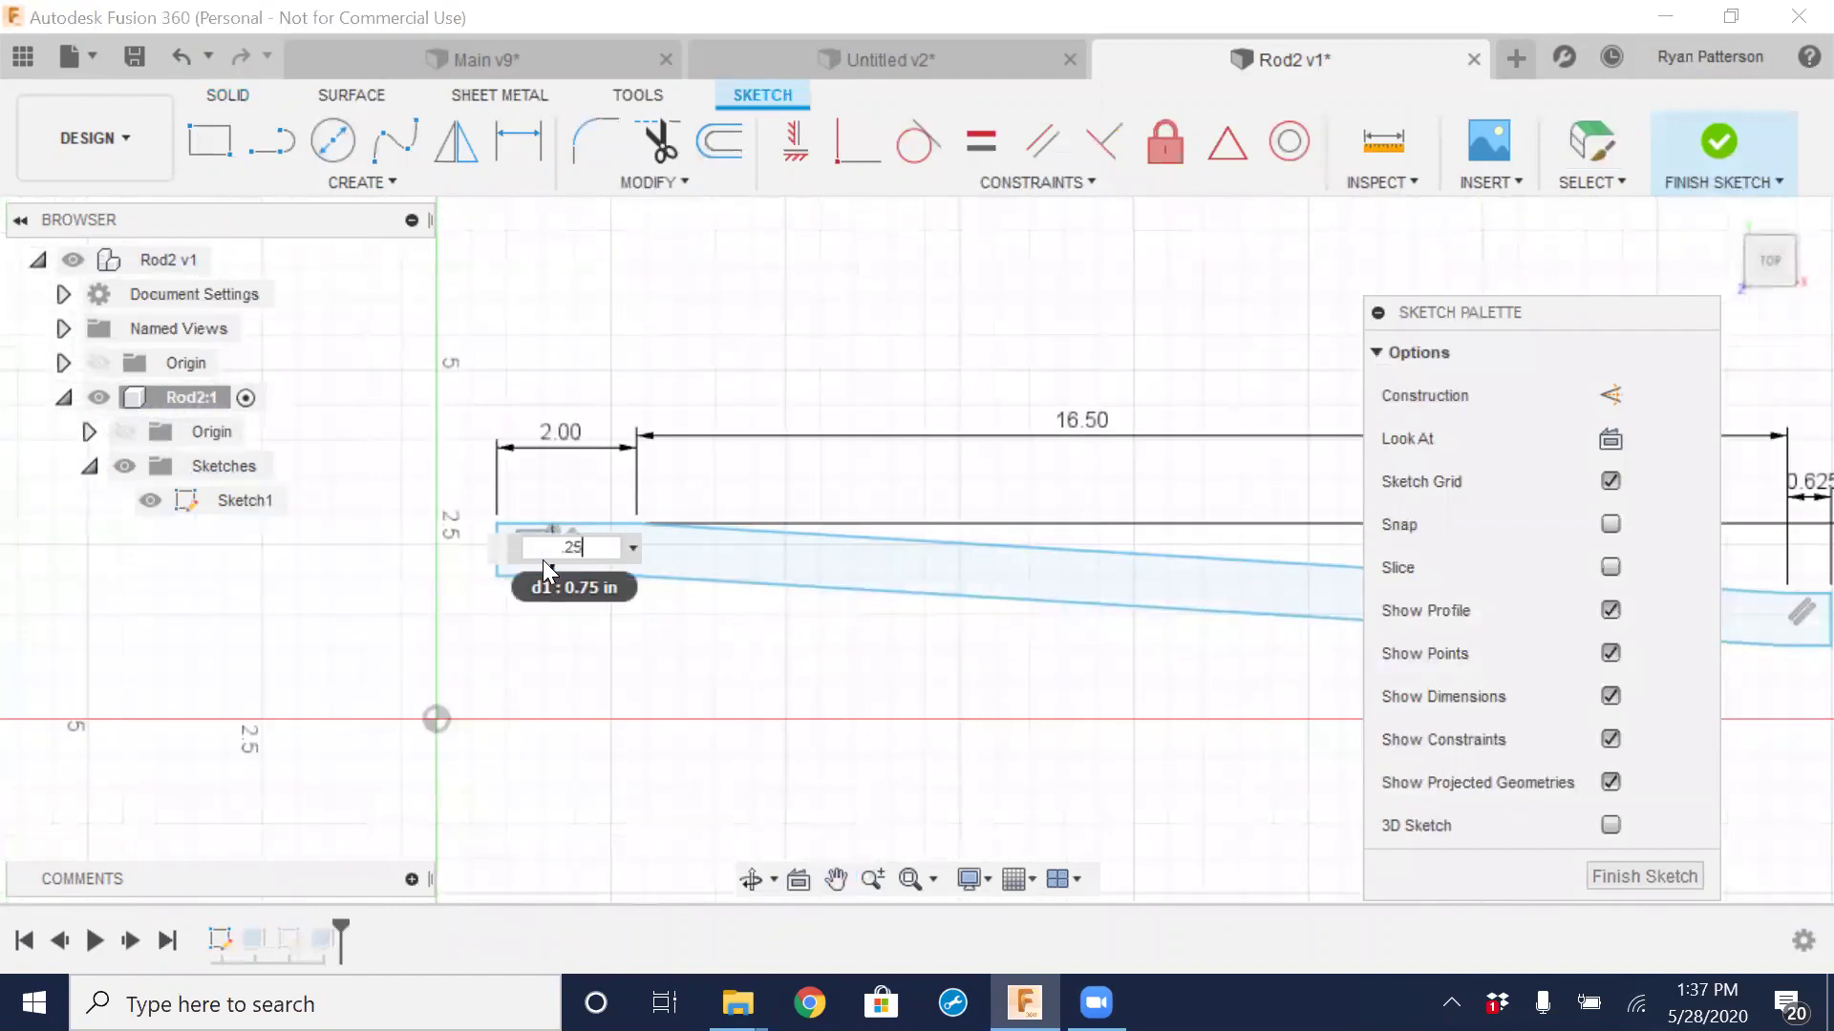
{"action": "left_click", "coordinate": [1626, 878]}
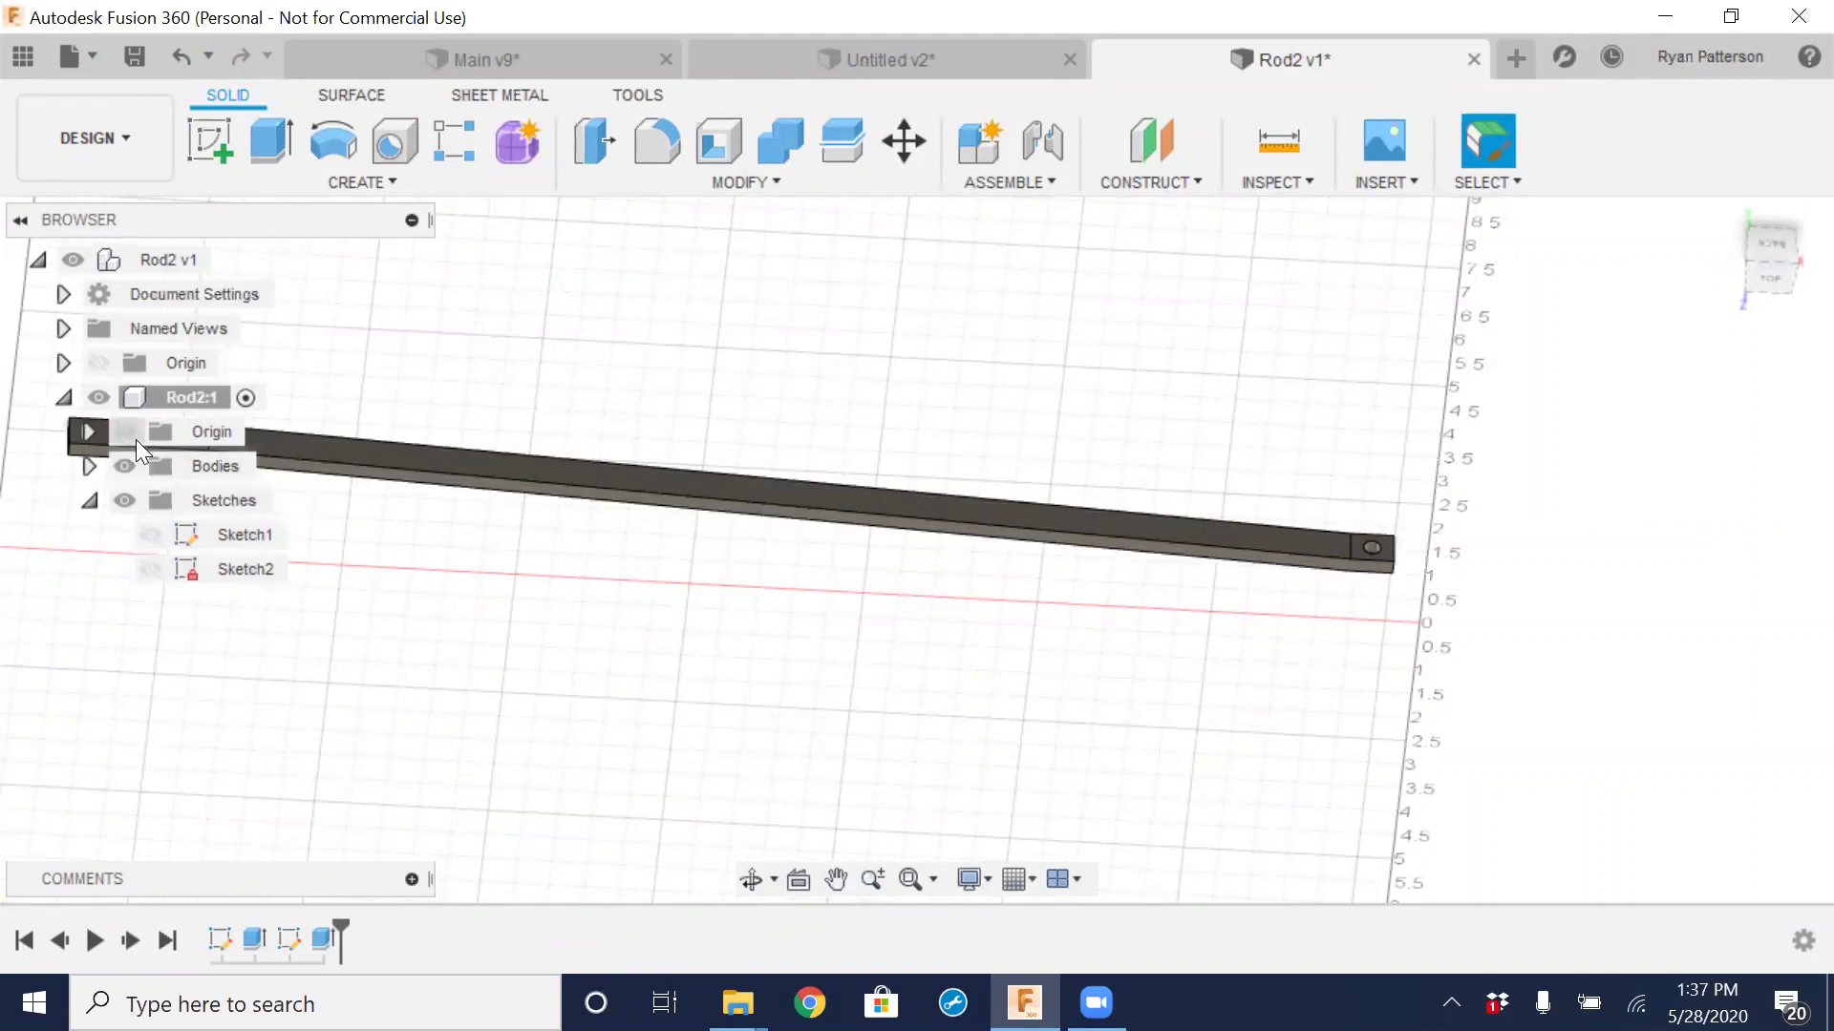
Review the contents of the Origin and Sketches folders of Rod2:1, leaving both folders collapsed
{"action": "left_click", "coordinate": [89, 432]}
{"action": "middle_click_drag", "start_coordinate": [547, 652], "coordinate": [840, 611]}
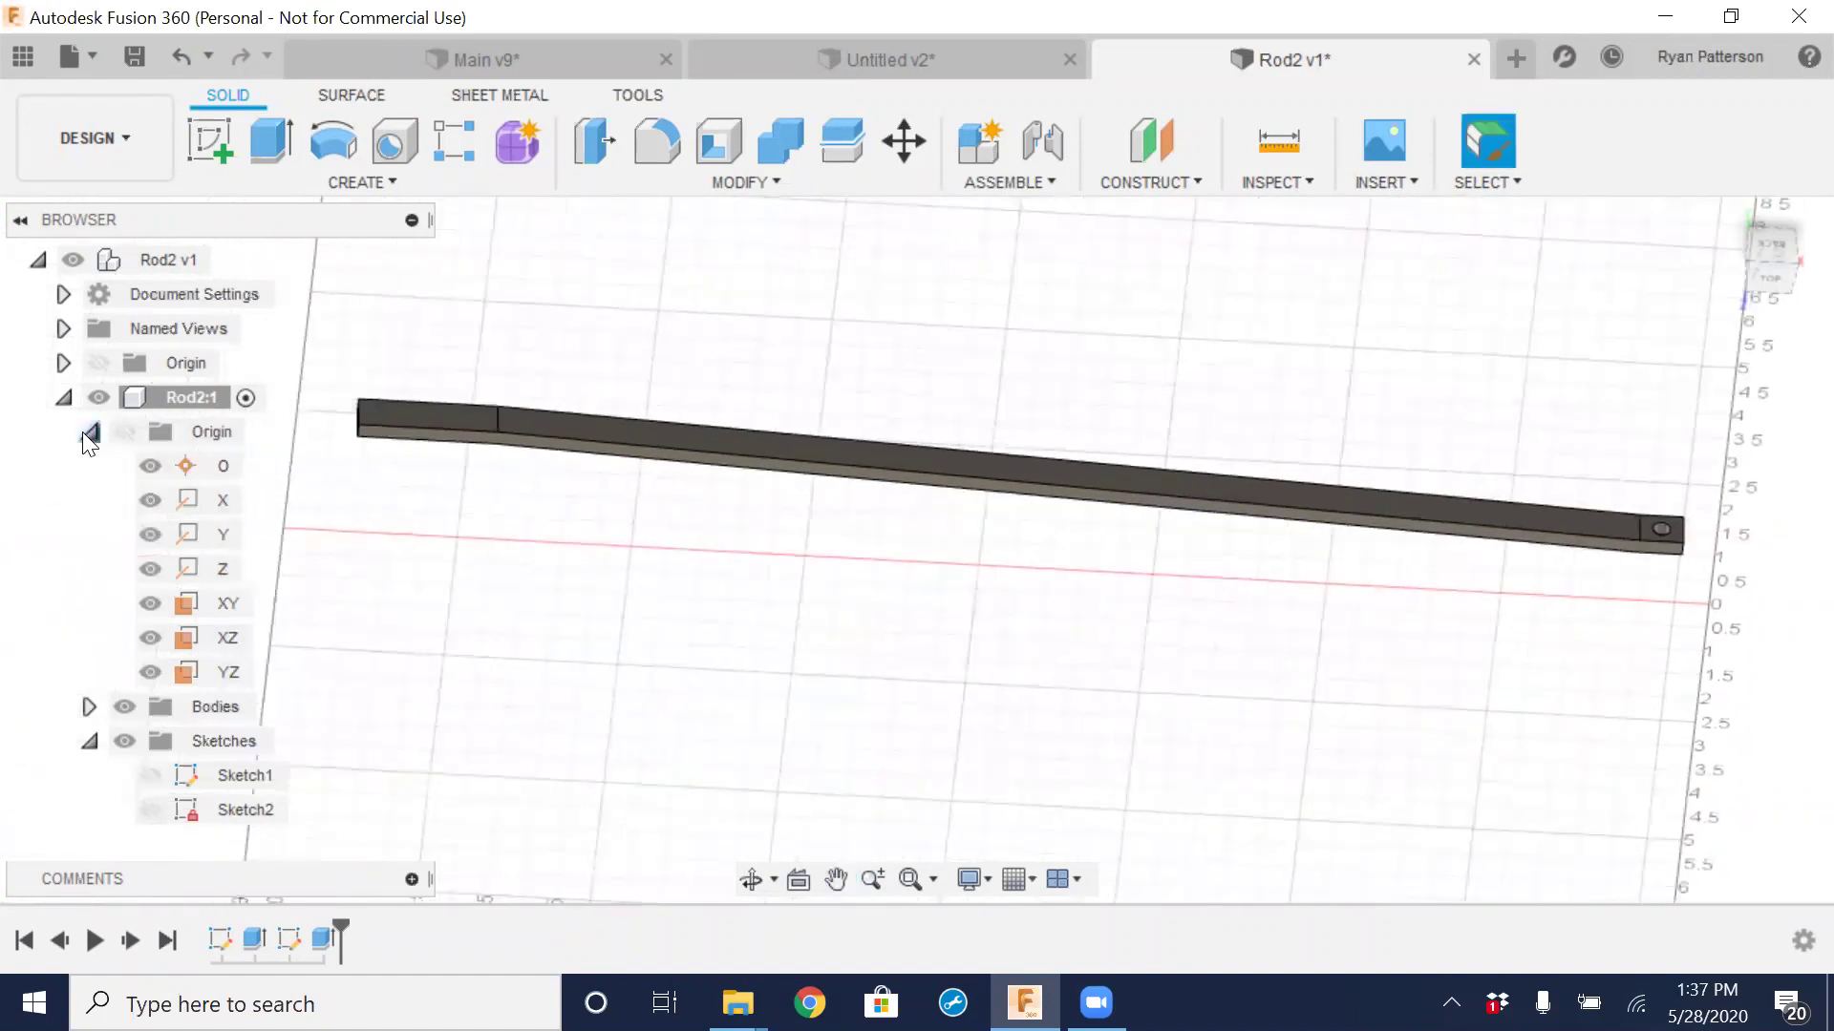
{"action": "left_click", "coordinate": [88, 433]}
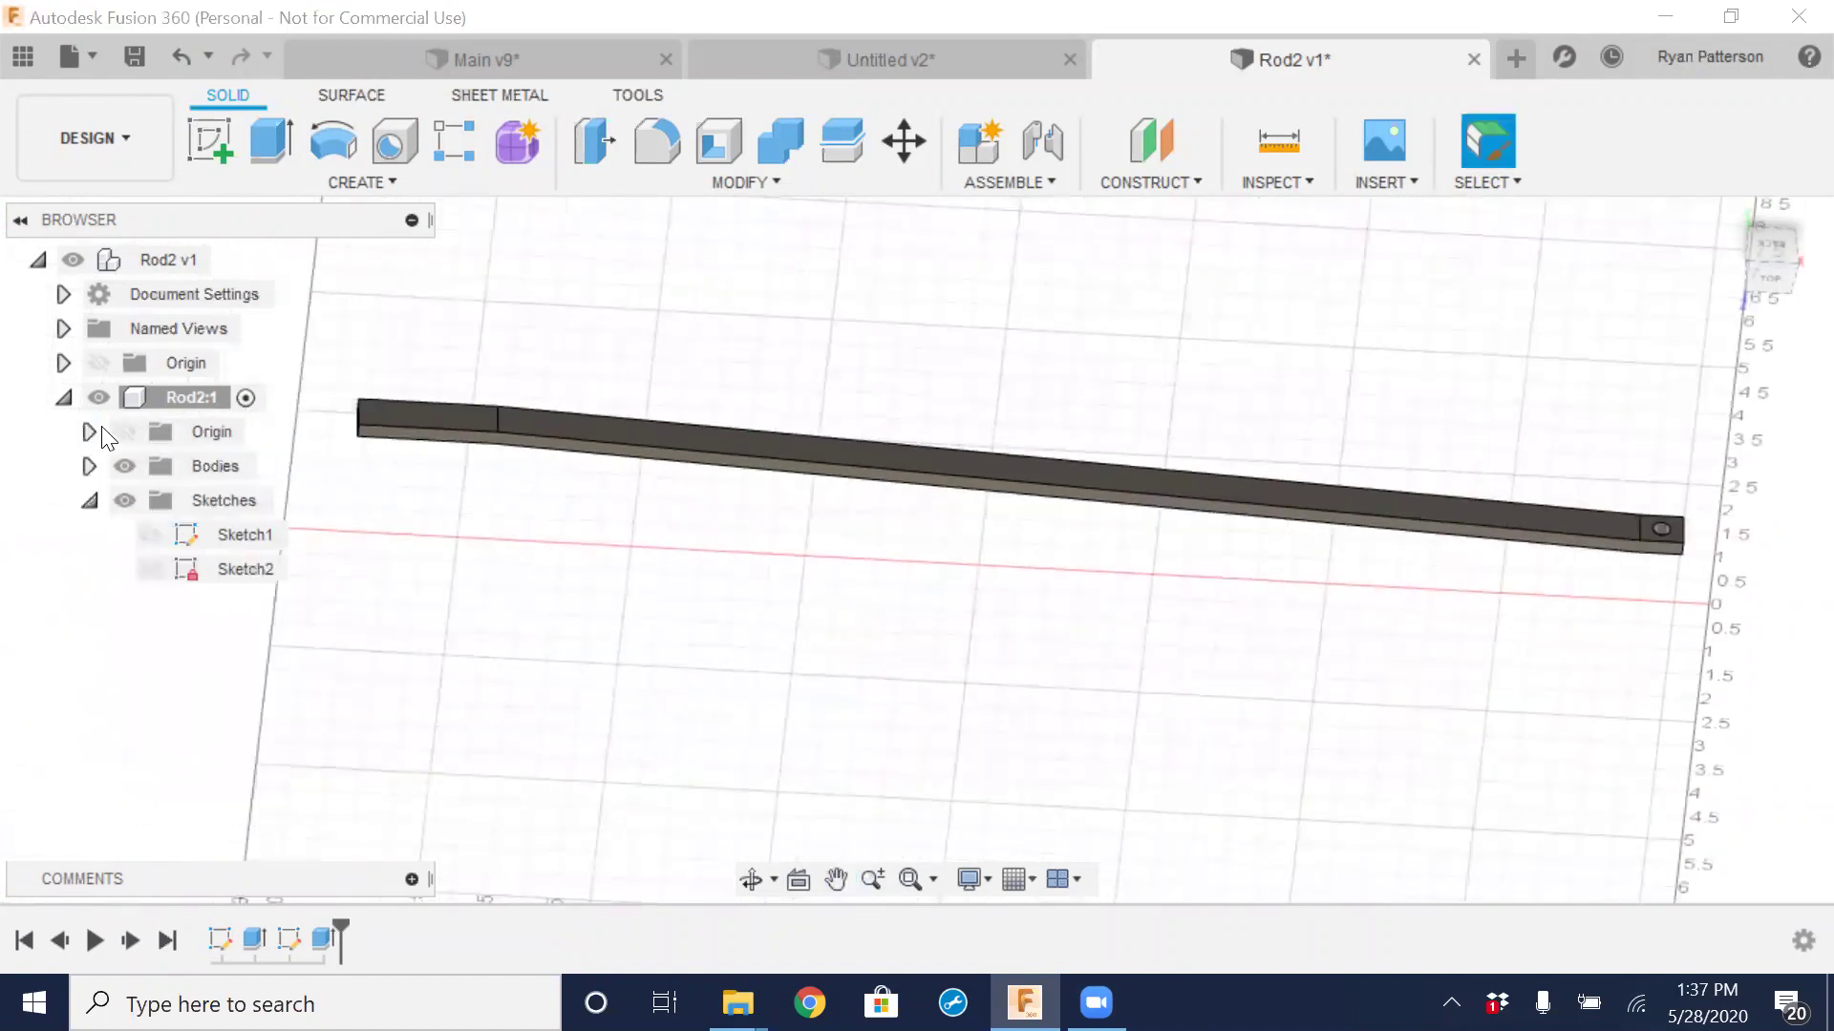
{"action": "left_click", "coordinate": [88, 502]}
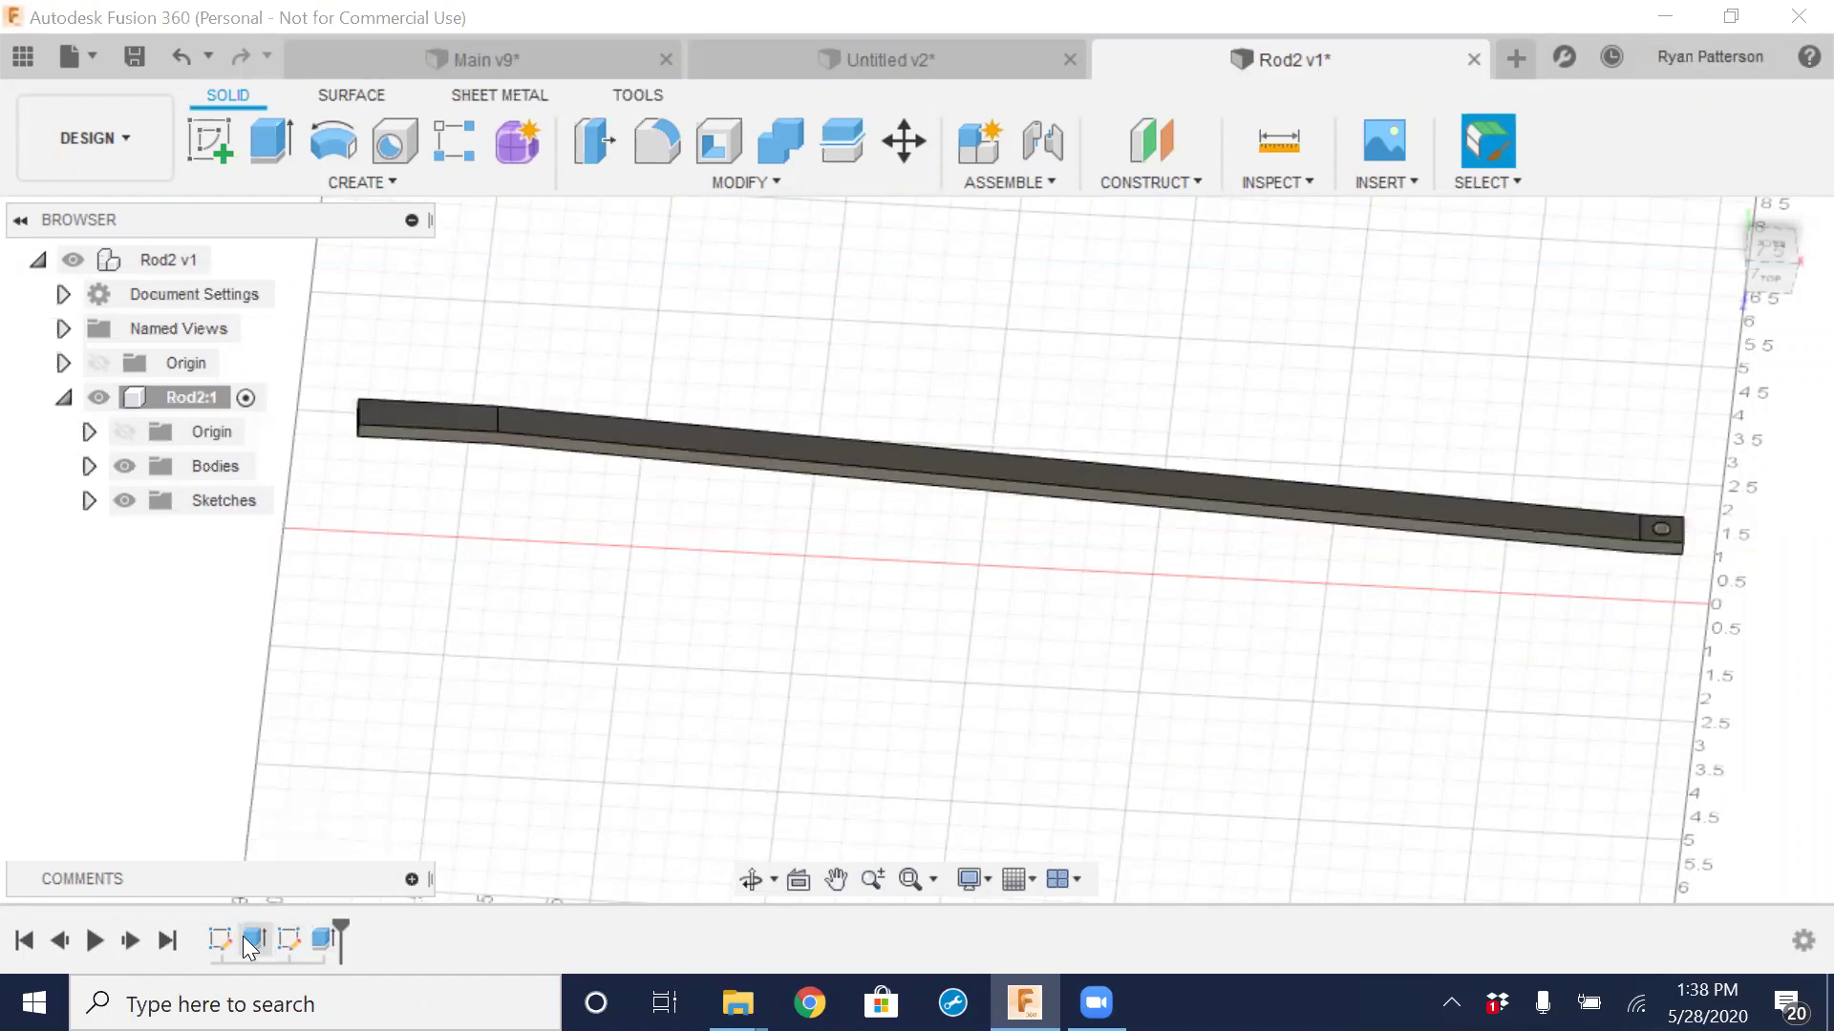
{"action": "left_click", "coordinate": [89, 500]}
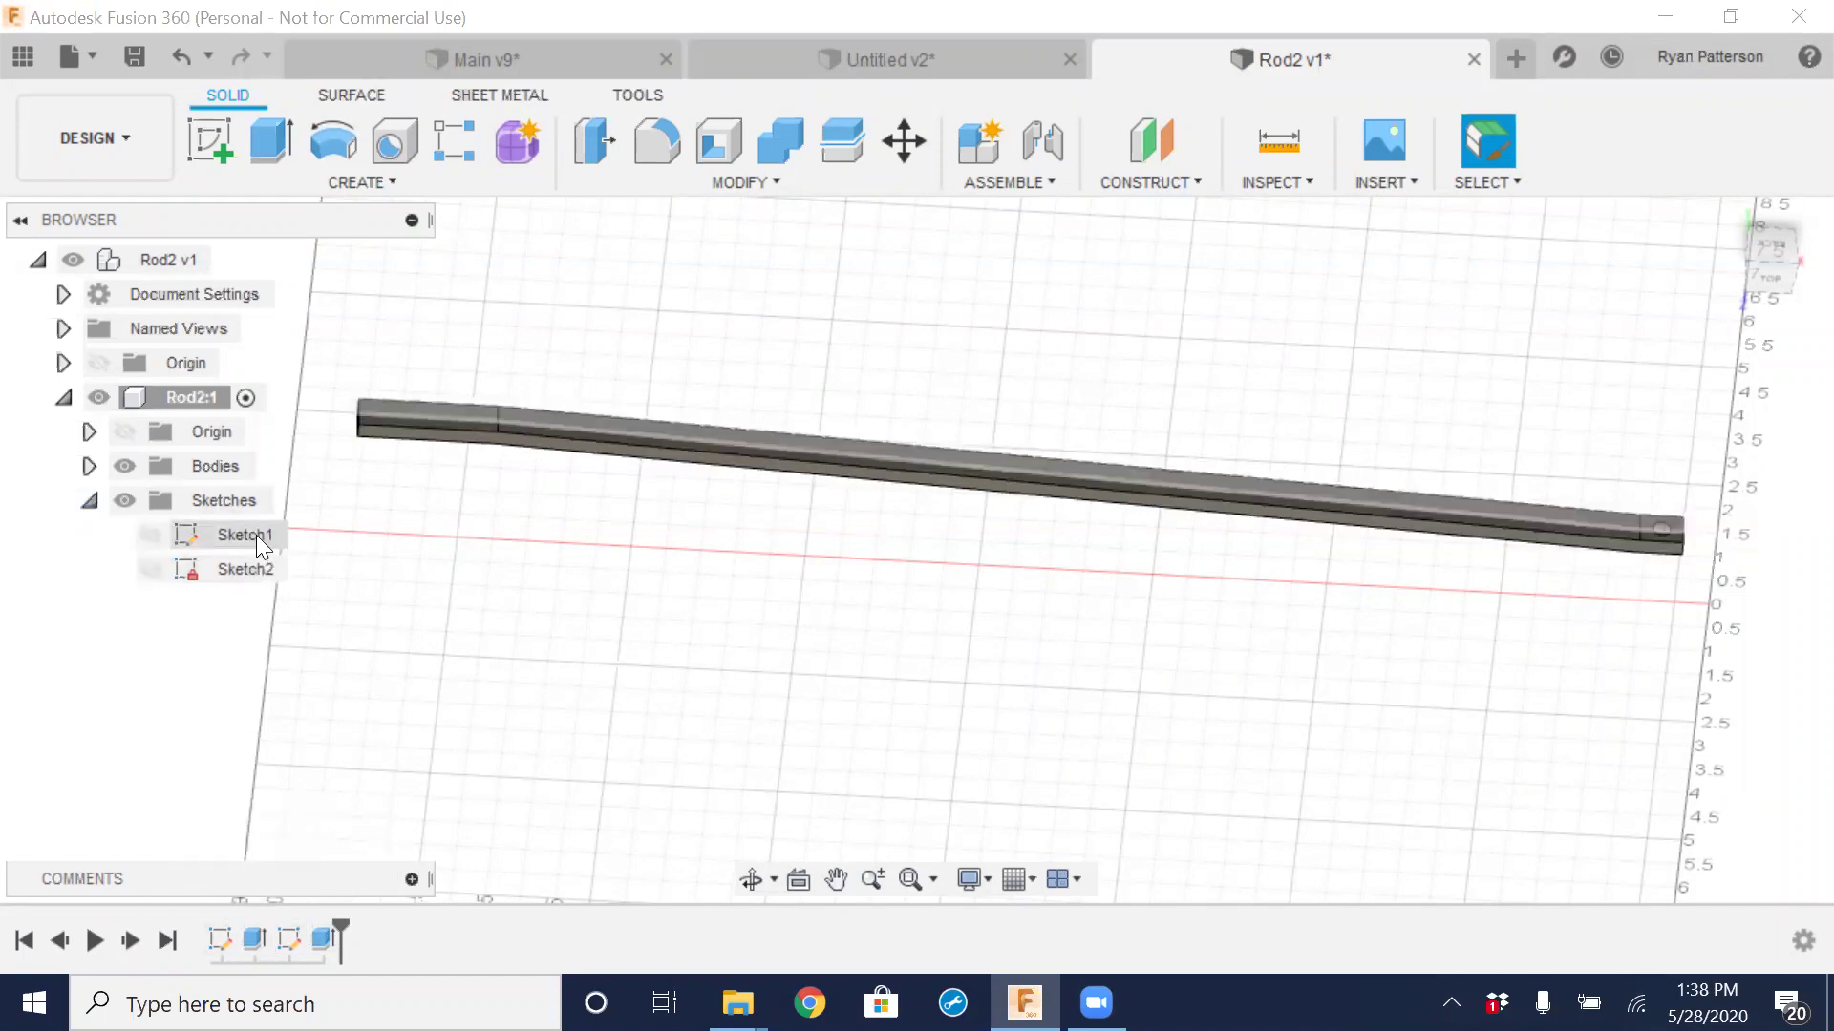
{"action": "left_click", "coordinate": [89, 501]}
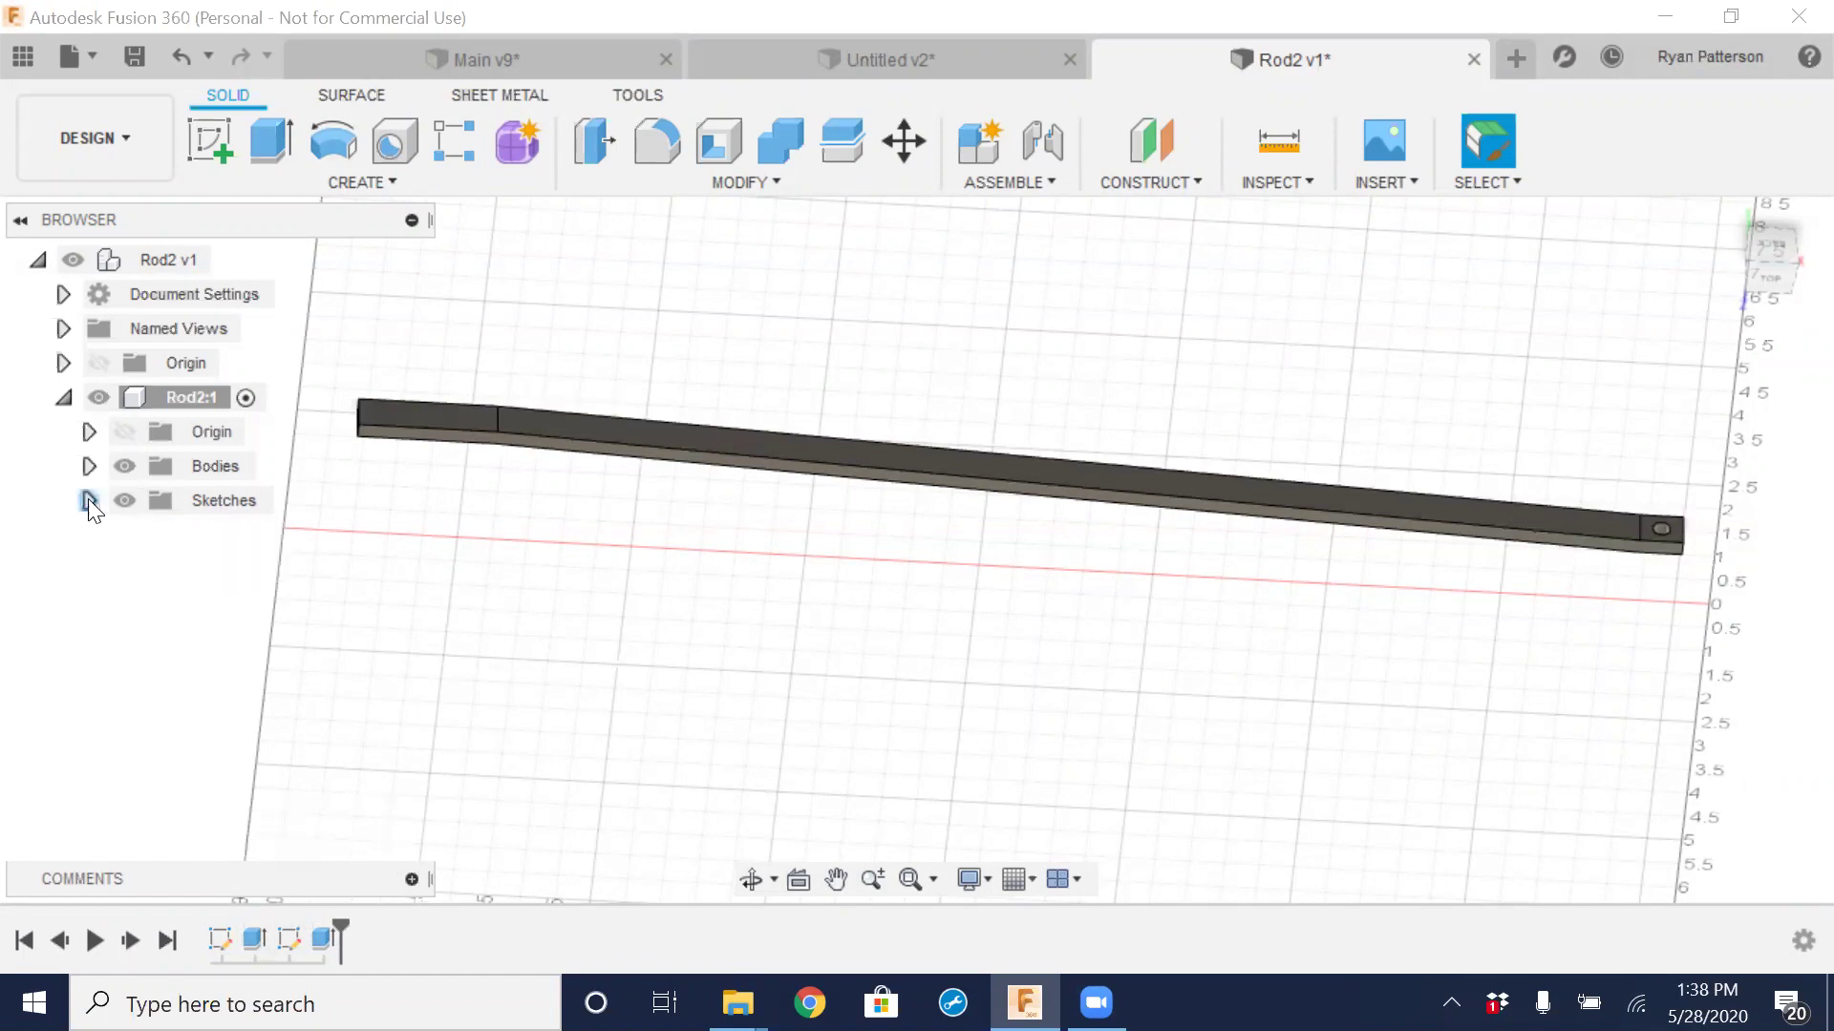
Review the history options of Sketch1 and Extrude2, rolling the timeline back before Extrude2 and forward to its end
{"action": "right_click", "coordinate": [215, 939]}
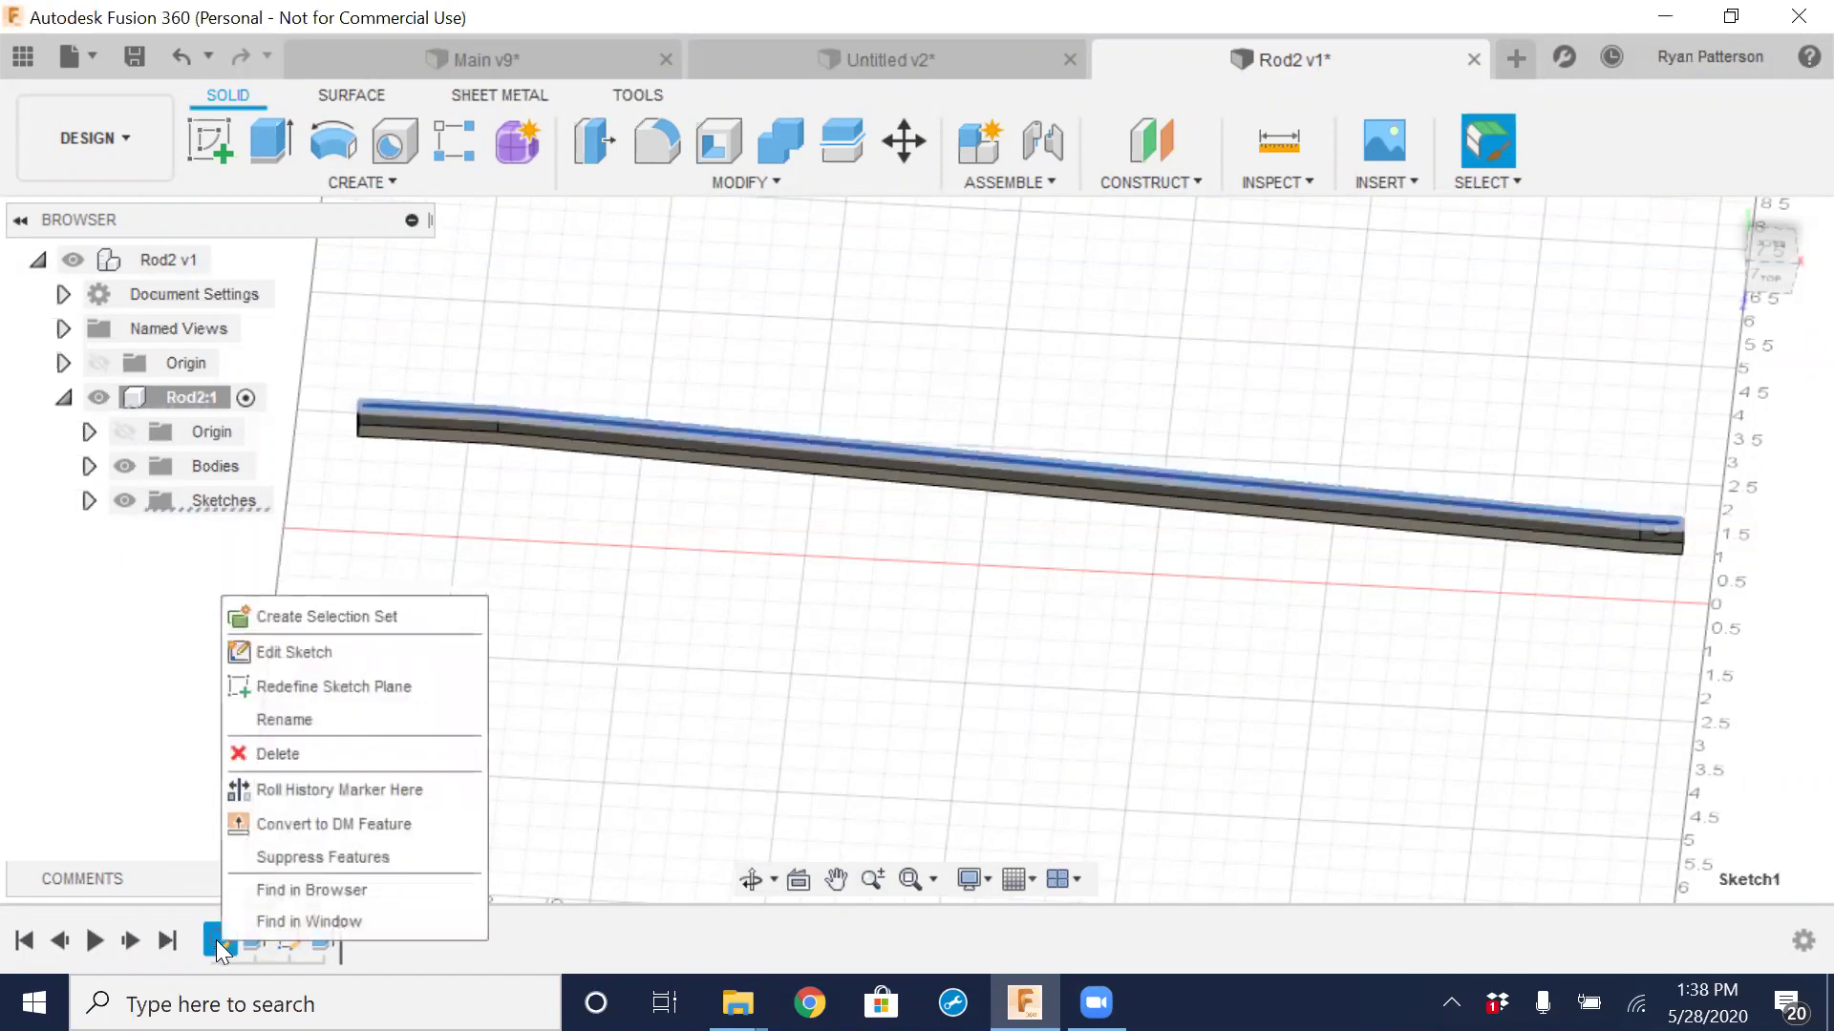
{"action": "left_click", "coordinate": [265, 648]}
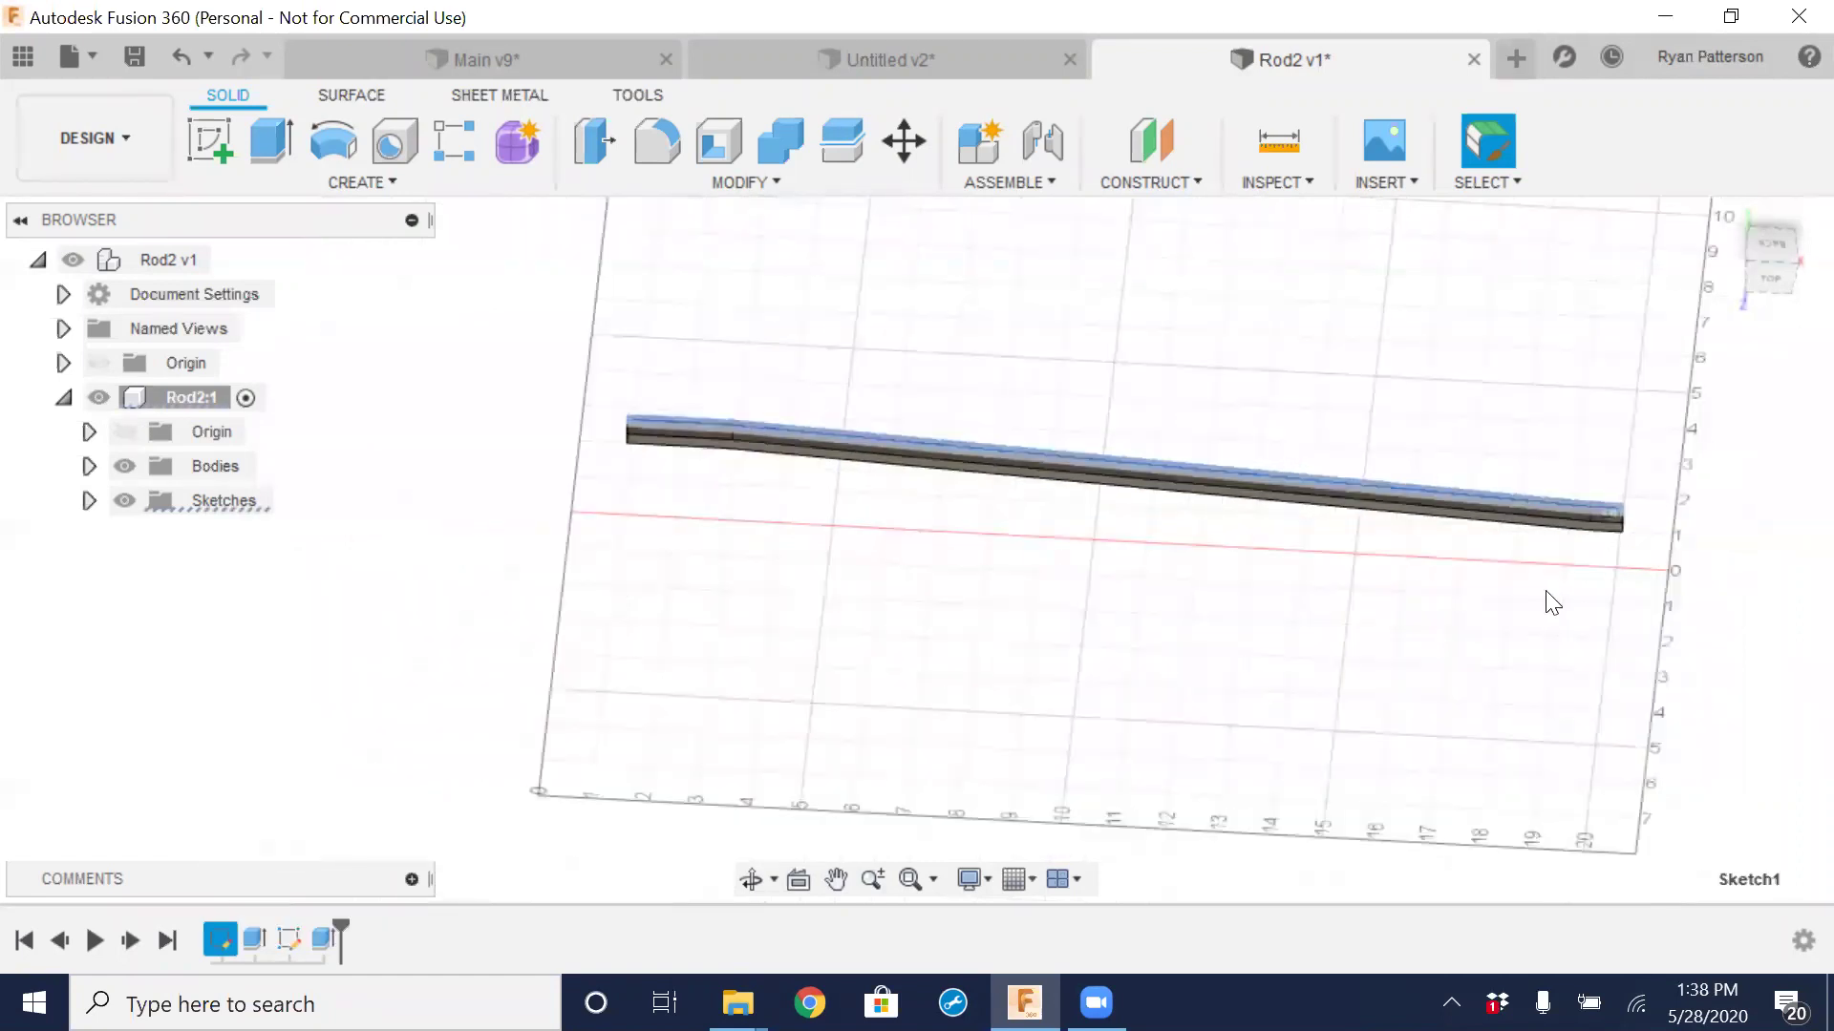
{"action": "scroll", "coordinate": [1321, 574], "scroll_direction": "up", "scroll_amount": 5}
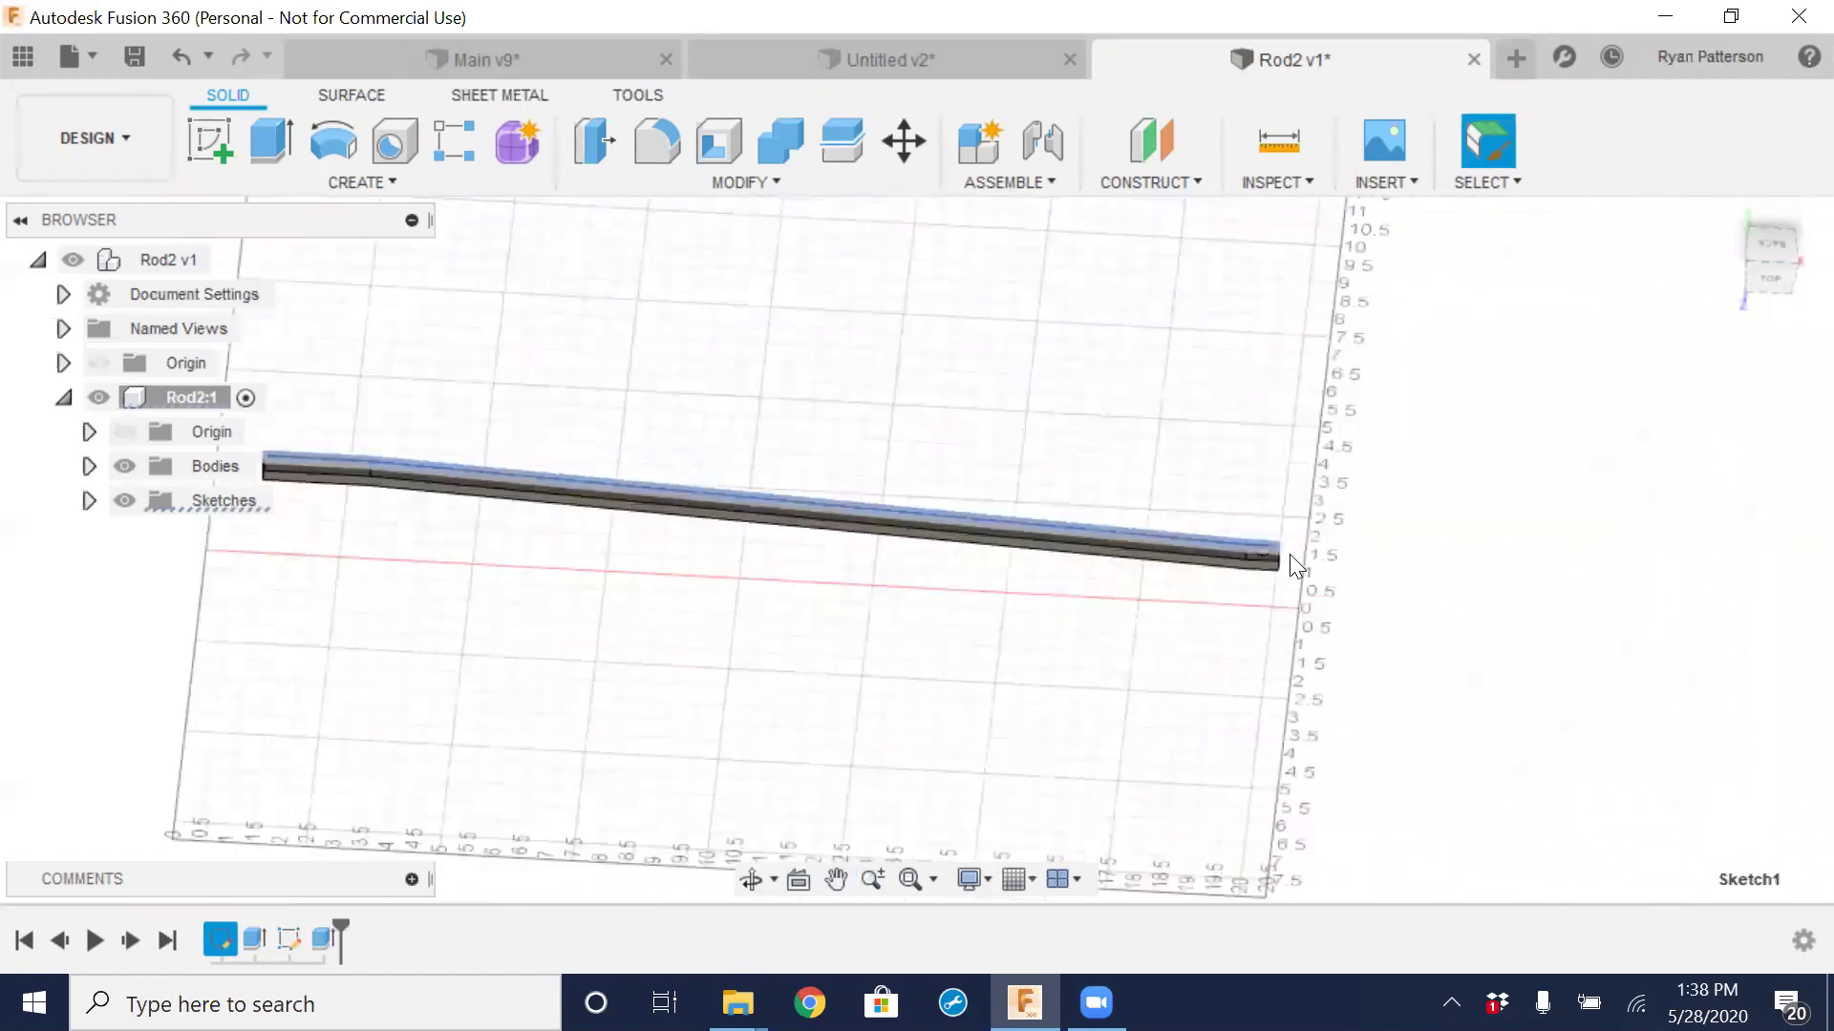
{"action": "left_click", "coordinate": [507, 757]}
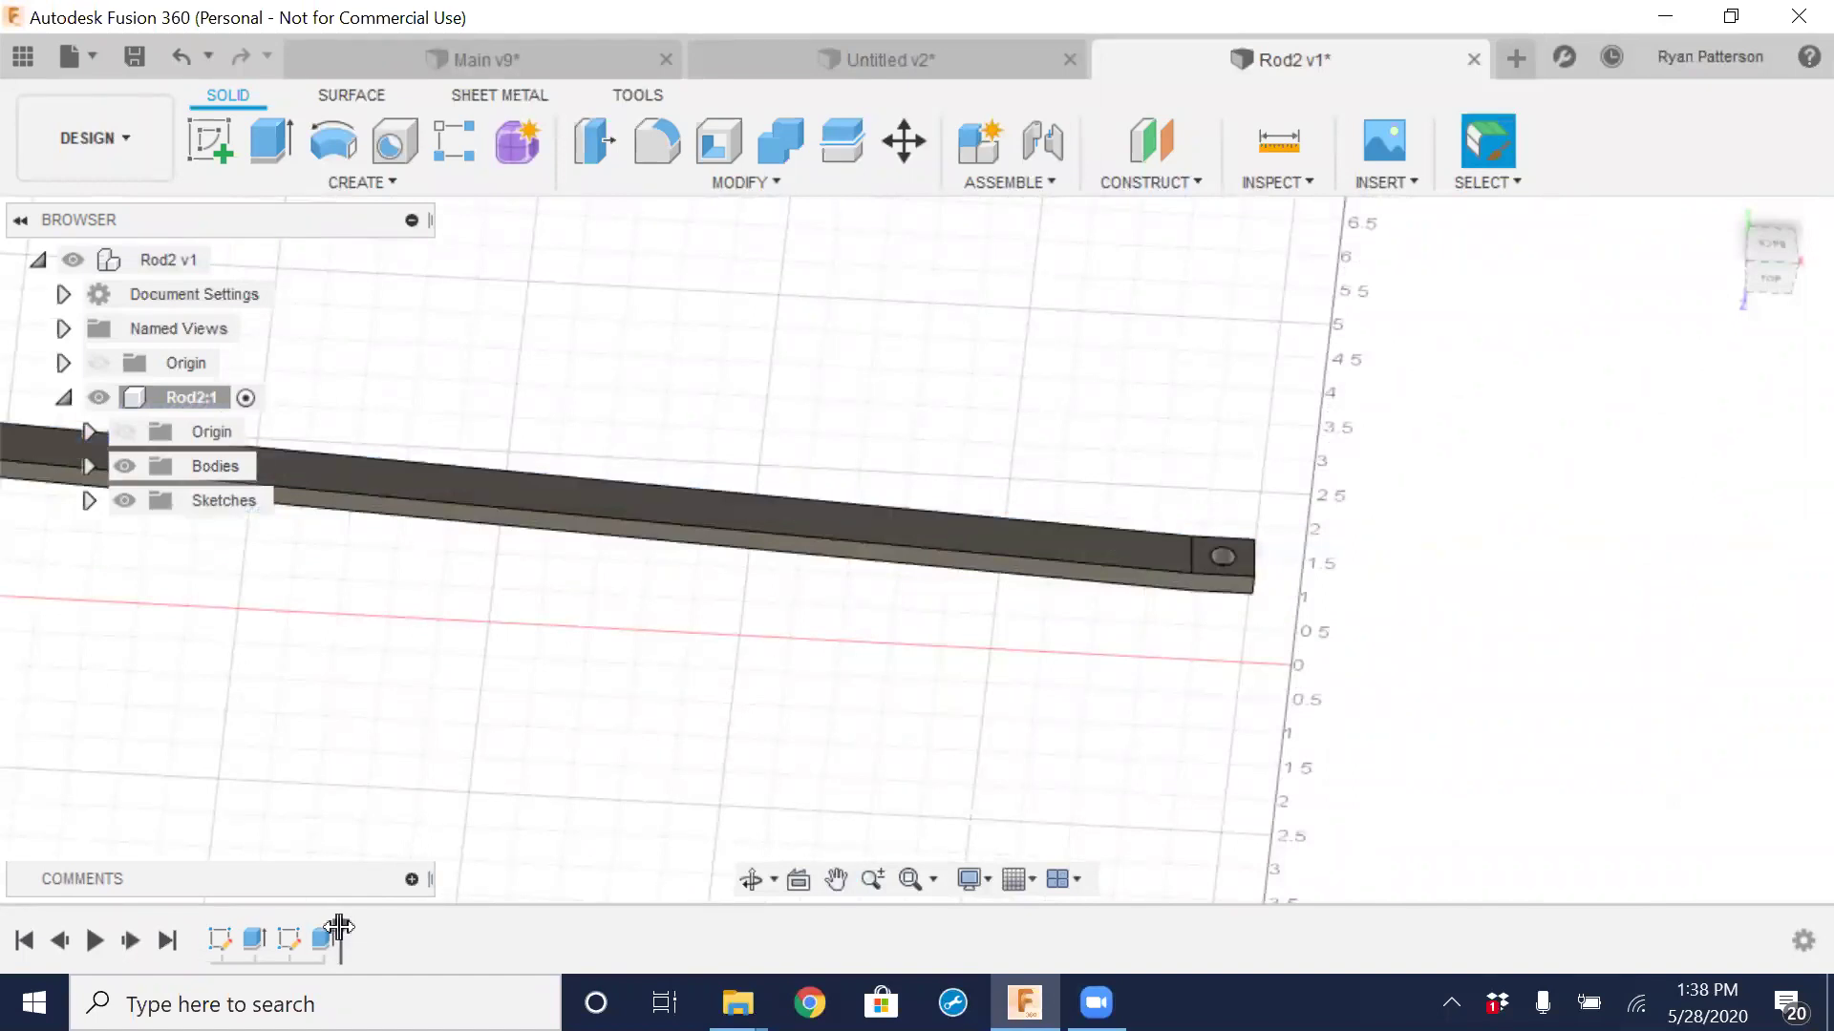
{"action": "left_click_drag", "start_coordinate": [339, 926], "coordinate": [304, 931]}
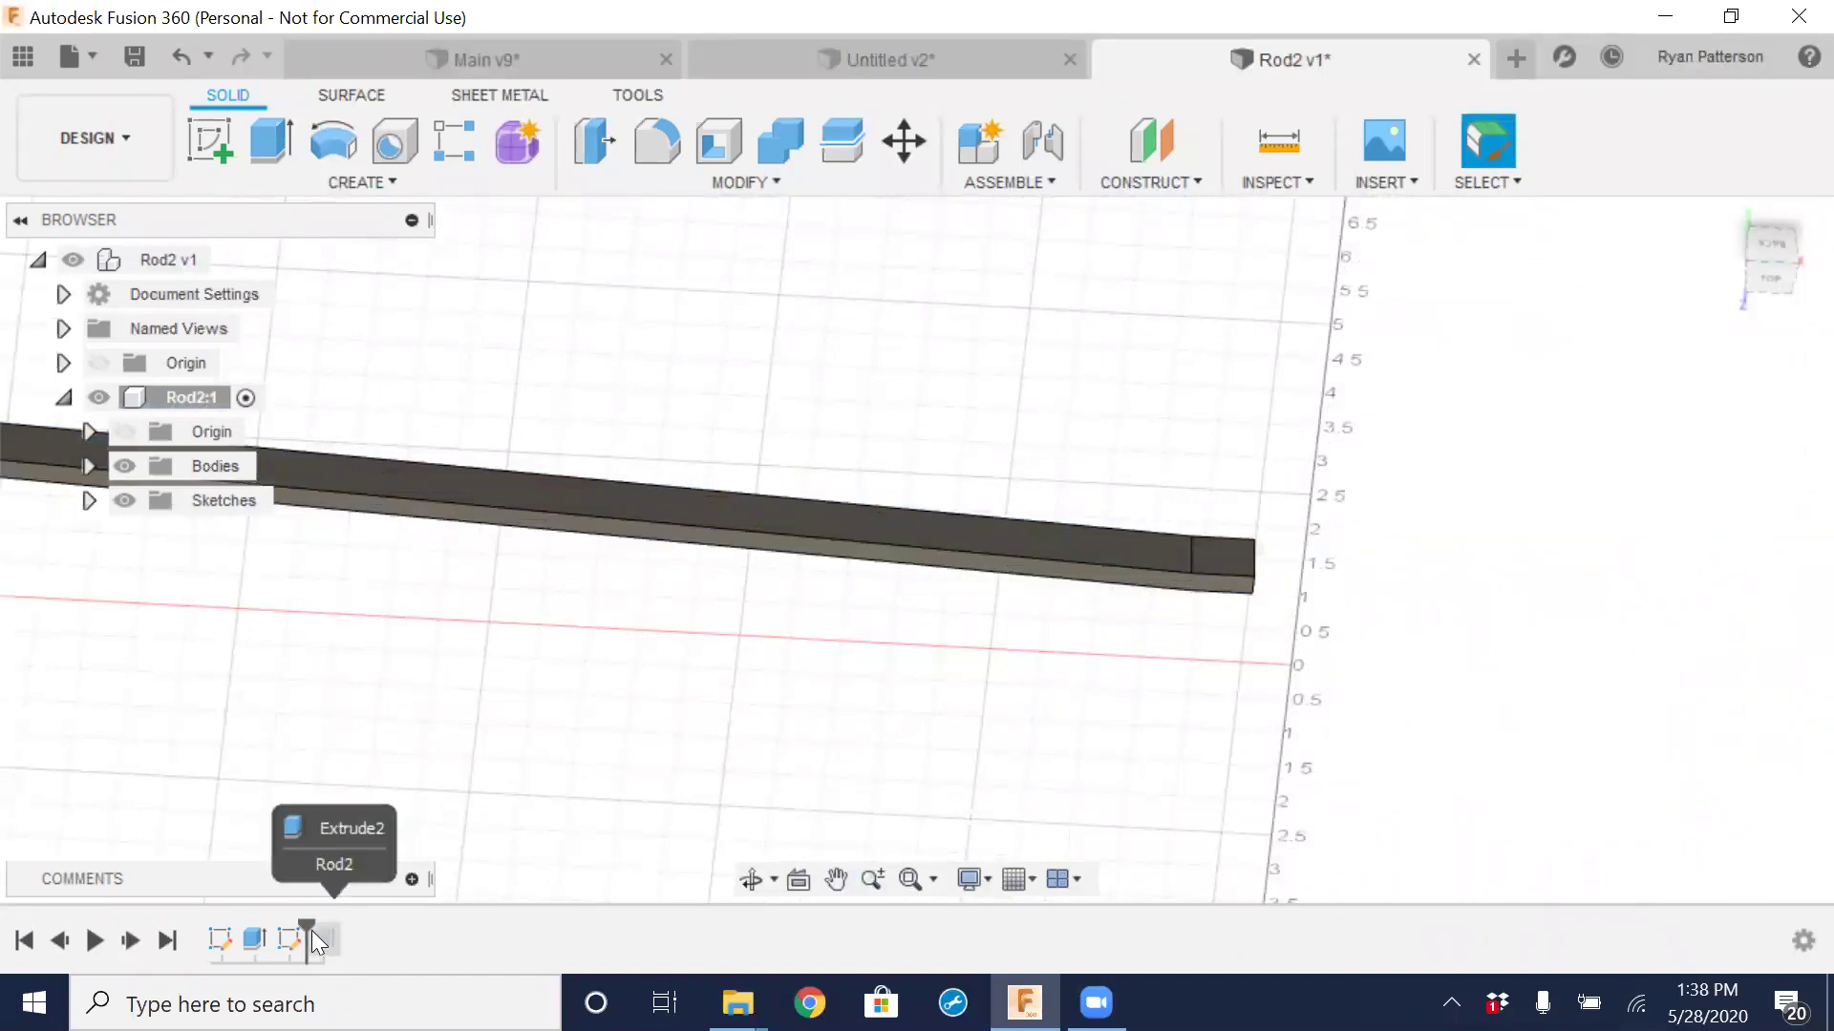
{"action": "left_click_drag", "start_coordinate": [302, 925], "coordinate": [341, 929]}
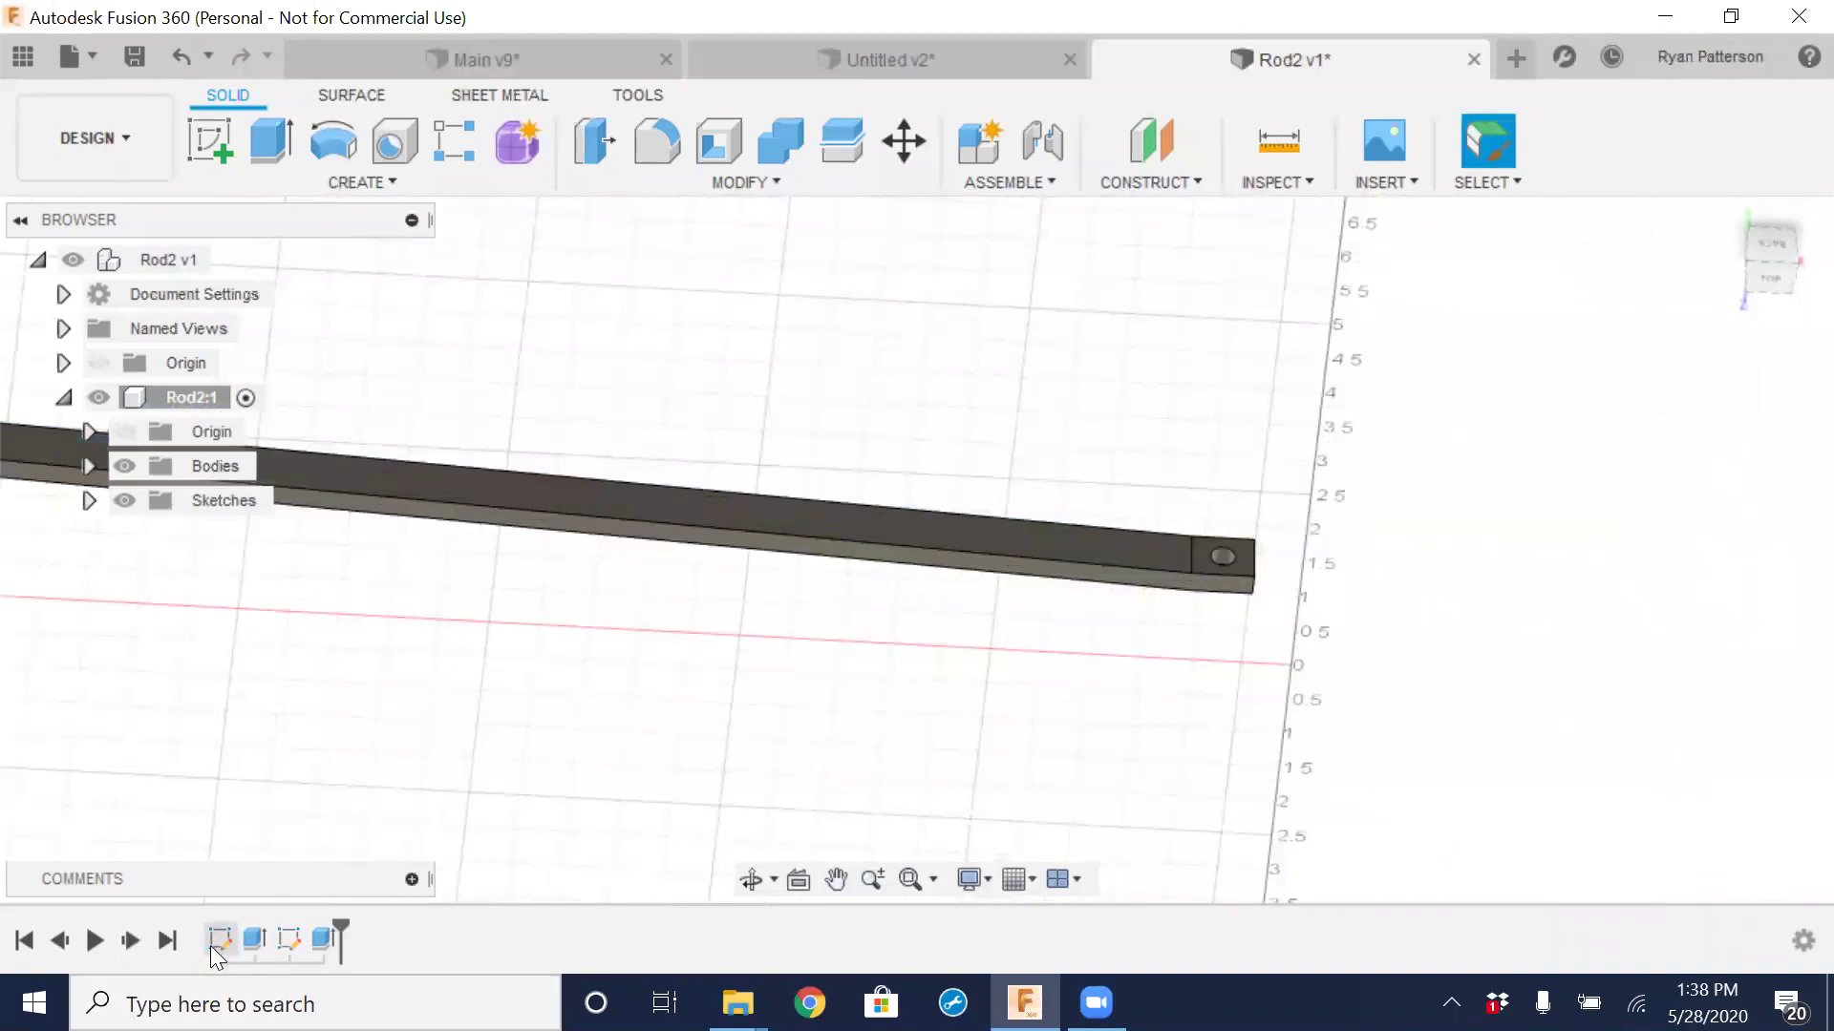
{"action": "right_click", "coordinate": [324, 945]}
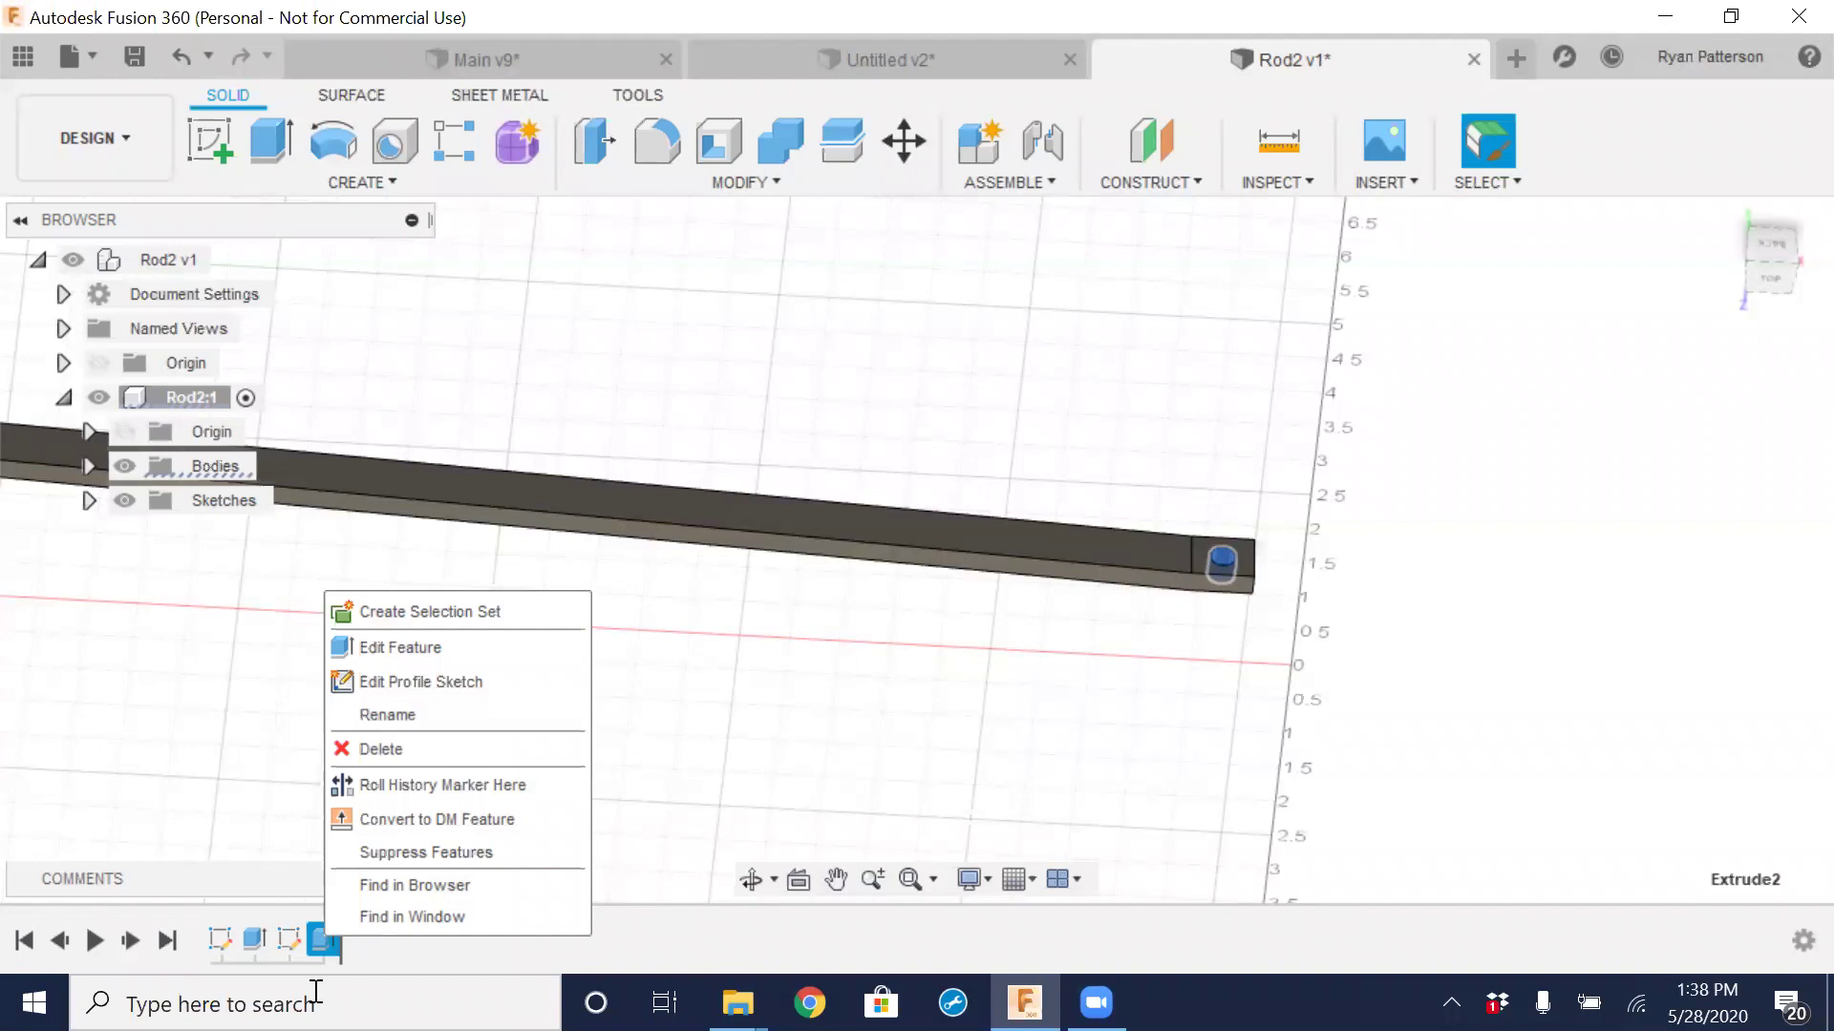
{"action": "left_click", "coordinate": [265, 793]}
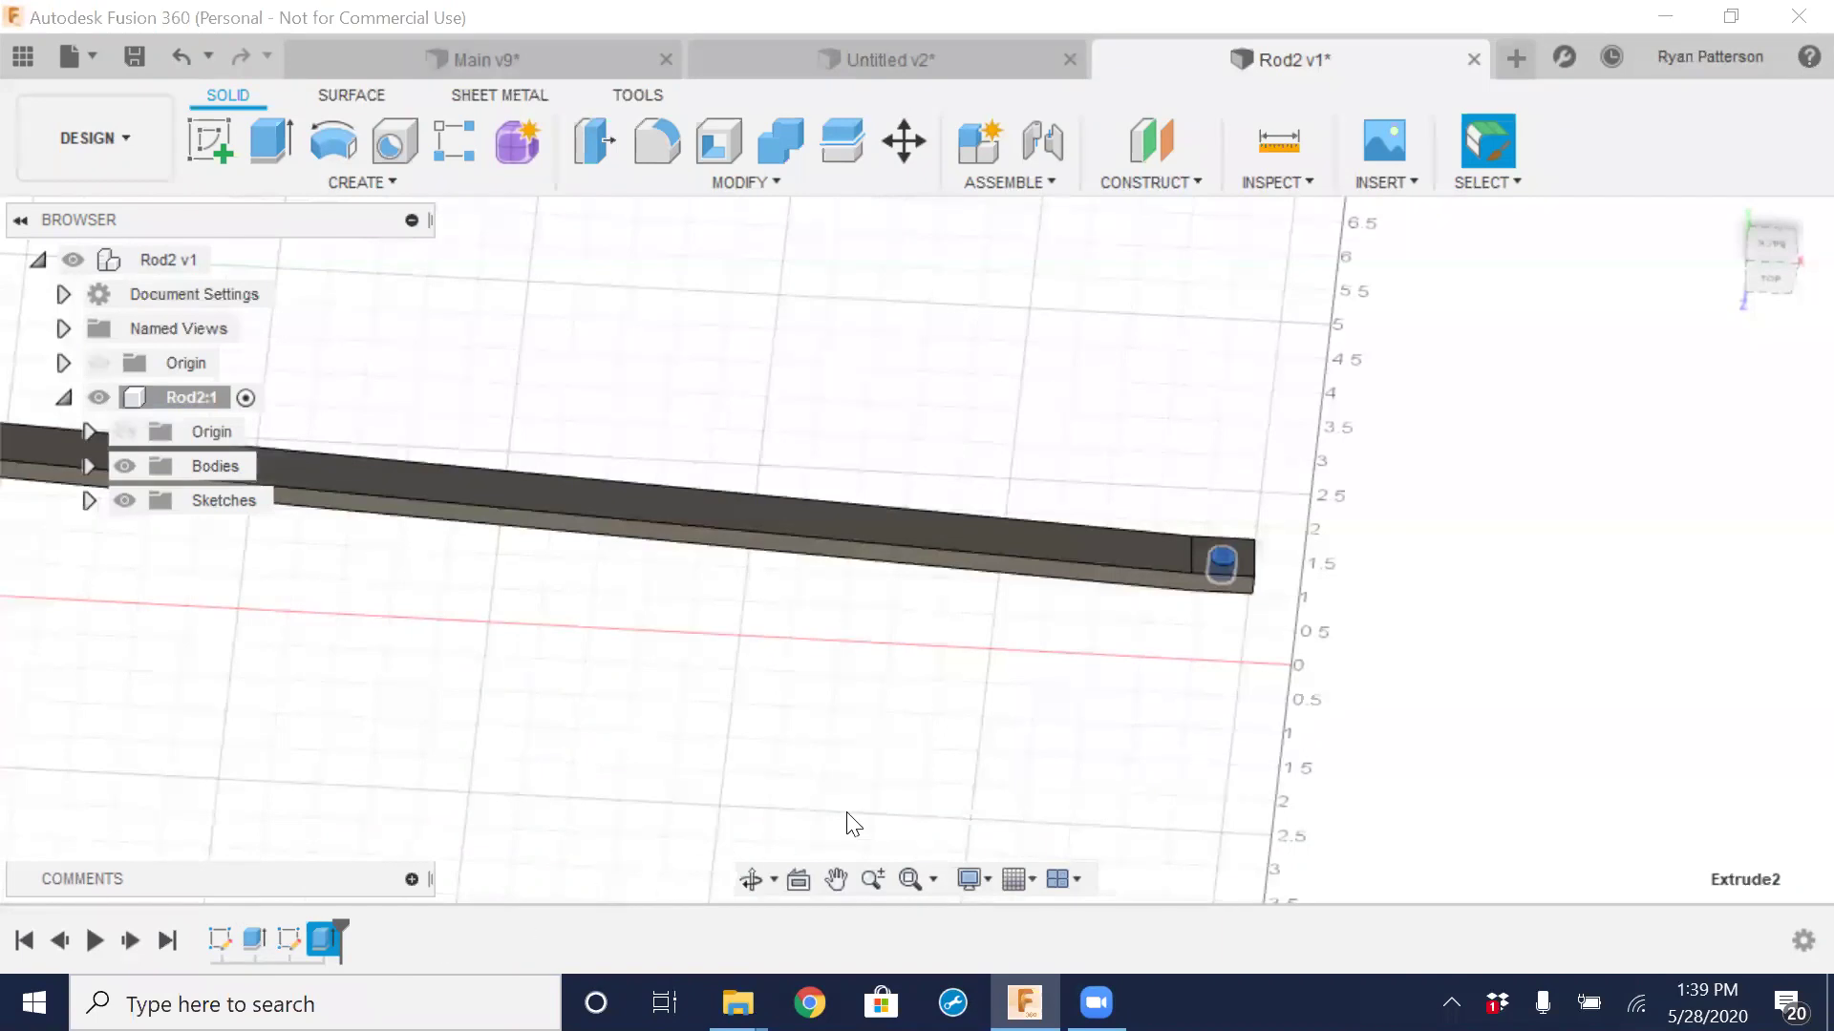
Save Rod2 with the version description "User Saved" and switch to the Untitled v2 assembly document
{"action": "left_click", "coordinate": [134, 61]}
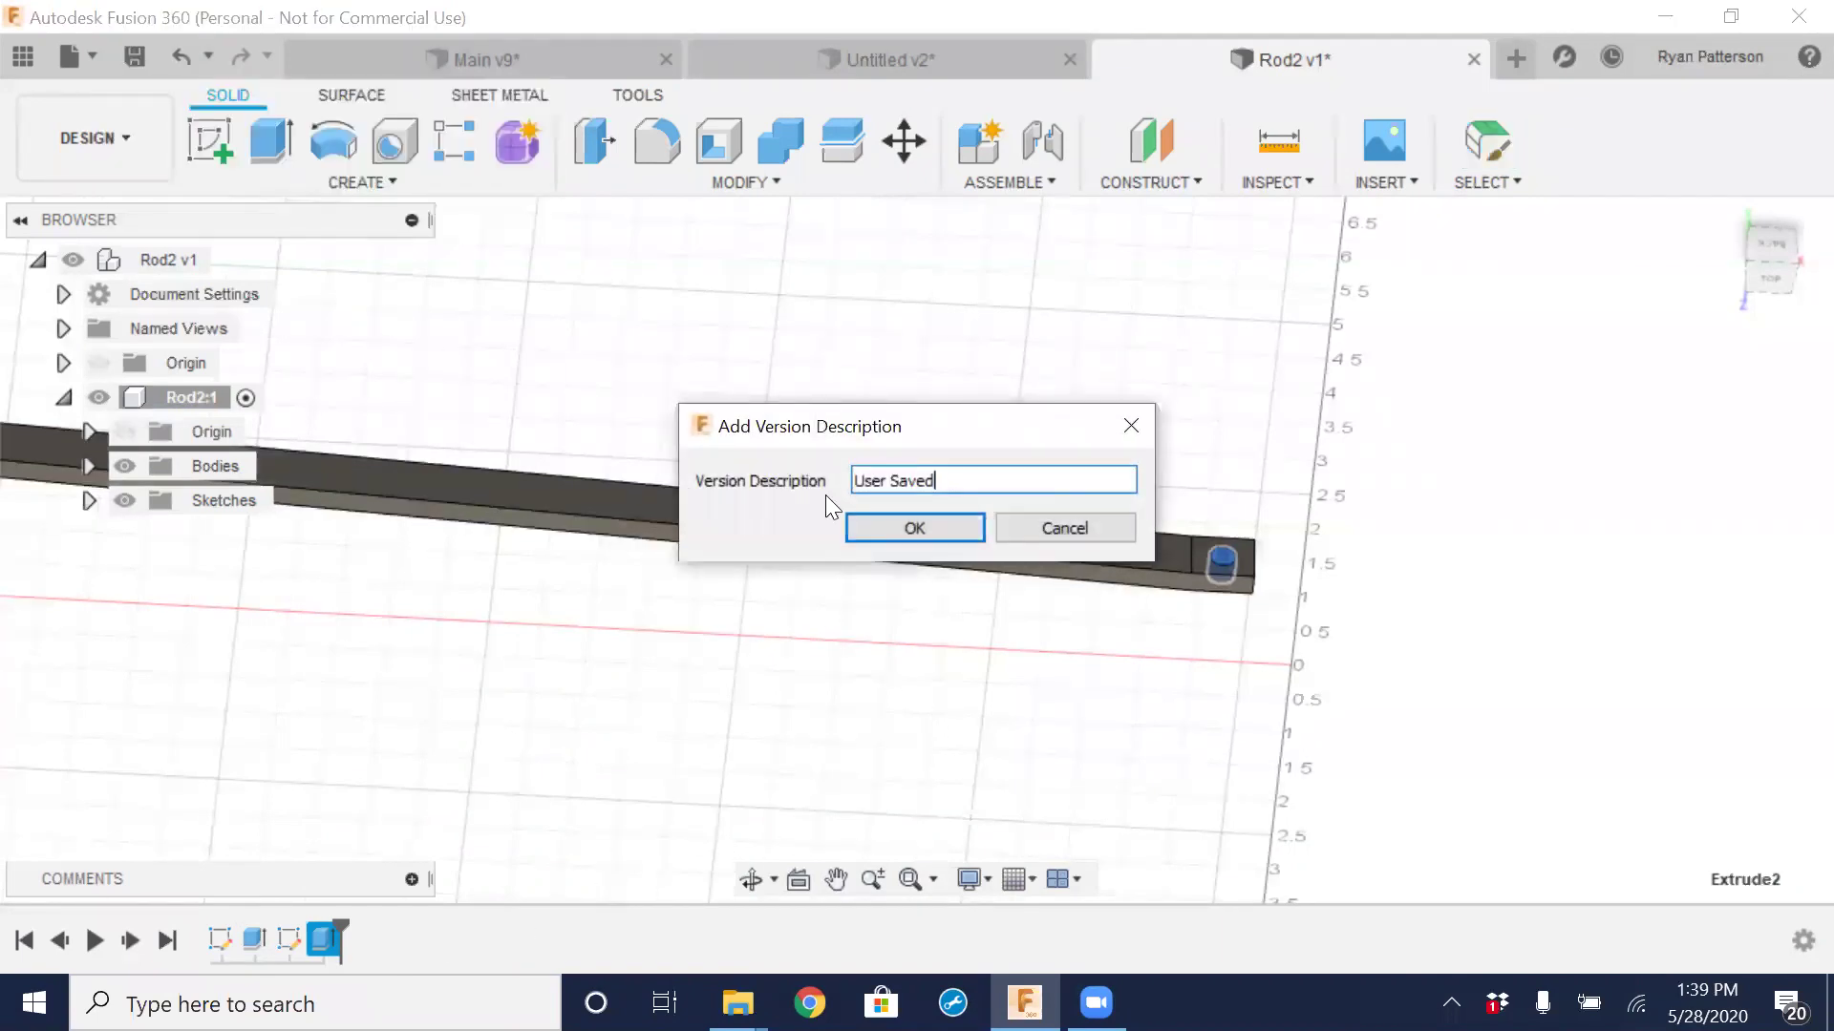
{"action": "left_click", "coordinate": [914, 529]}
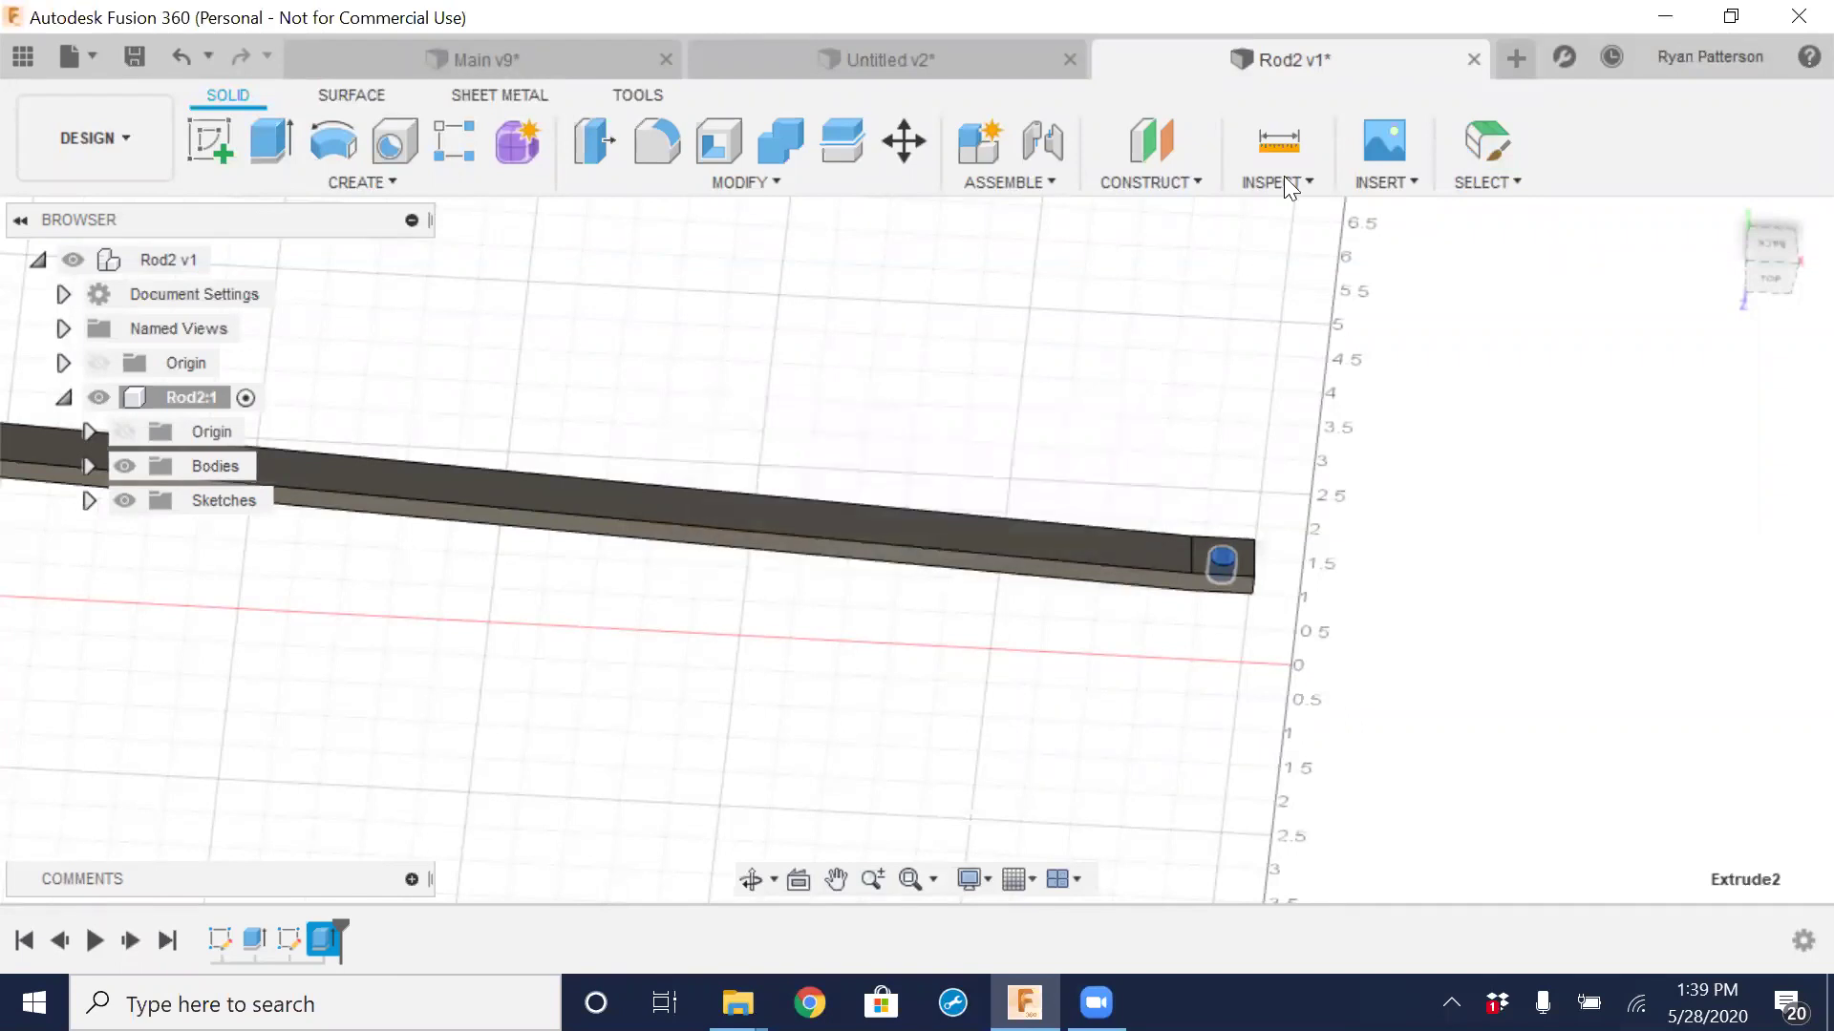
{"action": "scroll", "coordinate": [1153, 453], "scroll_direction": "down", "scroll_amount": 3}
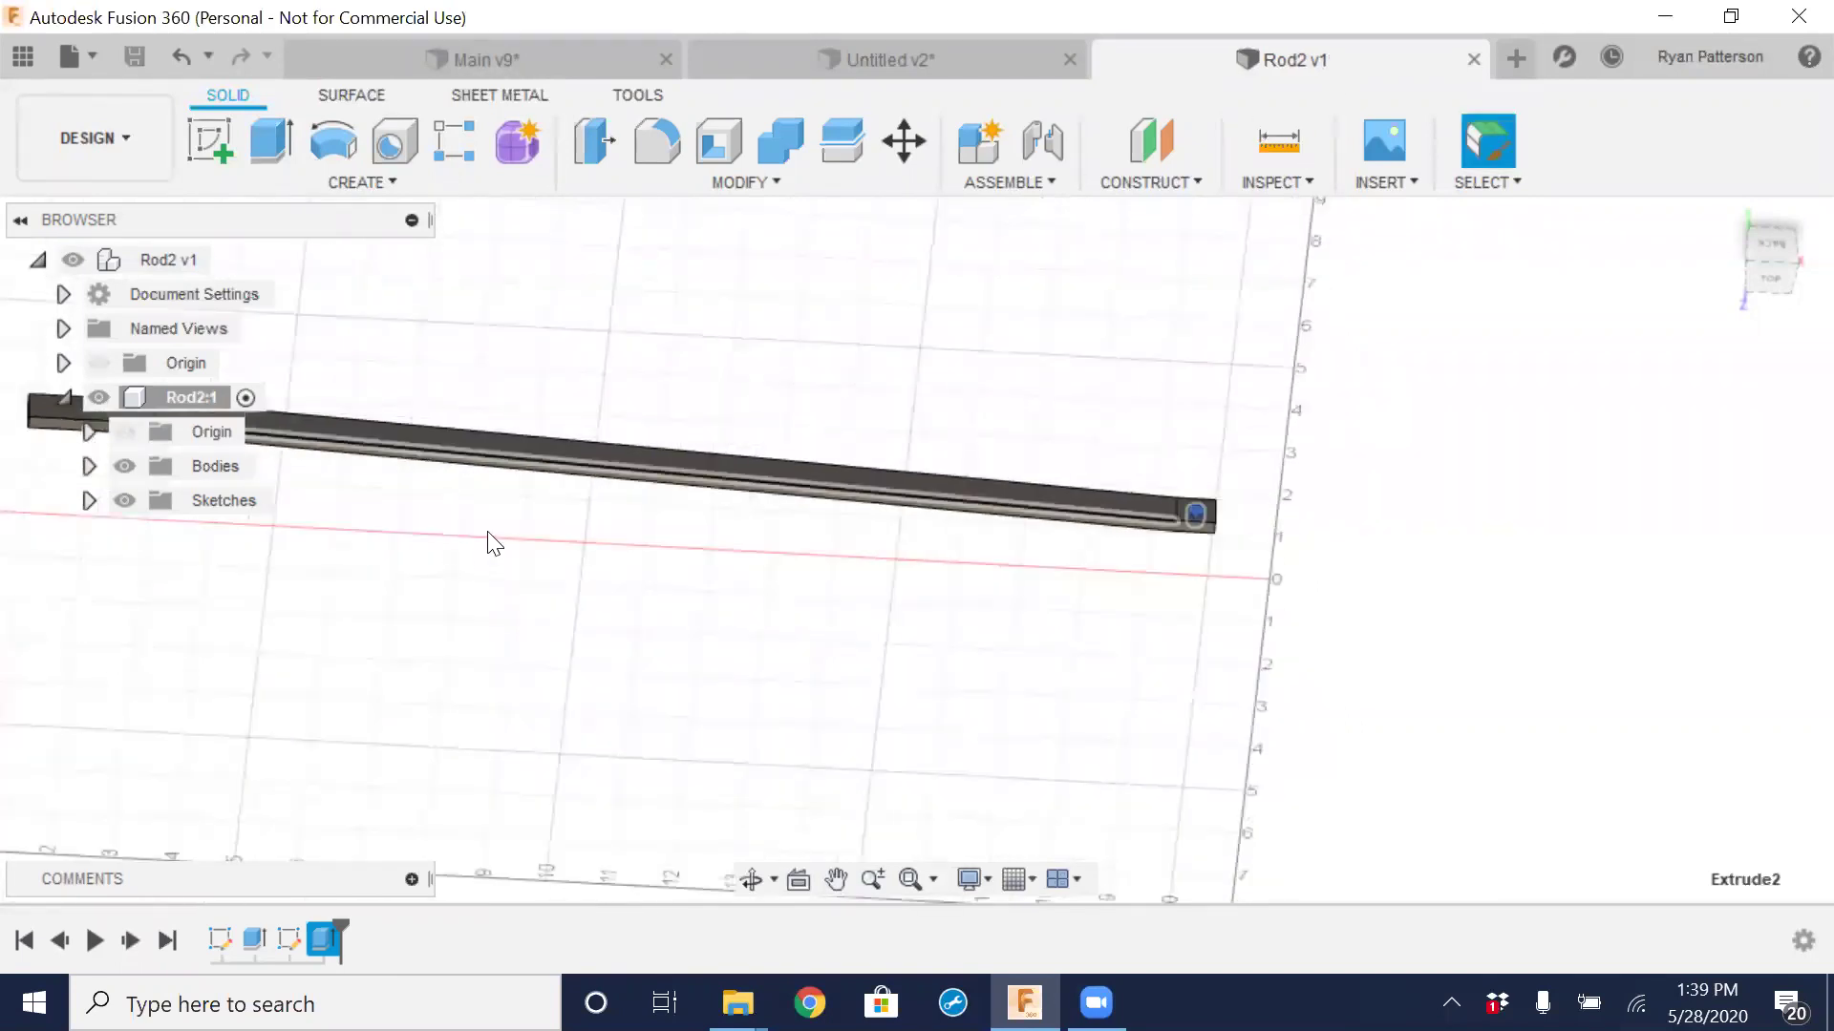
{"action": "middle_click_drag", "start_coordinate": [827, 541], "coordinate": [1252, 597]}
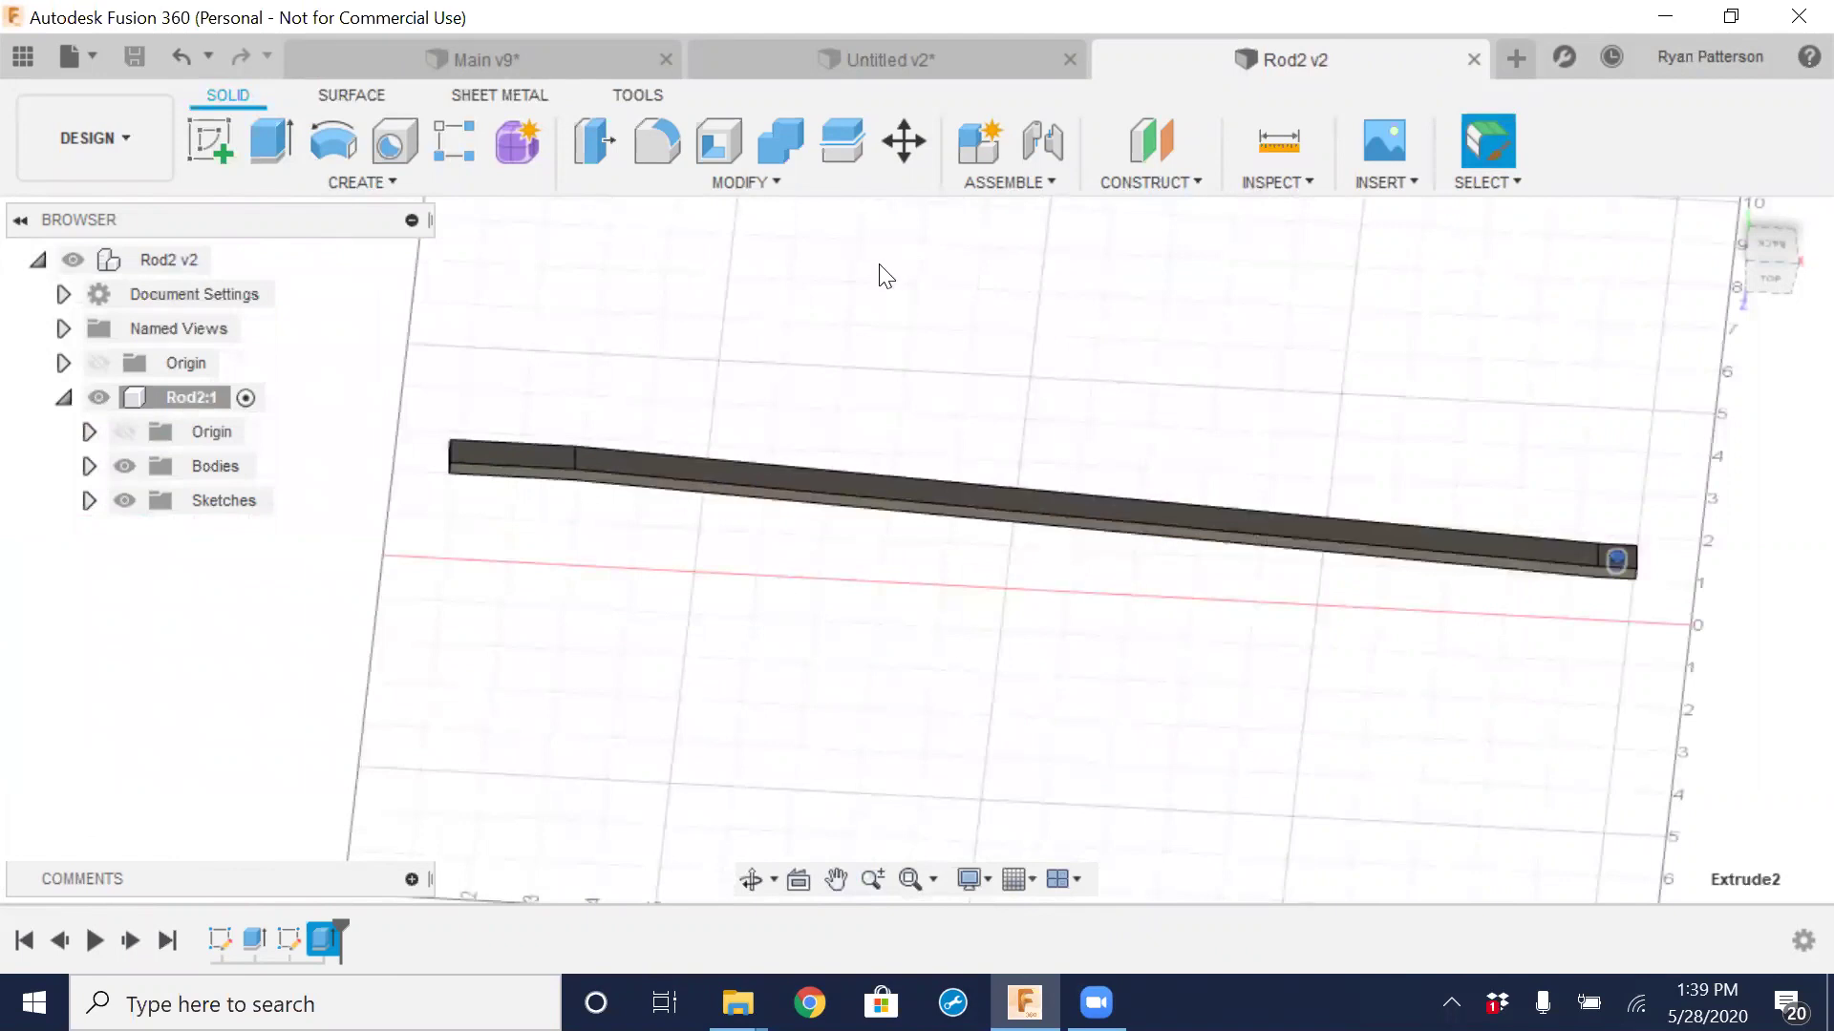
{"action": "left_click", "coordinate": [858, 55]}
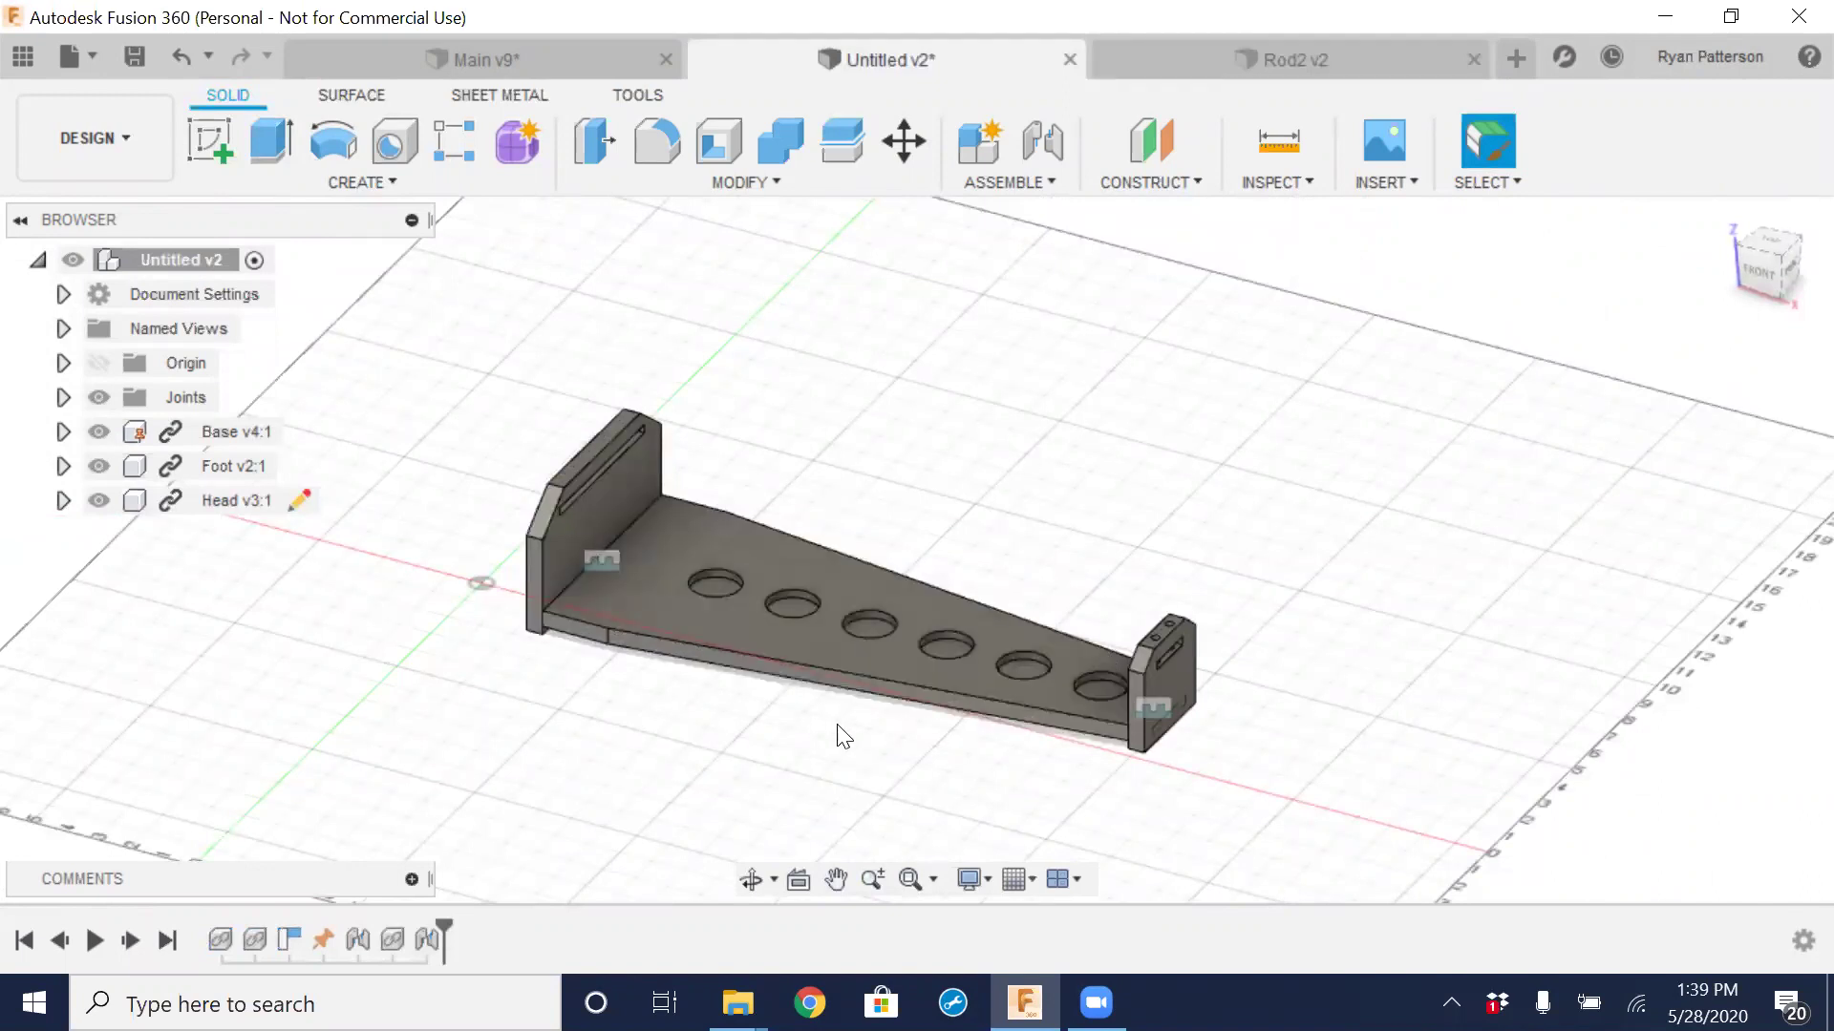
Insert Rod2 from the Shoot the Moon project into the assembly and accept its placement without moving it
{"action": "middle_click_drag", "start_coordinate": [823, 758], "coordinate": [888, 743], "text": "shift"}
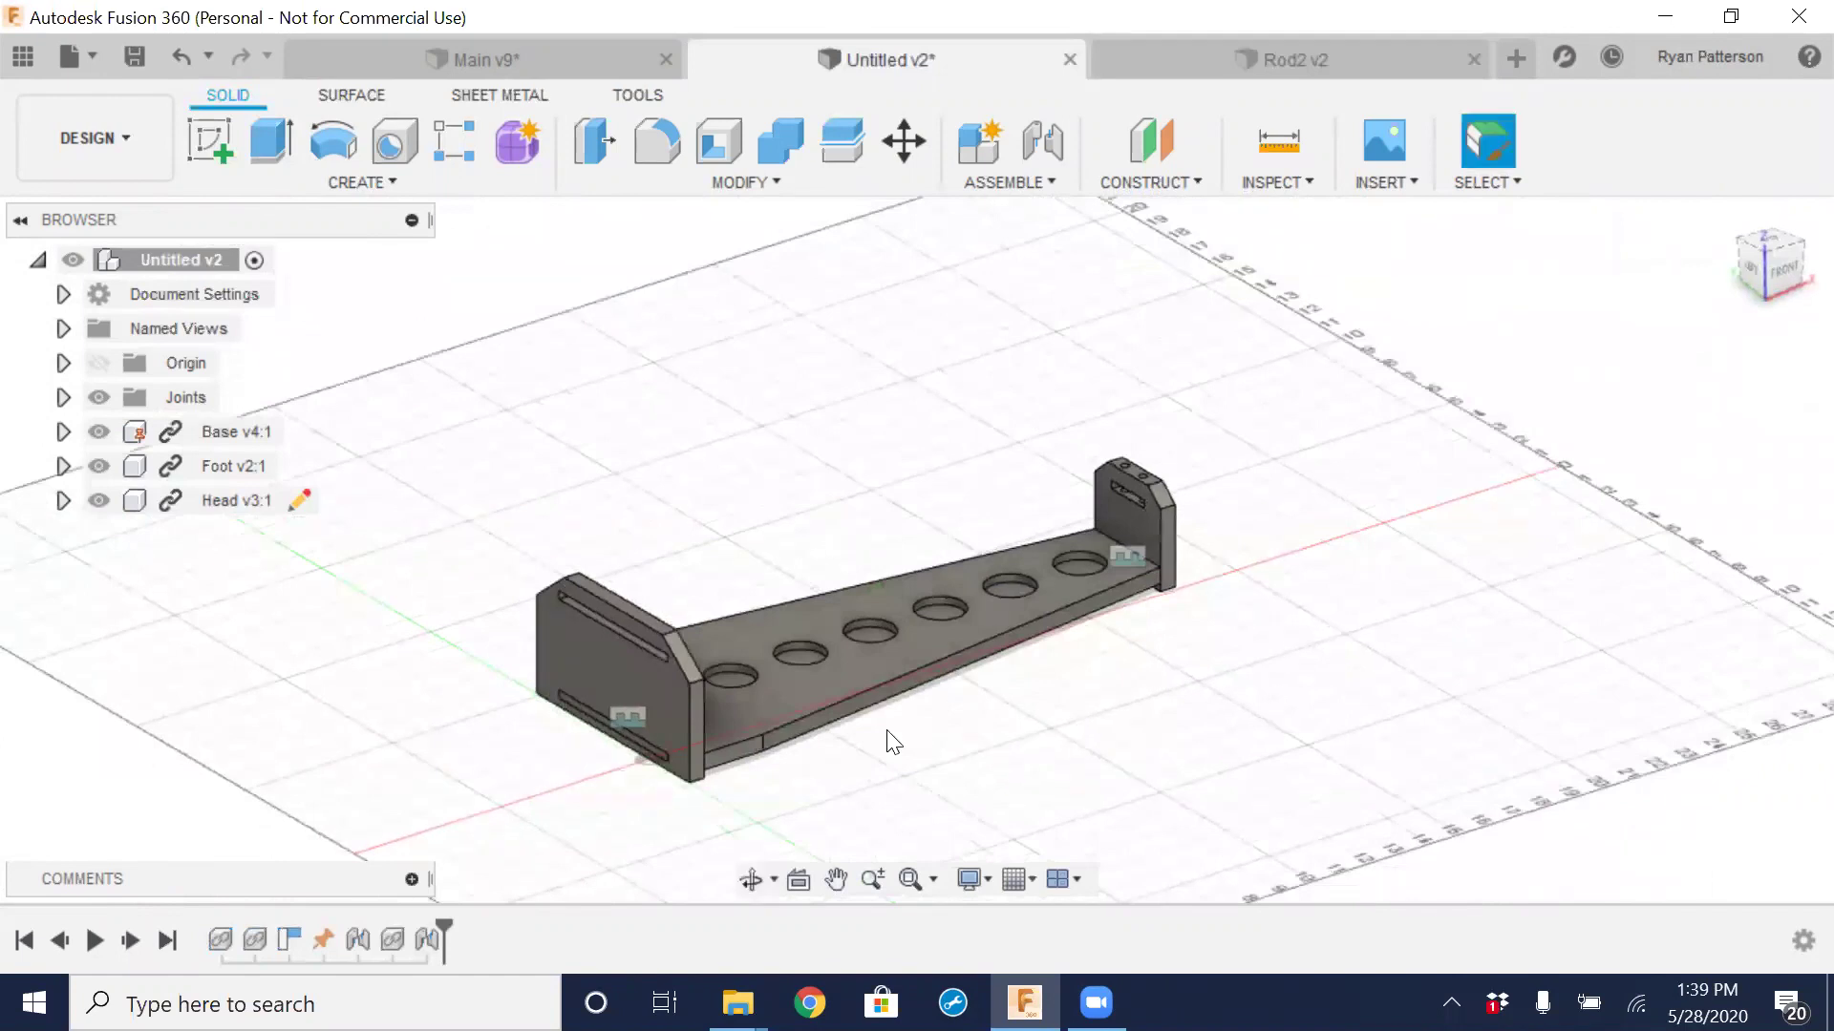
{"action": "left_click", "coordinate": [23, 57]}
{"action": "left_click_drag", "start_coordinate": [177, 903], "coordinate": [1211, 411]}
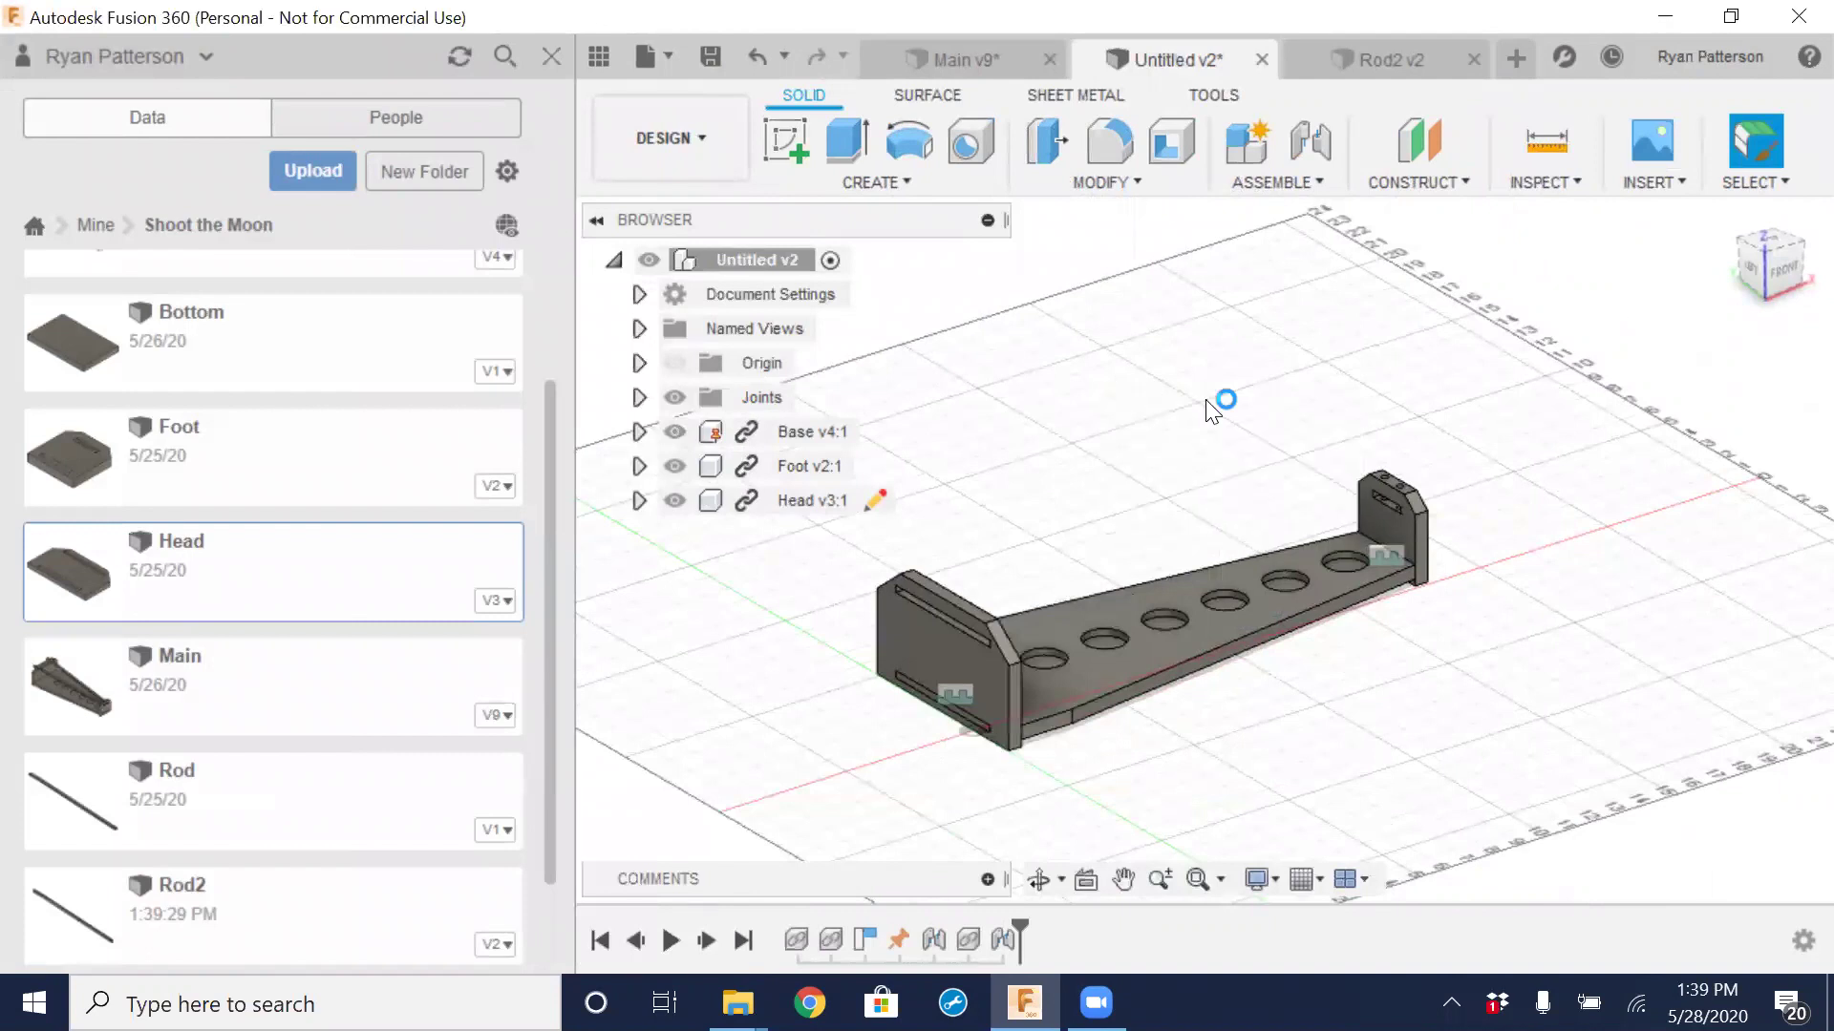
{"action": "scroll", "coordinate": [1268, 462], "scroll_direction": "up", "scroll_amount": 5}
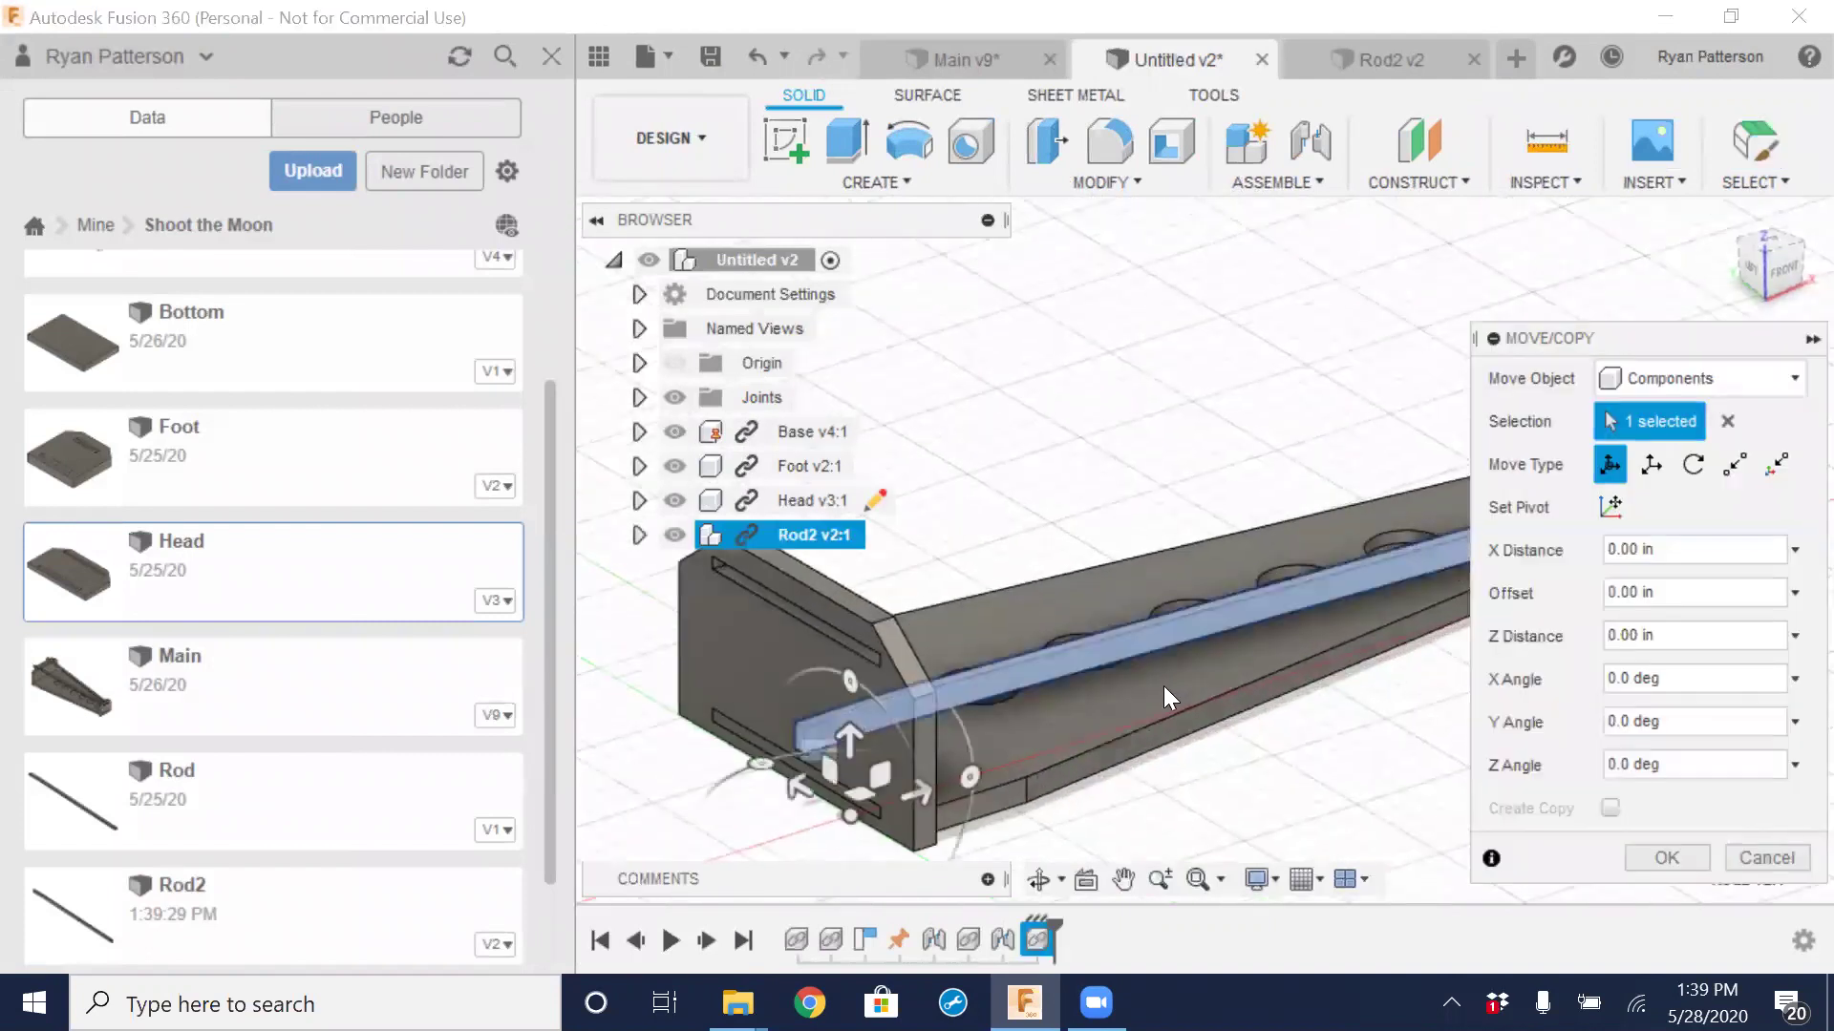
{"action": "middle_click_drag", "start_coordinate": [1299, 692], "coordinate": [1127, 539], "text": "shift"}
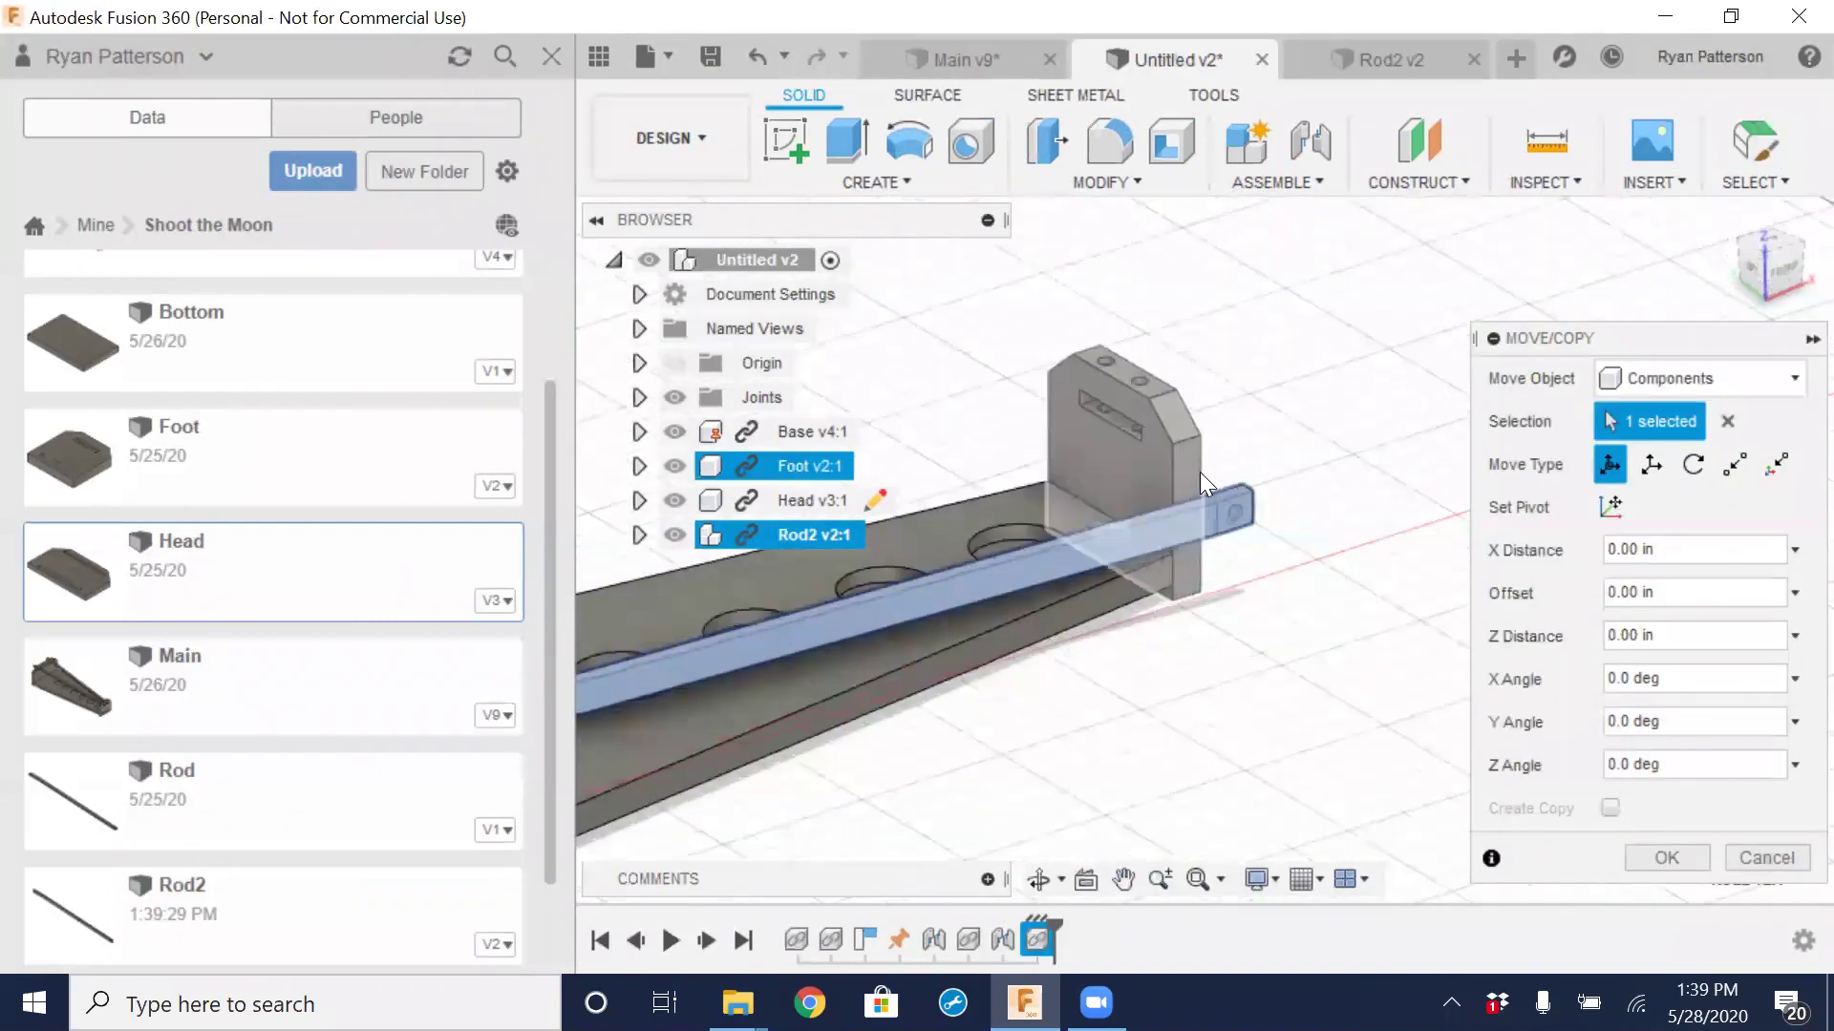
{"action": "scroll", "coordinate": [1200, 472], "scroll_direction": "up", "scroll_amount": 5}
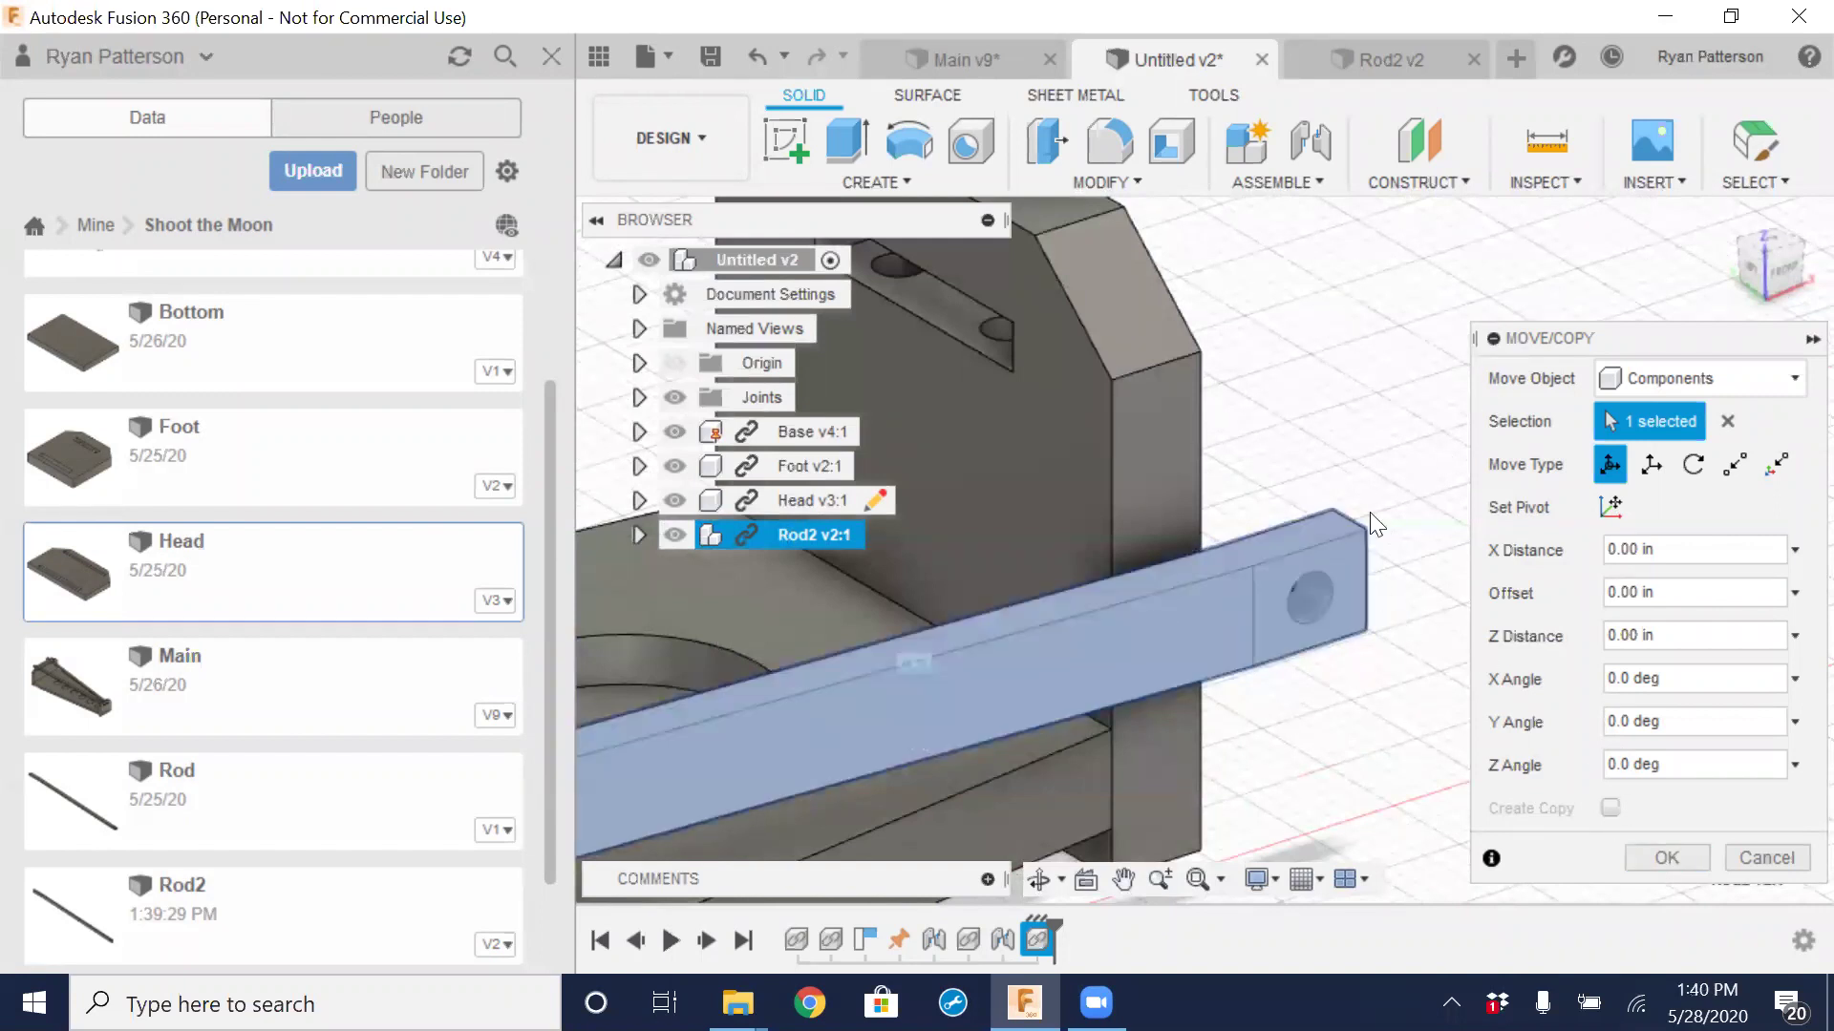
{"action": "left_click", "coordinate": [1693, 854]}
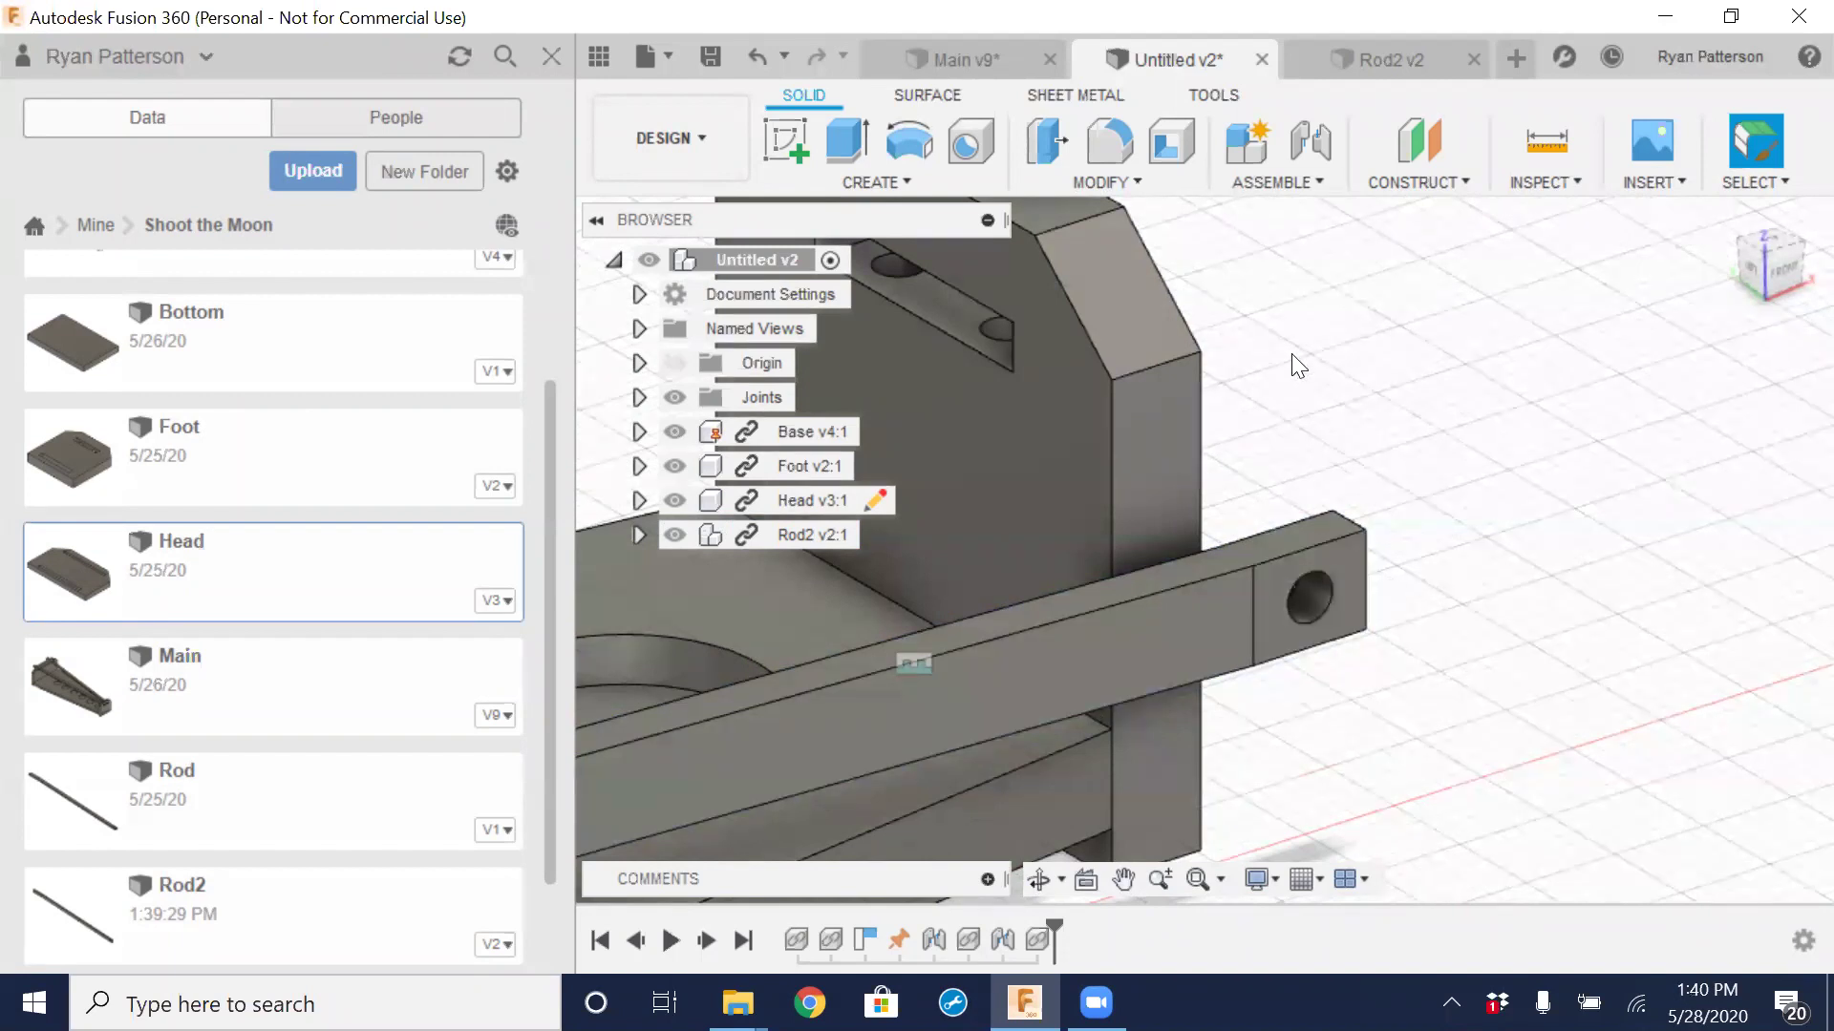
Start a joint that snaps the center of Rod2's end hole to the center of the Foot's vertical hole at the upper slot
{"action": "scroll", "coordinate": [1314, 325], "scroll_direction": "down", "scroll_amount": 2}
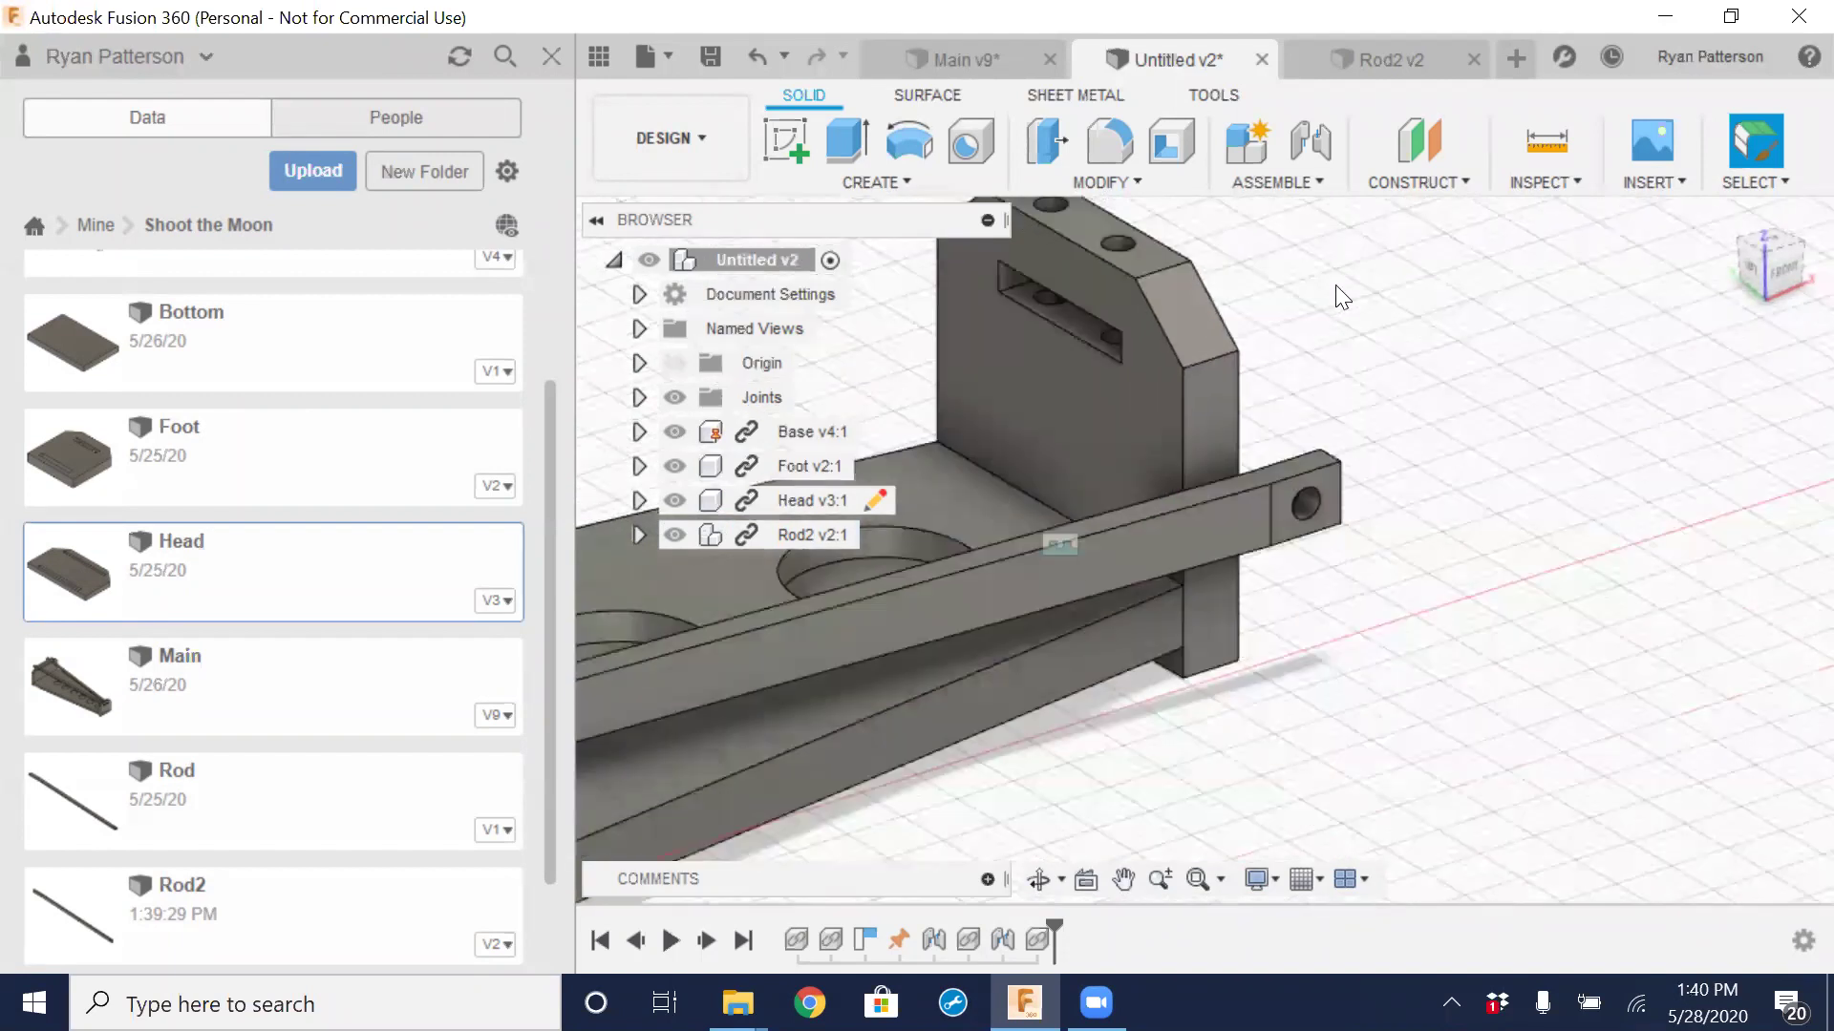
{"action": "left_click", "coordinate": [1300, 146]}
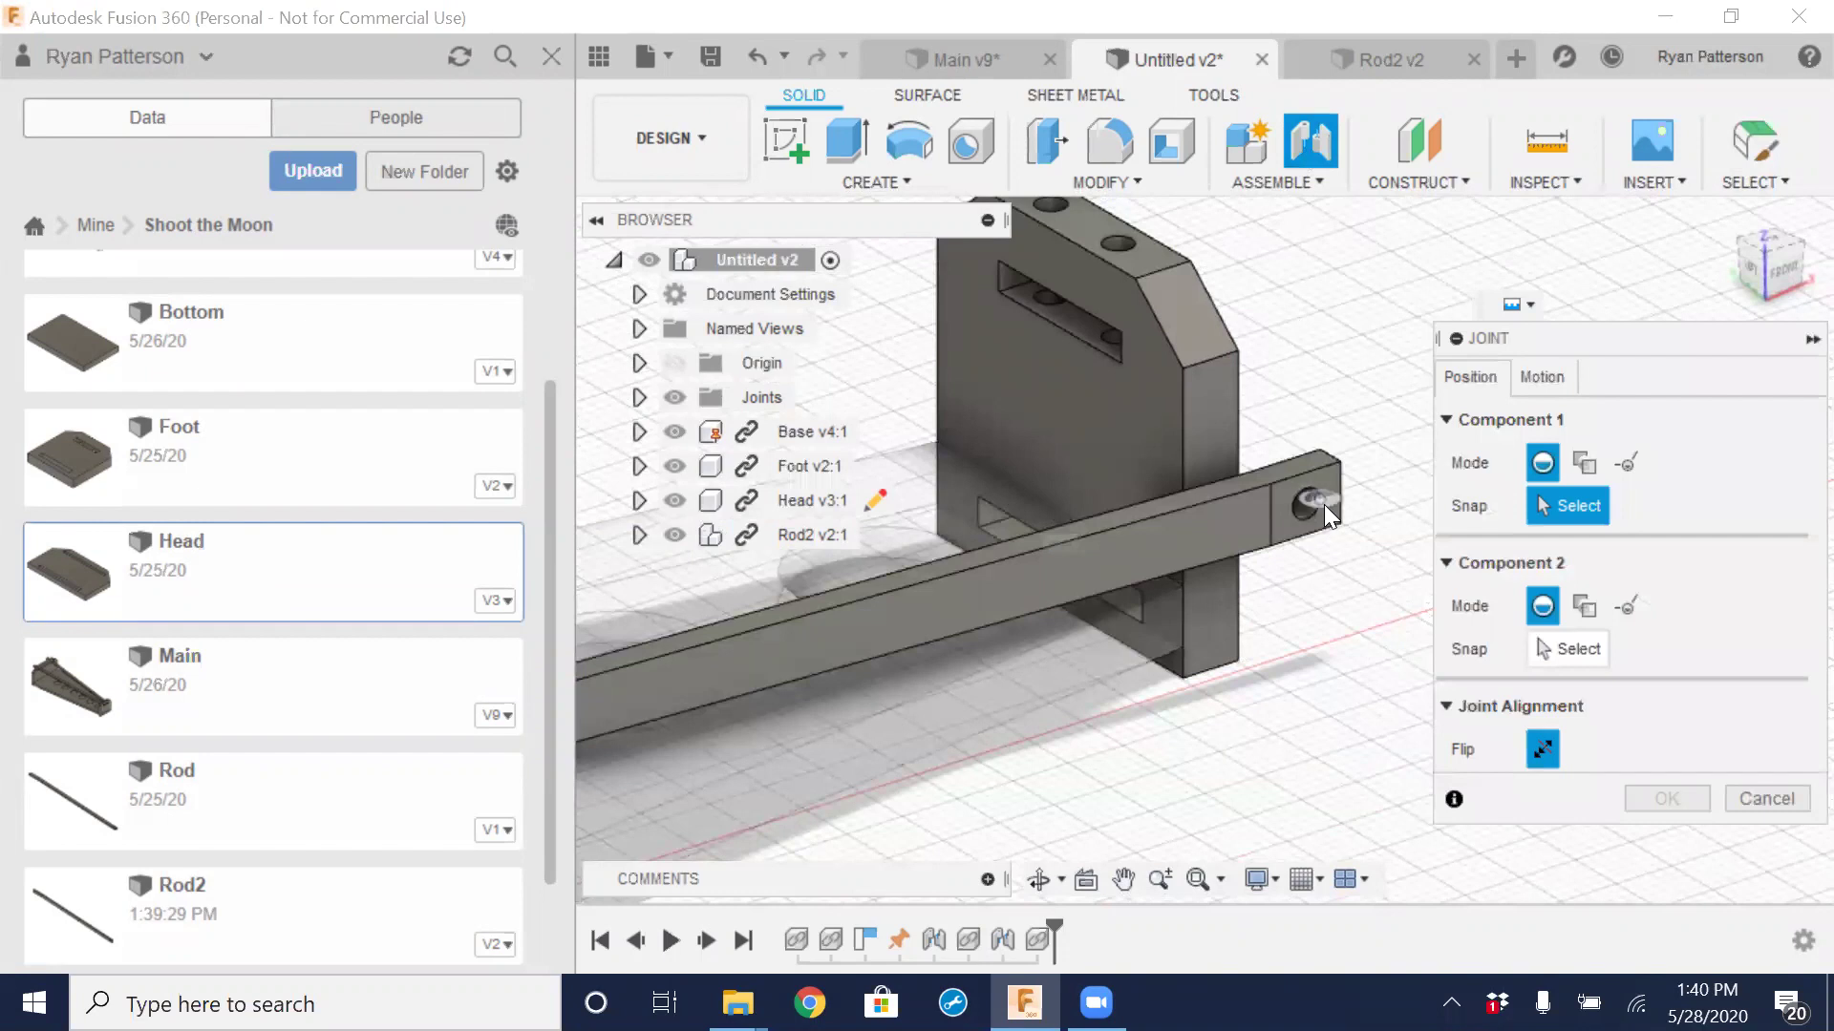
{"action": "scroll", "coordinate": [1323, 505], "scroll_direction": "up", "scroll_amount": 5}
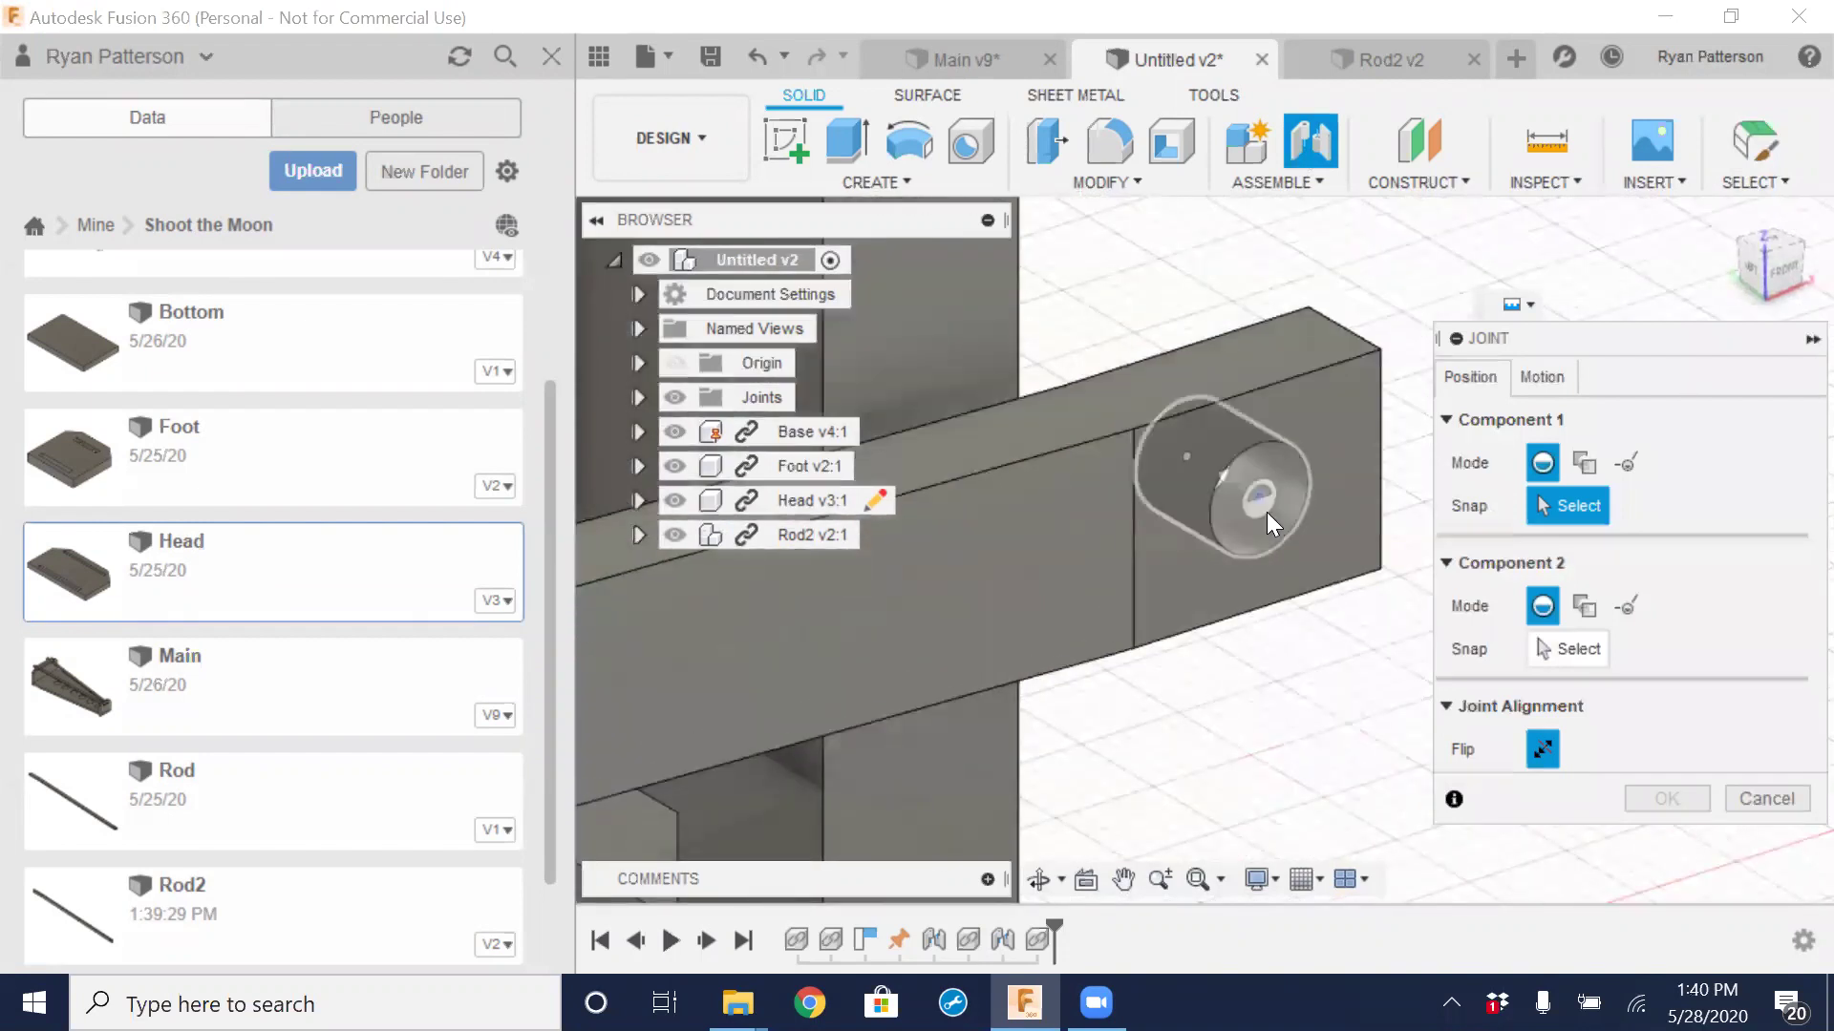
{"action": "scroll", "coordinate": [1259, 487], "scroll_direction": "up", "scroll_amount": 5}
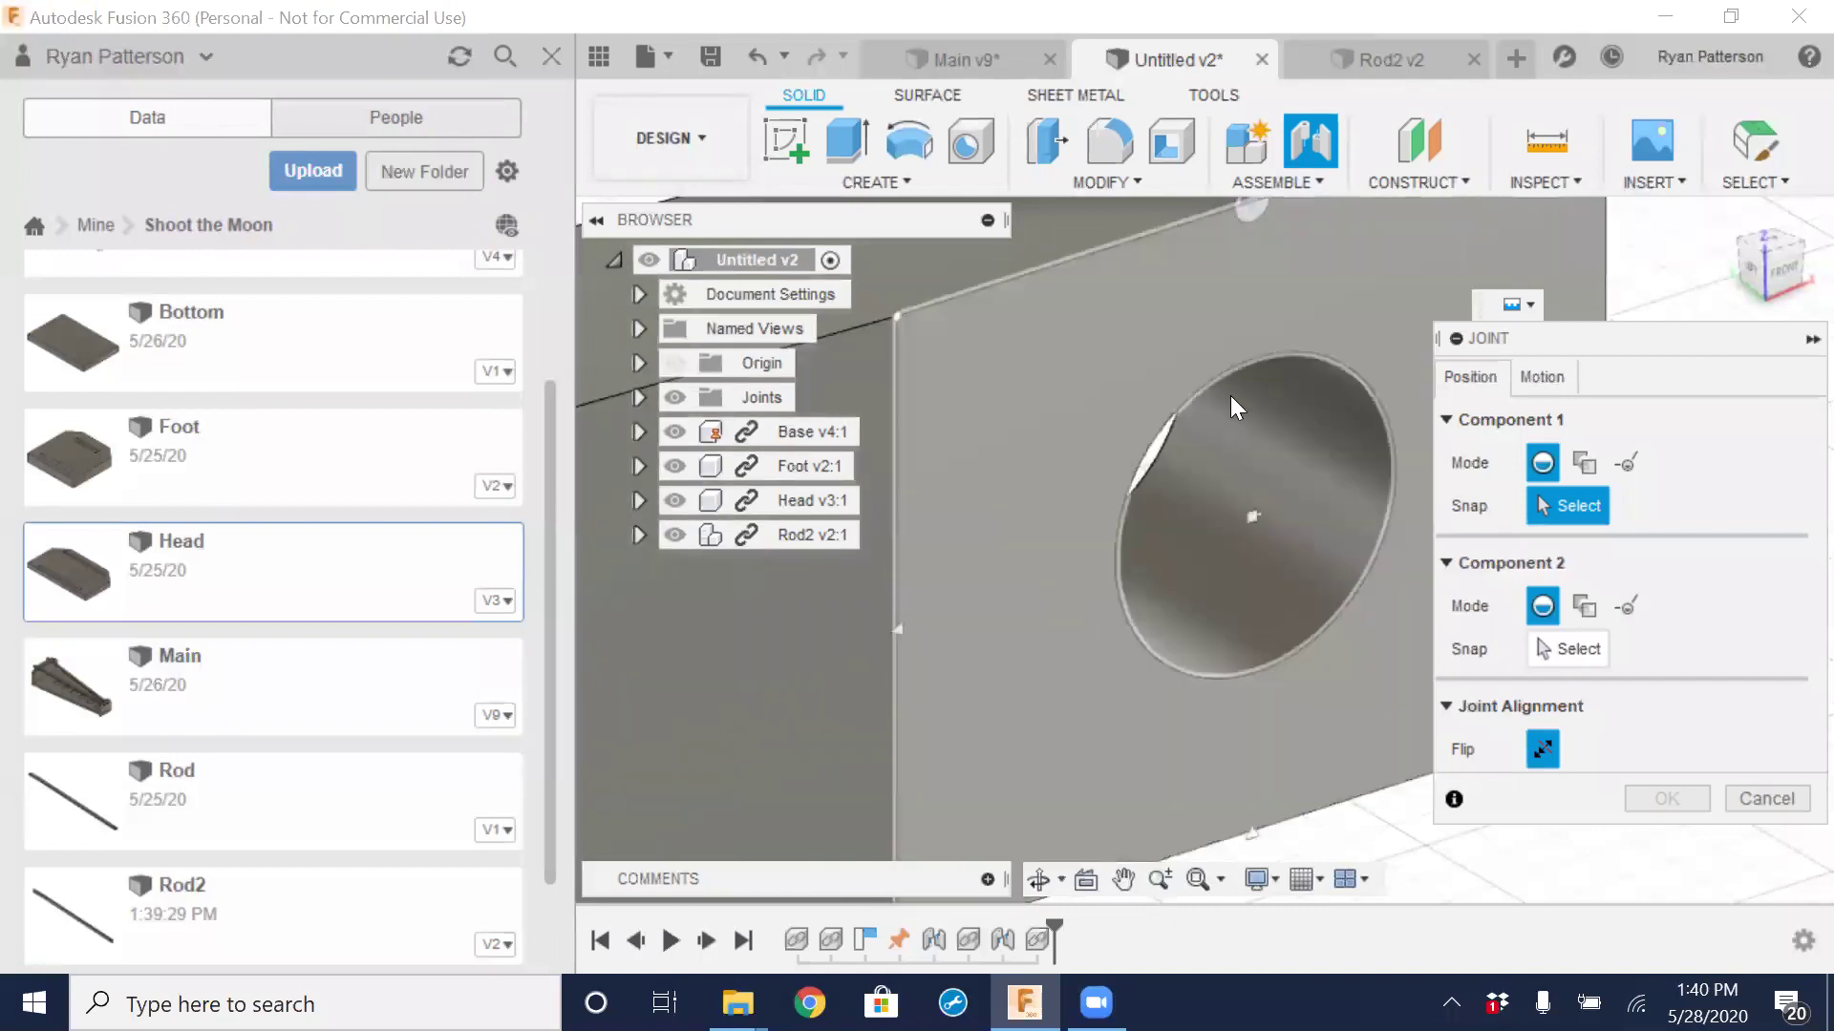
{"action": "left_click", "coordinate": [1255, 519]}
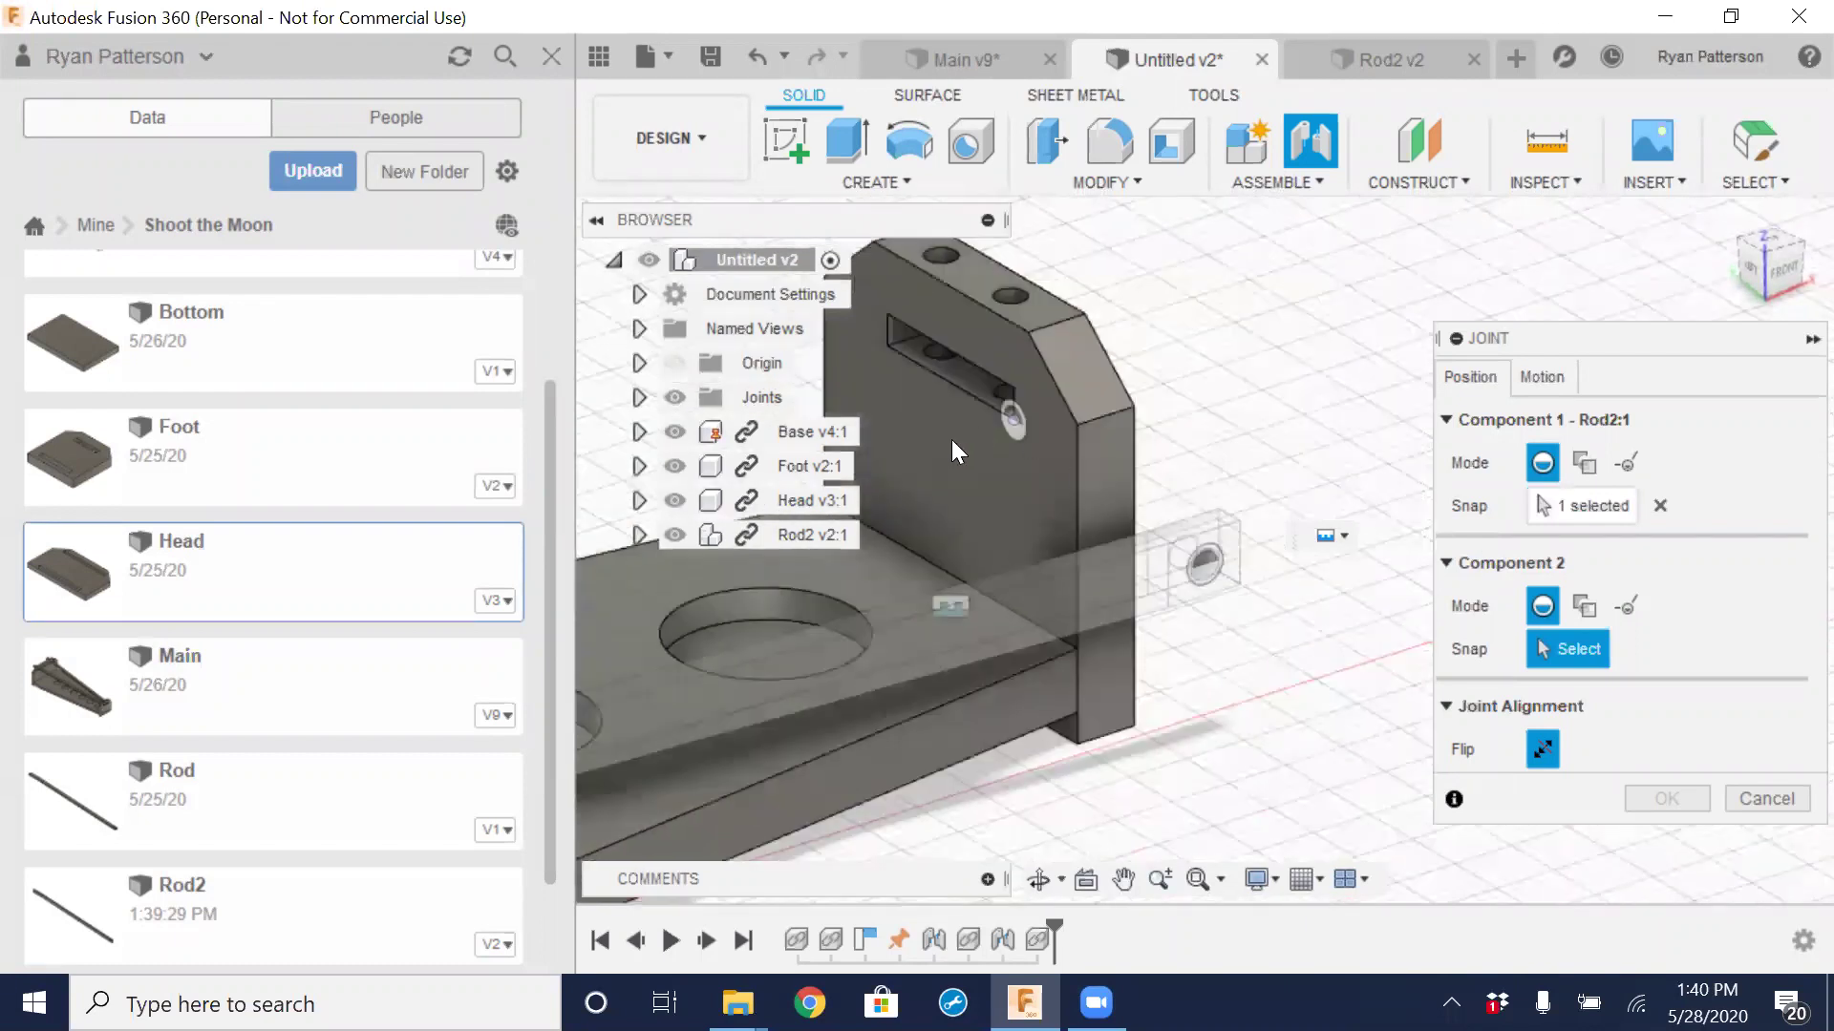
{"action": "middle_click_drag", "start_coordinate": [990, 445], "coordinate": [1075, 453]}
{"action": "scroll", "coordinate": [1035, 399], "scroll_direction": "up", "scroll_amount": 6}
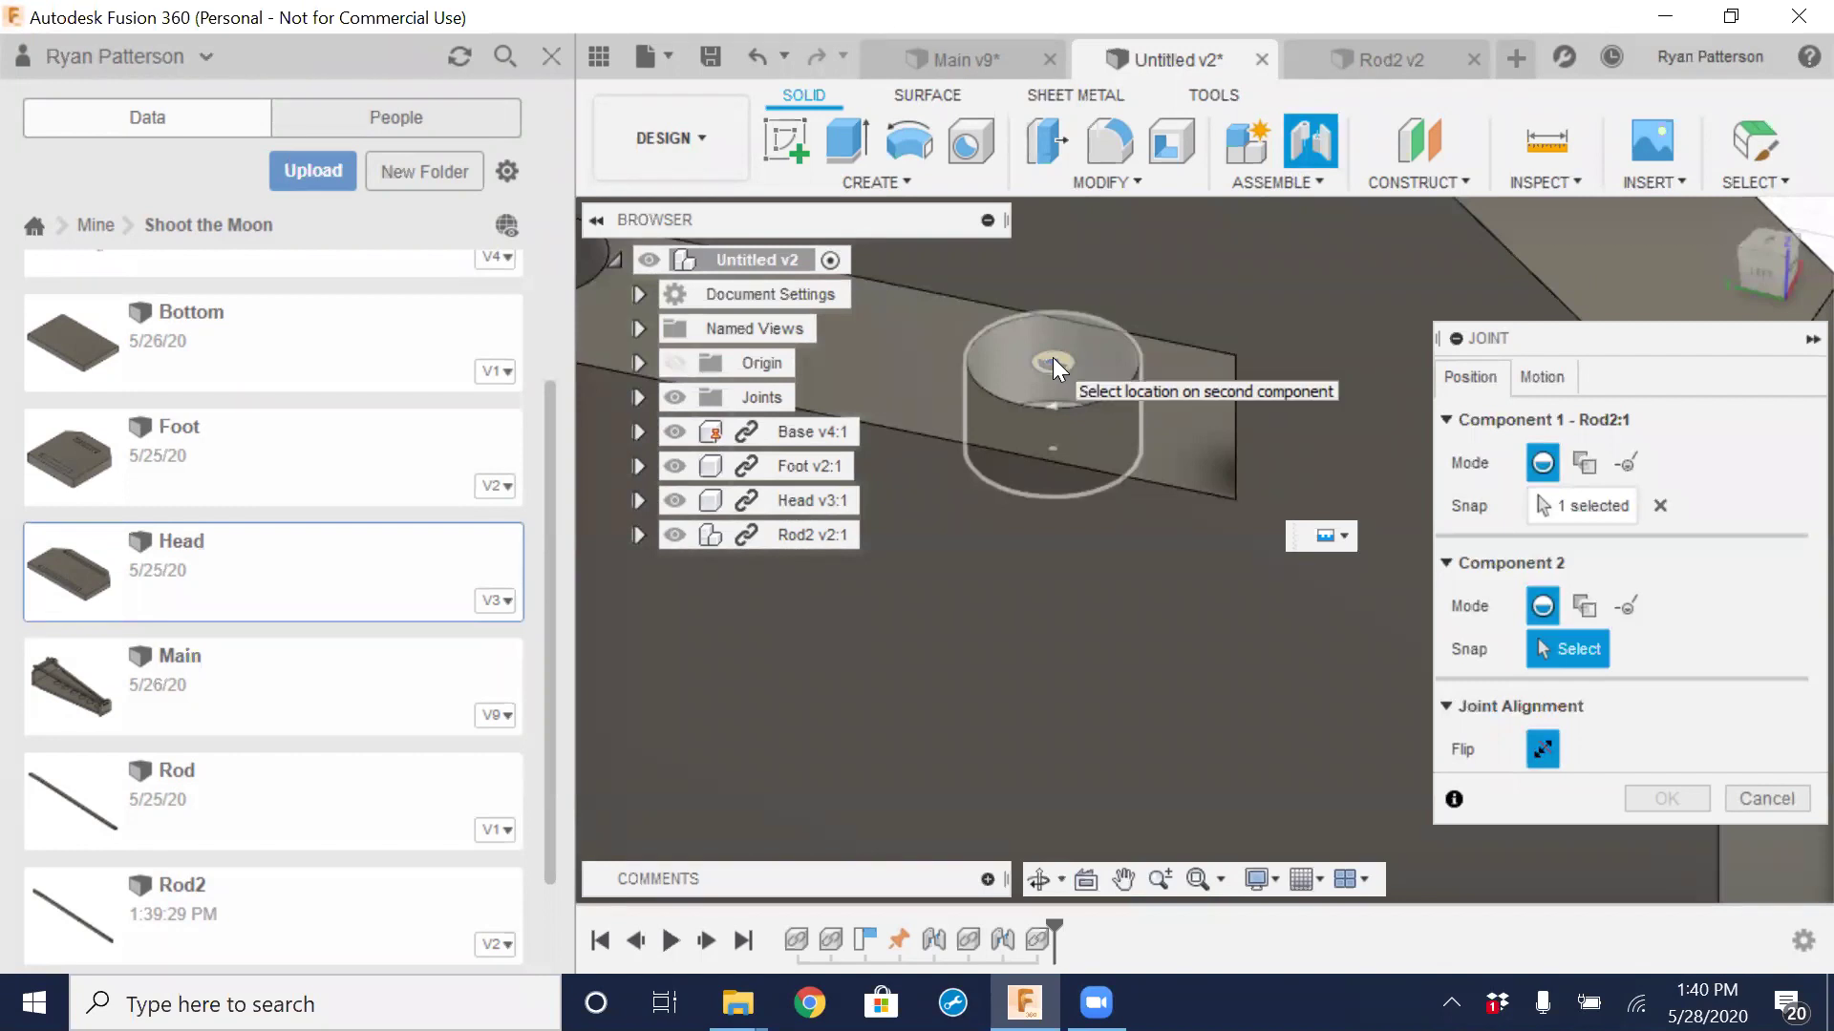
{"action": "left_click", "coordinate": [1052, 357]}
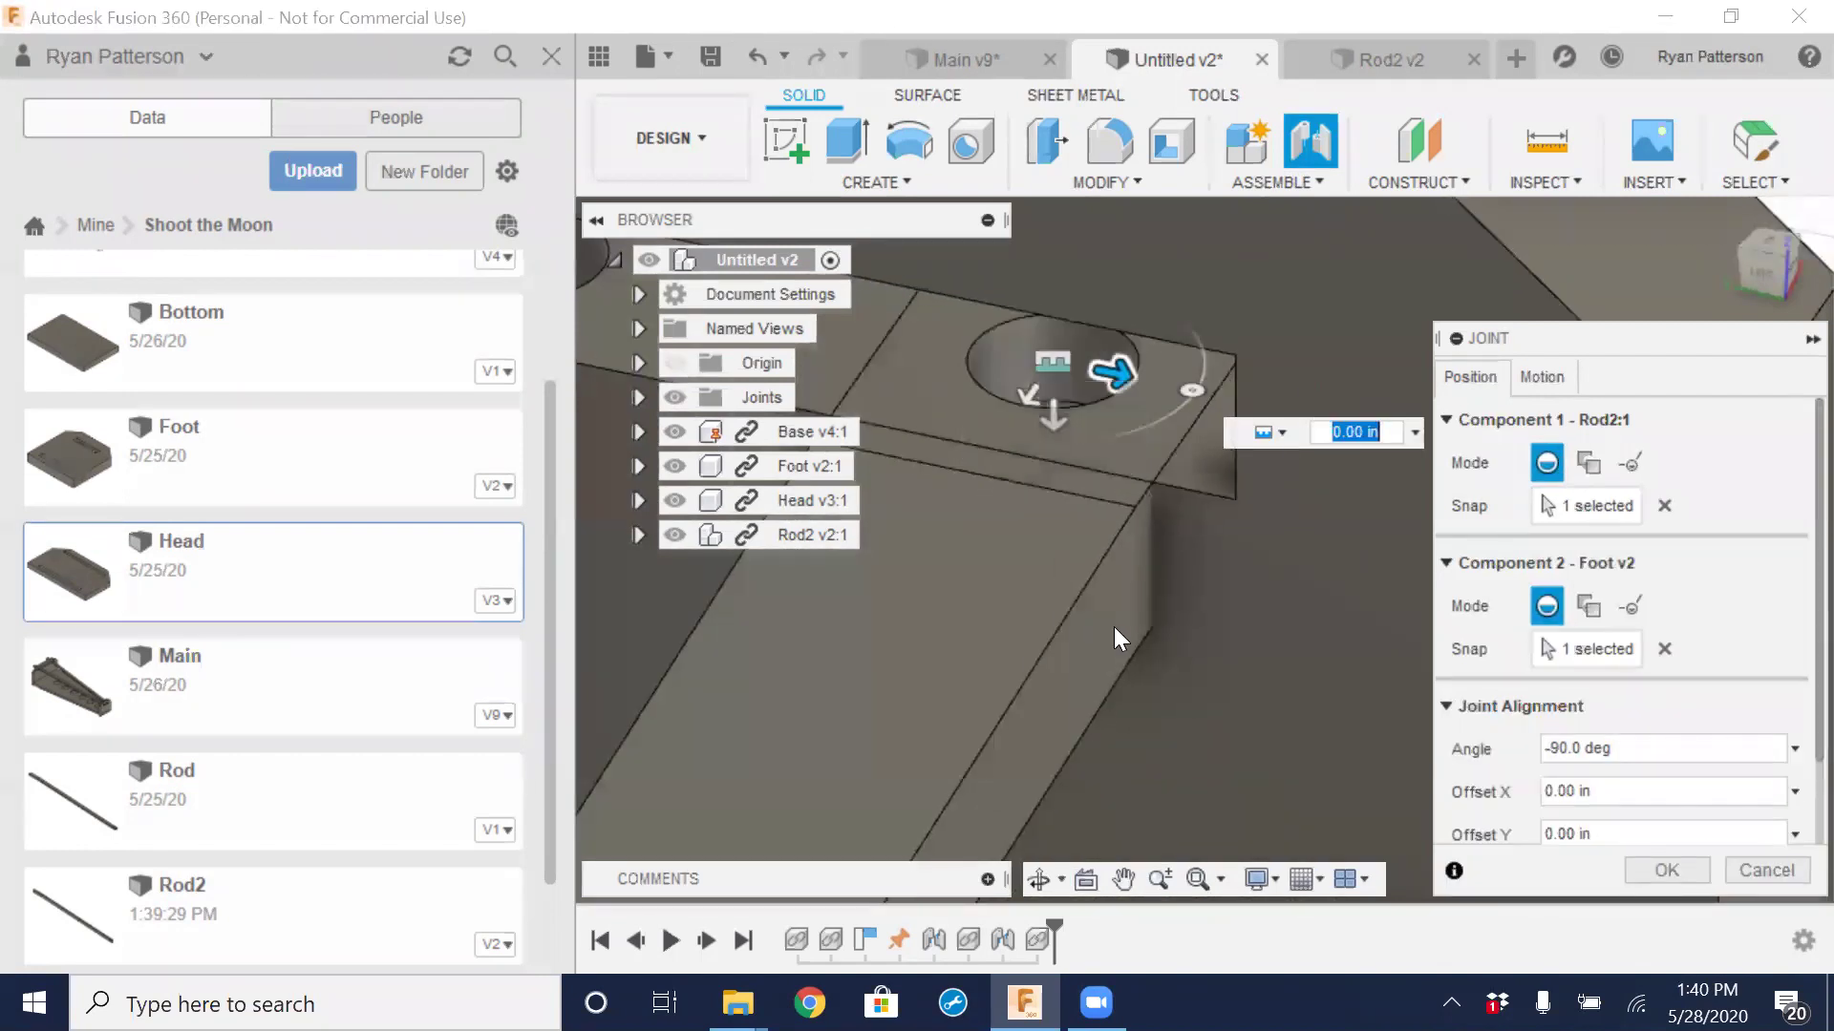
Flip the joint alignment between Rod2 and the Foot
{"action": "scroll", "coordinate": [1106, 577], "scroll_direction": "down", "scroll_amount": 5}
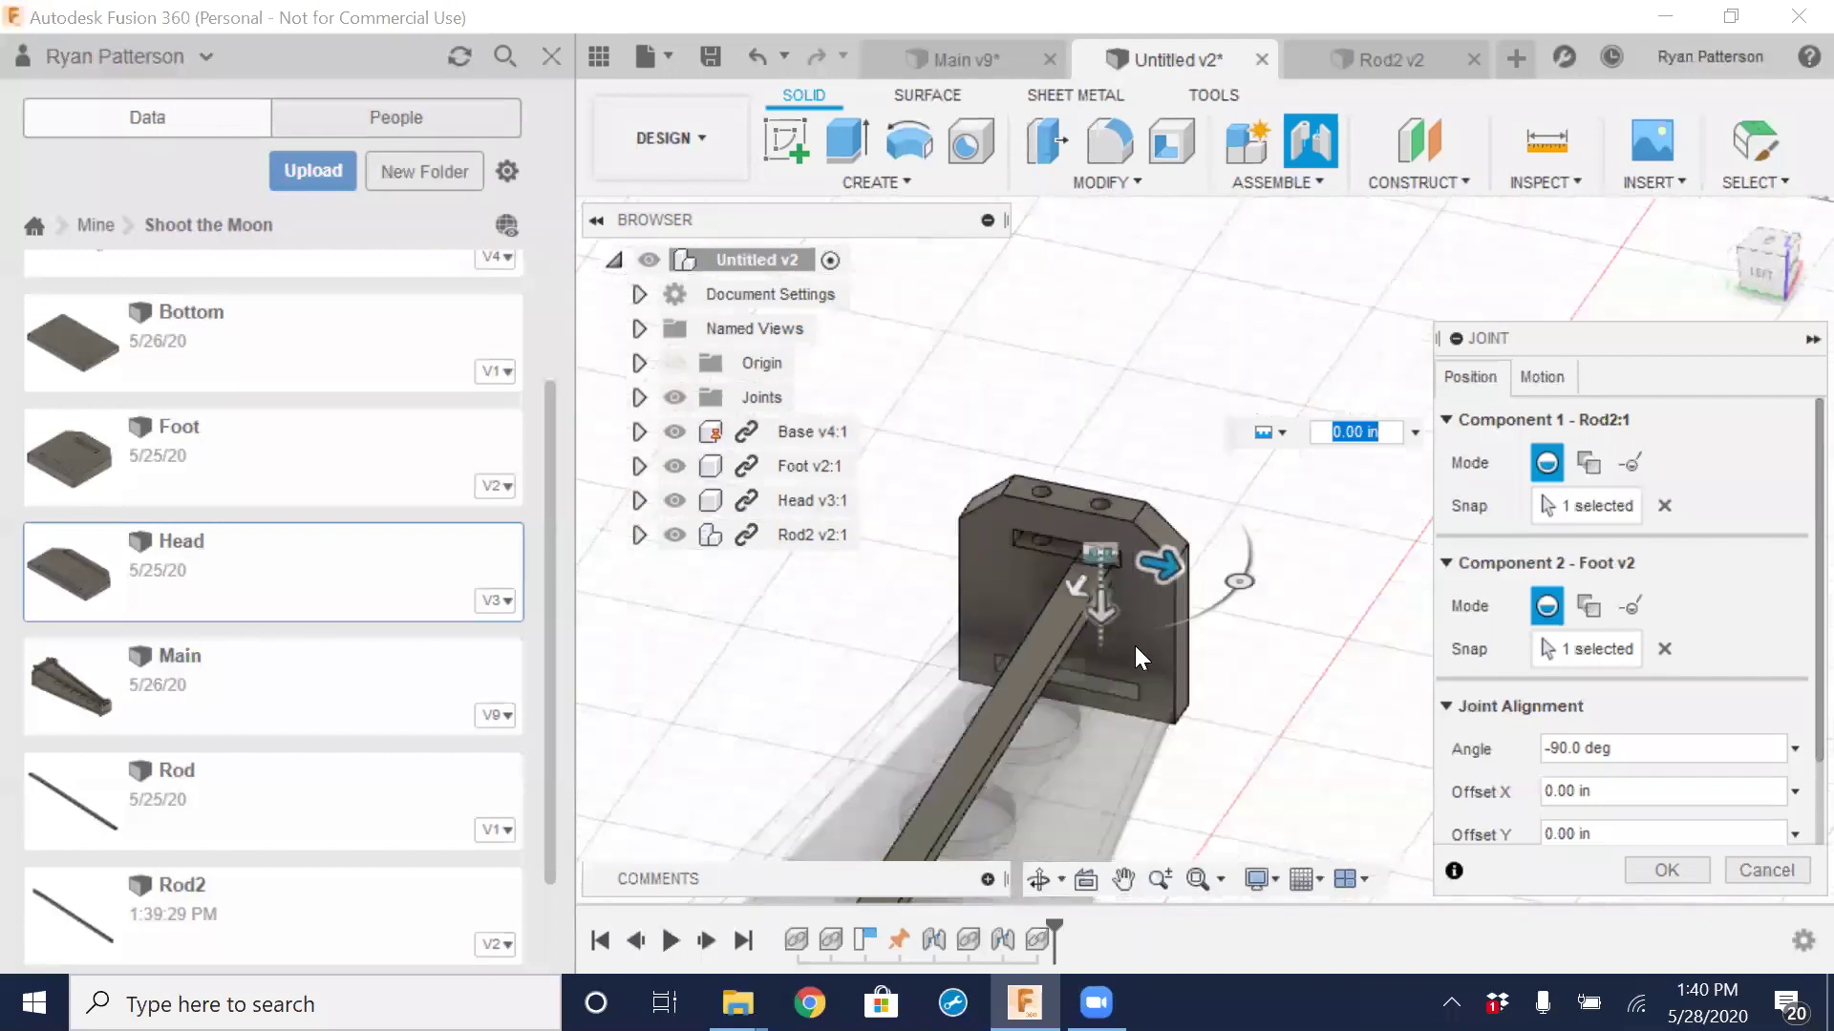
{"action": "middle_click_drag", "start_coordinate": [1125, 737], "coordinate": [1055, 659], "text": "shift"}
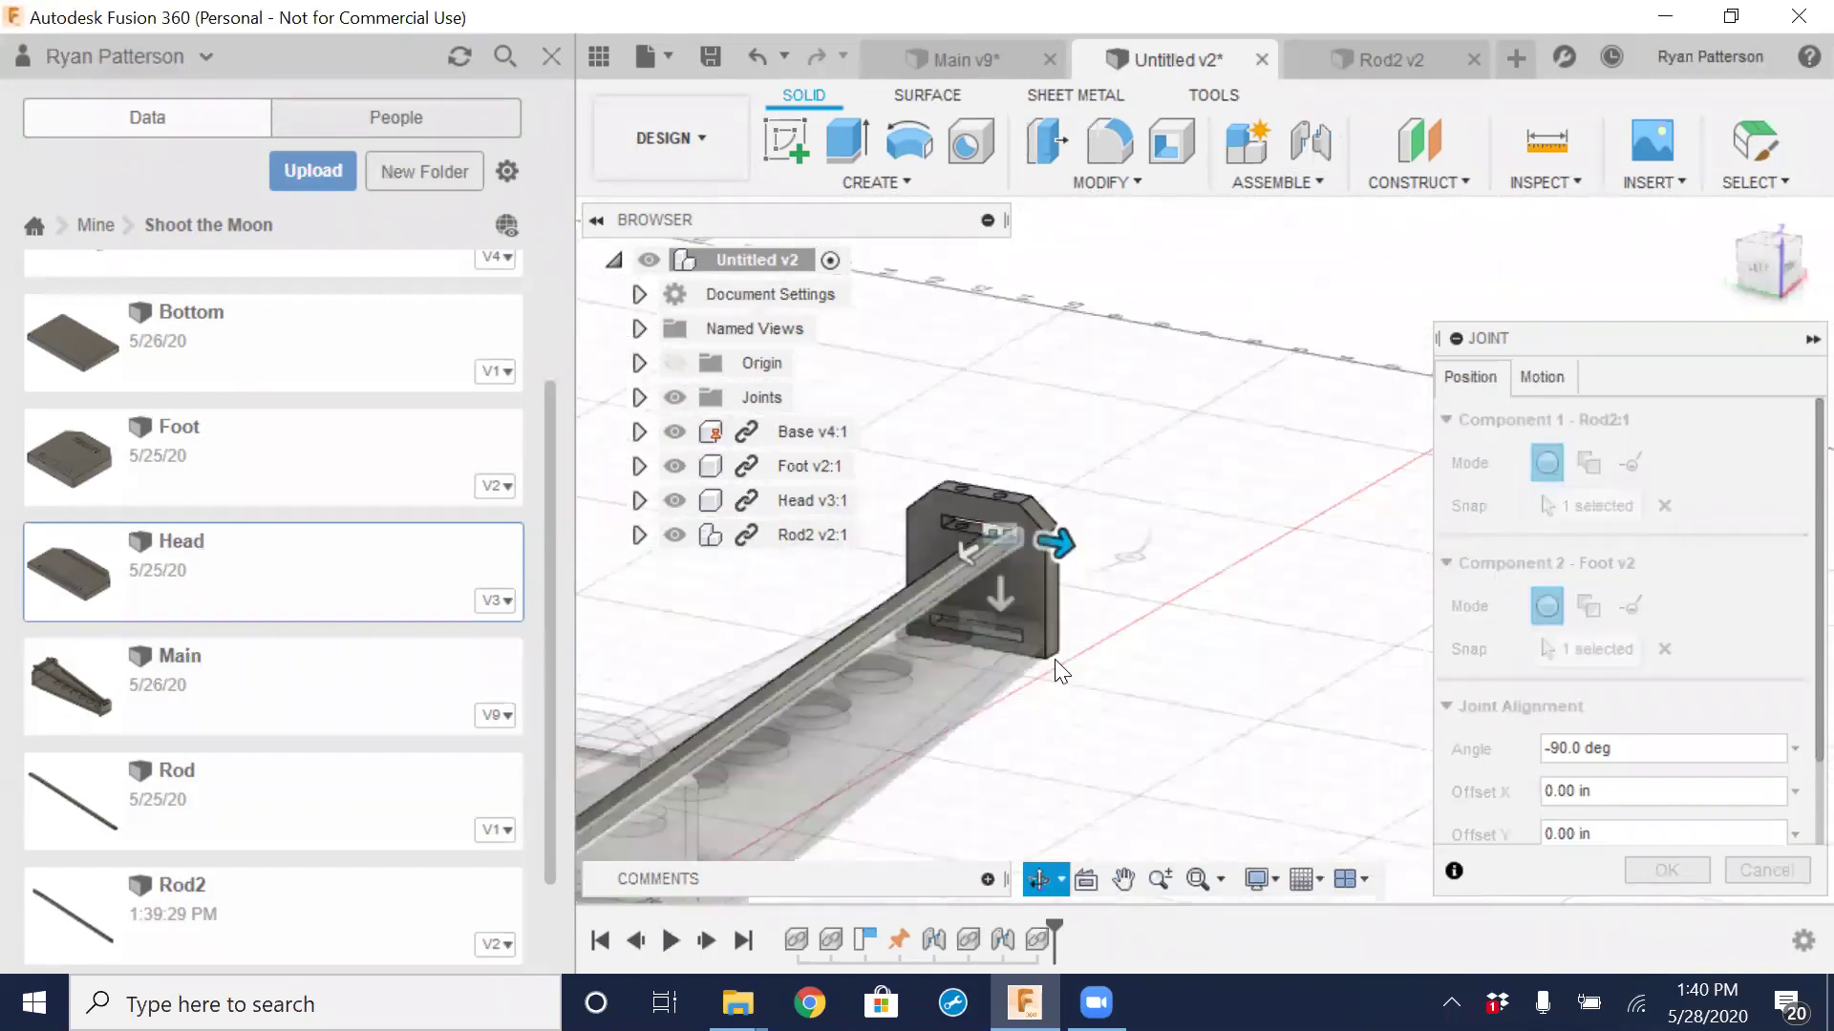
{"action": "scroll", "coordinate": [1003, 535], "scroll_direction": "up", "scroll_amount": 3}
{"action": "scroll", "coordinate": [999, 529], "scroll_direction": "up", "scroll_amount": 3}
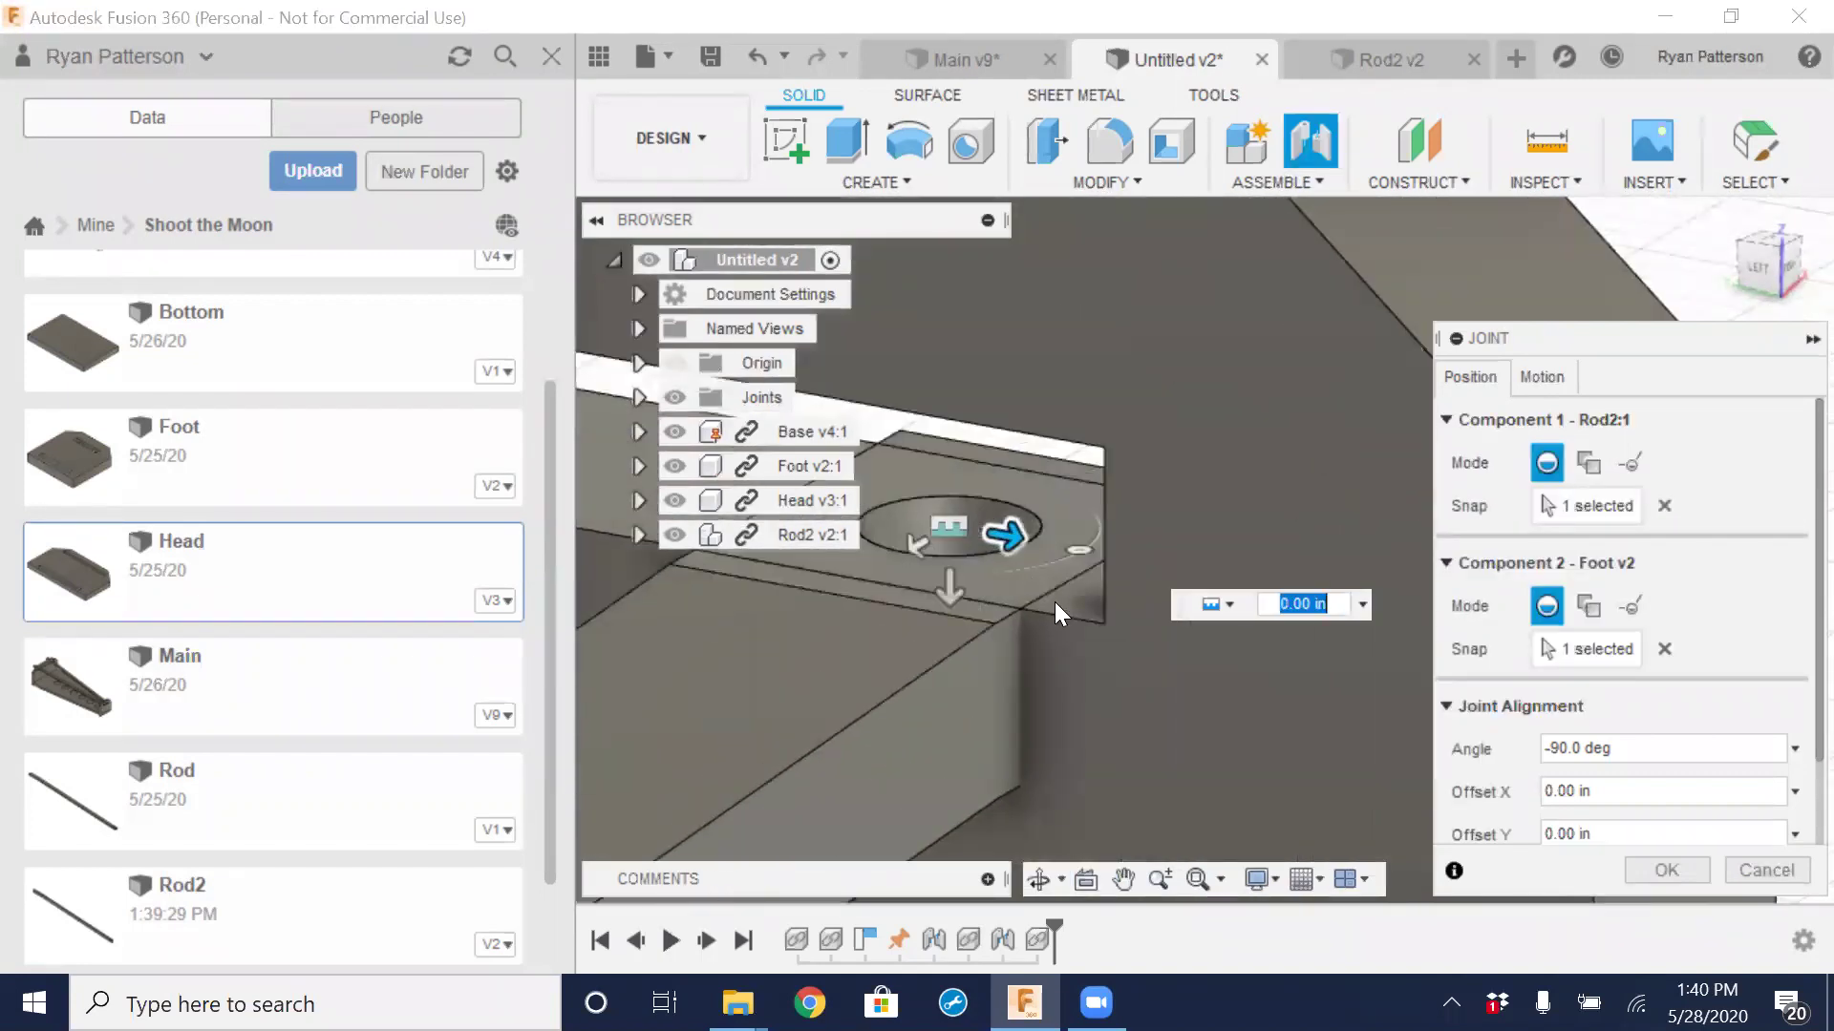
{"action": "left_click_drag", "start_coordinate": [1661, 338], "coordinate": [1626, 246]}
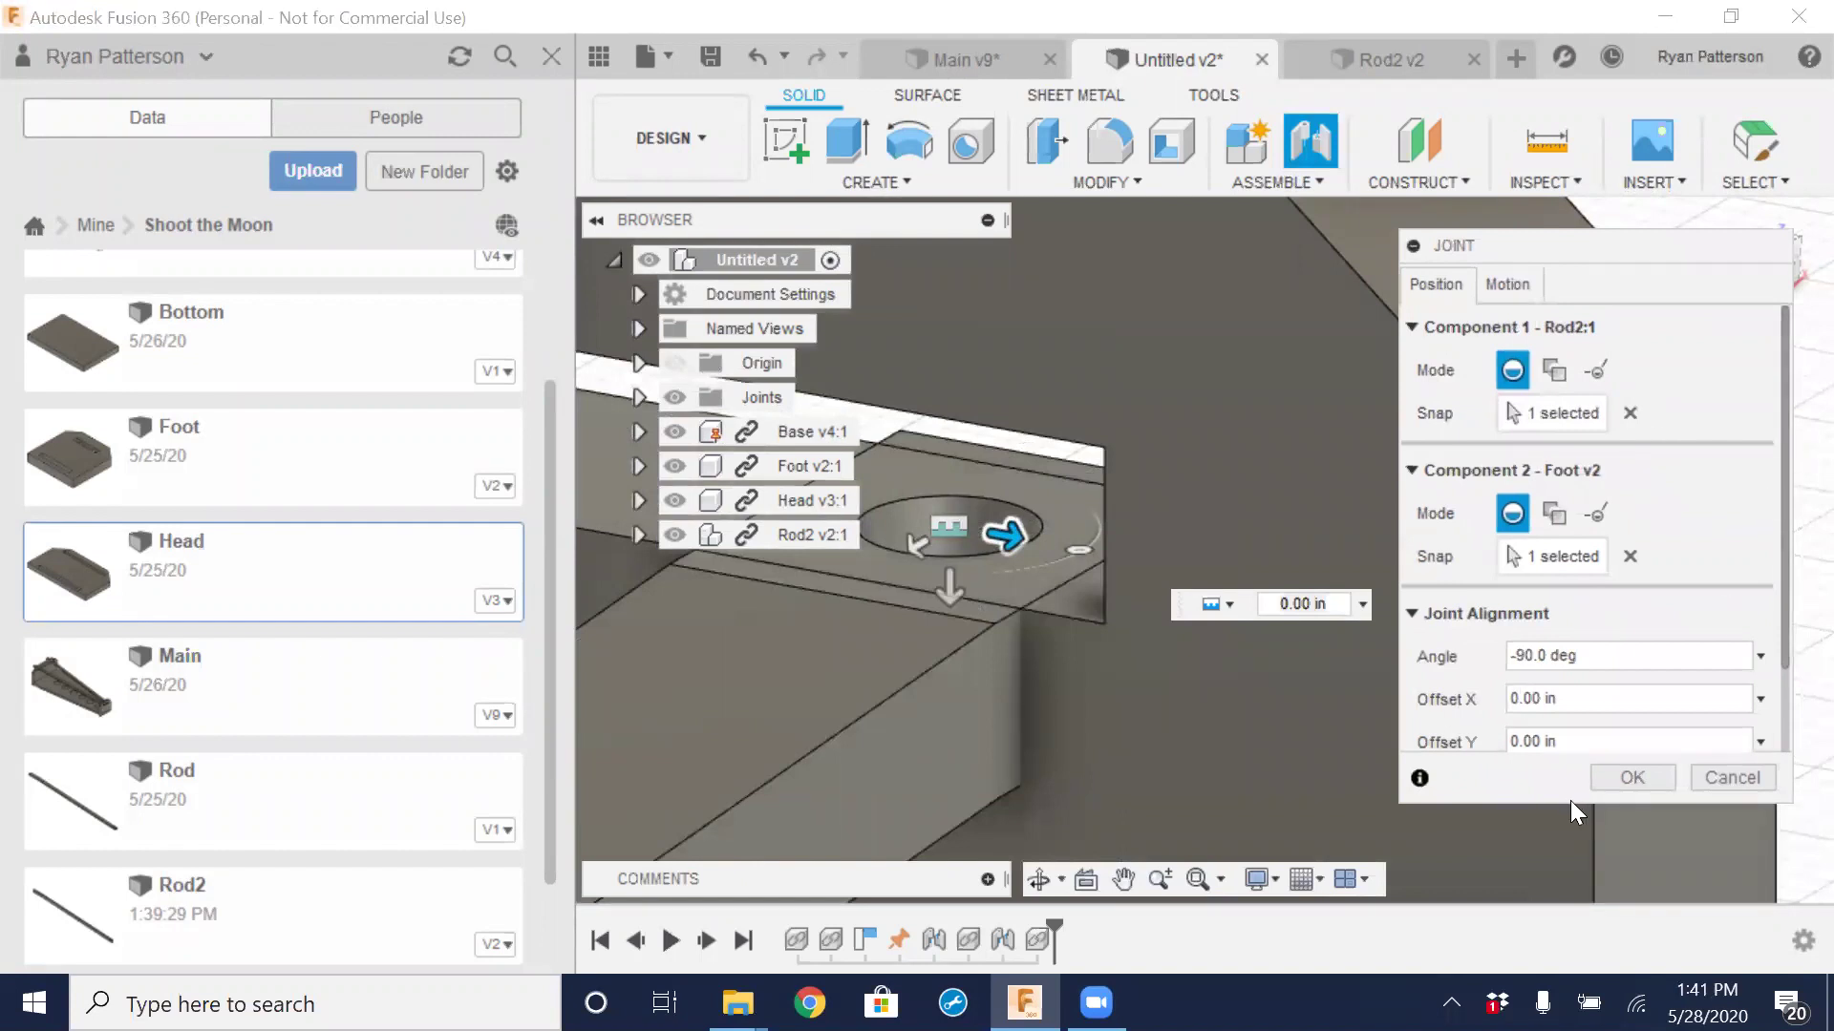
{"action": "left_click_drag", "start_coordinate": [1792, 484], "coordinate": [1794, 584]}
{"action": "left_click", "coordinate": [1514, 728]}
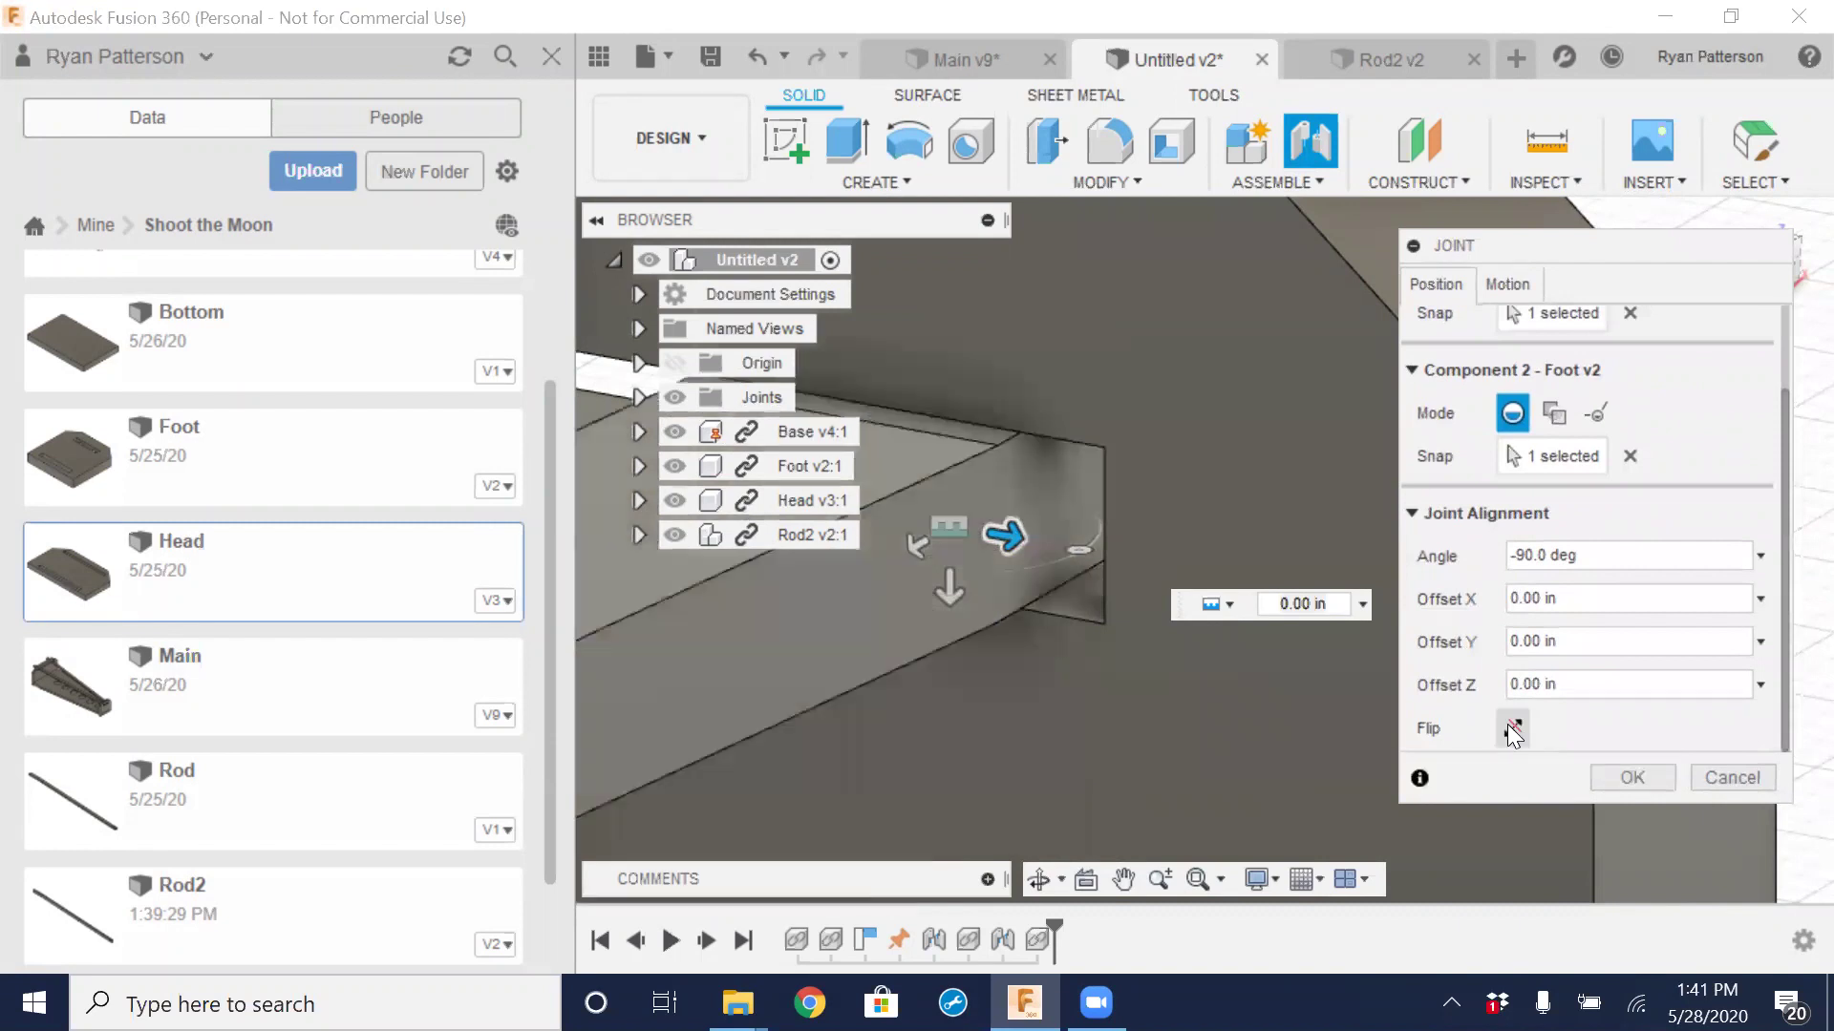
Set the Rod2 joint motion to Revolute about the Z axis and complete the joint
{"action": "scroll", "coordinate": [944, 571], "scroll_direction": "down", "scroll_amount": 5}
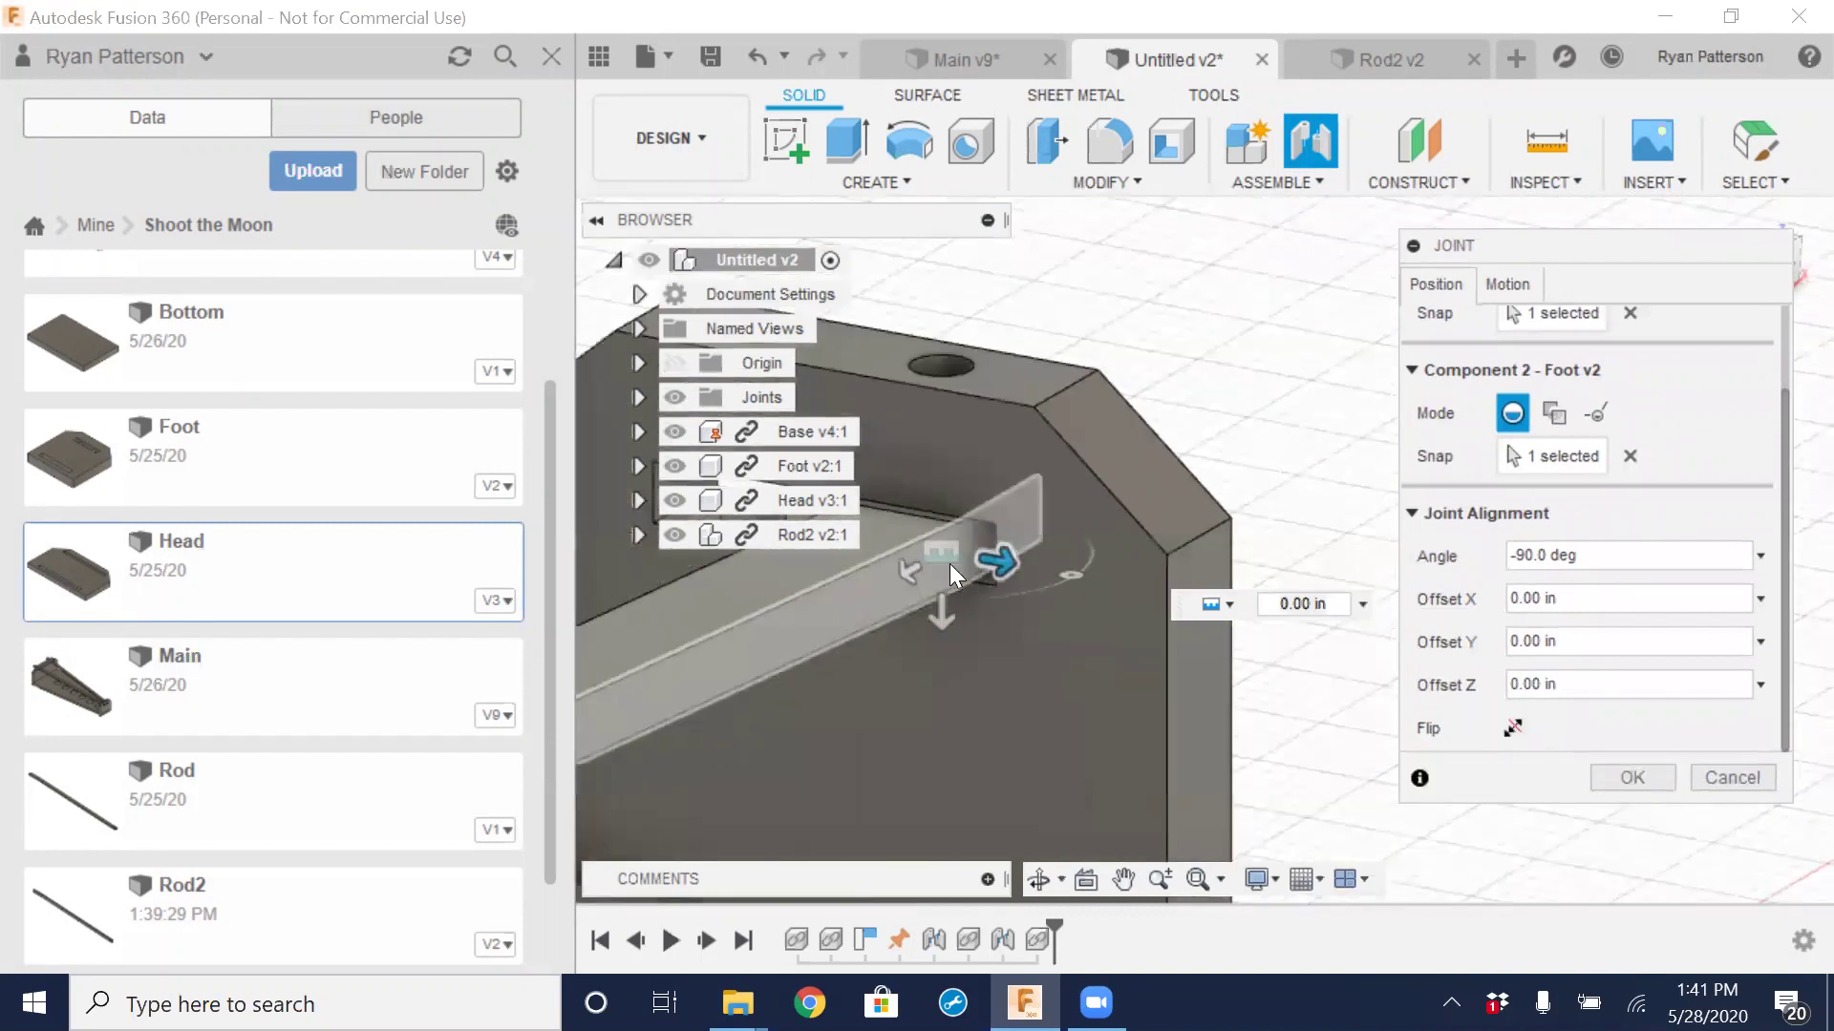
{"action": "scroll", "coordinate": [949, 566], "scroll_direction": "down", "scroll_amount": 3}
{"action": "middle_click_drag", "start_coordinate": [968, 733], "coordinate": [1285, 551], "text": "shift"}
{"action": "middle_click_drag", "start_coordinate": [892, 520], "coordinate": [978, 603], "text": "shift"}
{"action": "scroll", "coordinate": [976, 615], "scroll_direction": "up", "scroll_amount": 2}
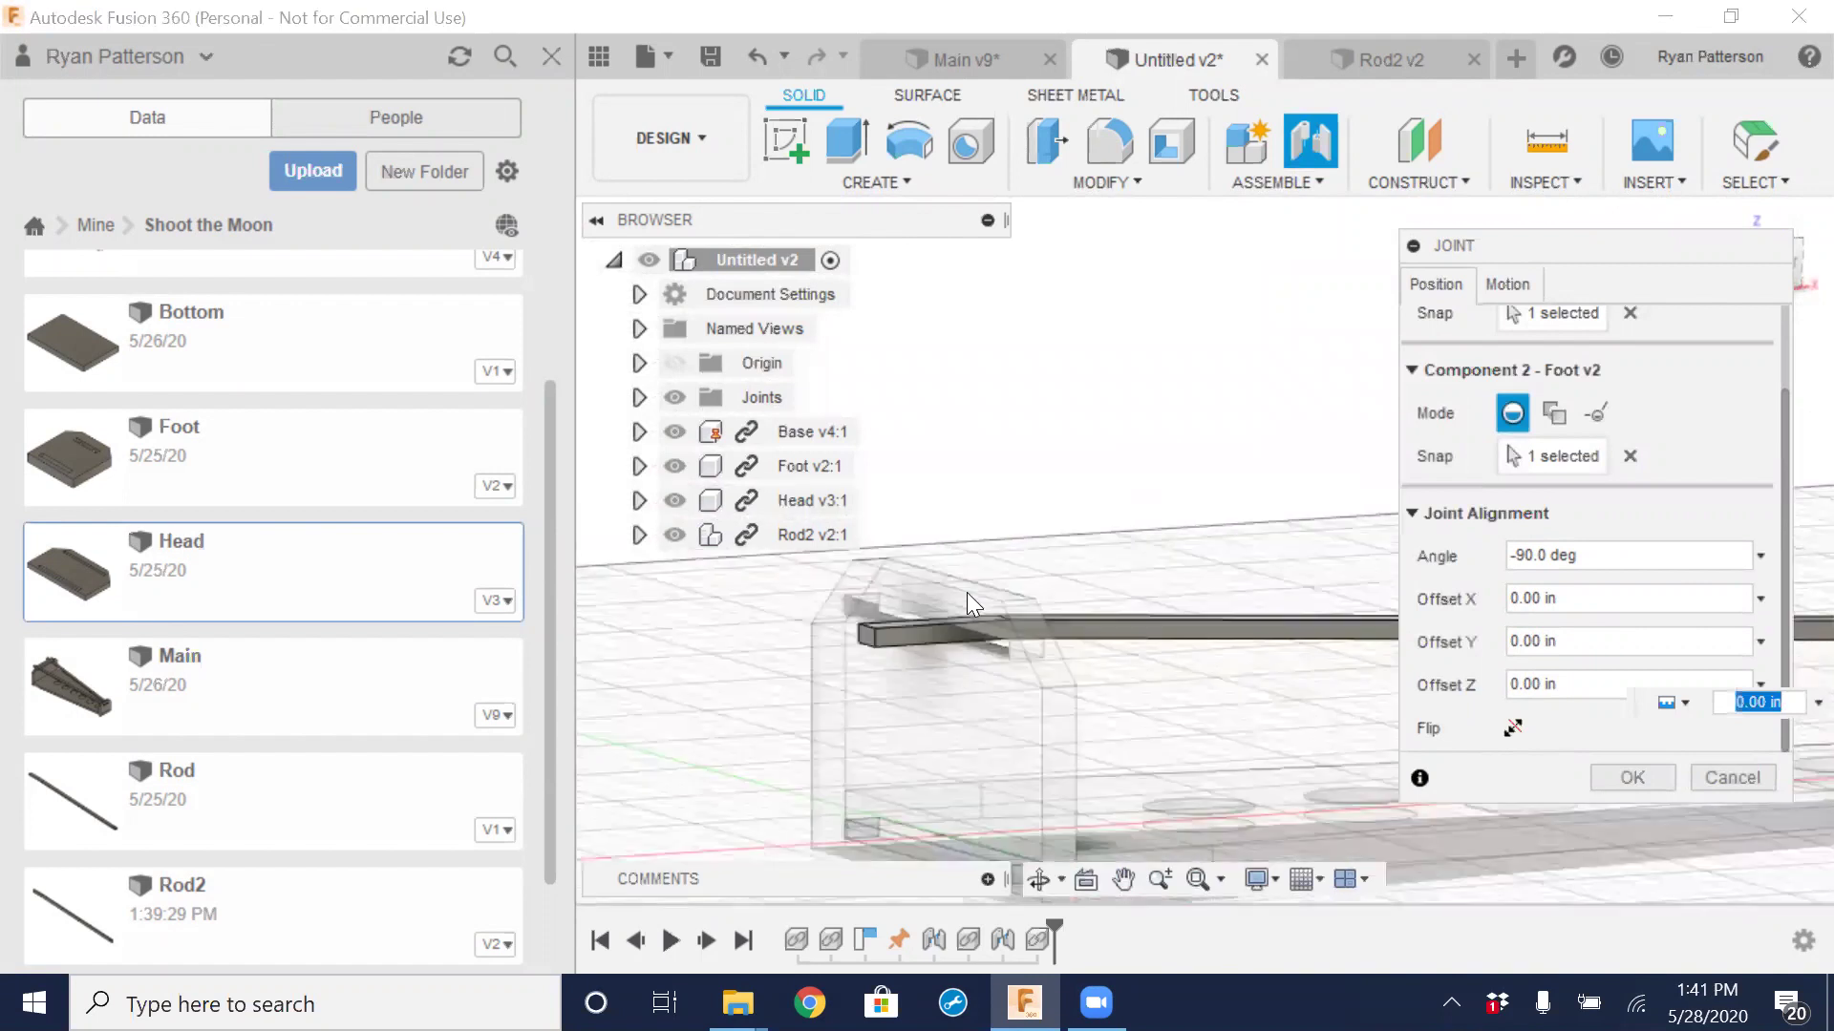
{"action": "middle_click_drag", "start_coordinate": [1187, 606], "coordinate": [841, 669], "text": "shift"}
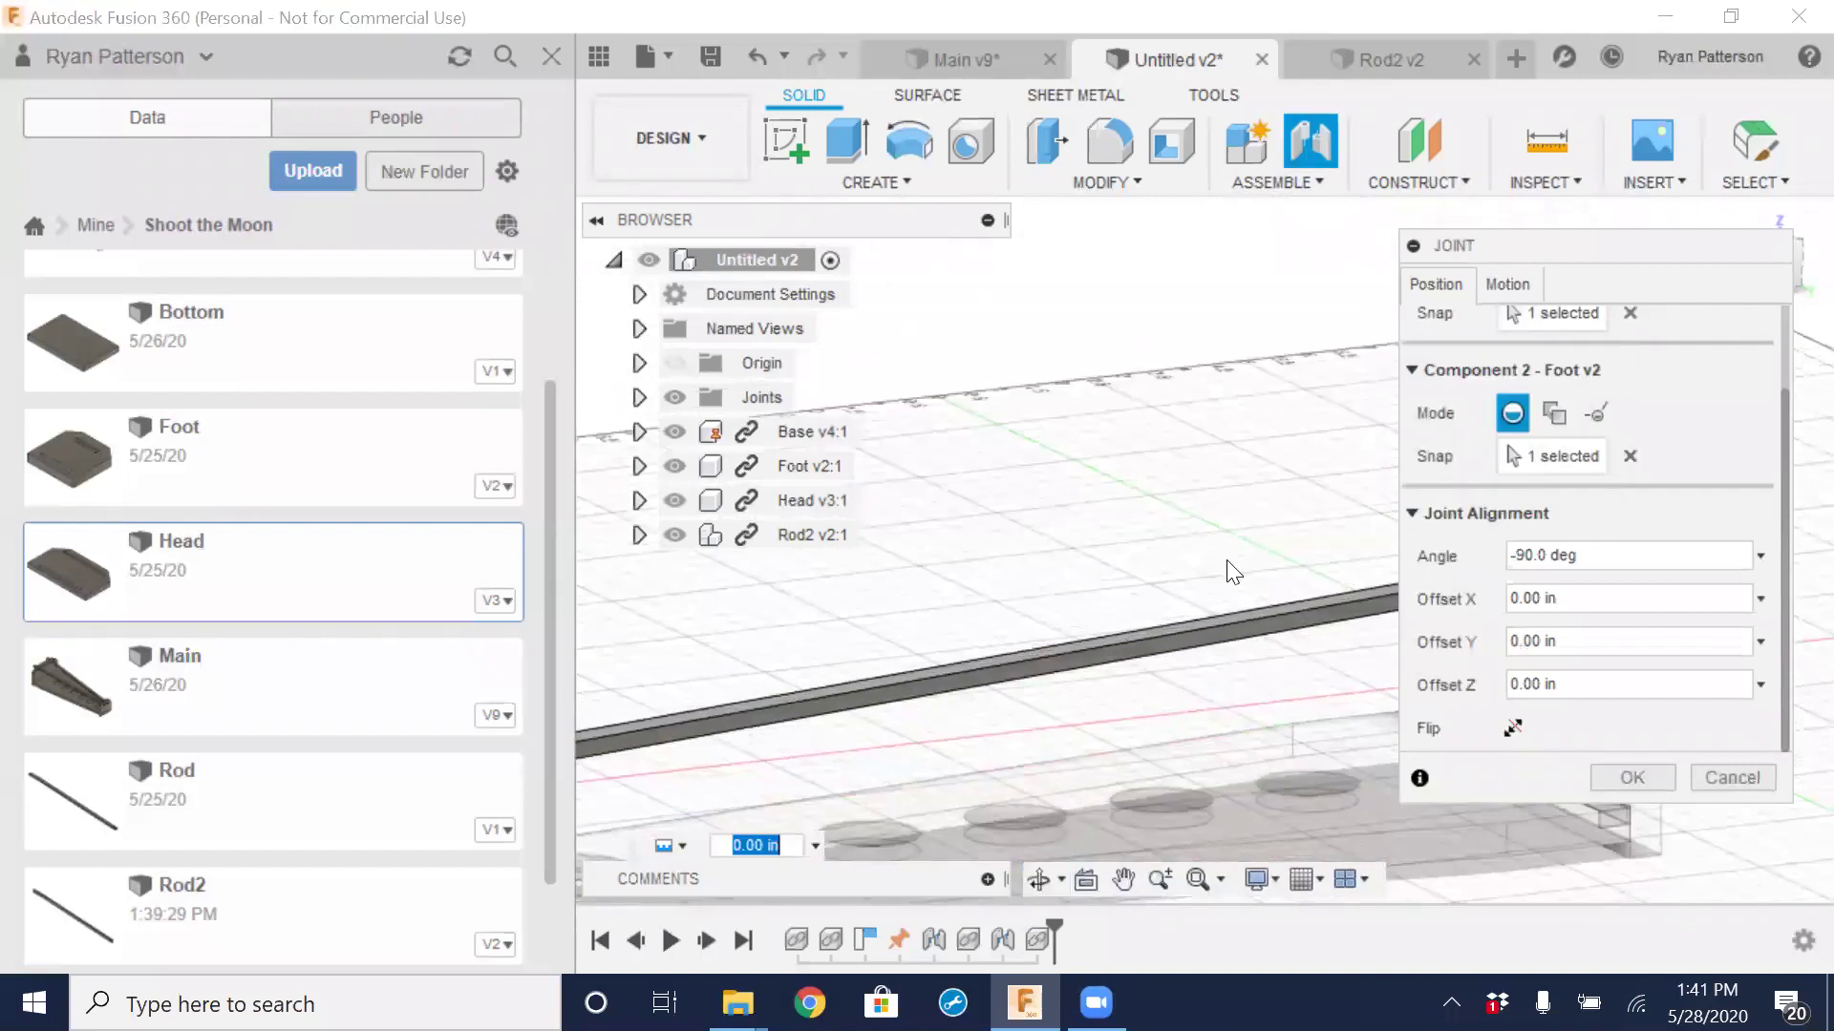
{"action": "middle_click_drag", "start_coordinate": [983, 768], "coordinate": [1235, 624], "text": "shift"}
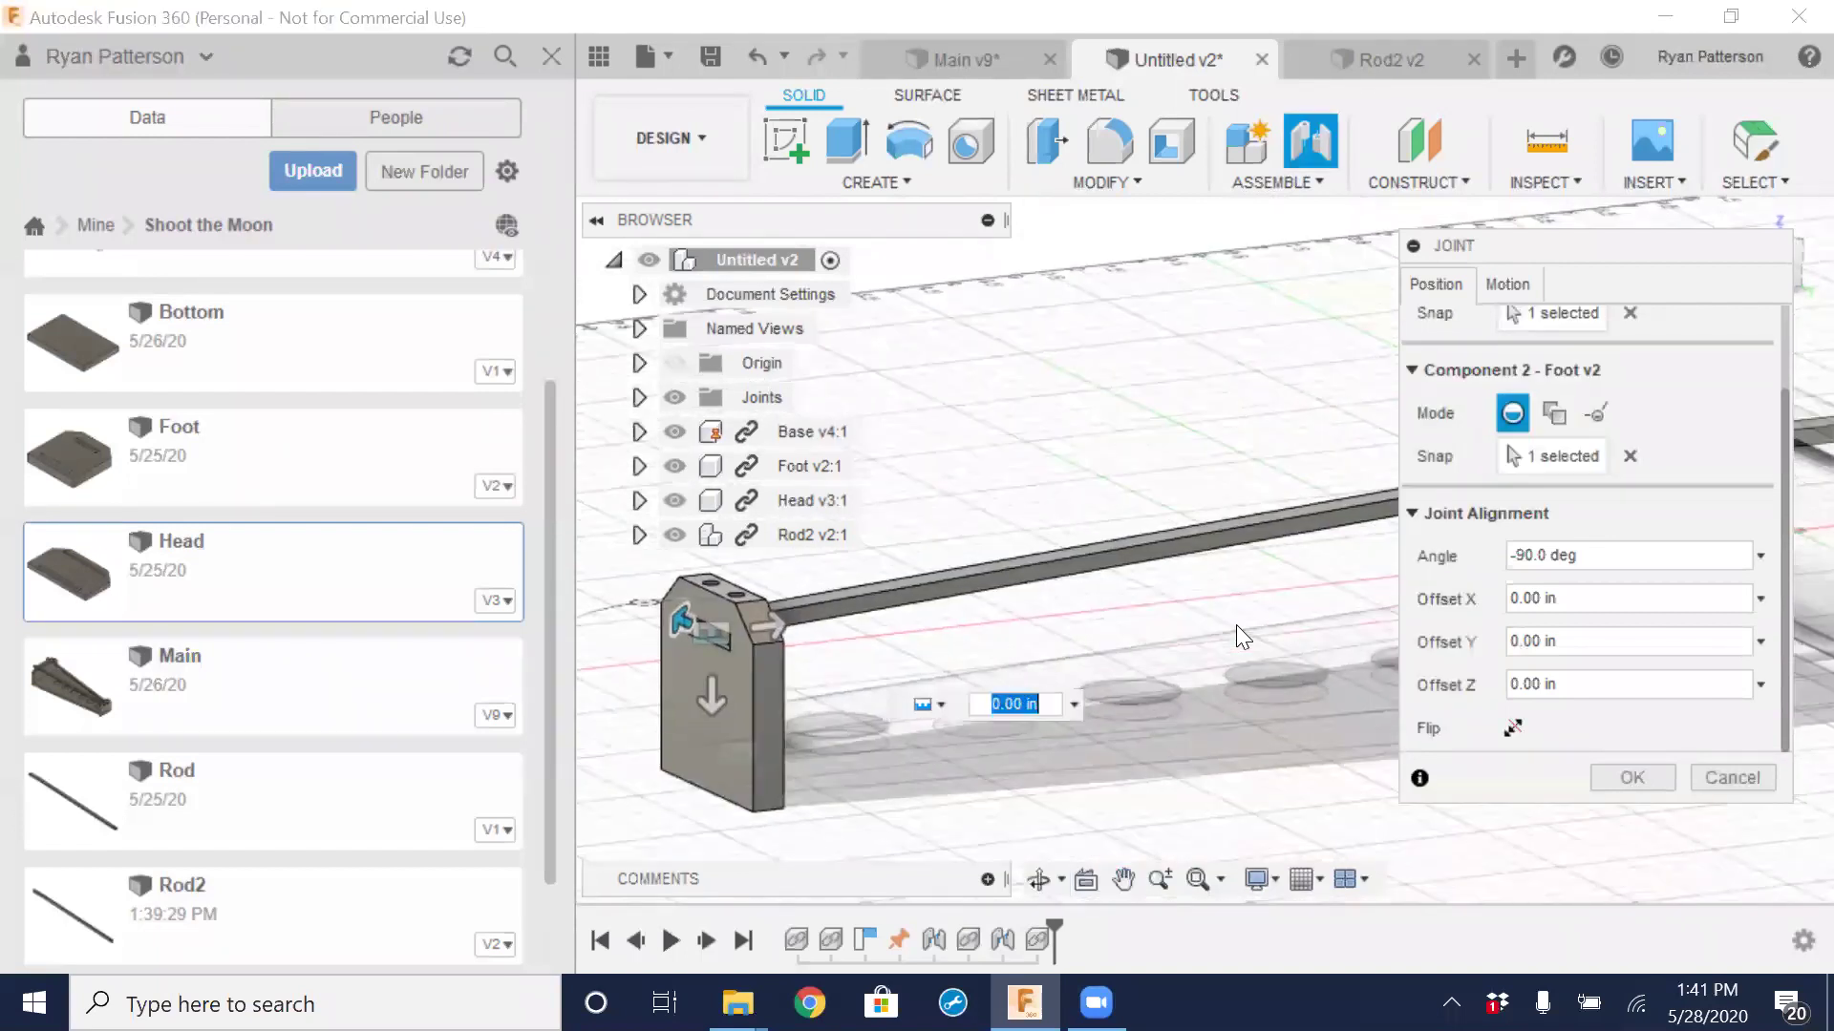
{"action": "left_click", "coordinate": [1507, 284]}
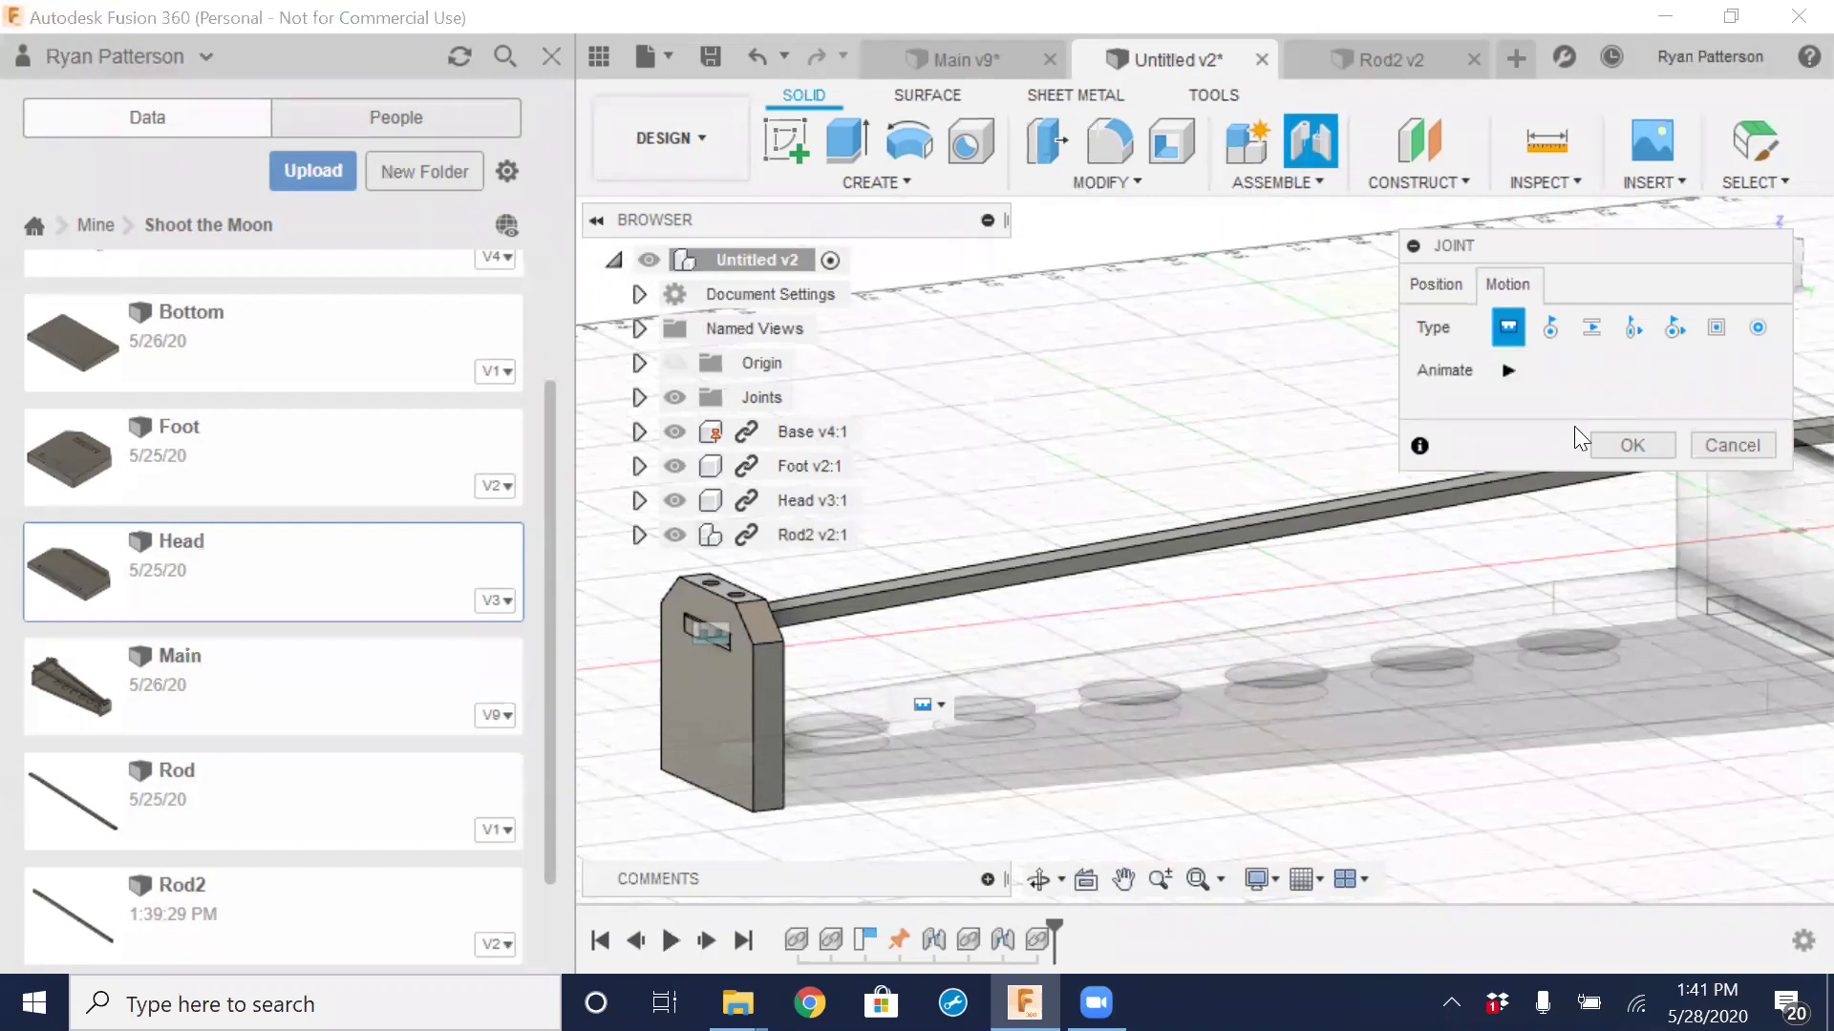
{"action": "left_click", "coordinate": [1551, 330]}
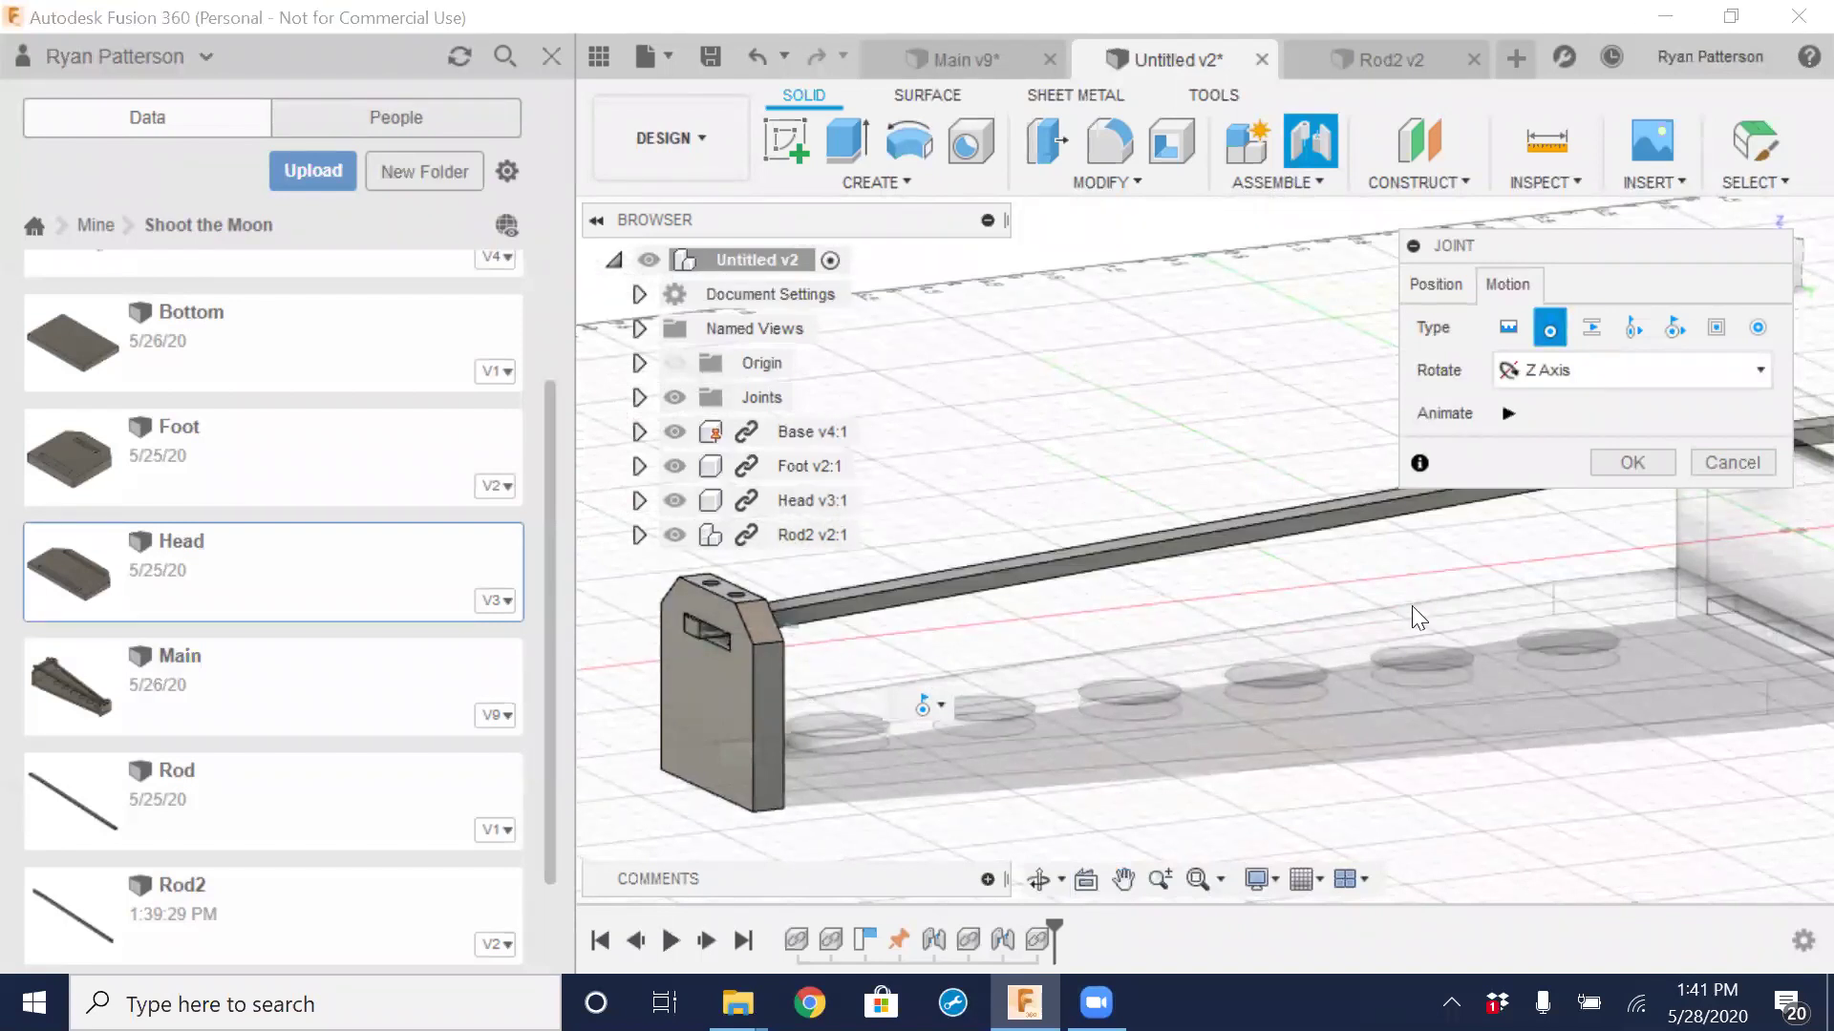
{"action": "left_click", "coordinate": [1631, 463]}
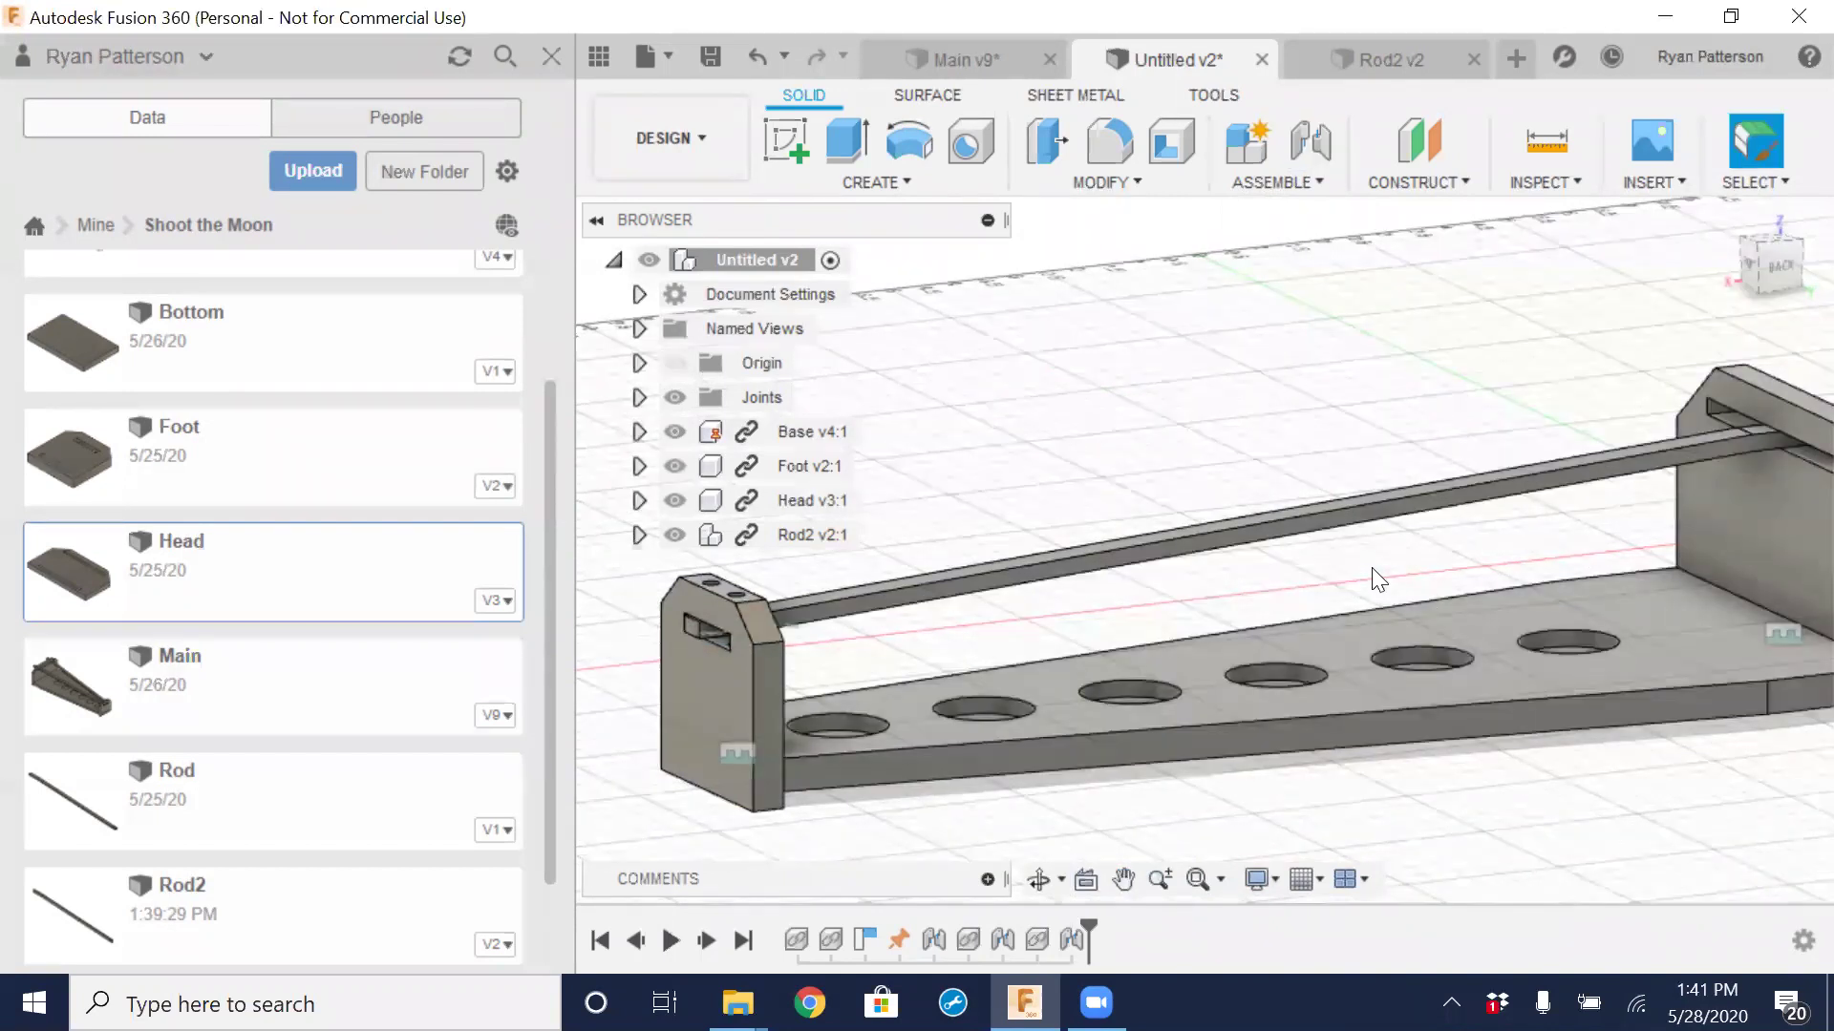
Swing Rod2 about its revolute joint toward the end of the Head's upper slot
{"action": "scroll", "coordinate": [1397, 530], "scroll_direction": "down", "scroll_amount": 3}
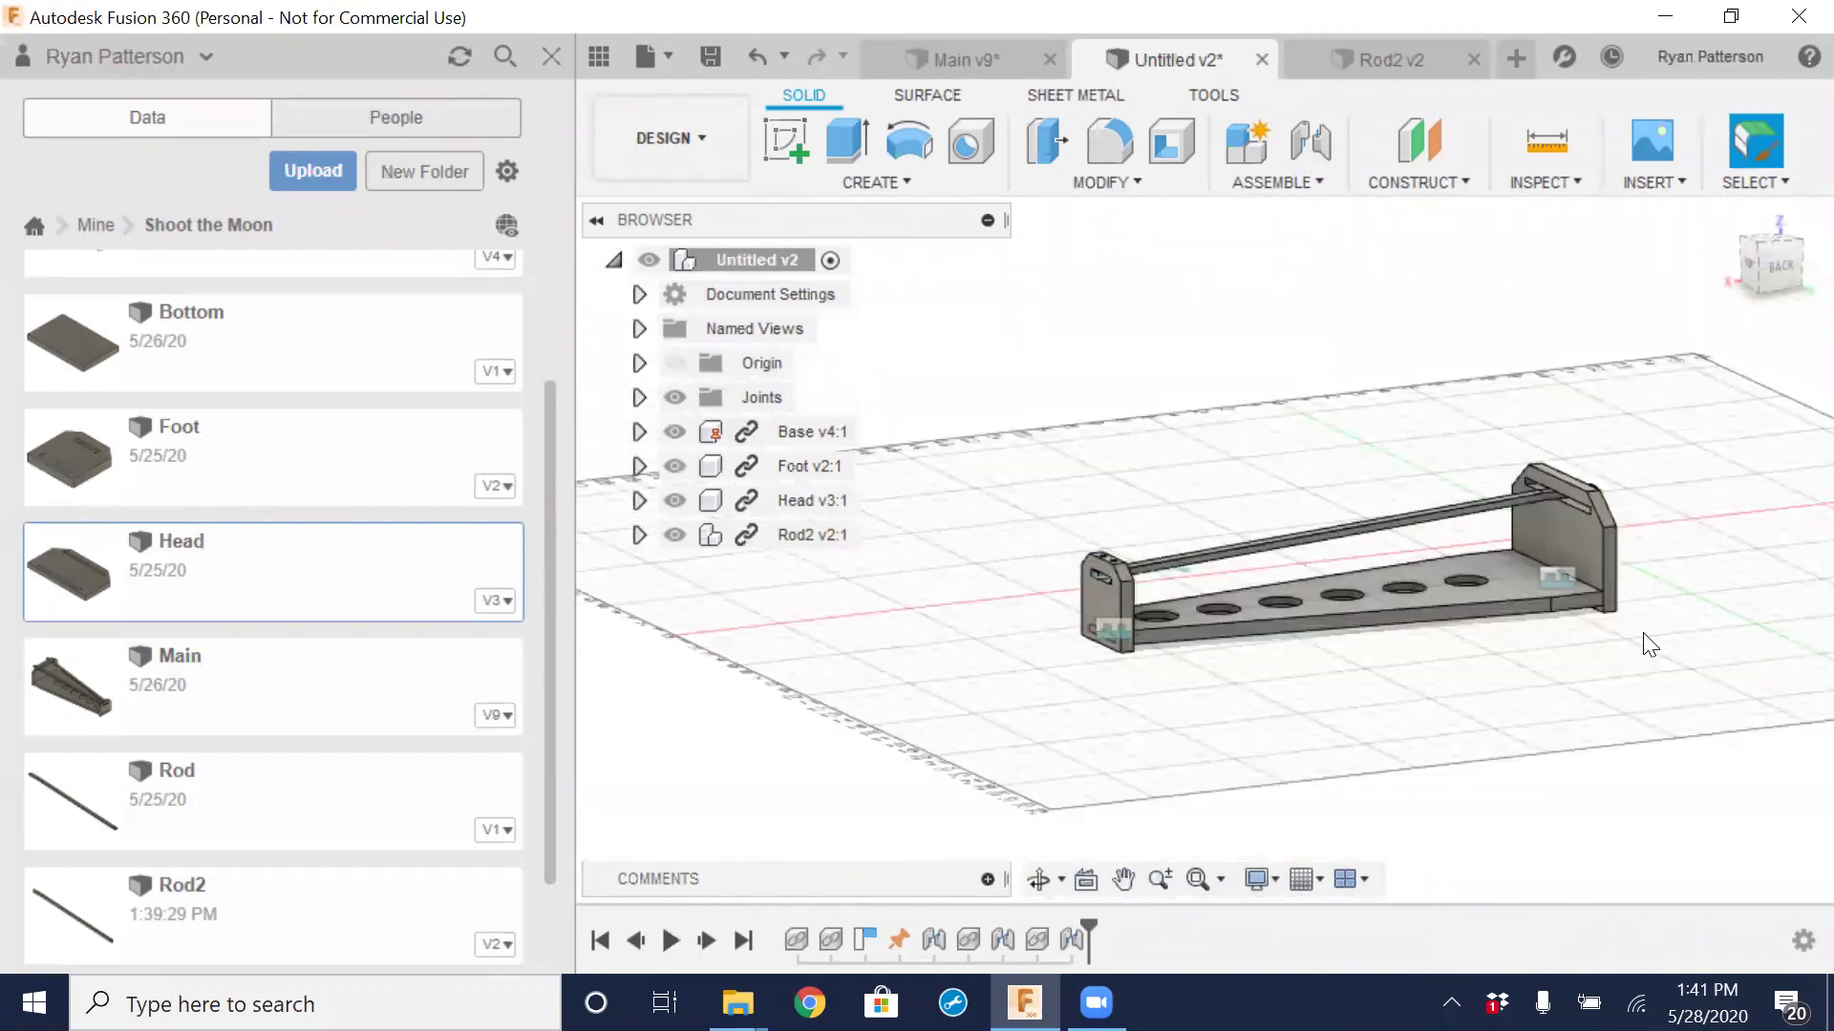
{"action": "scroll", "coordinate": [1090, 609], "scroll_direction": "up", "scroll_amount": 5}
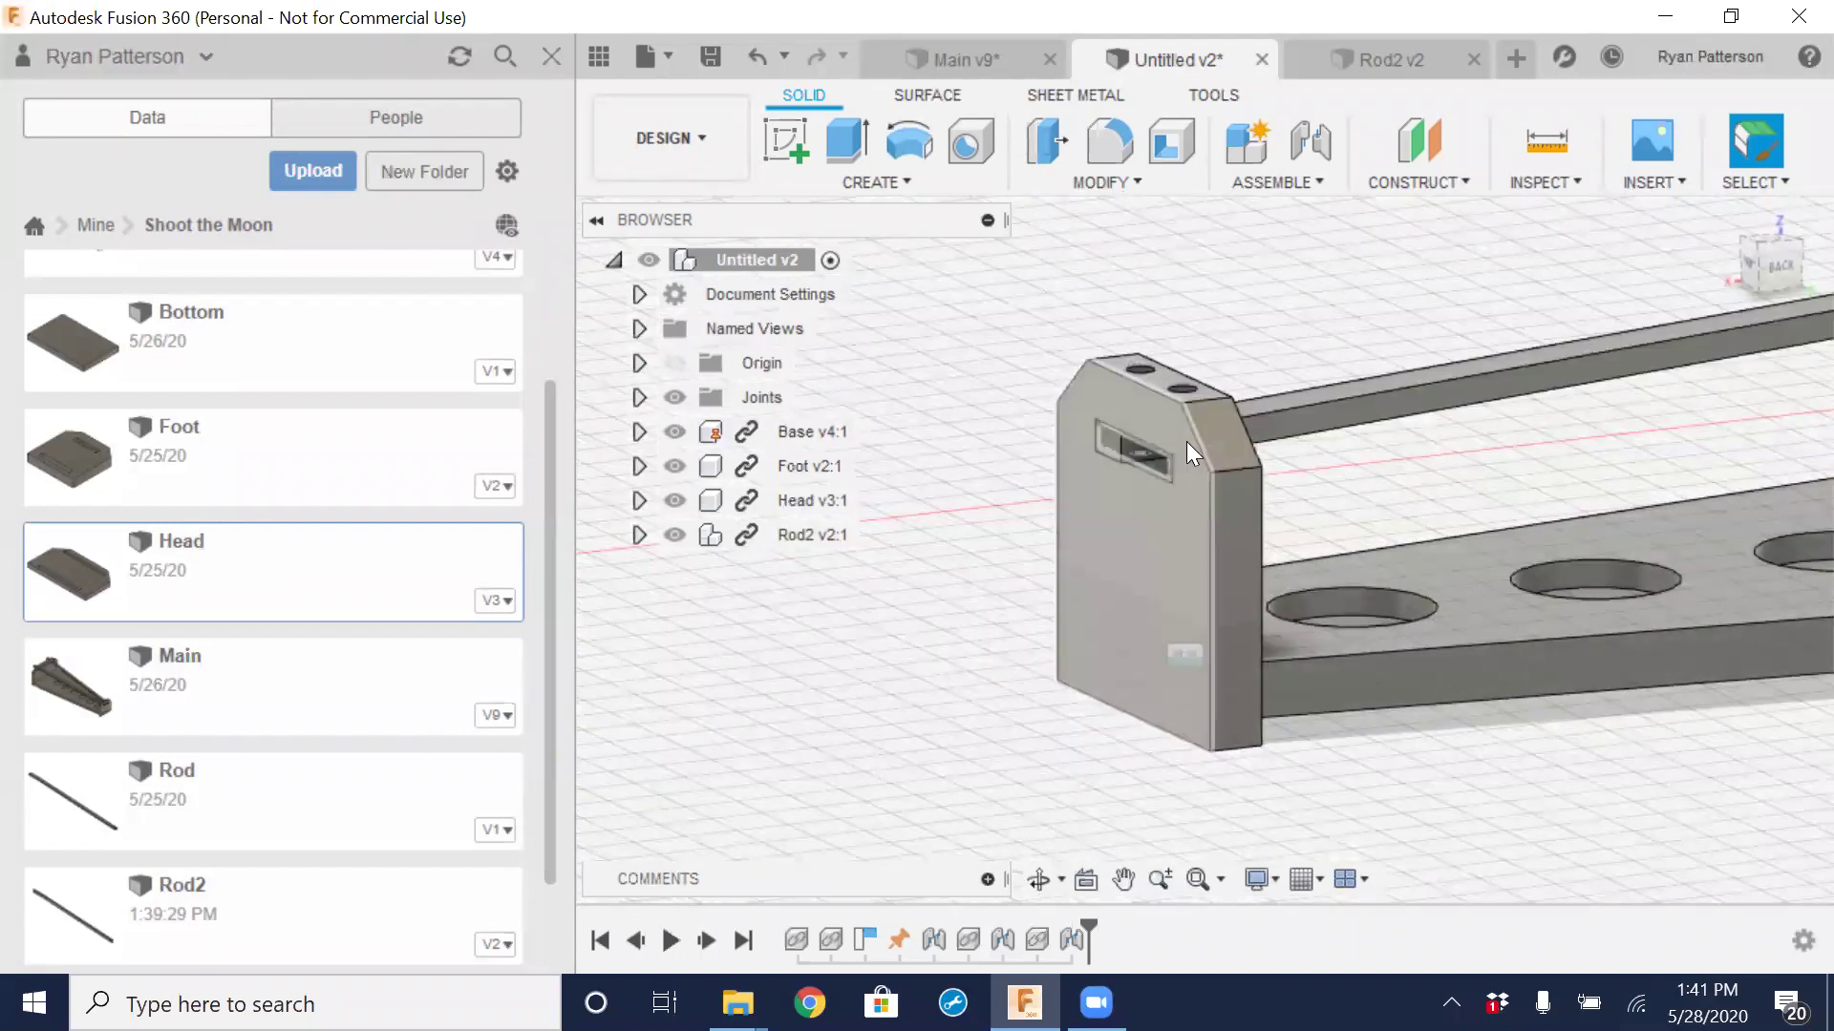
{"action": "scroll", "coordinate": [1186, 441], "scroll_direction": "down", "scroll_amount": 5}
{"action": "middle_click_drag", "start_coordinate": [1752, 405], "coordinate": [1523, 615], "text": "shift"}
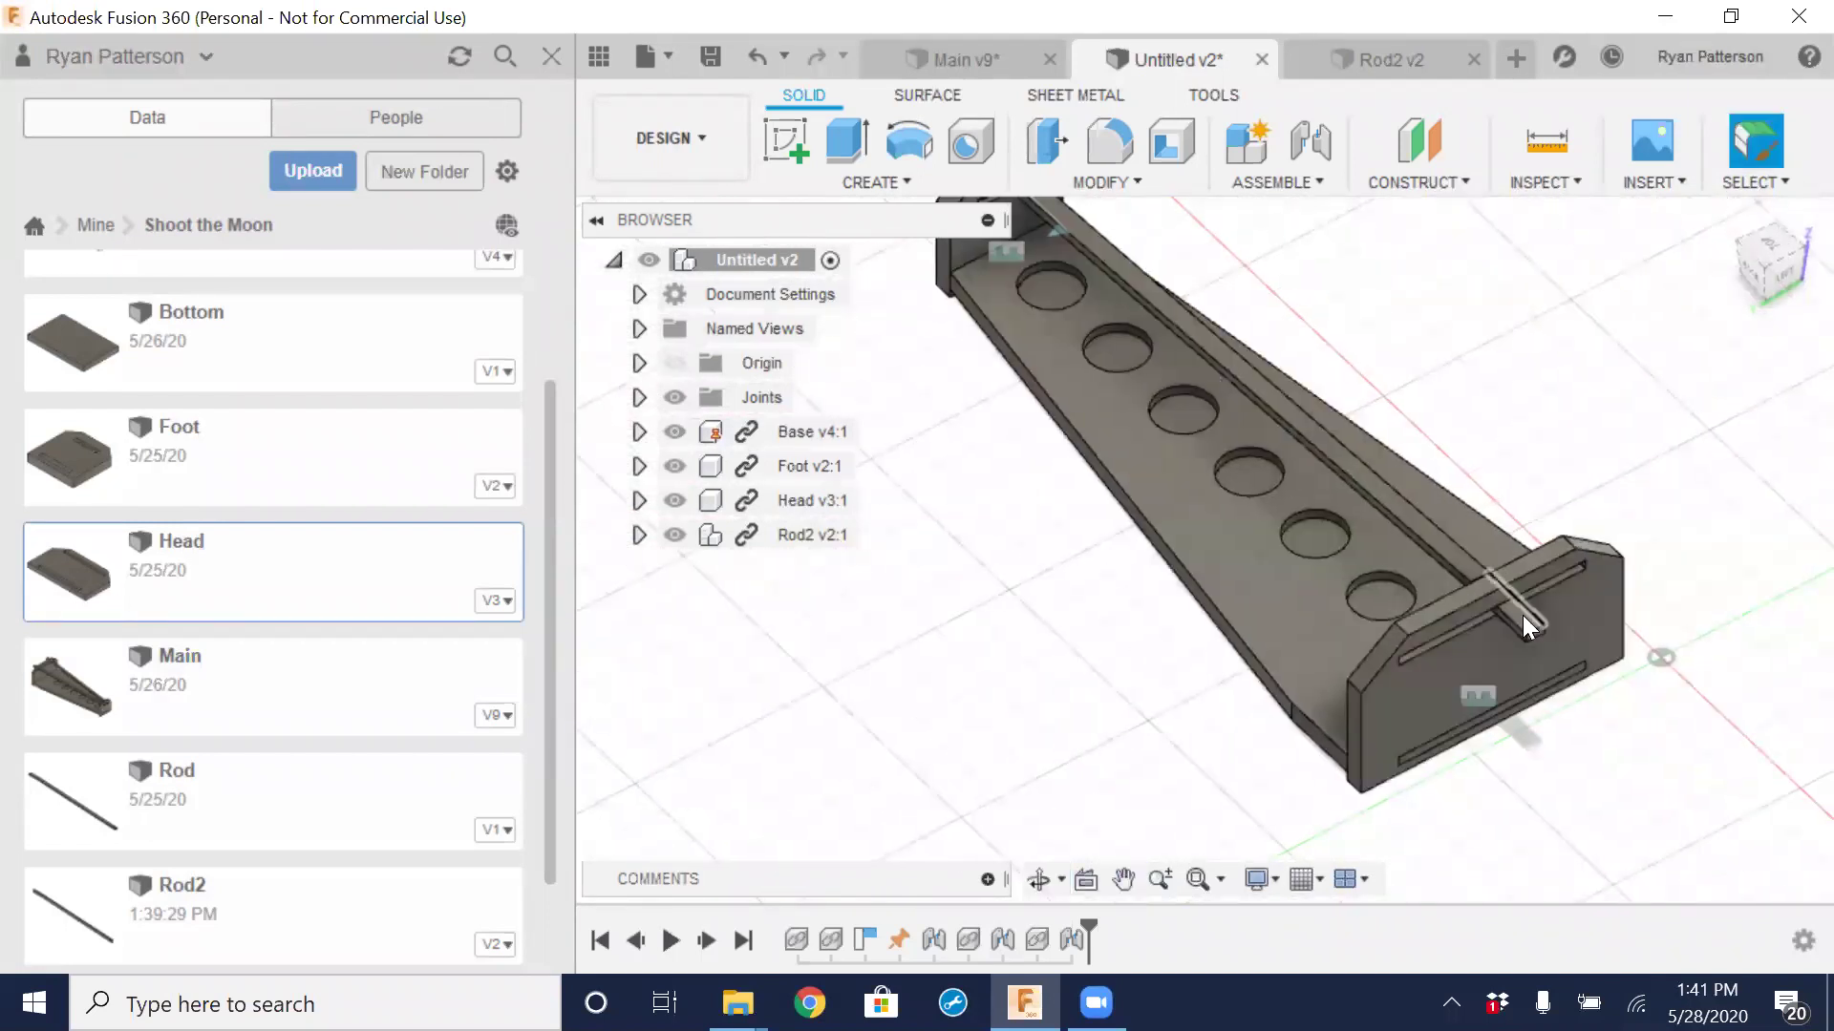
{"action": "mouse_move", "coordinate": [1554, 607]}
{"action": "left_mouse_down"}
{"action": "mouse_move", "coordinate": [1473, 646]}
{"action": "mouse_move", "coordinate": [1572, 596]}
{"action": "mouse_move", "coordinate": [1497, 652]}
{"action": "mouse_move", "coordinate": [1620, 596]}
{"action": "mouse_move", "coordinate": [1568, 631]}
{"action": "mouse_move", "coordinate": [1568, 605]}
{"action": "left_mouse_up"}
Examine how the end of Rod2 fits in the Head's upper slot and how the rod lies across the assembly
{"action": "scroll", "coordinate": [1568, 605], "scroll_direction": "up", "scroll_amount": 3}
{"action": "scroll", "coordinate": [1568, 606], "scroll_direction": "up", "scroll_amount": 3}
{"action": "middle_click_drag", "start_coordinate": [1524, 737], "coordinate": [1410, 531], "text": "shift"}
{"action": "scroll", "coordinate": [1557, 617], "scroll_direction": "up", "scroll_amount": 3}
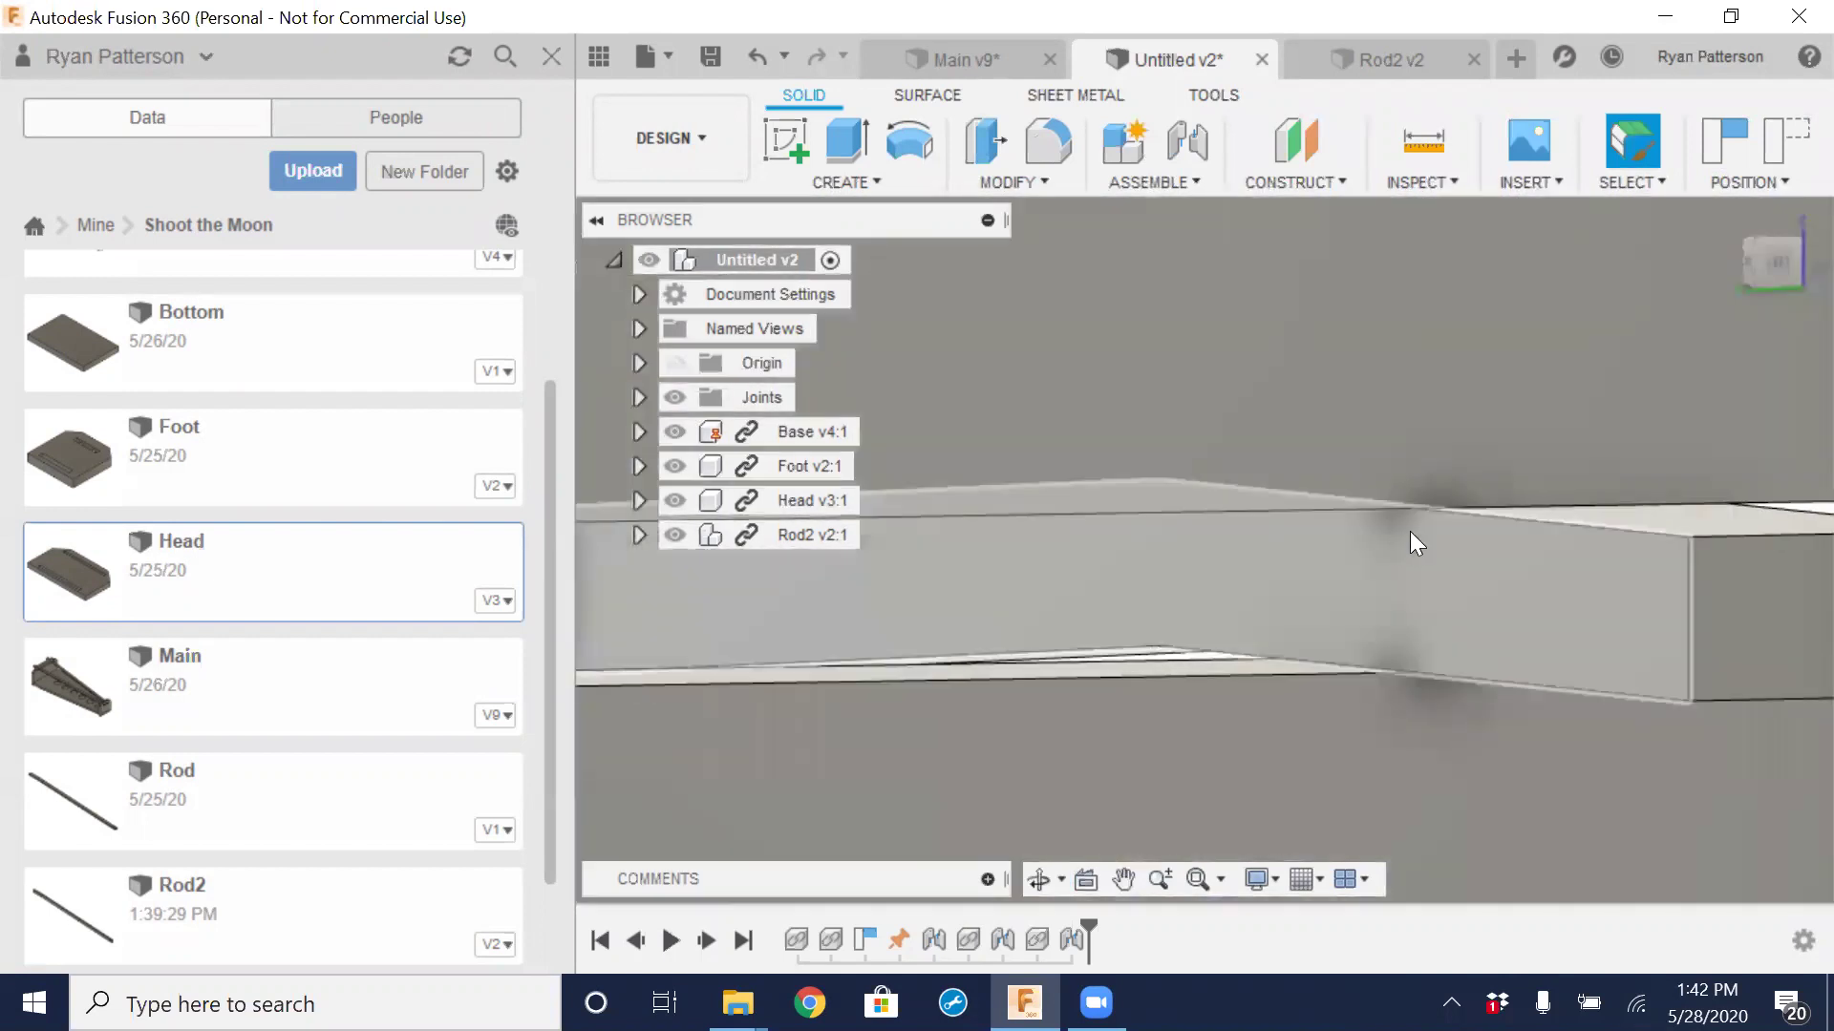
{"action": "mouse_move", "coordinate": [1521, 668]}
{"action": "middle_mouse_down", "text": "shift"}
{"action": "mouse_move", "coordinate": [1428, 696]}
{"action": "mouse_move", "coordinate": [1753, 754]}
{"action": "mouse_move", "coordinate": [1240, 662]}
{"action": "mouse_move", "coordinate": [1268, 650]}
{"action": "middle_mouse_up", "text": "shift"}
{"action": "middle_click_drag", "start_coordinate": [1498, 478], "coordinate": [1788, 503], "text": "shift"}
{"action": "scroll", "coordinate": [1778, 488], "scroll_direction": "down", "scroll_amount": 6}
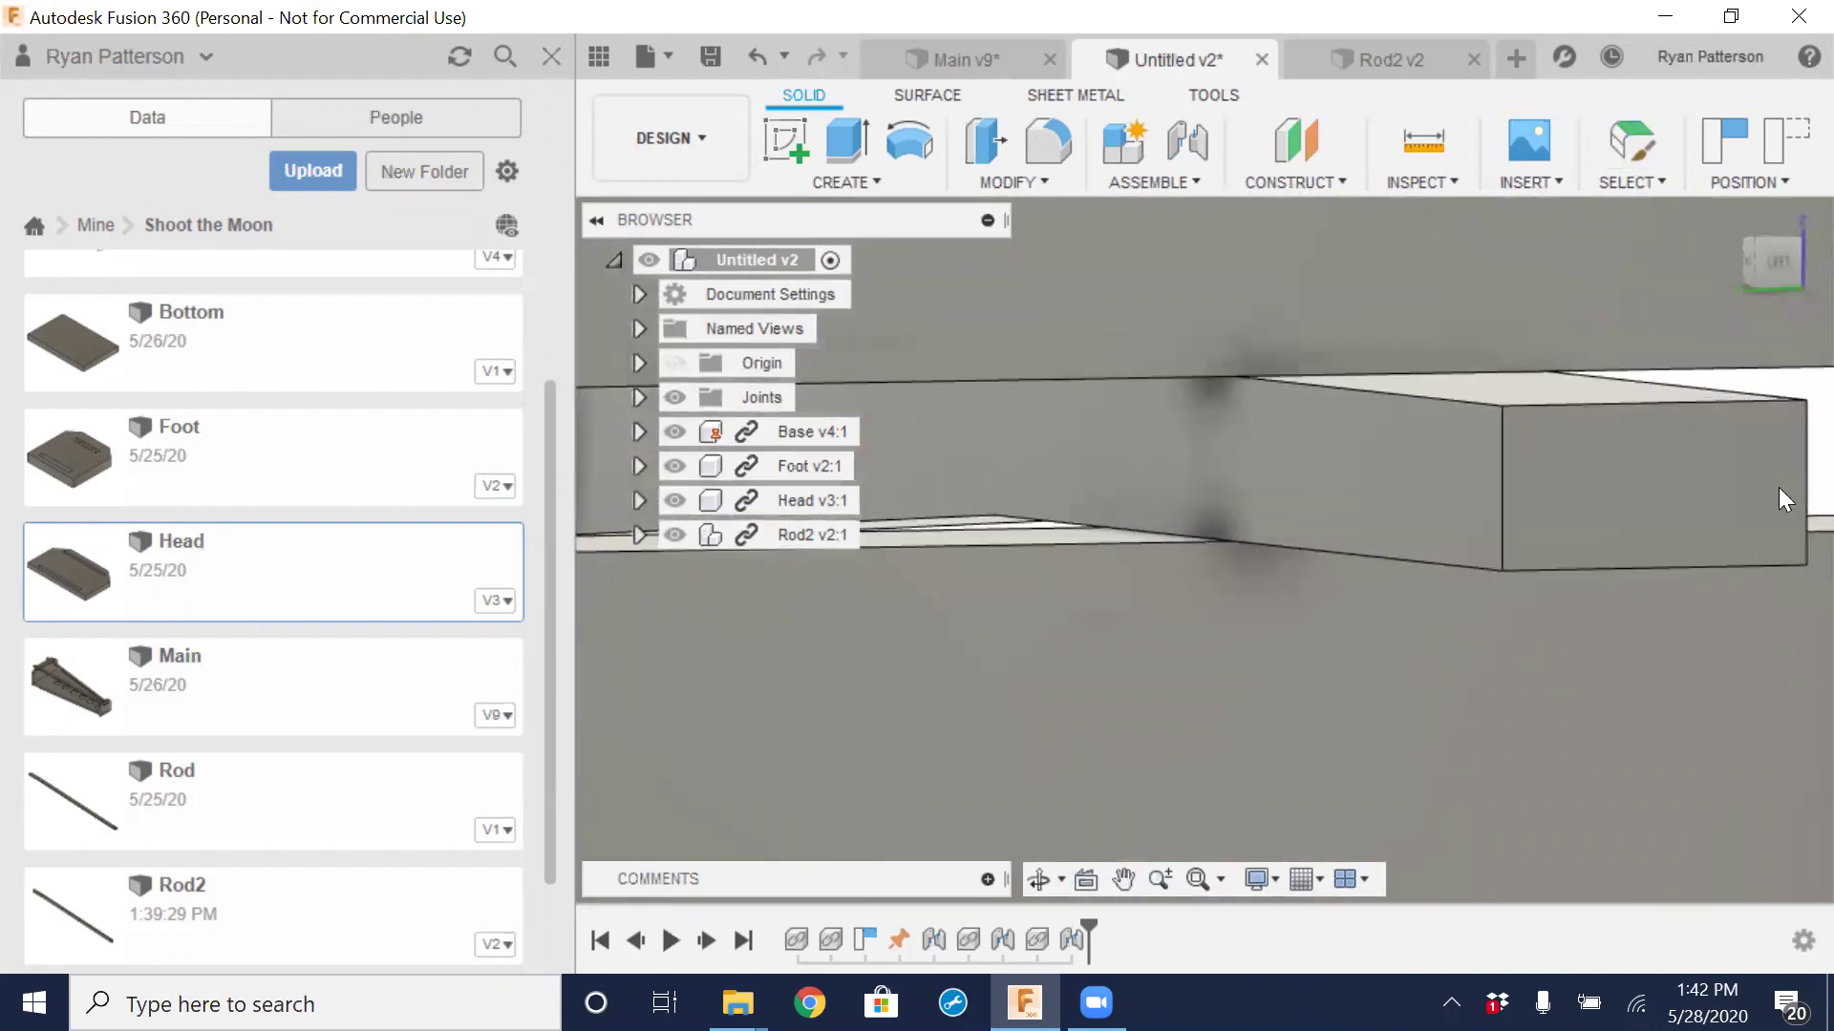
{"action": "scroll", "coordinate": [1387, 481], "scroll_direction": "down", "scroll_amount": 4}
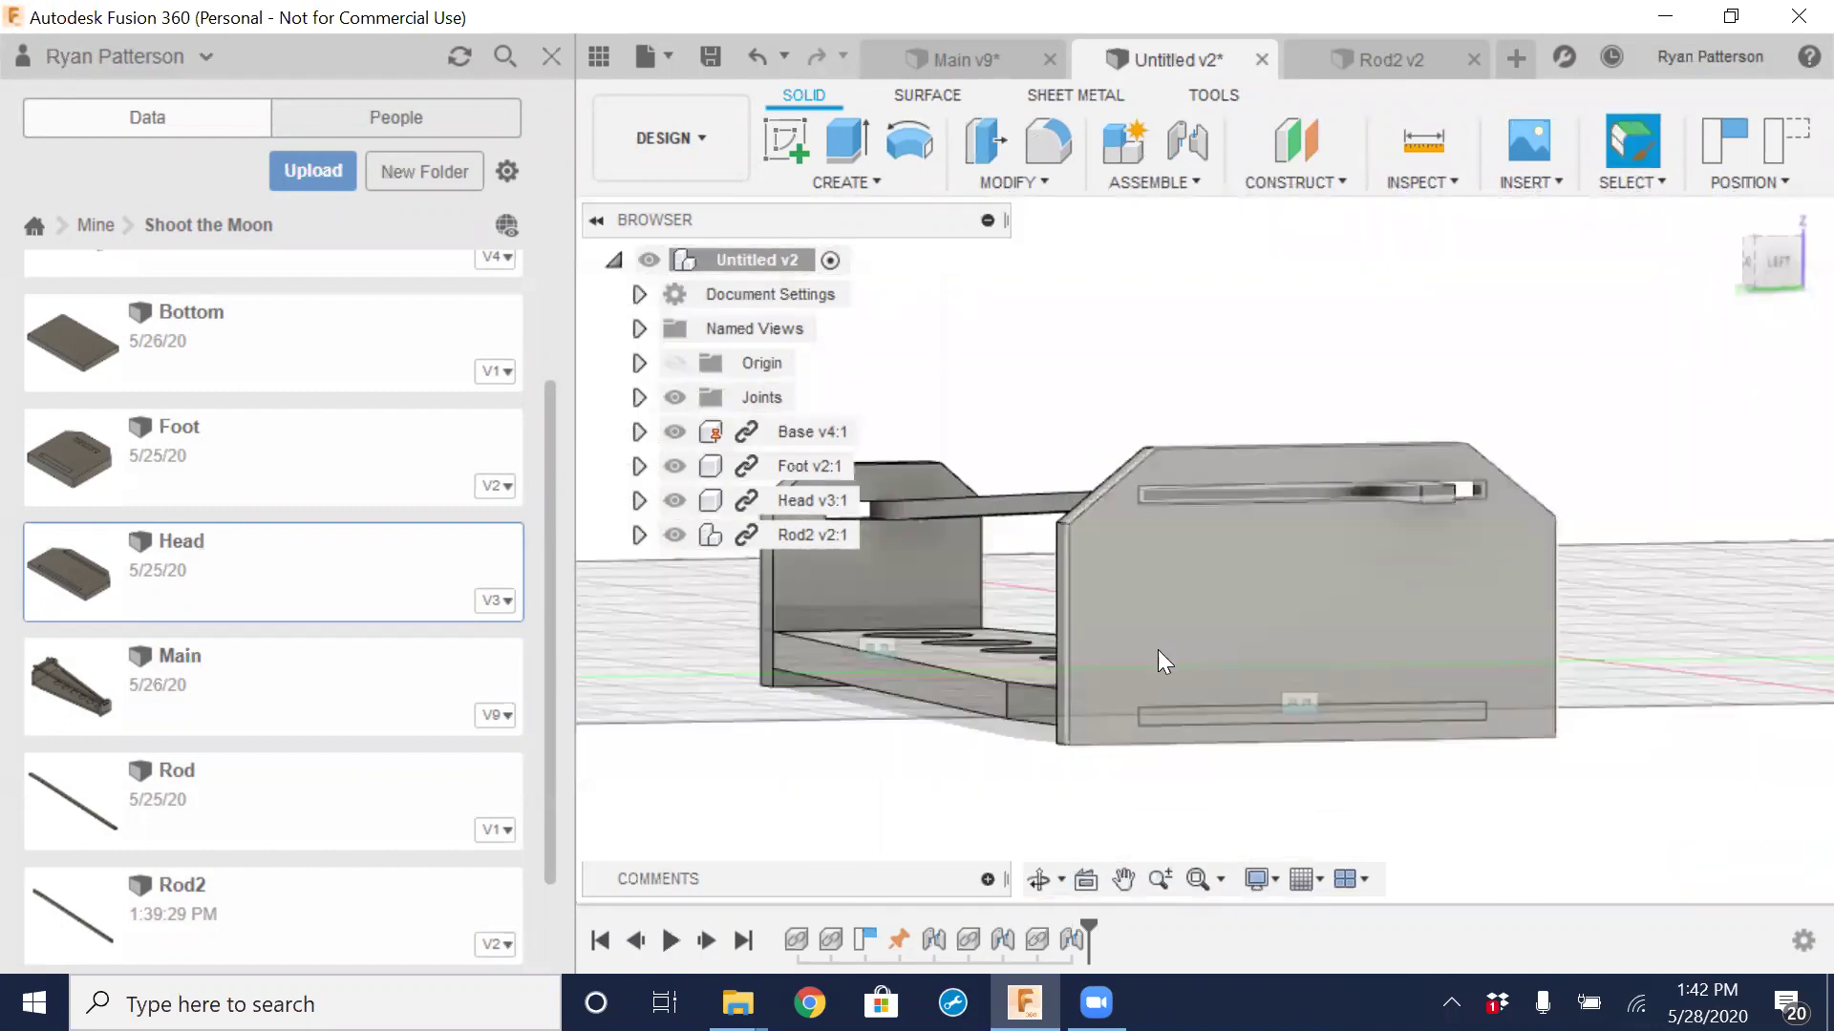
{"action": "middle_click_drag", "start_coordinate": [1110, 645], "coordinate": [1127, 668], "text": "shift"}
{"action": "scroll", "coordinate": [1126, 668], "scroll_direction": "up", "scroll_amount": 5}
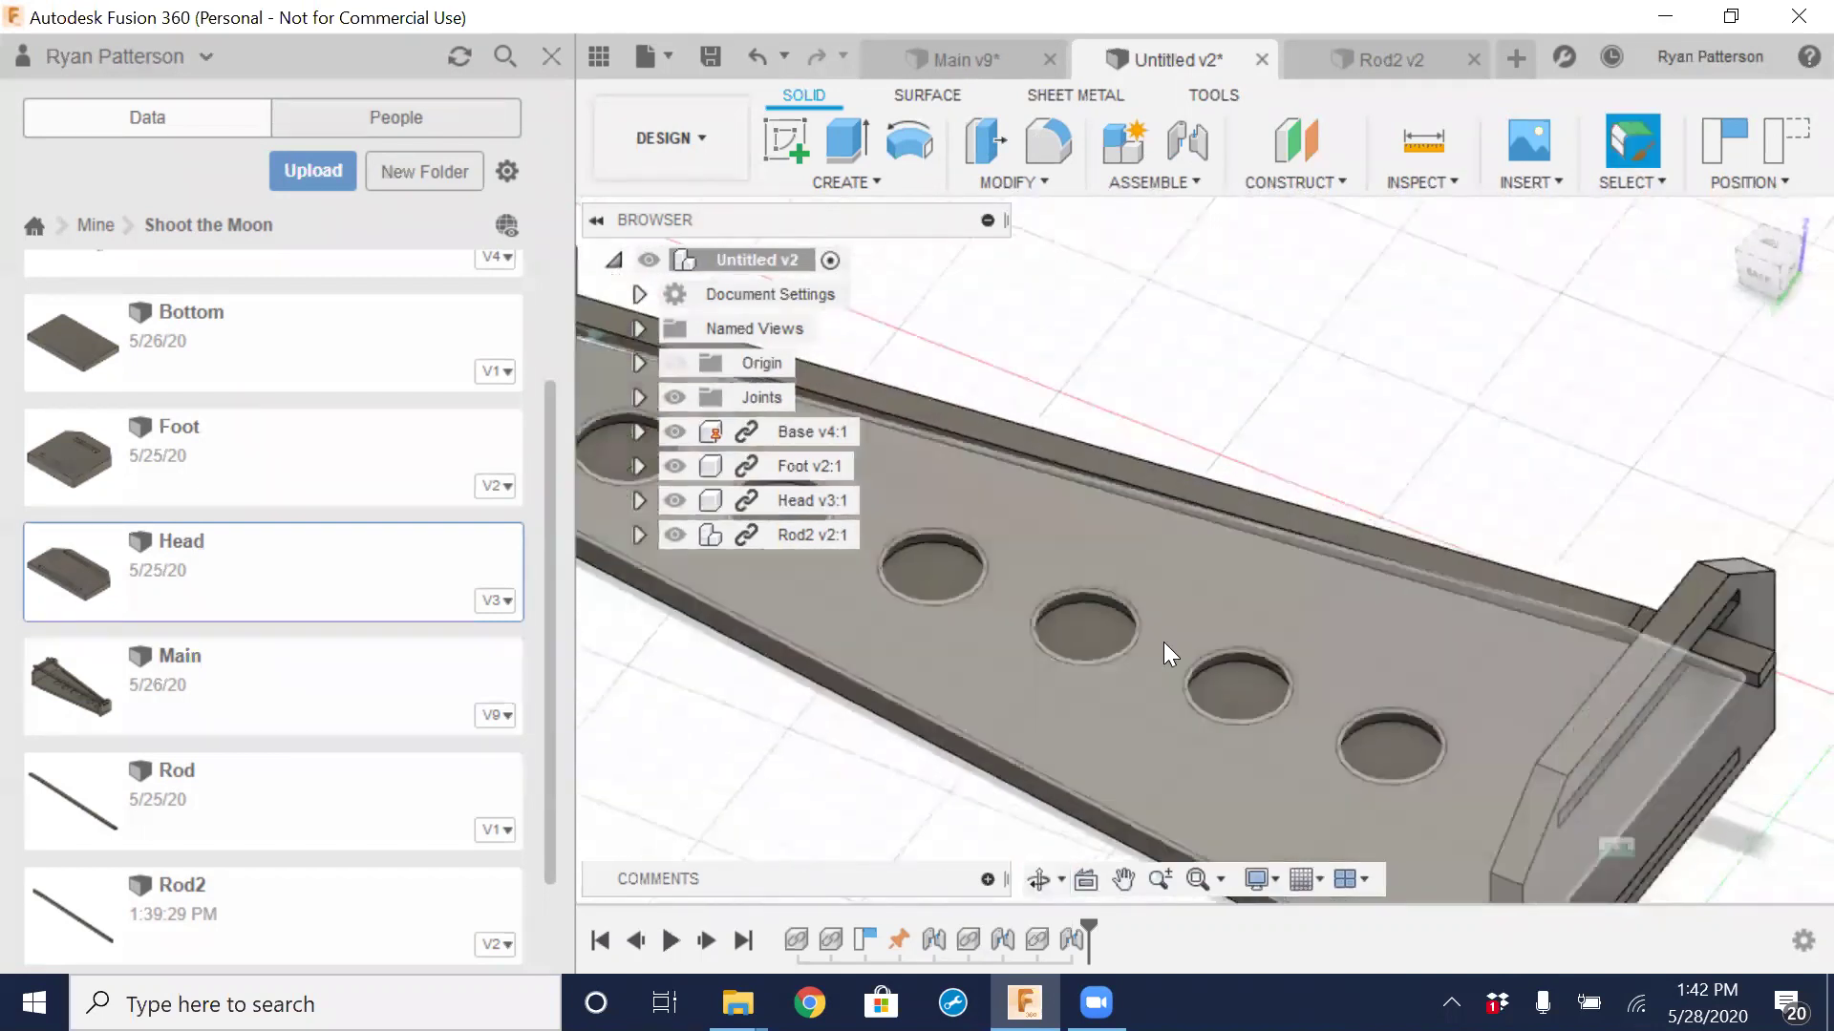
Roll the timeline back to just before the Rod2 revolute joint
{"action": "scroll", "coordinate": [1127, 668], "scroll_direction": "down", "scroll_amount": 6}
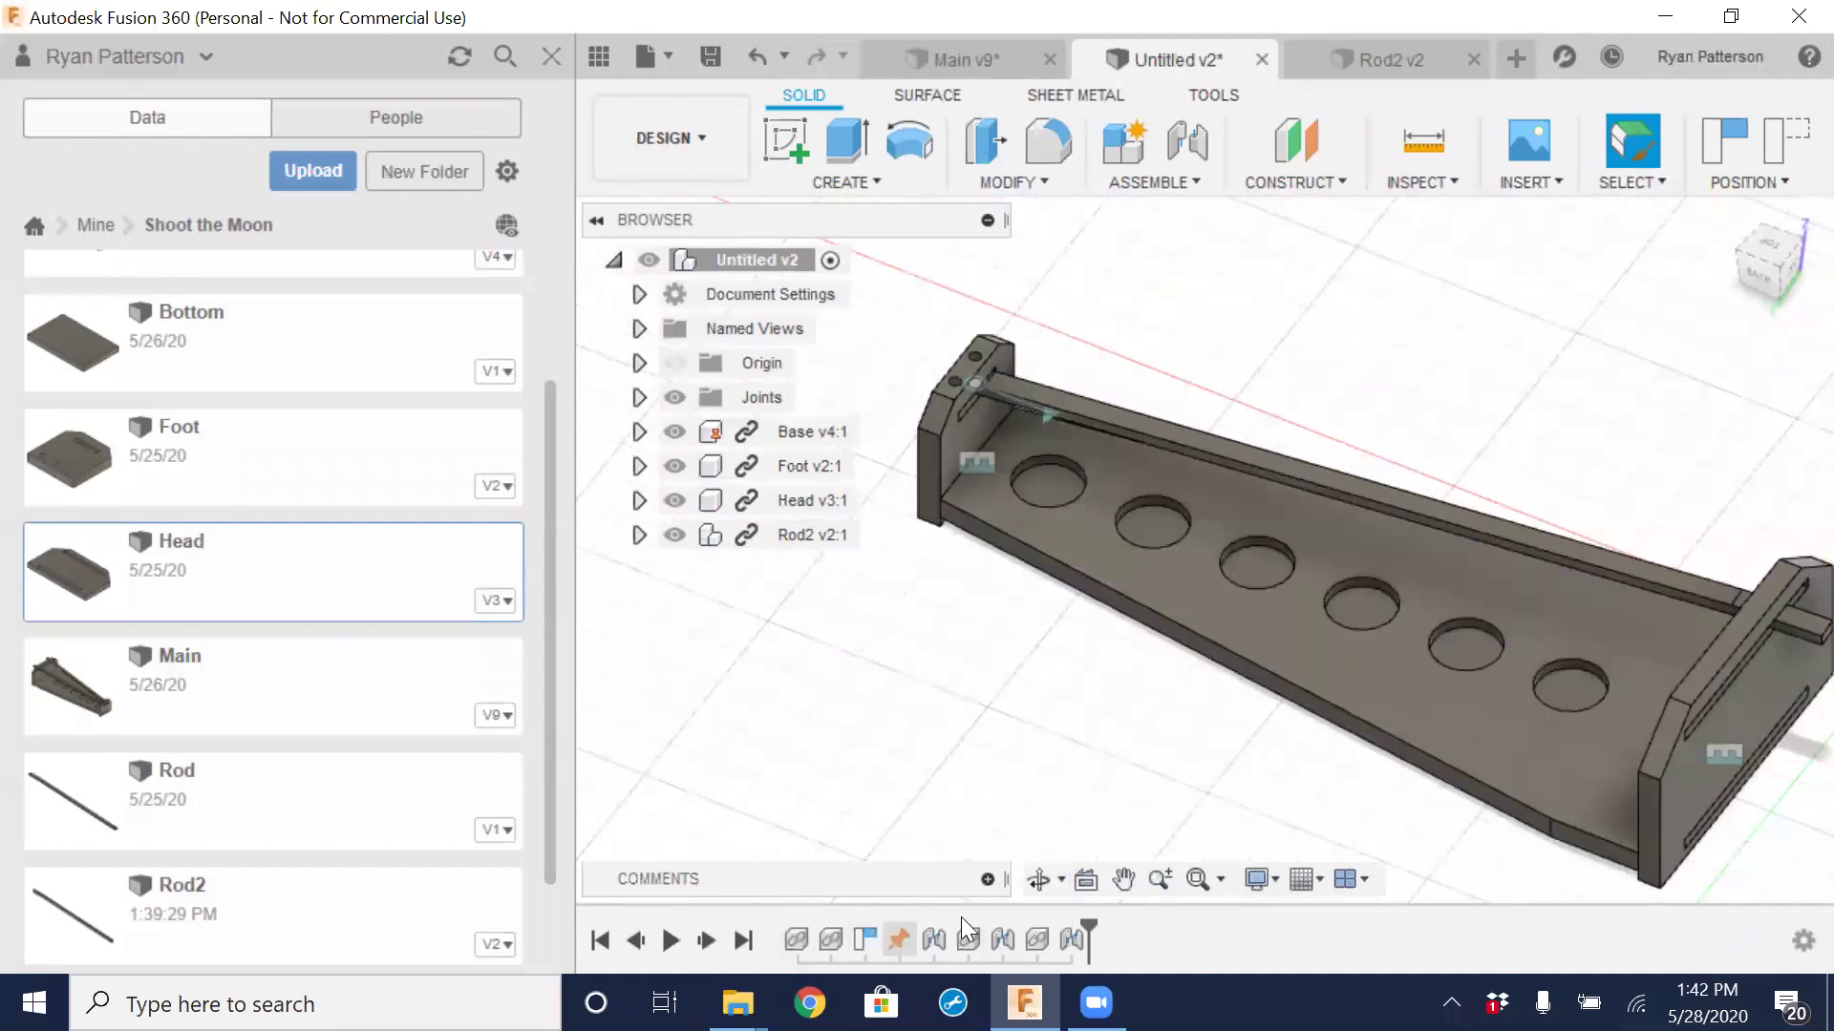
{"action": "mouse_move", "coordinate": [1088, 928]}
{"action": "left_mouse_down"}
{"action": "mouse_move", "coordinate": [1052, 922]}
{"action": "mouse_move", "coordinate": [1069, 923]}
{"action": "left_mouse_up"}
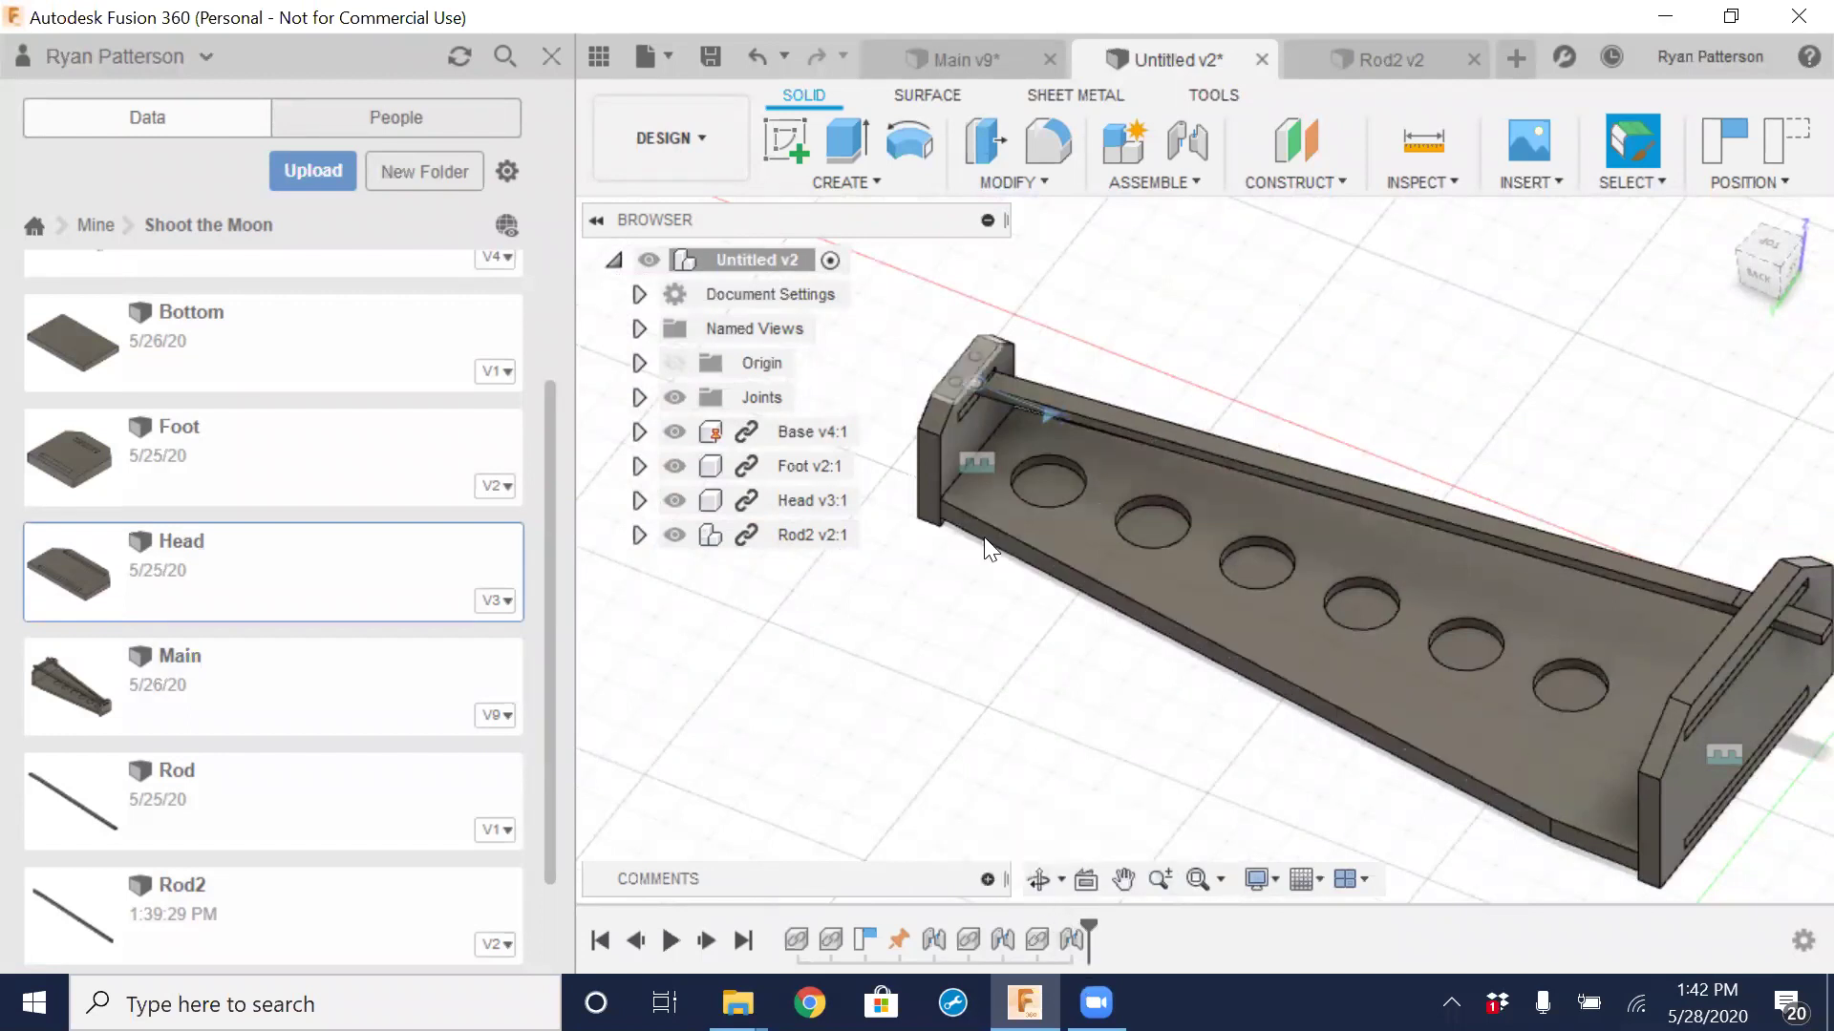
{"action": "left_click_drag", "start_coordinate": [1086, 925], "coordinate": [1053, 925]}
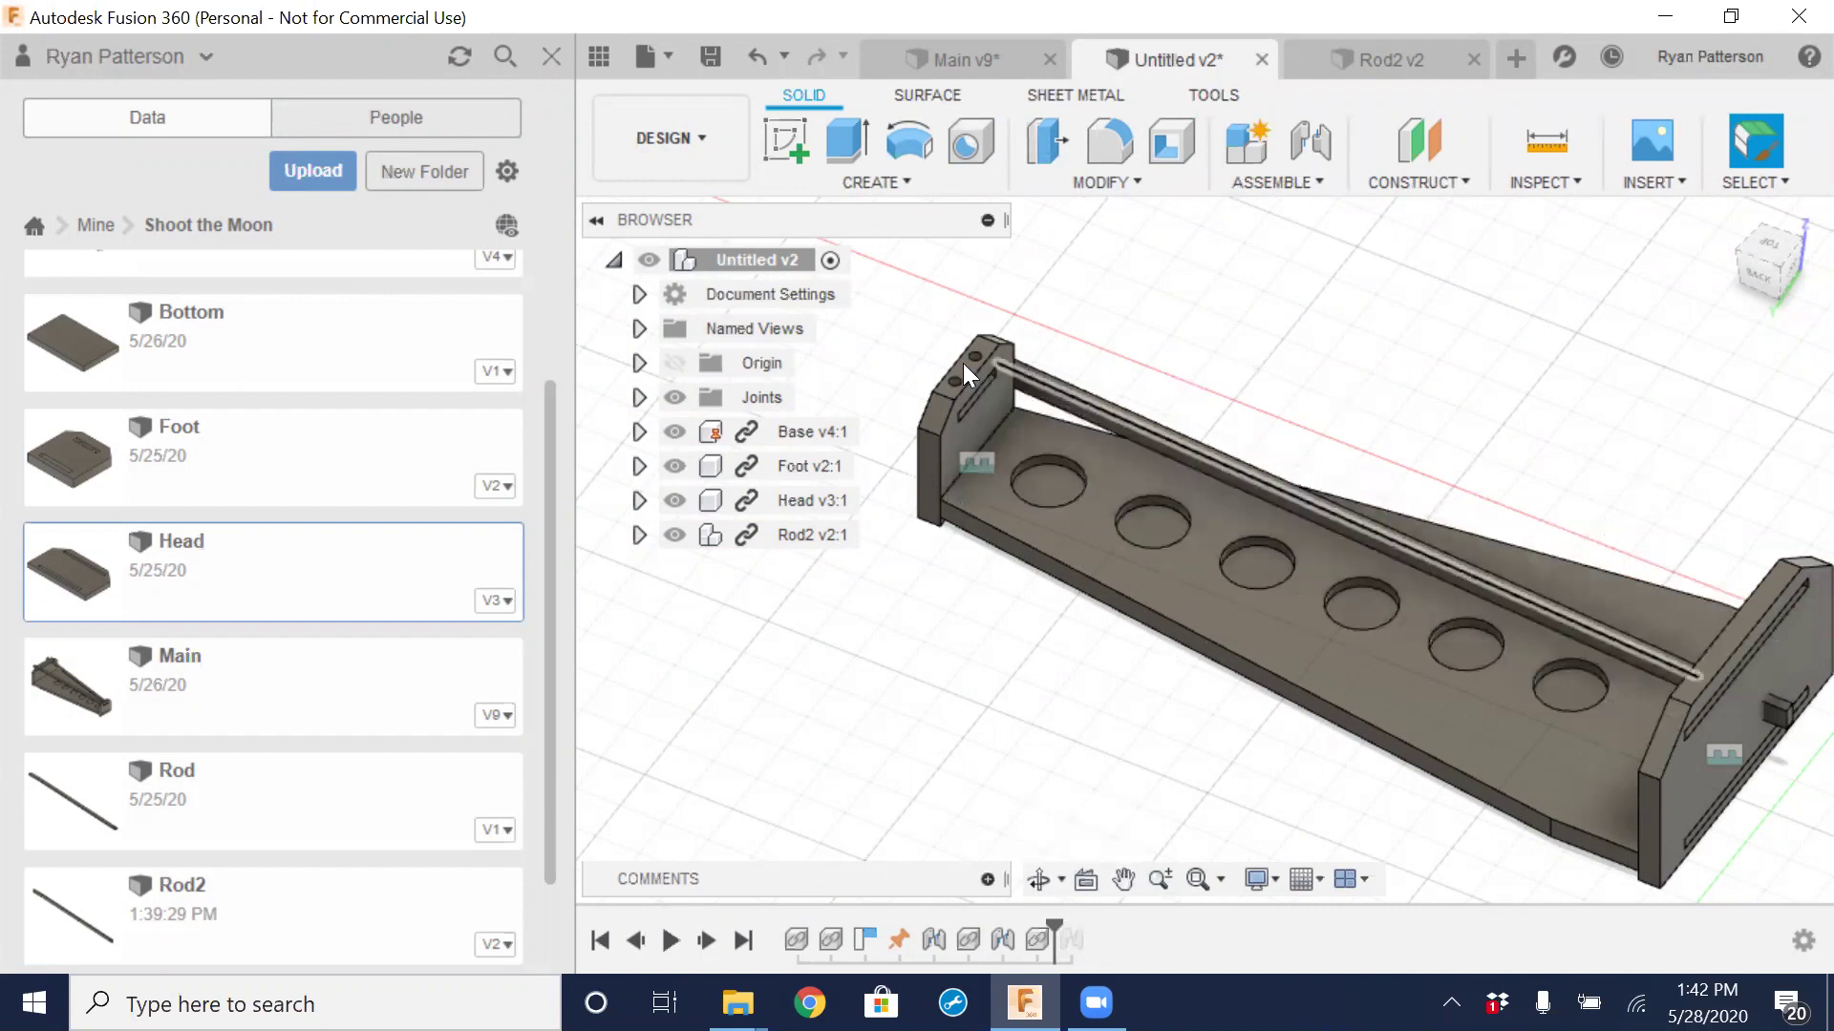
Roll the timeline forward past the Rod2 revolute joint and insert a second Rod2 at its default position
{"action": "left_click_drag", "start_coordinate": [1063, 922], "coordinate": [1089, 926]}
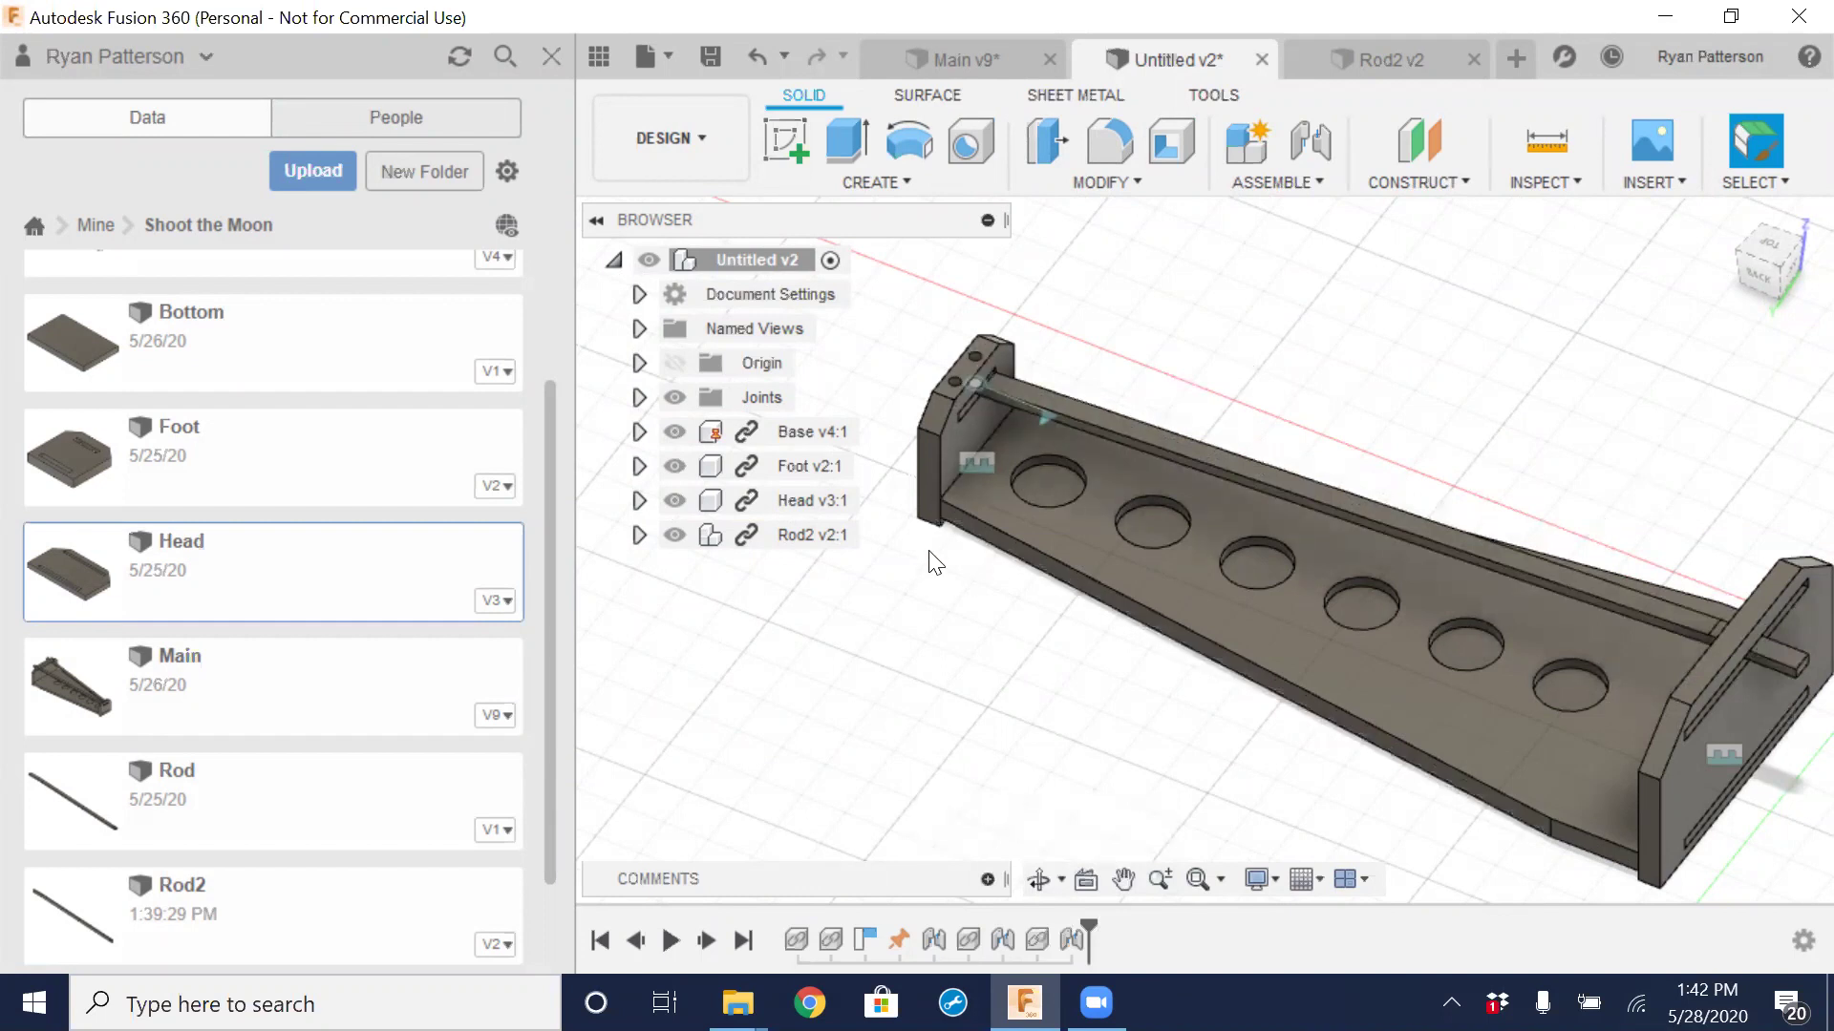
{"action": "scroll", "coordinate": [935, 563], "scroll_direction": "down", "scroll_amount": 2}
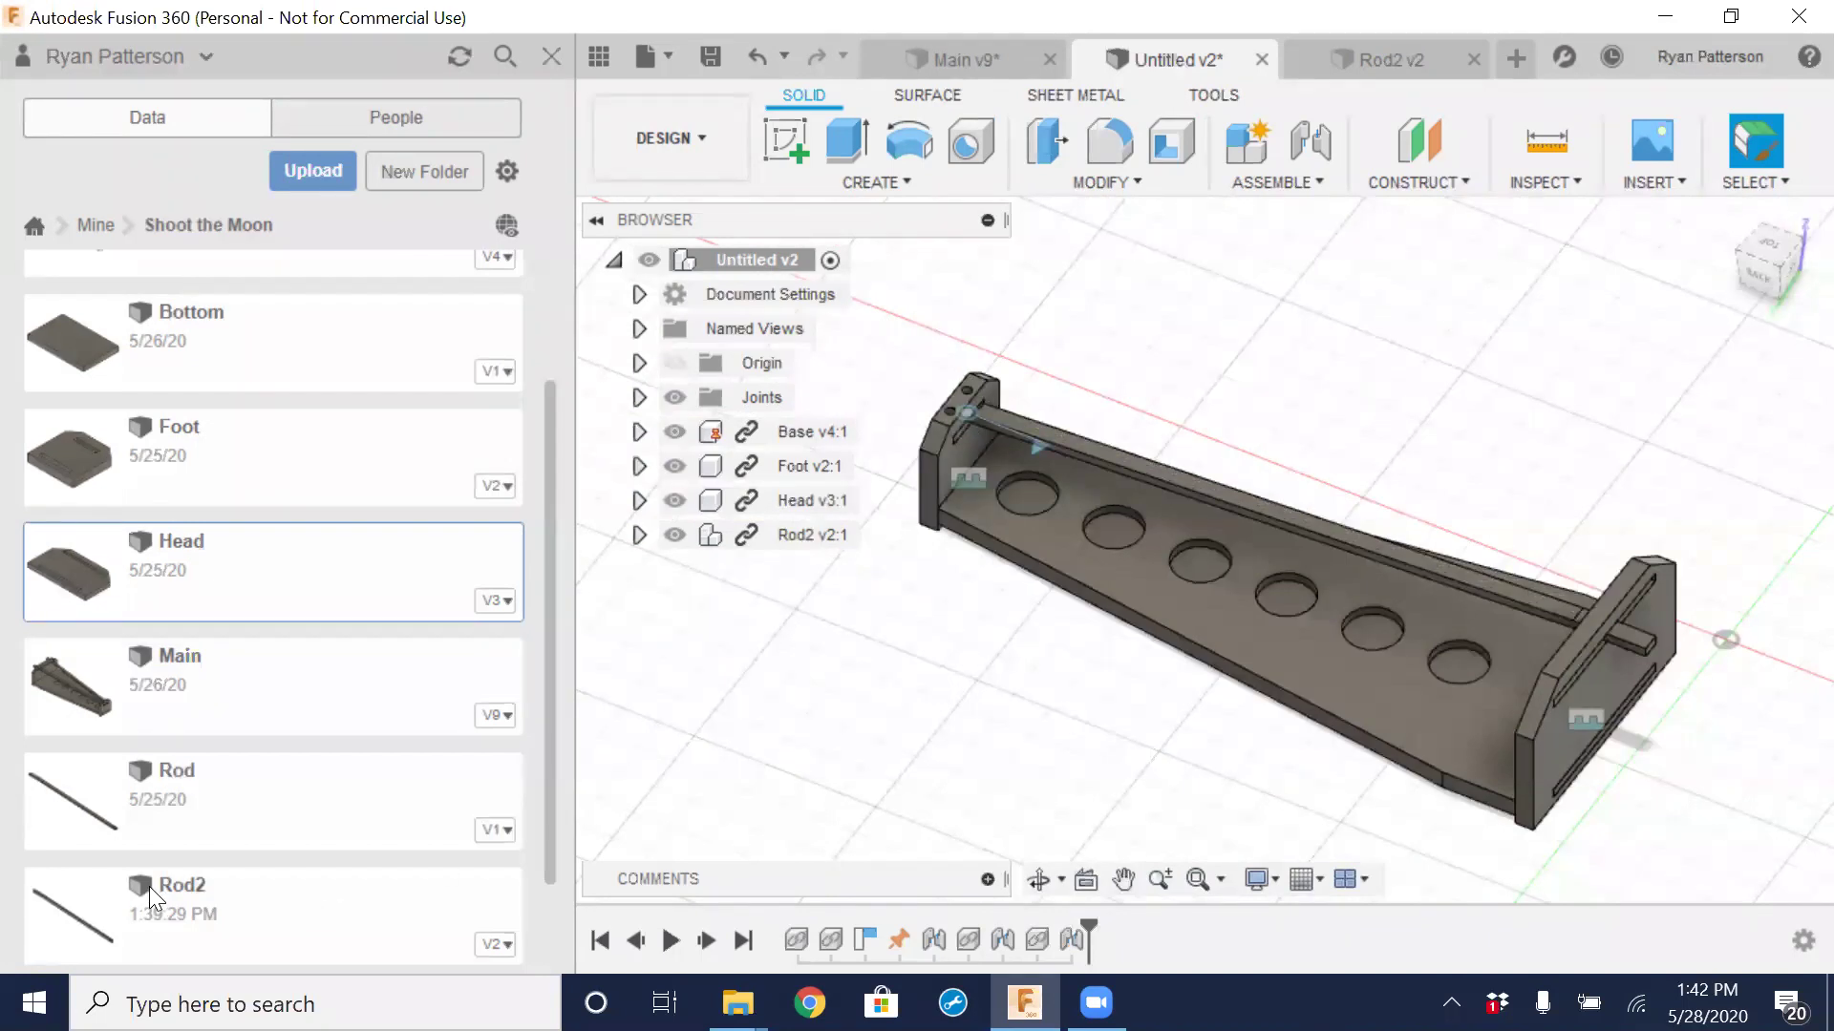
{"action": "left_click_drag", "start_coordinate": [149, 886], "coordinate": [1085, 492]}
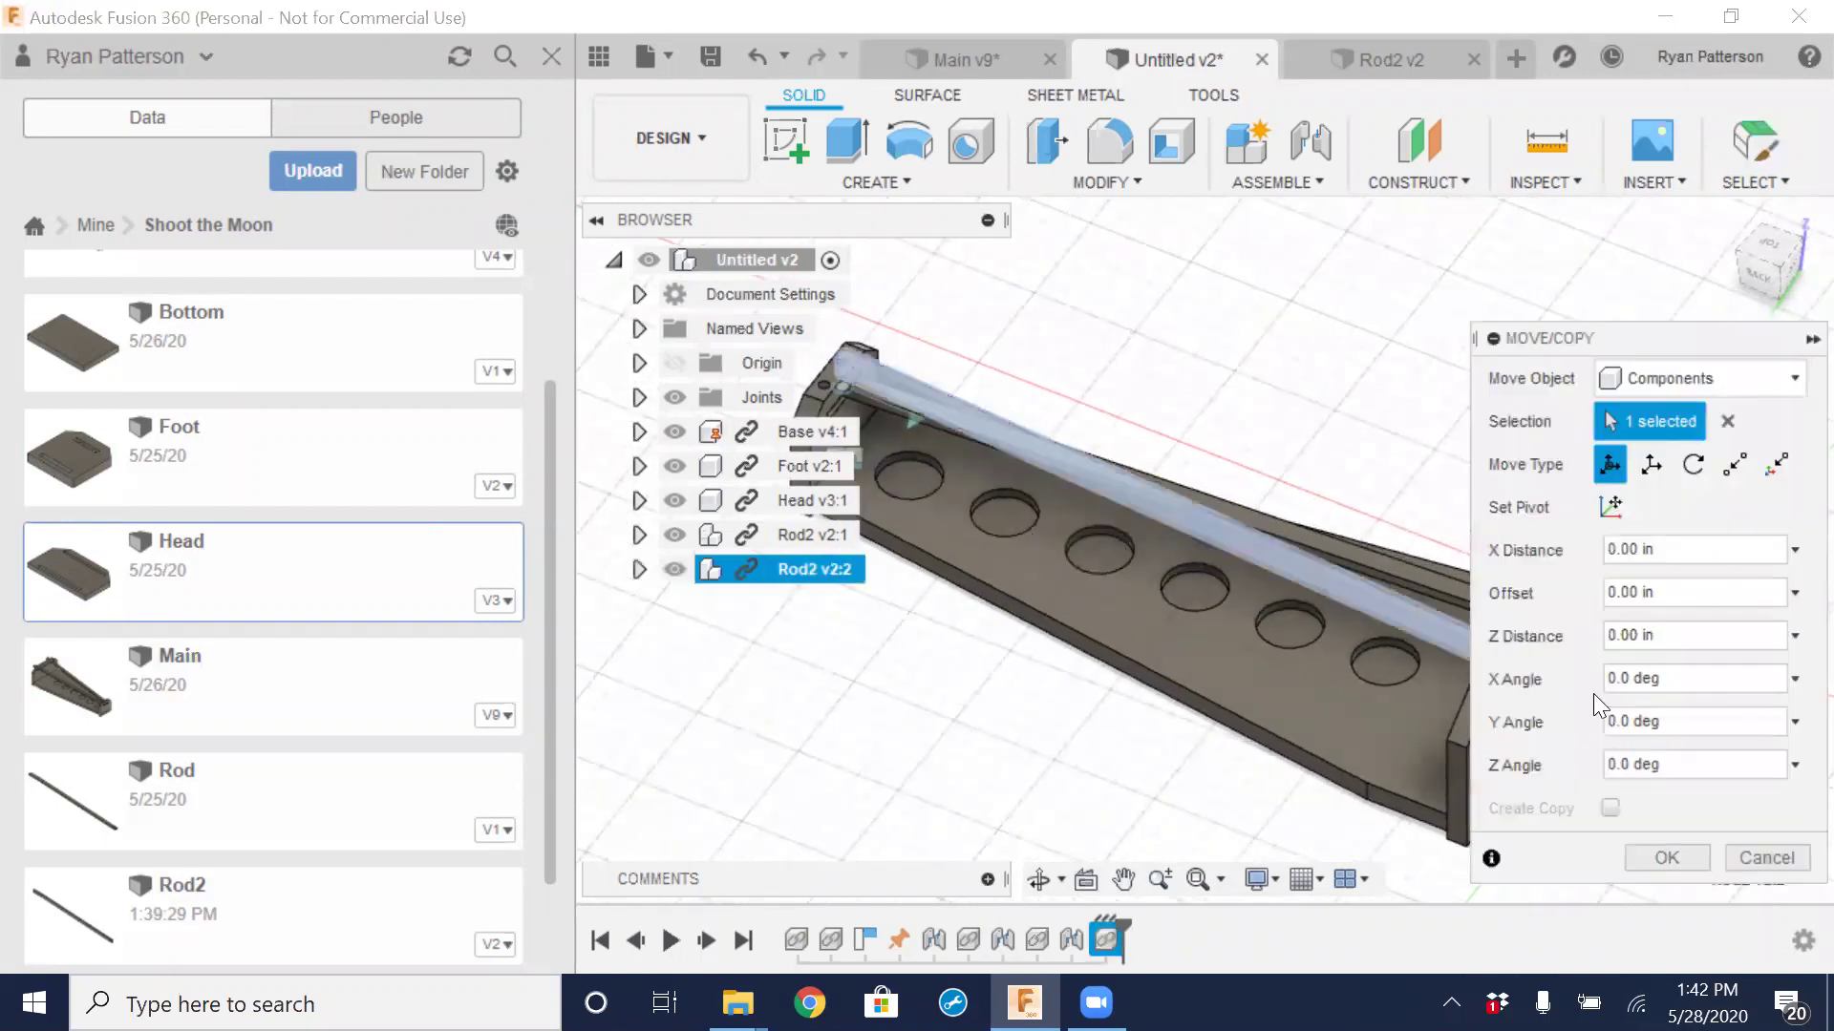
{"action": "left_click", "coordinate": [1666, 858]}
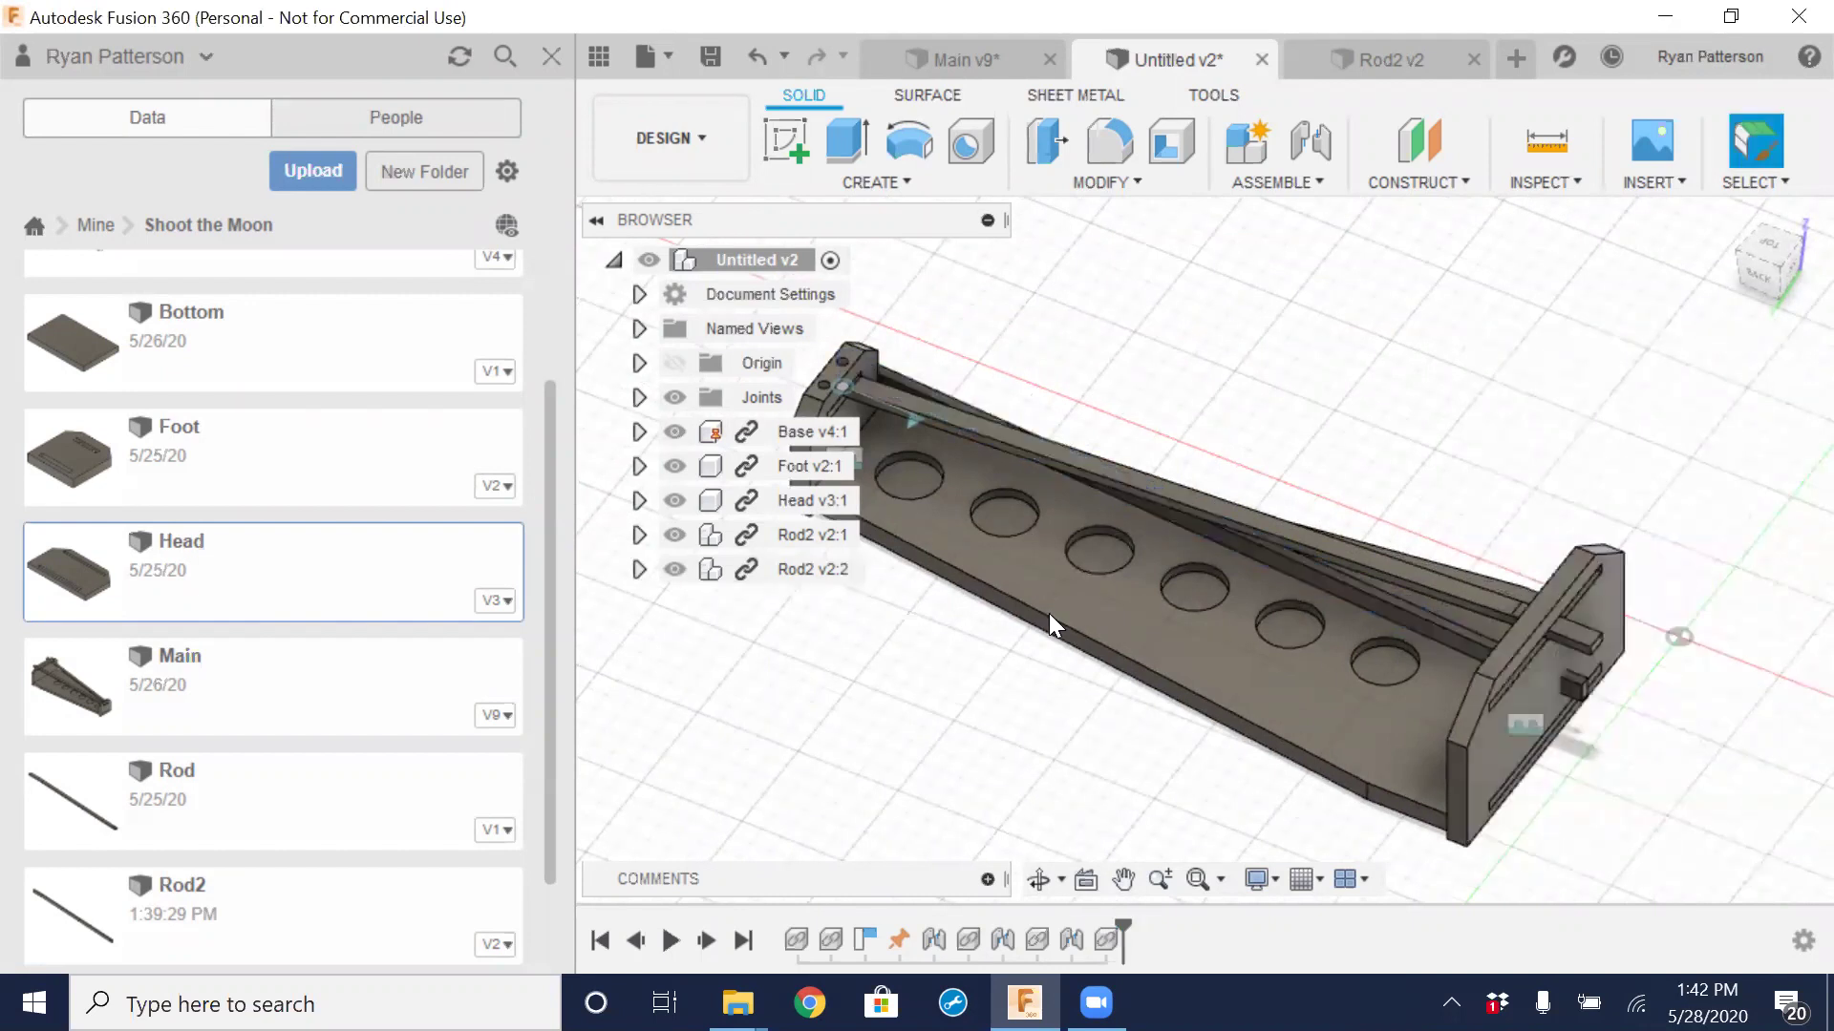
Start a joint and pick the center of the end hole in the second Rod2 as the Component 1 snap
{"action": "middle_click_drag", "start_coordinate": [1414, 688], "coordinate": [1608, 636]}
{"action": "scroll", "coordinate": [1375, 645], "scroll_direction": "up", "scroll_amount": 6}
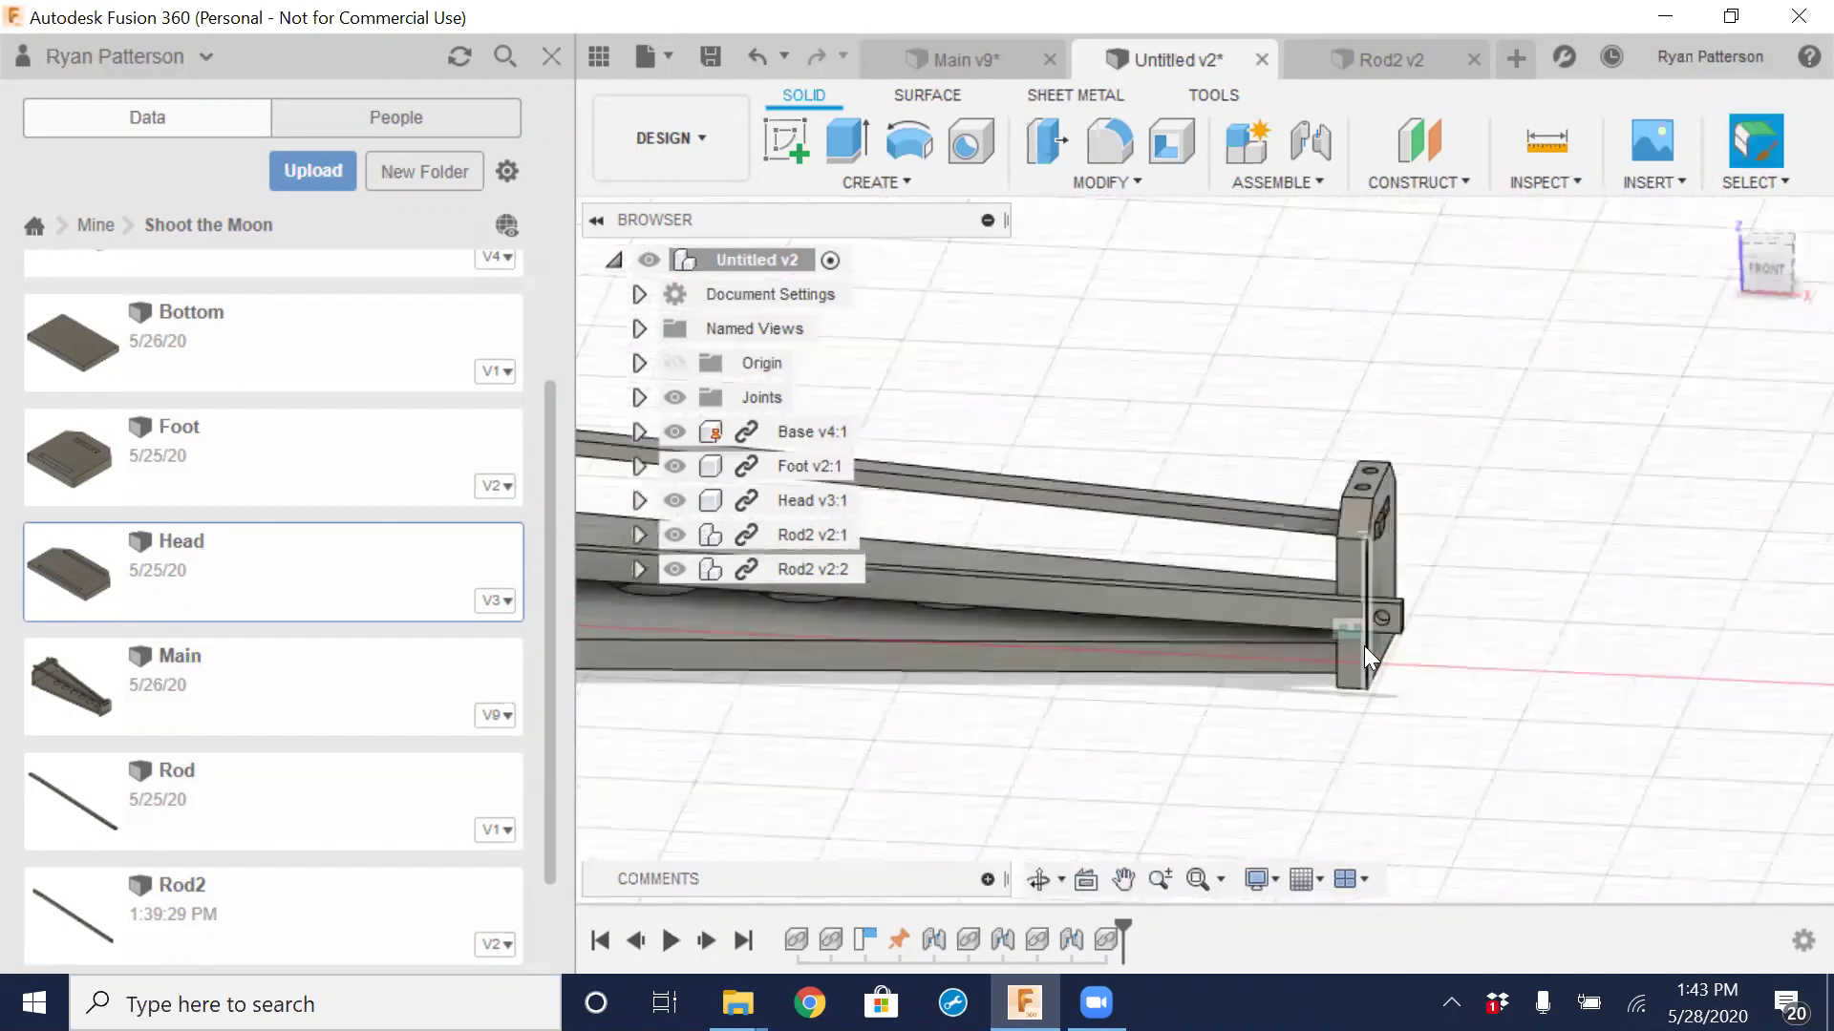
{"action": "scroll", "coordinate": [1373, 634], "scroll_direction": "up", "scroll_amount": 1}
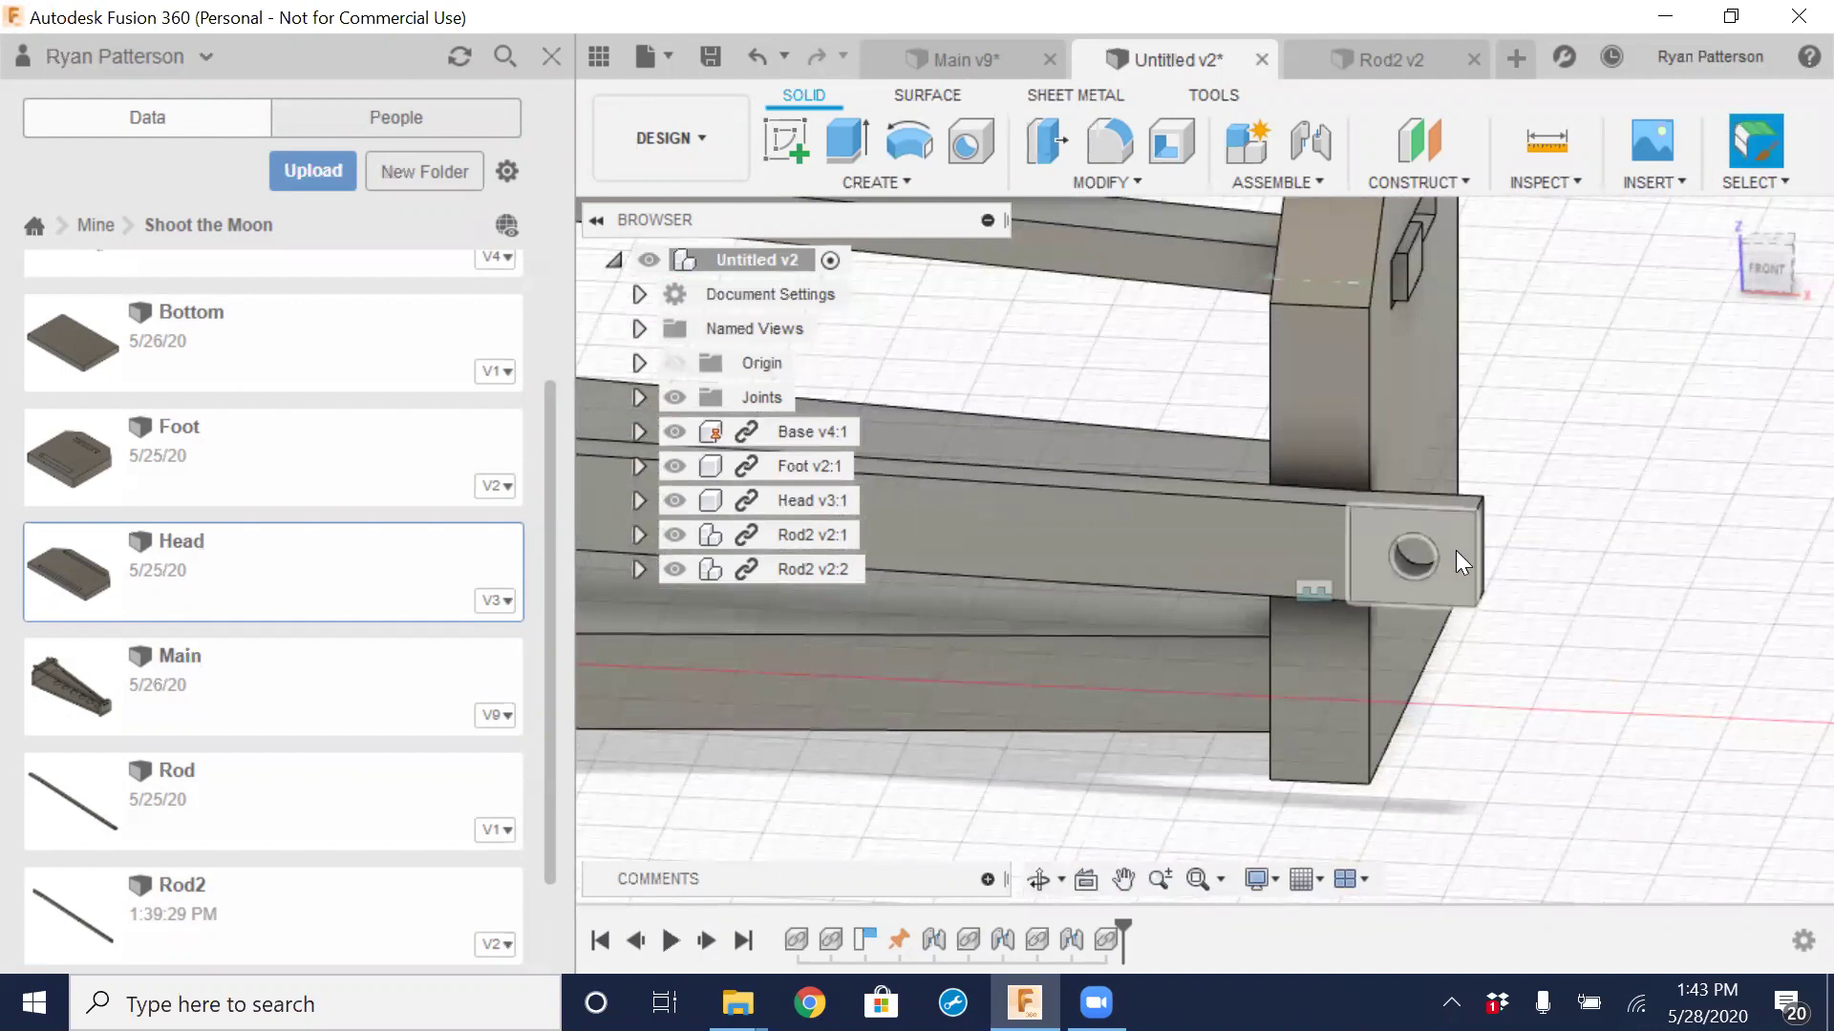
{"action": "left_click", "coordinate": [1310, 144]}
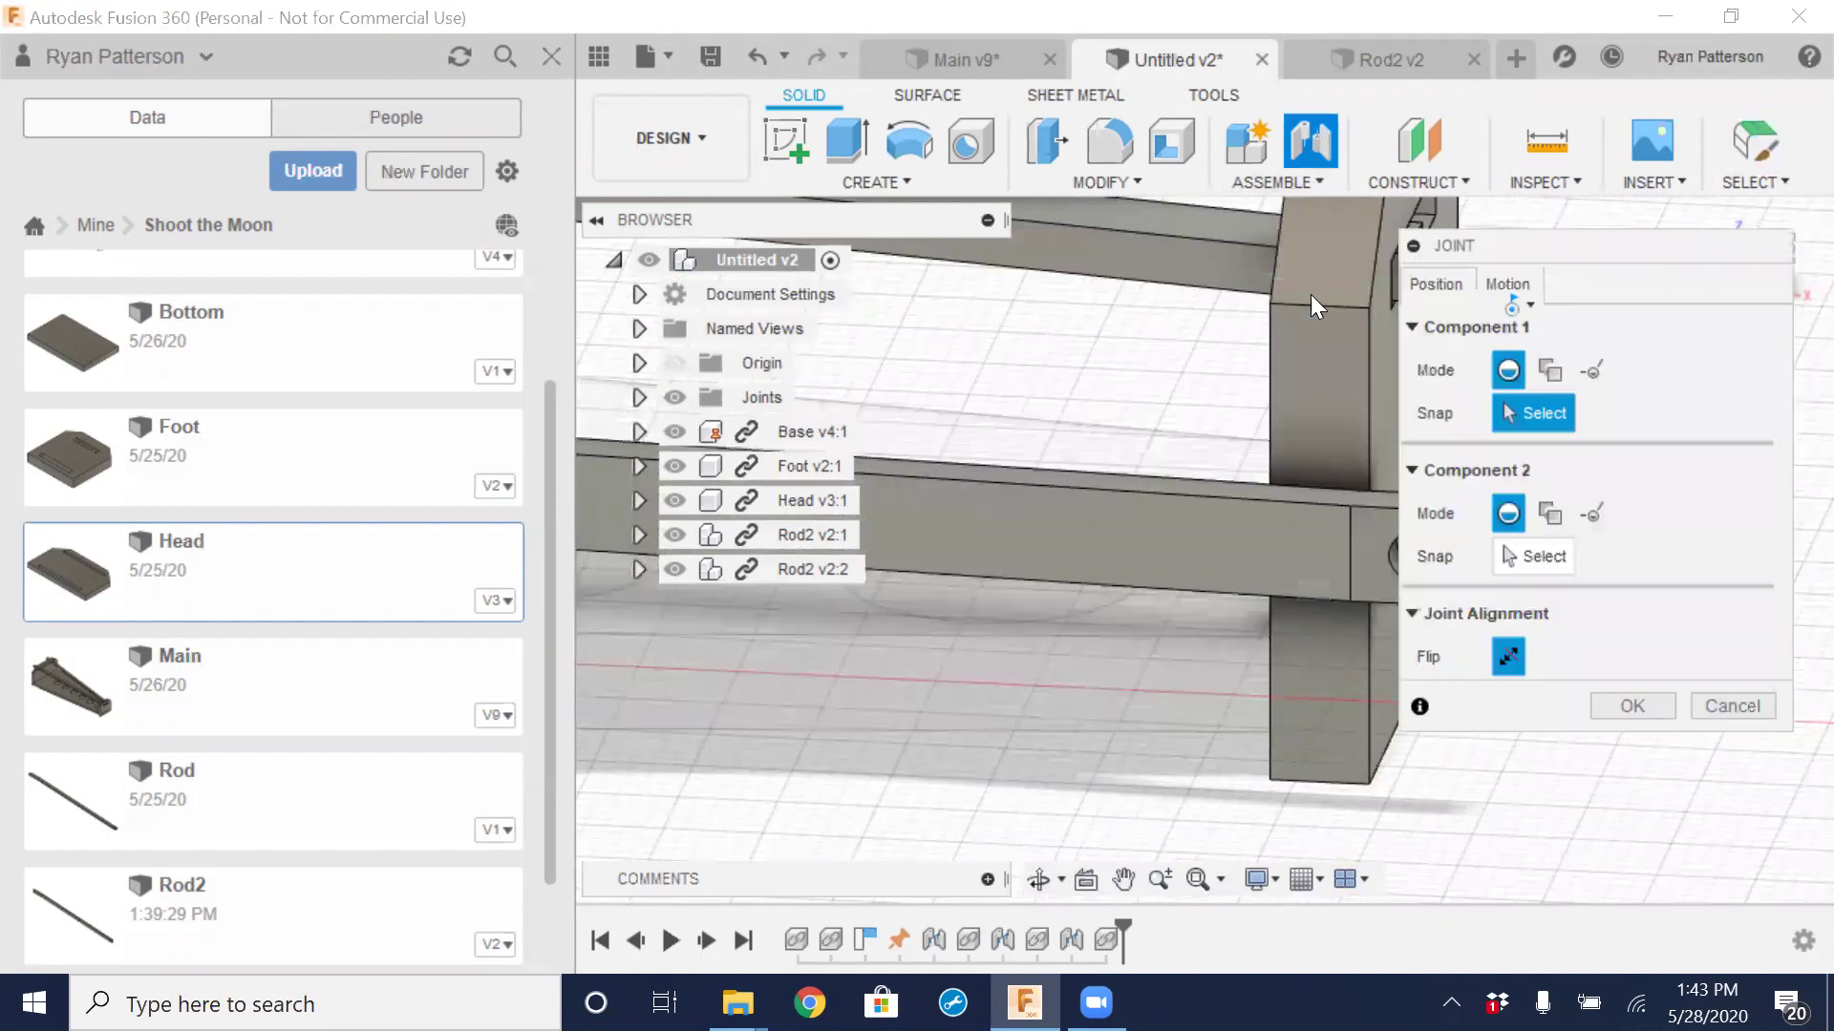
{"action": "left_click", "coordinate": [1358, 552]}
{"action": "left_click", "coordinate": [1379, 701]}
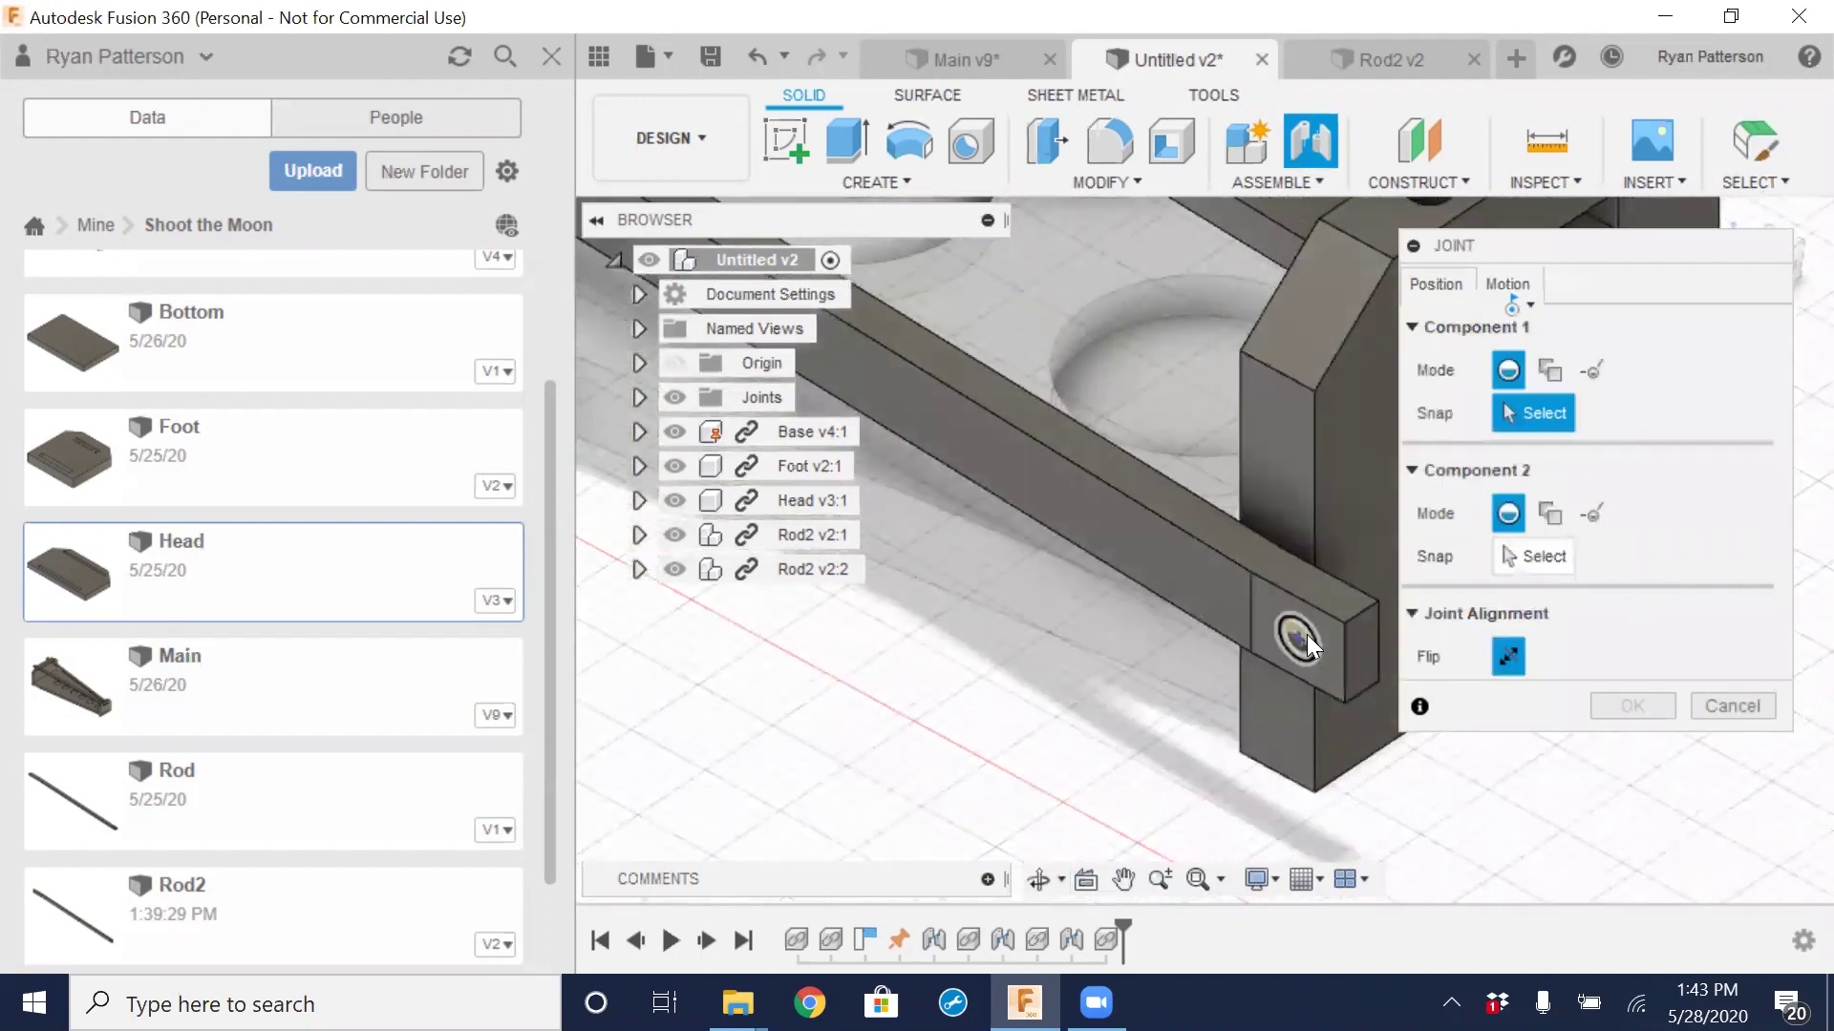
{"action": "scroll", "coordinate": [1291, 659], "scroll_direction": "up", "scroll_amount": 5}
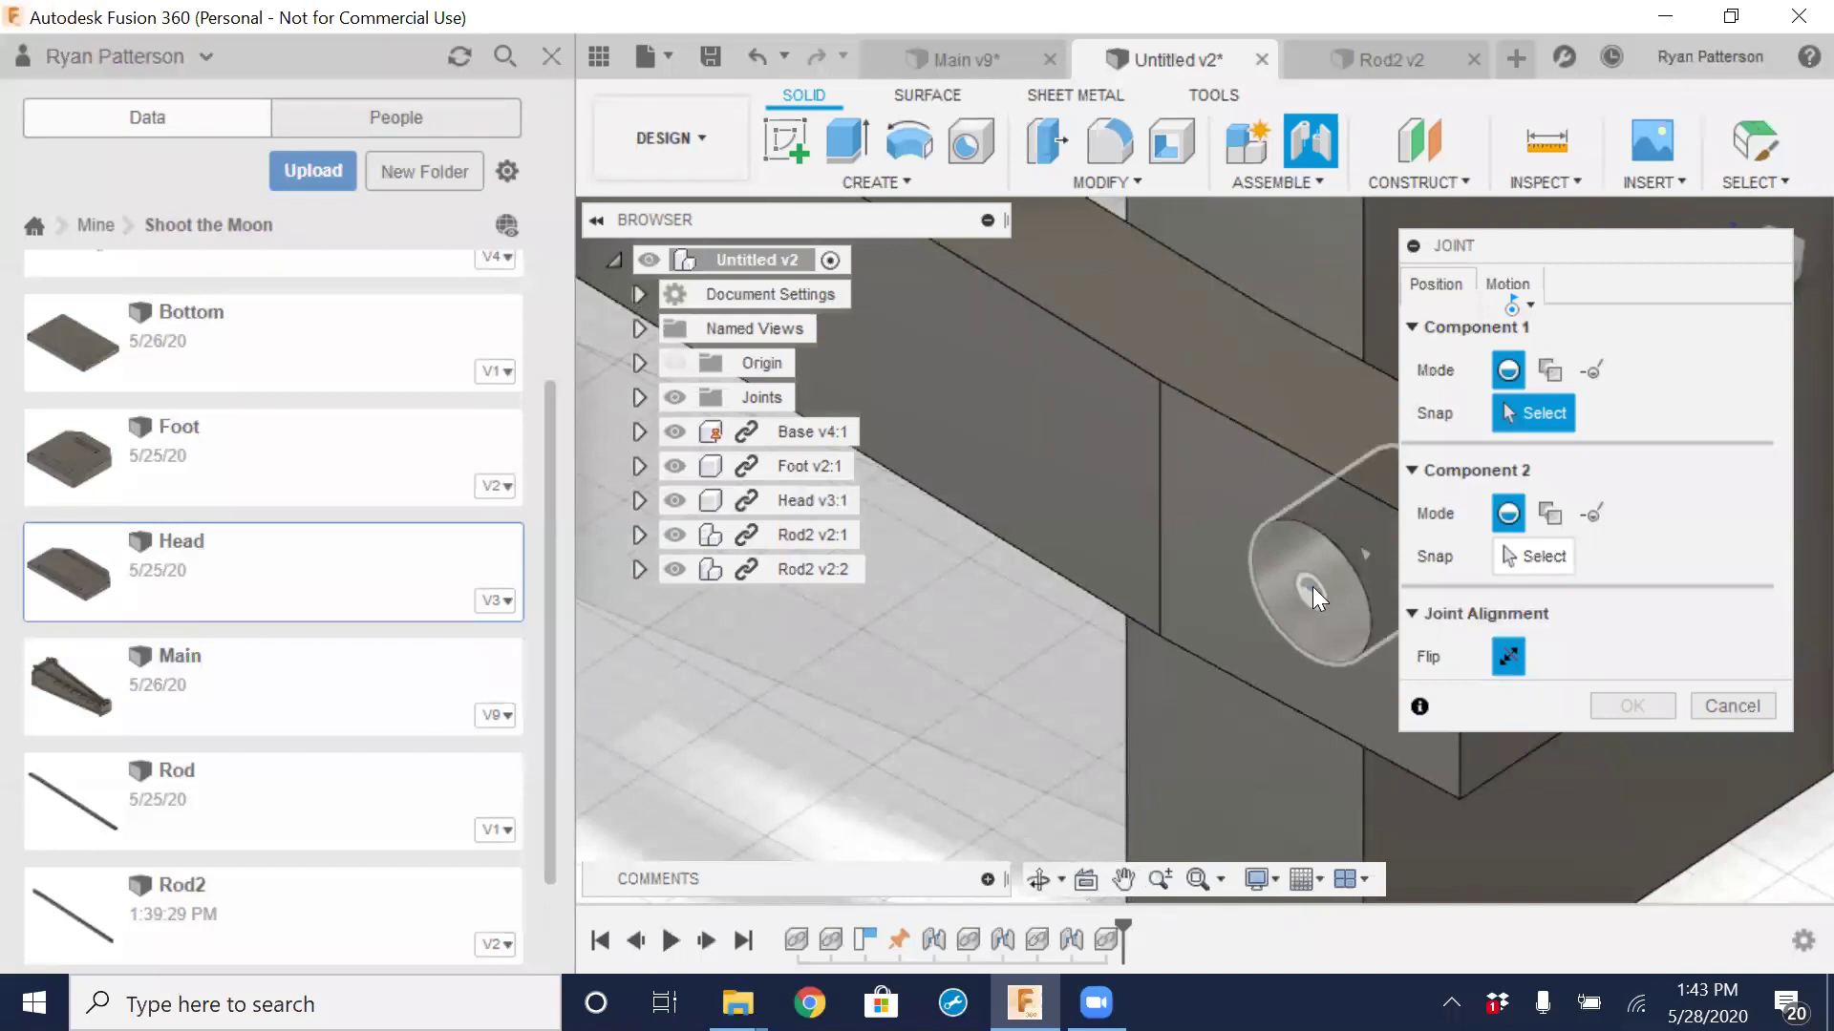
{"action": "left_click", "coordinate": [1309, 596]}
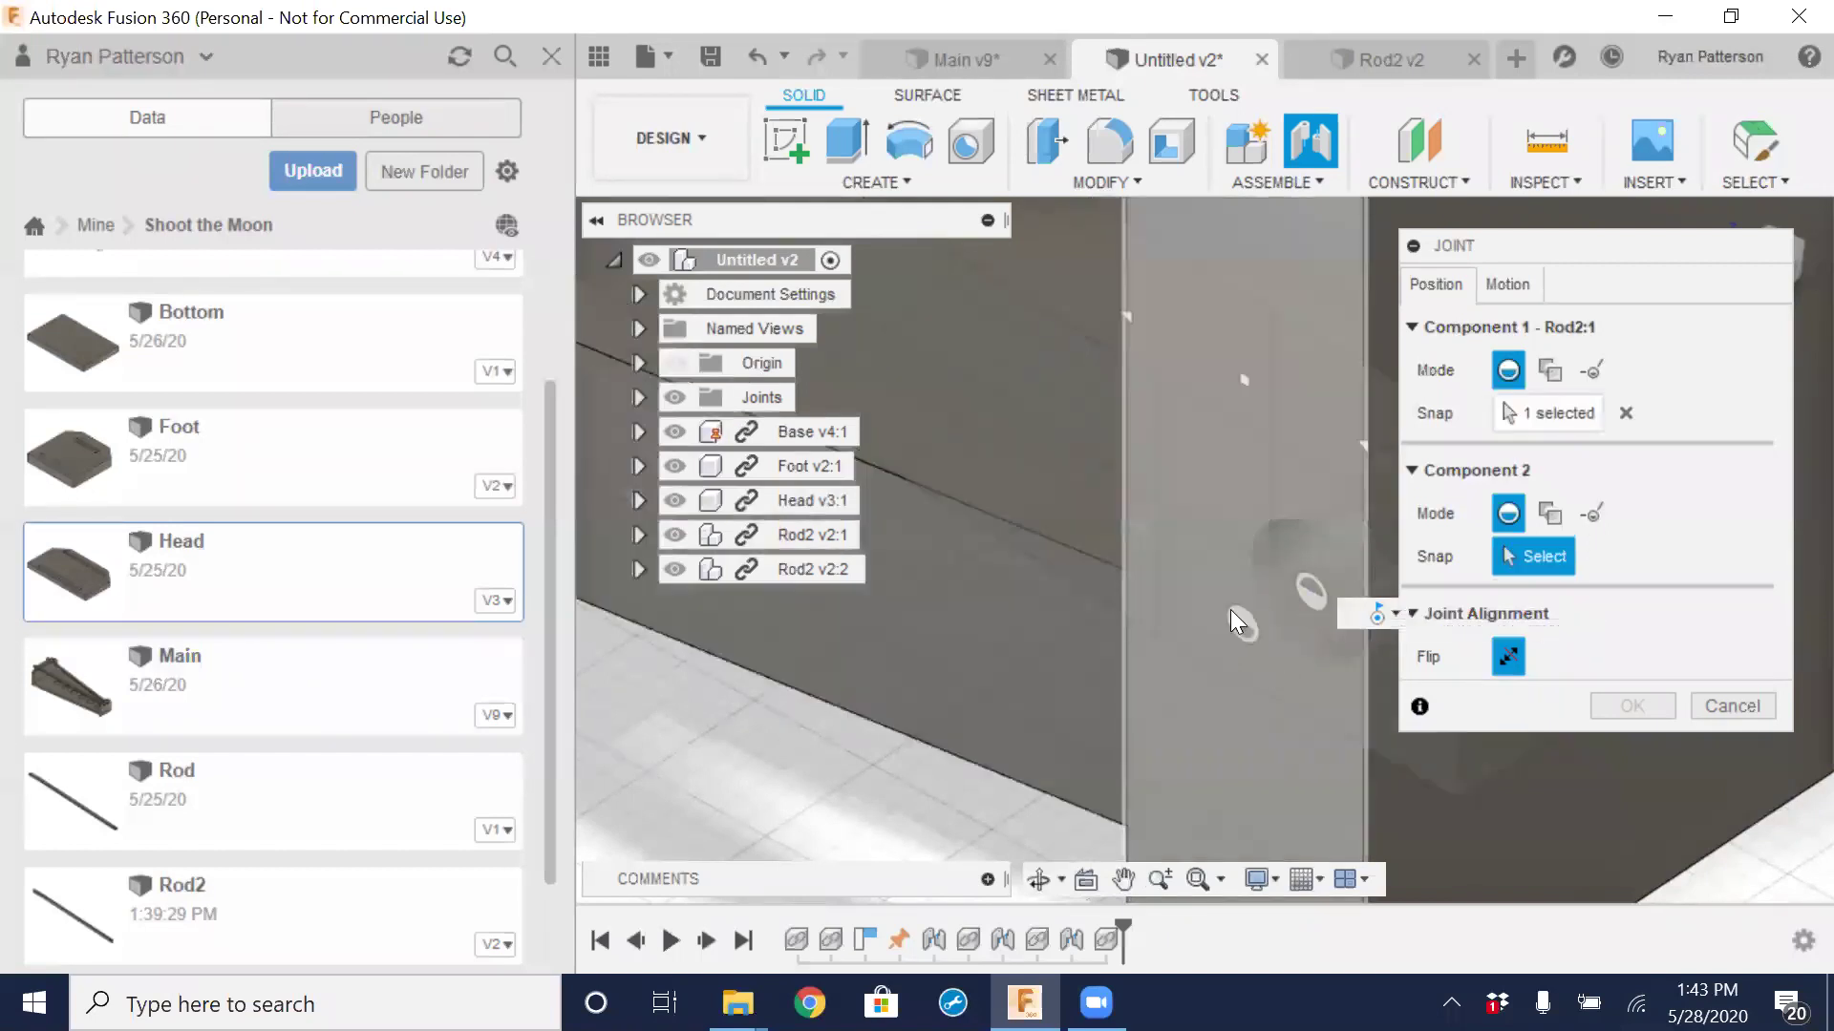
Pick the center of the unused pin hole inside the Foot's upper slot as the Component 2 snap
{"action": "scroll", "coordinate": [1223, 602], "scroll_direction": "down", "scroll_amount": 3}
{"action": "scroll", "coordinate": [1215, 592], "scroll_direction": "down", "scroll_amount": 3}
{"action": "middle_click_drag", "start_coordinate": [1330, 686], "coordinate": [1105, 723]}
{"action": "scroll", "coordinate": [1078, 535], "scroll_direction": "up", "scroll_amount": 10}
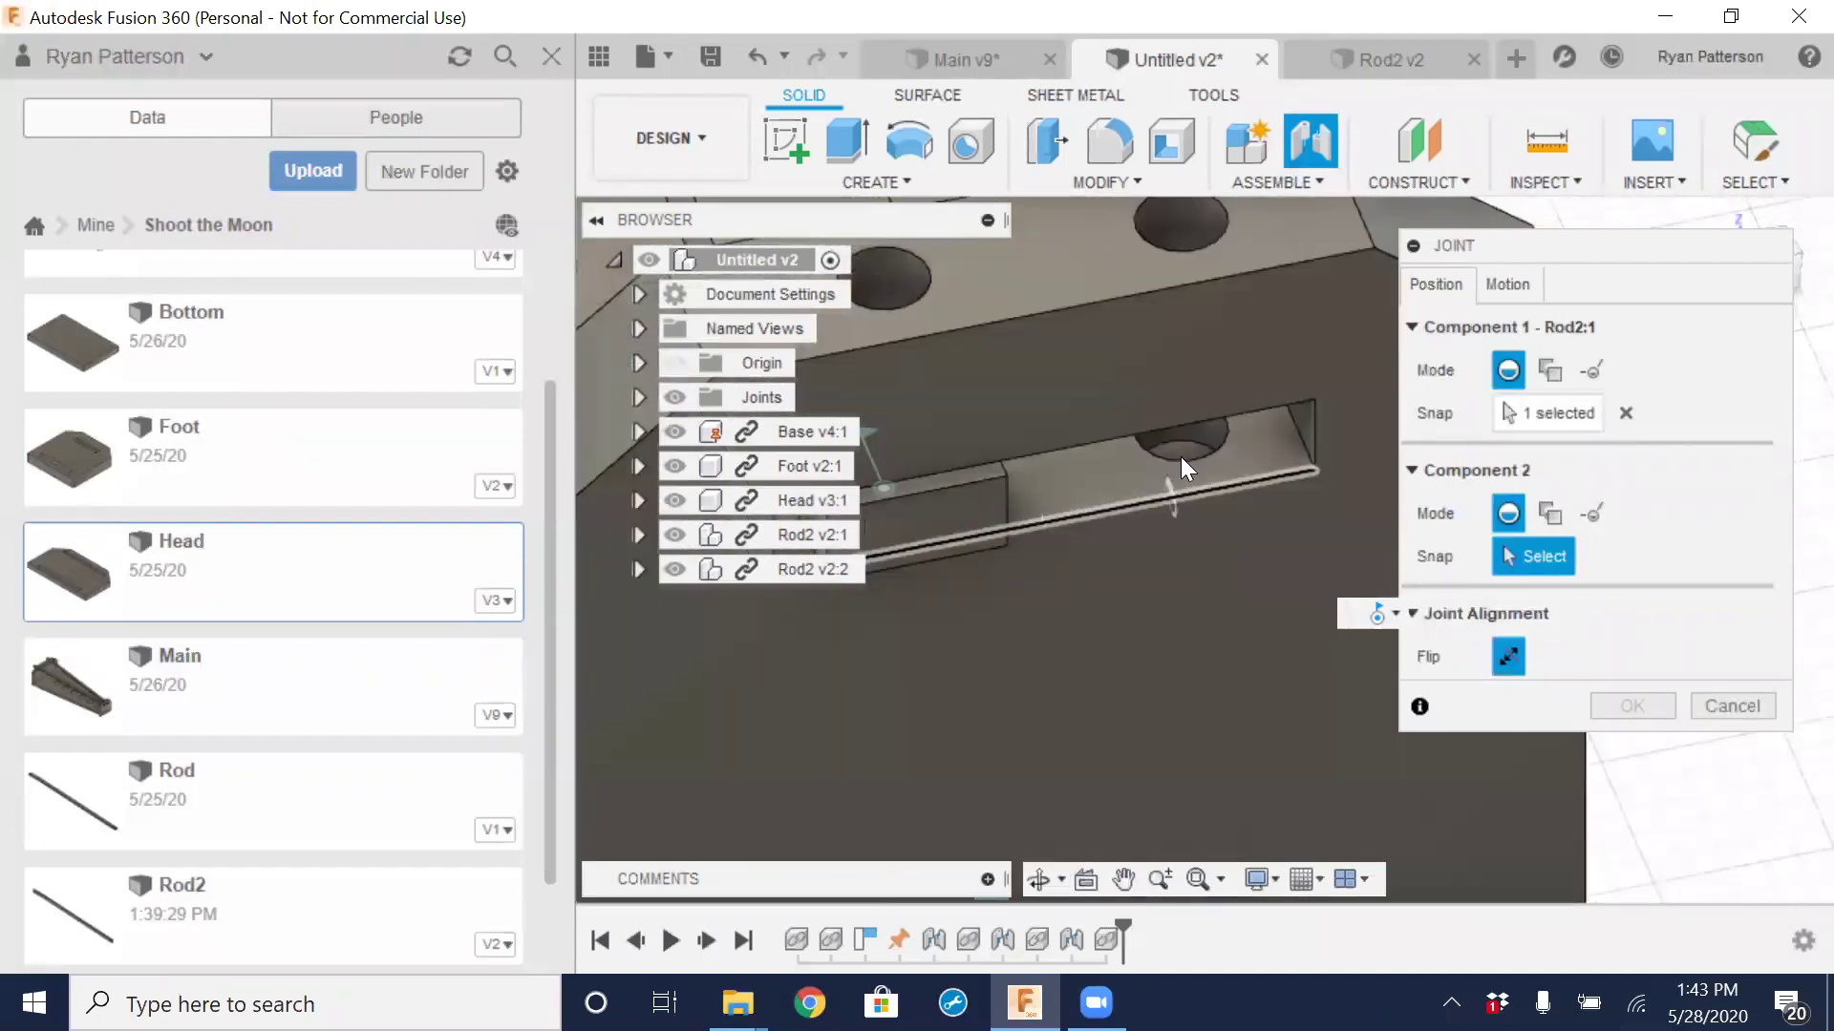
{"action": "scroll", "coordinate": [1194, 524], "scroll_direction": "down", "scroll_amount": 3}
{"action": "mouse_move", "coordinate": [1194, 524]}
{"action": "middle_mouse_down"}
{"action": "mouse_move", "coordinate": [1190, 497]}
{"action": "mouse_move", "coordinate": [1180, 590]}
{"action": "mouse_move", "coordinate": [1172, 516]}
{"action": "middle_mouse_up"}
{"action": "left_click", "coordinate": [1167, 509]}
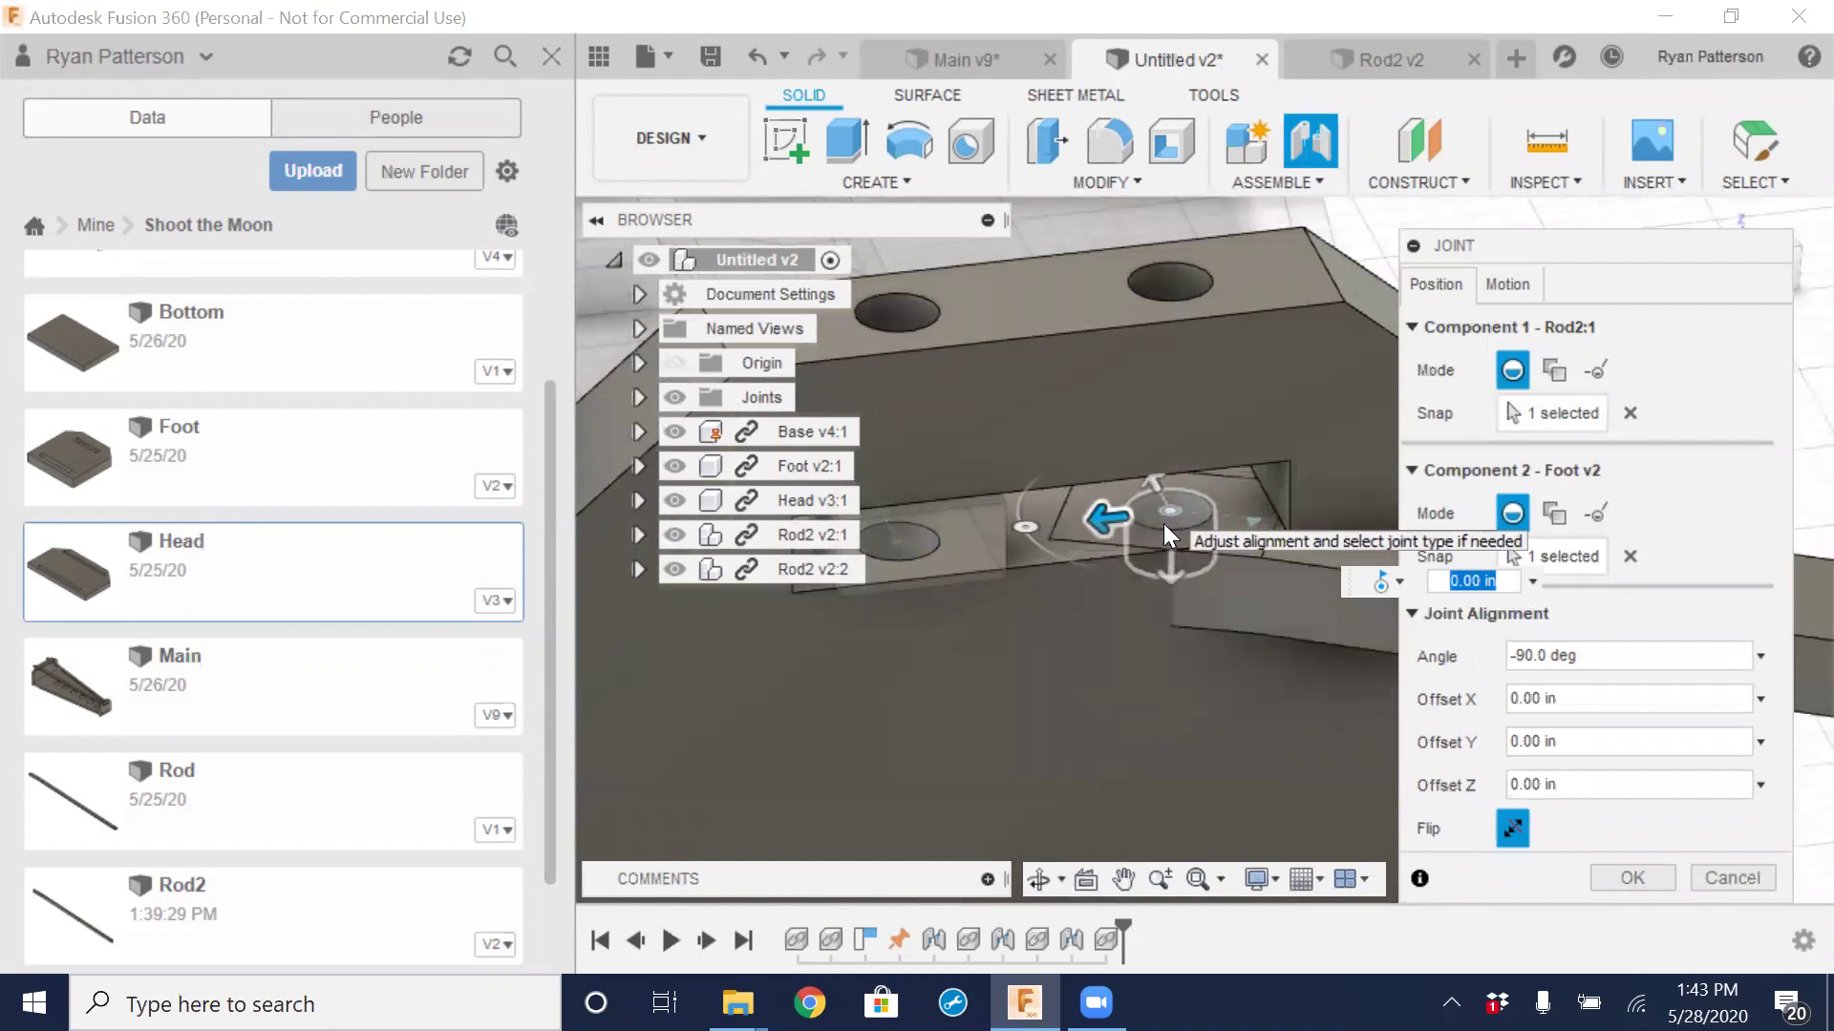
Flip the second rod's alignment and complete its joint with Revolute motion about the Z axis
{"action": "left_click", "coordinate": [1518, 284]}
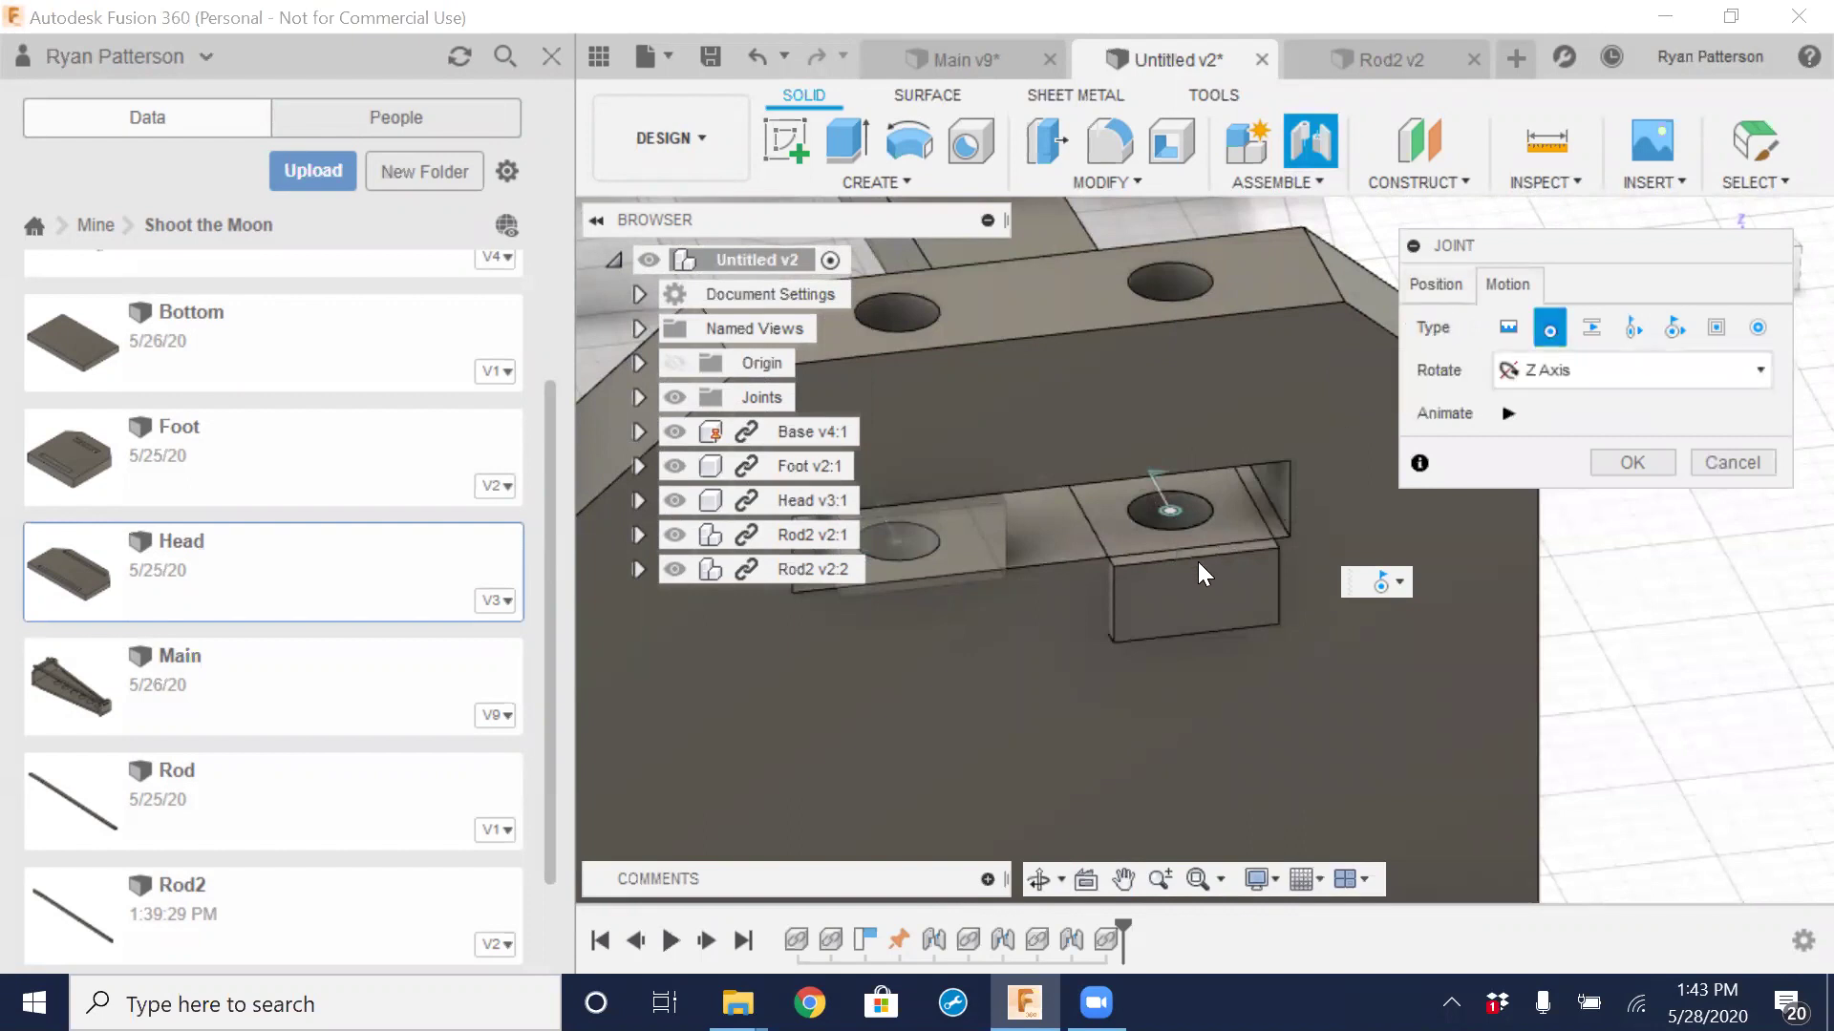
{"action": "left_click", "coordinate": [1453, 286]}
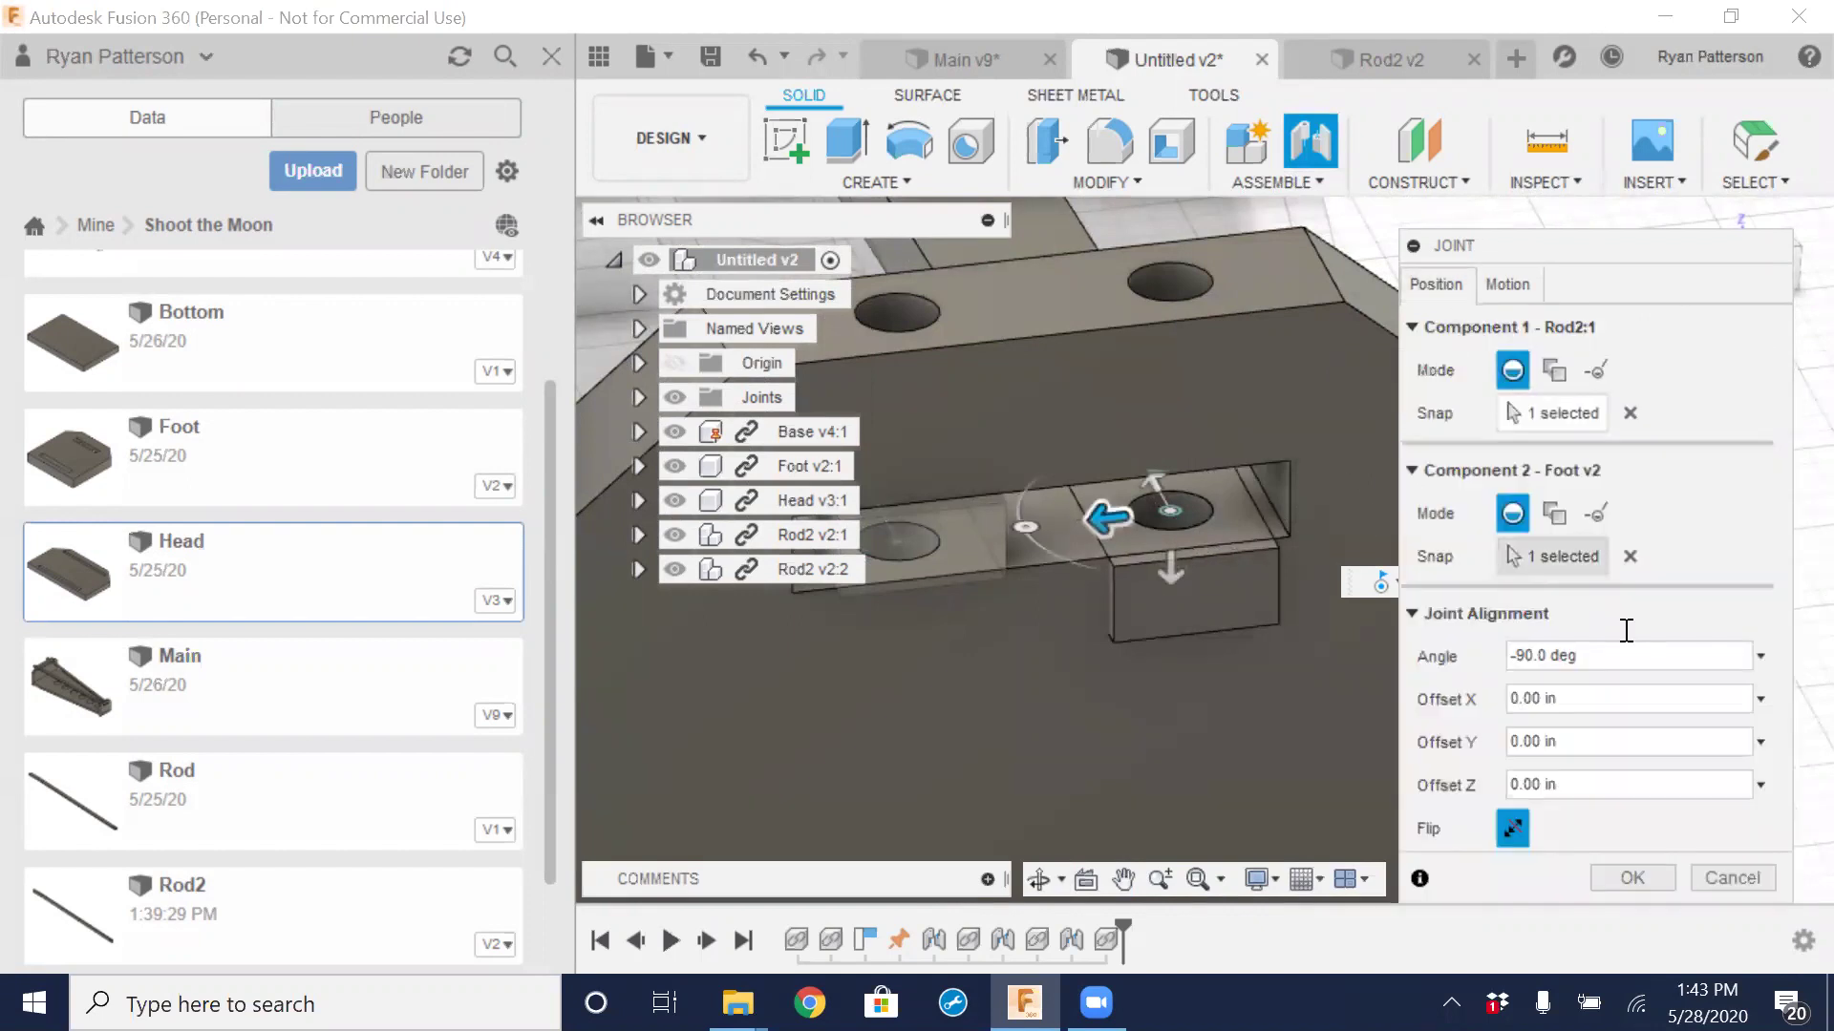
{"action": "left_click", "coordinate": [1513, 829]}
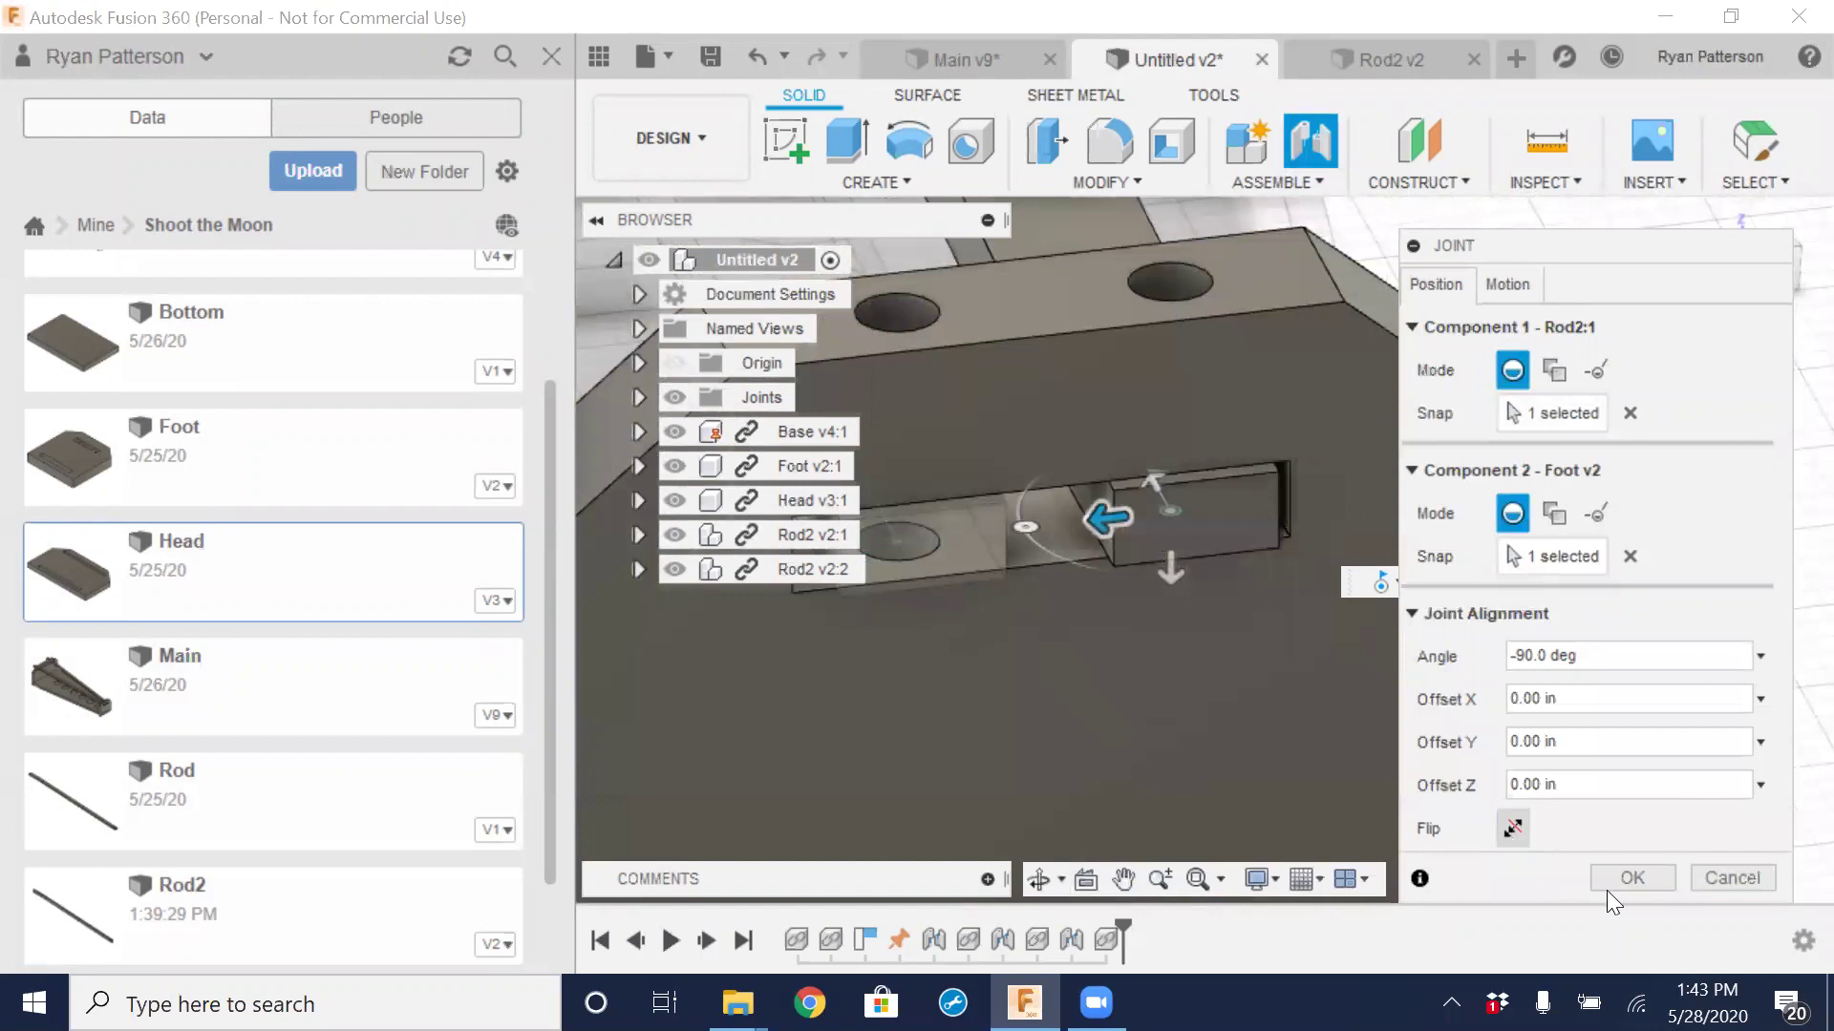
{"action": "left_click", "coordinate": [1633, 878]}
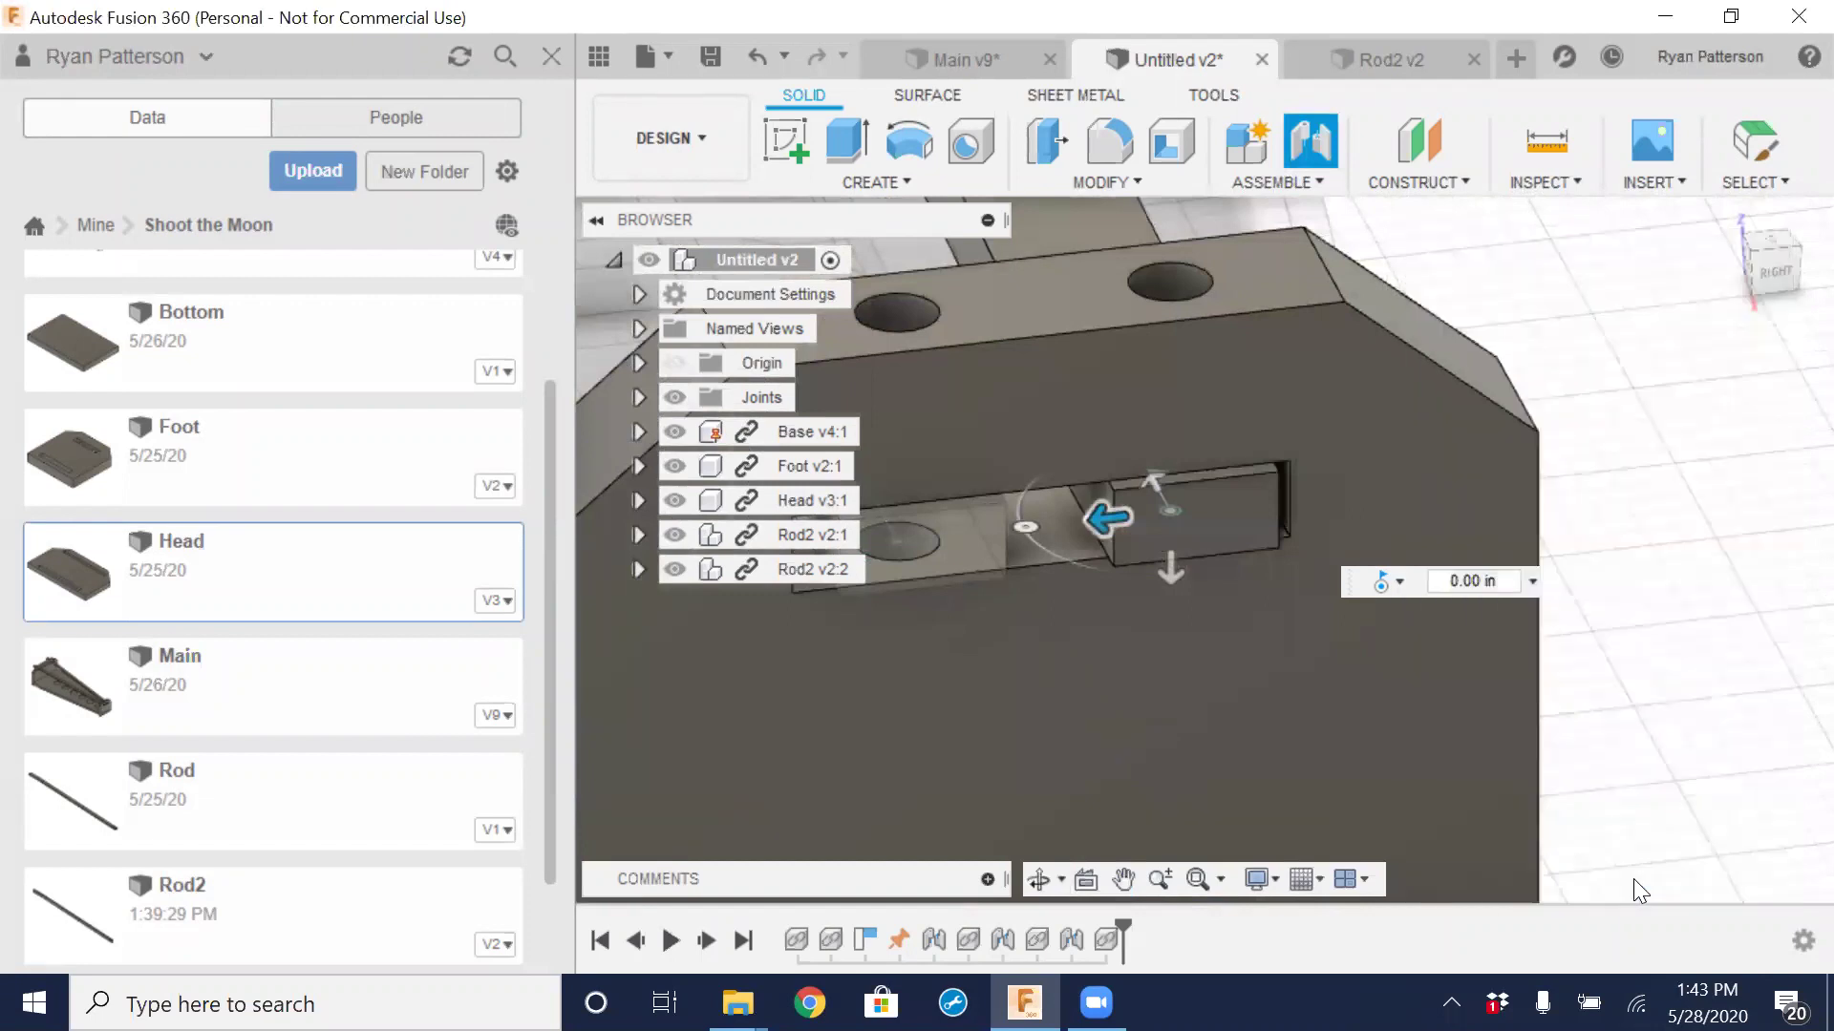
Swing one of the rods about its revolute joint sideways along the Head's upper slot
{"action": "scroll", "coordinate": [1427, 796], "scroll_direction": "down", "scroll_amount": 5}
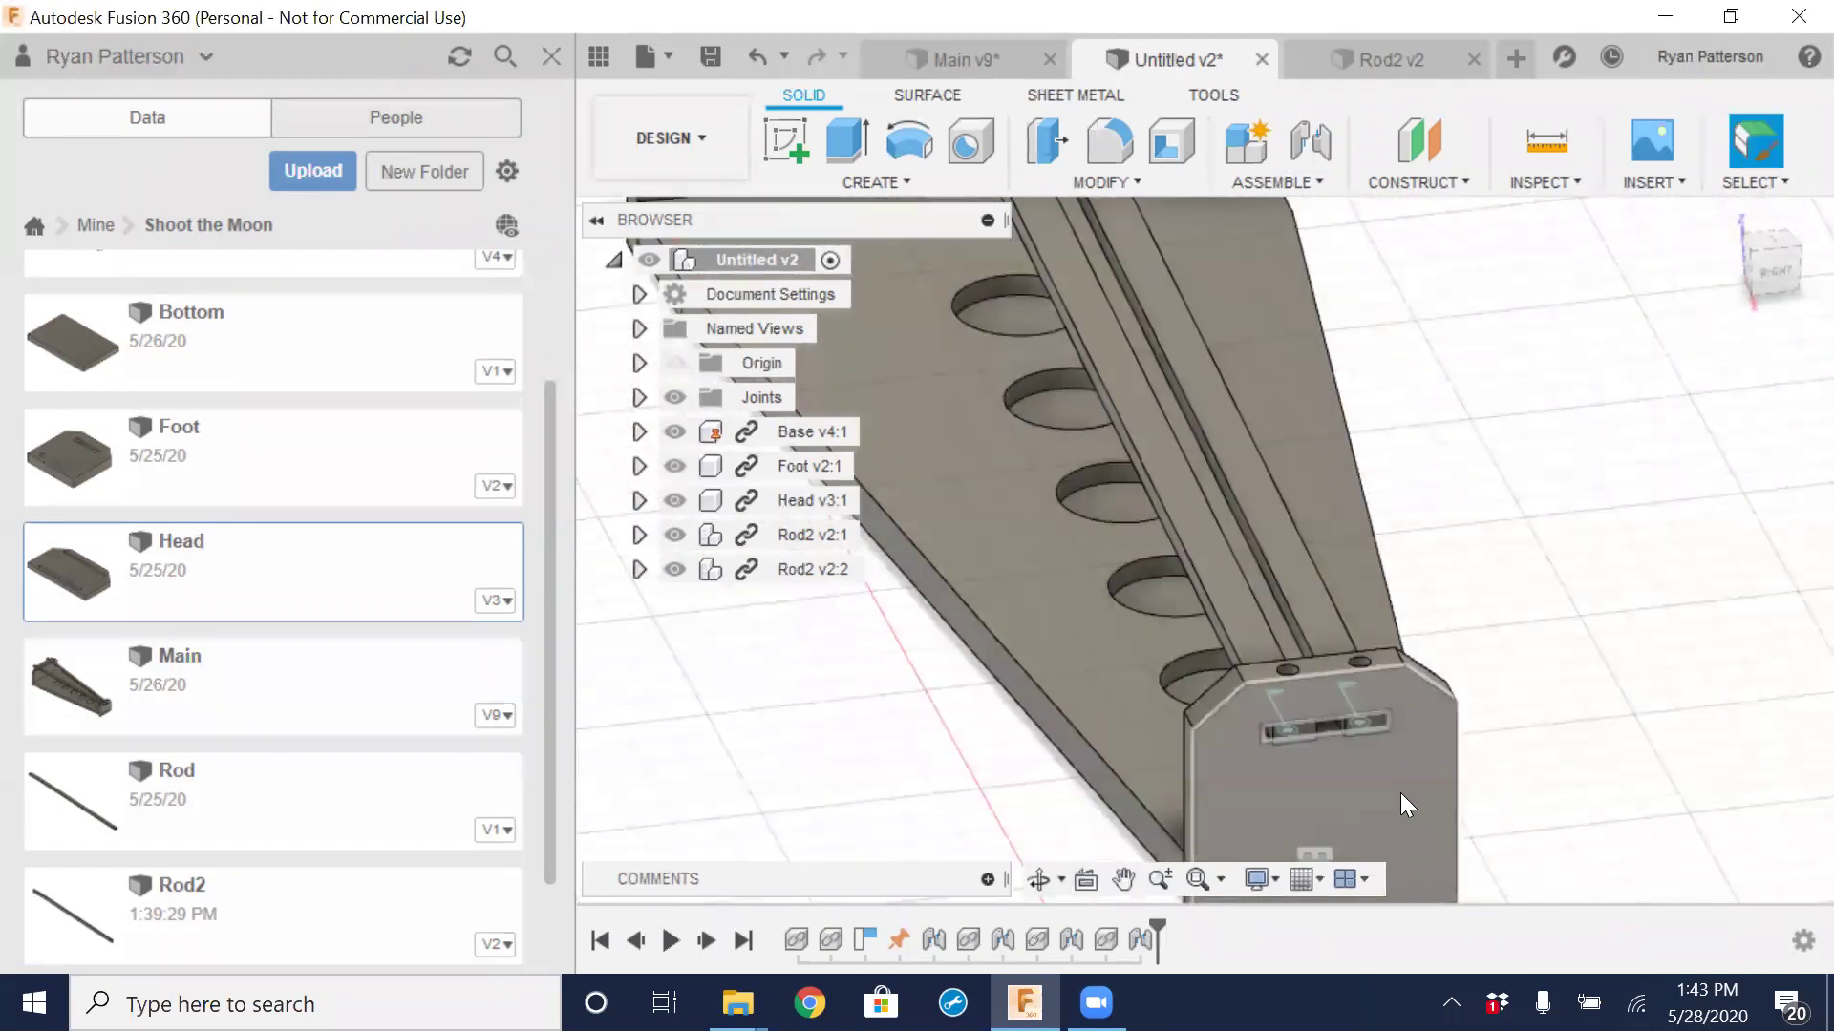
{"action": "scroll", "coordinate": [1400, 792], "scroll_direction": "down", "scroll_amount": 3}
{"action": "middle_click_drag", "start_coordinate": [1480, 823], "coordinate": [1121, 782]}
{"action": "left_click_drag", "start_coordinate": [1242, 739], "coordinate": [1173, 736]}
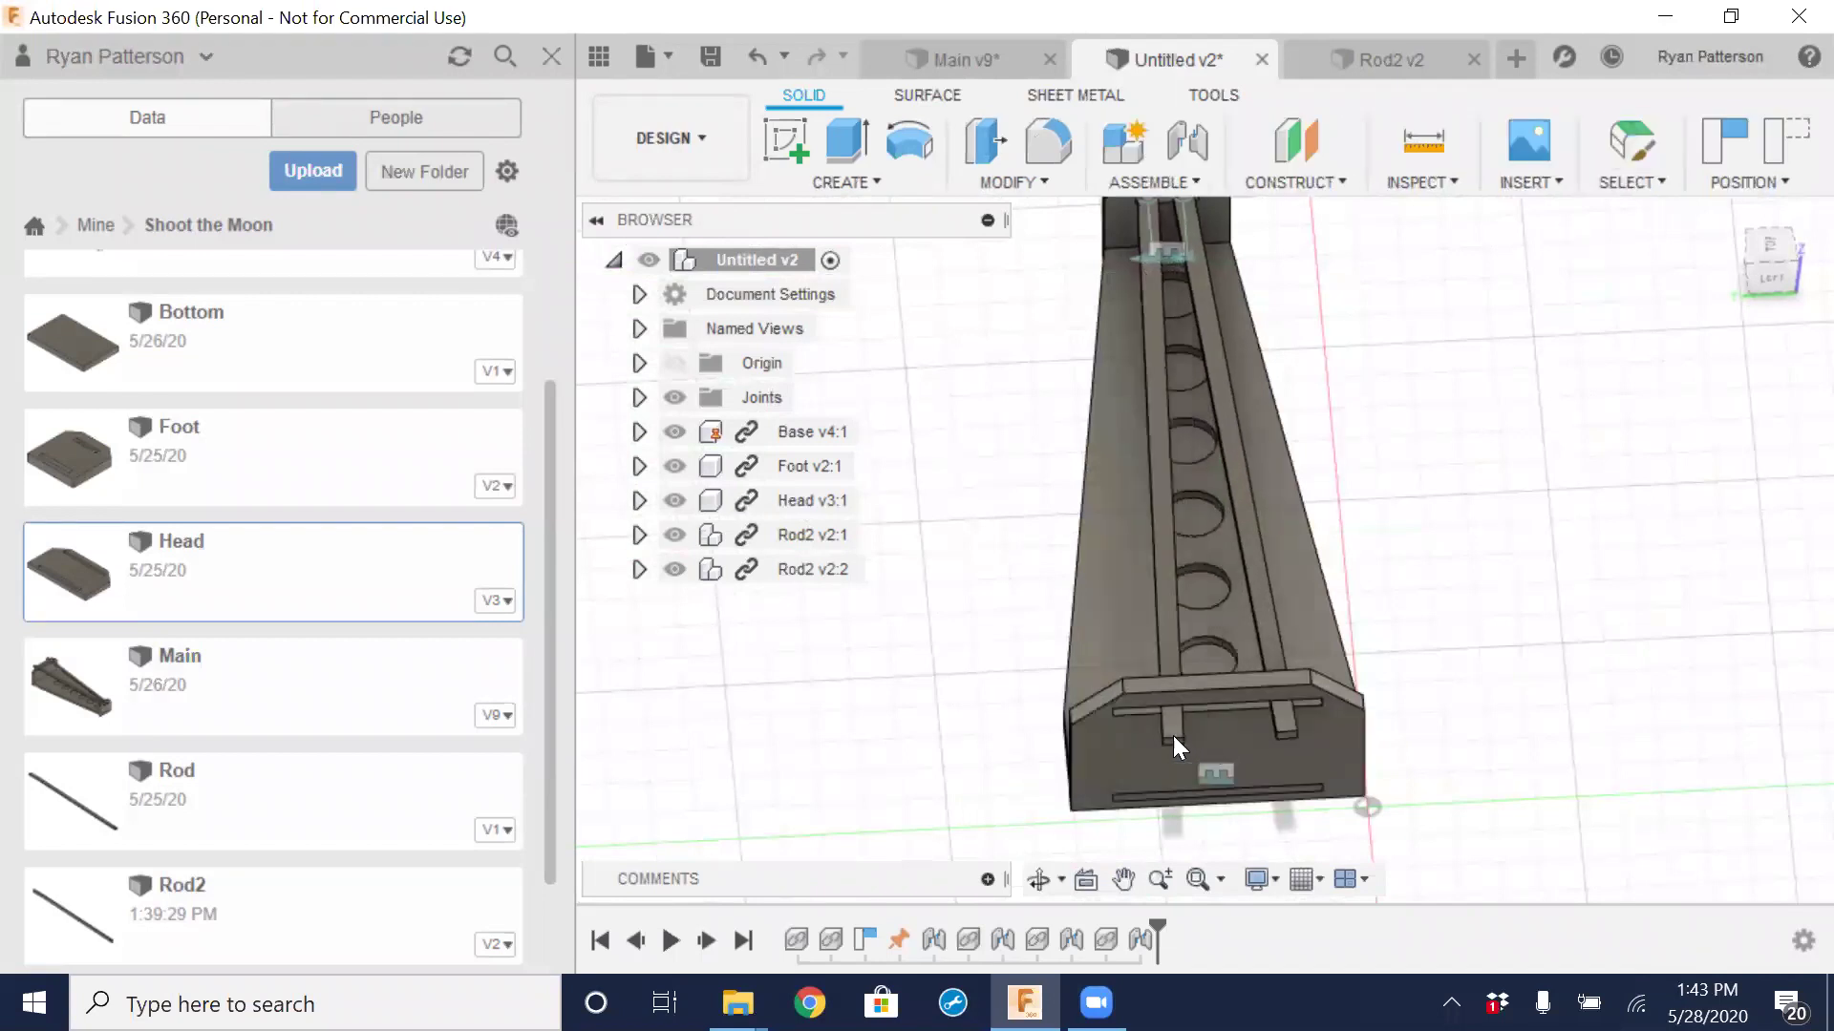
{"action": "scroll", "coordinate": [1264, 715], "scroll_direction": "down", "scroll_amount": 2}
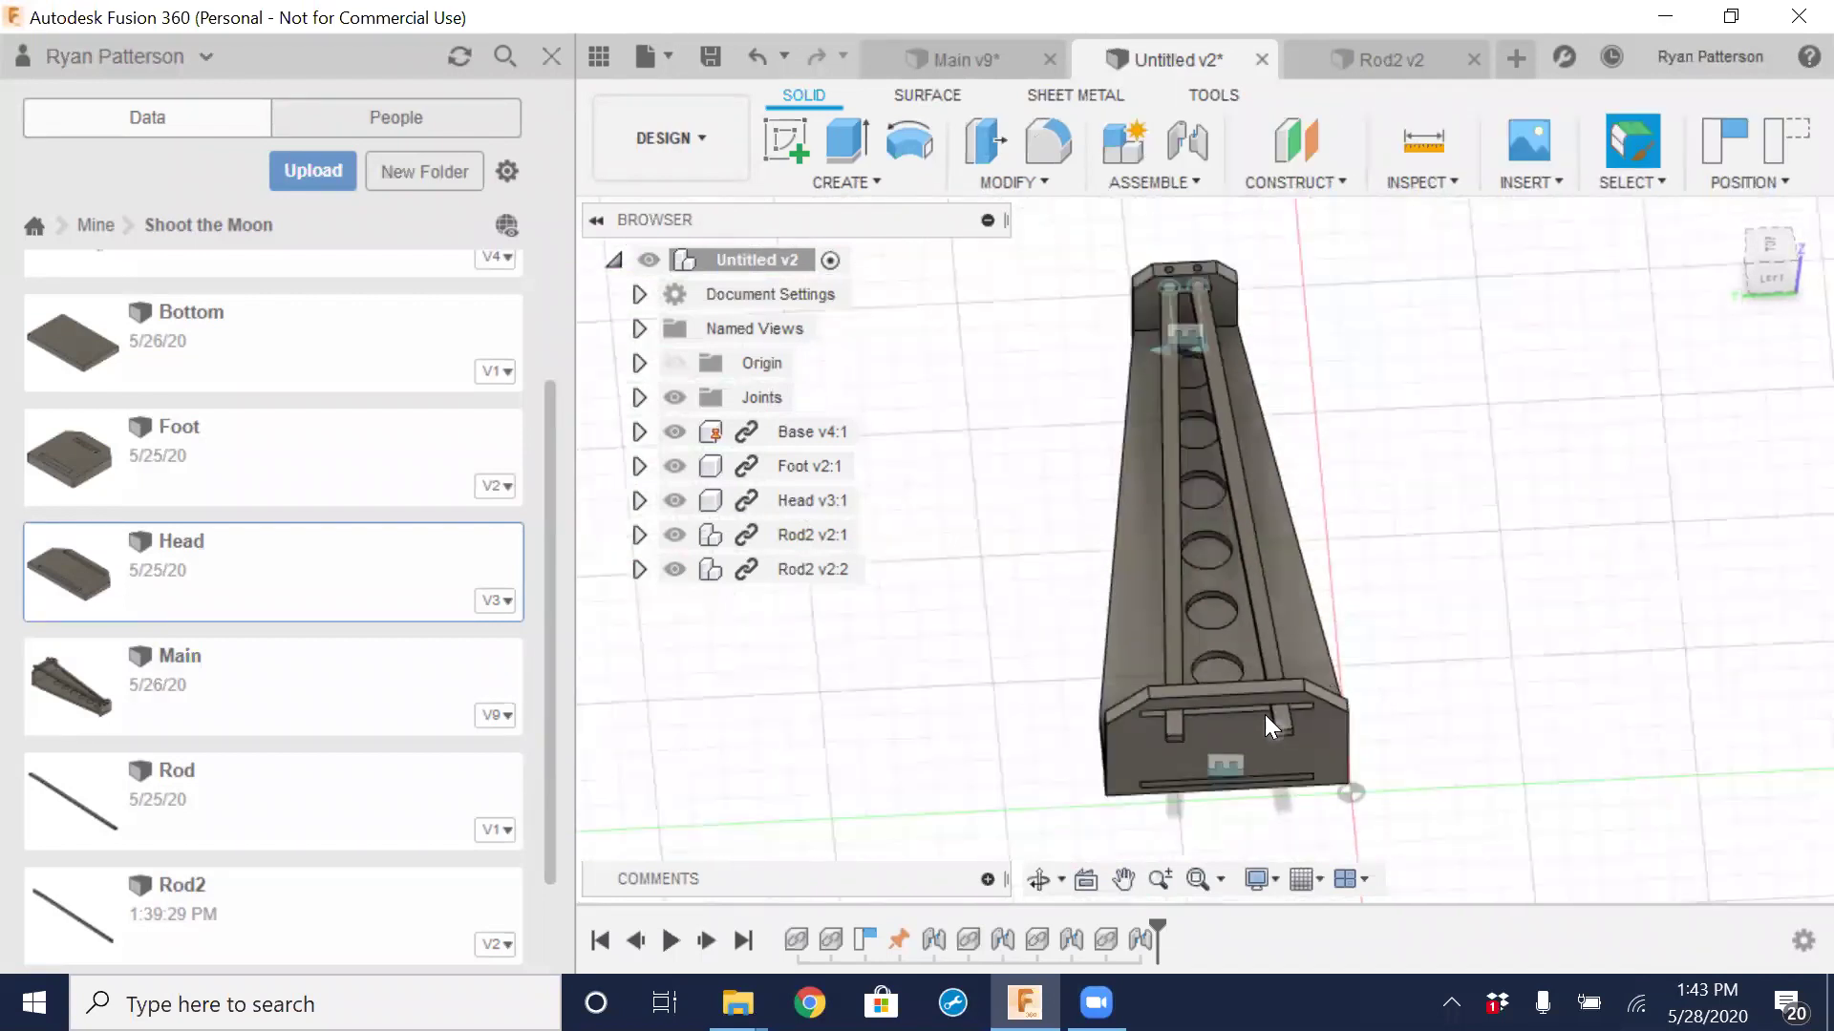
{"action": "middle_click_drag", "start_coordinate": [1281, 829], "coordinate": [1453, 772], "text": "shift"}
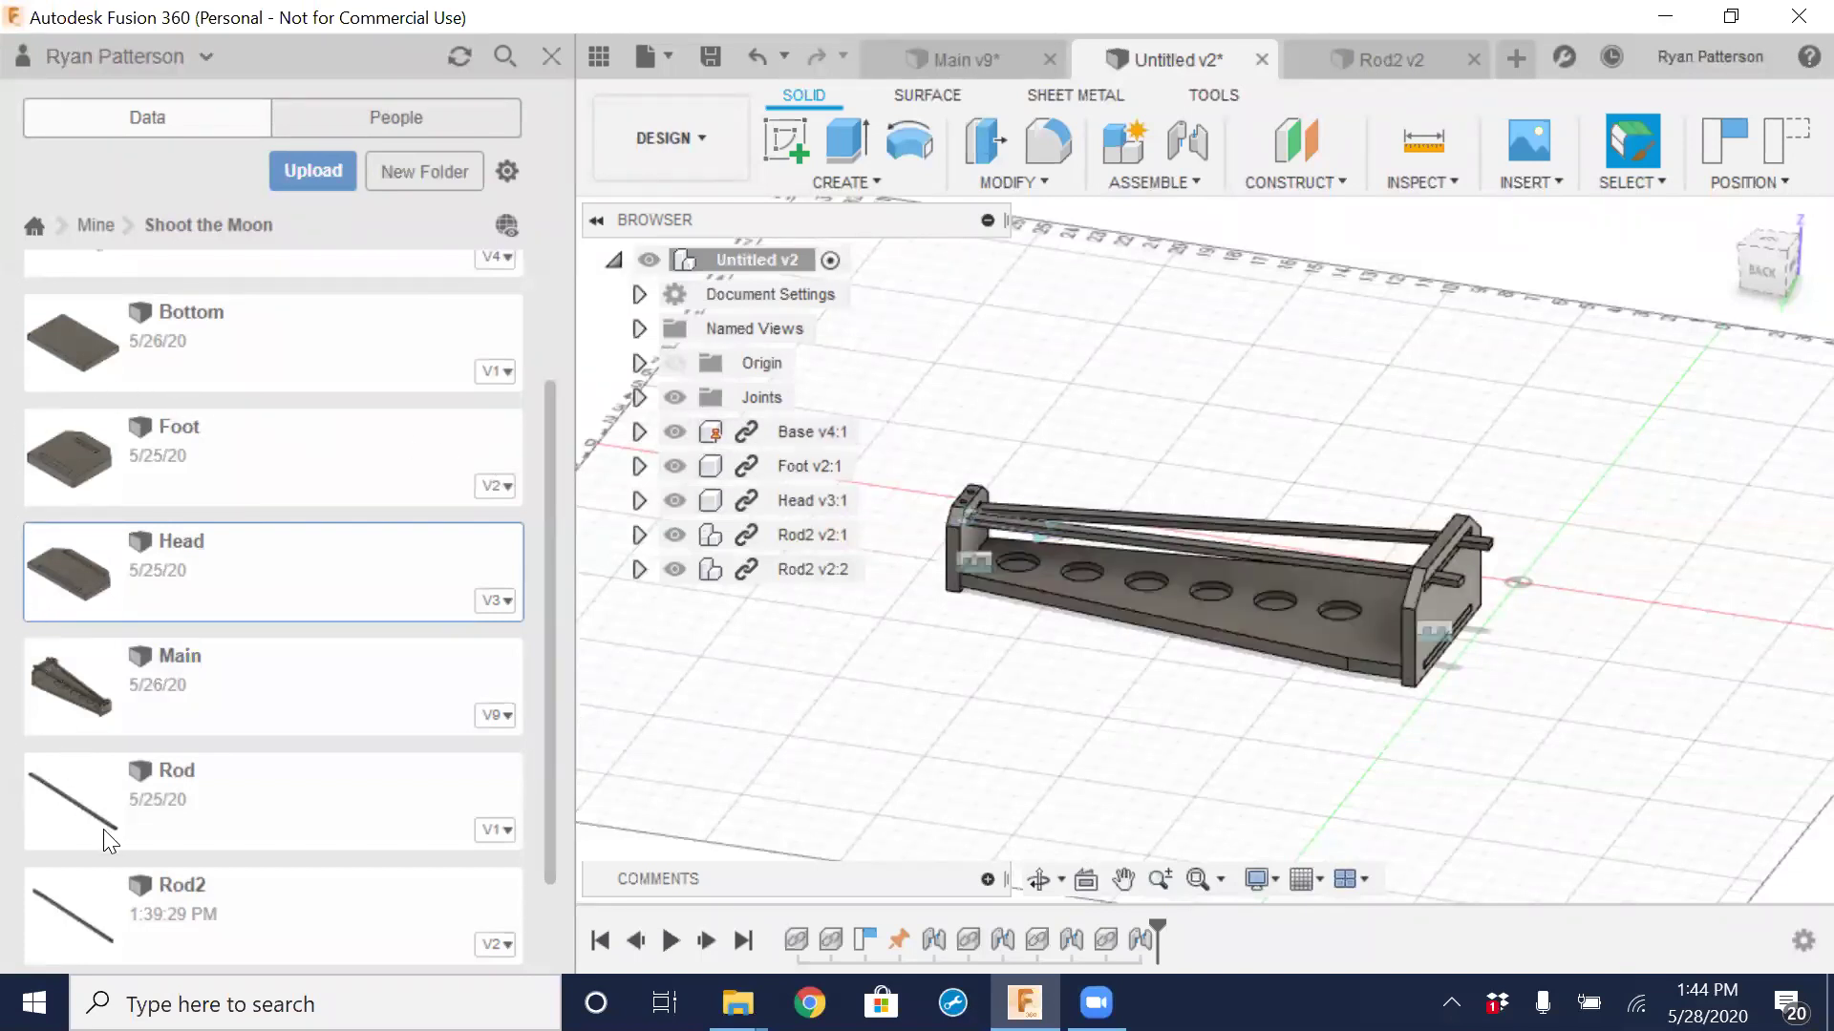
Try to open the Untitled design from the Shoot the Moon project files
{"action": "scroll", "coordinate": [115, 573], "scroll_direction": "down", "scroll_amount": 1}
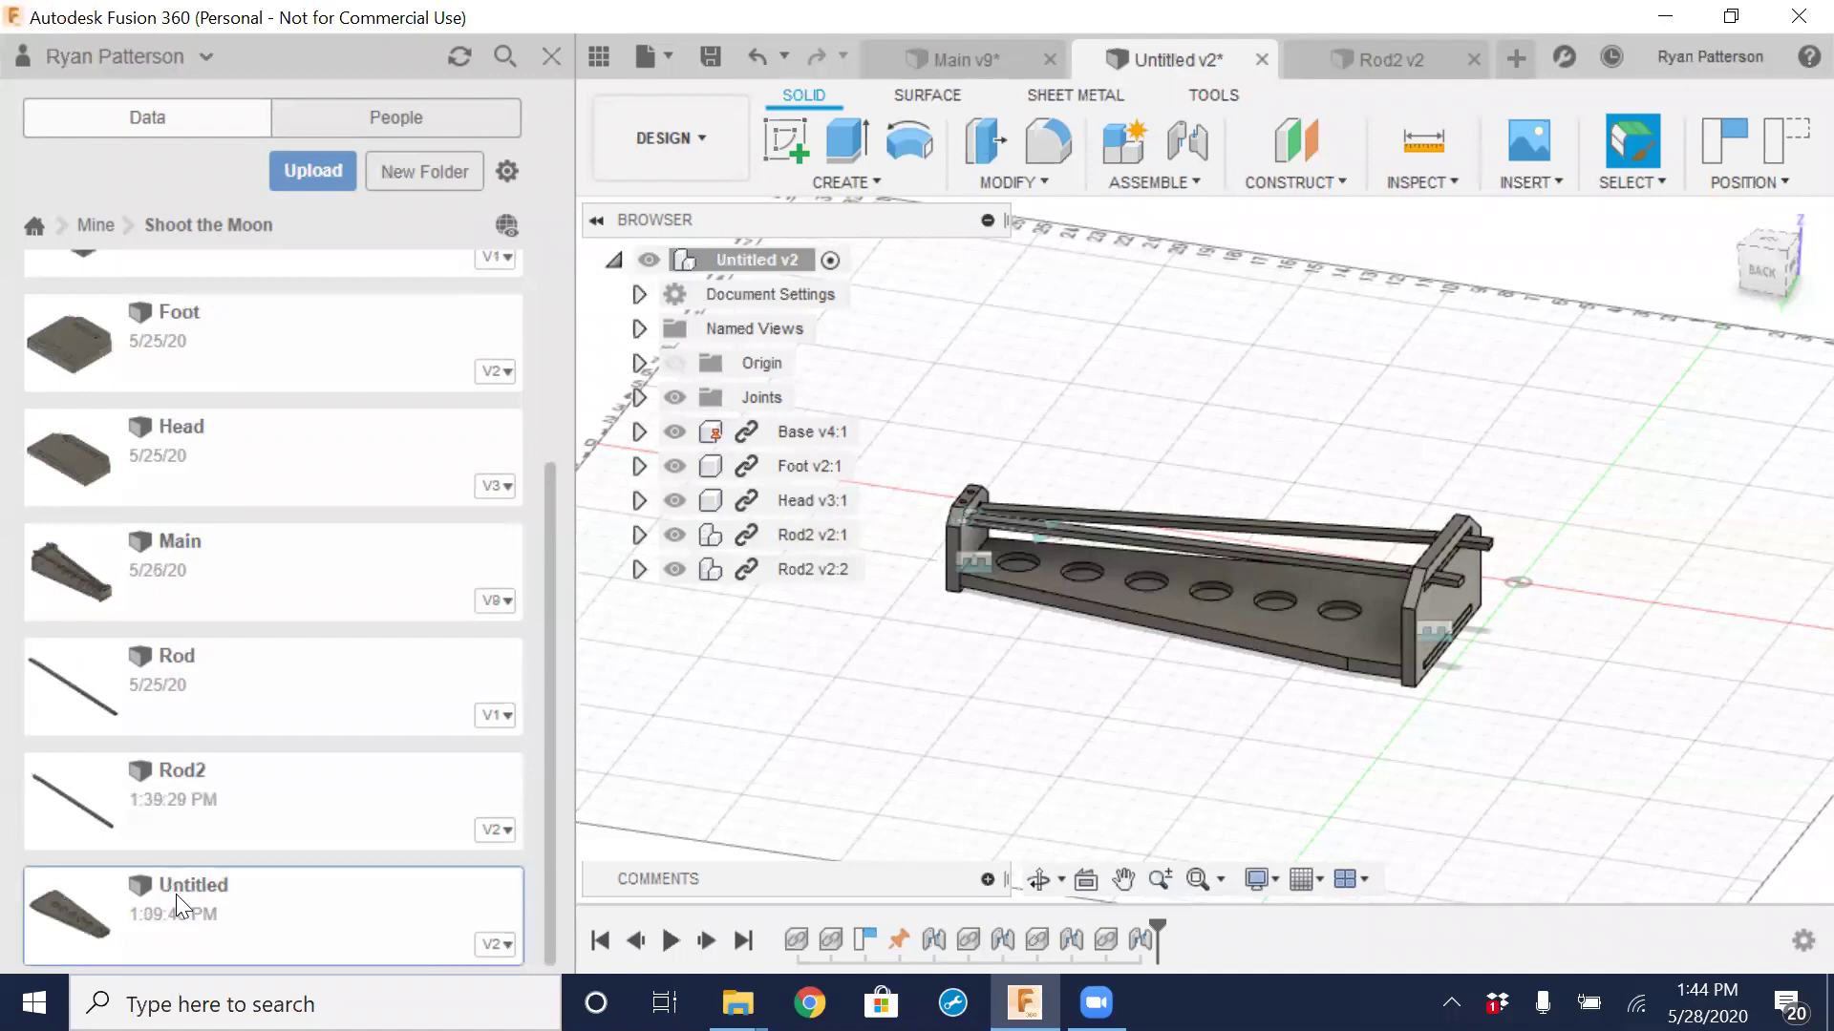
{"action": "double_click", "coordinate": [176, 897]}
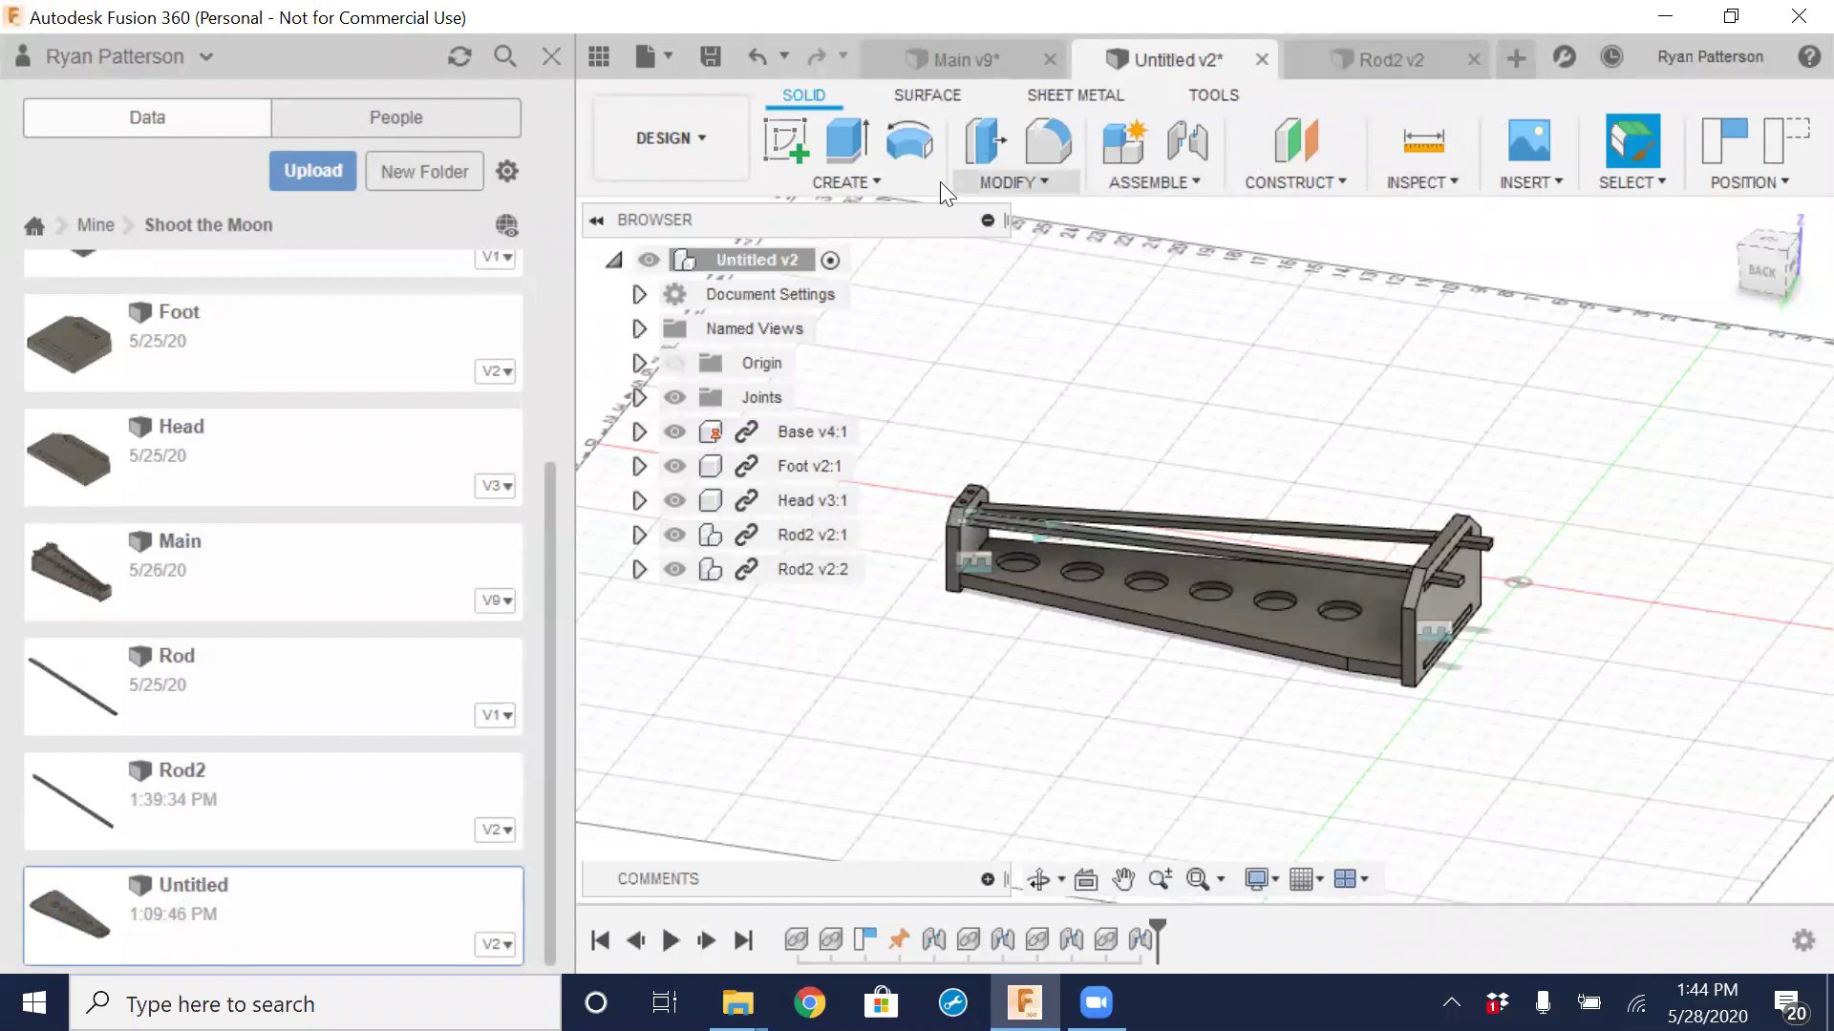
{"action": "right_click", "coordinate": [185, 905]}
{"action": "left_click", "coordinate": [231, 670]}
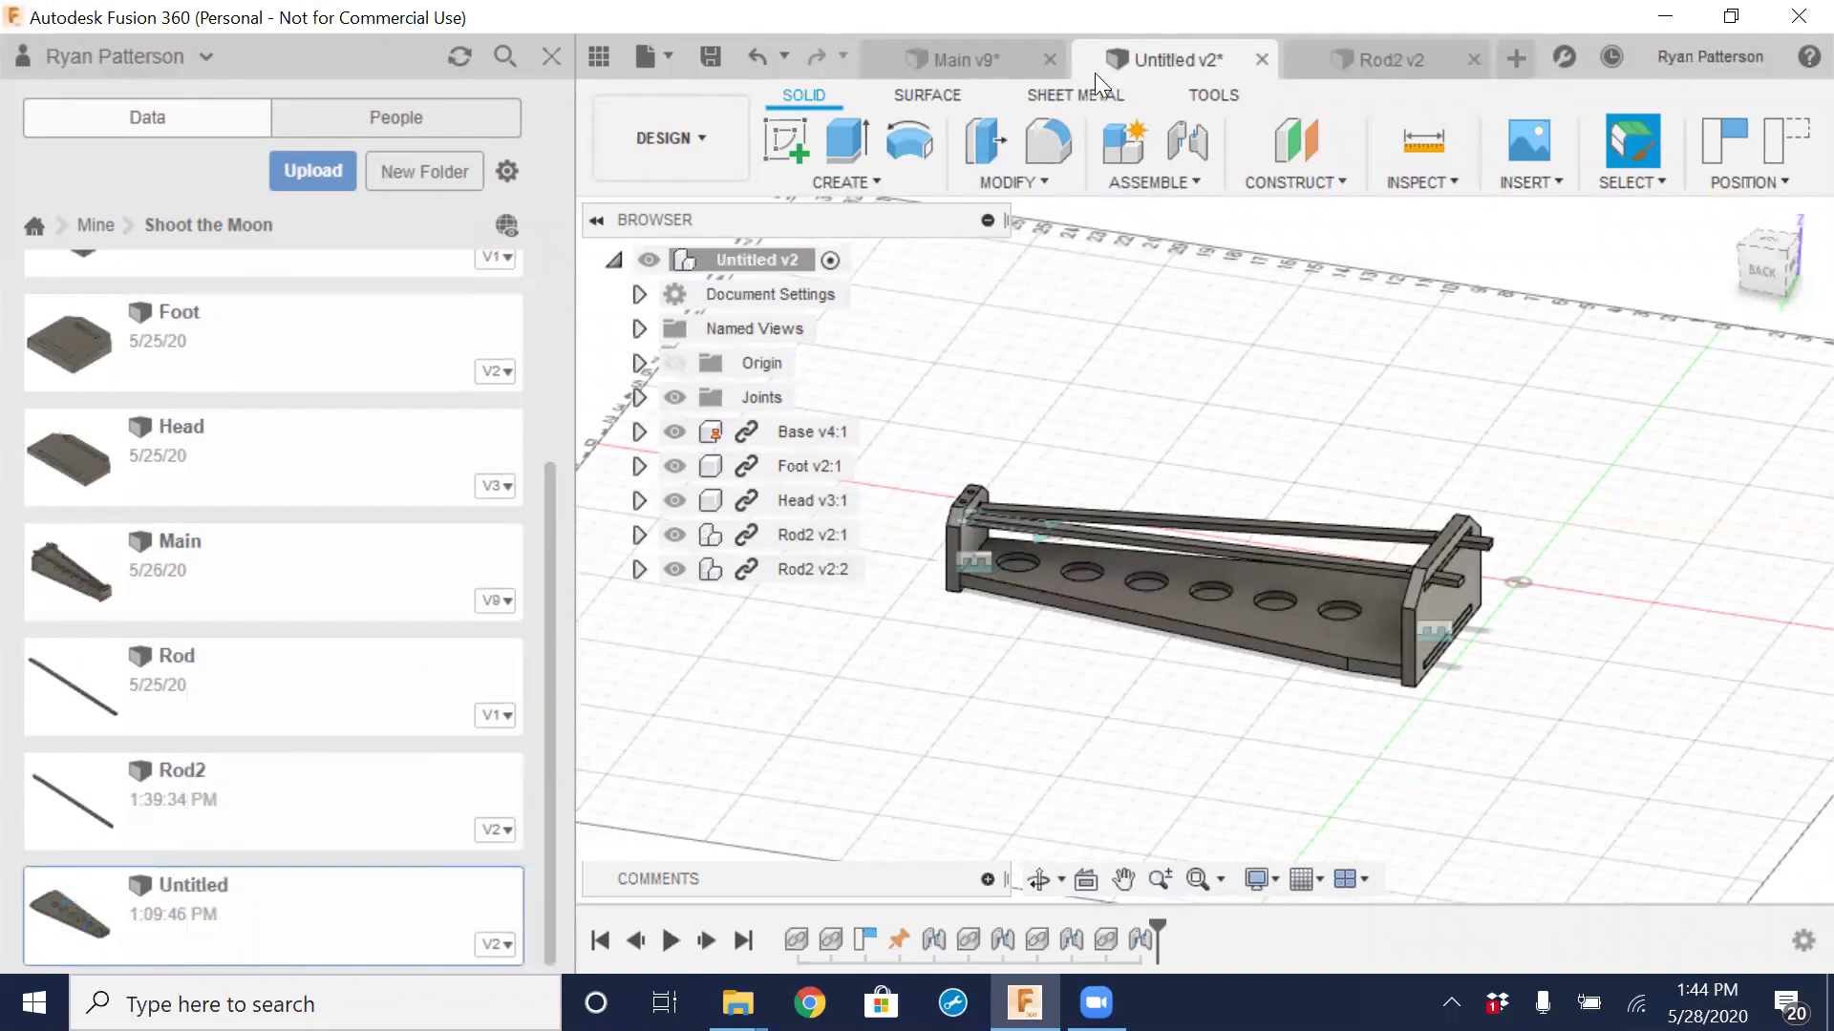
{"action": "scroll", "coordinate": [1375, 378], "scroll_direction": "down", "scroll_amount": 4}
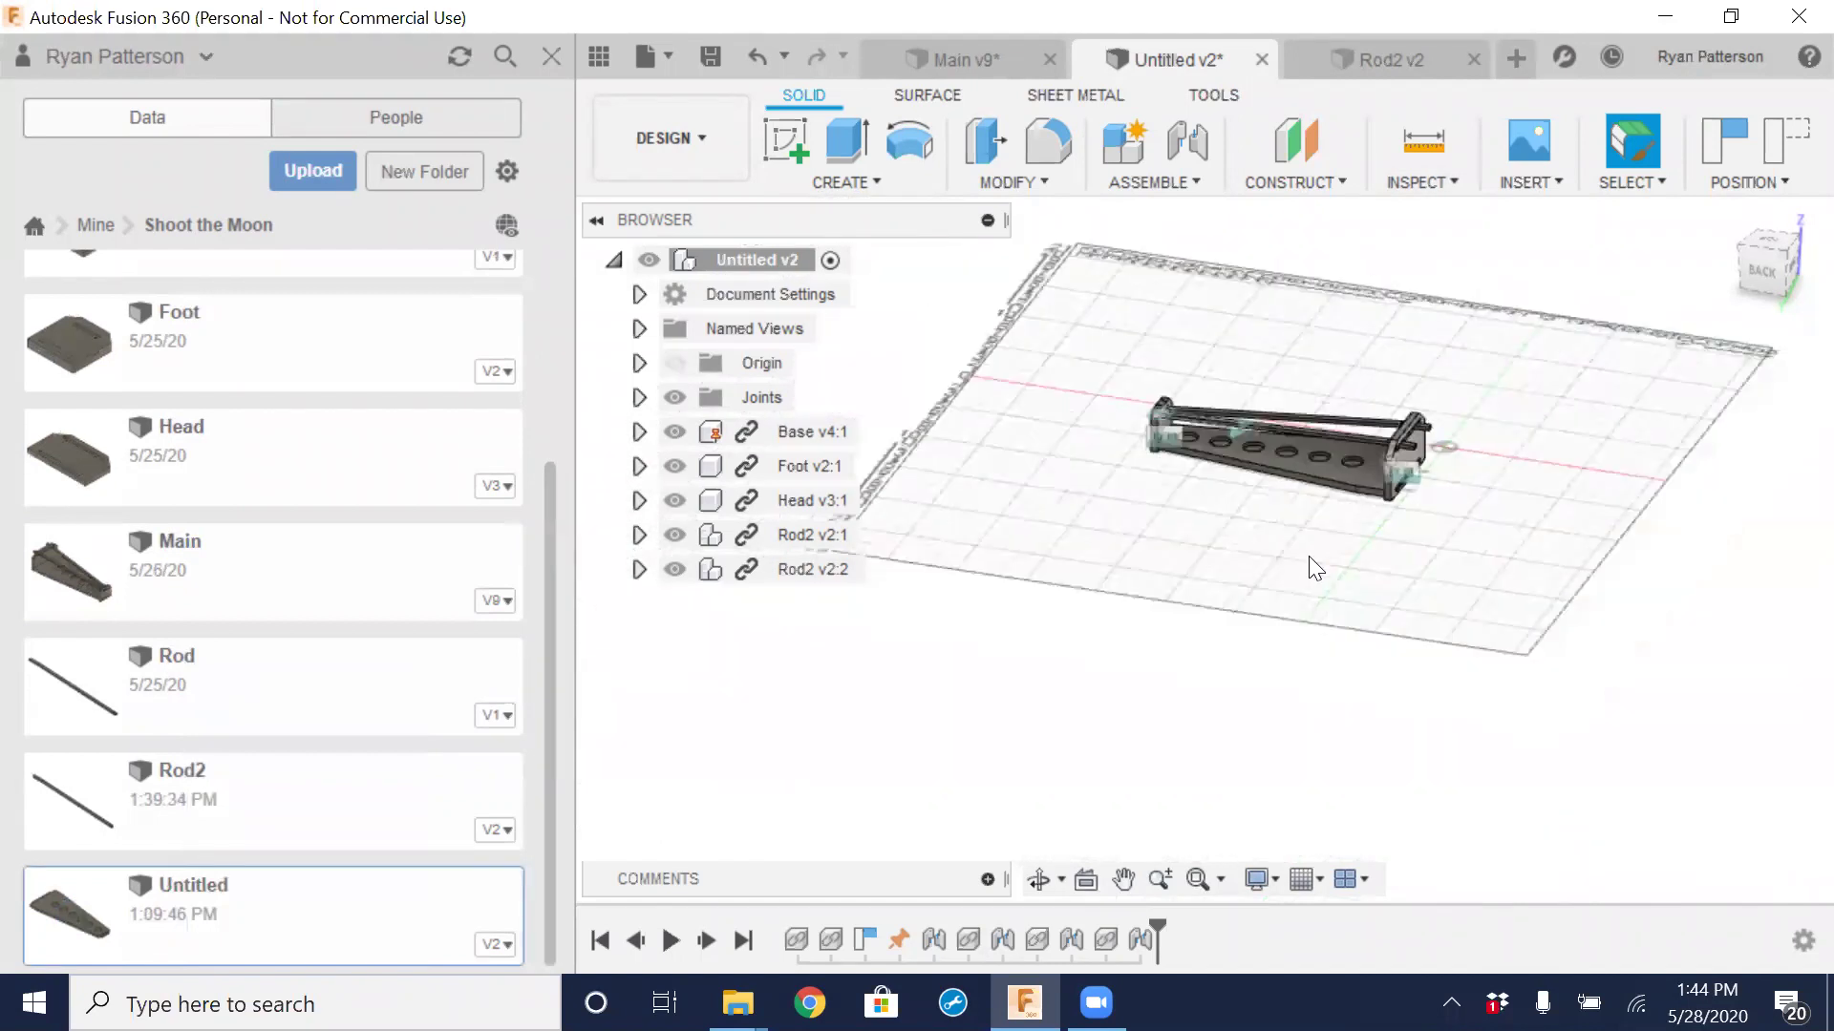
{"action": "left_click", "coordinate": [155, 447]}
{"action": "left_click", "coordinate": [180, 894]}
Open the Foot design to view its slots and pin holes, and close it again
{"action": "right_click", "coordinate": [189, 332]}
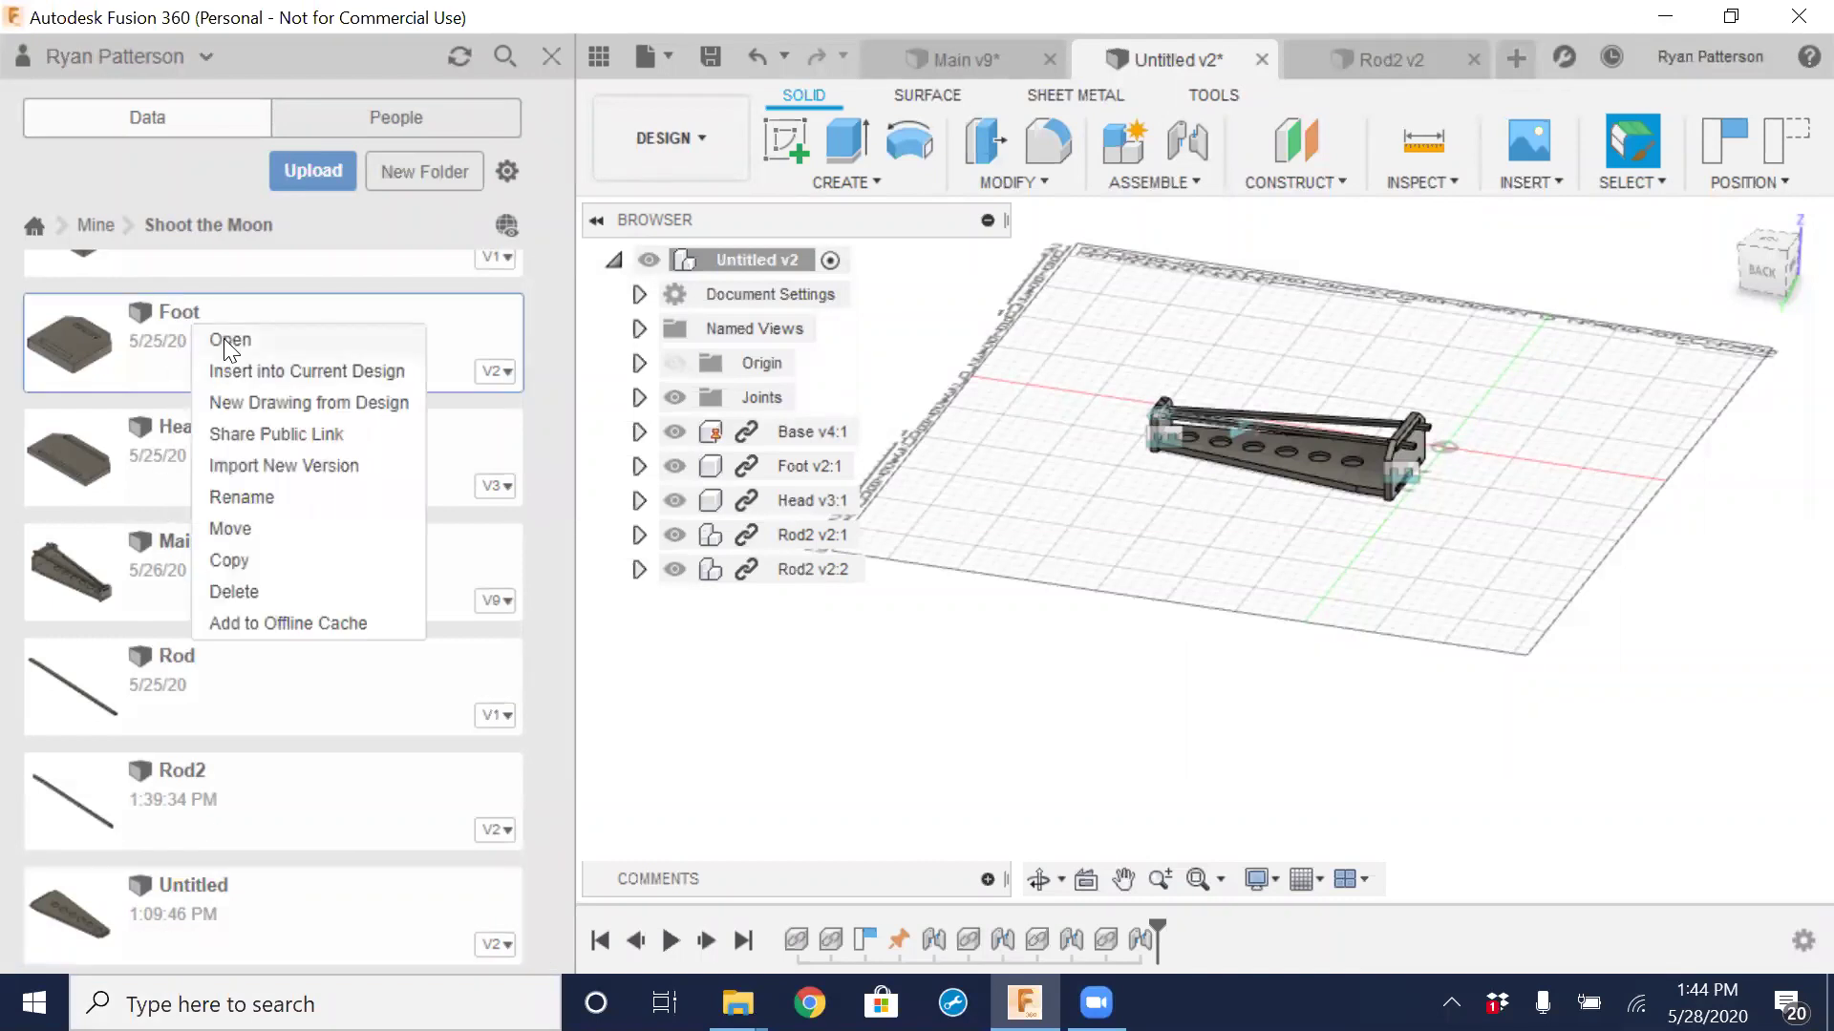
{"action": "left_click", "coordinate": [224, 338]}
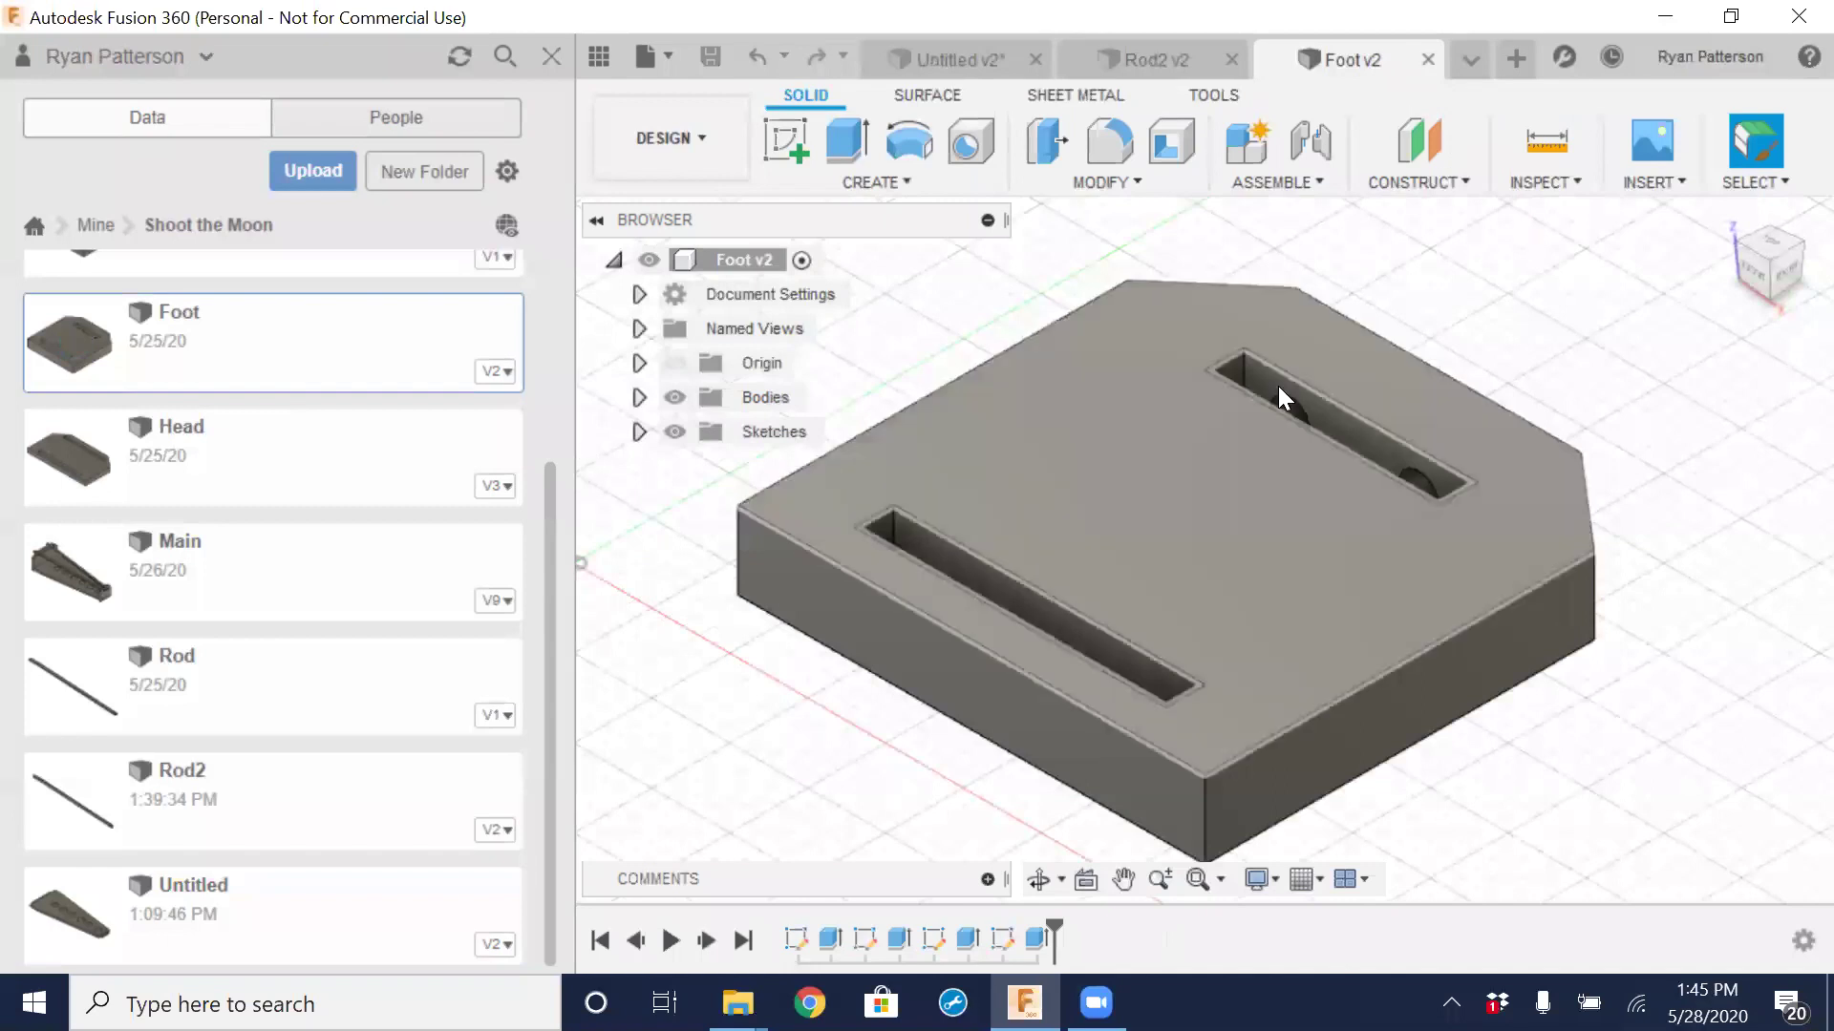
{"action": "left_click", "coordinate": [1427, 60]}
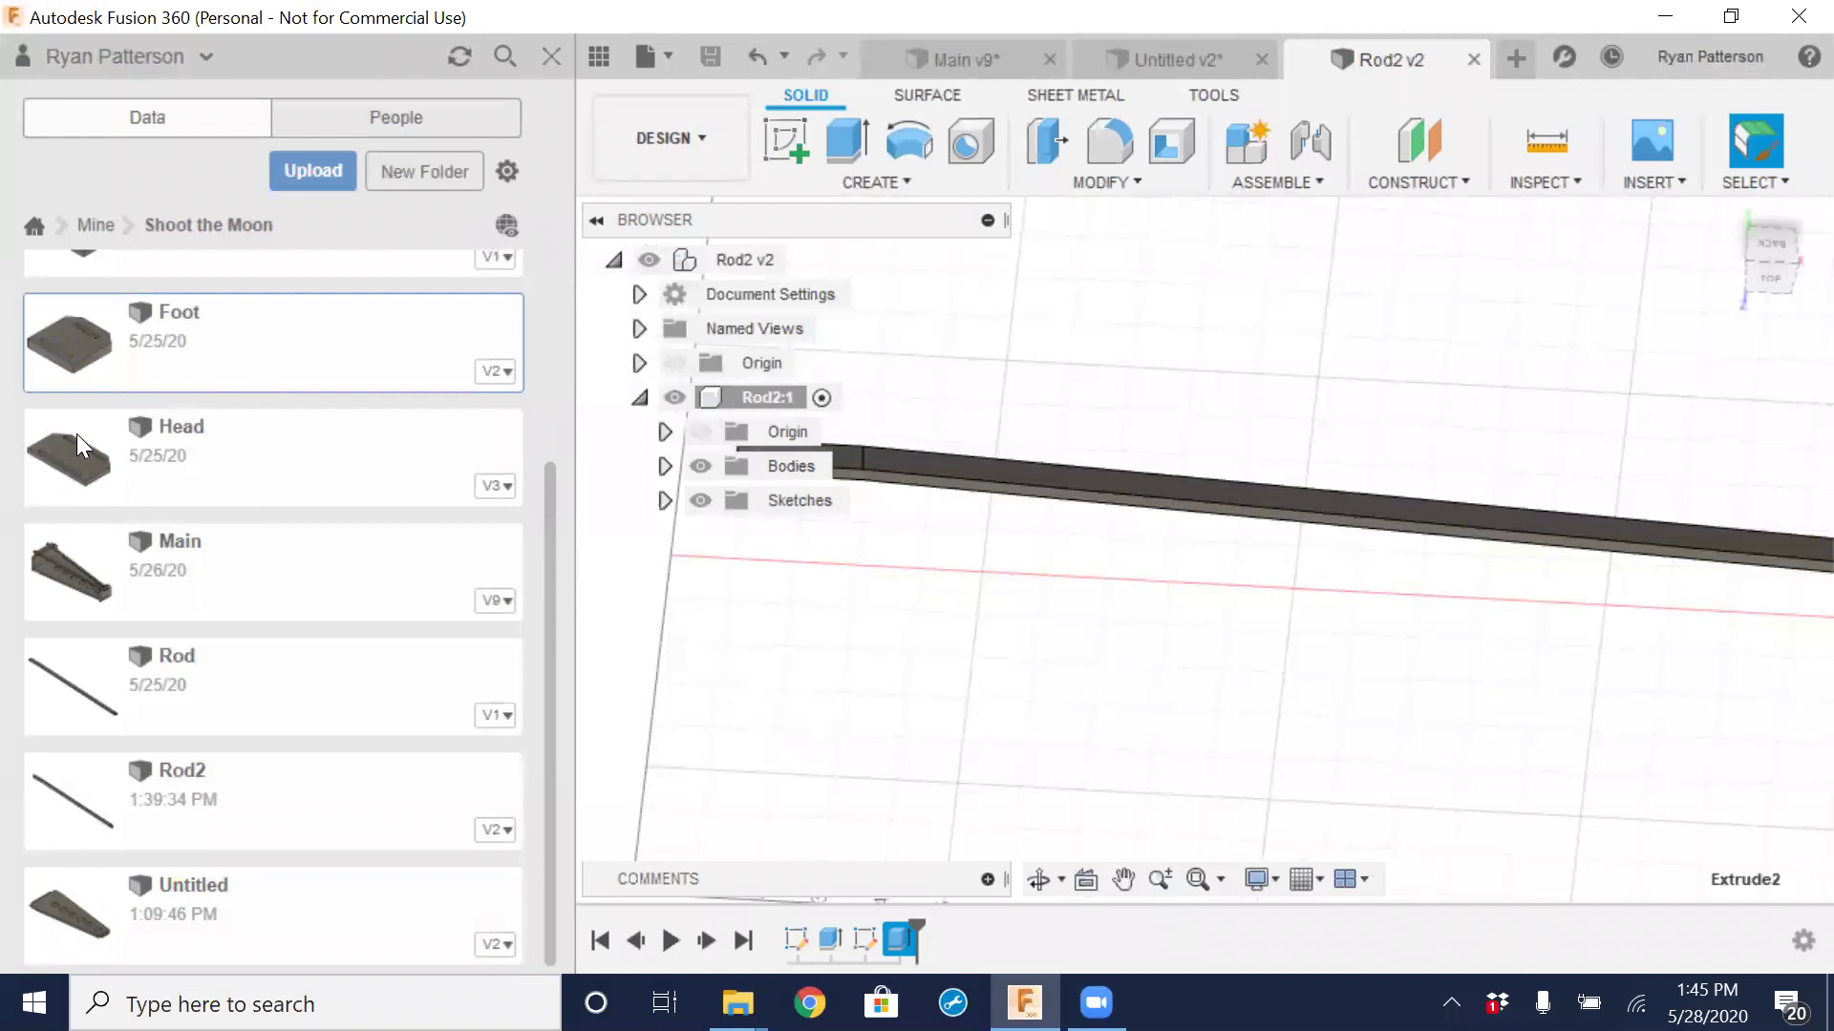
{"action": "scroll", "coordinate": [1090, 521], "scroll_direction": "down", "scroll_amount": 3}
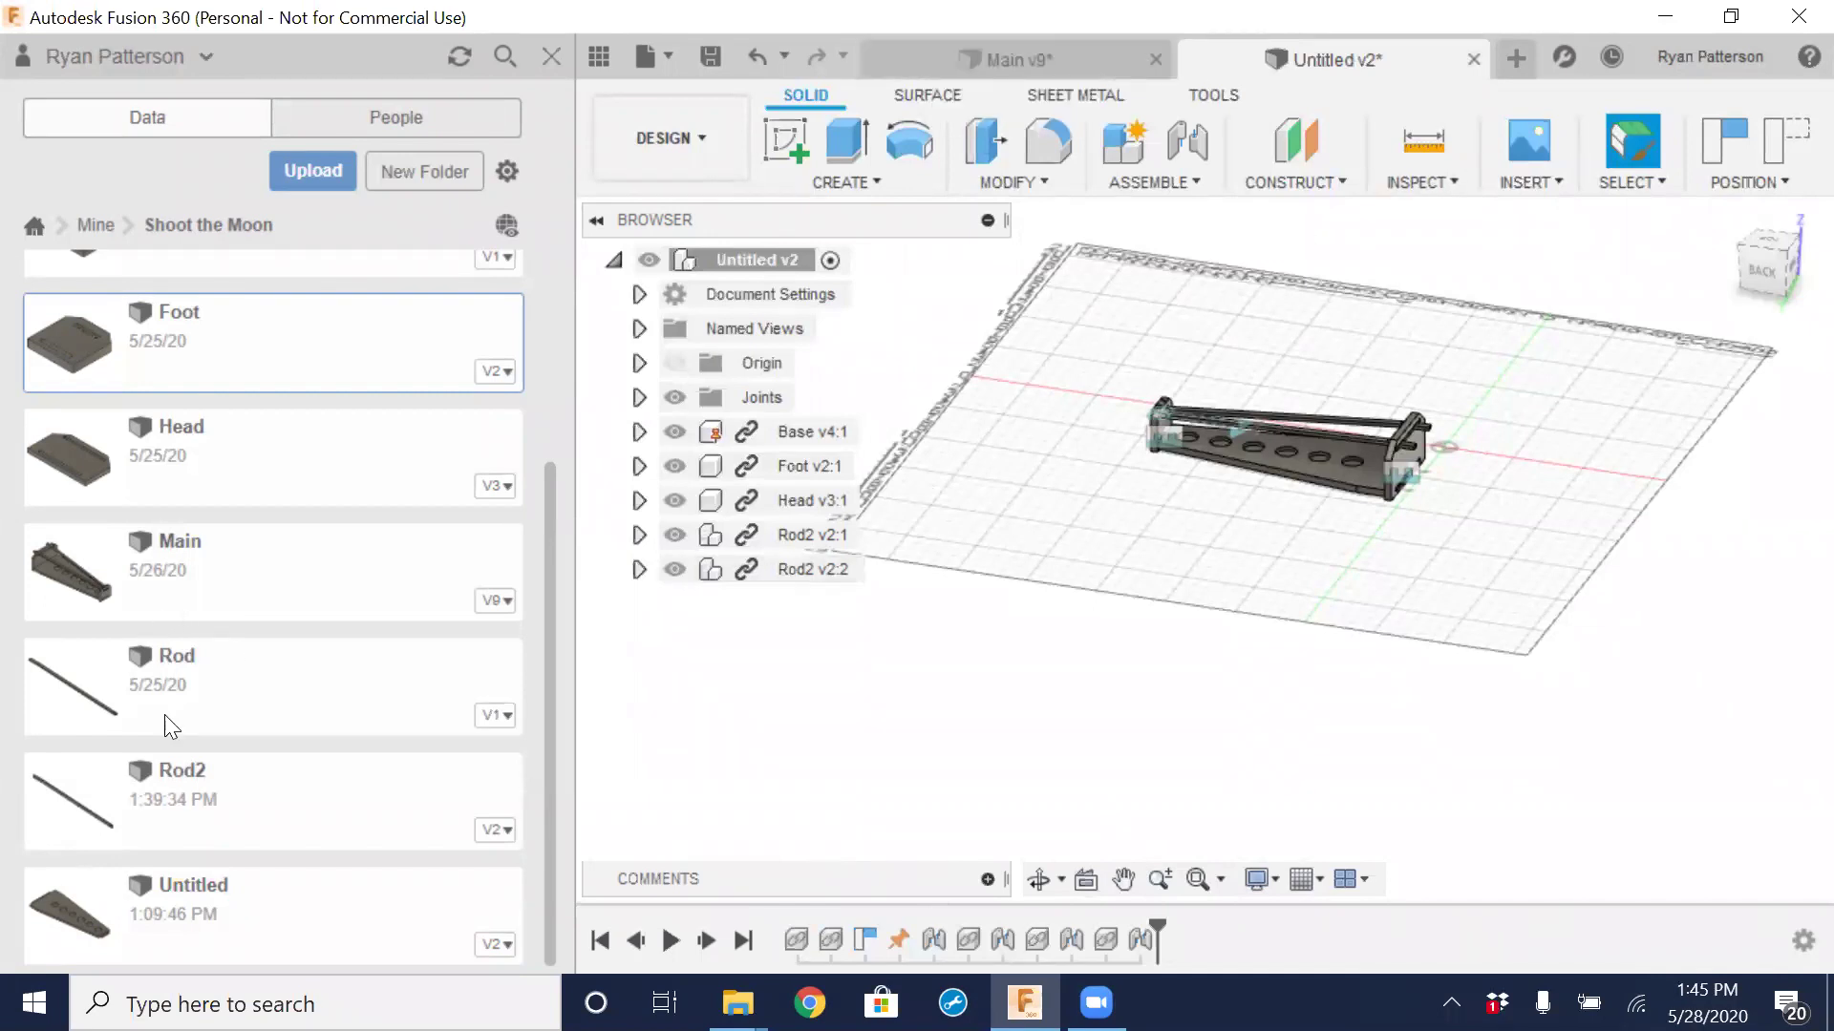
{"action": "left_click", "coordinate": [178, 888]}
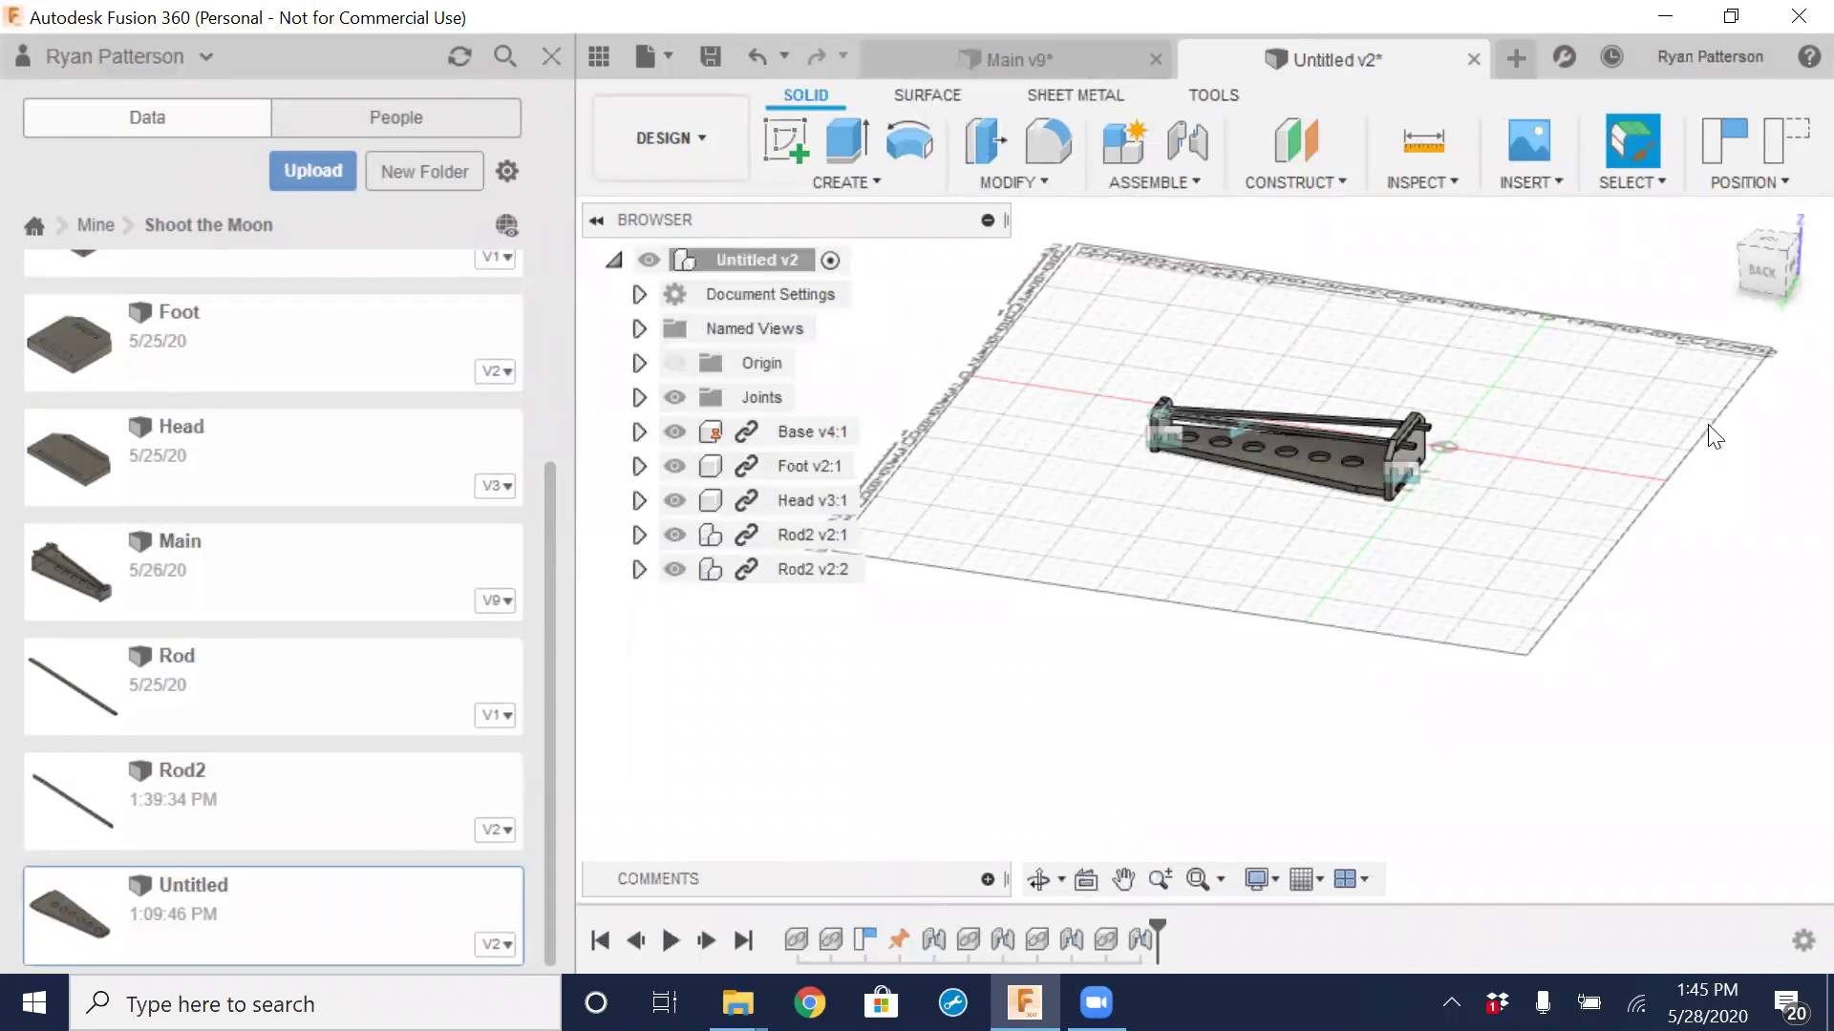
Measure the height of the short end edge of the Head's upper slot
{"action": "scroll", "coordinate": [1365, 484], "scroll_direction": "up", "scroll_amount": 5}
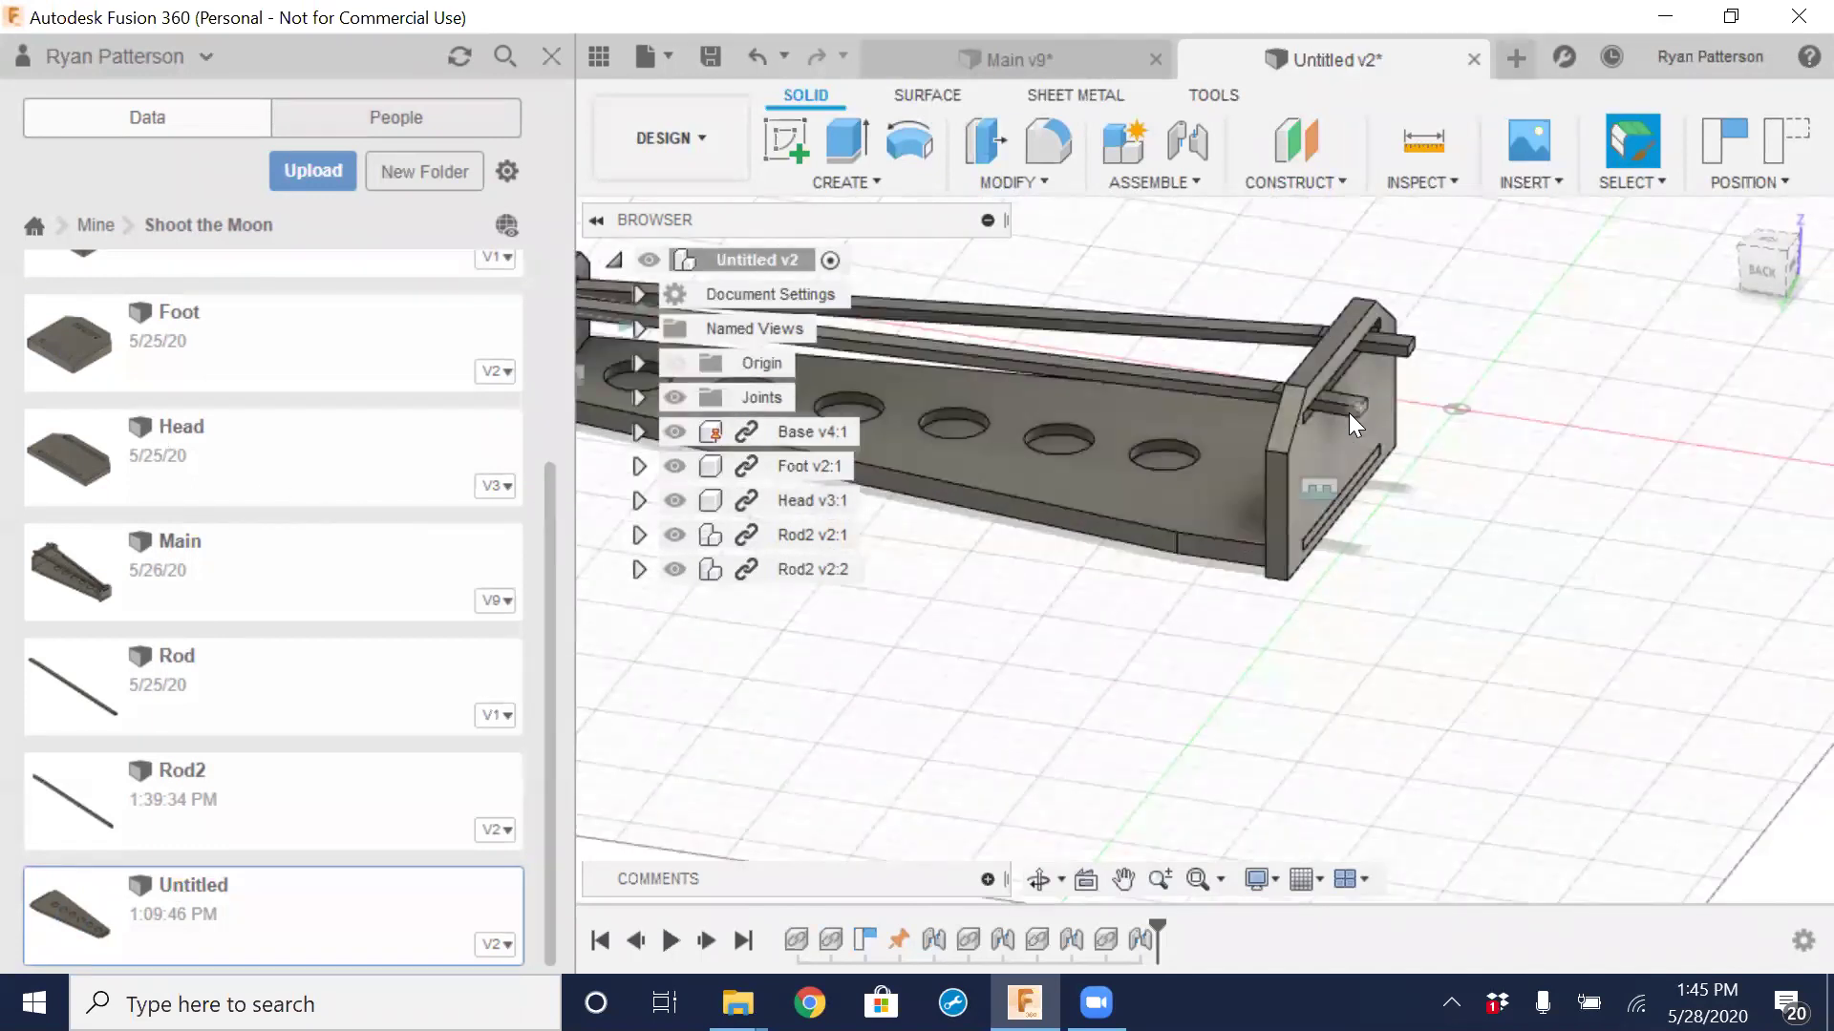
{"action": "scroll", "coordinate": [1337, 455], "scroll_direction": "down", "scroll_amount": 2}
{"action": "middle_click_drag", "start_coordinate": [1354, 537], "coordinate": [1190, 456], "text": "shift"}
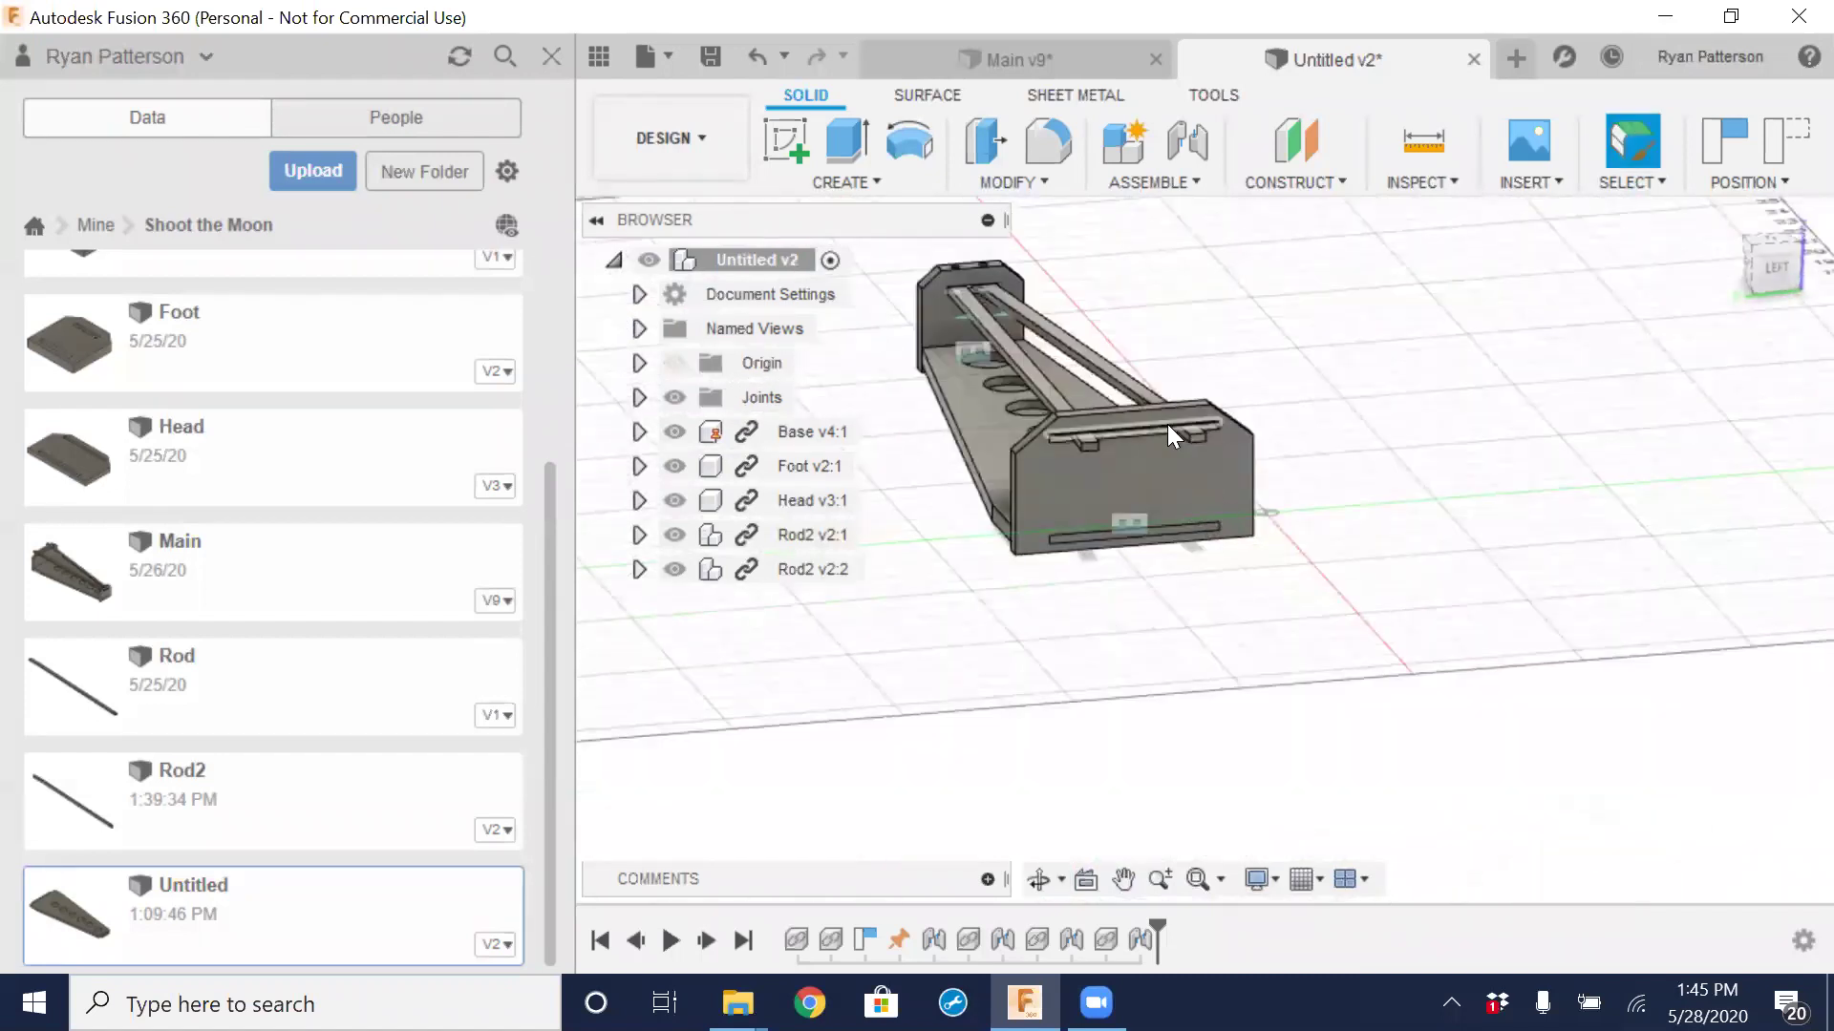
{"action": "scroll", "coordinate": [1167, 424], "scroll_direction": "up", "scroll_amount": 4}
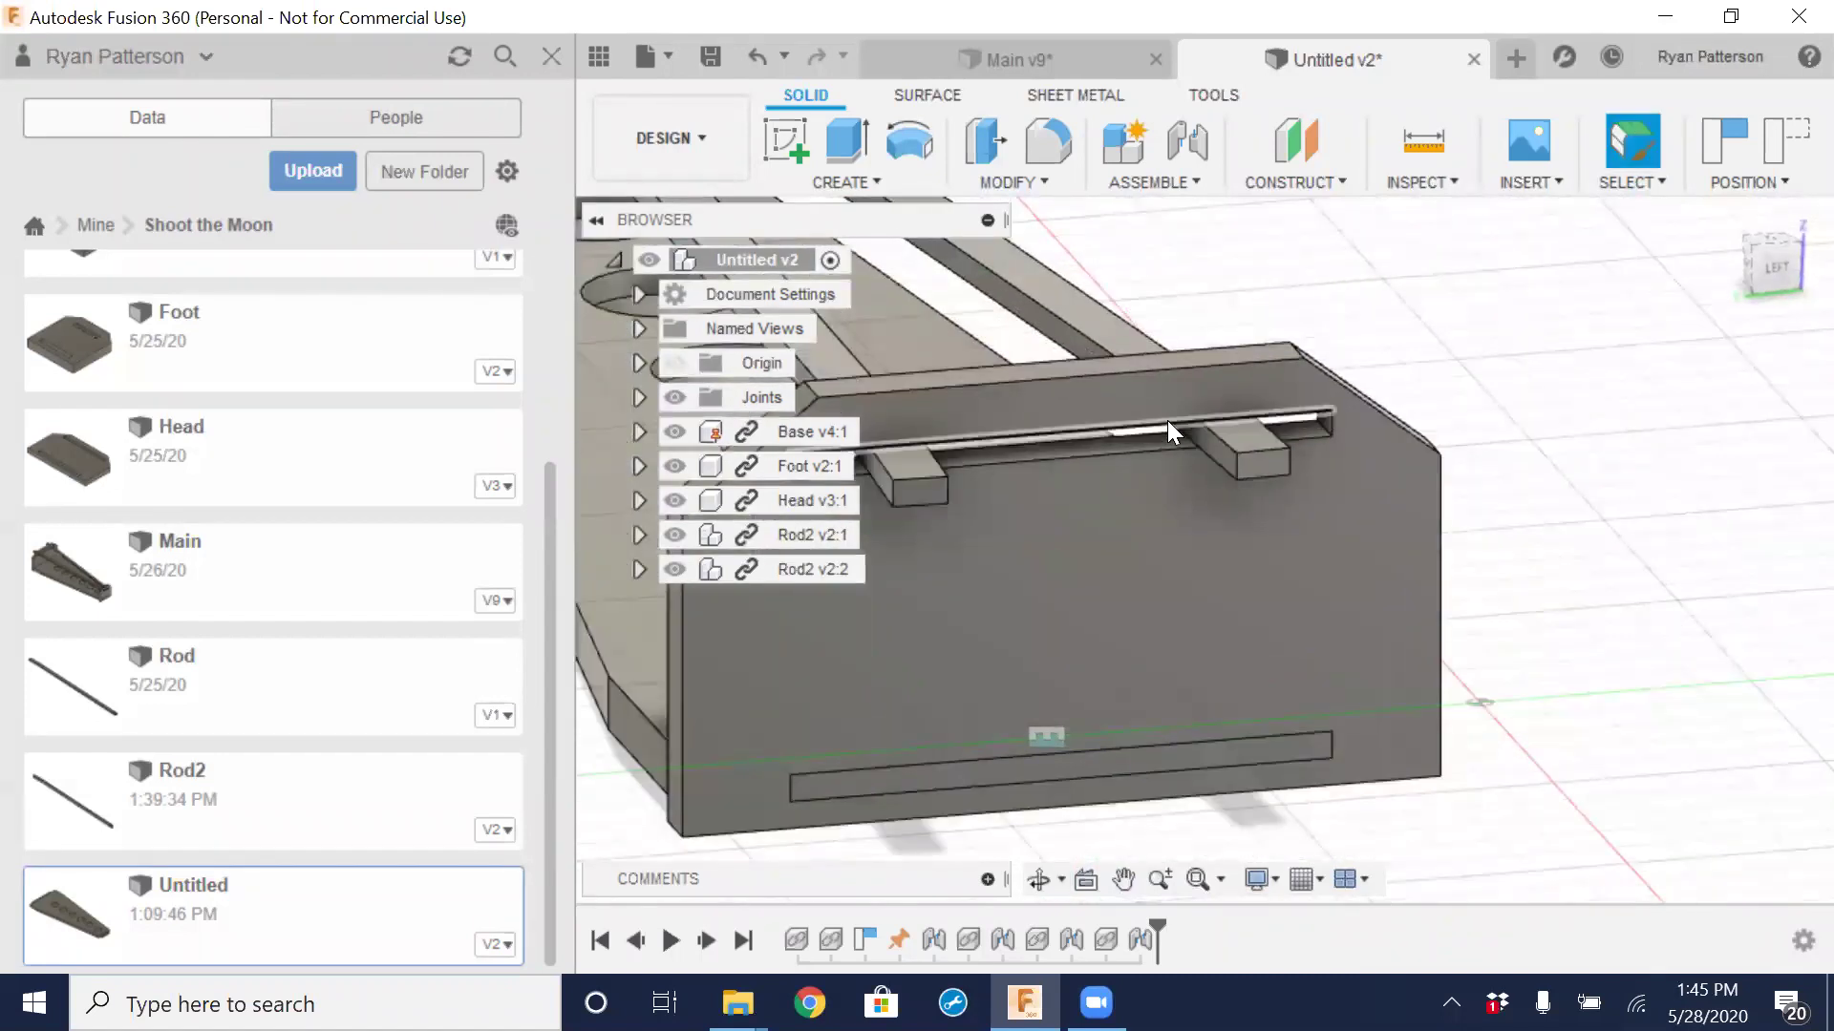
{"action": "scroll", "coordinate": [1314, 424], "scroll_direction": "up", "scroll_amount": 3}
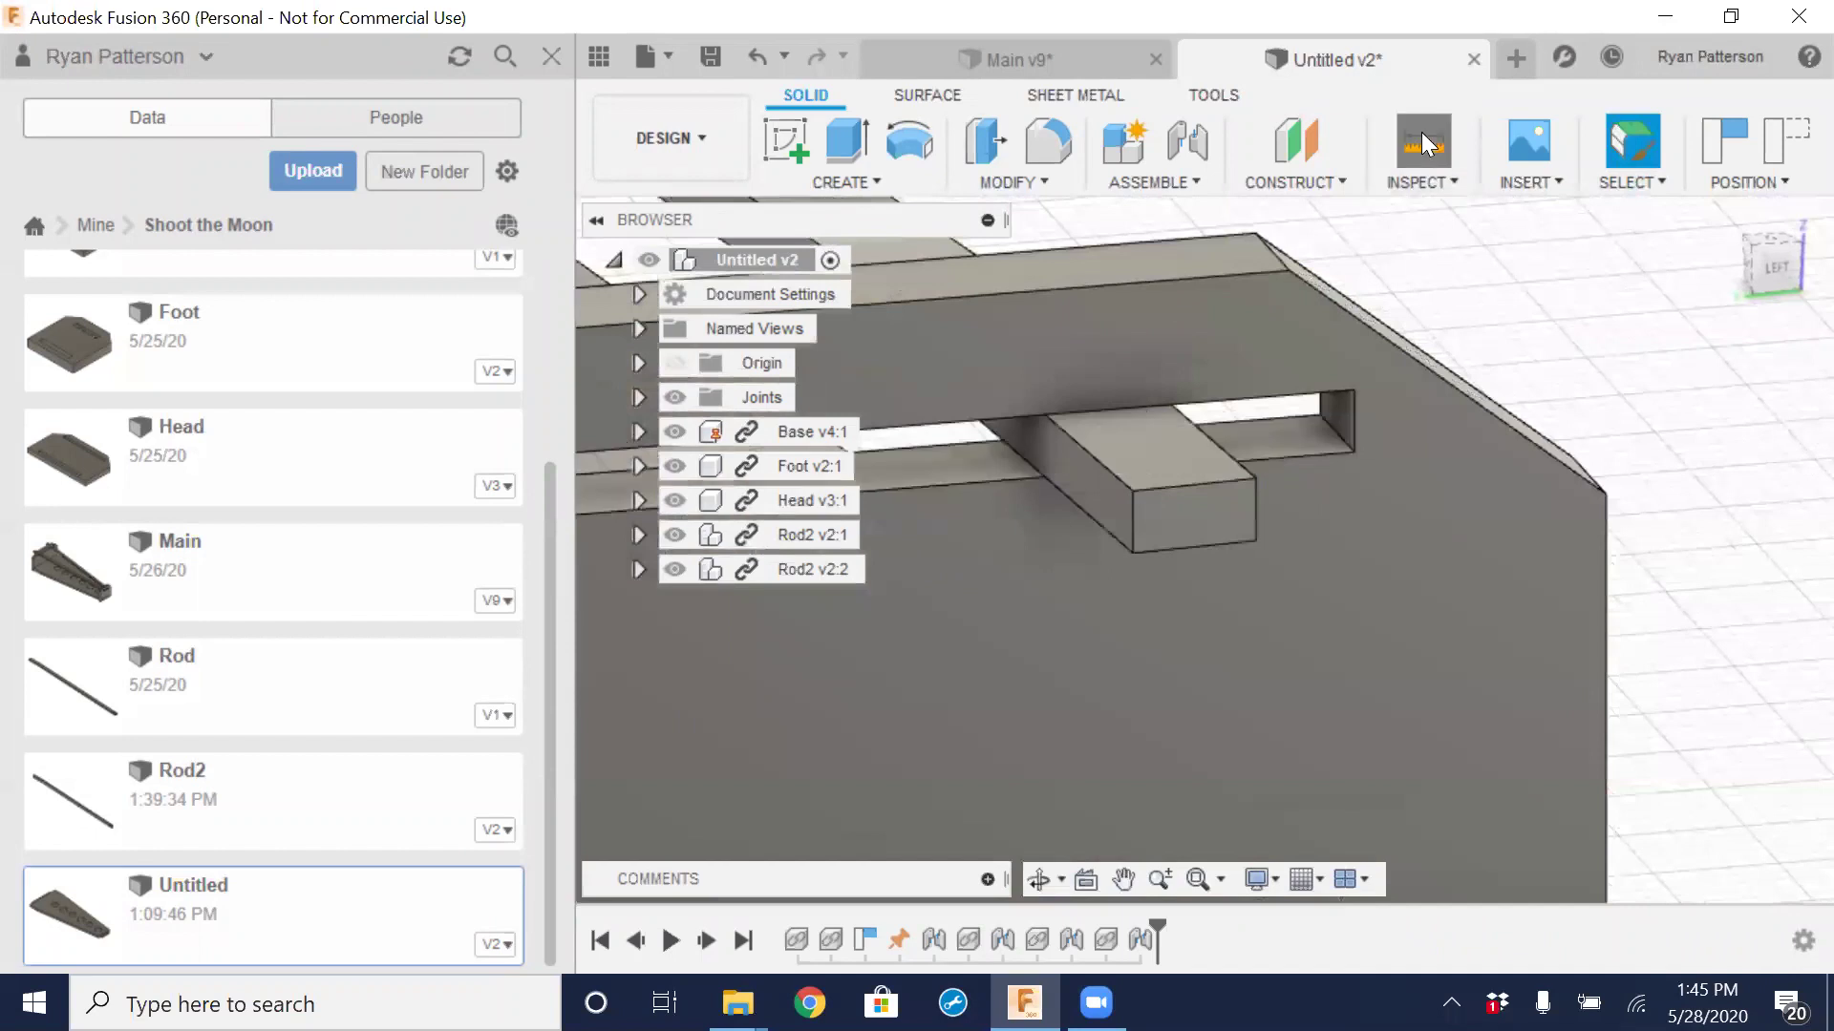
{"action": "left_click", "coordinate": [1423, 138]}
{"action": "left_click", "coordinate": [1354, 430]}
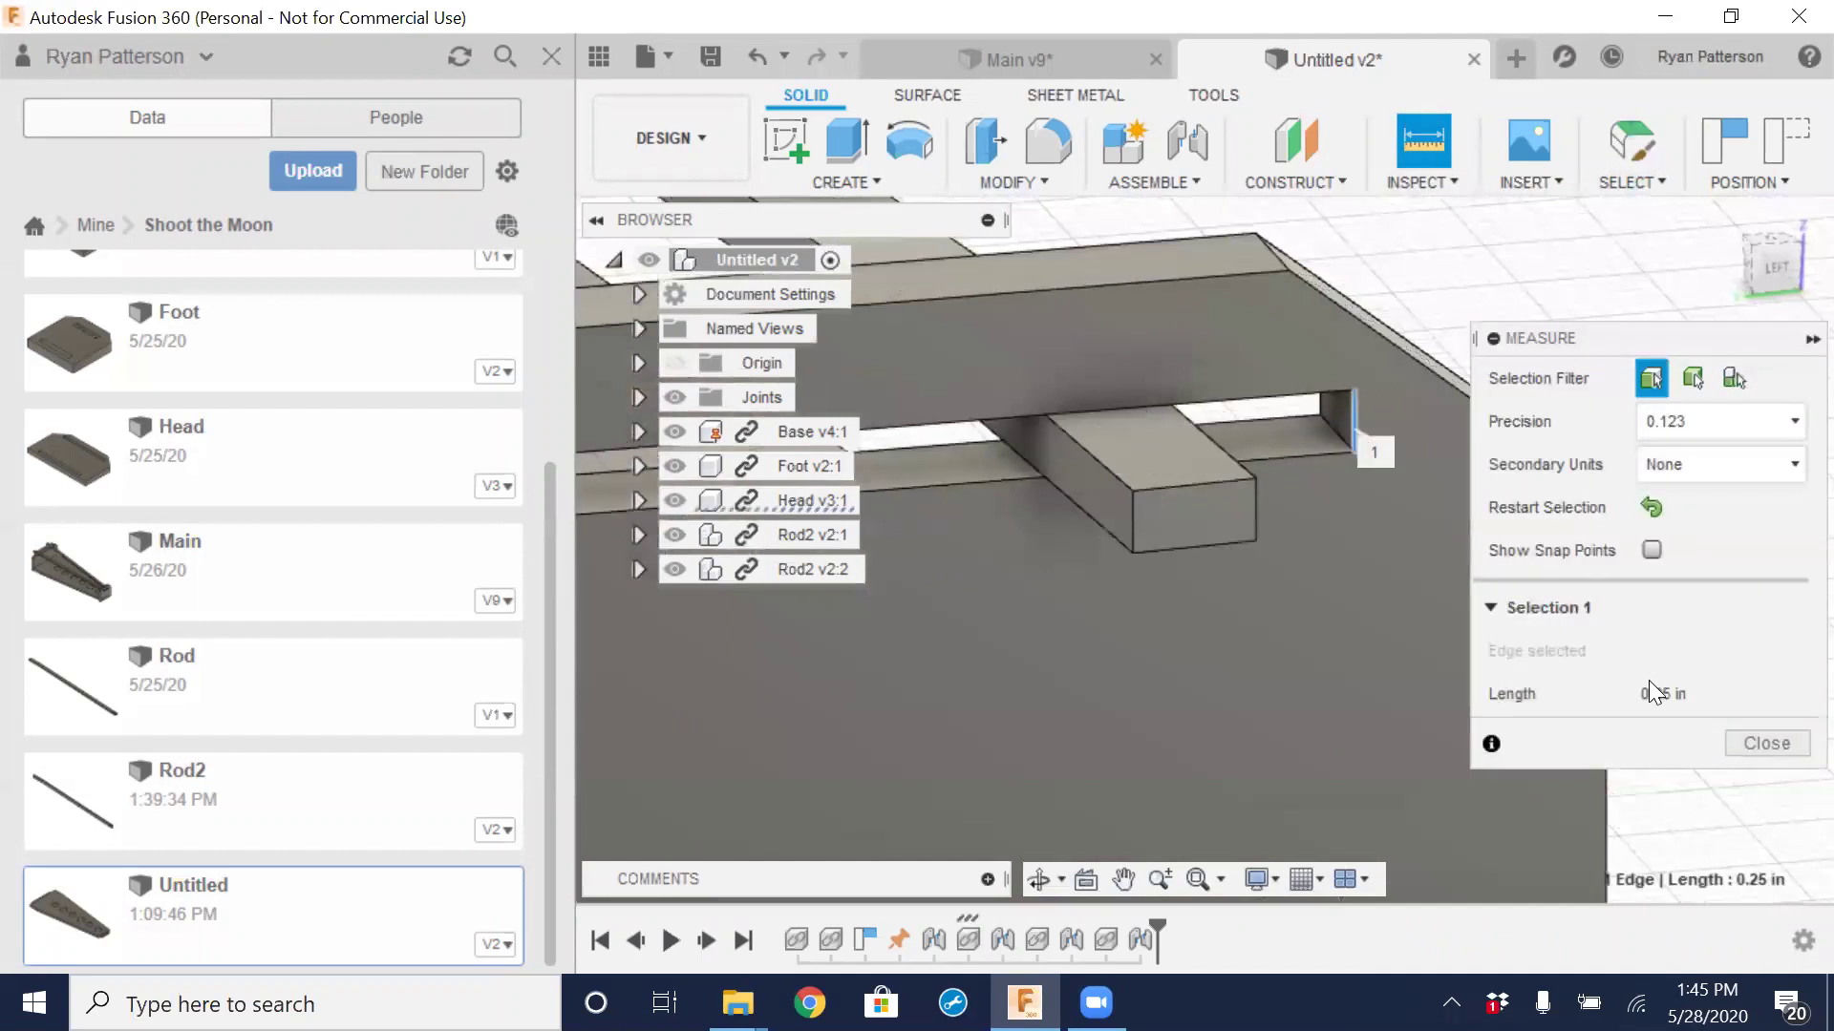
{"action": "left_click", "coordinate": [1769, 741]}
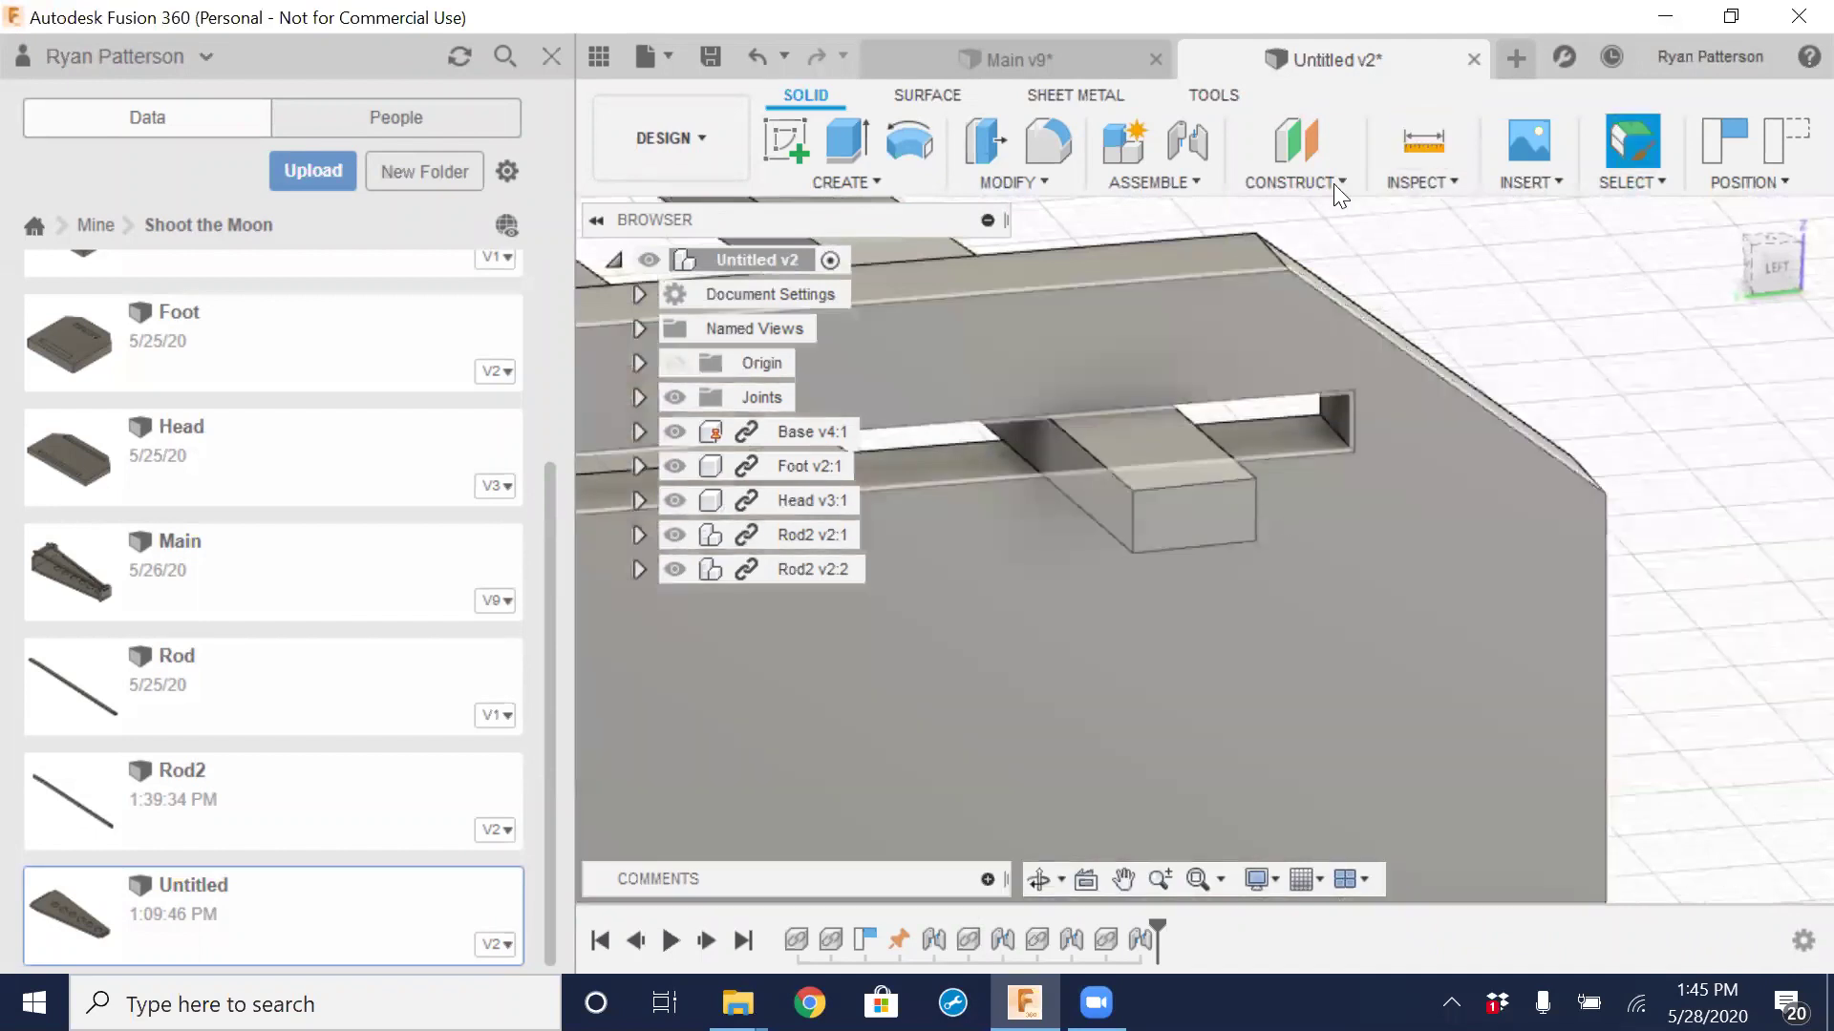
Check the length of the short vertical edge on the protruding rod's end face
{"action": "left_click", "coordinate": [1254, 521]}
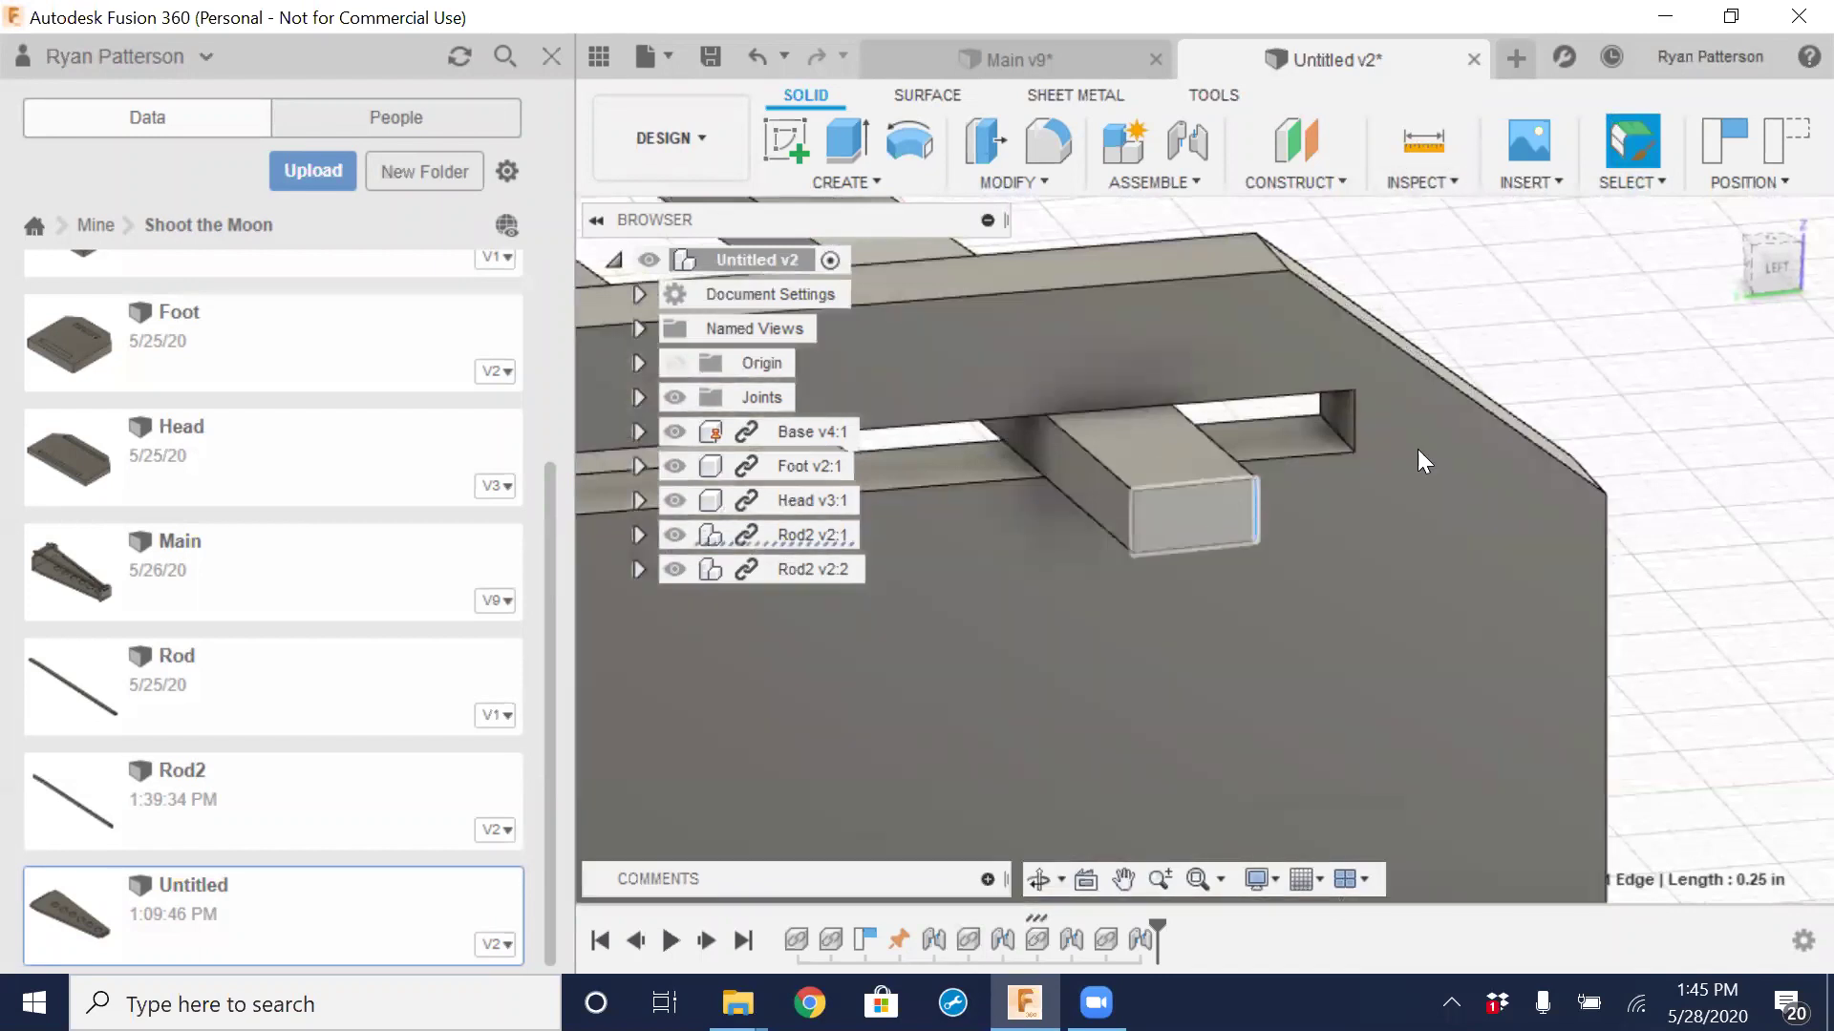
{"action": "key", "text": "Escape"}
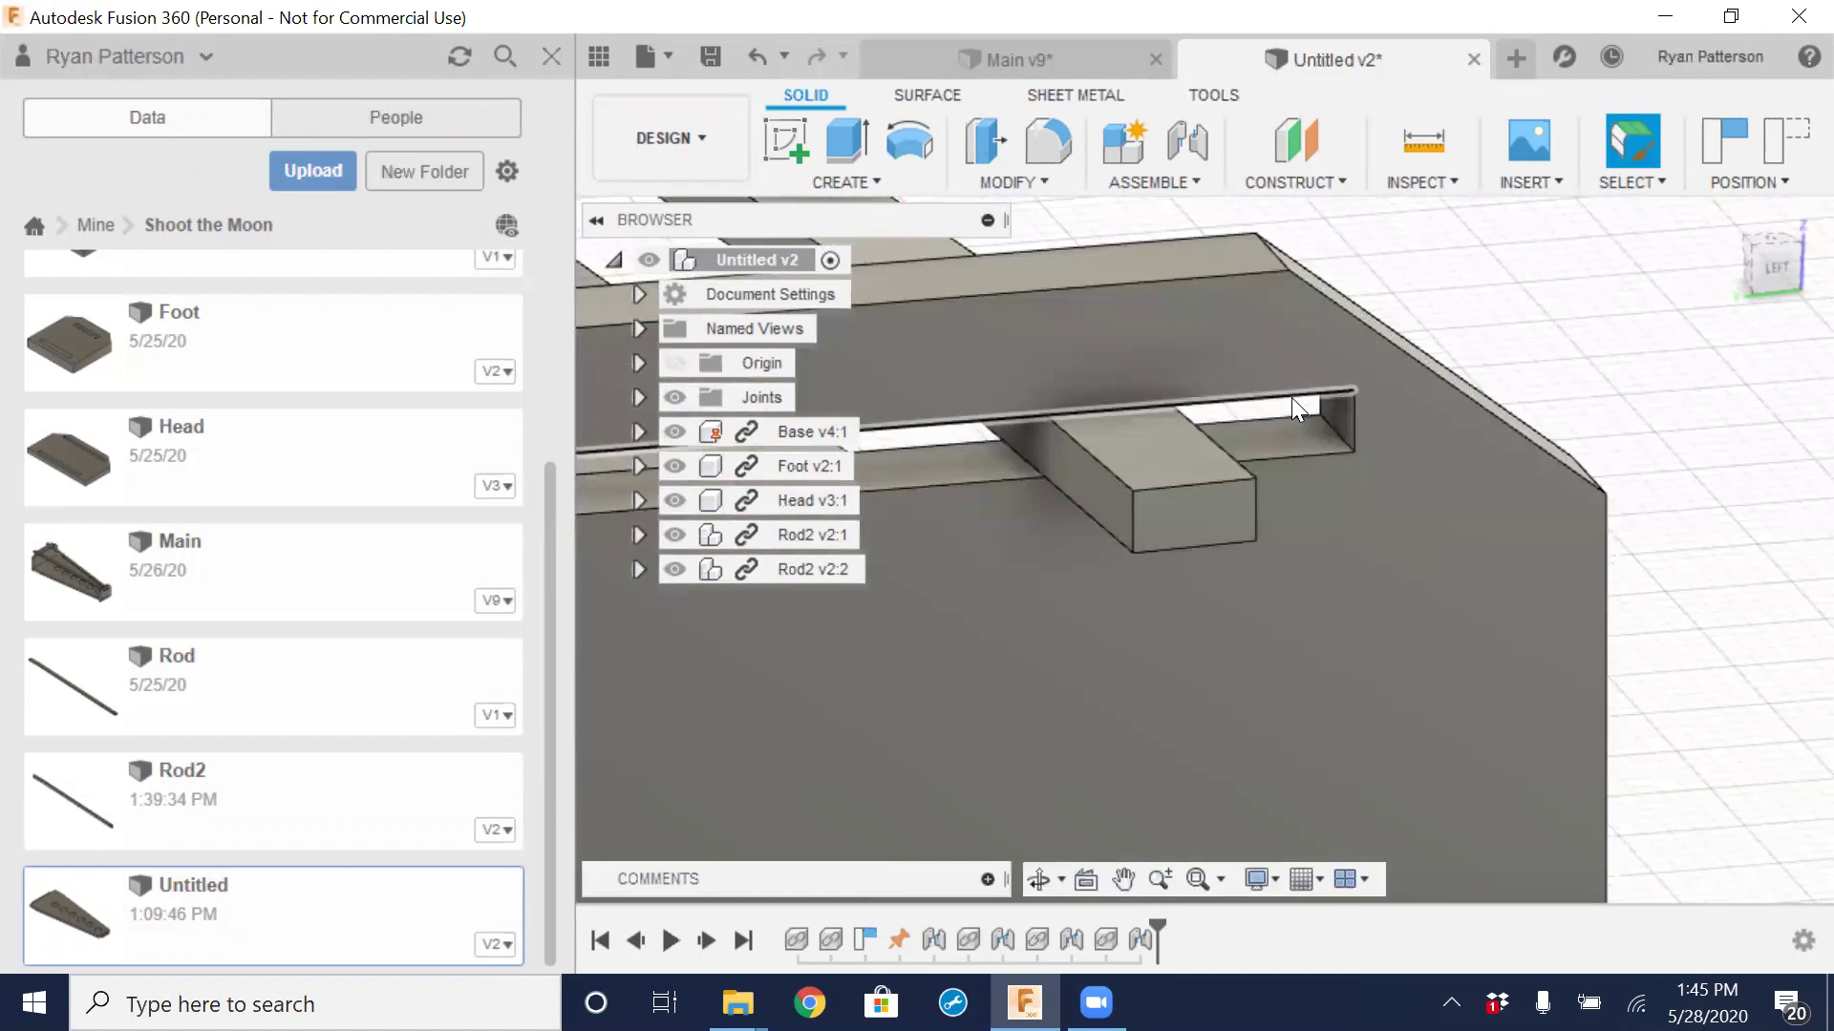
Open the Head design from the Shoot the Moon project and edit Sketch2, which defines the slot
{"action": "left_click", "coordinate": [166, 434]}
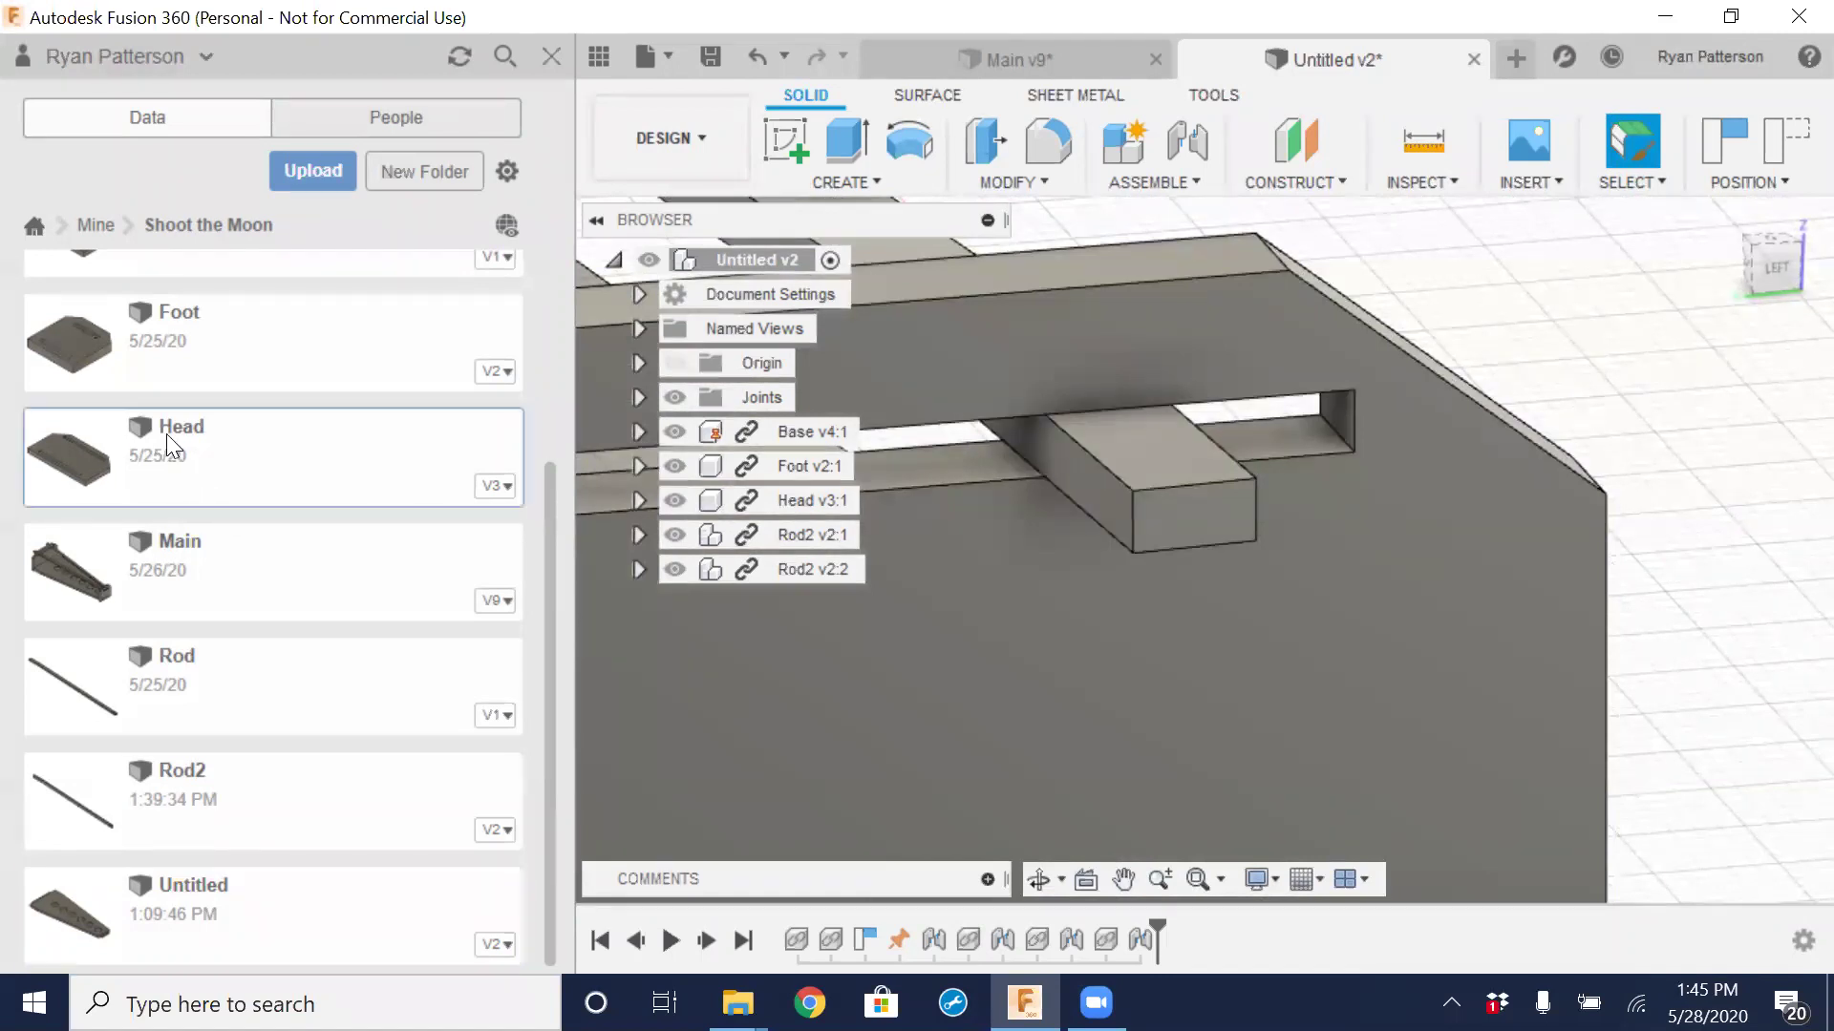
{"action": "right_click", "coordinate": [166, 433]}
{"action": "left_click", "coordinate": [208, 451]}
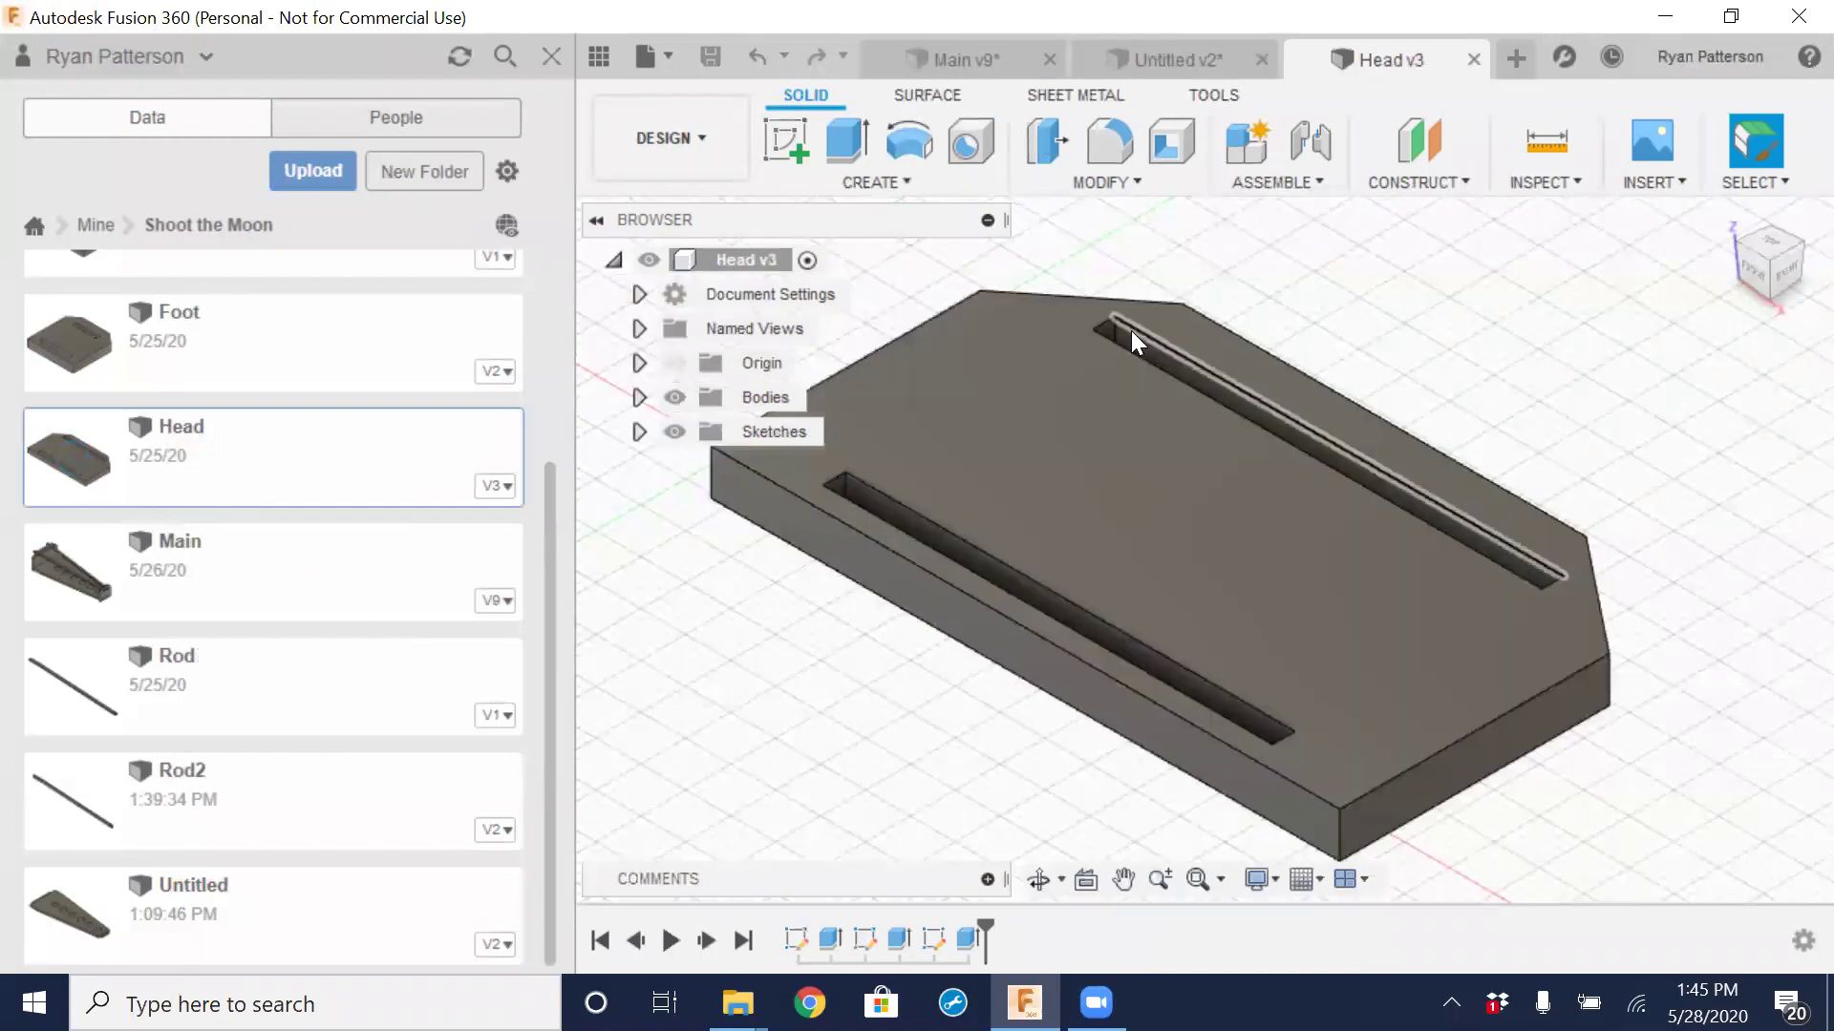
{"action": "left_click", "coordinate": [640, 433]}
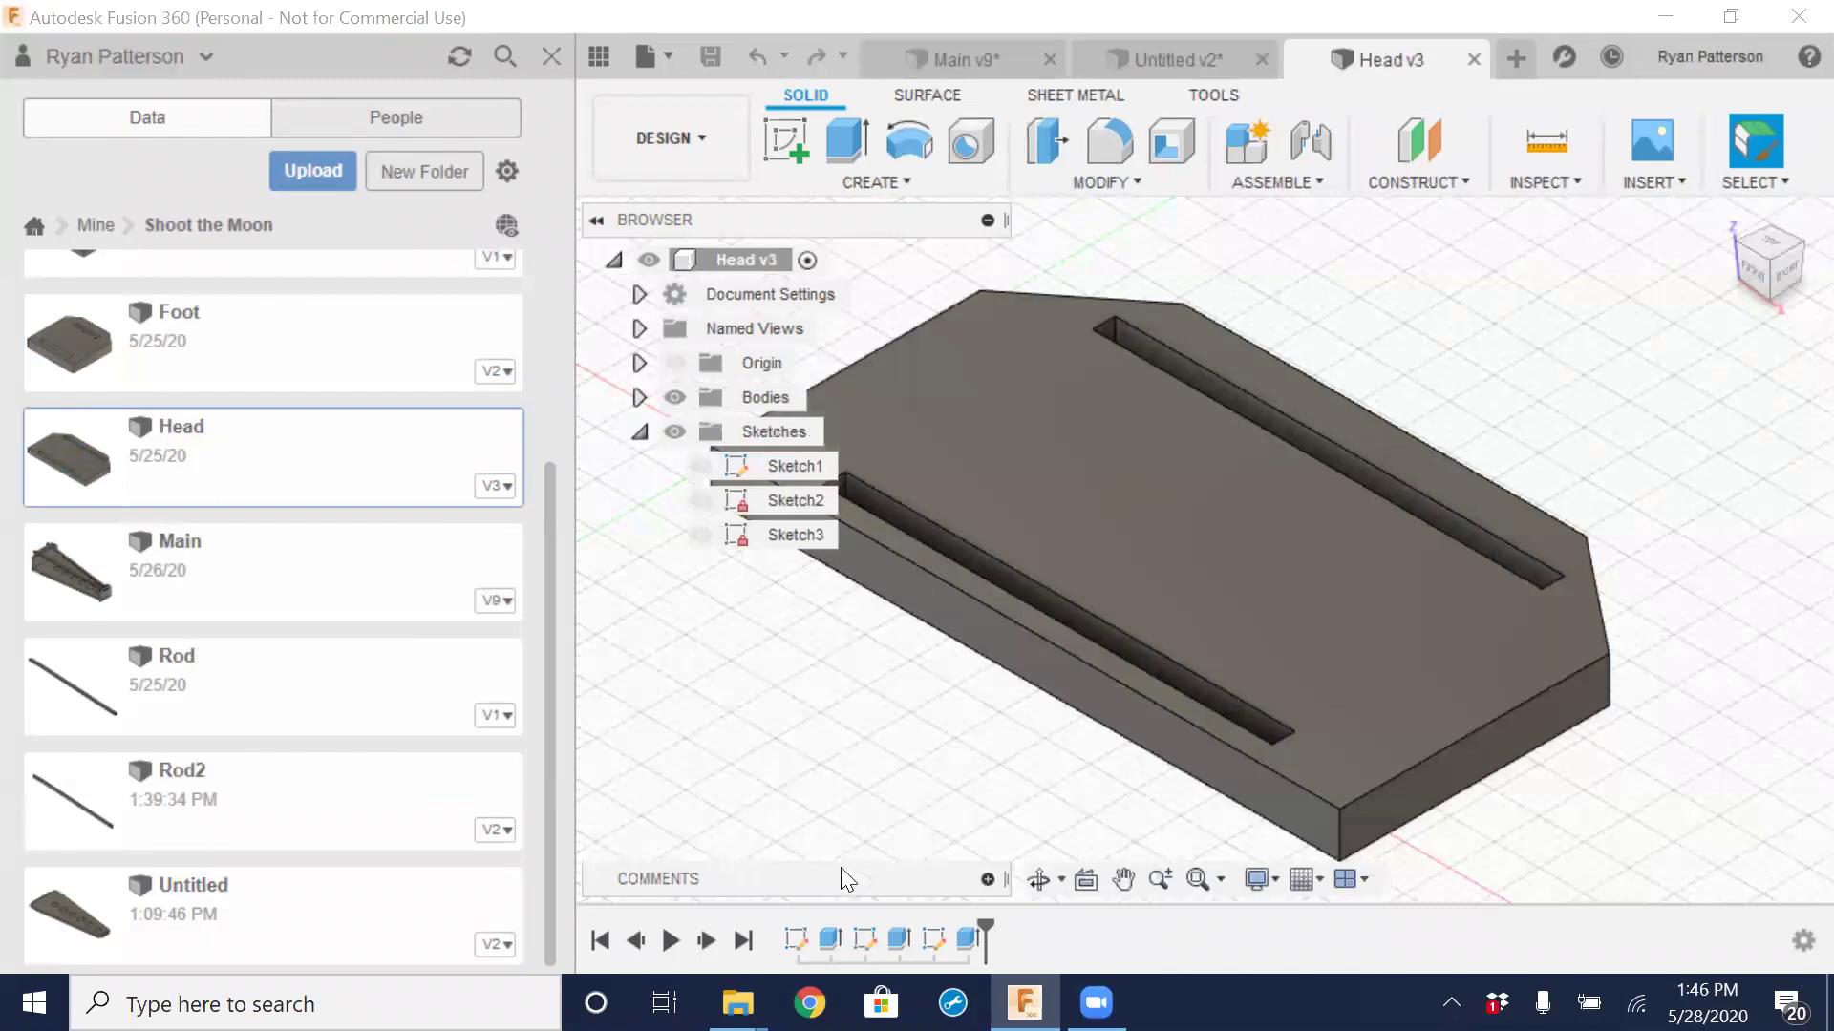
{"action": "left_click", "coordinate": [795, 500]}
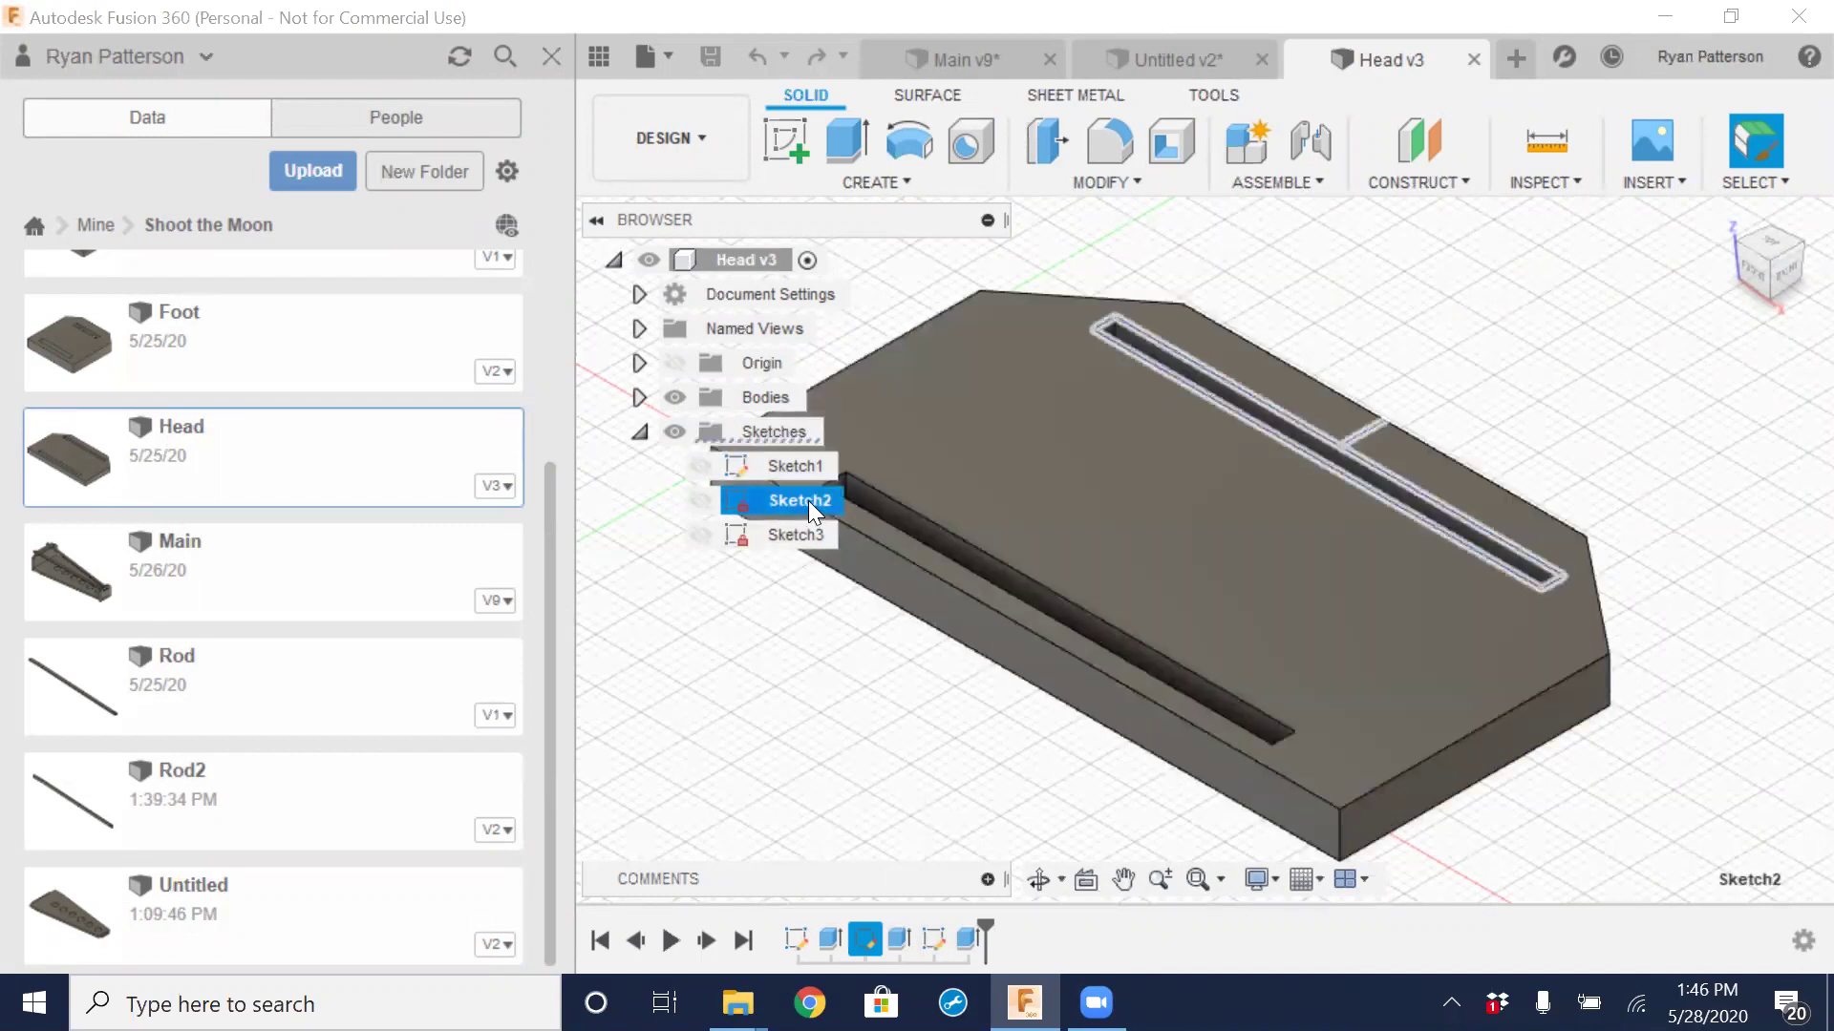
{"action": "right_click", "coordinate": [808, 501]}
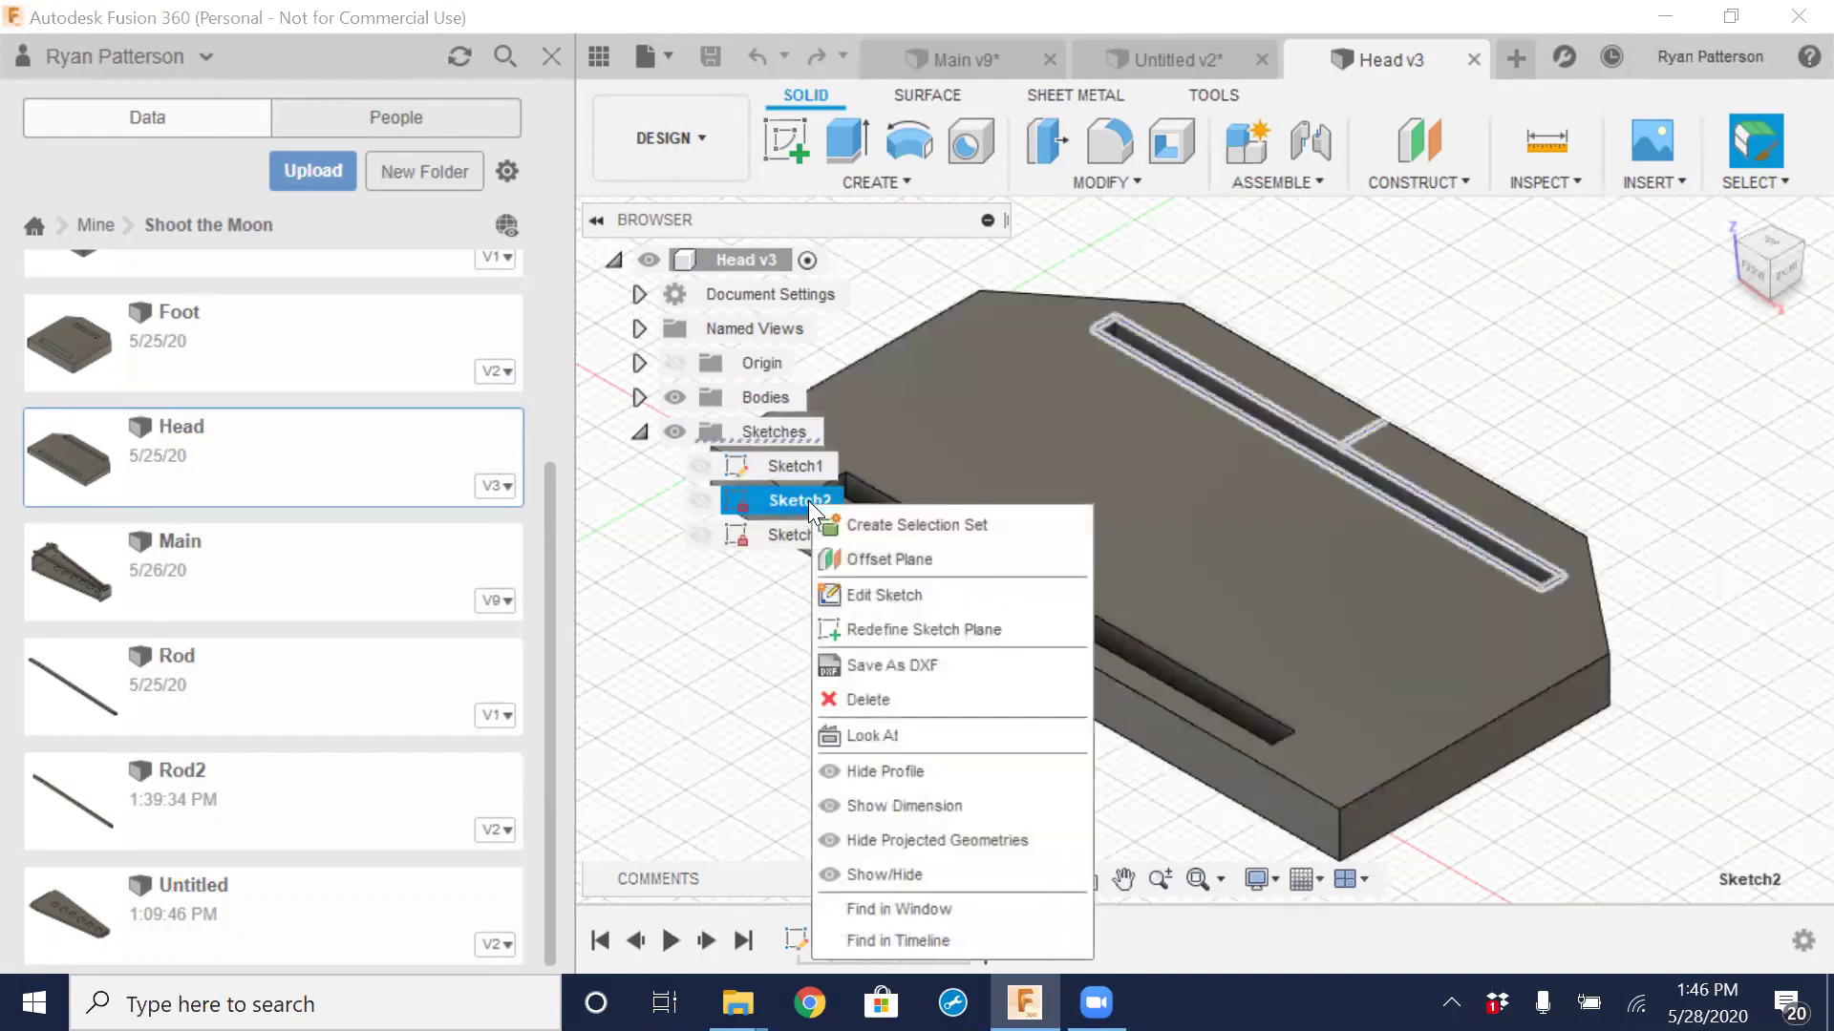
{"action": "left_click", "coordinate": [885, 592]}
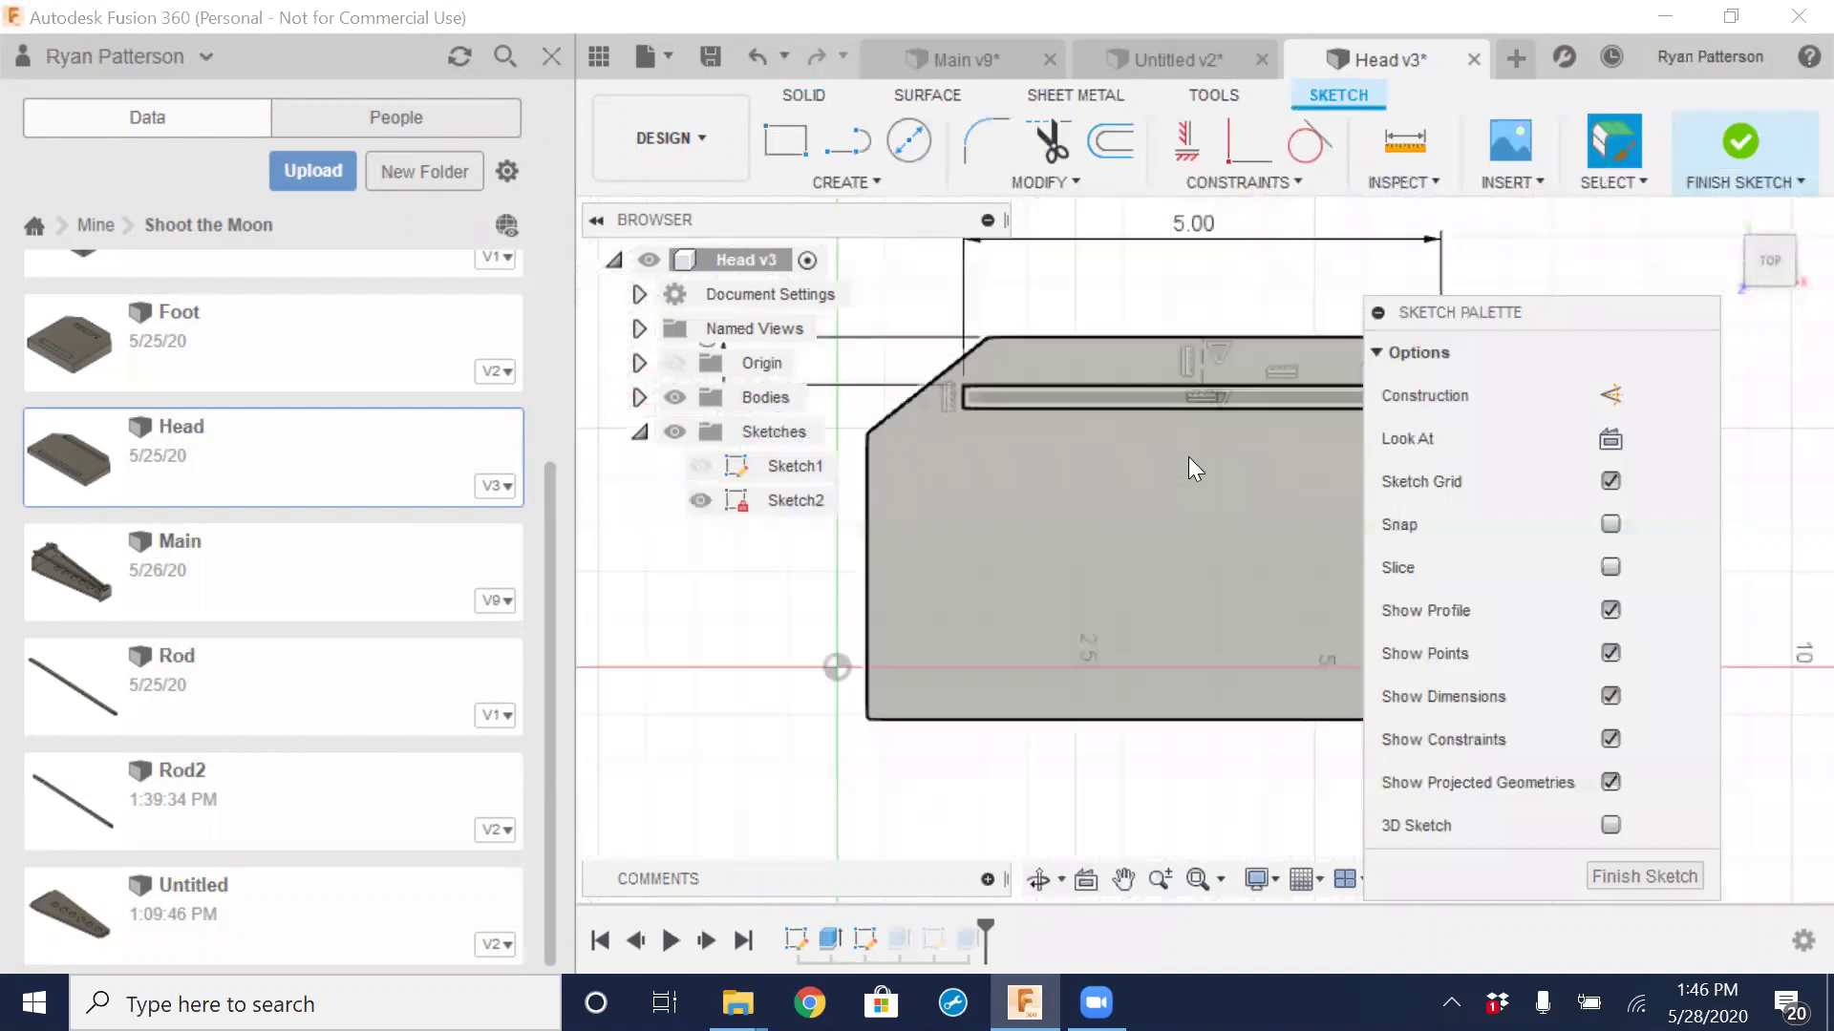
Delete the 0.50 dimension between the slot's upper line and the Head's upper edge
{"action": "scroll", "coordinate": [1136, 483], "scroll_direction": "down", "scroll_amount": 2}
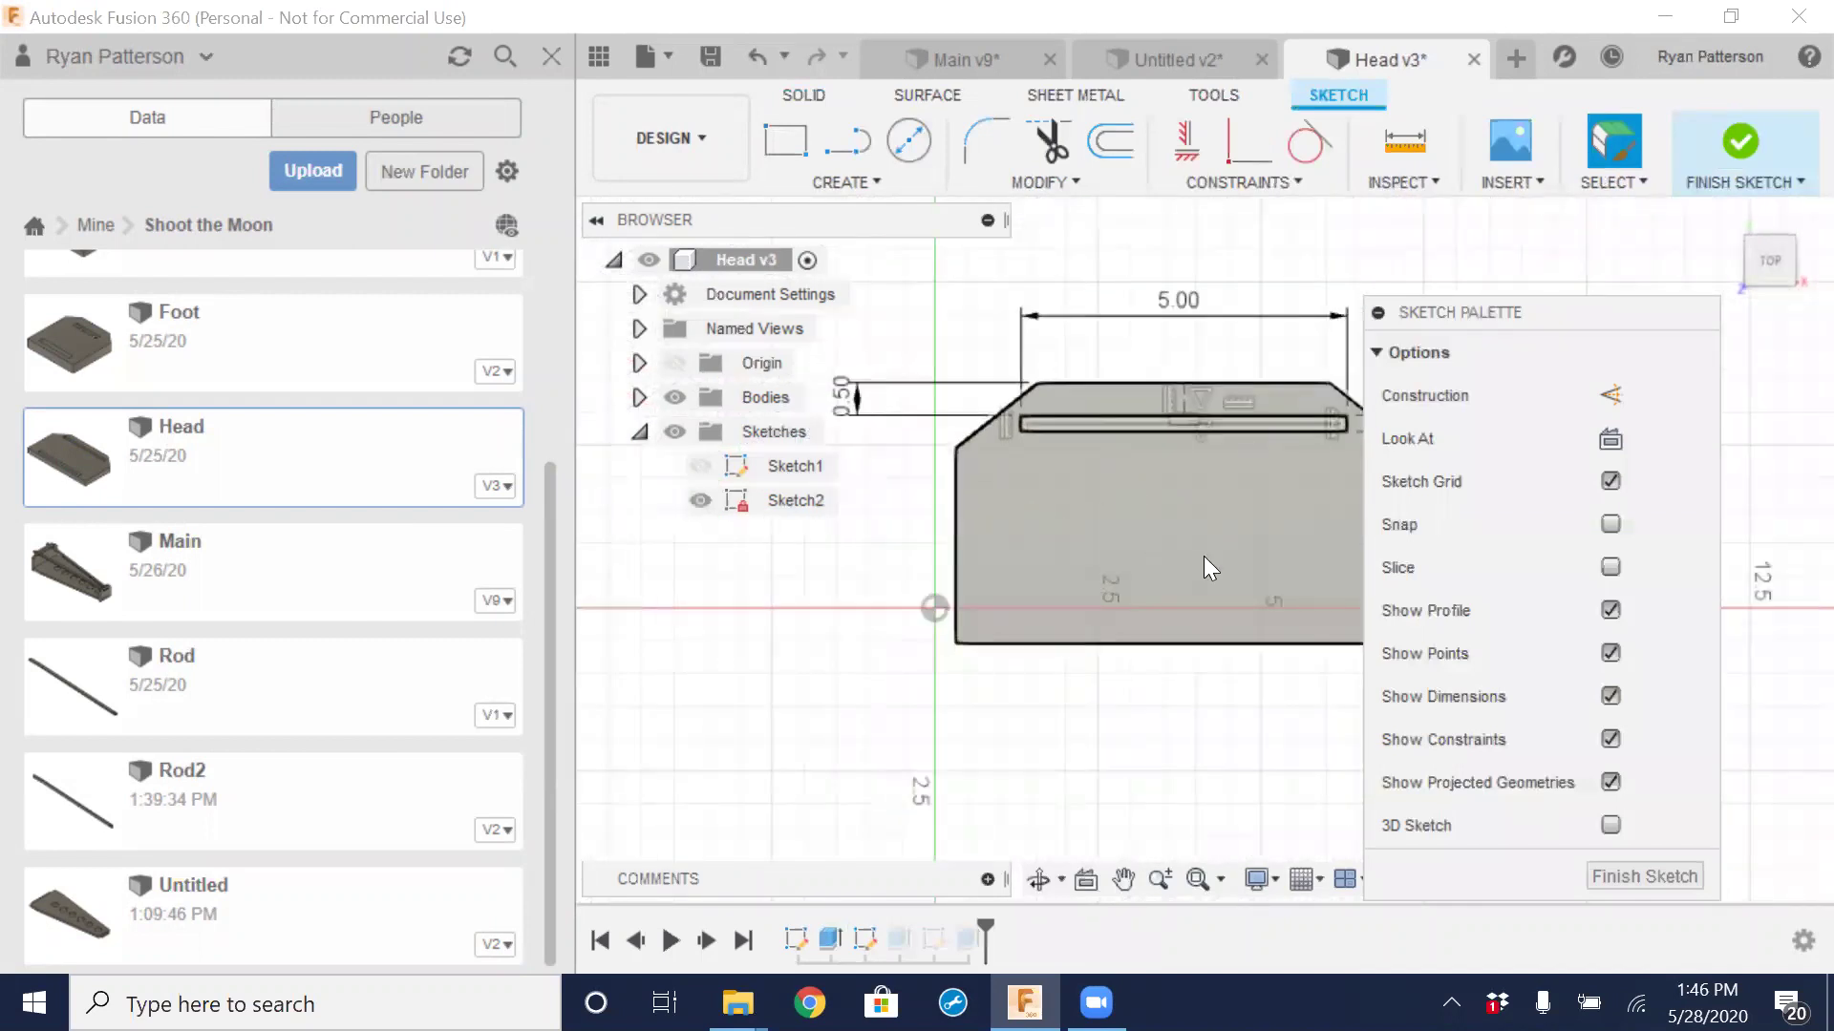
{"action": "mouse_move", "coordinate": [1184, 573]}
{"action": "middle_mouse_down"}
{"action": "mouse_move", "coordinate": [1079, 549]}
{"action": "mouse_move", "coordinate": [1050, 689]}
{"action": "middle_mouse_up"}
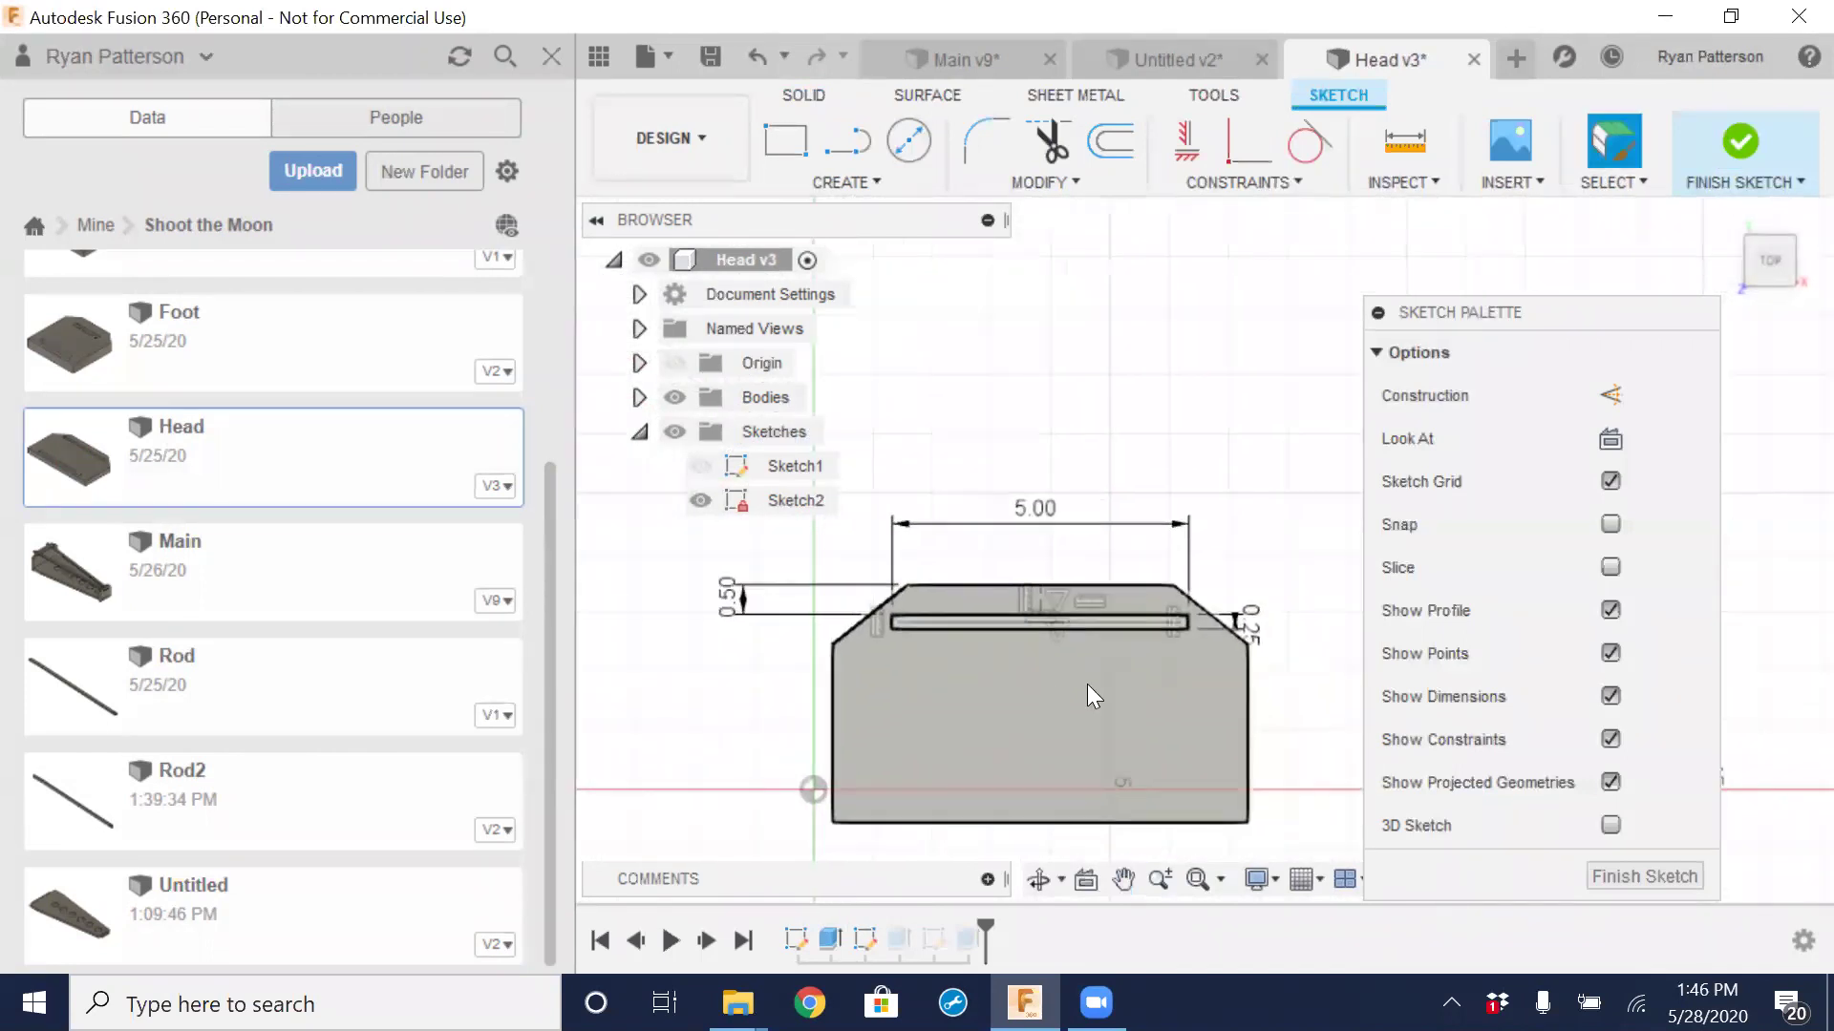
{"action": "scroll", "coordinate": [1199, 652], "scroll_direction": "up", "scroll_amount": 5}
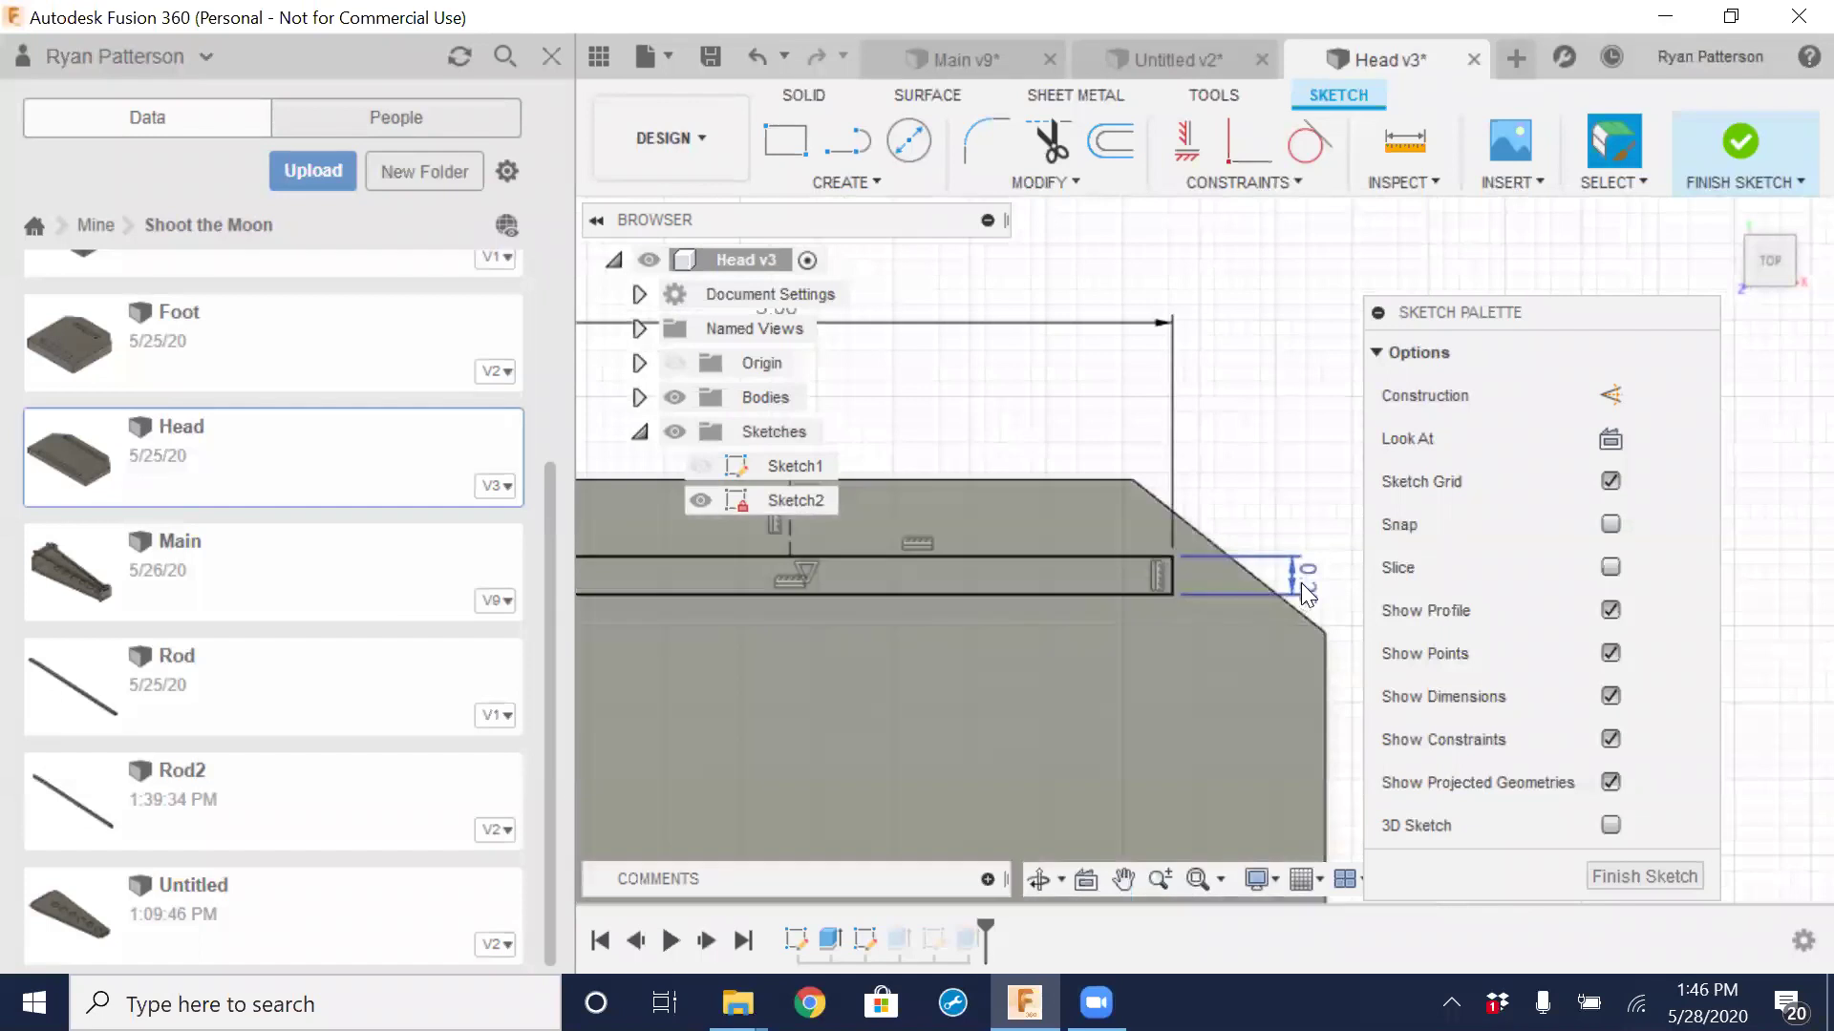
{"action": "scroll", "coordinate": [1109, 617], "scroll_direction": "down", "scroll_amount": 4}
{"action": "mouse_move", "coordinate": [1110, 617]}
{"action": "middle_mouse_down"}
{"action": "mouse_move", "coordinate": [1030, 611]}
{"action": "mouse_move", "coordinate": [1077, 630]}
{"action": "mouse_move", "coordinate": [1207, 614]}
{"action": "middle_mouse_up"}
{"action": "scroll", "coordinate": [1207, 614], "scroll_direction": "down", "scroll_amount": 1}
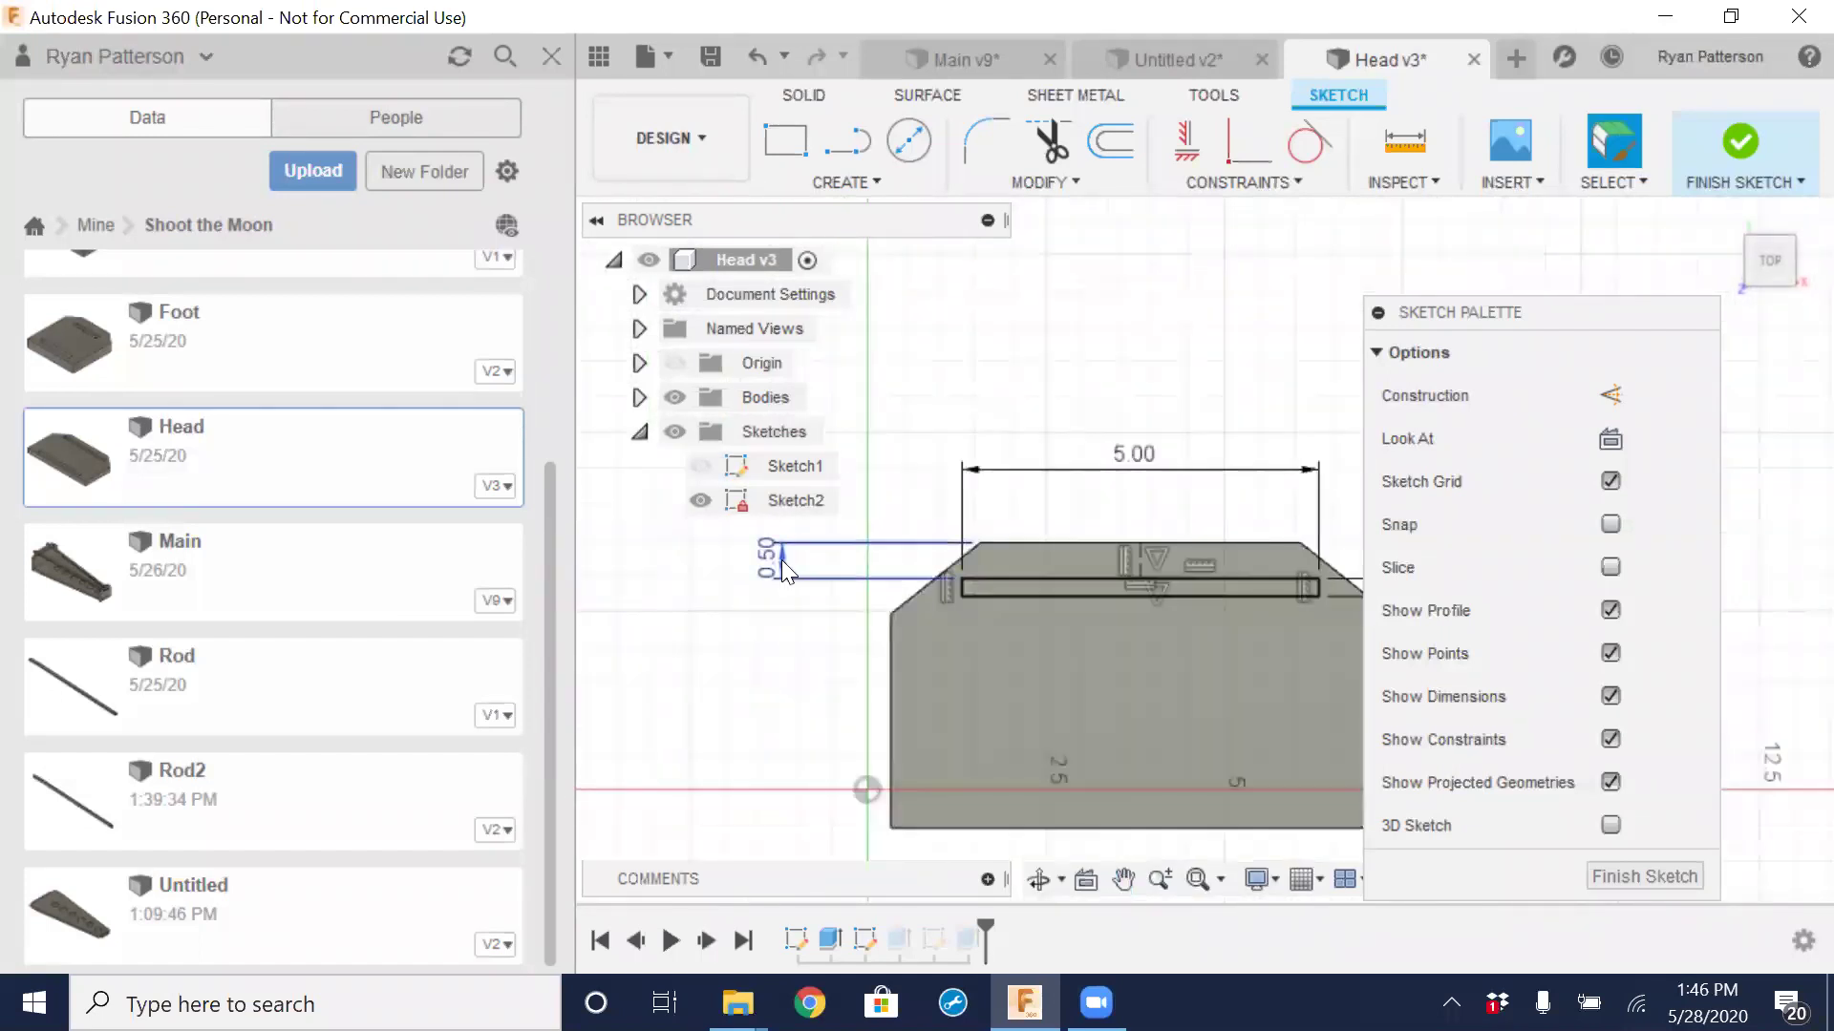
{"action": "left_click_drag", "start_coordinate": [971, 590], "coordinate": [963, 579]}
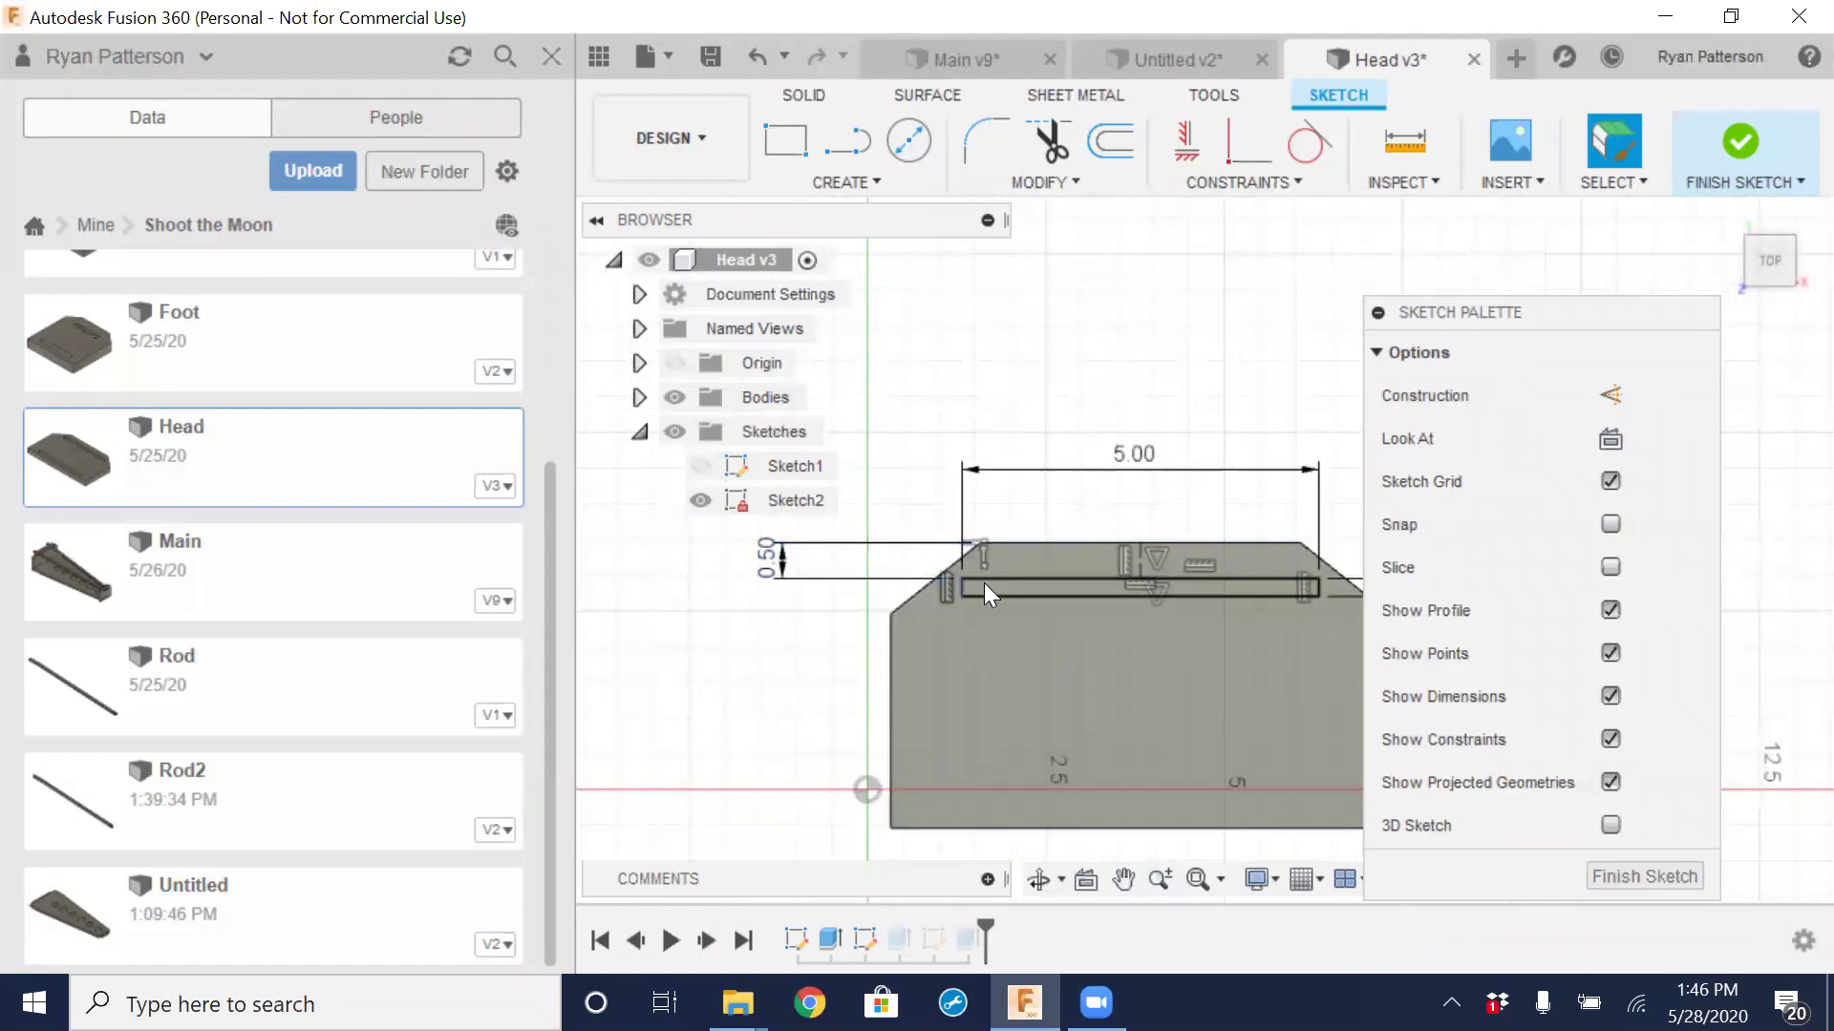
{"action": "scroll", "coordinate": [955, 592], "scroll_direction": "up", "scroll_amount": 3}
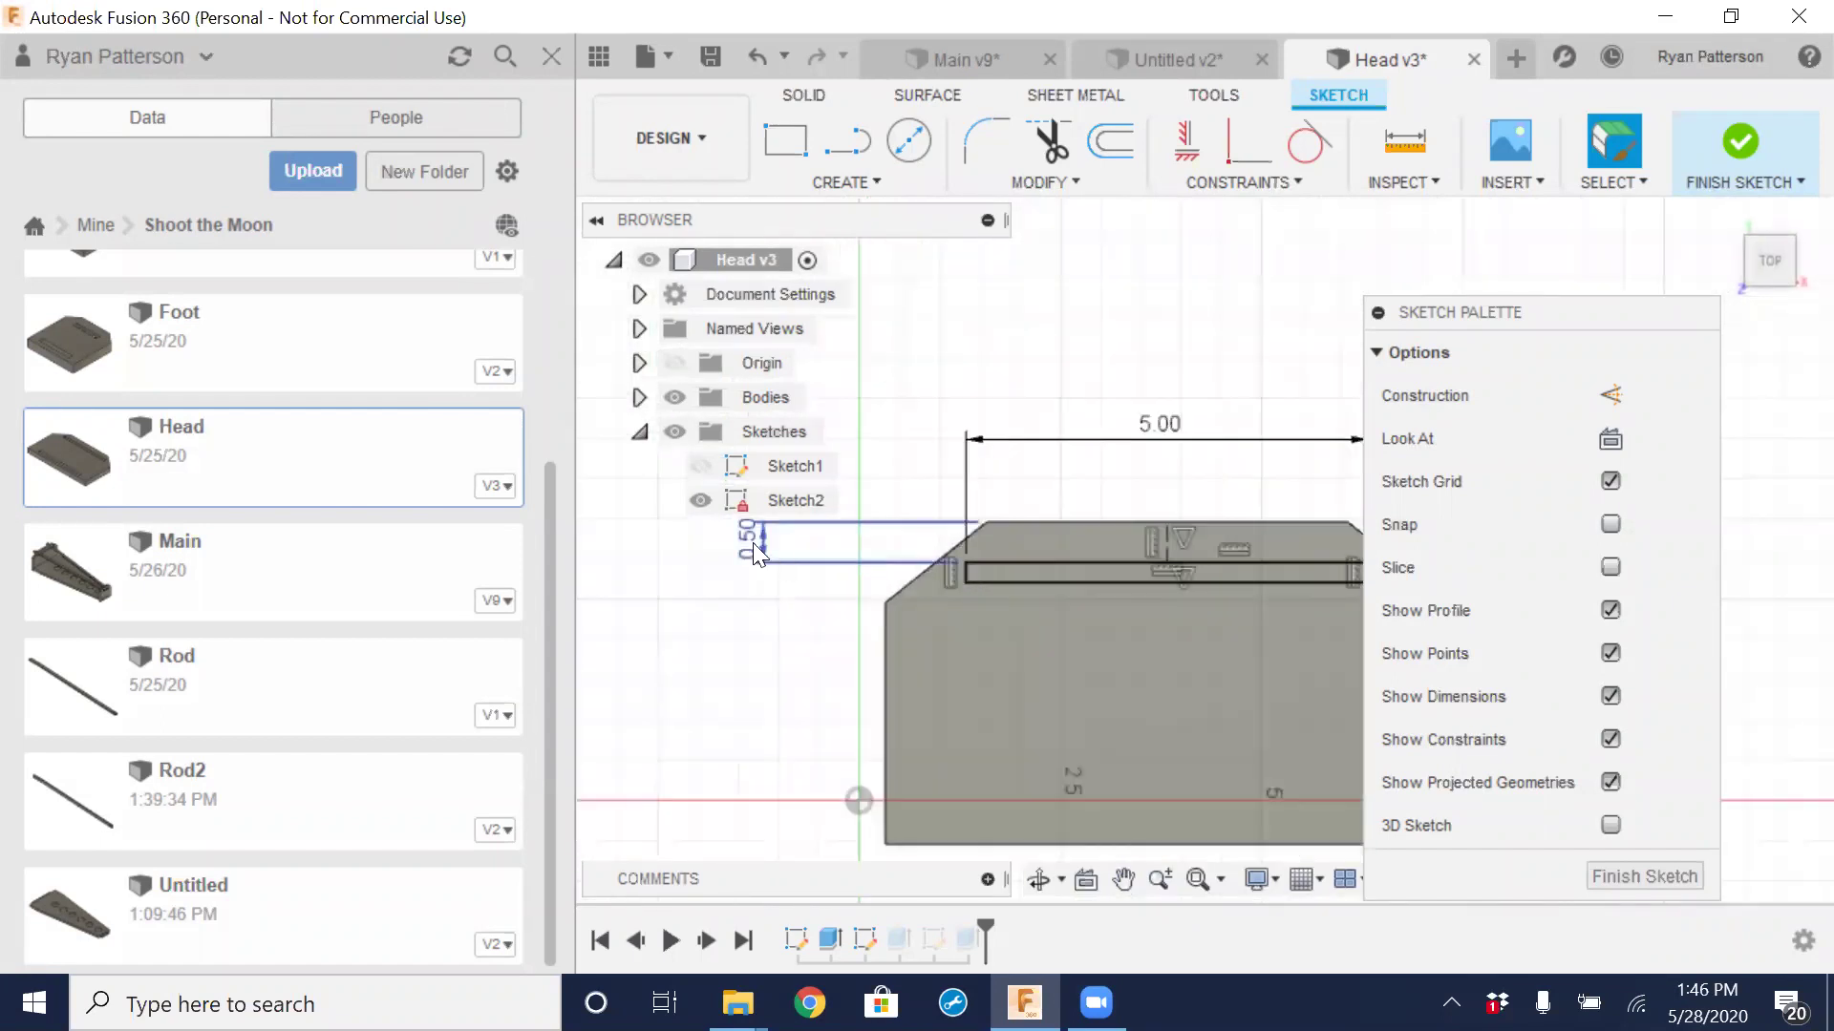
{"action": "right_click", "coordinate": [753, 543]}
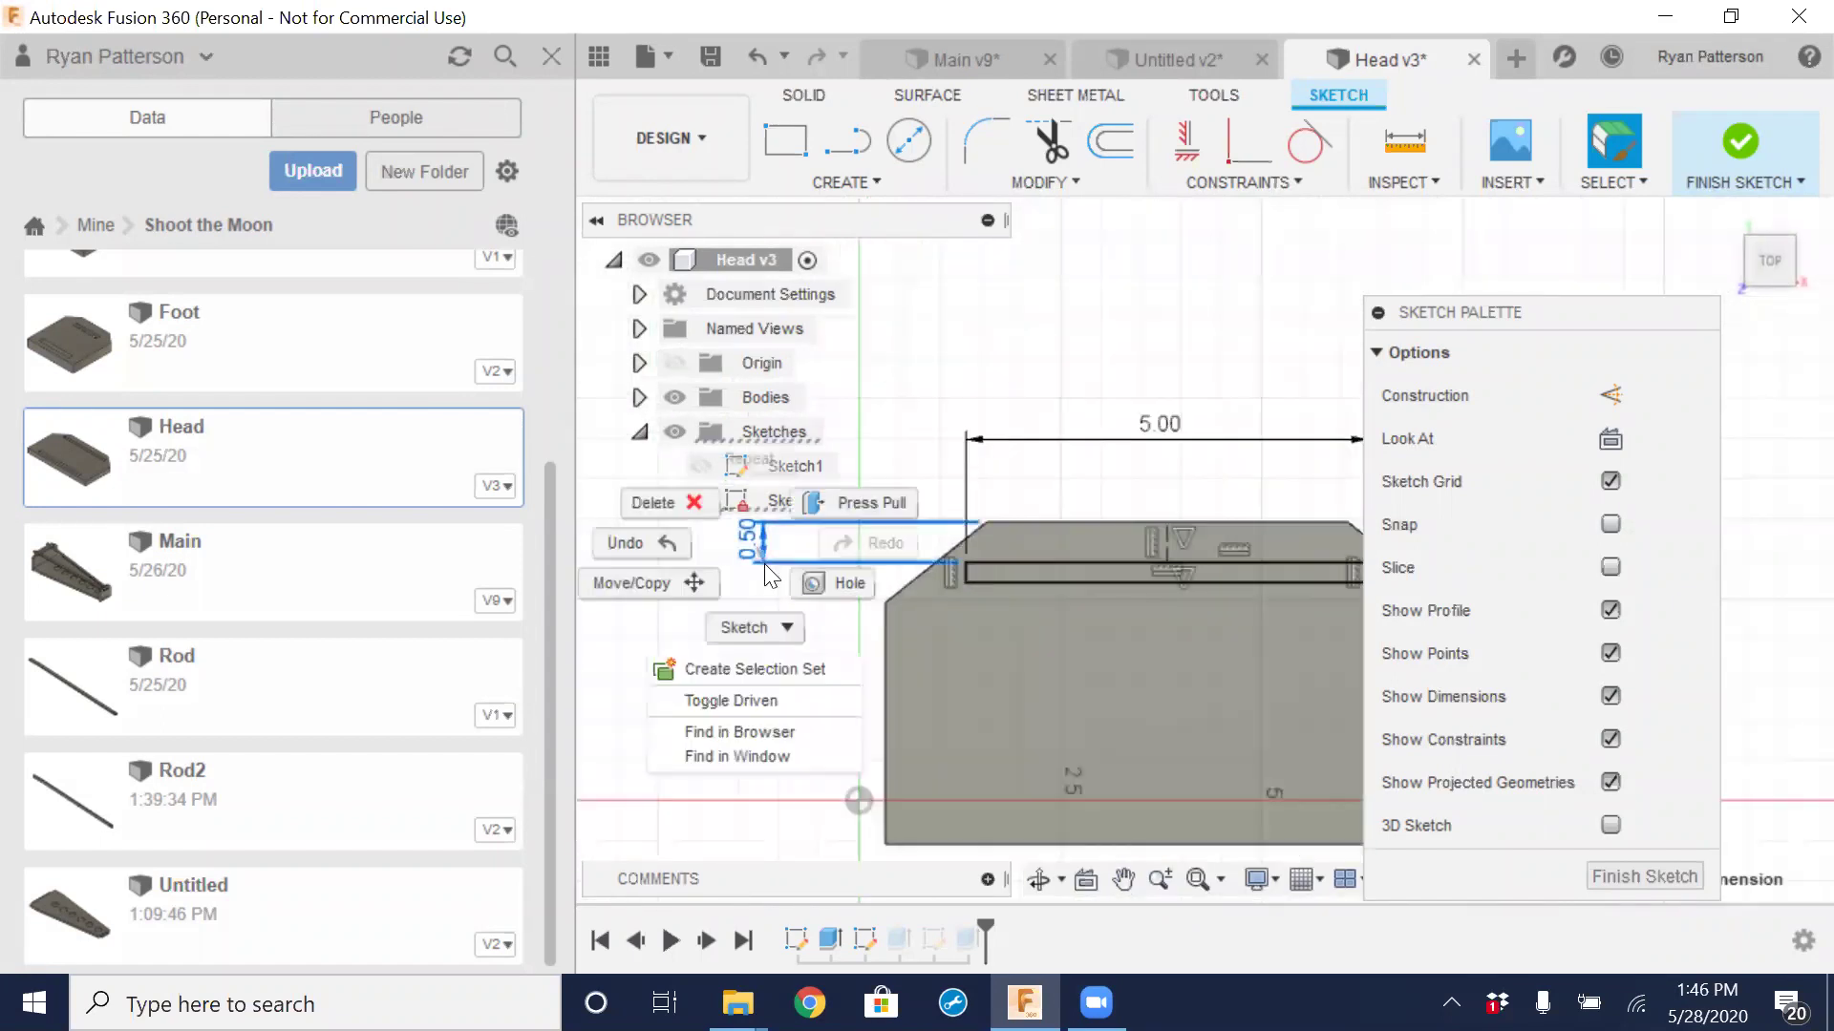
{"action": "left_click", "coordinate": [694, 509]}
{"action": "scroll", "coordinate": [1056, 577], "scroll_direction": "up", "scroll_amount": 2}
{"action": "scroll", "coordinate": [1056, 571], "scroll_direction": "up", "scroll_amount": 3}
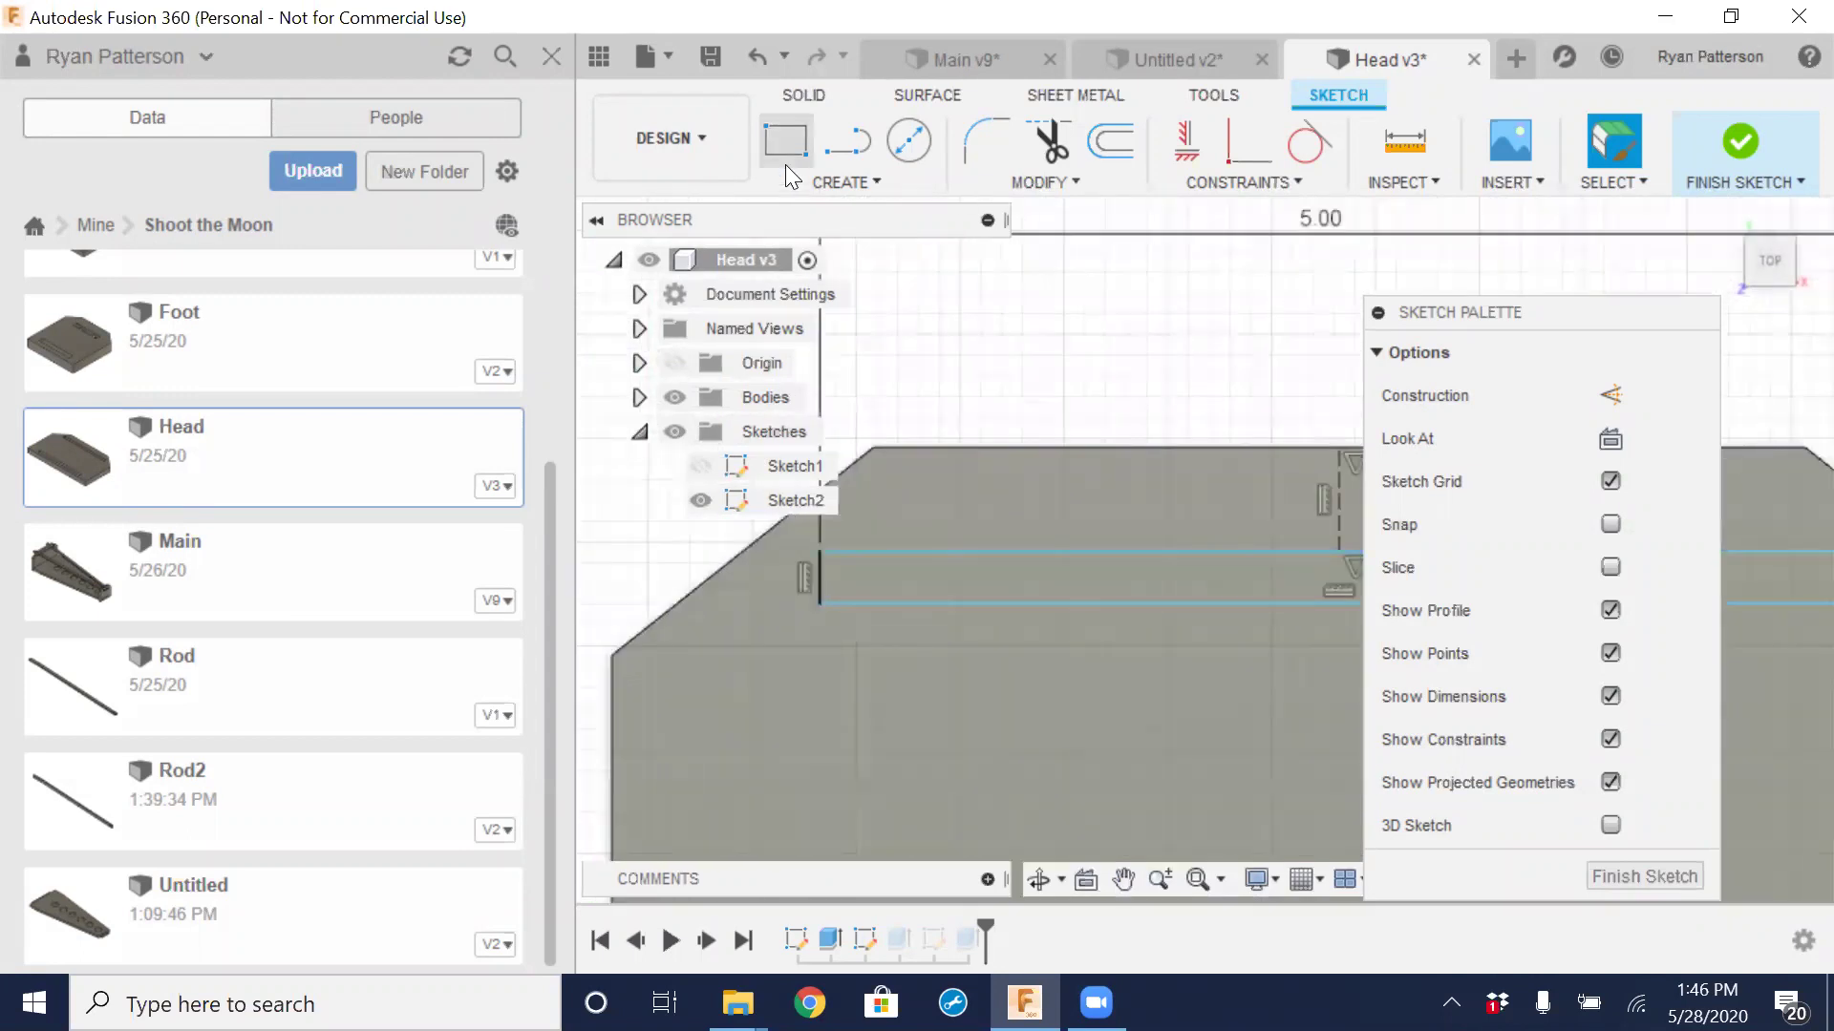
{"action": "scroll", "coordinate": [932, 601], "scroll_direction": "down", "scroll_amount": 2}
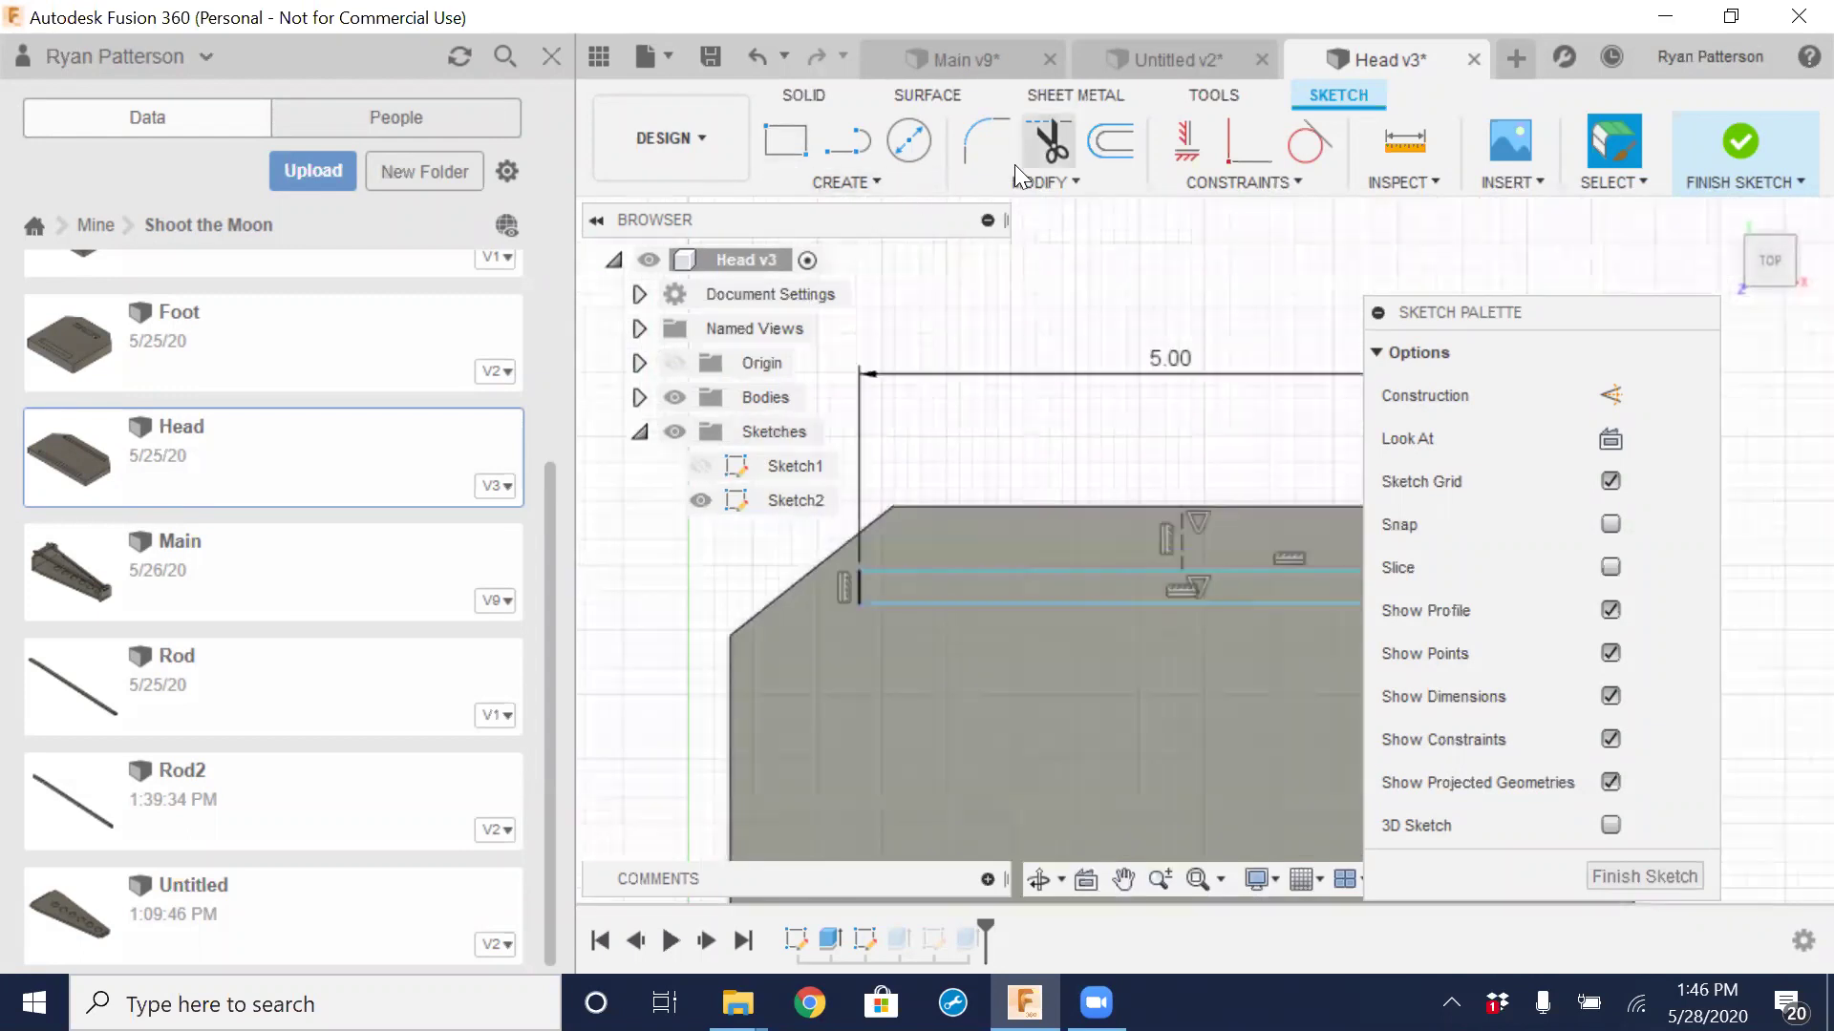
{"action": "left_click", "coordinate": [888, 178]}
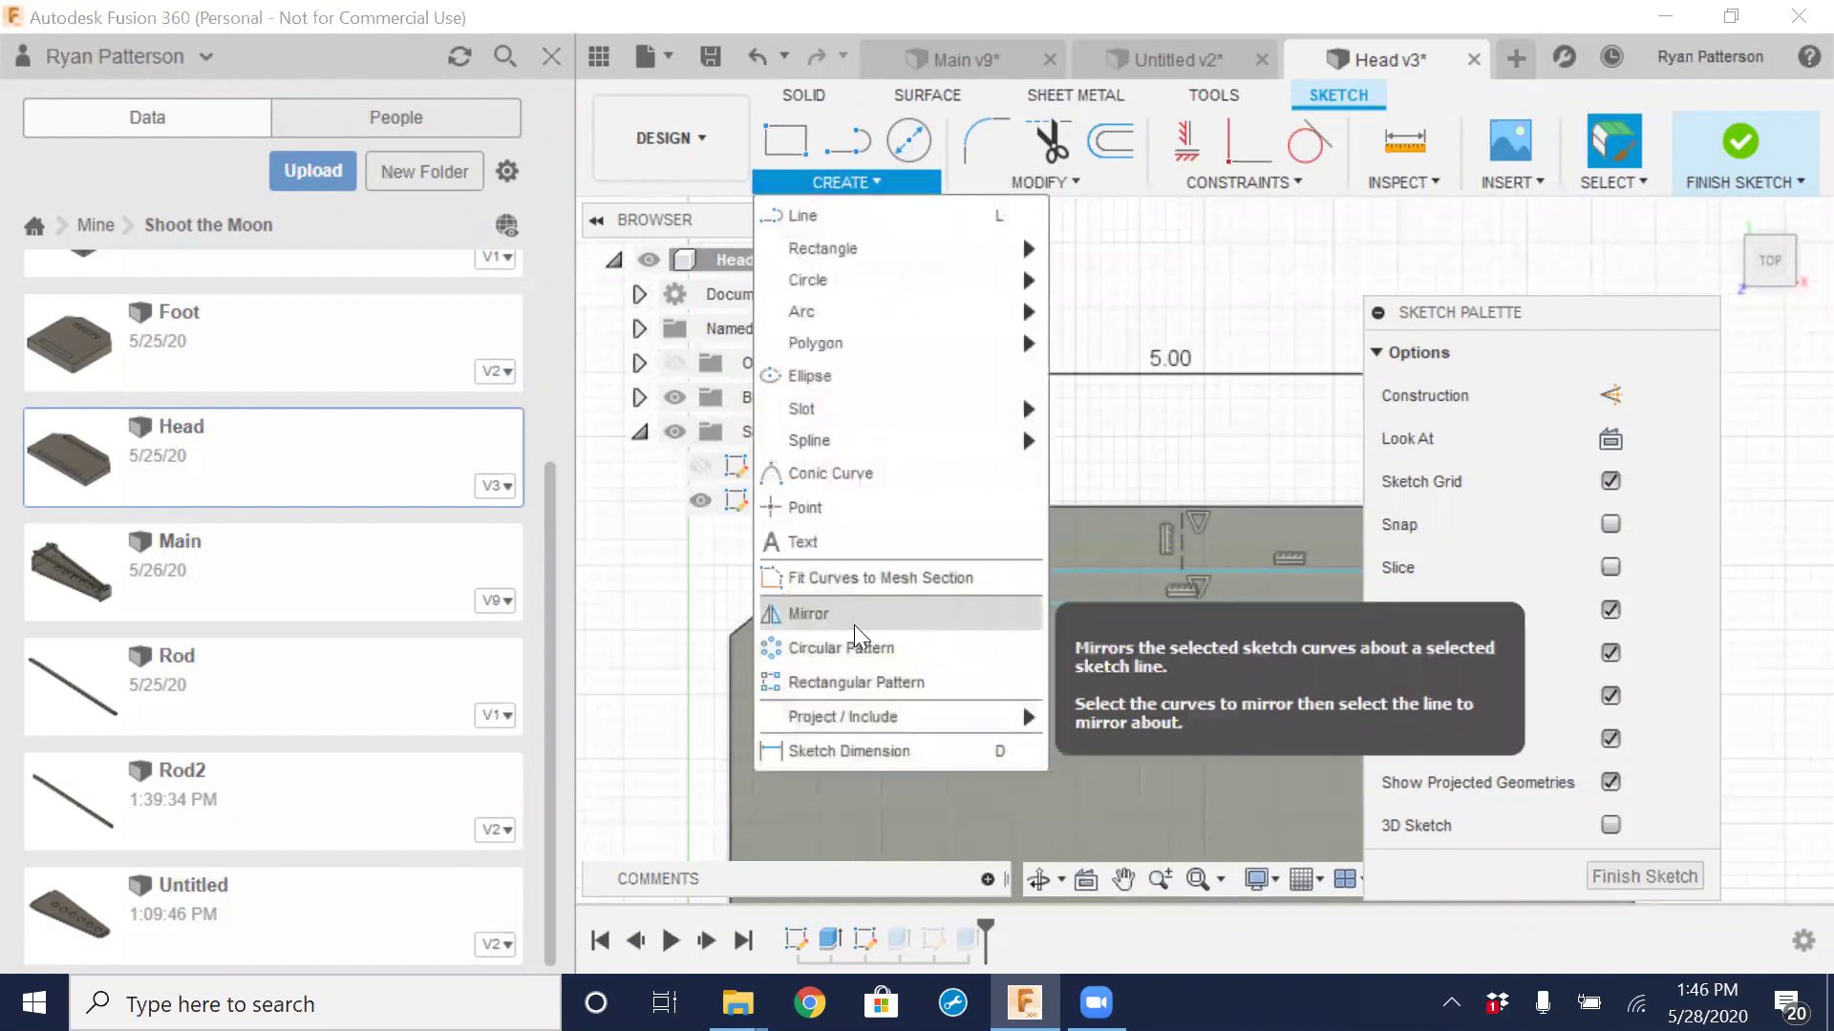
{"action": "left_click", "coordinate": [864, 748]}
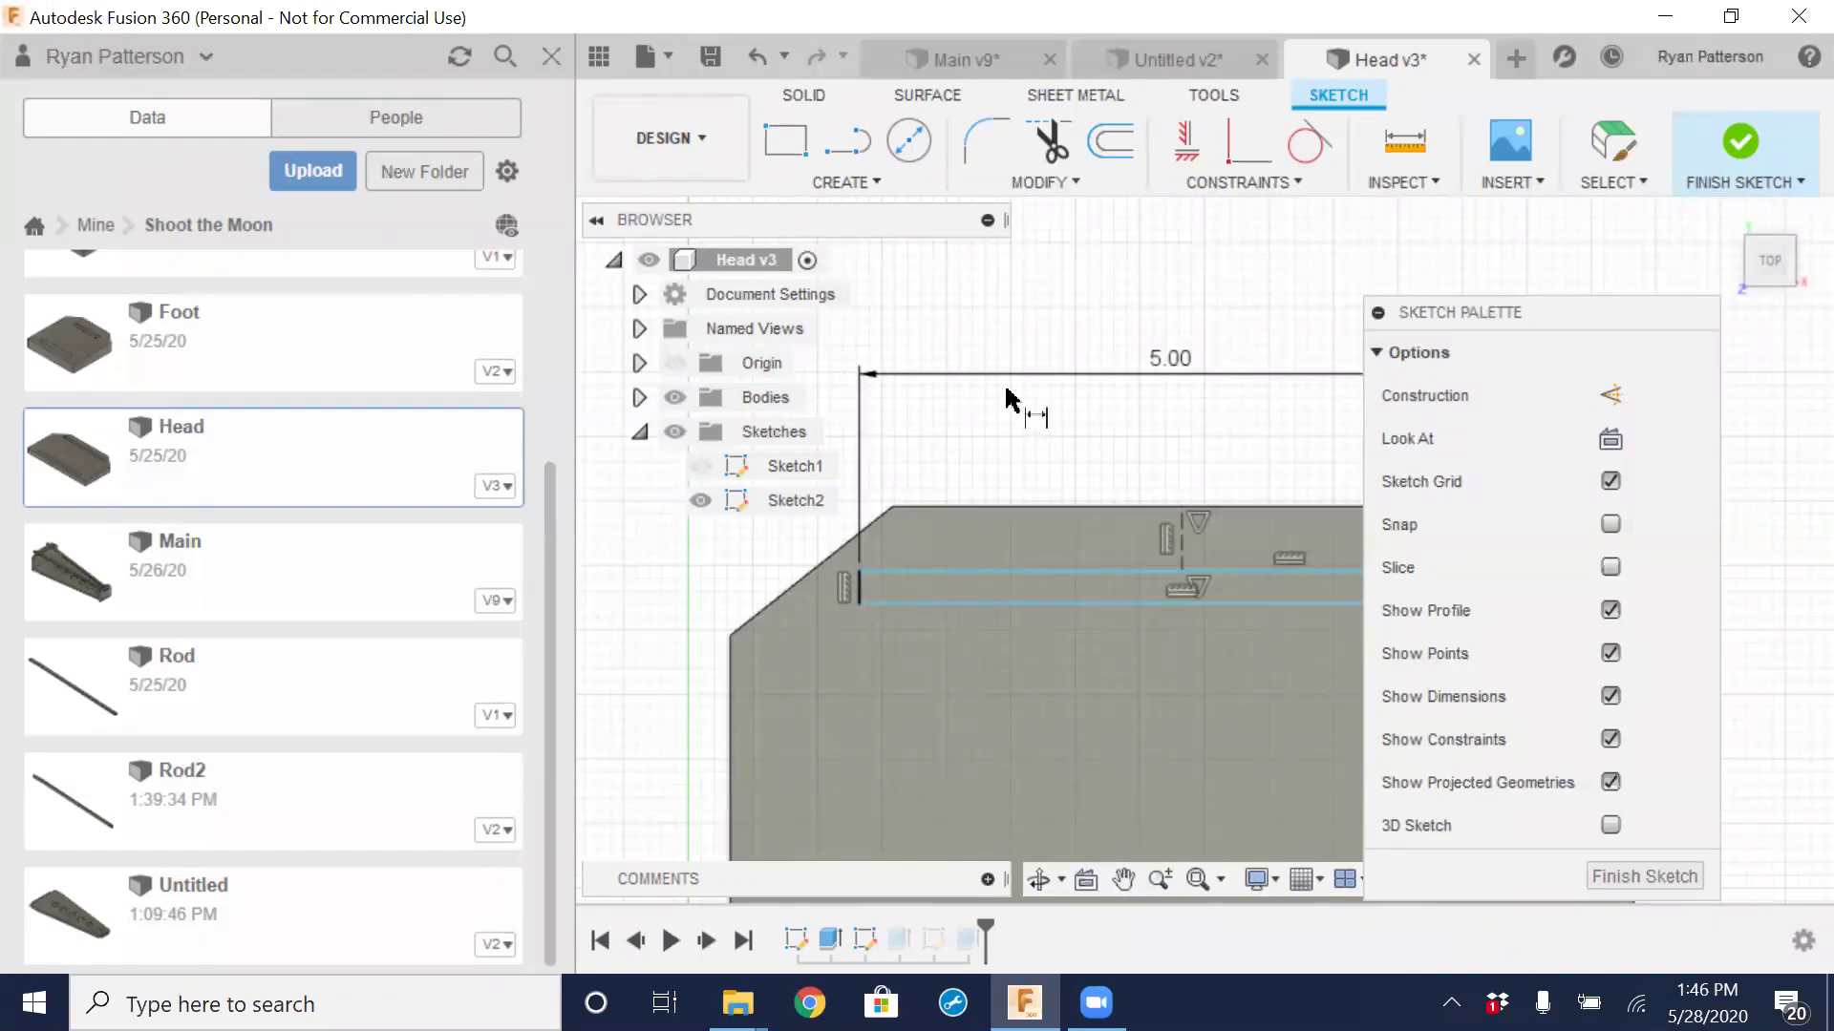
{"action": "scroll", "coordinate": [1039, 550], "scroll_direction": "down", "scroll_amount": 3}
Draw a horizontal construction line through the middle of the slot, between the midpoints of its two short ends
{"action": "key", "text": "l"}
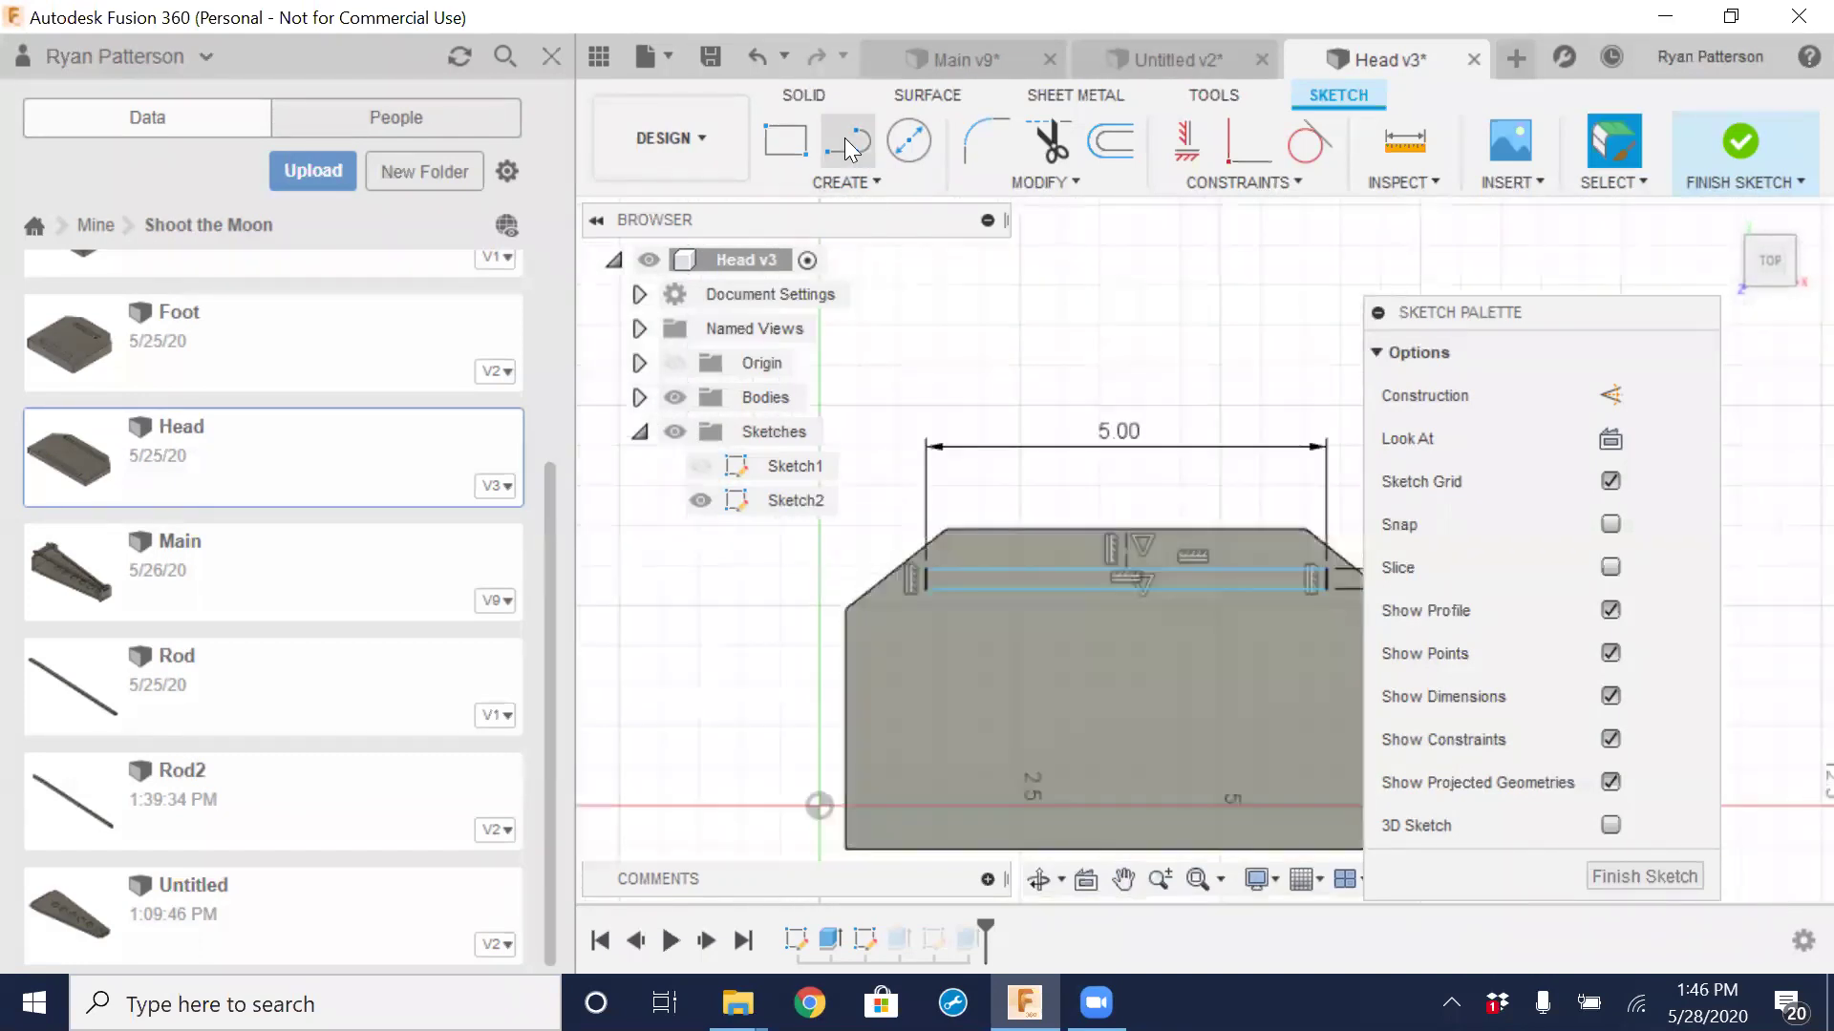
{"action": "left_click", "coordinate": [1610, 396]}
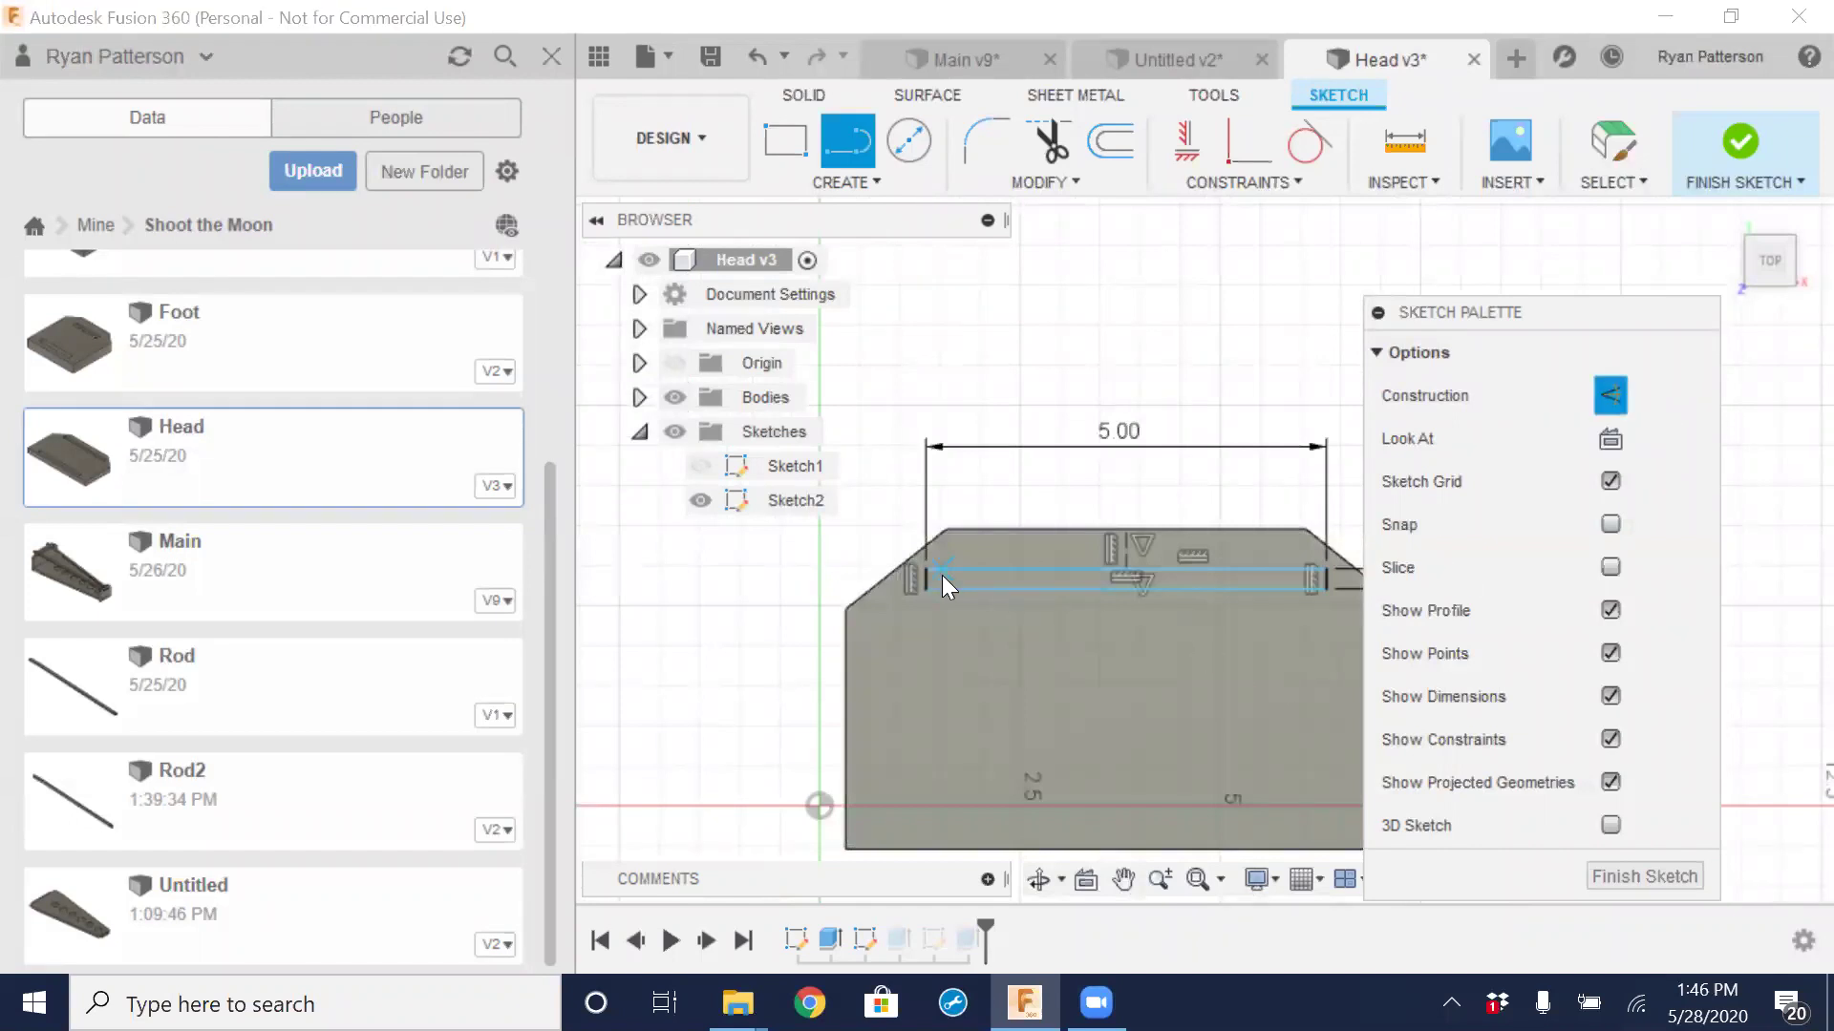
{"action": "scroll", "coordinate": [942, 575], "scroll_direction": "up", "scroll_amount": 3}
{"action": "left_click", "coordinate": [913, 581]}
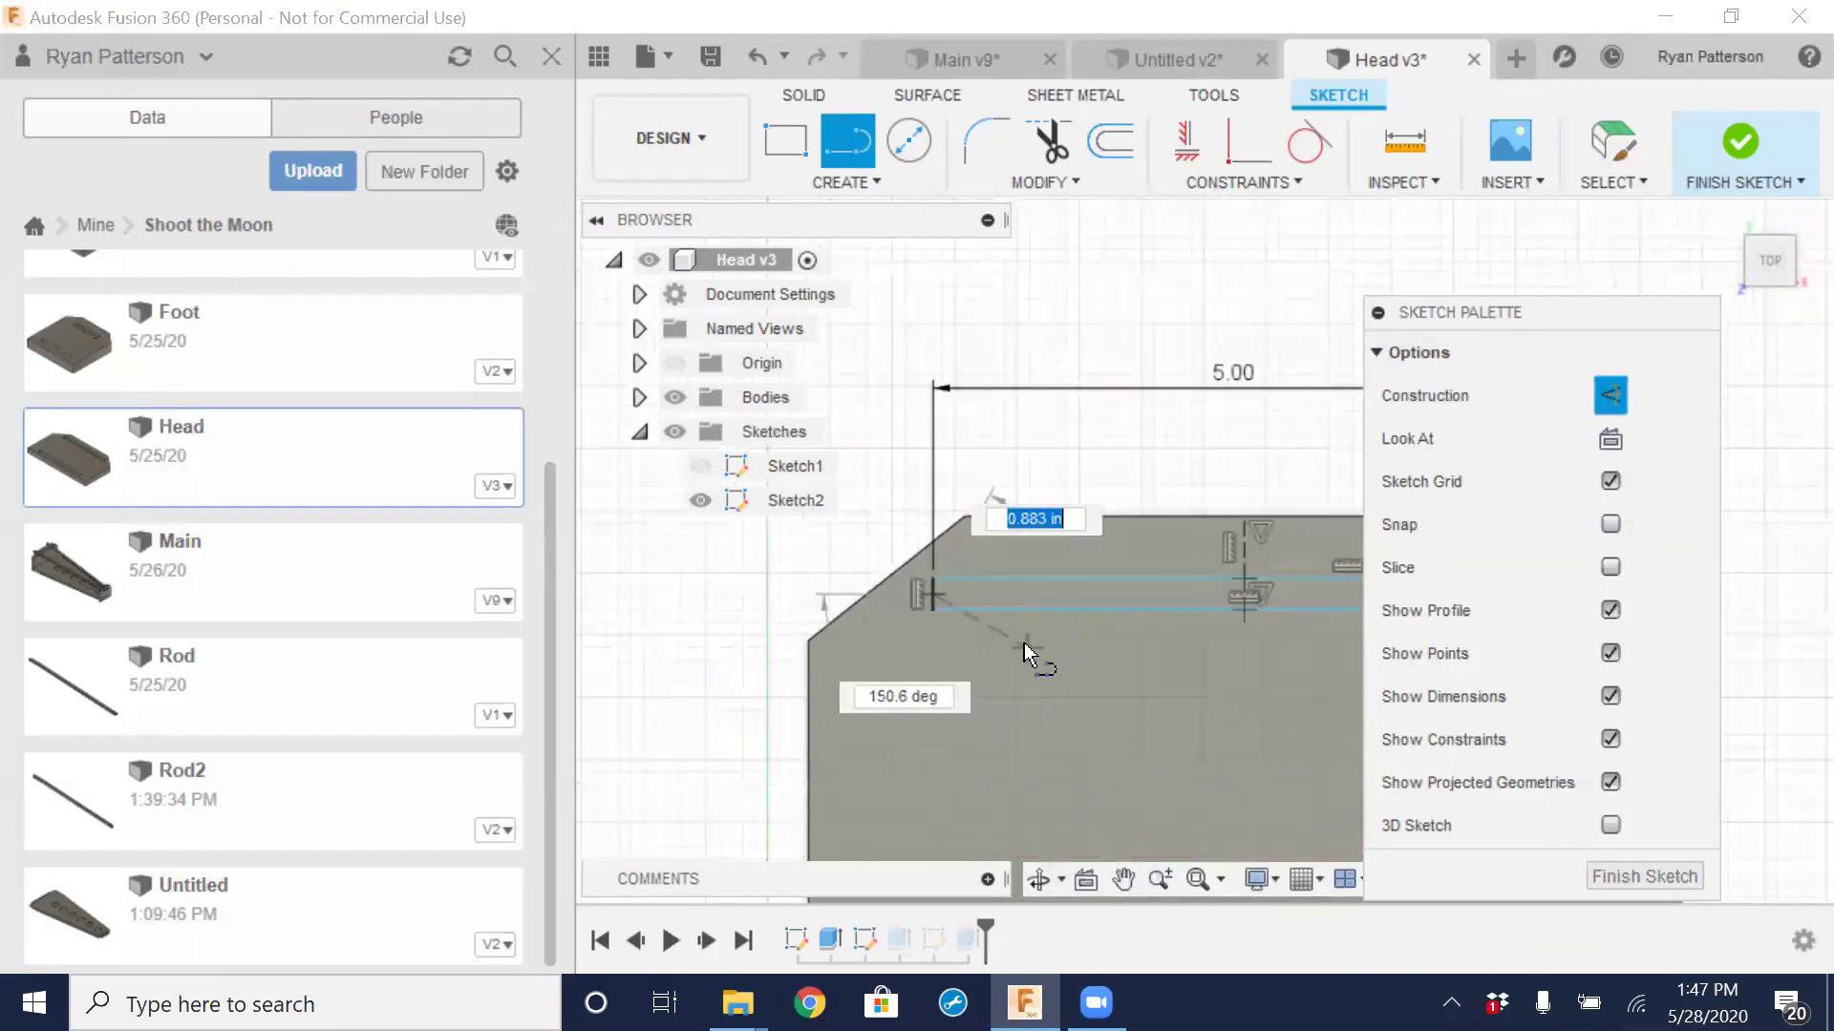
{"action": "scroll", "coordinate": [1266, 708], "scroll_direction": "down", "scroll_amount": 2}
{"action": "middle_click_drag", "start_coordinate": [1266, 709], "coordinate": [1041, 583]}
{"action": "scroll", "coordinate": [1041, 584], "scroll_direction": "up", "scroll_amount": 4}
{"action": "left_click", "coordinate": [1144, 525]}
{"action": "key", "text": "Escape"}
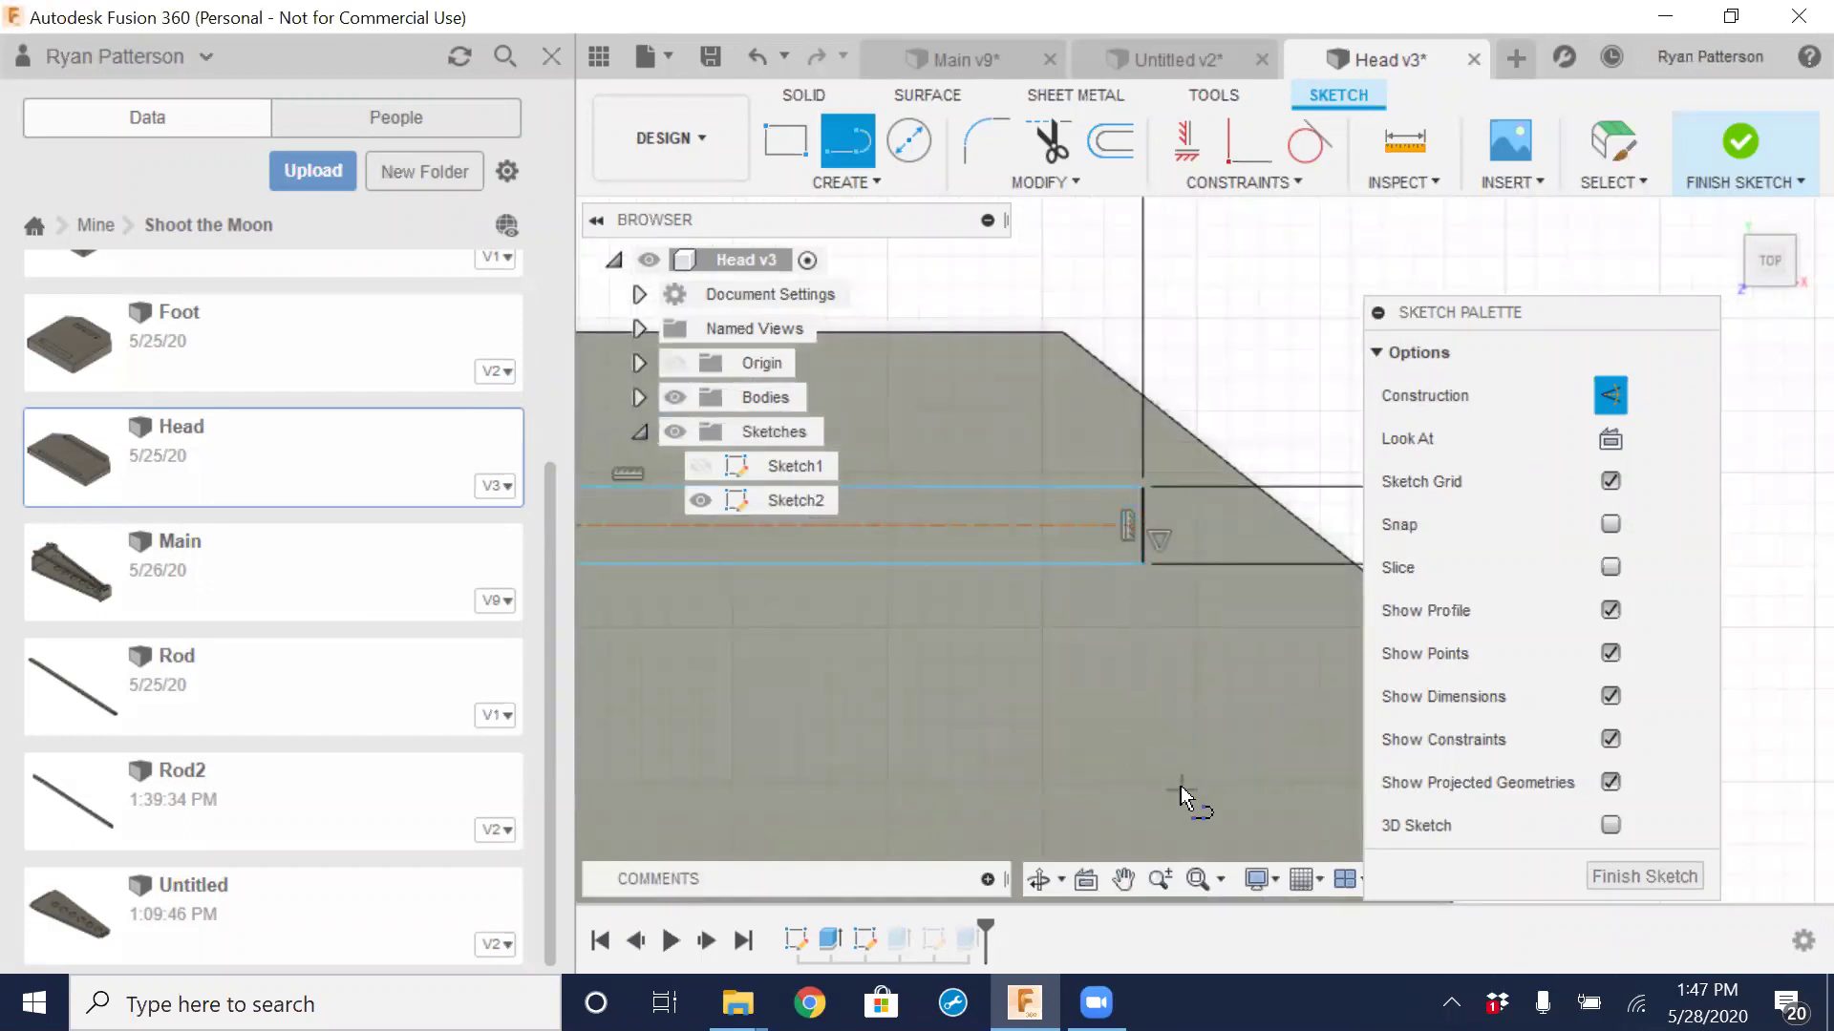
{"action": "key", "text": "Escape"}
Dimension the distance from the slot's construction centerline to the Head's upper edge, accepting the proposed value
{"action": "scroll", "coordinate": [1161, 787], "scroll_direction": "down", "scroll_amount": 3}
{"action": "mouse_move", "coordinate": [1083, 726]}
{"action": "middle_mouse_down"}
{"action": "mouse_move", "coordinate": [958, 719]}
{"action": "mouse_move", "coordinate": [1383, 655]}
{"action": "mouse_move", "coordinate": [937, 642]}
{"action": "mouse_move", "coordinate": [1188, 659]}
{"action": "mouse_move", "coordinate": [1177, 642]}
{"action": "middle_mouse_up"}
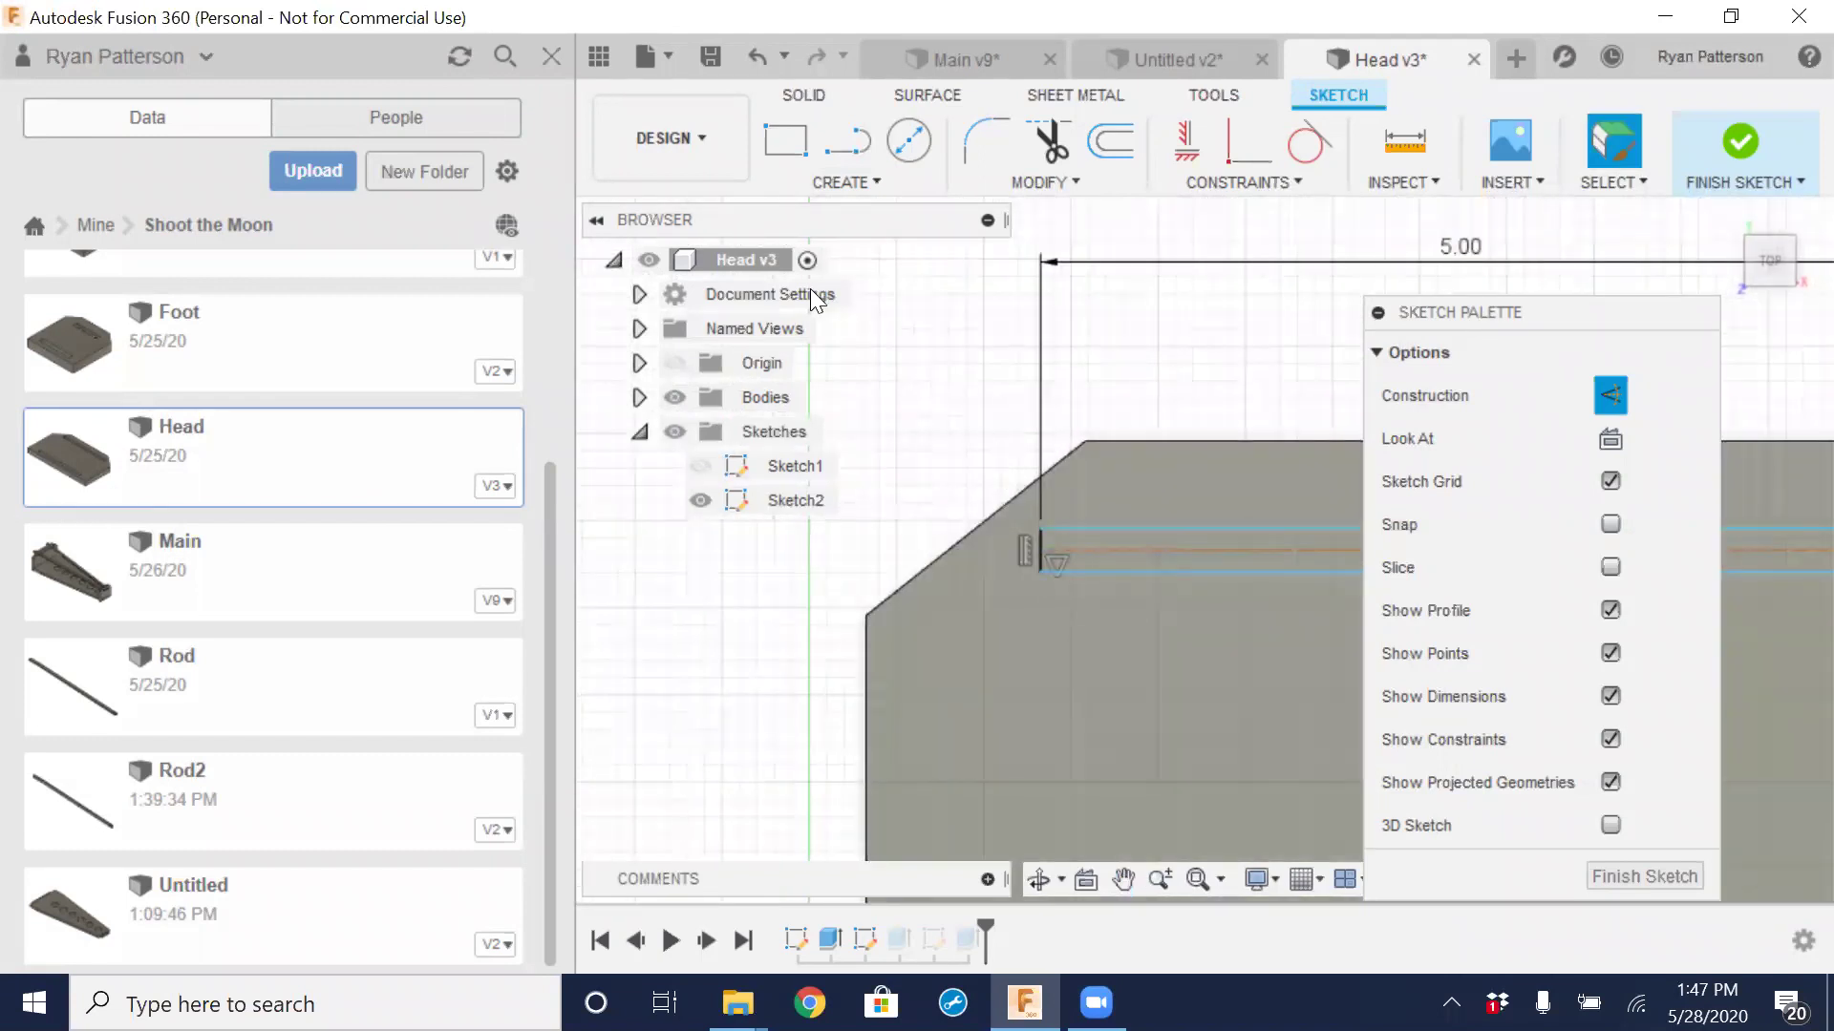
{"action": "left_click", "coordinate": [873, 185]}
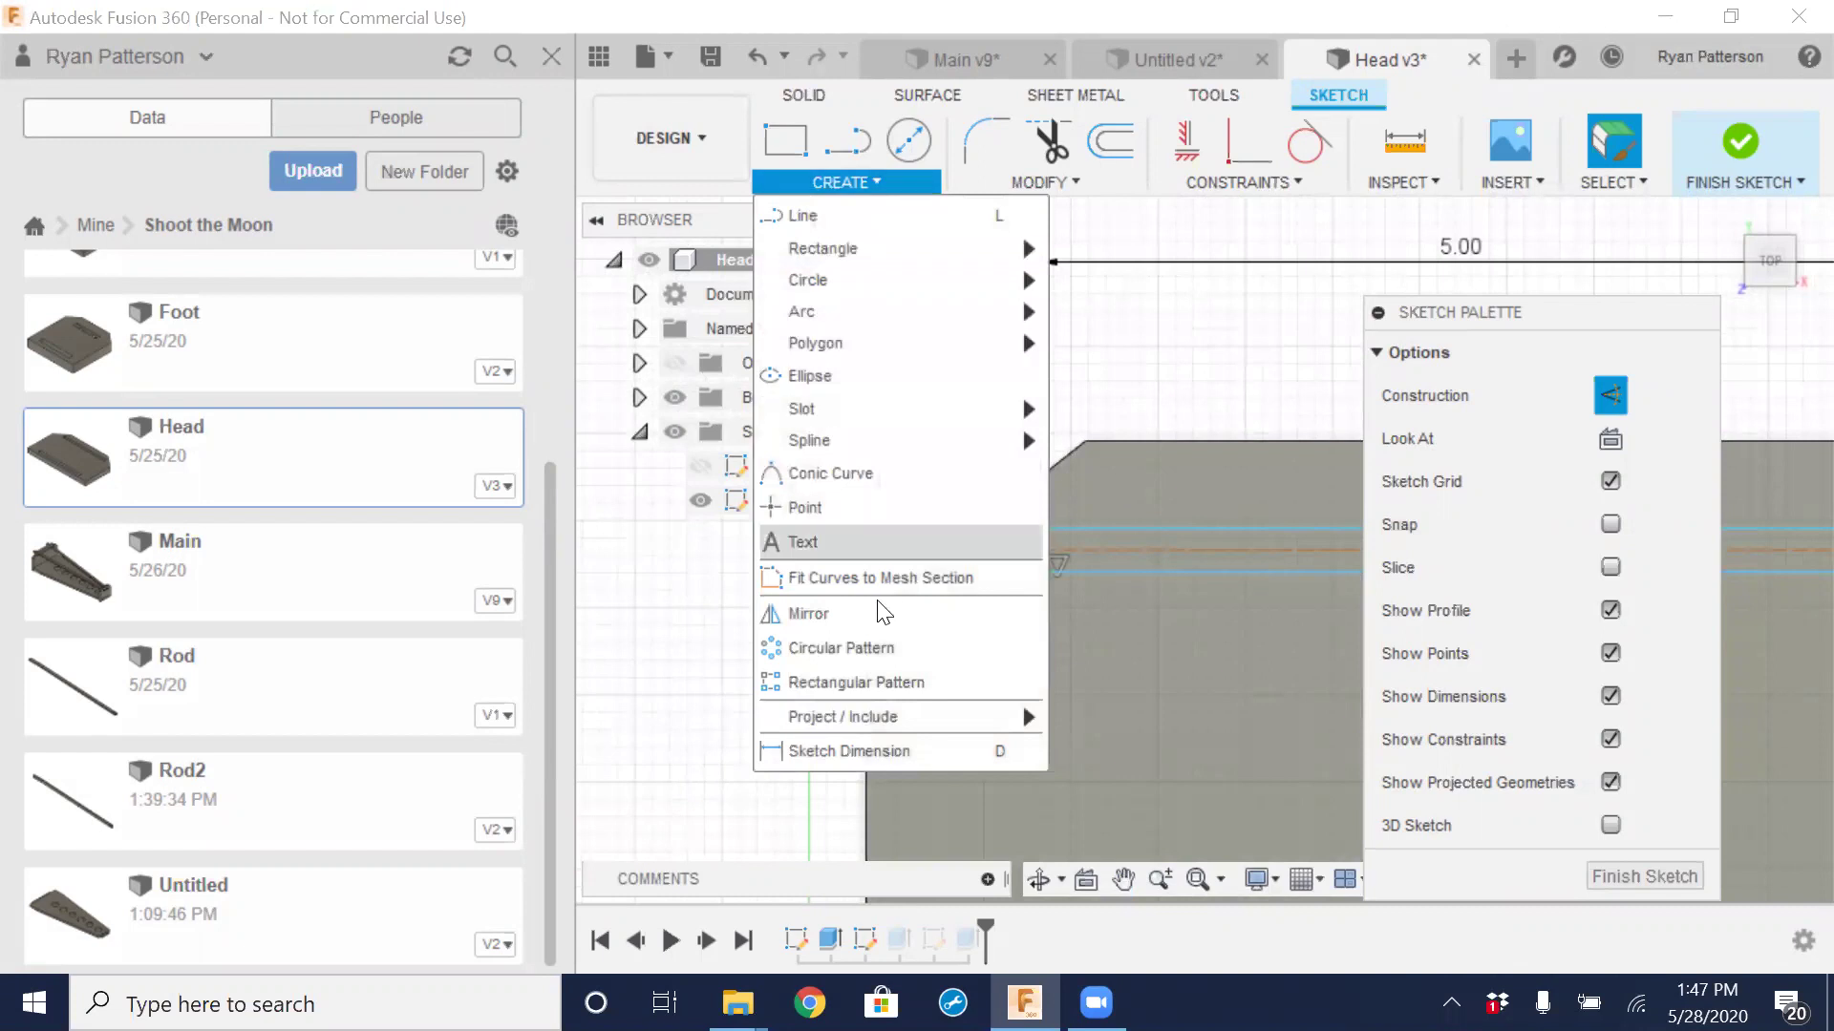
{"action": "left_click", "coordinate": [840, 749]}
{"action": "left_click", "coordinate": [1100, 551]}
{"action": "left_click", "coordinate": [1158, 443]}
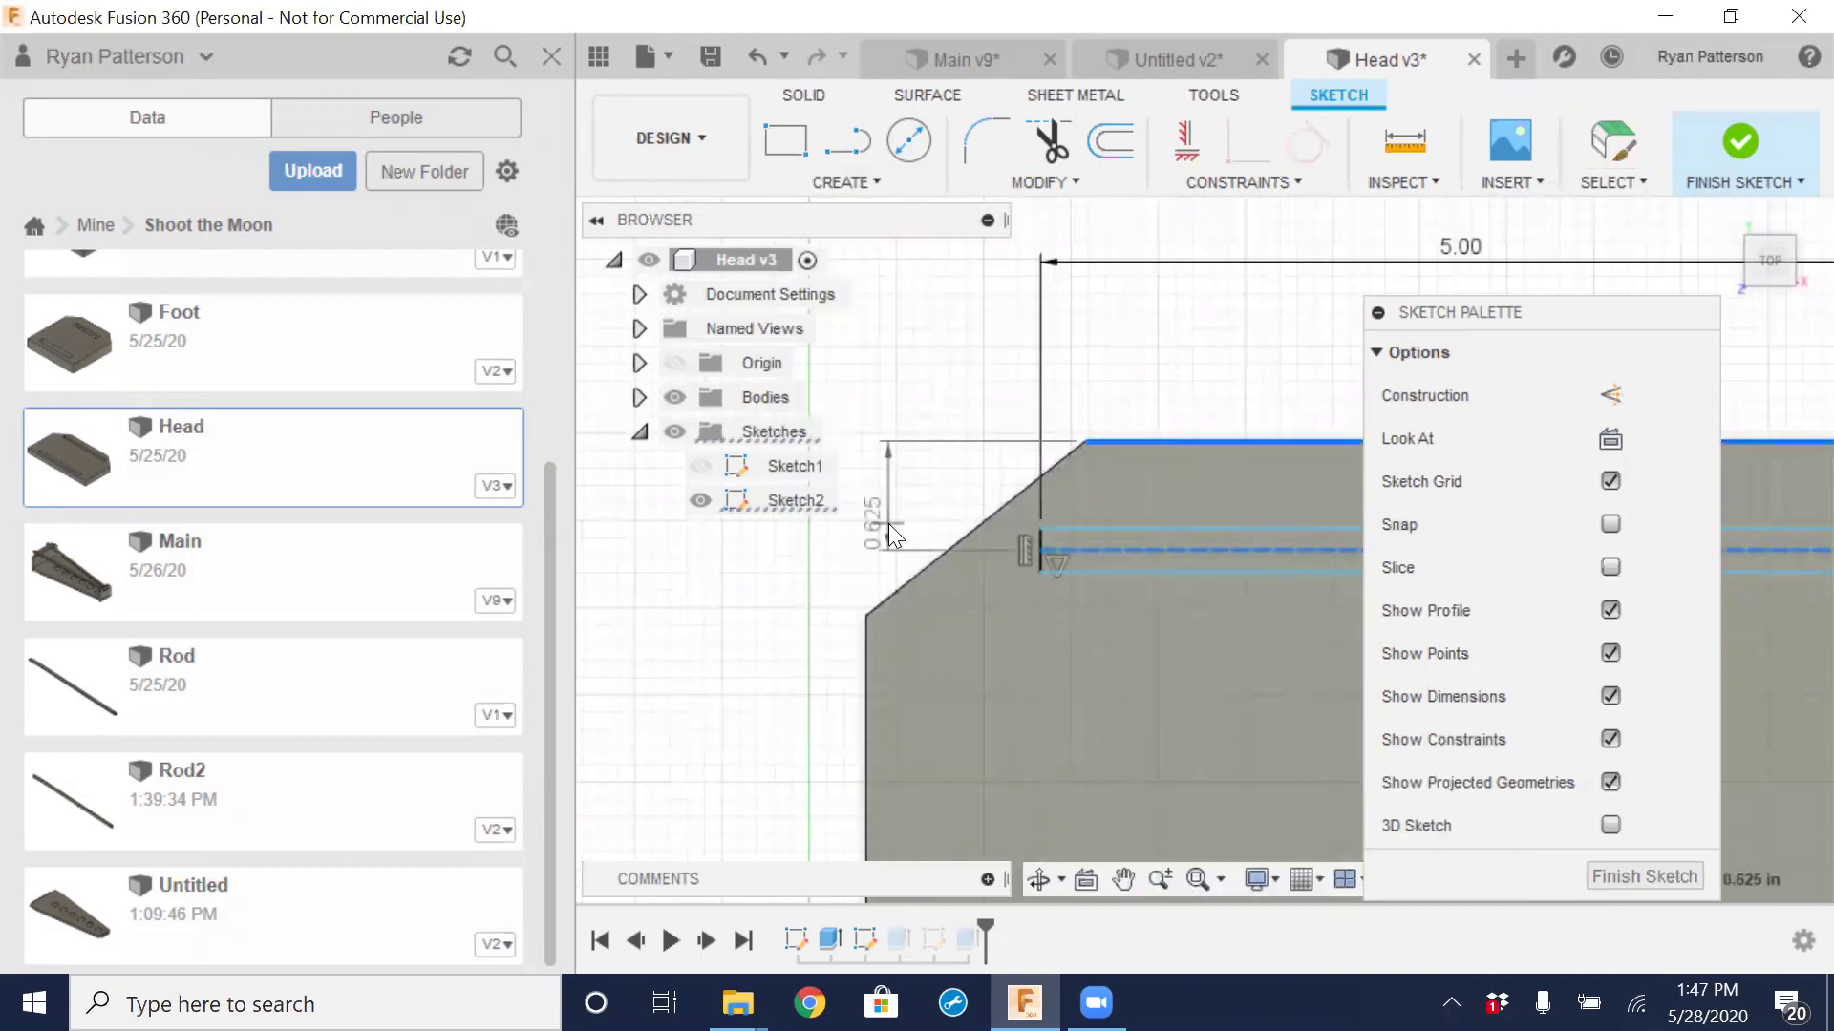
{"action": "left_click", "coordinate": [889, 523]}
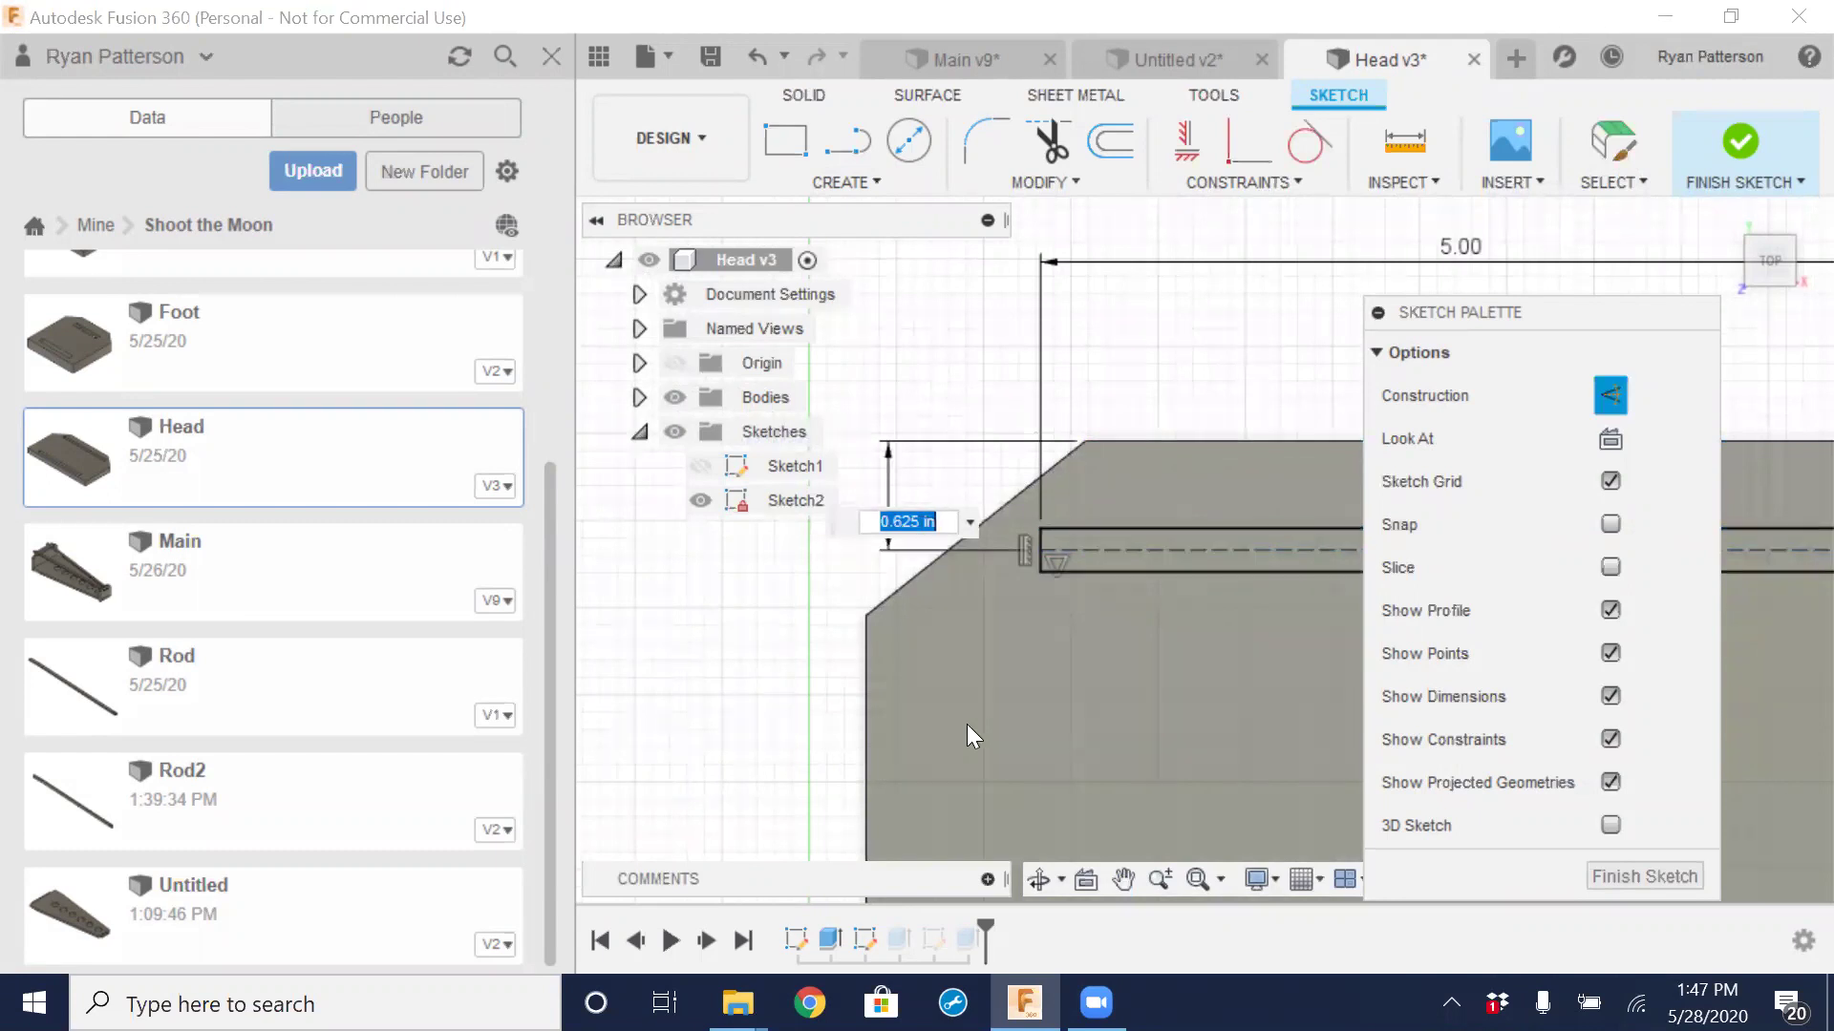
{"action": "key", "text": "Return"}
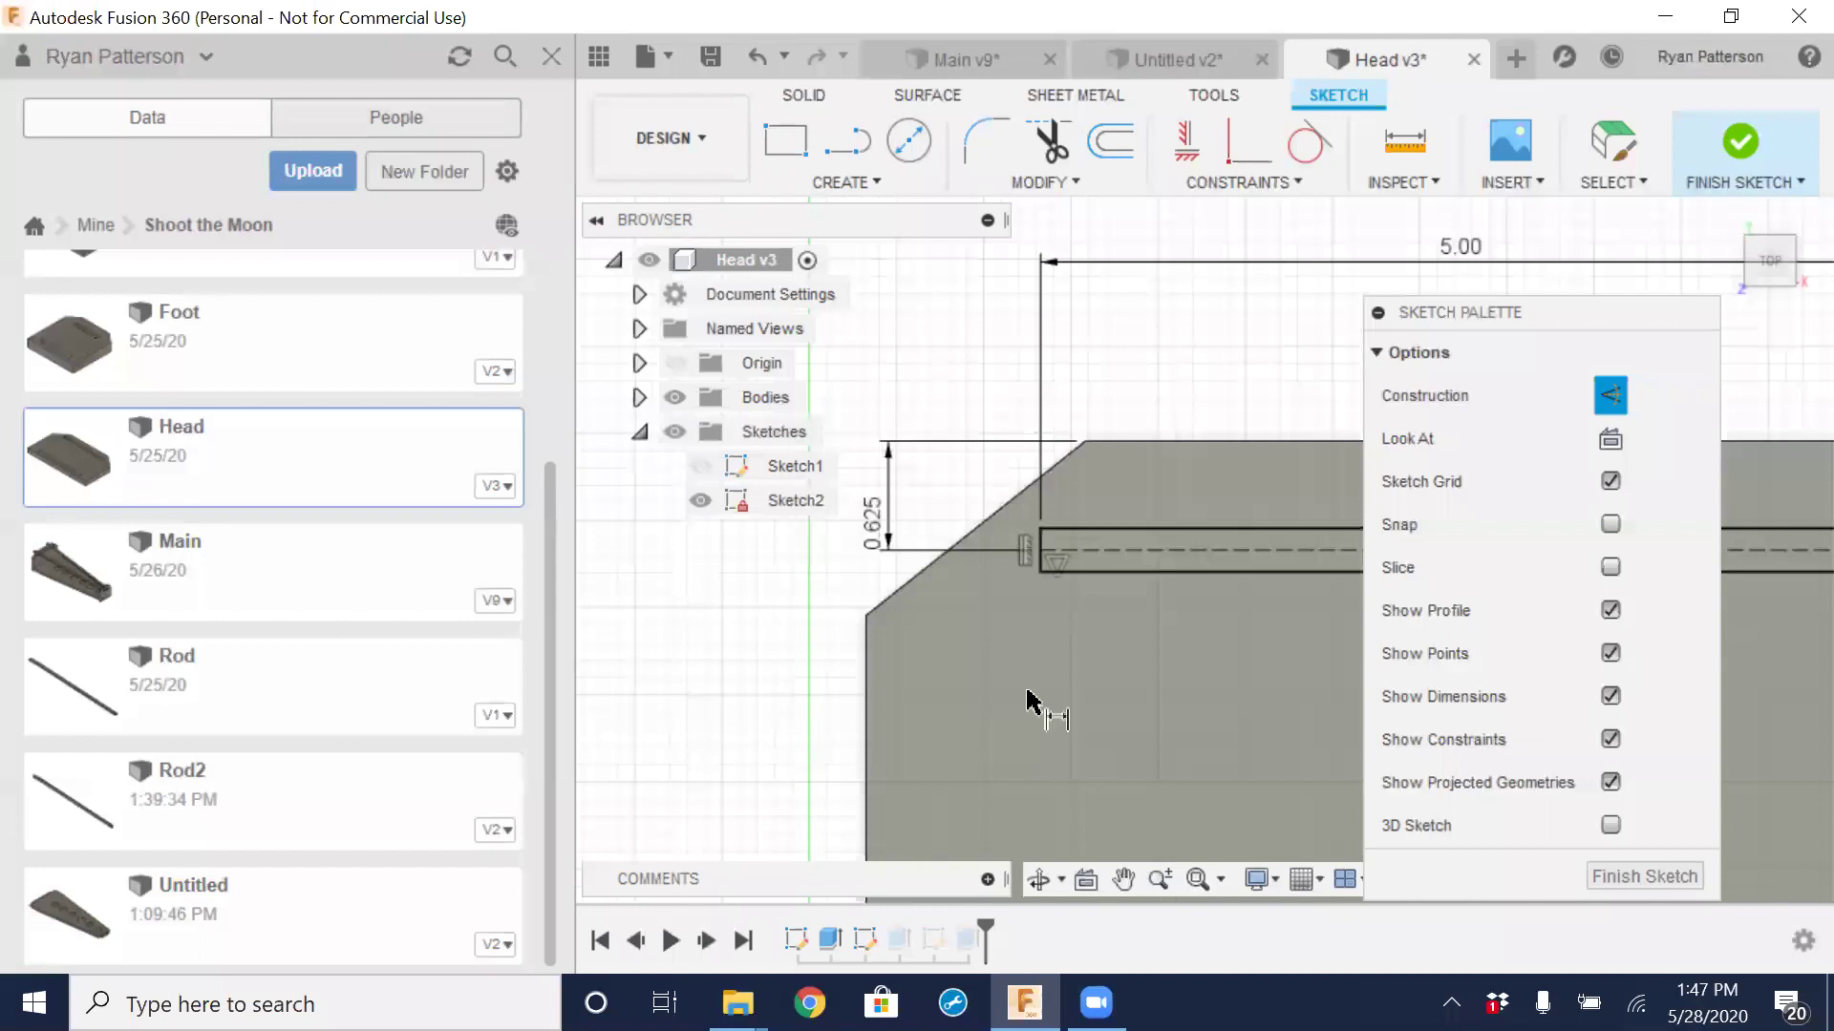
Set the slot's width dimension to 0.375 in and save the Head design
{"action": "scroll", "coordinate": [963, 604], "scroll_direction": "down", "scroll_amount": 2}
{"action": "scroll", "coordinate": [962, 603], "scroll_direction": "down", "scroll_amount": 3}
{"action": "middle_click_drag", "start_coordinate": [1076, 687], "coordinate": [965, 663]}
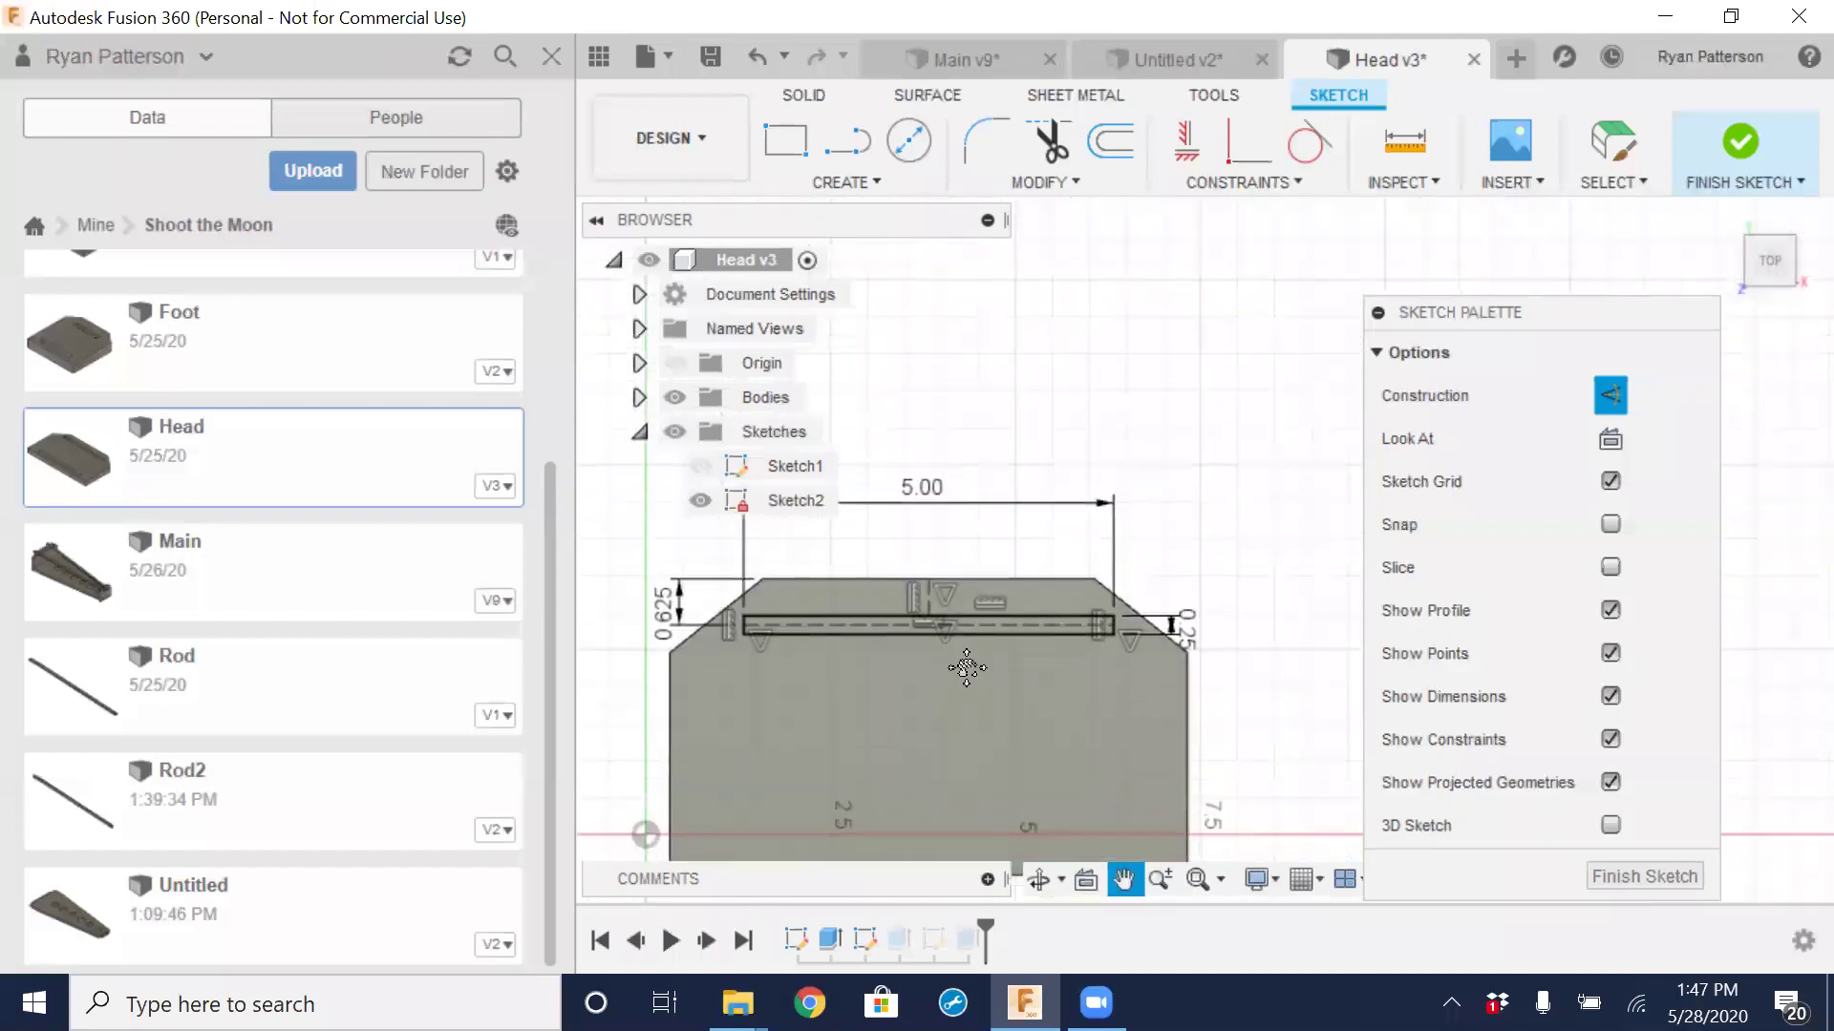
{"action": "scroll", "coordinate": [1142, 621], "scroll_direction": "up", "scroll_amount": 2}
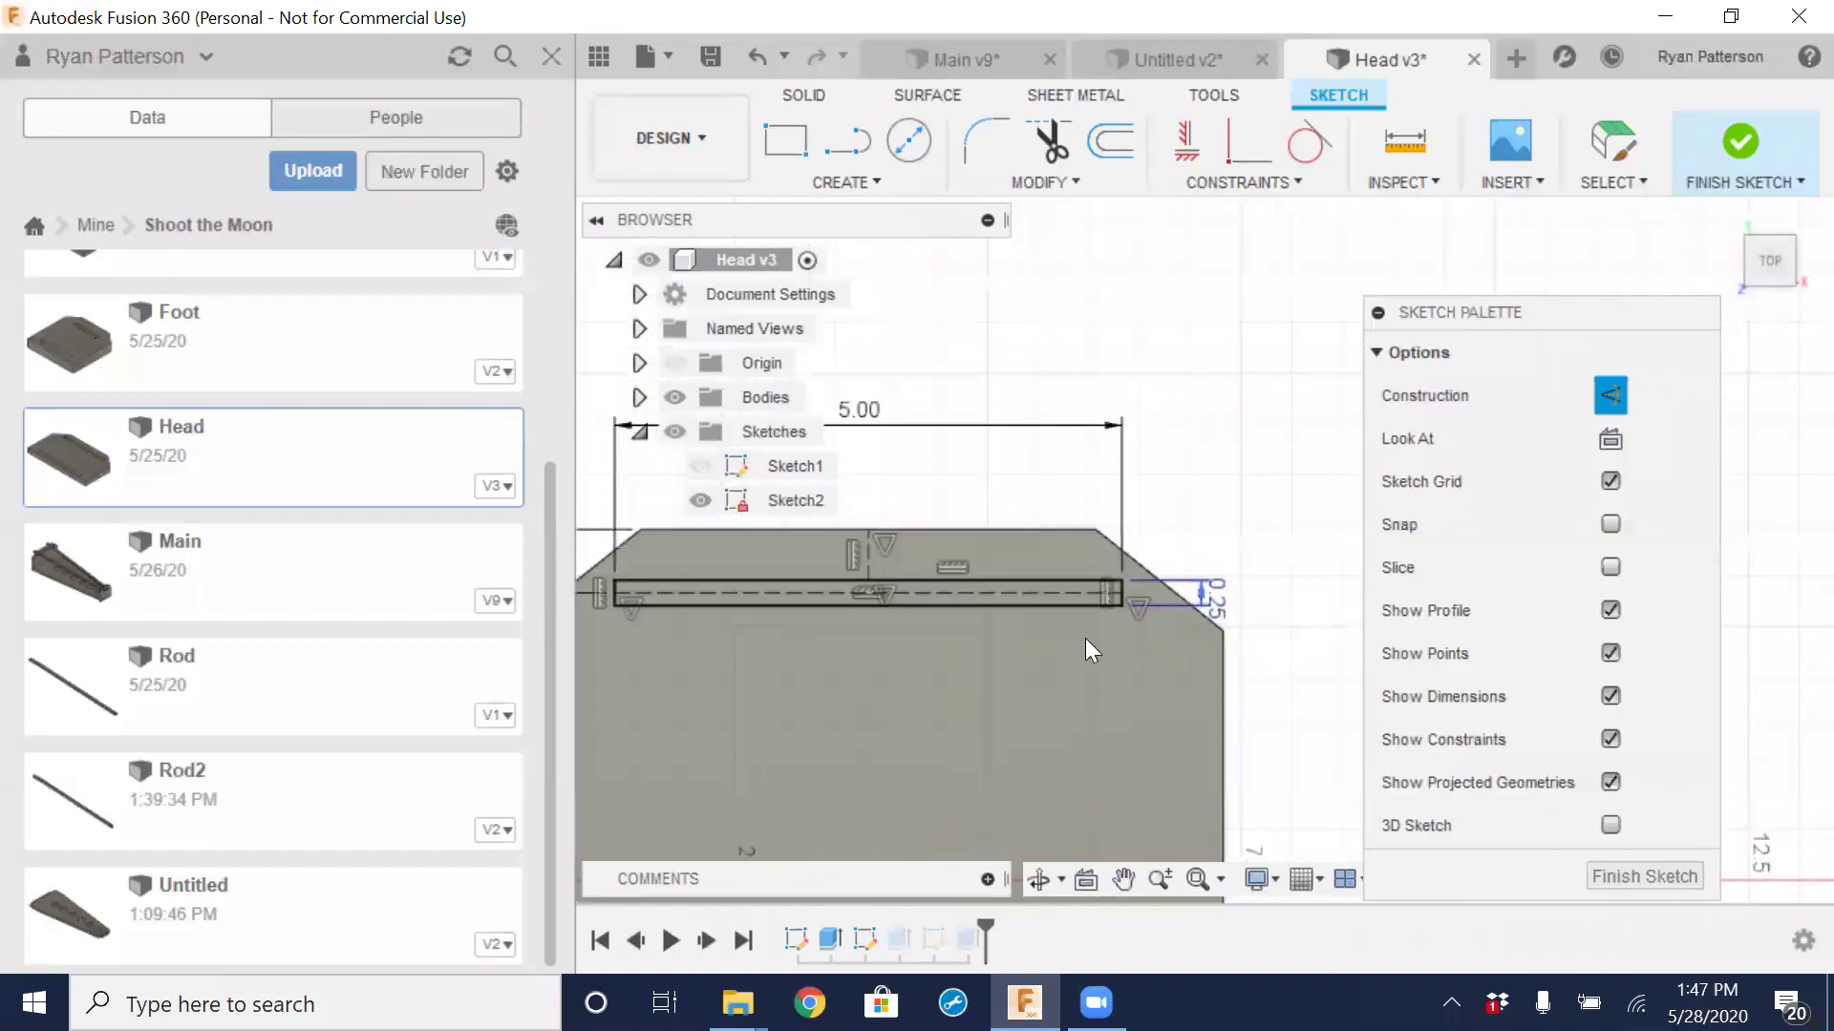
{"action": "double_click", "coordinate": [1215, 600]}
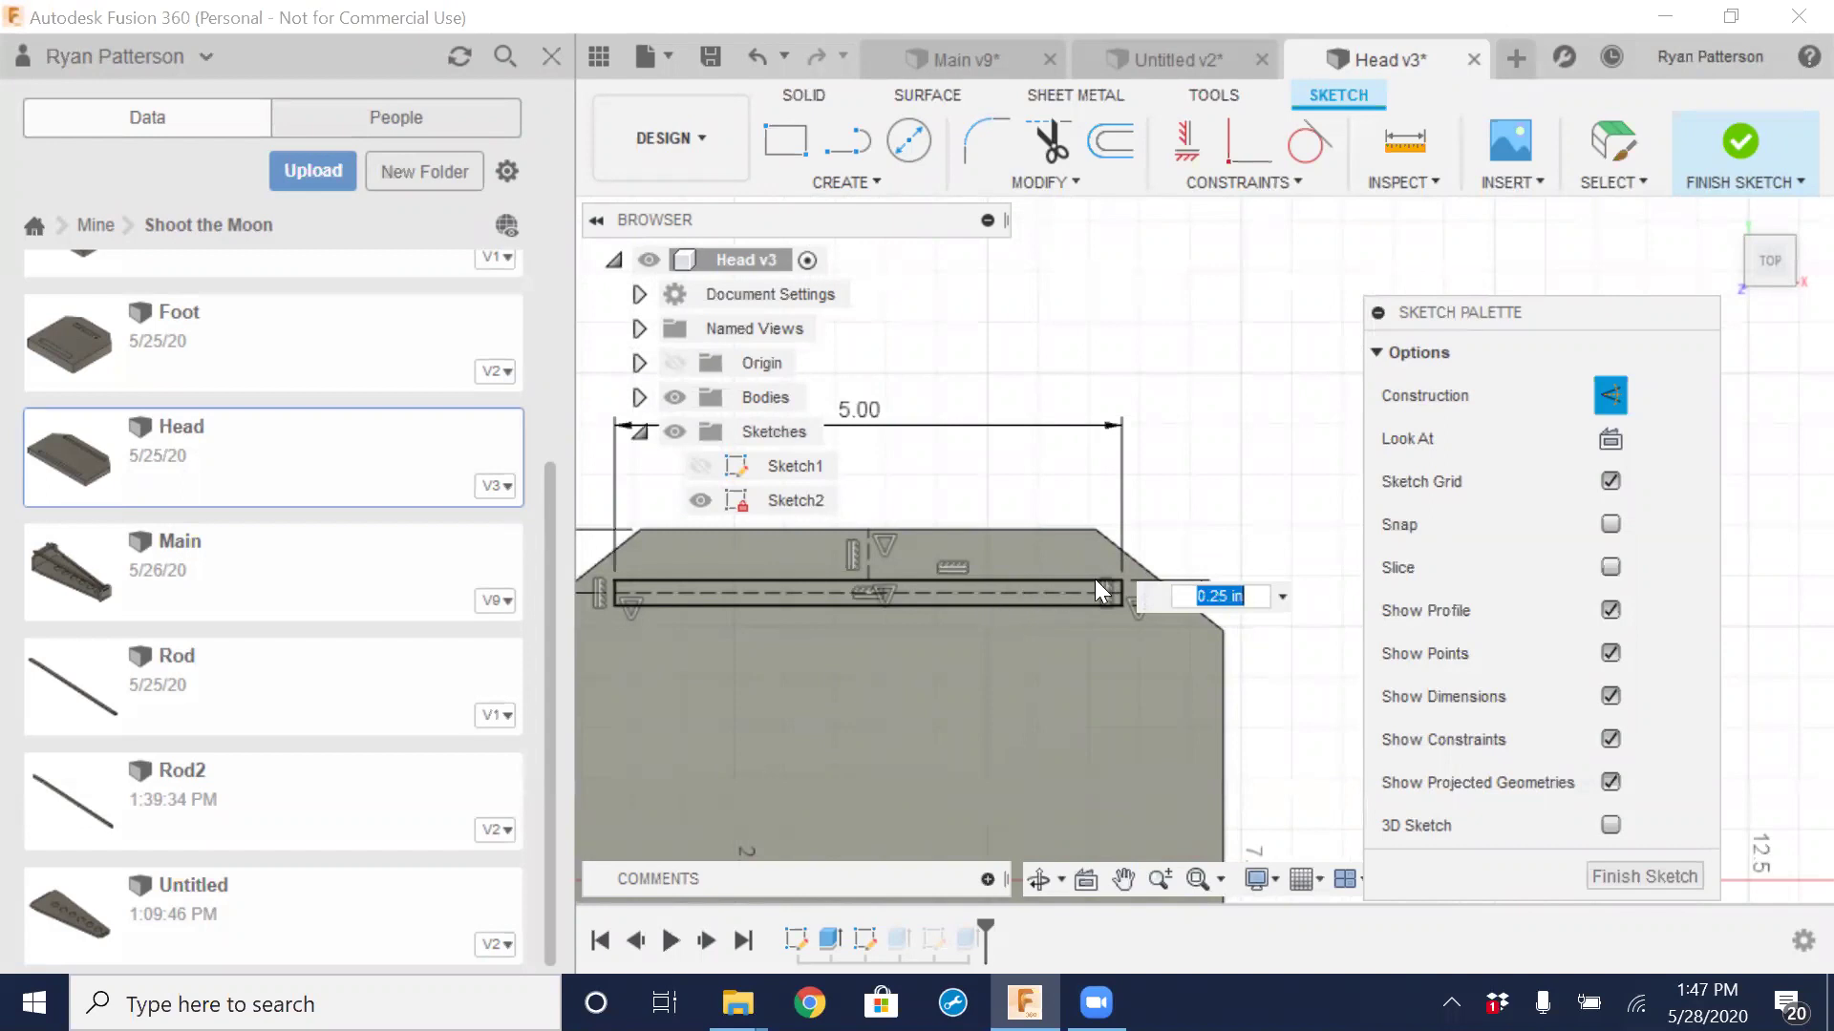
{"action": "key", "text": "BackSpace"}
{"action": "type", "text": ".375"}
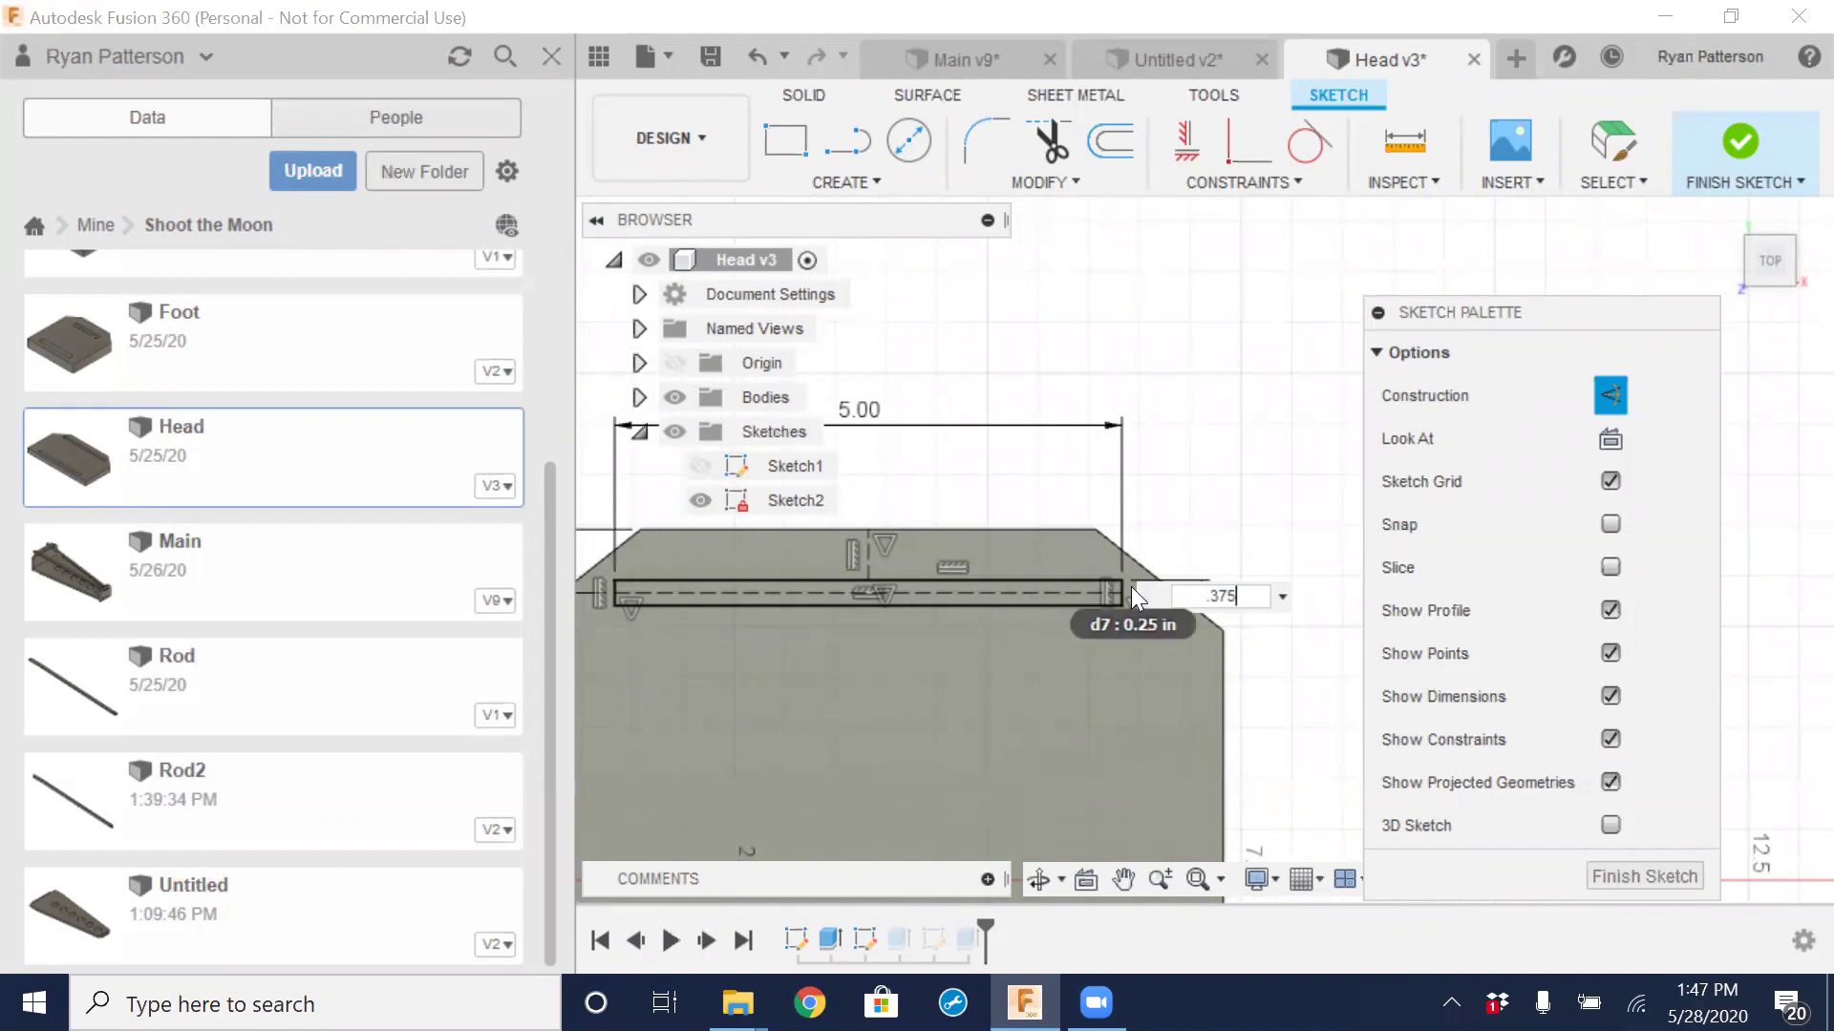
{"action": "key", "text": "Return"}
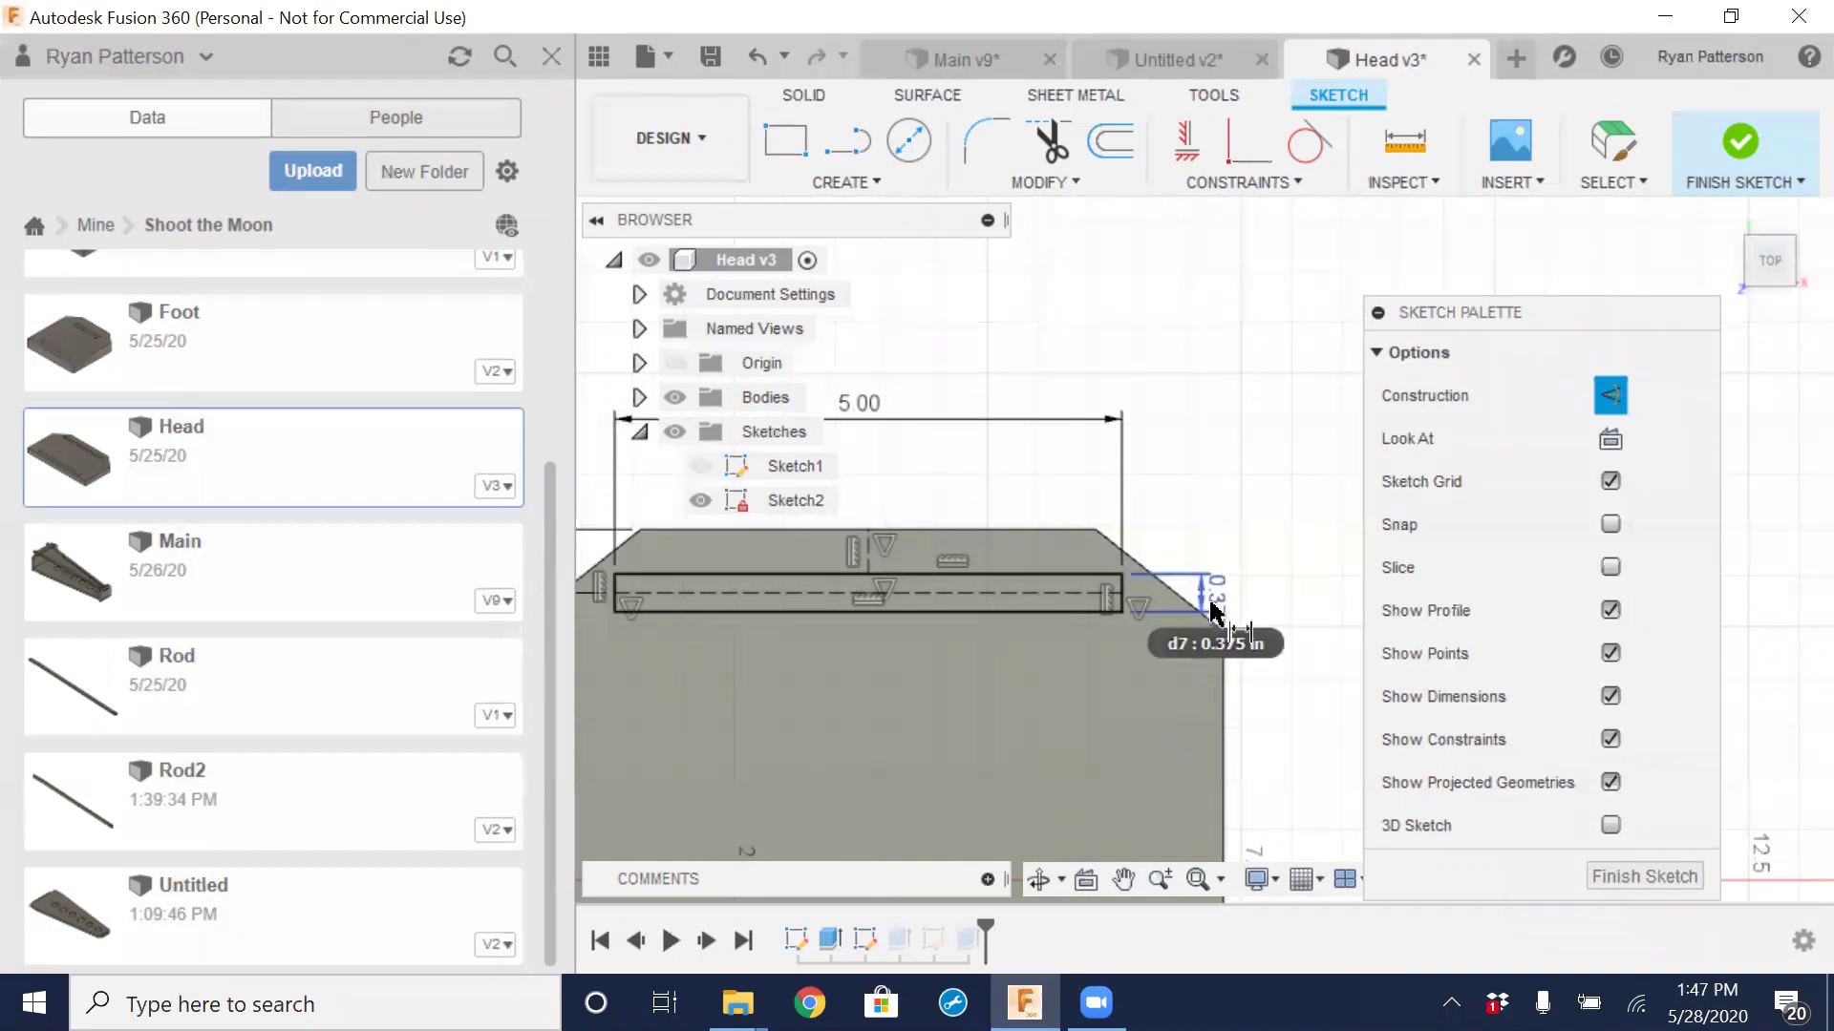
{"action": "left_click", "coordinate": [711, 58]}
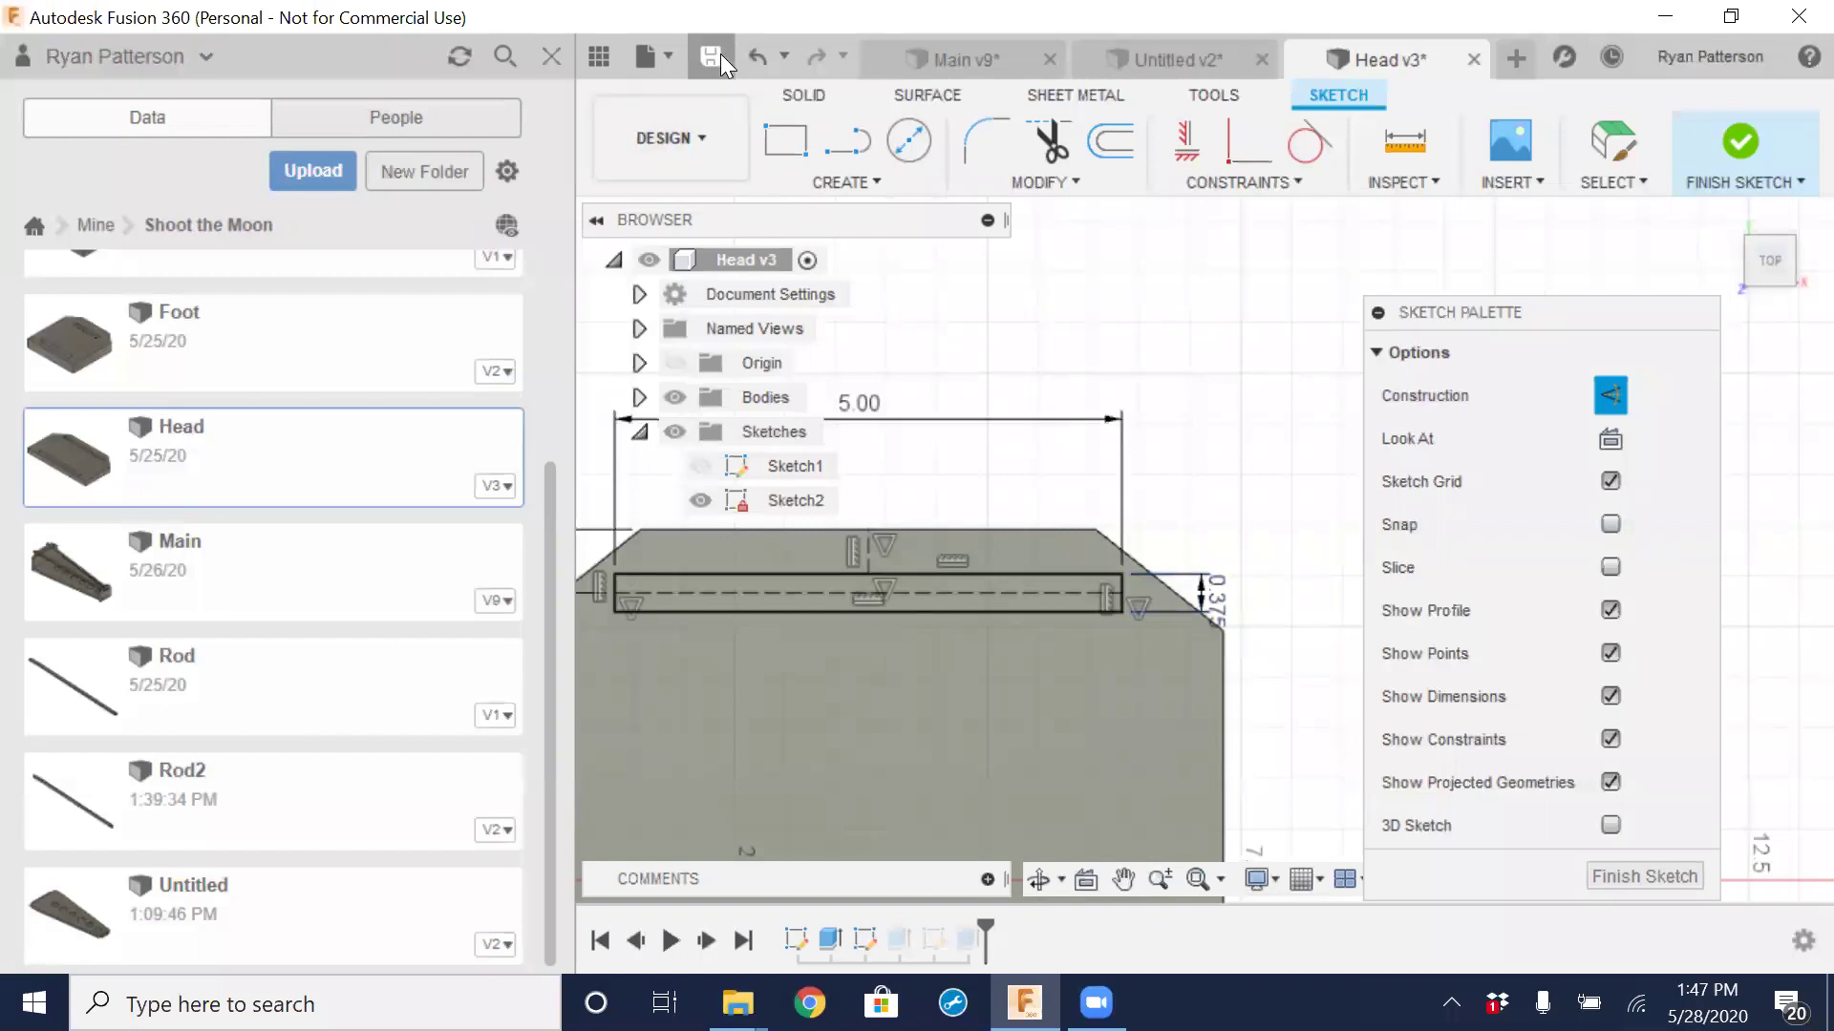
{"action": "left_click", "coordinate": [886, 527]}
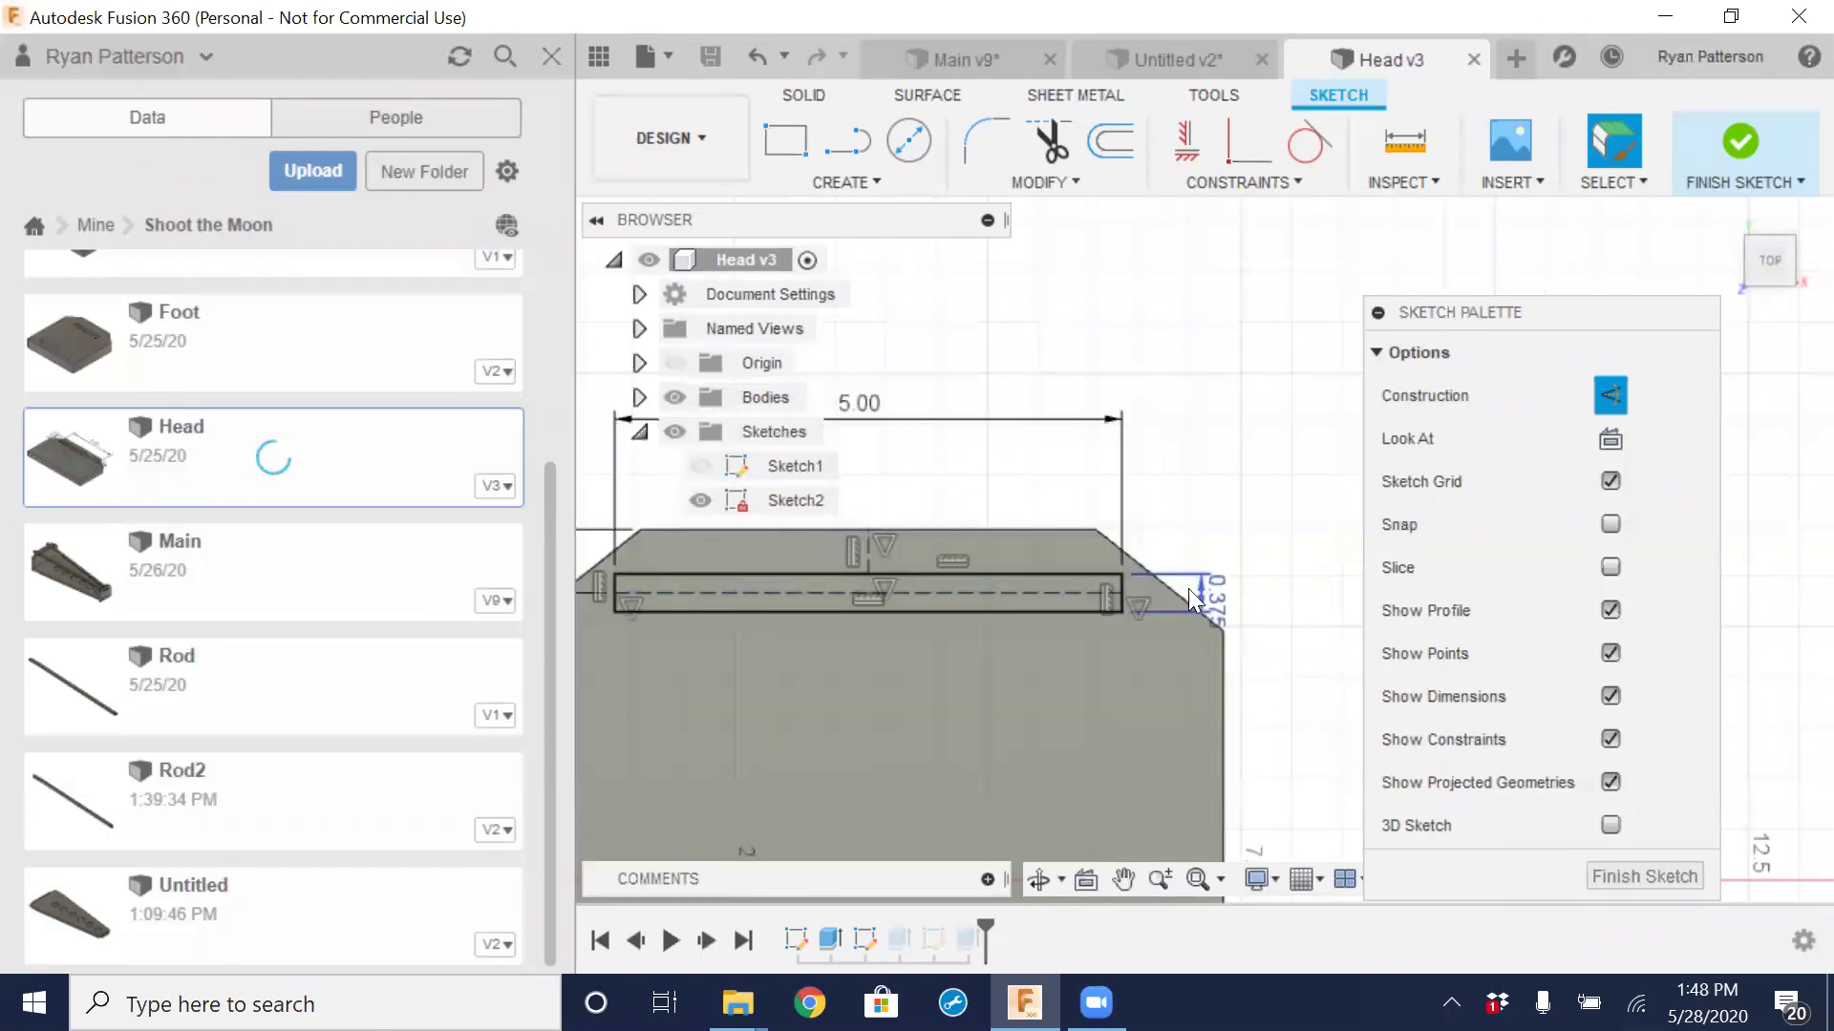
Switch to the Main assembly and get the latest version of the out-of-date Head component
{"action": "scroll", "coordinate": [1063, 428], "scroll_direction": "down", "scroll_amount": 3}
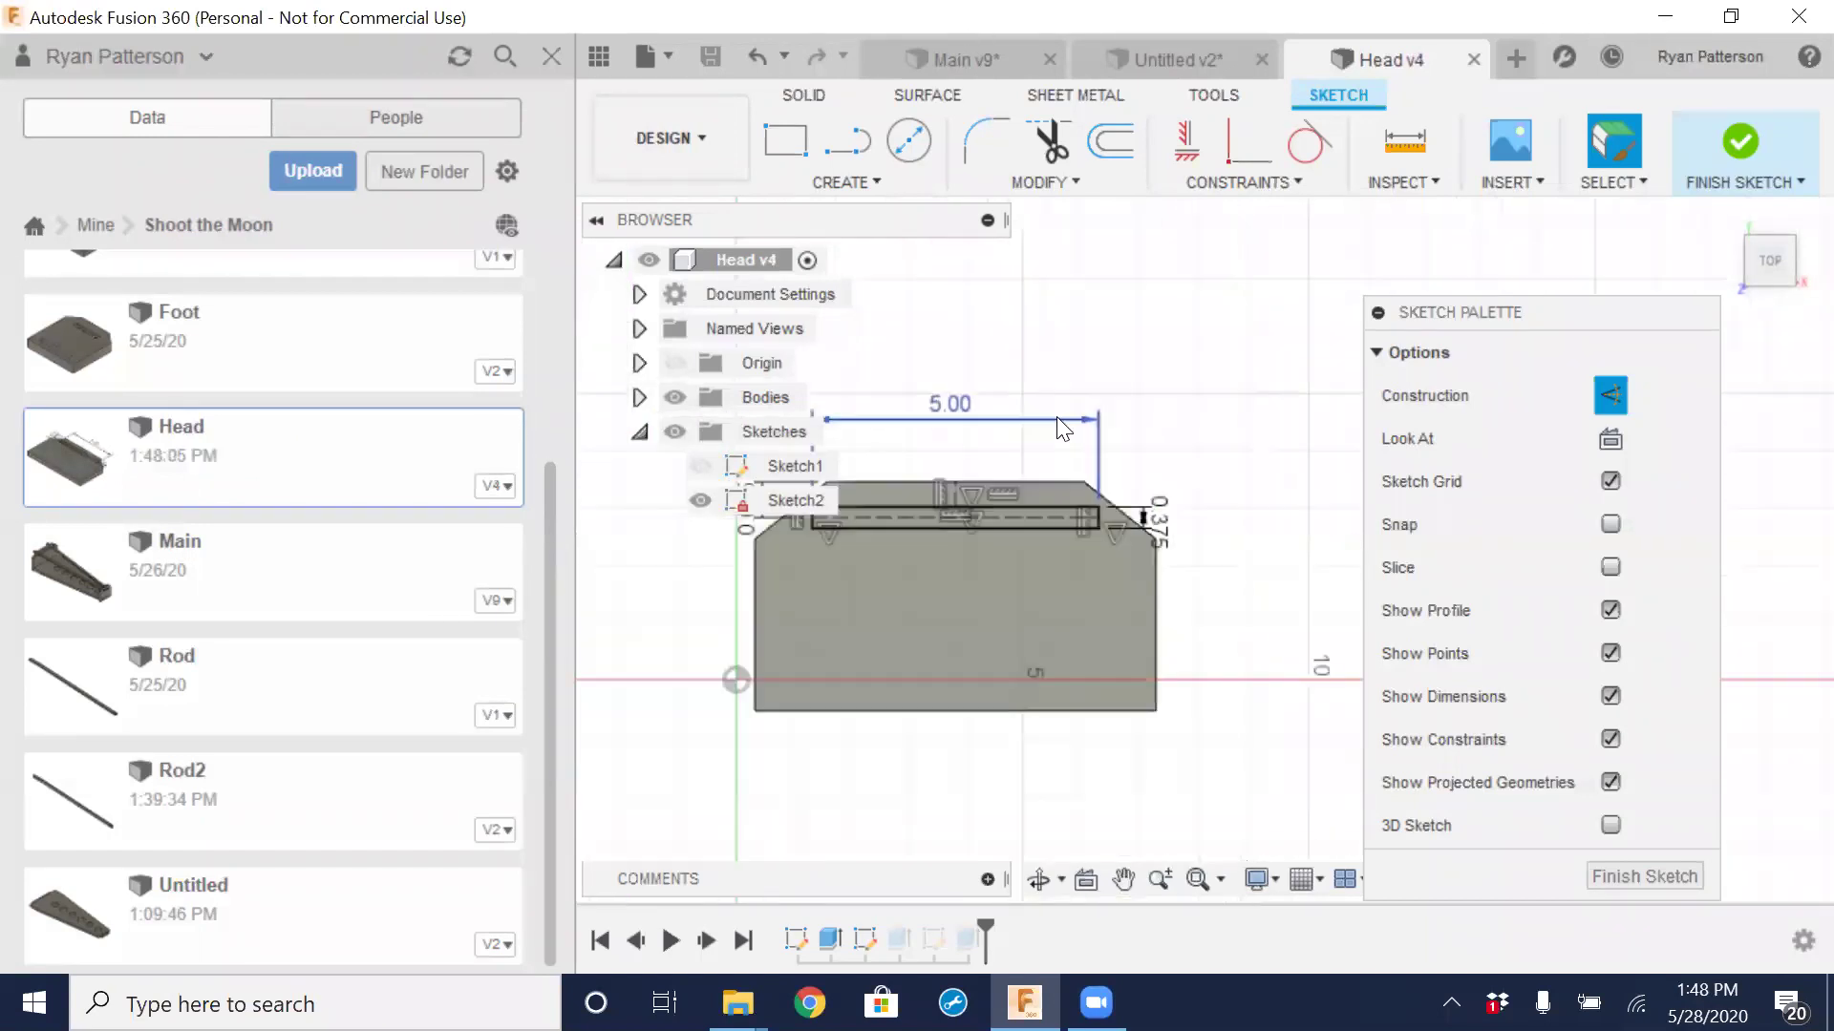
{"action": "scroll", "coordinate": [1063, 429], "scroll_direction": "down", "scroll_amount": 1}
{"action": "mouse_move", "coordinate": [887, 646]}
{"action": "middle_mouse_down", "text": "shift"}
{"action": "mouse_move", "coordinate": [955, 1002]}
{"action": "mouse_move", "coordinate": [859, 707]}
{"action": "middle_mouse_up", "text": "shift"}
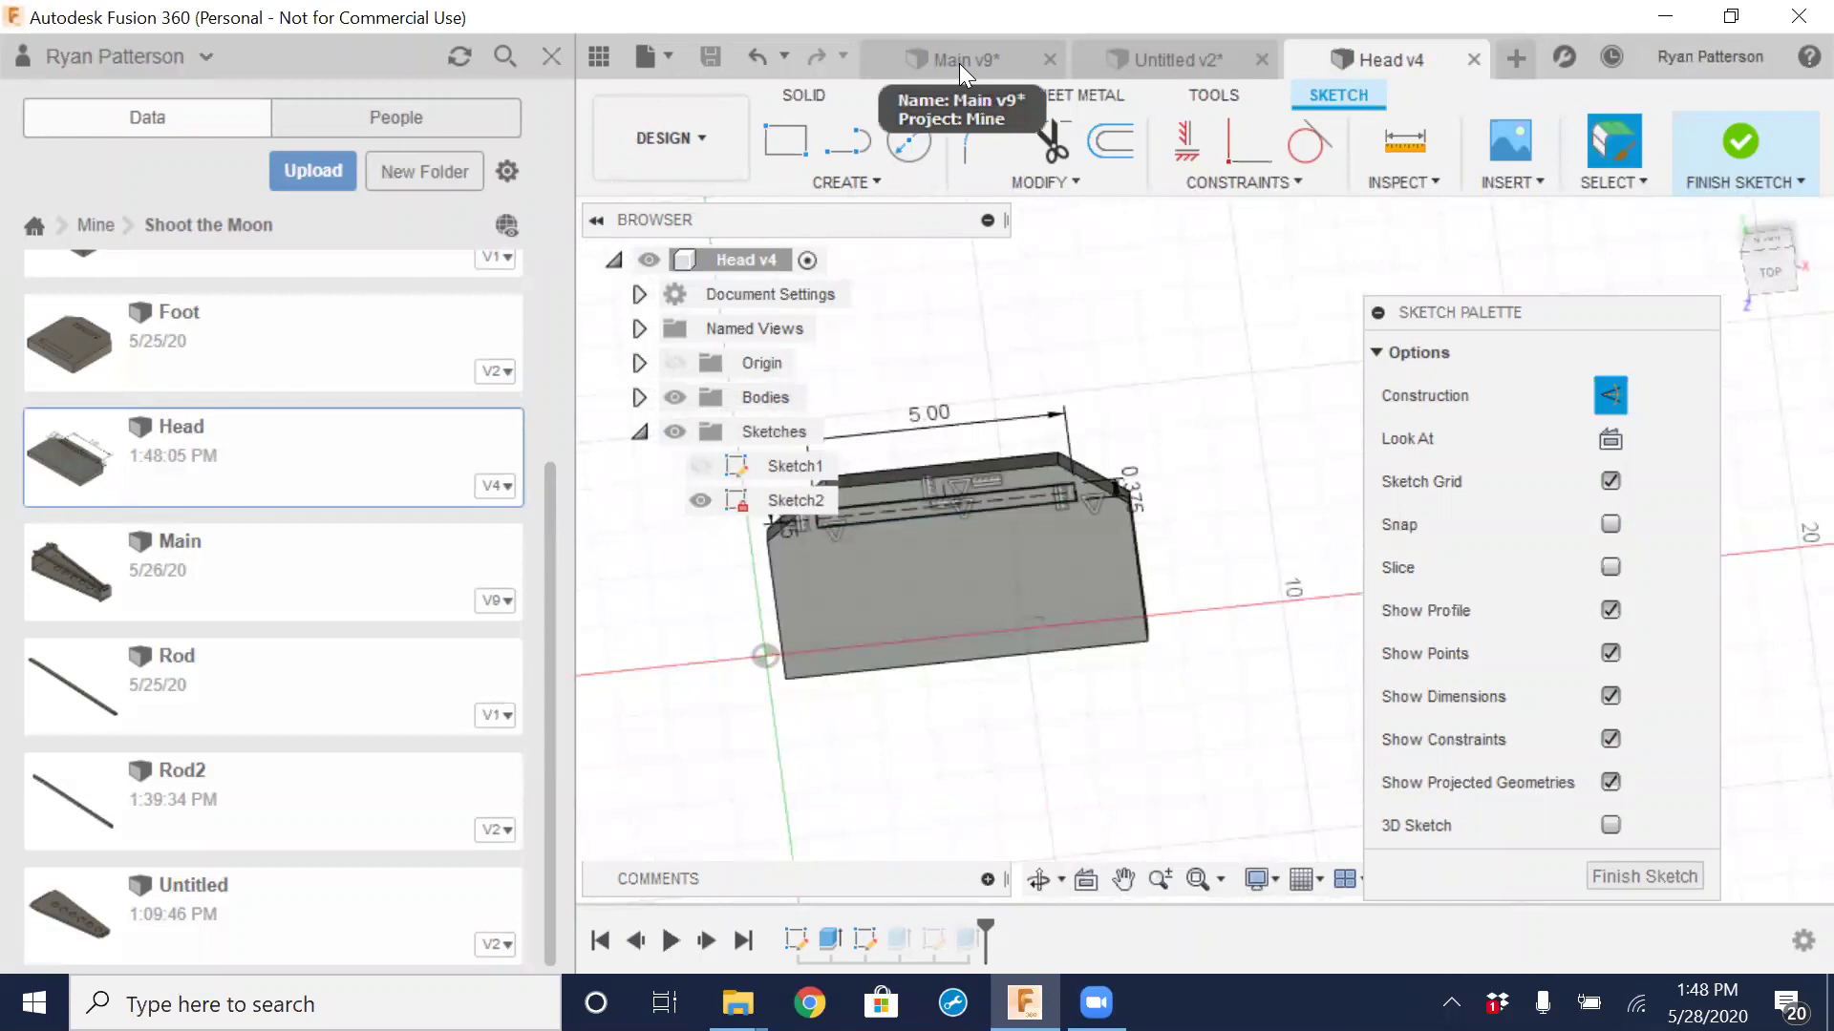
{"action": "left_click", "coordinate": [959, 64]}
{"action": "mouse_move", "coordinate": [743, 508]}
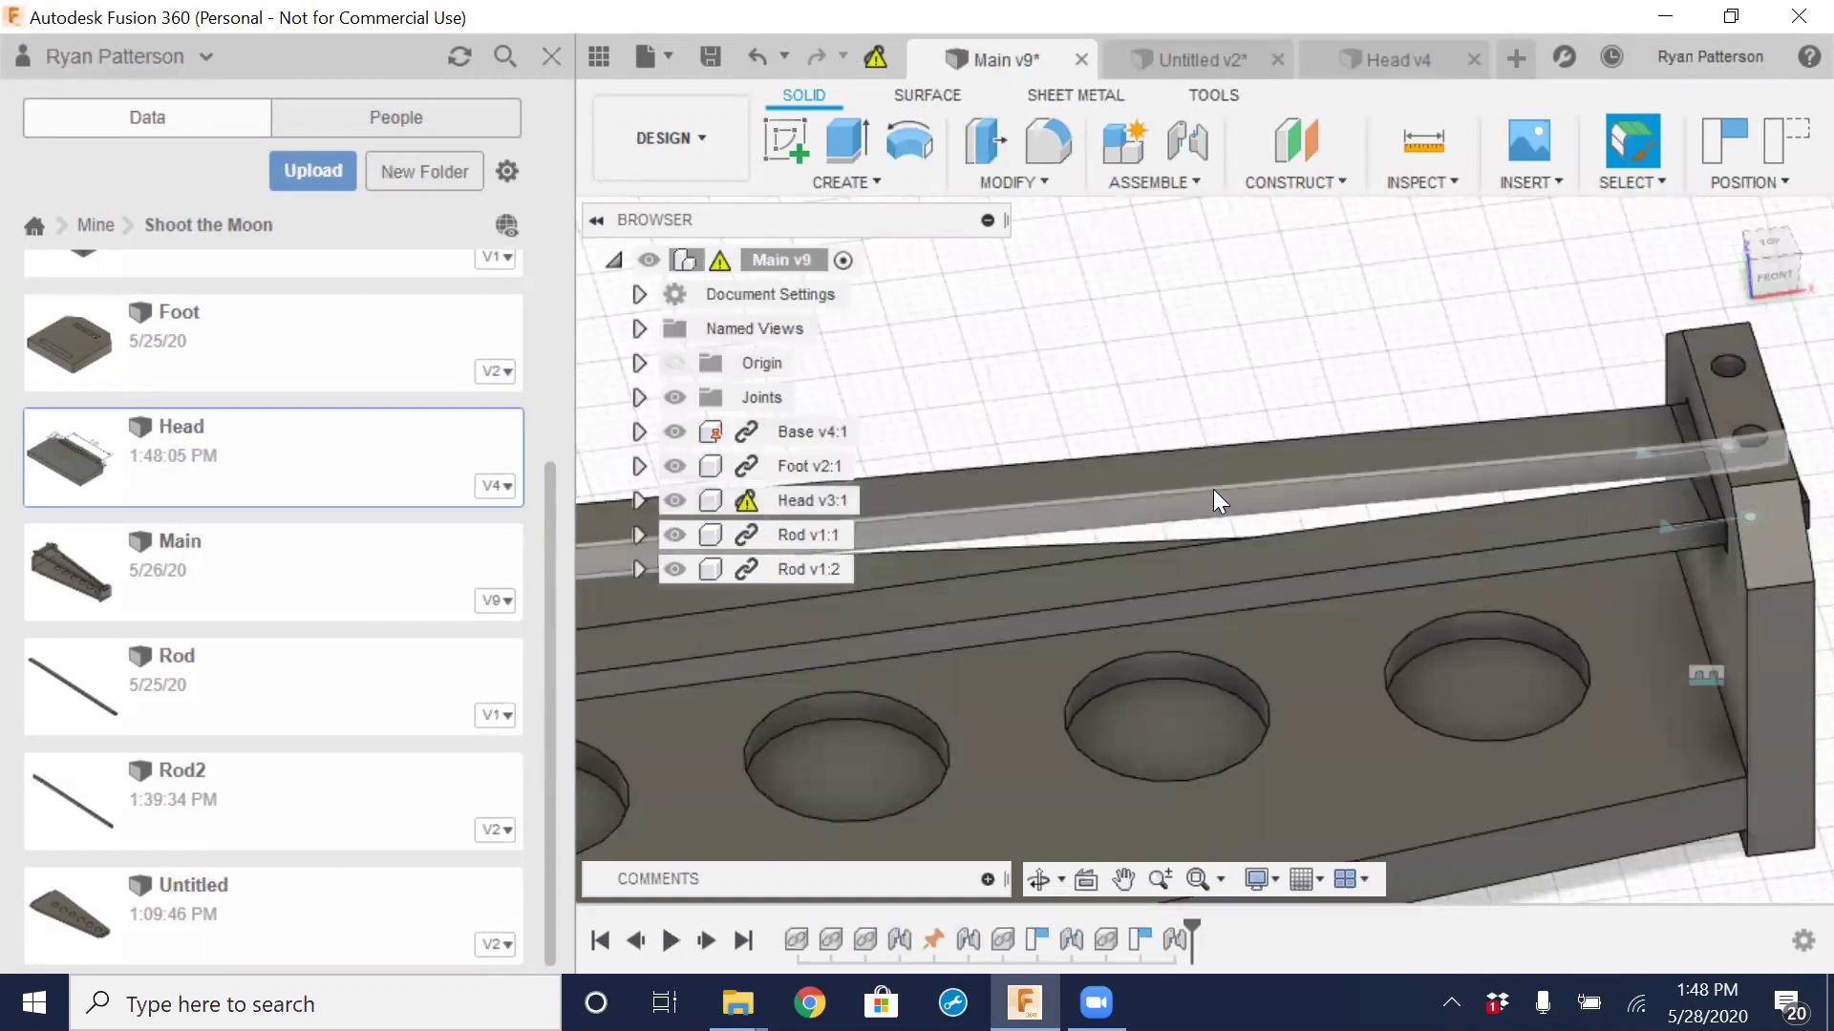
{"action": "scroll", "coordinate": [1213, 489], "scroll_direction": "down", "scroll_amount": 5}
{"action": "middle_click_drag", "start_coordinate": [713, 711], "coordinate": [1108, 535], "text": "shift"}
{"action": "scroll", "coordinate": [1091, 505], "scroll_direction": "up", "scroll_amount": 4}
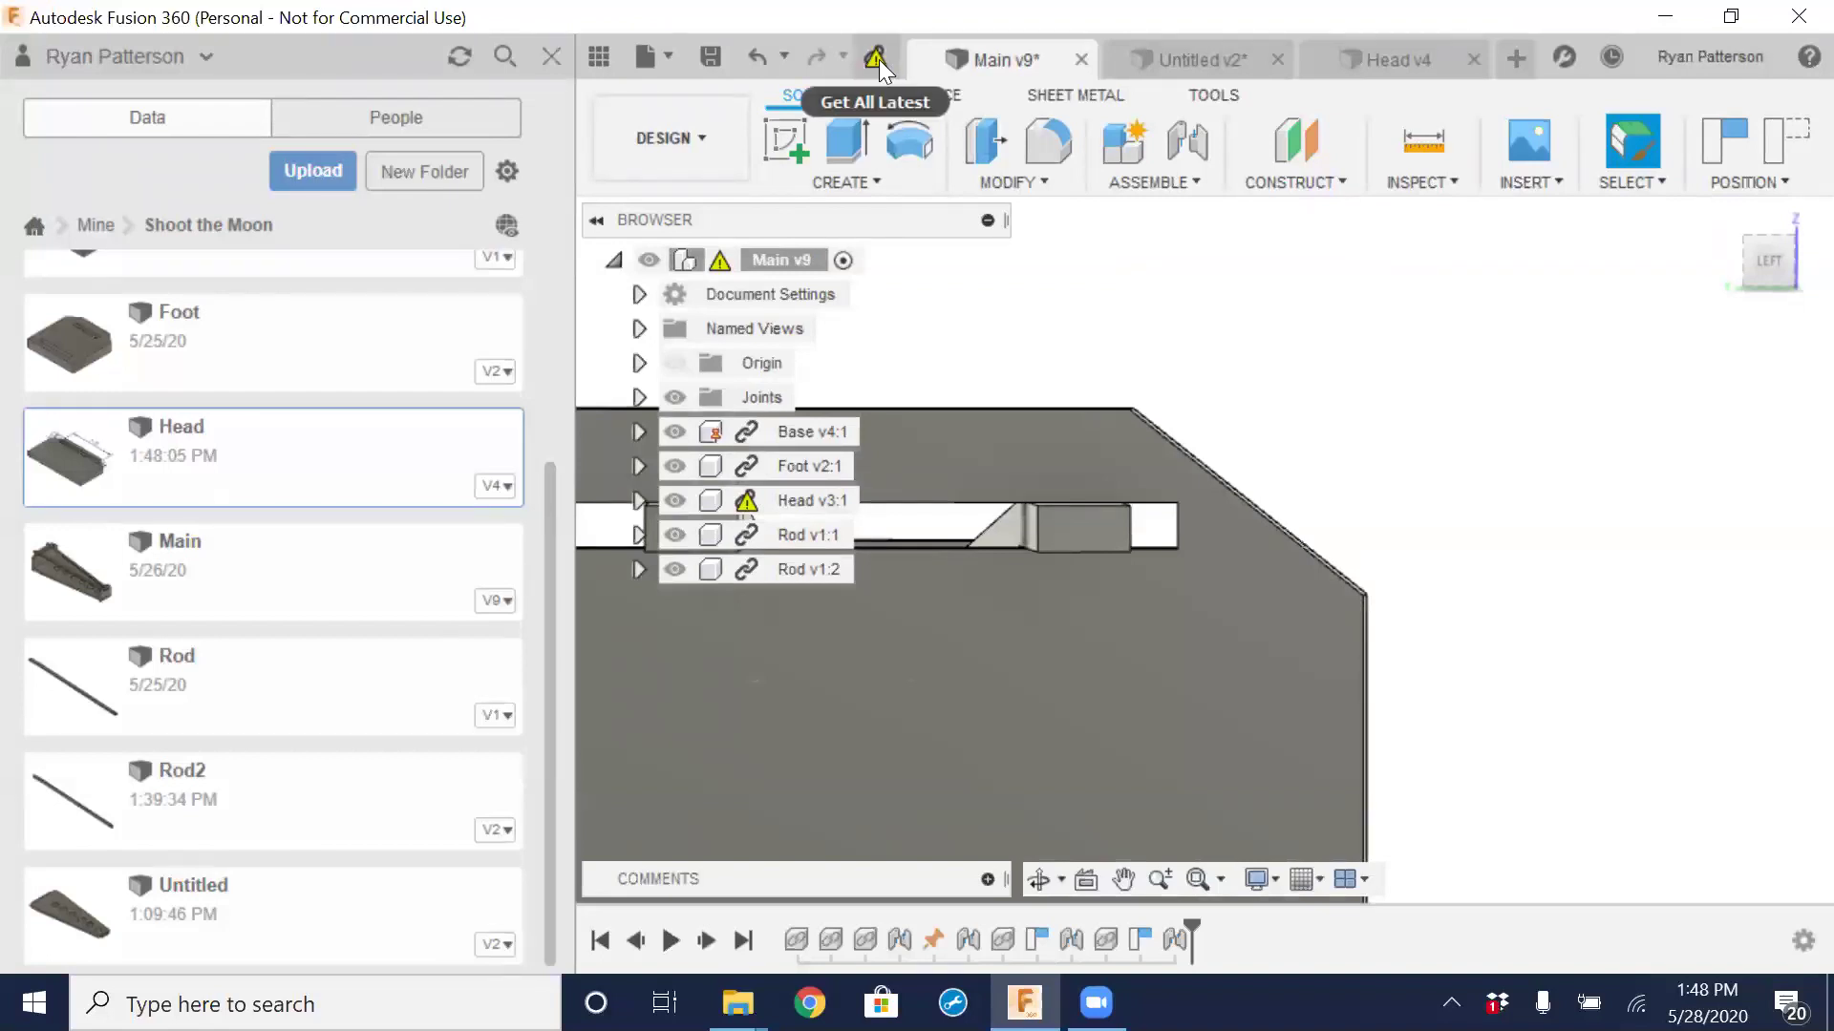
{"action": "left_click", "coordinate": [877, 59]}
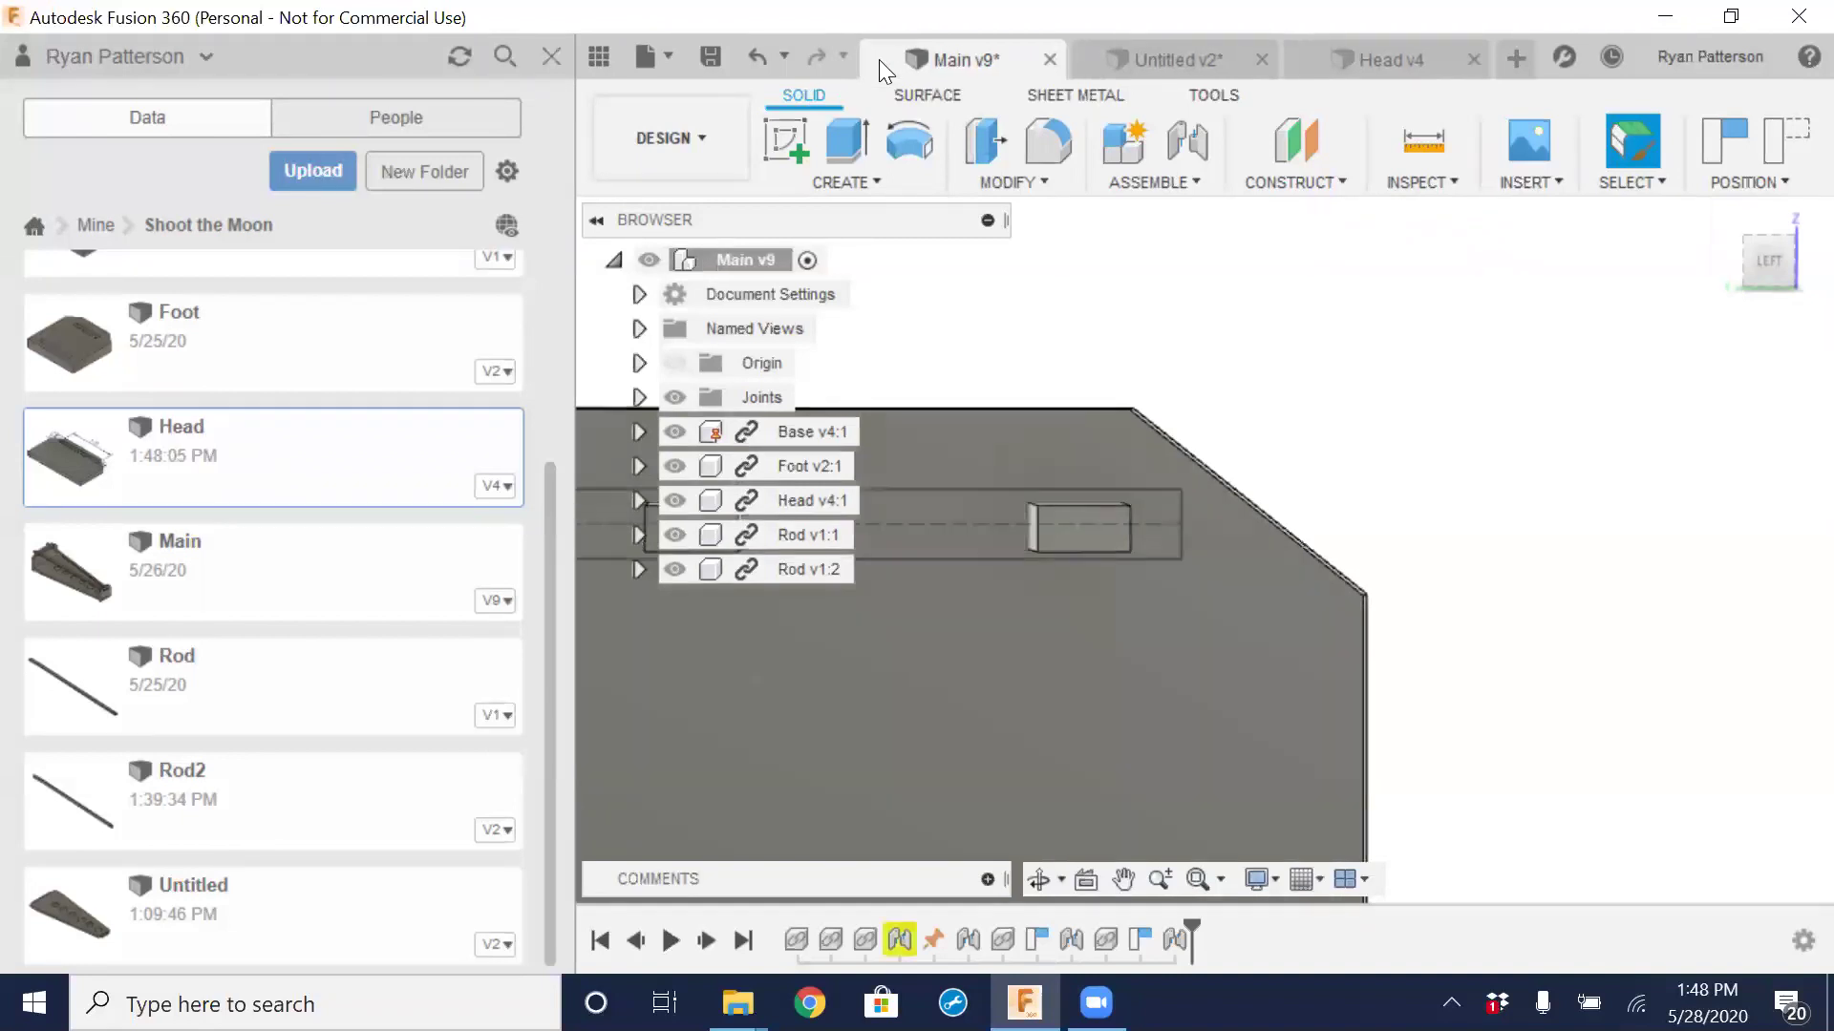
Examine the updated assembly around the Head's slot and rod ends, and compare it with the open Head design
{"action": "middle_click_drag", "start_coordinate": [1202, 514], "coordinate": [1029, 654], "text": "shift"}
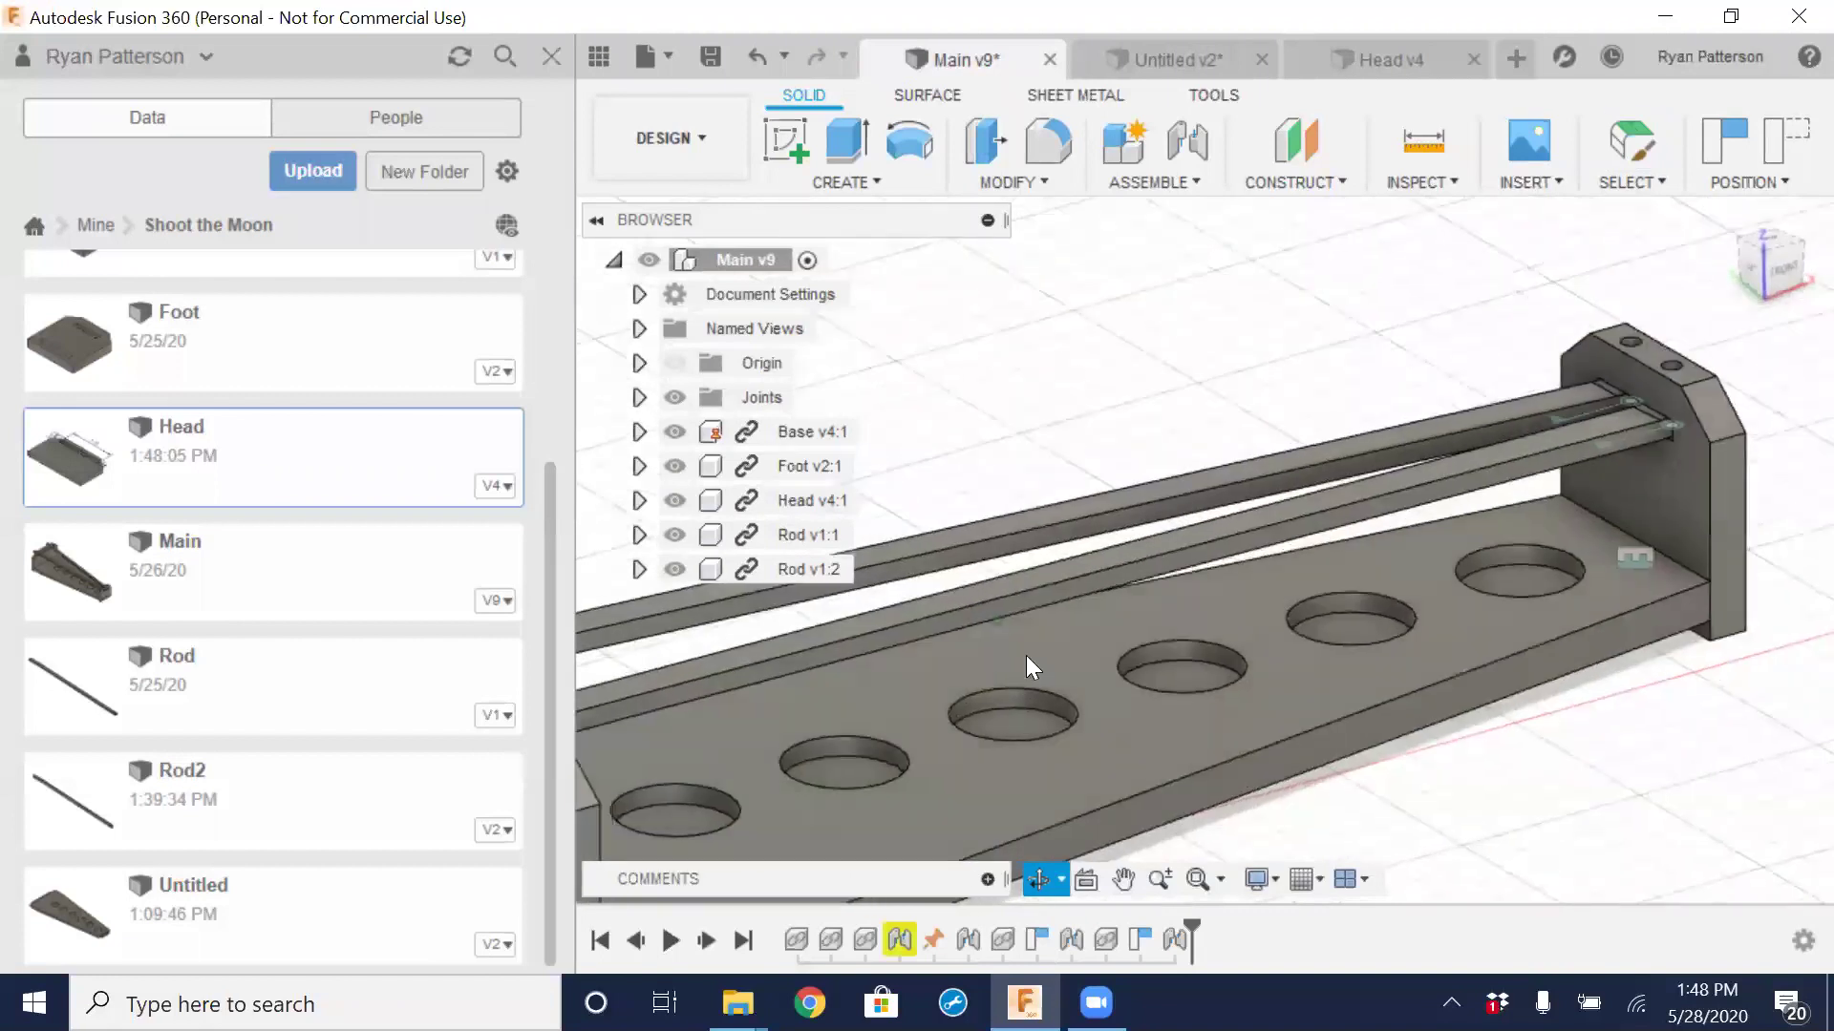
{"action": "scroll", "coordinate": [1253, 568], "scroll_direction": "down", "scroll_amount": 5}
{"action": "middle_click_drag", "start_coordinate": [1208, 630], "coordinate": [944, 521], "text": "shift"}
{"action": "scroll", "coordinate": [1038, 520], "scroll_direction": "up", "scroll_amount": 5}
{"action": "scroll", "coordinate": [1056, 511], "scroll_direction": "down", "scroll_amount": 5}
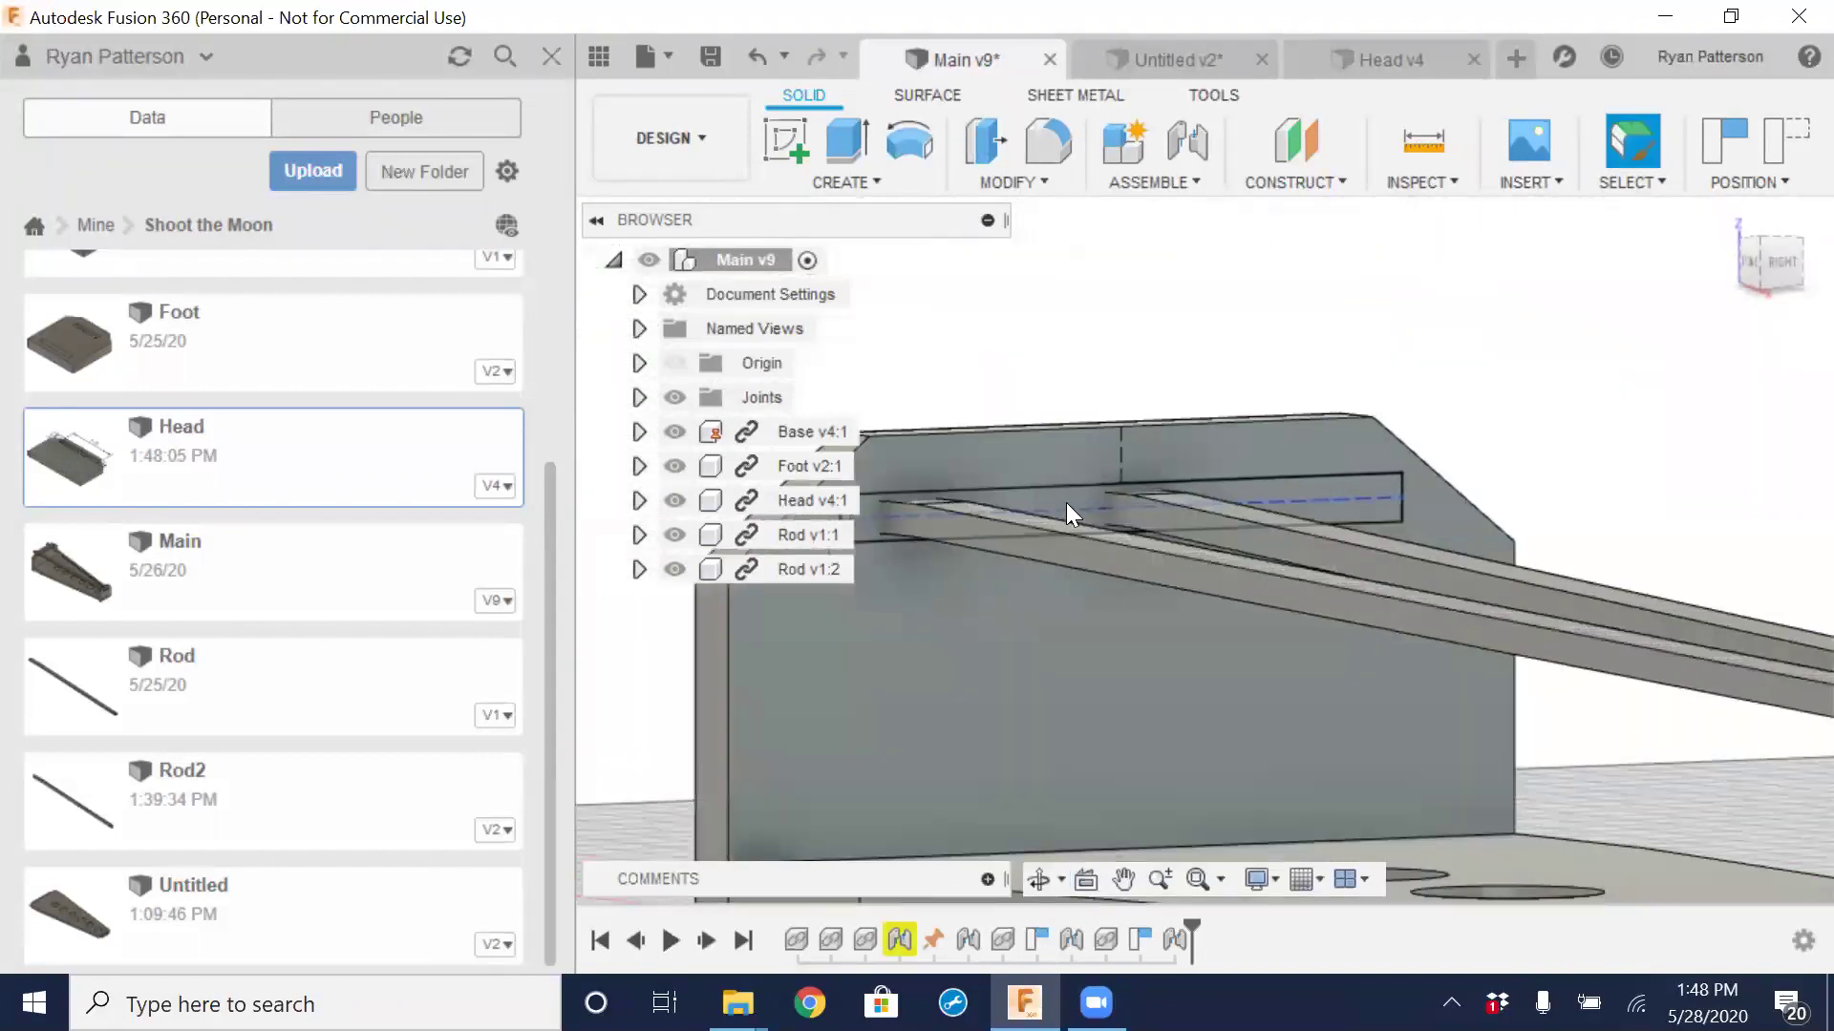
{"action": "middle_click_drag", "start_coordinate": [1060, 512], "coordinate": [878, 609], "text": "shift"}
{"action": "middle_click_drag", "start_coordinate": [1008, 657], "coordinate": [1041, 778], "text": "shift"}
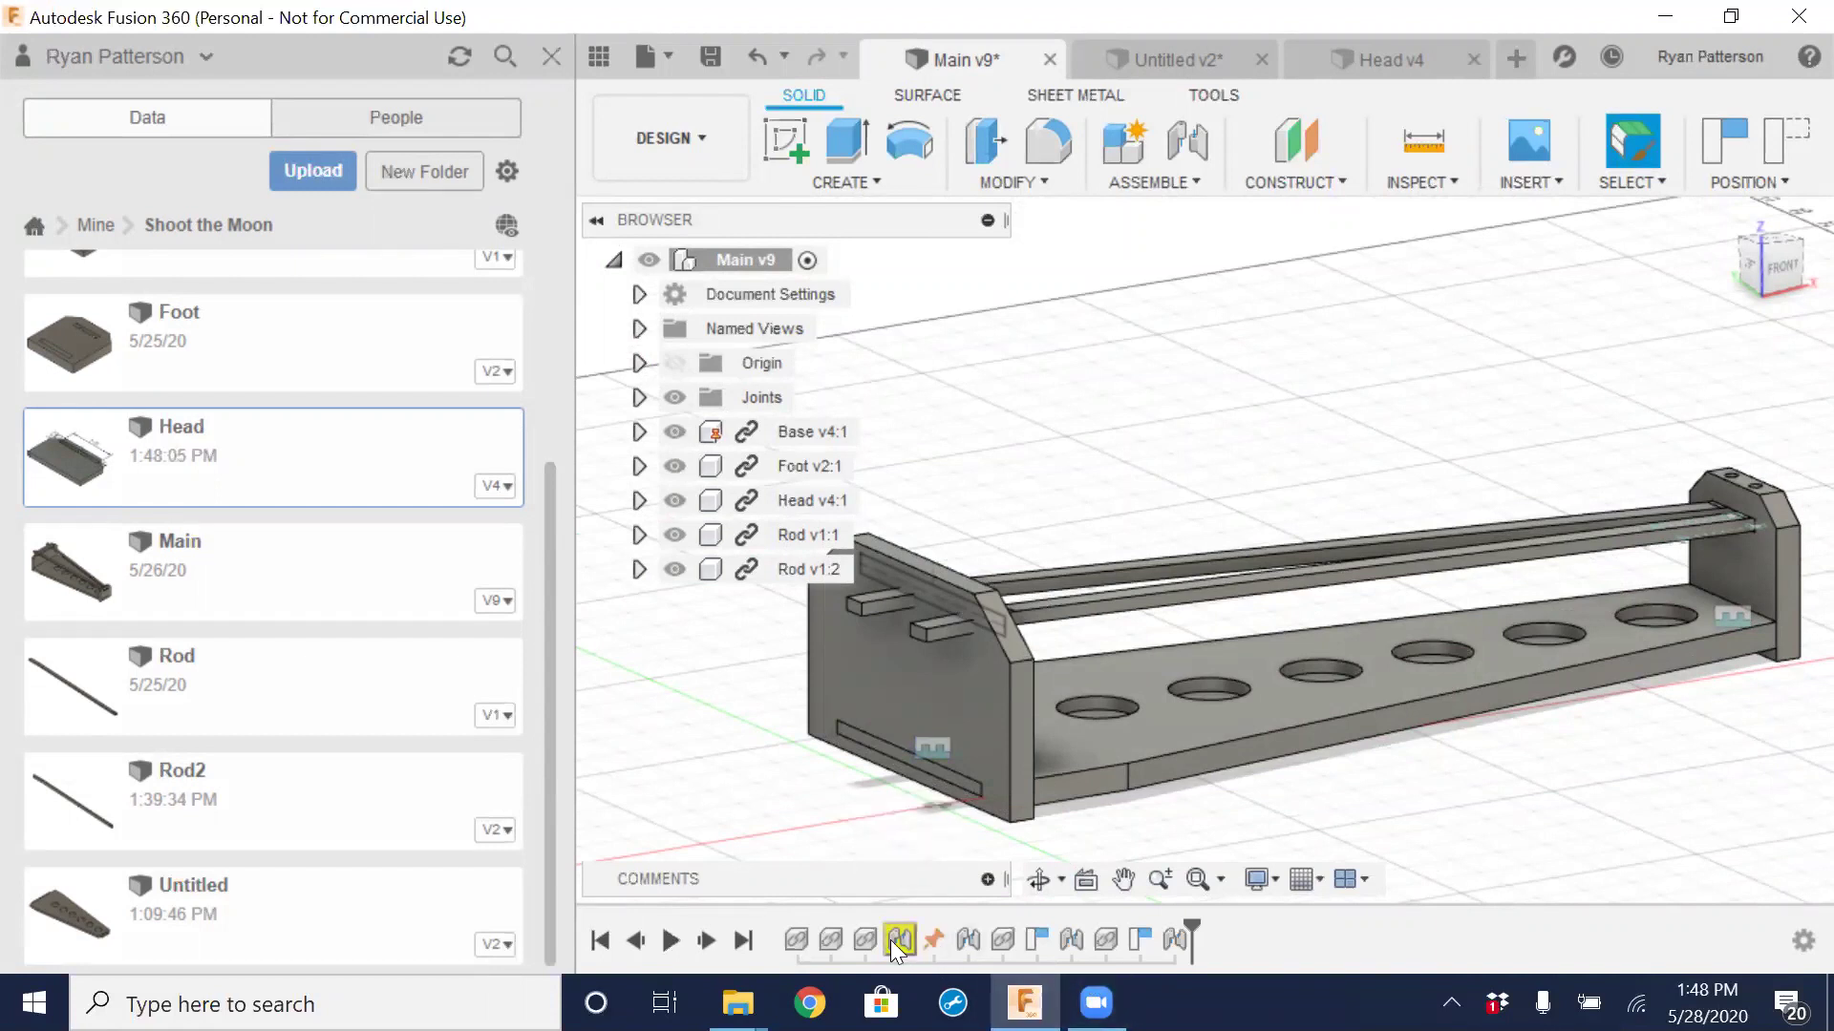
{"action": "left_click", "coordinate": [1377, 63]}
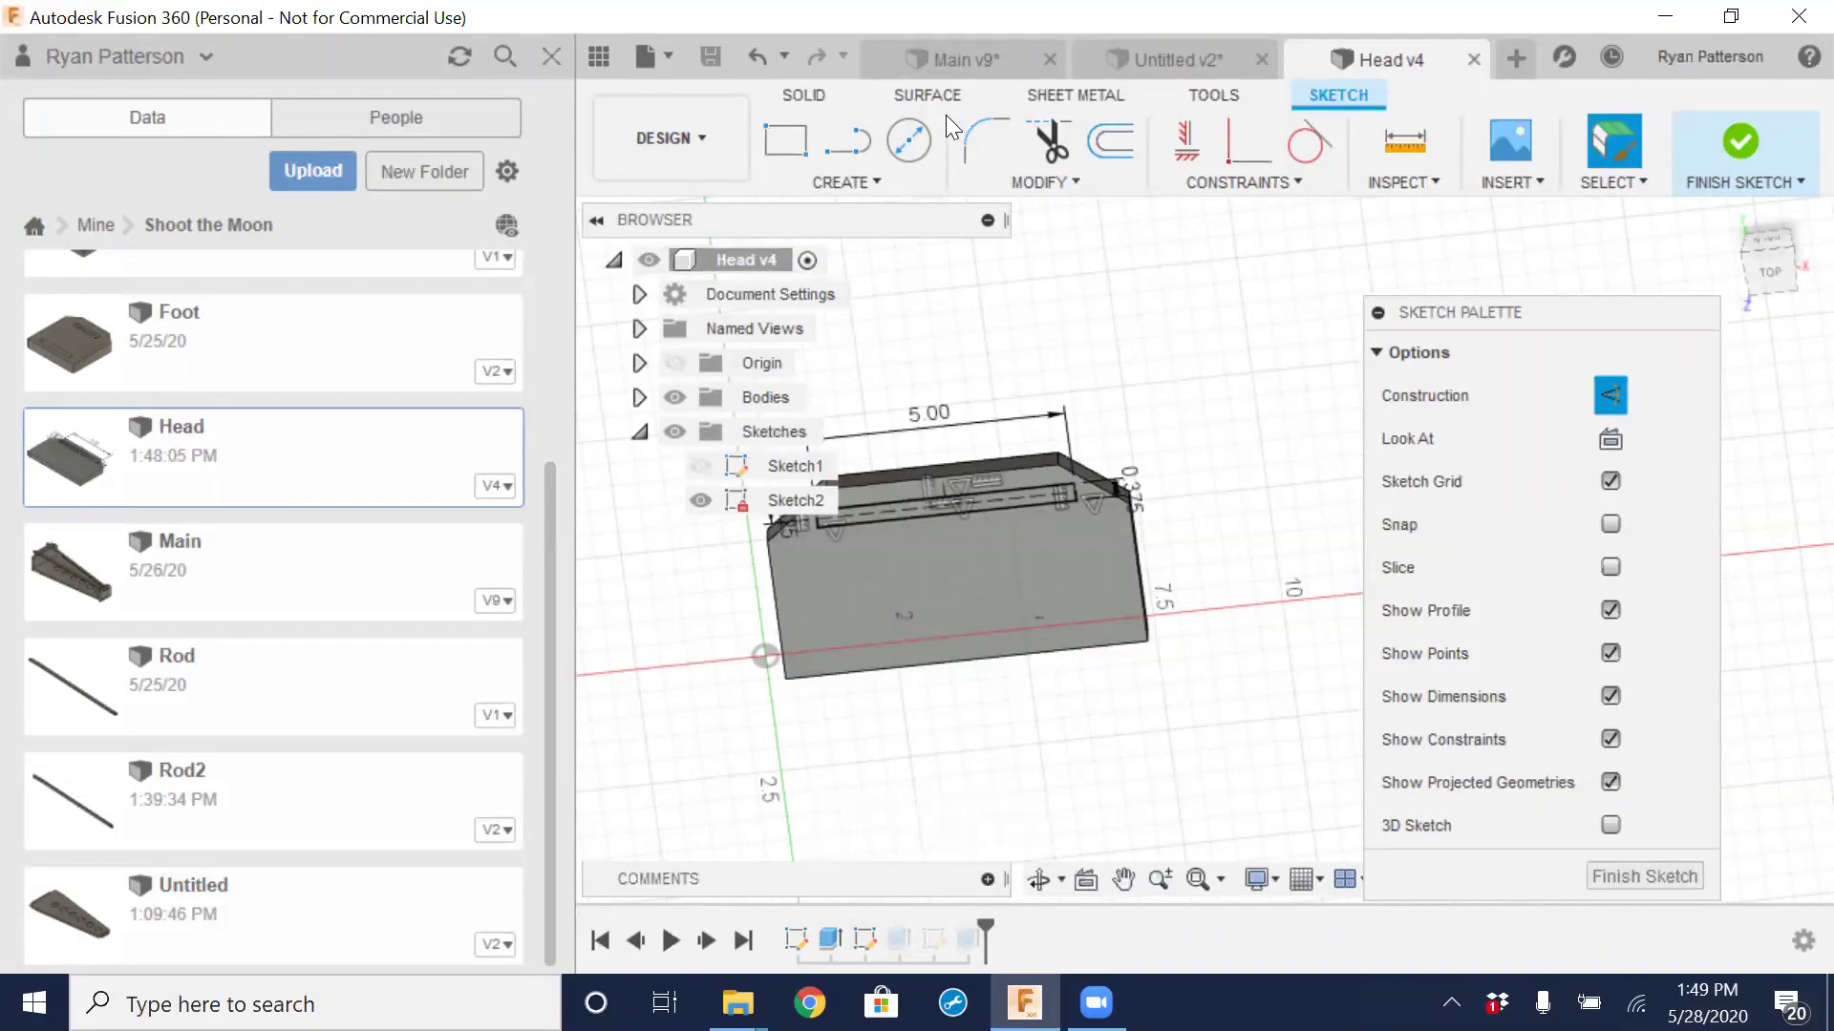
{"action": "left_click", "coordinate": [949, 71]}
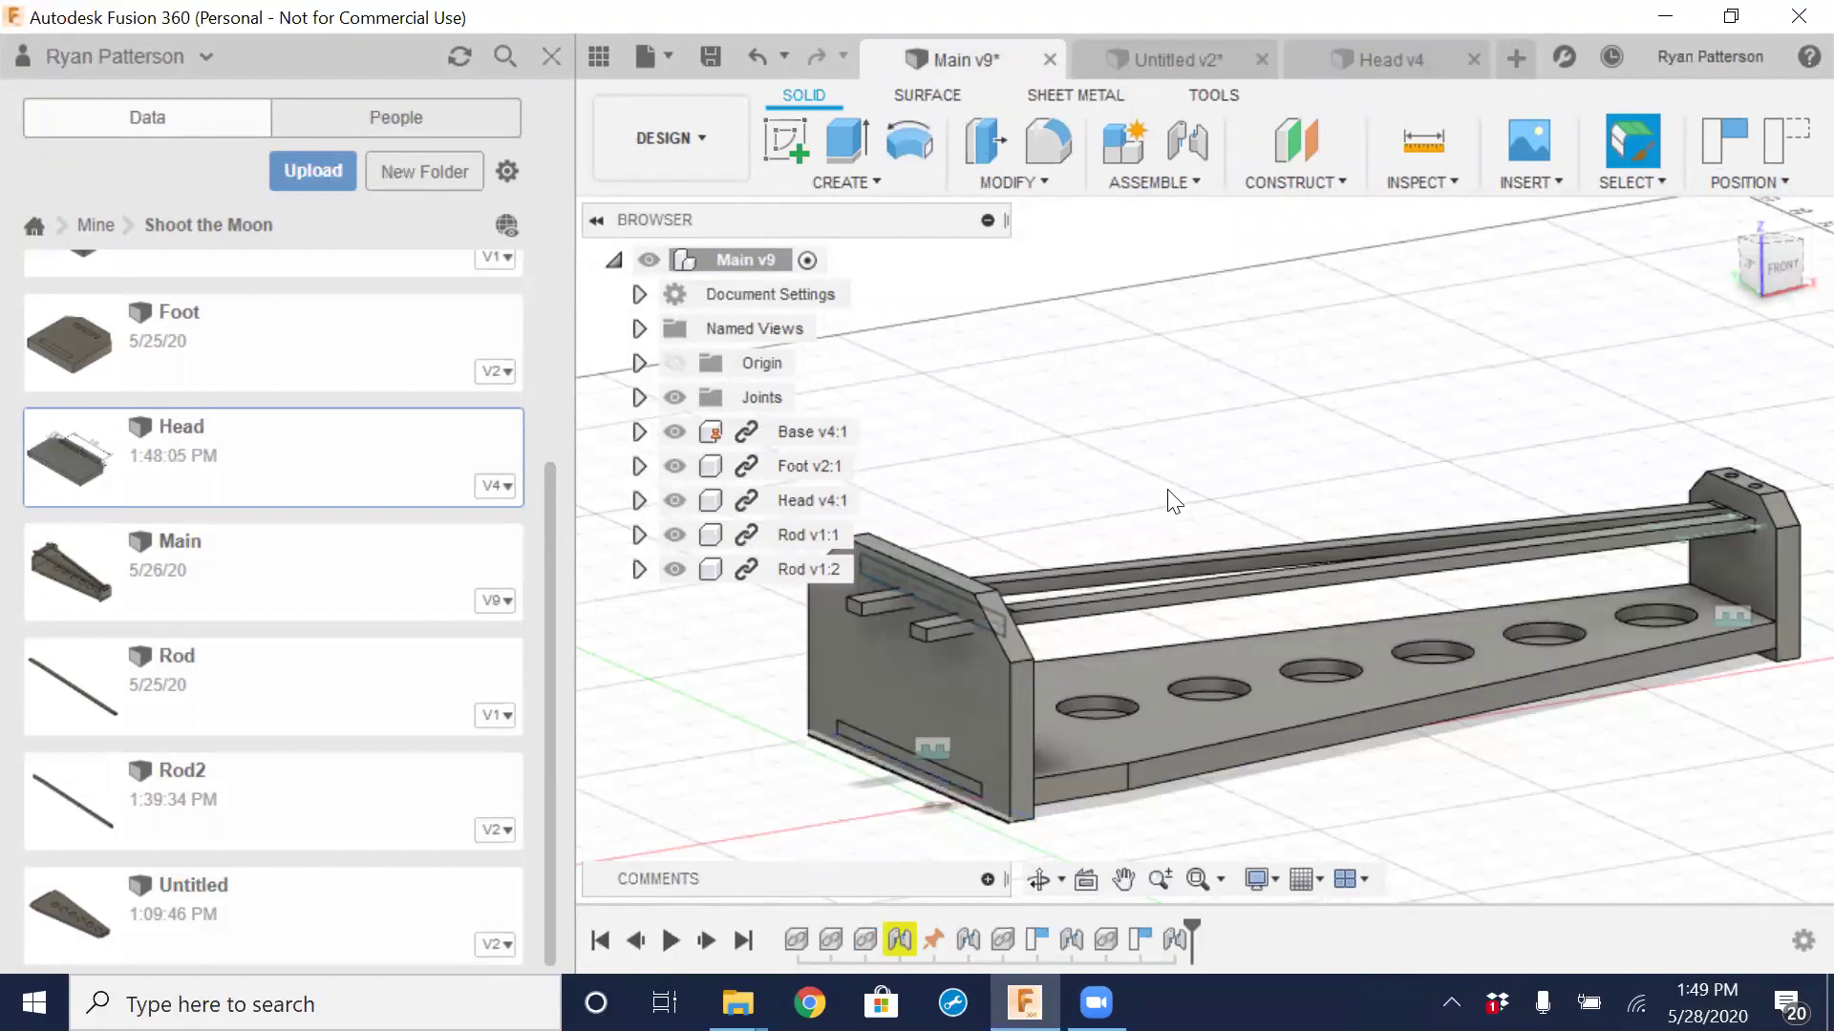
Finish the open slot sketch in the Head design and save the design as a new version with the default description
{"action": "left_click", "coordinate": [1356, 56]}
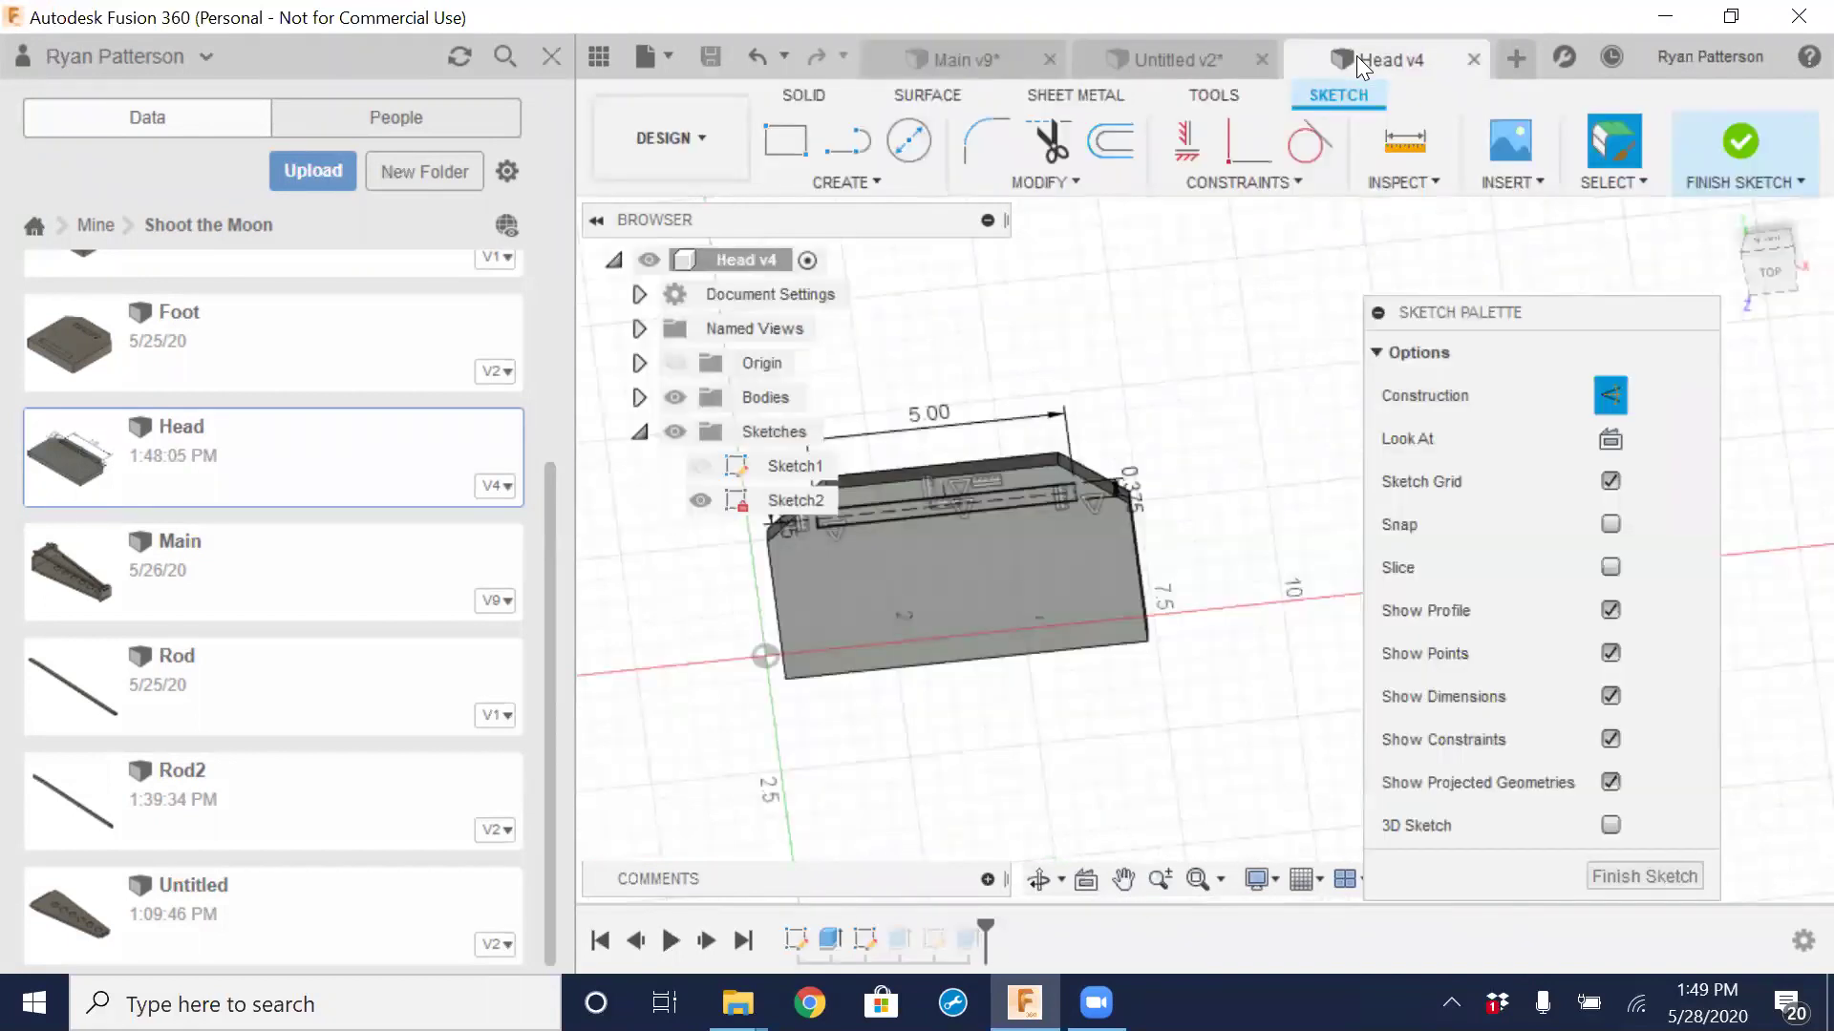
{"action": "left_click", "coordinate": [1649, 877]}
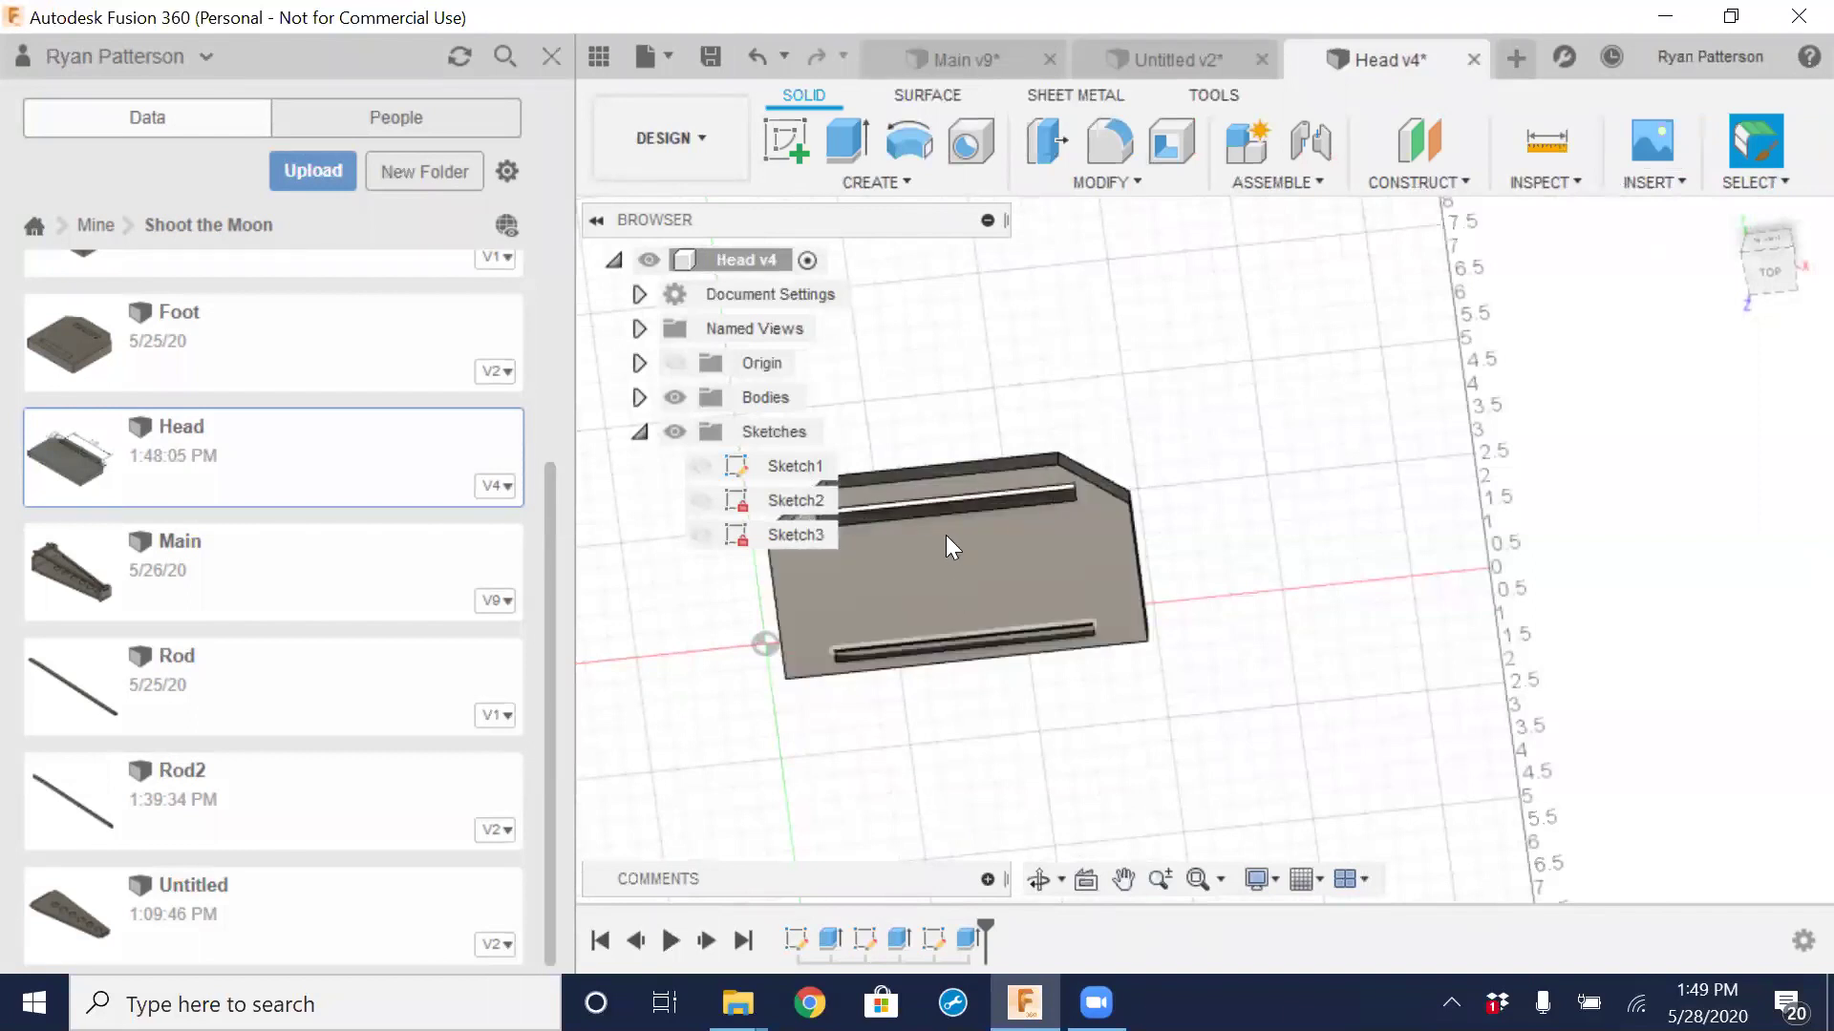
{"action": "left_click", "coordinate": [710, 55]}
{"action": "left_click", "coordinate": [894, 529]}
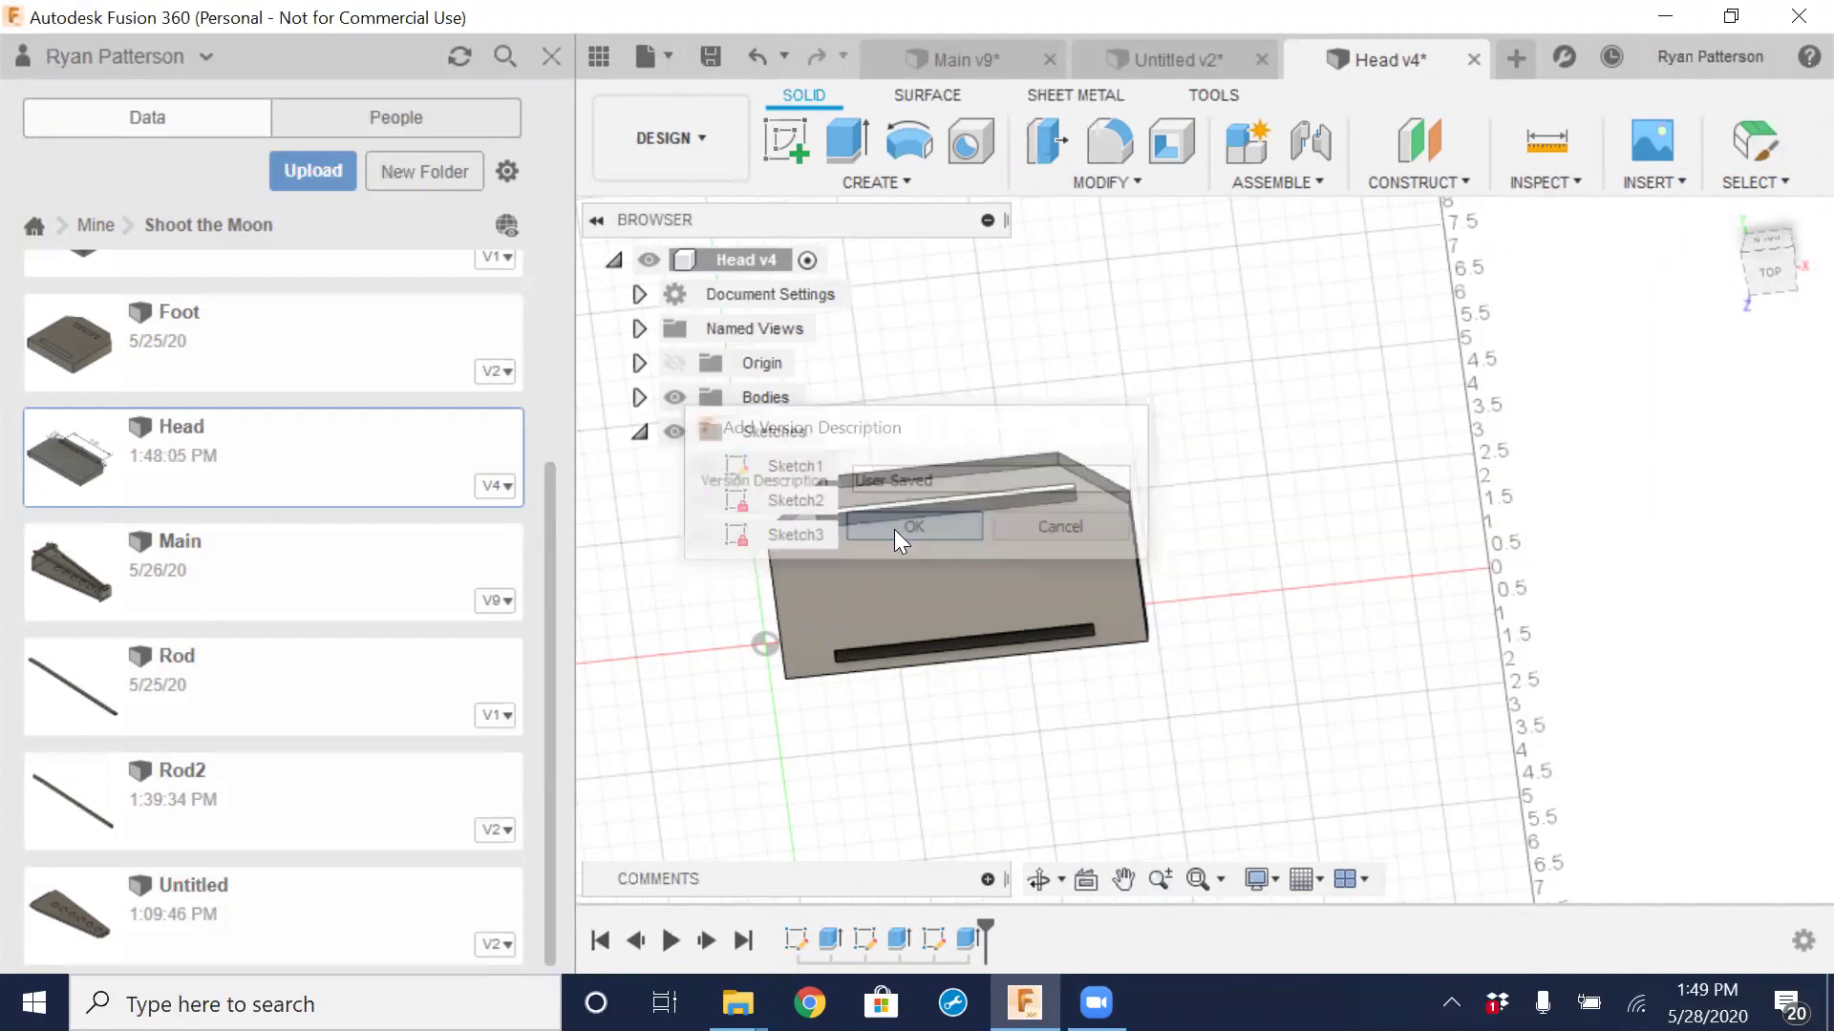
Return to the Main assembly, update the Head component to its newly saved version, and check the rods' fit in its slot
{"action": "left_click", "coordinate": [978, 55]}
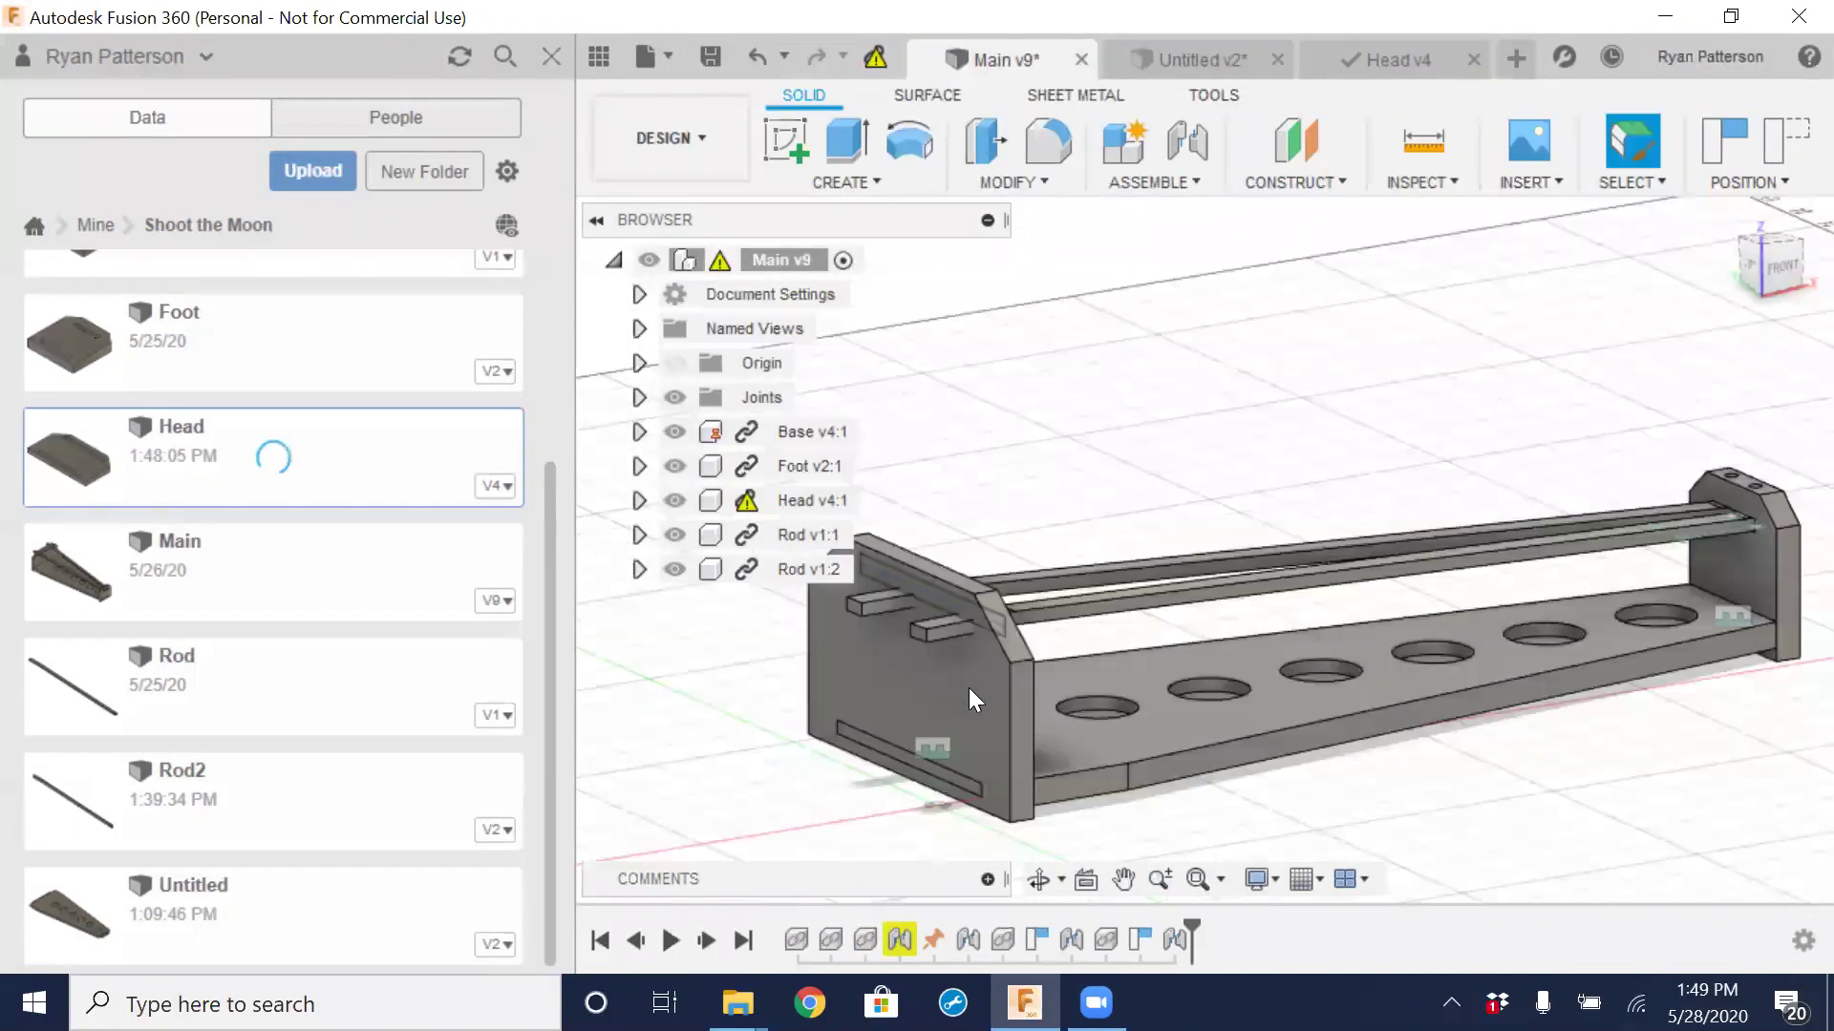
{"action": "middle_click_drag", "start_coordinate": [807, 753], "coordinate": [1161, 844], "text": "shift"}
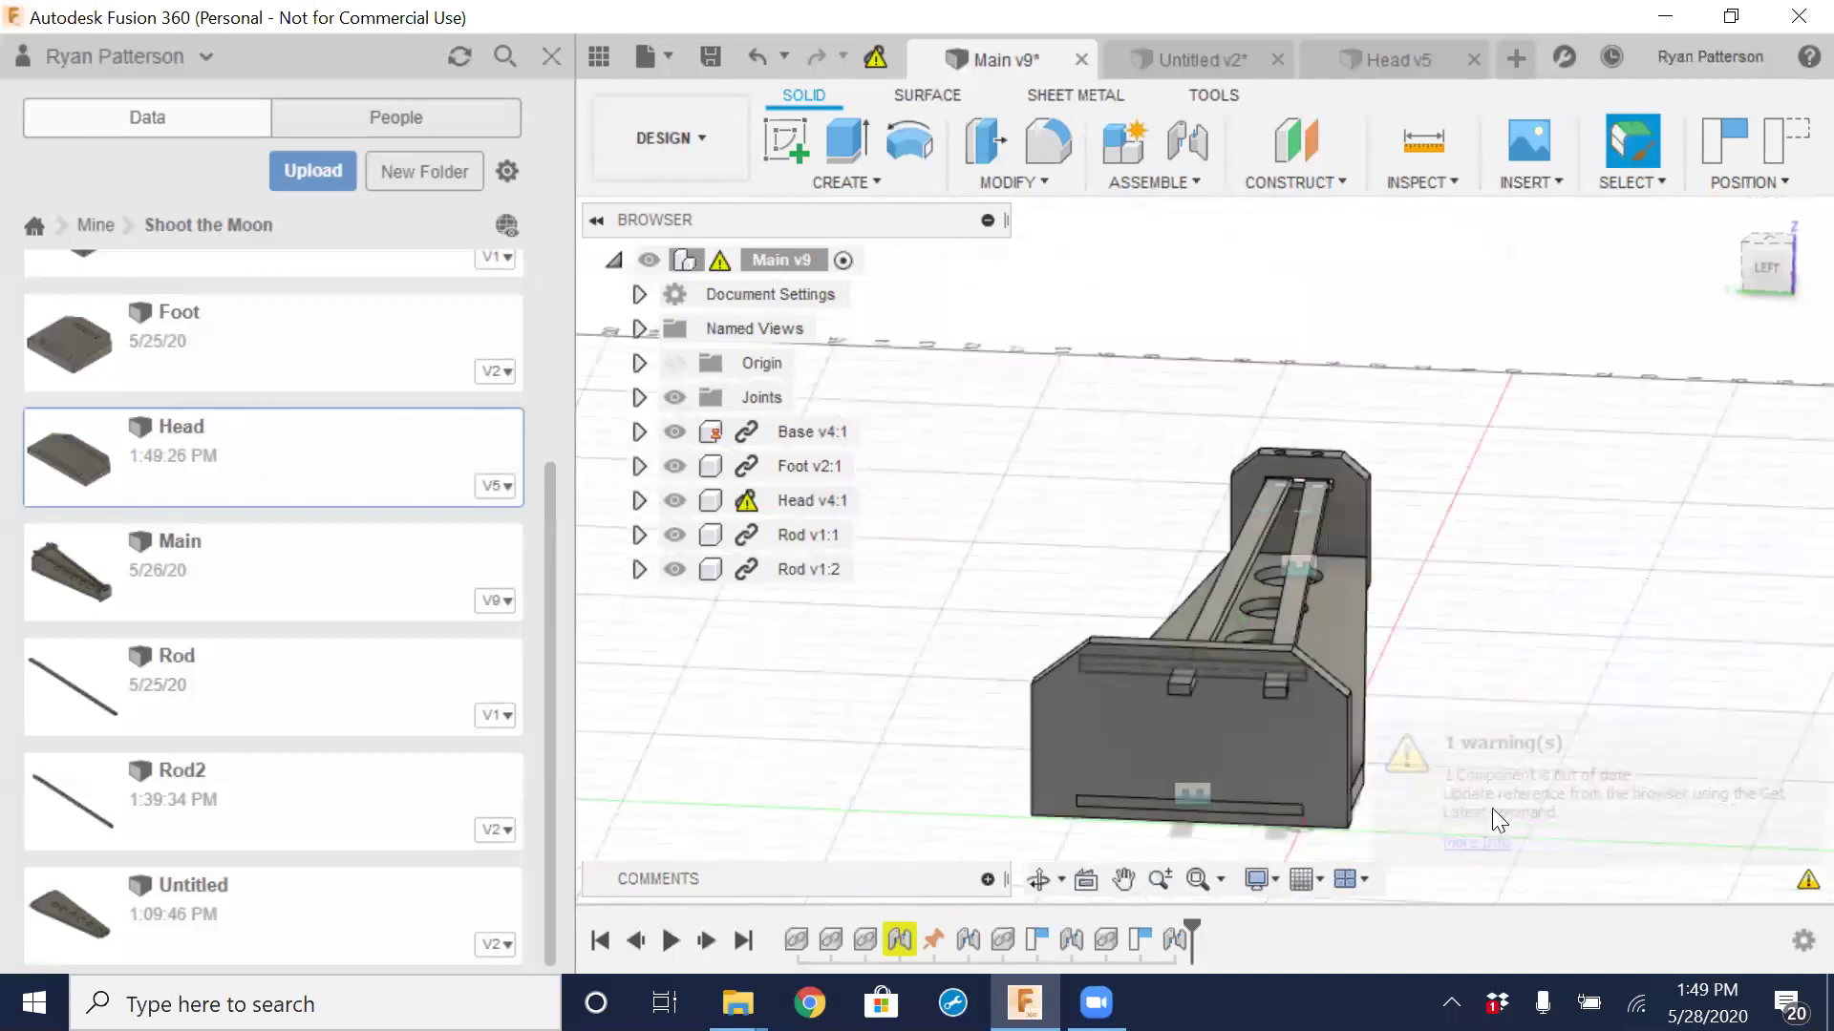
{"action": "scroll", "coordinate": [1276, 712], "scroll_direction": "up", "scroll_amount": 6}
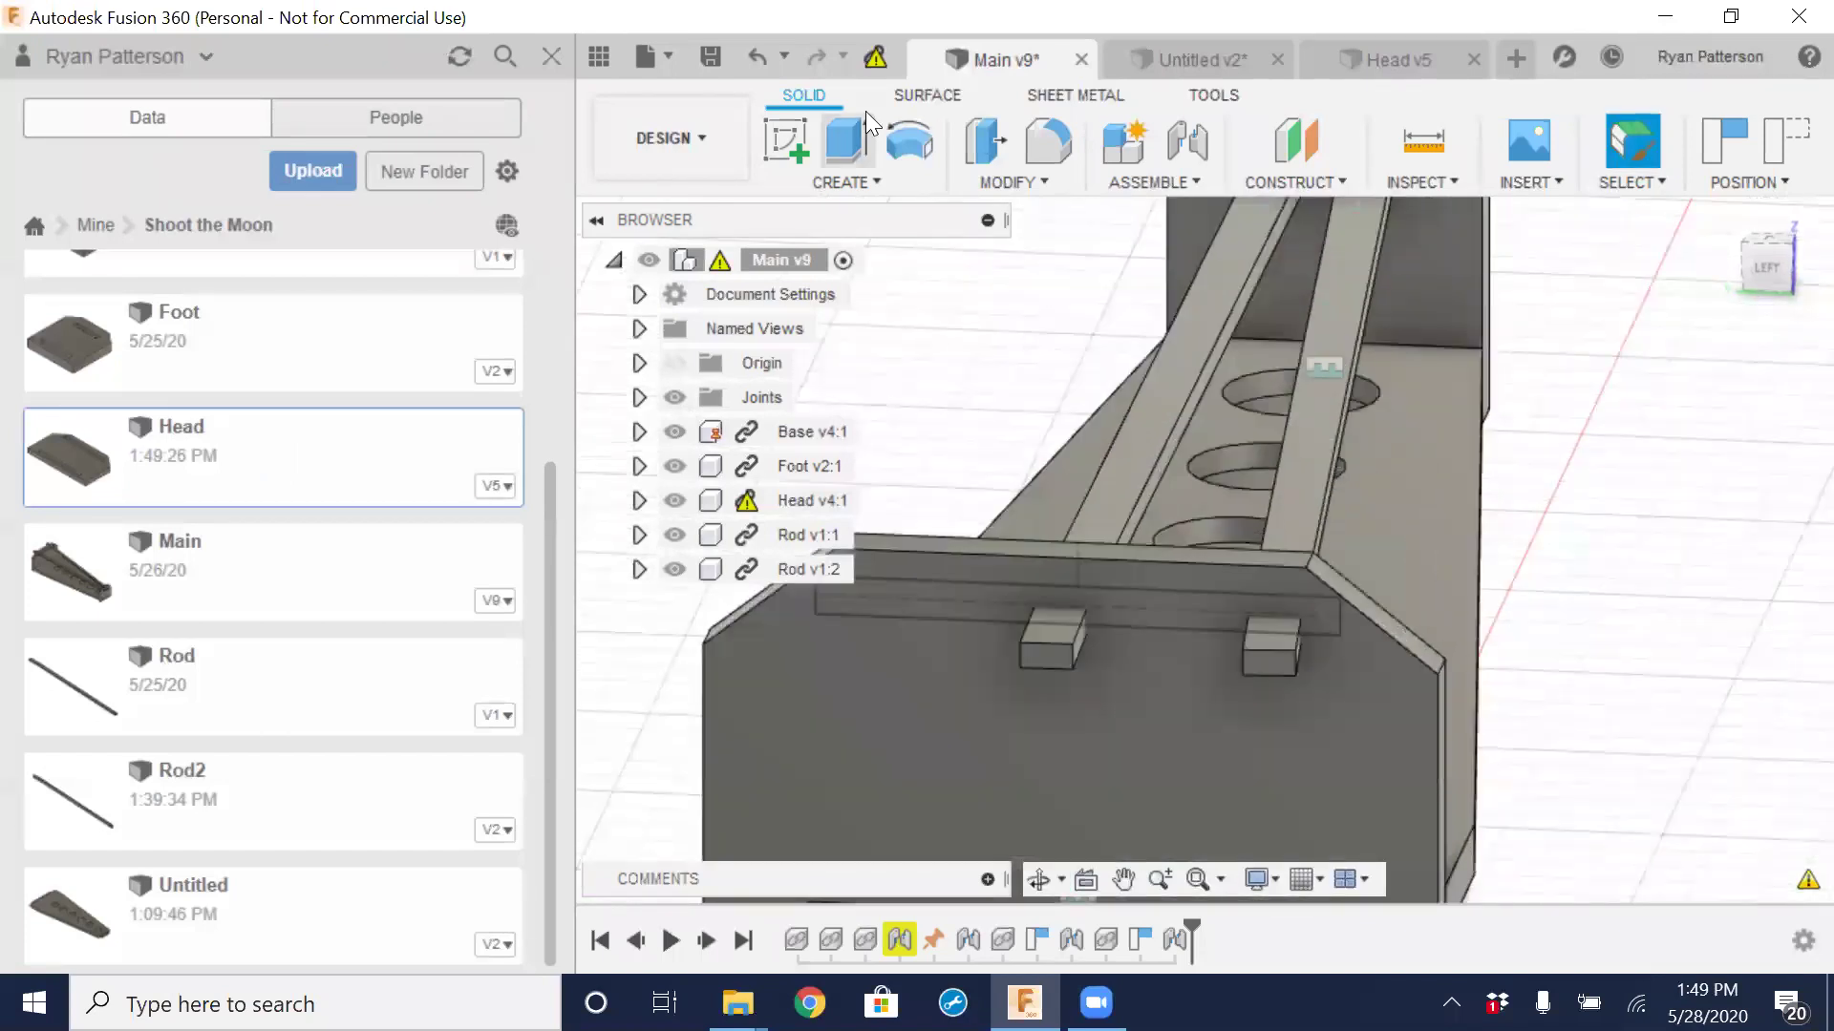
{"action": "left_click", "coordinate": [877, 59]}
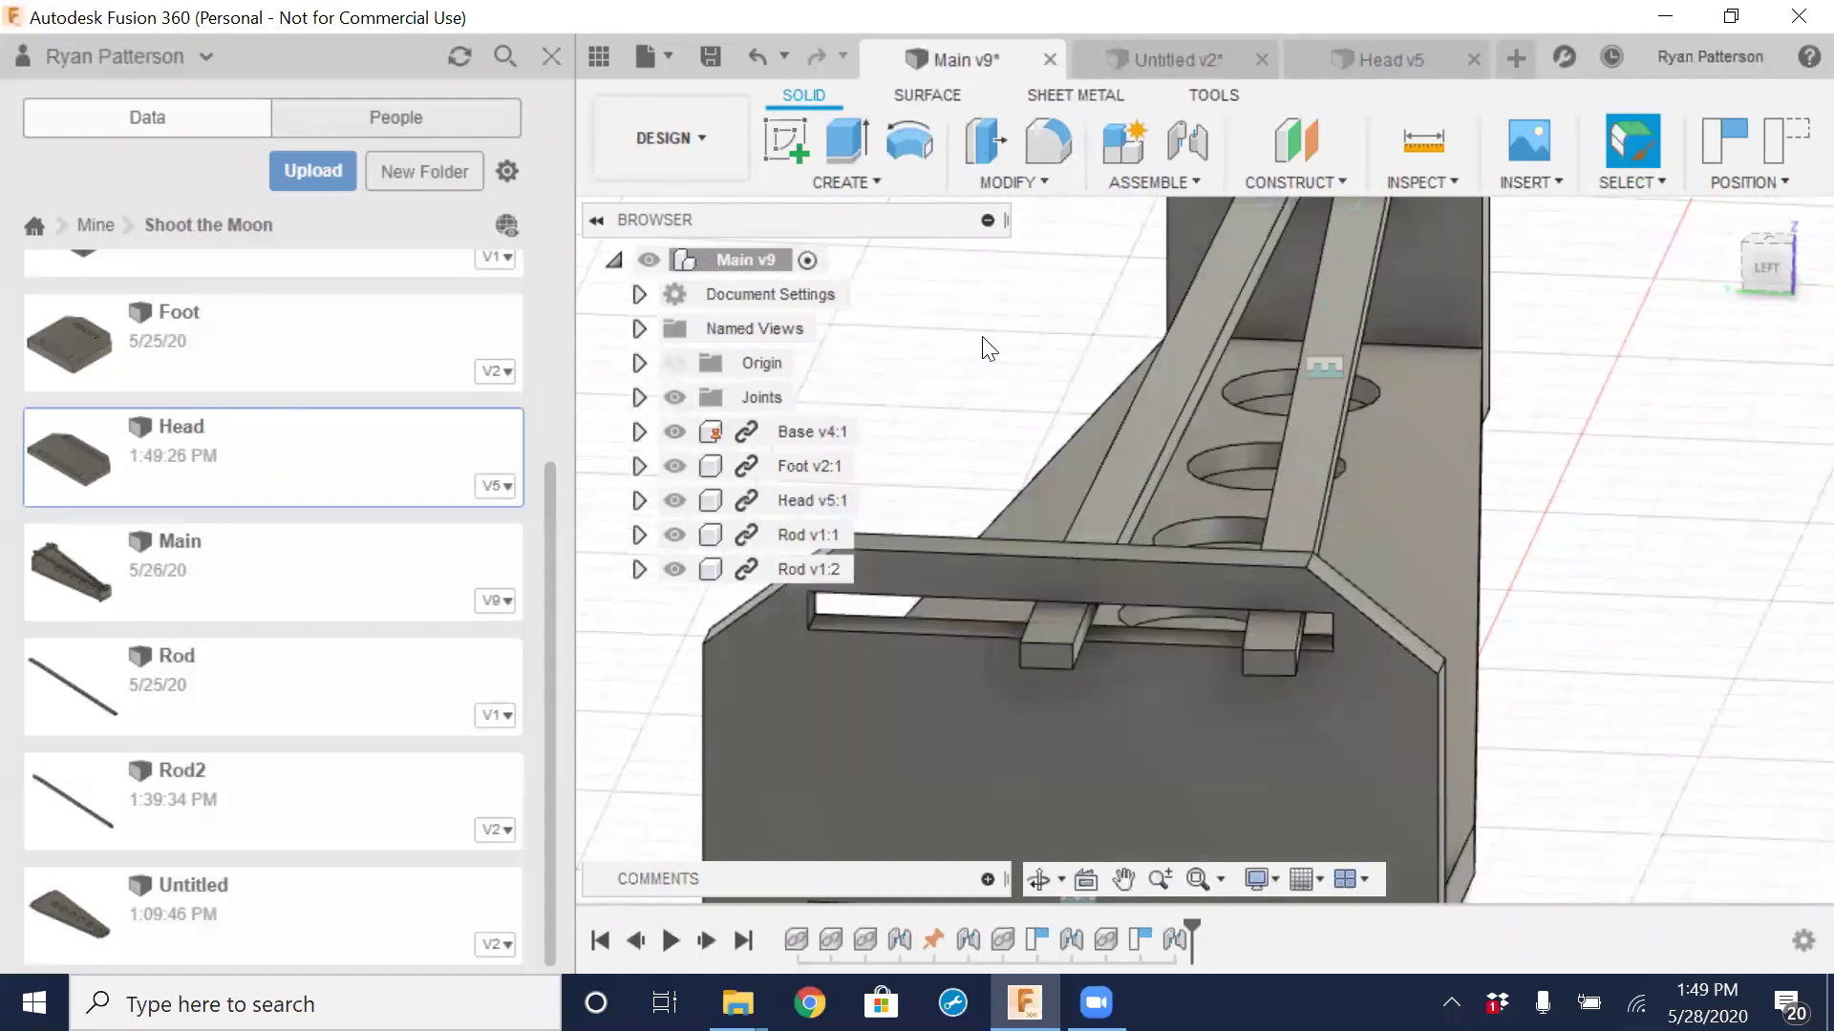
{"action": "scroll", "coordinate": [1099, 650], "scroll_direction": "up", "scroll_amount": 2}
{"action": "scroll", "coordinate": [1085, 626], "scroll_direction": "up", "scroll_amount": 2}
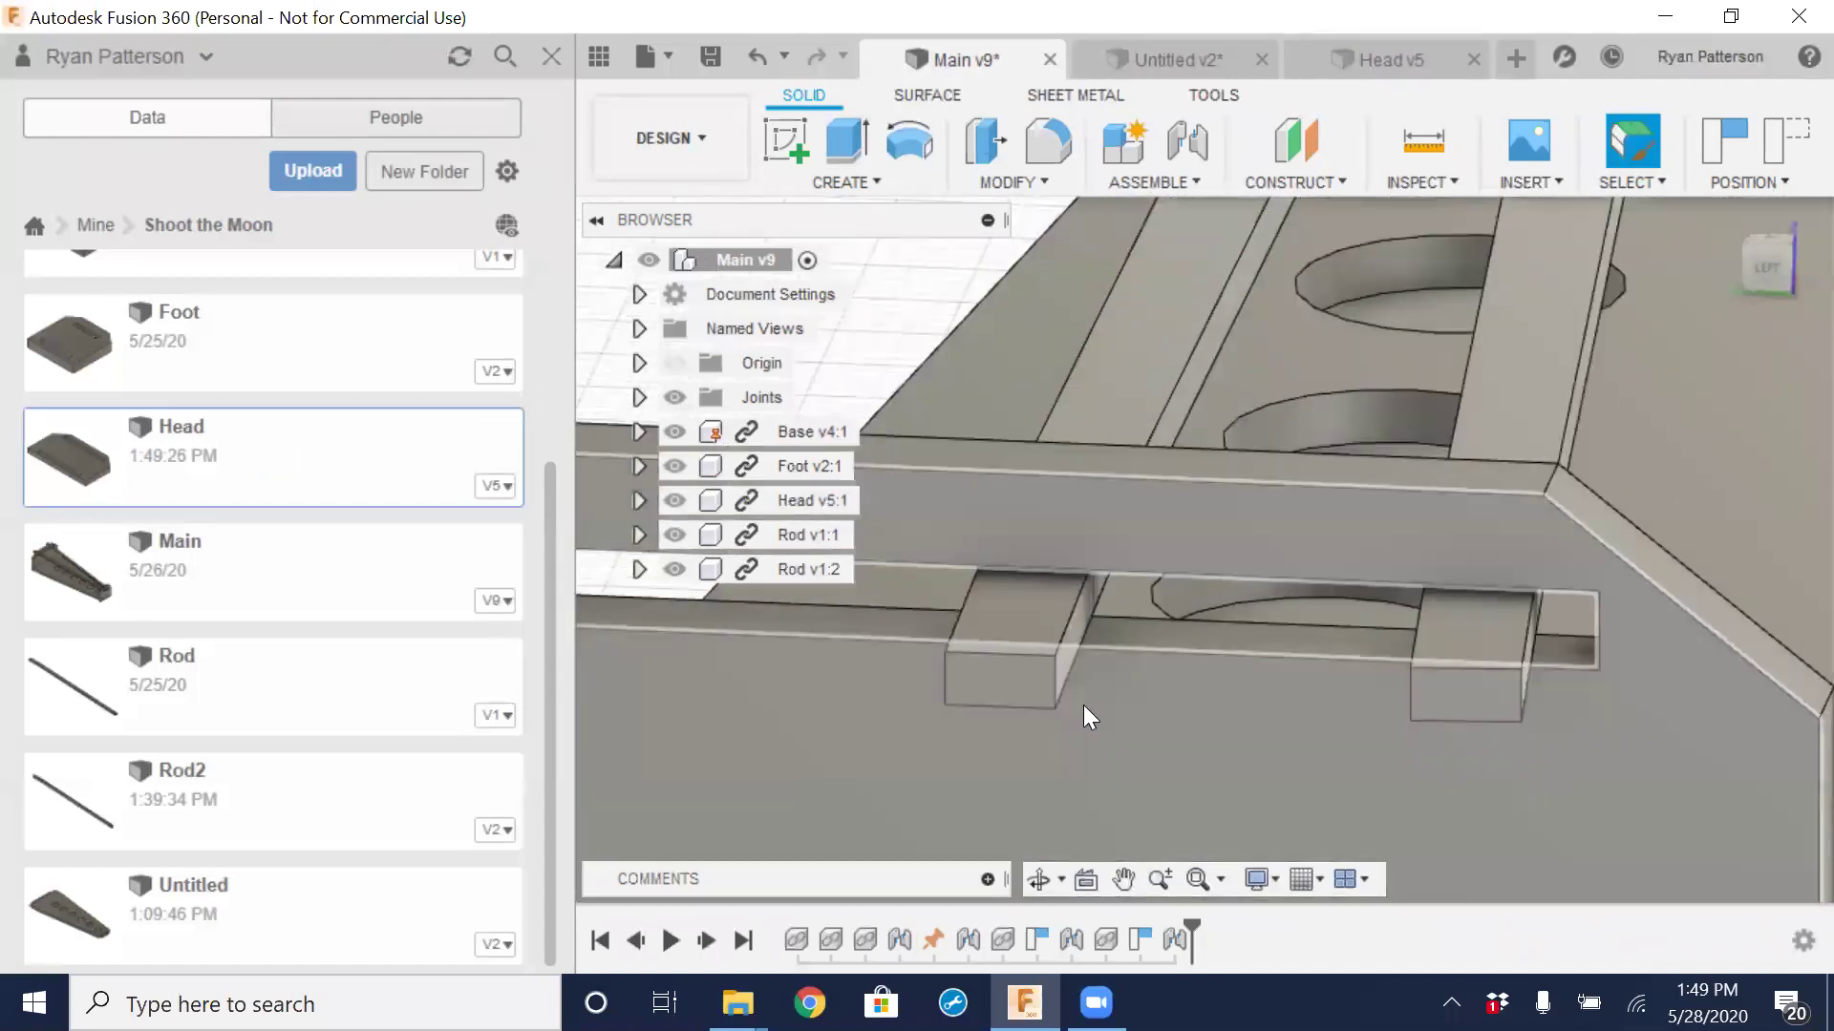
{"action": "middle_click_drag", "start_coordinate": [1079, 707], "coordinate": [1094, 644], "text": "shift"}
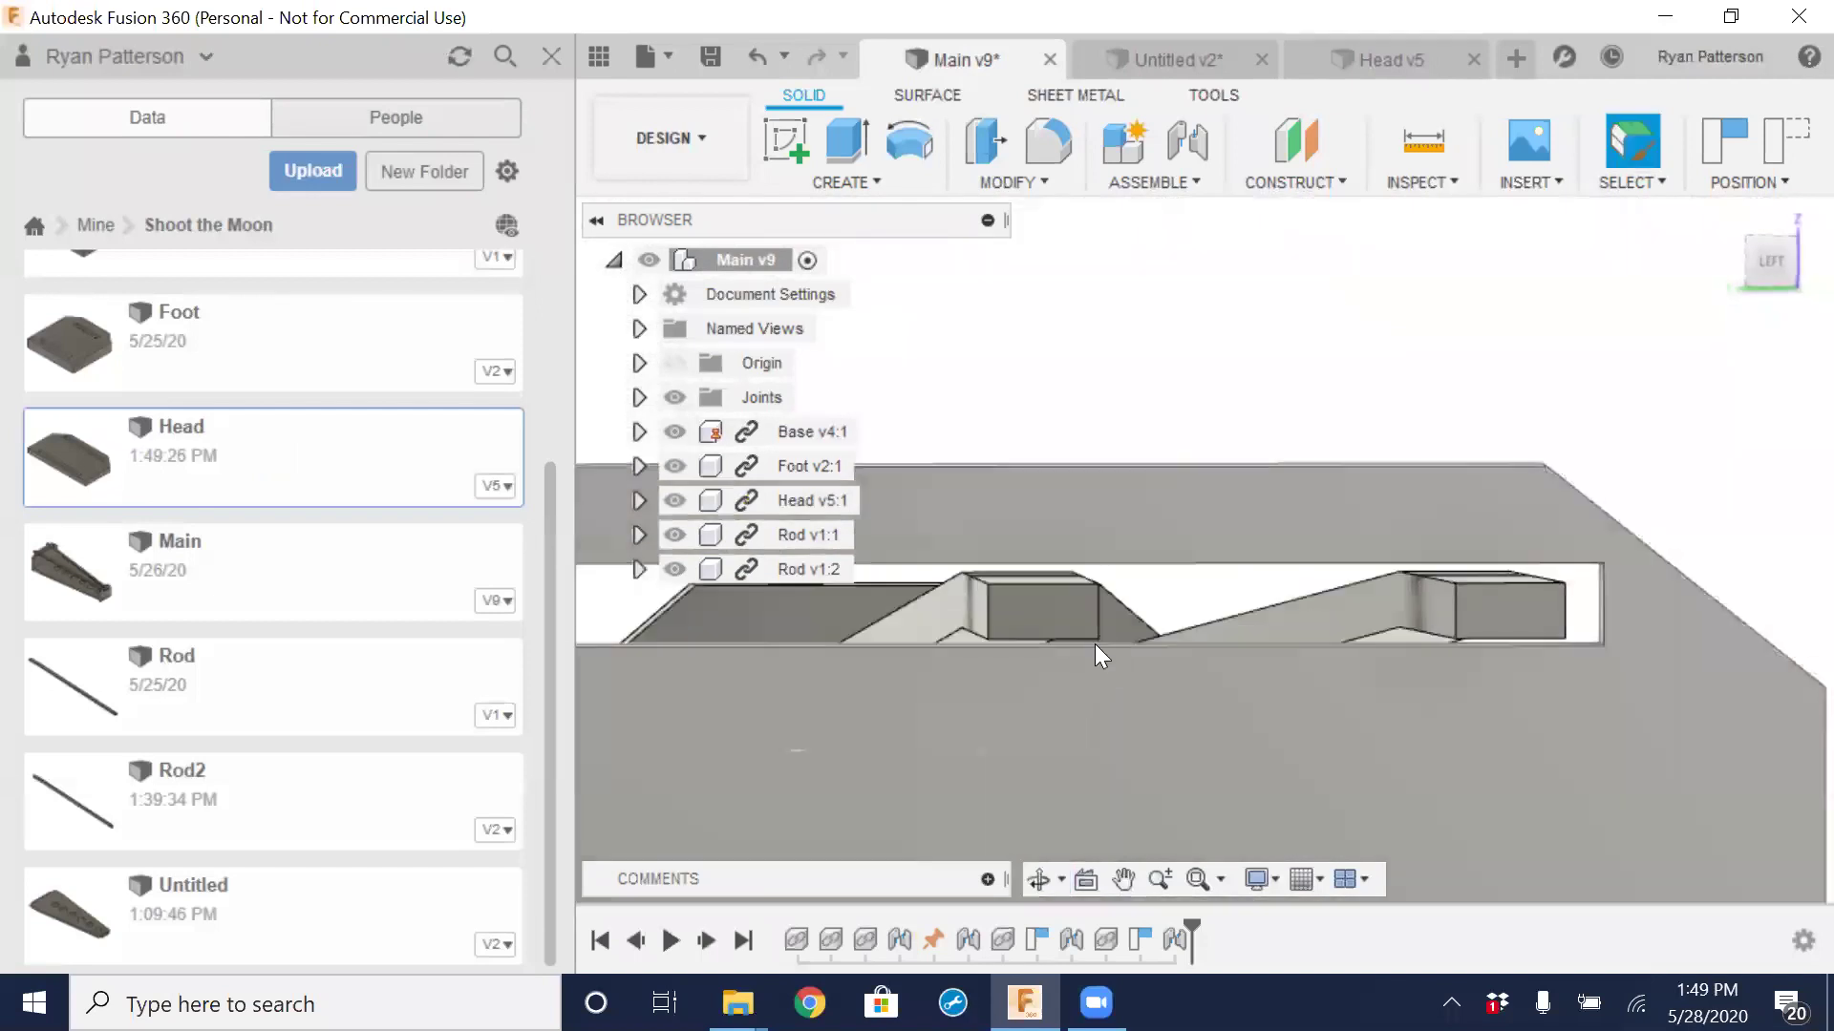